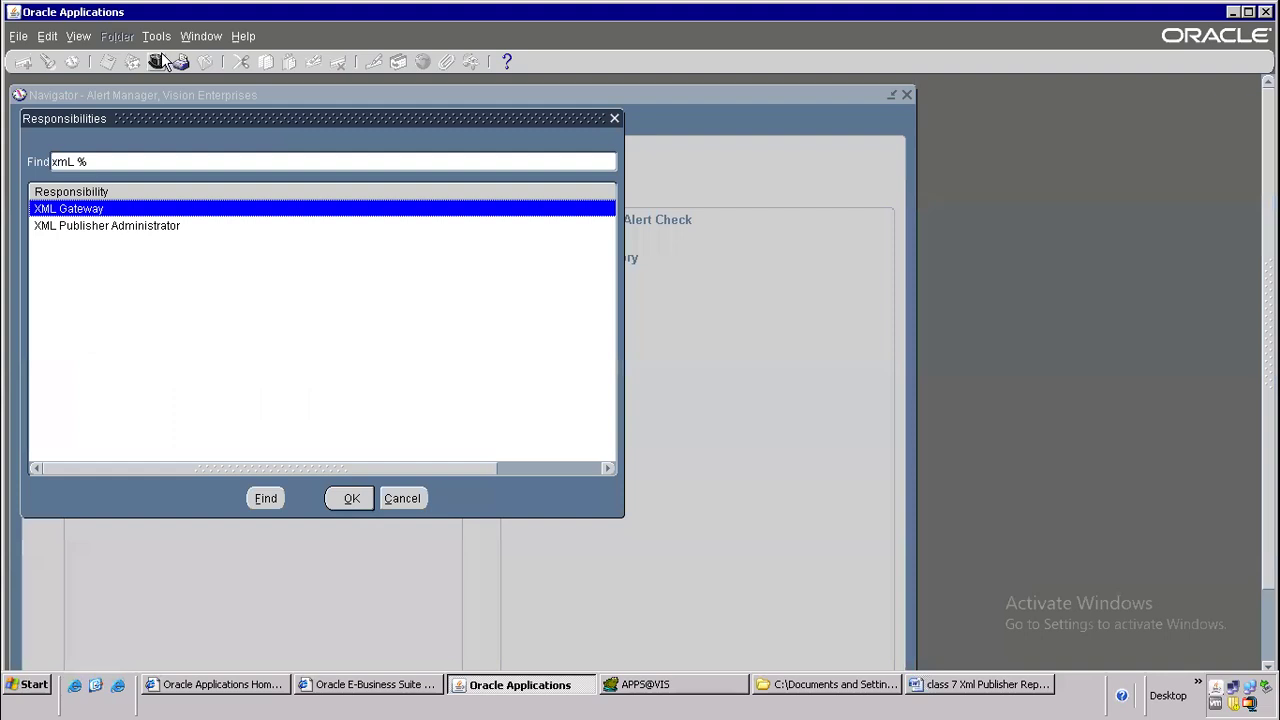
Switch to the XML Publisher Administrator responsibility and open its Data Definitions page in a maximized window
{"action": "key", "text": "Return"}
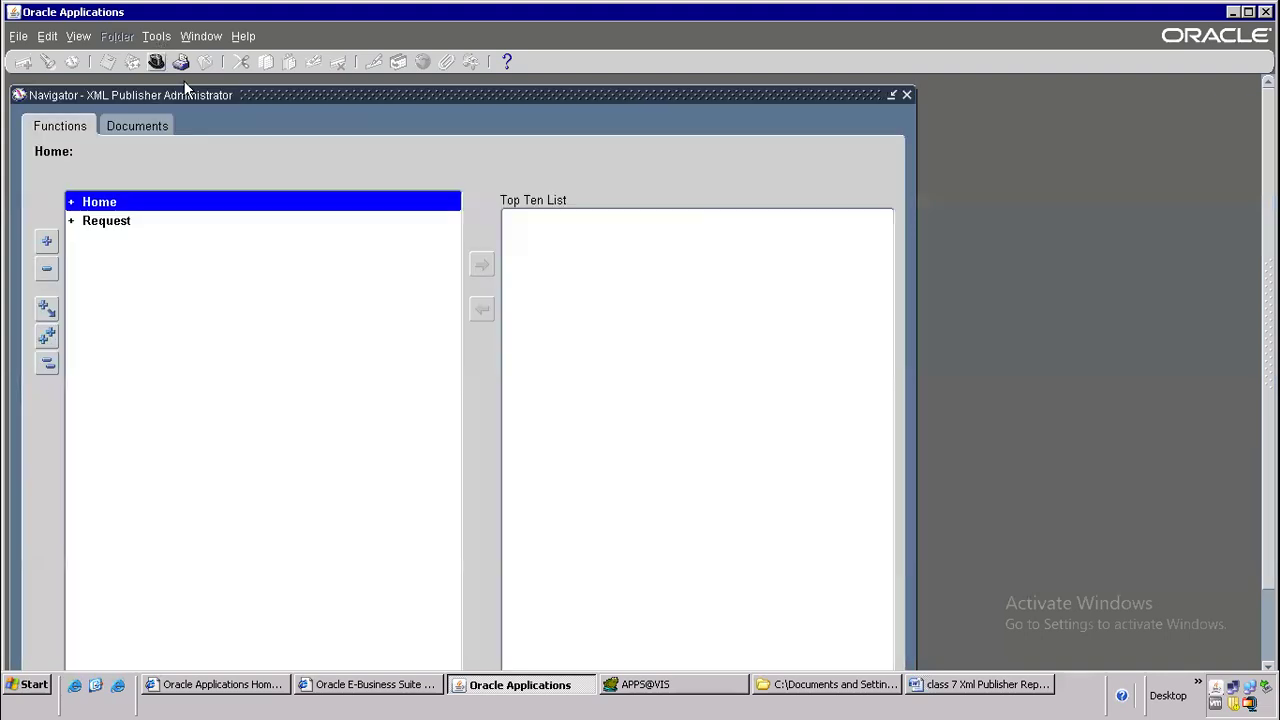
{"action": "double_click", "coordinate": [123, 202]}
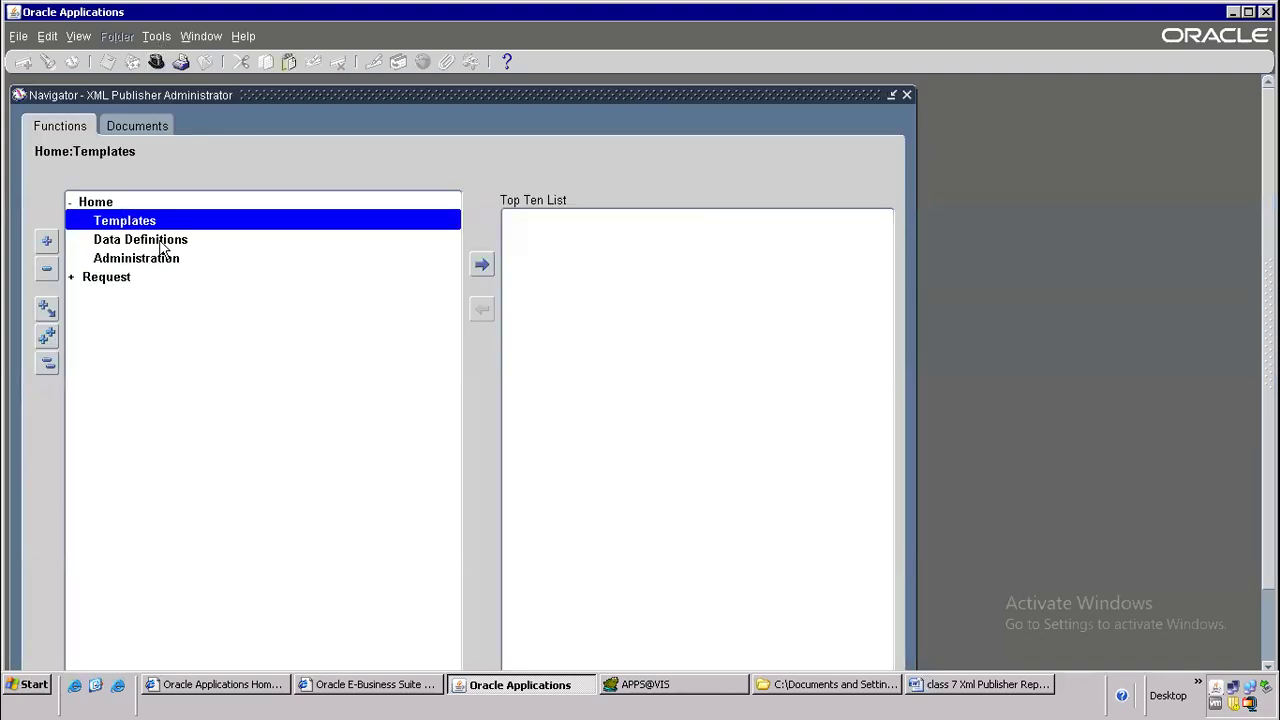
{"action": "double_click", "coordinate": [150, 240]}
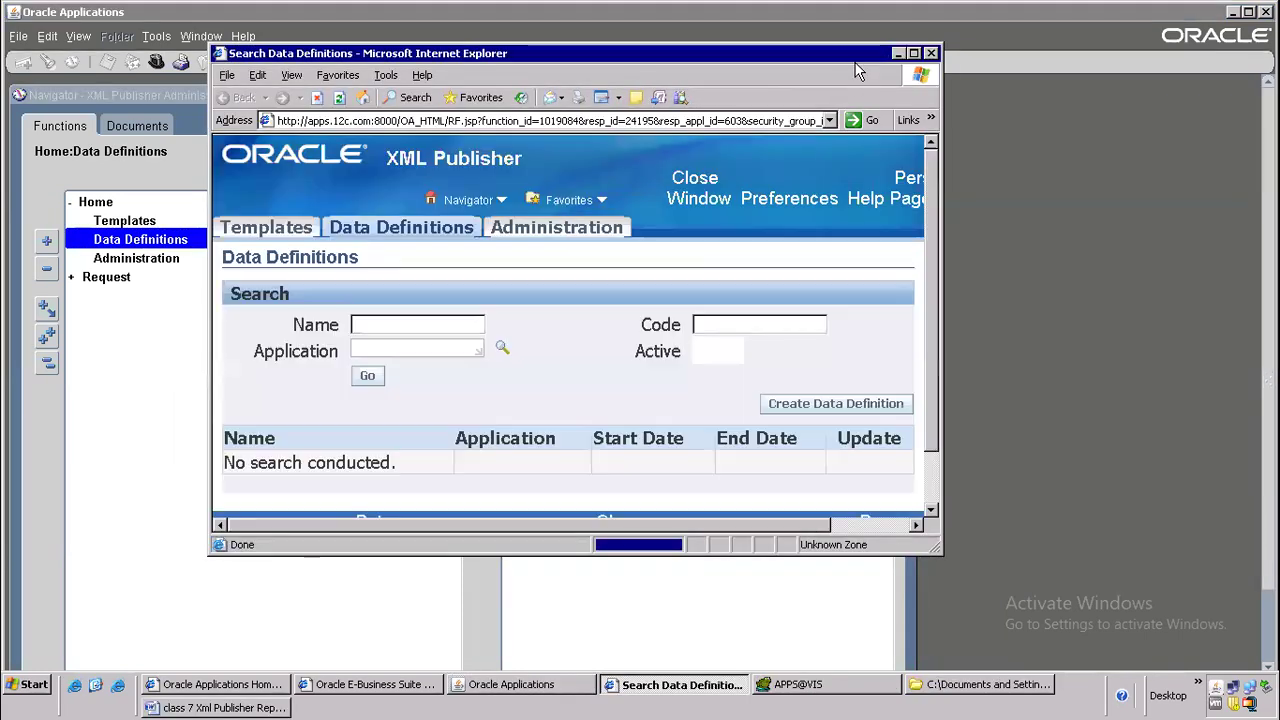
{"action": "left_click", "coordinate": [913, 53]}
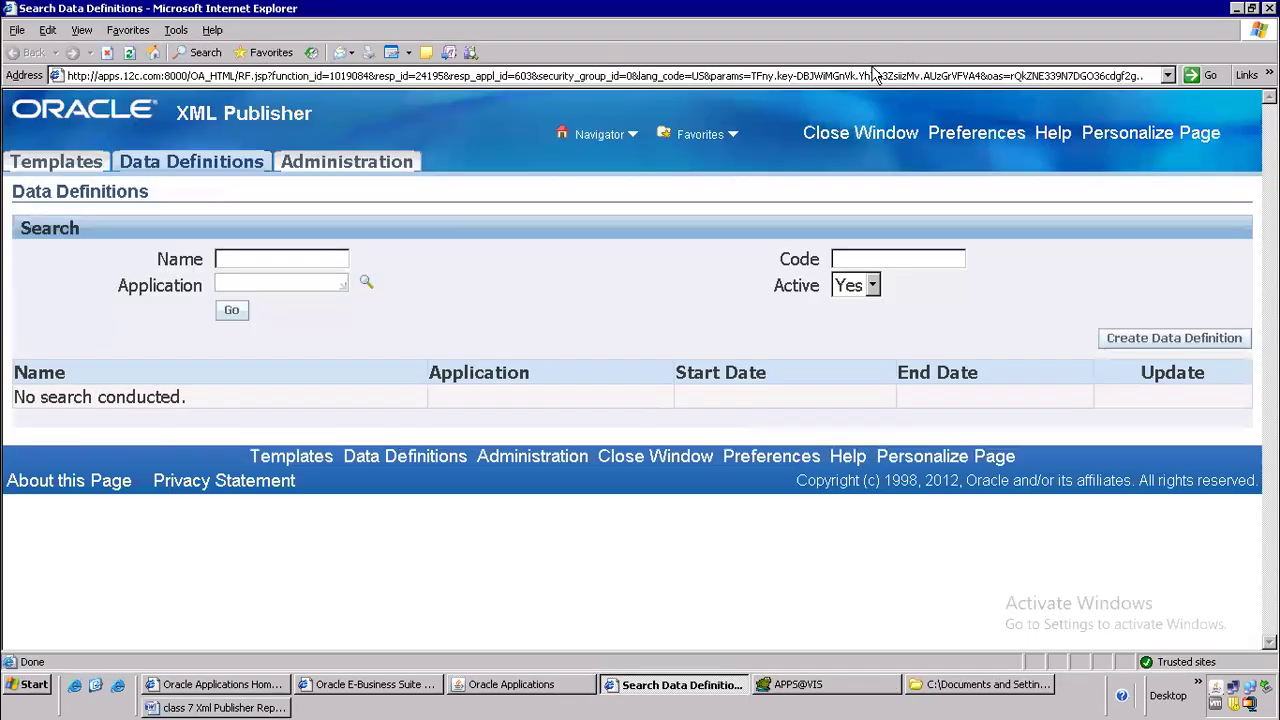
Search the data definitions for the Payables application
{"action": "left_click", "coordinate": [249, 281]}
{"action": "type", "text": "Payables"}
{"action": "left_click", "coordinate": [232, 312]}
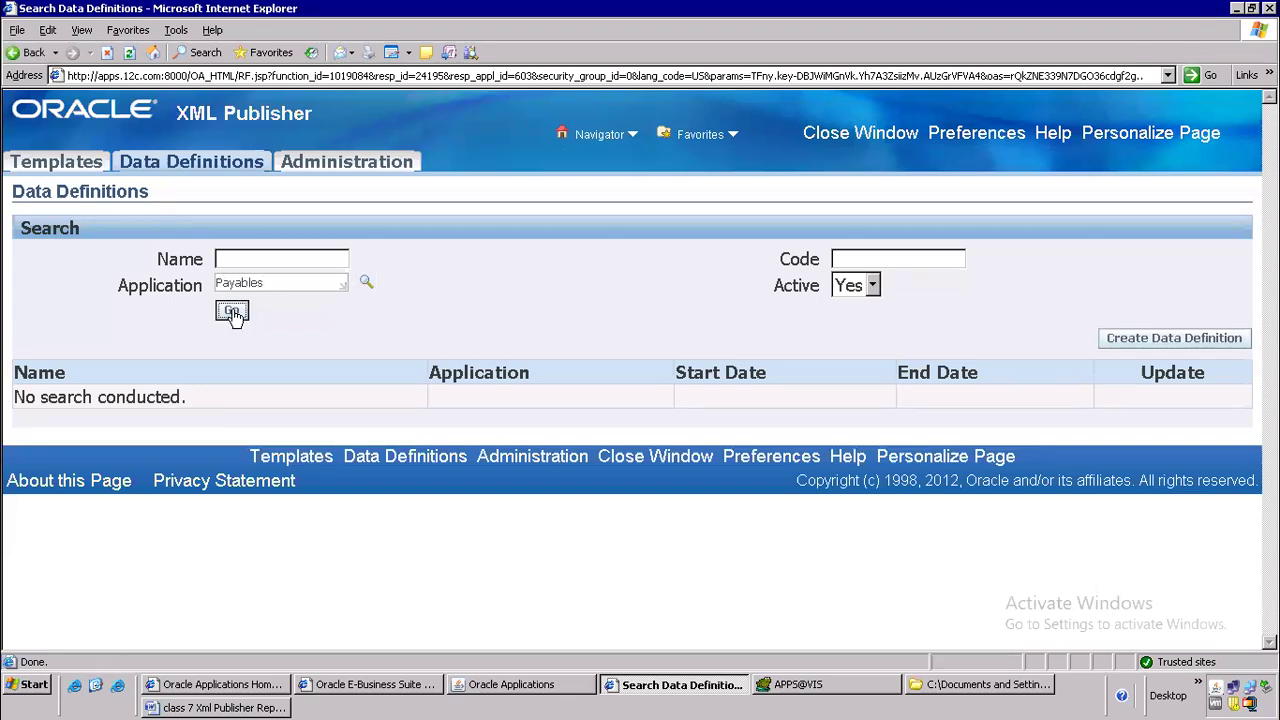
Open the Supplier Paid Invoice History (XML) data definition from the second page of search results
{"action": "scroll", "coordinate": [345, 420], "scroll_direction": "down", "scroll_amount": 4}
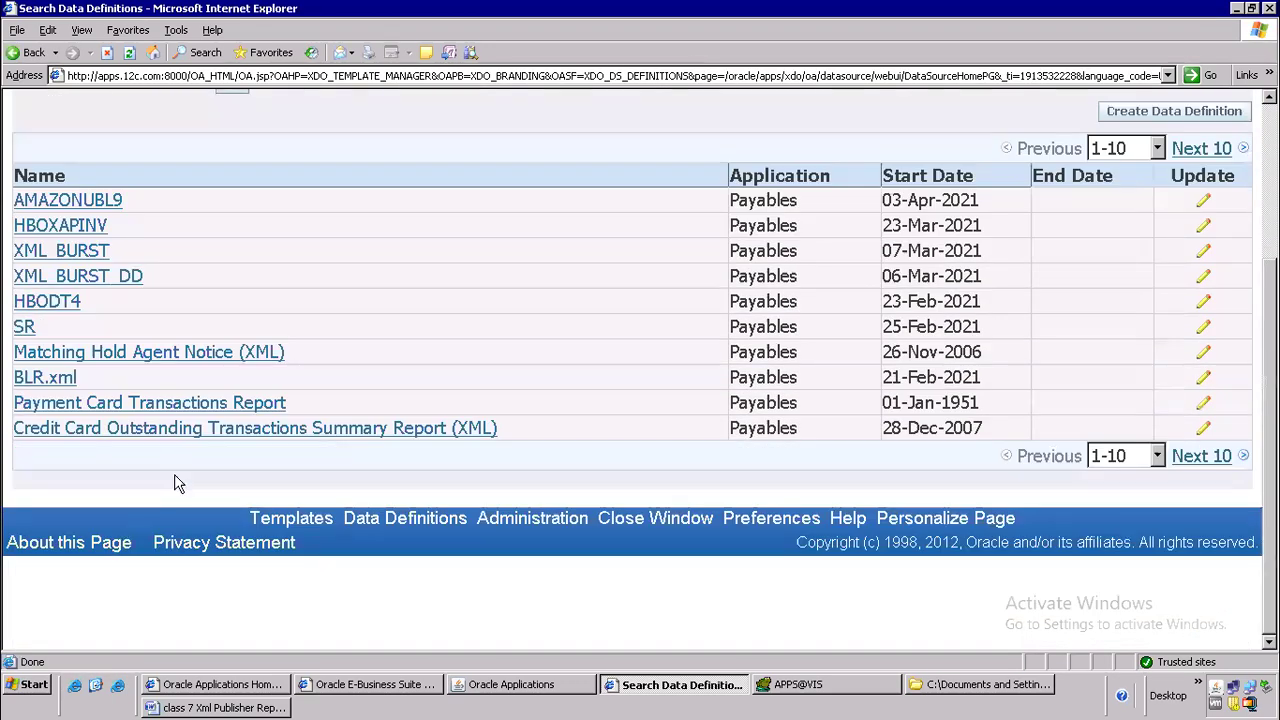
{"action": "left_click", "coordinate": [1203, 149]}
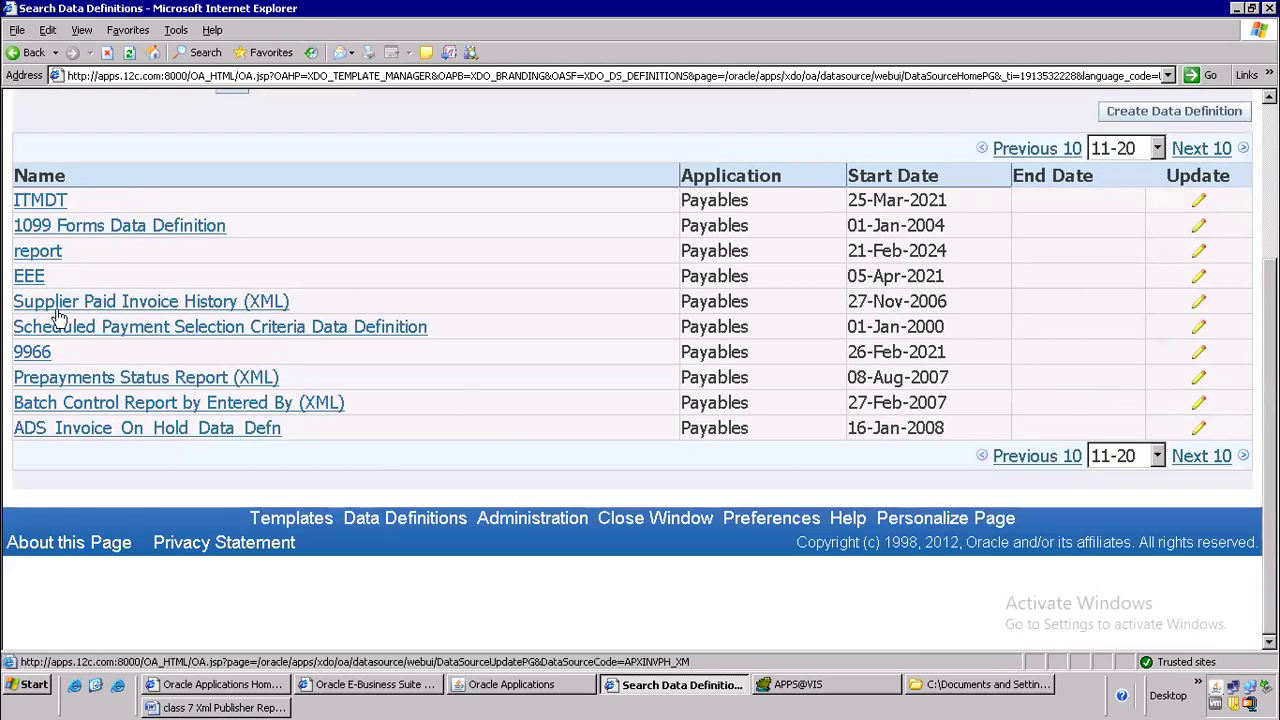
{"action": "left_click", "coordinate": [131, 302]}
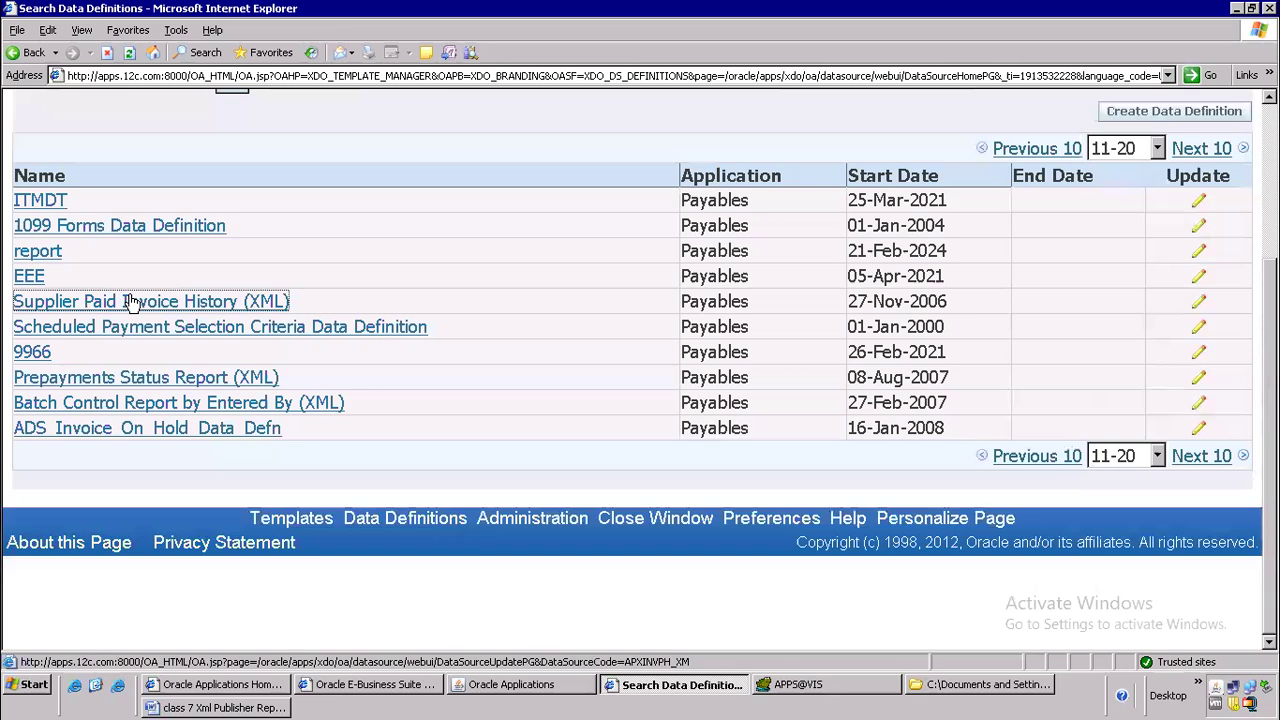
{"action": "scroll", "coordinate": [300, 500], "scroll_direction": "down", "scroll_amount": 3}
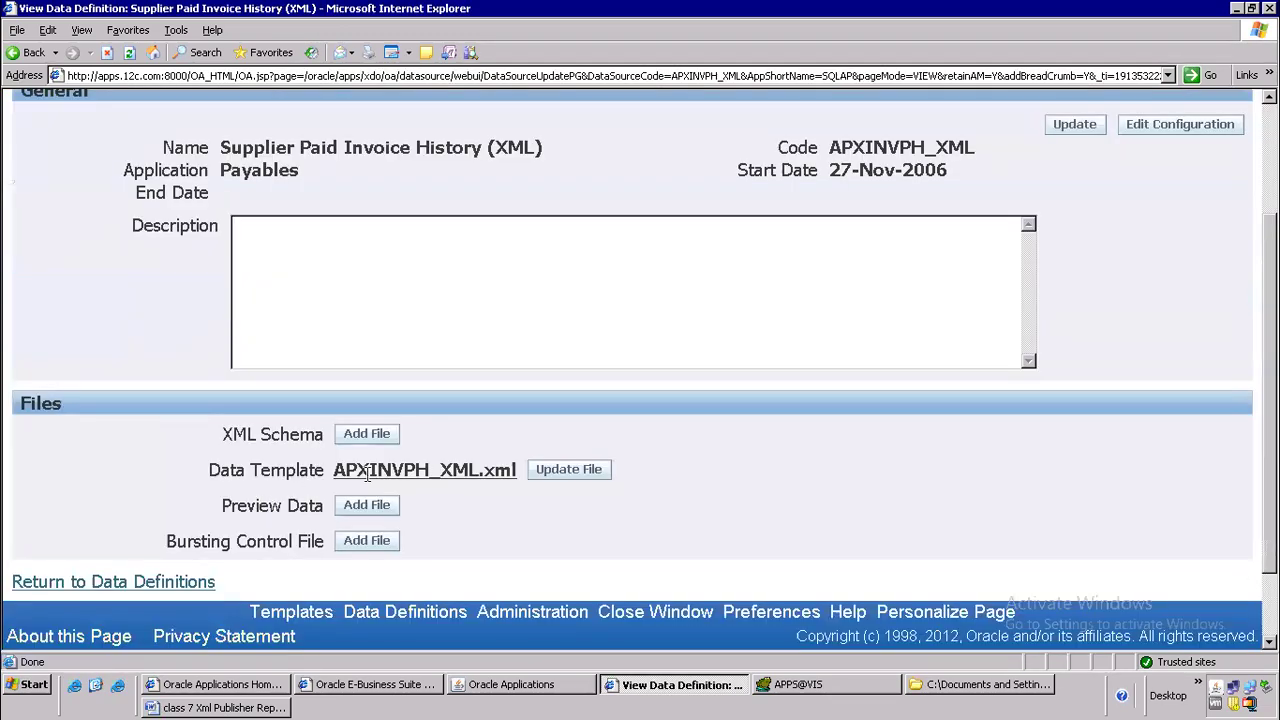
Save the data template APXINVPH_XML.xml in the desktop folder "batch 106 oracle apps" and open that folder
{"action": "left_click", "coordinate": [415, 472]}
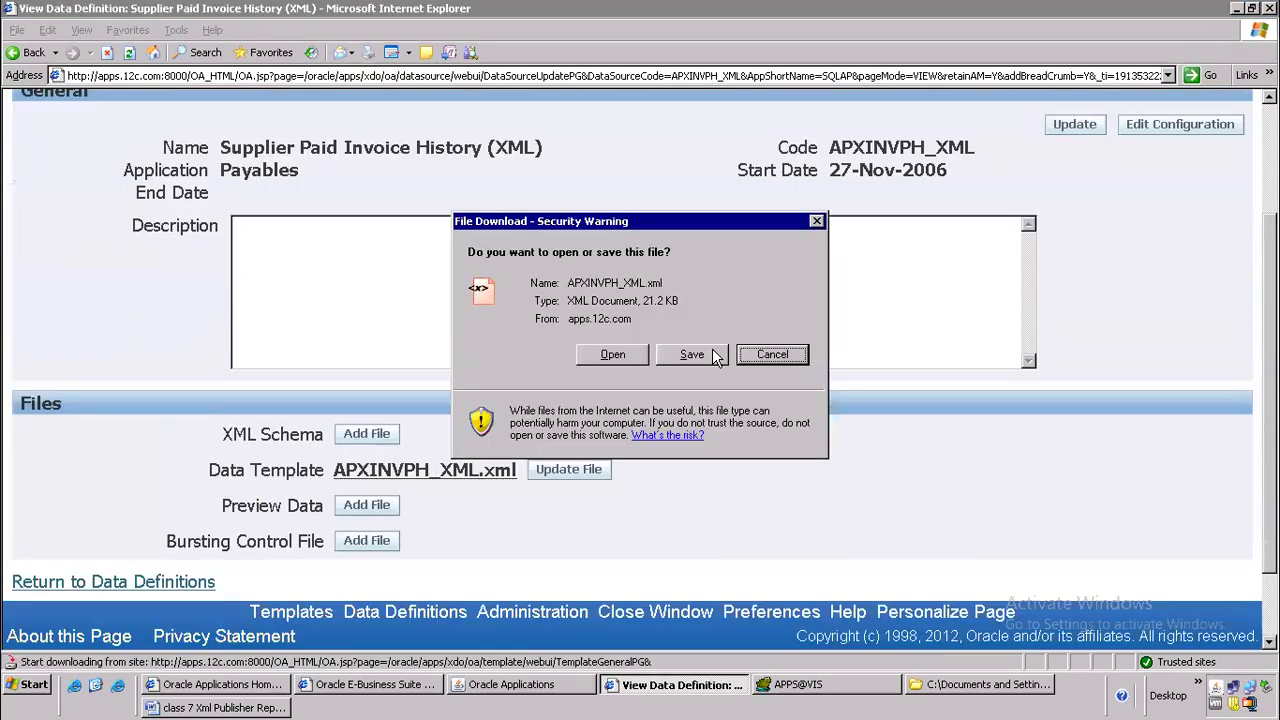
{"action": "left_click", "coordinate": [693, 354]}
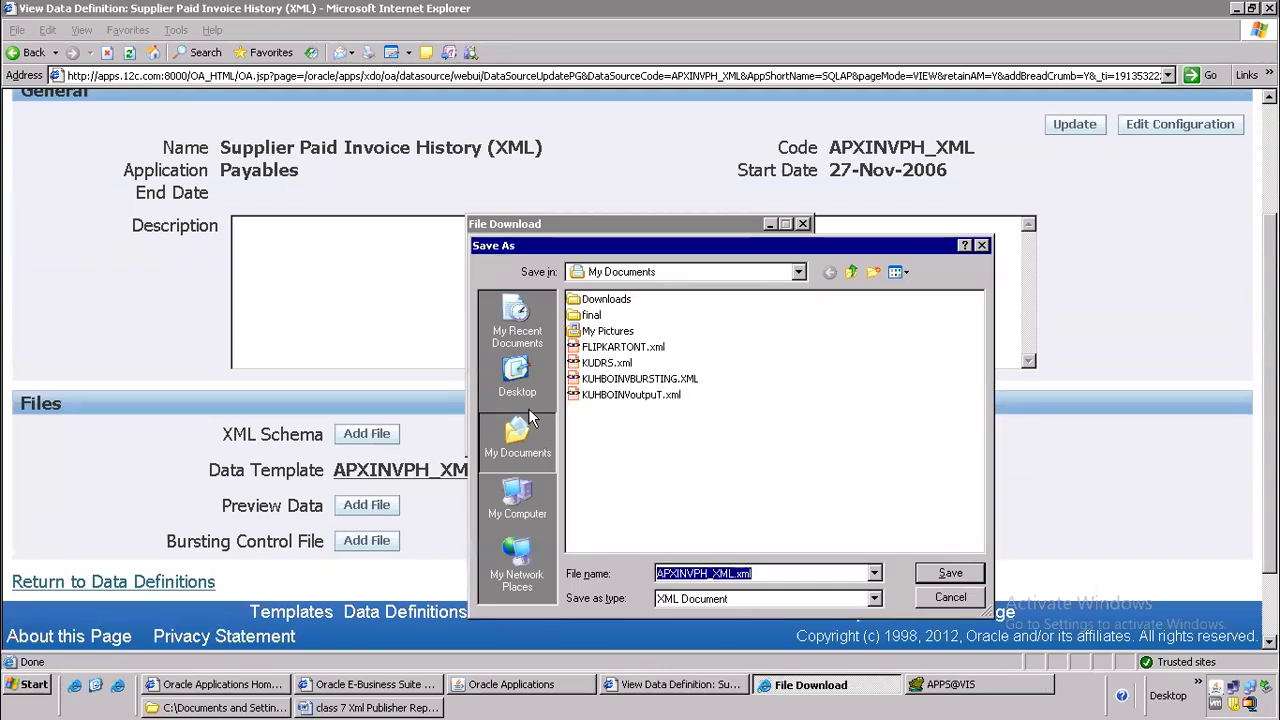
{"action": "left_click", "coordinate": [530, 388]}
{"action": "double_click", "coordinate": [612, 365]}
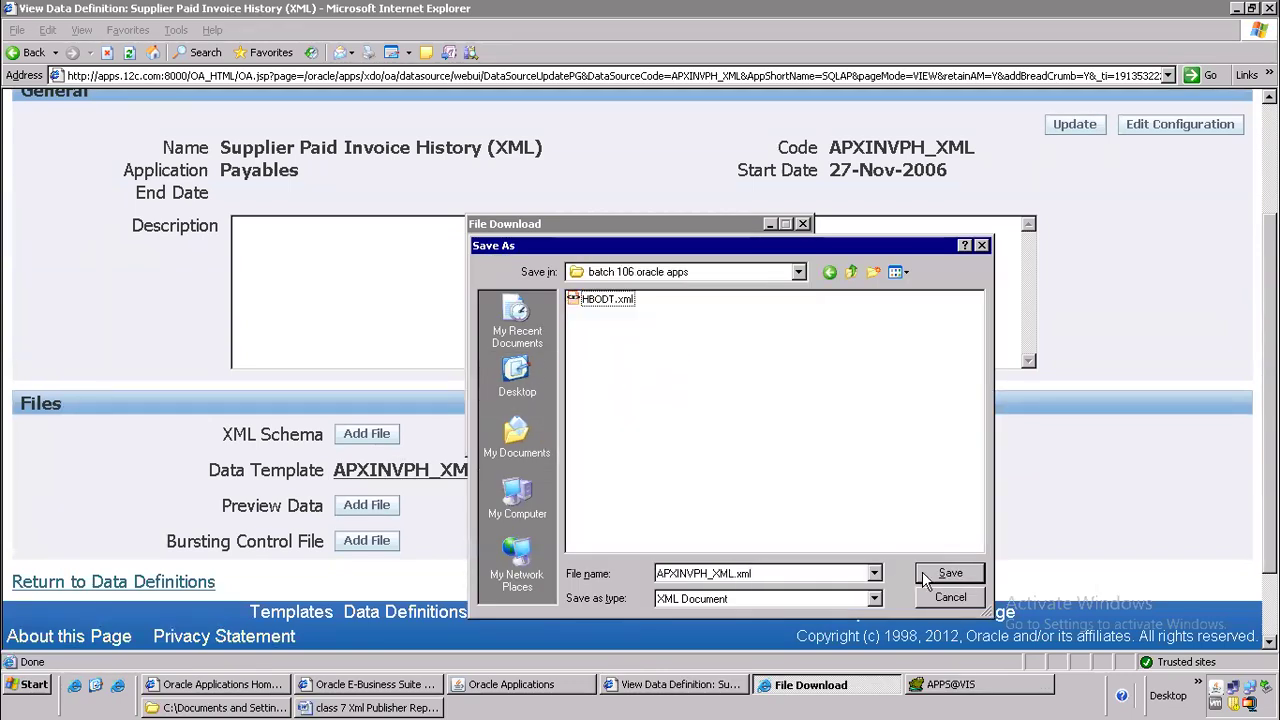
{"action": "left_click", "coordinate": [945, 574]}
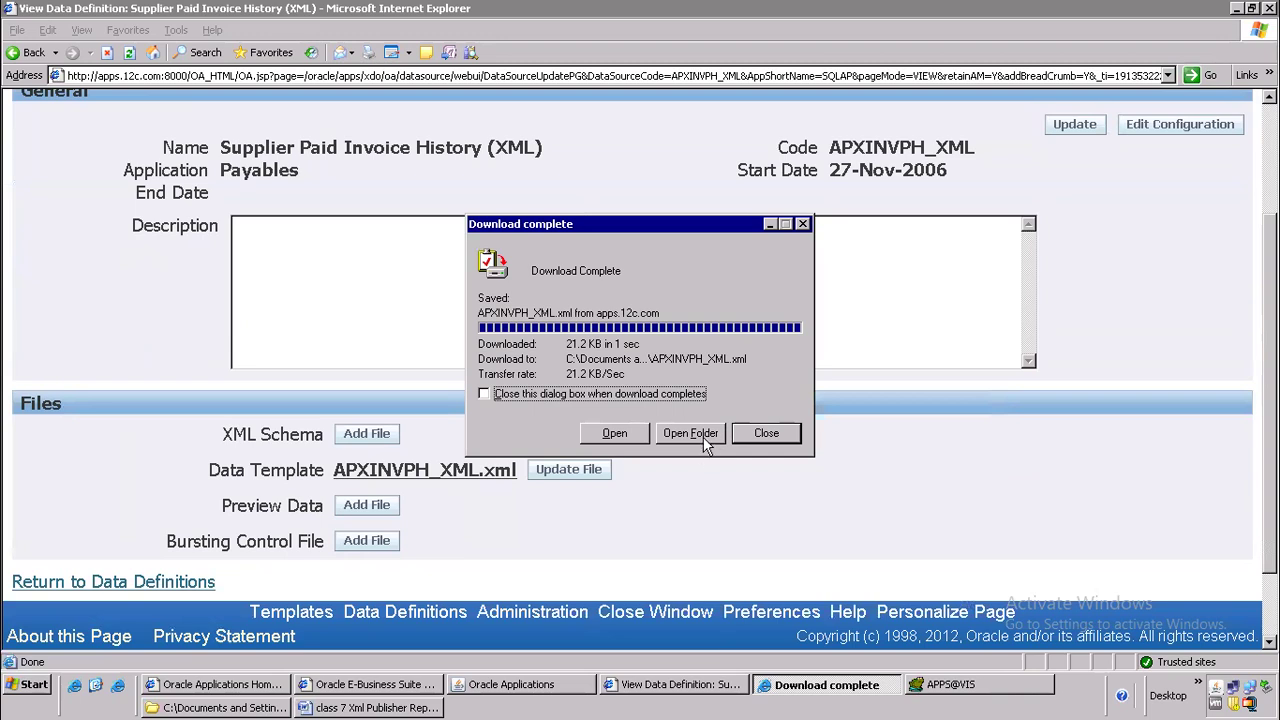
{"action": "left_click", "coordinate": [703, 440]}
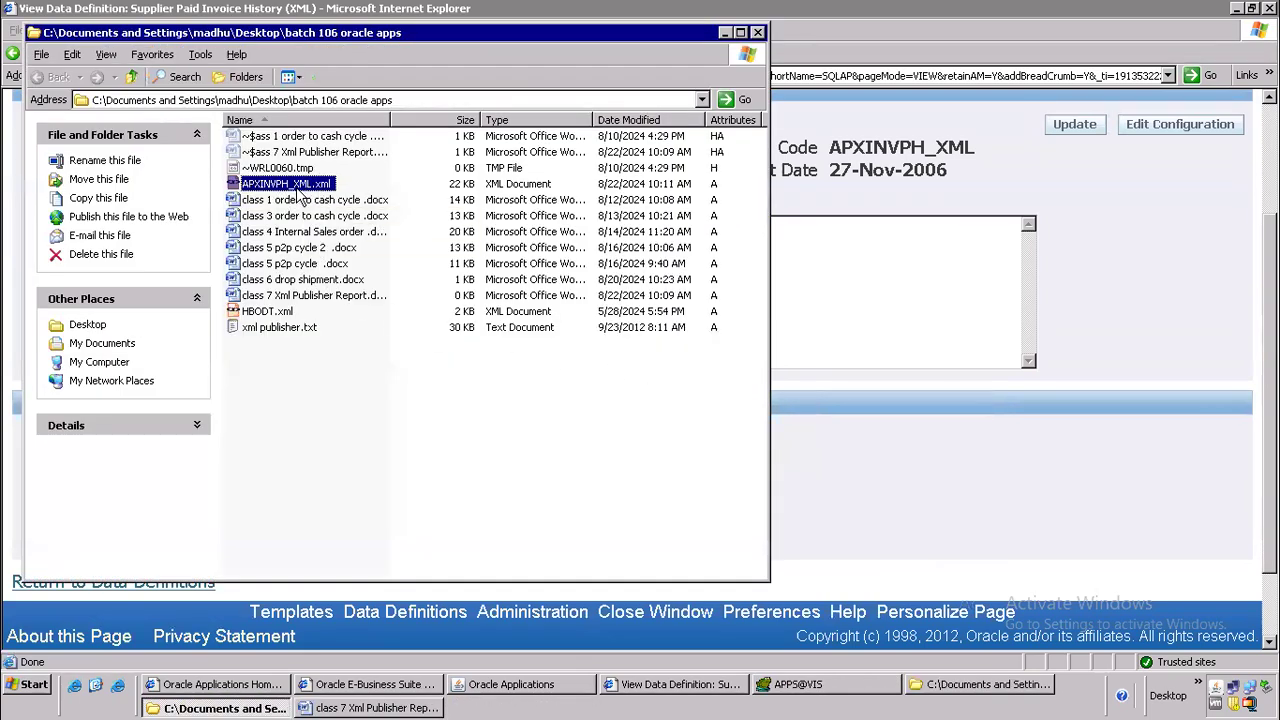
View the downloaded APXINVPH_XML.xml in WordPad and close it again
{"action": "right_click", "coordinate": [301, 190]}
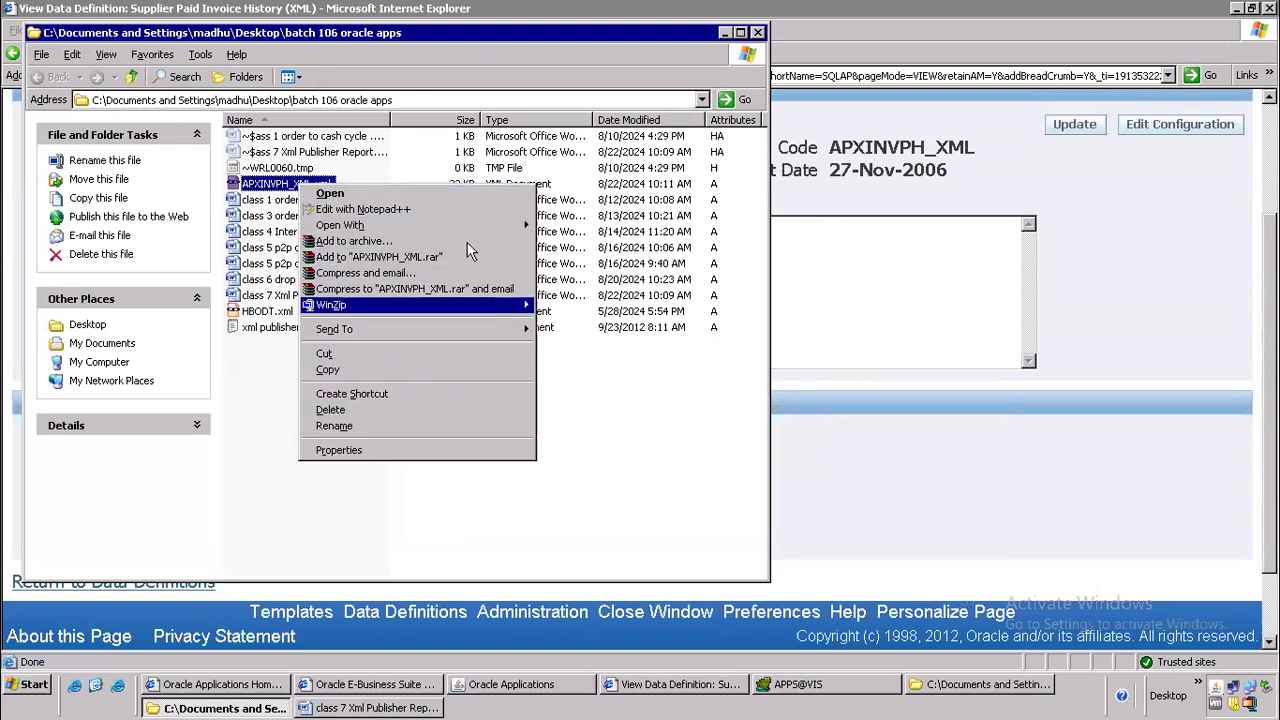
{"action": "mouse_move", "coordinate": [520, 232]}
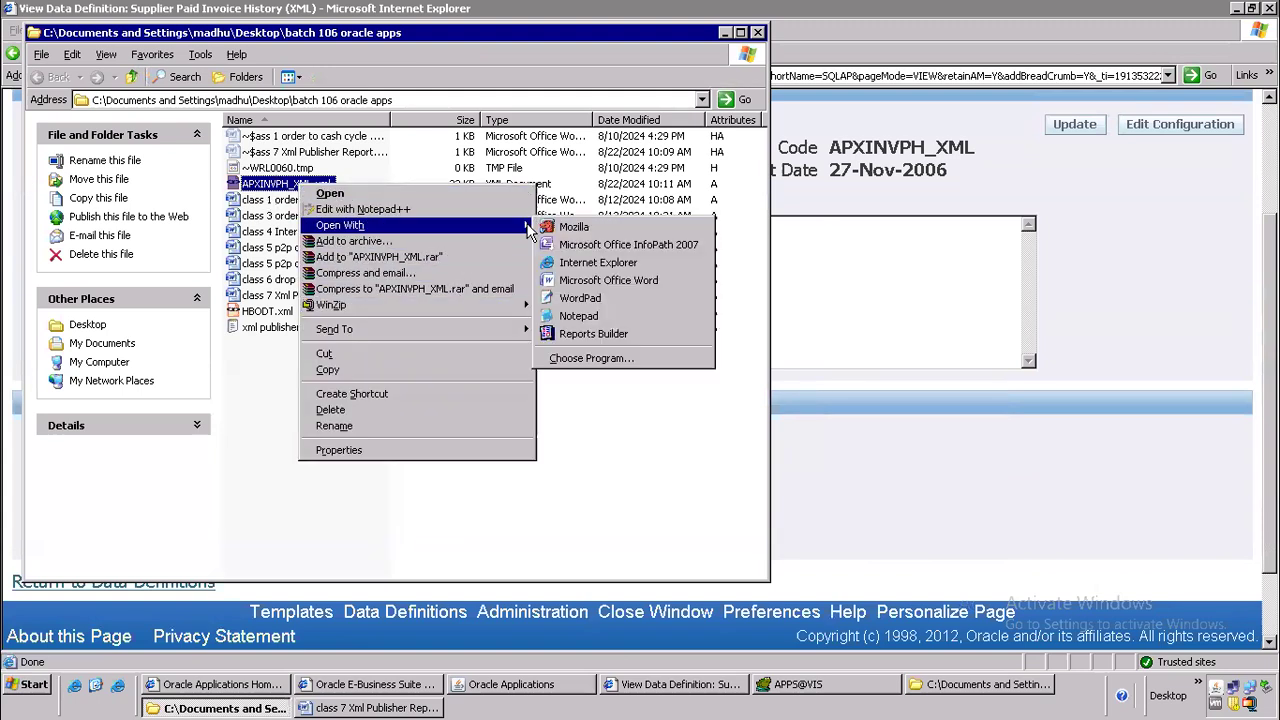
{"action": "left_click", "coordinate": [585, 300]}
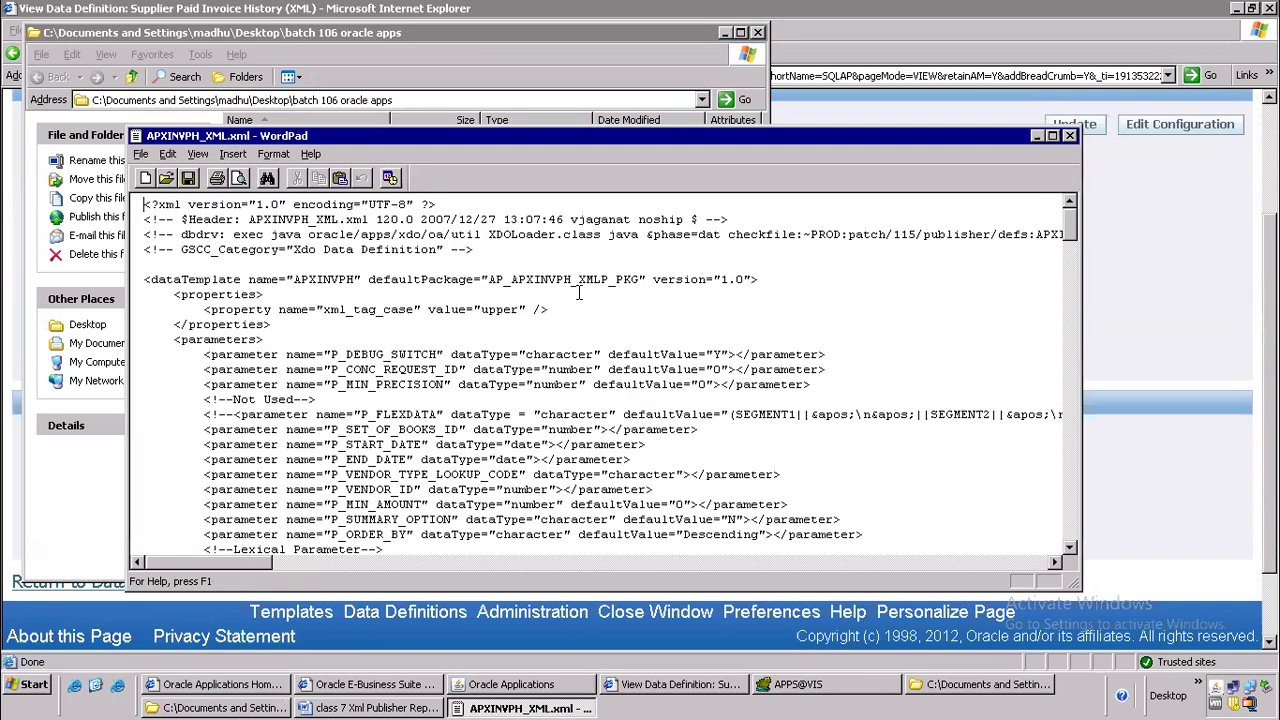
{"action": "left_click", "coordinate": [1069, 135]}
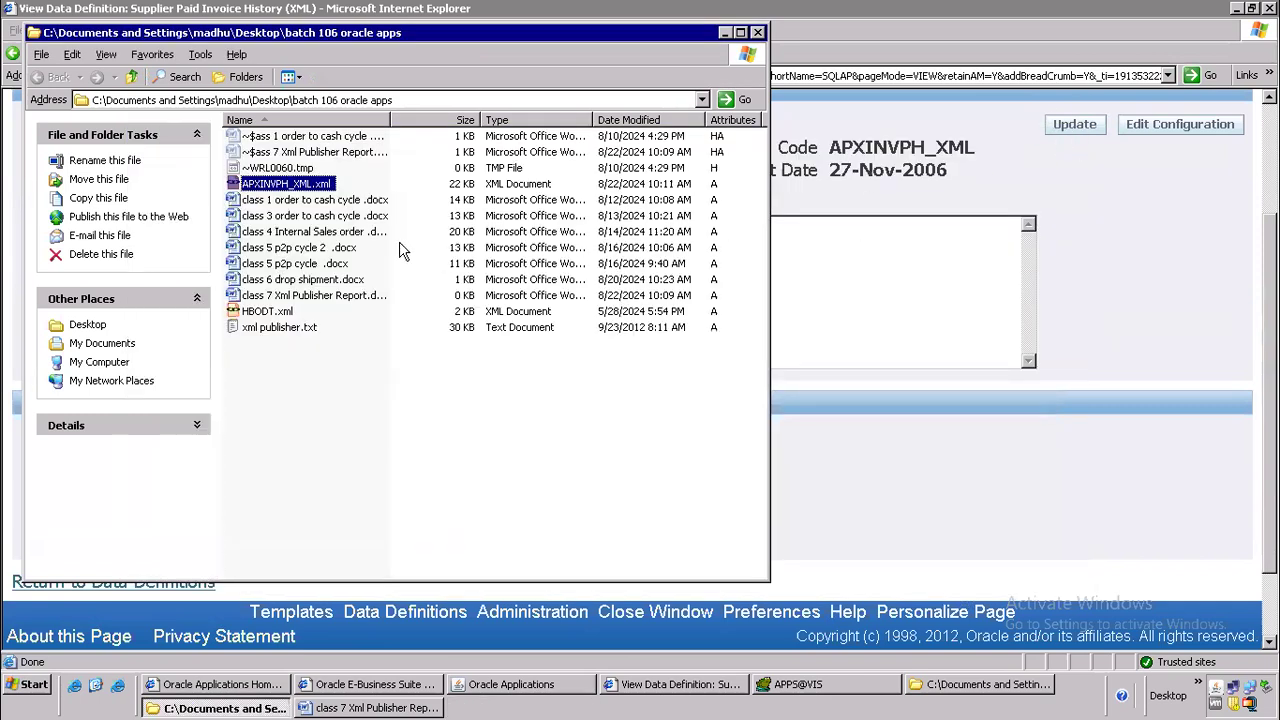
Open APXINVPH_XML.xml in Notepad++, dismiss the configuration message and maximize the editor window
{"action": "right_click", "coordinate": [325, 196]}
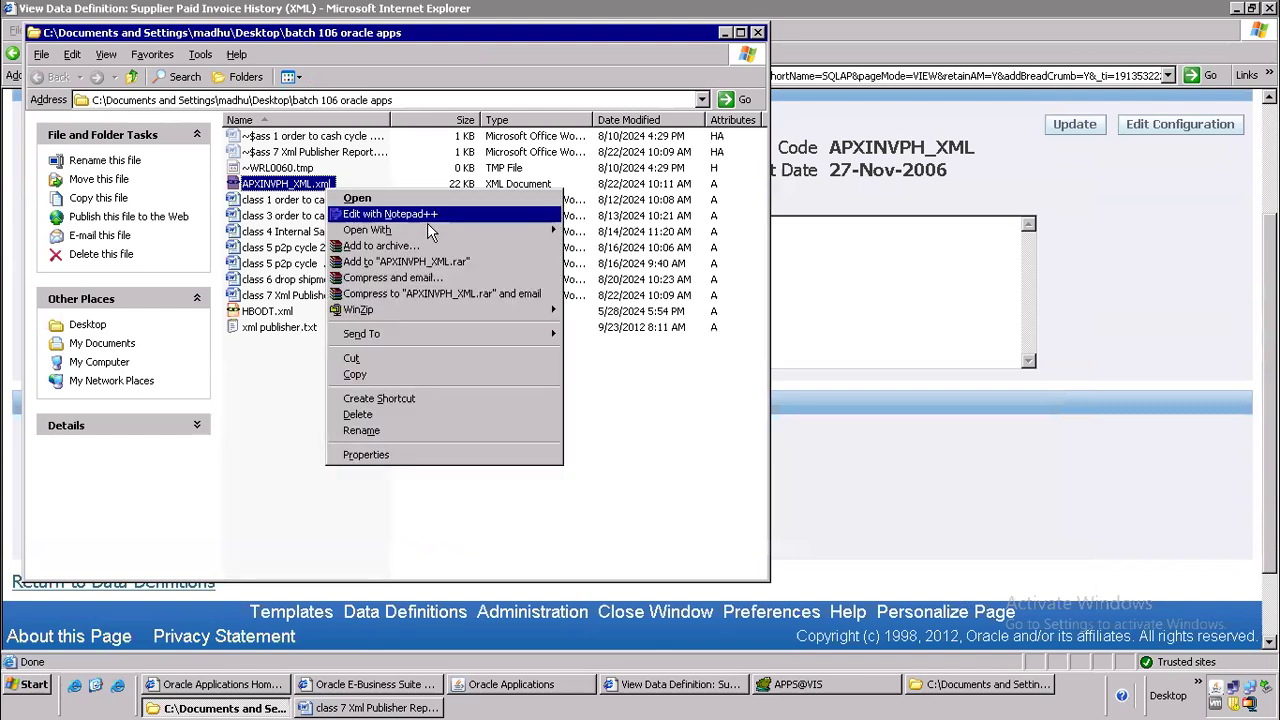
{"action": "left_click", "coordinate": [428, 216]}
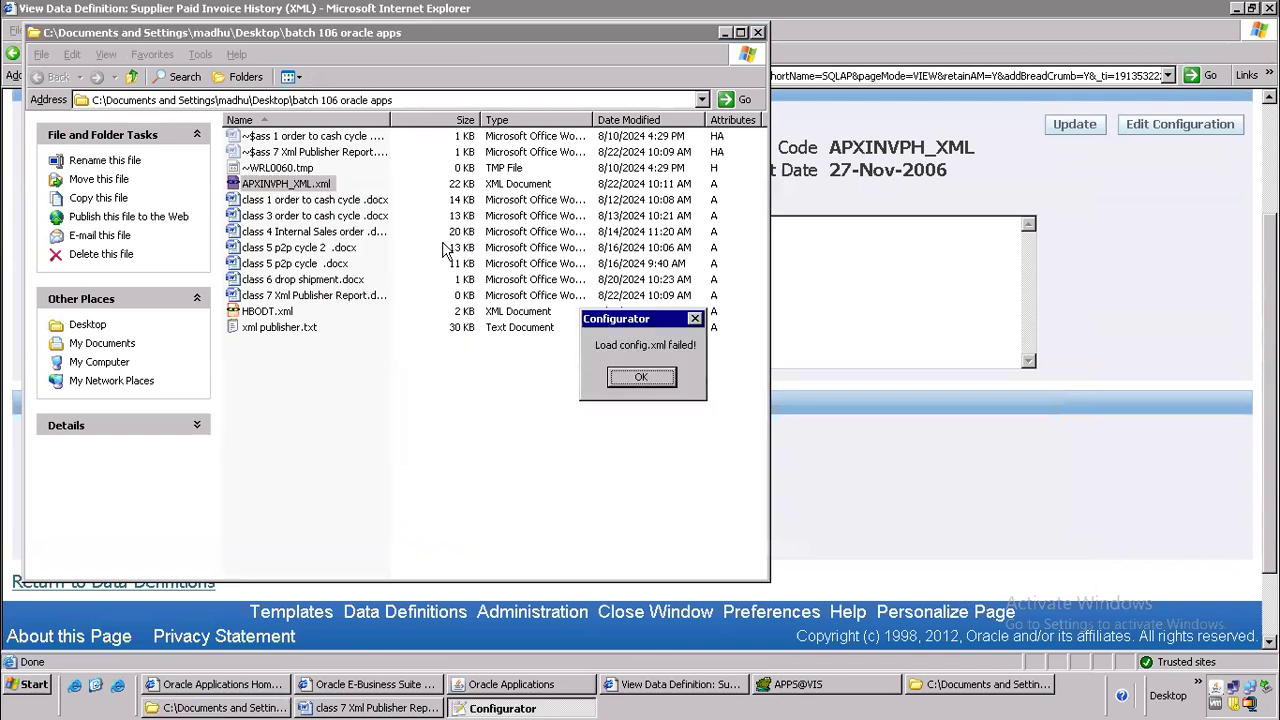
{"action": "left_click", "coordinate": [627, 383]}
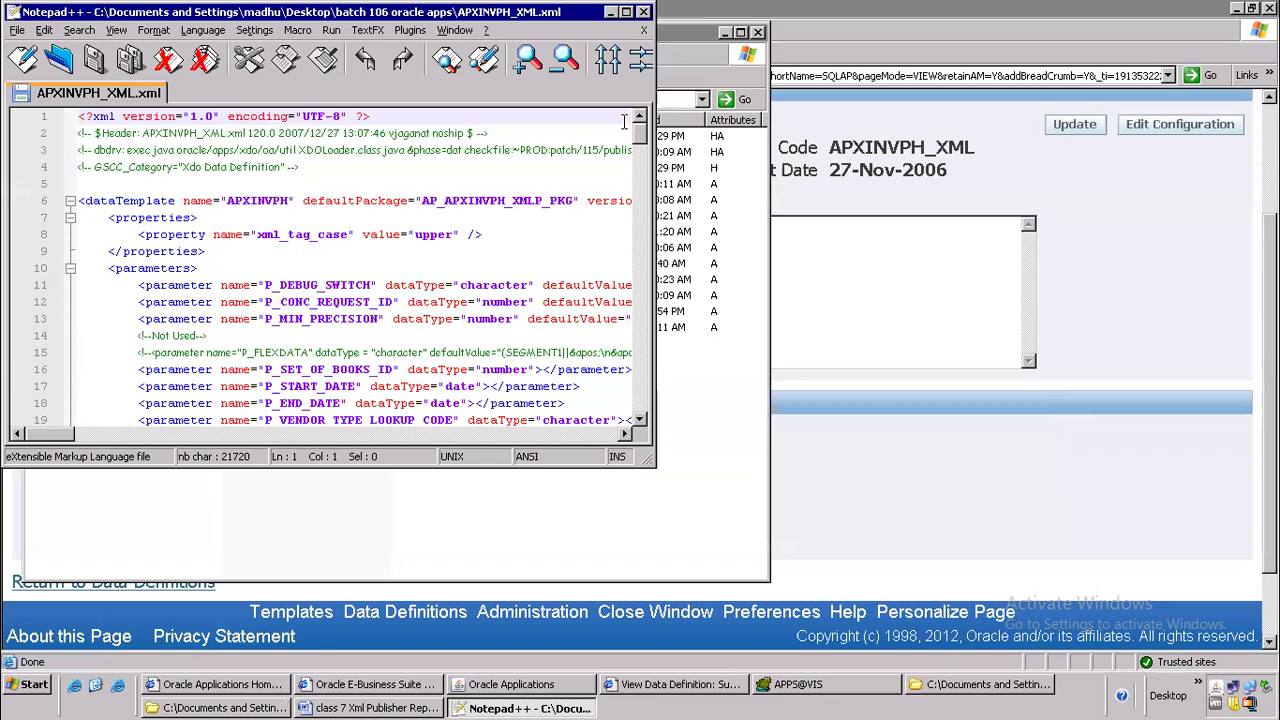
{"action": "left_click", "coordinate": [626, 13]}
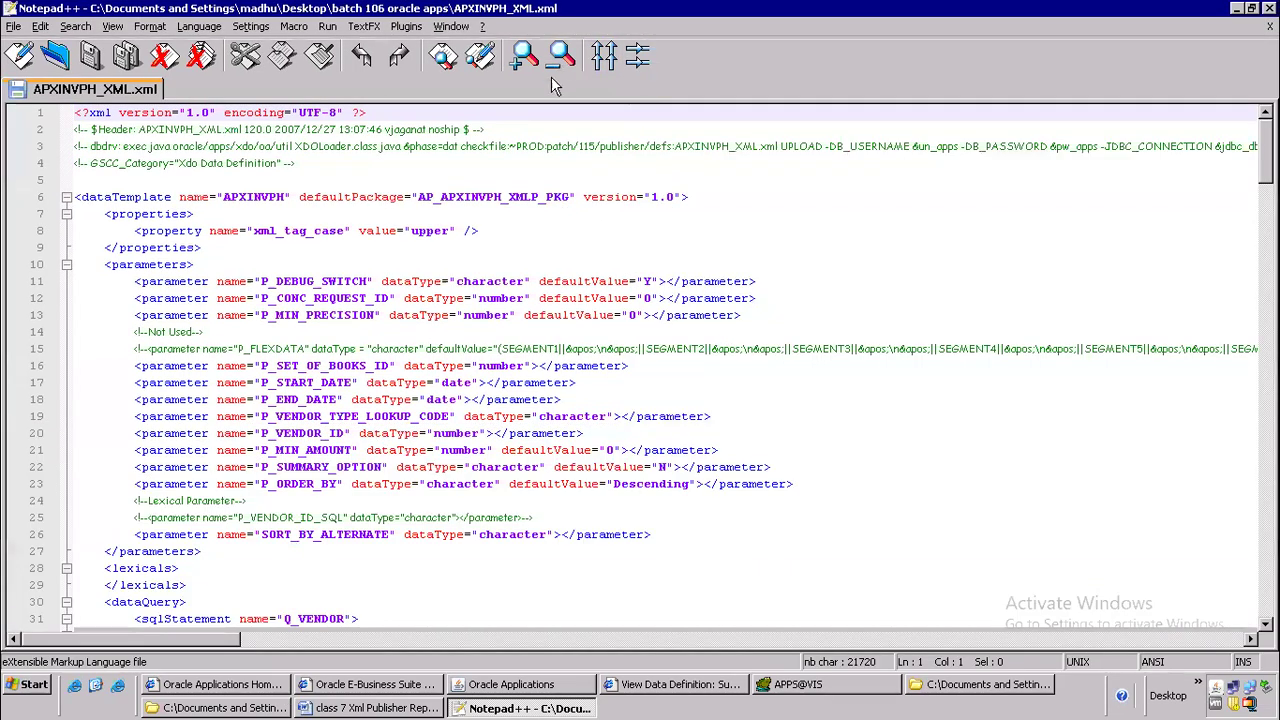
Check which syntax language is set for APXINVPH_XML.xml without changing it
{"action": "left_click", "coordinate": [210, 30]}
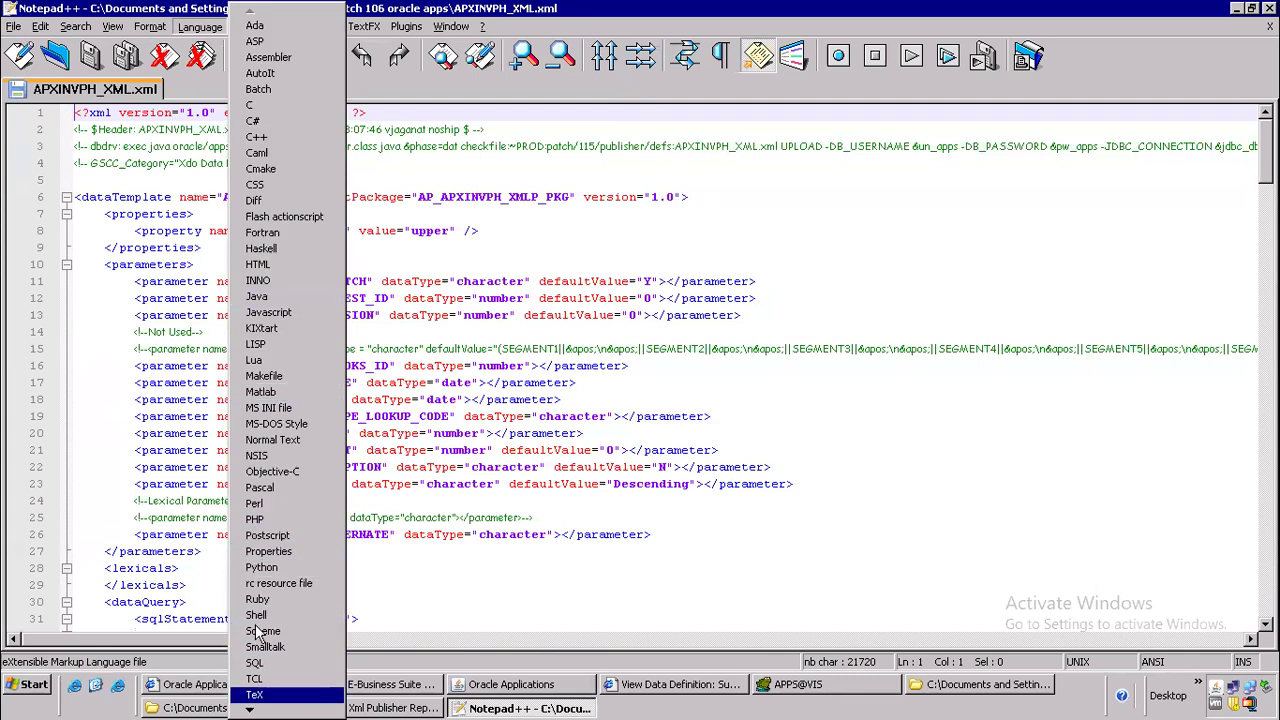
{"action": "mouse_move", "coordinate": [253, 708]}
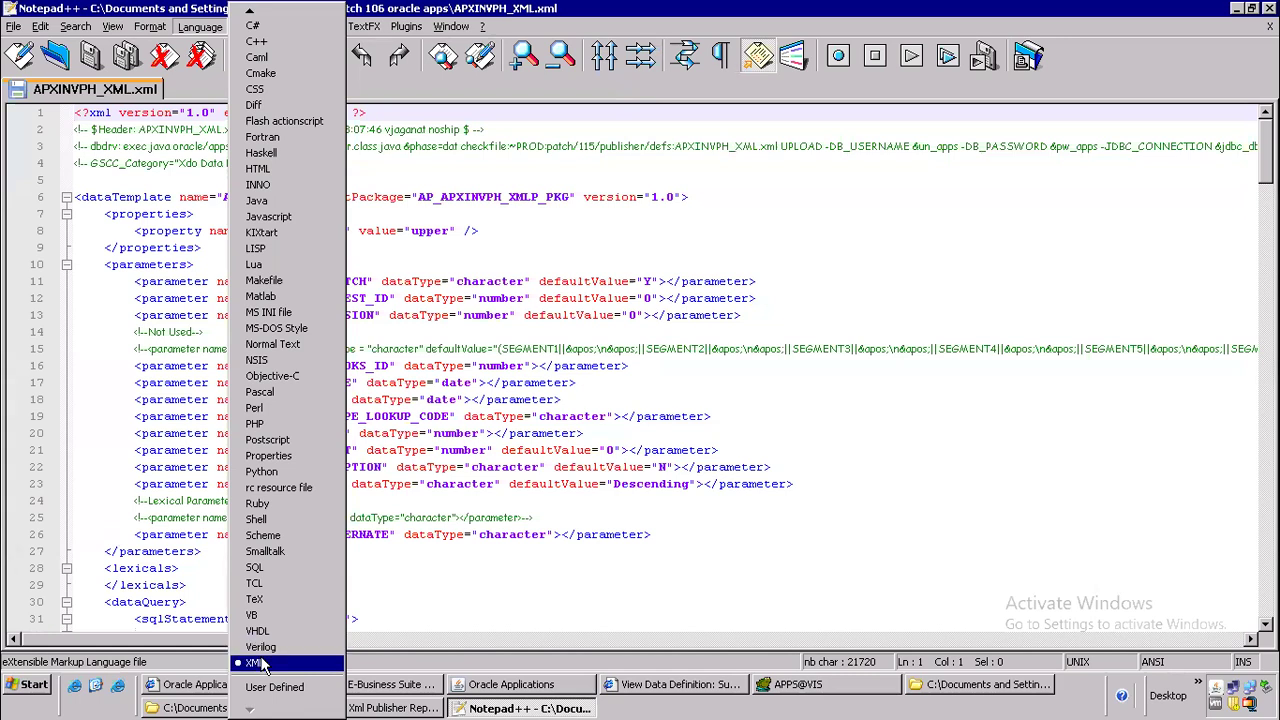
{"action": "left_click", "coordinate": [147, 298]}
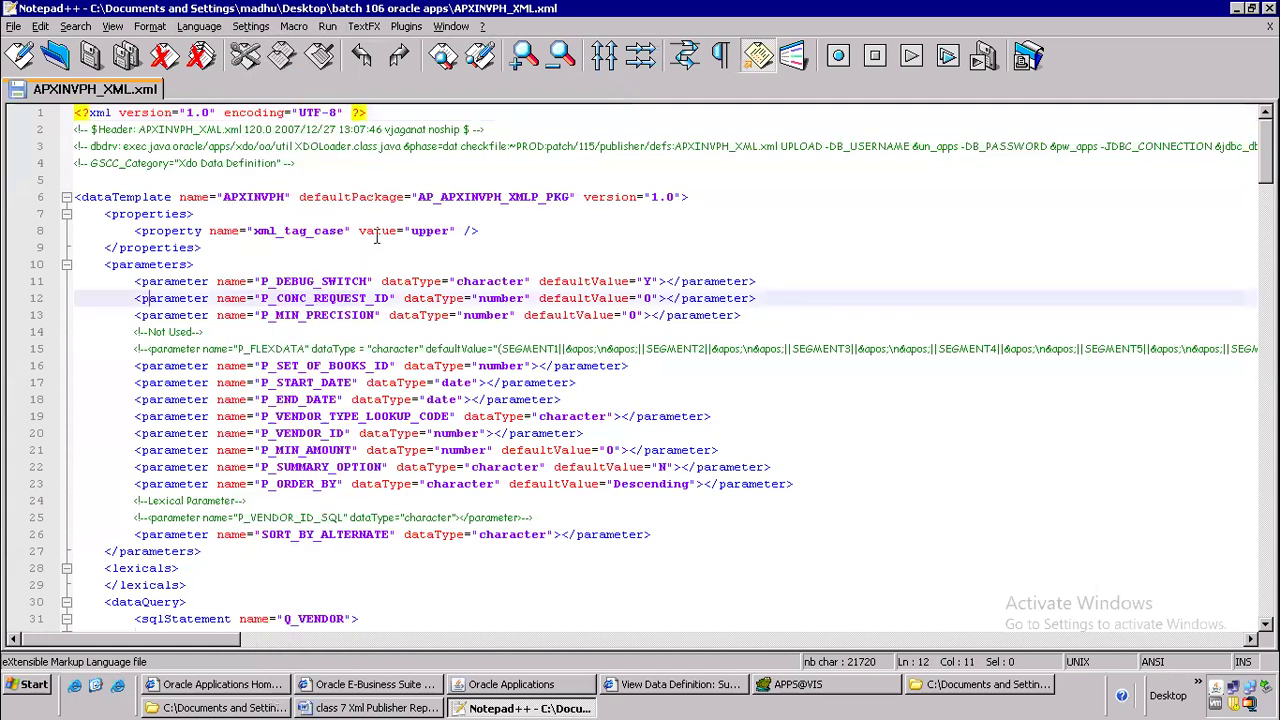
Enlarge the code text and look through the data template's parameters, queries, data trigger and data structure
{"action": "scroll", "coordinate": [377, 236], "scroll_direction": "down", "scroll_amount": 3}
{"action": "scroll", "coordinate": [350, 245], "scroll_direction": "up", "scroll_amount": 2}
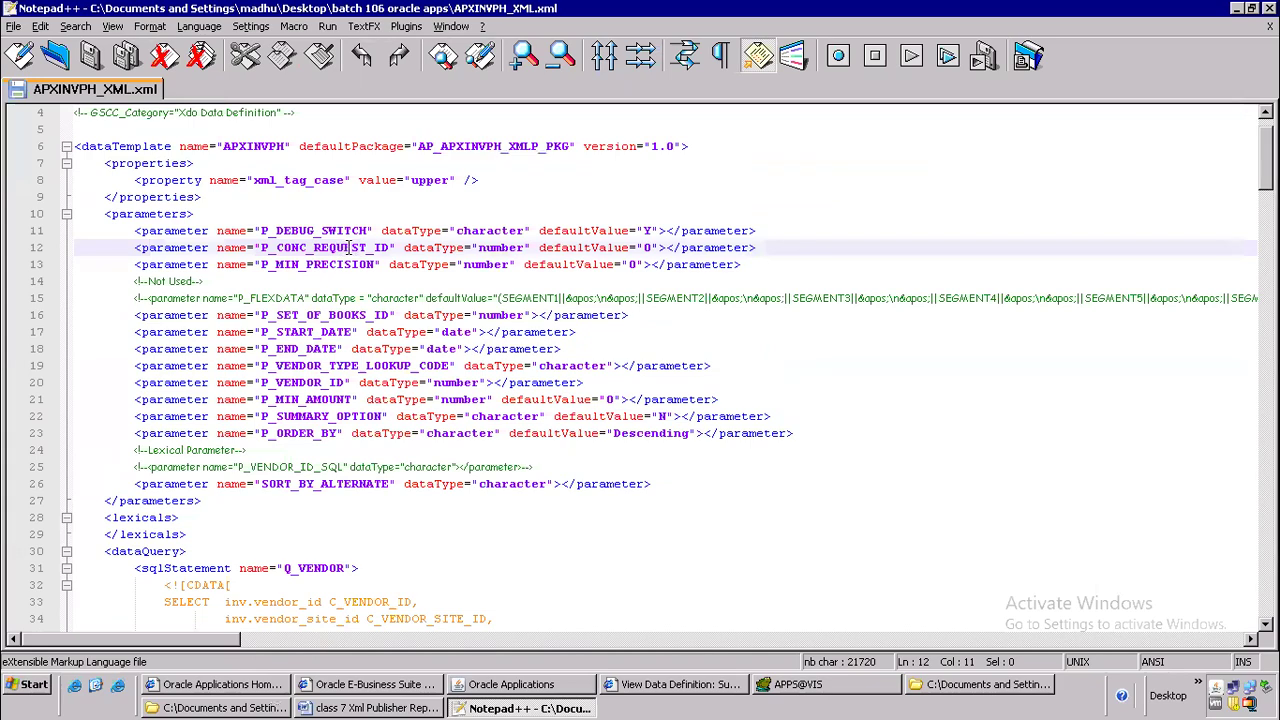
{"action": "scroll", "coordinate": [350, 247], "scroll_direction": "up", "scroll_amount": 4, "text": "ctrl"}
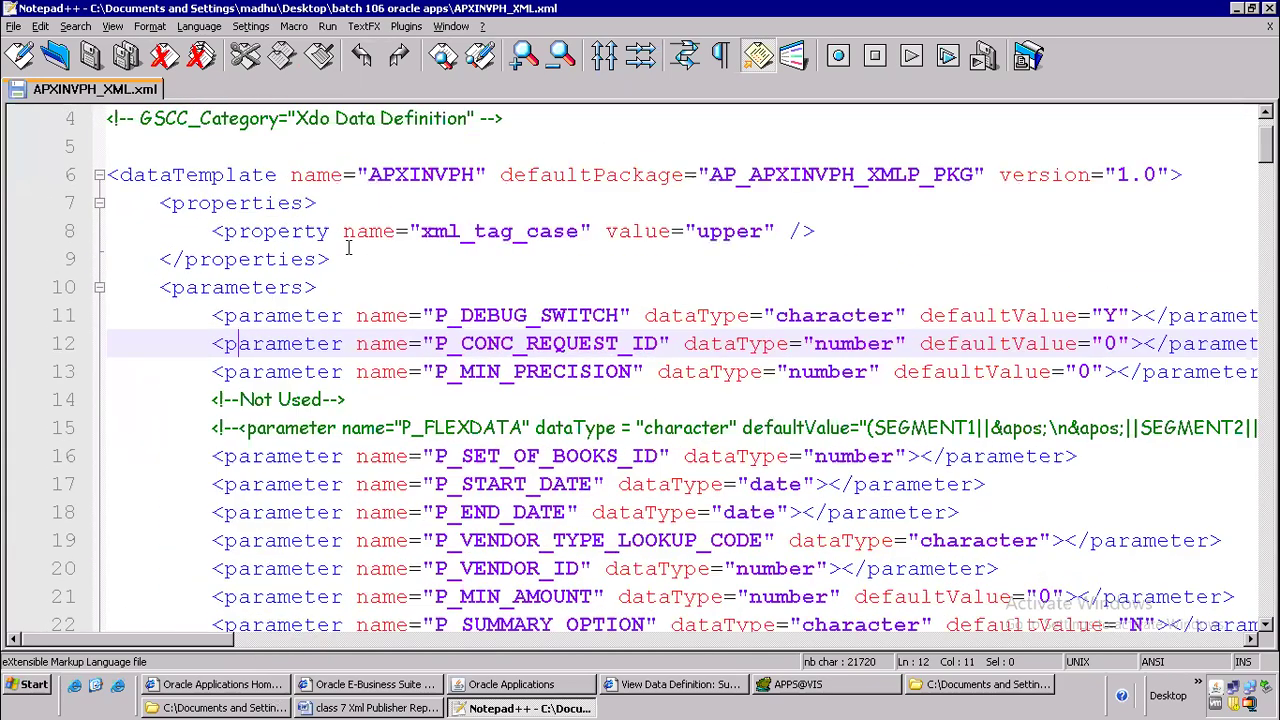
{"action": "scroll", "coordinate": [349, 248], "scroll_direction": "up", "scroll_amount": 1, "text": "ctrl"}
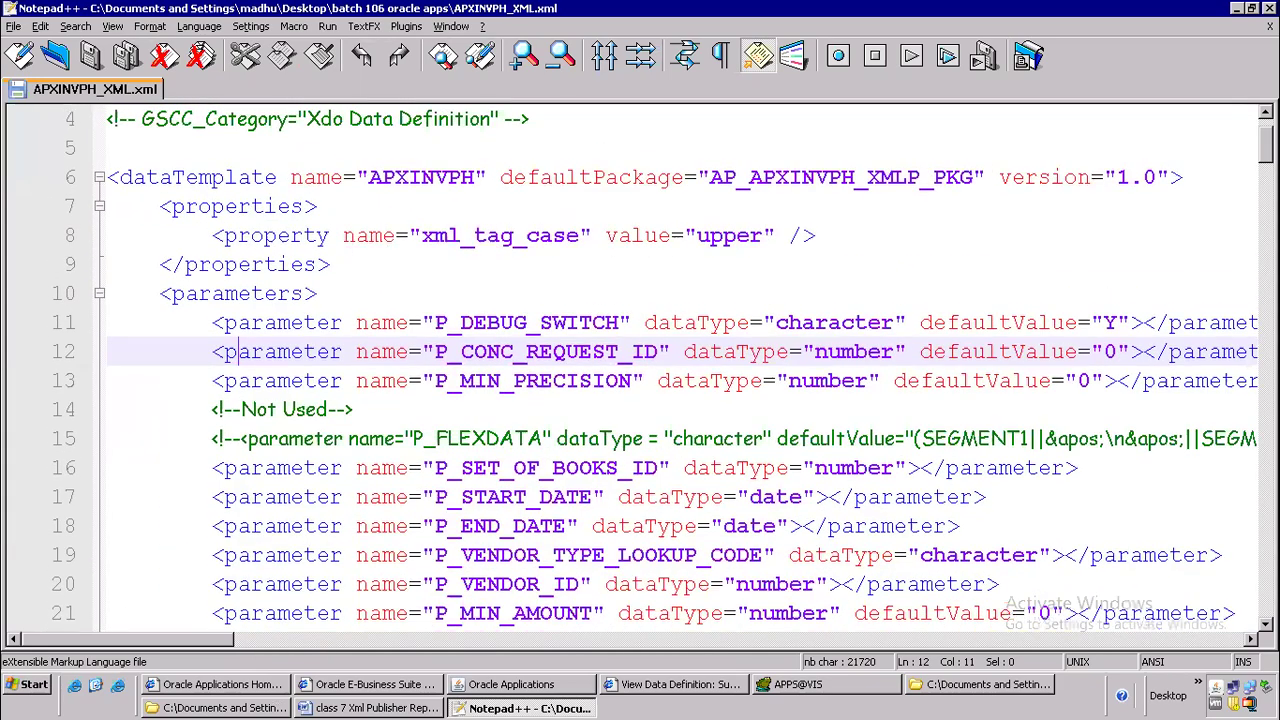
{"action": "scroll", "coordinate": [680, 370], "scroll_direction": "up", "scroll_amount": 2}
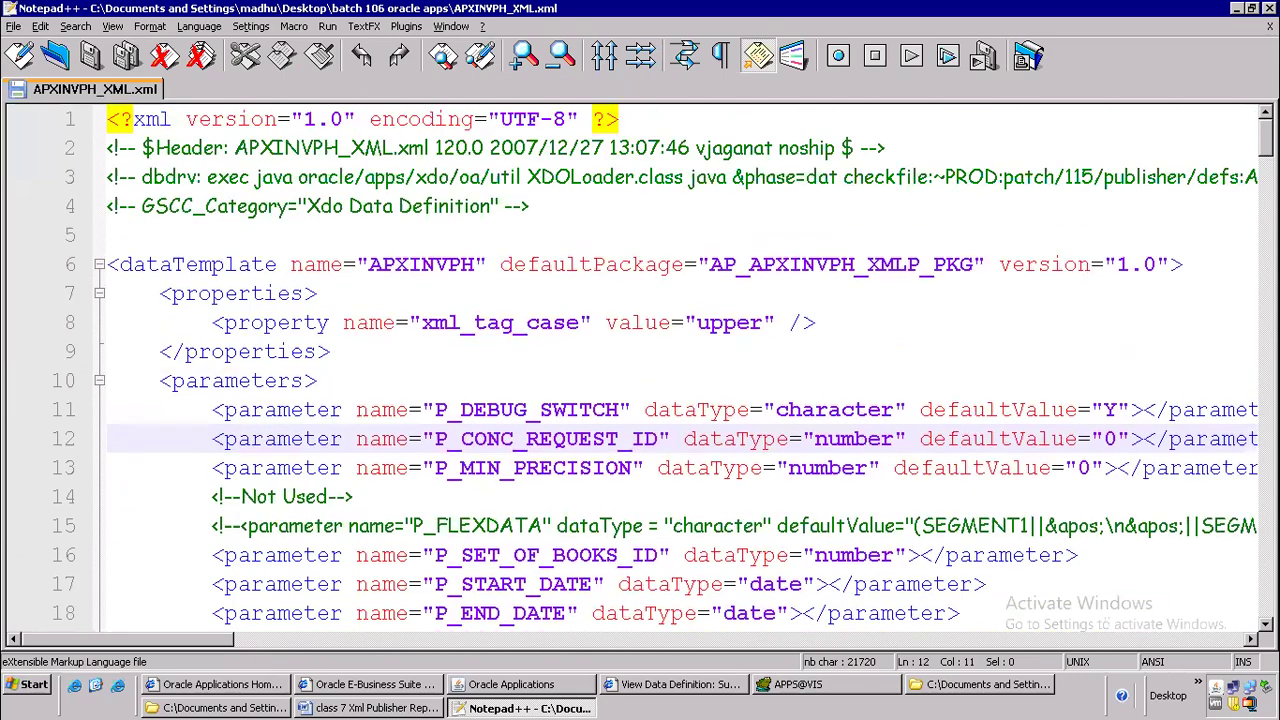
{"action": "scroll", "coordinate": [1091, 555], "scroll_direction": "down", "scroll_amount": 20}
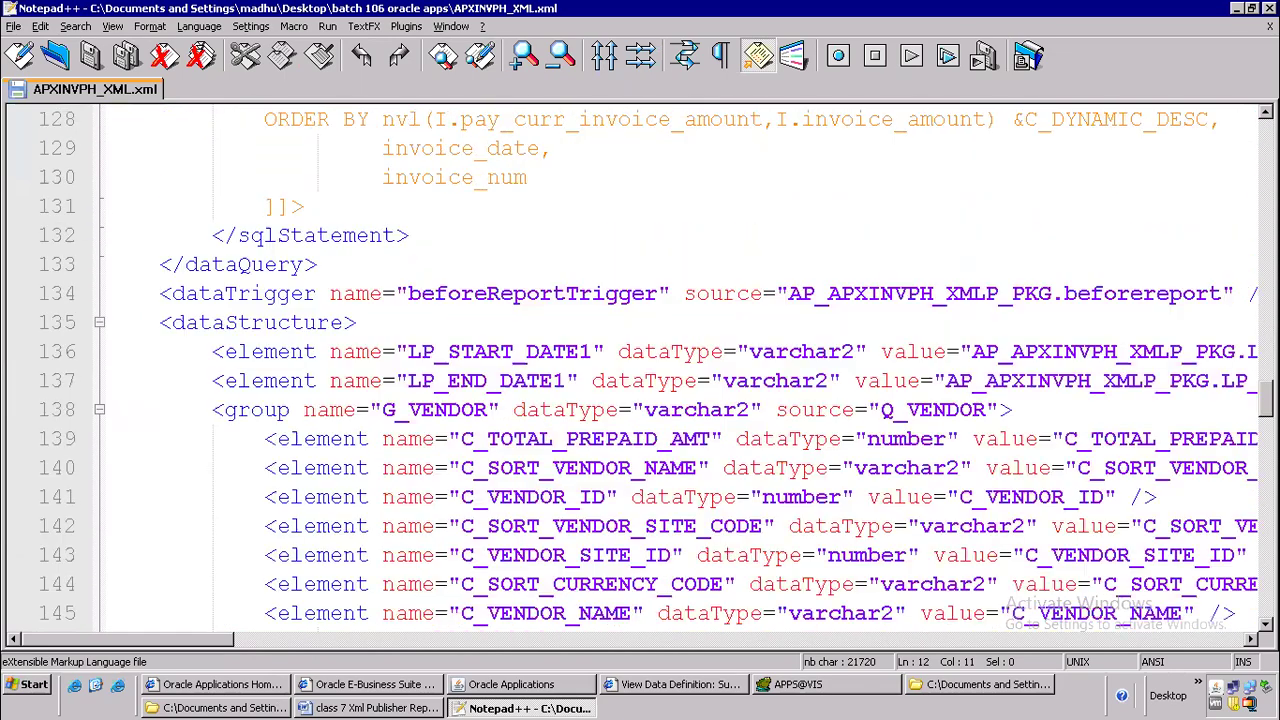
{"action": "scroll", "coordinate": [1091, 555], "scroll_direction": "down", "scroll_amount": 10}
{"action": "scroll", "coordinate": [327, 281], "scroll_direction": "up", "scroll_amount": 20}
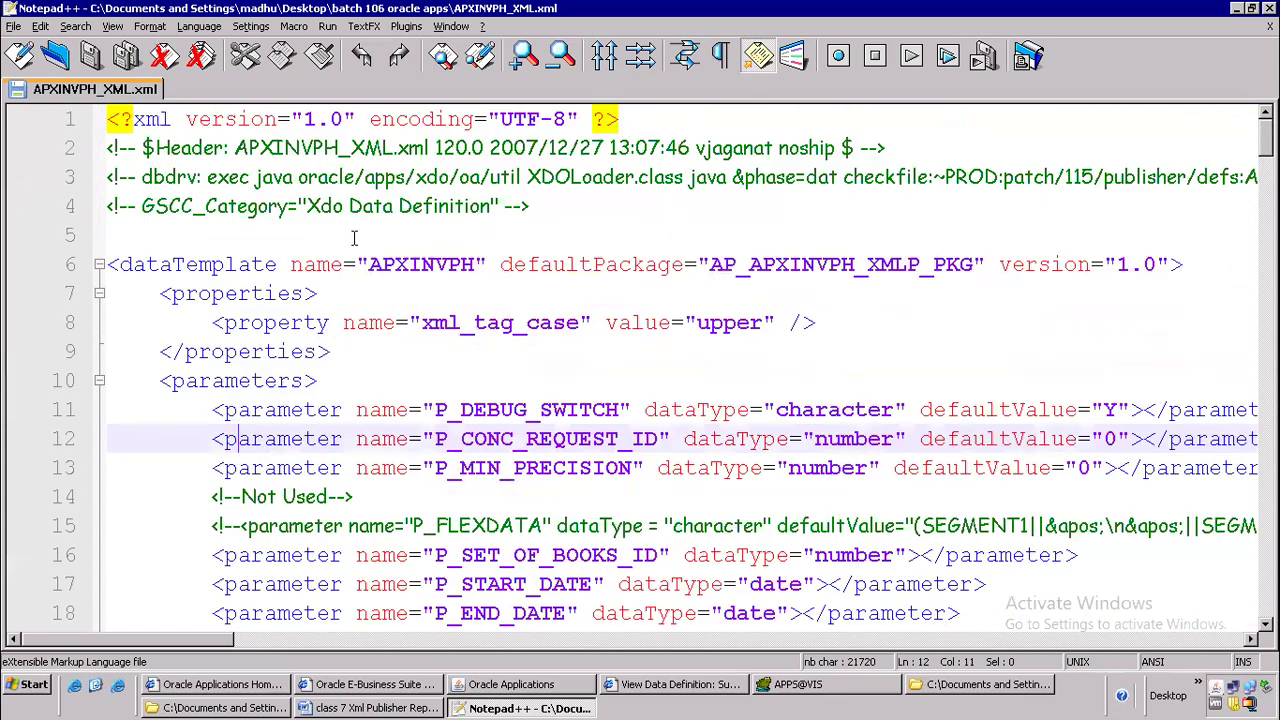
Highlight the header comments on lines 2 to 4, the template file name and the date 2007/12/27 for review
{"action": "left_click_drag", "start_coordinate": [565, 198], "coordinate": [8, 148]}
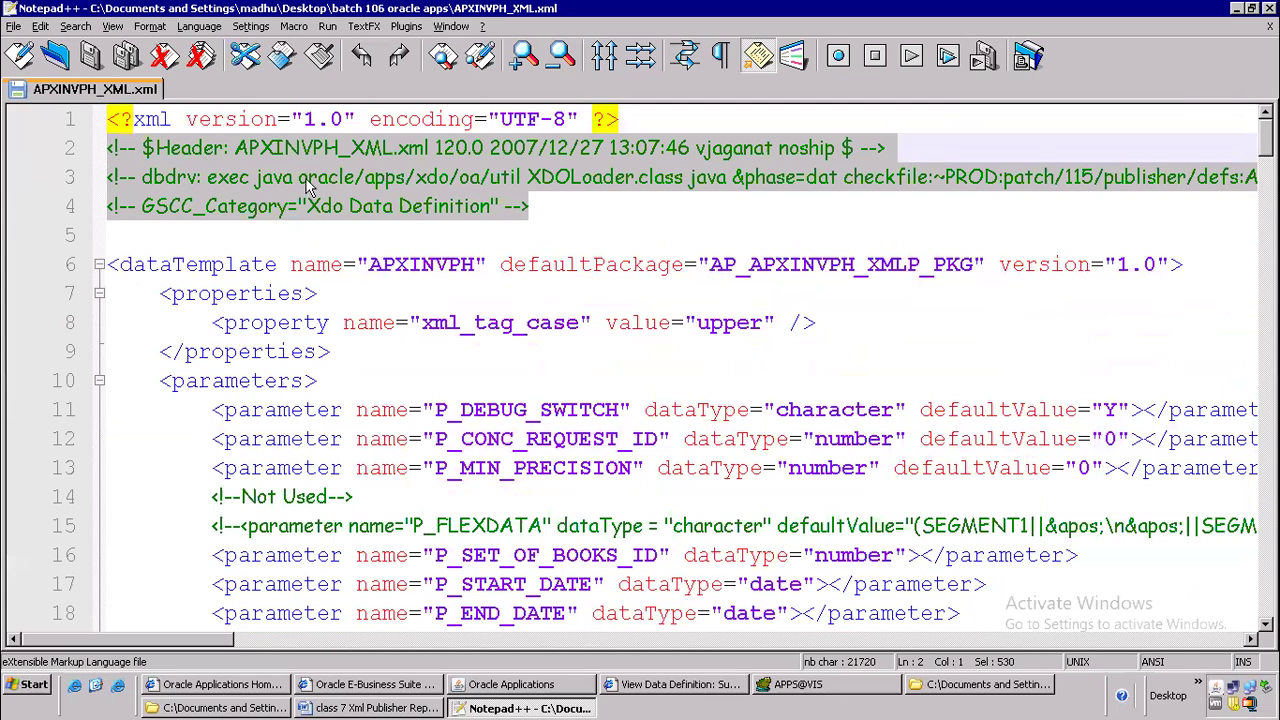
{"action": "left_click", "coordinate": [340, 180]}
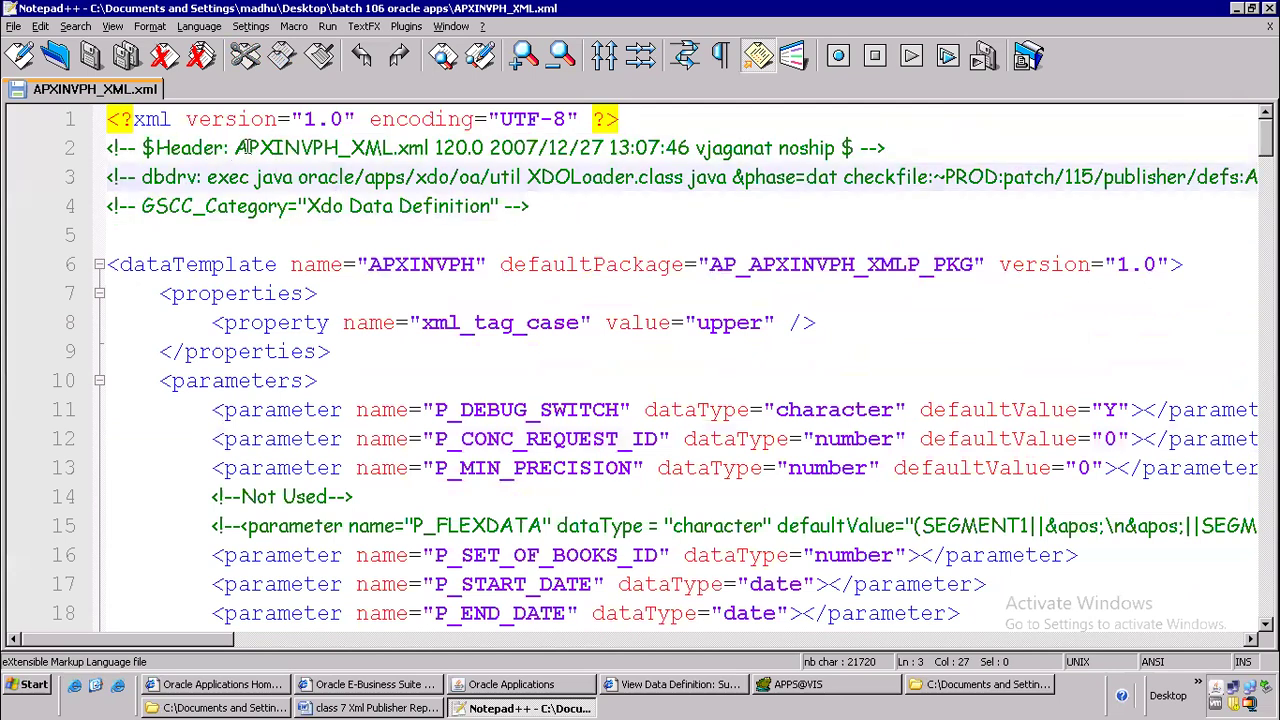
{"action": "left_click_drag", "start_coordinate": [232, 140], "coordinate": [408, 140]}
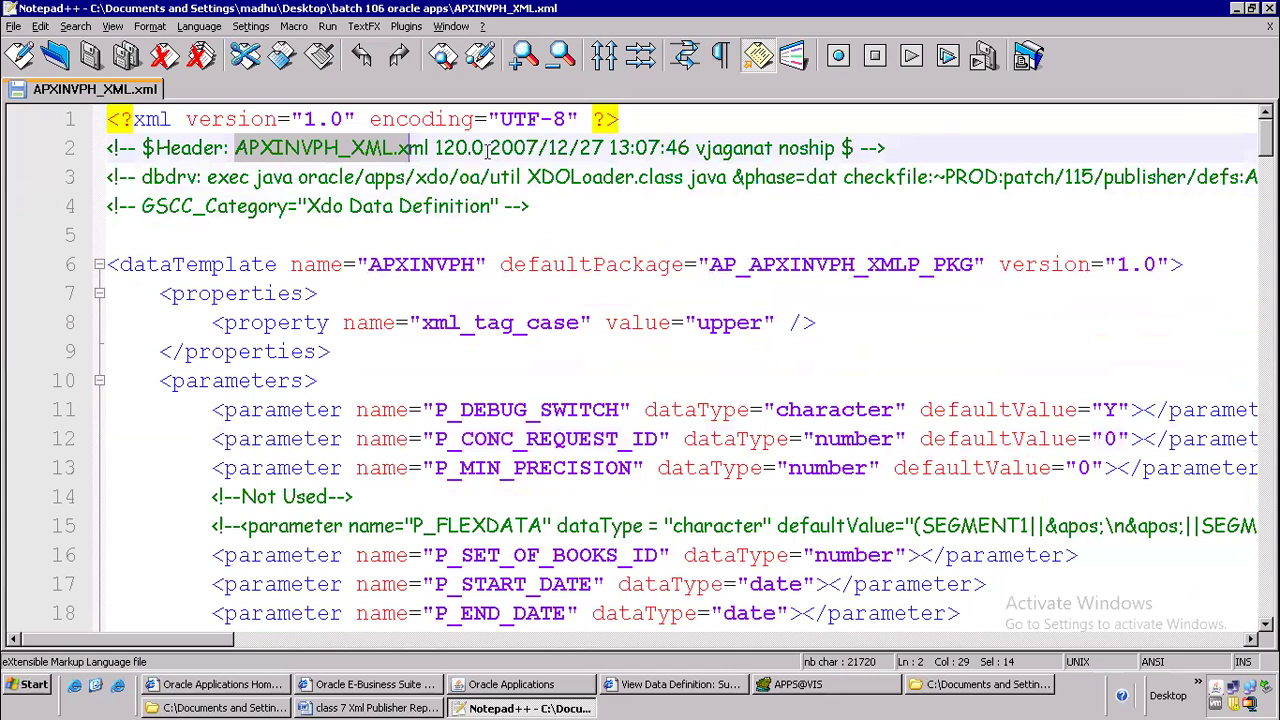
{"action": "left_click_drag", "start_coordinate": [490, 148], "coordinate": [604, 150]}
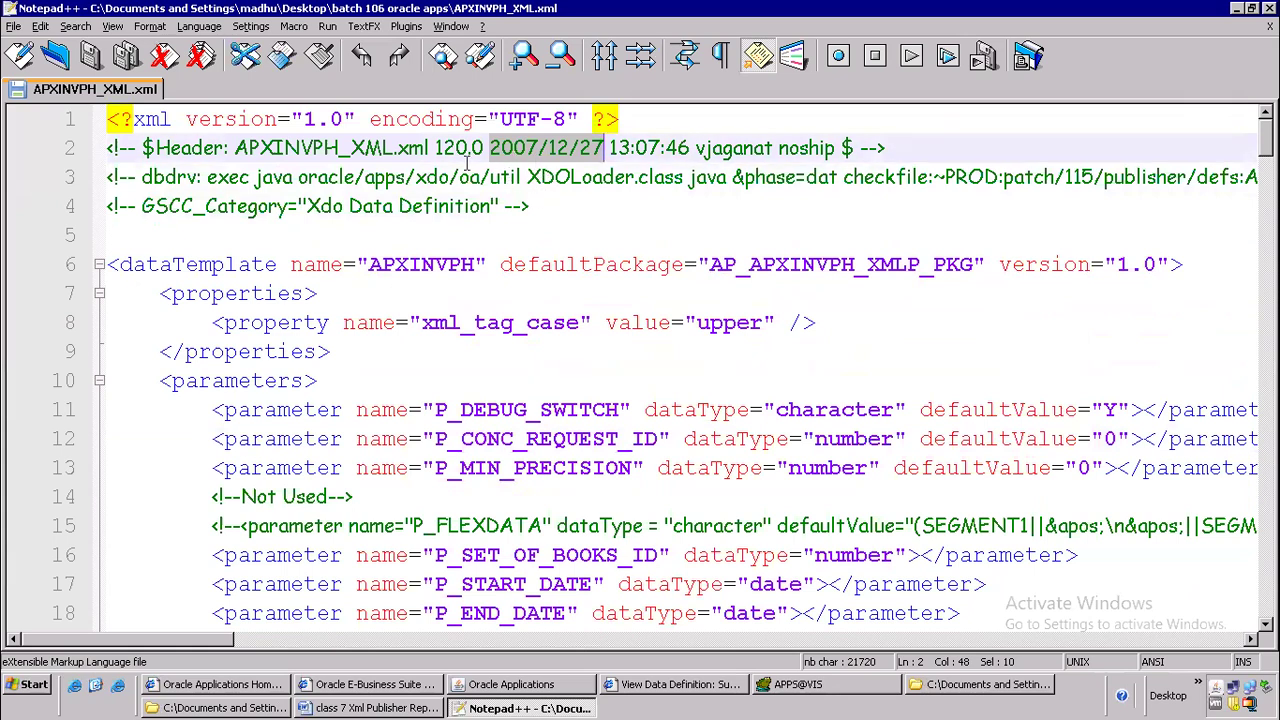
Highlight the date 2007/12/27, the author entry and the XDOLoader class name in the header comments for review
{"action": "left_click", "coordinate": [532, 202]}
{"action": "left_click_drag", "start_coordinate": [489, 148], "coordinate": [604, 149]}
{"action": "left_click_drag", "start_coordinate": [695, 148], "coordinate": [835, 148]}
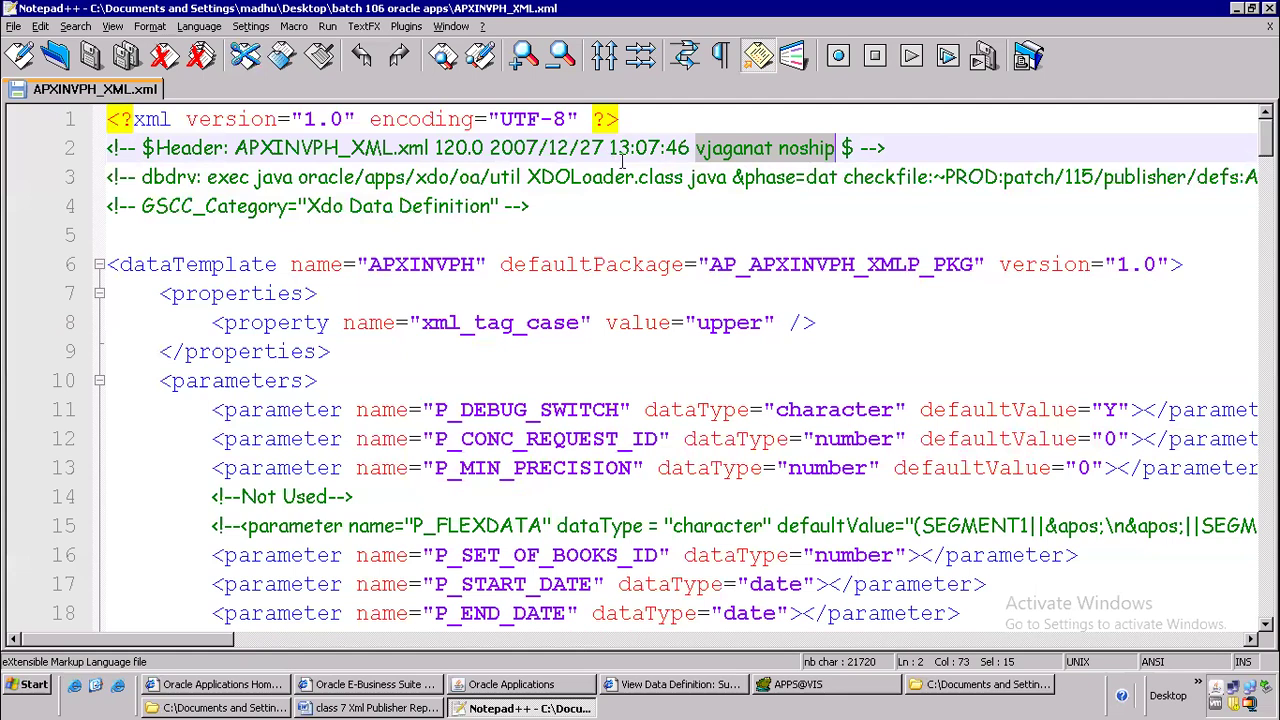
{"action": "left_click", "coordinate": [722, 177]}
{"action": "left_click_drag", "start_coordinate": [697, 148], "coordinate": [830, 148]}
{"action": "left_click", "coordinate": [303, 230]}
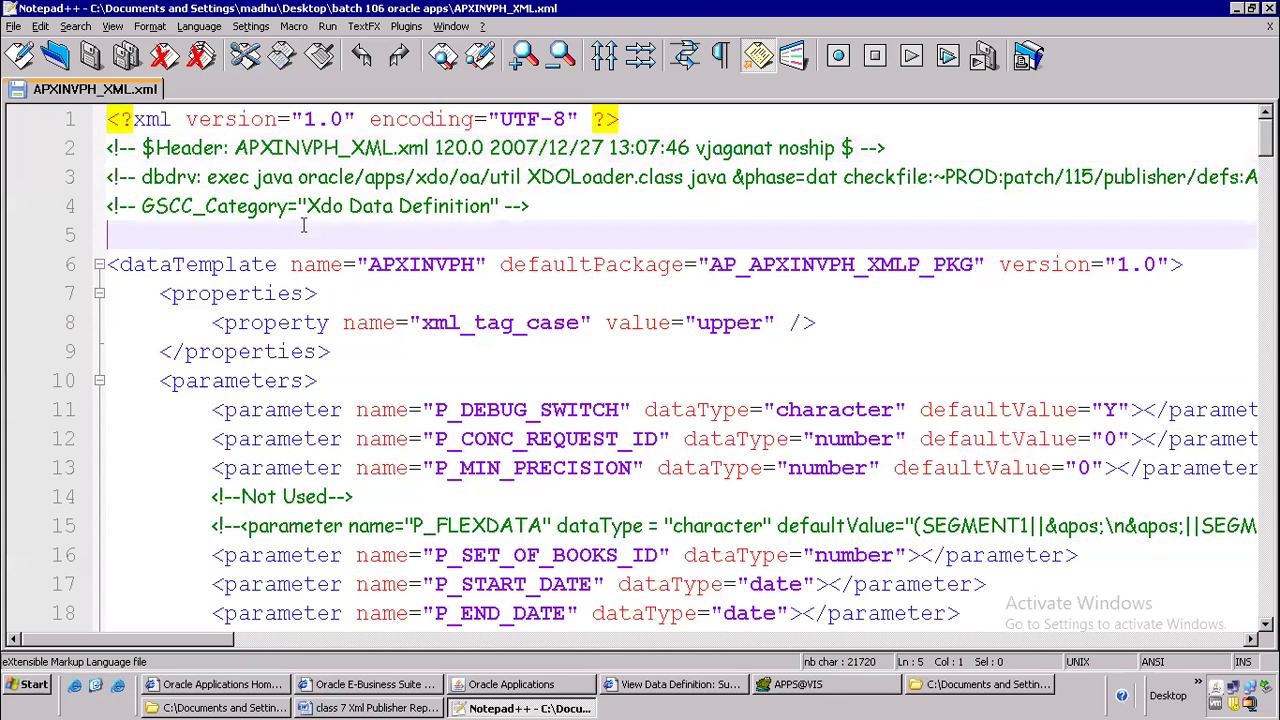
{"action": "left_click", "coordinate": [304, 174]}
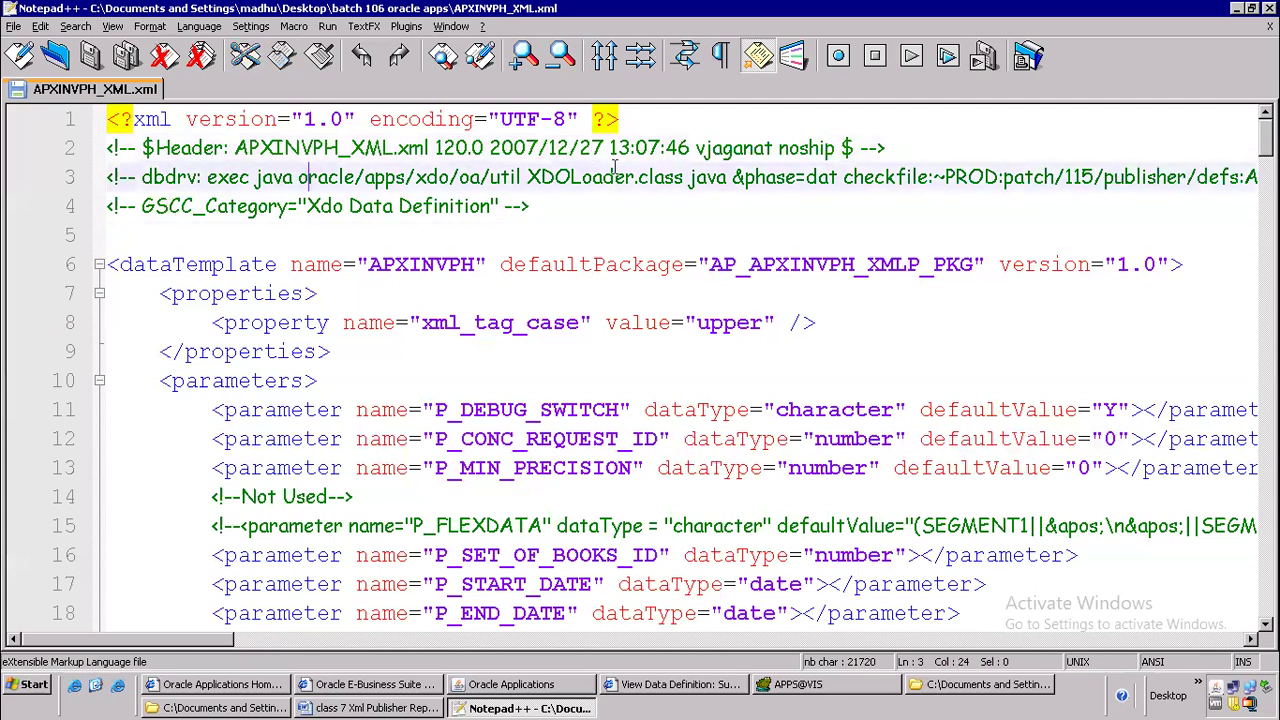
{"action": "left_click_drag", "start_coordinate": [527, 177], "coordinate": [636, 178]}
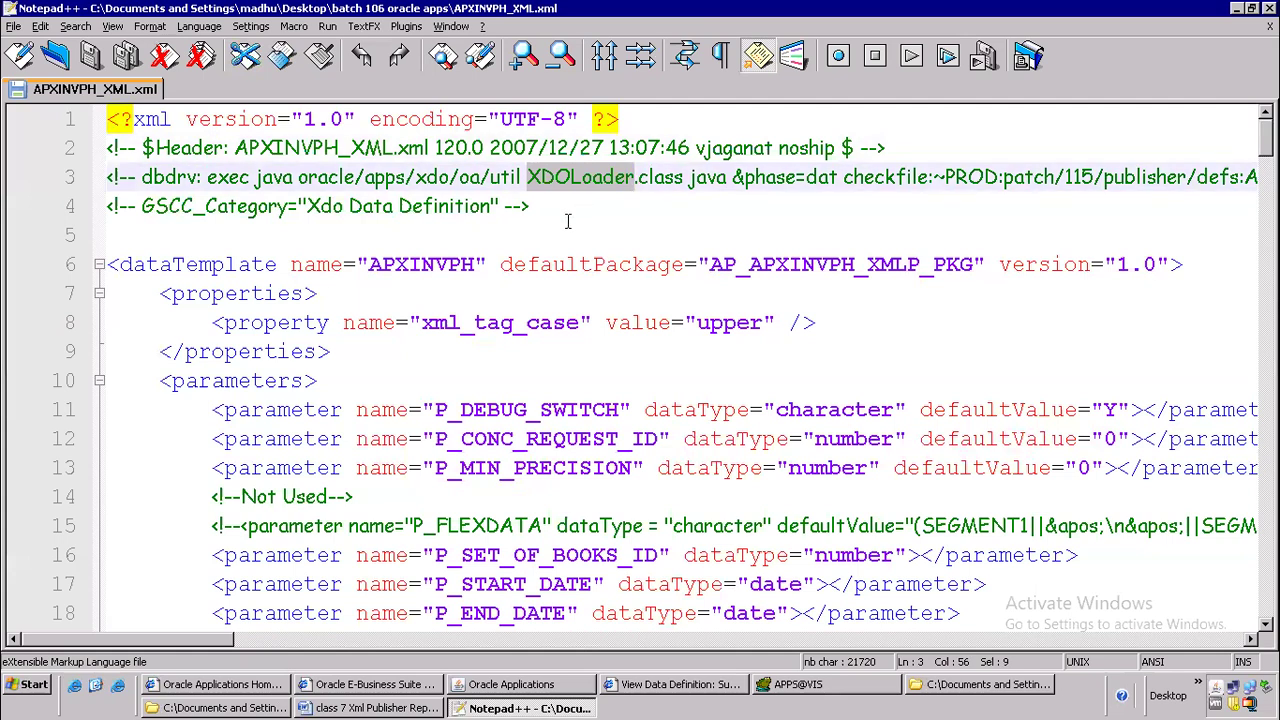
Collapse the dataTemplate element on line 6 and highlight its name APXINVPH
{"action": "left_click", "coordinate": [99, 264]}
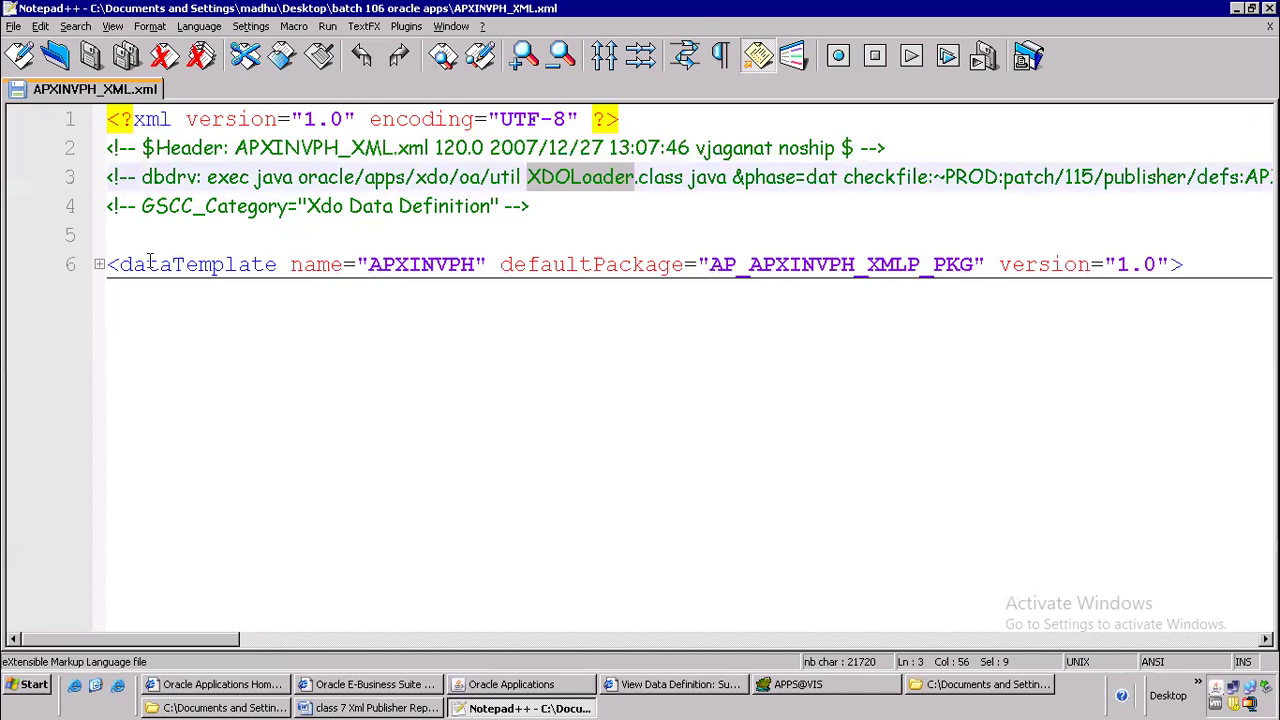
{"action": "left_click_drag", "start_coordinate": [368, 264], "coordinate": [481, 264]}
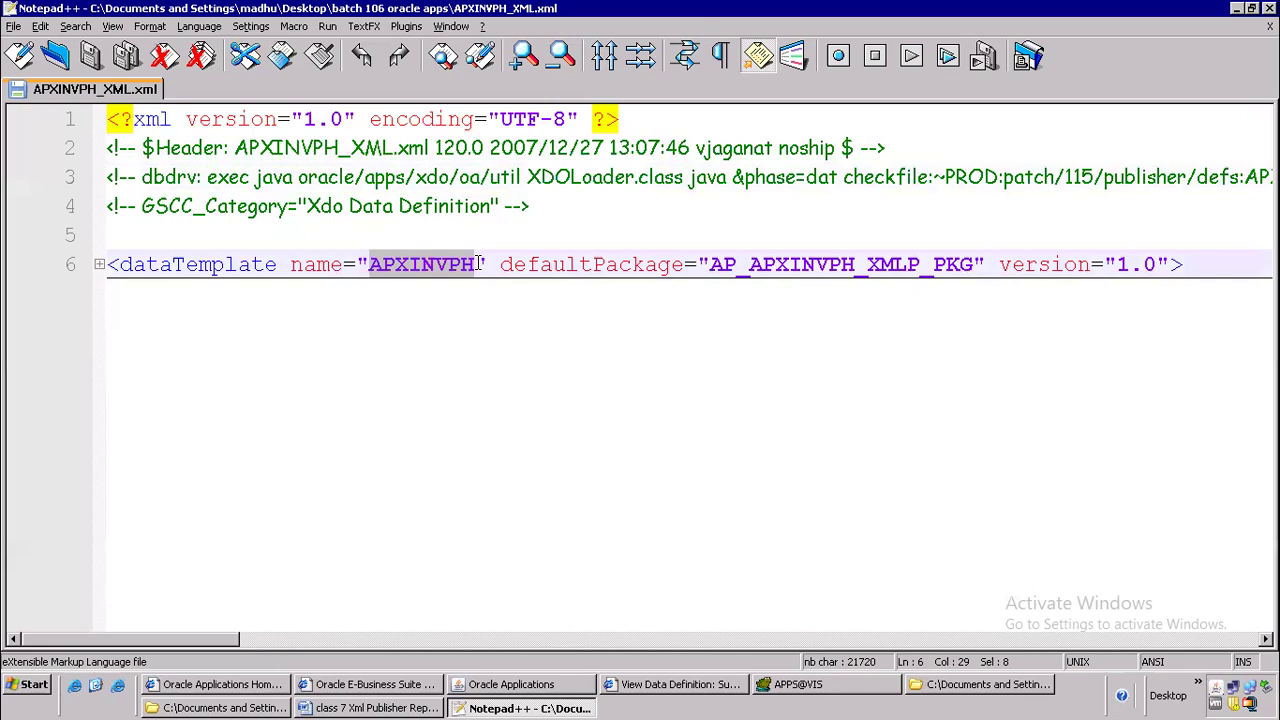
{"action": "left_click", "coordinate": [464, 343]}
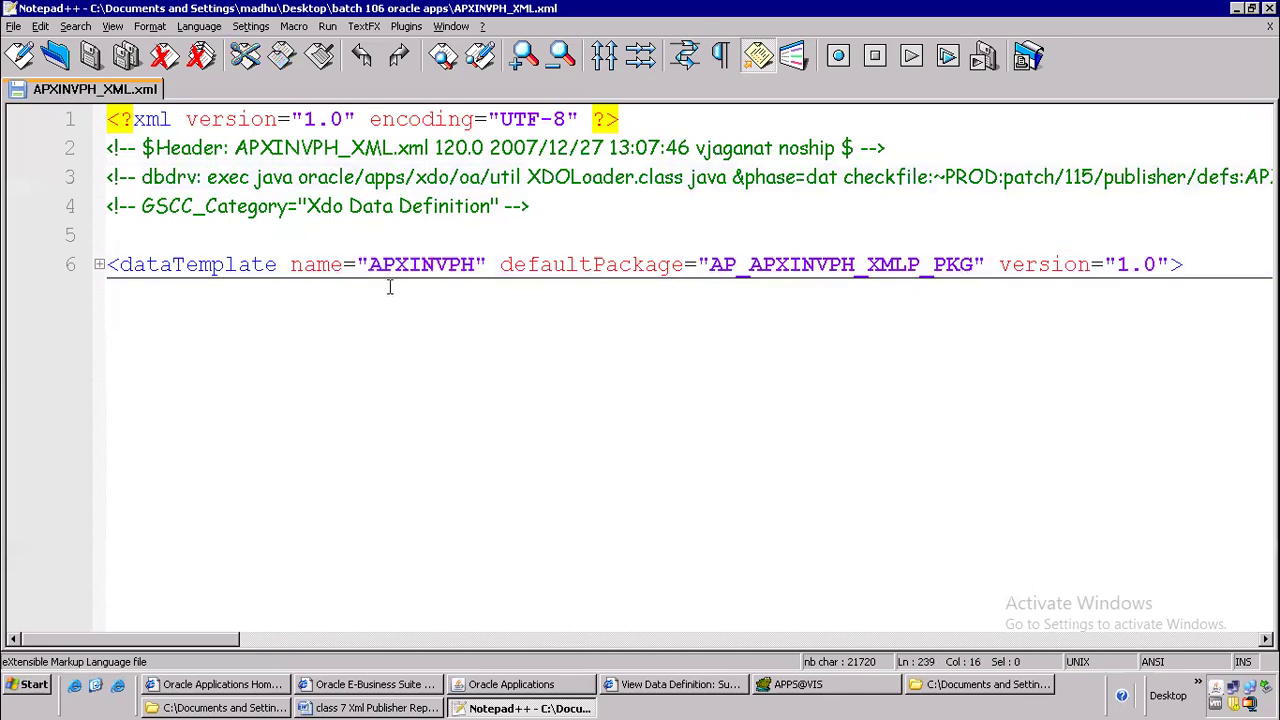
Examine the parts of the data template name APXINVPH by highlighting segments such as INV and PH
{"action": "left_click_drag", "start_coordinate": [377, 263], "coordinate": [369, 268]}
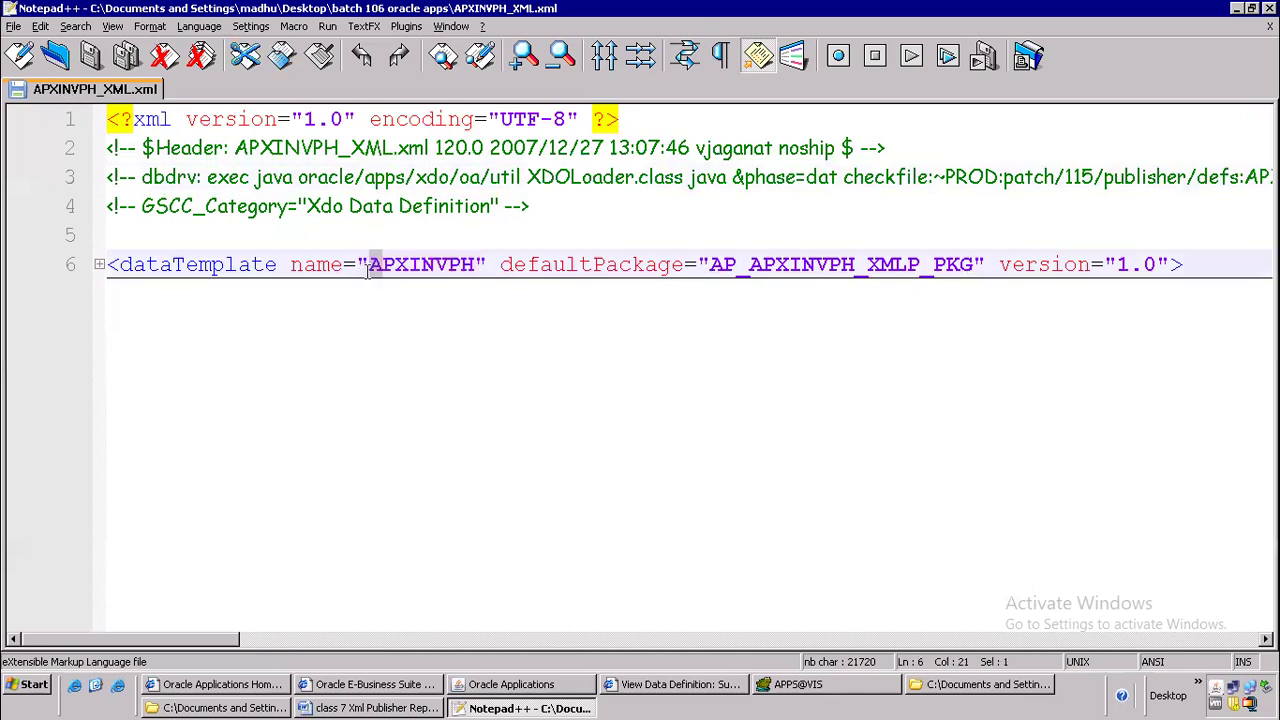
{"action": "left_click", "coordinate": [413, 298]}
{"action": "left_click_drag", "start_coordinate": [407, 263], "coordinate": [441, 262]}
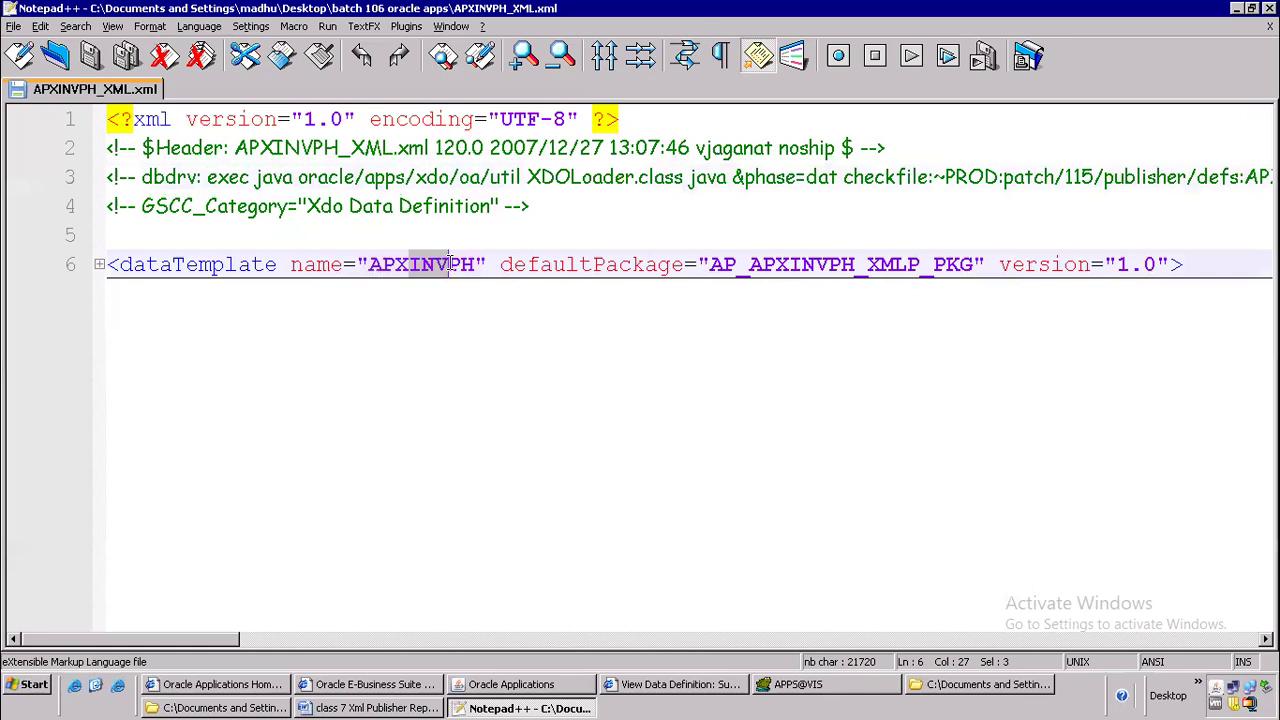
{"action": "left_click", "coordinate": [468, 305]}
{"action": "left_click_drag", "start_coordinate": [448, 263], "coordinate": [476, 262]}
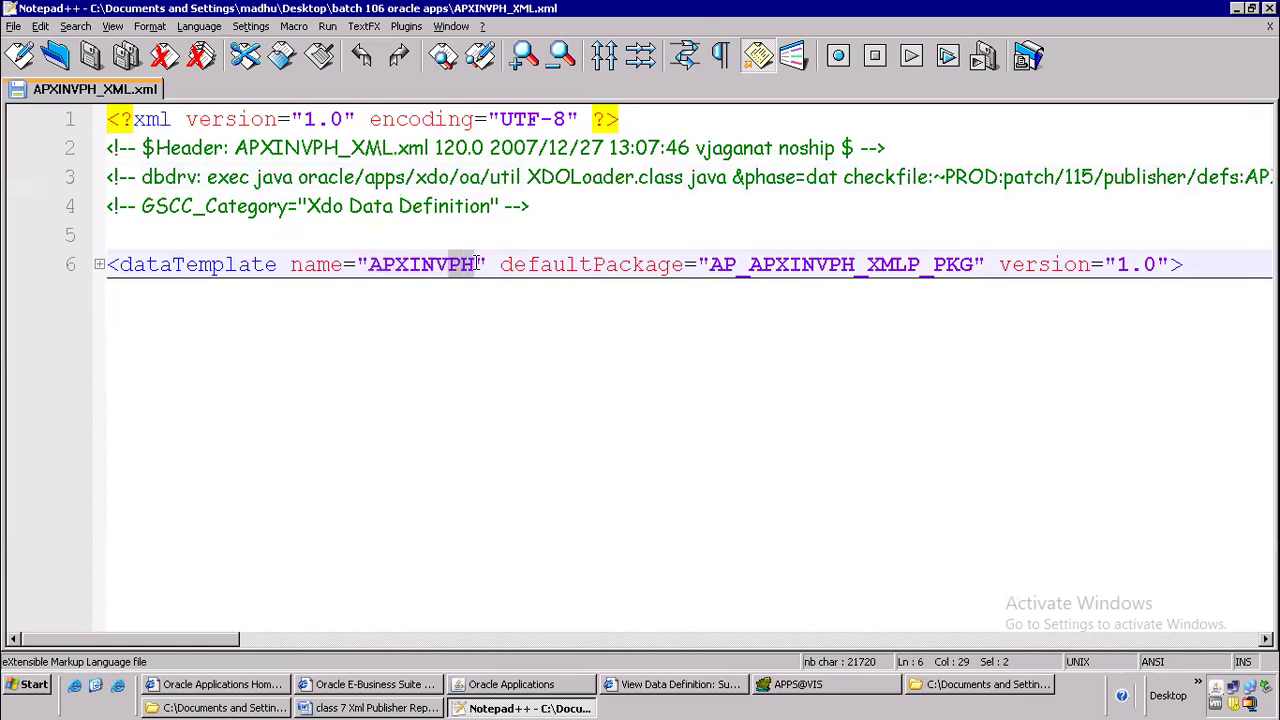
{"action": "left_click_drag", "start_coordinate": [383, 268], "coordinate": [478, 265]}
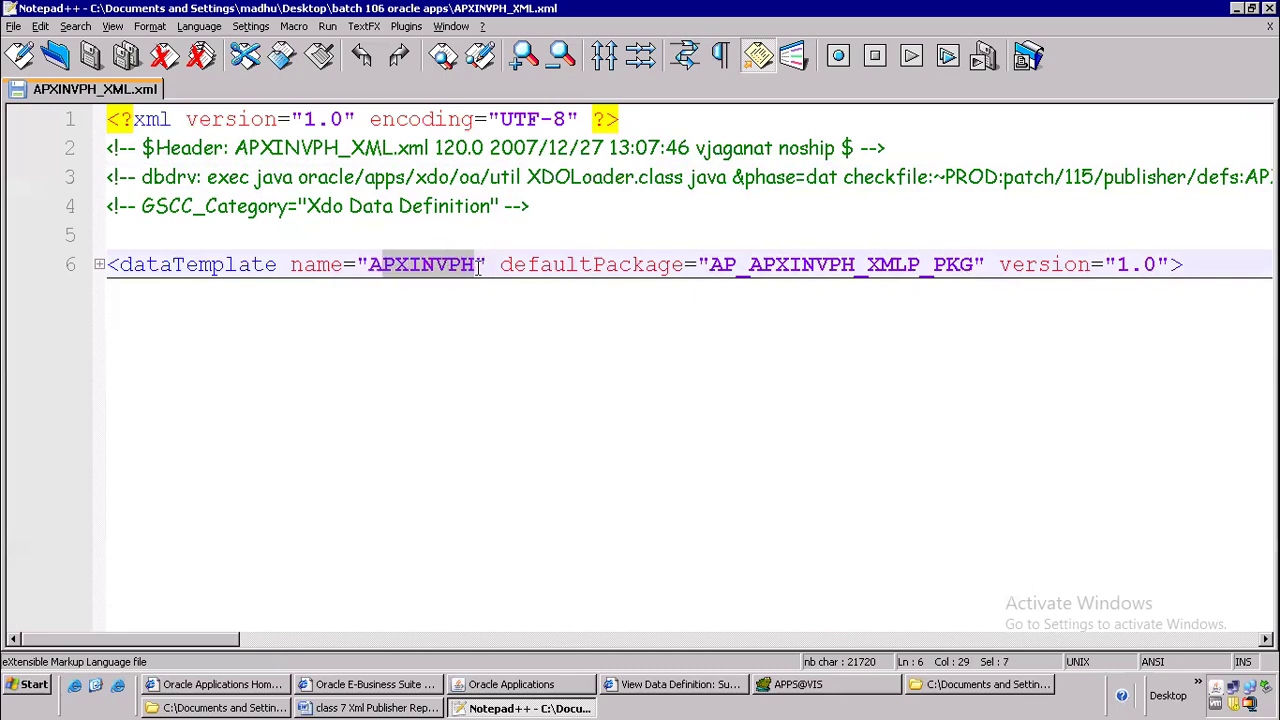
{"action": "left_click", "coordinate": [422, 265]}
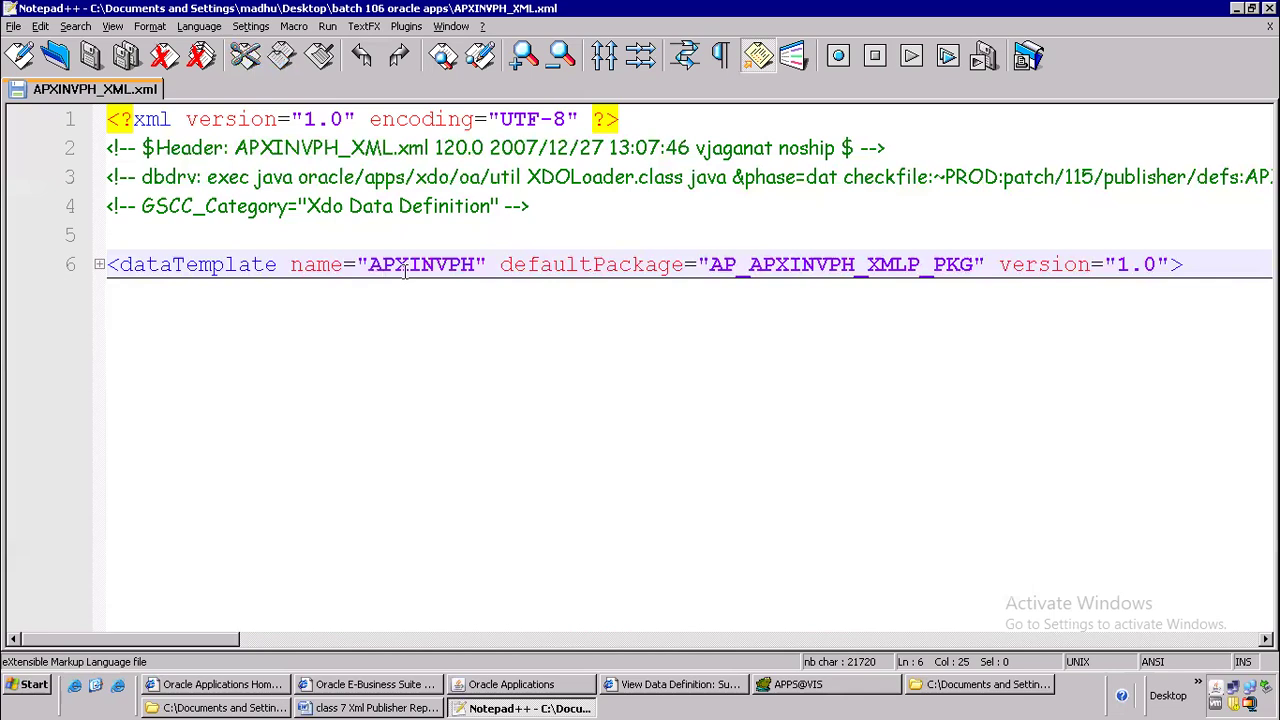
{"action": "left_click_drag", "start_coordinate": [370, 263], "coordinate": [443, 262]}
{"action": "left_click", "coordinate": [435, 265]}
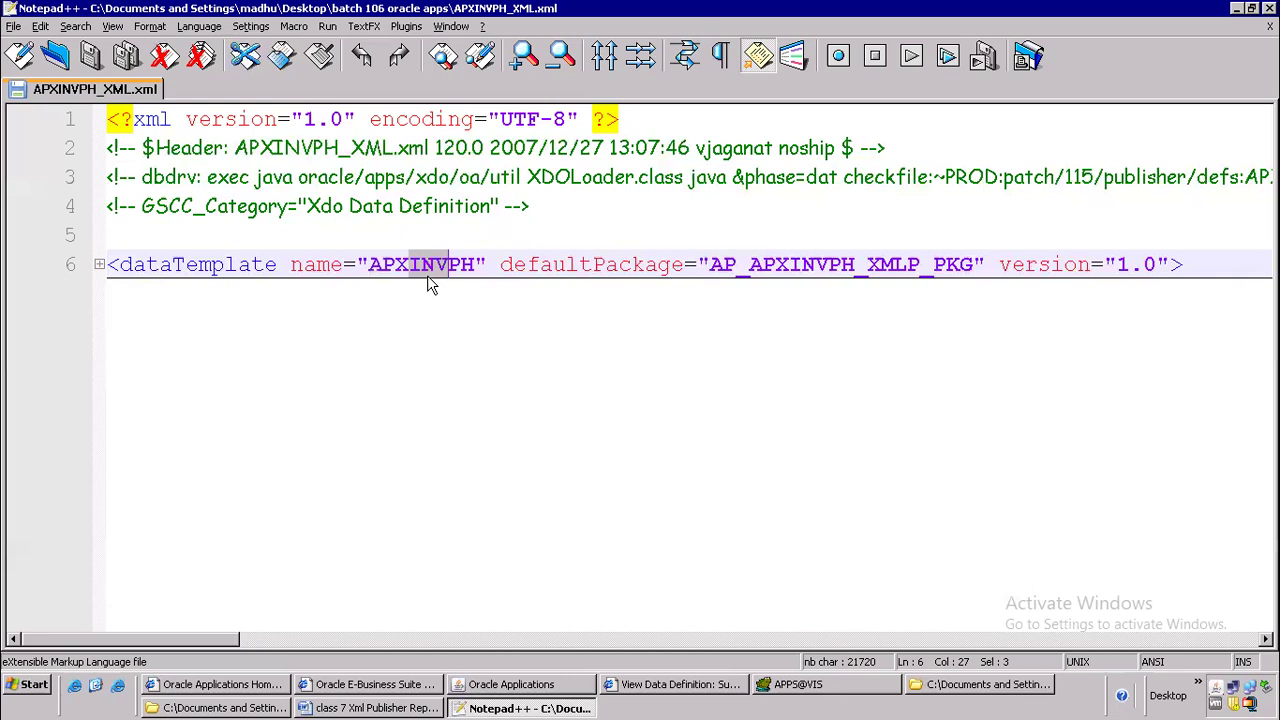
{"action": "left_click_drag", "start_coordinate": [446, 265], "coordinate": [478, 258]}
Switch to Toad and write a select skeleton with the clause "from hz_parties hp,hz_cust_accounts hca"
{"action": "left_click", "coordinate": [802, 696]}
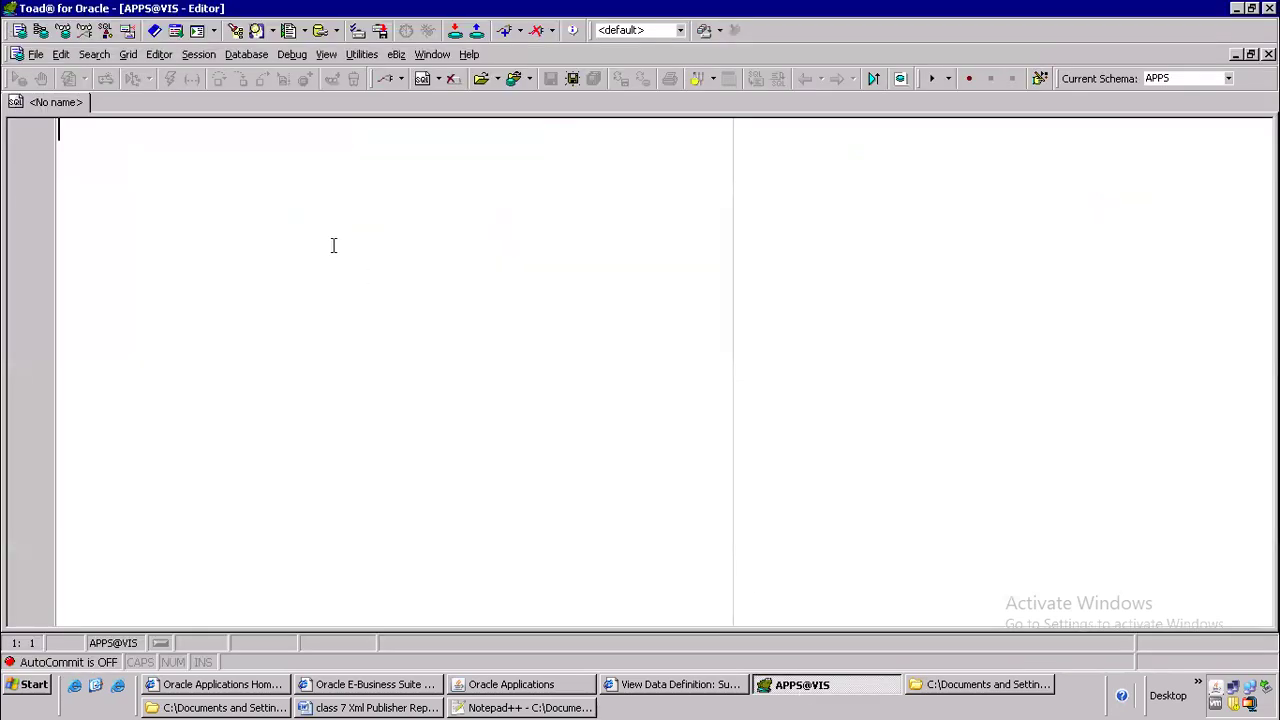
{"action": "type", "text": "select"}
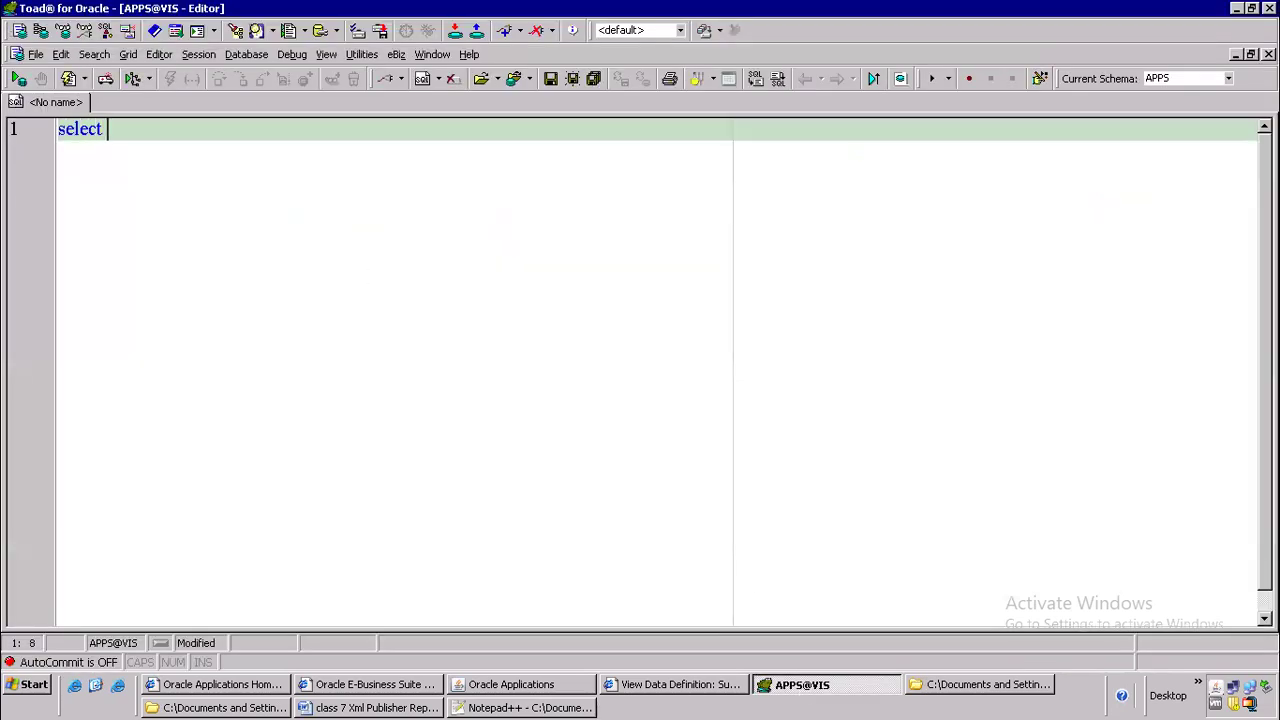
{"action": "key", "text": "Return"}
{"action": "type", "text": "from"}
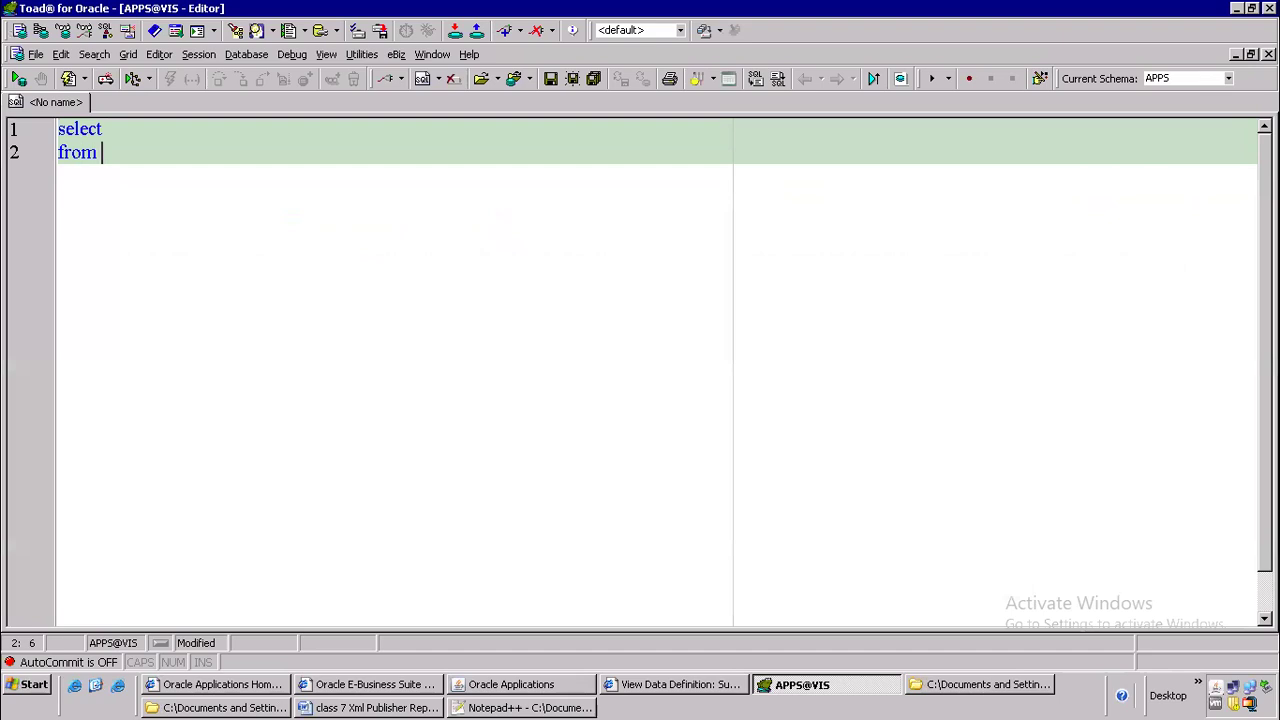
{"action": "type", "text": " hz_parties"}
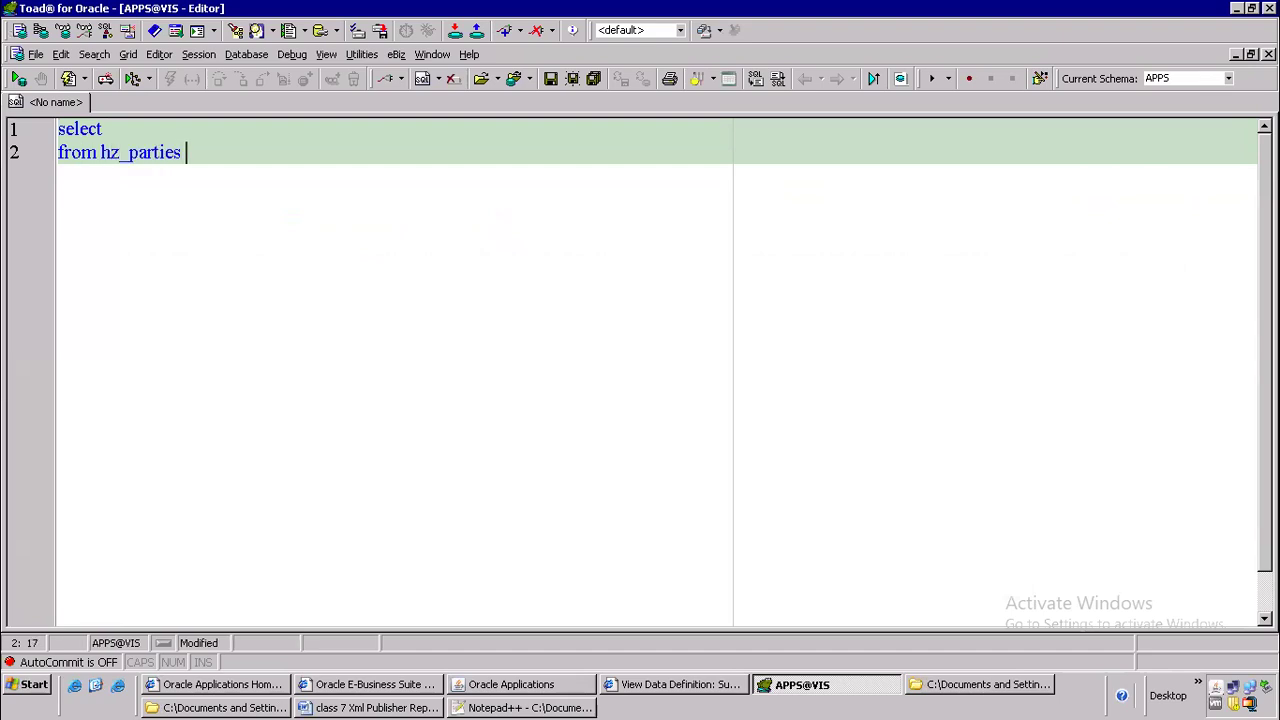
{"action": "type", "text": "hp,hz_cust_accounts hca"}
{"action": "key", "text": "Return"}
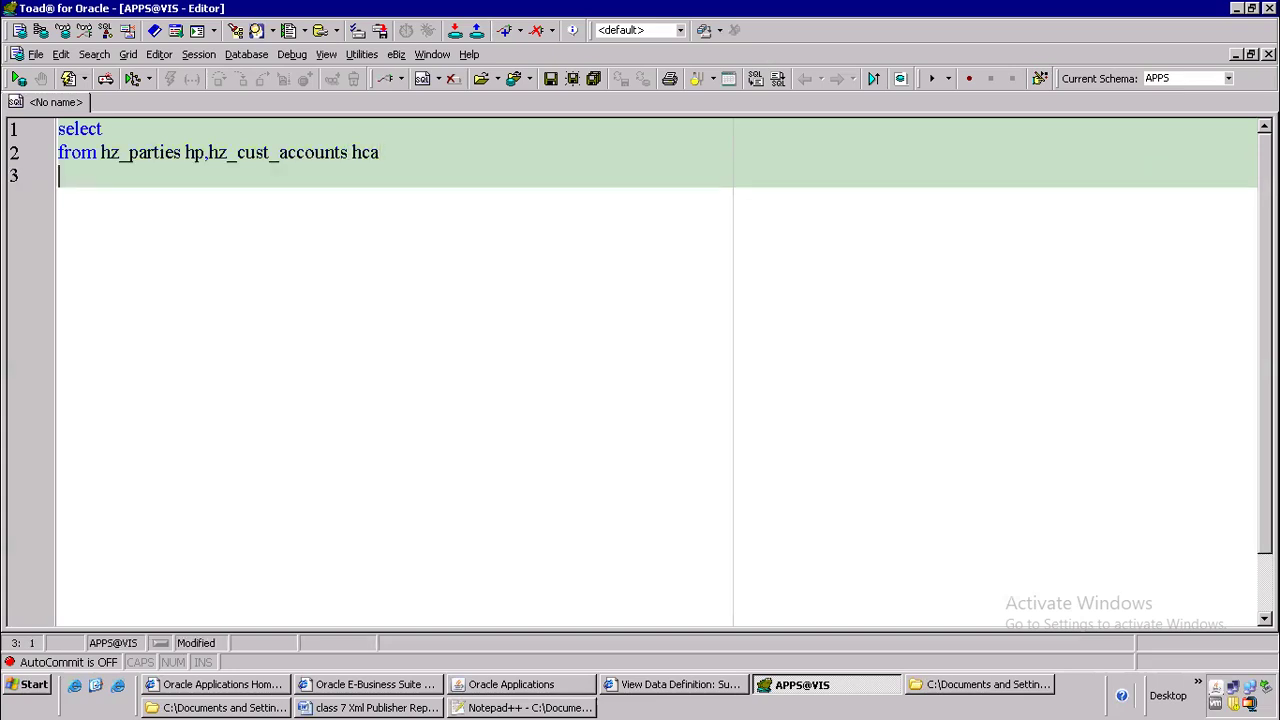
Switch to Oracle Applications and change the responsibility to Order Management Super User, Vision Operations (USA)
{"action": "left_click", "coordinate": [515, 685]}
{"action": "left_click", "coordinate": [157, 62]}
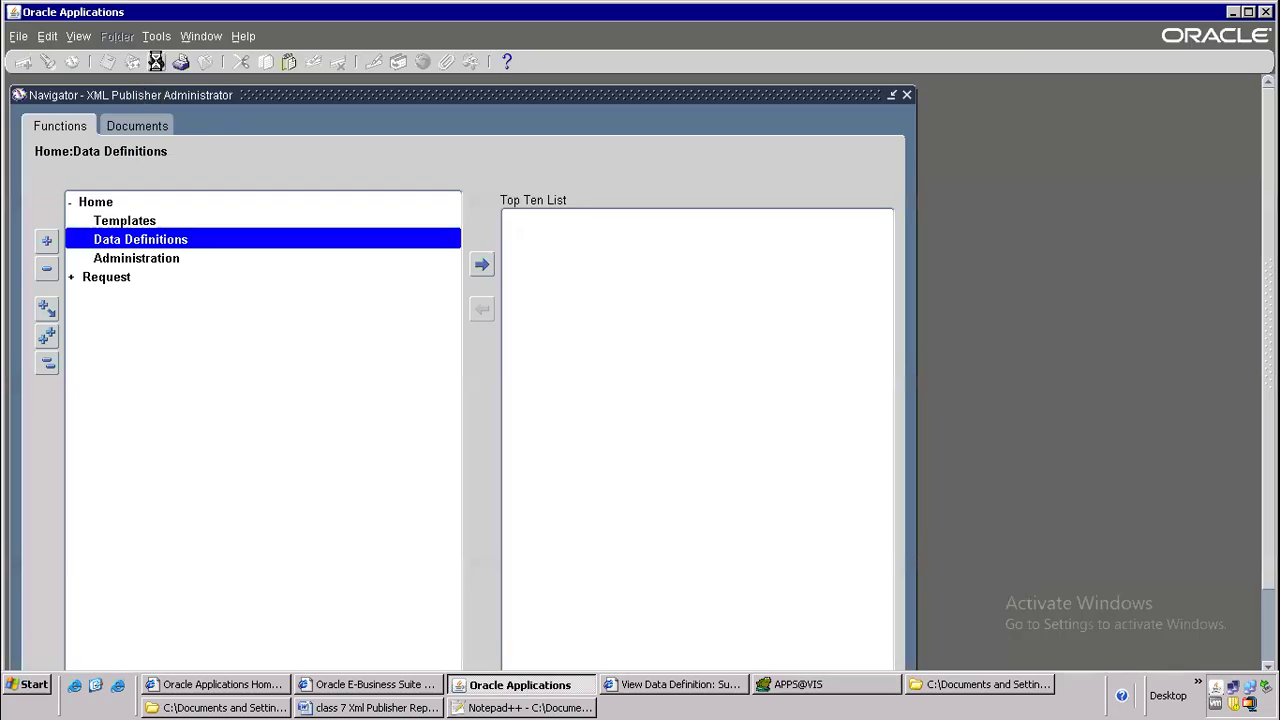
{"action": "type", "text": "or"}
{"action": "key", "text": "Down"}
{"action": "key", "text": "Down"}
{"action": "key", "text": "Down"}
{"action": "key", "text": "Down"}
{"action": "key", "text": "Down"}
{"action": "key", "text": "Down"}
{"action": "key", "text": "Down"}
{"action": "key", "text": "Down"}
{"action": "key", "text": "Down"}
{"action": "key", "text": "Down"}
{"action": "key", "text": "Down"}
{"action": "key", "text": "Down"}
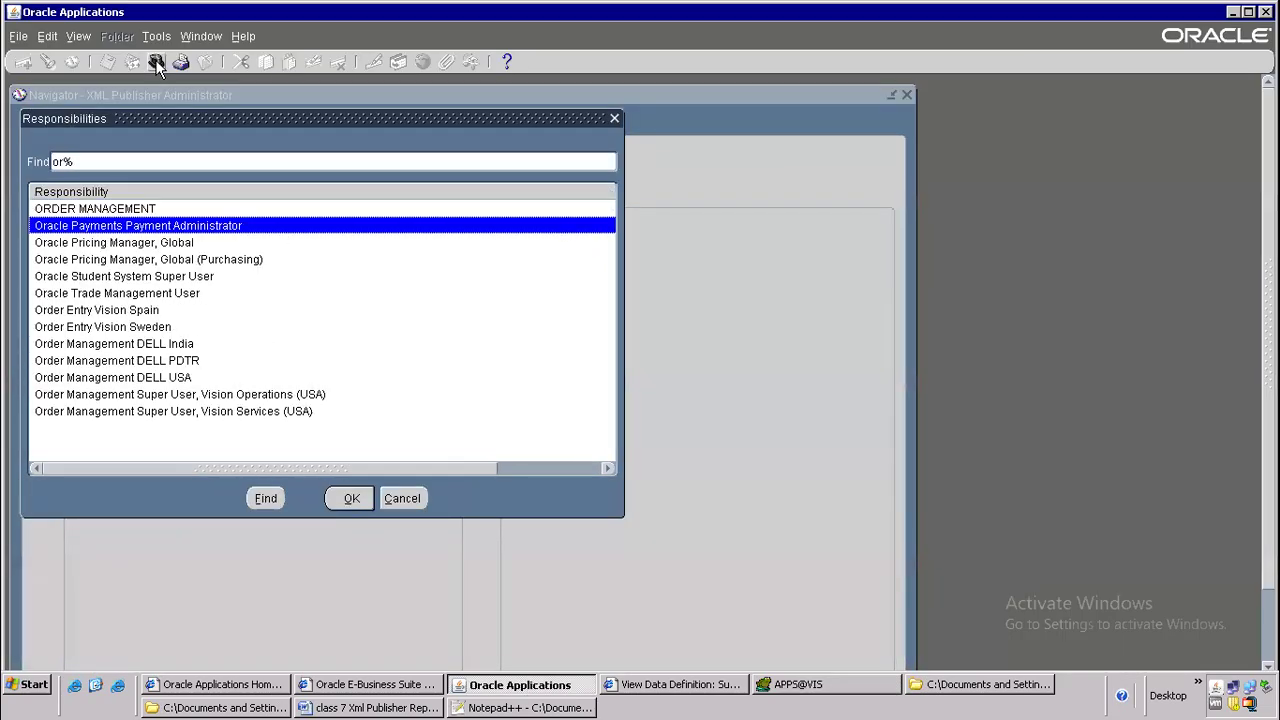
{"action": "key", "text": "Up"}
{"action": "key", "text": "Return"}
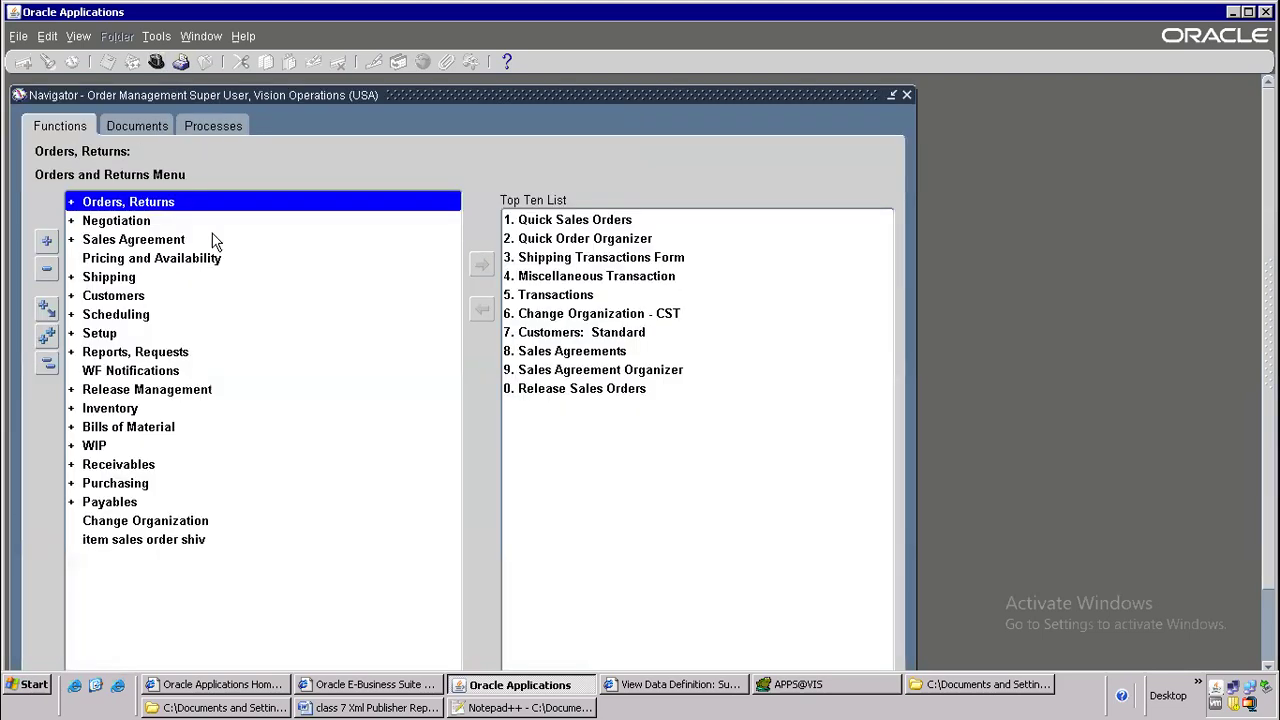
Open the Sales Orders form under Orders, Returns and query the existing orders without any criteria
{"action": "double_click", "coordinate": [155, 206]}
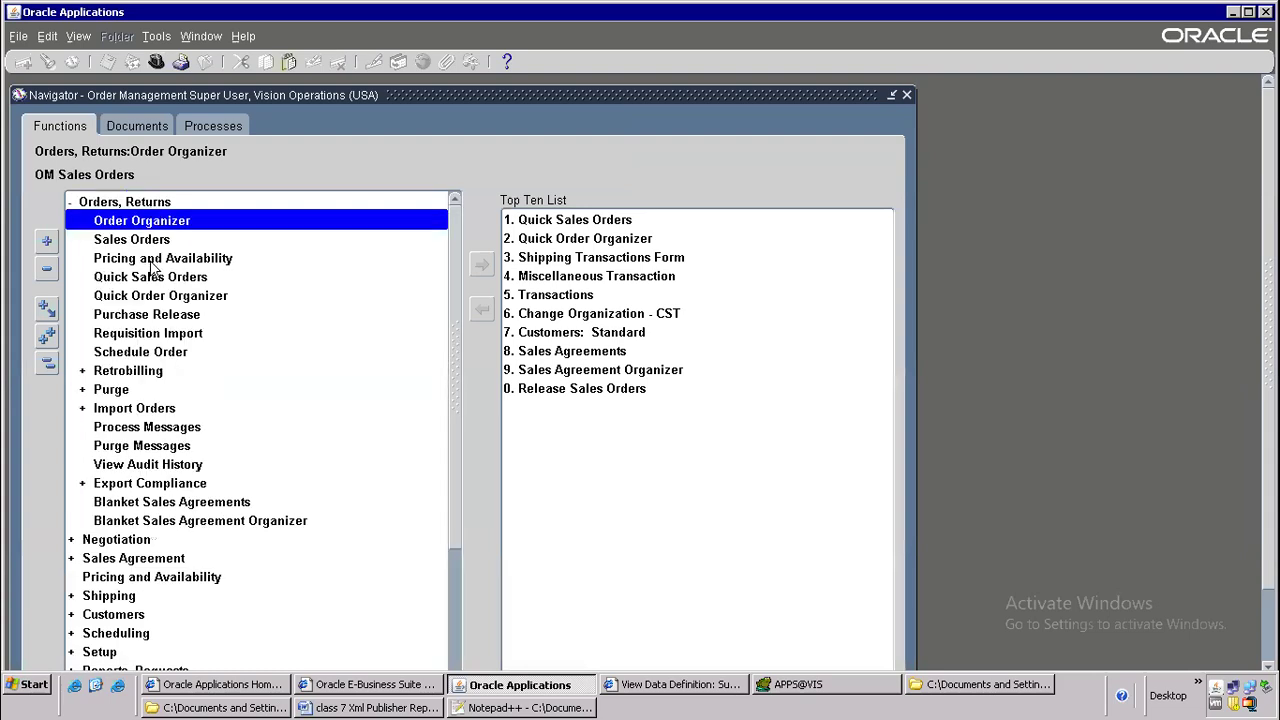
{"action": "left_click", "coordinate": [155, 241]}
{"action": "double_click", "coordinate": [155, 241]}
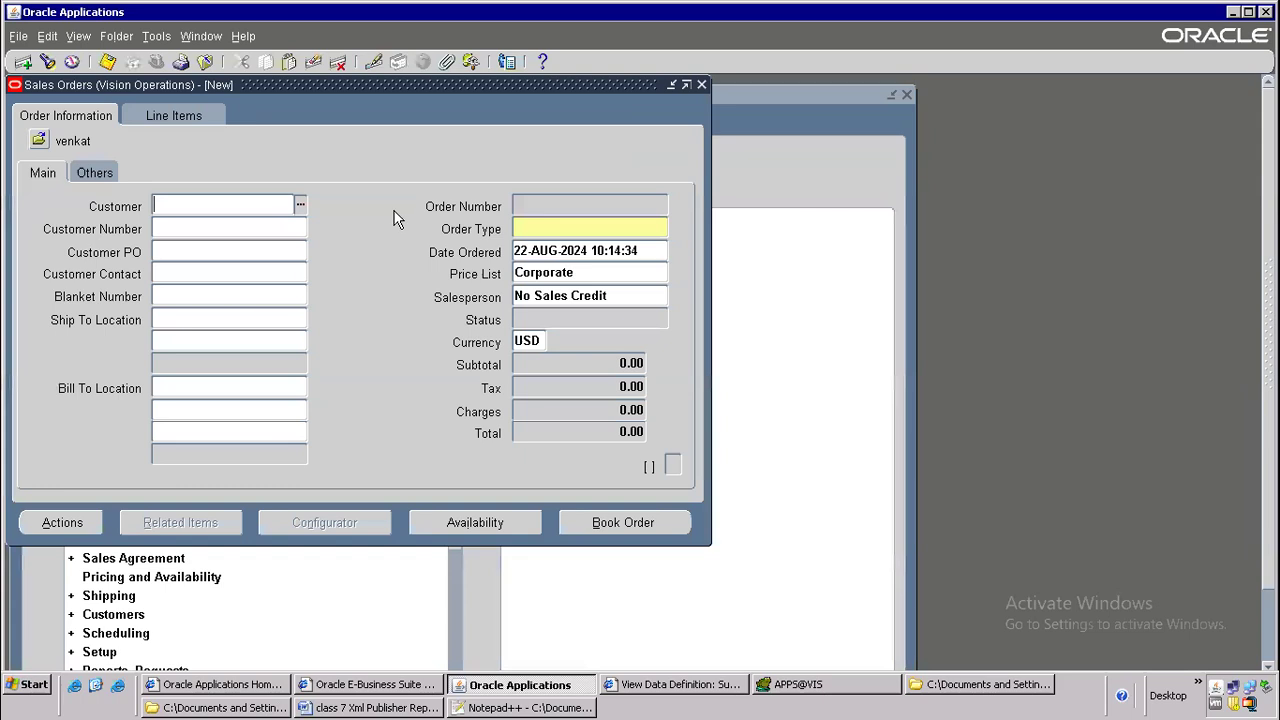
{"action": "key", "text": "F11"}
{"action": "key", "text": "ctrl+F11"}
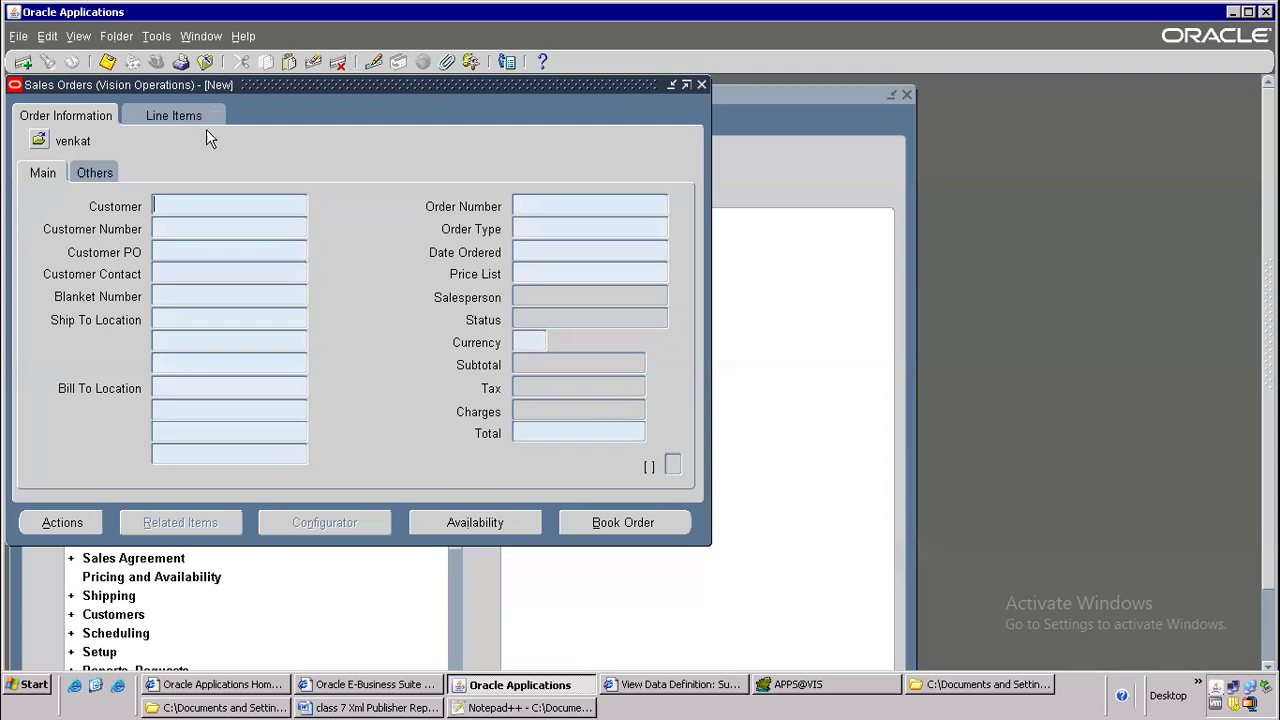
Show the record history of the queried order and copy its table name OE_ORDER_HEADERS_V
{"action": "left_click", "coordinate": [250, 36]}
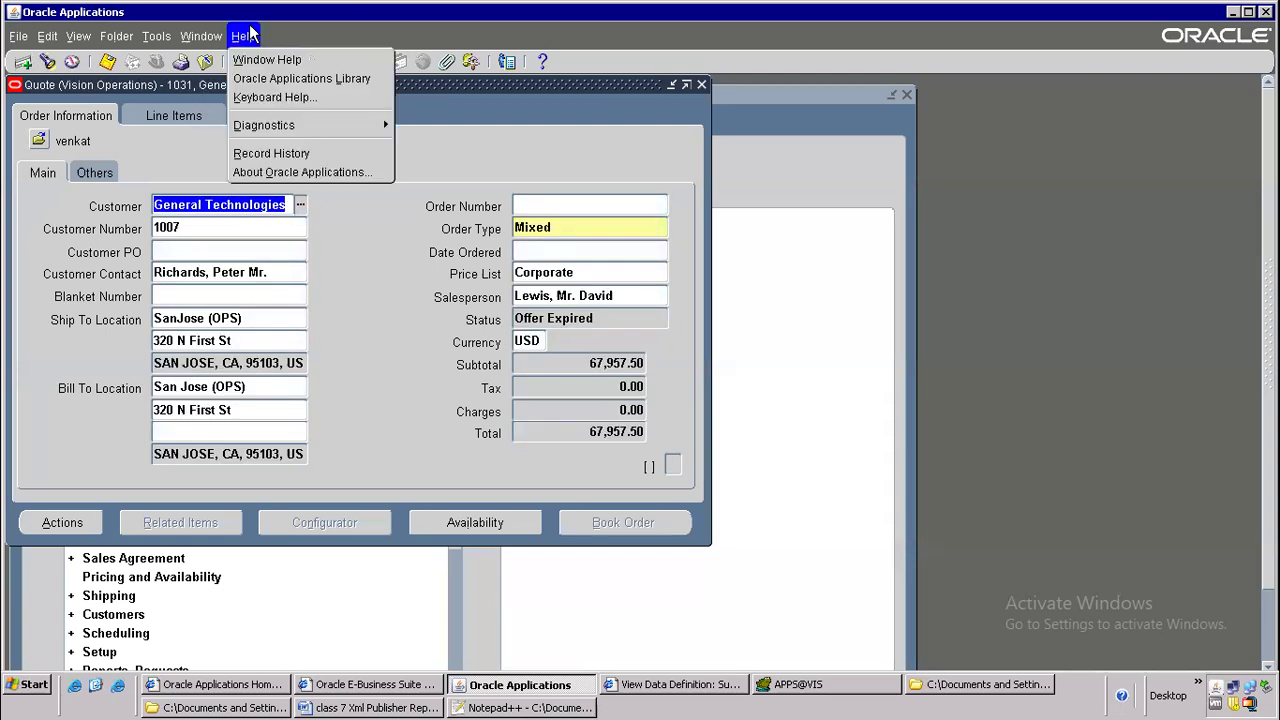
{"action": "left_click", "coordinate": [281, 151]}
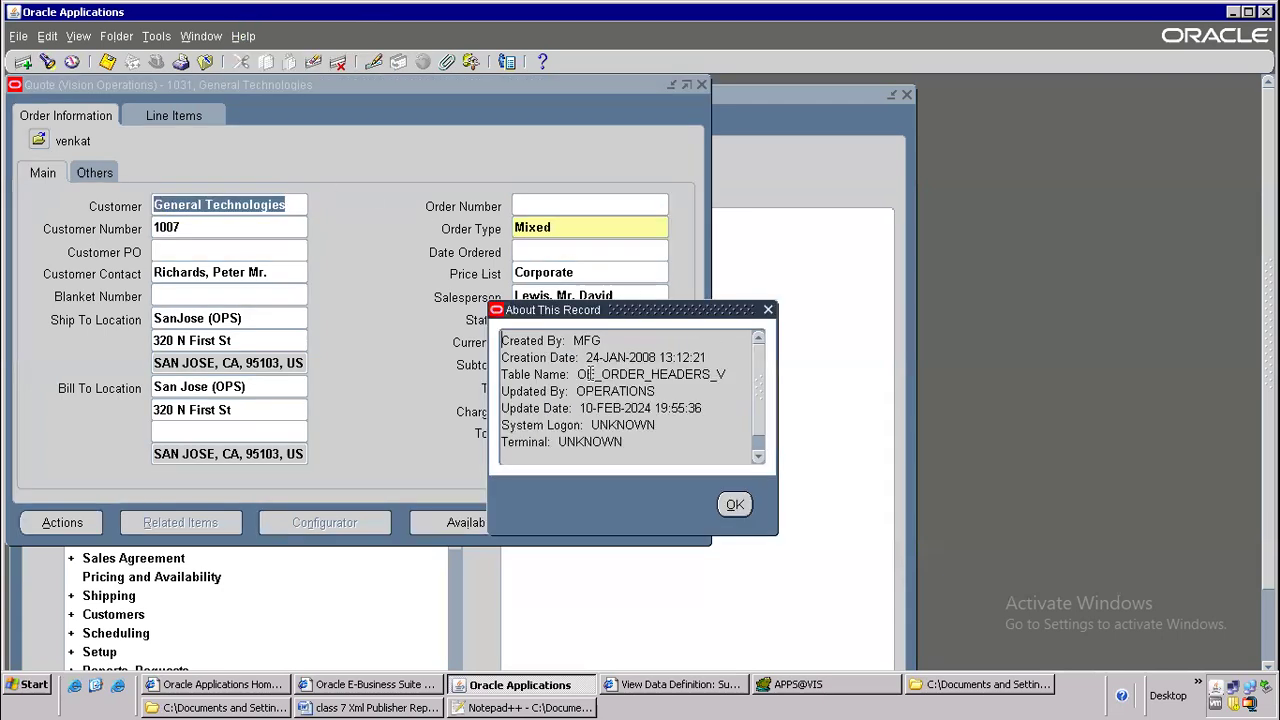
{"action": "left_click_drag", "start_coordinate": [580, 374], "coordinate": [727, 375]}
{"action": "left_click", "coordinate": [611, 384]}
{"action": "left_click_drag", "start_coordinate": [578, 374], "coordinate": [730, 374]}
{"action": "key", "text": "ctrl+c"}
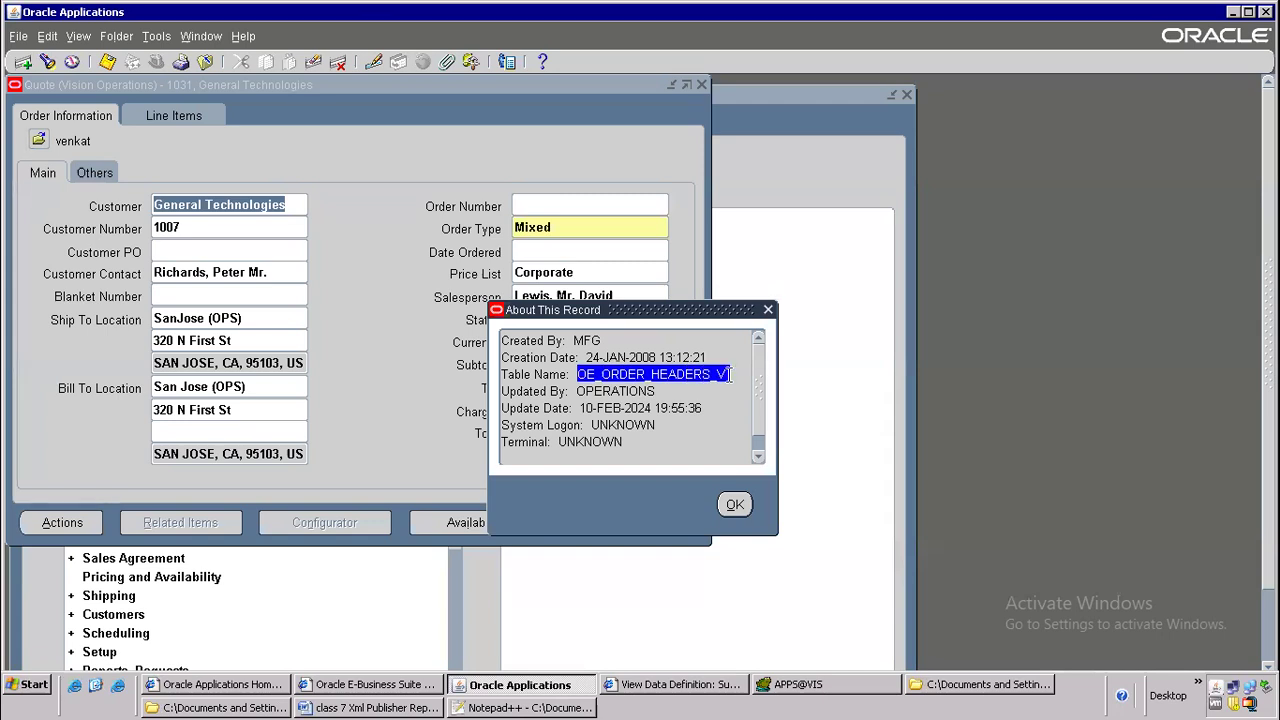
Switch to Toad, paste OE_ORDER_HEADERS_V on line 3 of the query and describe that view
{"action": "left_click", "coordinate": [802, 684]}
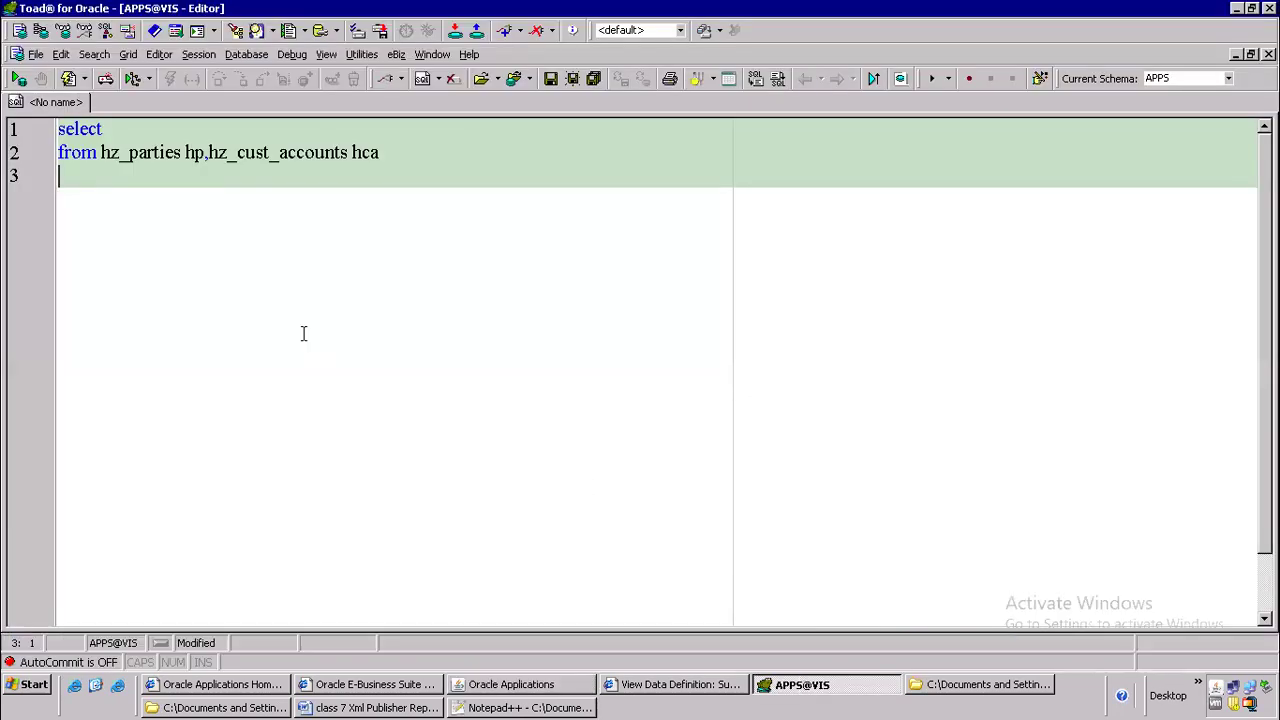
{"action": "key", "text": "ctrl+v"}
{"action": "left_click", "coordinate": [214, 176]}
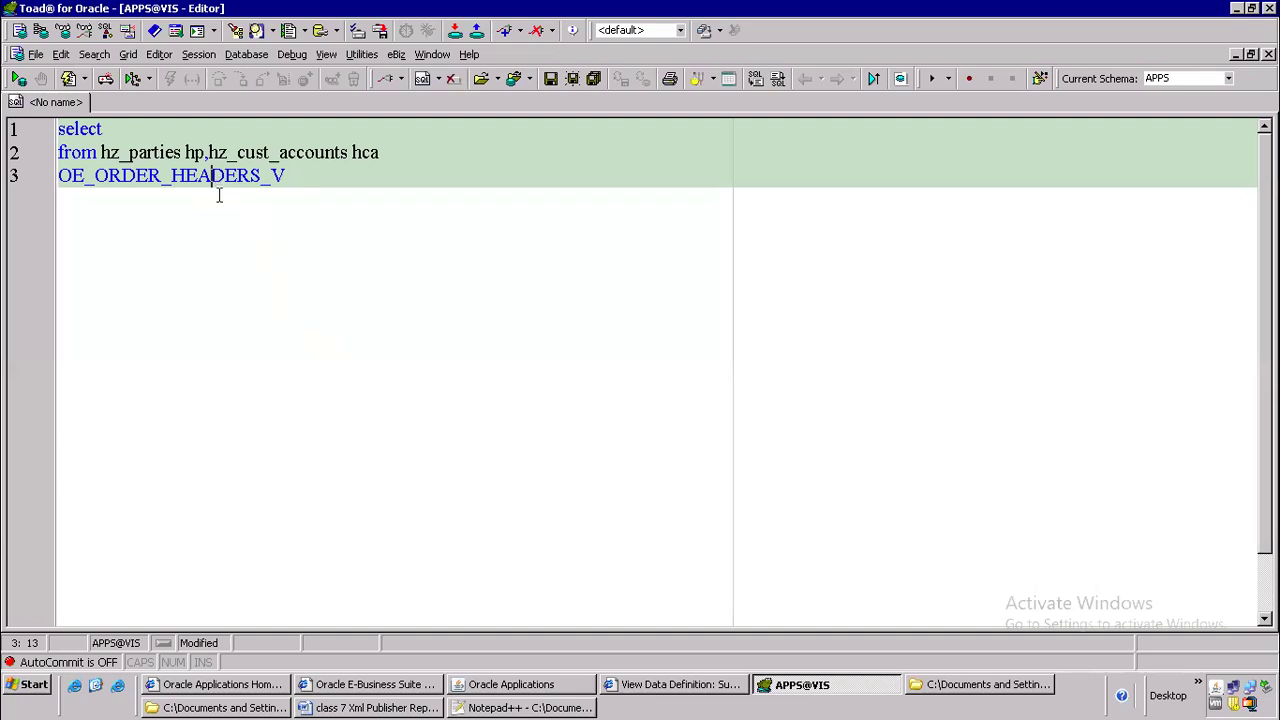
{"action": "key", "text": "F4"}
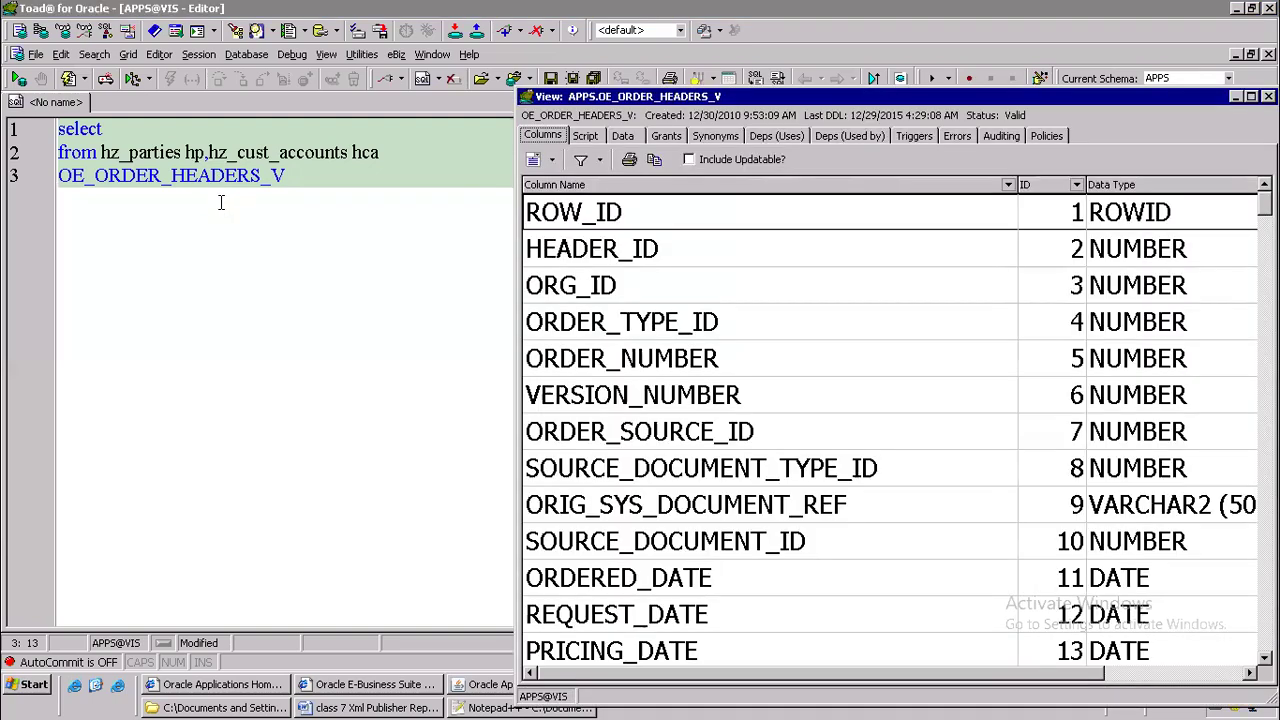
Examine the view's script for the tables in its FROM clause, highlighting the hz_parties and hz_cust_accounts lines
{"action": "left_click", "coordinate": [590, 137]}
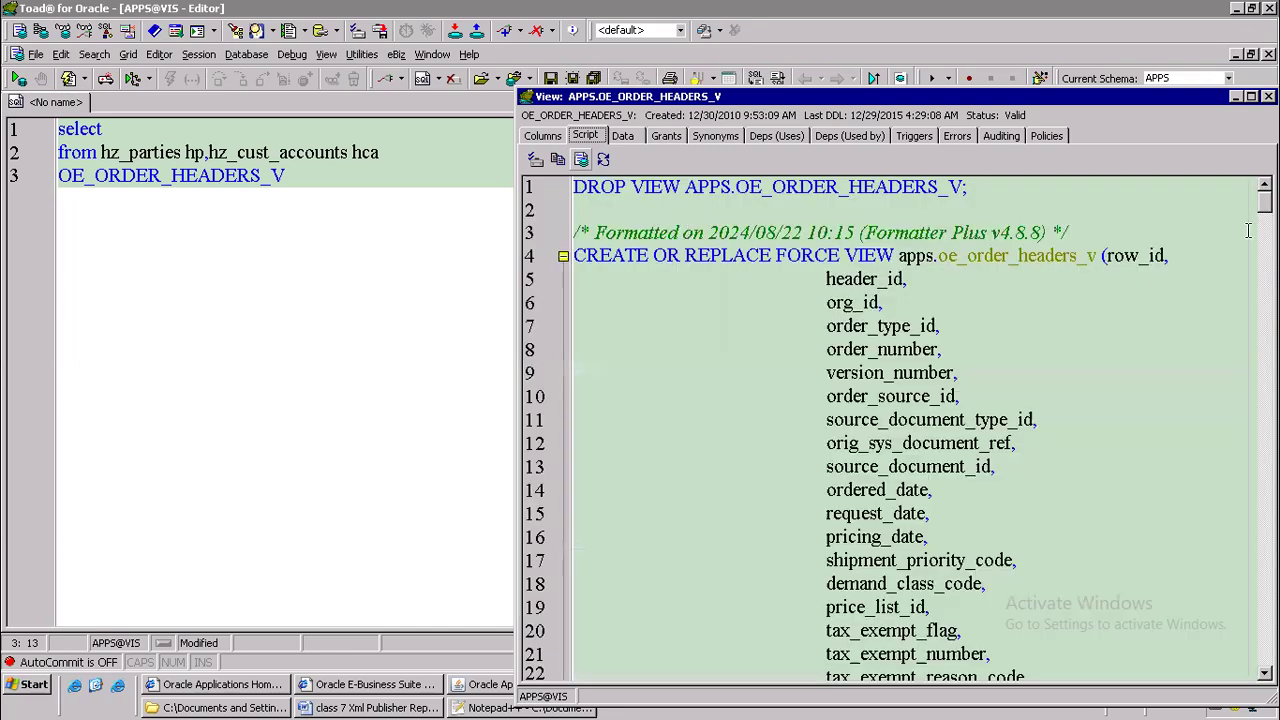
{"action": "left_click_drag", "start_coordinate": [1265, 199], "coordinate": [1262, 595]}
{"action": "left_click", "coordinate": [714, 351]}
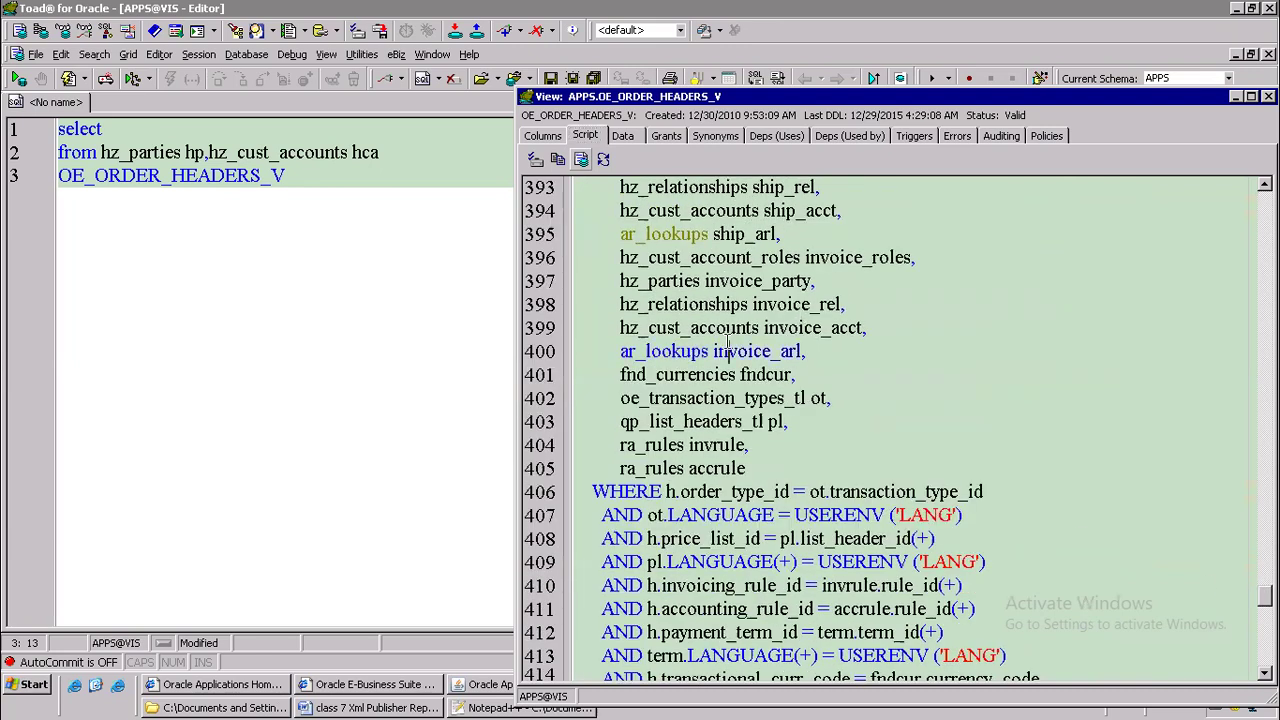
{"action": "scroll", "coordinate": [700, 327], "scroll_direction": "up", "scroll_amount": 4}
{"action": "scroll", "coordinate": [700, 327], "scroll_direction": "up", "scroll_amount": 5}
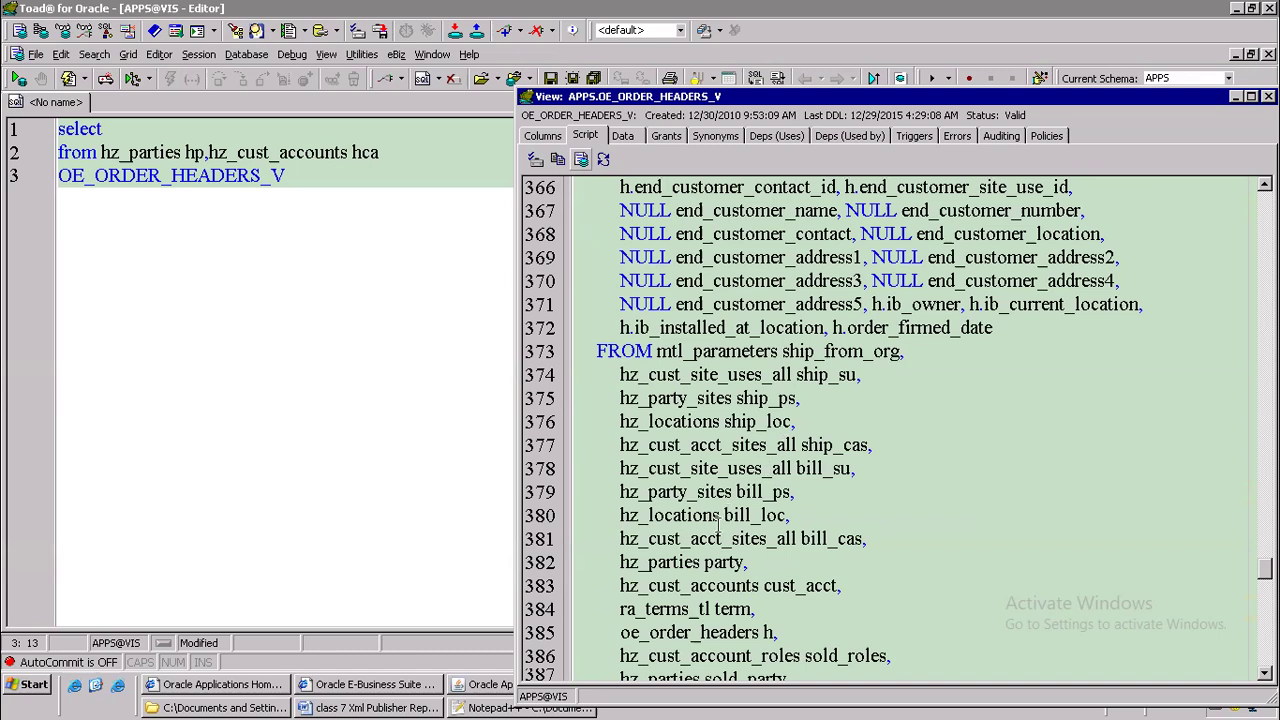
{"action": "left_click_drag", "start_coordinate": [603, 562], "coordinate": [826, 566]}
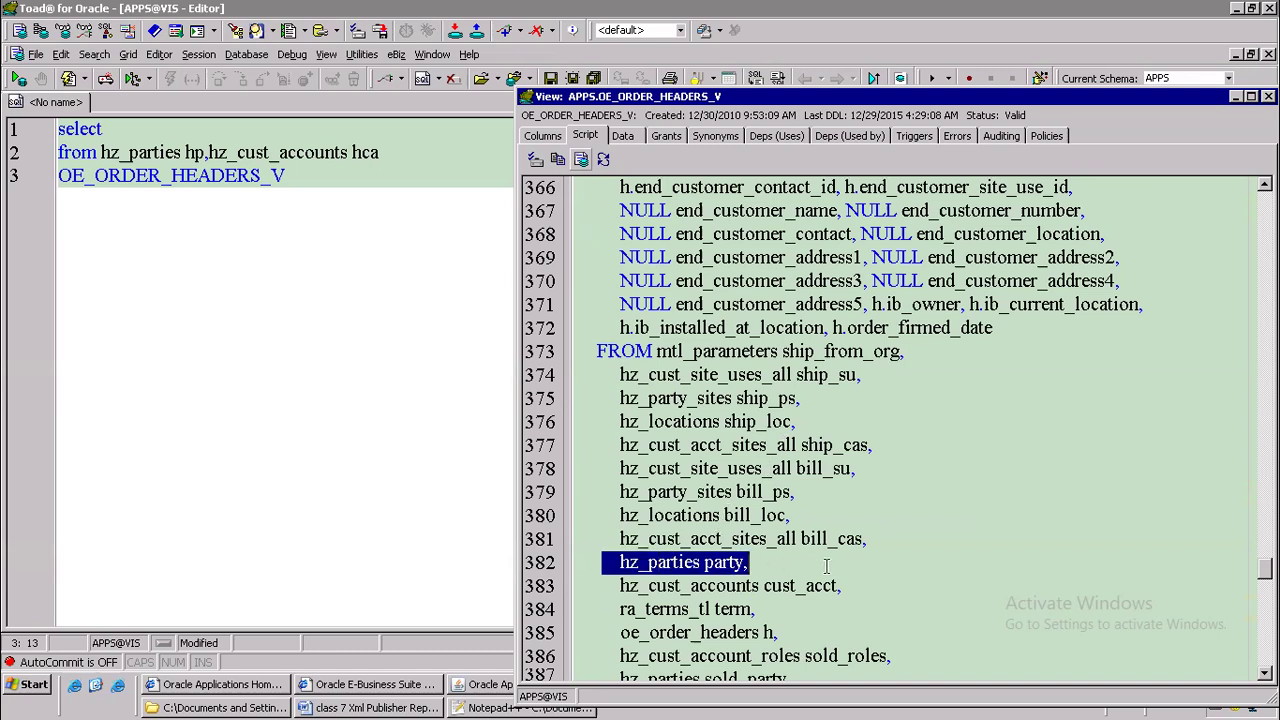
{"action": "left_click_drag", "start_coordinate": [606, 585], "coordinate": [897, 600]}
{"action": "scroll", "coordinate": [796, 430], "scroll_direction": "down", "scroll_amount": 2}
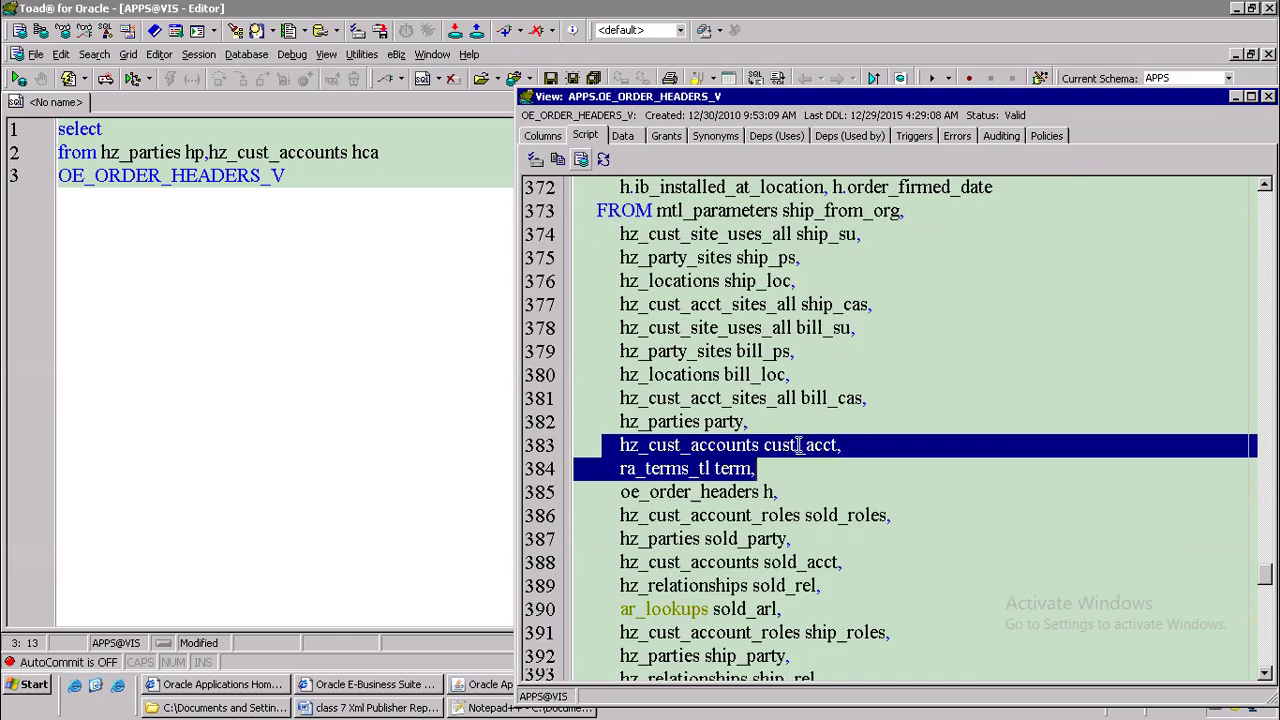
{"action": "left_click", "coordinate": [660, 423]}
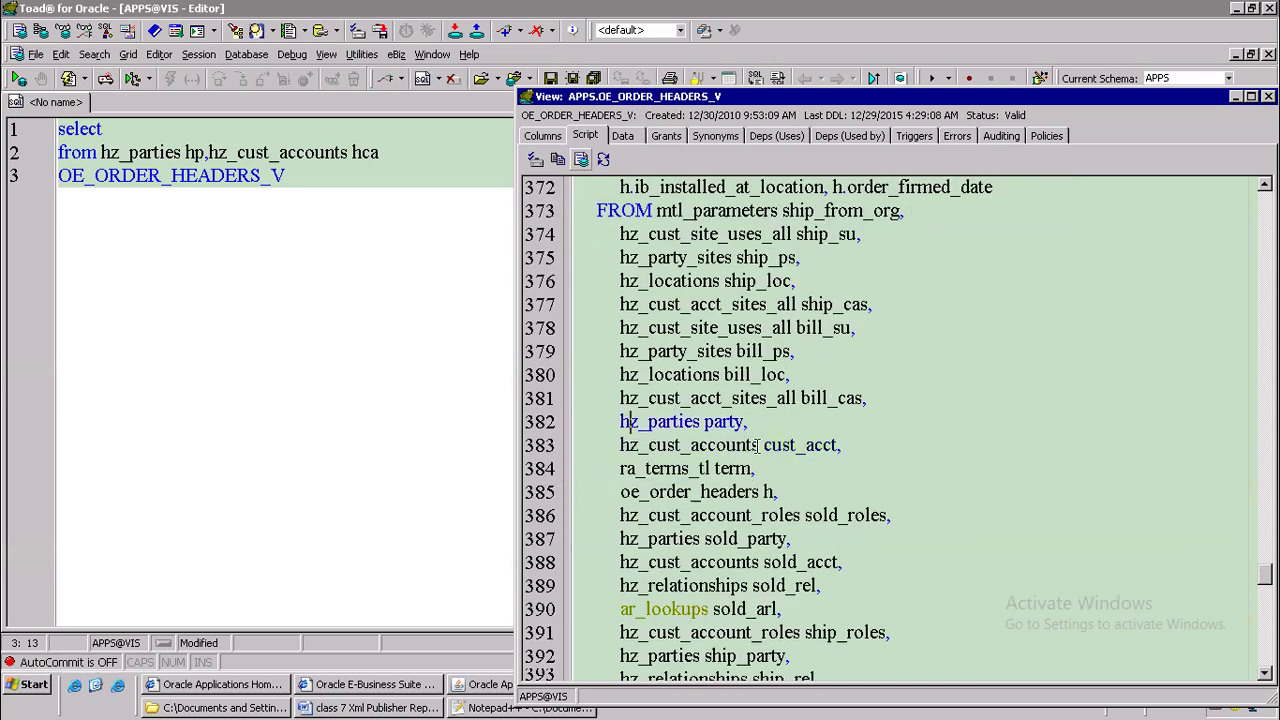
Examine the view's WHERE clause, highlight the join cust_acct.party_id = party.party_id(+), and close the view description
{"action": "left_click_drag", "start_coordinate": [628, 421], "coordinate": [869, 467]}
{"action": "scroll", "coordinate": [828, 486], "scroll_direction": "down", "scroll_amount": 10}
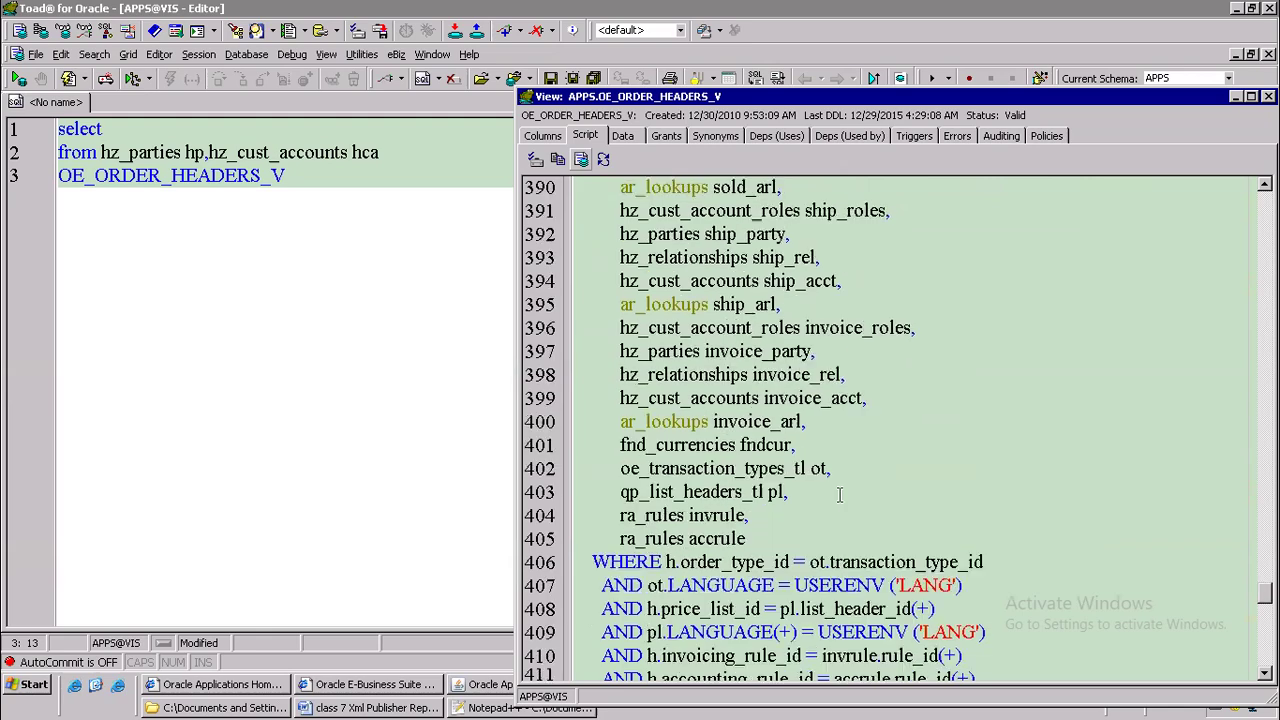
{"action": "scroll", "coordinate": [841, 494], "scroll_direction": "down", "scroll_amount": 11}
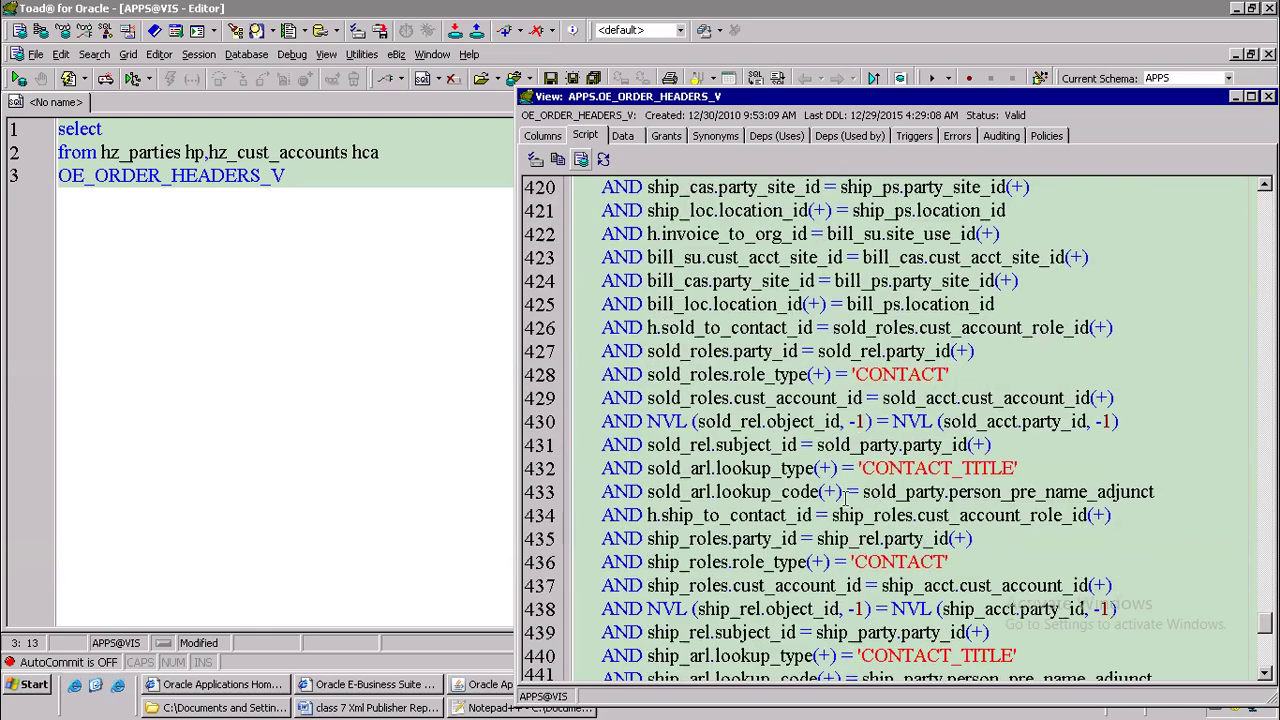
{"action": "scroll", "coordinate": [846, 497], "scroll_direction": "up", "scroll_amount": 11}
{"action": "scroll", "coordinate": [846, 497], "scroll_direction": "up", "scroll_amount": 1}
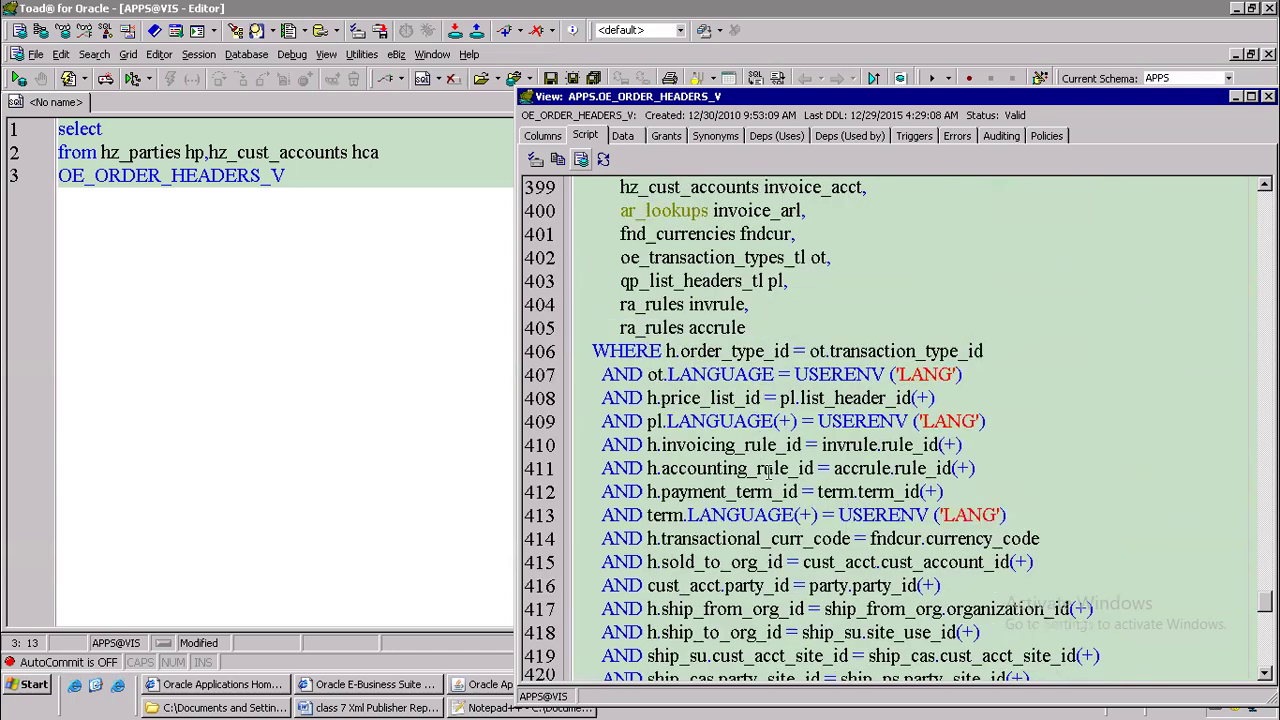
{"action": "left_click_drag", "start_coordinate": [612, 585], "coordinate": [984, 585]}
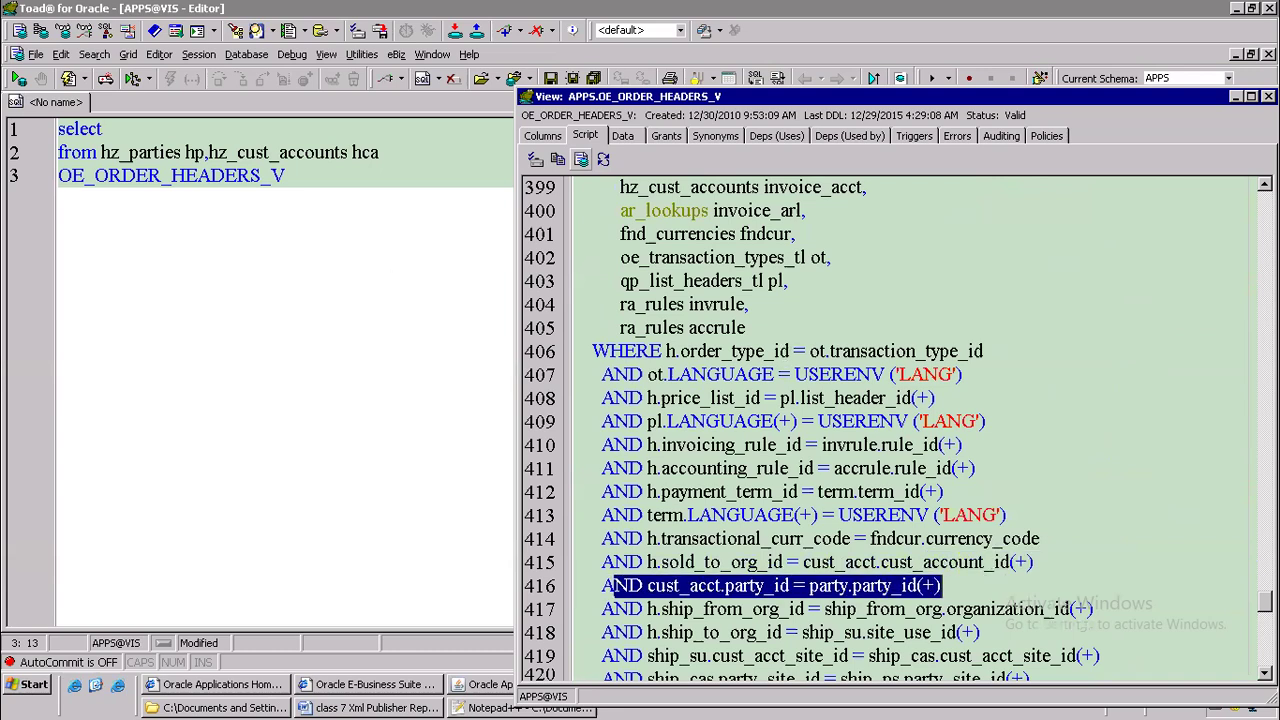
{"action": "left_click", "coordinate": [1268, 96]}
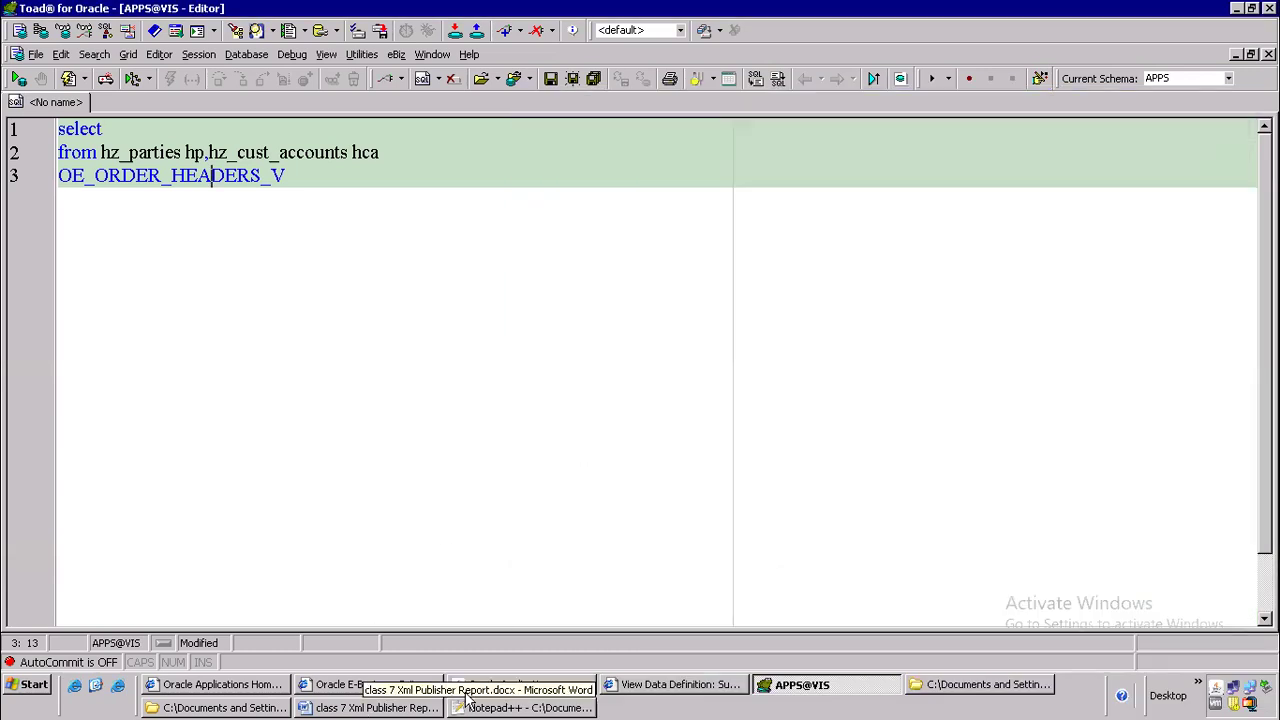
Open HBODT.xml from the batch 106 oracle apps folder and copy the complete SQL of its Q_sup statement
{"action": "left_click", "coordinate": [966, 688]}
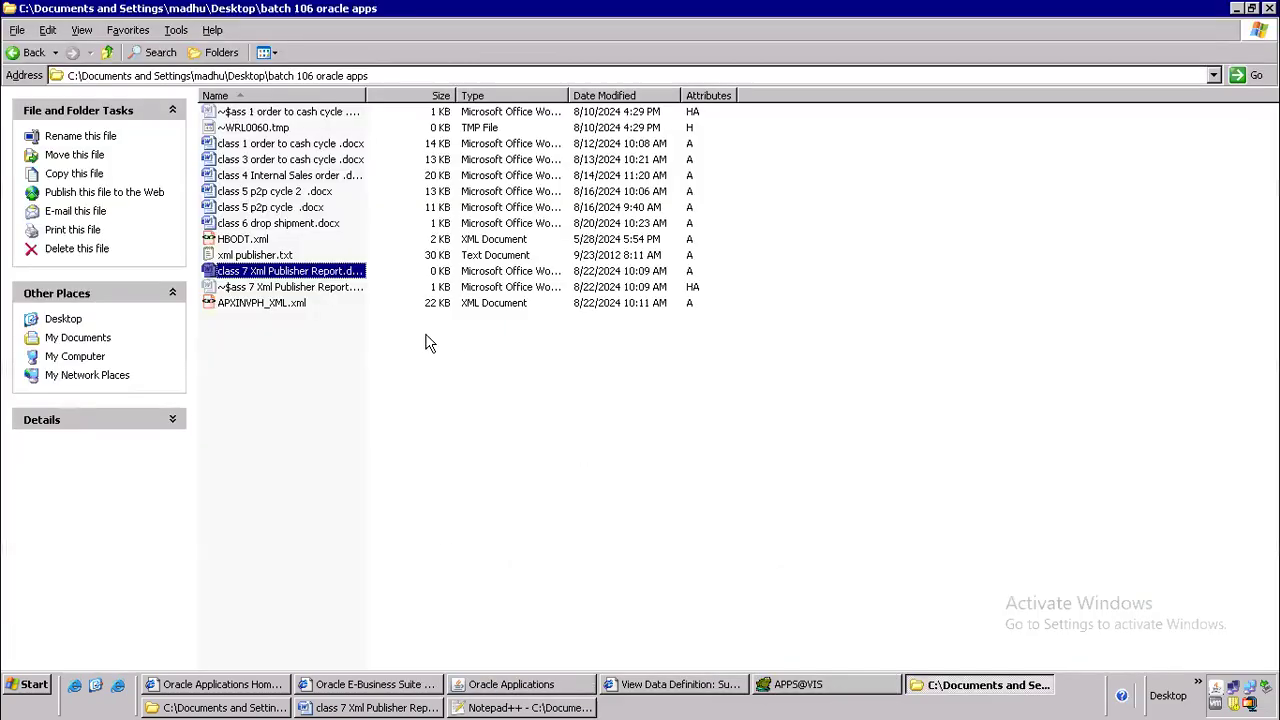
{"action": "double_click", "coordinate": [260, 240]}
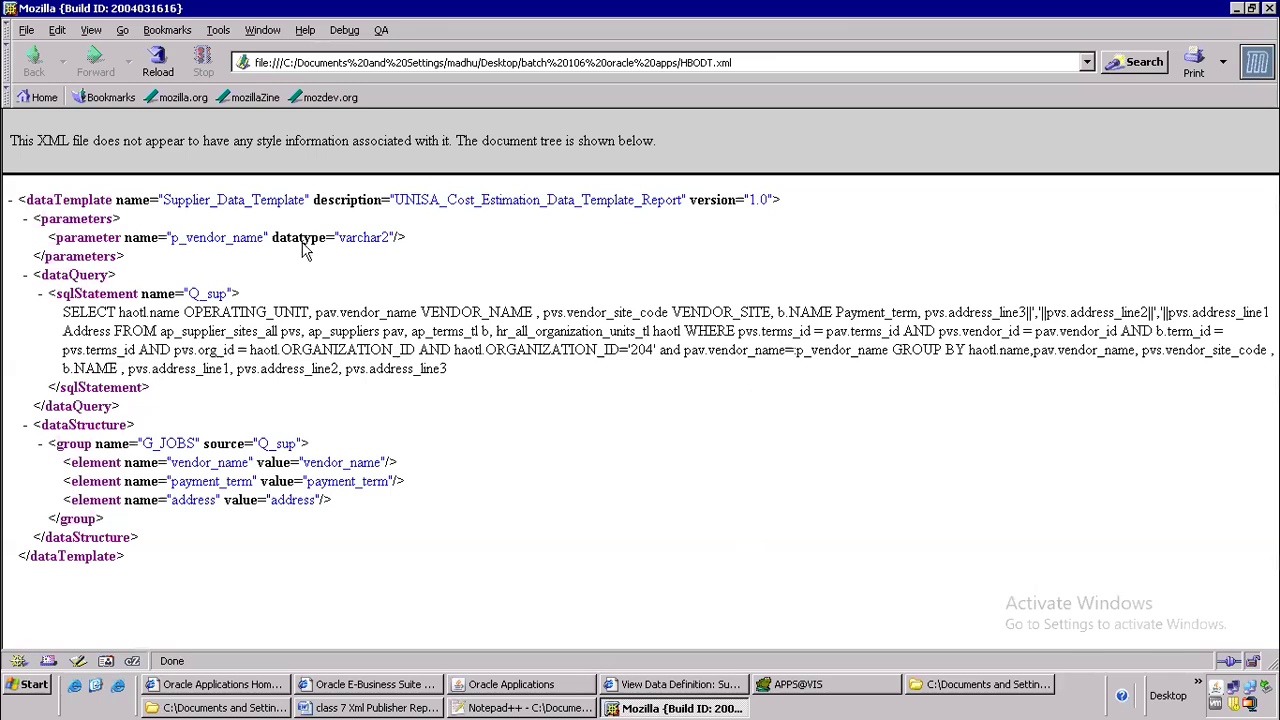
{"action": "left_click_drag", "start_coordinate": [62, 312], "coordinate": [123, 345]}
{"action": "left_click", "coordinate": [123, 345]}
{"action": "left_click_drag", "start_coordinate": [58, 312], "coordinate": [480, 390]}
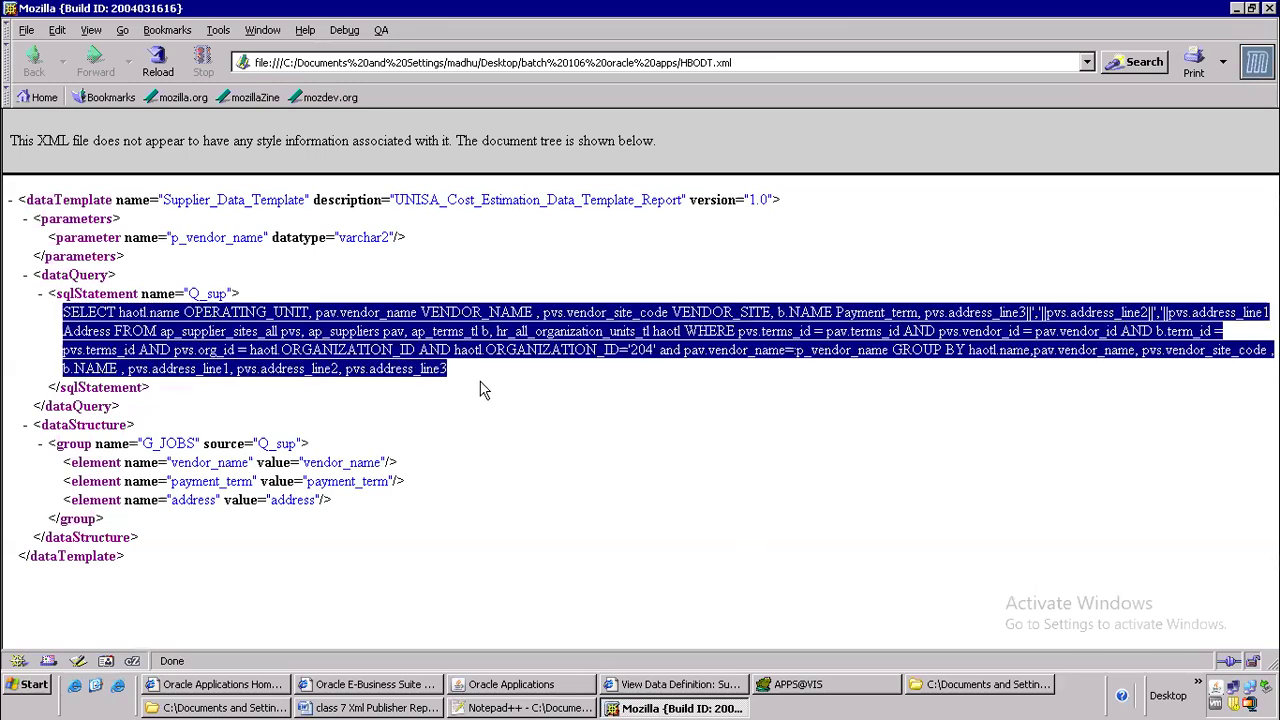
{"action": "left_click", "coordinate": [56, 322]}
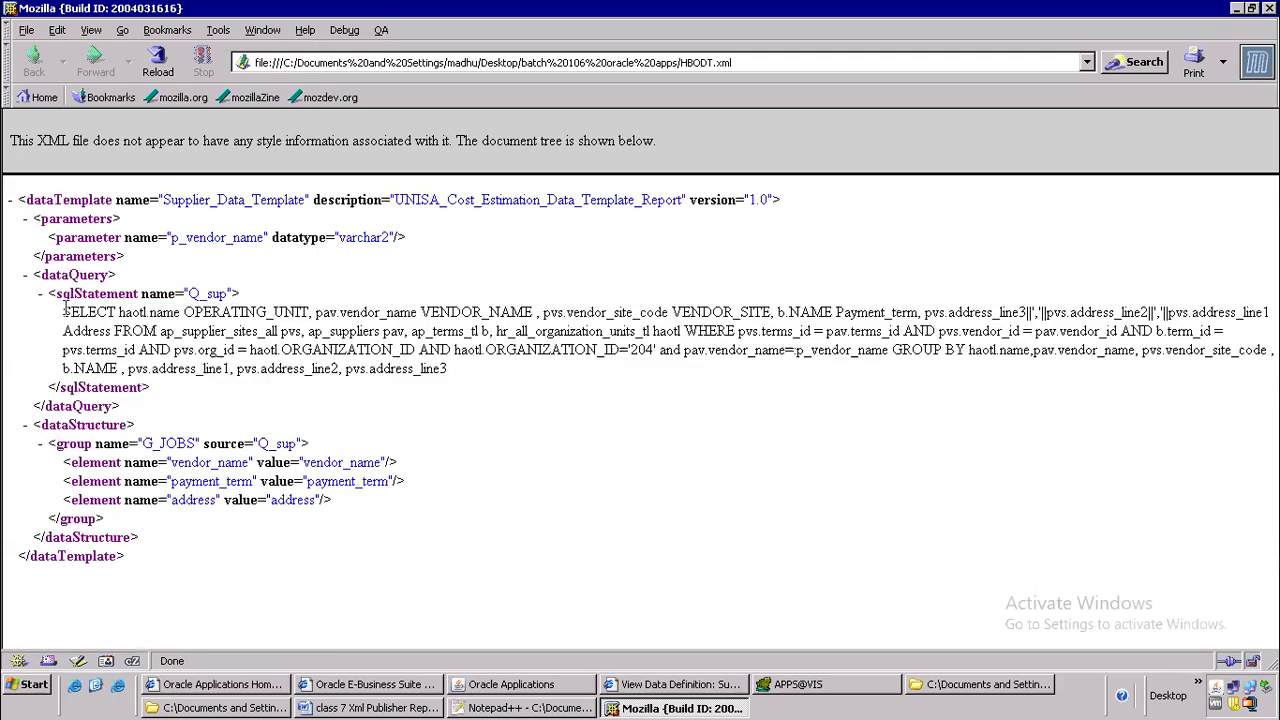
{"action": "left_click_drag", "start_coordinate": [62, 312], "coordinate": [482, 383]}
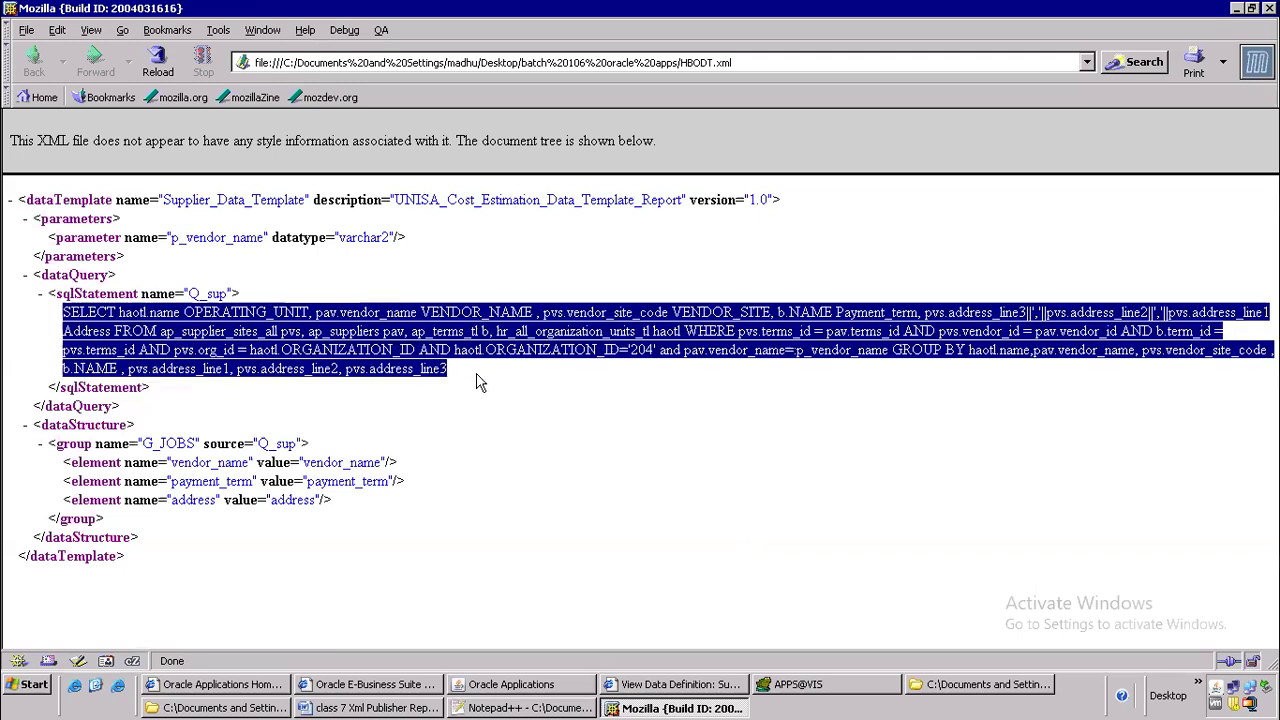
{"action": "right_click", "coordinate": [403, 318]}
{"action": "left_click", "coordinate": [468, 331]}
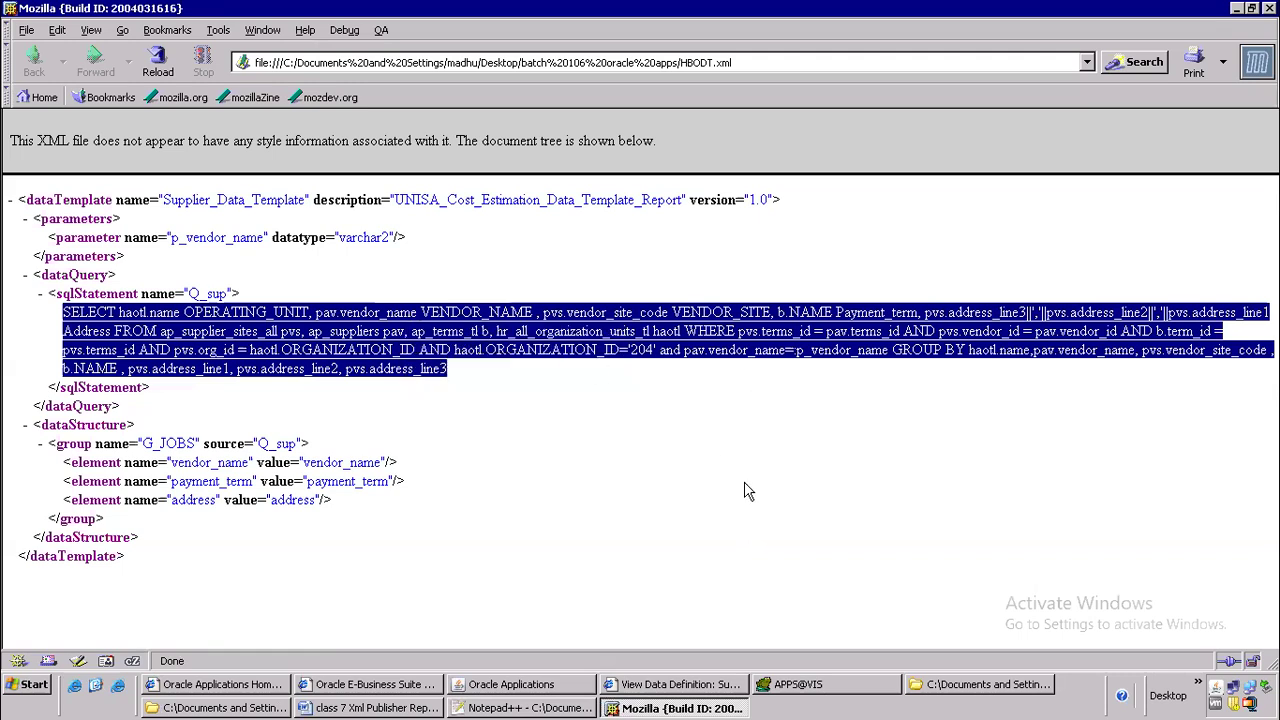
Back in Toad, replace OE_ORDER_HEADERS_V on line 3 with the condition where hp.party_id=hca.party_id
{"action": "left_click", "coordinate": [790, 685]}
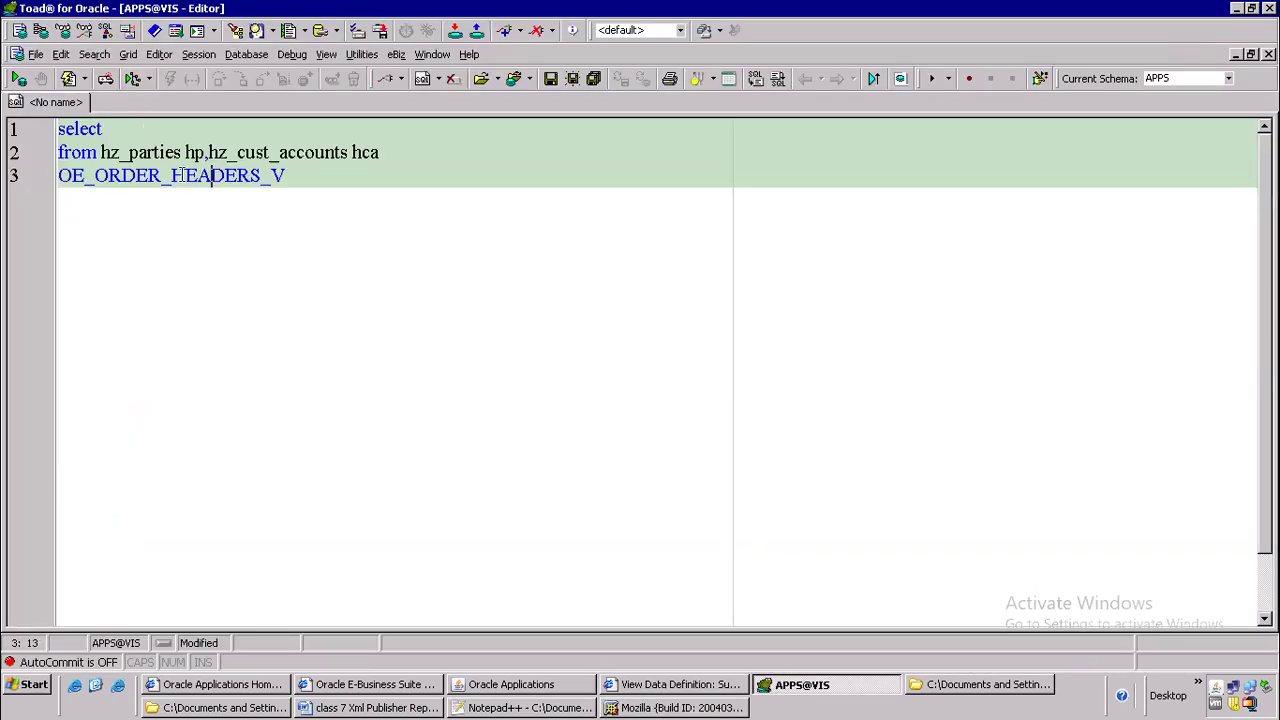
{"action": "left_click_drag", "start_coordinate": [289, 176], "coordinate": [5, 197]}
{"action": "key", "text": "Delete"}
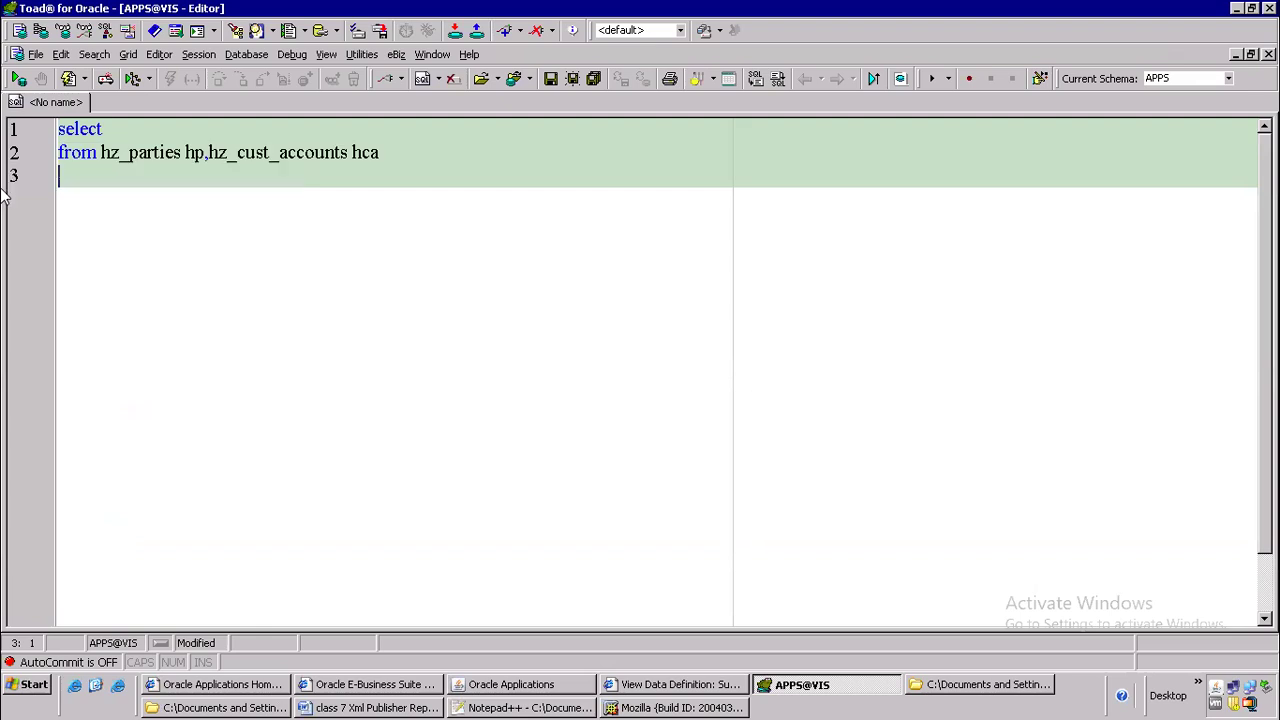
{"action": "type", "text": "where hp.pat"}
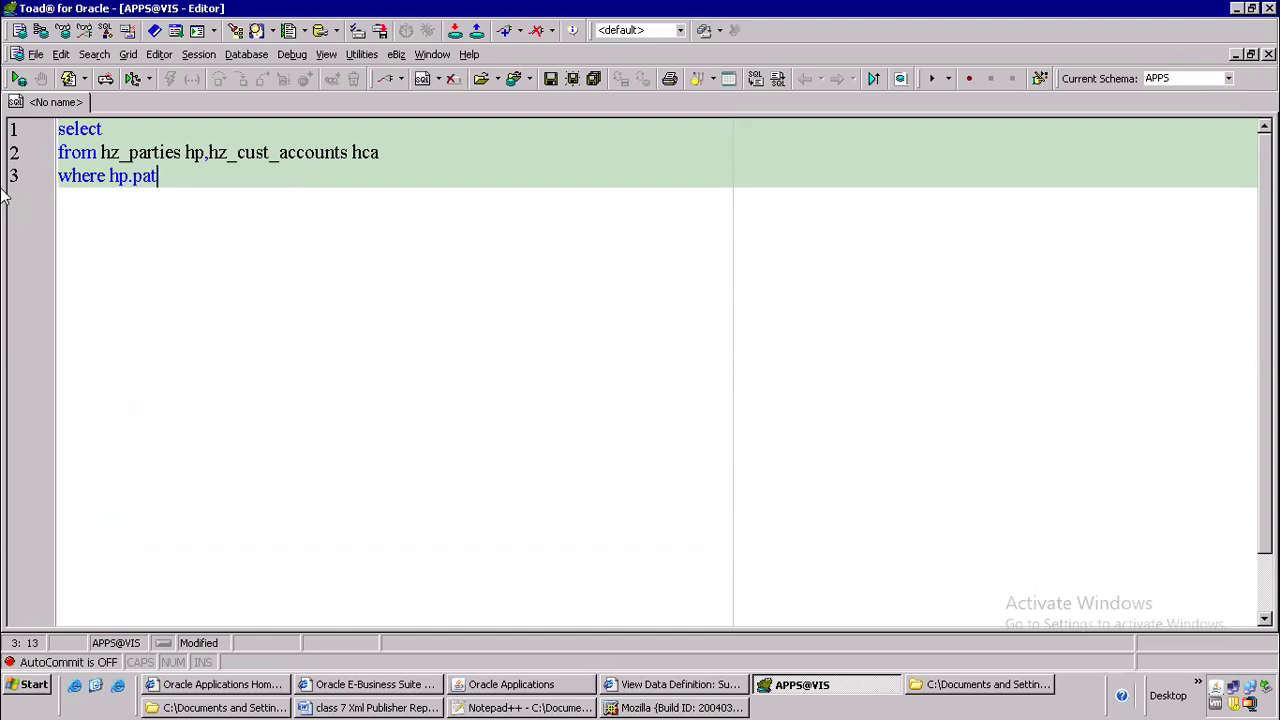
{"action": "type", "text": "ty_id"}
{"action": "type", "text": ",hca"}
{"action": "key", "text": "BackSpace"}
{"action": "key", "text": "BackSpace"}
{"action": "key", "text": "BackSpace"}
{"action": "key", "text": "BackSpace"}
{"action": "type", "text": "hca.par"}
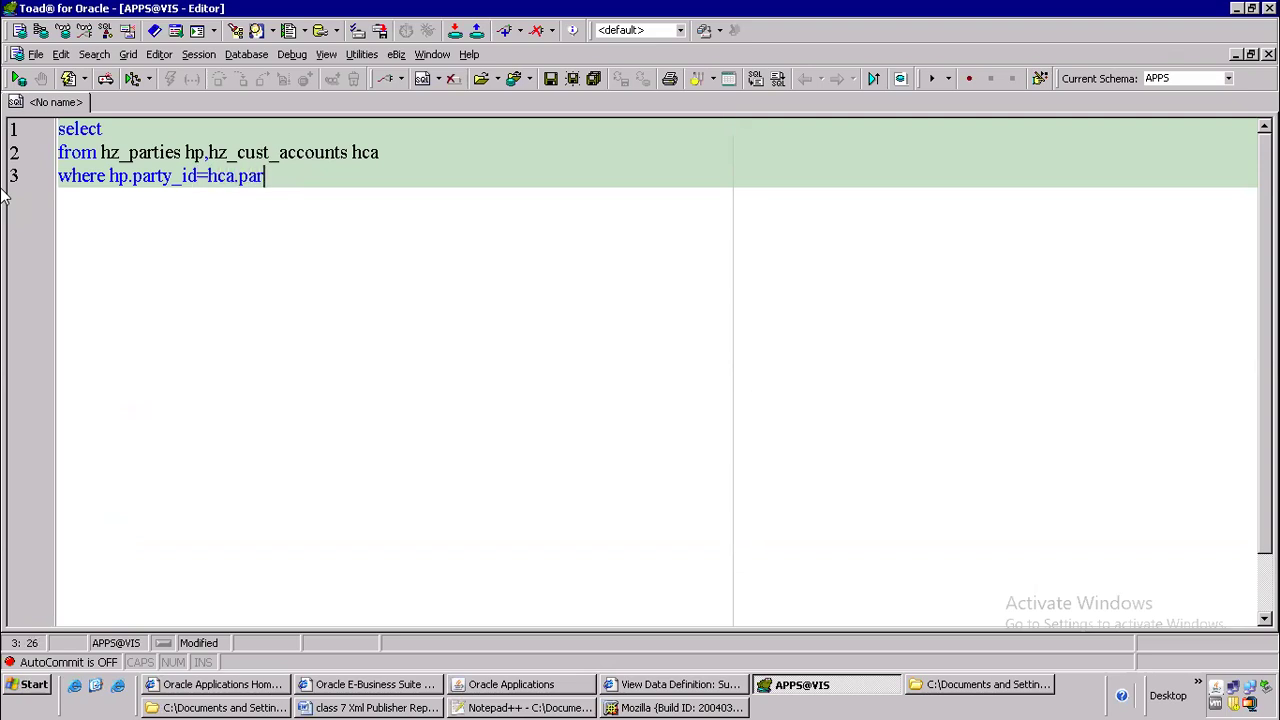
{"action": "type", "text": "ty_id"}
Complete the select list on line 1 with hp.party_name and hca.ACCOUNT_NUMBER
{"action": "key", "text": "Up"}
{"action": "key", "text": "Up"}
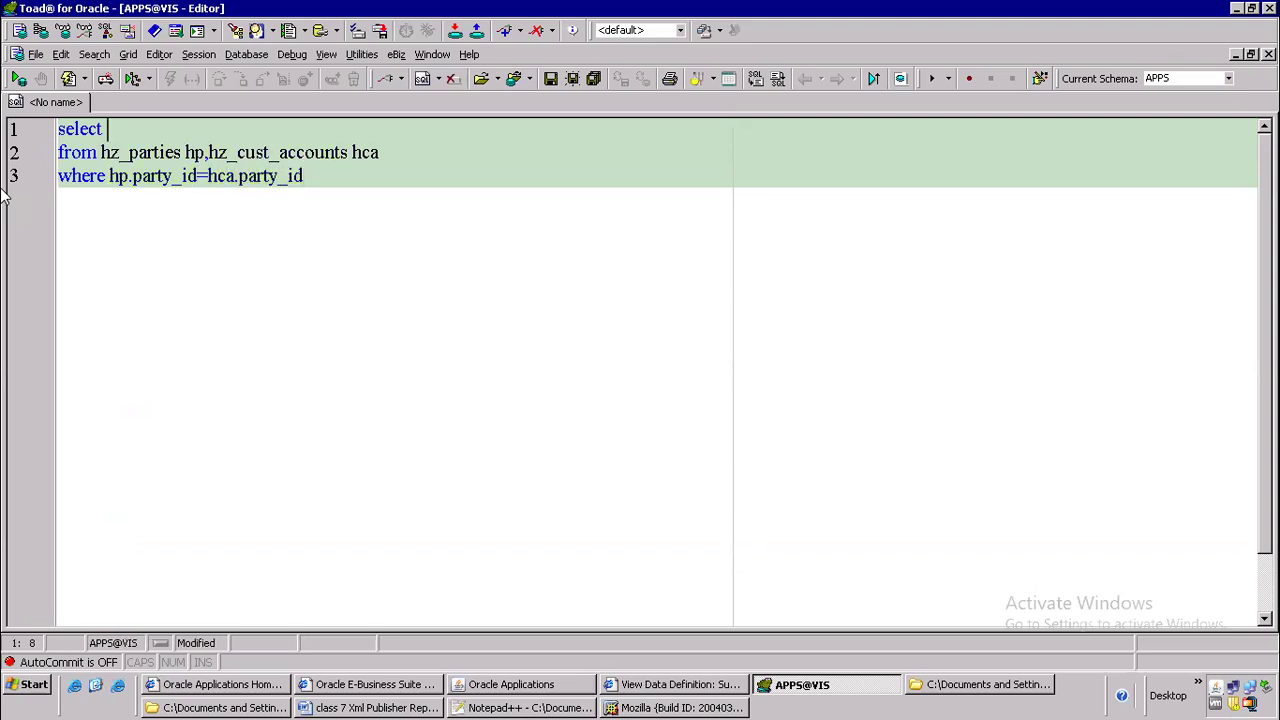
{"action": "type", "text": "hp"}
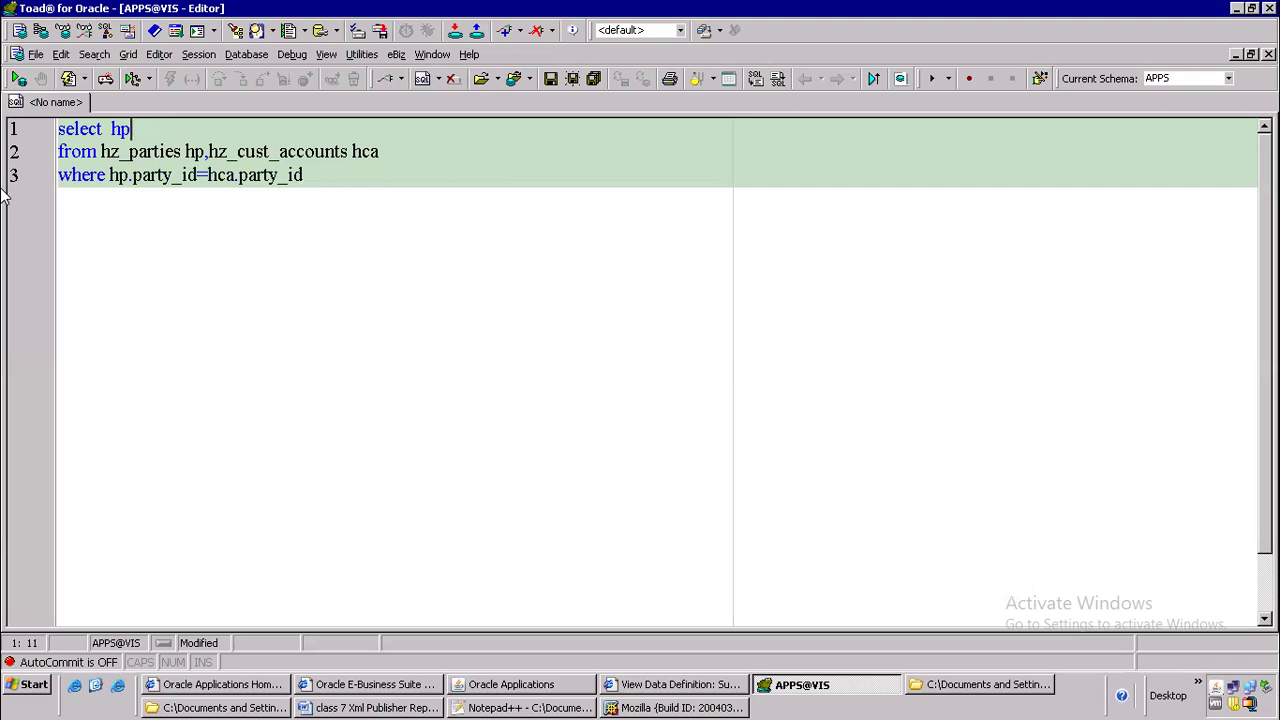
{"action": "type", "text": ".party_name,hca."}
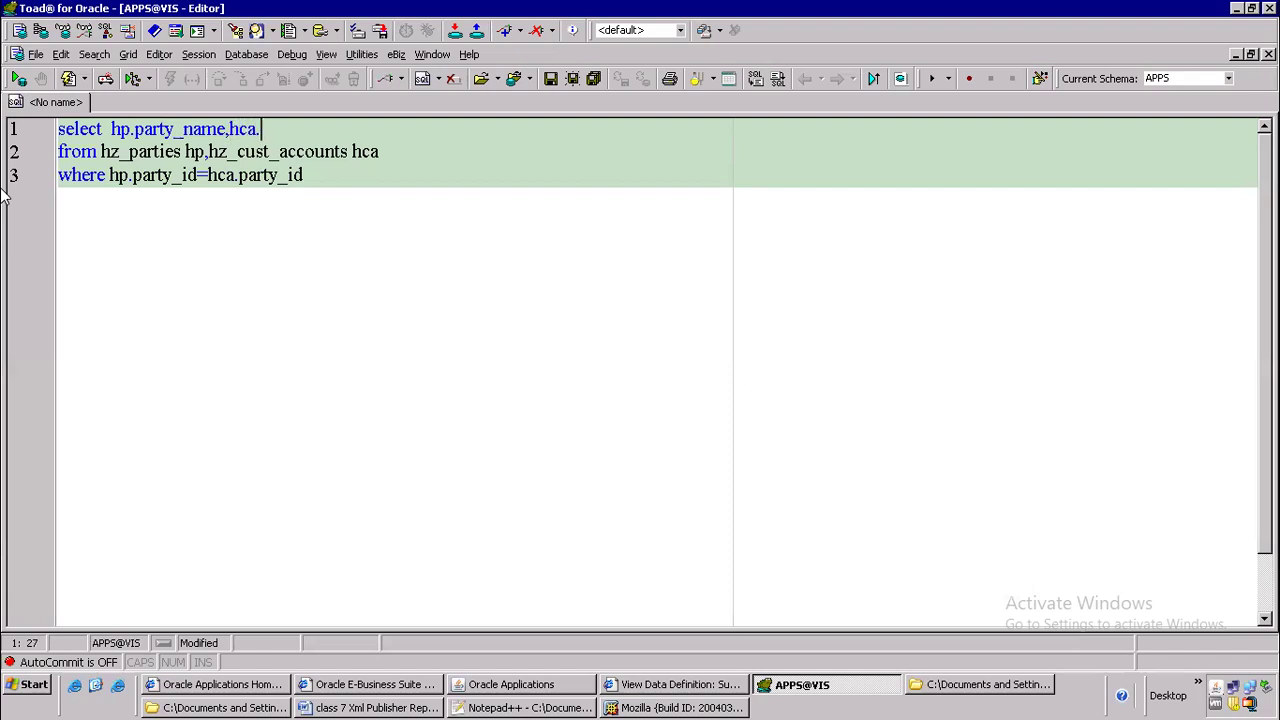
{"action": "type", "text": "account"}
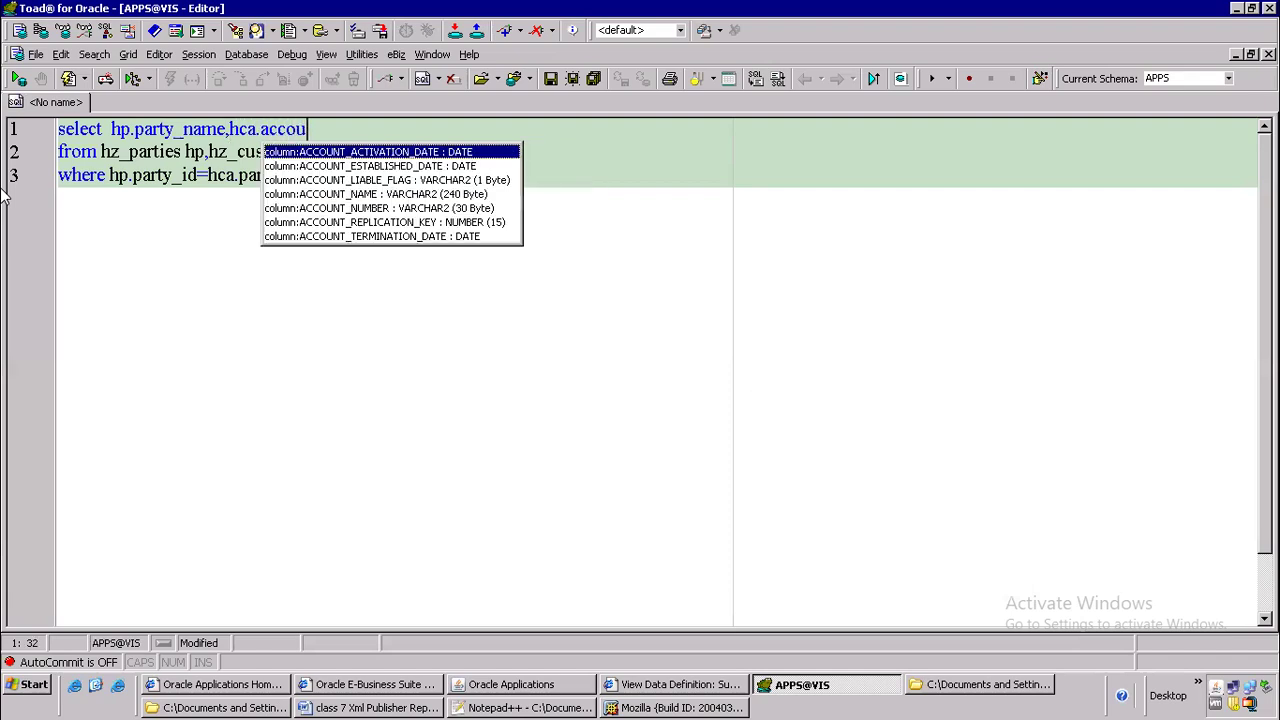
{"action": "key", "text": "Down"}
{"action": "key", "text": "Down"}
{"action": "key", "text": "Down"}
{"action": "key", "text": "Down"}
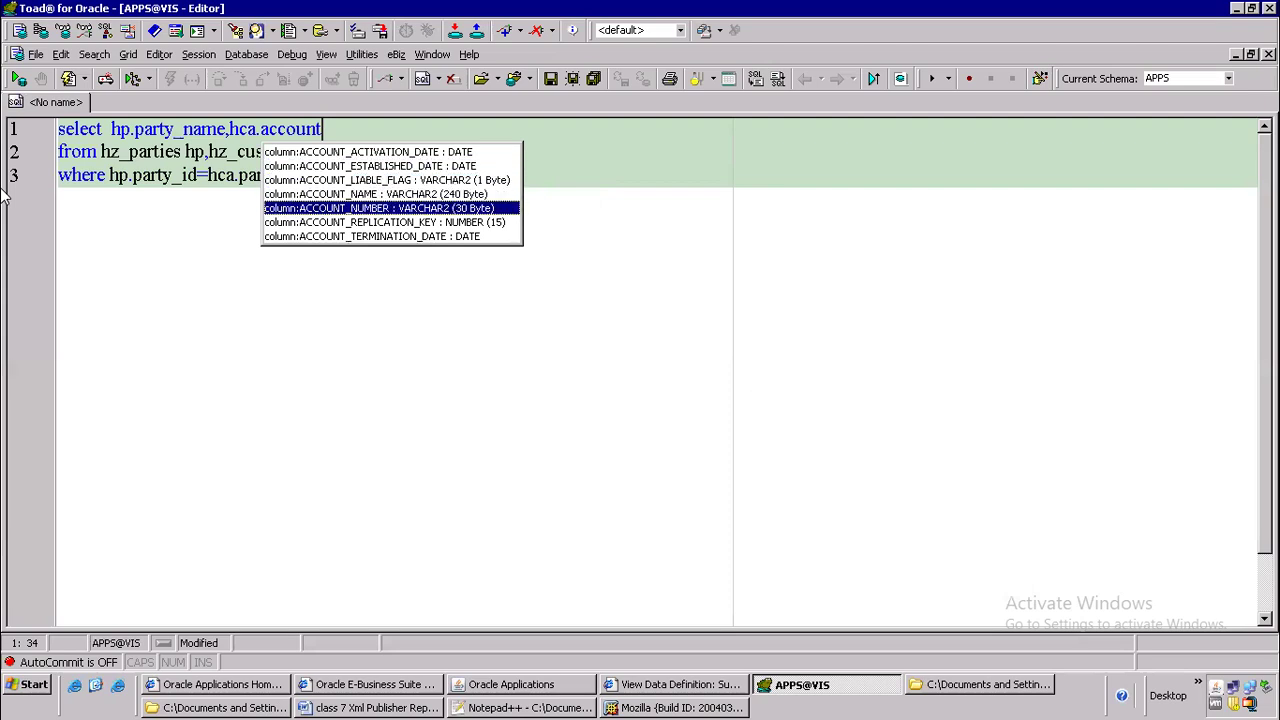
{"action": "key", "text": "Return"}
Execute the customer query and step through its first four result rows
{"action": "key", "text": "F9"}
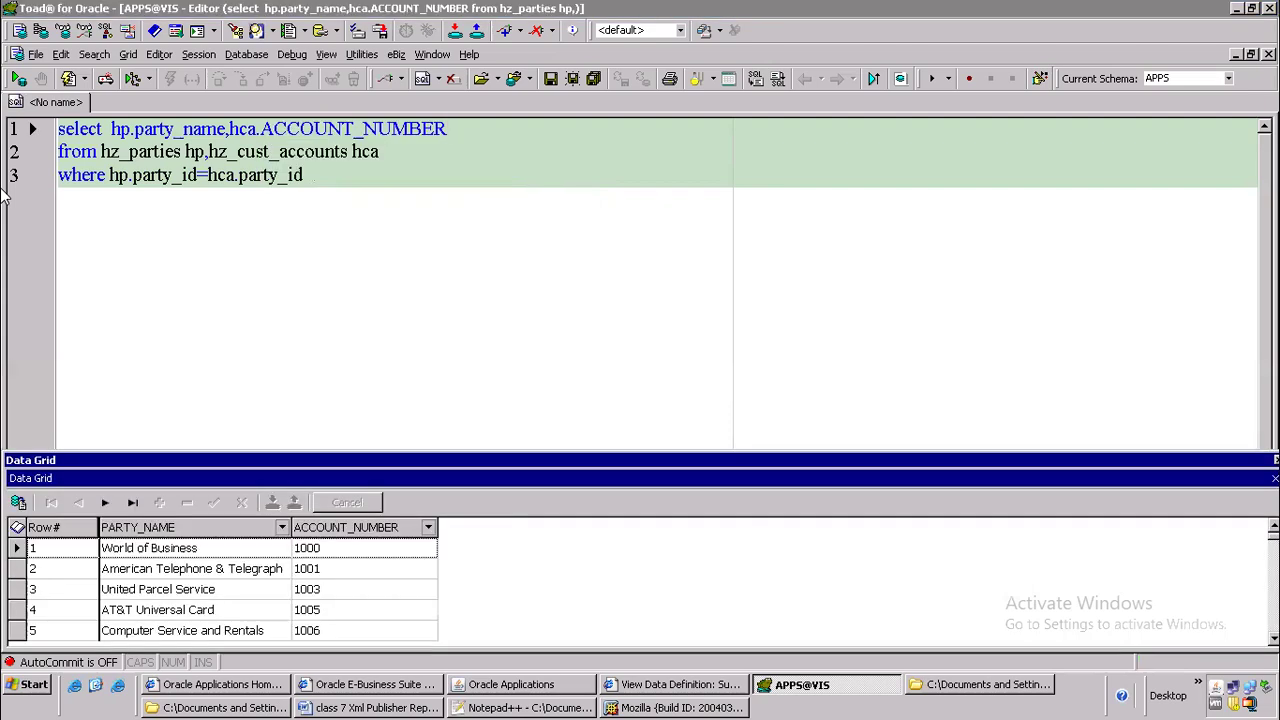
{"action": "key", "text": "Down"}
{"action": "key", "text": "Down"}
{"action": "key", "text": "Down"}
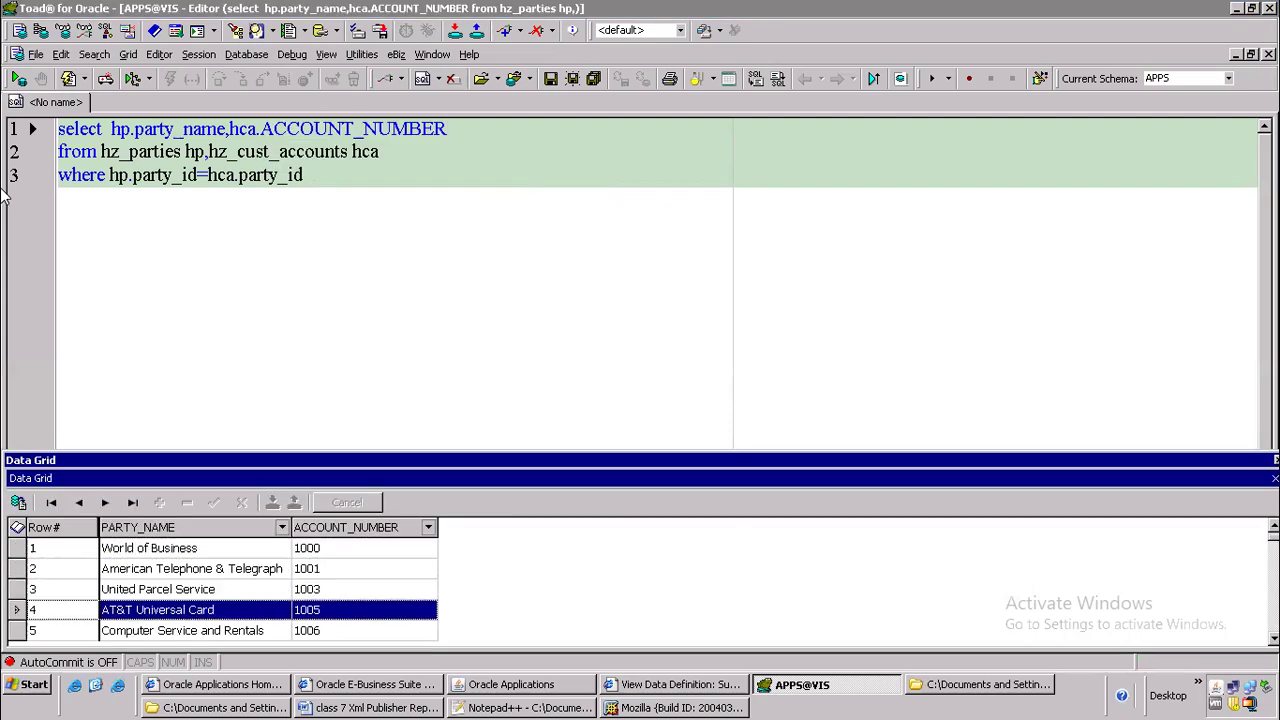
Paste the copied supplier query on line 5, below the customer query, and execute it
{"action": "left_click", "coordinate": [307, 203]}
{"action": "key", "text": "Return"}
{"action": "key", "text": "Return"}
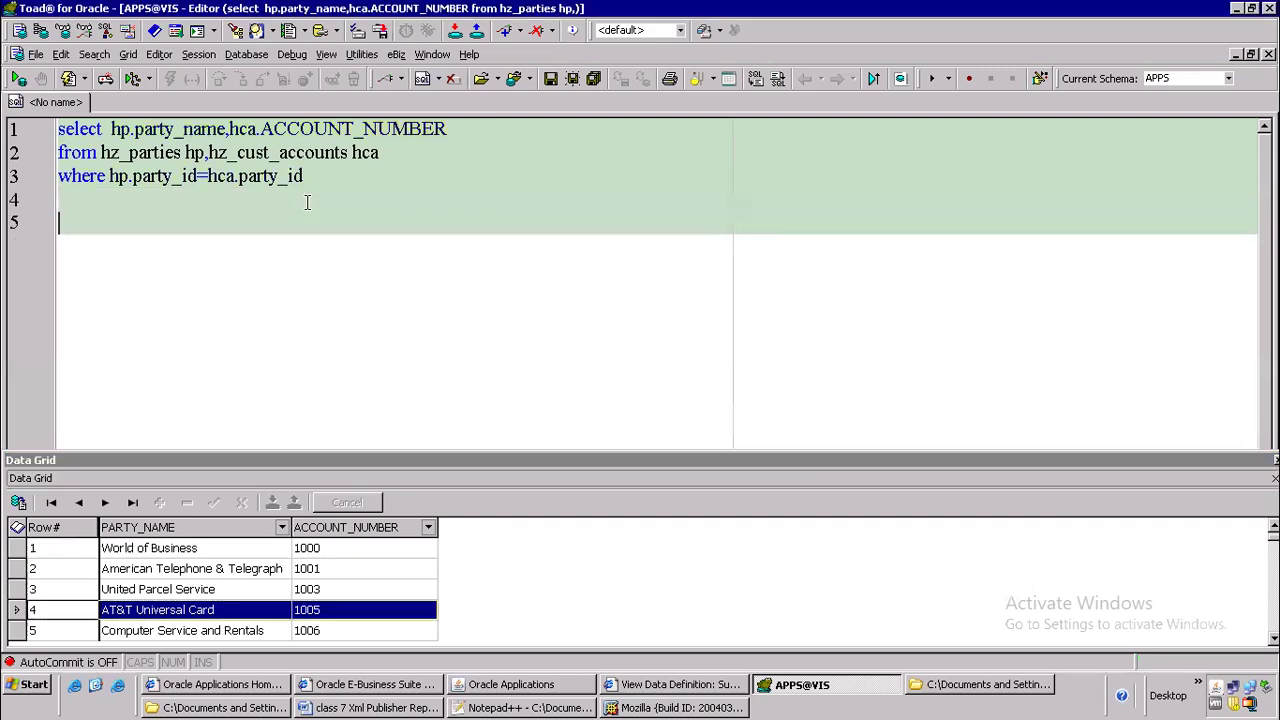
{"action": "key", "text": "ctrl+v"}
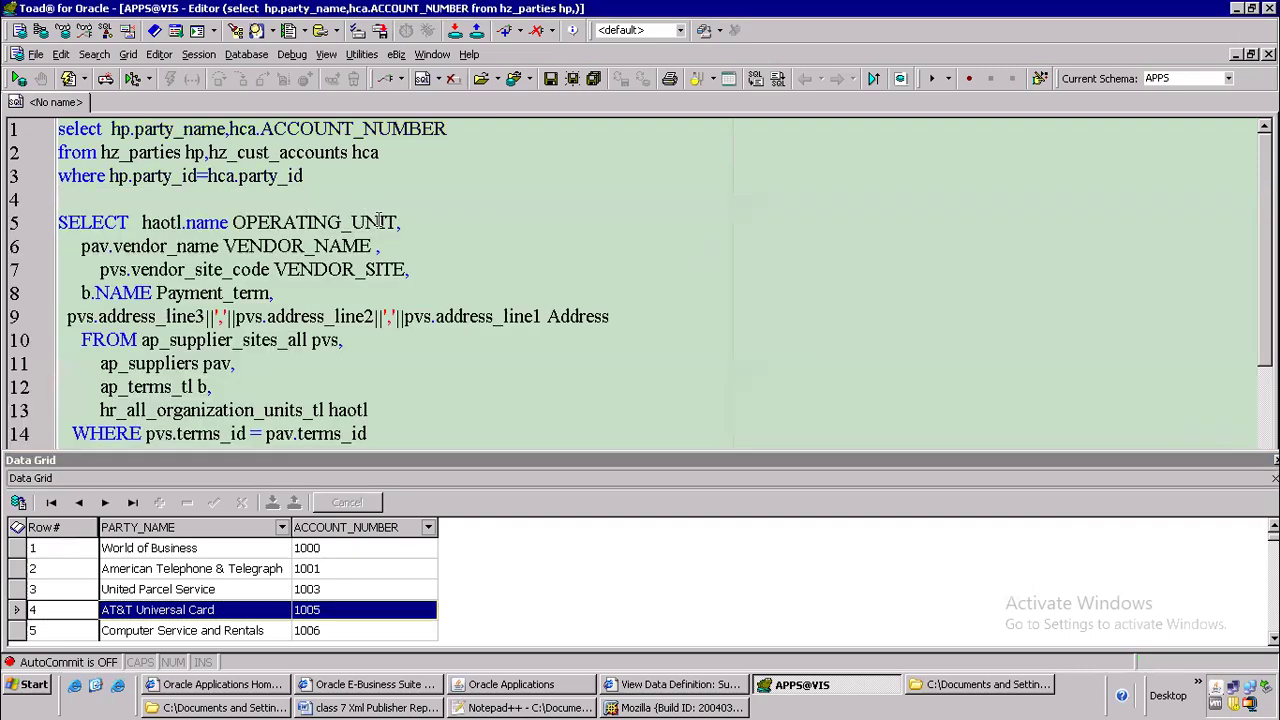
{"action": "left_click", "coordinate": [350, 300]}
{"action": "key", "text": "F9"}
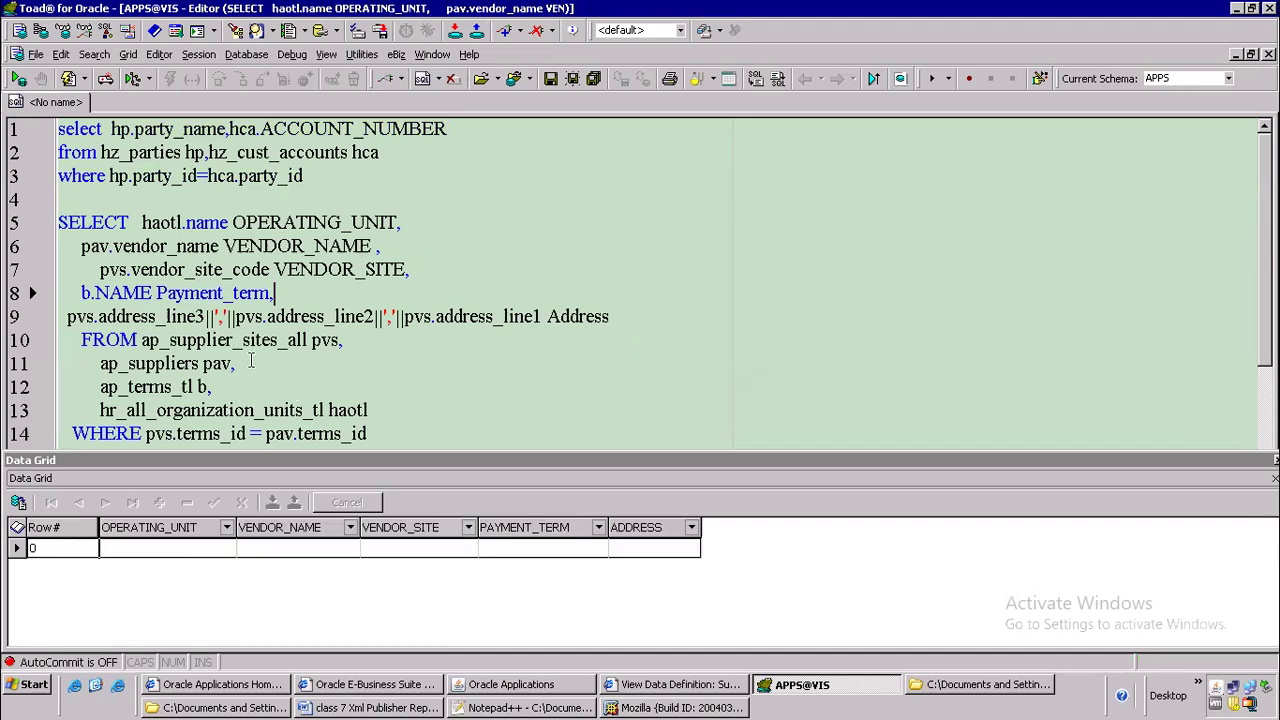
Examine the supplier query's FROM tables, join conditions and GROUP BY columns
{"action": "left_click", "coordinate": [289, 342]}
{"action": "scroll", "coordinate": [386, 340], "scroll_direction": "down", "scroll_amount": 2}
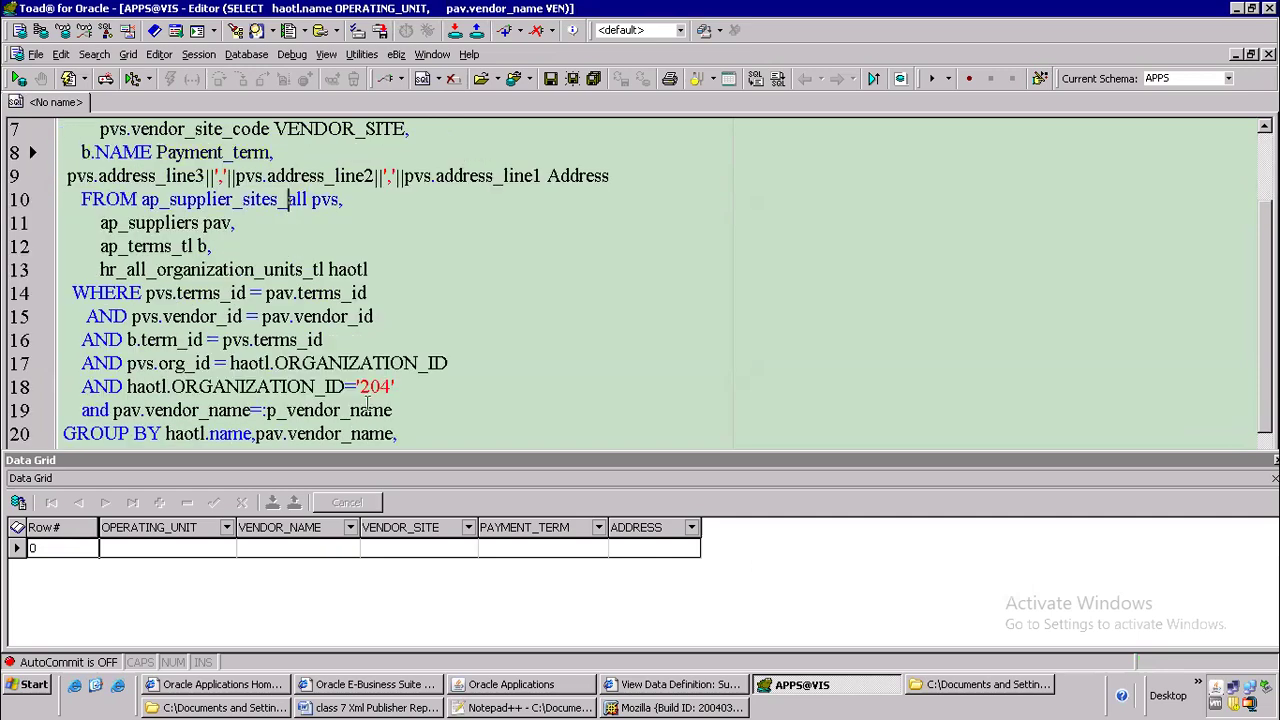
{"action": "scroll", "coordinate": [352, 378], "scroll_direction": "down", "scroll_amount": 1}
{"action": "scroll", "coordinate": [300, 380], "scroll_direction": "up", "scroll_amount": 2}
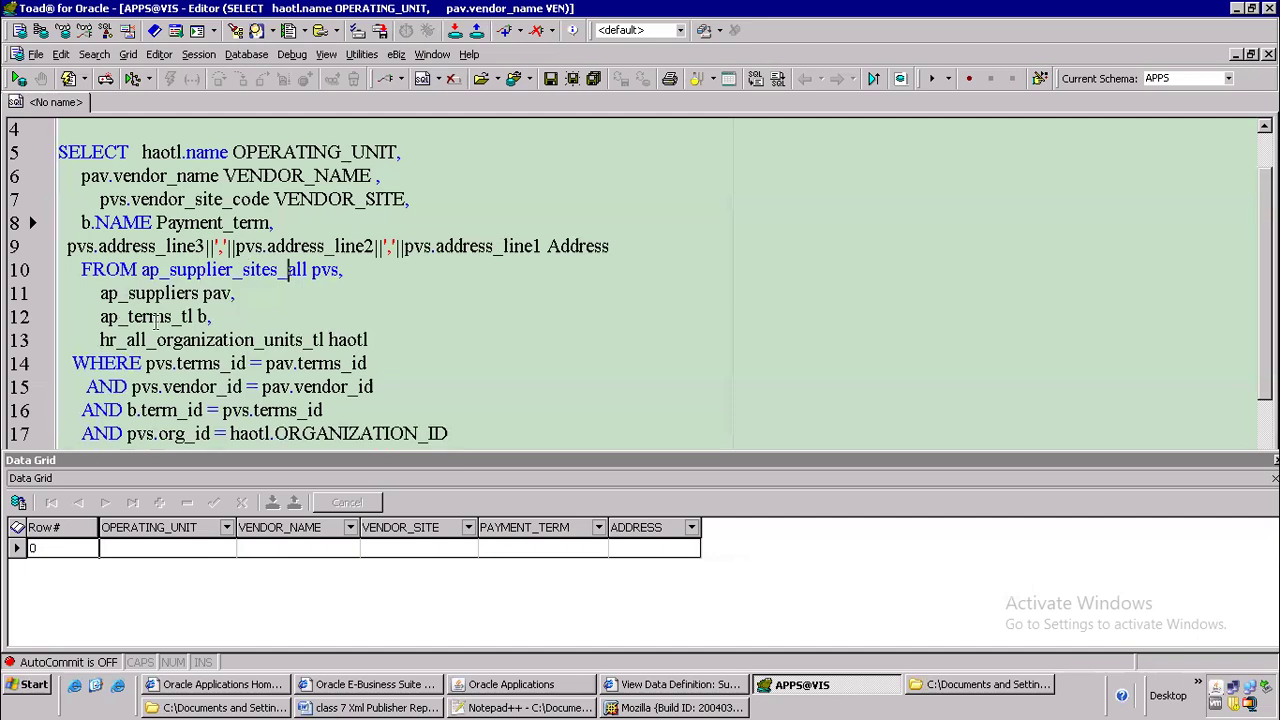
{"action": "left_click", "coordinate": [303, 336]}
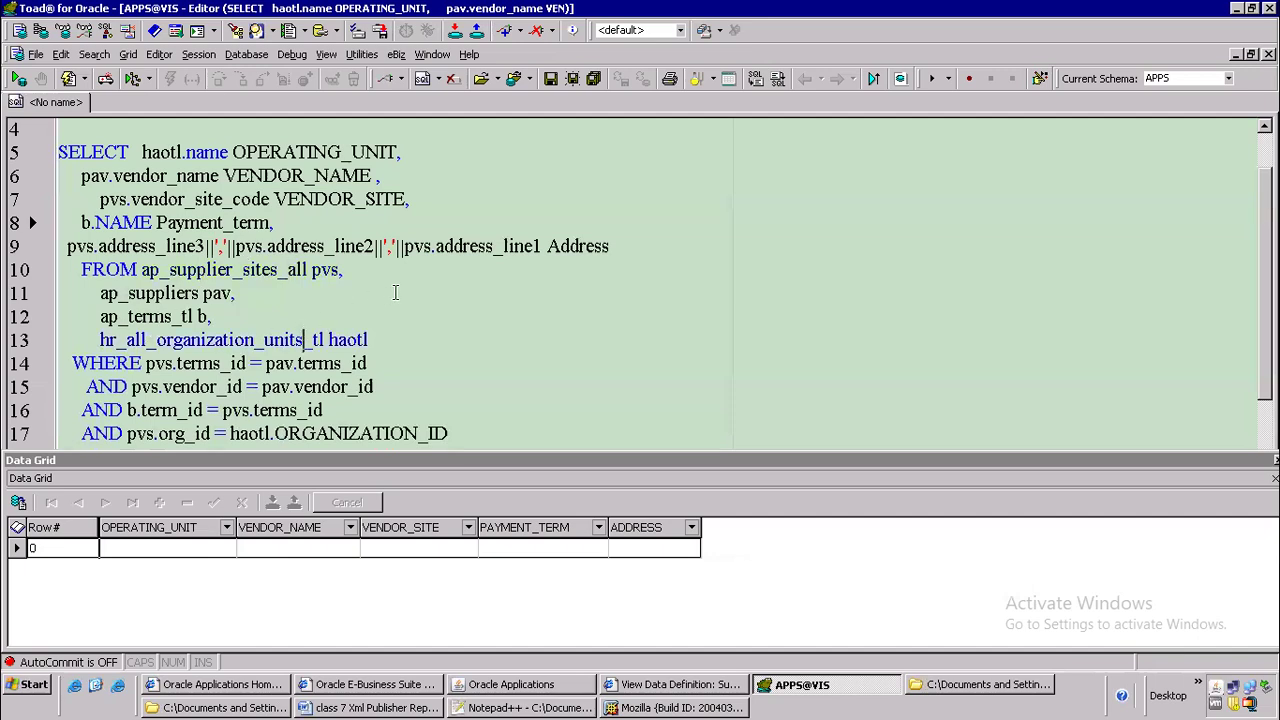
{"action": "scroll", "coordinate": [395, 292], "scroll_direction": "down", "scroll_amount": 2}
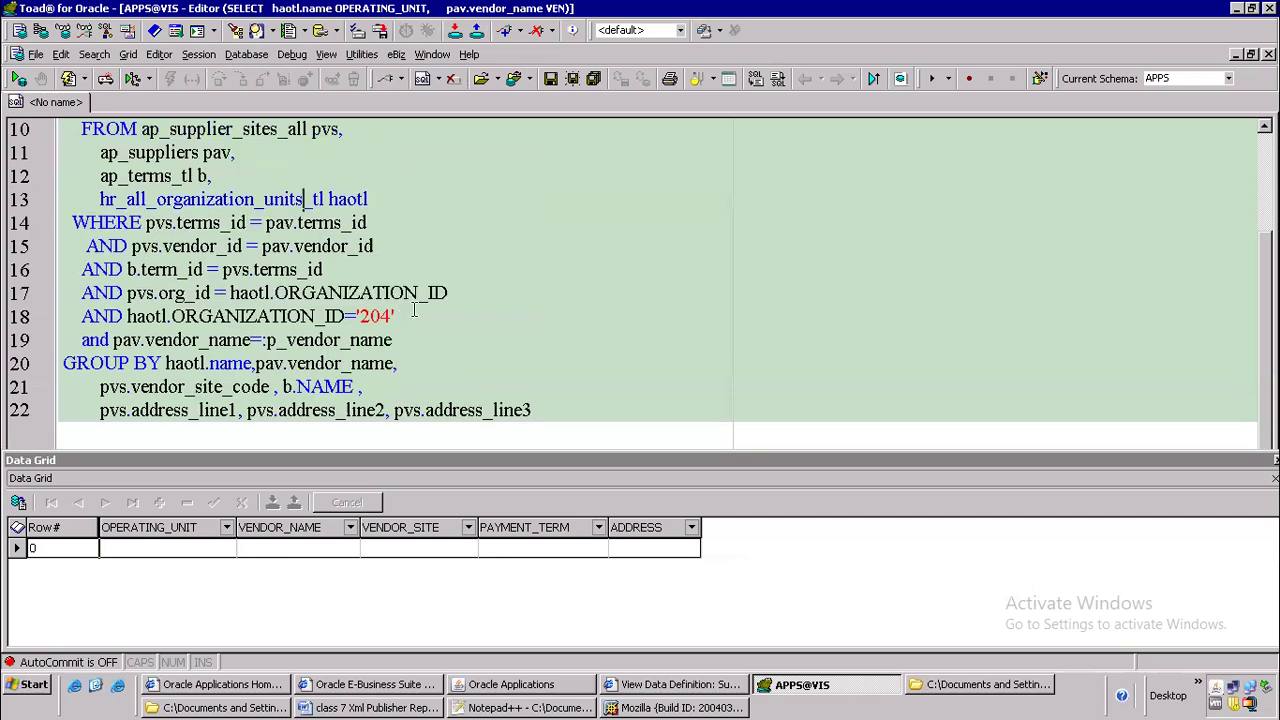
{"action": "left_click", "coordinate": [72, 316]}
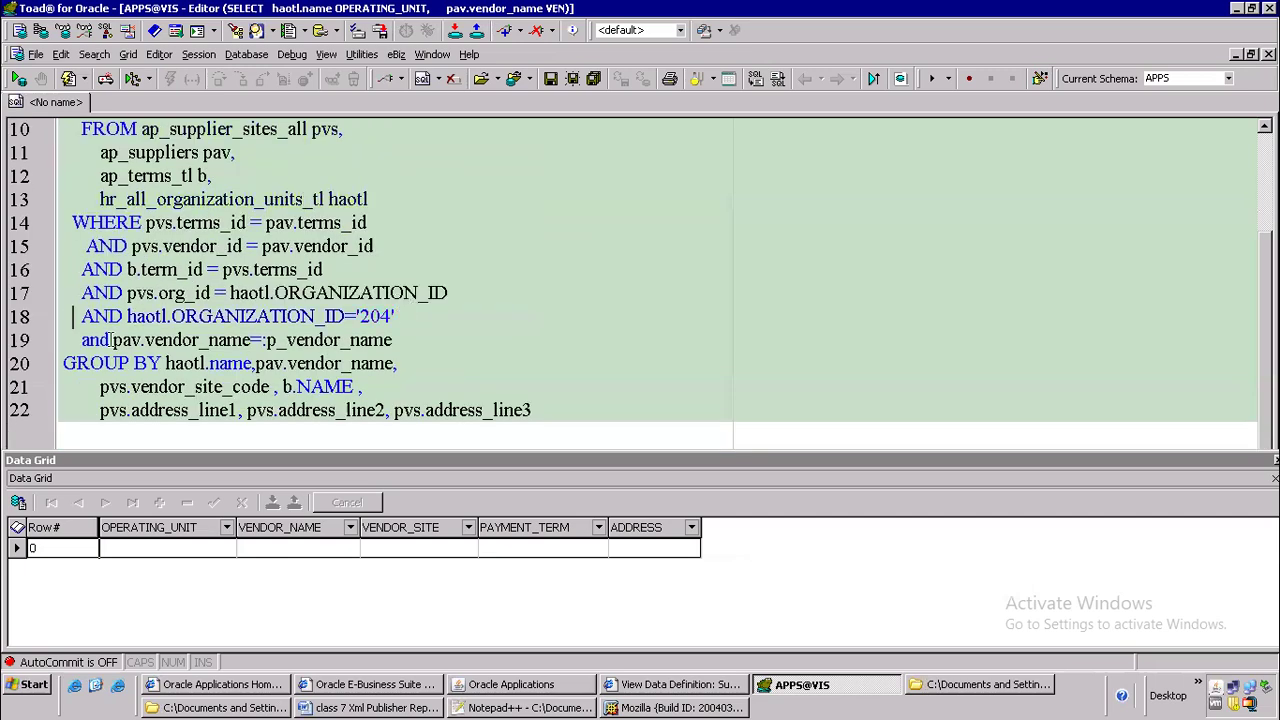
{"action": "type", "text": "--"}
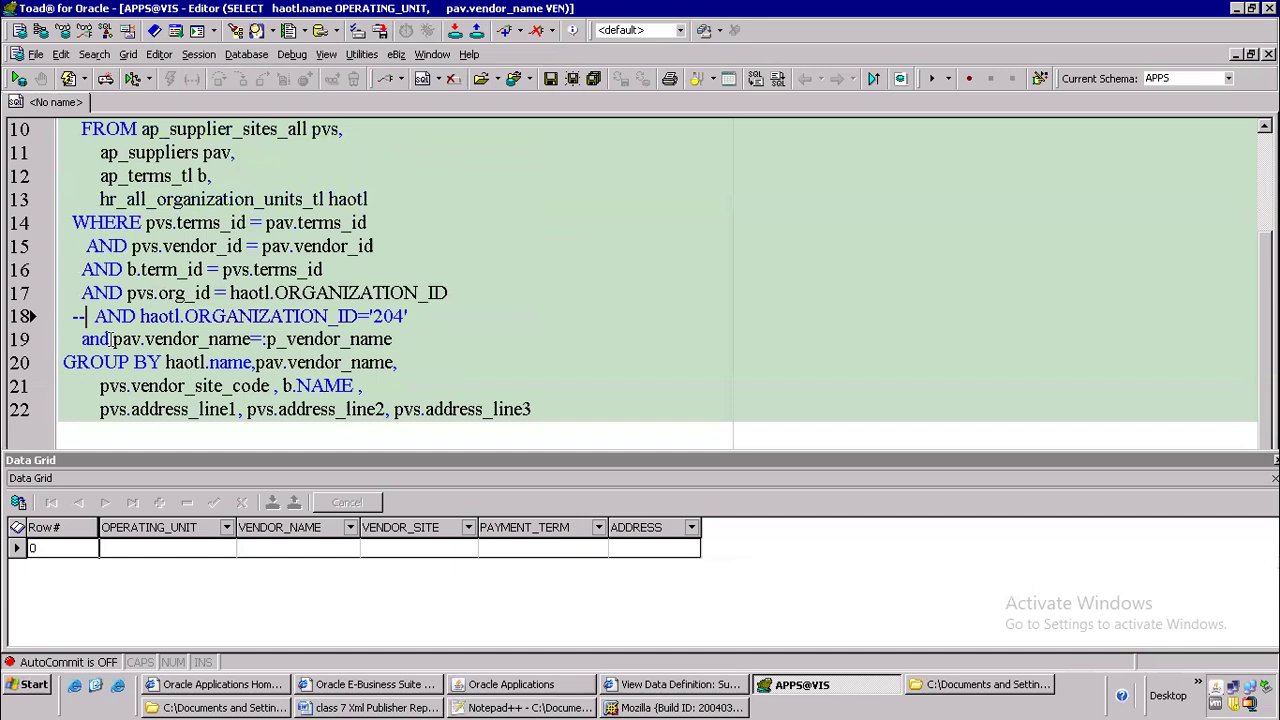
{"action": "key", "text": "BackSpace"}
{"action": "key", "text": "BackSpace"}
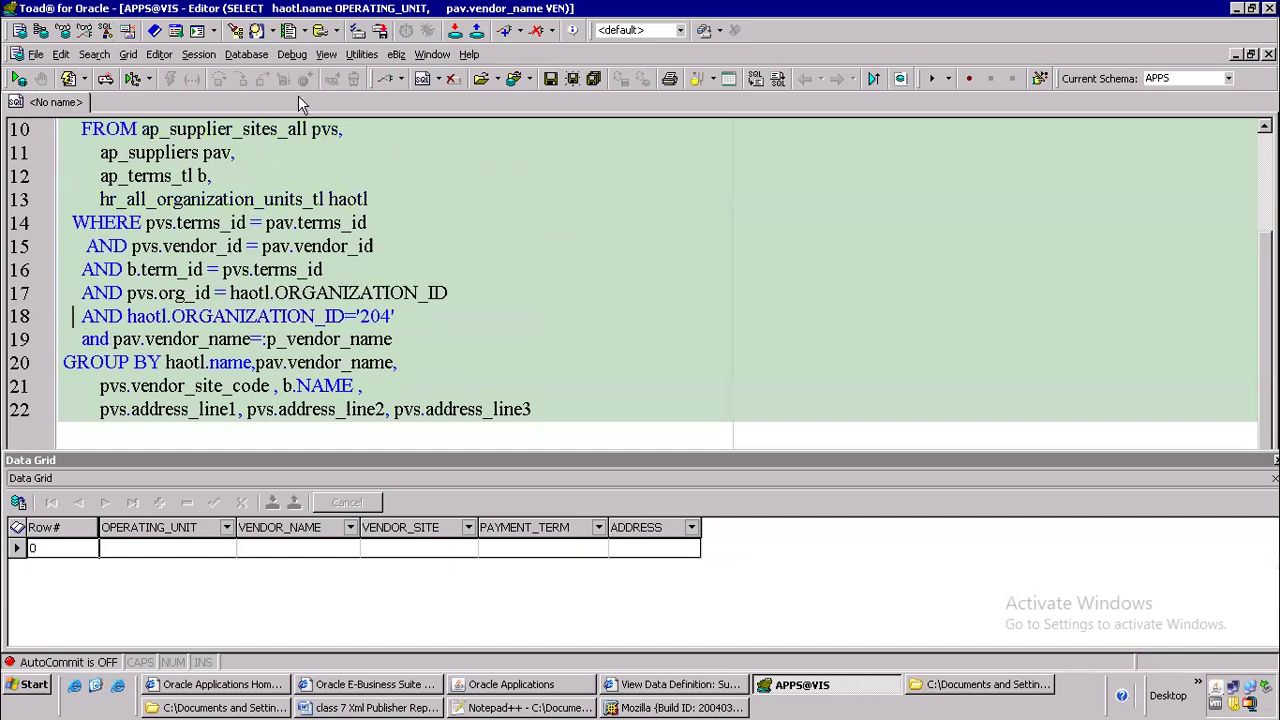
Describe the ap_terms_tl table from the supplier query to view its columns, and close the description
{"action": "left_click", "coordinate": [249, 199]}
{"action": "left_click", "coordinate": [174, 177]}
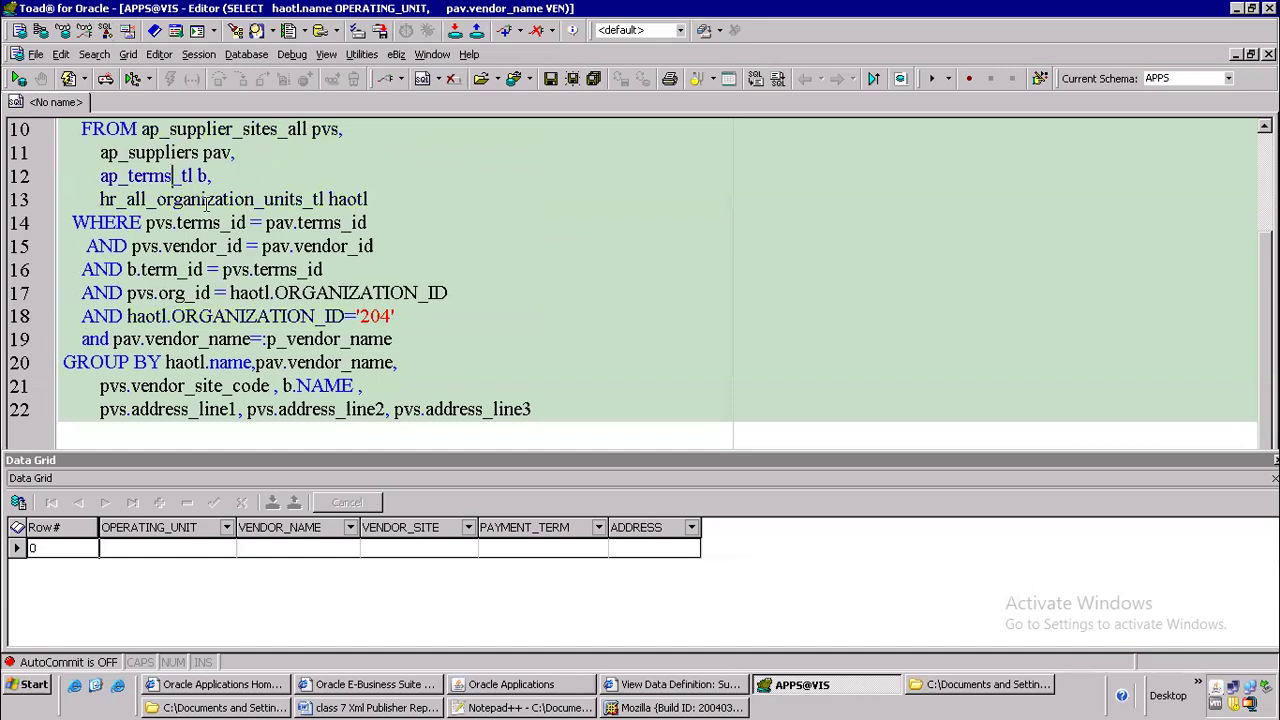
{"action": "key", "text": "F4"}
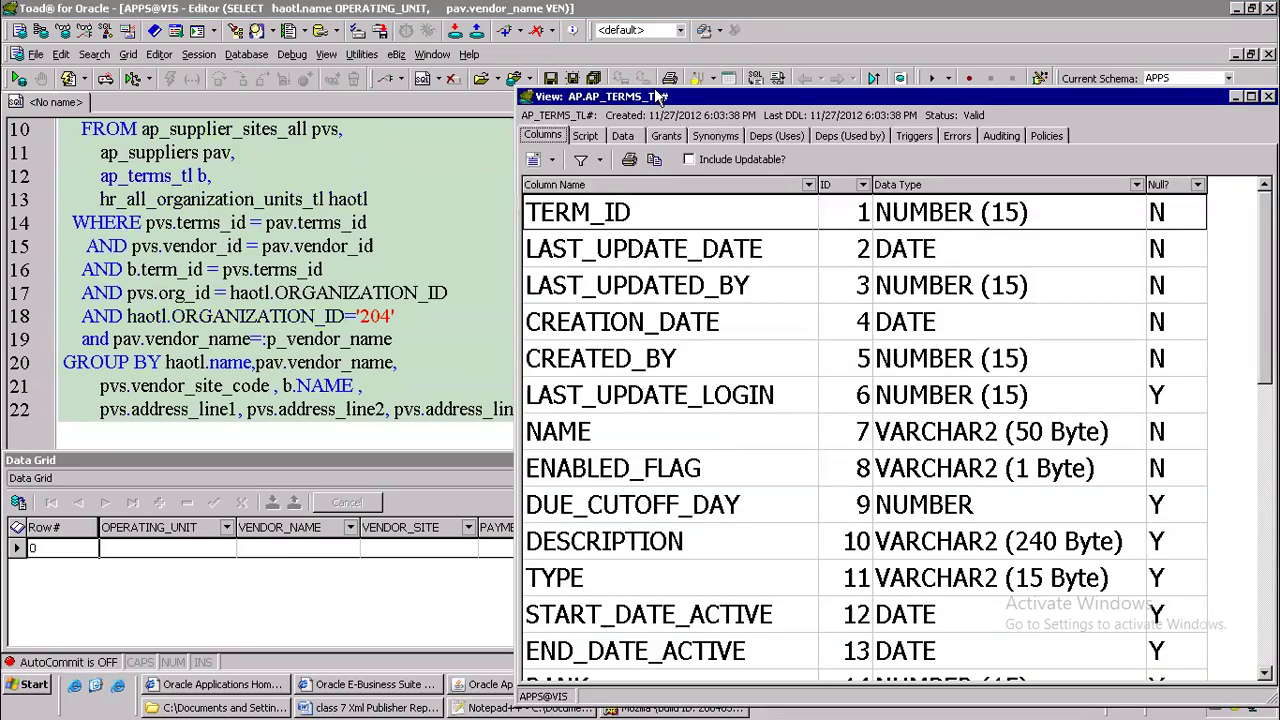
{"action": "left_click", "coordinate": [450, 218]}
{"action": "left_click", "coordinate": [210, 177]}
{"action": "type", "text": ","}
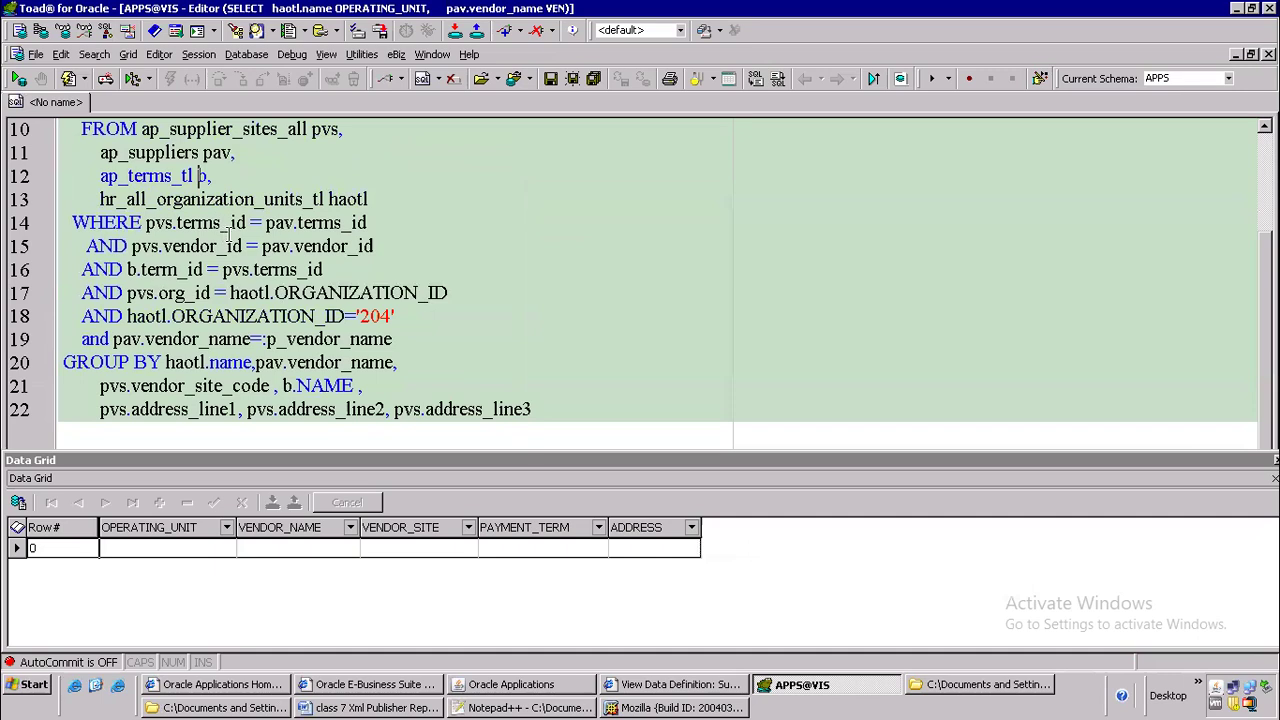
{"action": "key", "text": "BackSpace"}
{"action": "key", "text": "BackSpace"}
{"action": "key", "text": "BackSpace"}
{"action": "key", "text": "BackSpace"}
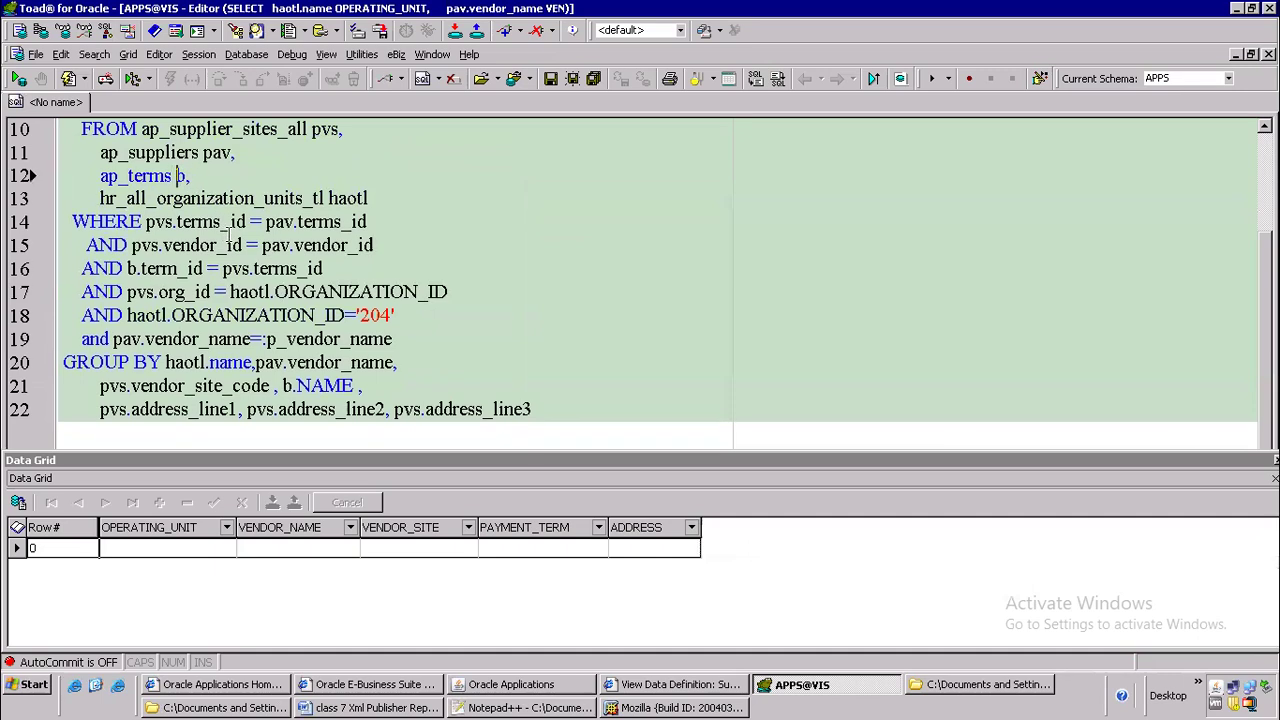
{"action": "key", "text": "BackSpace"}
{"action": "type", "text": "_tl"}
{"action": "key", "text": "Up"}
{"action": "key", "text": "Up"}
{"action": "key", "text": "Up"}
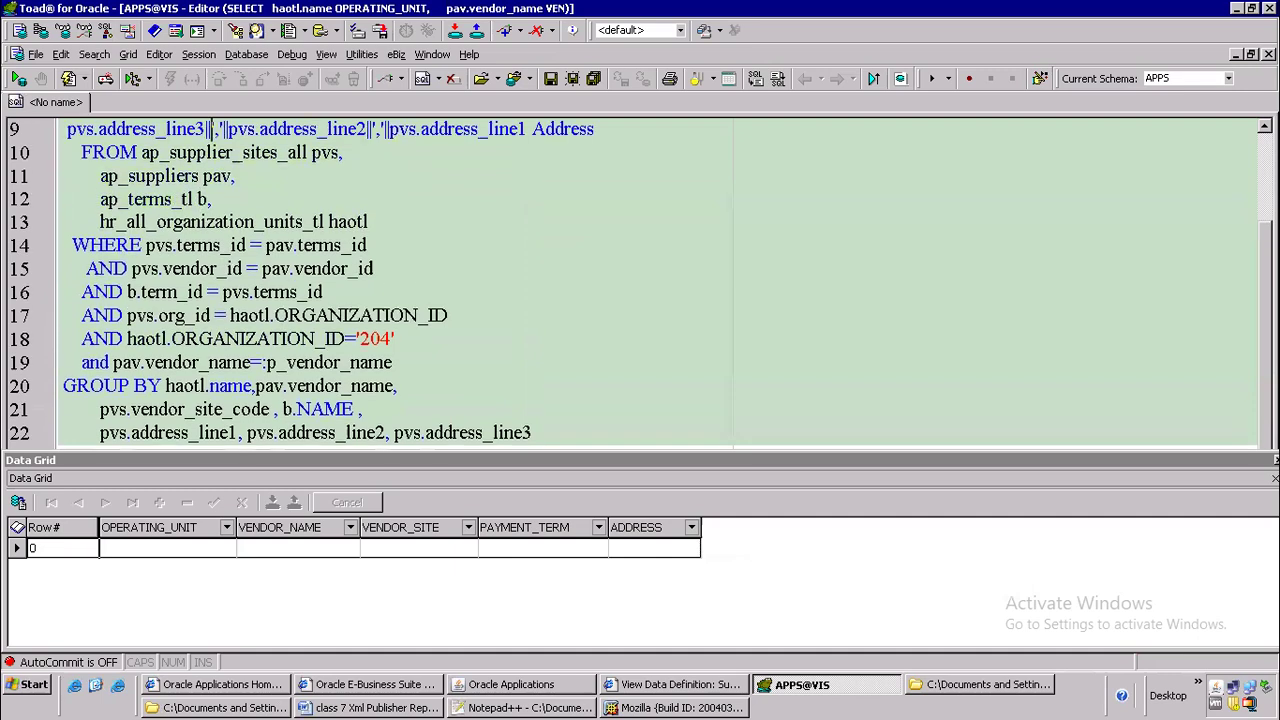
{"action": "key", "text": "Down"}
Comment out the pav.vendor_name=:p_vendor_name condition on line 19 with -- and execute the supplier query
{"action": "key", "text": "Down"}
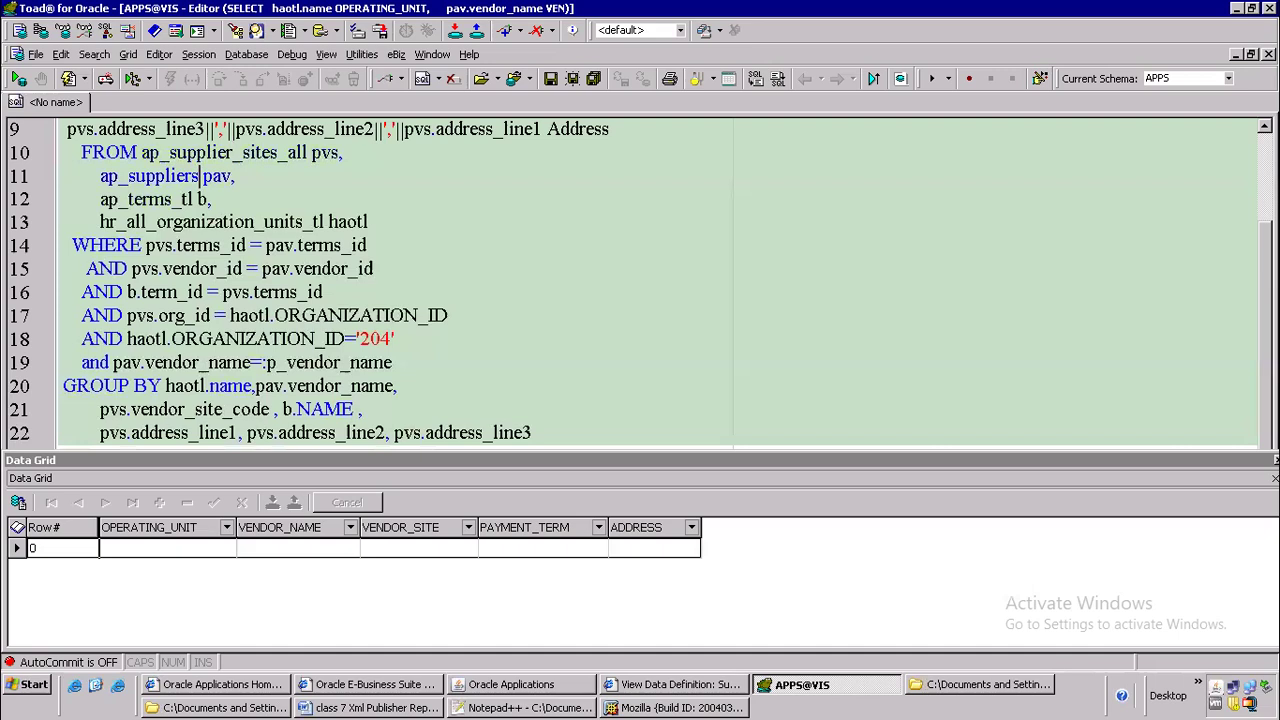
{"action": "key", "text": "Left"}
{"action": "key", "text": "Down"}
{"action": "key", "text": "Down"}
{"action": "key", "text": "Down"}
{"action": "key", "text": "Down"}
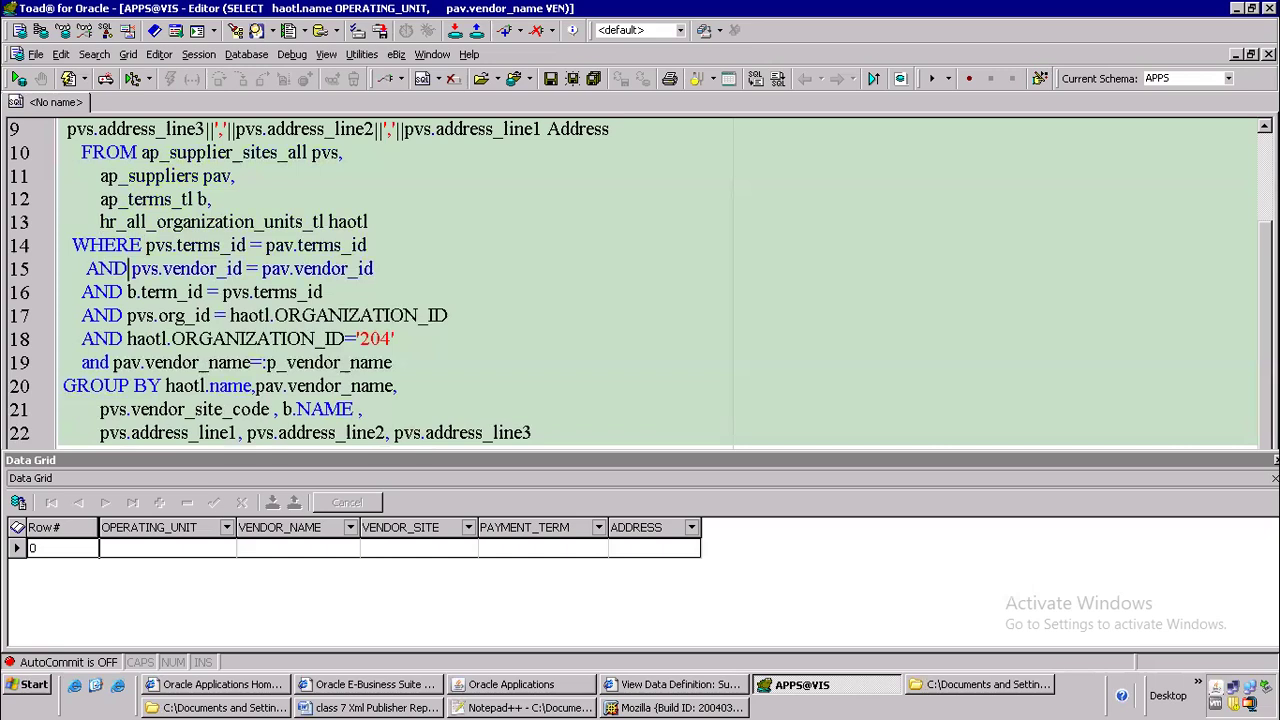
{"action": "left_click_drag", "start_coordinate": [405, 362], "coordinate": [10, 386]}
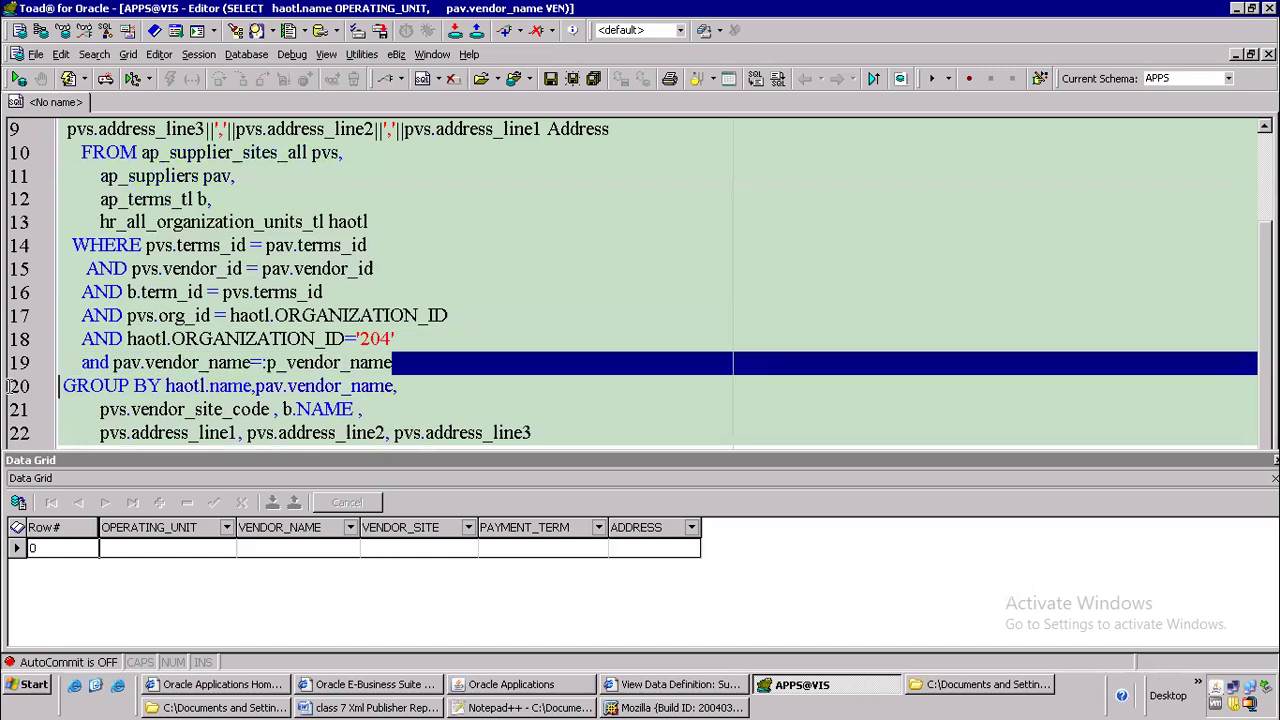
{"action": "left_click", "coordinate": [111, 362]}
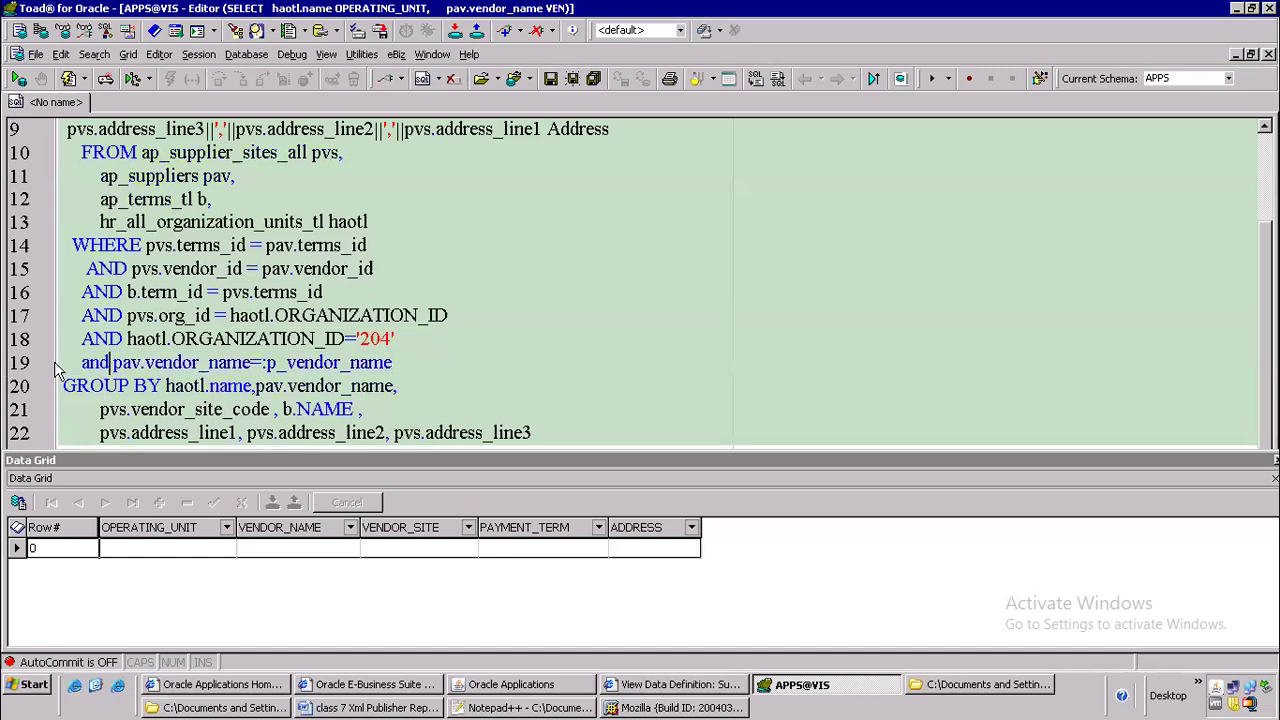
{"action": "left_click", "coordinate": [81, 364]}
{"action": "type", "text": "--"}
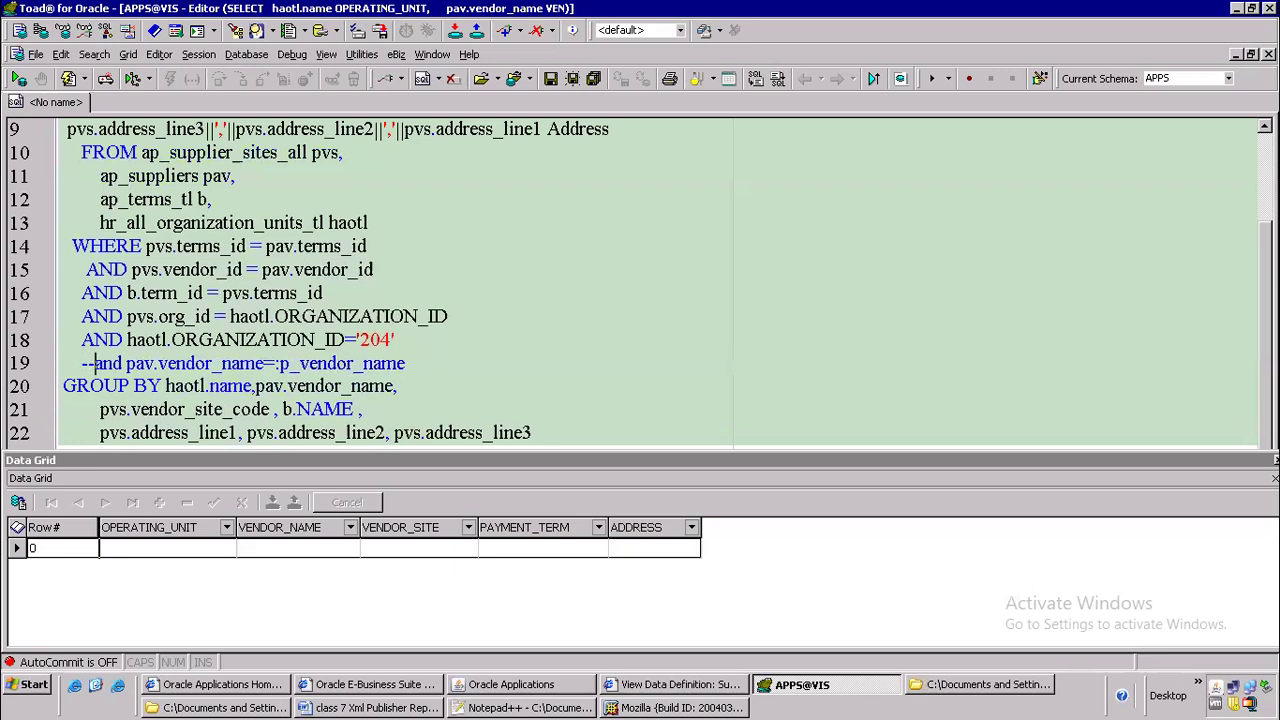
{"action": "key", "text": "F9"}
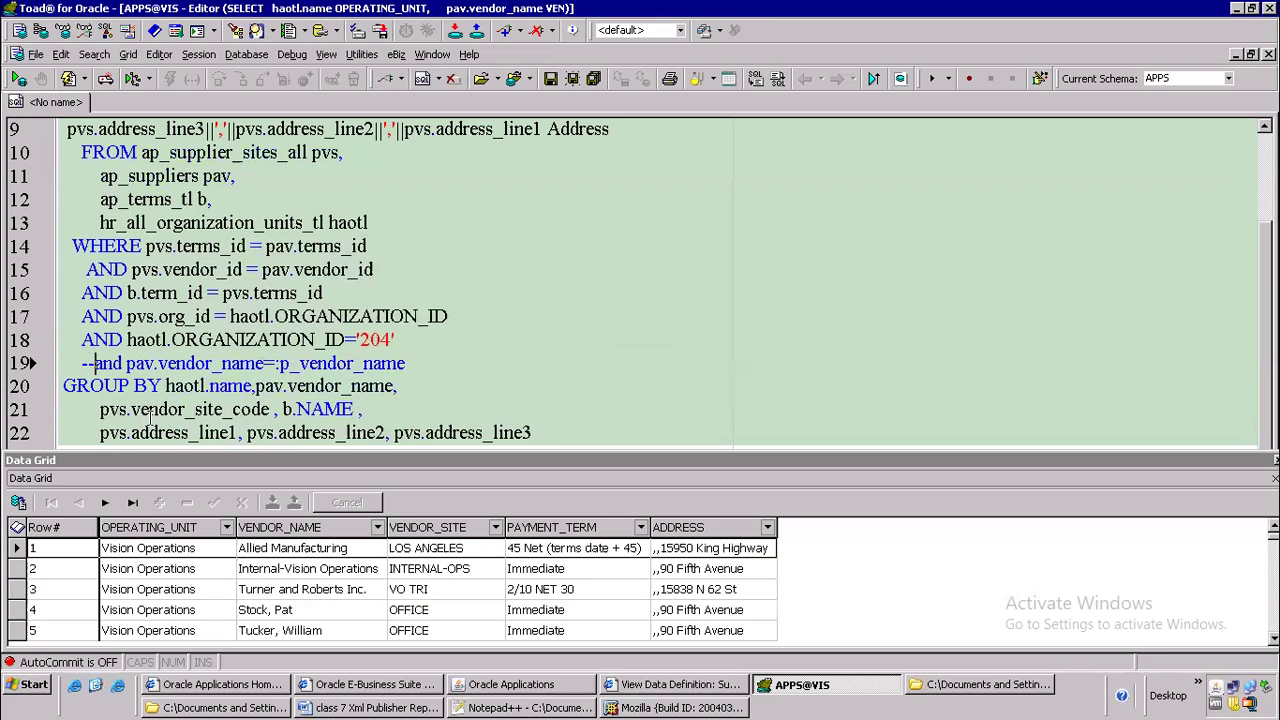
Count the records returned by the supplier query
{"action": "right_click", "coordinate": [612, 594]}
{"action": "left_click", "coordinate": [681, 395]}
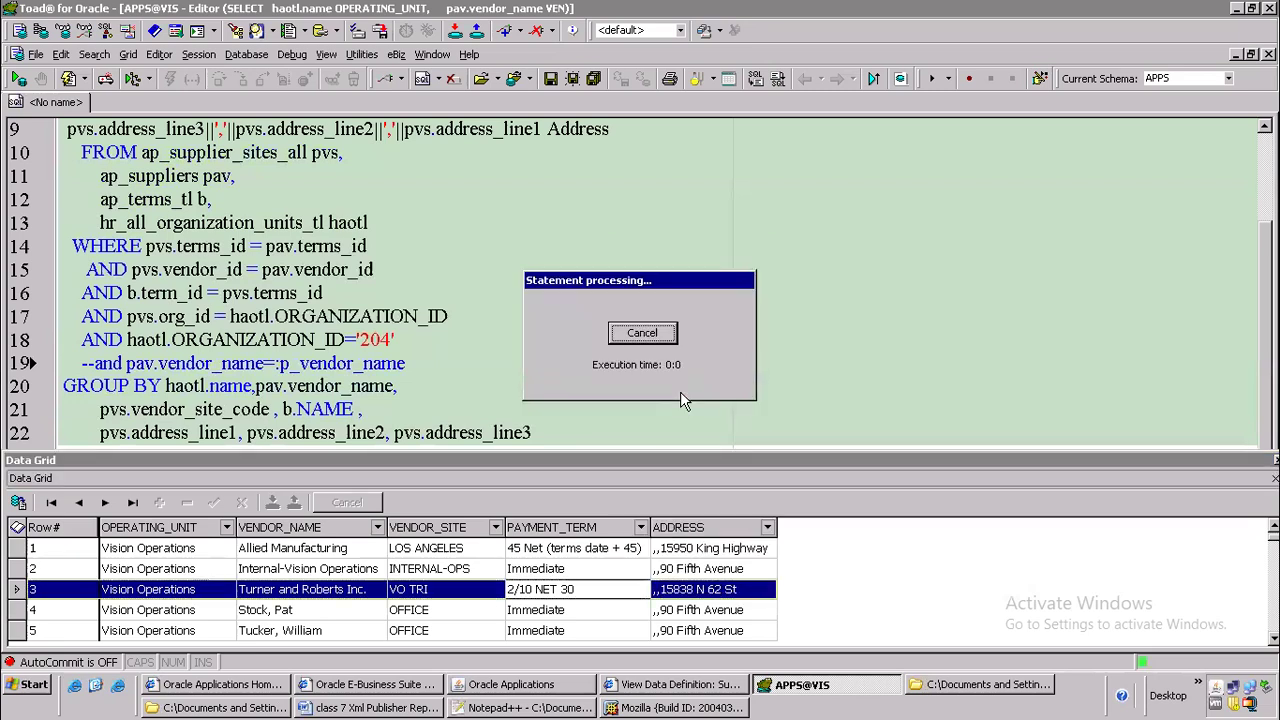
{"action": "left_click_drag", "start_coordinate": [640, 304], "coordinate": [640, 120]}
{"action": "left_click", "coordinate": [638, 184]}
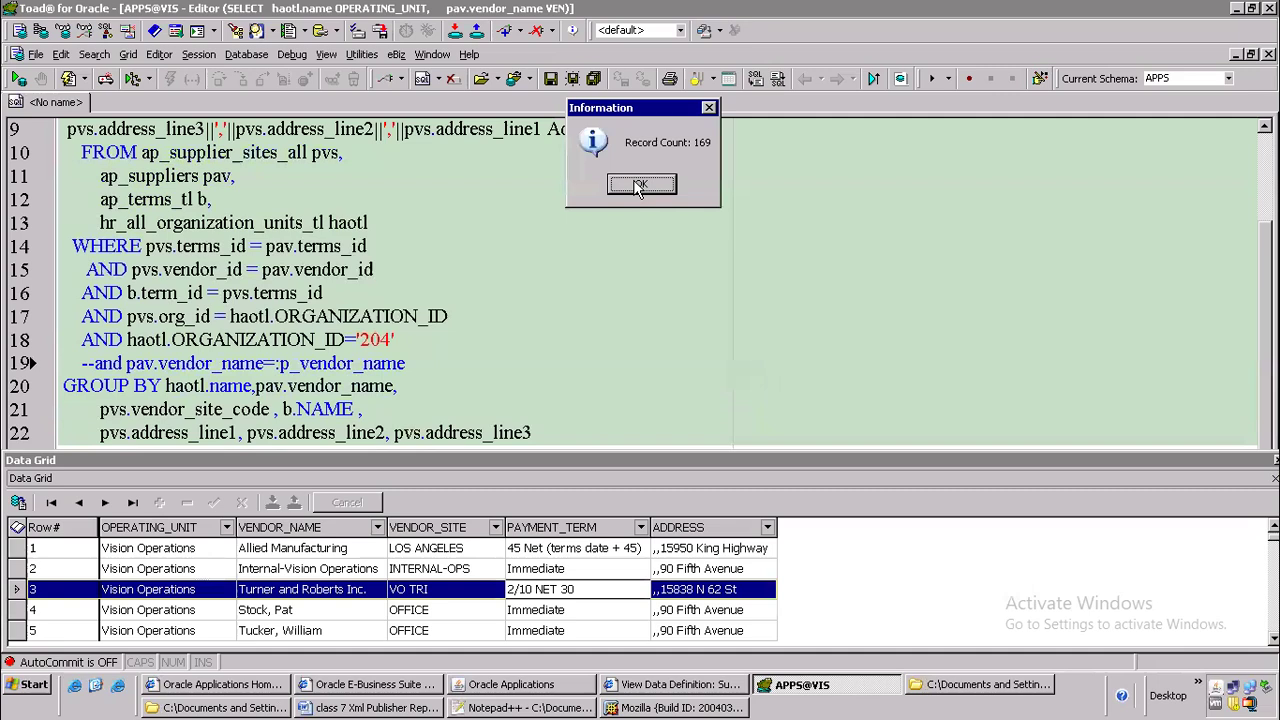
Switch to the class 7 Xml Publisher Report Word document and highlight "Xml publisher report" in the heading in yellow
{"action": "left_click", "coordinate": [390, 707]}
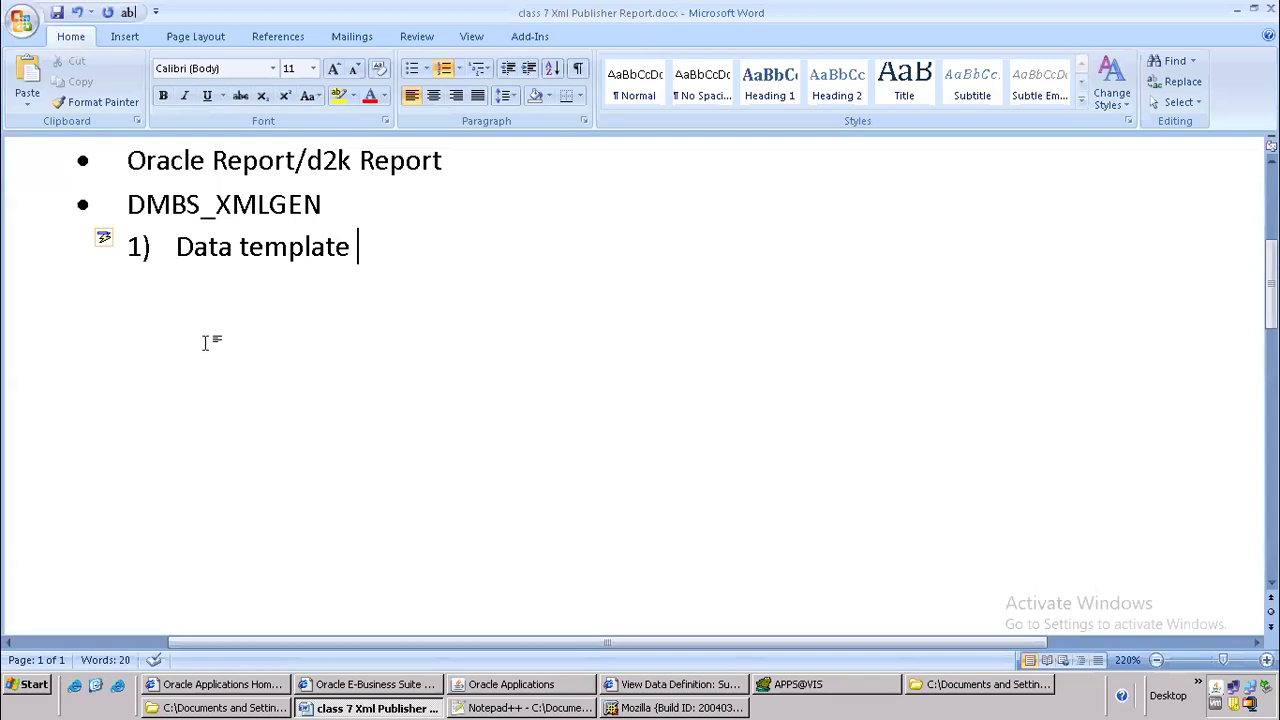
{"action": "scroll", "coordinate": [205, 342], "scroll_direction": "up", "scroll_amount": 2}
{"action": "left_click", "coordinate": [228, 194]}
{"action": "left_click", "coordinate": [27, 193]}
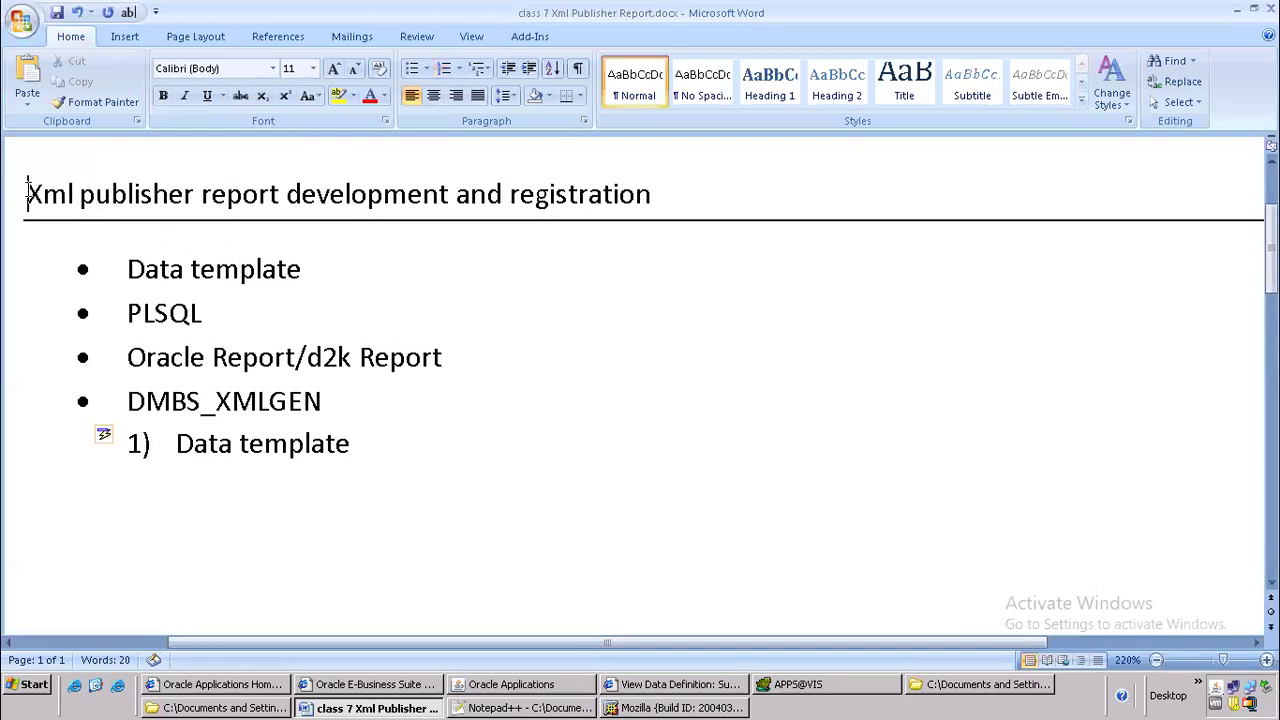
{"action": "left_click_drag", "start_coordinate": [27, 193], "coordinate": [282, 194]}
{"action": "left_click", "coordinate": [338, 95]}
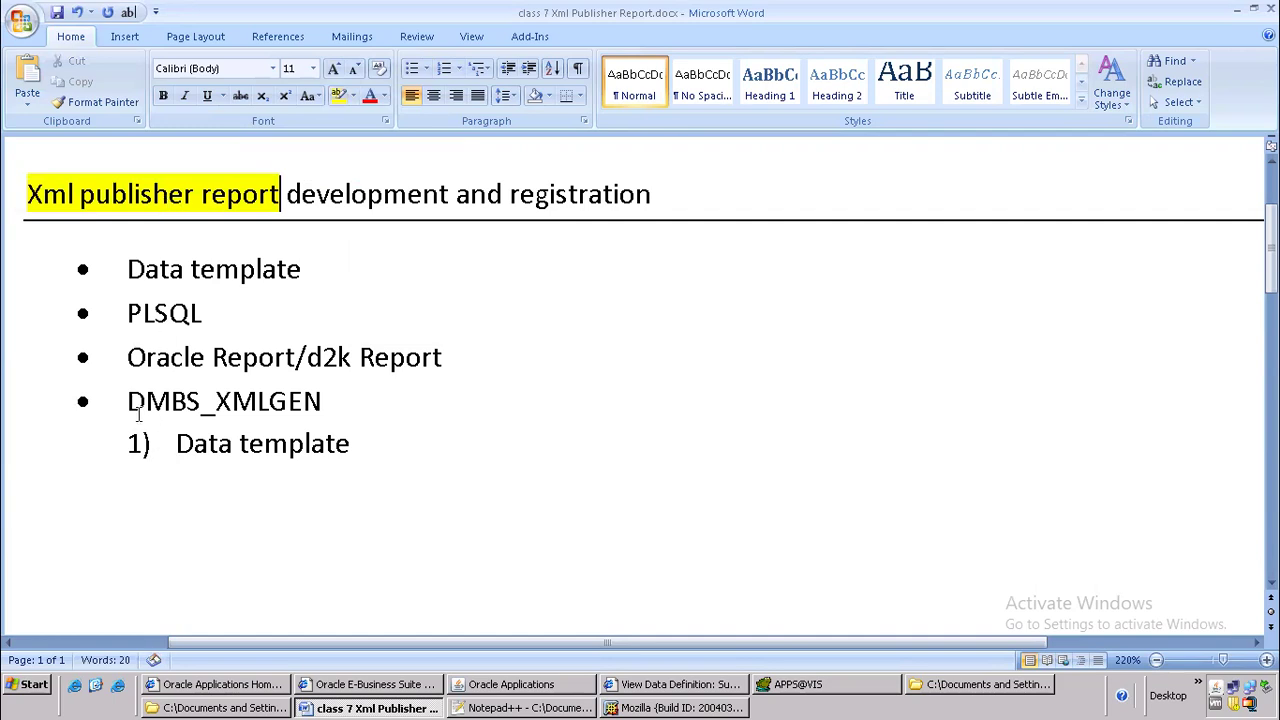
{"action": "left_click", "coordinate": [164, 445]}
{"action": "left_click", "coordinate": [367, 446], "text": "shift"}
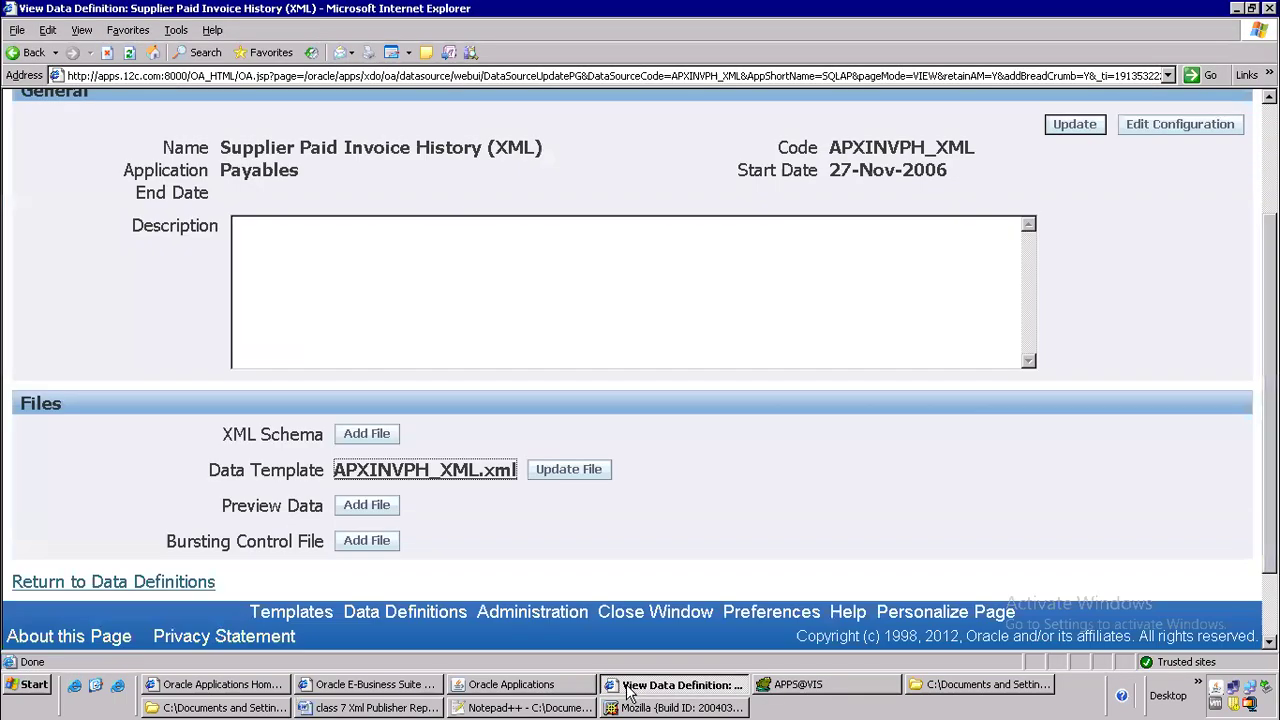
Switch to APXINVPH_XML.xml in Notepad++ and expand the dataTemplate element on line 6
{"action": "left_click", "coordinate": [676, 684]}
{"action": "left_click", "coordinate": [941, 695]}
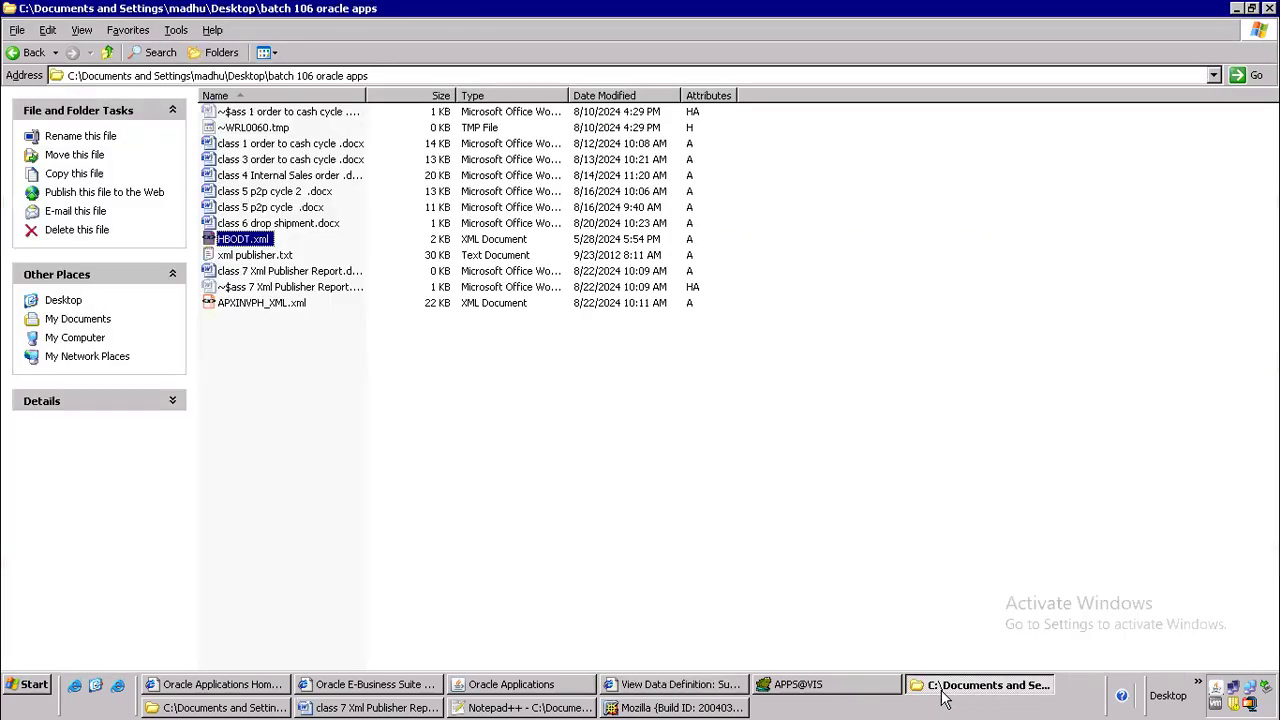
{"action": "left_click", "coordinate": [519, 708]}
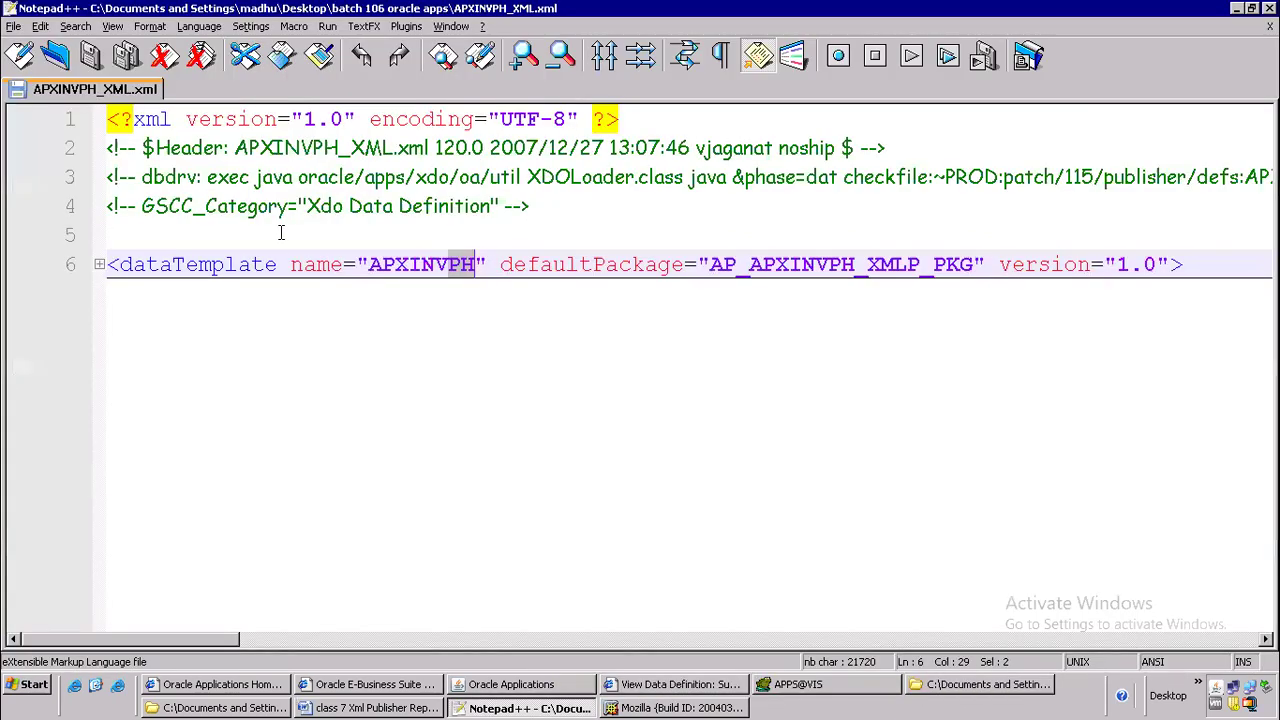
{"action": "left_click", "coordinate": [97, 266]}
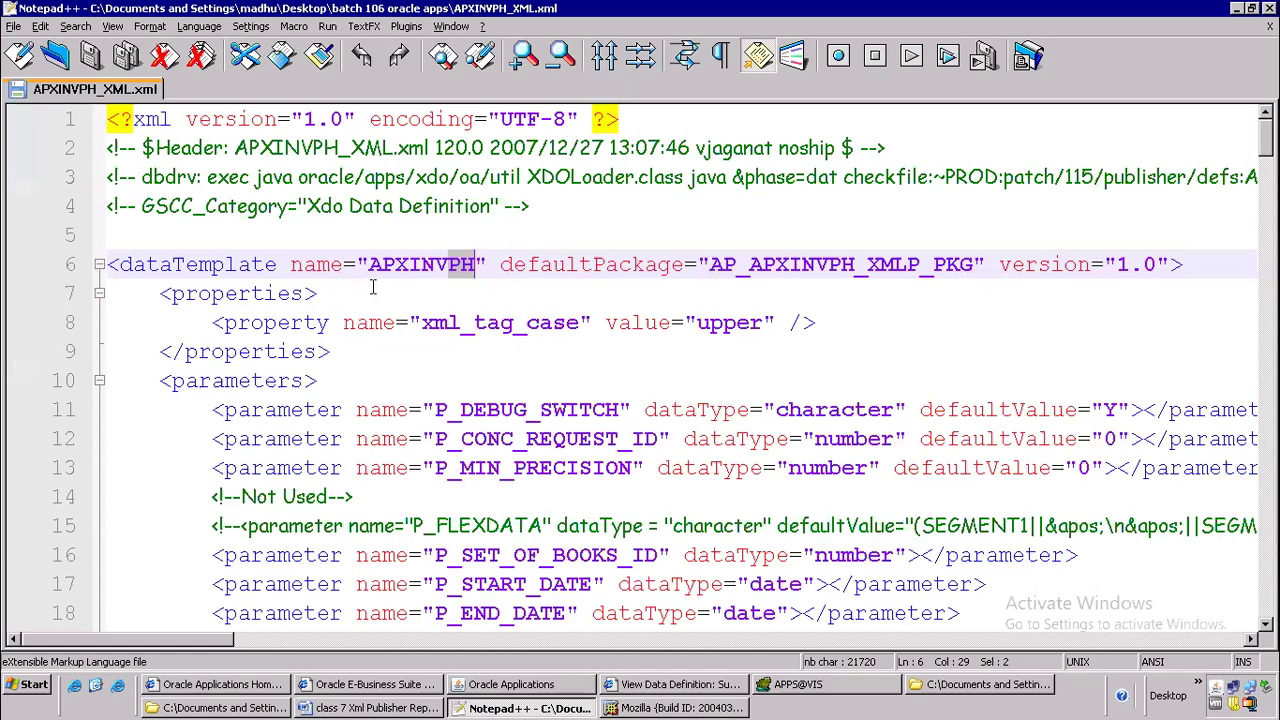
Examine the properties block on lines 7 to 9, including its opening and closing tags and the xml_tag_case property
{"action": "left_click", "coordinate": [157, 293]}
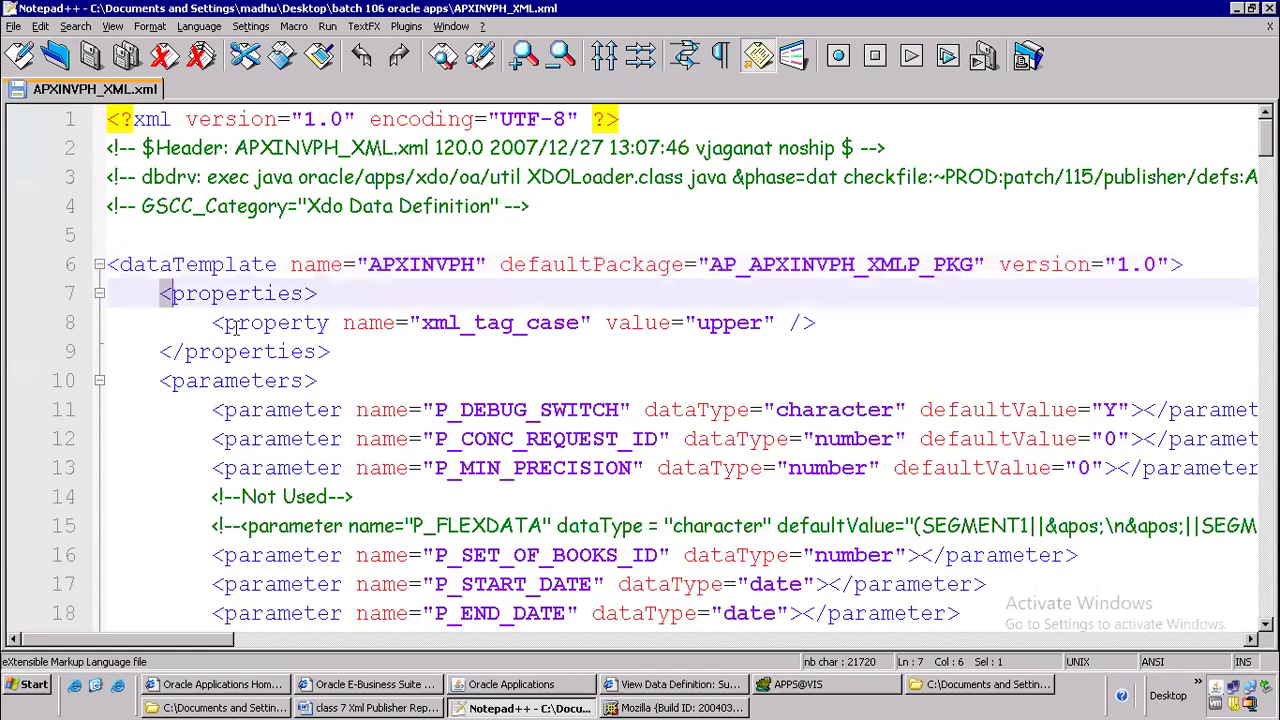
{"action": "left_click_drag", "start_coordinate": [157, 293], "coordinate": [342, 354]}
{"action": "left_click", "coordinate": [342, 354]}
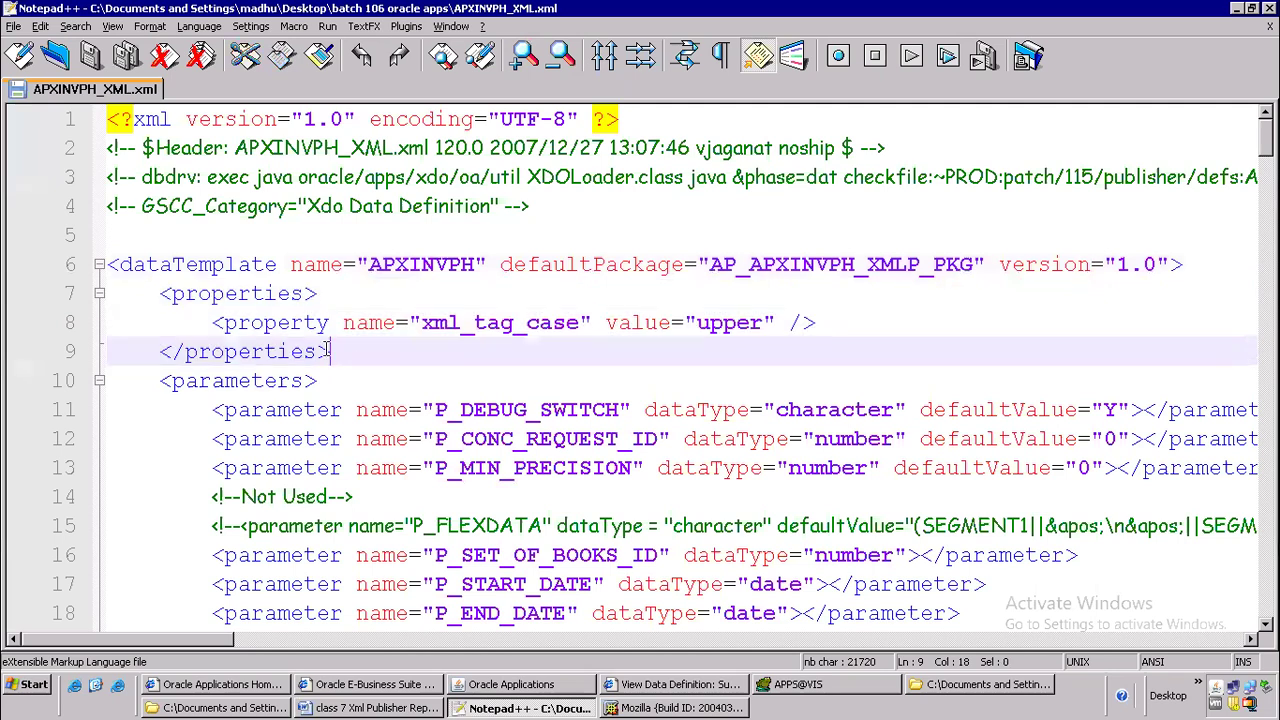
{"action": "left_click_drag", "start_coordinate": [148, 293], "coordinate": [330, 304]}
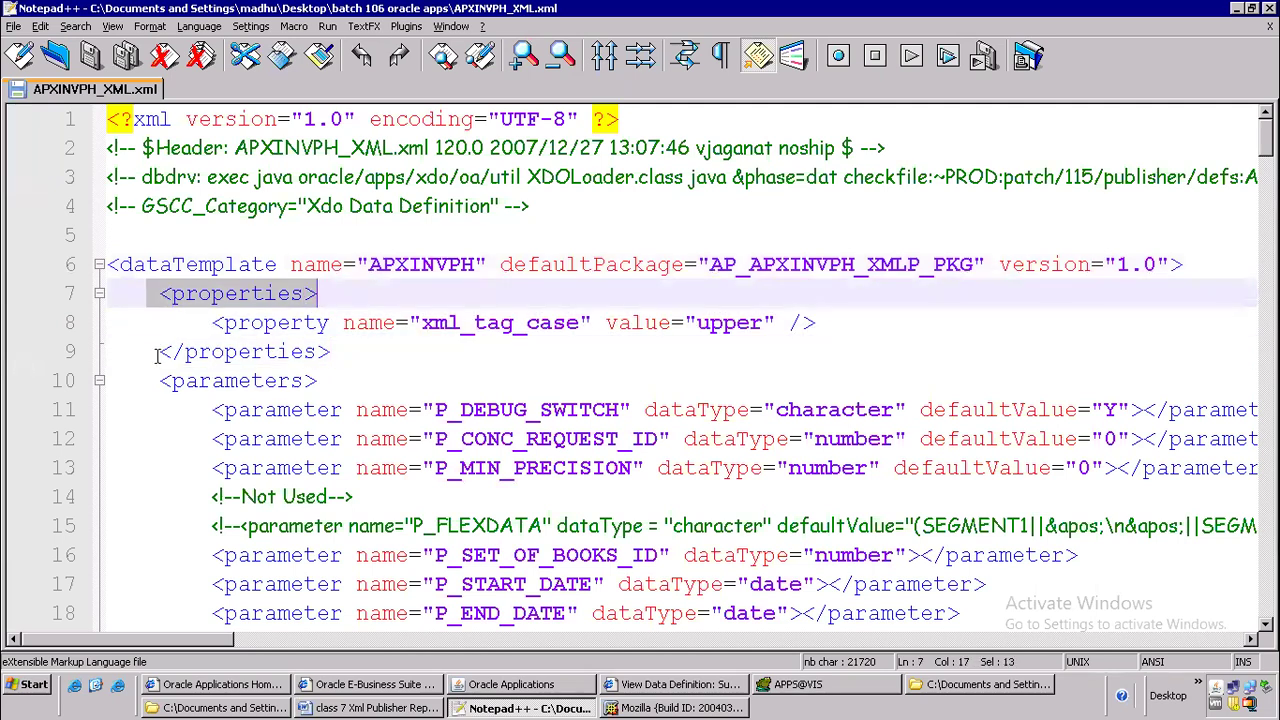
{"action": "left_click", "coordinate": [345, 352]}
{"action": "key", "text": "Down"}
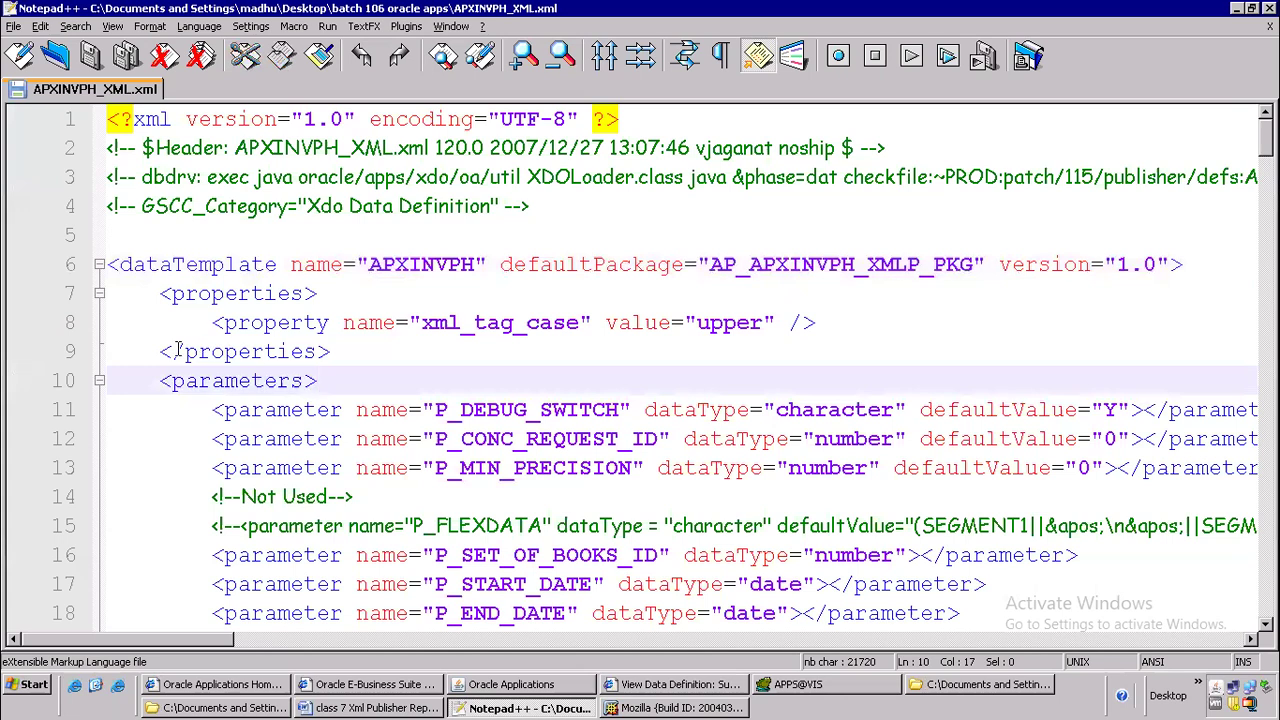
{"action": "left_click_drag", "start_coordinate": [184, 350], "coordinate": [174, 348]}
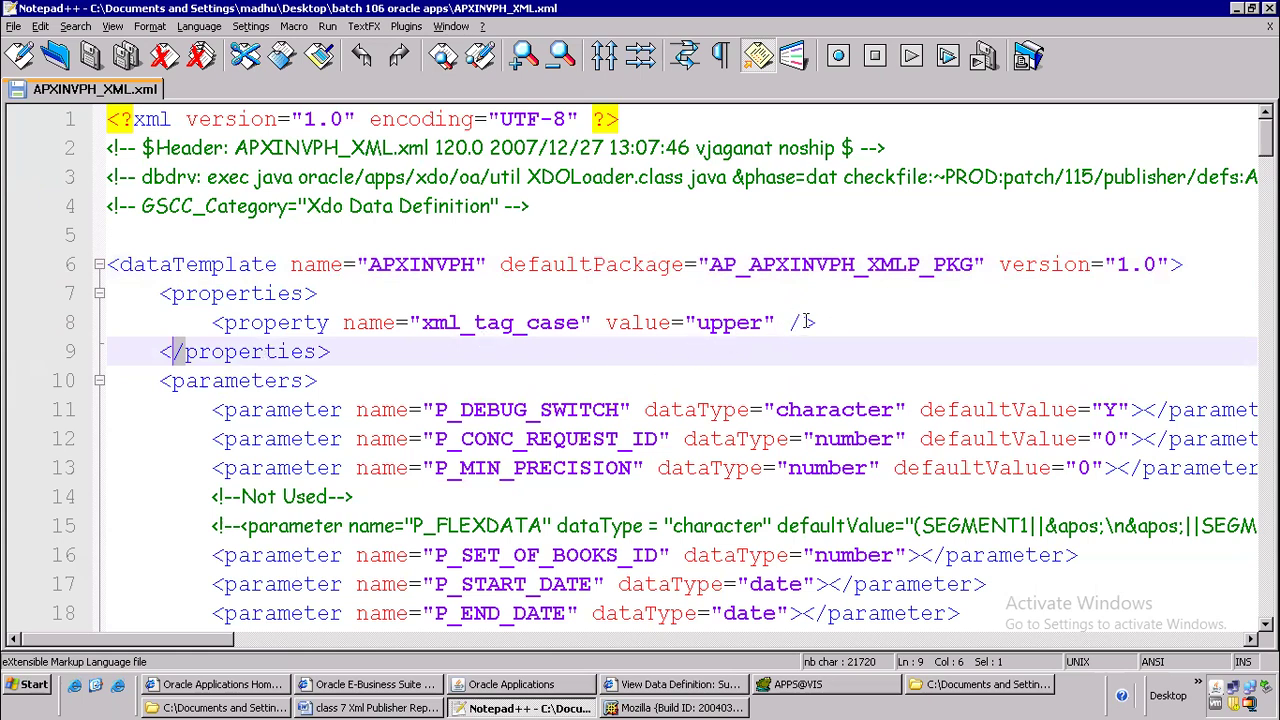
{"action": "left_click_drag", "start_coordinate": [802, 322], "coordinate": [783, 322]}
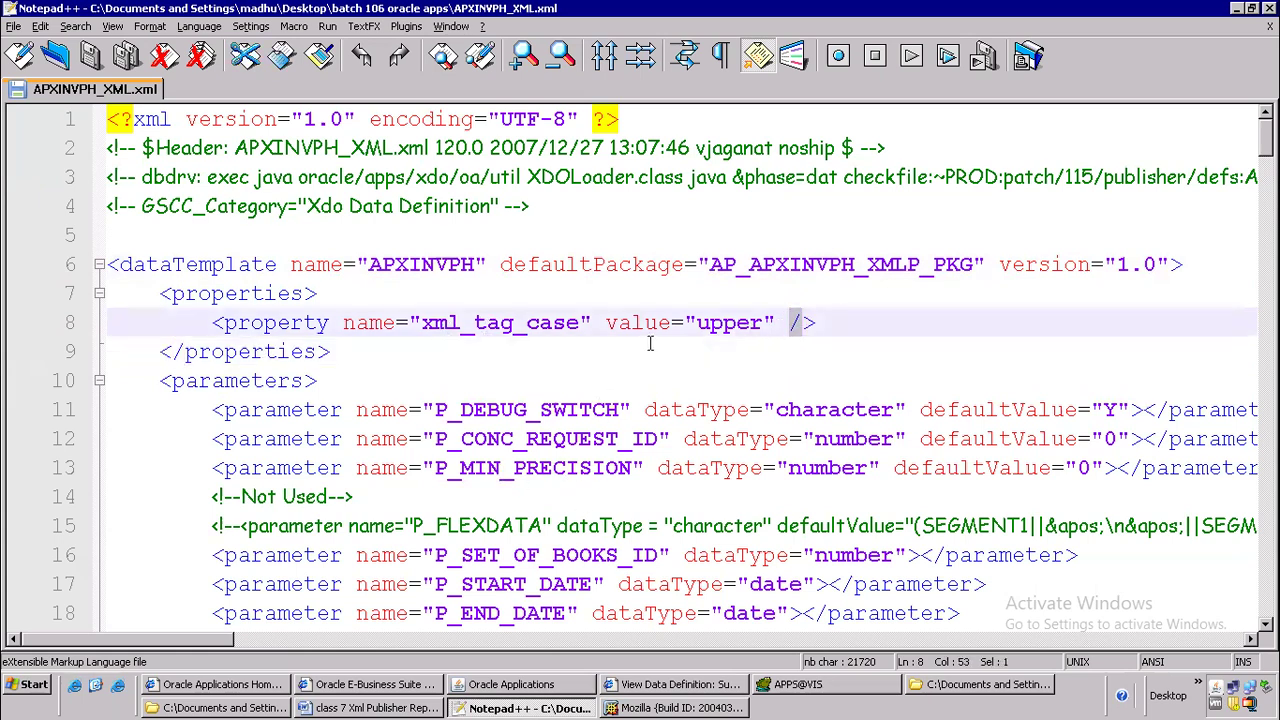
{"action": "left_click_drag", "start_coordinate": [697, 322], "coordinate": [776, 322]}
{"action": "left_click_drag", "start_coordinate": [360, 351], "coordinate": [93, 300]}
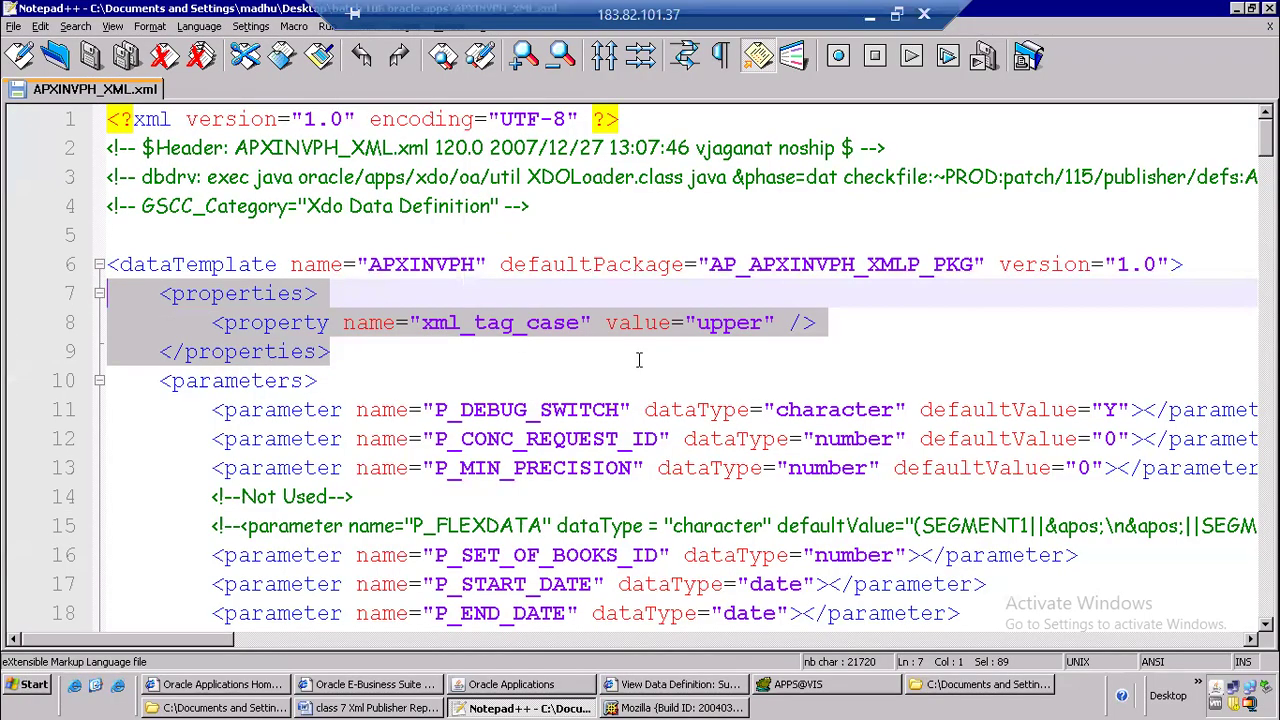
{"action": "left_click", "coordinate": [897, 14]}
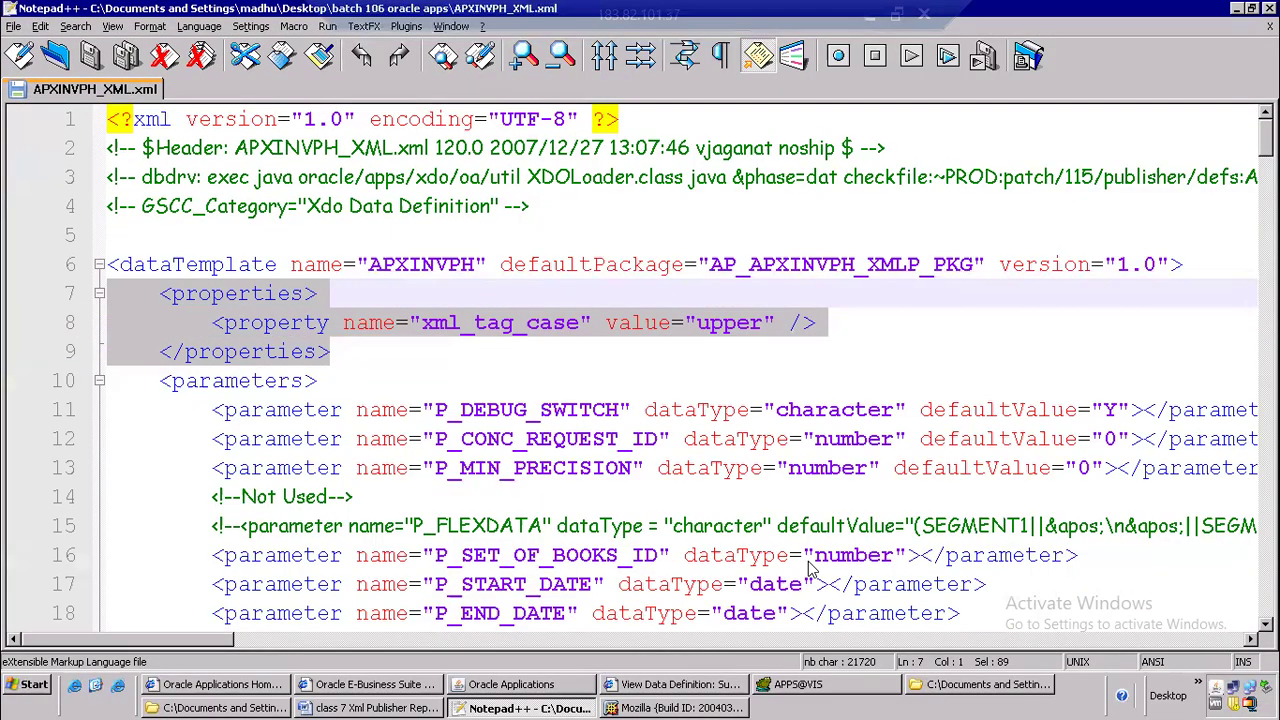
{"action": "left_click", "coordinate": [897, 14]}
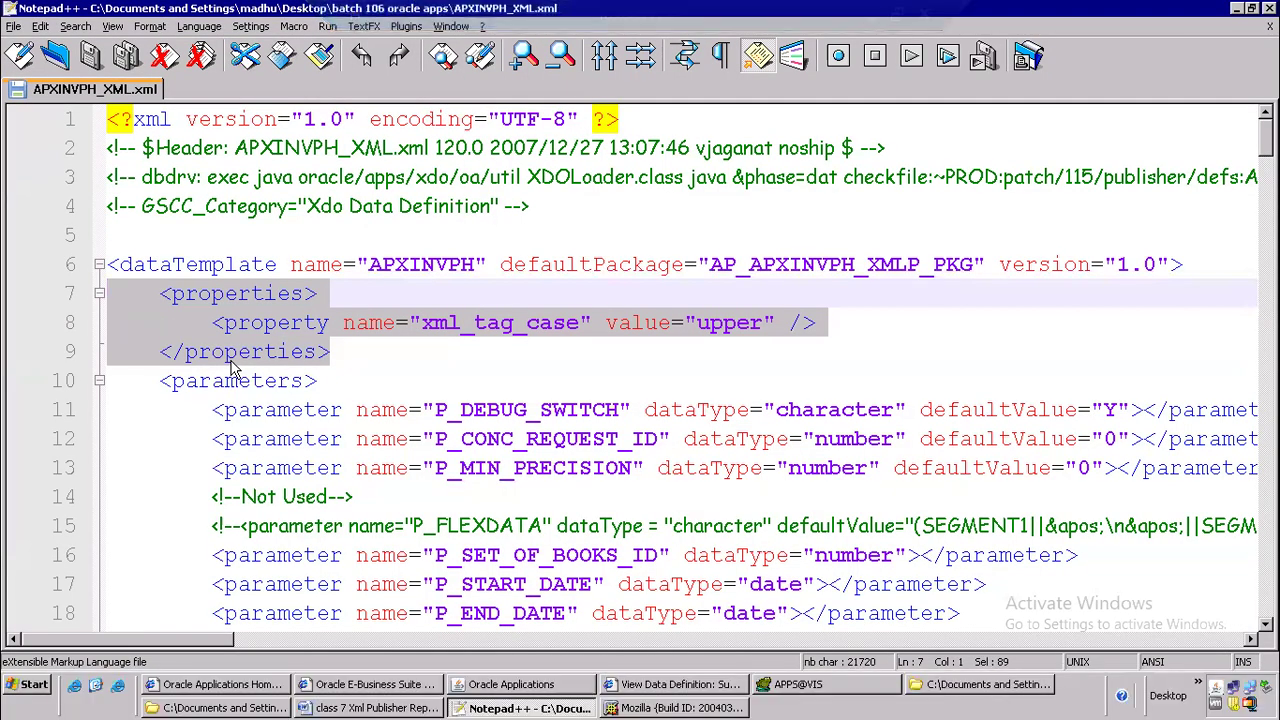
Collapse and re-expand the parameters element on line 10, and examine the parameter definitions inside it
{"action": "left_click", "coordinate": [405, 381]}
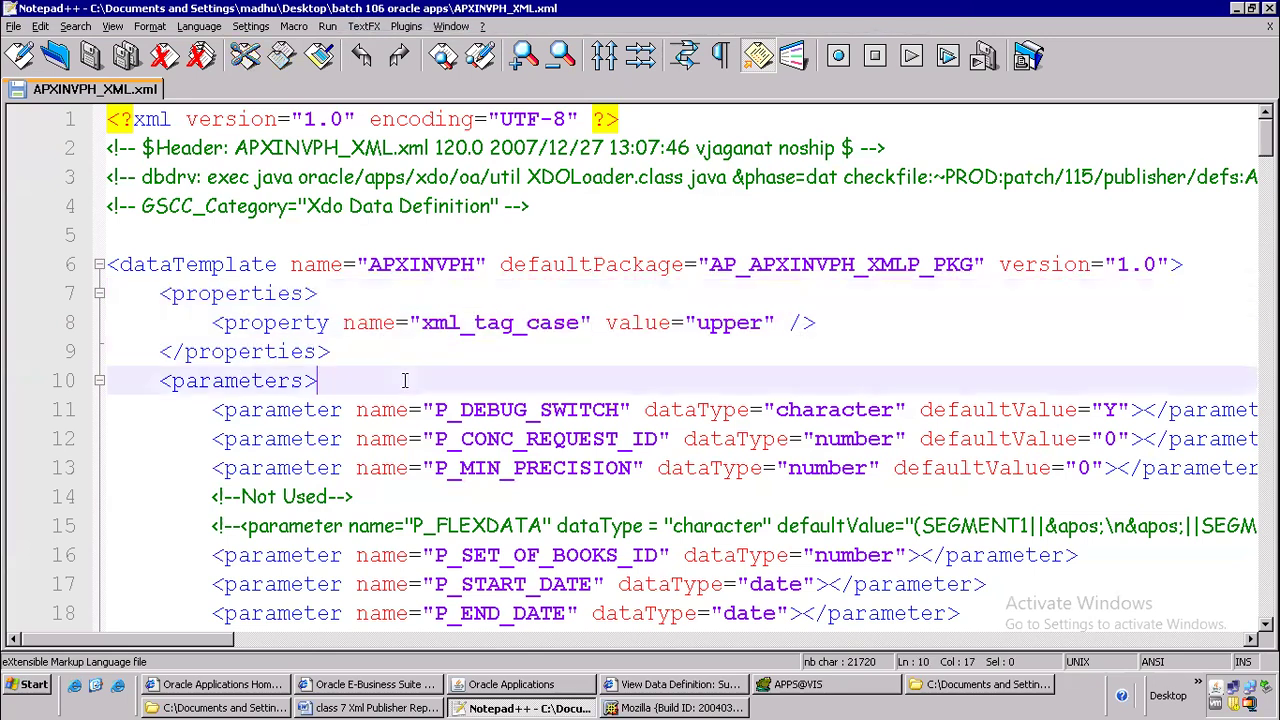
{"action": "scroll", "coordinate": [434, 350], "scroll_direction": "down", "scroll_amount": 1}
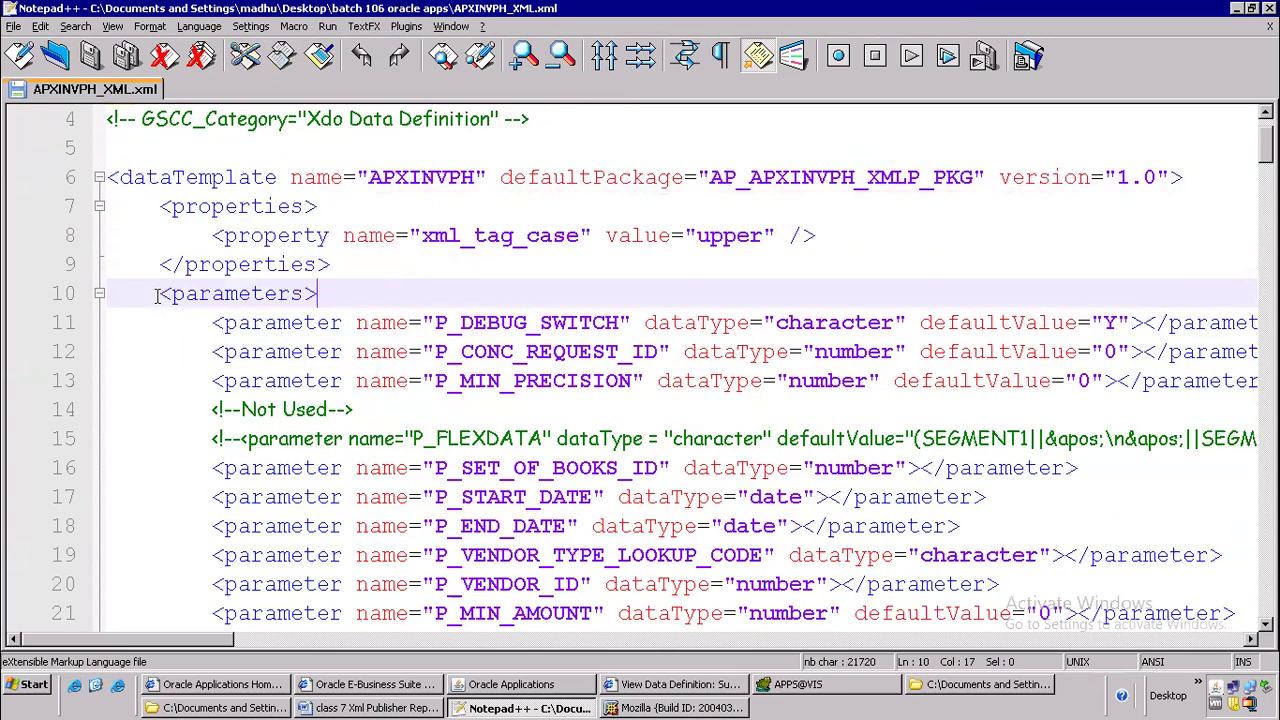
{"action": "left_click", "coordinate": [94, 296]}
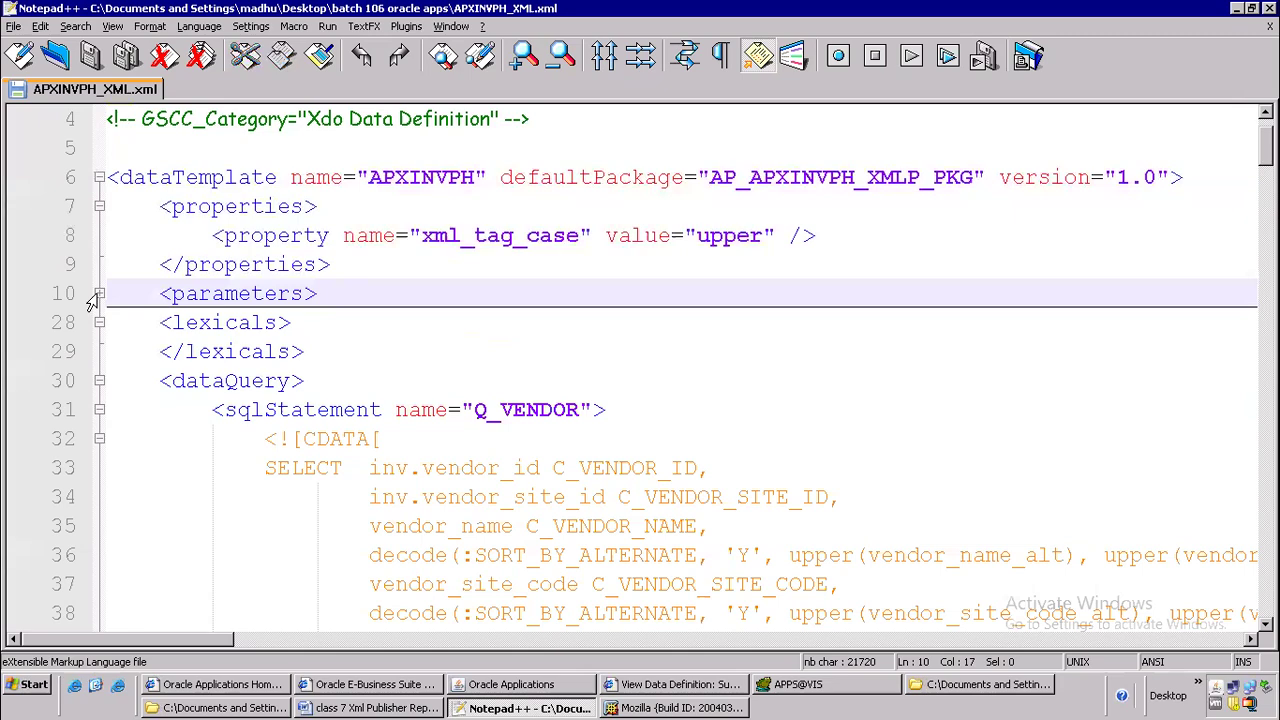
{"action": "left_click", "coordinate": [99, 294]}
{"action": "left_click", "coordinate": [97, 295]}
{"action": "left_click", "coordinate": [97, 295]}
{"action": "left_click", "coordinate": [97, 295]}
{"action": "left_click", "coordinate": [97, 295]}
{"action": "left_click", "coordinate": [97, 295]}
{"action": "left_click", "coordinate": [97, 295]}
{"action": "scroll", "coordinate": [571, 332], "scroll_direction": "down", "scroll_amount": 4}
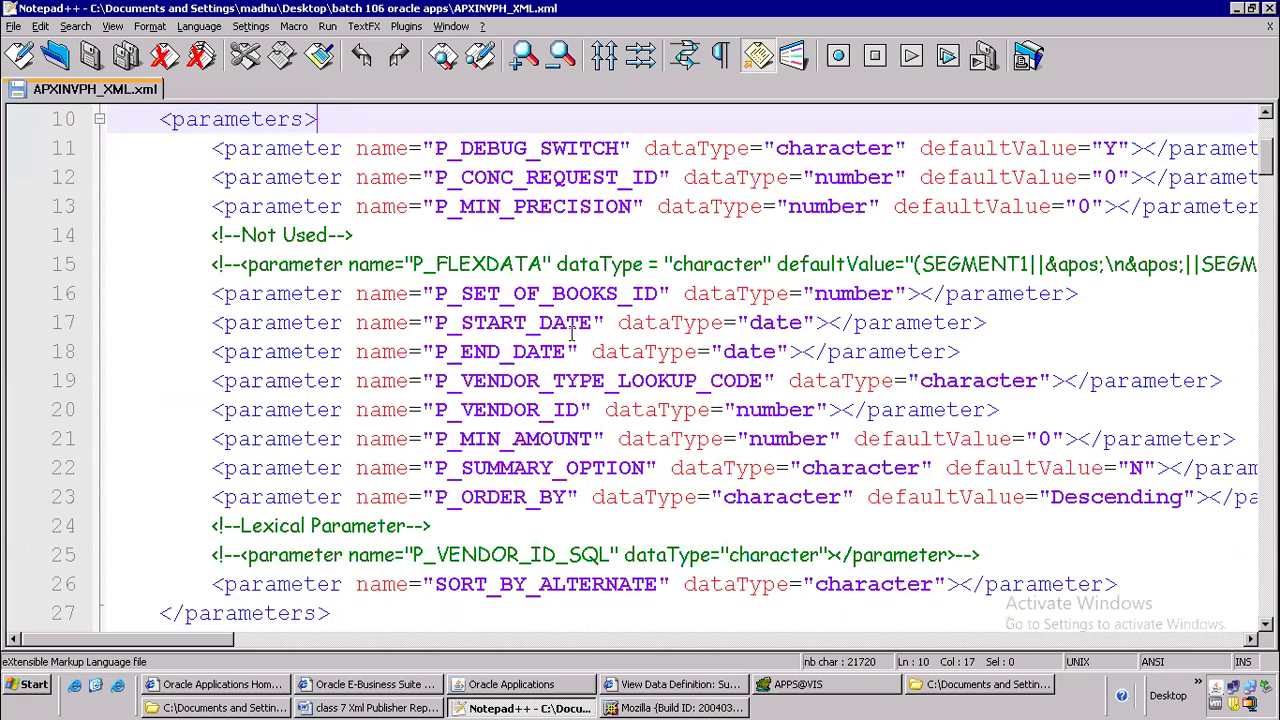
{"action": "scroll", "coordinate": [441, 260], "scroll_direction": "up", "scroll_amount": 2}
Switch to Toad, dismiss the record count message and uncomment the vendor name condition on line 19
{"action": "left_click", "coordinate": [826, 684]}
{"action": "left_click", "coordinate": [643, 183]}
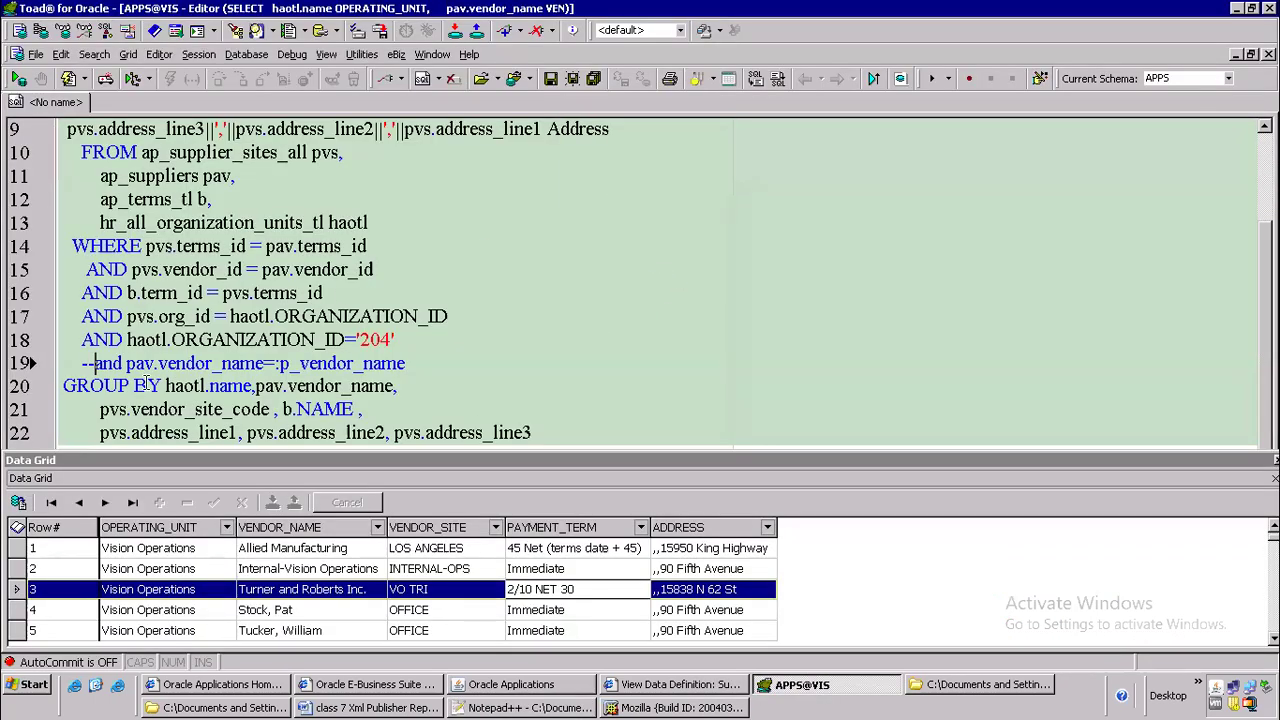
{"action": "left_click", "coordinate": [93, 363]}
{"action": "key", "text": "BackSpace"}
{"action": "key", "text": "BackSpace"}
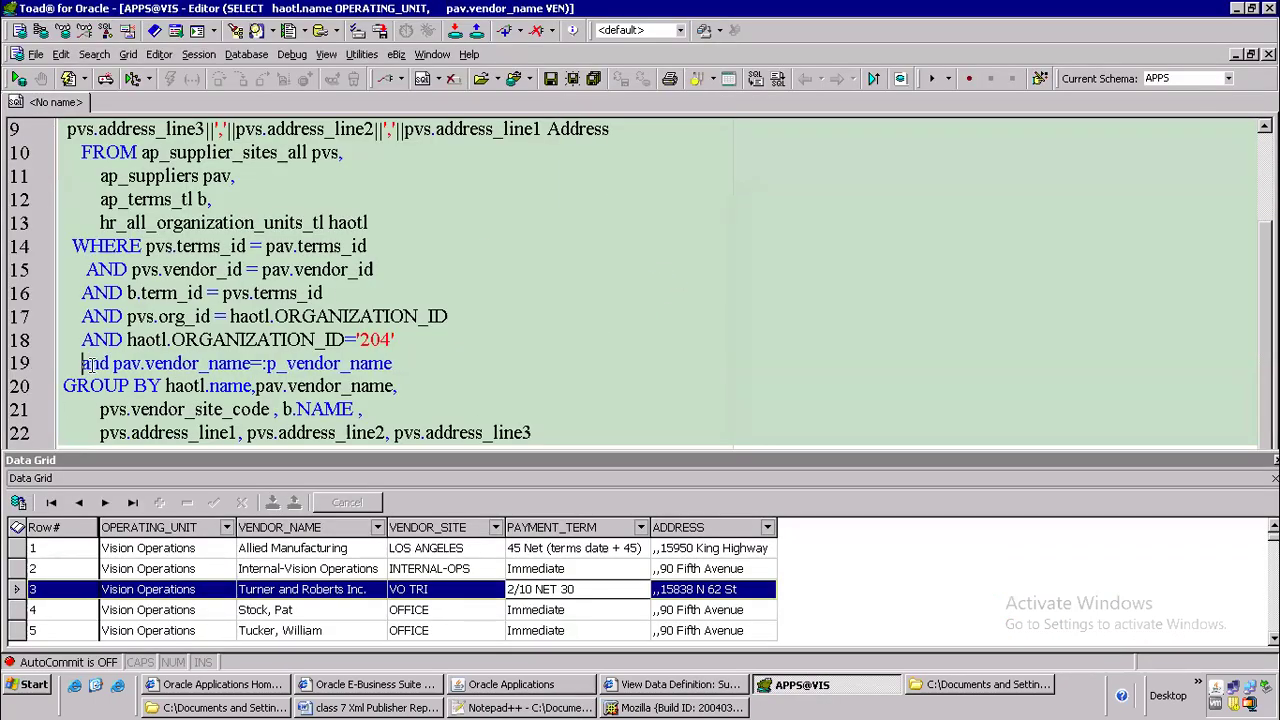
Copy p_vendor_name from the supplier query and replace the P_DEBUG_SWITCH parameter name with it on line 11 of APXINVPH_XML.xml
{"action": "left_click_drag", "start_coordinate": [267, 363], "coordinate": [403, 364]}
{"action": "key", "text": "ctrl+c"}
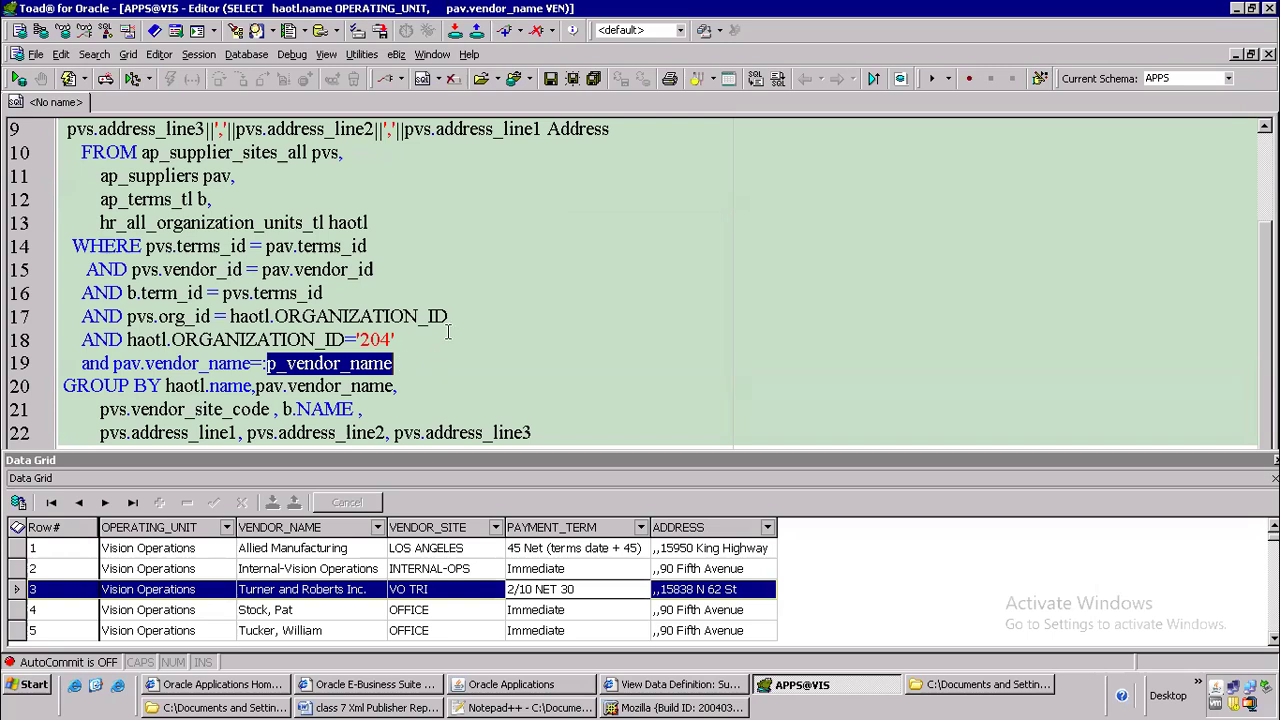
{"action": "key", "text": "alt+Tab"}
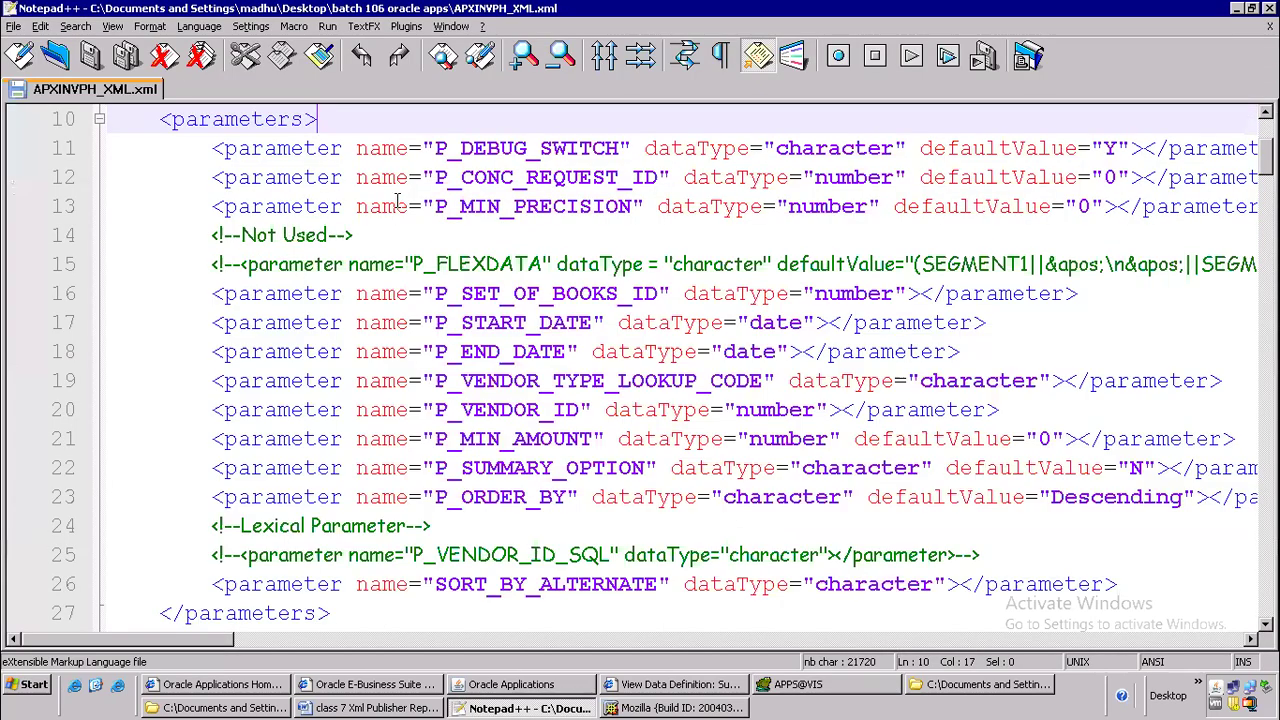
{"action": "left_click", "coordinate": [620, 148]}
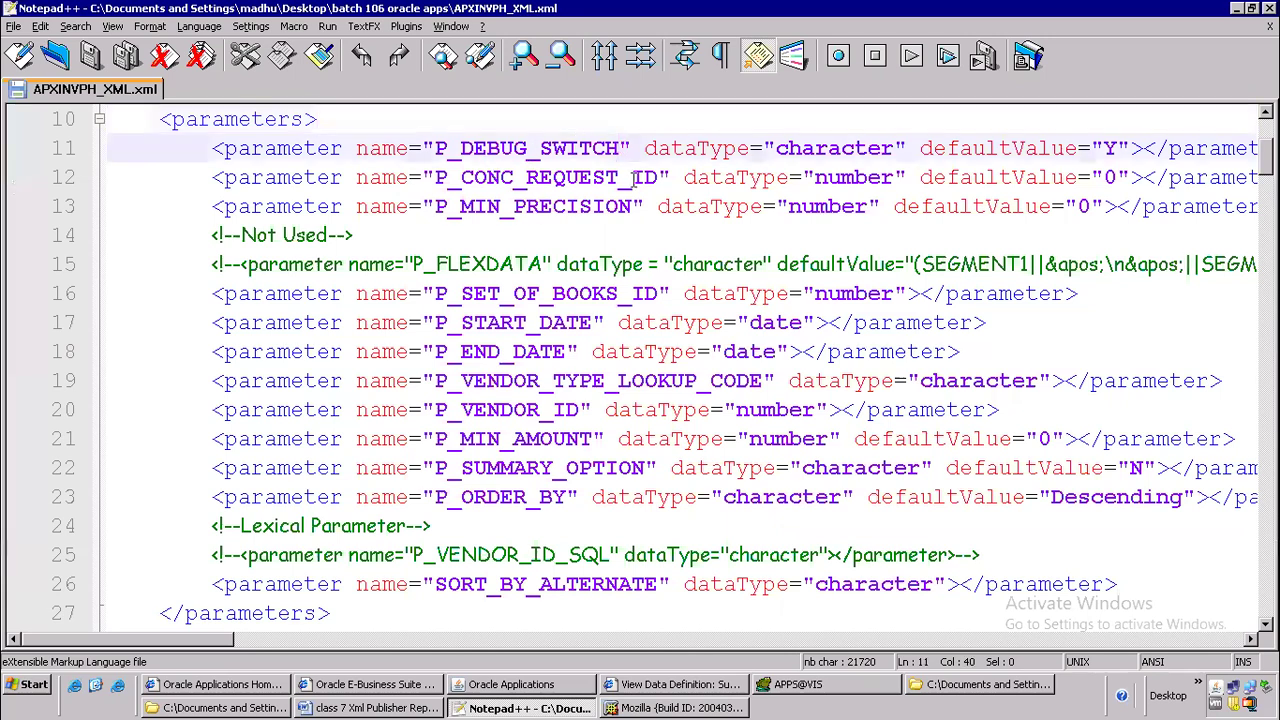
{"action": "key", "text": "BackSpace"}
{"action": "key", "text": "BackSpace"}
{"action": "key", "text": "BackSpace"}
{"action": "key", "text": "BackSpace"}
{"action": "key", "text": "BackSpace"}
{"action": "key", "text": "BackSpace"}
{"action": "key", "text": "BackSpace"}
{"action": "key", "text": "BackSpace"}
{"action": "key", "text": "BackSpace"}
{"action": "key", "text": "BackSpace"}
{"action": "key", "text": "BackSpace"}
{"action": "key", "text": "BackSpace"}
{"action": "key", "text": "BackSpace"}
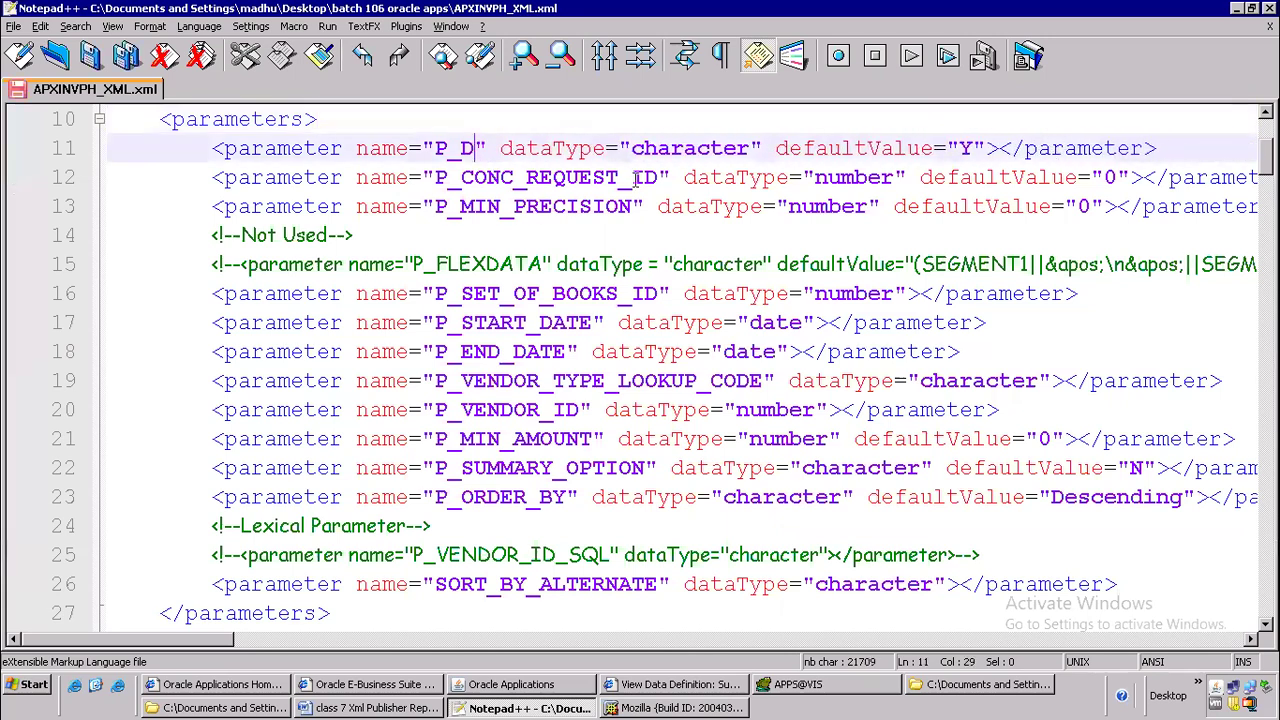
{"action": "key", "text": "BackSpace"}
{"action": "key", "text": "ctrl+v"}
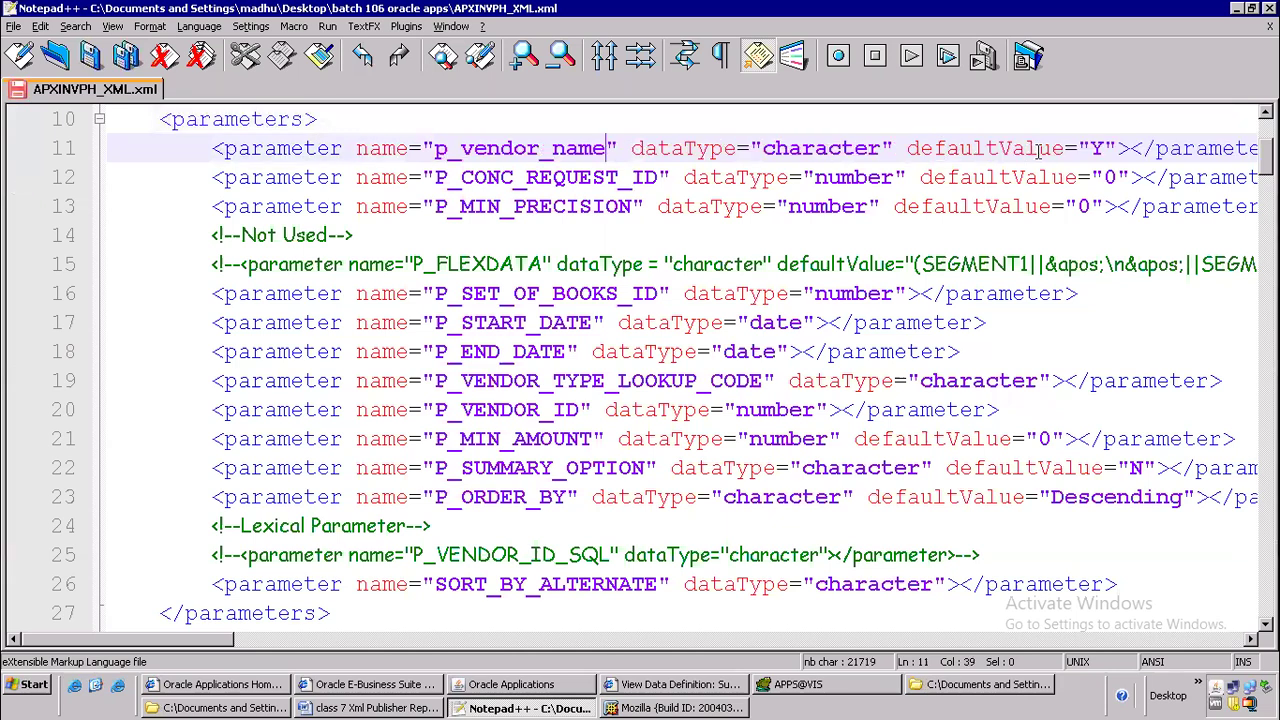
{"action": "left_click_drag", "start_coordinate": [209, 640], "coordinate": [310, 640]}
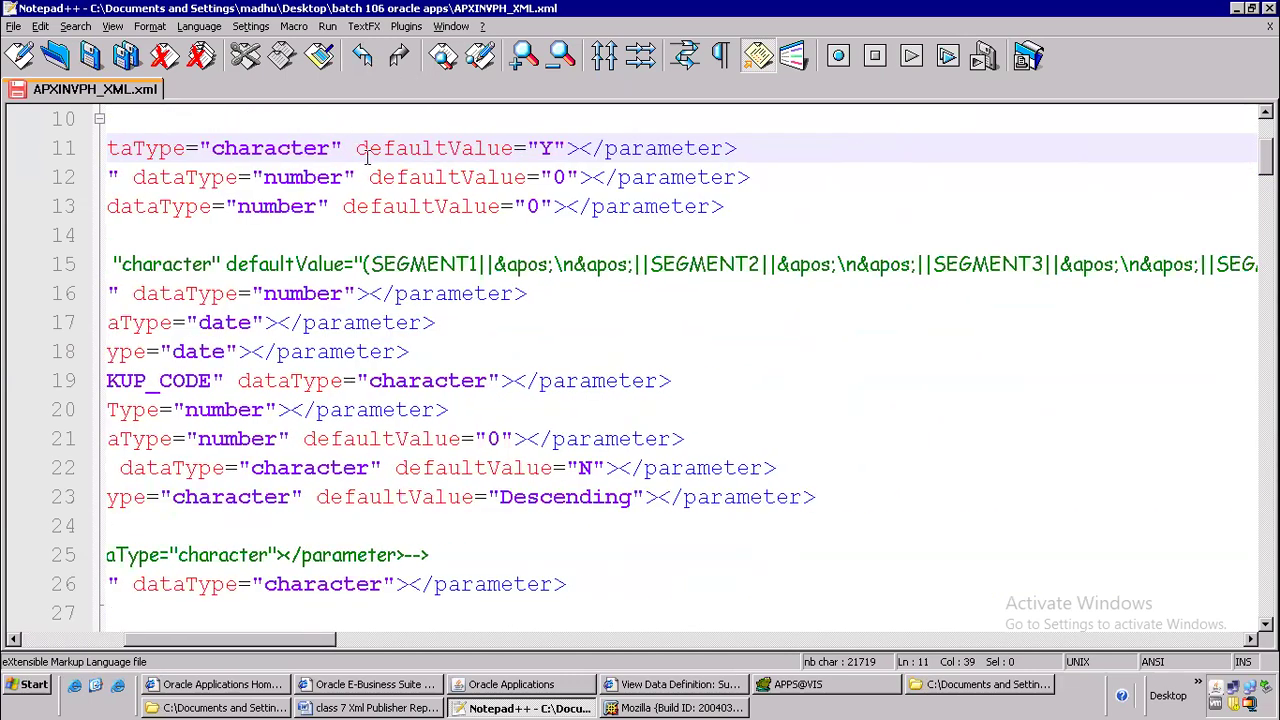
Remove the defaultValue attribute and its extra space from the p_vendor_name parameter on line 11
{"action": "left_click", "coordinate": [556, 146]}
{"action": "key", "text": "BackSpace"}
{"action": "key", "text": "BackSpace"}
{"action": "key", "text": "BackSpace"}
{"action": "key", "text": "BackSpace"}
{"action": "key", "text": "BackSpace"}
{"action": "key", "text": "BackSpace"}
{"action": "key", "text": "BackSpace"}
{"action": "key", "text": "BackSpace"}
{"action": "key", "text": "BackSpace"}
{"action": "key", "text": "BackSpace"}
{"action": "key", "text": "BackSpace"}
{"action": "key", "text": "BackSpace"}
{"action": "key", "text": "BackSpace"}
{"action": "key", "text": "BackSpace"}
{"action": "key", "text": "BackSpace"}
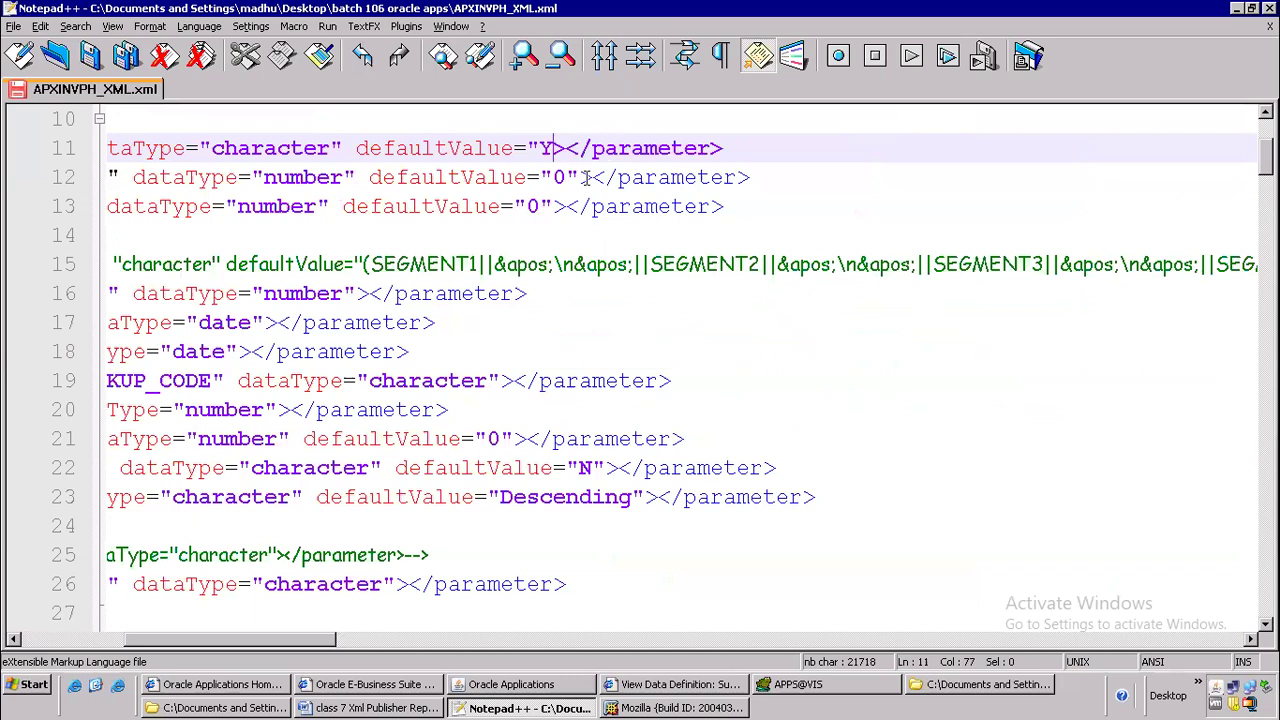
{"action": "key", "text": "BackSpace"}
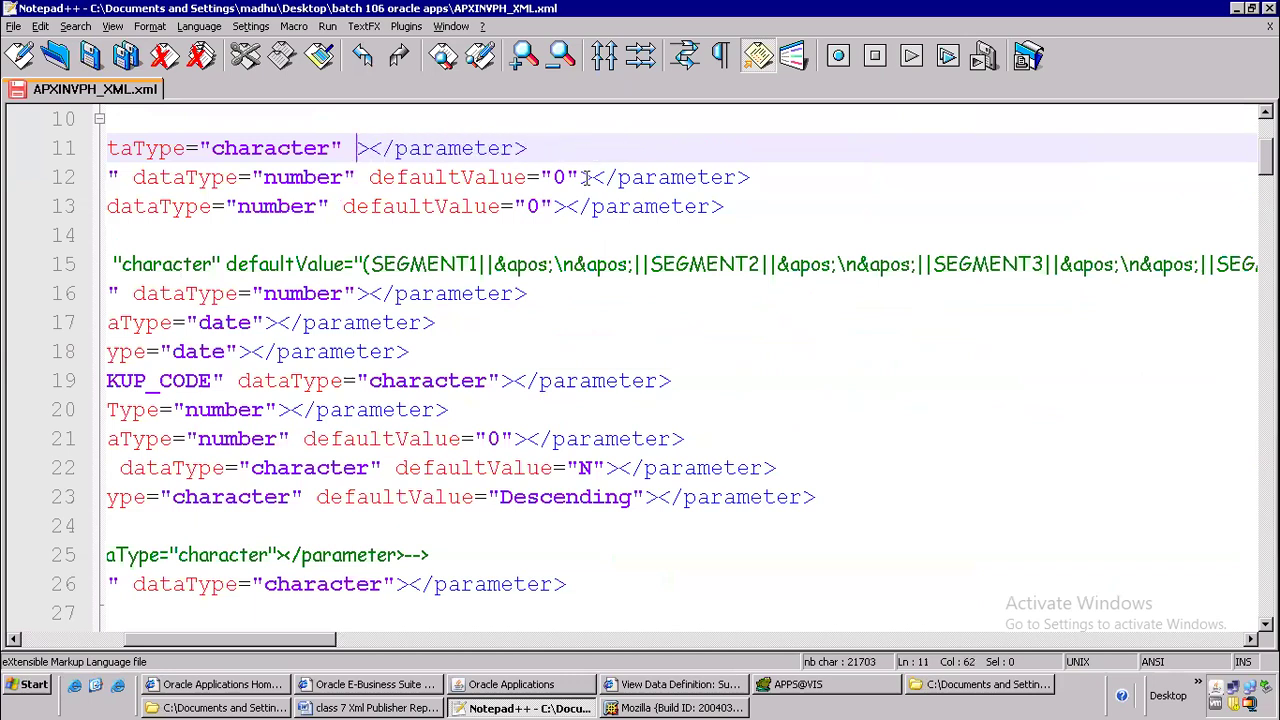
{"action": "key", "text": "BackSpace"}
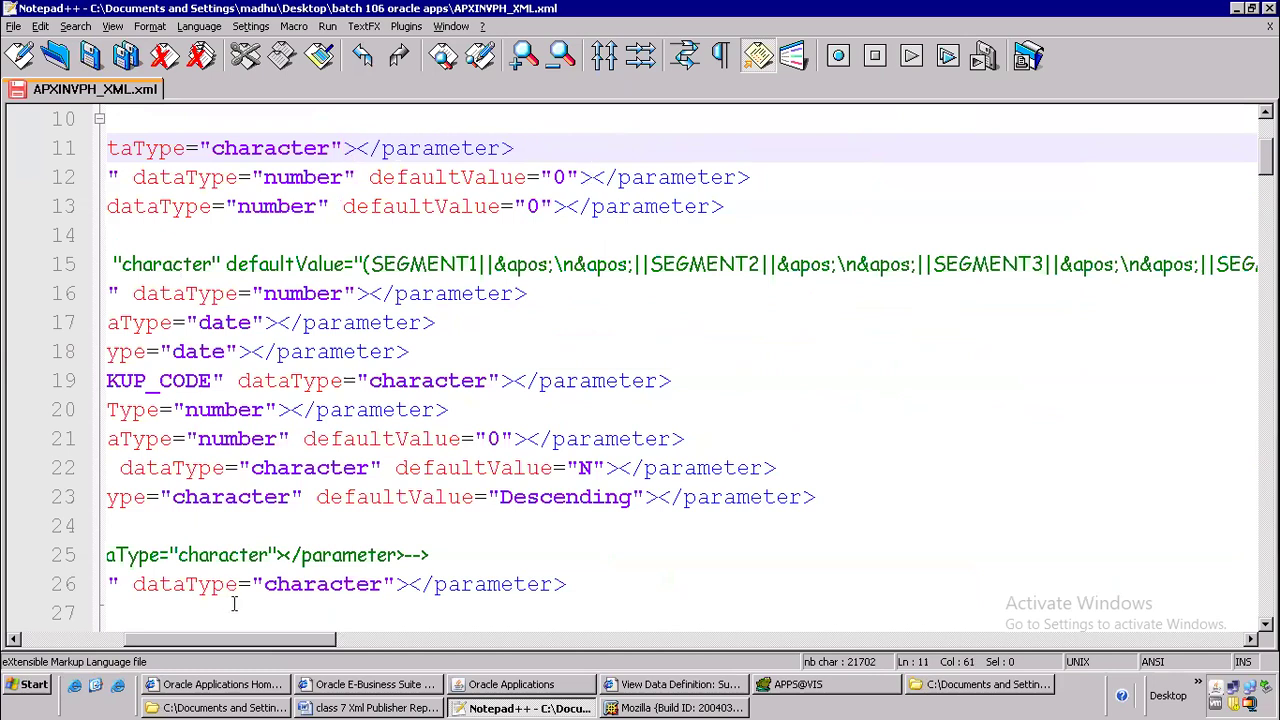
Delete every parameter and comment below p_vendor_name, from P_CONC_REQUEST_ID through SORT_BY_ALTERNATE, along with the emptied line's break
{"action": "left_click_drag", "start_coordinate": [281, 639], "coordinate": [176, 639]}
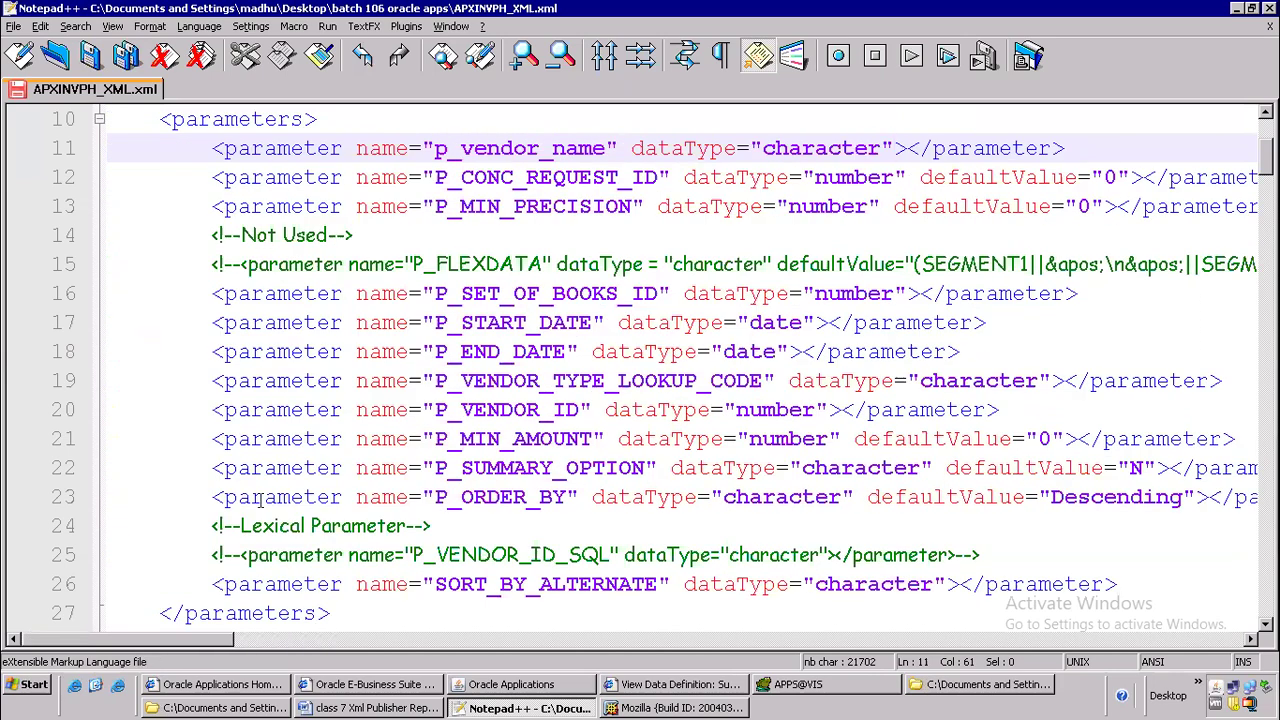
{"action": "left_click", "coordinate": [201, 175]}
{"action": "left_click_drag", "start_coordinate": [201, 175], "coordinate": [1137, 582]}
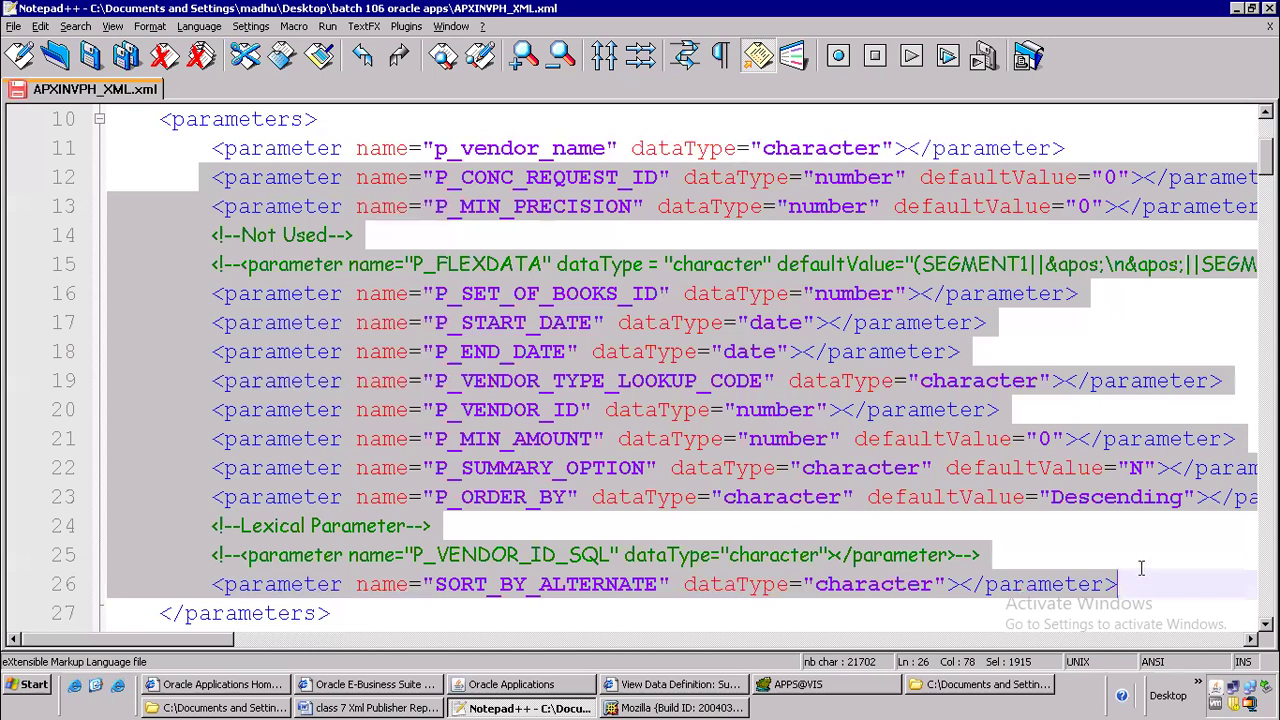
{"action": "key", "text": "Delete"}
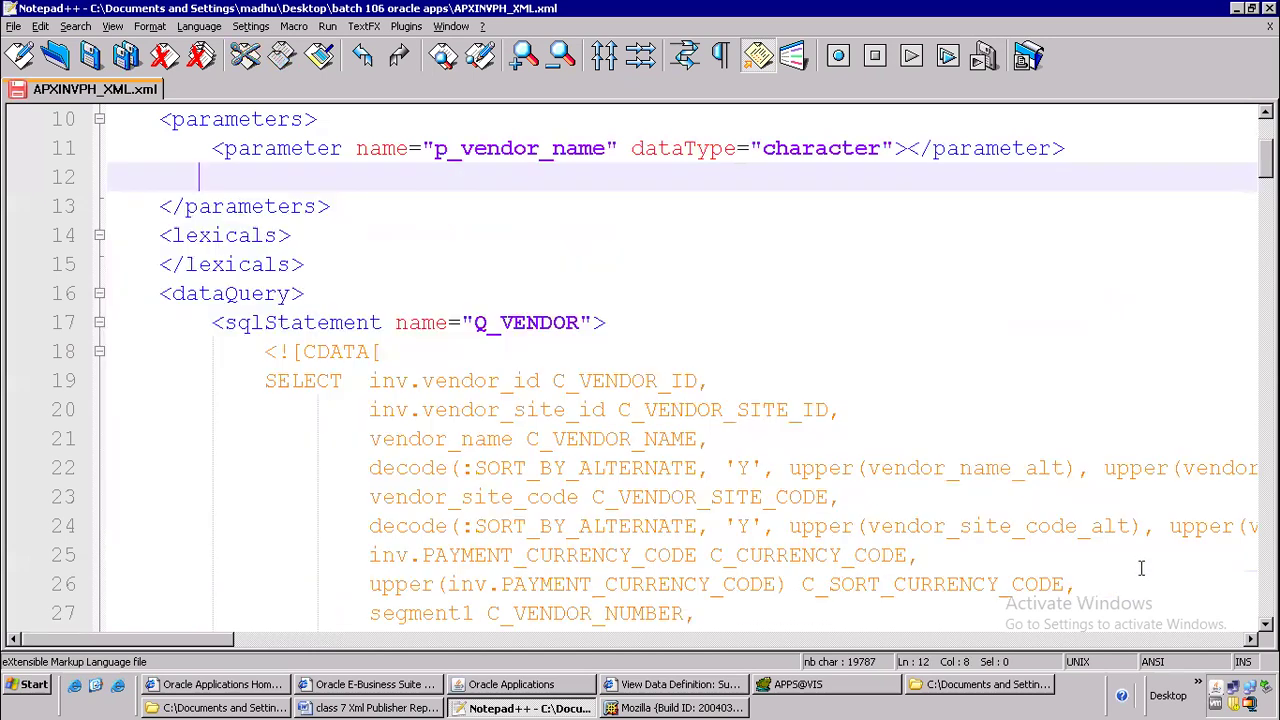
{"action": "key", "text": "Delete"}
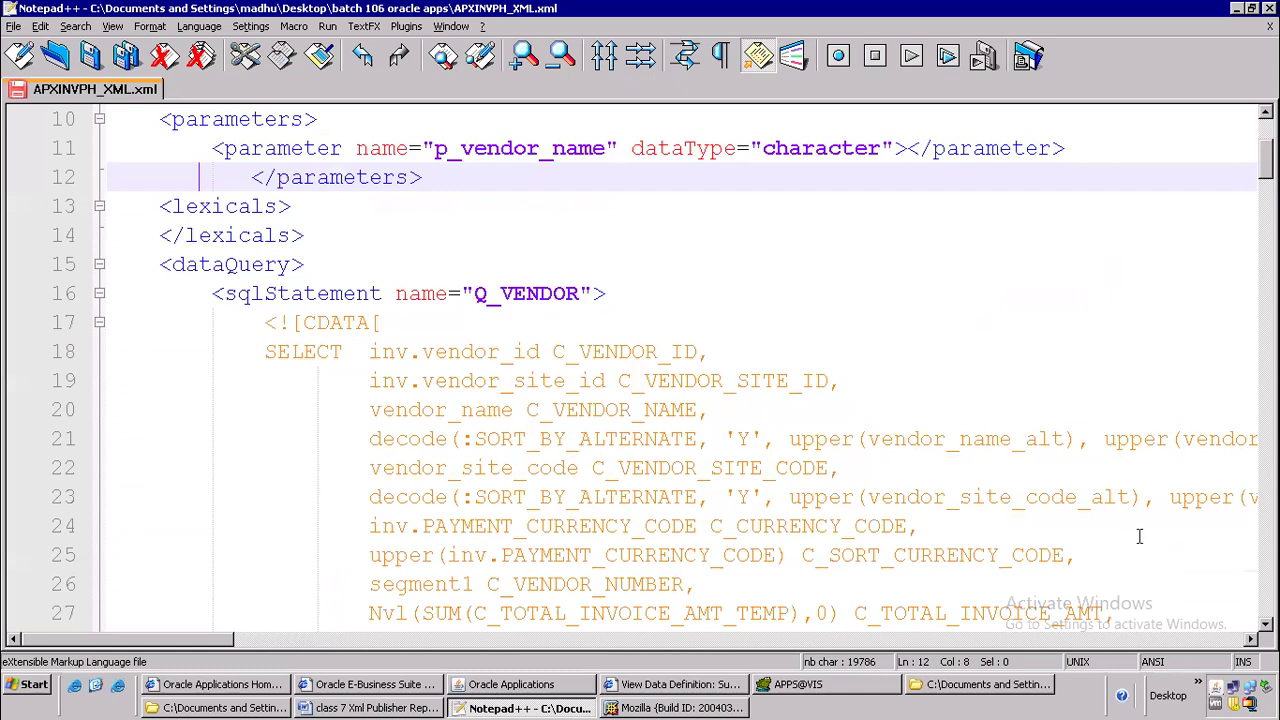
Remove the extra indentation before the closing parameters tag on line 12 so it aligns with its opening tag
{"action": "left_click", "coordinate": [250, 175]}
{"action": "left_click_drag", "start_coordinate": [182, 171], "coordinate": [185, 176]}
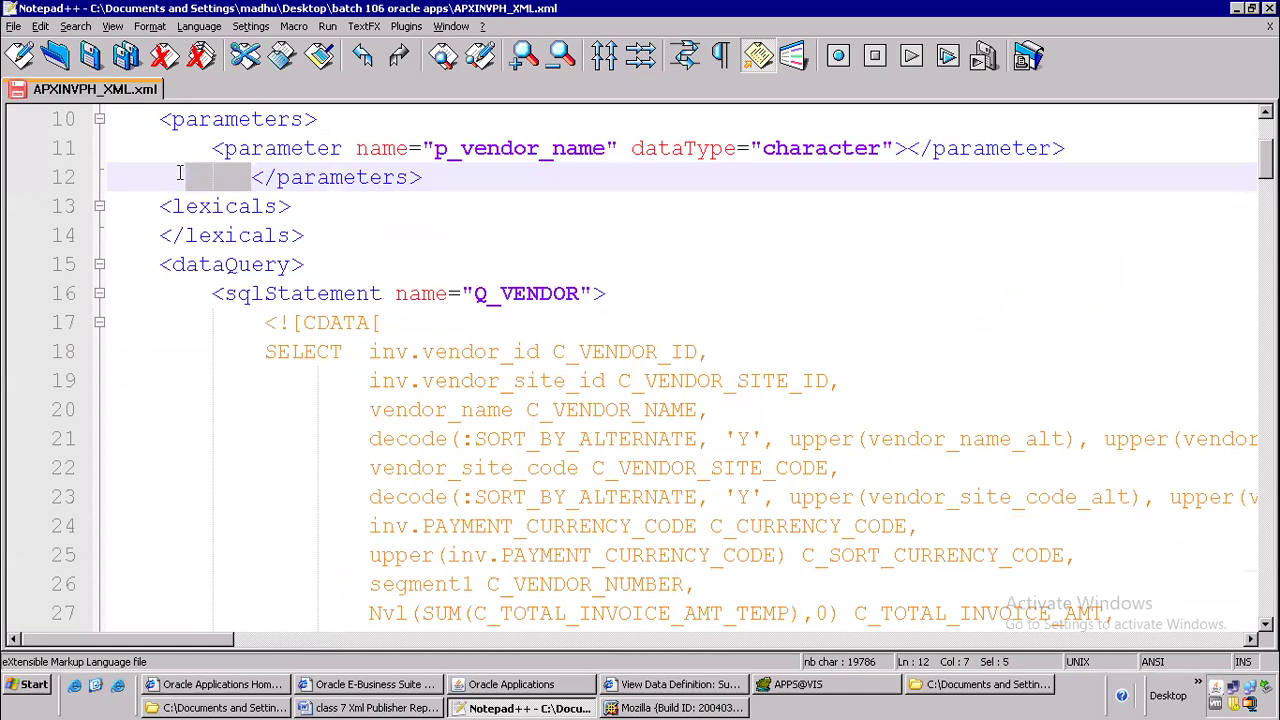
{"action": "key", "text": "Delete"}
{"action": "key", "text": "BackSpace"}
{"action": "key", "text": "BackSpace"}
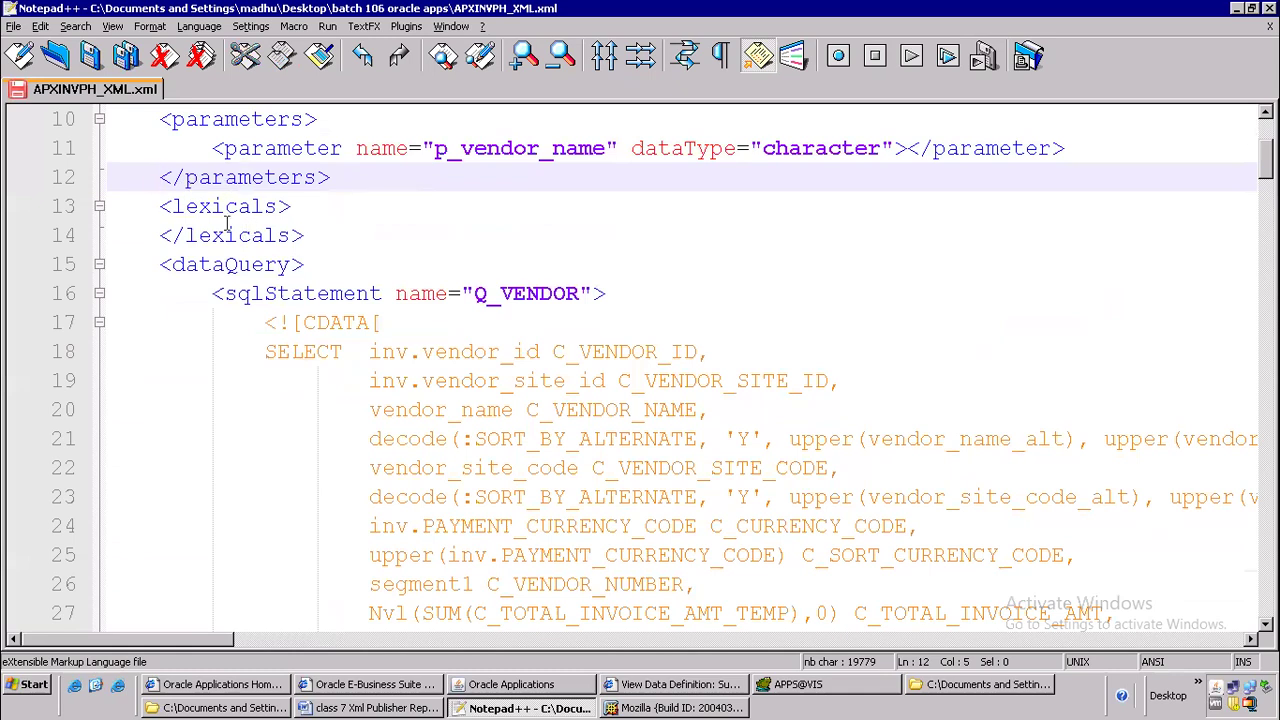
Examine the lexicals block on lines 13 and 14, and collapse and re-expand the dataQuery element on line 15
{"action": "left_click", "coordinate": [199, 208]}
{"action": "left_click_drag", "start_coordinate": [329, 237], "coordinate": [8, 203]}
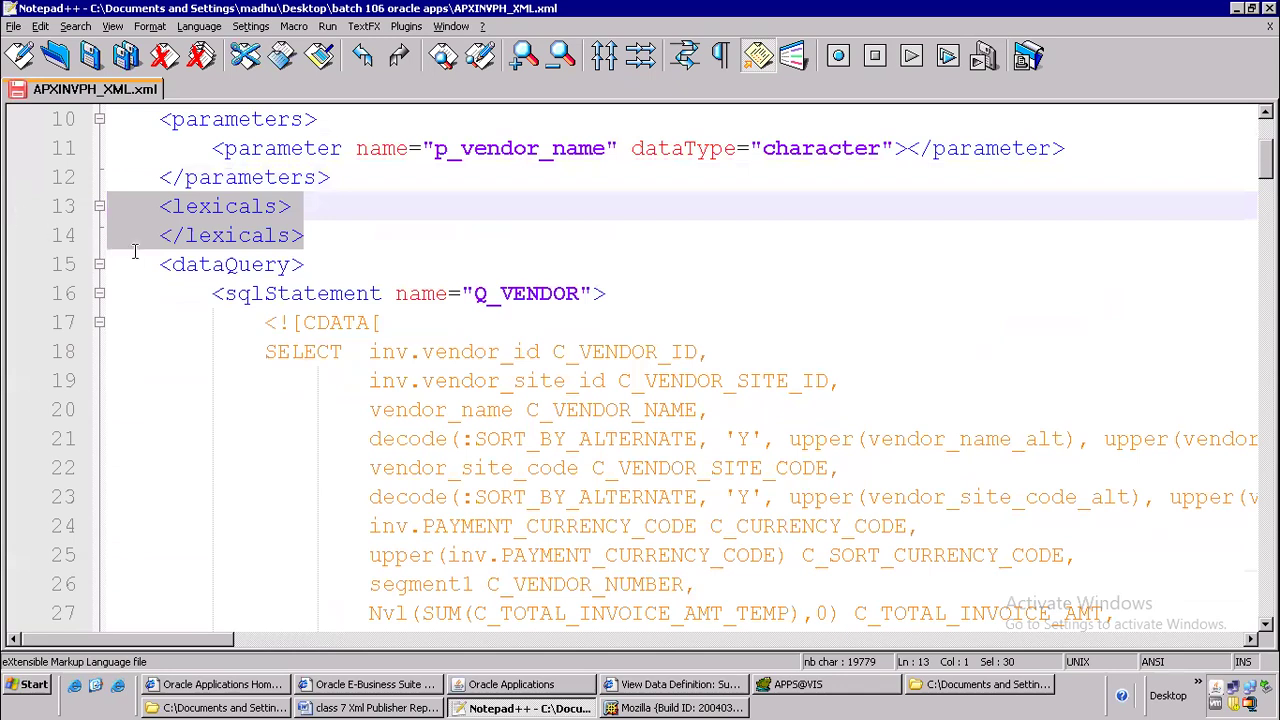
{"action": "left_click", "coordinate": [170, 265]}
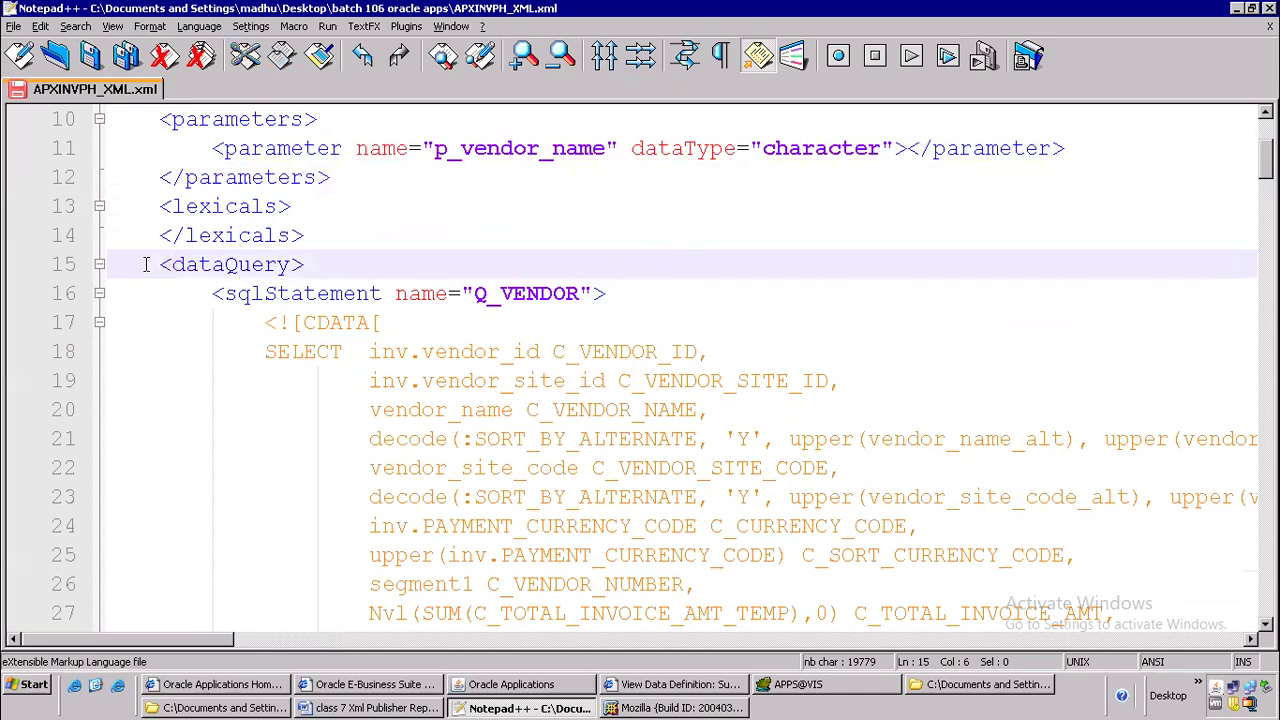
{"action": "left_click", "coordinate": [98, 266]}
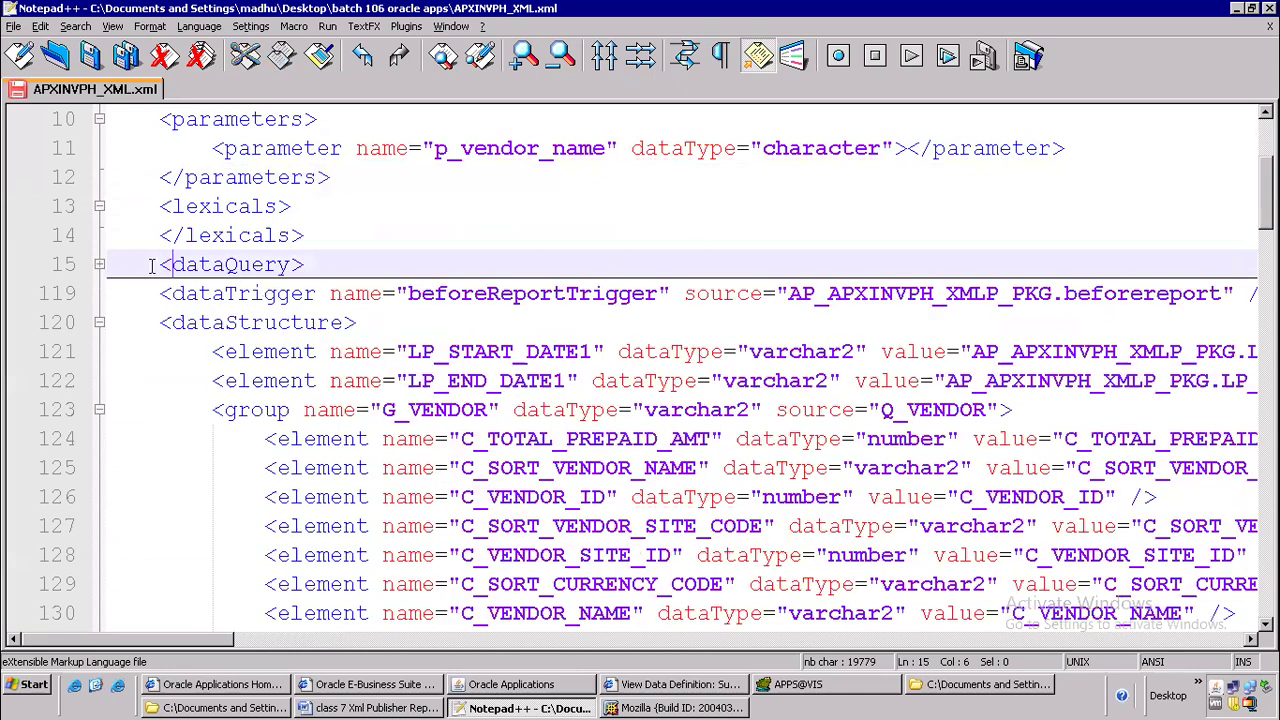
{"action": "left_click", "coordinate": [98, 266]}
Examine the sqlStatement element on line 16, its Q_VENDOR name and the CDATA opening below it
{"action": "left_click_drag", "start_coordinate": [226, 296], "coordinate": [382, 295]}
{"action": "left_click", "coordinate": [501, 293]}
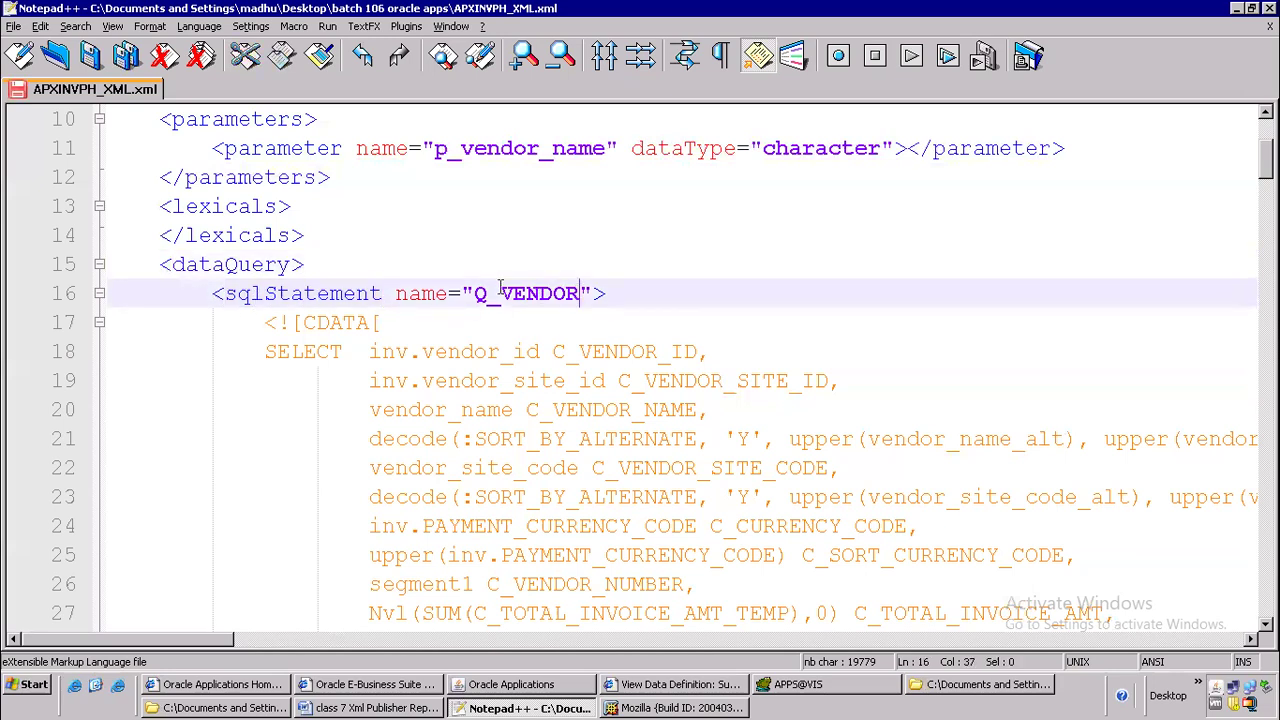
{"action": "double_click", "coordinate": [549, 293]}
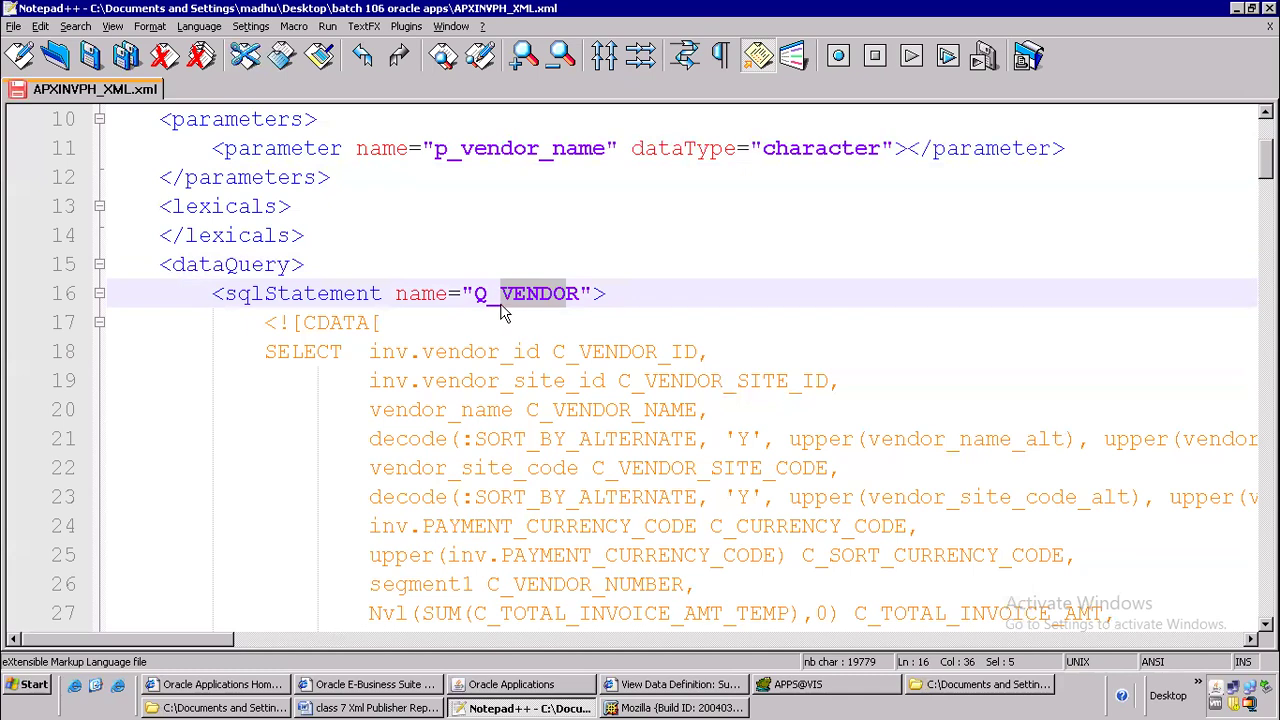
{"action": "left_click_drag", "start_coordinate": [489, 293], "coordinate": [463, 293]}
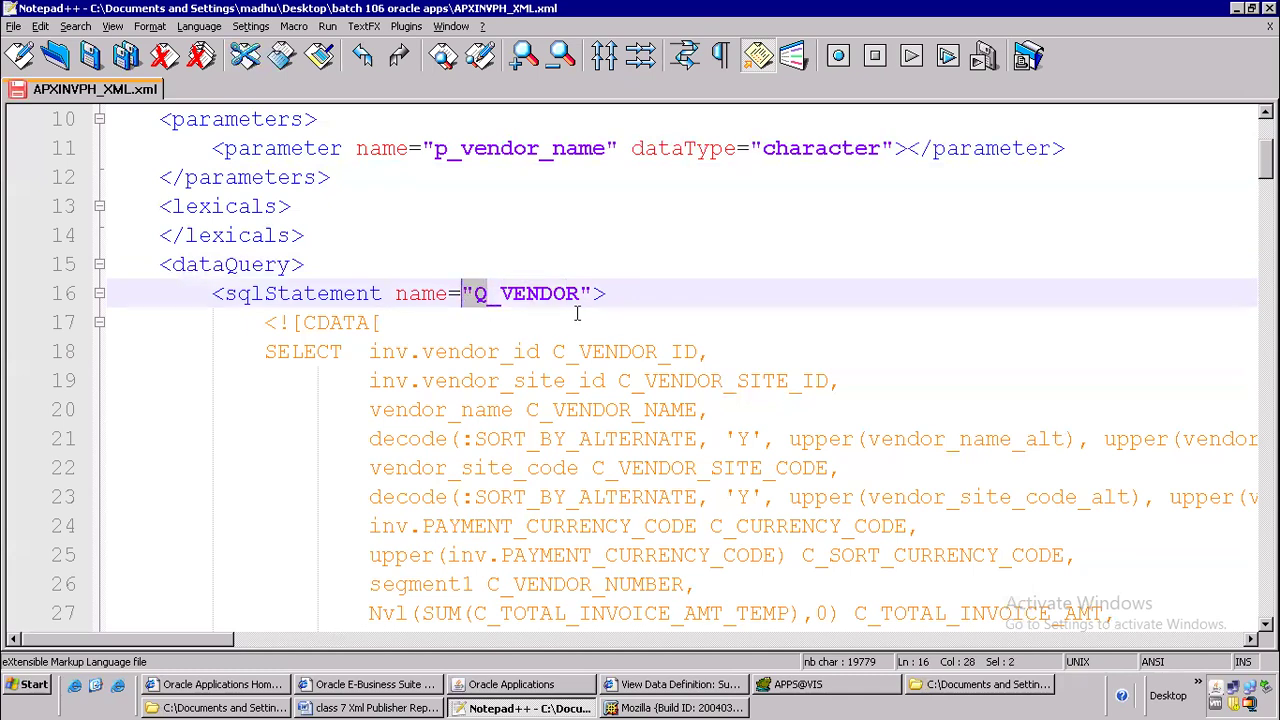
{"action": "left_click", "coordinate": [385, 322]}
{"action": "left_click_drag", "start_coordinate": [304, 322], "coordinate": [370, 322]}
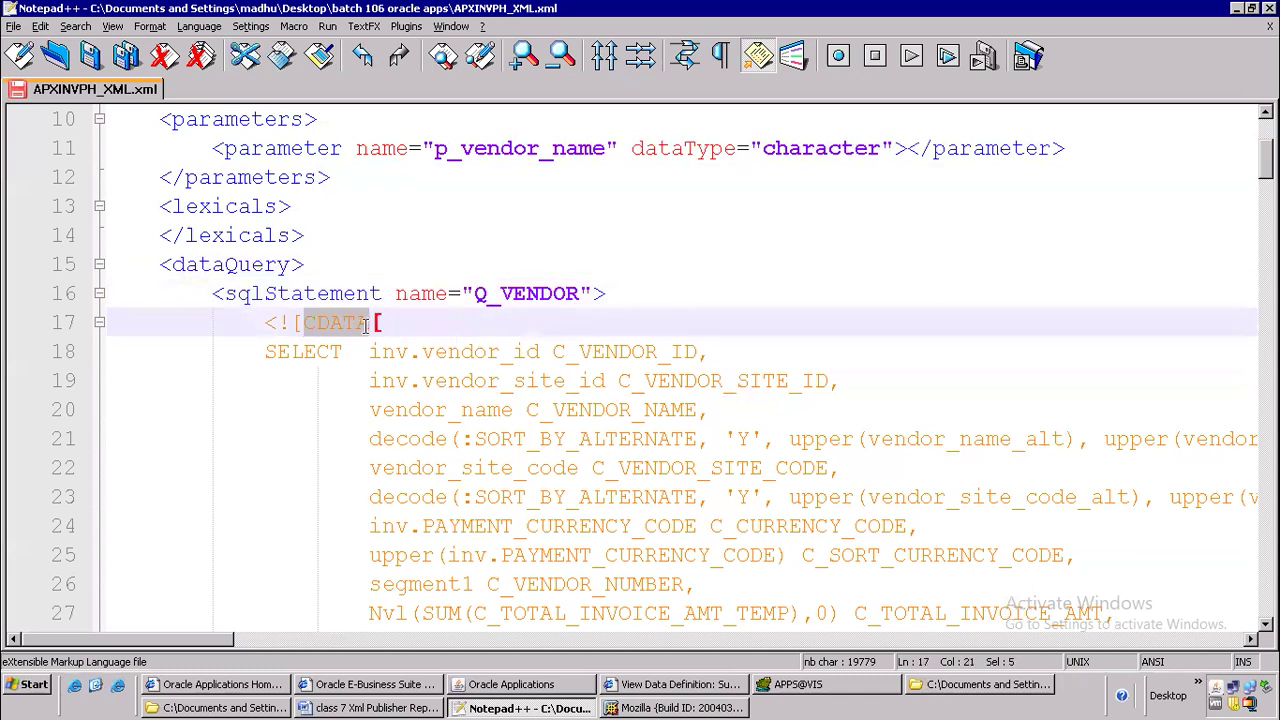
Delete the entire SELECT query inside the Q_VENDOR CDATA block, from line 18 through line 67, keeping the CDATA brackets
{"action": "left_click", "coordinate": [265, 352]}
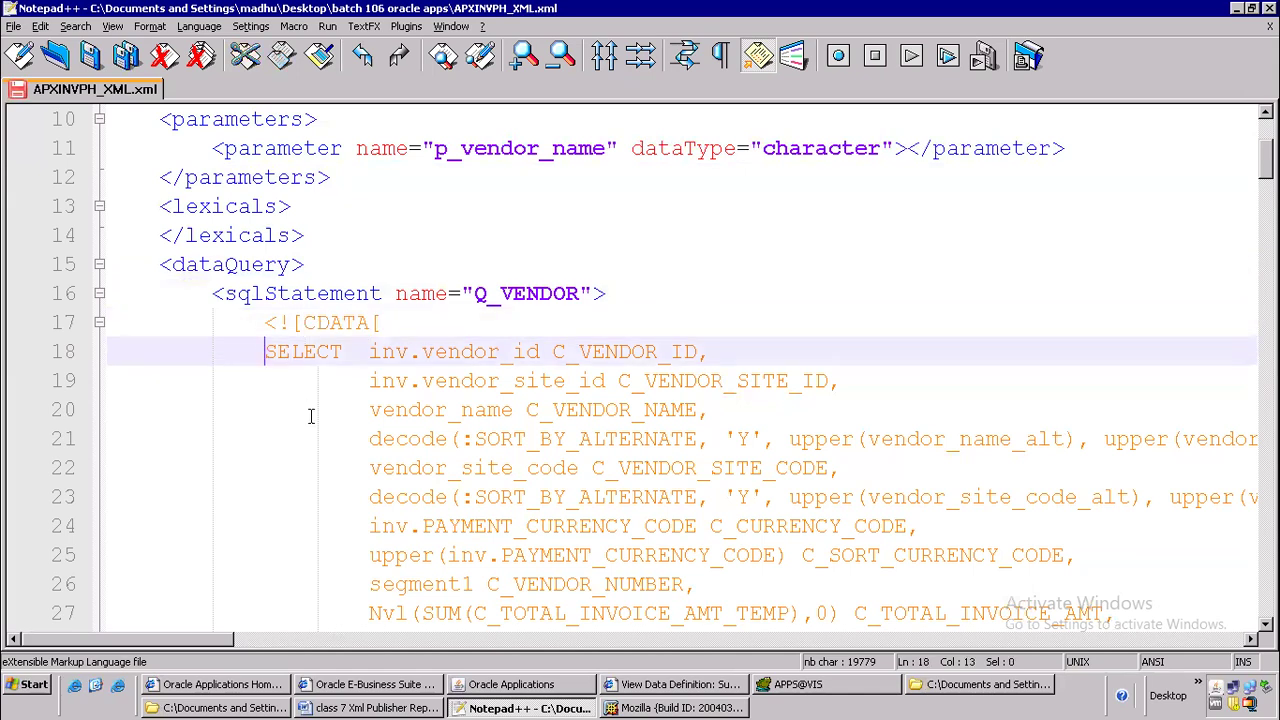
{"action": "key", "text": "shift+Down"}
{"action": "key", "text": "shift+Down"}
{"action": "key", "text": "shift+Down"}
{"action": "key", "text": "shift+Down"}
{"action": "key", "text": "shift+Down"}
{"action": "key", "text": "shift+Down"}
{"action": "key", "text": "shift+Down"}
{"action": "key", "text": "shift+Down"}
{"action": "key", "text": "shift+Down"}
{"action": "key", "text": "shift+Down"}
{"action": "key", "text": "shift+Down"}
{"action": "key", "text": "shift+Down"}
{"action": "key", "text": "shift+Down"}
{"action": "key", "text": "shift+Down"}
{"action": "key", "text": "shift+Down"}
{"action": "key", "text": "shift+Down"}
{"action": "key", "text": "shift+Down"}
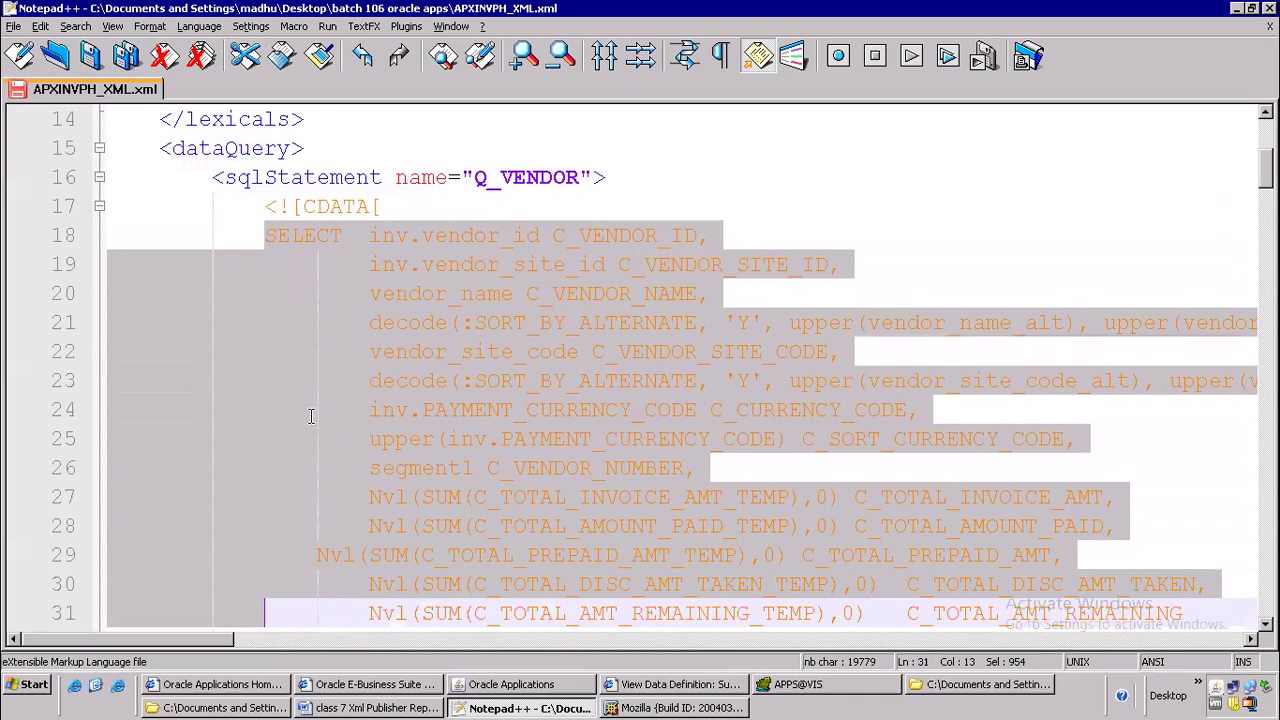
{"action": "key", "text": "shift+Down"}
{"action": "key", "text": "shift+Down"}
{"action": "key", "text": "shift+Down"}
{"action": "key", "text": "shift+Down"}
{"action": "key", "text": "shift+Down"}
{"action": "key", "text": "shift+Down"}
{"action": "key", "text": "shift+Down"}
{"action": "key", "text": "shift+Down"}
{"action": "key", "text": "shift+Down"}
{"action": "key", "text": "shift+Down"}
{"action": "key", "text": "shift+Down"}
{"action": "key", "text": "shift+Down"}
{"action": "key", "text": "shift+Down"}
{"action": "key", "text": "shift+Down"}
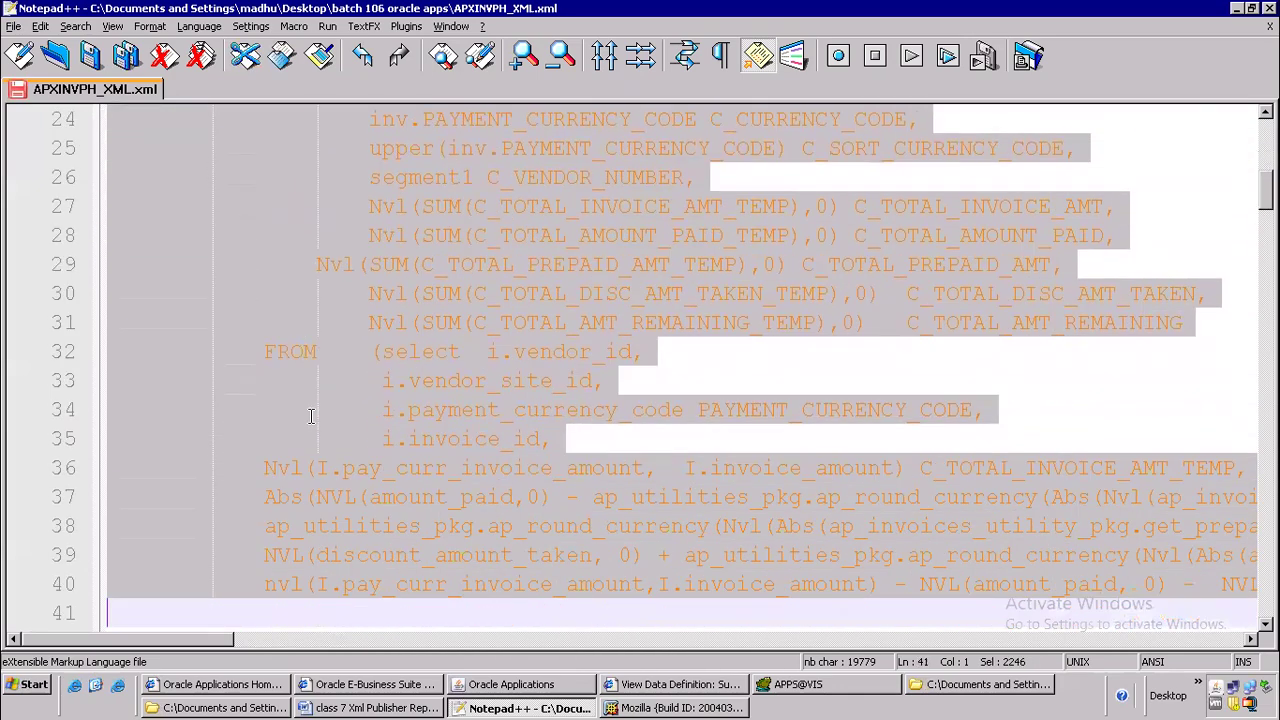
{"action": "key", "text": "shift+Down"}
{"action": "key", "text": "shift+Down"}
{"action": "key", "text": "shift+Down"}
{"action": "key", "text": "shift+Down"}
{"action": "key", "text": "shift+Down"}
{"action": "key", "text": "shift+Down"}
{"action": "key", "text": "shift+Down"}
{"action": "key", "text": "shift+Down"}
{"action": "key", "text": "shift+Down"}
{"action": "key", "text": "shift+Down"}
{"action": "key", "text": "shift+Down"}
{"action": "key", "text": "shift+Down"}
{"action": "key", "text": "shift+Down"}
{"action": "key", "text": "shift+Down"}
{"action": "key", "text": "shift+Down"}
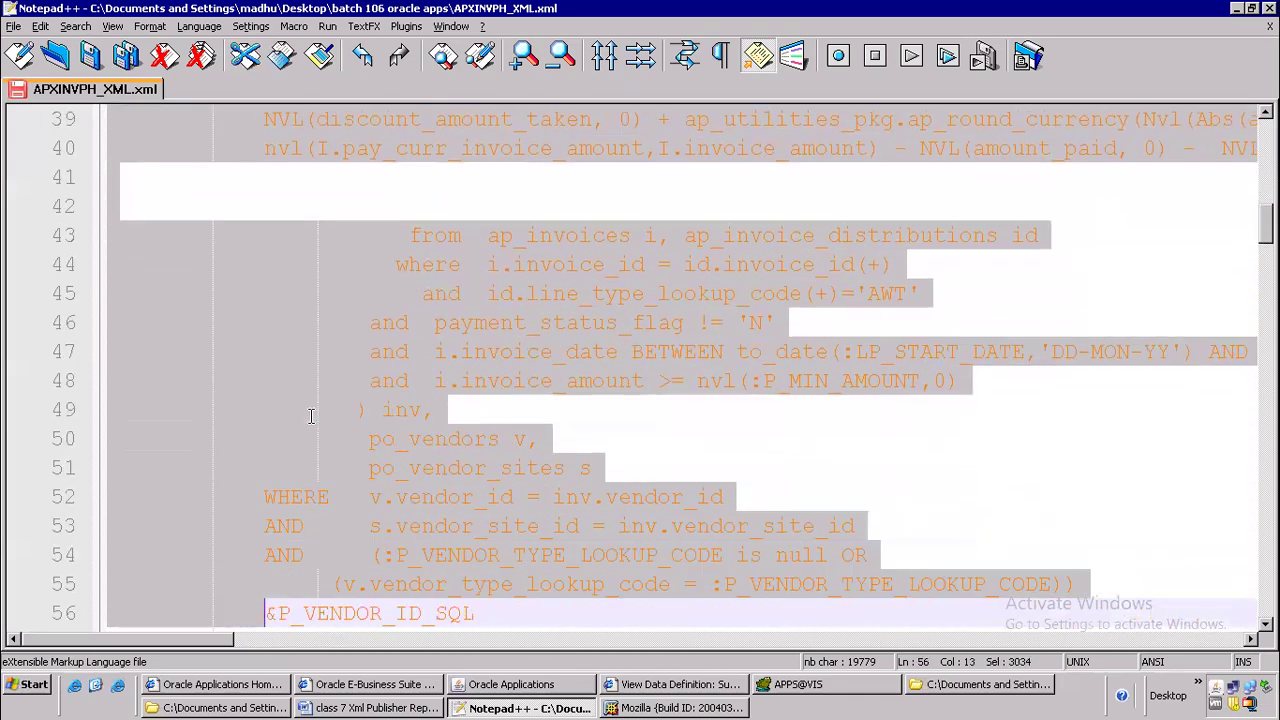
{"action": "key", "text": "shift+Down"}
{"action": "key", "text": "shift+Down"}
{"action": "key", "text": "shift+Down"}
{"action": "key", "text": "shift+Down"}
{"action": "key", "text": "shift+Down"}
{"action": "key", "text": "shift+Down"}
{"action": "key", "text": "shift+Down"}
{"action": "key", "text": "shift+Down"}
{"action": "key", "text": "shift+Down"}
{"action": "key", "text": "shift+Down"}
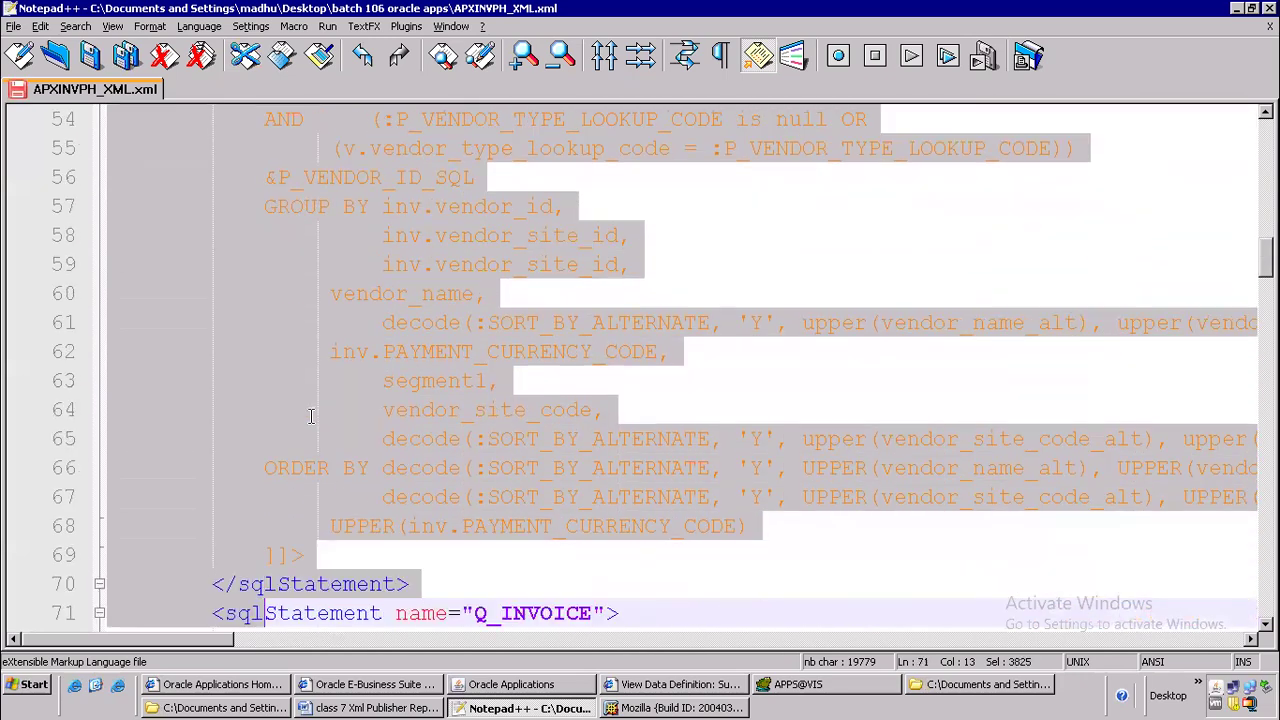
{"action": "key", "text": "shift+Up"}
{"action": "key", "text": "shift+Up"}
{"action": "key", "text": "shift+Up"}
{"action": "key", "text": "shift+Up"}
{"action": "key", "text": "shift+Up"}
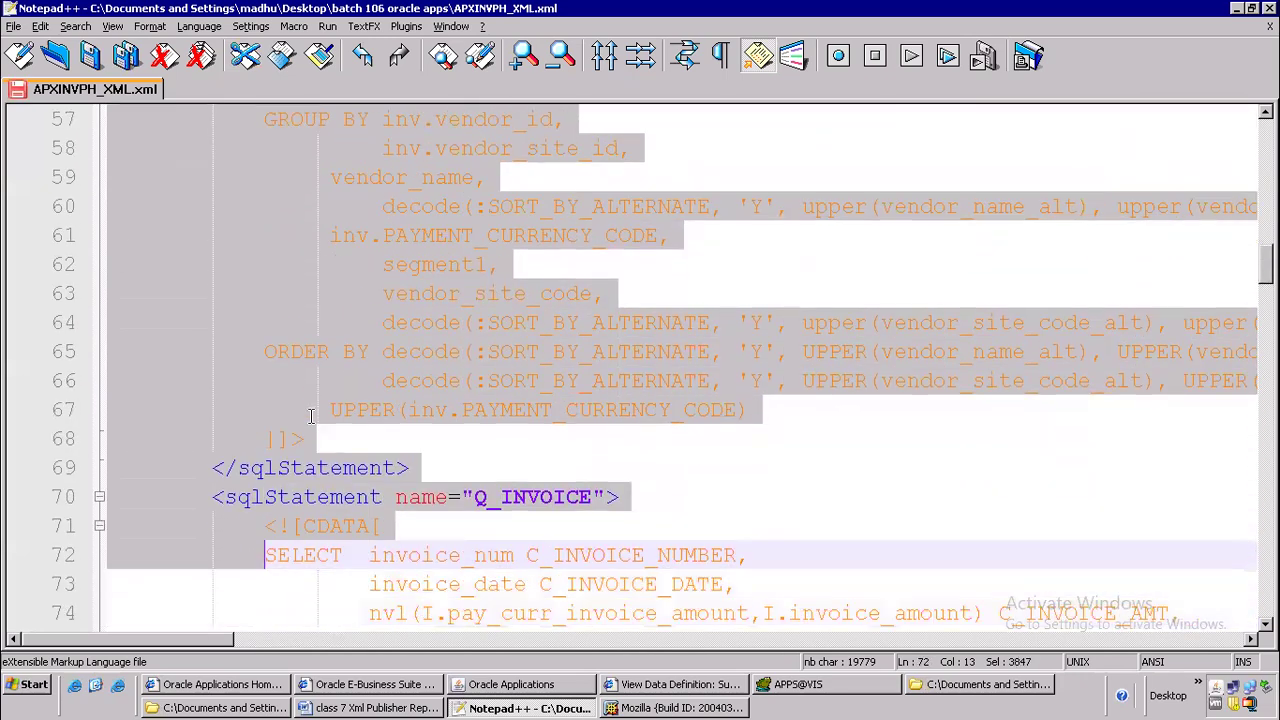
{"action": "key", "text": "shift+Up"}
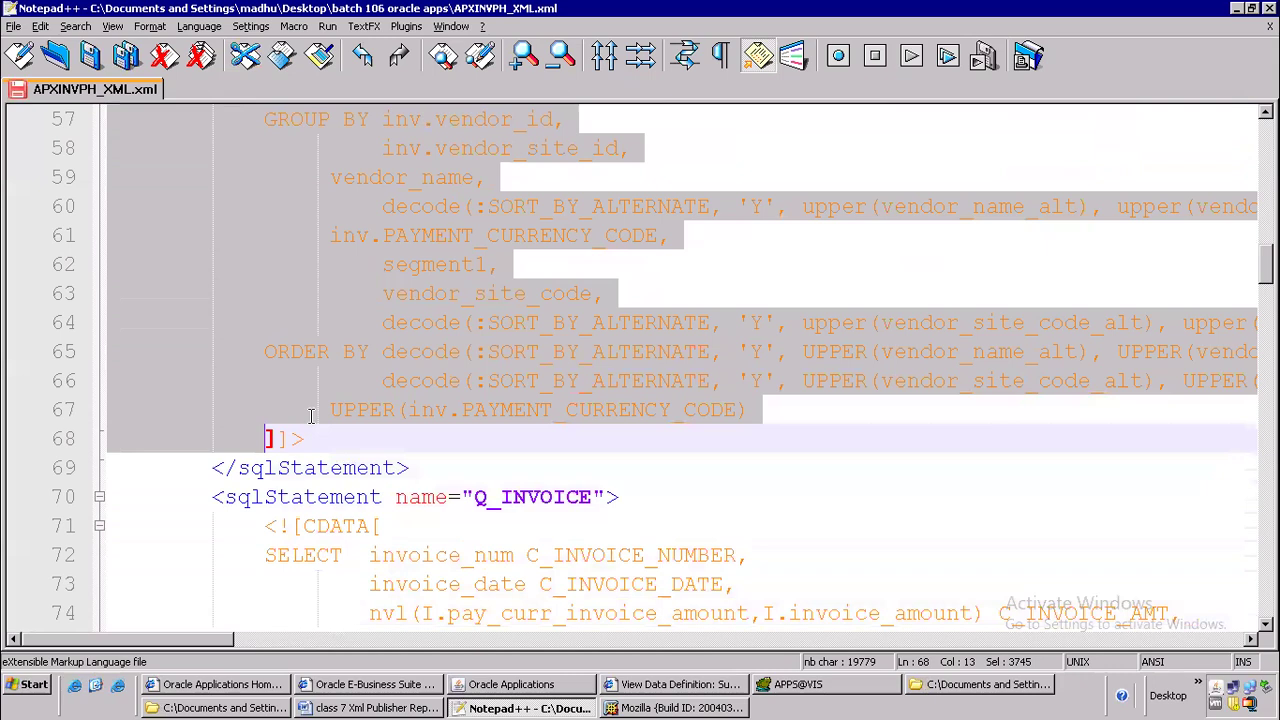
{"action": "key", "text": "shift+Up"}
{"action": "key", "text": "shift+Right"}
{"action": "key", "text": "shift+Right"}
{"action": "key", "text": "shift+Right"}
{"action": "key", "text": "shift+Right"}
{"action": "key", "text": "shift+Right"}
{"action": "key", "text": "shift+Right"}
{"action": "key", "text": "shift+Right"}
{"action": "key", "text": "shift+Right"}
{"action": "key", "text": "shift+Right"}
{"action": "key", "text": "shift+Right"}
{"action": "key", "text": "shift+Right"}
{"action": "key", "text": "shift+Right"}
{"action": "key", "text": "shift+Right"}
{"action": "key", "text": "shift+Right"}
{"action": "key", "text": "shift+Right"}
{"action": "key", "text": "shift+Right"}
{"action": "key", "text": "shift+Right"}
{"action": "key", "text": "shift+Right"}
{"action": "key", "text": "shift+Right"}
{"action": "key", "text": "shift+Right"}
{"action": "key", "text": "shift+Right"}
{"action": "key", "text": "shift+Right"}
{"action": "key", "text": "shift+Right"}
{"action": "key", "text": "shift+Right"}
{"action": "key", "text": "shift+Right"}
{"action": "key", "text": "shift+Right"}
{"action": "key", "text": "shift+Right"}
{"action": "key", "text": "shift+Right"}
{"action": "key", "text": "shift+Right"}
{"action": "key", "text": "shift+Right"}
{"action": "key", "text": "shift+Right"}
{"action": "key", "text": "shift+Right"}
{"action": "key", "text": "shift+Right"}
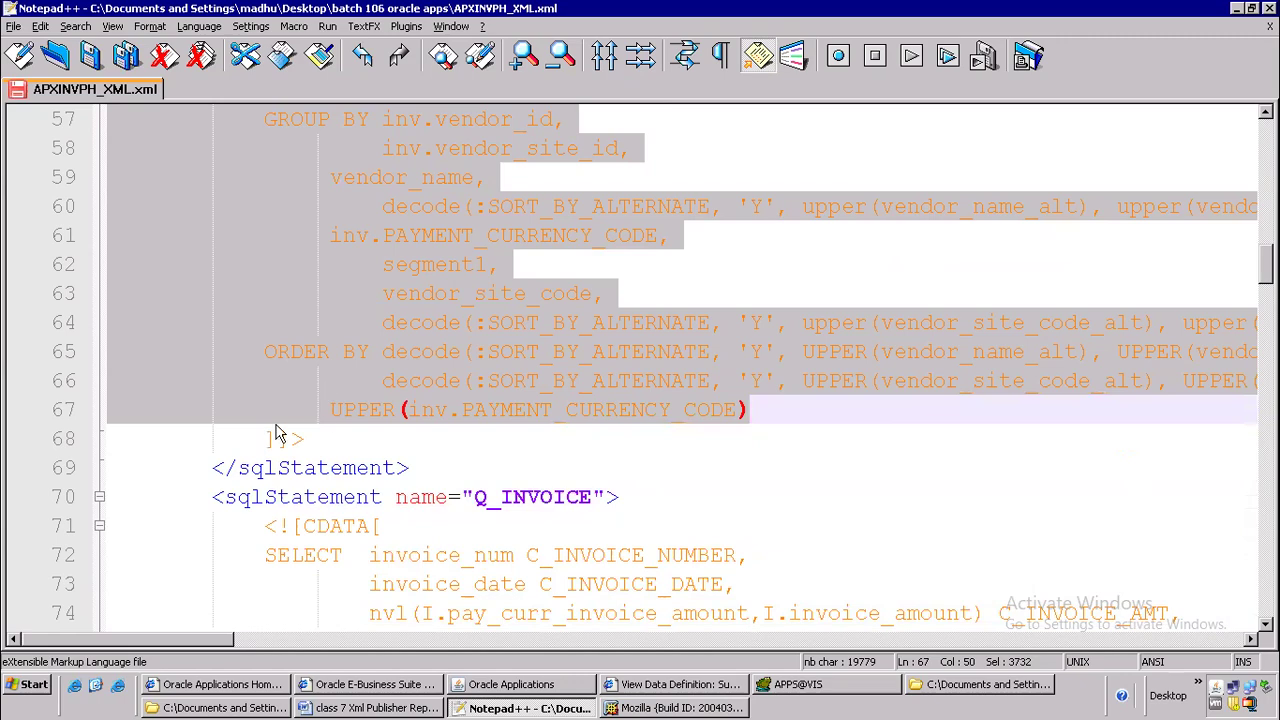
{"action": "scroll", "coordinate": [468, 290], "scroll_direction": "up", "scroll_amount": 7}
{"action": "scroll", "coordinate": [469, 291], "scroll_direction": "up", "scroll_amount": 9}
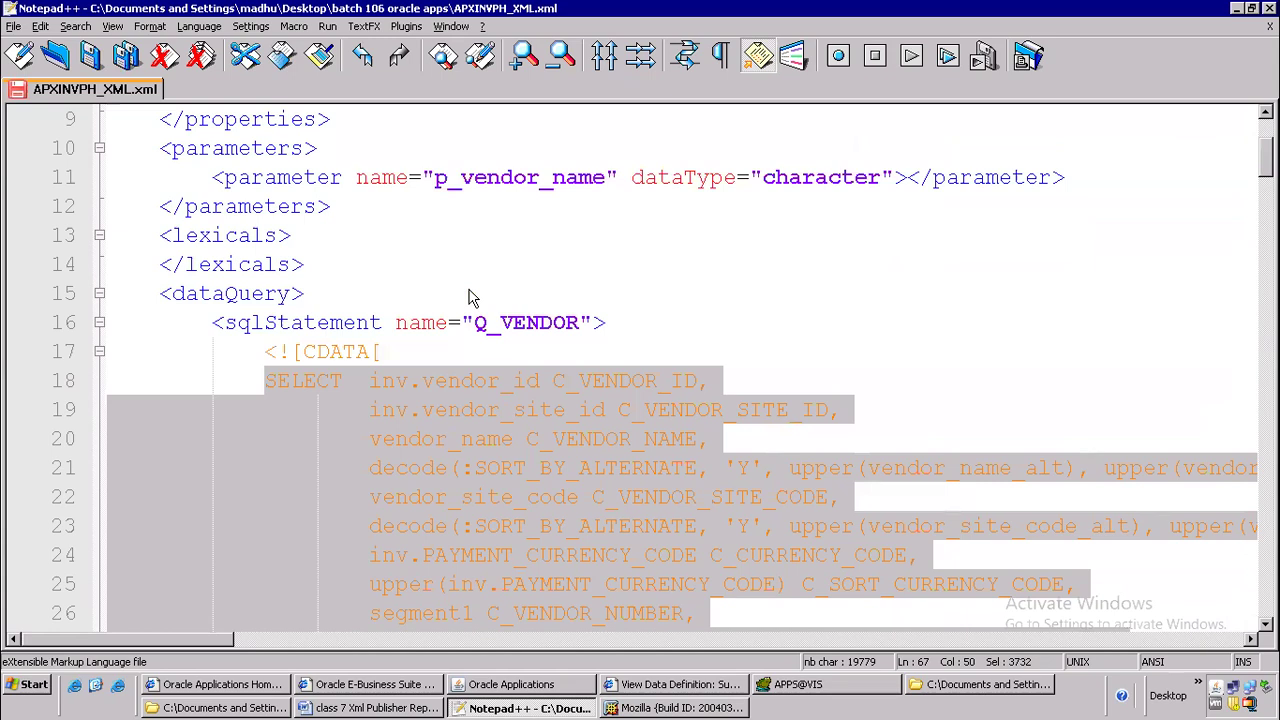
{"action": "key", "text": "Delete"}
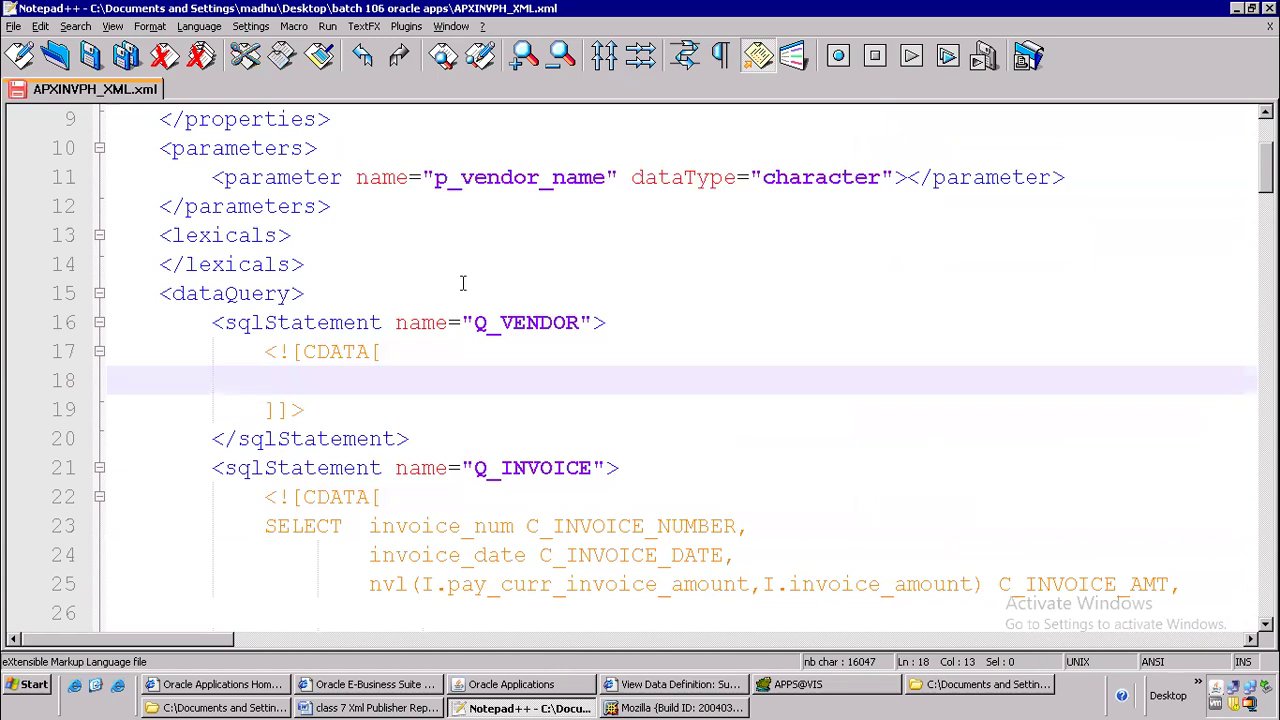
Check the CDATA block's opening and closing brackets and place the cursor on the empty line 18 between them
{"action": "left_click", "coordinate": [281, 410]}
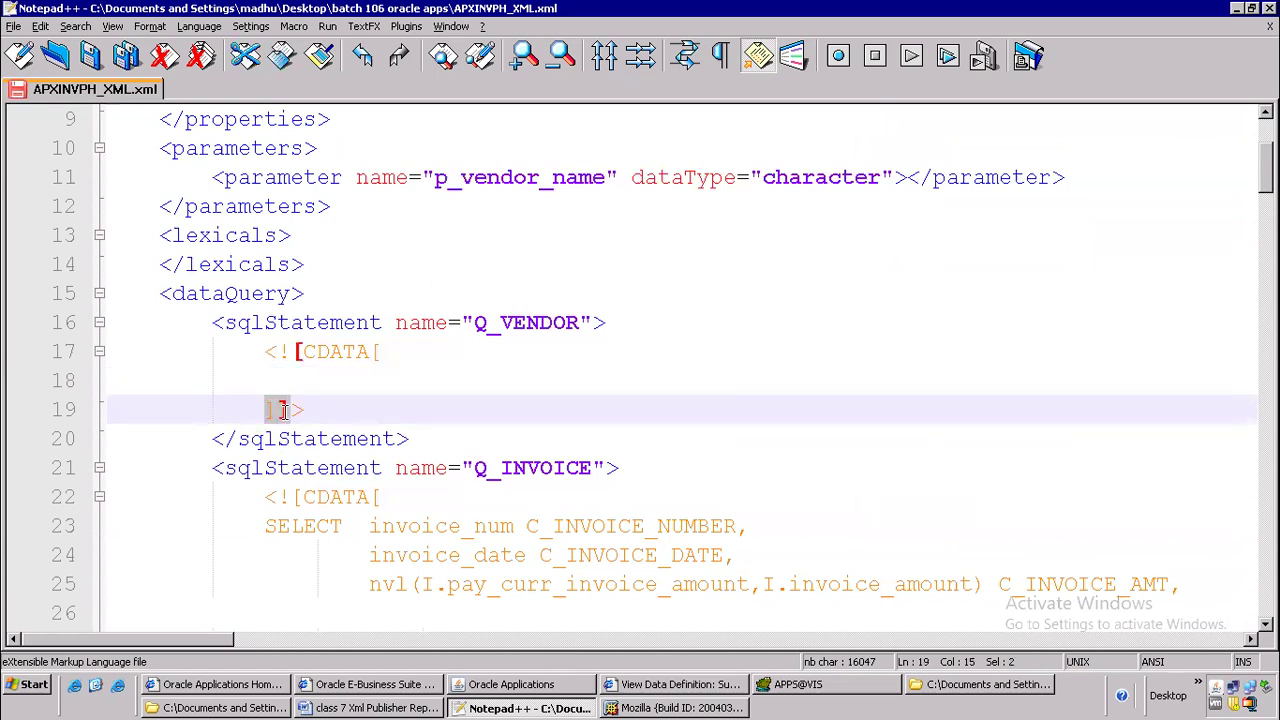
{"action": "left_click", "coordinate": [294, 352]}
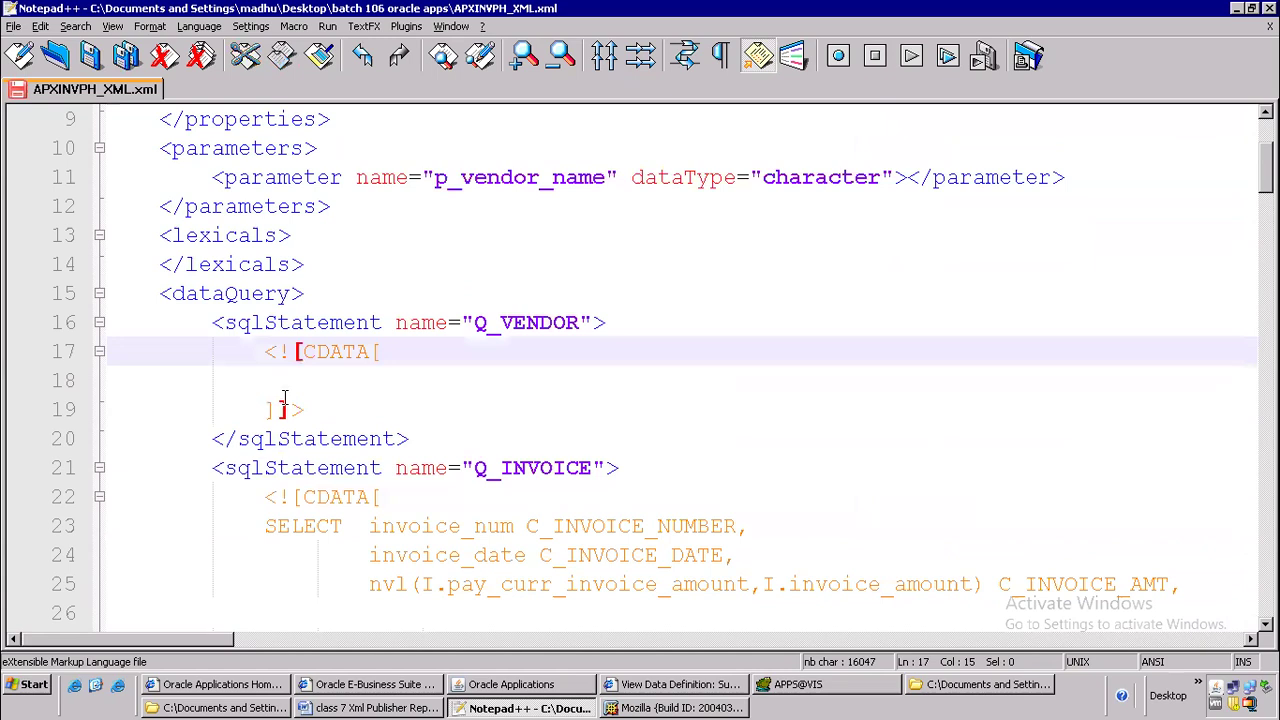
{"action": "key", "text": "Right"}
{"action": "key", "text": "Right"}
{"action": "key", "text": "Right"}
{"action": "key", "text": "Right"}
{"action": "key", "text": "Right"}
{"action": "key", "text": "Right"}
{"action": "left_click", "coordinate": [316, 380]}
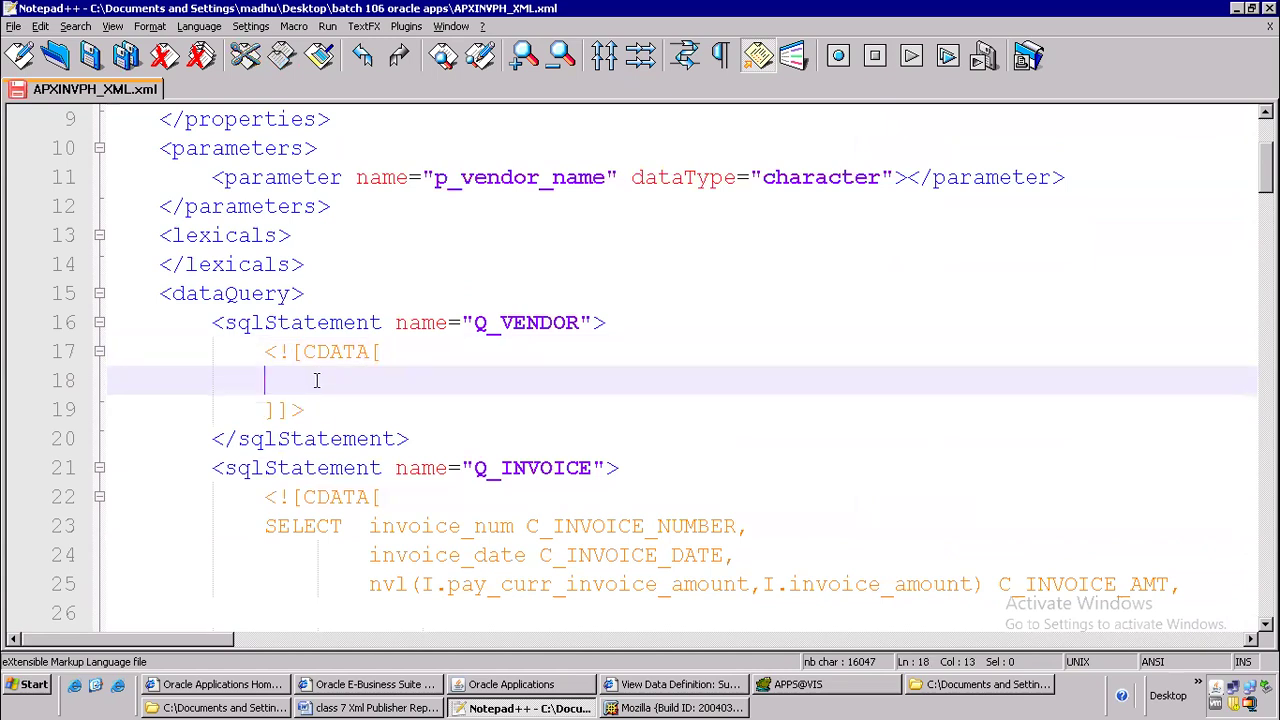
Switch to Toad and reformat the whole supplier query, from its SELECT on line 5 through the GROUP BY on line 22
{"action": "key", "text": "alt+Tab"}
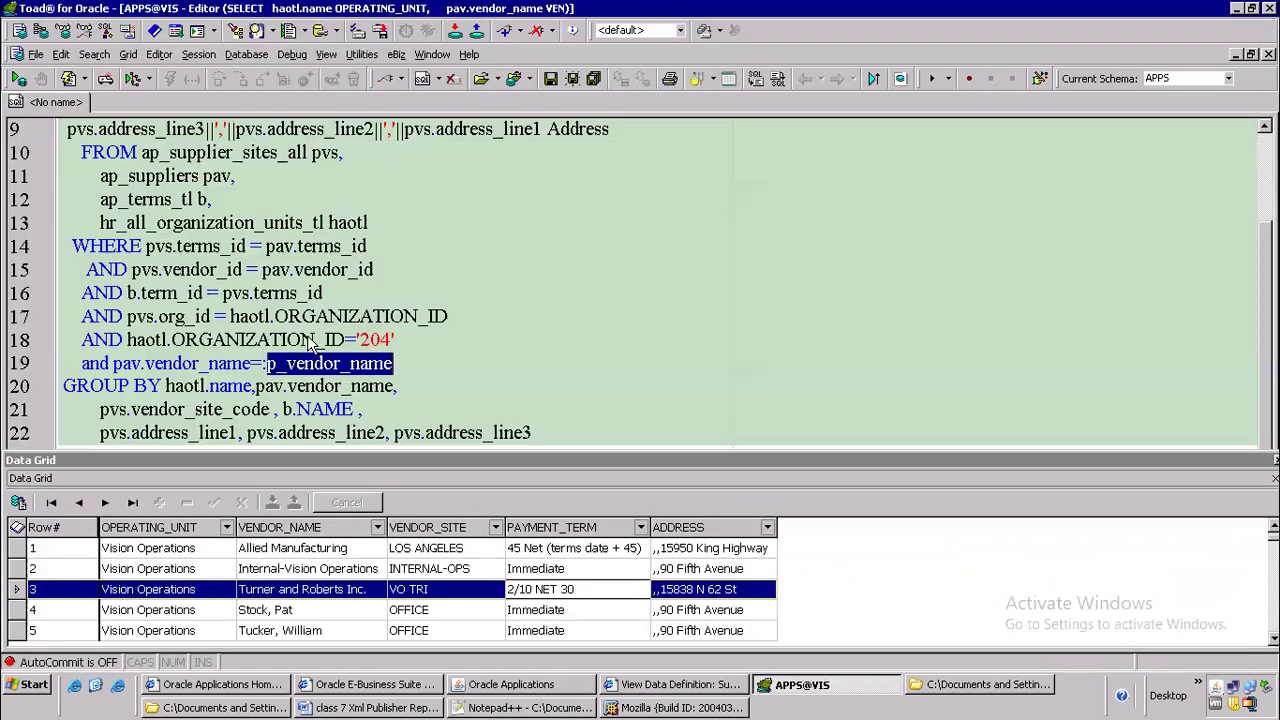
{"action": "scroll", "coordinate": [200, 199], "scroll_direction": "up", "scroll_amount": 2}
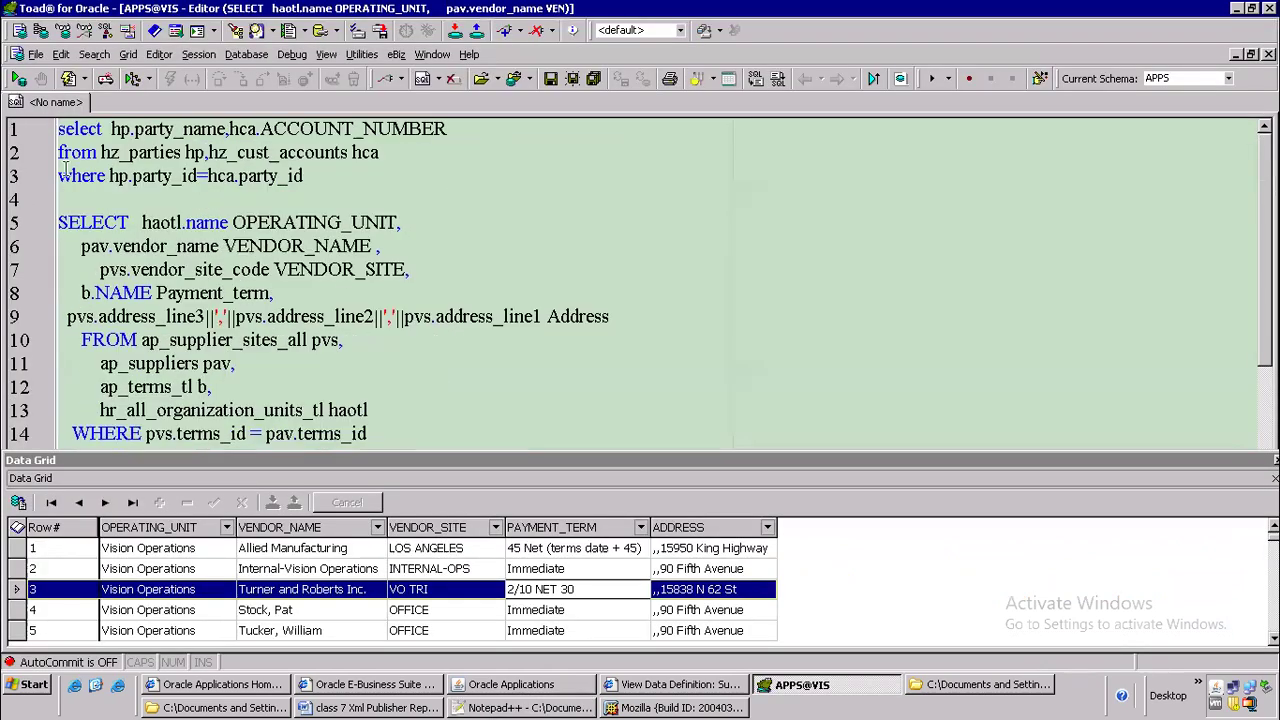
{"action": "left_click_drag", "start_coordinate": [303, 176], "coordinate": [10, 58]}
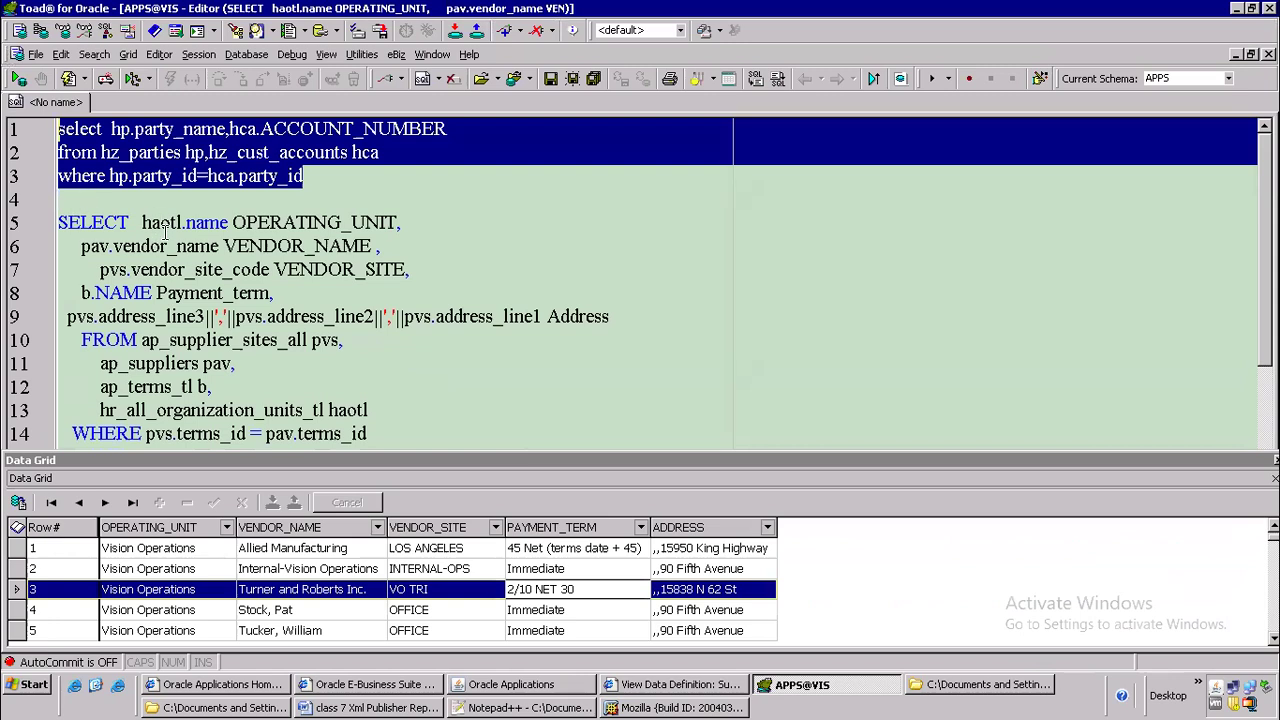
{"action": "left_click", "coordinate": [59, 224]}
{"action": "left_click_drag", "start_coordinate": [113, 270], "coordinate": [755, 395]}
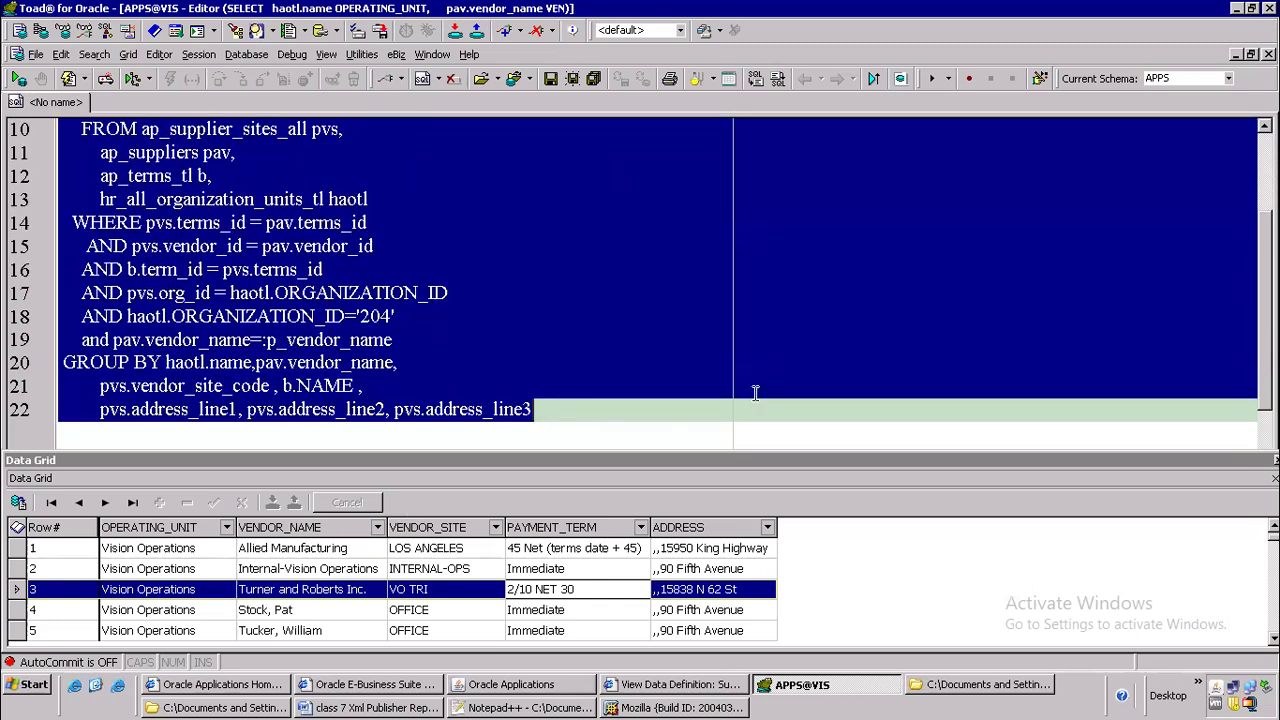
{"action": "key", "text": "ctrl+shift+f"}
{"action": "left_click", "coordinate": [476, 316]}
Copy the whole reformatted supplier query, SELECT through pvs.address_line3, and paste it on line 18 of the Q_VENDOR CDATA block in Notepad++
{"action": "scroll", "coordinate": [476, 316], "scroll_direction": "up", "scroll_amount": 3}
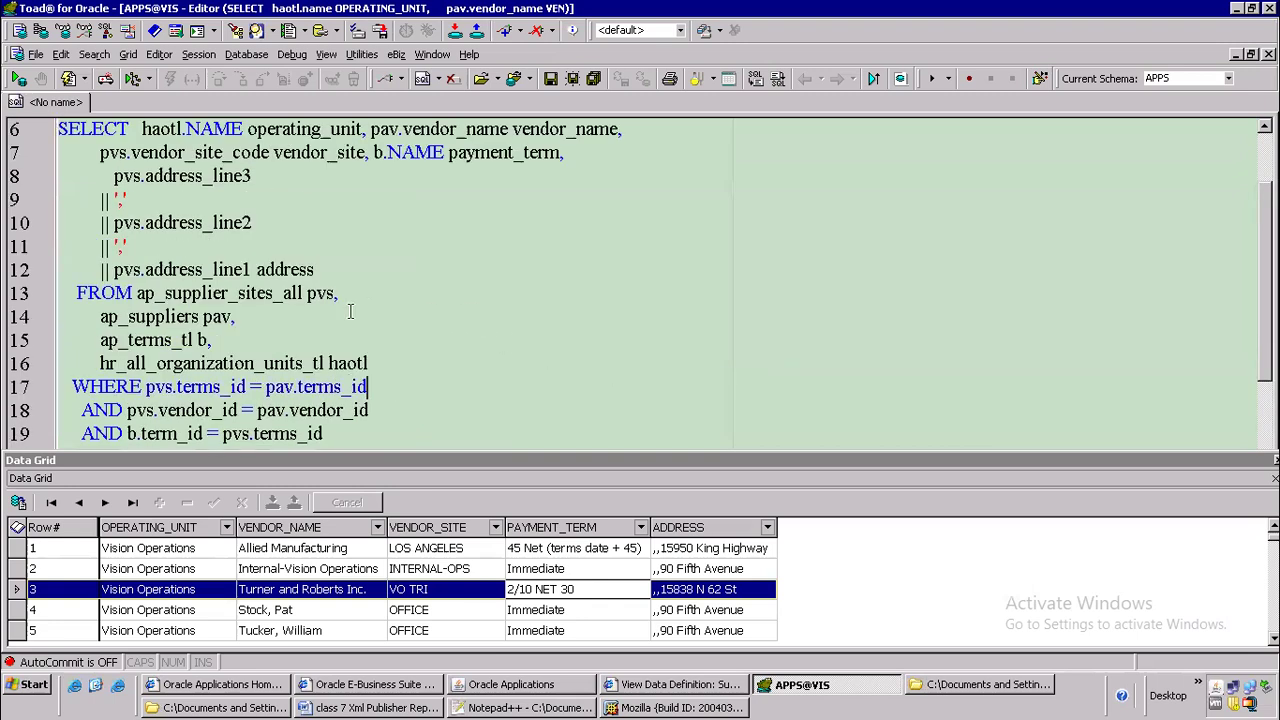
{"action": "left_click_drag", "start_coordinate": [61, 250], "coordinate": [303, 448]}
{"action": "scroll", "coordinate": [426, 247], "scroll_direction": "down", "scroll_amount": 2}
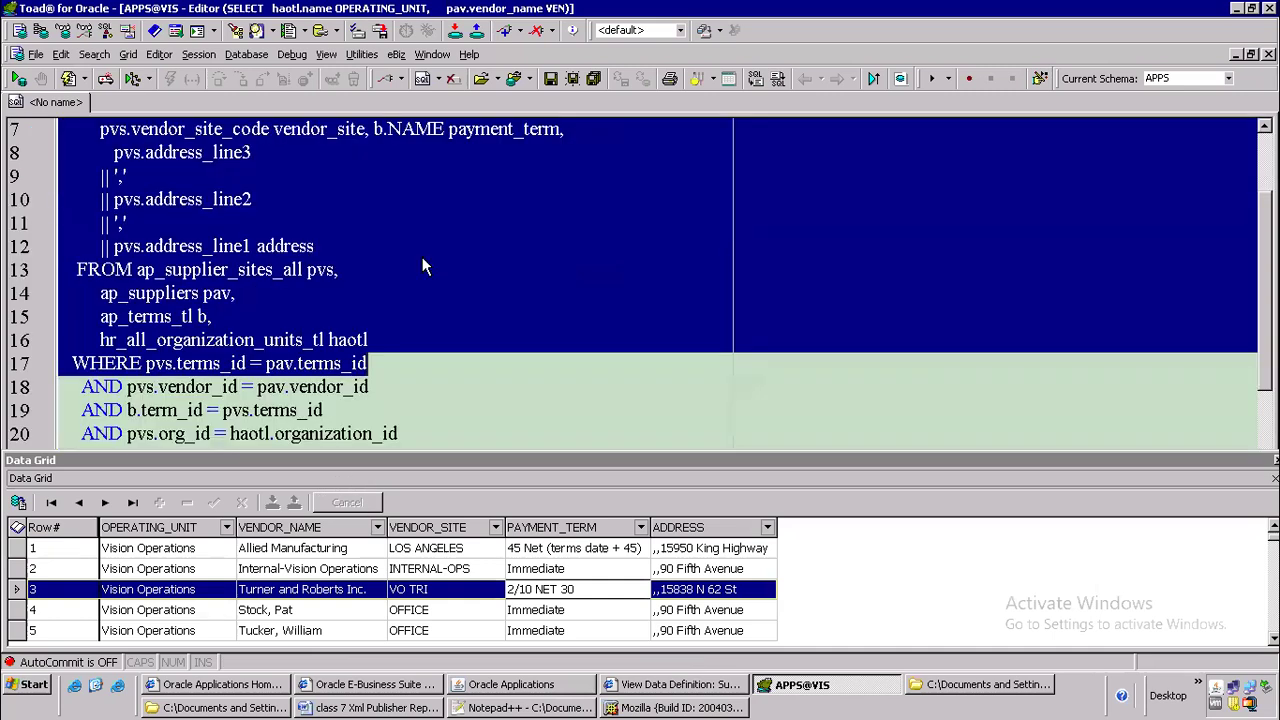
{"action": "scroll", "coordinate": [429, 322], "scroll_direction": "down", "scroll_amount": 2}
{"action": "scroll", "coordinate": [380, 364], "scroll_direction": "down", "scroll_amount": 1}
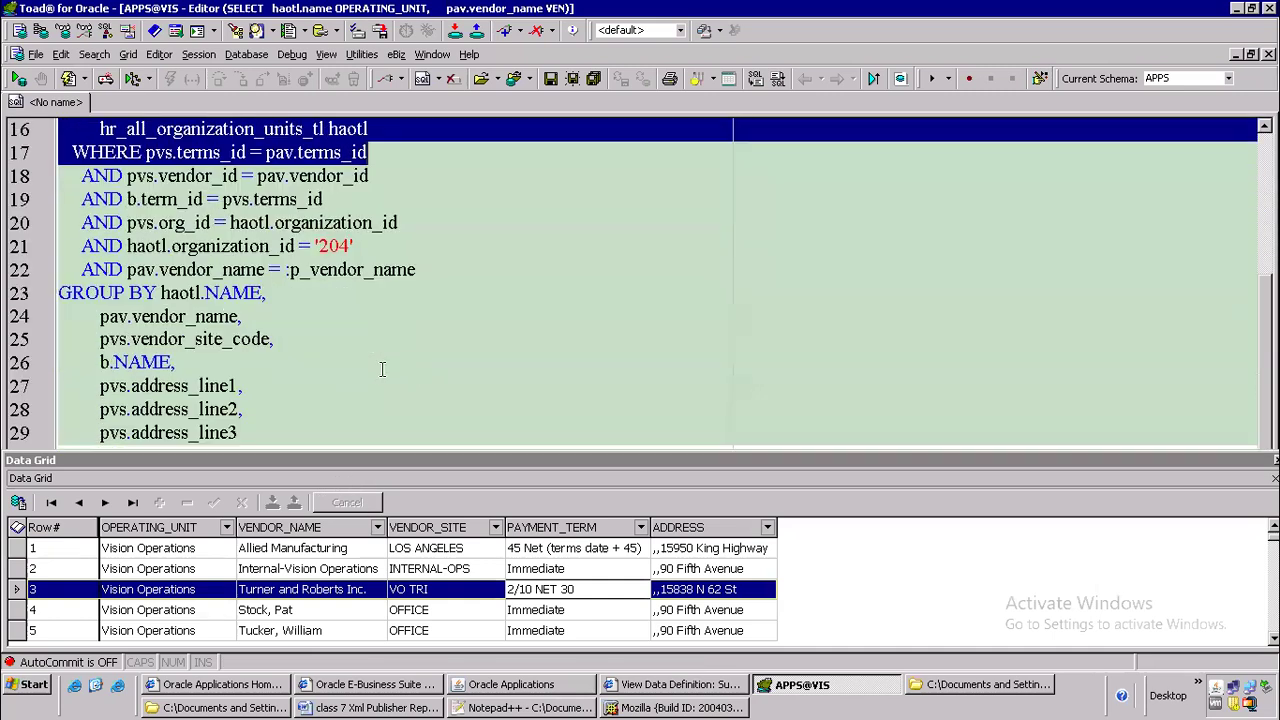
{"action": "scroll", "coordinate": [360, 377], "scroll_direction": "down", "scroll_amount": 2}
{"action": "left_click", "coordinate": [271, 296], "text": "shift"}
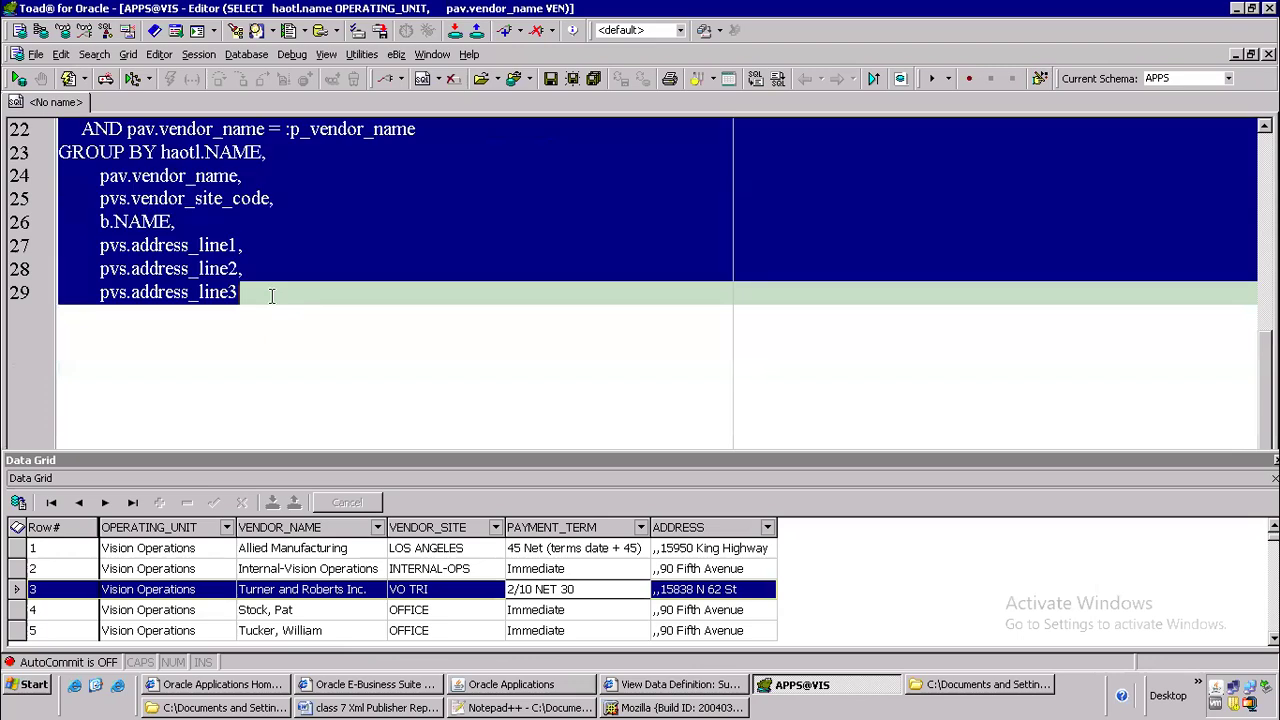
{"action": "key", "text": "alt+Tab"}
{"action": "key", "text": "ctrl+v"}
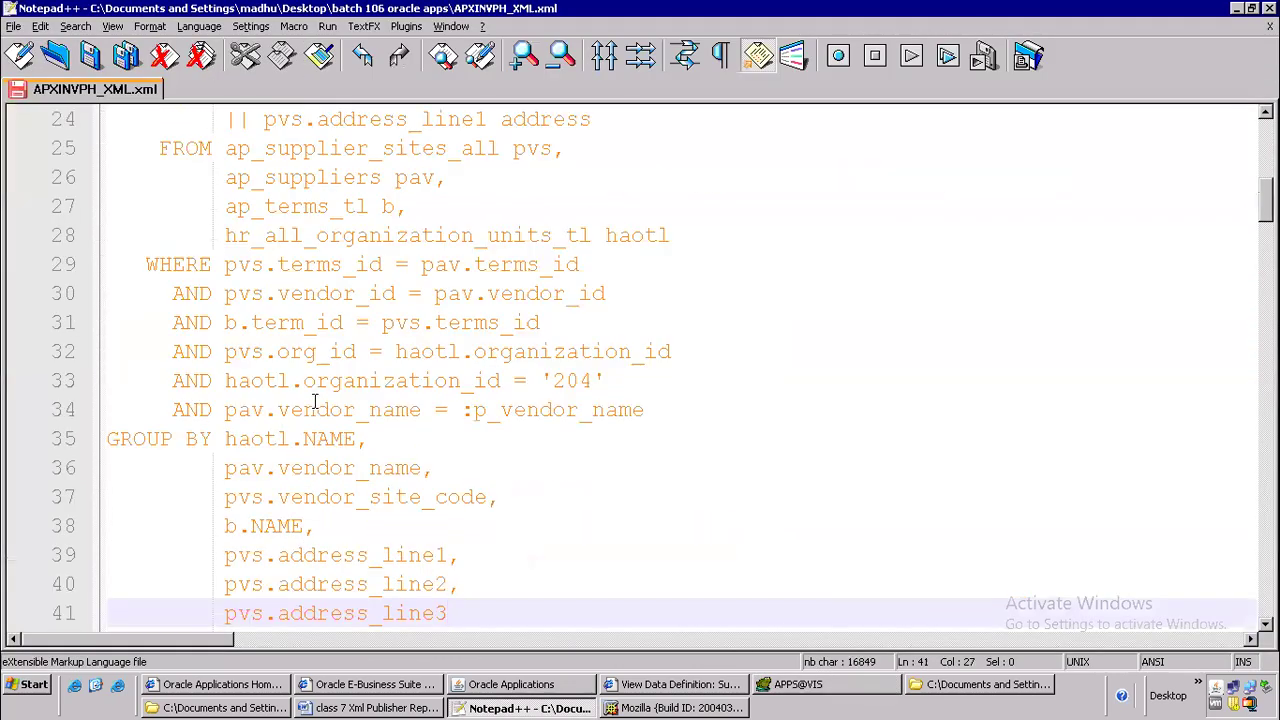
Examine the dataQuery element's structure by collapsing and re-expanding its Q_VENDOR and Q_INVOICE sqlStatement elements
{"action": "scroll", "coordinate": [513, 343], "scroll_direction": "down", "scroll_amount": 2}
{"action": "scroll", "coordinate": [513, 343], "scroll_direction": "down", "scroll_amount": 2}
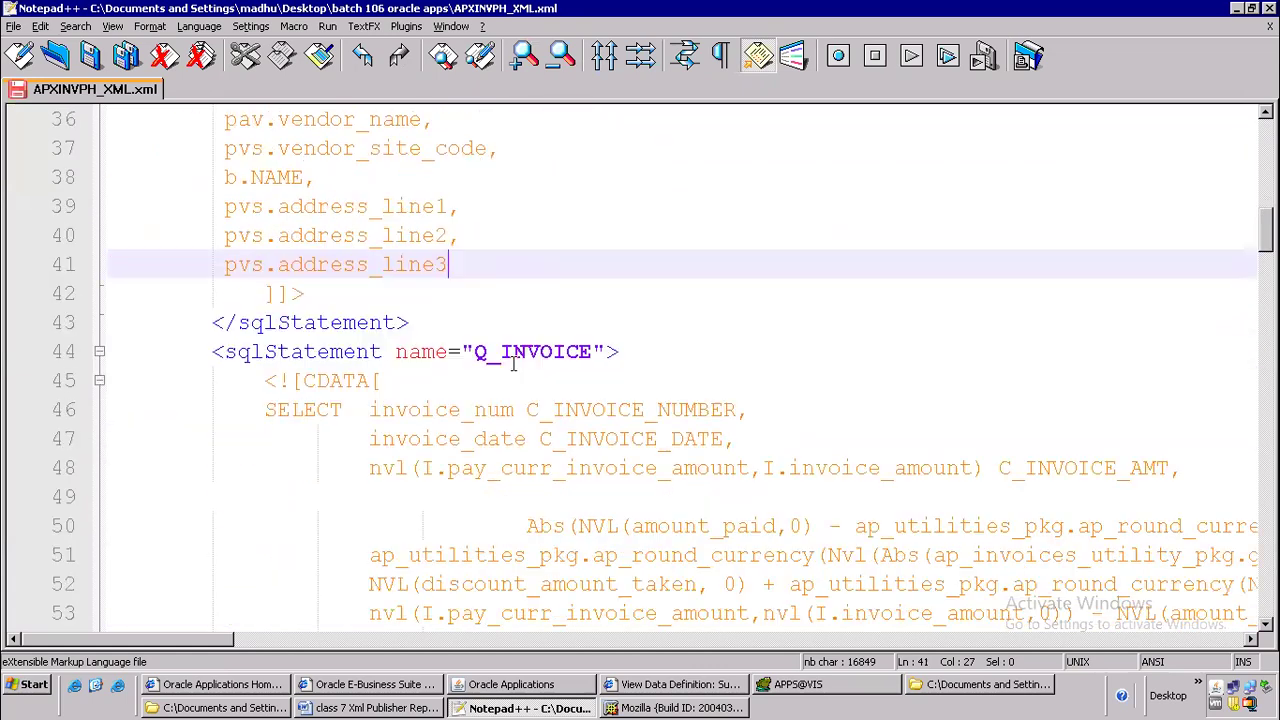
{"action": "scroll", "coordinate": [260, 310], "scroll_direction": "up", "scroll_amount": 8}
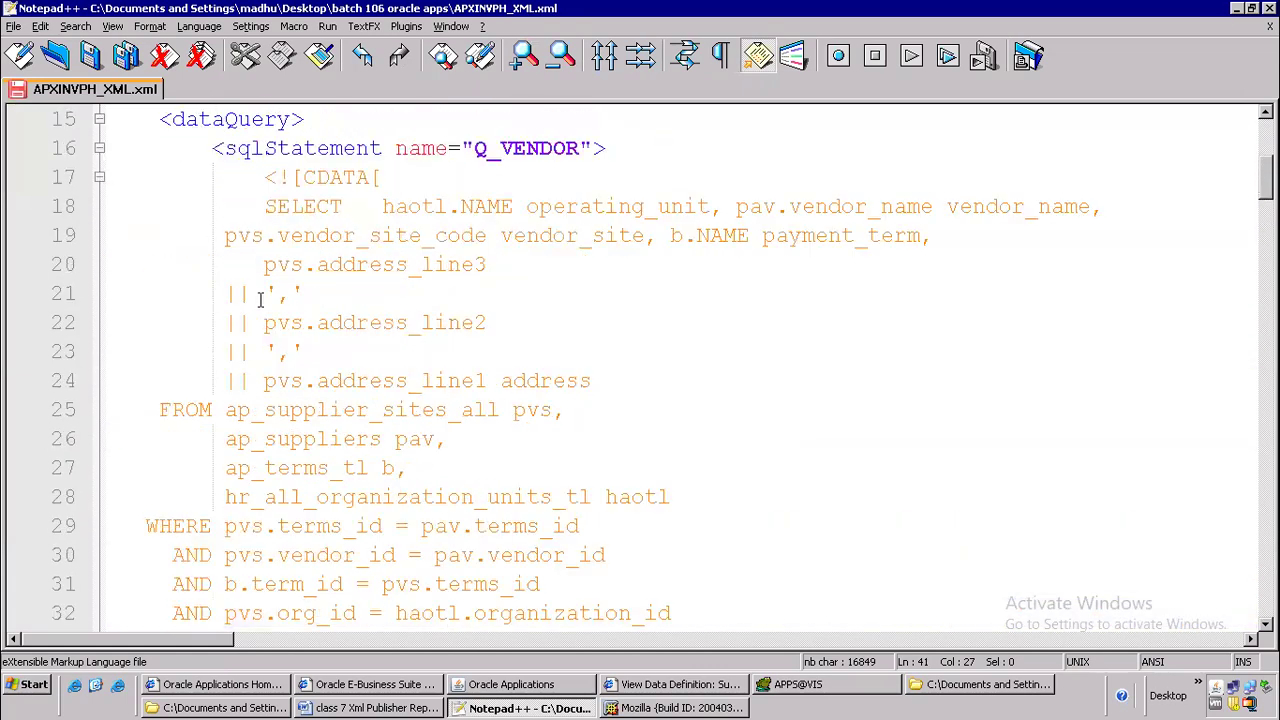
{"action": "scroll", "coordinate": [260, 300], "scroll_direction": "up", "scroll_amount": 2}
{"action": "left_click_drag", "start_coordinate": [146, 382], "coordinate": [335, 366]}
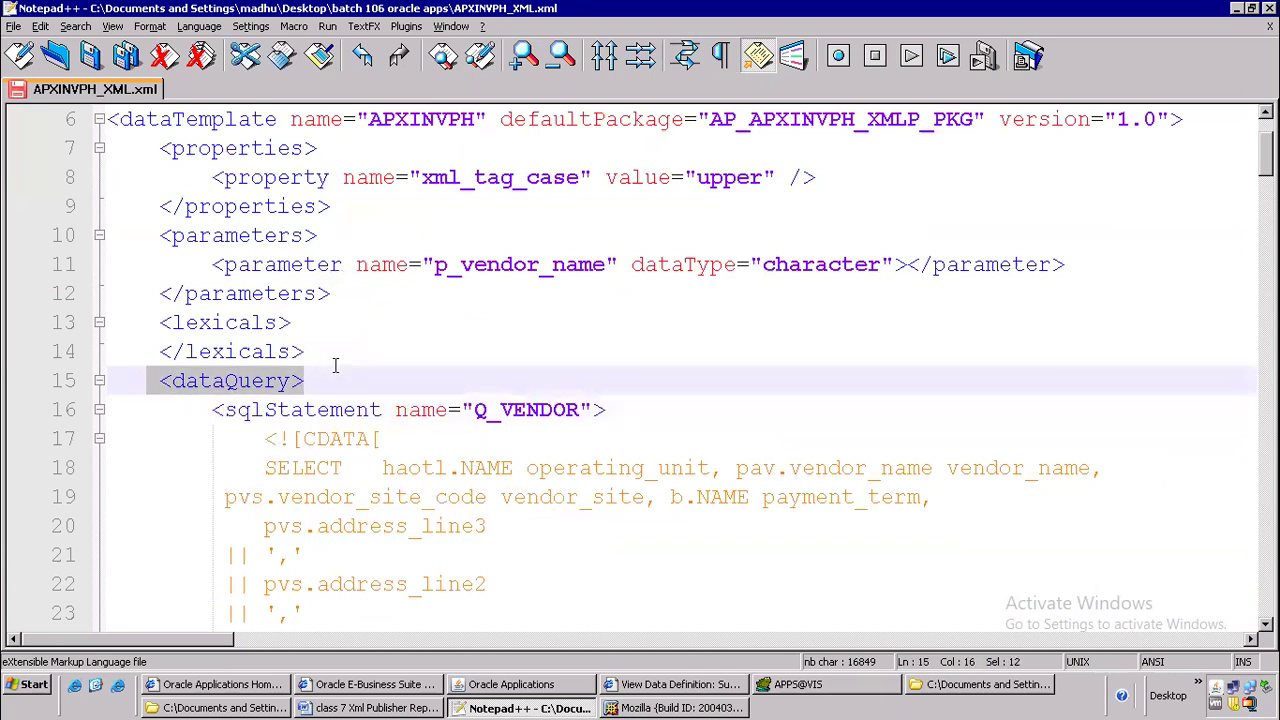
{"action": "left_click", "coordinate": [99, 411]}
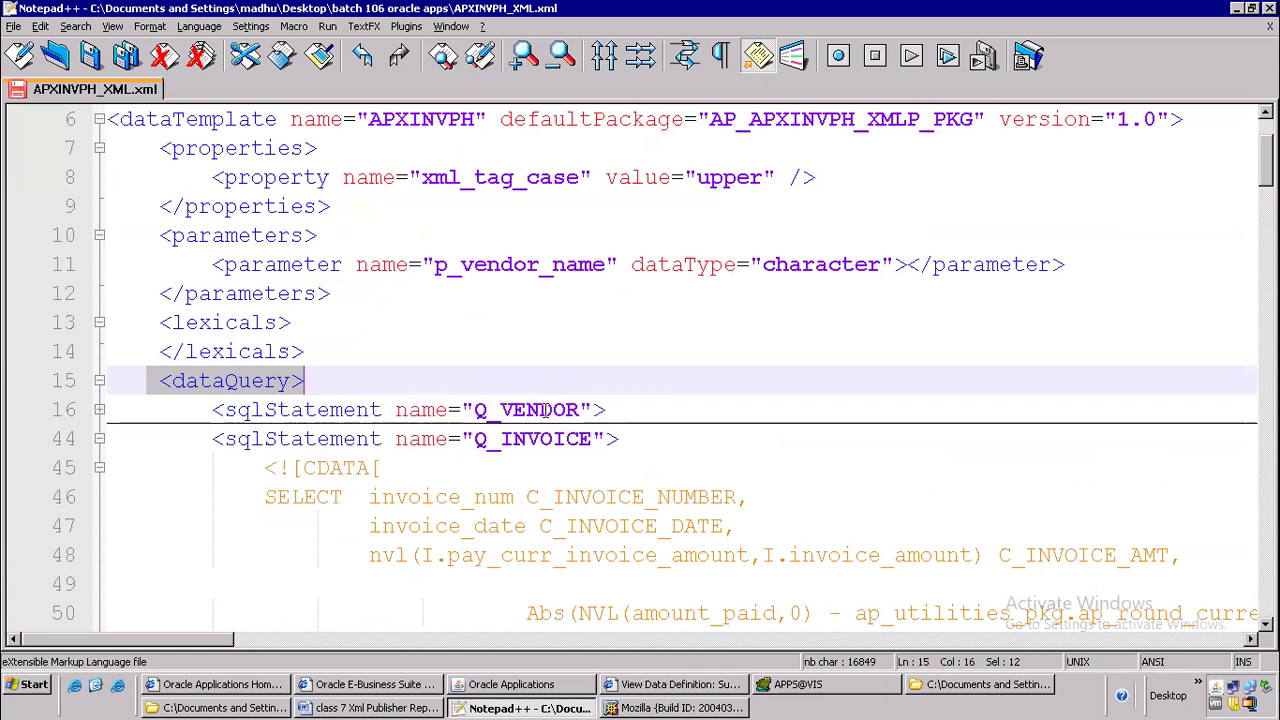
{"action": "left_click", "coordinate": [99, 439]}
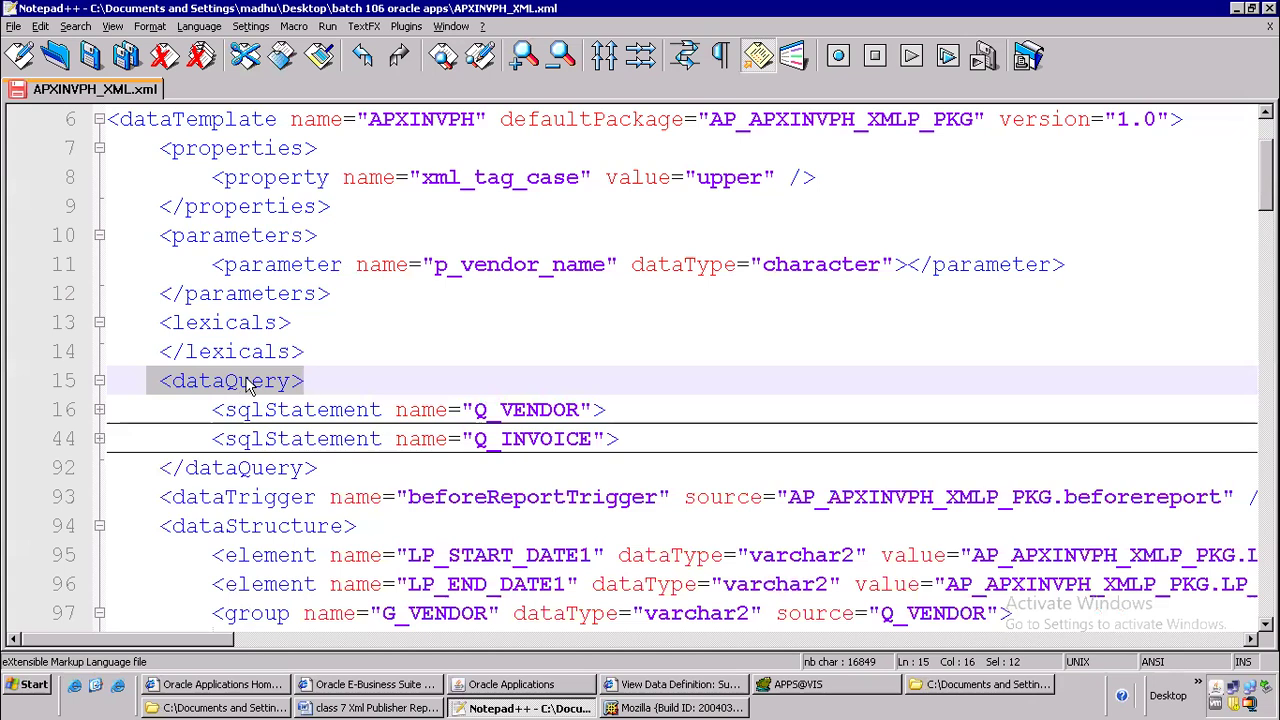
{"action": "left_click", "coordinate": [99, 439]}
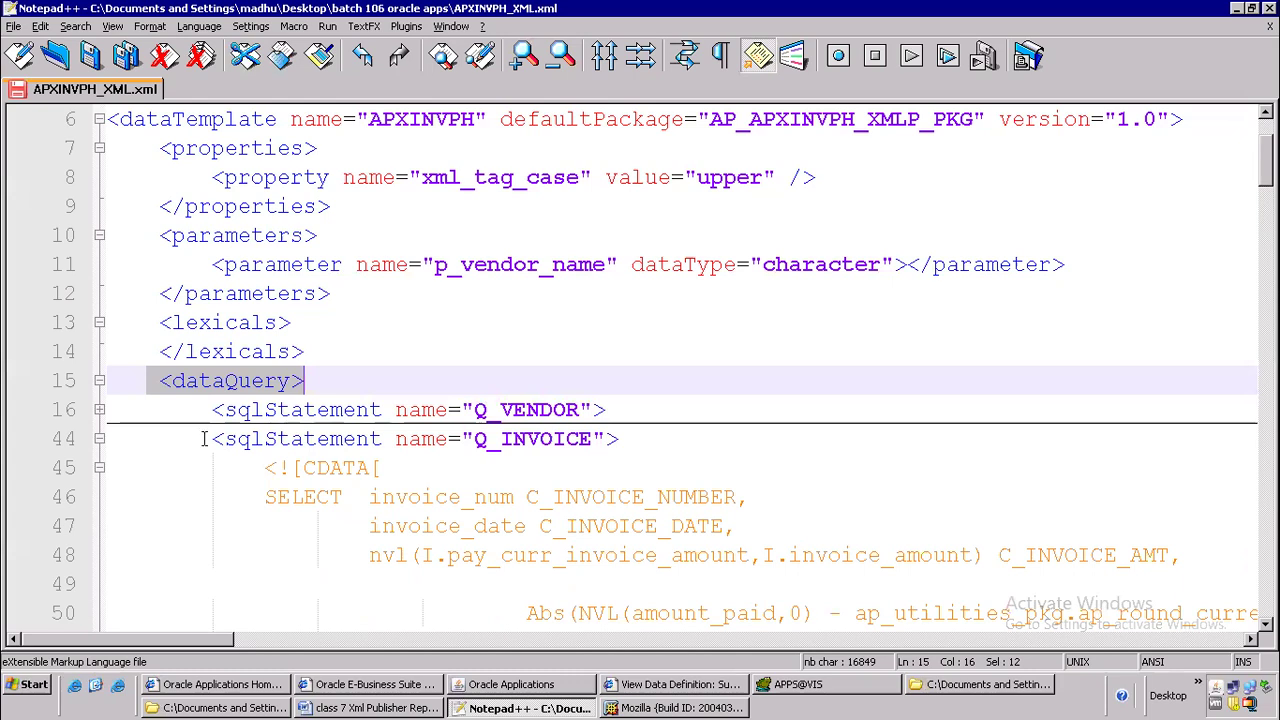
{"action": "left_click_drag", "start_coordinate": [203, 439], "coordinate": [211, 439]}
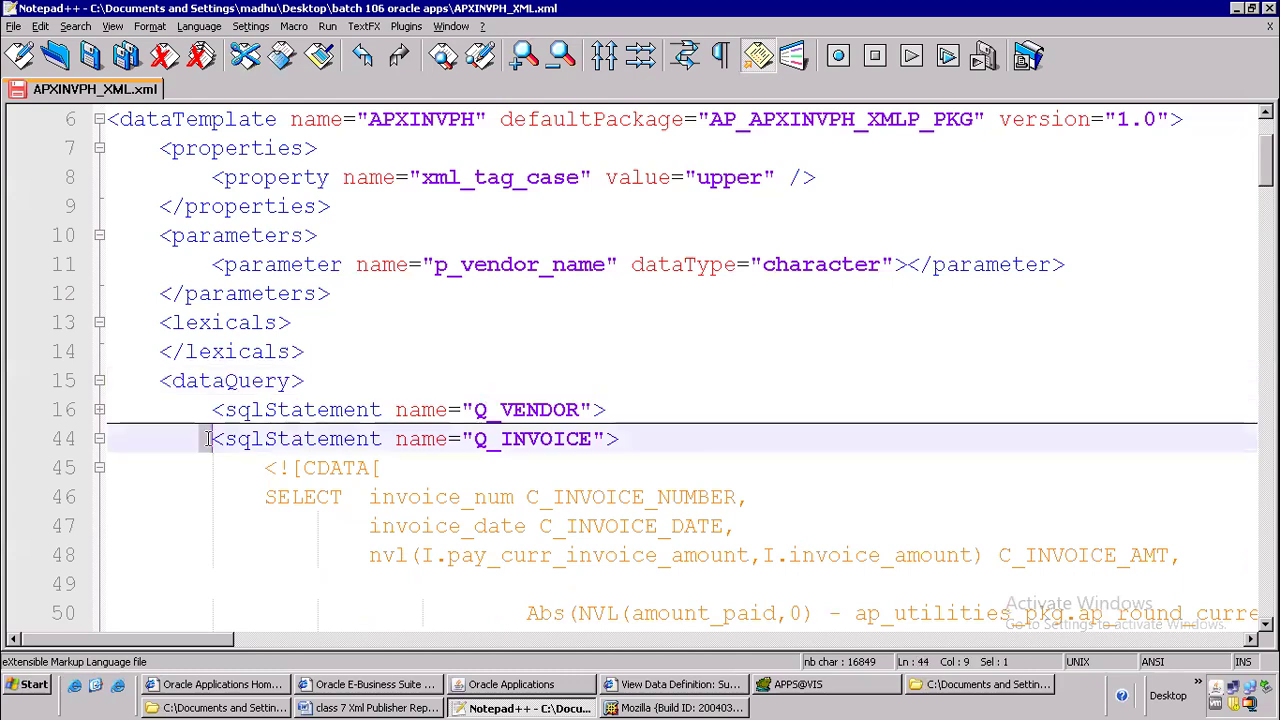
{"action": "left_click", "coordinate": [106, 409]}
{"action": "left_click", "coordinate": [99, 410]}
Delete the Q_INVOICE statement from its opening sqlStatement tag on line 44 through the CDATA closing on line 90, keeping its closing tag
{"action": "scroll", "coordinate": [515, 368], "scroll_direction": "down", "scroll_amount": 3}
{"action": "scroll", "coordinate": [519, 373], "scroll_direction": "down", "scroll_amount": 9}
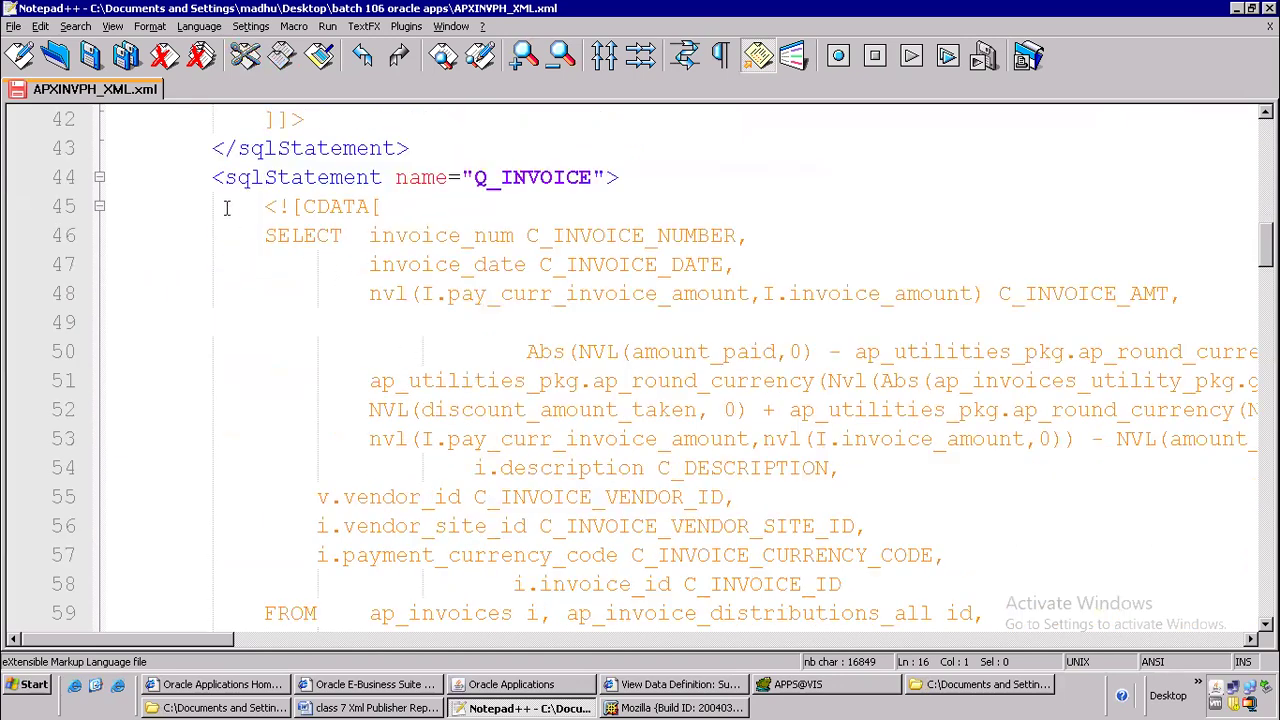
{"action": "left_click", "coordinate": [210, 171]}
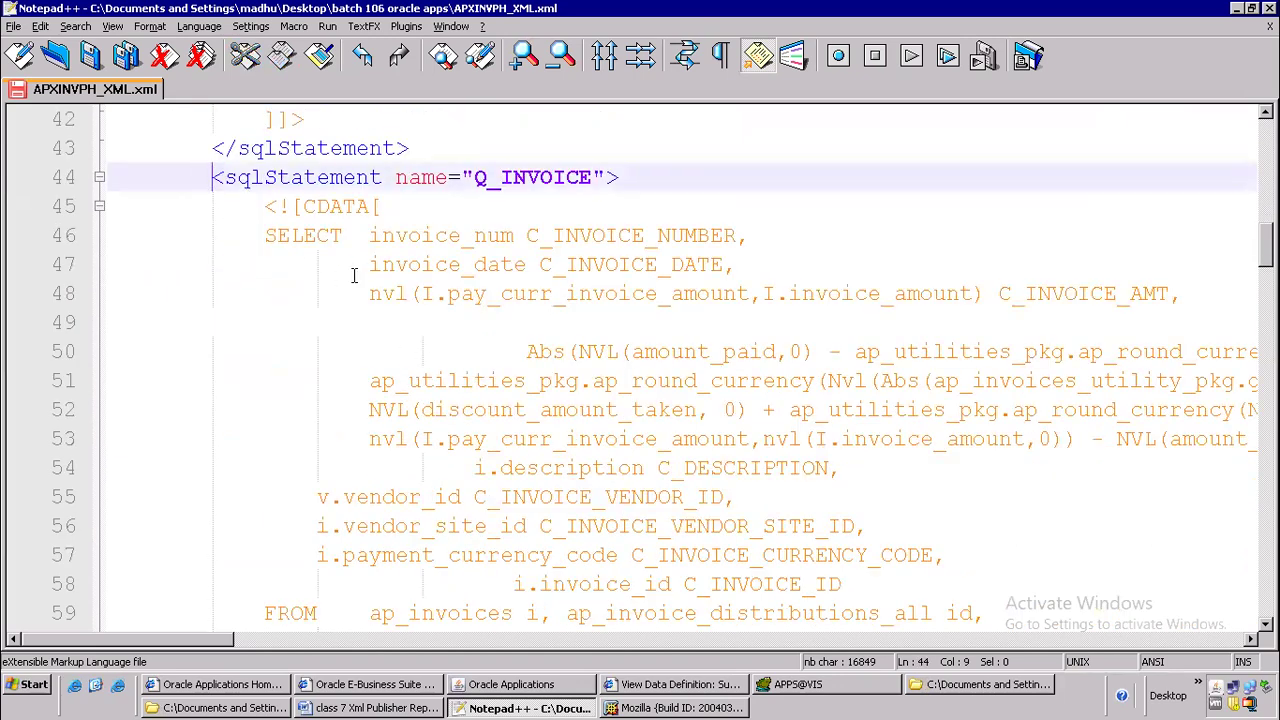
{"action": "key", "text": "shift+Down"}
{"action": "key", "text": "shift+Down"}
{"action": "key", "text": "shift+Down"}
{"action": "key", "text": "shift+Down"}
{"action": "key", "text": "shift+Down"}
{"action": "key", "text": "shift+Down"}
{"action": "key", "text": "shift+Down"}
{"action": "key", "text": "shift+Down"}
{"action": "key", "text": "shift+Down"}
{"action": "key", "text": "shift+Down"}
{"action": "key", "text": "shift+Down"}
{"action": "key", "text": "shift+Down"}
{"action": "key", "text": "shift+Down"}
{"action": "key", "text": "shift+Down"}
{"action": "key", "text": "shift+Down"}
{"action": "key", "text": "shift+Down"}
{"action": "key", "text": "shift+Down"}
{"action": "key", "text": "shift+Down"}
{"action": "key", "text": "shift+Down"}
{"action": "key", "text": "shift+Down"}
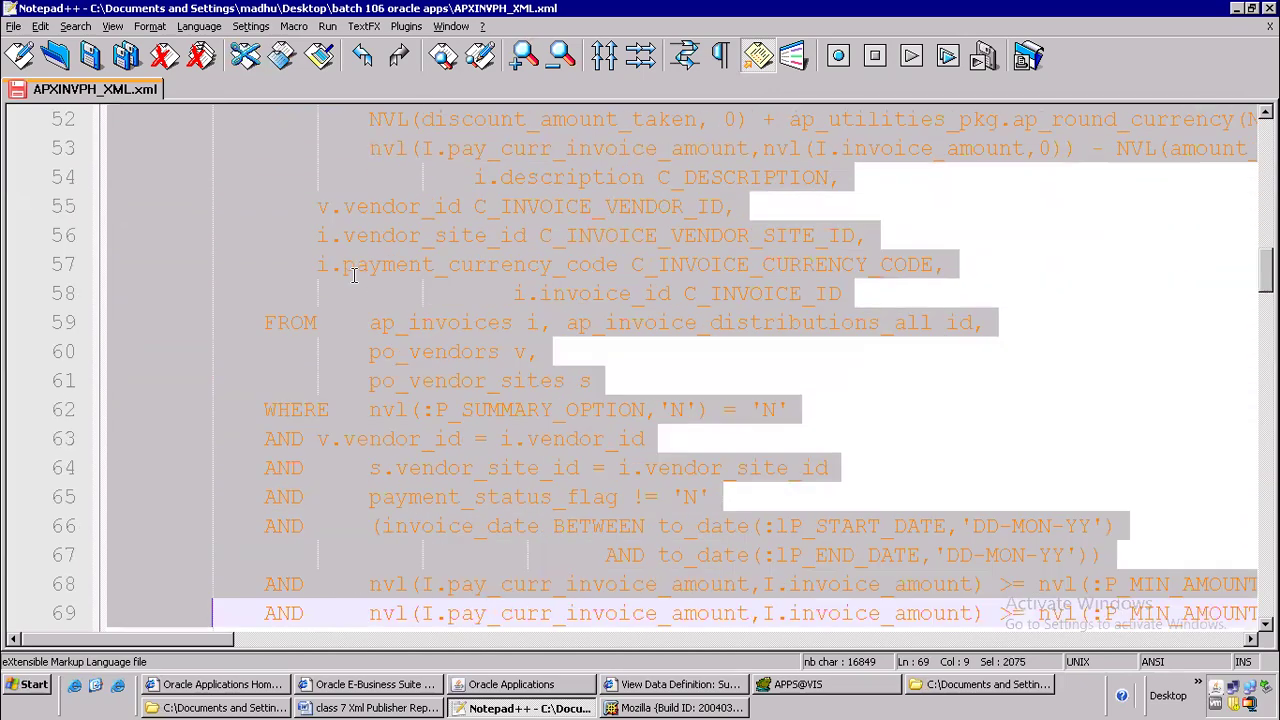
{"action": "key", "text": "shift+Down"}
{"action": "key", "text": "shift+Down"}
{"action": "key", "text": "shift+Down"}
{"action": "key", "text": "shift+Down"}
{"action": "key", "text": "shift+Down"}
{"action": "key", "text": "shift+Down"}
{"action": "key", "text": "shift+Down"}
{"action": "key", "text": "shift+Down"}
{"action": "key", "text": "shift+Down"}
{"action": "key", "text": "shift+Down"}
{"action": "key", "text": "shift+Down"}
{"action": "key", "text": "shift+Down"}
{"action": "key", "text": "shift+Down"}
{"action": "key", "text": "shift+Down"}
{"action": "key", "text": "shift+Down"}
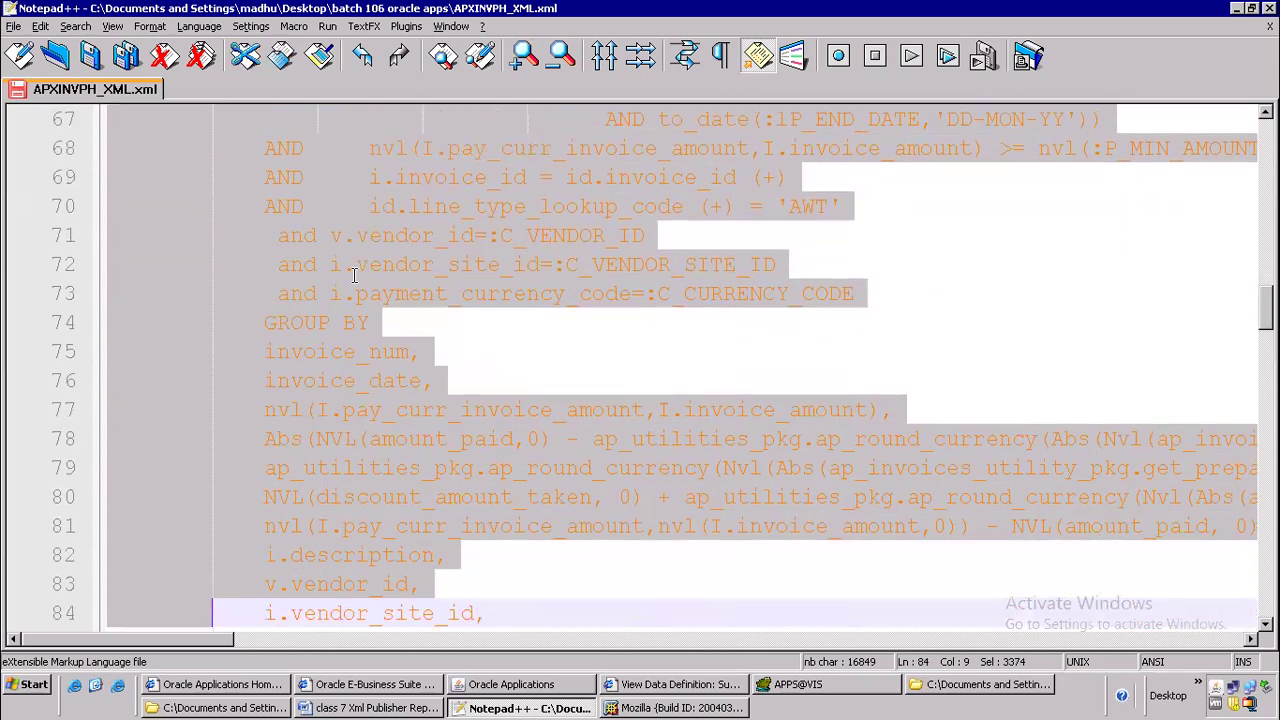
{"action": "key", "text": "shift+Down"}
{"action": "key", "text": "shift+Down"}
{"action": "key", "text": "shift+Down"}
{"action": "key", "text": "shift+Down"}
{"action": "key", "text": "shift+Down"}
{"action": "key", "text": "shift+Down"}
{"action": "key", "text": "shift+Down"}
{"action": "key", "text": "shift+Right"}
{"action": "key", "text": "shift+Right"}
{"action": "key", "text": "shift+Right"}
{"action": "key", "text": "shift+Right"}
{"action": "key", "text": "shift+Right"}
{"action": "key", "text": "shift+Right"}
{"action": "key", "text": "shift+Right"}
{"action": "key", "text": "shift+Right"}
{"action": "key", "text": "shift+Right"}
{"action": "key", "text": "shift+Right"}
{"action": "key", "text": "shift+Right"}
{"action": "key", "text": "shift+Right"}
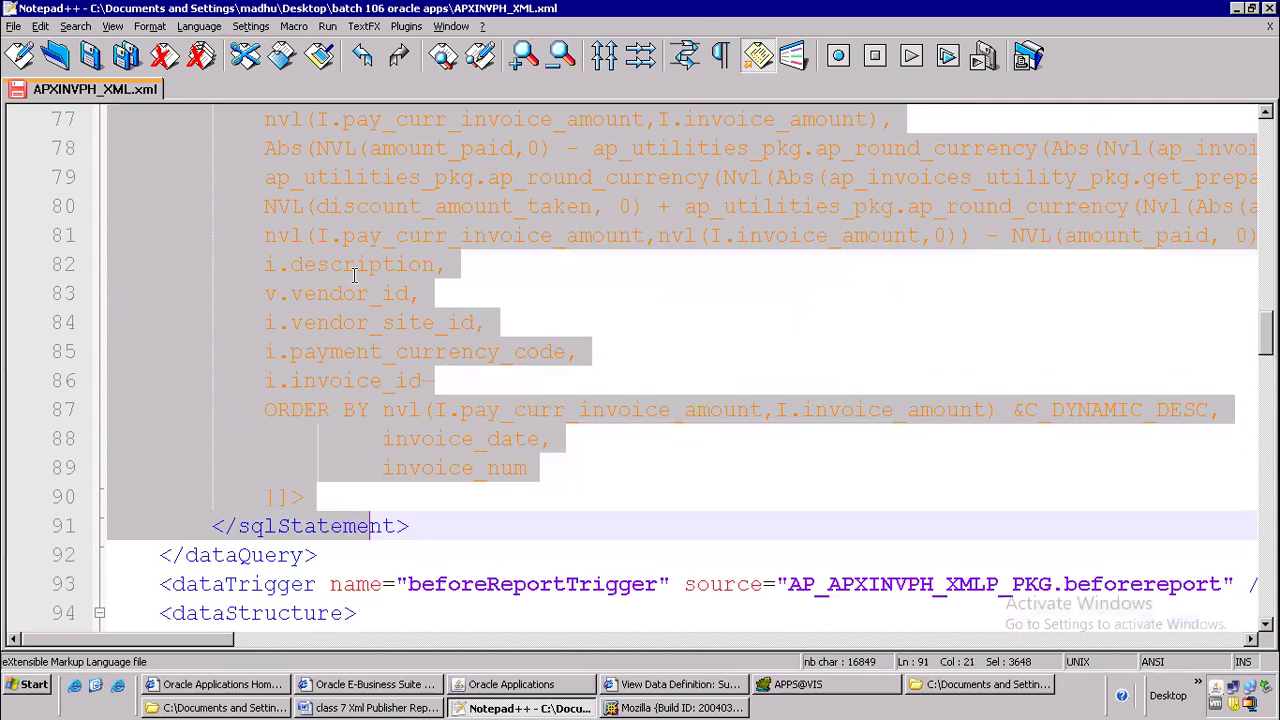
{"action": "key", "text": "shift+Right"}
{"action": "key", "text": "shift+Right"}
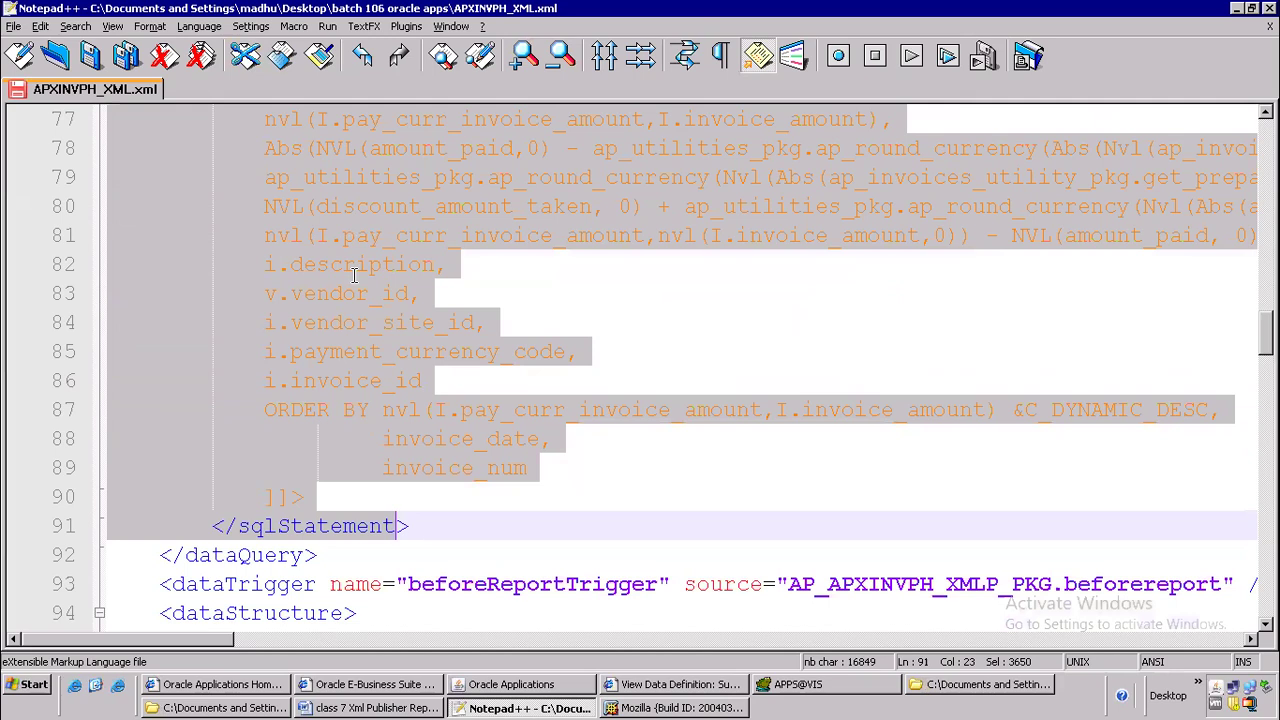
{"action": "key", "text": "shift+Up"}
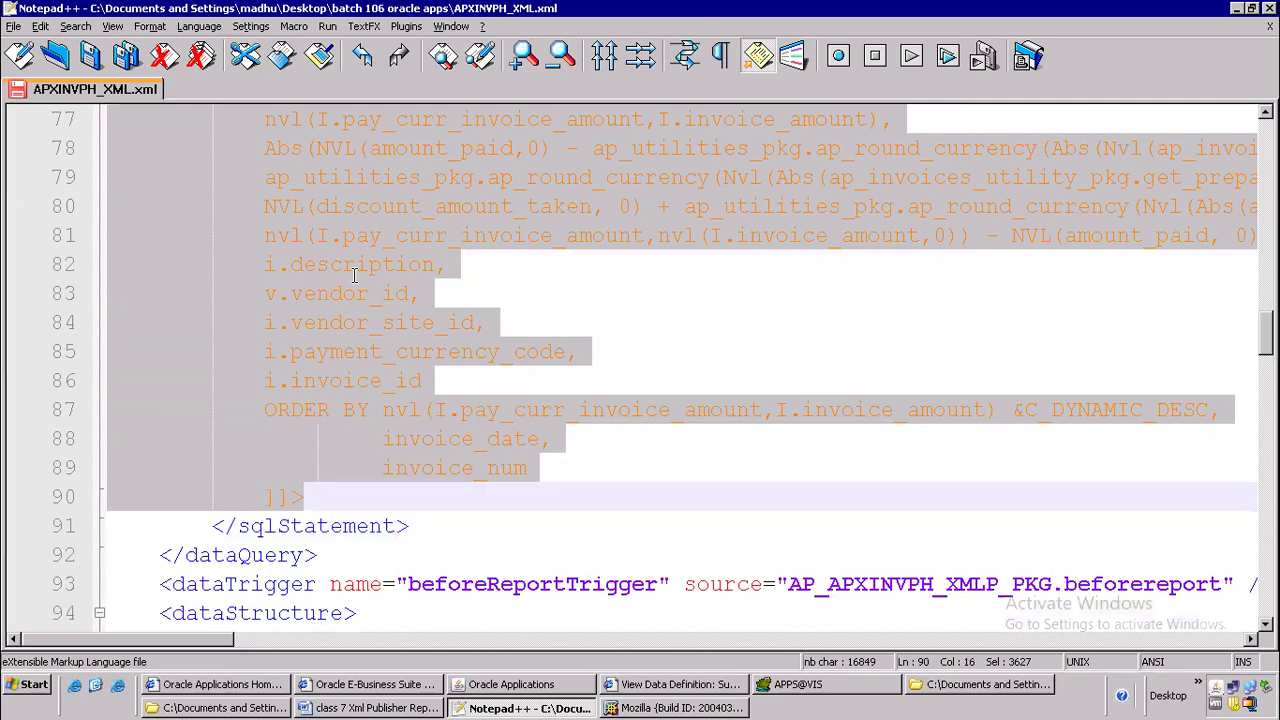
{"action": "key", "text": "Delete"}
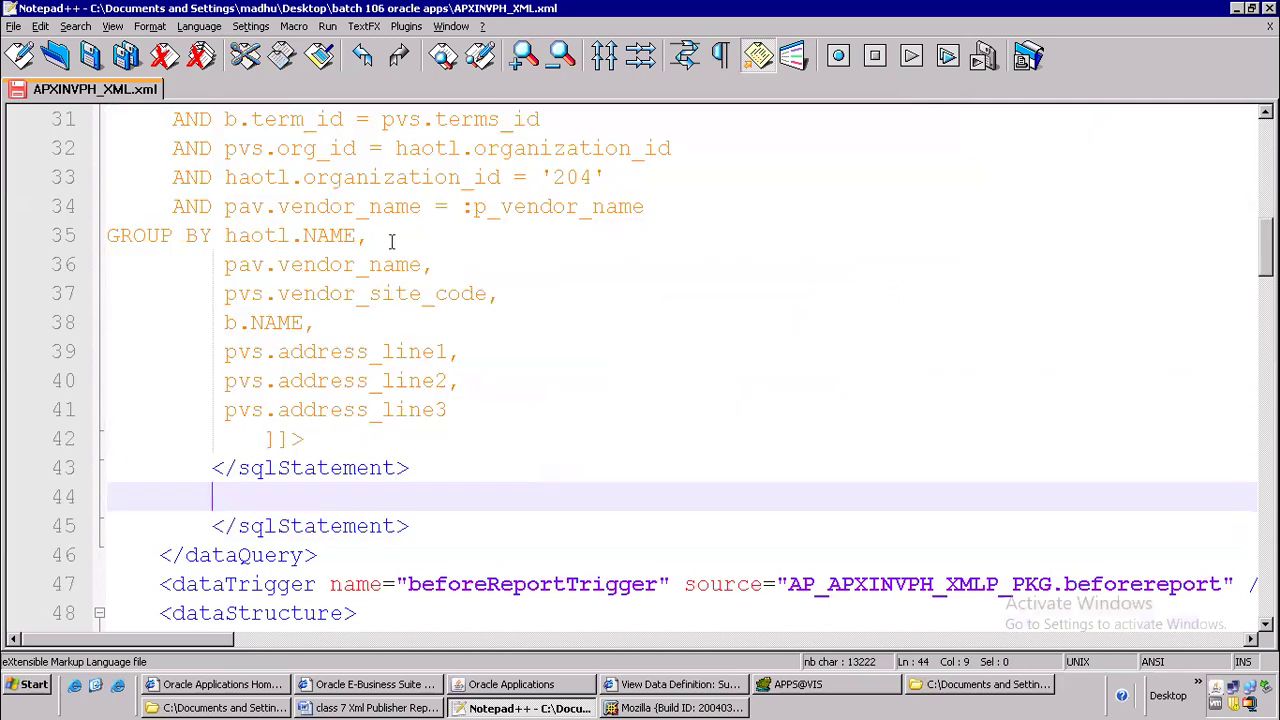
Remove the surplus closing sqlStatement tag on line 43, leaving a single closing tag below the Q_VENDOR CDATA block
{"action": "scroll", "coordinate": [374, 381], "scroll_direction": "up", "scroll_amount": 6}
{"action": "scroll", "coordinate": [374, 381], "scroll_direction": "down", "scroll_amount": 6}
{"action": "left_click_drag", "start_coordinate": [469, 460], "coordinate": [155, 458]}
{"action": "key", "text": "Delete"}
{"action": "key", "text": "Delete"}
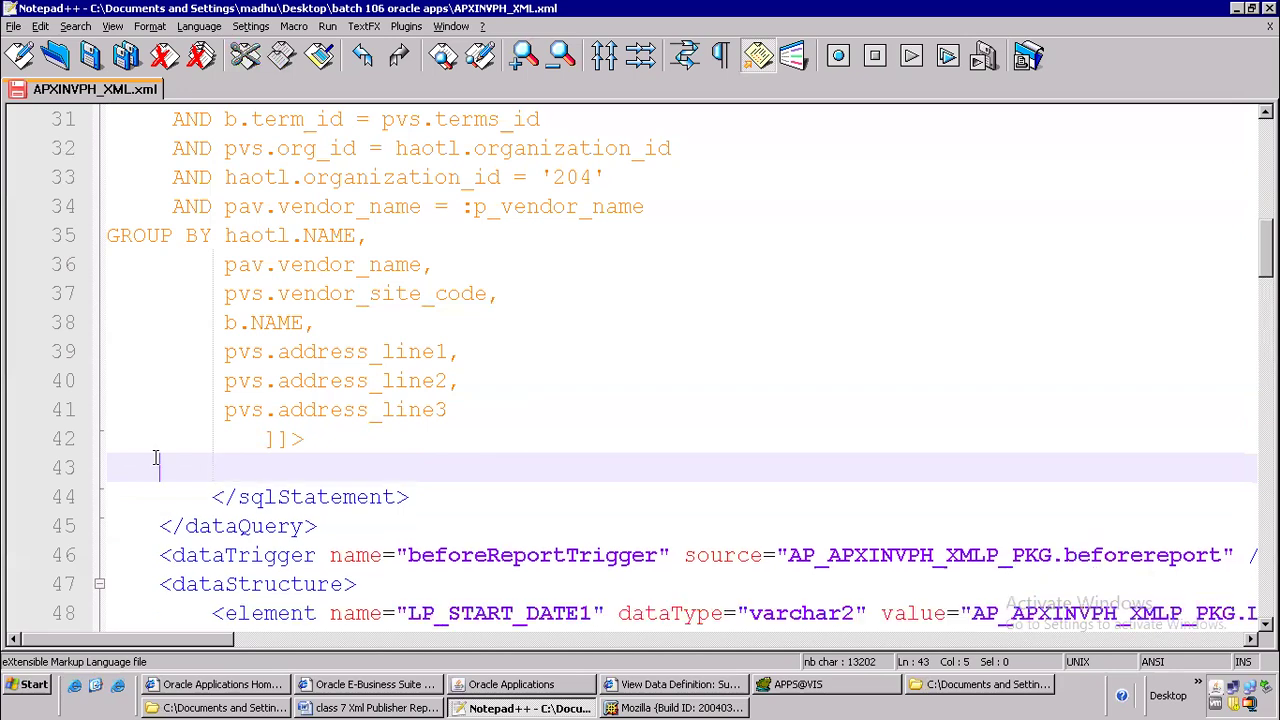
{"action": "key", "text": "Delete"}
{"action": "left_click", "coordinate": [360, 444]}
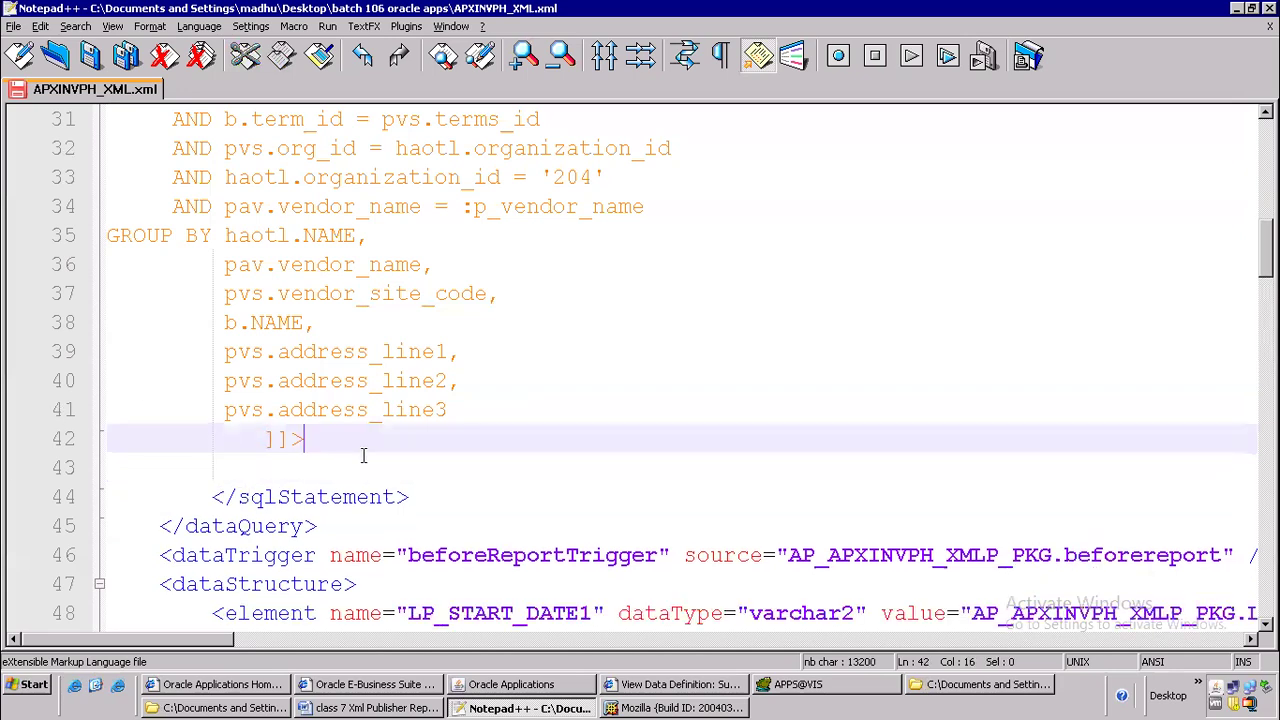
Check the Q_VENDOR CDATA opening on line 17 against its closing on line 42, and review the closing tags down to dataStructure
{"action": "scroll", "coordinate": [340, 388], "scroll_direction": "up", "scroll_amount": 1}
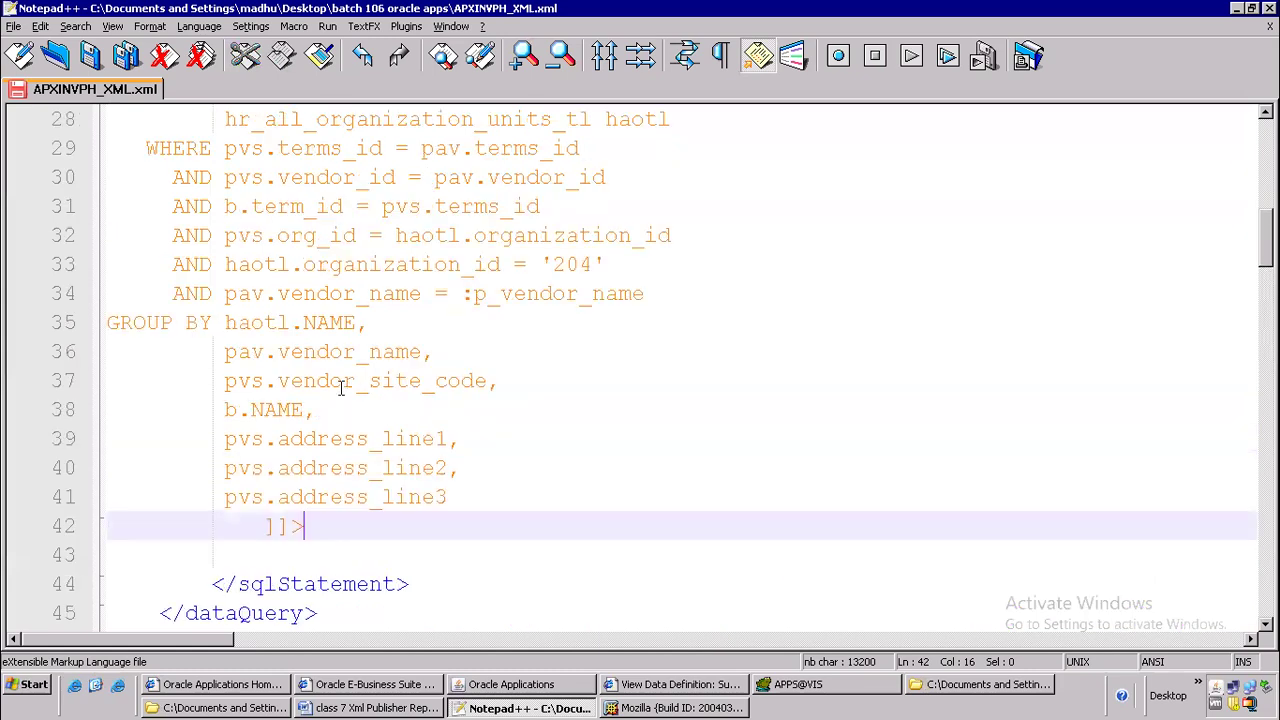
{"action": "scroll", "coordinate": [340, 388], "scroll_direction": "up", "scroll_amount": 7}
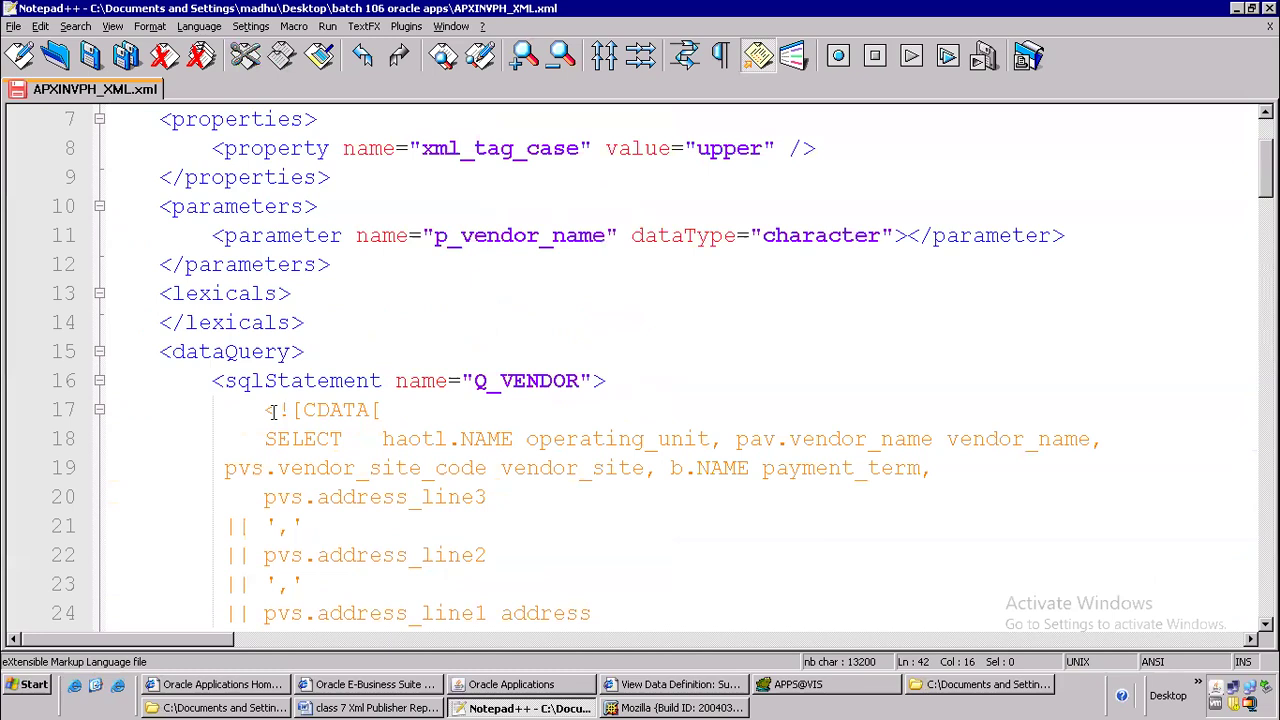
{"action": "left_click", "coordinate": [272, 412]}
{"action": "left_click", "coordinate": [316, 438]}
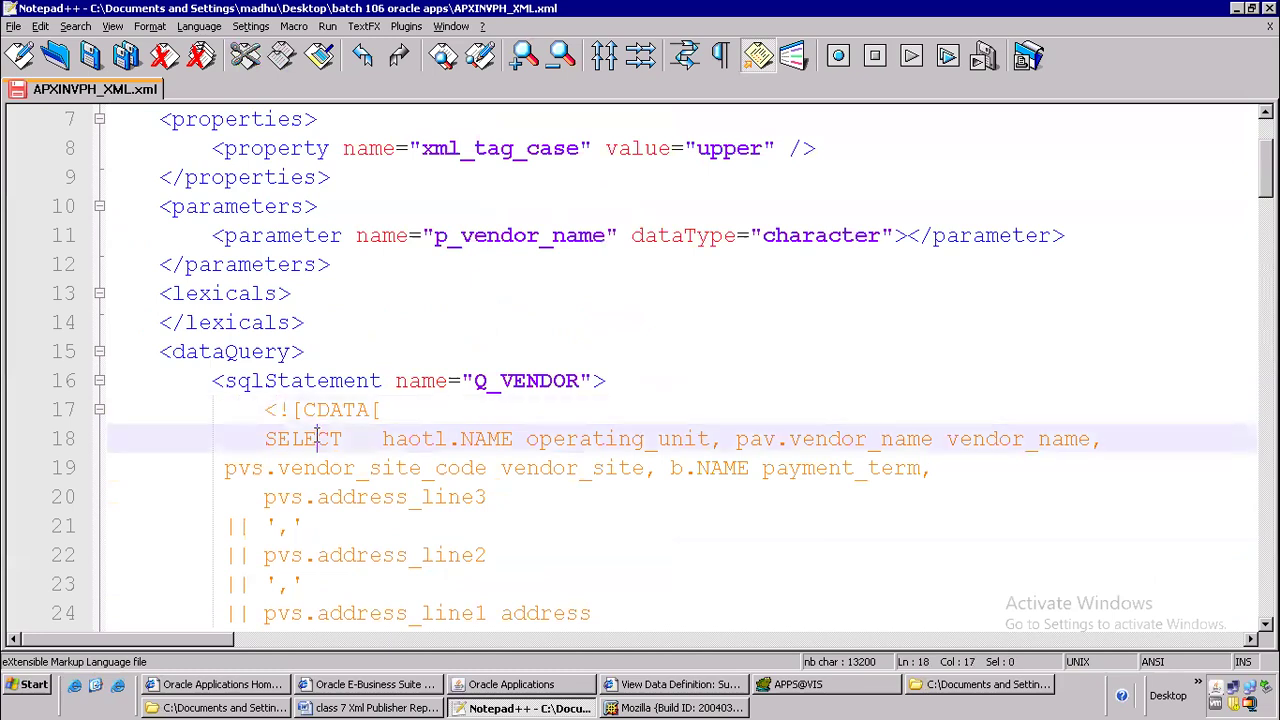
{"action": "left_click_drag", "start_coordinate": [279, 410], "coordinate": [306, 408]}
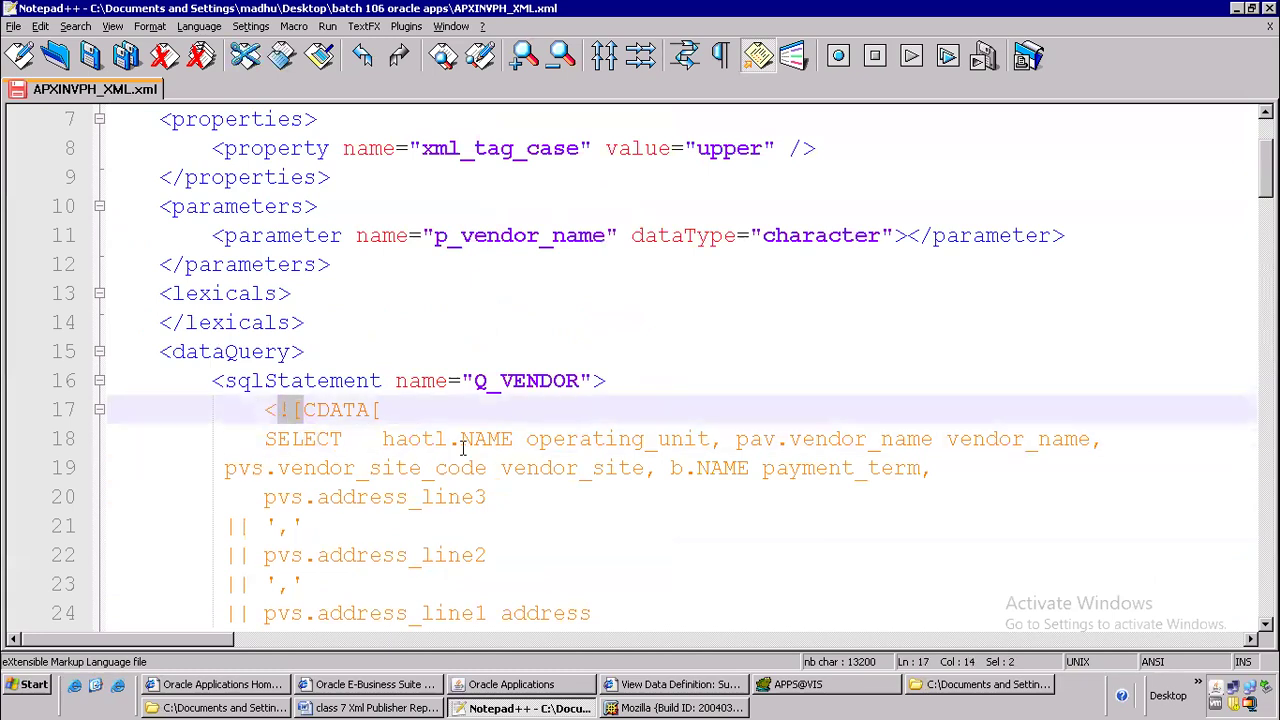
{"action": "left_click", "coordinate": [298, 409]}
{"action": "scroll", "coordinate": [603, 414], "scroll_direction": "down", "scroll_amount": 9}
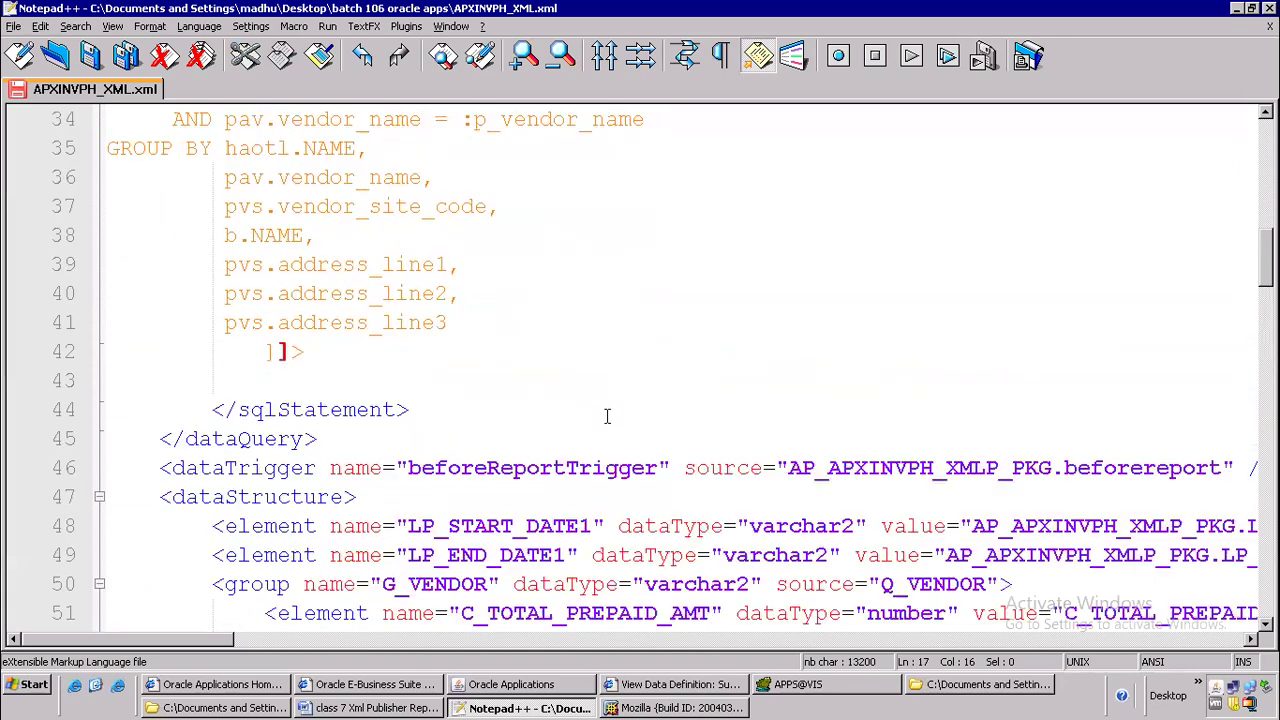
{"action": "scroll", "coordinate": [606, 418], "scroll_direction": "down", "scroll_amount": 1}
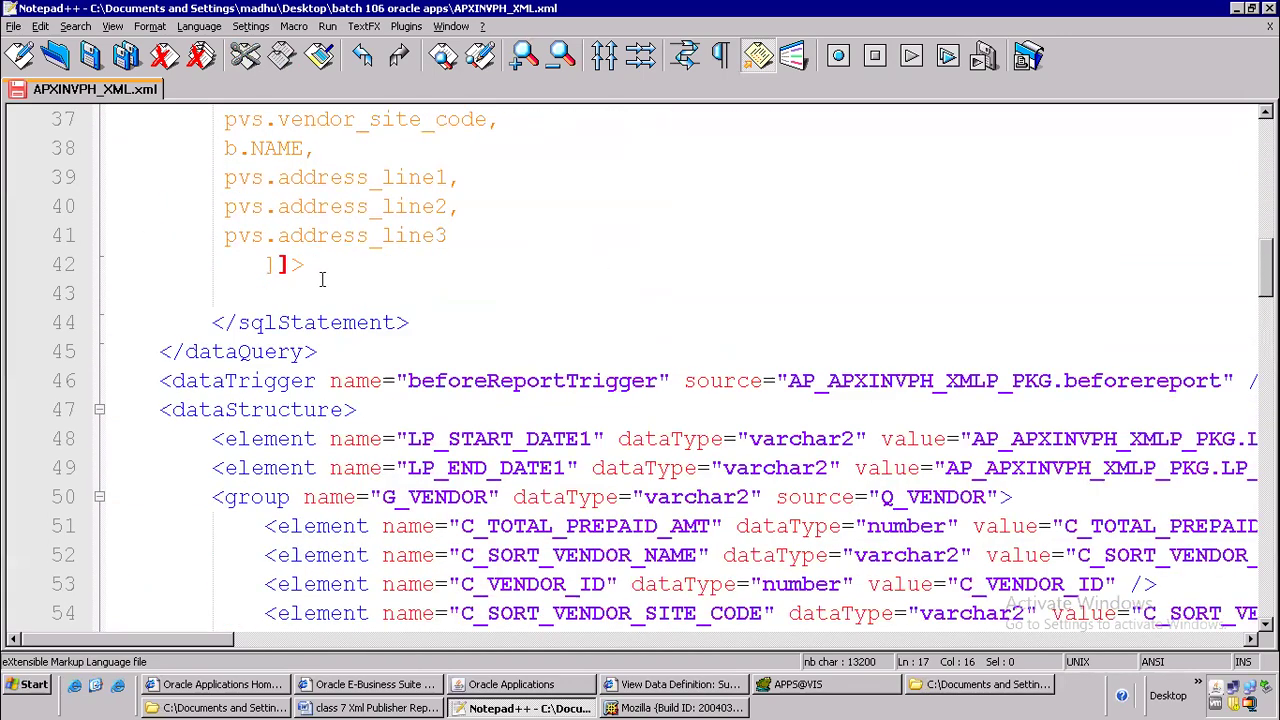
{"action": "scroll", "coordinate": [321, 279], "scroll_direction": "up", "scroll_amount": 10}
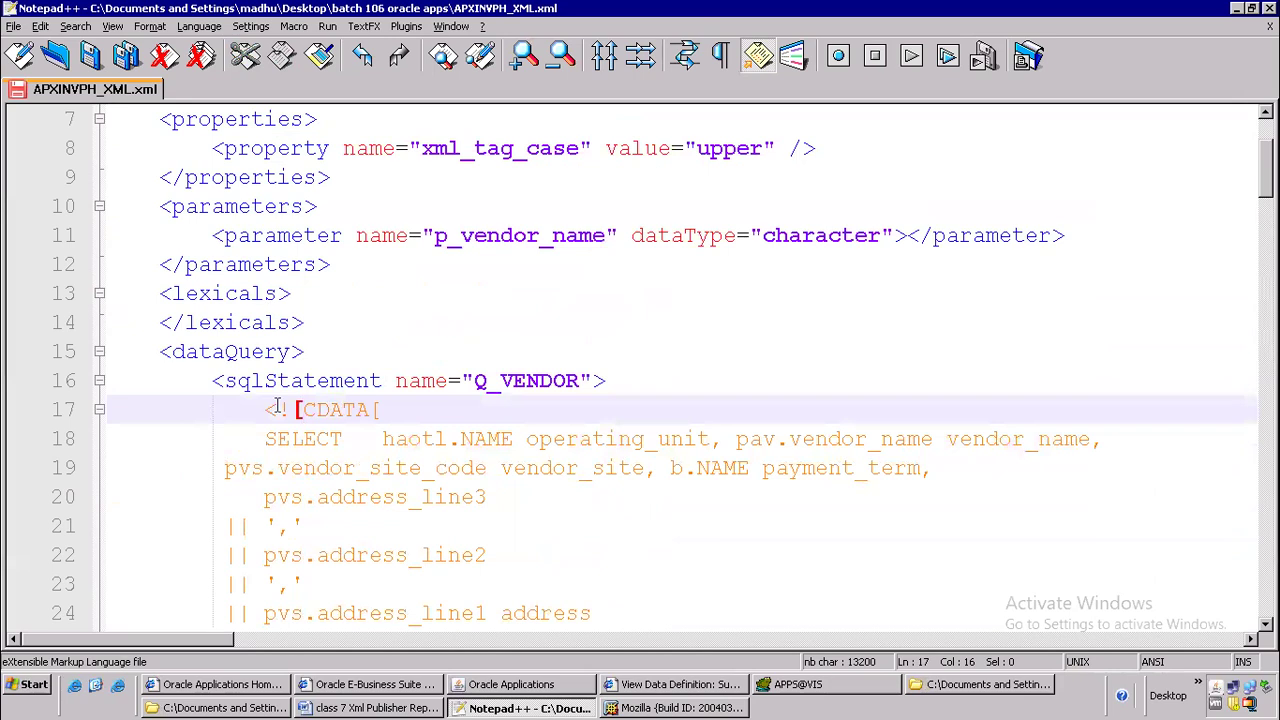
{"action": "scroll", "coordinate": [276, 409], "scroll_direction": "down", "scroll_amount": 8}
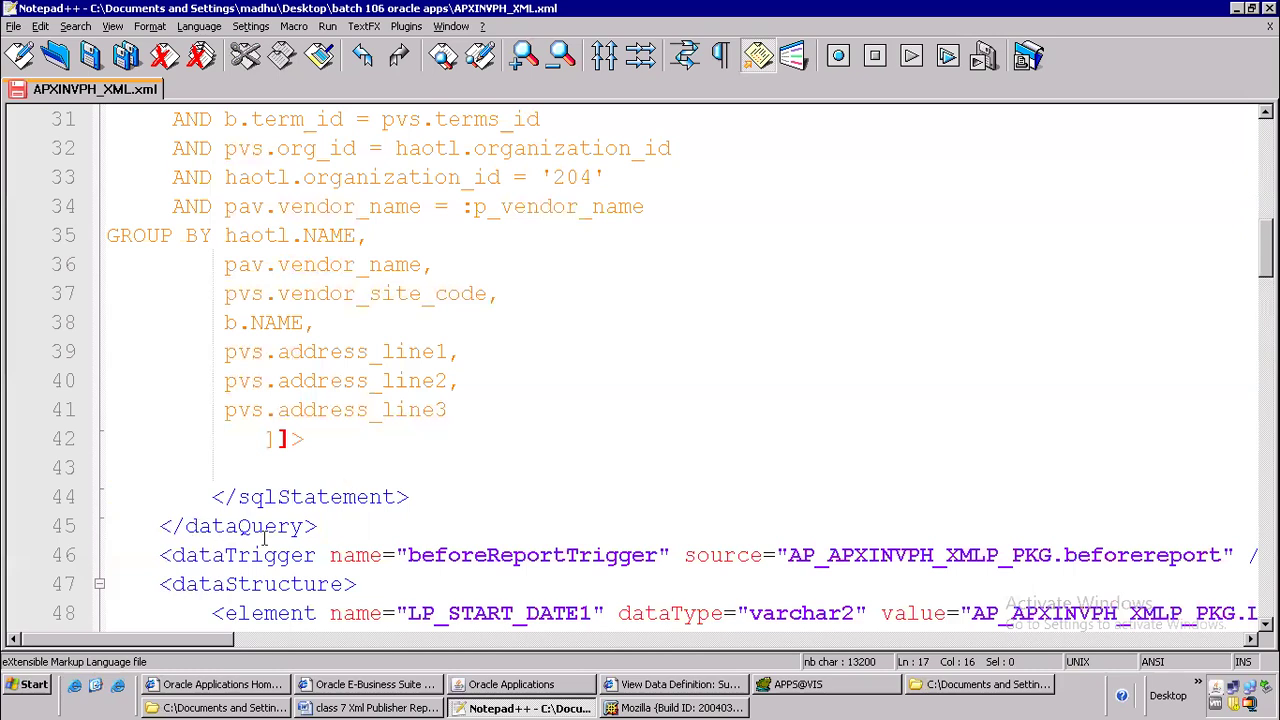
{"action": "scroll", "coordinate": [297, 527], "scroll_direction": "down", "scroll_amount": 3}
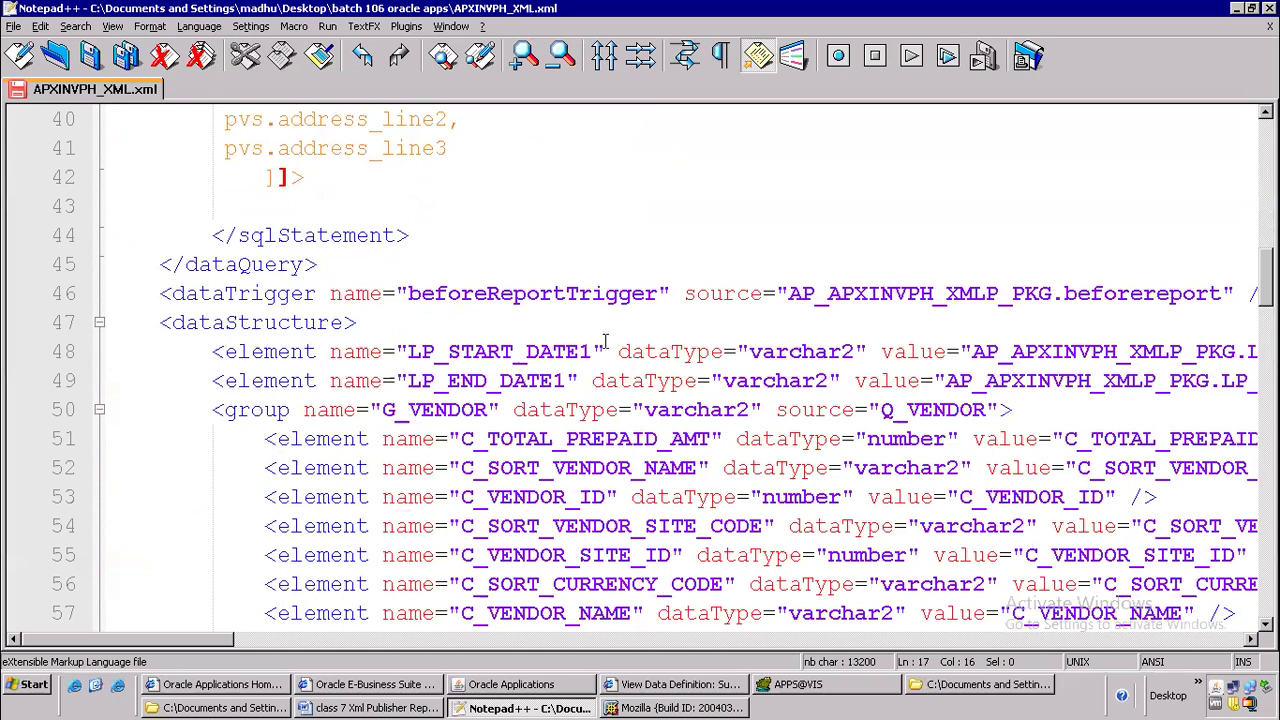
Delete the beforeReportTrigger dataTrigger element on line 46, between the closing dataQuery tag and the dataStructure tag
{"action": "left_click_drag", "start_coordinate": [117, 296], "coordinate": [1245, 294]}
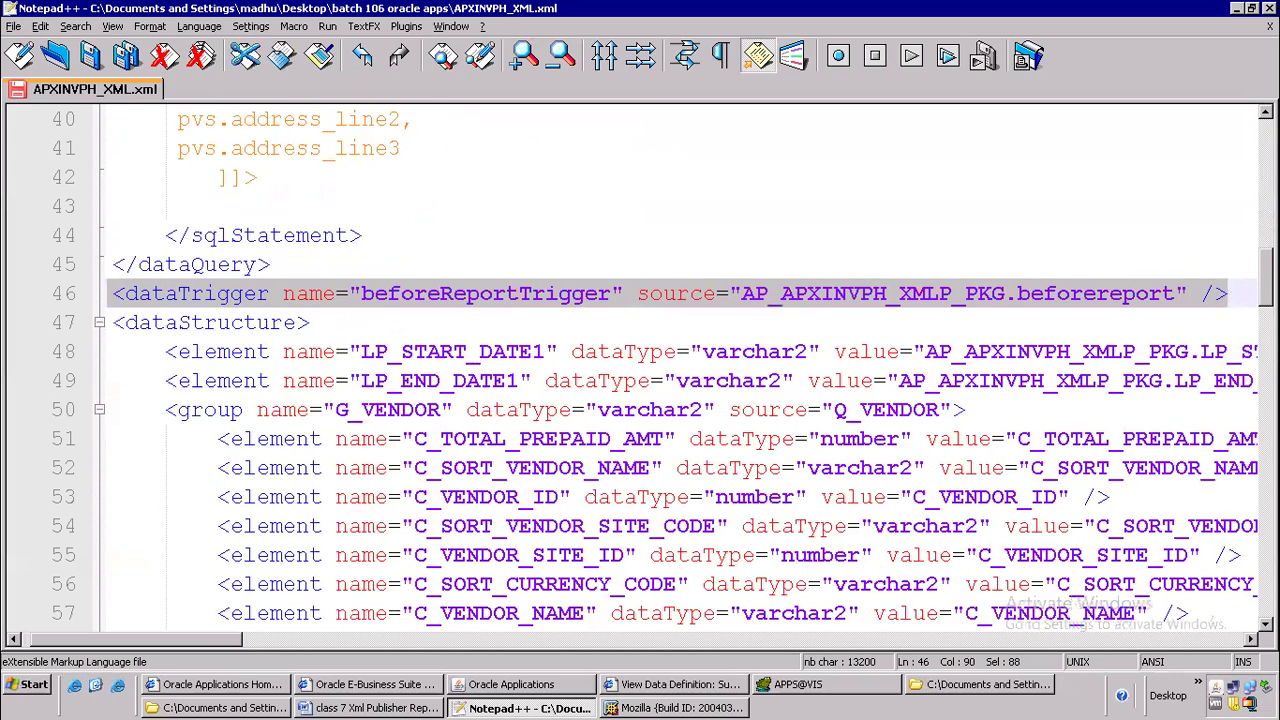
{"action": "key", "text": "Delete"}
{"action": "key", "text": "Delete"}
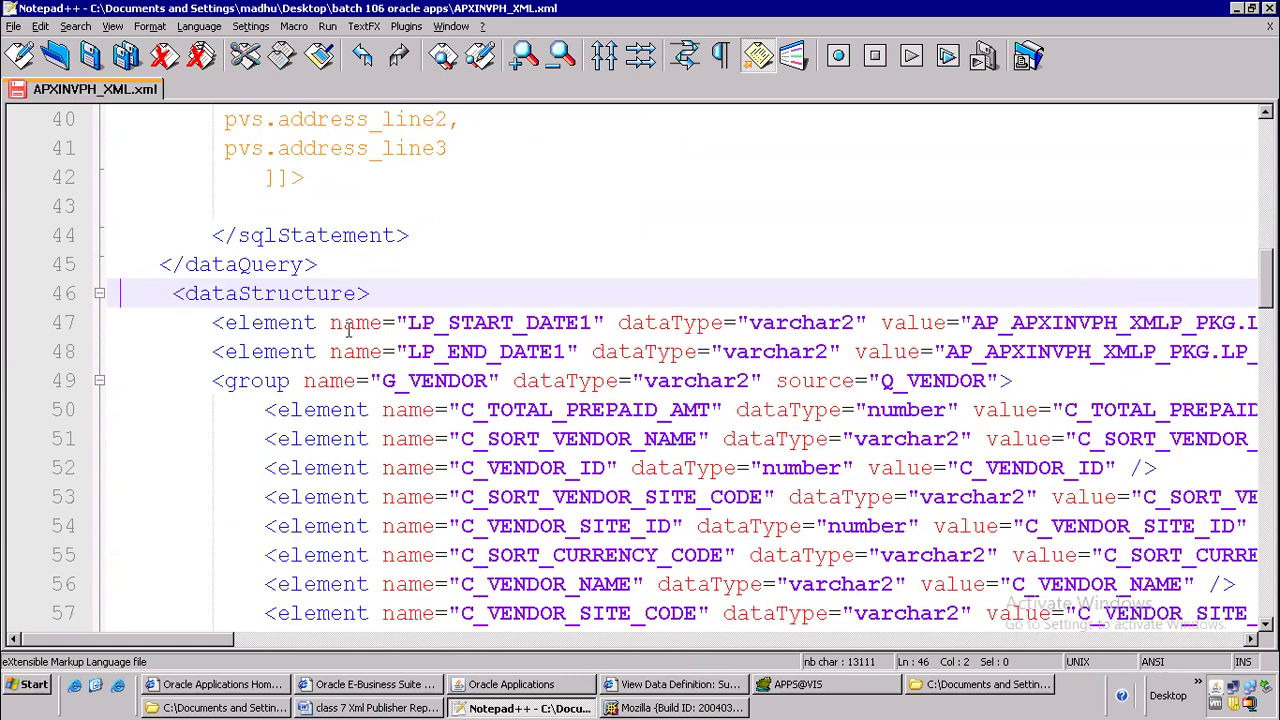
Review the Q_VENDOR query's column aliases operating_unit, vendor_name, vendor_site, payment_term and address, along with its conditions
{"action": "scroll", "coordinate": [403, 284], "scroll_direction": "up", "scroll_amount": 3}
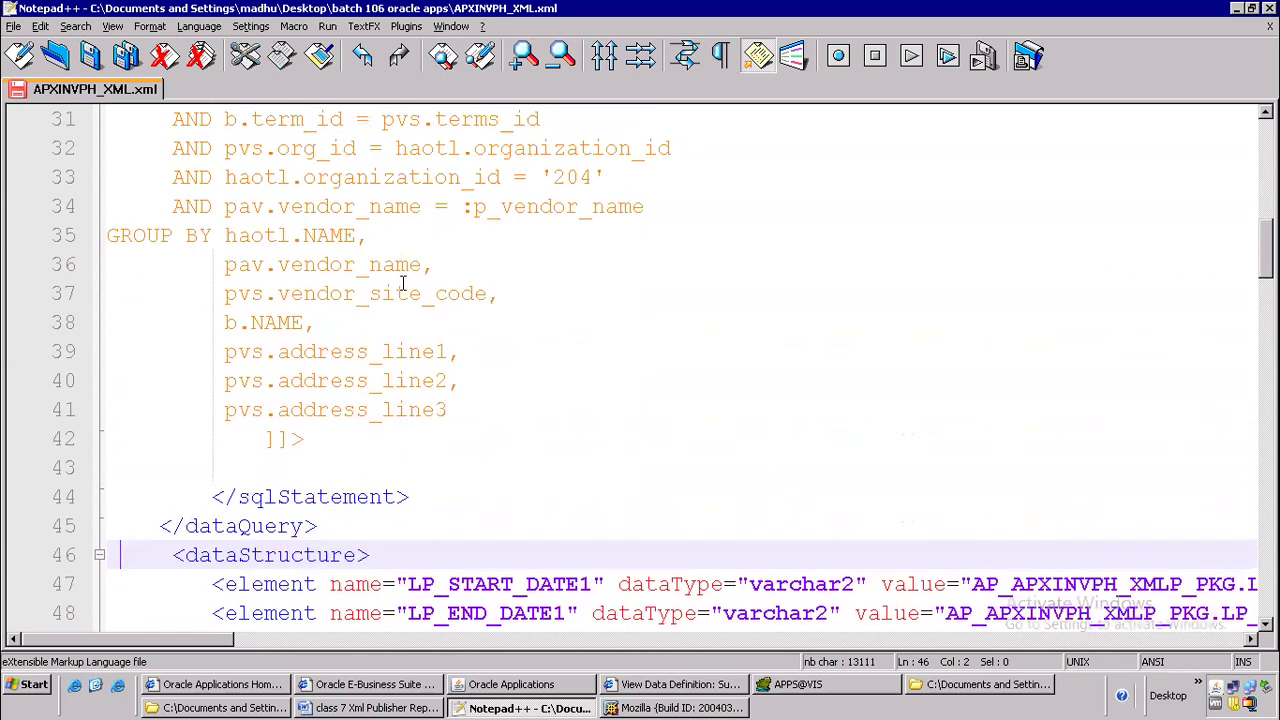
{"action": "scroll", "coordinate": [403, 284], "scroll_direction": "up", "scroll_amount": 4}
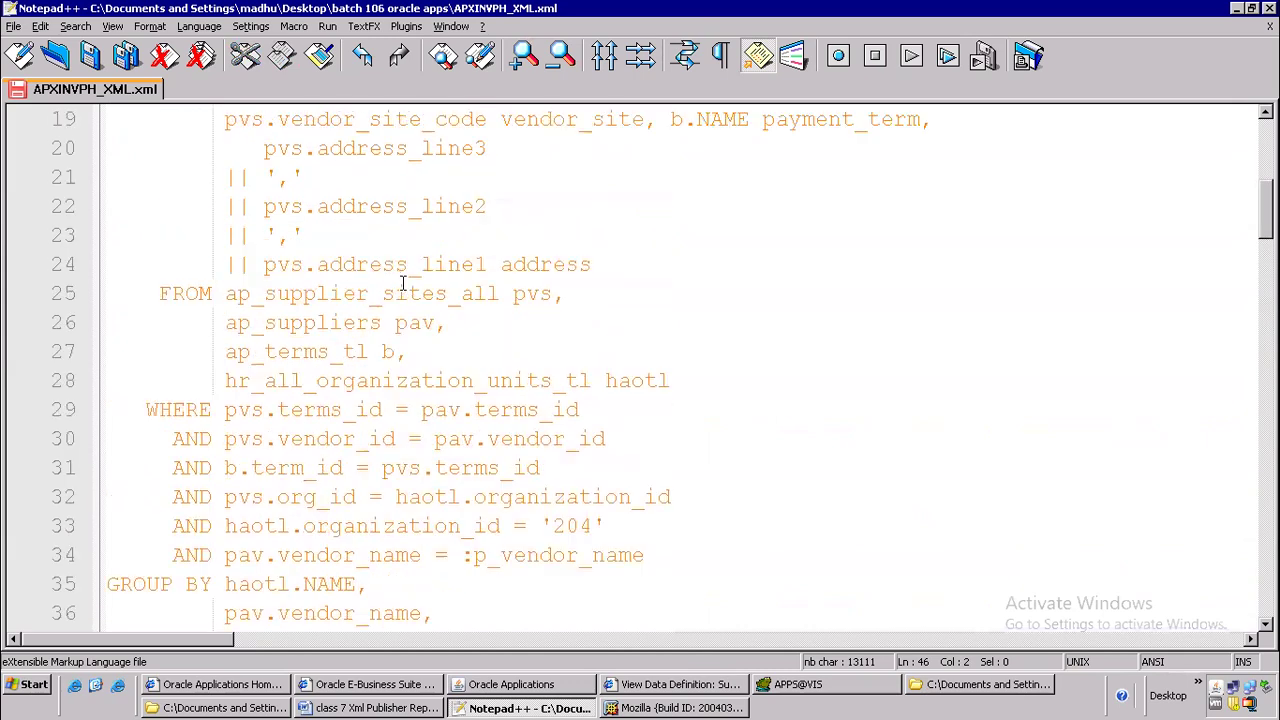
{"action": "scroll", "coordinate": [403, 284], "scroll_direction": "up", "scroll_amount": 2}
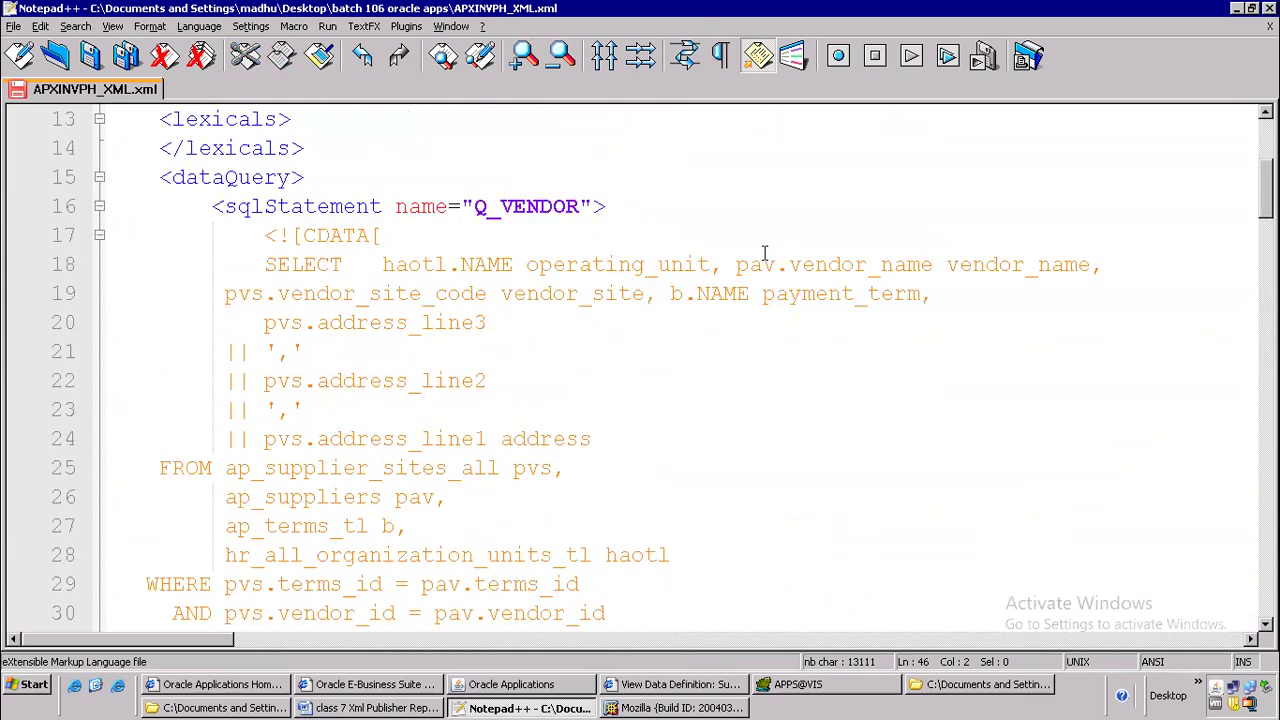
{"action": "left_click_drag", "start_coordinate": [527, 264], "coordinate": [749, 270]}
{"action": "left_click_drag", "start_coordinate": [934, 265], "coordinate": [1091, 265]}
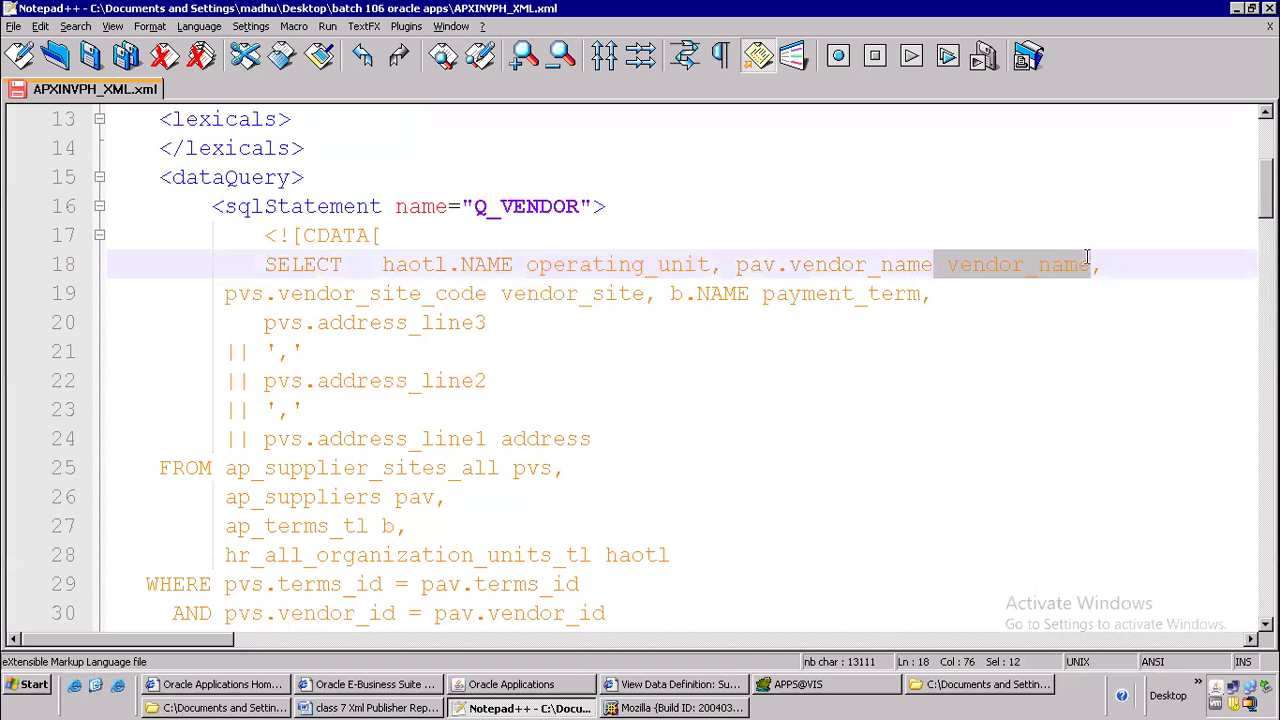
{"action": "left_click_drag", "start_coordinate": [512, 293], "coordinate": [606, 293]}
{"action": "left_click_drag", "start_coordinate": [776, 293], "coordinate": [948, 298]}
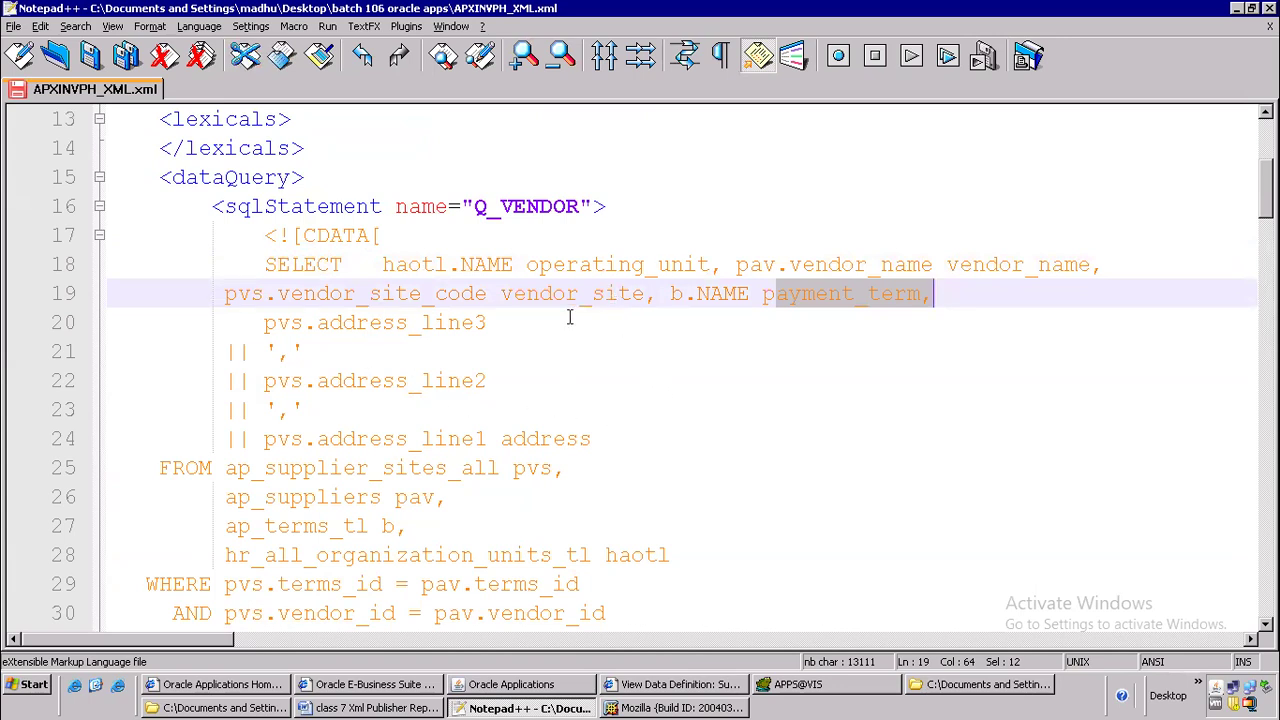
{"action": "left_click_drag", "start_coordinate": [411, 234], "coordinate": [472, 400]}
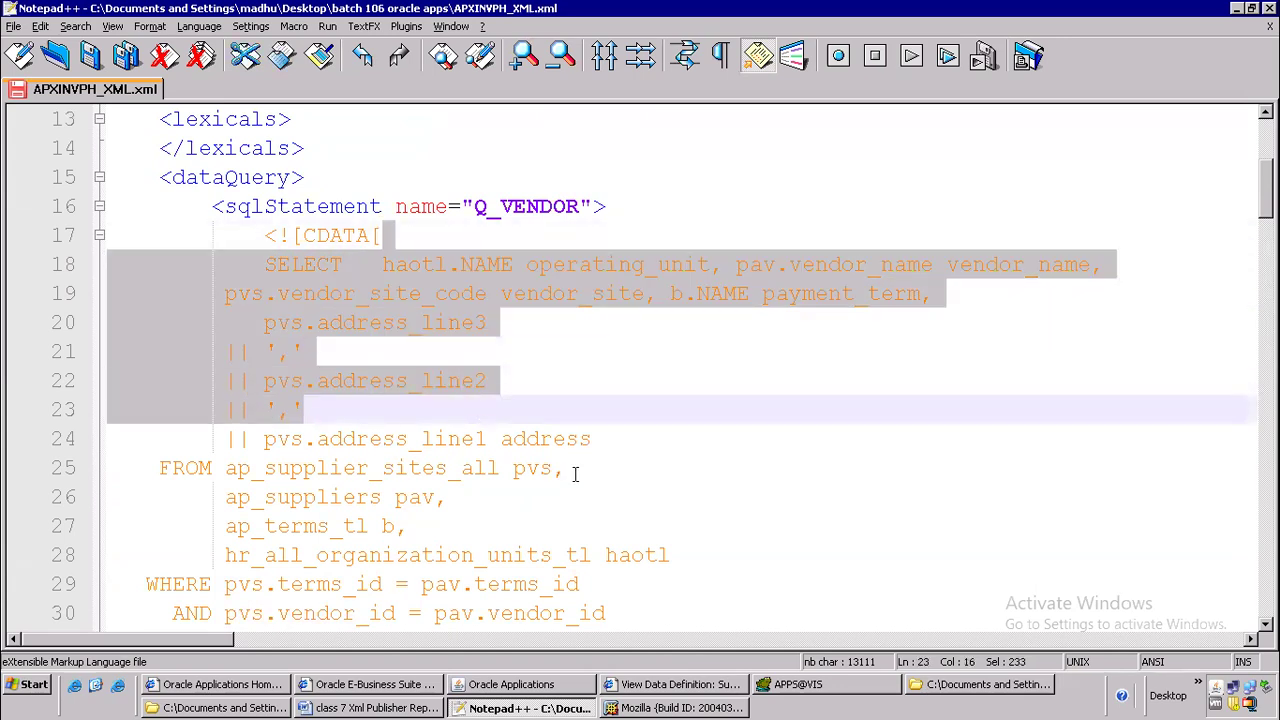
{"action": "left_click", "coordinate": [598, 380]}
{"action": "scroll", "coordinate": [418, 378], "scroll_direction": "down", "scroll_amount": 11}
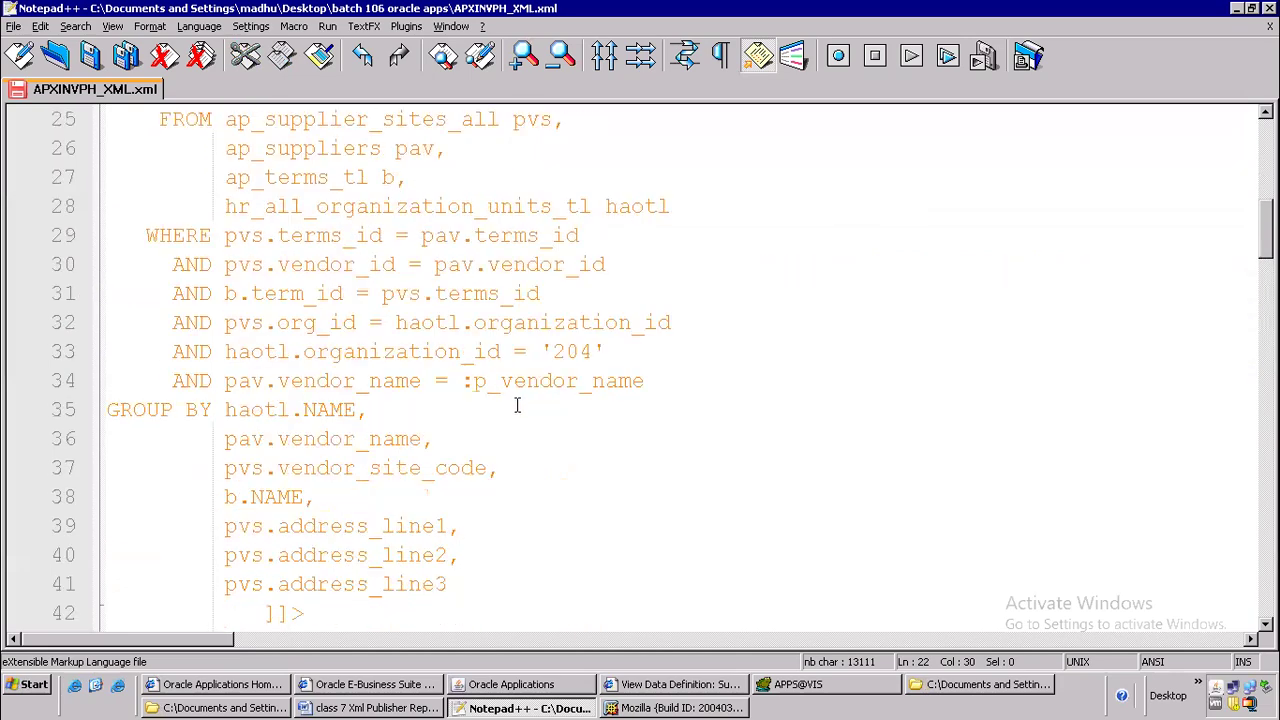
Delete the LP_START_DATE1 and LP_END_DATE1 elements at the start of dataStructure, above the G_VENDOR group
{"action": "scroll", "coordinate": [518, 432], "scroll_direction": "up", "scroll_amount": 2}
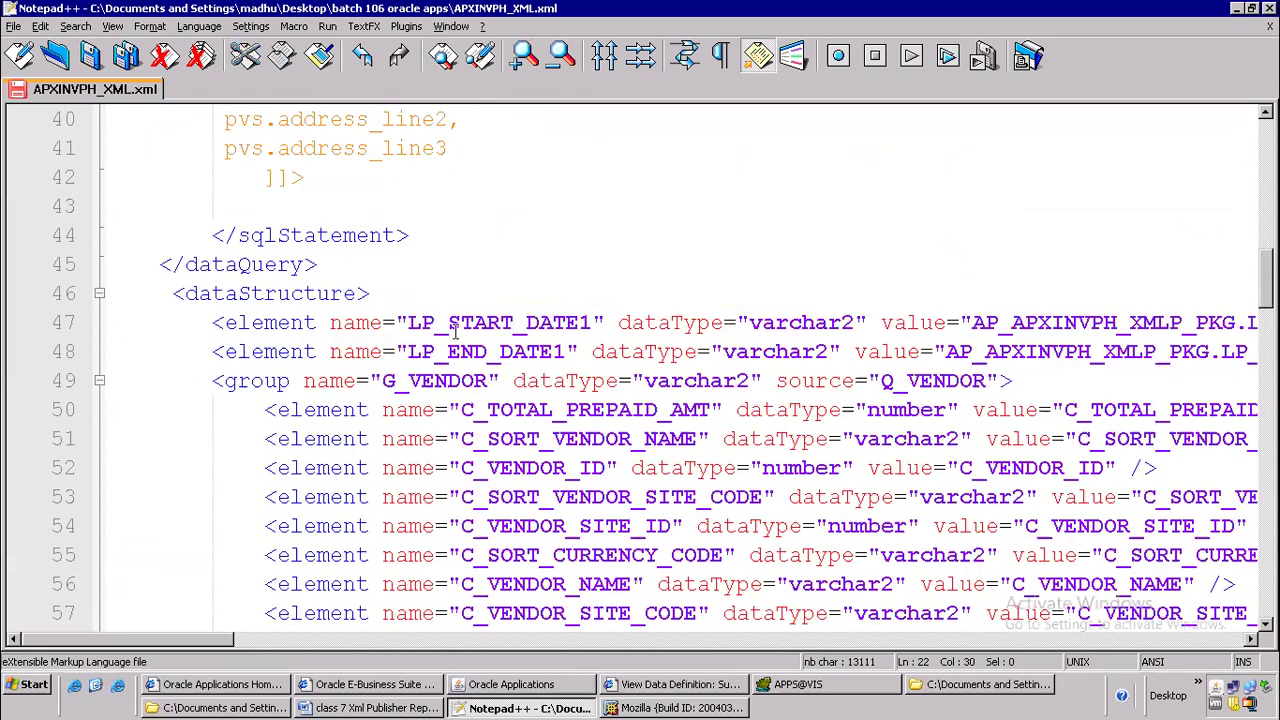
{"action": "left_click_drag", "start_coordinate": [195, 314], "coordinate": [1230, 353]}
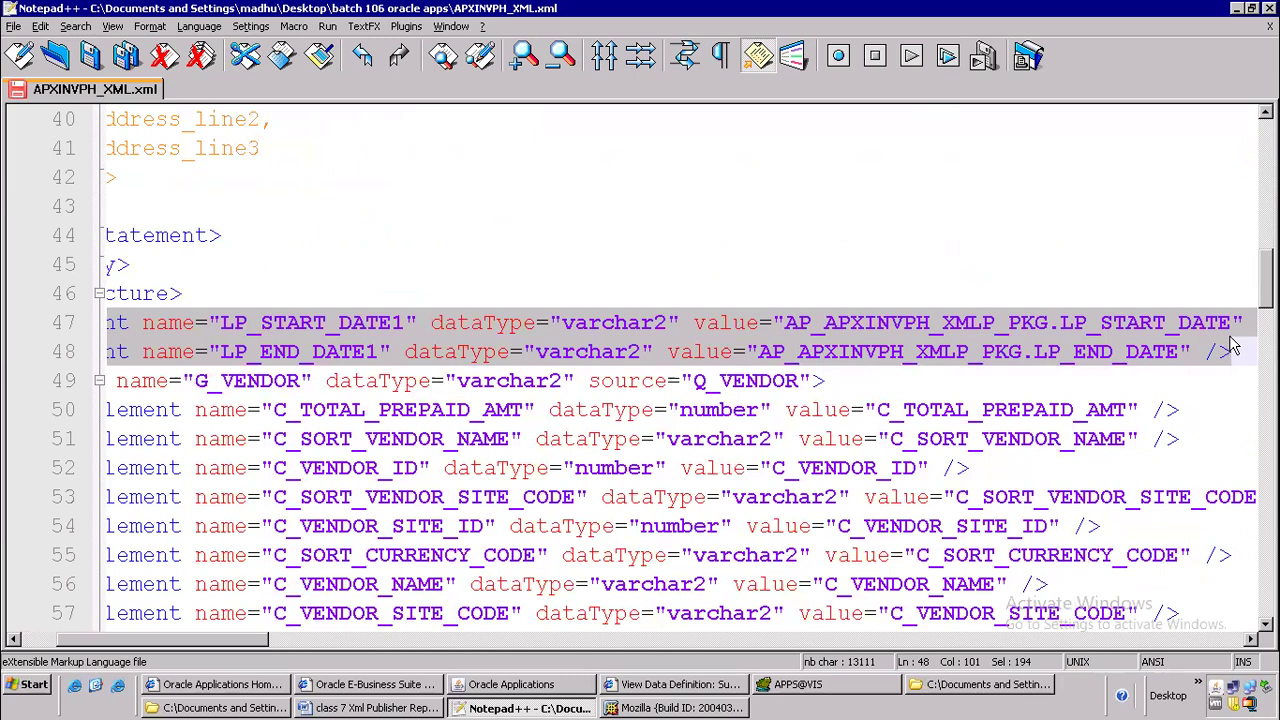
{"action": "key", "text": "Delete"}
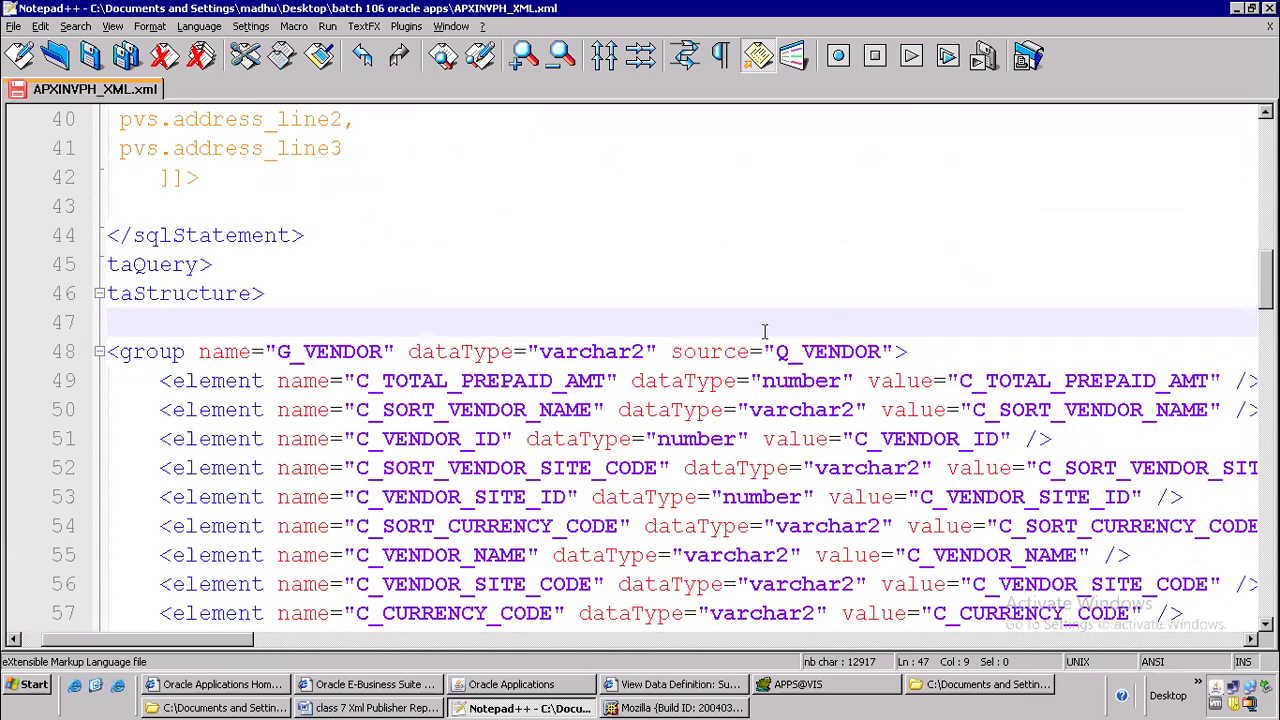
Compare the sqlStatement name Q_VENDOR with the source of the G_VENDOR group in dataStructure, and examine the group's name and elements
{"action": "left_click", "coordinate": [342, 358]}
{"action": "scroll", "coordinate": [455, 318], "scroll_direction": "up", "scroll_amount": 8}
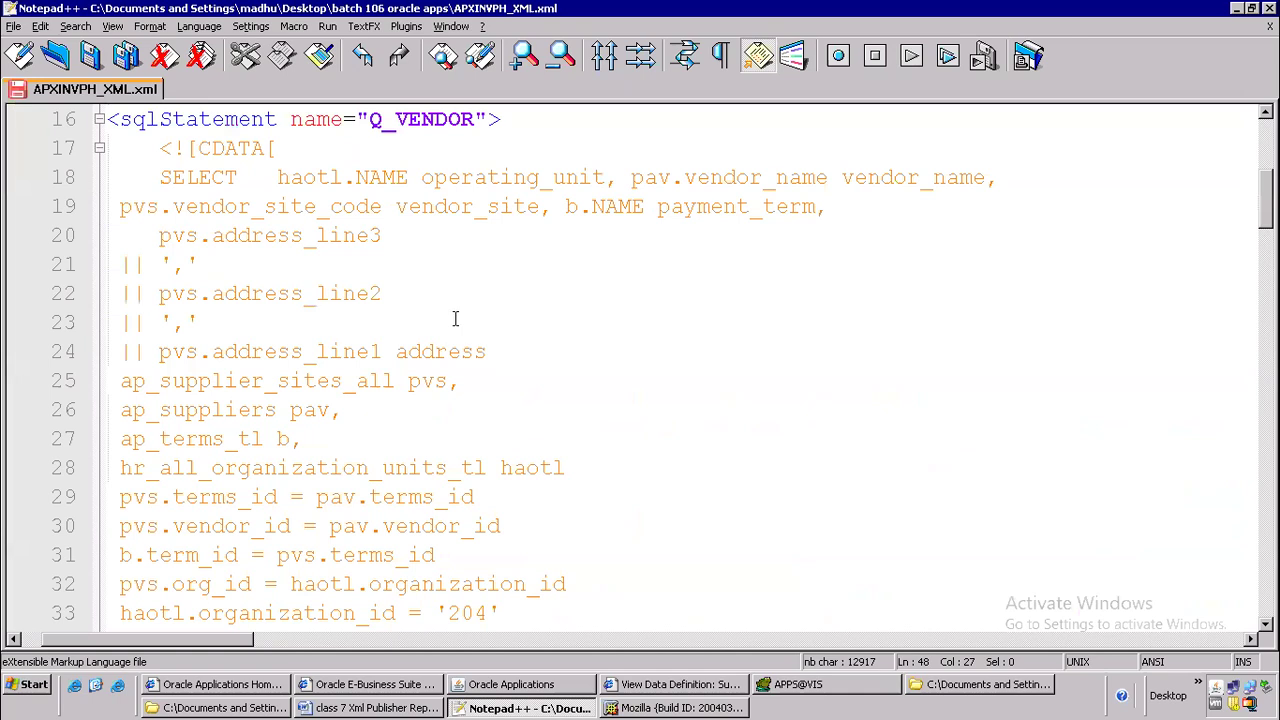
{"action": "scroll", "coordinate": [431, 148], "scroll_direction": "up", "scroll_amount": 5}
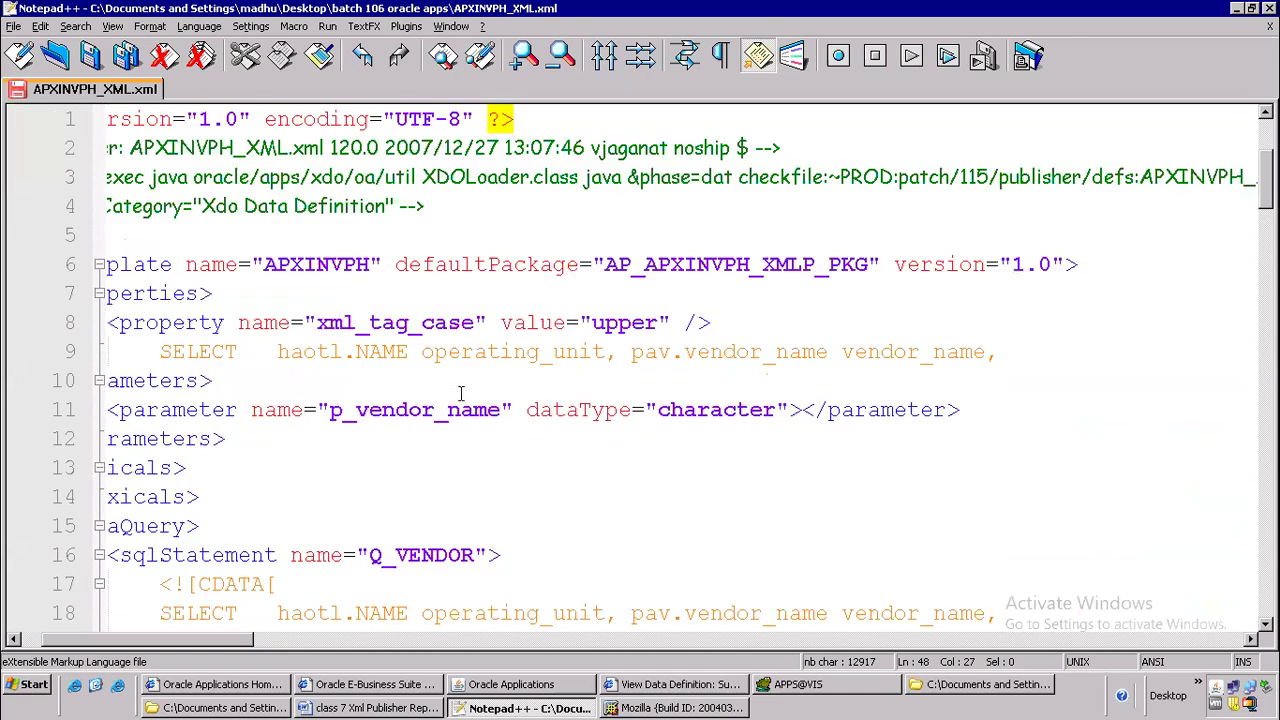
{"action": "scroll", "coordinate": [425, 380], "scroll_direction": "down", "scroll_amount": 2}
{"action": "left_click", "coordinate": [420, 380]}
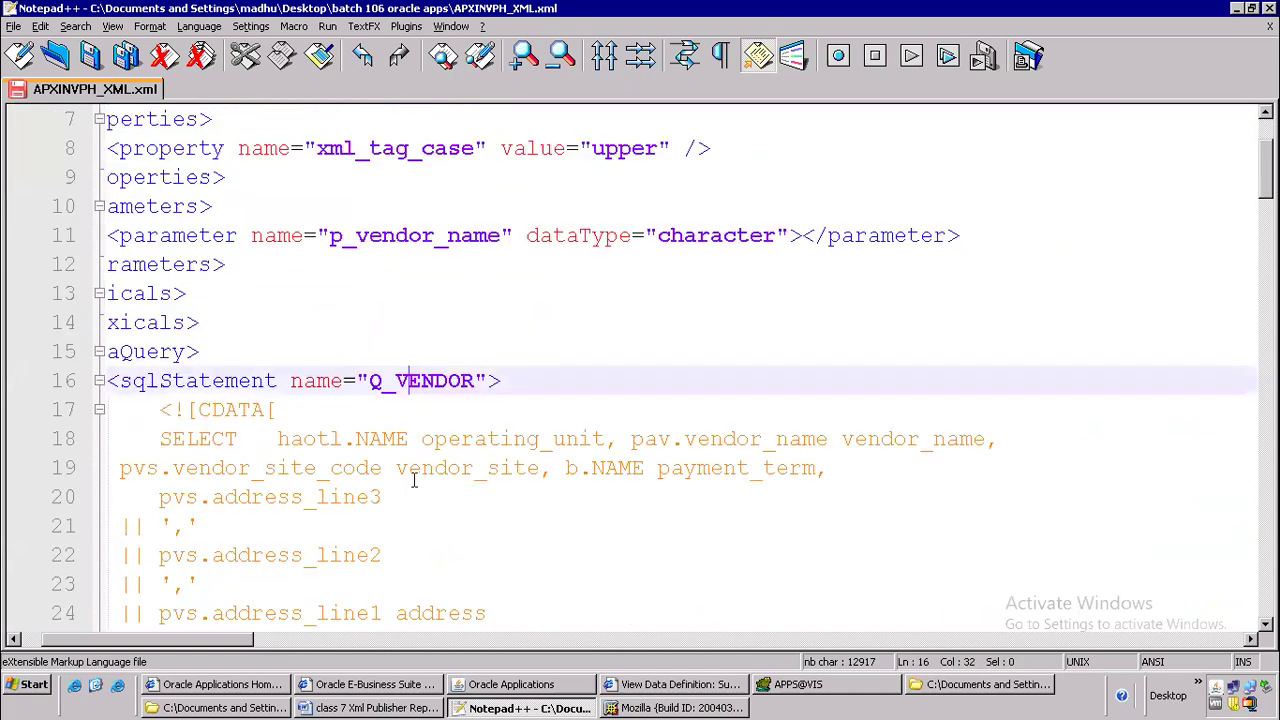
{"action": "left_click_drag", "start_coordinate": [230, 641], "coordinate": [100, 643]}
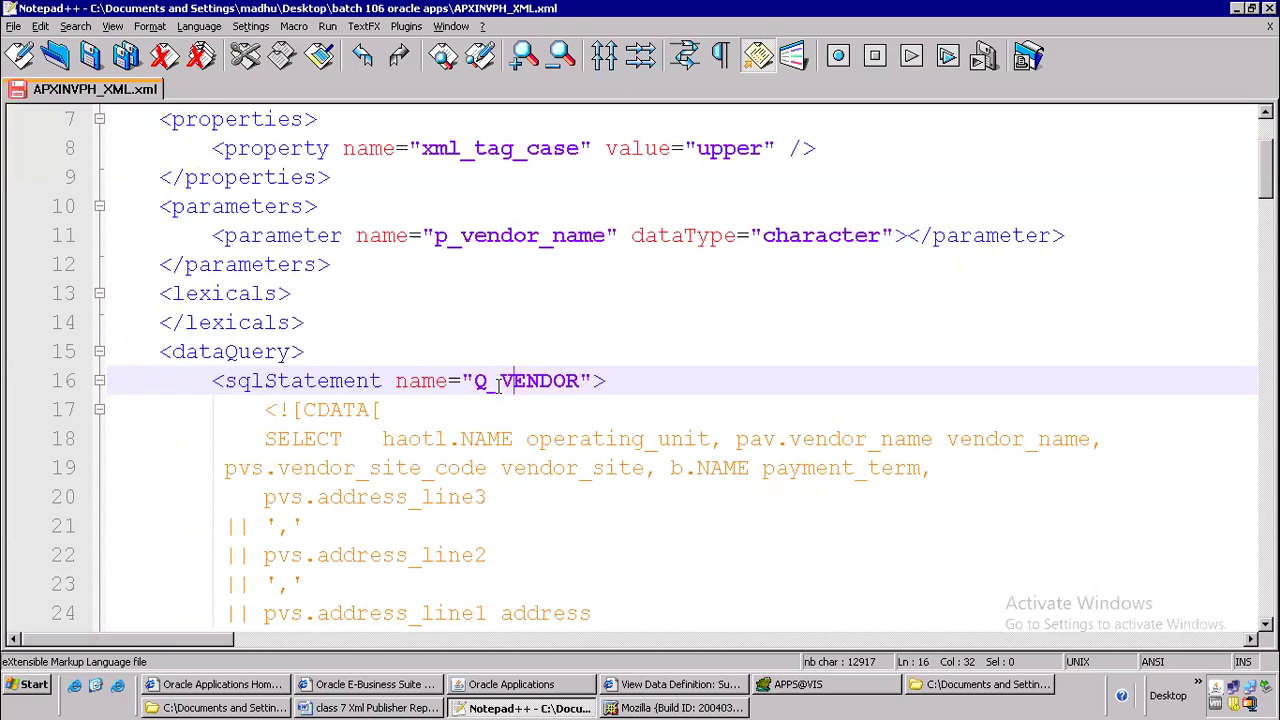
{"action": "left_click_drag", "start_coordinate": [472, 381], "coordinate": [593, 381]}
{"action": "scroll", "coordinate": [444, 444], "scroll_direction": "down", "scroll_amount": 12}
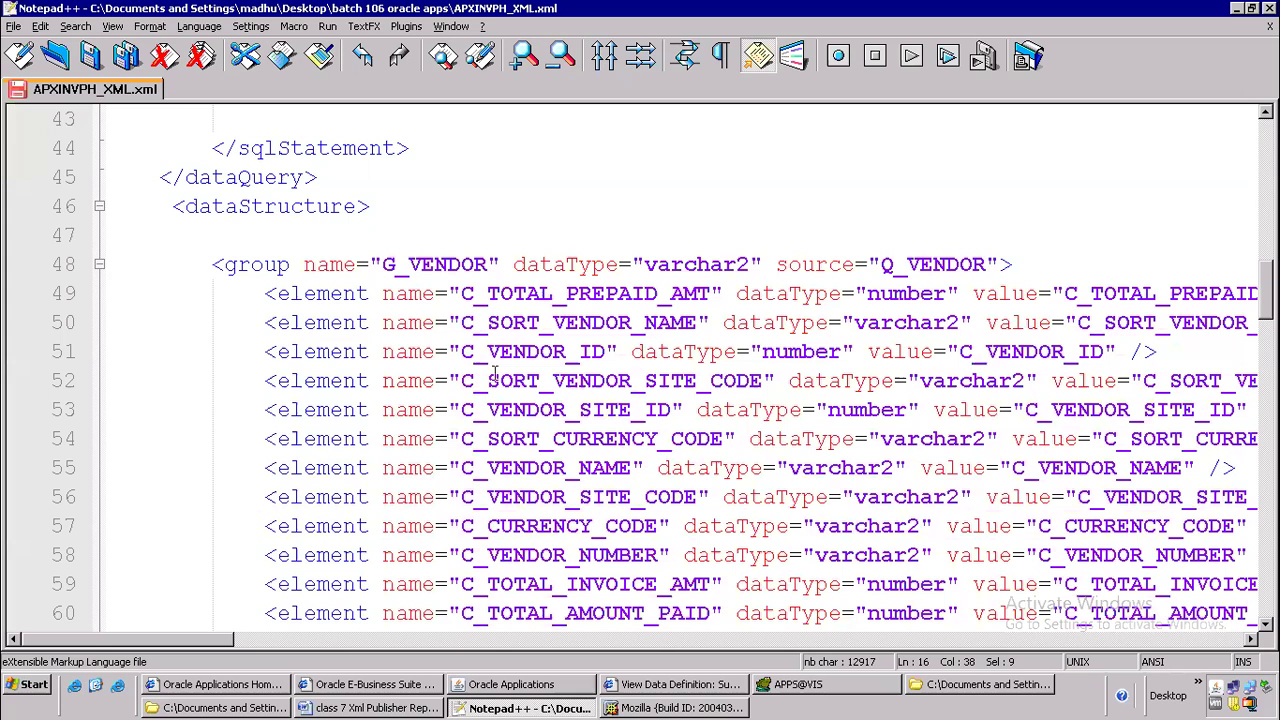
{"action": "left_click_drag", "start_coordinate": [383, 264], "coordinate": [487, 264]}
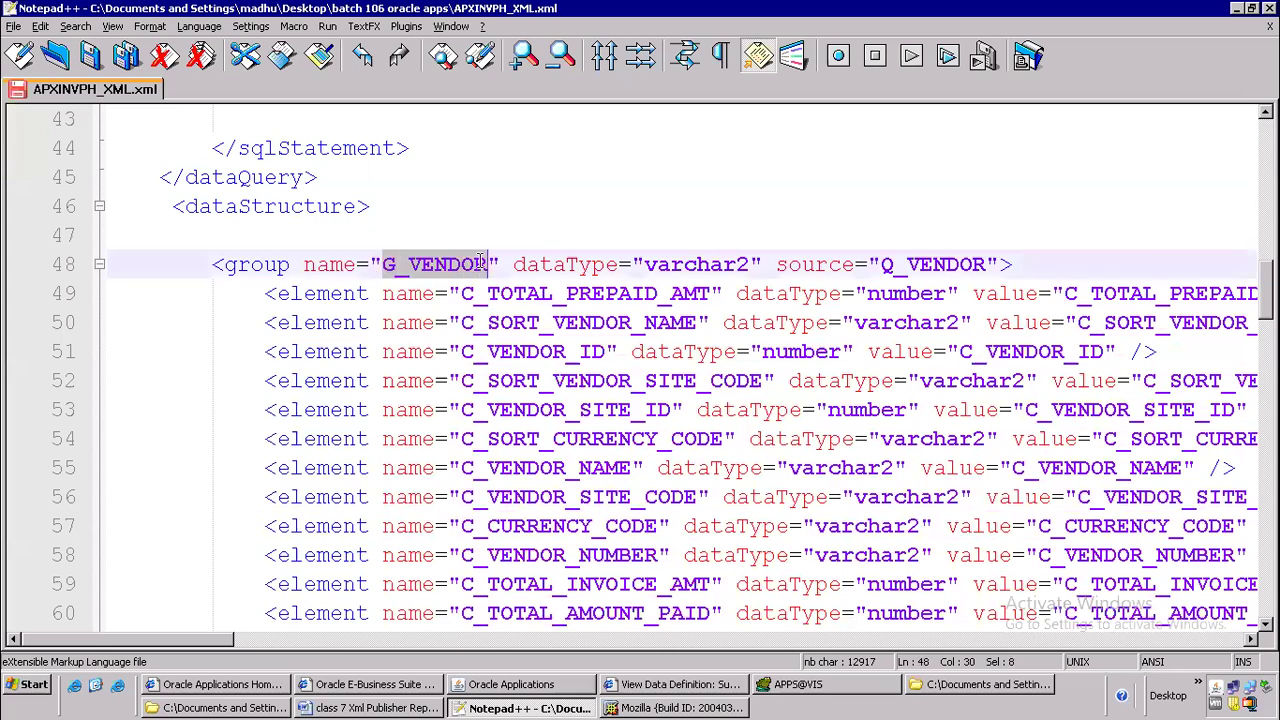
{"action": "left_click_drag", "start_coordinate": [894, 264], "coordinate": [990, 263]}
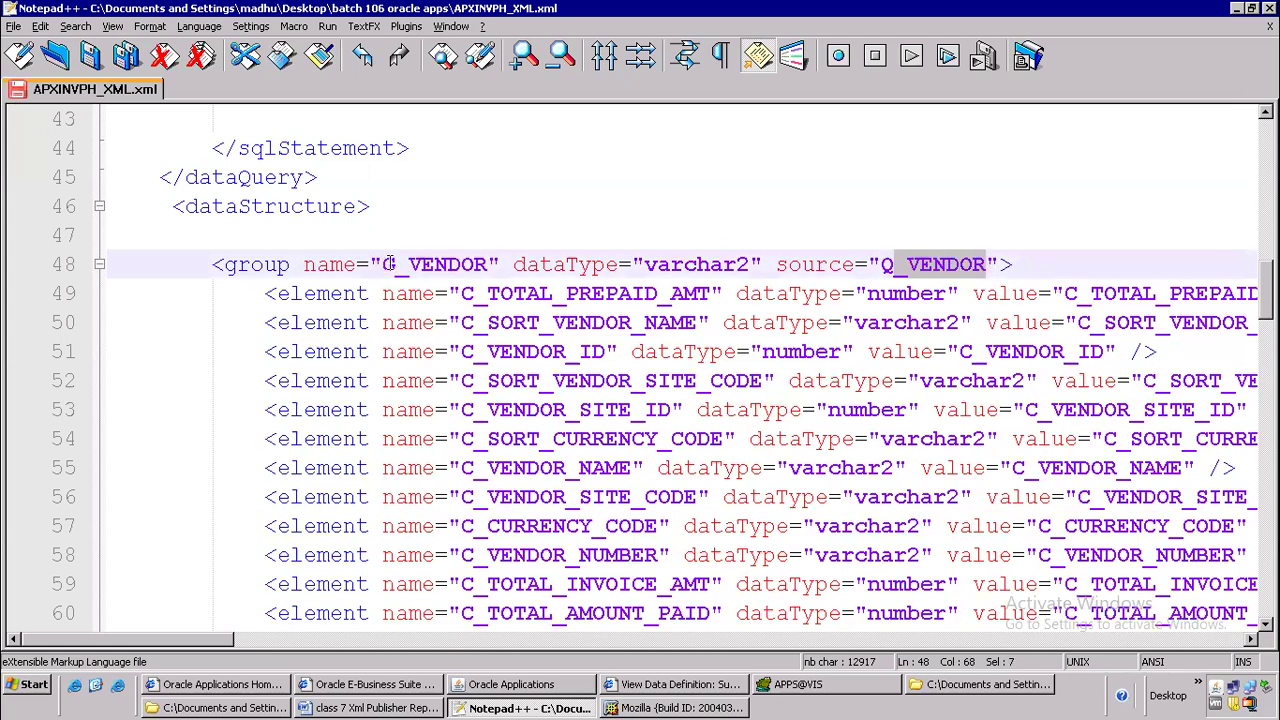
{"action": "left_click", "coordinate": [279, 312]}
{"action": "left_click", "coordinate": [343, 293]}
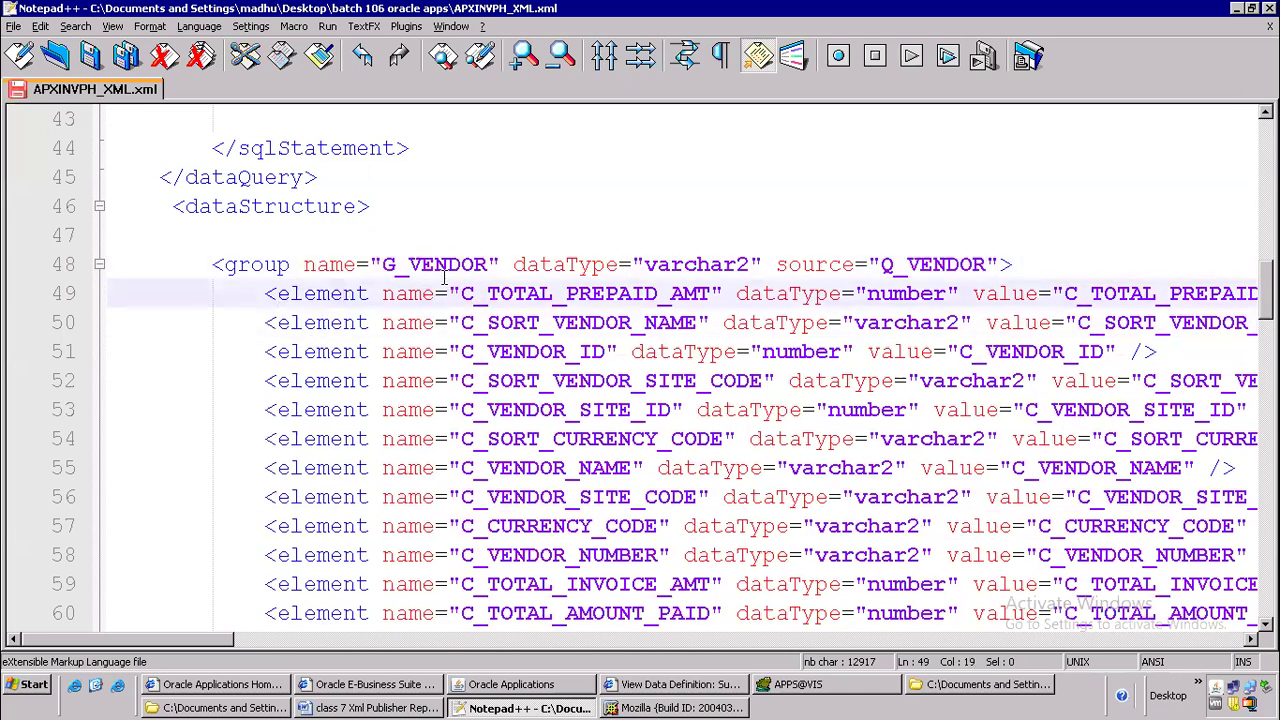
Copy the operating_unit alias from the query and use it to replace the element name C_SORT_VENDOR_NAME on line 50
{"action": "scroll", "coordinate": [444, 280], "scroll_direction": "up", "scroll_amount": 8}
{"action": "scroll", "coordinate": [444, 280], "scroll_direction": "up", "scroll_amount": 3}
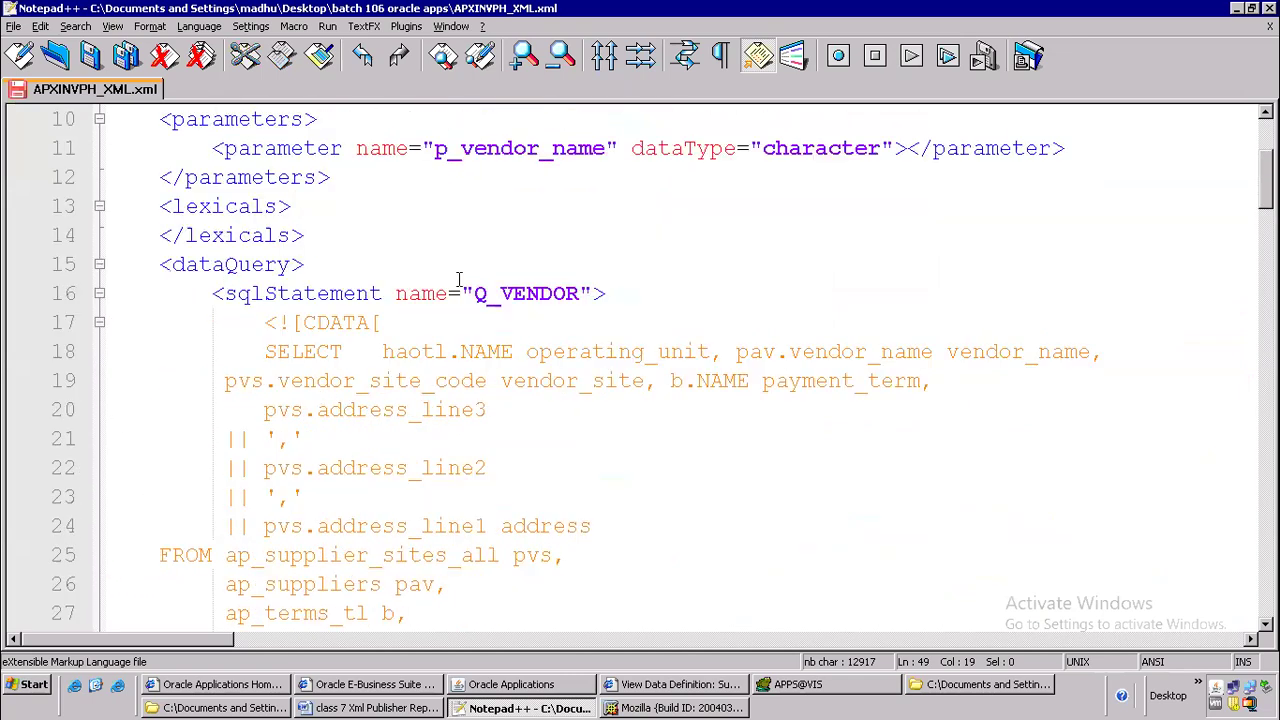
{"action": "left_click_drag", "start_coordinate": [522, 352], "coordinate": [708, 350]}
{"action": "key", "text": "ctrl+c"}
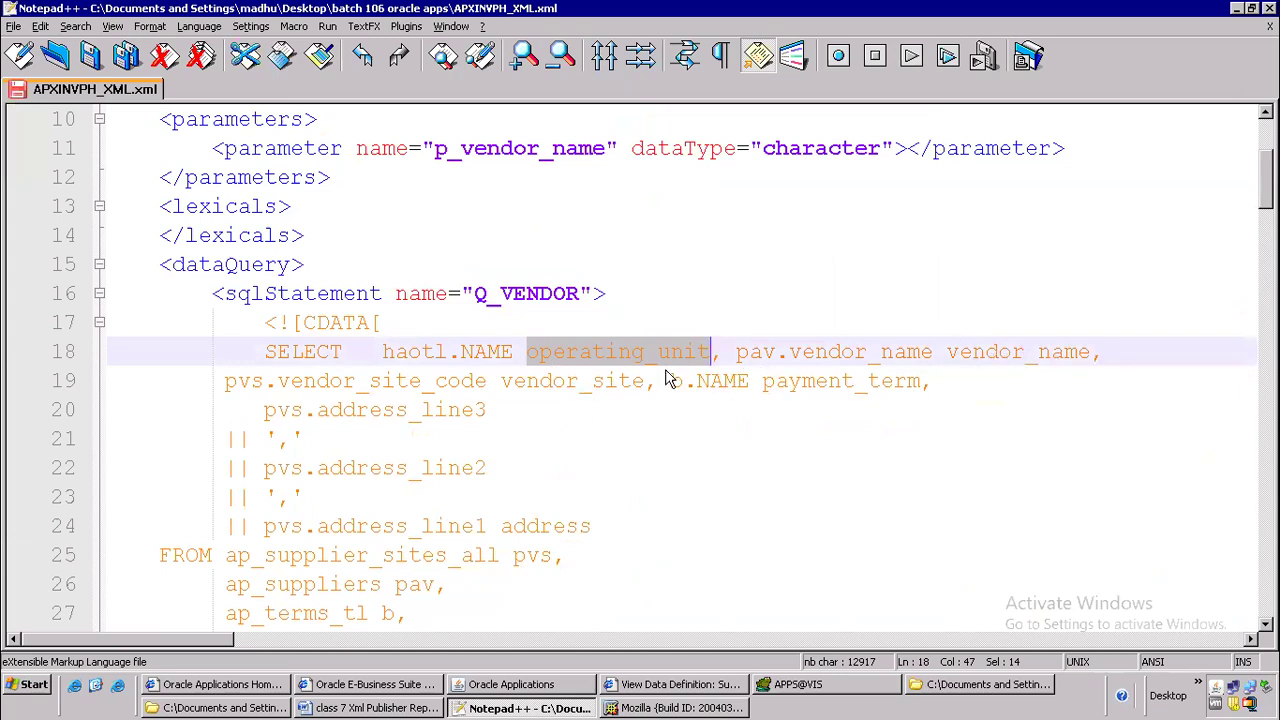
{"action": "scroll", "coordinate": [668, 380], "scroll_direction": "down", "scroll_amount": 13}
{"action": "scroll", "coordinate": [683, 410], "scroll_direction": "up", "scroll_amount": 3}
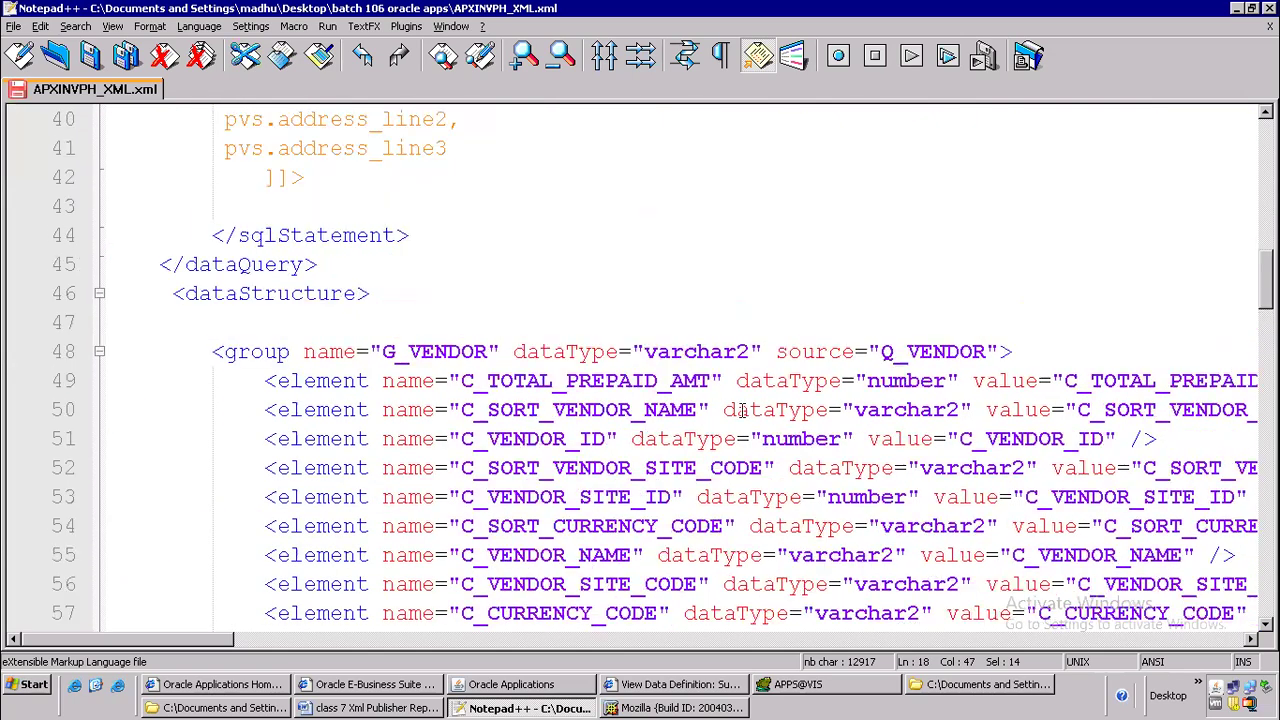
{"action": "left_click_drag", "start_coordinate": [460, 411], "coordinate": [706, 400]}
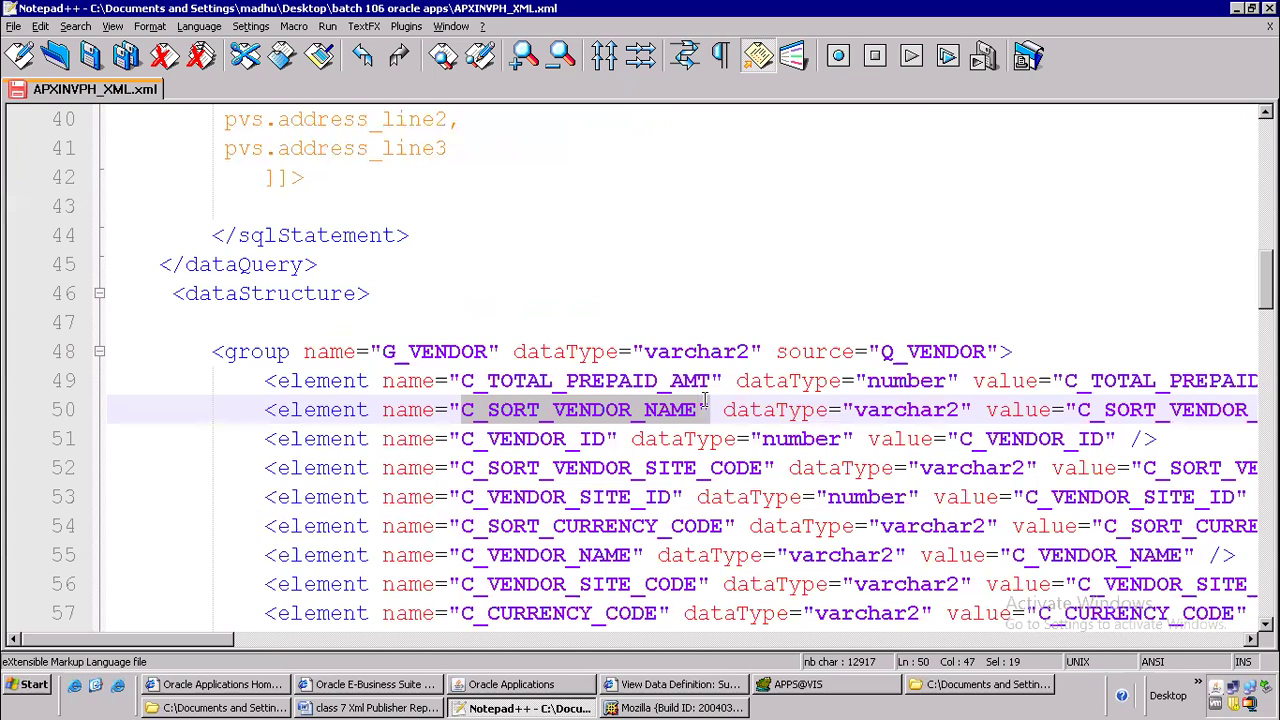
{"action": "type", "text": "operating_unit\""}
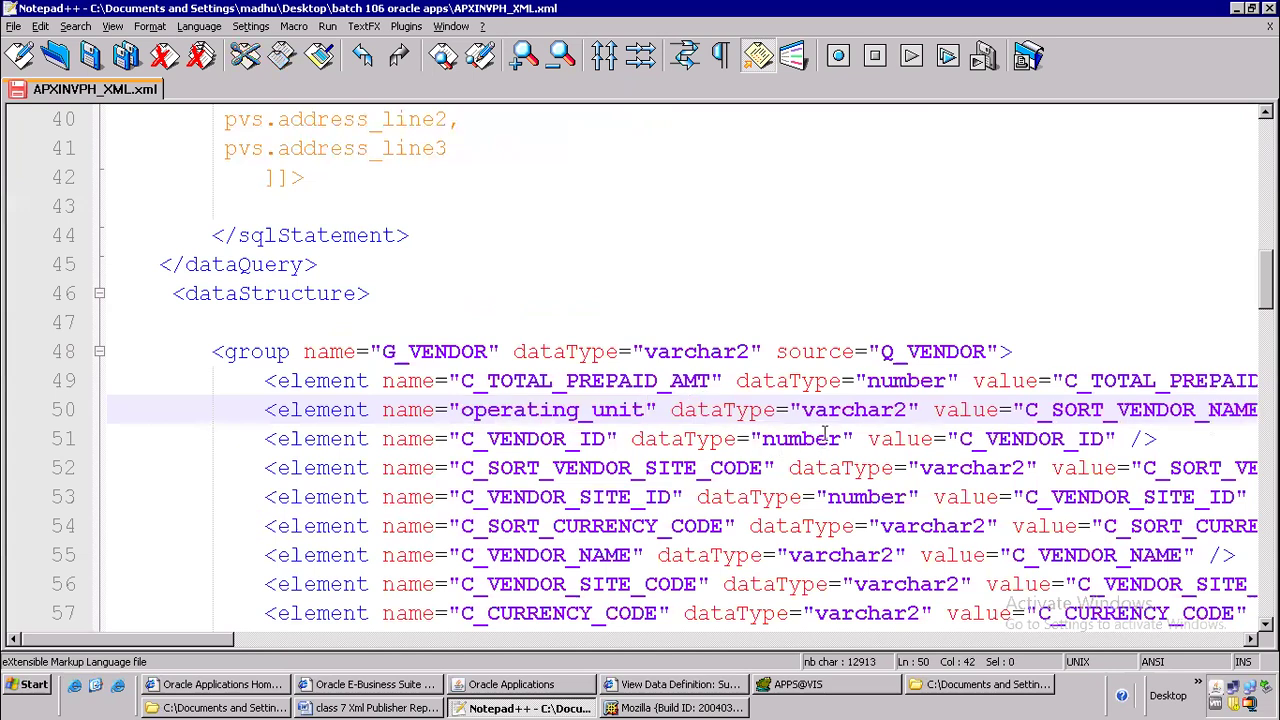
Replace the value attribute of the operating_unit element on line 50 with operating_unit
{"action": "left_click", "coordinate": [1026, 410]}
{"action": "key", "text": "Delete"}
{"action": "key", "text": "Delete"}
{"action": "key", "text": "Delete"}
{"action": "key", "text": "Delete"}
{"action": "key", "text": "Delete"}
{"action": "key", "text": "Delete"}
{"action": "key", "text": "Delete"}
{"action": "key", "text": "Delete"}
{"action": "key", "text": "Delete"}
{"action": "key", "text": "Delete"}
{"action": "key", "text": "Delete"}
{"action": "key", "text": "Delete"}
{"action": "key", "text": "Delete"}
{"action": "key", "text": "Delete"}
{"action": "key", "text": "Delete"}
{"action": "key", "text": "Delete"}
{"action": "key", "text": "Delete"}
{"action": "key", "text": "Delete"}
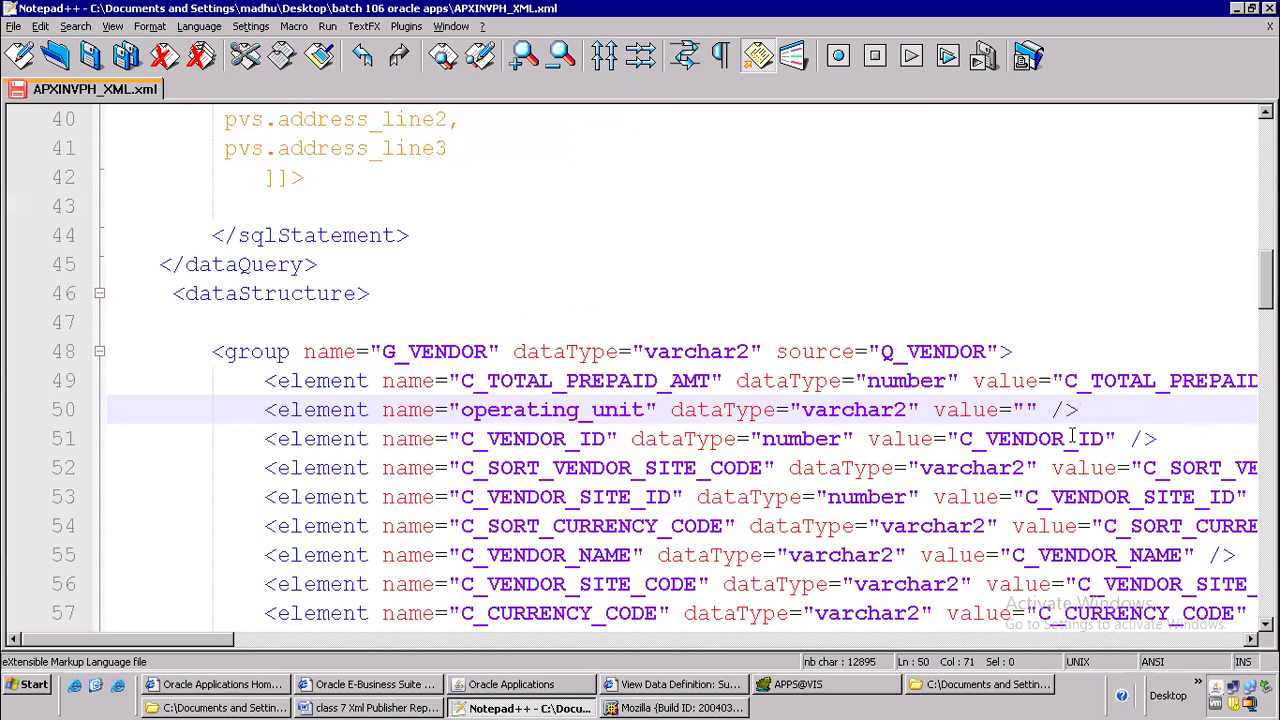
{"action": "key", "text": "ctrl+v"}
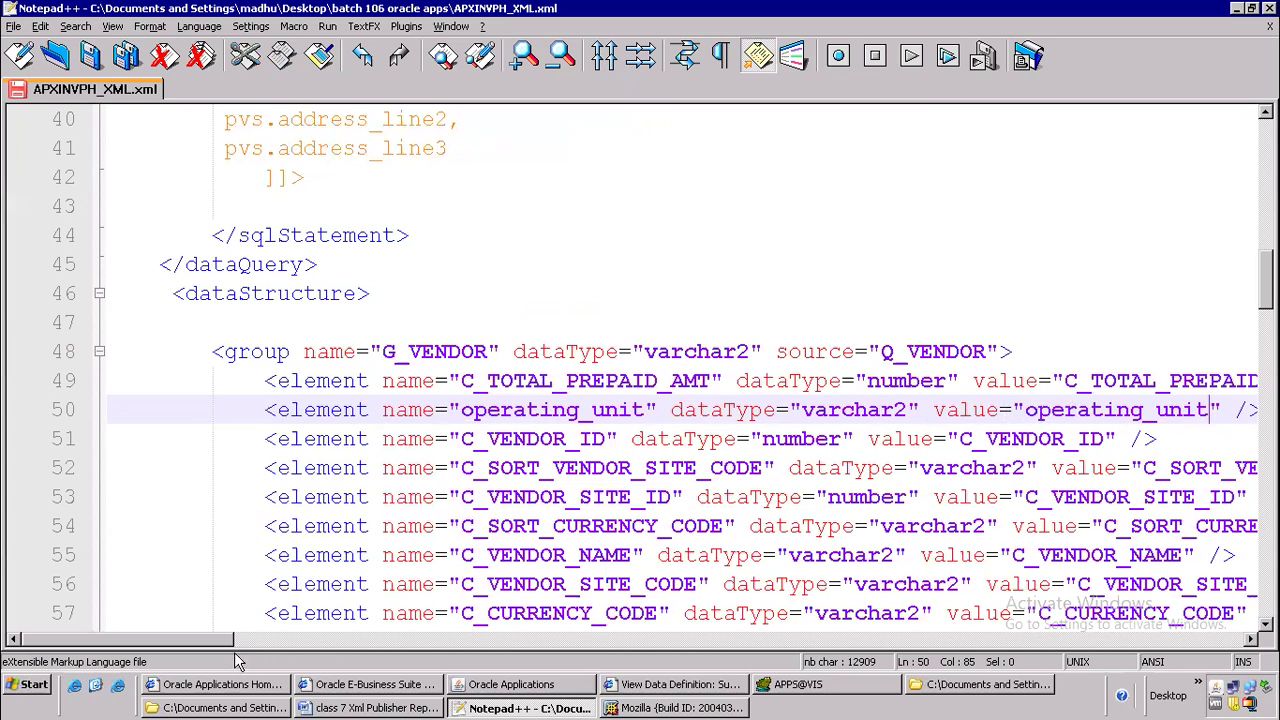
Check the edited operating_unit element on line 50, and review the query's remaining aliases vendor_name, vendor_site and payment_term
{"action": "left_click_drag", "start_coordinate": [215, 648], "coordinate": [258, 648]}
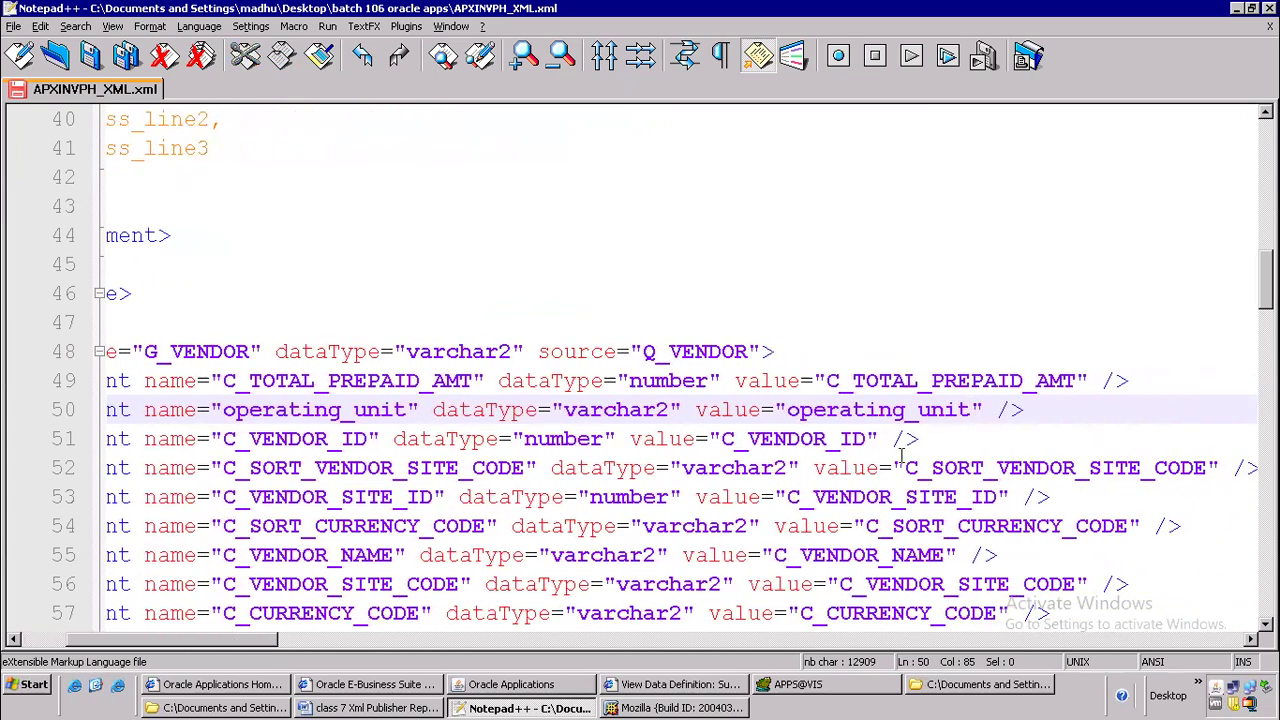
{"action": "left_click_drag", "start_coordinate": [1046, 410], "coordinate": [720, 410]}
{"action": "left_click_drag", "start_coordinate": [435, 443], "coordinate": [134, 410]}
{"action": "left_click", "coordinate": [342, 467]}
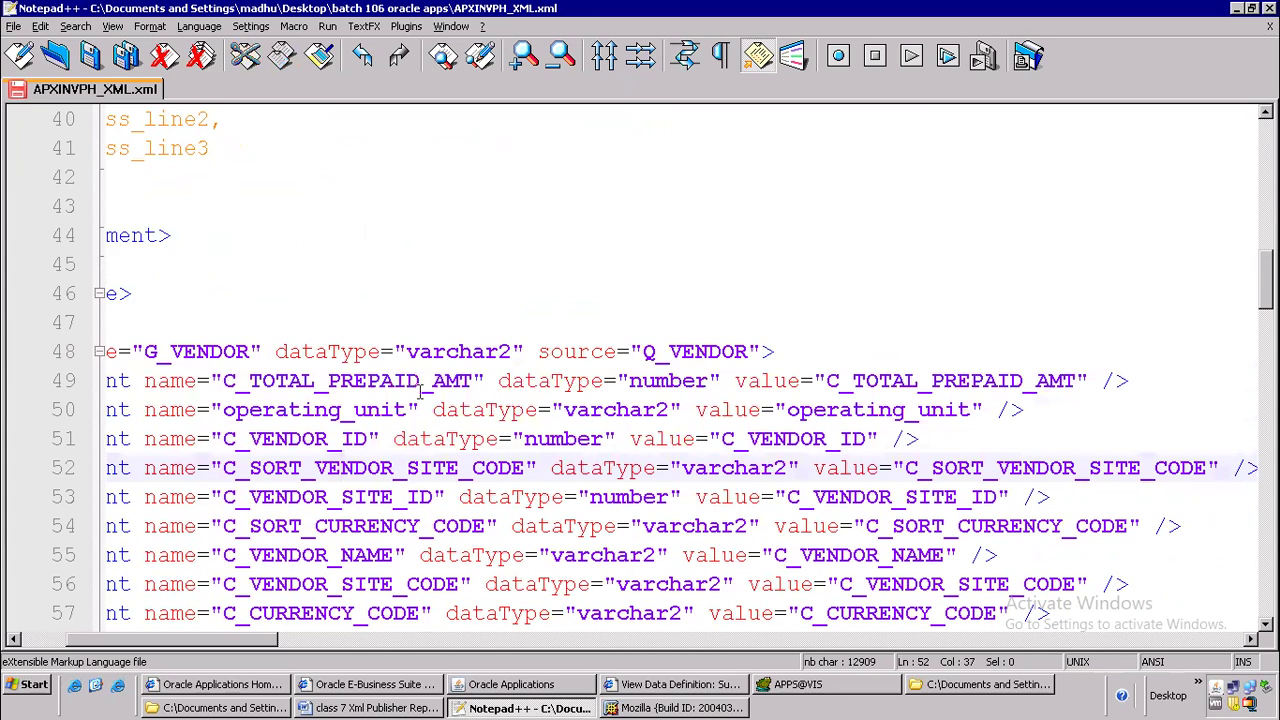
{"action": "scroll", "coordinate": [366, 351], "scroll_direction": "up", "scroll_amount": 8}
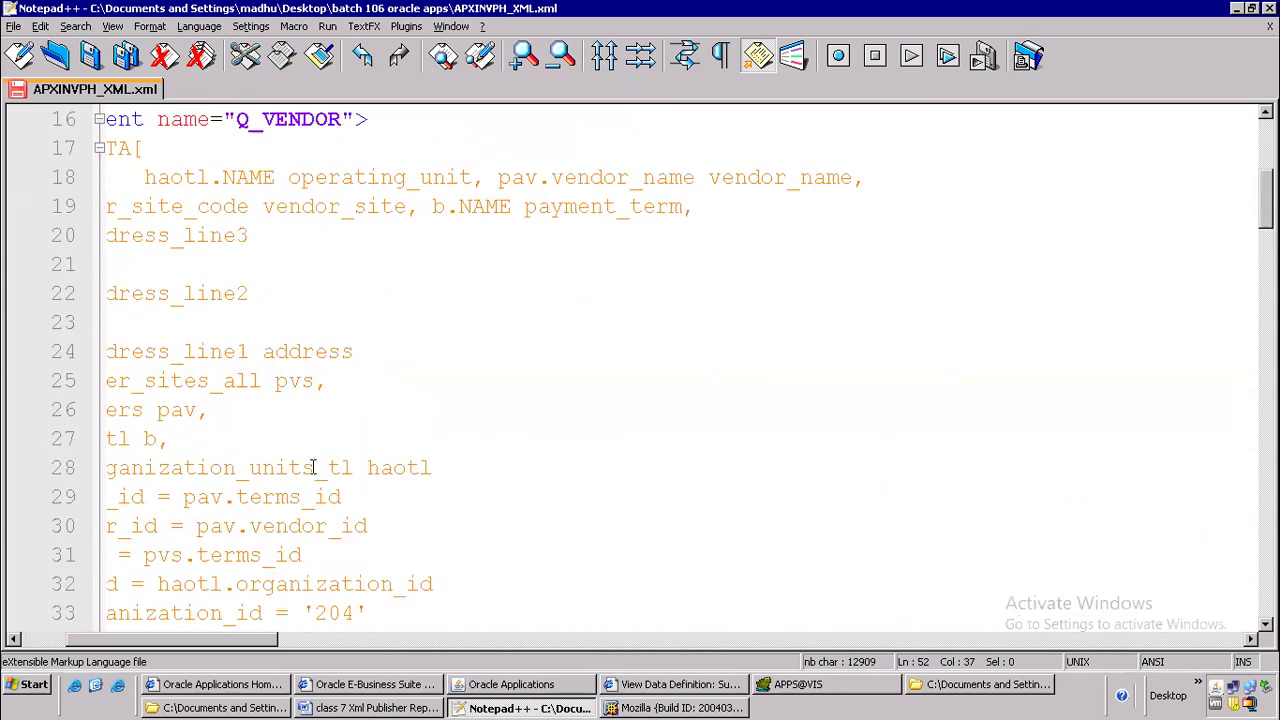
{"action": "double_click", "coordinate": [723, 177]}
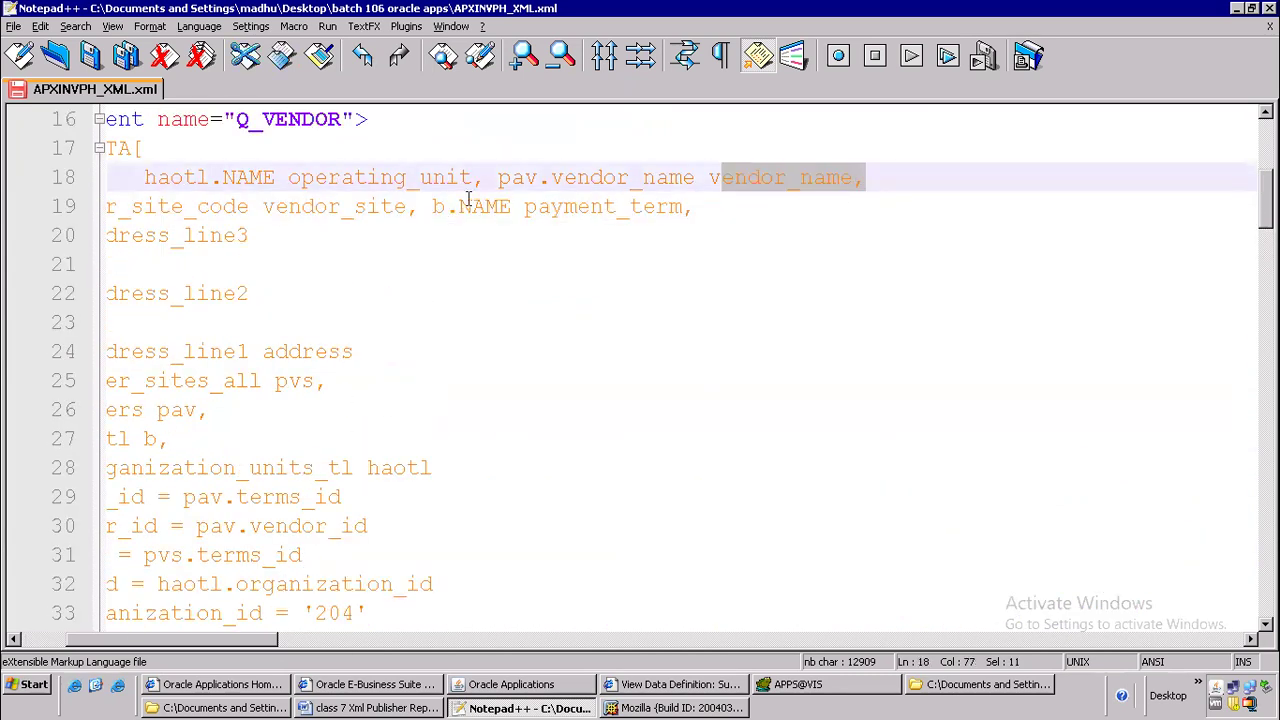
{"action": "left_click", "coordinate": [318, 206]}
{"action": "left_click", "coordinate": [642, 206]}
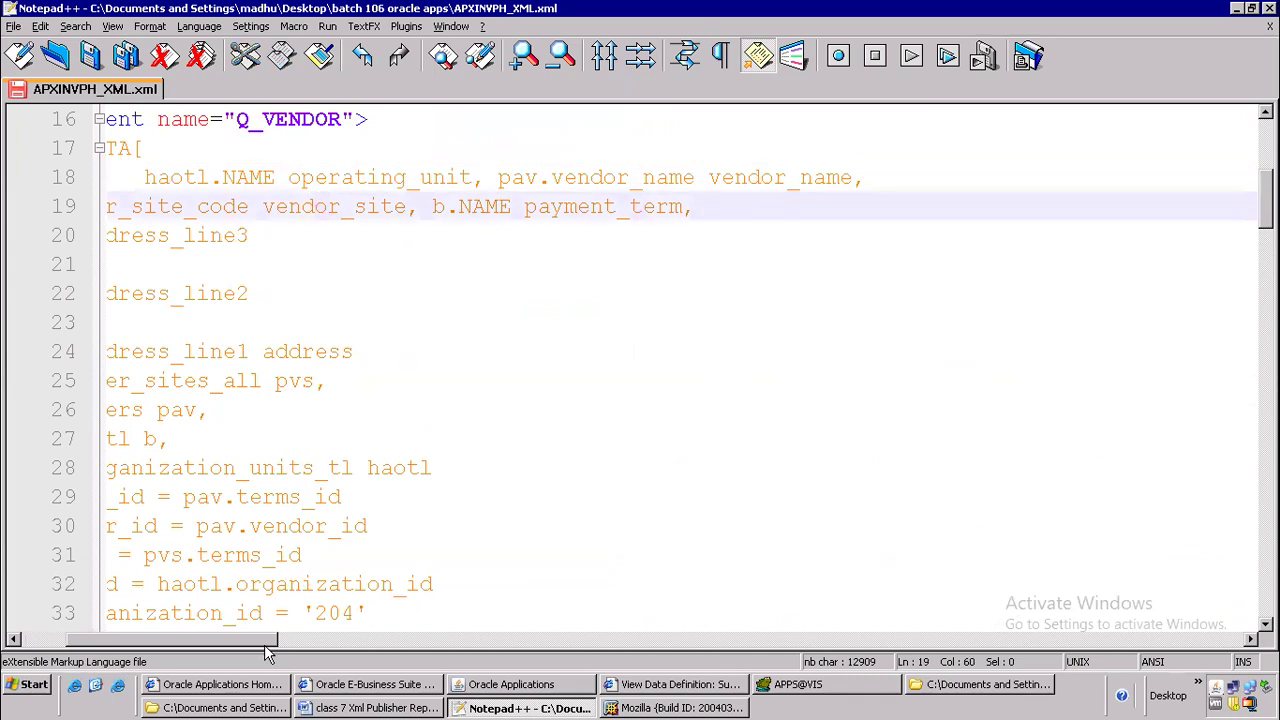
{"action": "left_click_drag", "start_coordinate": [262, 641], "coordinate": [84, 641]}
{"action": "left_click", "coordinate": [552, 484]}
Delete the C_VENDOR_ID element on line 51, just below the operating_unit element in the G_VENDOR group
{"action": "scroll", "coordinate": [586, 466], "scroll_direction": "down", "scroll_amount": 9}
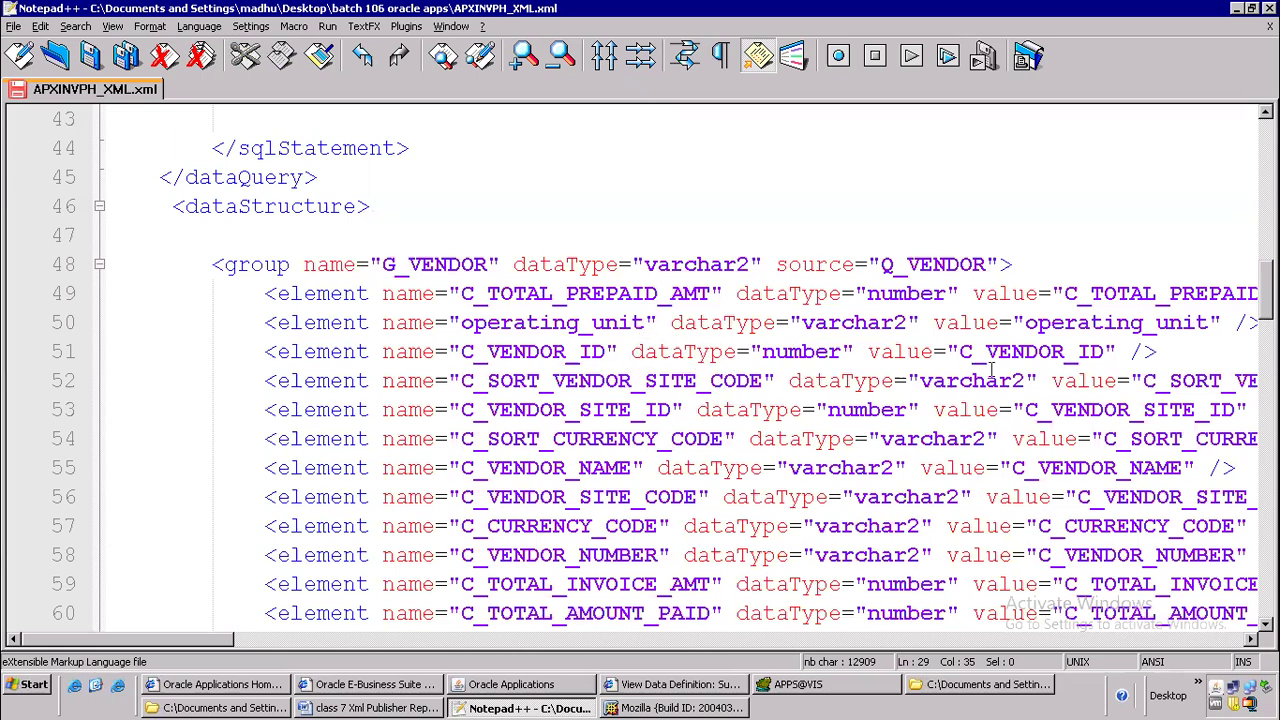
{"action": "left_click_drag", "start_coordinate": [1177, 349], "coordinate": [220, 356]}
{"action": "key", "text": "Delete"}
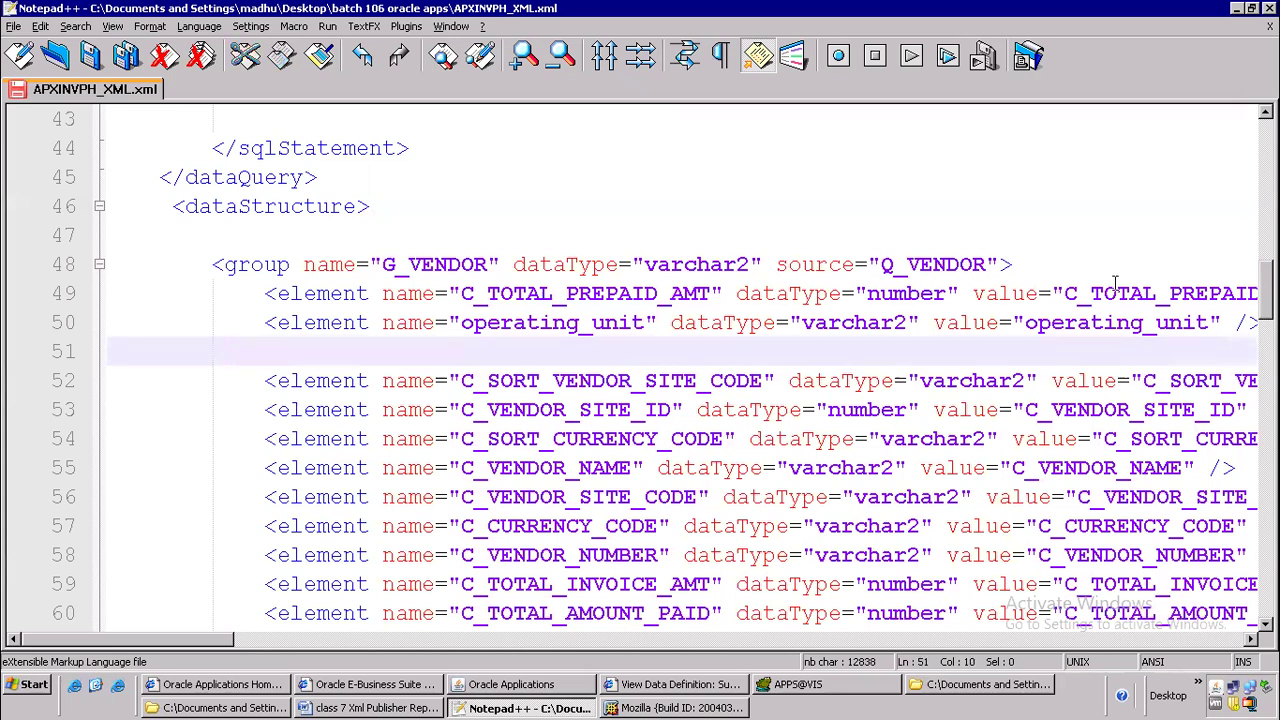
Delete the C_TOTAL_PREPAID_AMT element from the G_VENDOR group and rename the C_SORT_VENDOR_SITE_CODE element to VENDOR_NAME
{"action": "triple_click", "coordinate": [443, 293]}
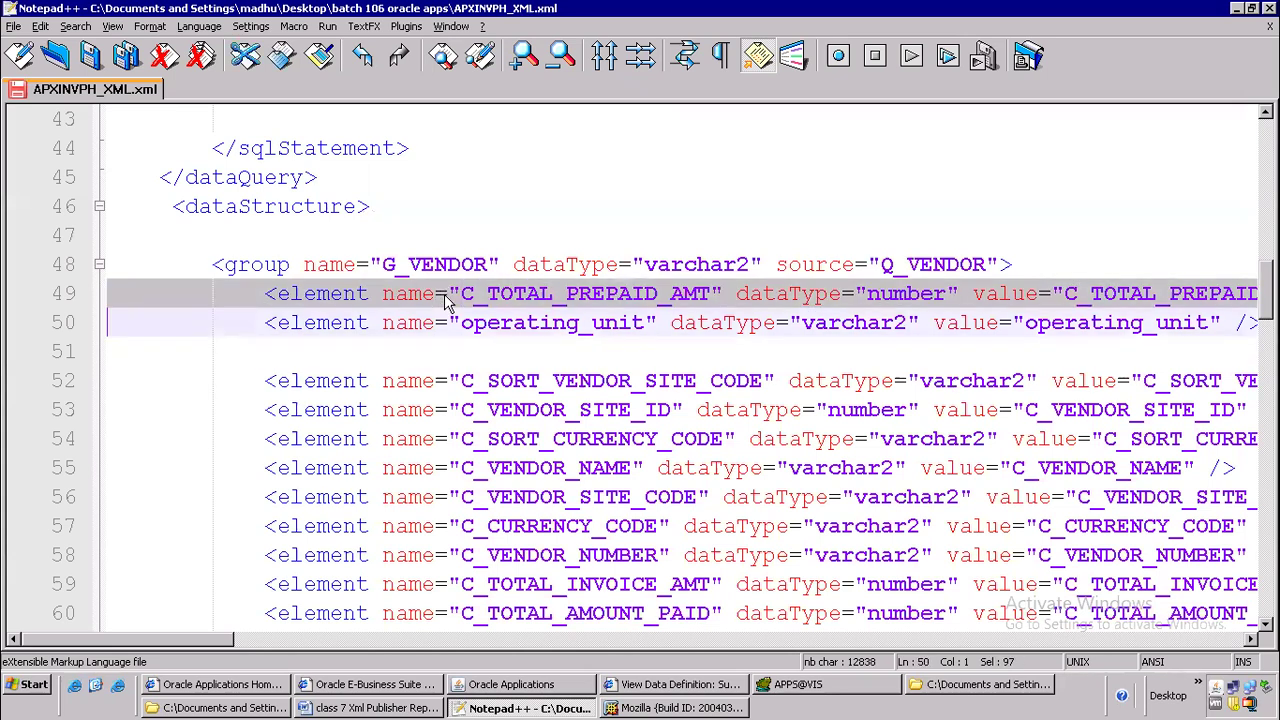
{"action": "key", "text": "Delete"}
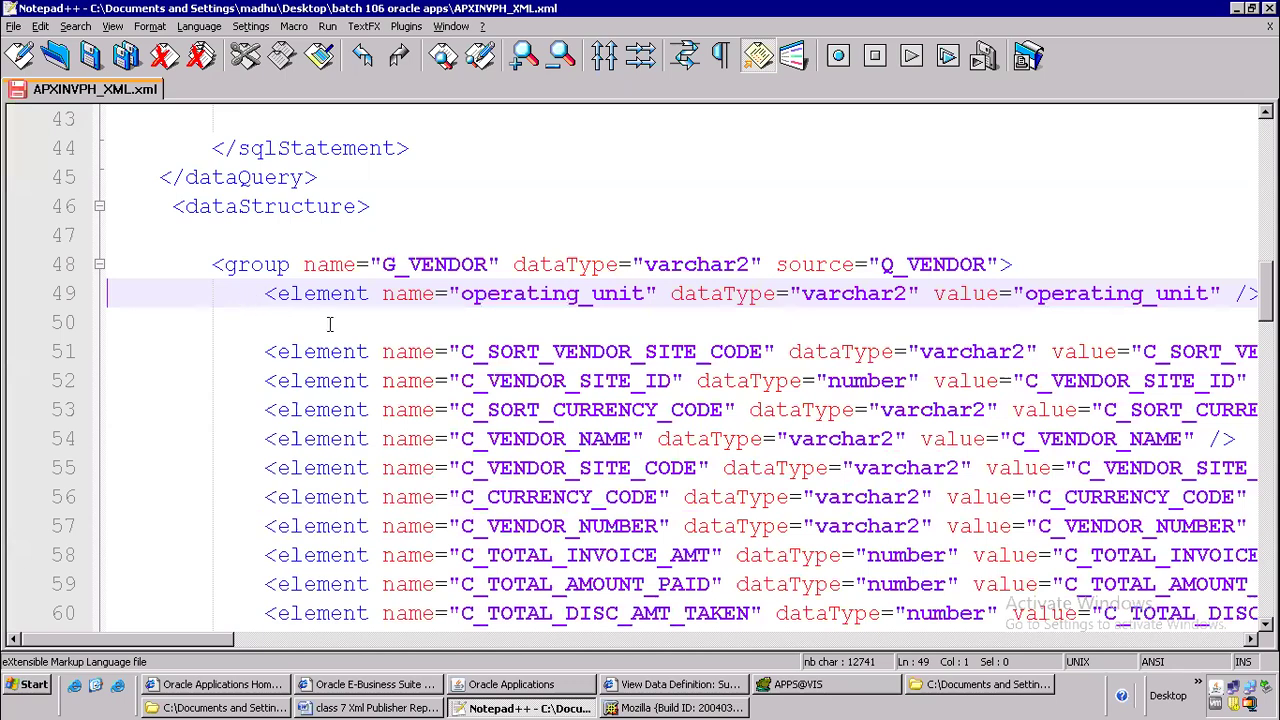
{"action": "double_click", "coordinate": [559, 352]}
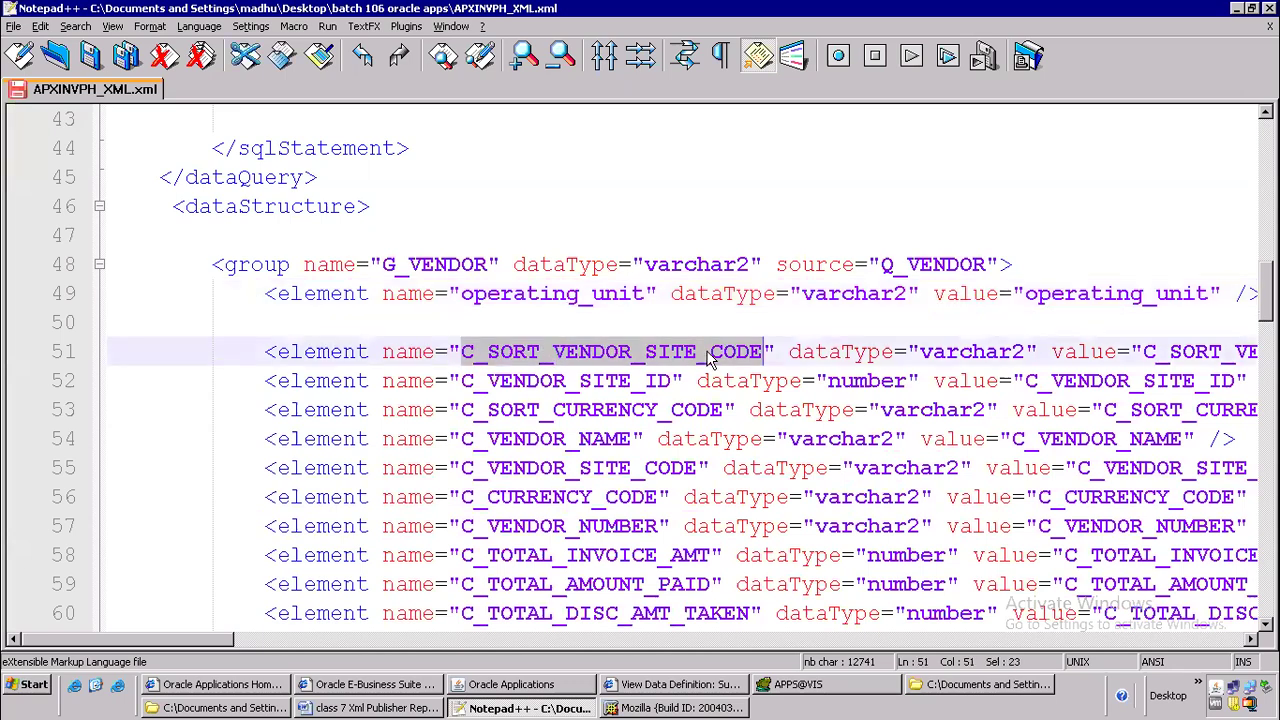
{"action": "type", "text": "VENDOR_SITE_CODE\" />"}
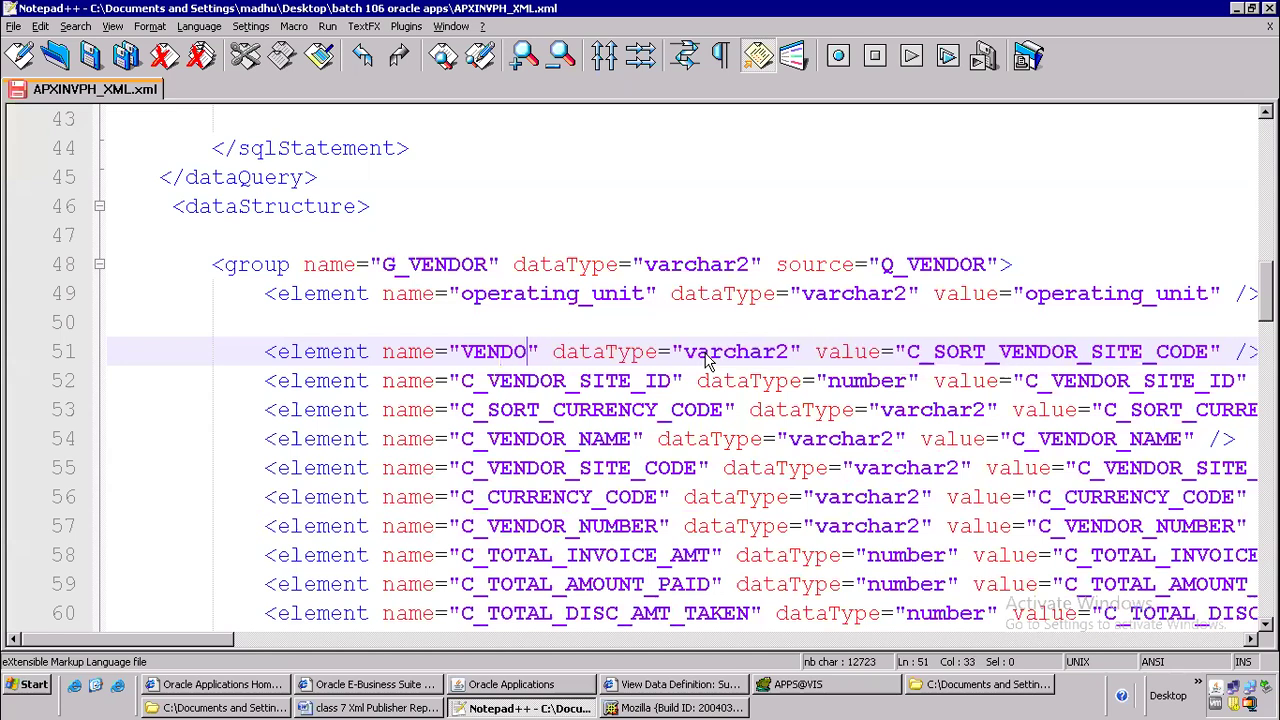
{"action": "type", "text": "_NAME"}
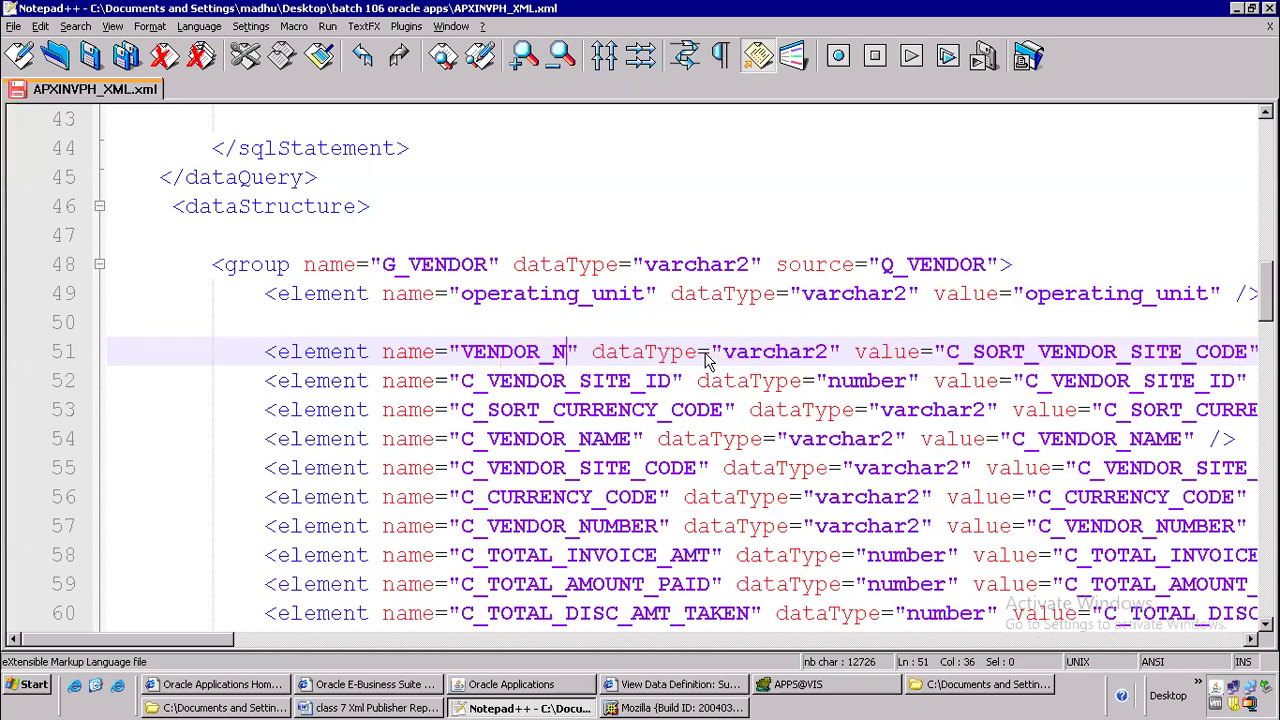
Copy the VENDOR_NAME element name and use it to replace that element's value attribute on line 51
{"action": "key", "text": "shift+Left"}
{"action": "key", "text": "shift+Left"}
{"action": "key", "text": "shift+Left"}
{"action": "key", "text": "shift+Left"}
{"action": "key", "text": "shift+Left"}
{"action": "key", "text": "shift+Left"}
{"action": "key", "text": "shift+Left"}
{"action": "key", "text": "shift+Left"}
{"action": "key", "text": "shift+Left"}
{"action": "key", "text": "shift+Left"}
{"action": "key", "text": "shift+Left"}
{"action": "key", "text": "ctrl+c"}
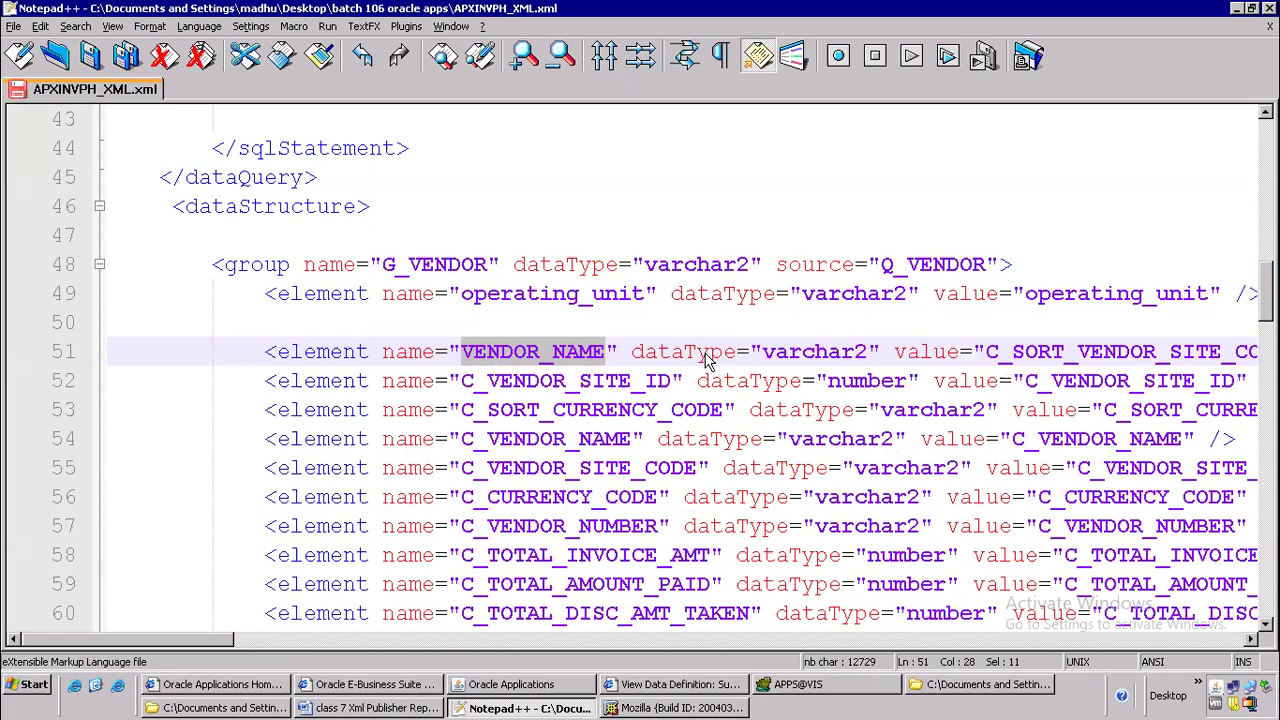
{"action": "left_click", "coordinate": [987, 351]}
{"action": "key", "text": "Delete"}
{"action": "key", "text": "Delete"}
{"action": "key", "text": "Delete"}
{"action": "key", "text": "Delete"}
{"action": "key", "text": "Delete"}
{"action": "key", "text": "Delete"}
{"action": "key", "text": "Delete"}
{"action": "key", "text": "Delete"}
{"action": "key", "text": "Delete"}
{"action": "key", "text": "Delete"}
{"action": "key", "text": "Delete"}
{"action": "key", "text": "Delete"}
{"action": "key", "text": "Delete"}
{"action": "key", "text": "Delete"}
{"action": "key", "text": "Delete"}
{"action": "key", "text": "Delete"}
{"action": "key", "text": "Delete"}
{"action": "key", "text": "Delete"}
{"action": "key", "text": "Delete"}
{"action": "key", "text": "Delete"}
{"action": "key", "text": "Delete"}
{"action": "key", "text": "Delete"}
{"action": "key", "text": "Delete"}
{"action": "key", "text": "ctrl+v"}
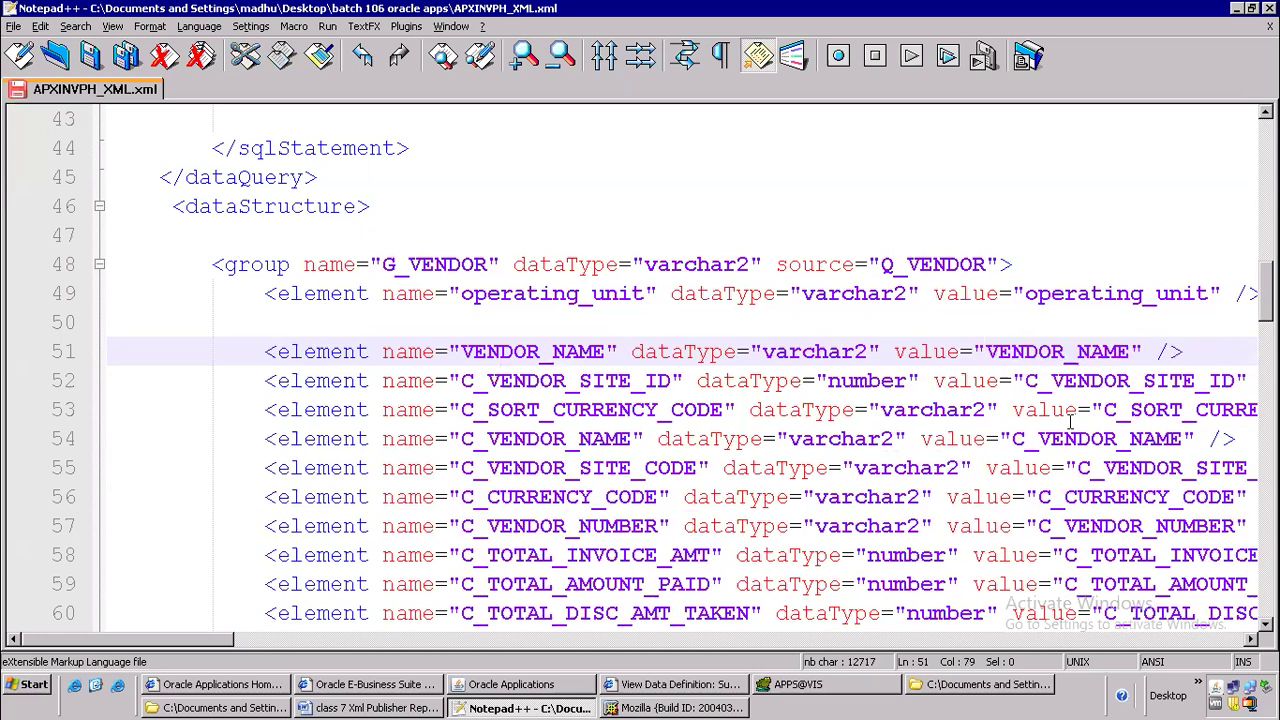
Duplicate the VENDOR_NAME element onto a new line 52 directly below it and trim the copy's extra indentation
{"action": "left_click_drag", "start_coordinate": [1194, 354], "coordinate": [118, 338]}
{"action": "key", "text": "ctrl+c"}
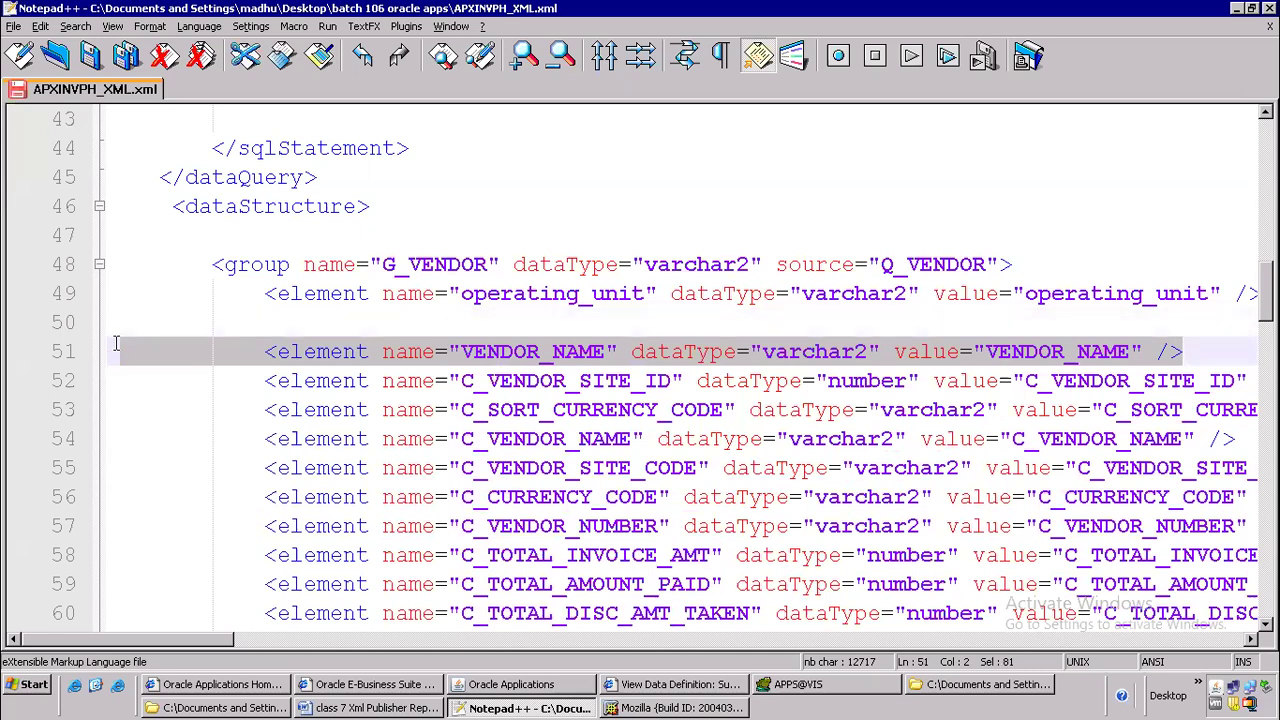
{"action": "left_click", "coordinate": [1184, 350]}
{"action": "key", "text": "Return"}
{"action": "key", "text": "ctrl+v"}
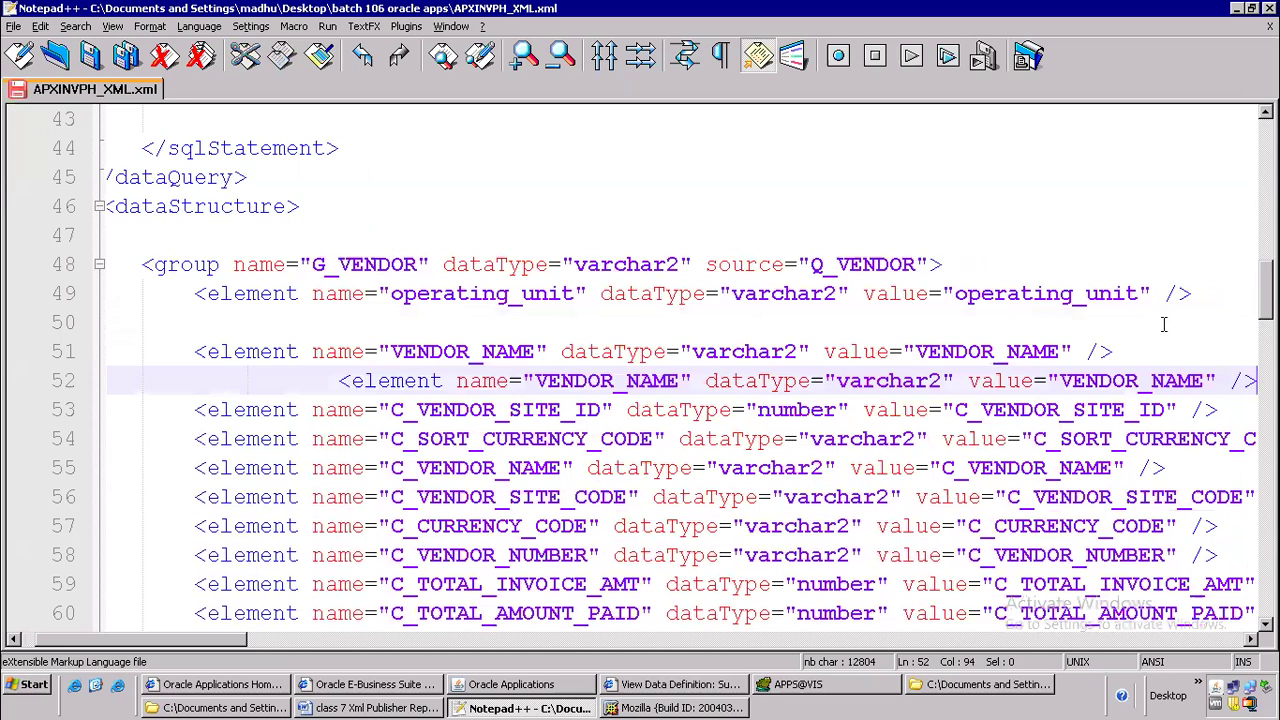
{"action": "left_click_drag", "start_coordinate": [338, 381], "coordinate": [165, 370]}
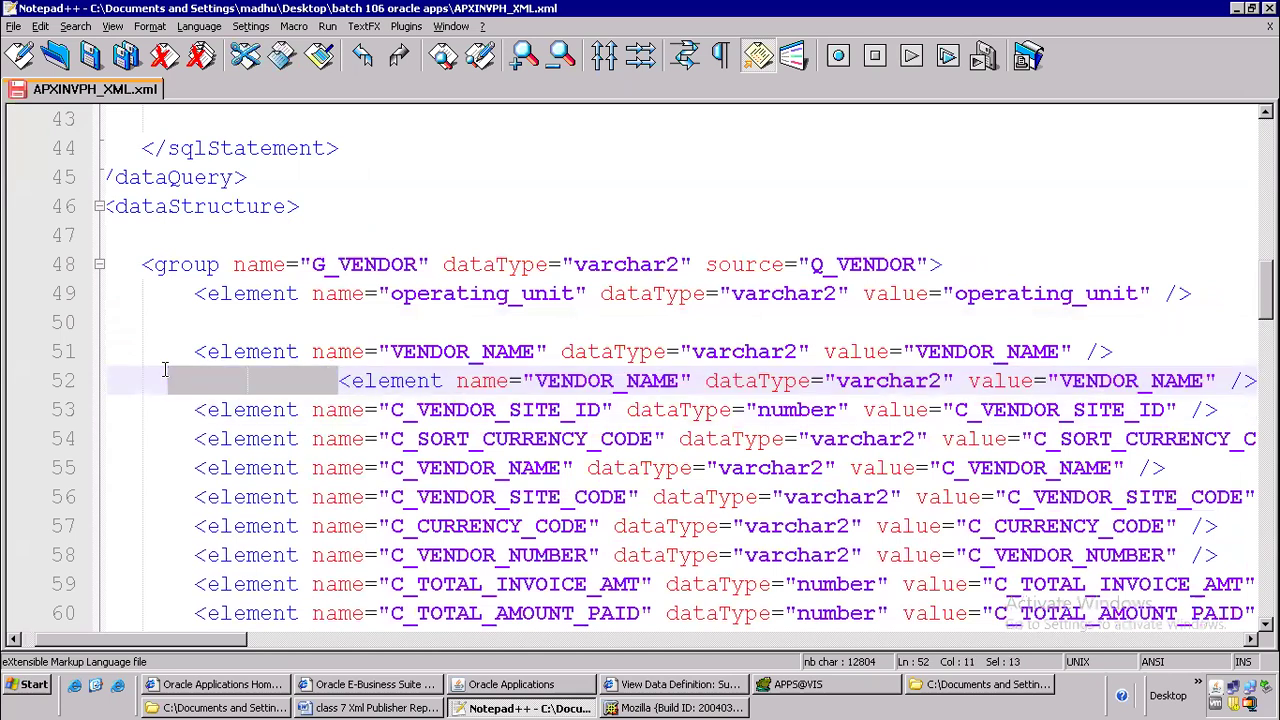
{"action": "key", "text": "BackSpace"}
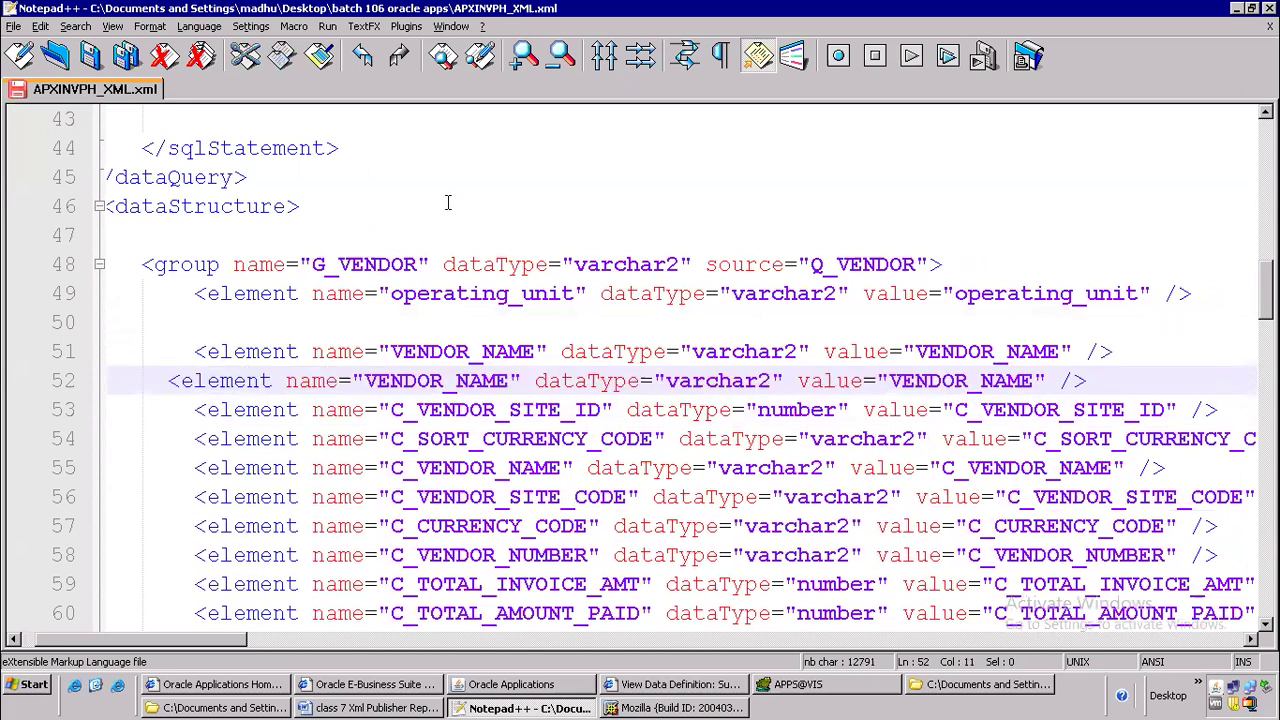
Copy the payment_term alias from the query and use it for both the name and value attributes of the element on line 52
{"action": "scroll", "coordinate": [448, 203], "scroll_direction": "up", "scroll_amount": 2}
{"action": "scroll", "coordinate": [448, 203], "scroll_direction": "up", "scroll_amount": 8}
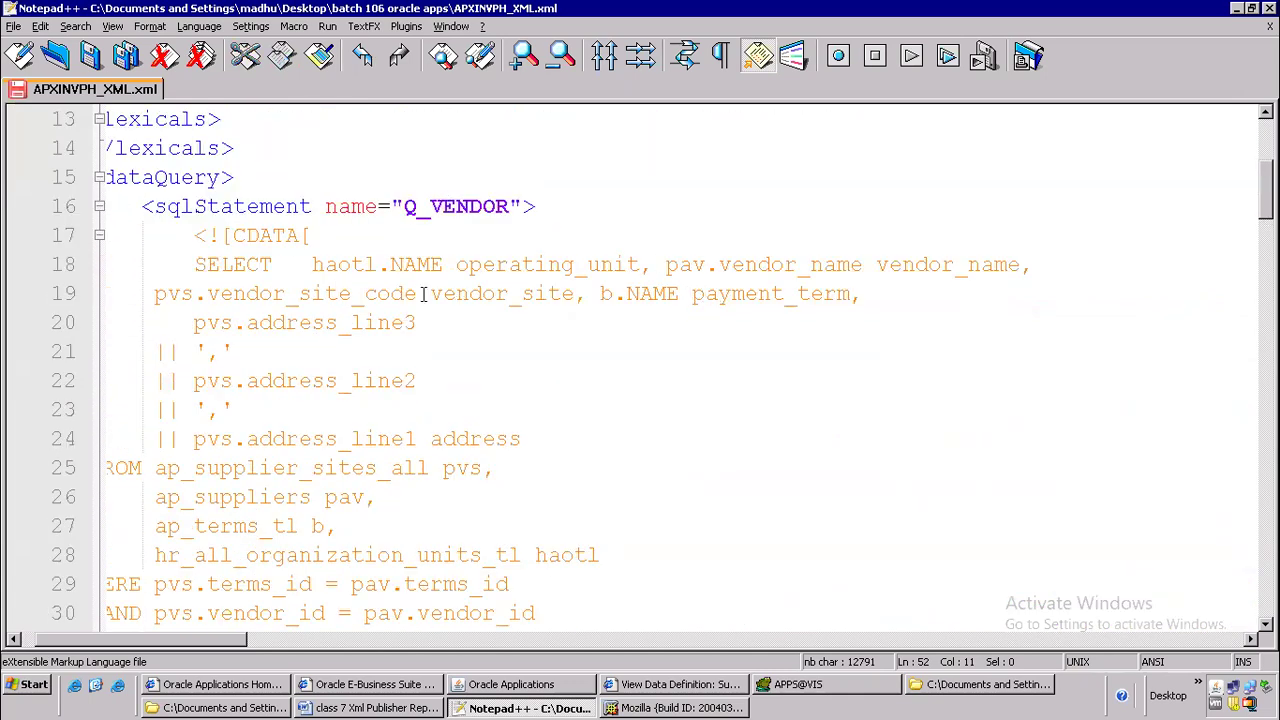
{"action": "left_click_drag", "start_coordinate": [694, 297], "coordinate": [848, 293]}
{"action": "key", "text": "ctrl+c"}
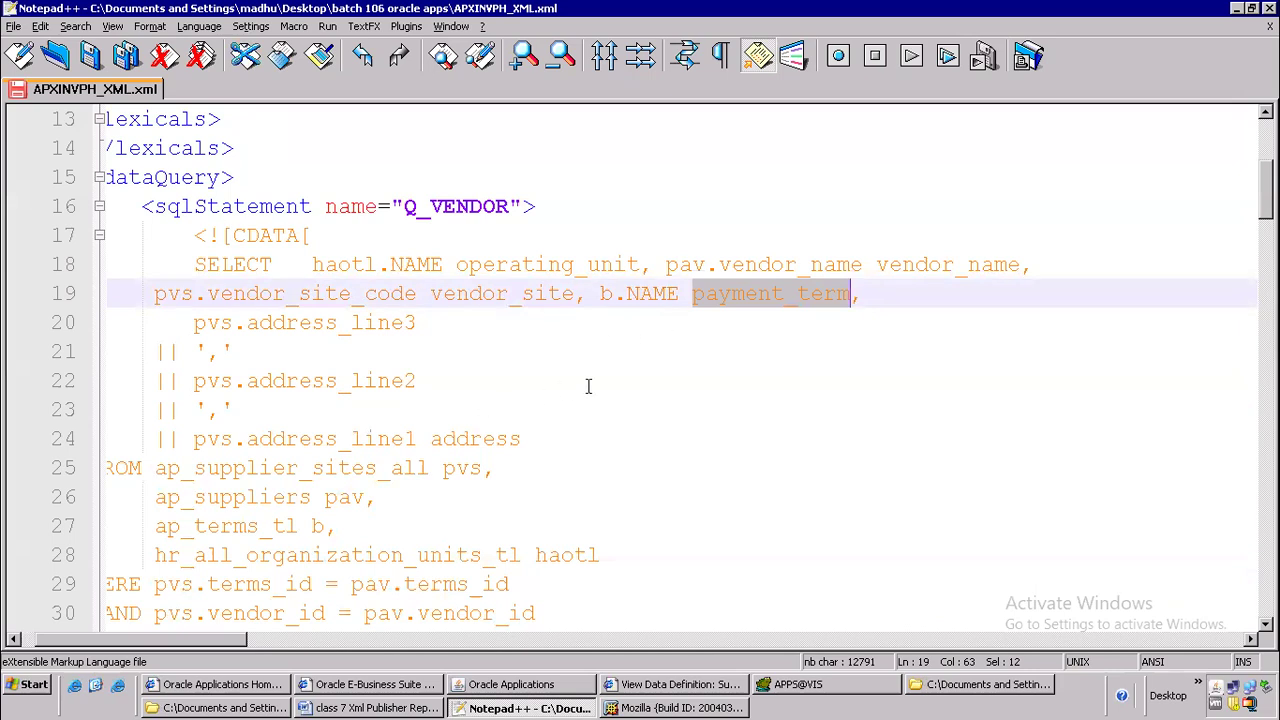
{"action": "scroll", "coordinate": [586, 386], "scroll_direction": "down", "scroll_amount": 7}
{"action": "scroll", "coordinate": [593, 410], "scroll_direction": "down", "scroll_amount": 2}
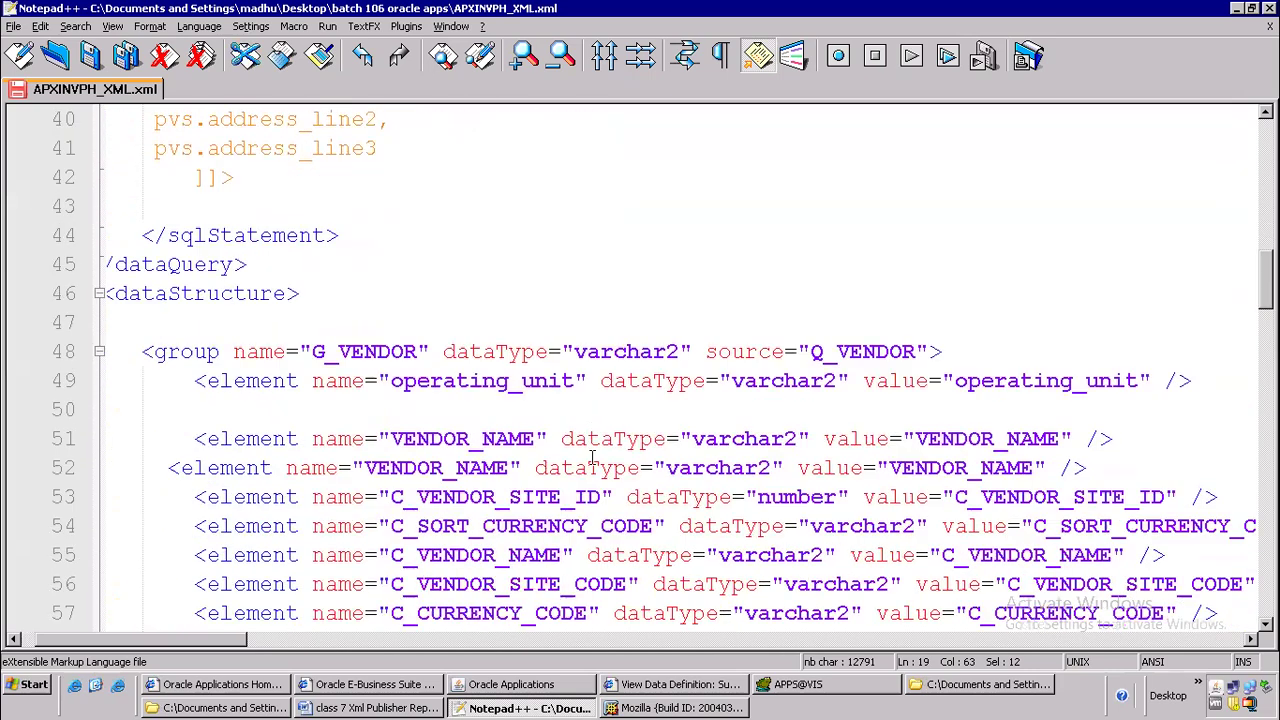
{"action": "left_click", "coordinate": [446, 468]}
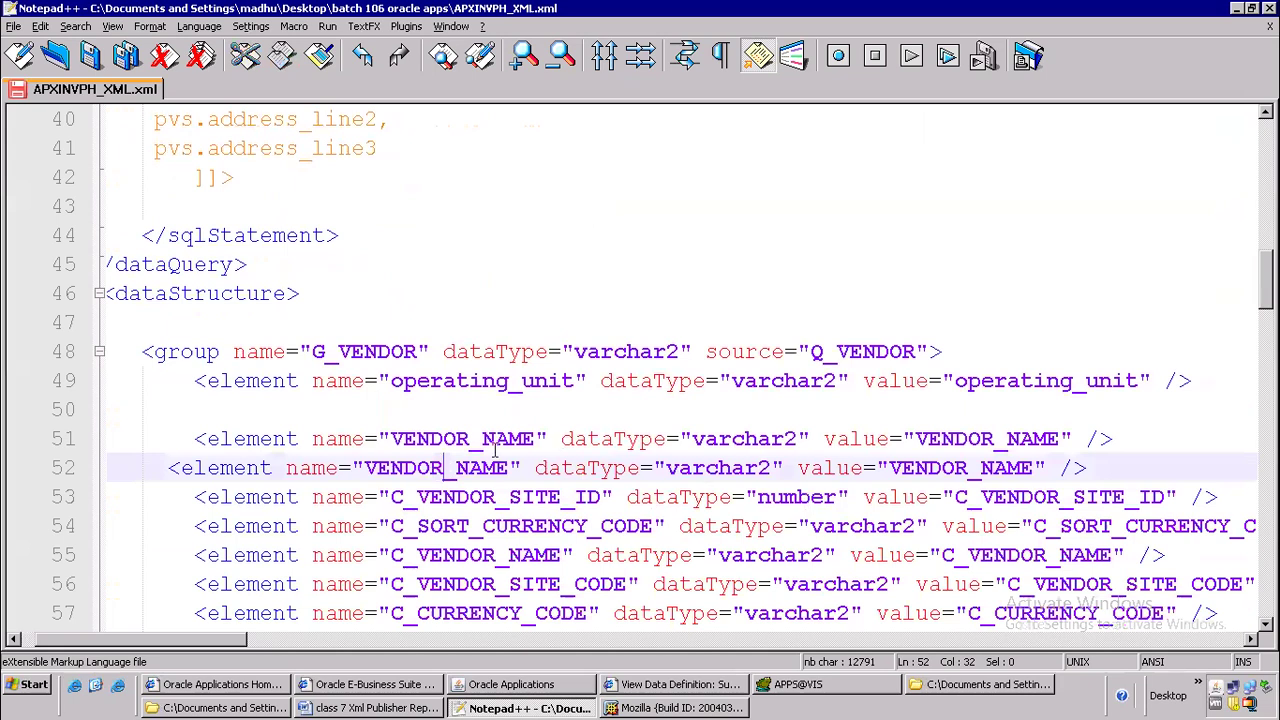
{"action": "left_click_drag", "start_coordinate": [508, 472], "coordinate": [366, 472]}
{"action": "key", "text": "ctrl+v"}
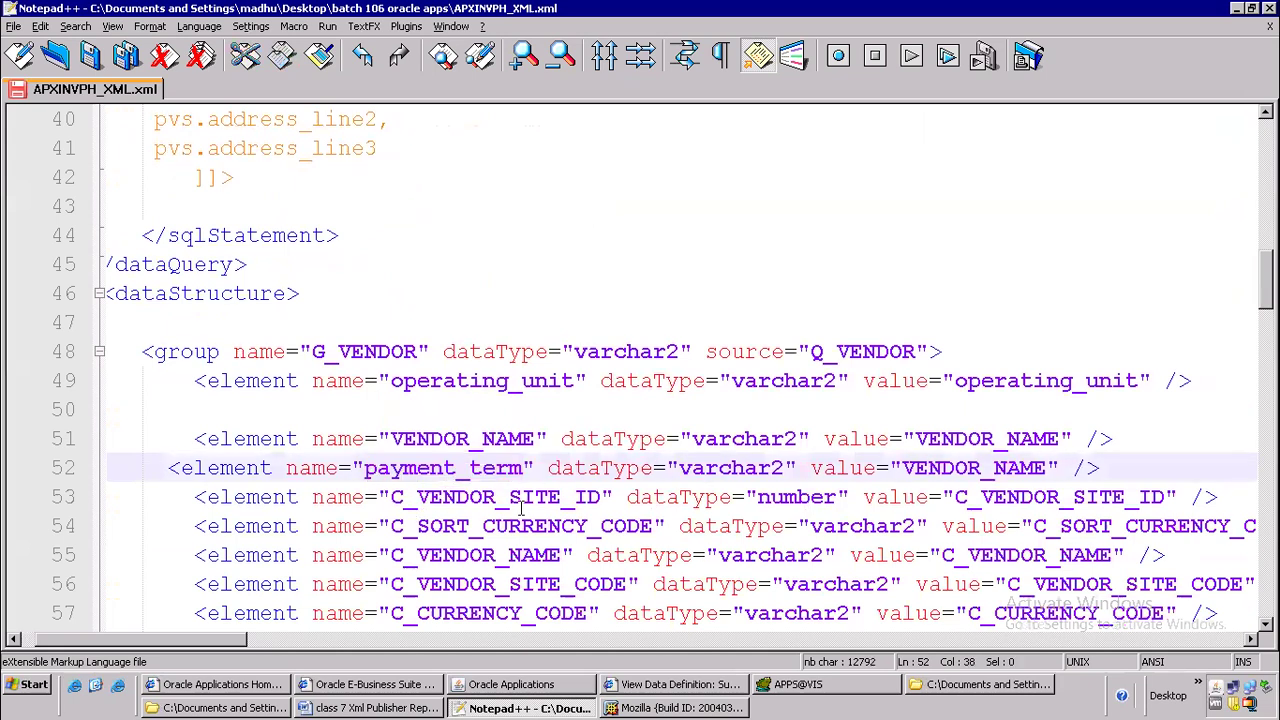
{"action": "double_click", "coordinate": [942, 467]}
{"action": "key", "text": "ctrl+v"}
Delete all remaining G_VENDOR elements below payment_term, from C_VENDOR_SITE_ID through C_AMT_REMAINING_DISP, keeping the closing group tag
{"action": "left_click_drag", "start_coordinate": [178, 499], "coordinate": [958, 119]}
{"action": "scroll", "coordinate": [1040, 249], "scroll_direction": "up", "scroll_amount": 3}
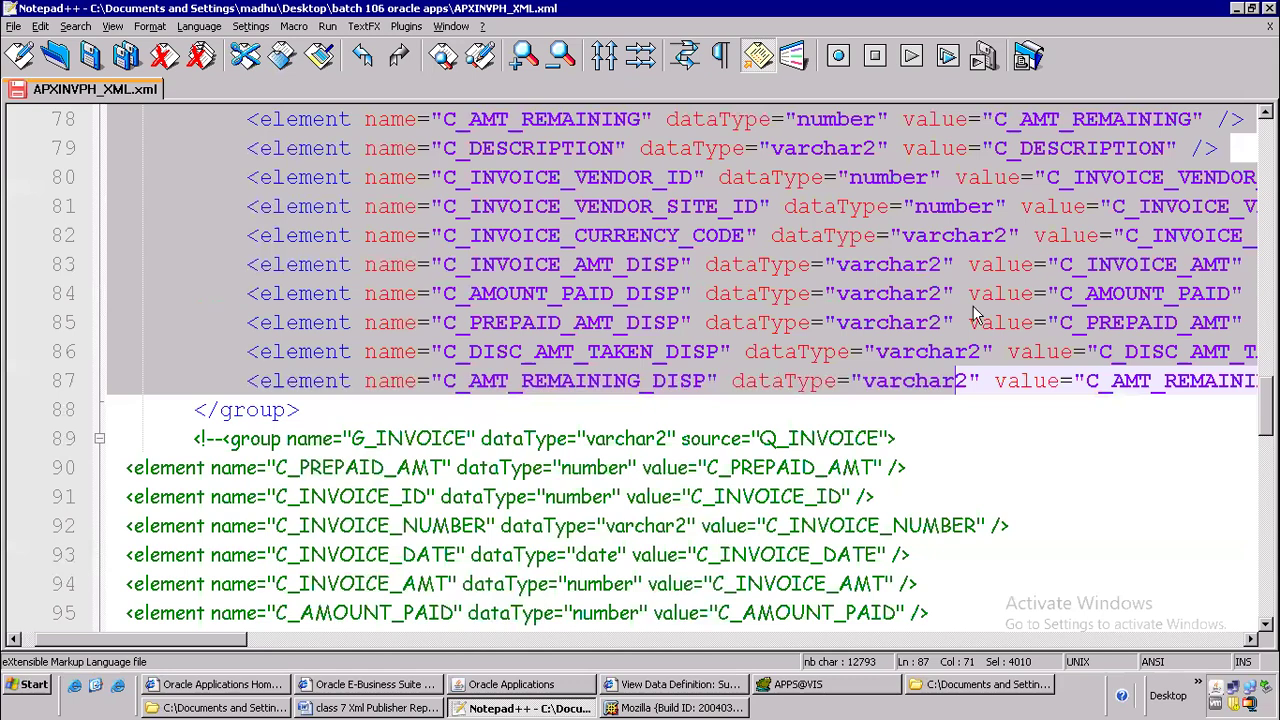
{"action": "left_click_drag", "start_coordinate": [230, 650], "coordinate": [476, 638]}
{"action": "left_click", "coordinate": [909, 383], "text": "shift"}
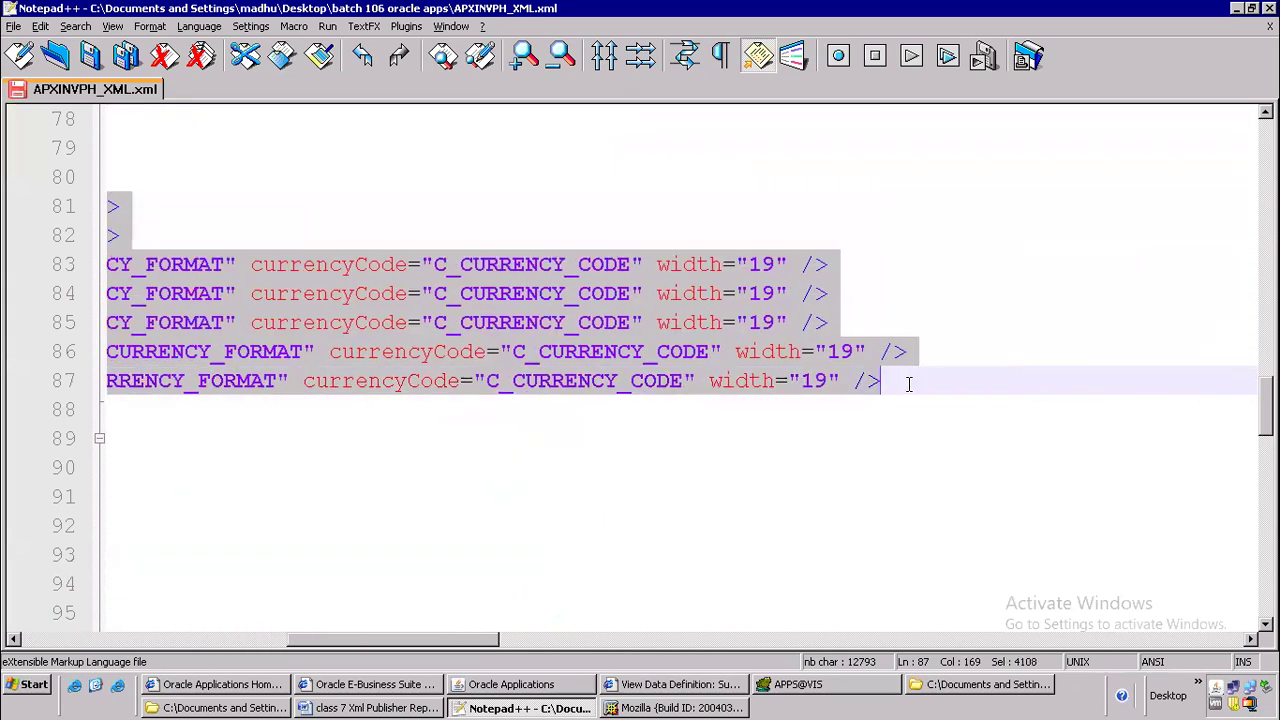
{"action": "key", "text": "Delete"}
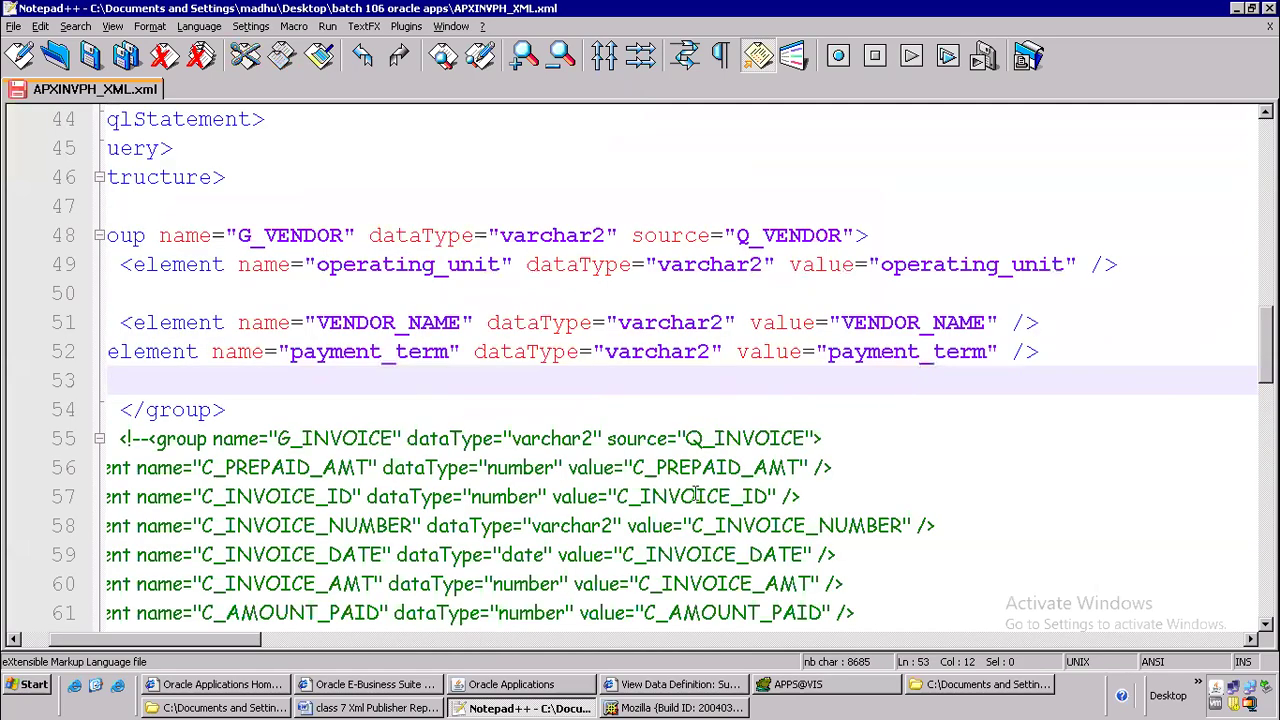
Delete the afterReportTrigger dataTrigger line between the closing dataStructure and dataTemplate tags
{"action": "left_click_drag", "start_coordinate": [238, 652], "coordinate": [90, 642]}
{"action": "left_click", "coordinate": [359, 465]}
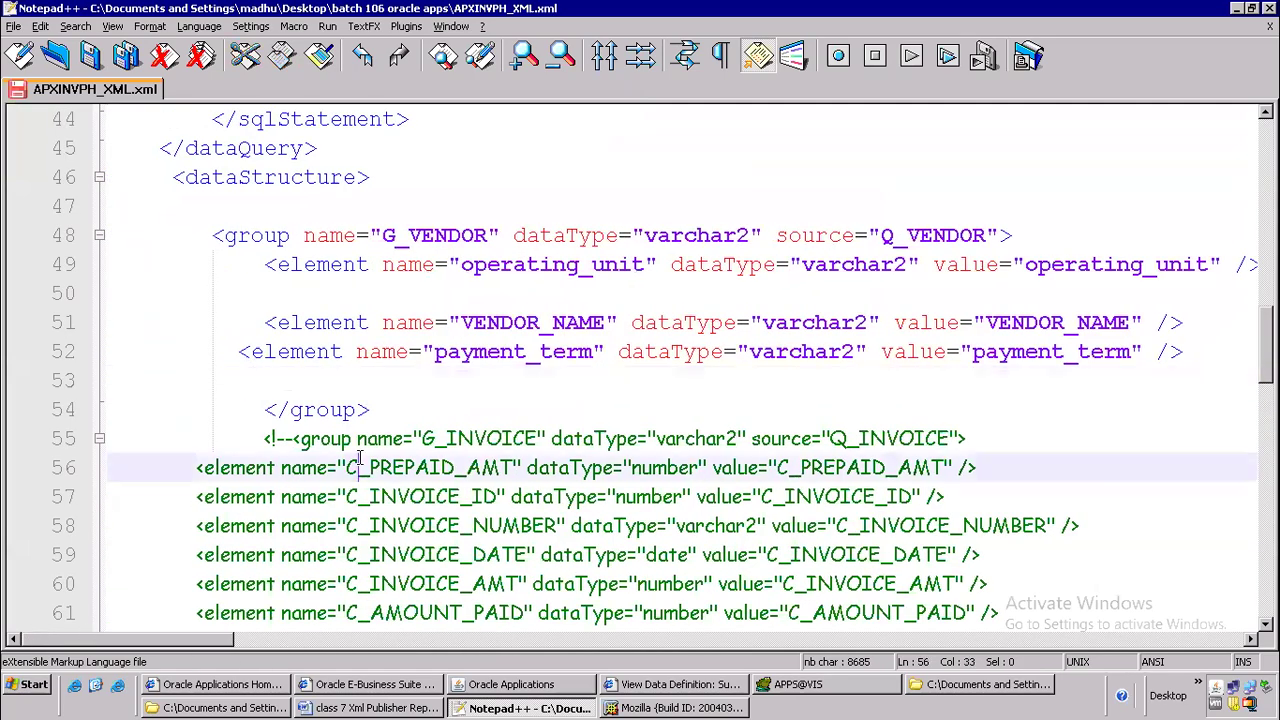
{"action": "scroll", "coordinate": [437, 455], "scroll_direction": "down", "scroll_amount": 4}
{"action": "scroll", "coordinate": [437, 455], "scroll_direction": "down", "scroll_amount": 9}
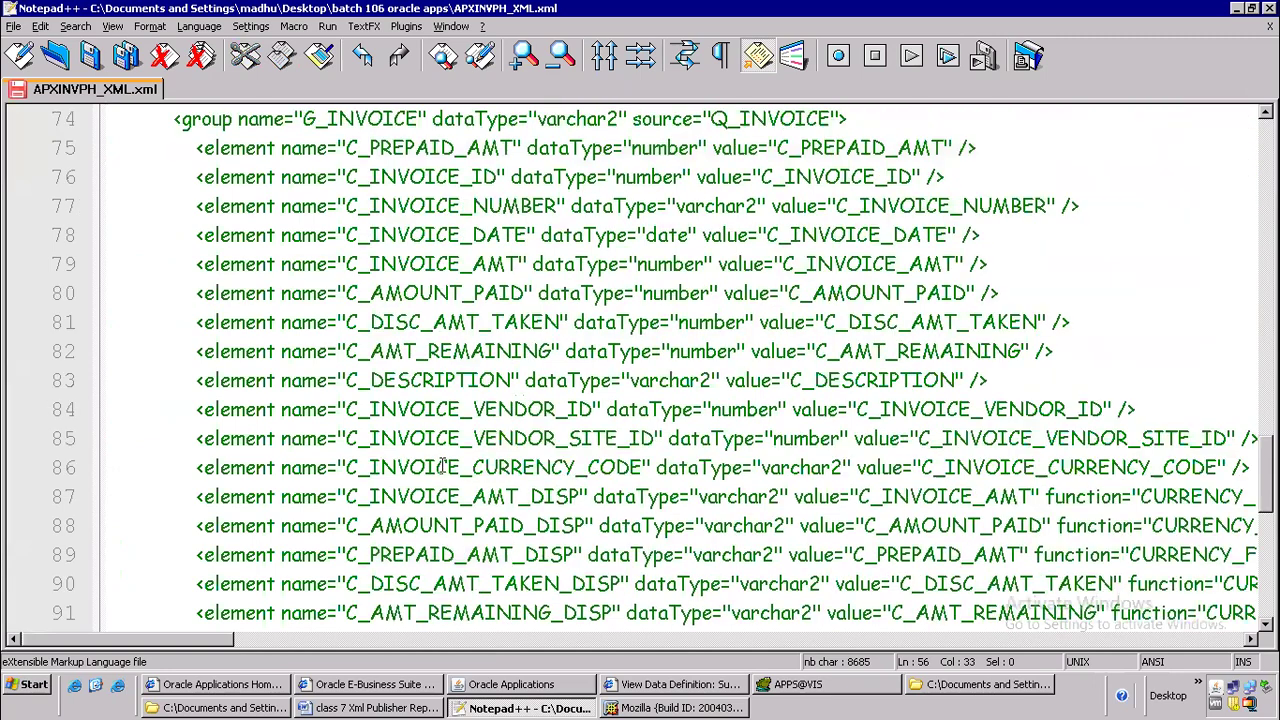
{"action": "scroll", "coordinate": [440, 467], "scroll_direction": "down", "scroll_amount": 3}
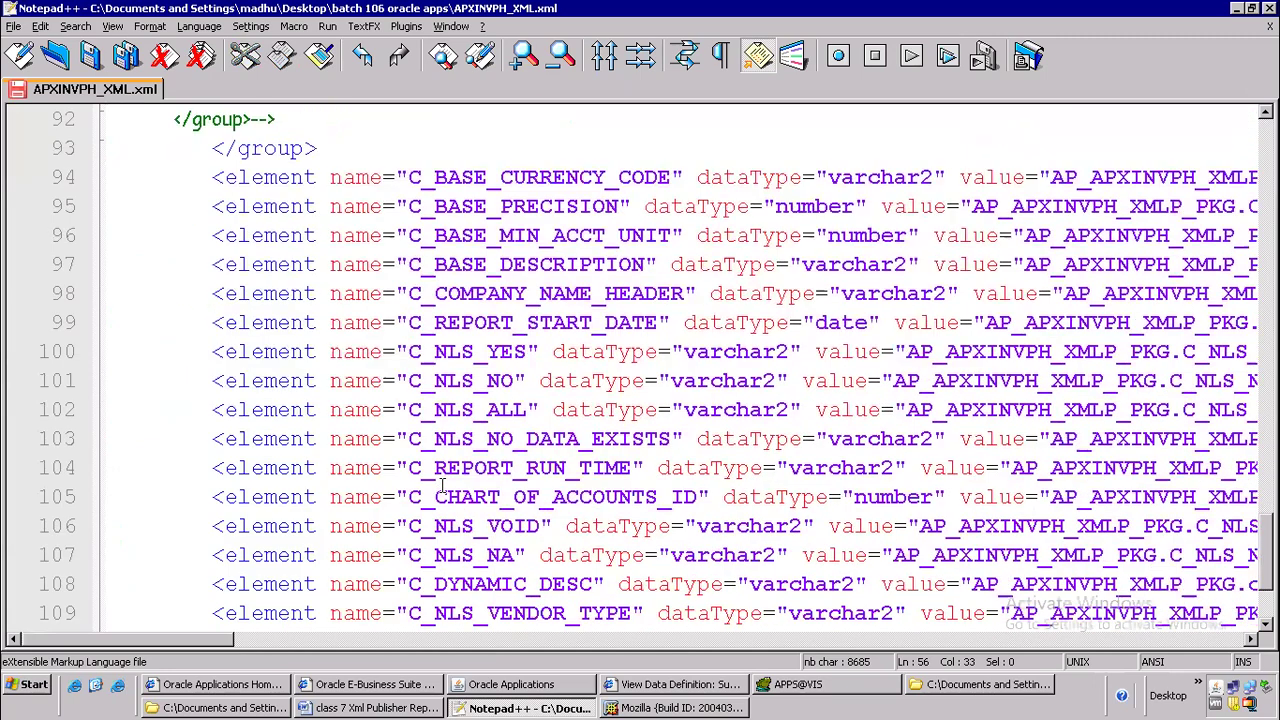
{"action": "scroll", "coordinate": [441, 482], "scroll_direction": "down", "scroll_amount": 2}
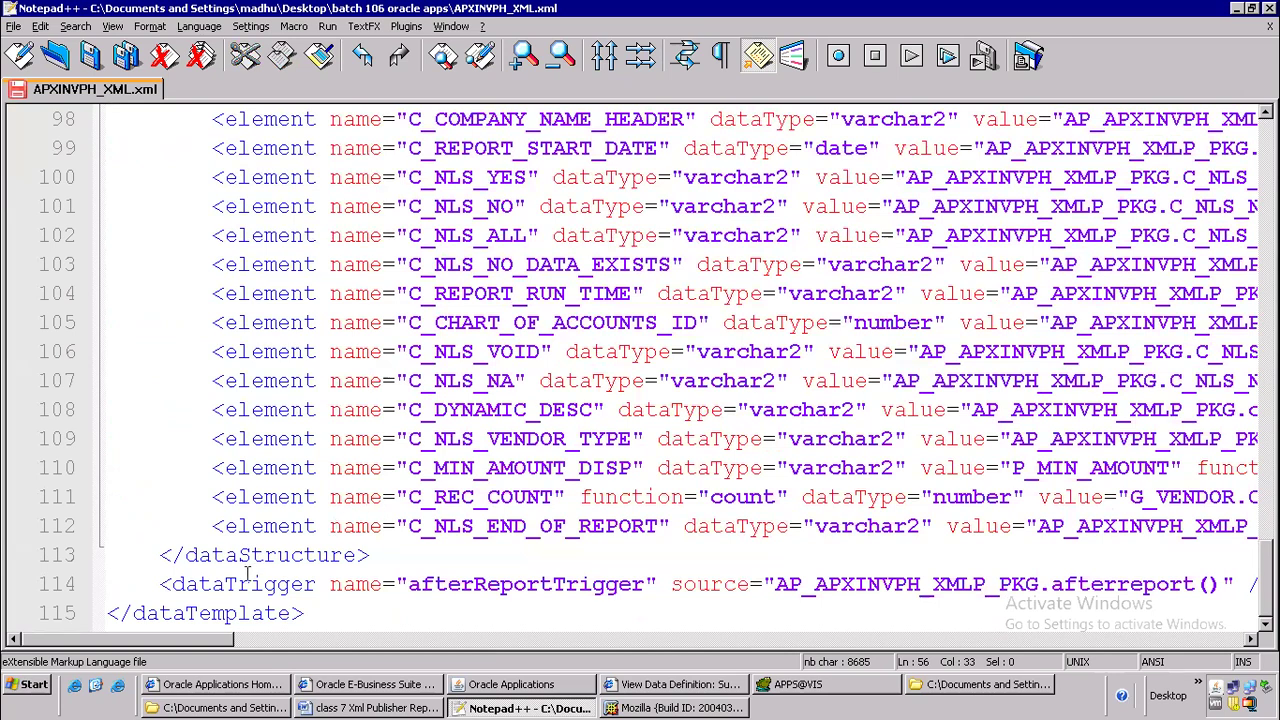
{"action": "left_click_drag", "start_coordinate": [156, 584], "coordinate": [1235, 585]}
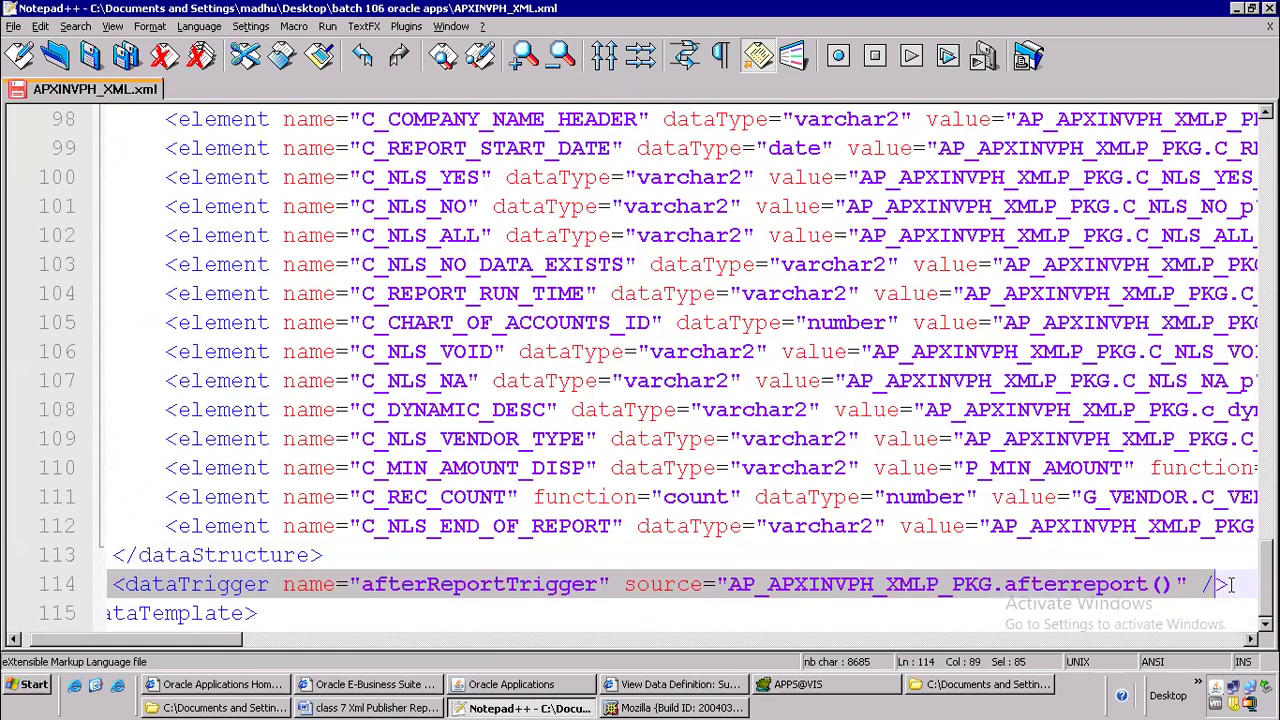
{"action": "left_click", "coordinate": [1233, 585]}
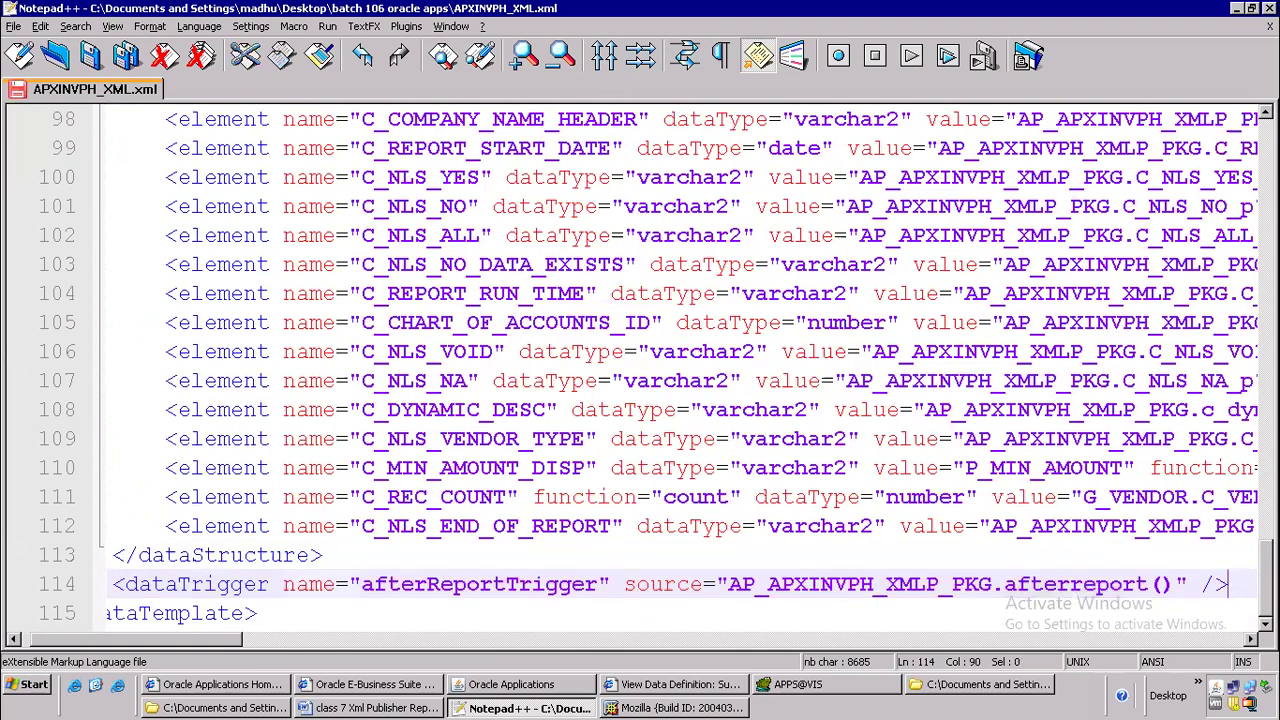
{"action": "left_click_drag", "start_coordinate": [1237, 585], "coordinate": [19, 580]}
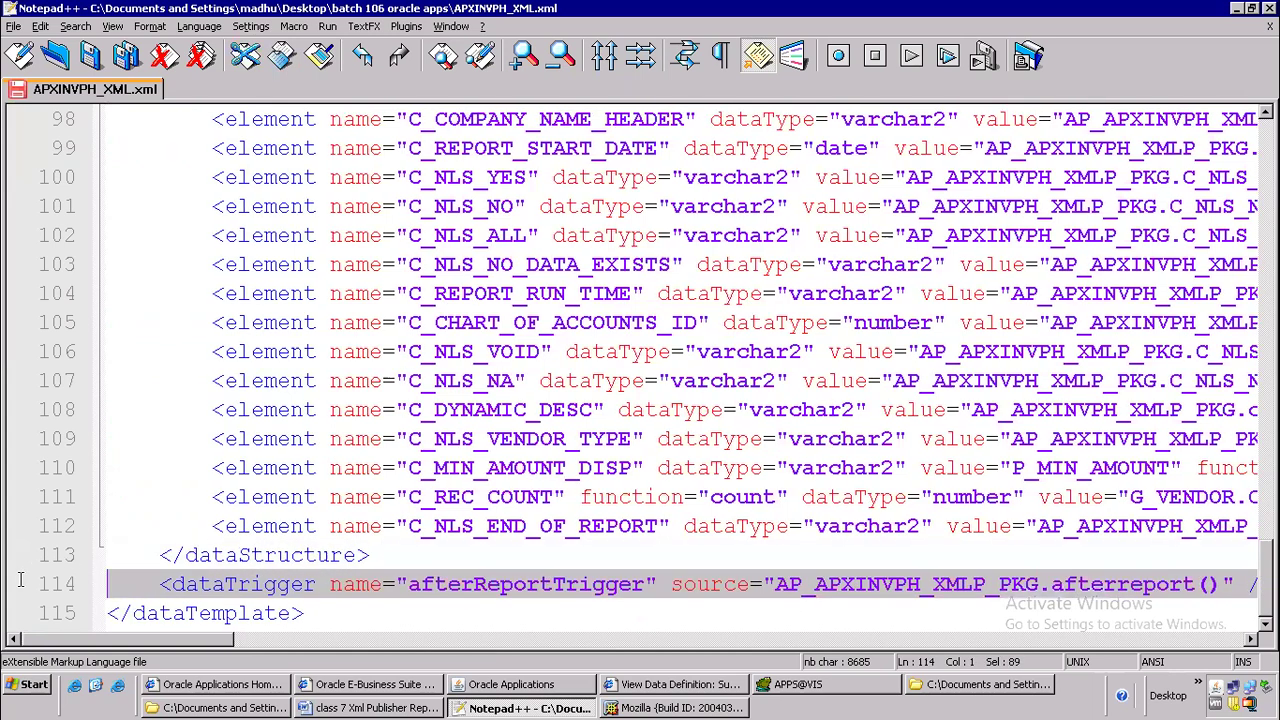
{"action": "key", "text": "BackSpace"}
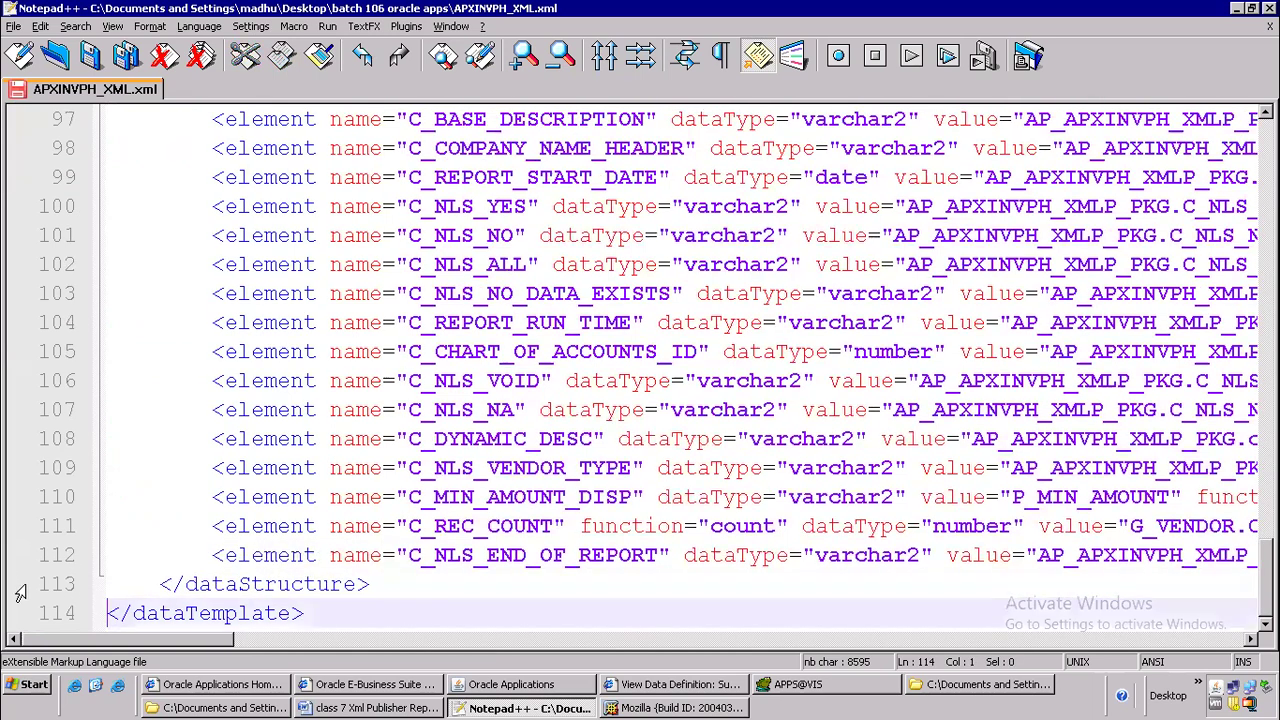
Delete everything between the G_VENDOR closing group tag and the closing dataStructure tag, from the commented G_INVOICE groups through the C_NLS_END_OF_REPORT element
{"action": "left_click", "coordinate": [329, 440]}
{"action": "left_click", "coordinate": [211, 557]}
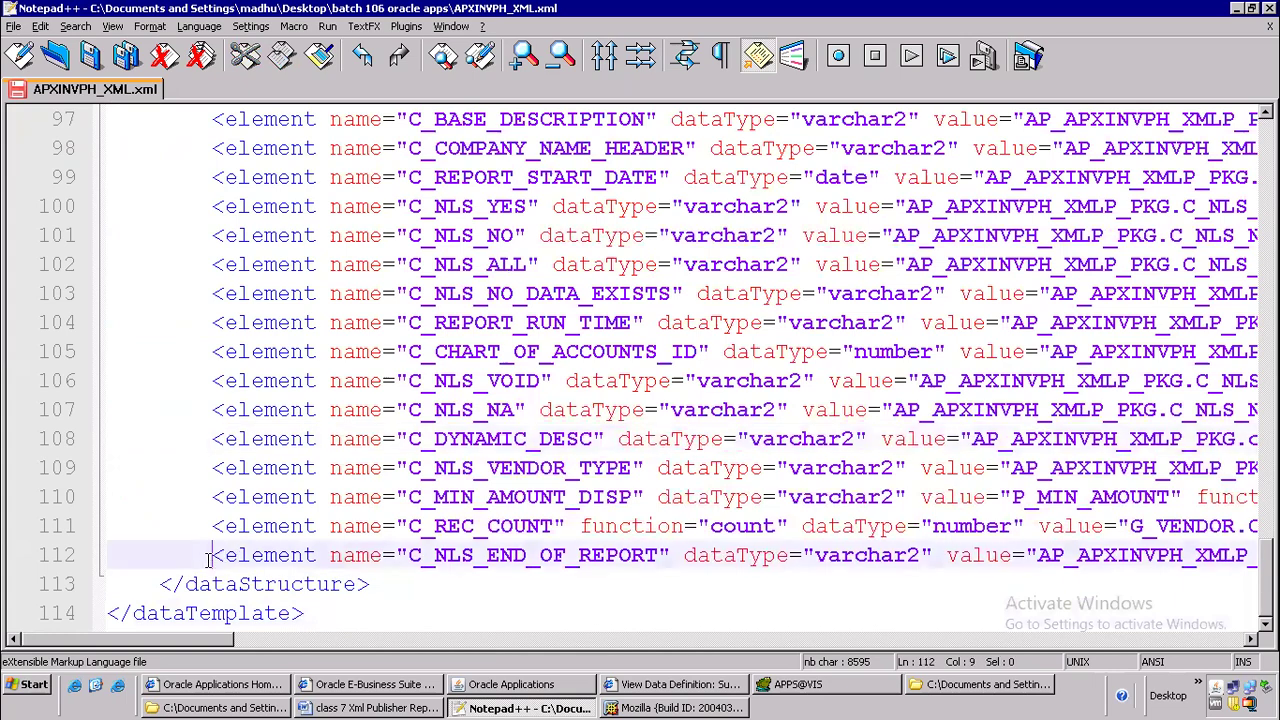
{"action": "scroll", "coordinate": [213, 290], "scroll_direction": "up", "scroll_amount": 7}
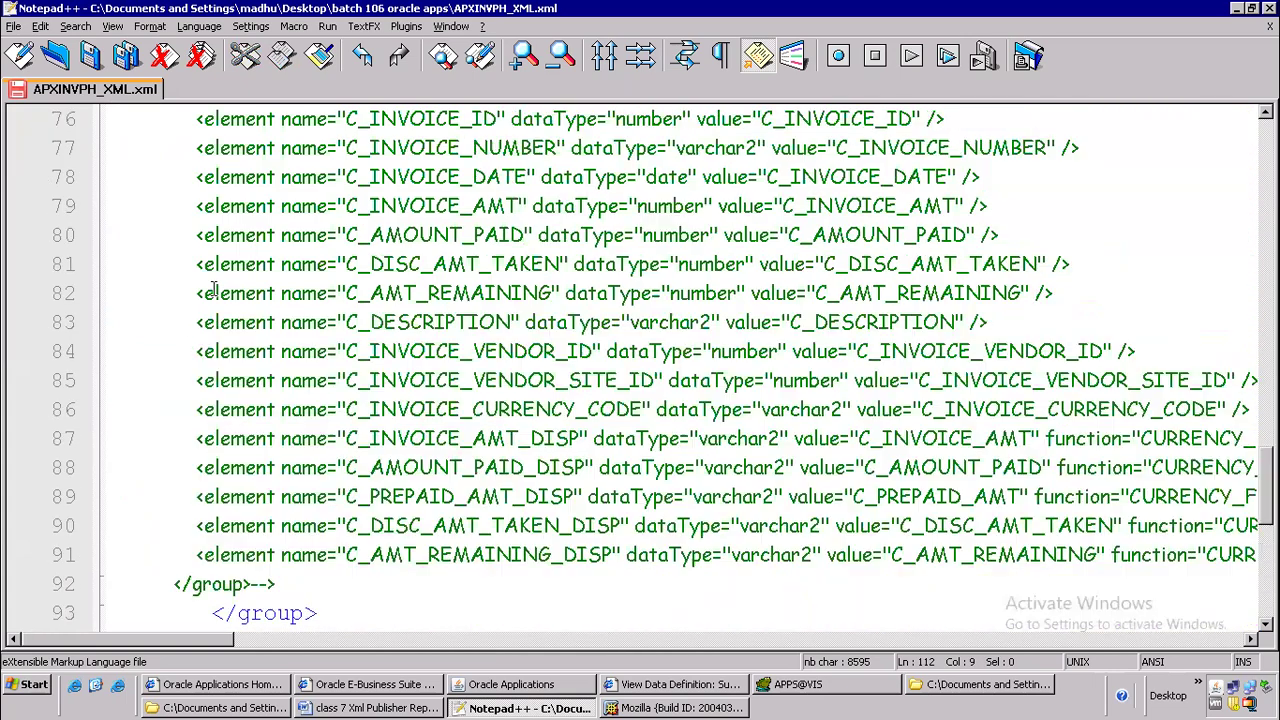
{"action": "scroll", "coordinate": [217, 295], "scroll_direction": "up", "scroll_amount": 6}
{"action": "scroll", "coordinate": [217, 295], "scroll_direction": "up", "scroll_amount": 5}
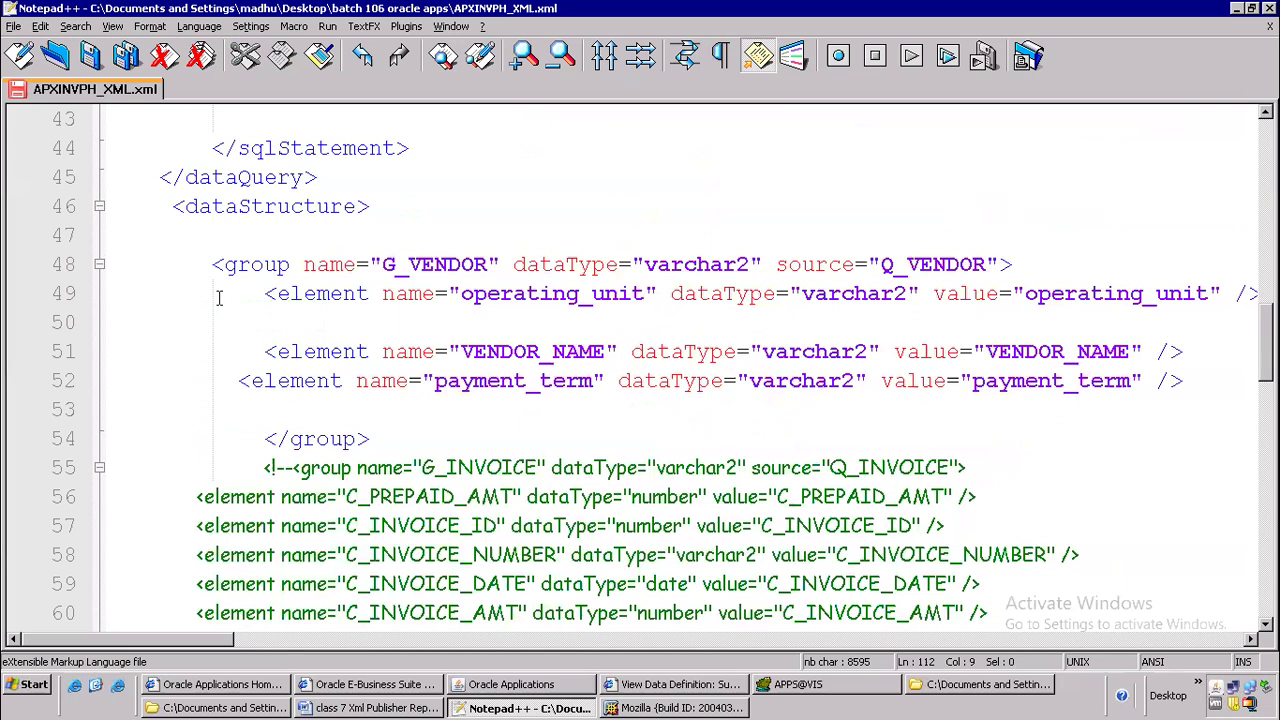
{"action": "left_click", "coordinate": [251, 470]}
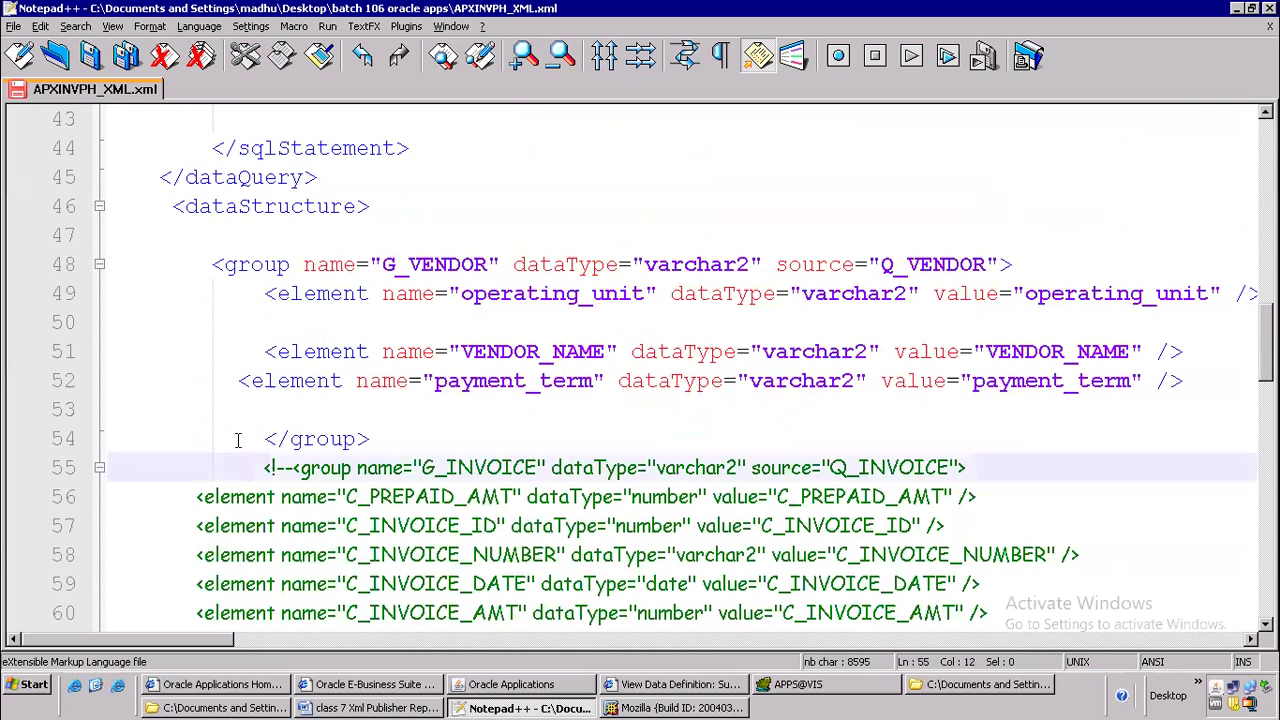
{"action": "key", "text": "shift+Down"}
{"action": "key", "text": "shift+Down"}
{"action": "key", "text": "shift+Down"}
{"action": "key", "text": "shift+Down"}
{"action": "key", "text": "shift+Down"}
{"action": "key", "text": "shift+Down"}
{"action": "key", "text": "shift+Down"}
{"action": "key", "text": "shift+Down"}
{"action": "key", "text": "shift+Down"}
{"action": "key", "text": "shift+Down"}
{"action": "key", "text": "shift+Down"}
{"action": "key", "text": "shift+Down"}
{"action": "key", "text": "shift+Down"}
{"action": "key", "text": "shift+Down"}
{"action": "key", "text": "shift+Down"}
{"action": "key", "text": "shift+Down"}
{"action": "key", "text": "shift+Down"}
{"action": "key", "text": "shift+Down"}
{"action": "key", "text": "shift+Down"}
{"action": "key", "text": "shift+Down"}
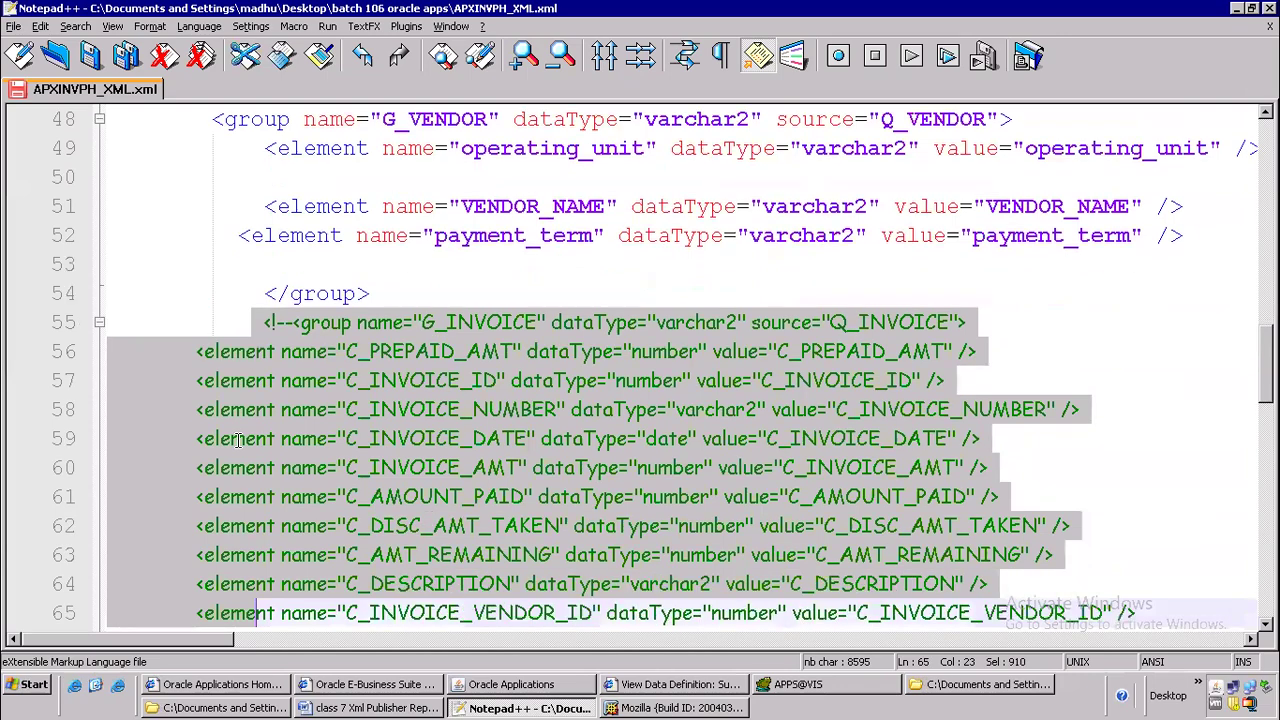
{"action": "key", "text": "shift+Down"}
{"action": "key", "text": "shift+Down"}
{"action": "key", "text": "shift+Down"}
{"action": "key", "text": "shift+Down"}
{"action": "key", "text": "shift+Down"}
{"action": "key", "text": "shift+Down"}
{"action": "key", "text": "shift+Down"}
{"action": "key", "text": "shift+Down"}
{"action": "key", "text": "shift+Down"}
{"action": "key", "text": "shift+Down"}
{"action": "key", "text": "shift+Down"}
{"action": "key", "text": "shift+Down"}
{"action": "key", "text": "shift+Down"}
{"action": "key", "text": "shift+Down"}
{"action": "key", "text": "shift+Down"}
{"action": "key", "text": "shift+Down"}
{"action": "key", "text": "shift+Down"}
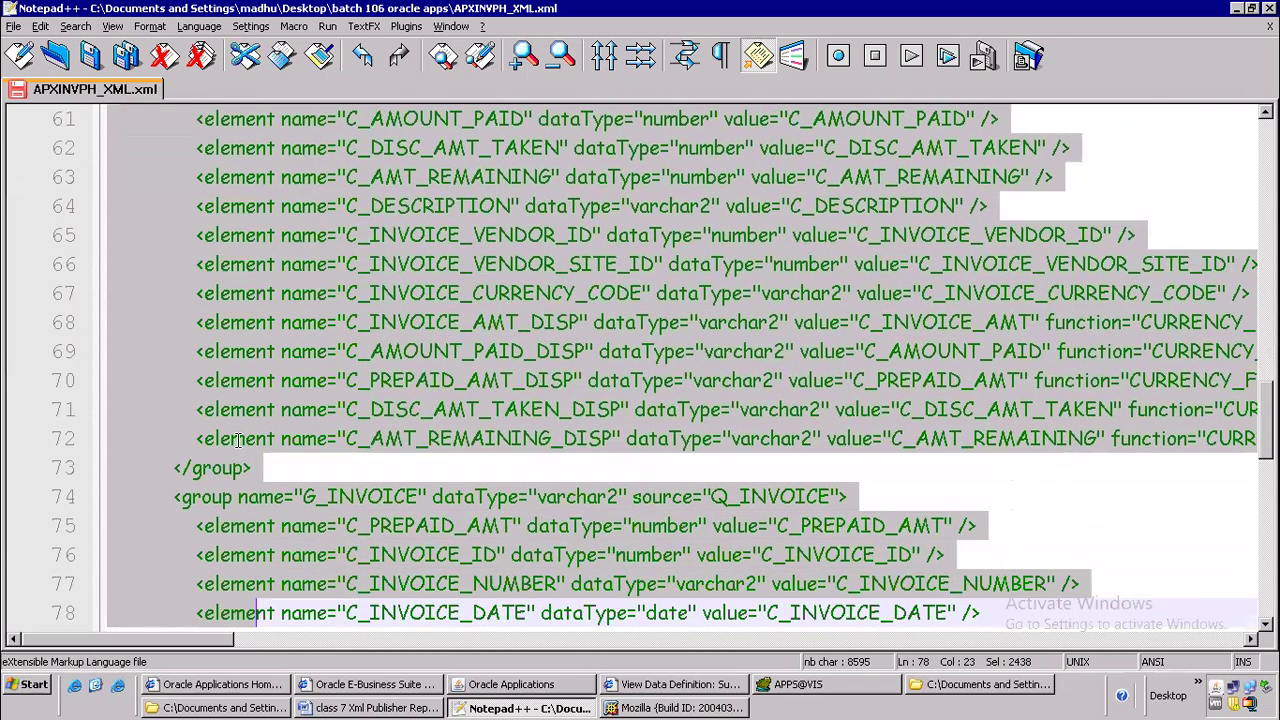
{"action": "key", "text": "shift+Down"}
{"action": "key", "text": "shift+Down"}
{"action": "key", "text": "shift+Down"}
{"action": "key", "text": "shift+Down"}
{"action": "key", "text": "shift+Down"}
{"action": "key", "text": "shift+Down"}
{"action": "key", "text": "shift+Down"}
{"action": "key", "text": "shift+Down"}
{"action": "key", "text": "shift+Down"}
{"action": "key", "text": "shift+Down"}
{"action": "key", "text": "shift+Down"}
{"action": "key", "text": "shift+Down"}
{"action": "key", "text": "shift+Down"}
{"action": "key", "text": "shift+Down"}
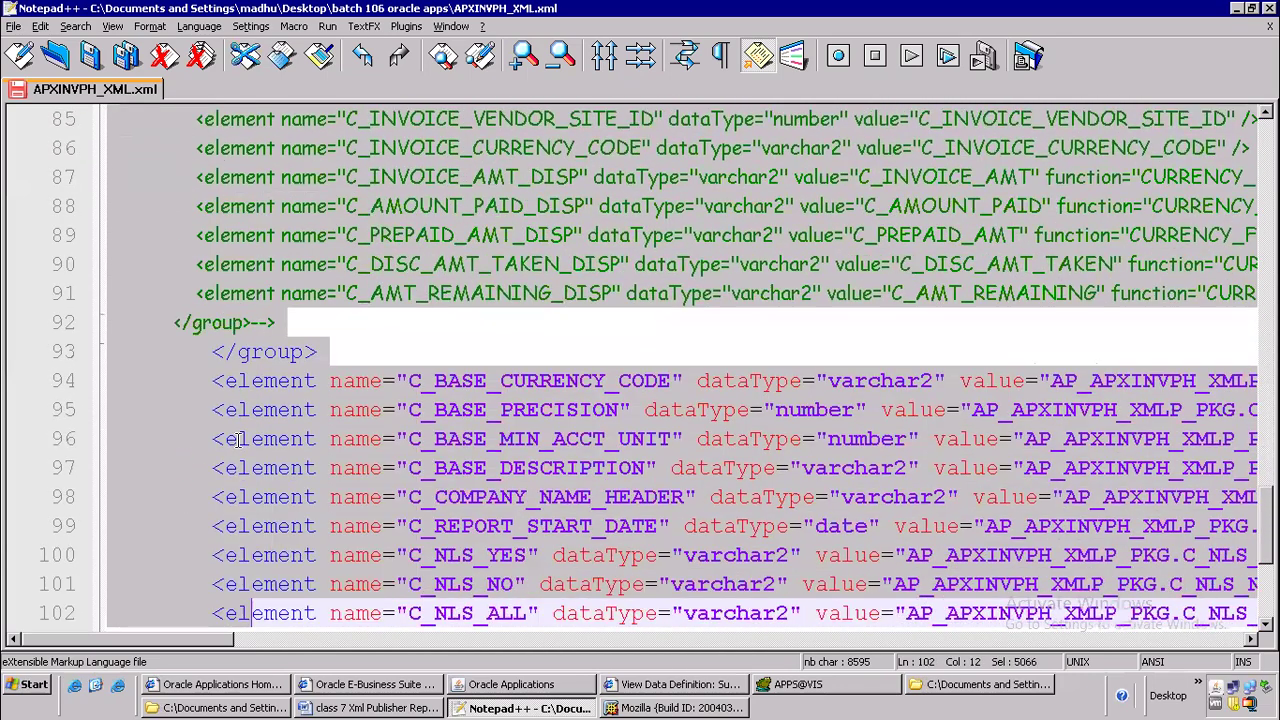
{"action": "key", "text": "shift+Down"}
{"action": "key", "text": "shift+Down"}
{"action": "key", "text": "shift+Down"}
{"action": "key", "text": "shift+Down"}
{"action": "key", "text": "shift+Down"}
{"action": "key", "text": "shift+Down"}
{"action": "key", "text": "shift+Down"}
{"action": "key", "text": "shift+Down"}
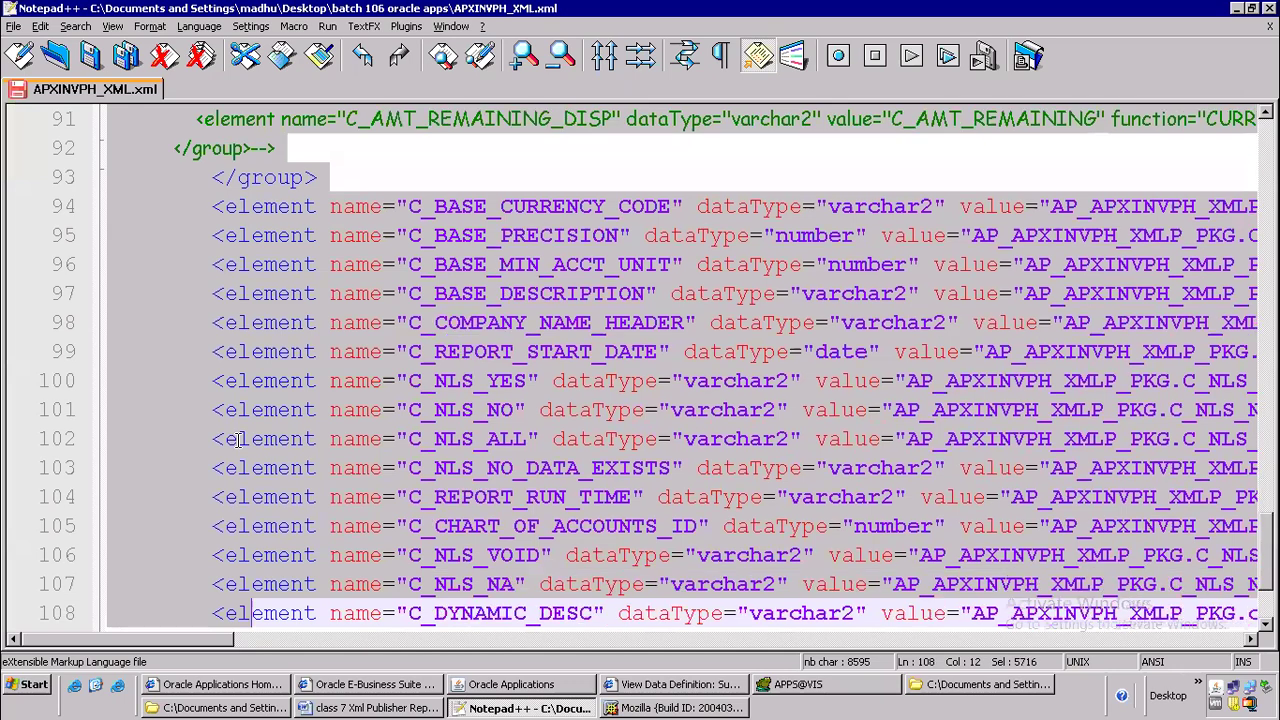
{"action": "key", "text": "shift+Up"}
{"action": "key", "text": "shift+Up"}
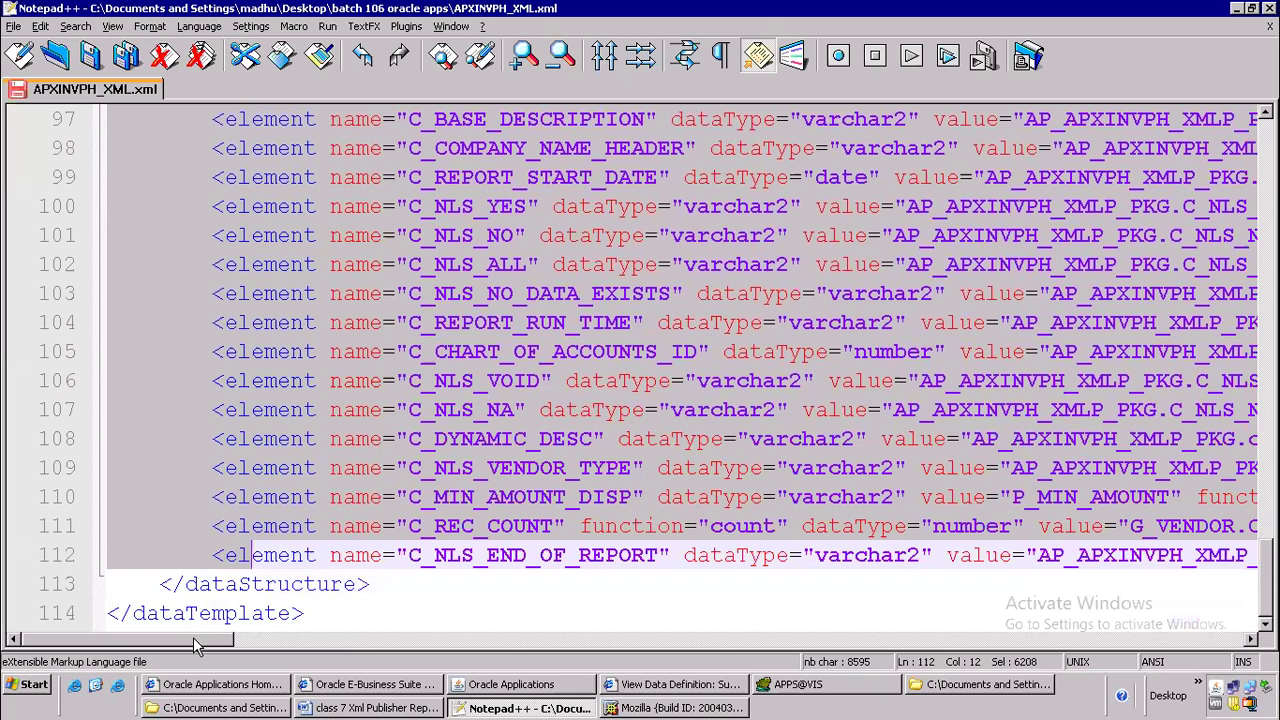
{"action": "key", "text": "Delete"}
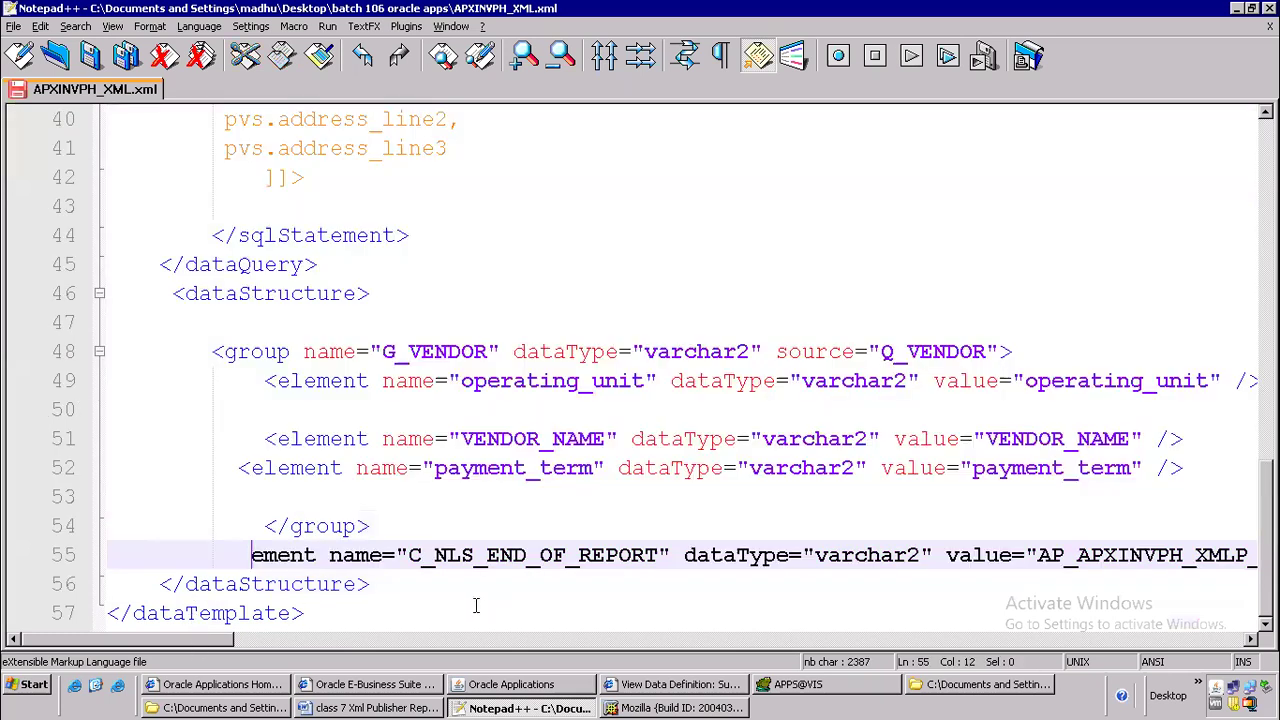
{"action": "triple_click", "coordinate": [500, 560]}
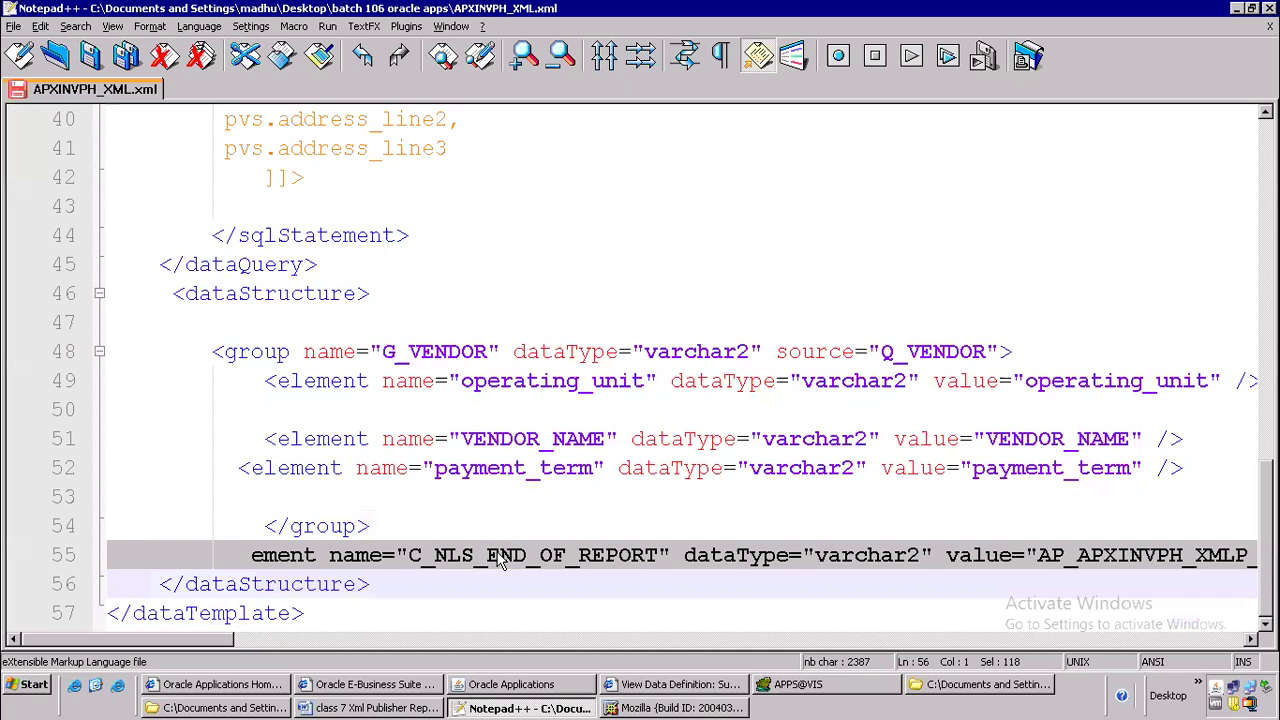
{"action": "key", "text": "Delete"}
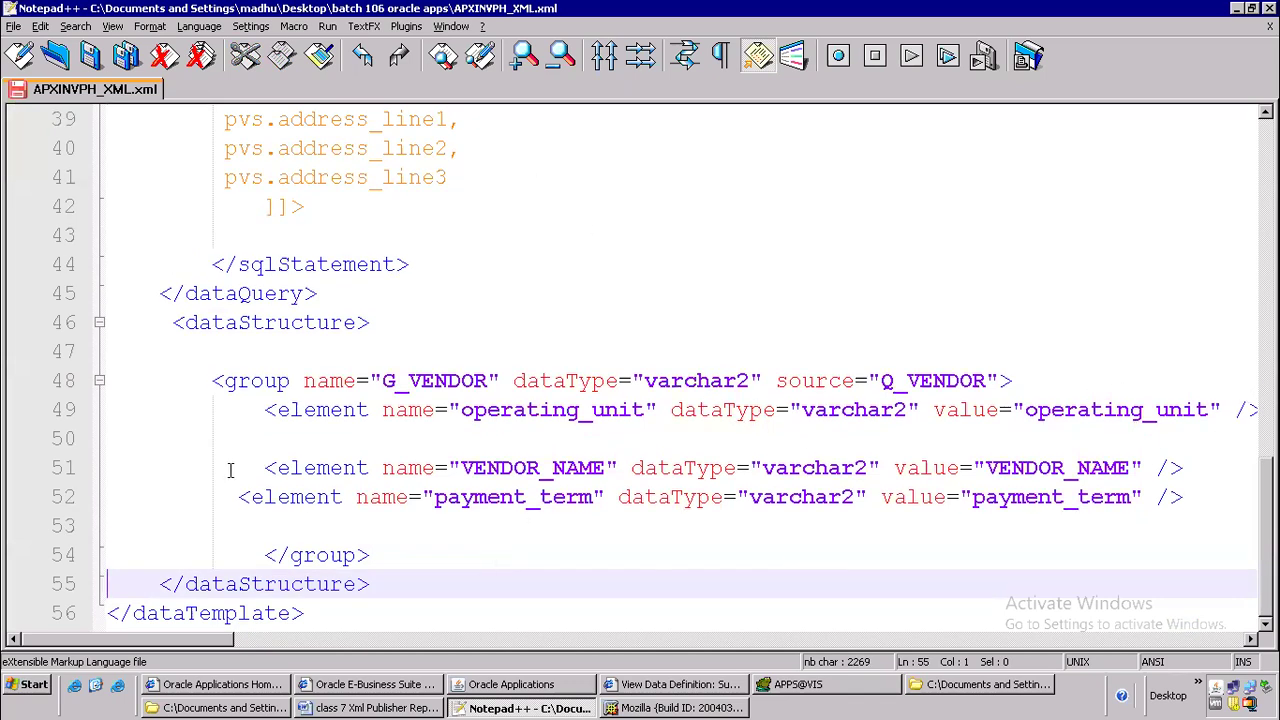
Remove the blank lines above the VENDOR_NAME element, below the opening dataStructure tag and after the CDATA closing brackets
{"action": "left_click", "coordinate": [155, 439]}
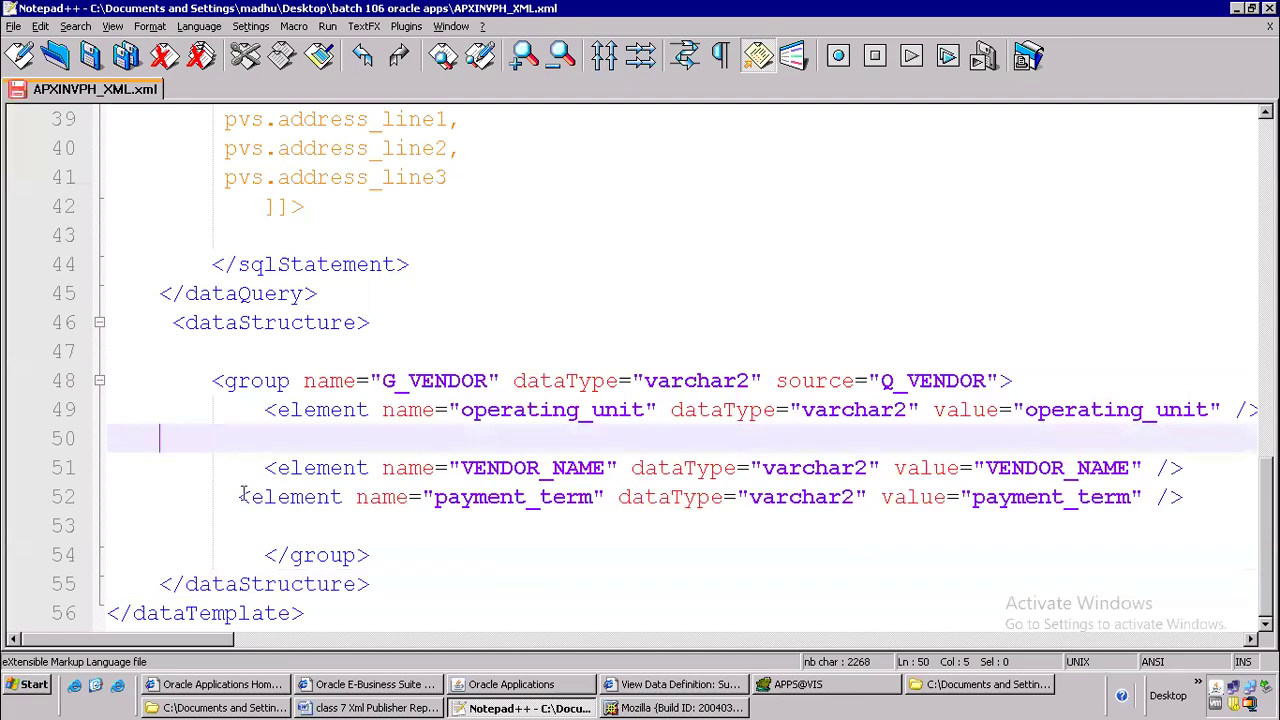
{"action": "left_click_drag", "start_coordinate": [253, 461], "coordinate": [75, 438]}
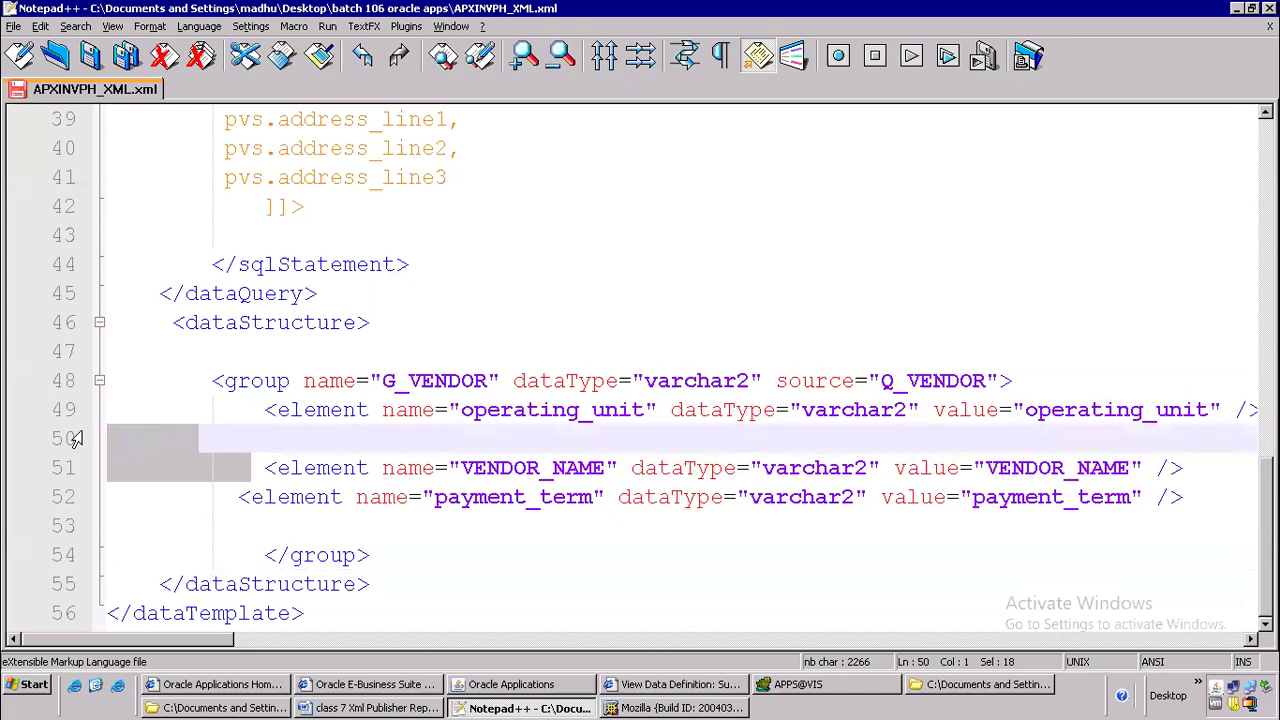
{"action": "key", "text": "Delete"}
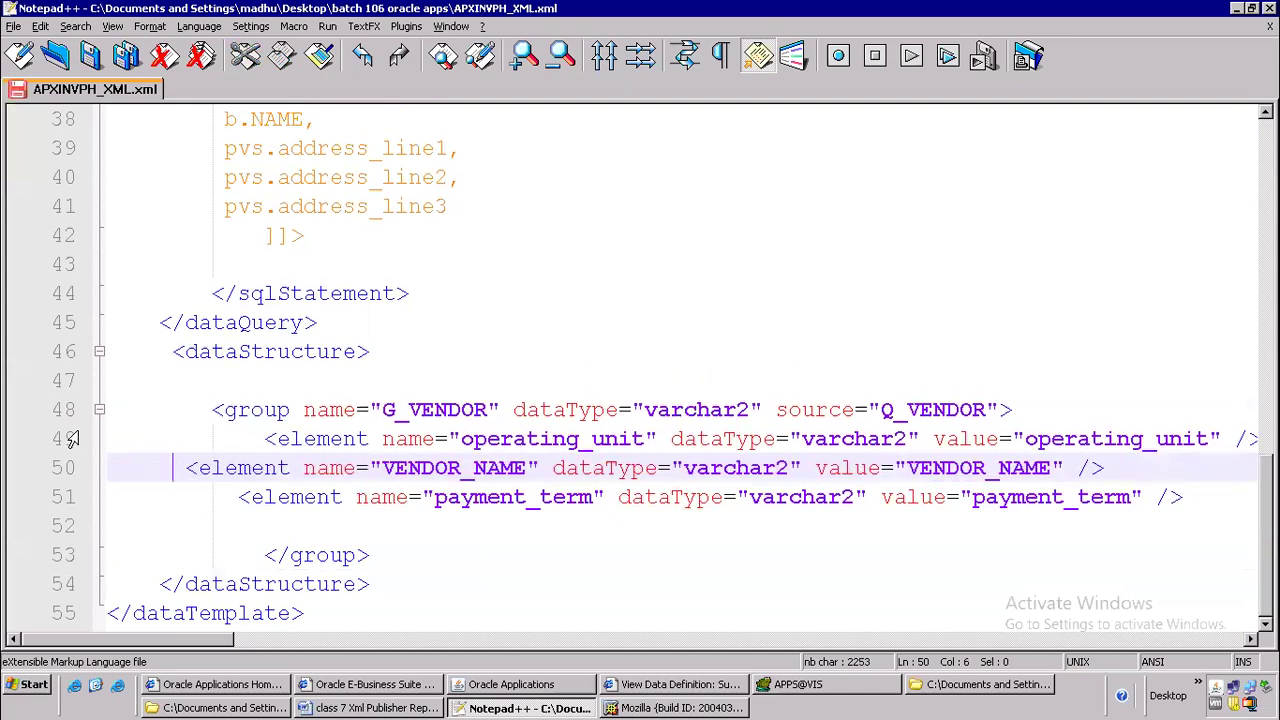
{"action": "left_click", "coordinate": [395, 352]}
{"action": "key", "text": "Delete"}
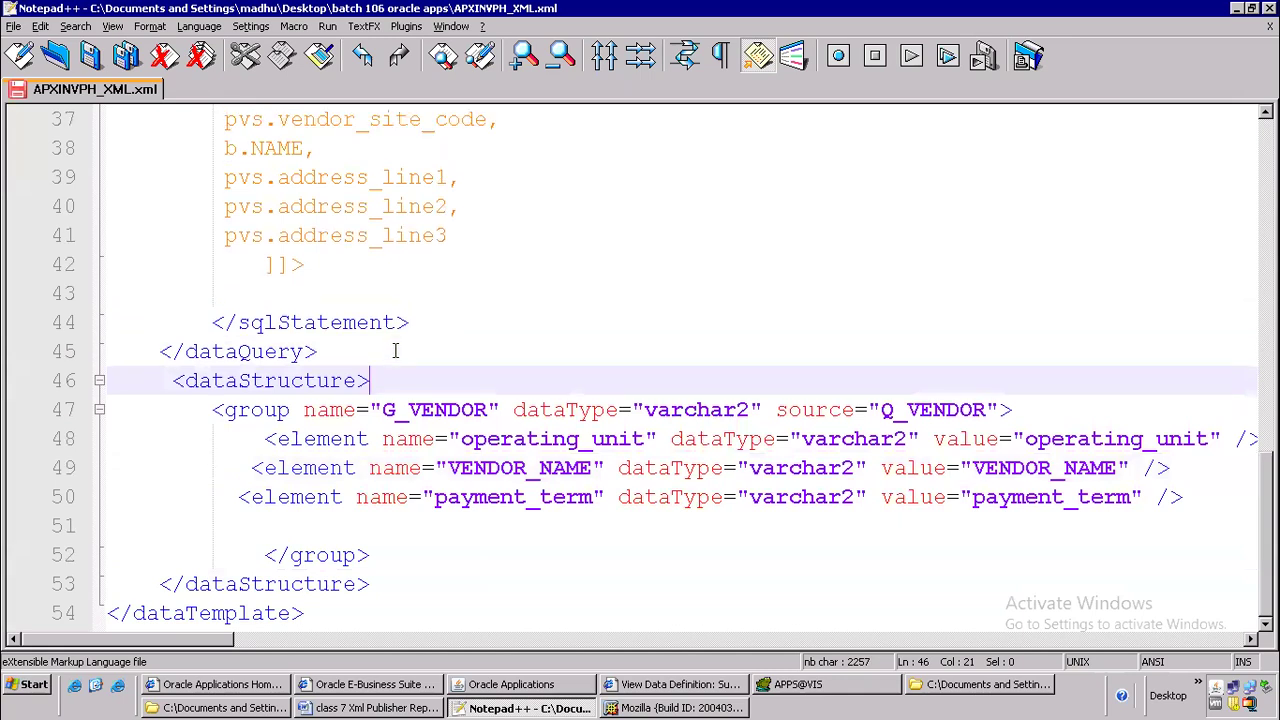
{"action": "left_click", "coordinate": [370, 265]}
{"action": "key", "text": "Delete"}
Review the template's sections in order: dataTemplate header, properties, parameters, lexicals, dataQuery with its sqlStatement, and dataStructure
{"action": "scroll", "coordinate": [420, 280], "scroll_direction": "up", "scroll_amount": 12}
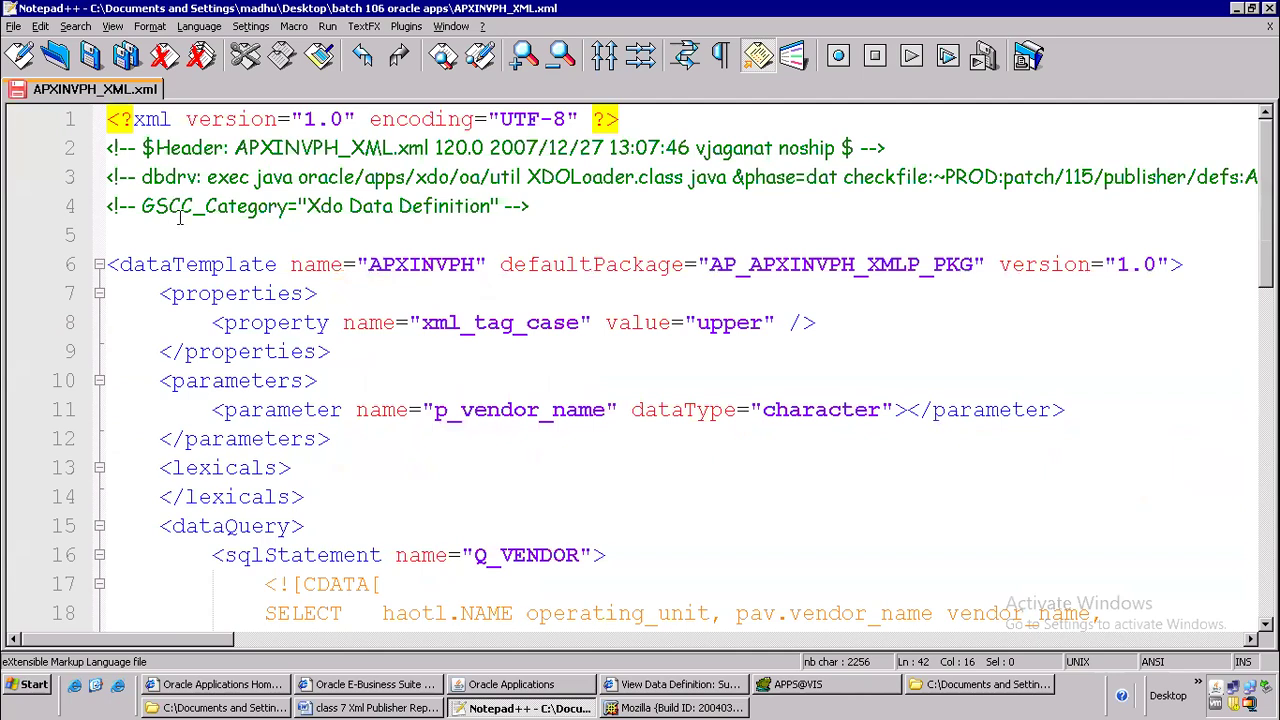
{"action": "left_click_drag", "start_coordinate": [113, 264], "coordinate": [1205, 259]}
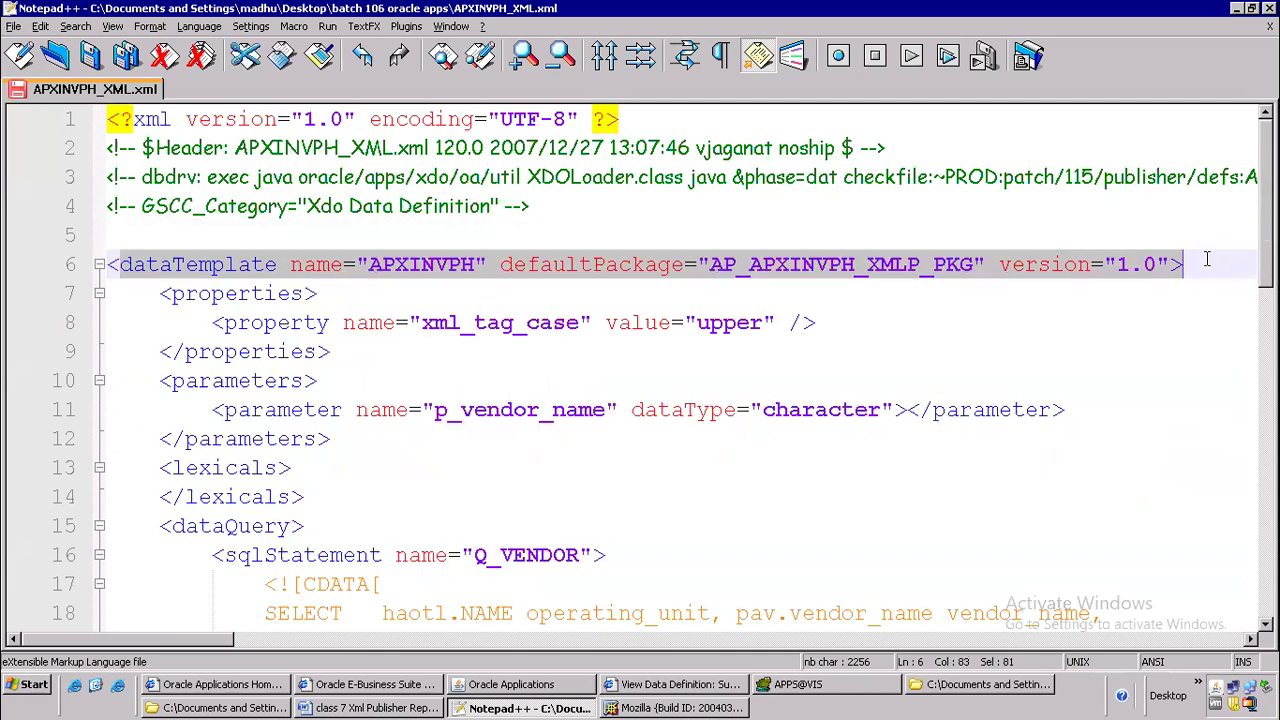
{"action": "left_click_drag", "start_coordinate": [147, 293], "coordinate": [386, 352]}
{"action": "left_click_drag", "start_coordinate": [147, 381], "coordinate": [353, 430]}
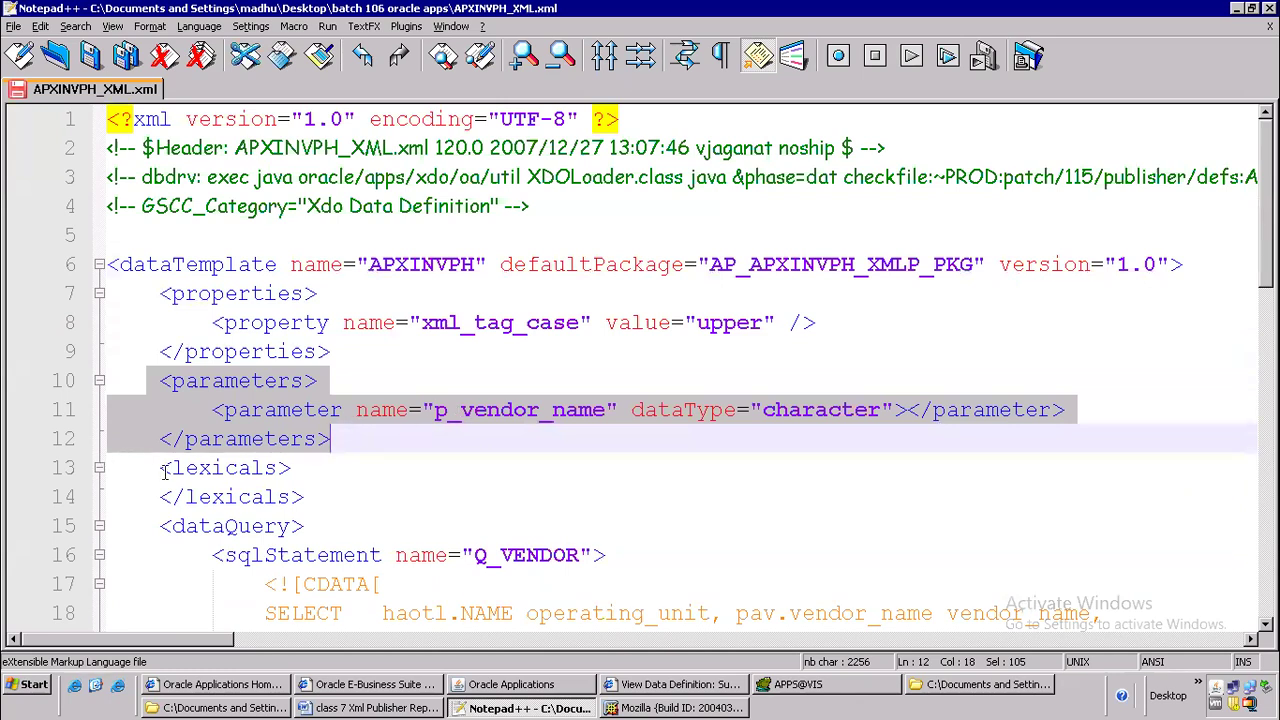
{"action": "left_click_drag", "start_coordinate": [163, 470], "coordinate": [372, 492]}
{"action": "scroll", "coordinate": [376, 478], "scroll_direction": "down", "scroll_amount": 3}
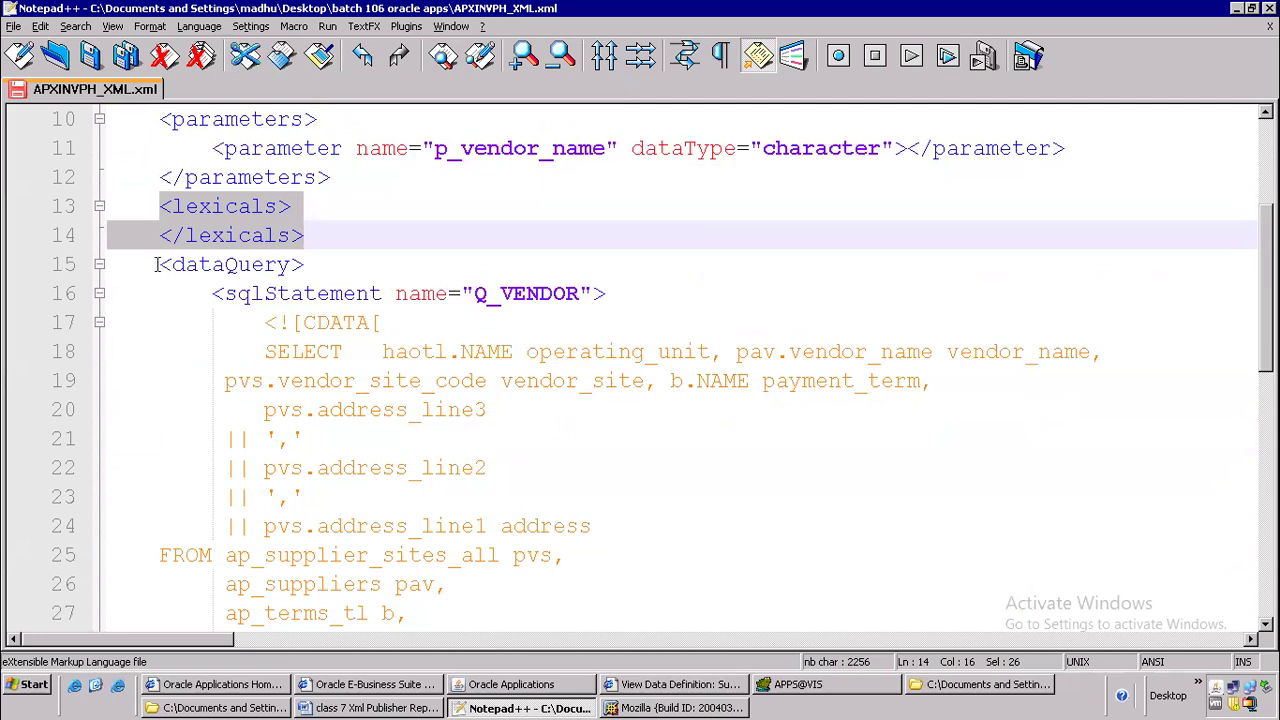
{"action": "left_click_drag", "start_coordinate": [159, 264], "coordinate": [308, 266]}
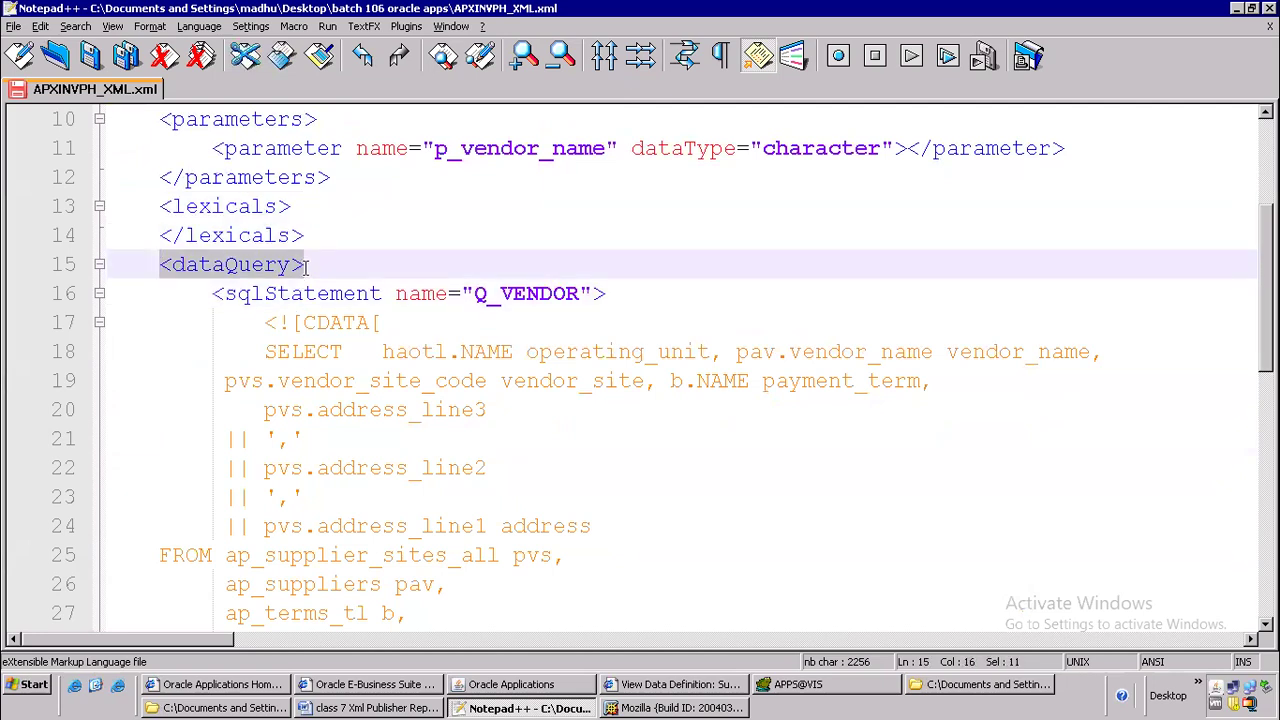
{"action": "left_click_drag", "start_coordinate": [212, 293], "coordinate": [620, 318]}
{"action": "left_click", "coordinate": [369, 356]}
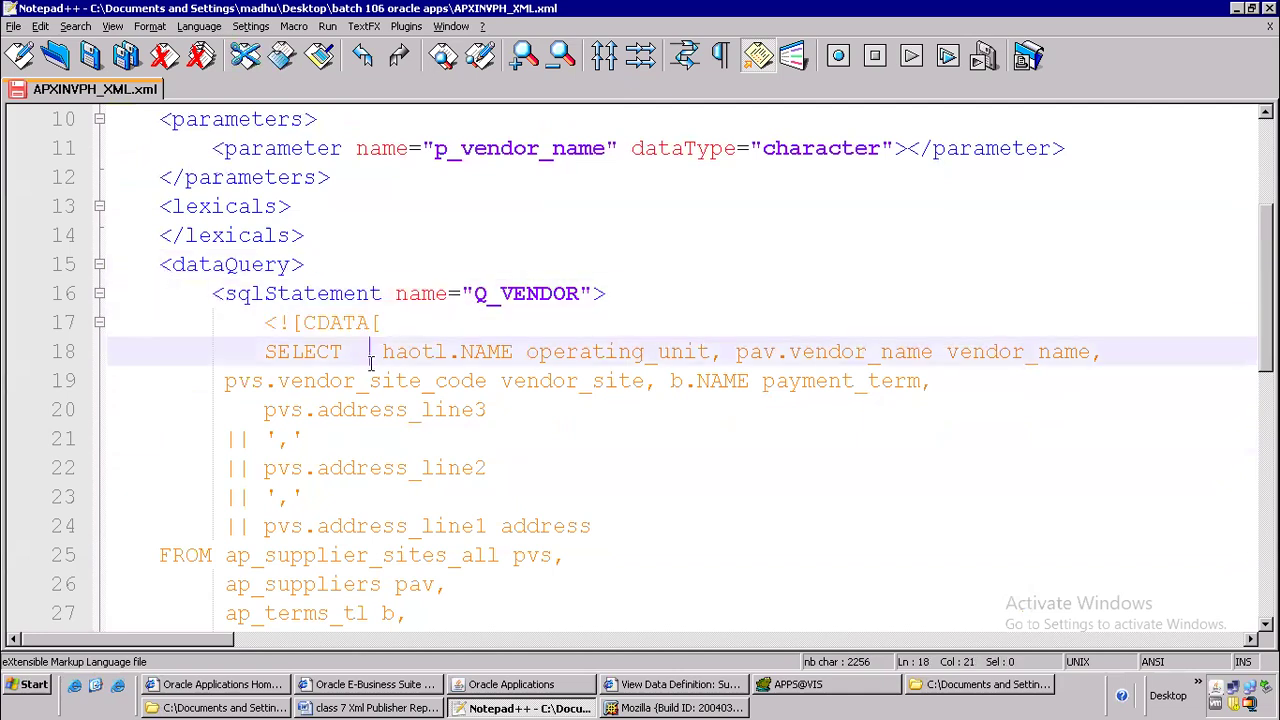
{"action": "scroll", "coordinate": [390, 385], "scroll_direction": "down", "scroll_amount": 7}
{"action": "scroll", "coordinate": [399, 412], "scroll_direction": "down", "scroll_amount": 2}
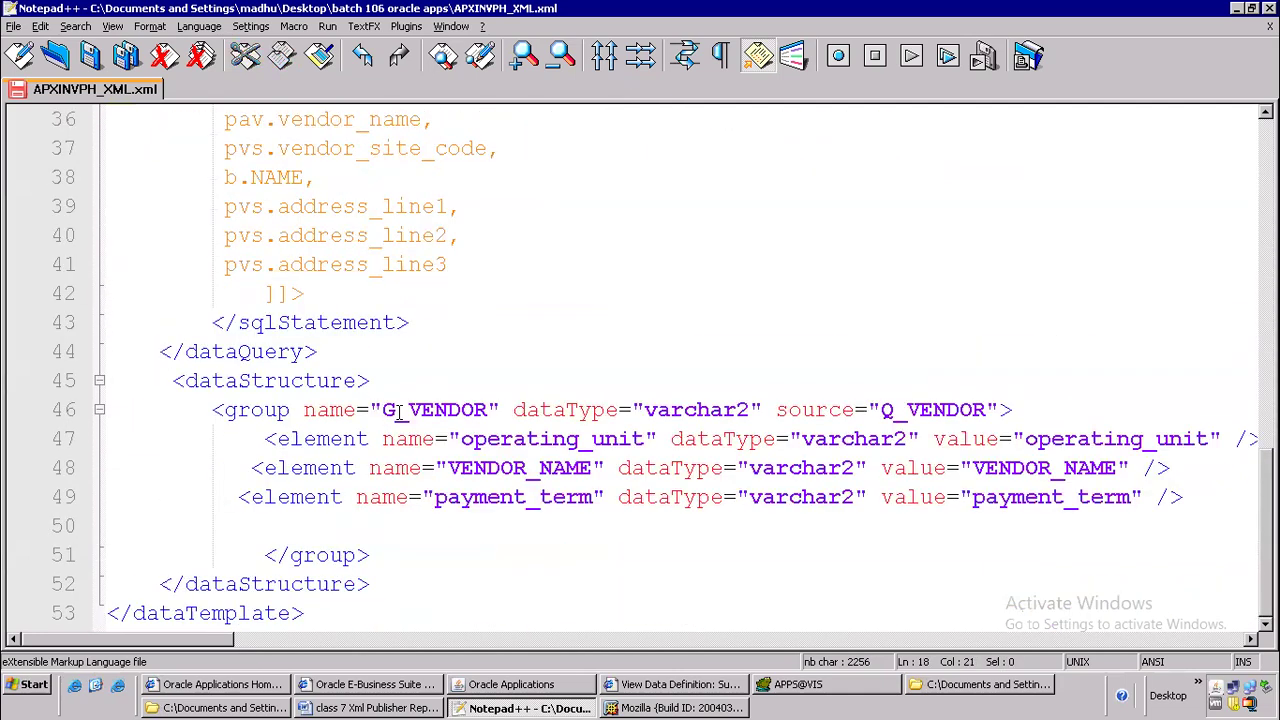
{"action": "left_click_drag", "start_coordinate": [172, 380], "coordinate": [429, 592]}
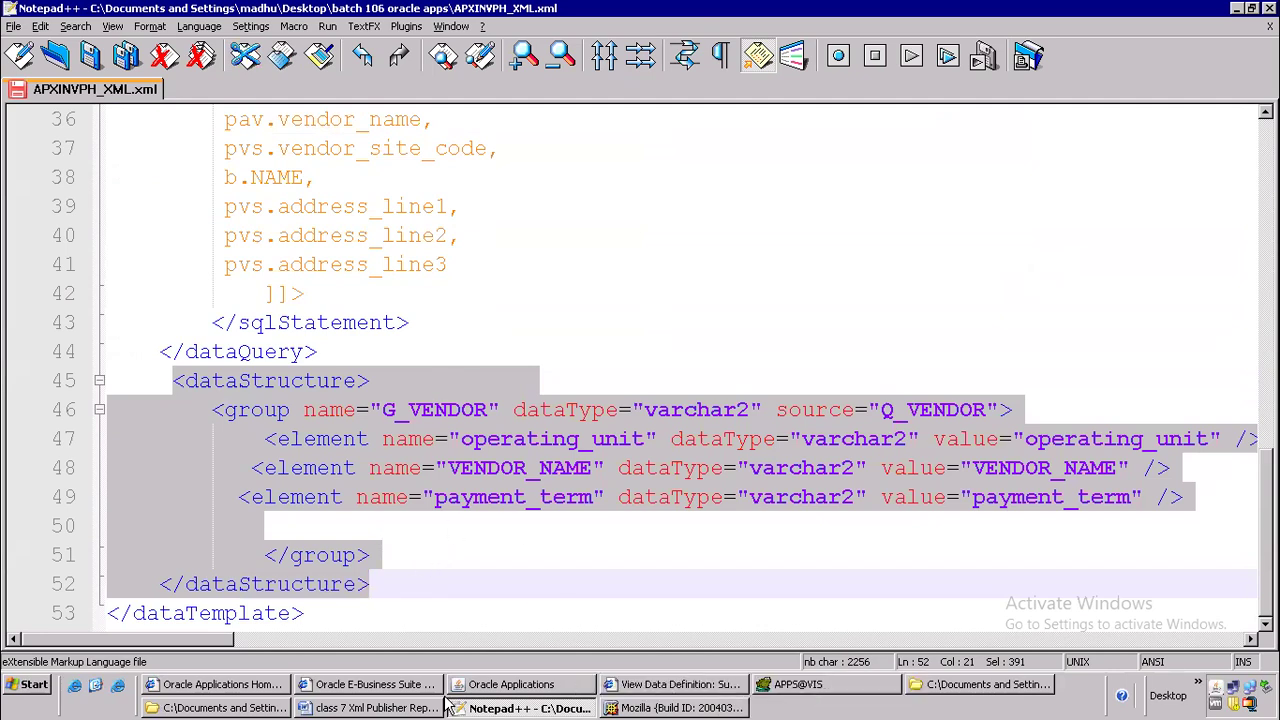
Switch to the class 7 Xml Publisher Report document in Word and add a "Sections" line below the numbered Data template item
{"action": "left_click", "coordinate": [373, 708]}
{"action": "left_click", "coordinate": [312, 556]}
{"action": "left_click", "coordinate": [372, 457]}
{"action": "key", "text": "Return"}
{"action": "key", "text": "BackSpace"}
{"action": "type", "text": "sec tio"}
{"action": "key", "text": "BackSpace"}
{"action": "key", "text": "BackSpace"}
{"action": "key", "text": "BackSpace"}
{"action": "key", "text": "BackSpace"}
{"action": "type", "text": "tion"}
{"action": "key", "text": "BackSpace"}
{"action": "type", "text": "s"}
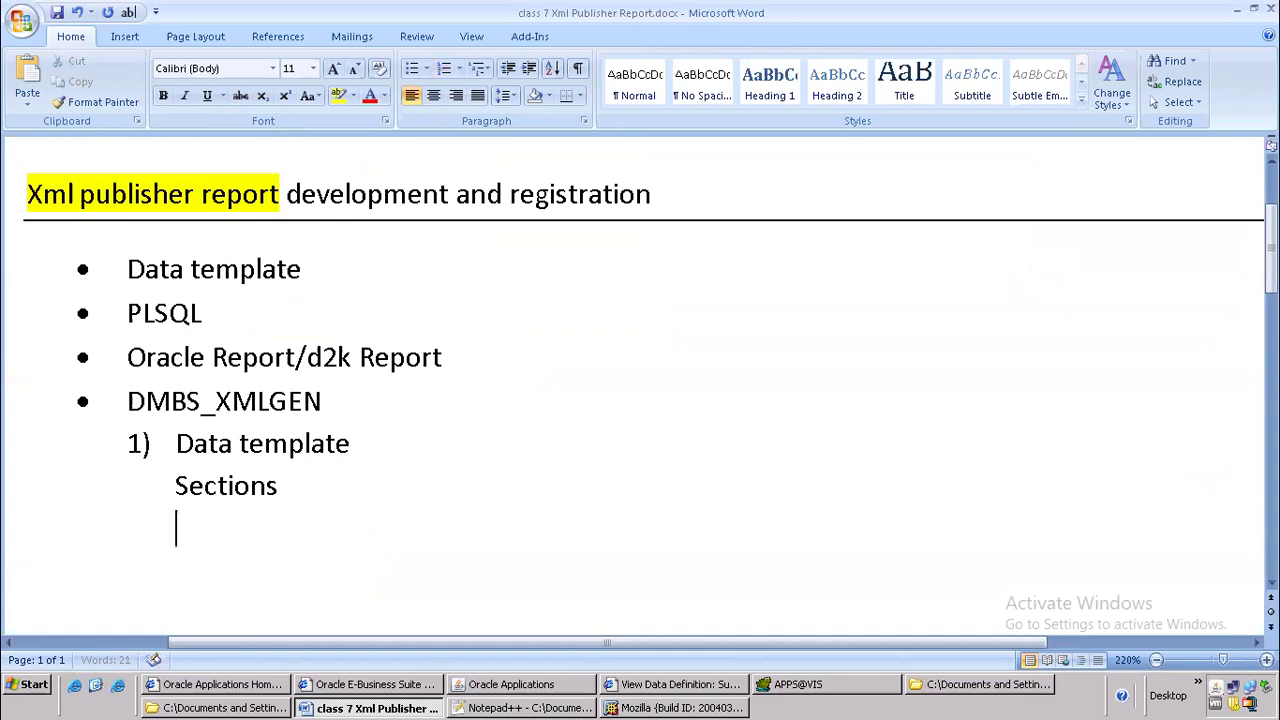
Indent the Sections line further in beneath the numbered Data template item
{"action": "key", "text": "Up"}
{"action": "left_click_drag", "start_coordinate": [178, 452], "coordinate": [351, 420]}
{"action": "key", "text": "Left"}
{"action": "left_click", "coordinate": [390, 487]}
List "Data template name" and "Properties" on separate indented lines below Sections
{"action": "key", "text": "Return"}
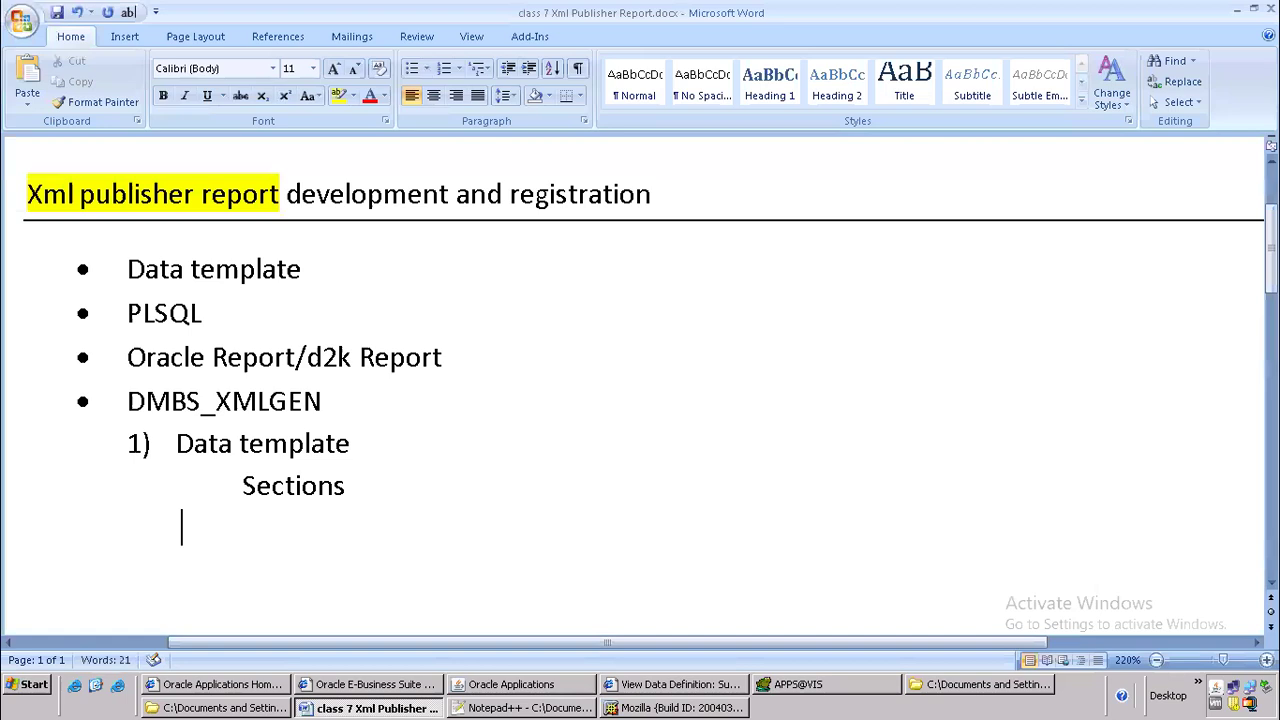
{"action": "type", "text": "Data te"}
{"action": "key", "text": "BackSpace"}
{"action": "type", "text": "a templa"}
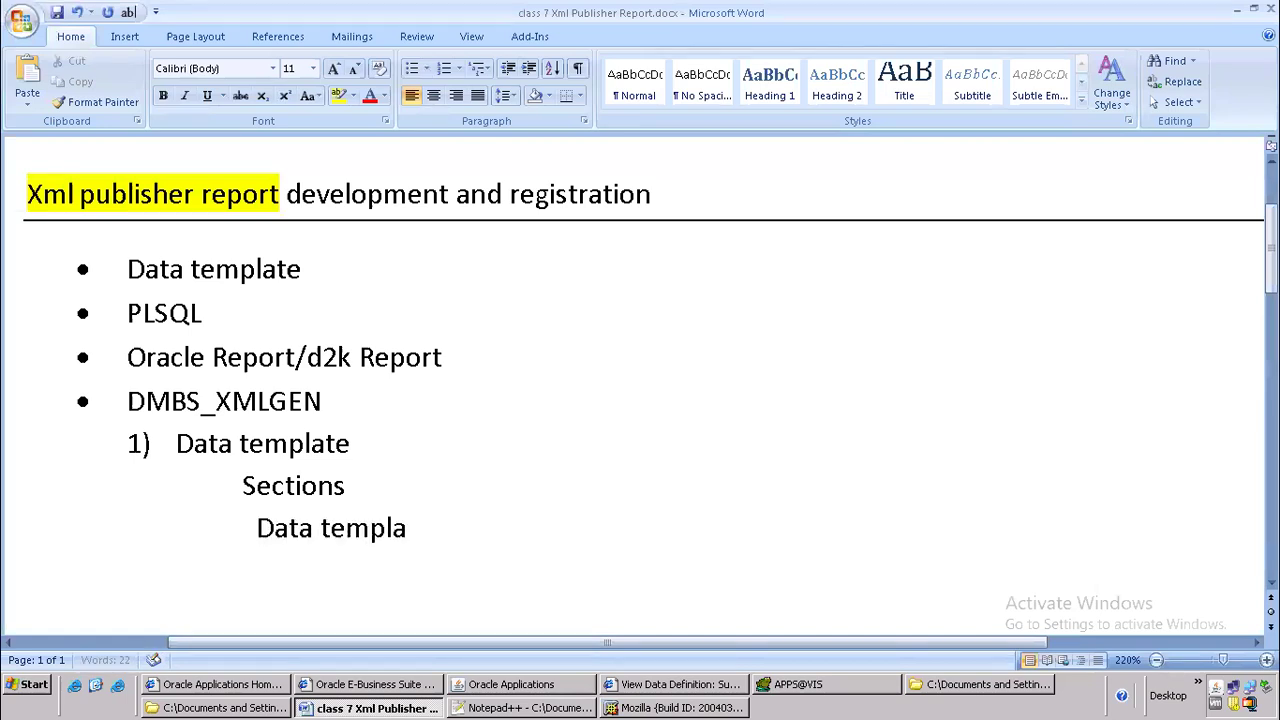
{"action": "type", "text": "te name         prope"}
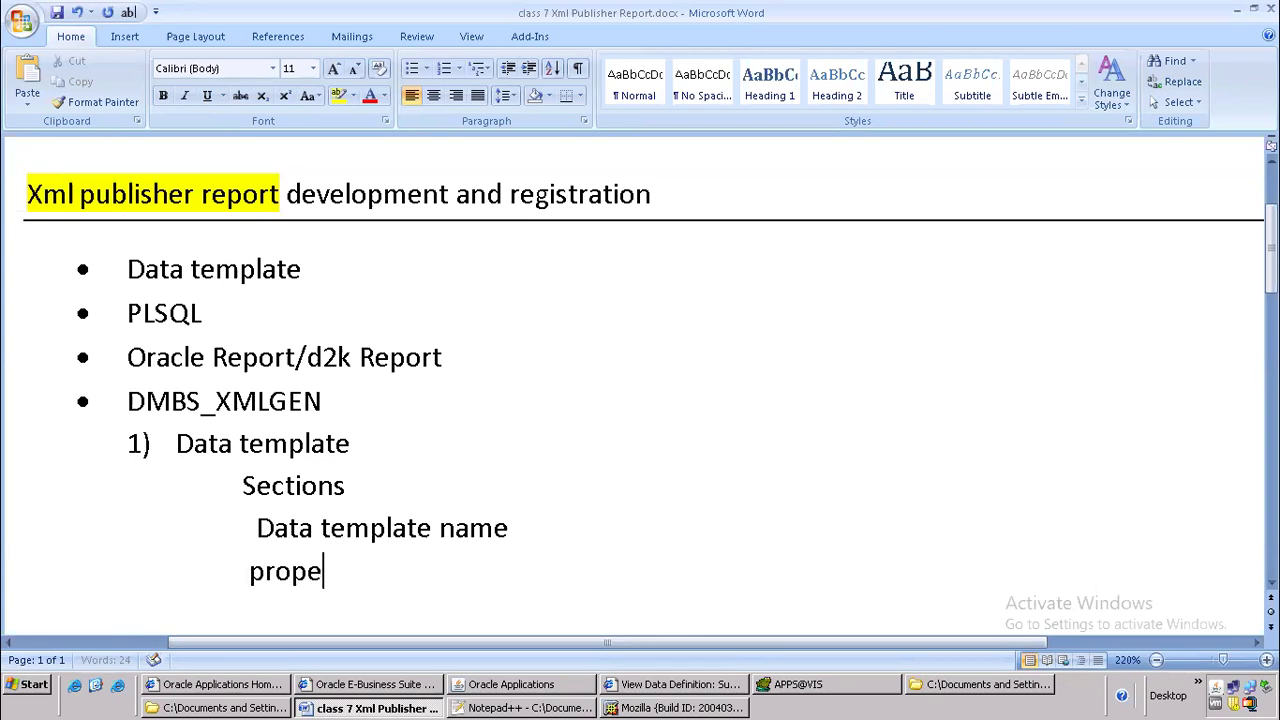
{"action": "type", "text": "rties"}
{"action": "key", "text": "Return"}
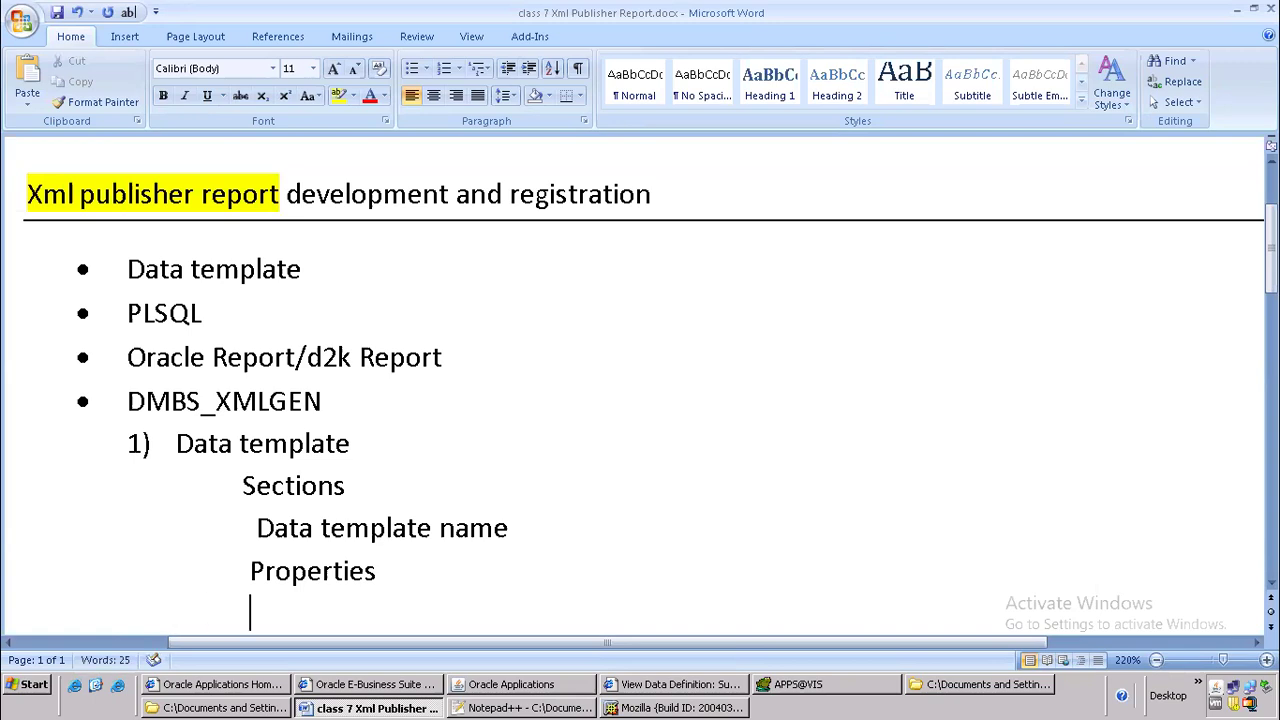
Continue the sections list with "Parameters", "Sql statement" and "Structure", each on its own line
{"action": "type", "text": "parame"}
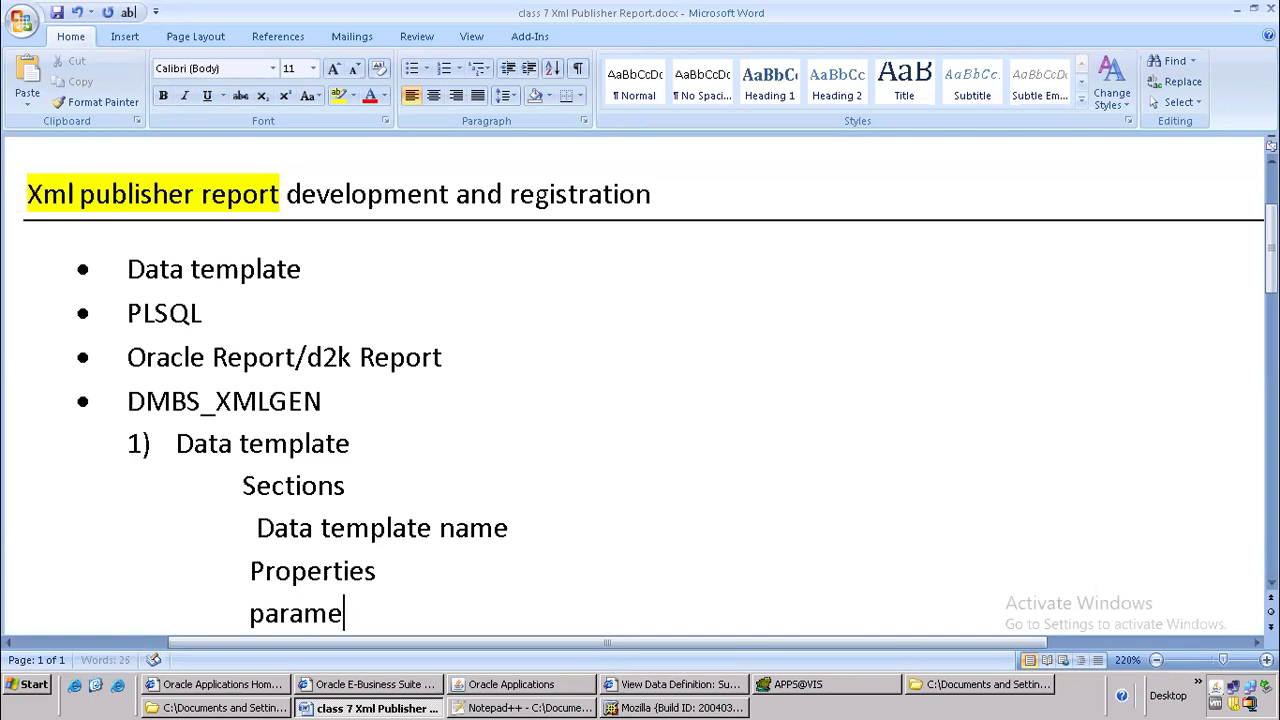
{"action": "type", "text": "ters"}
{"action": "key", "text": "Return"}
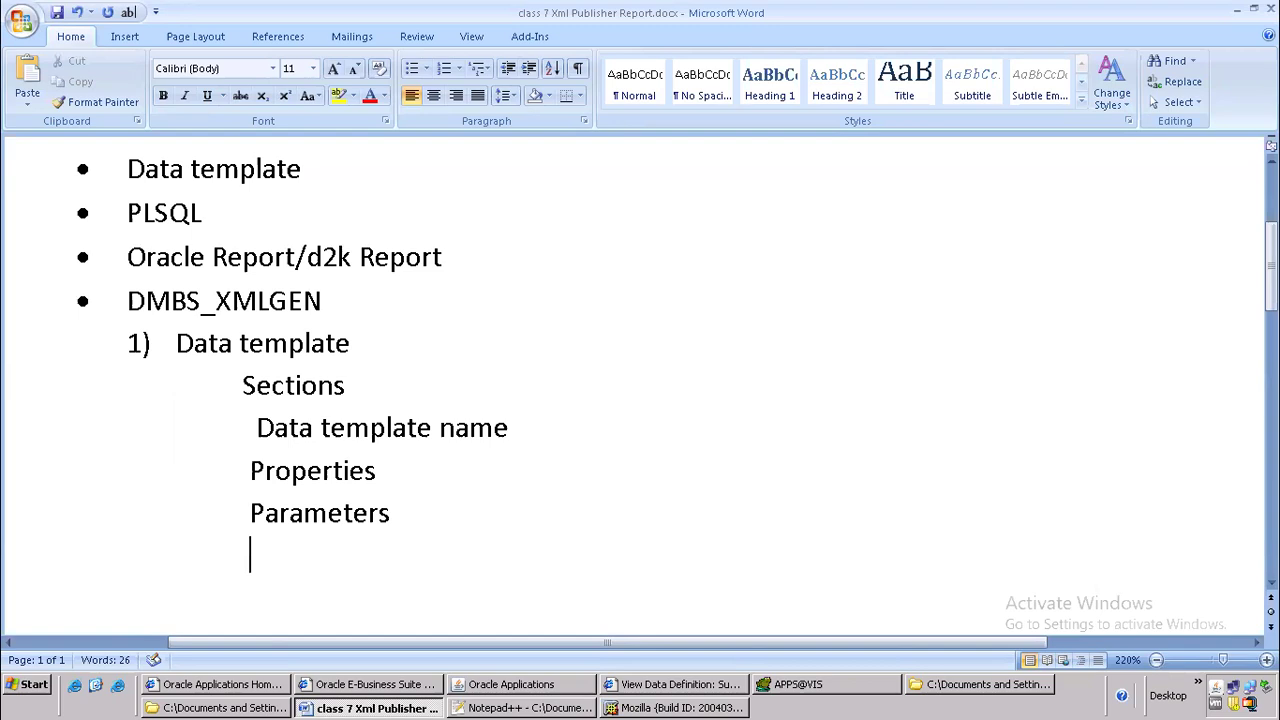
{"action": "type", "text": "sql stat"}
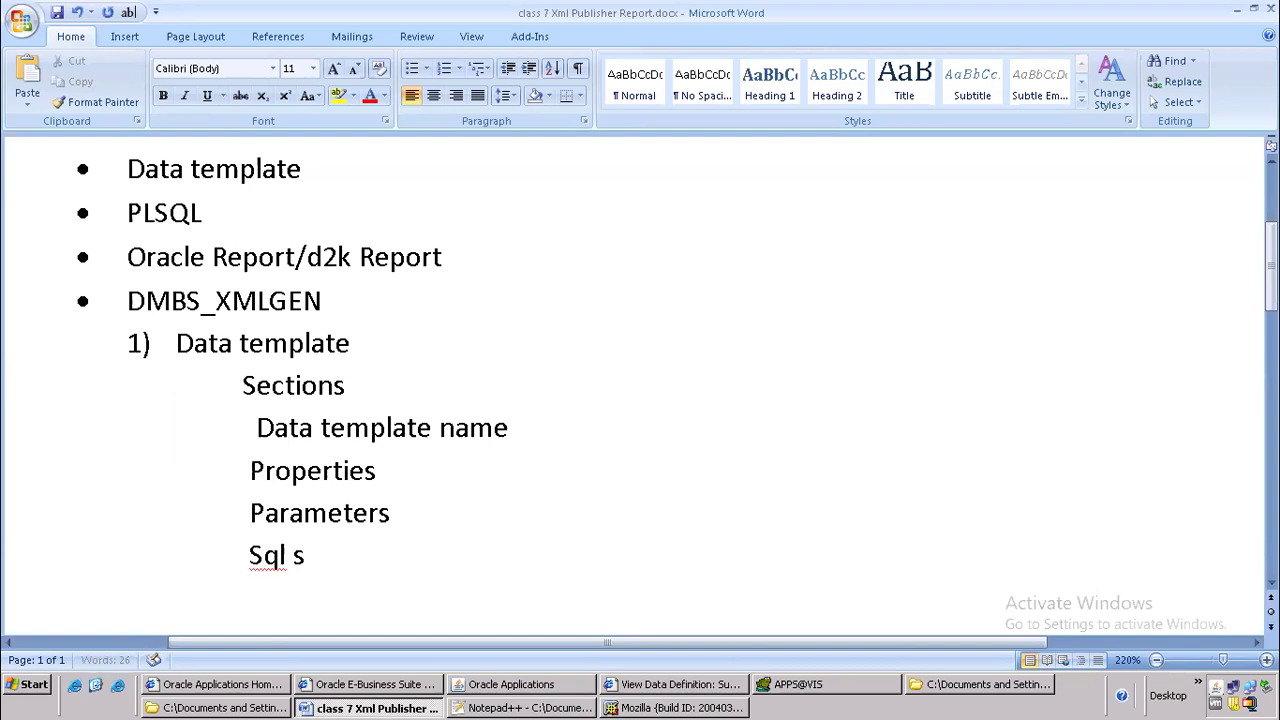
{"action": "type", "text": "ement"}
{"action": "key", "text": "Return"}
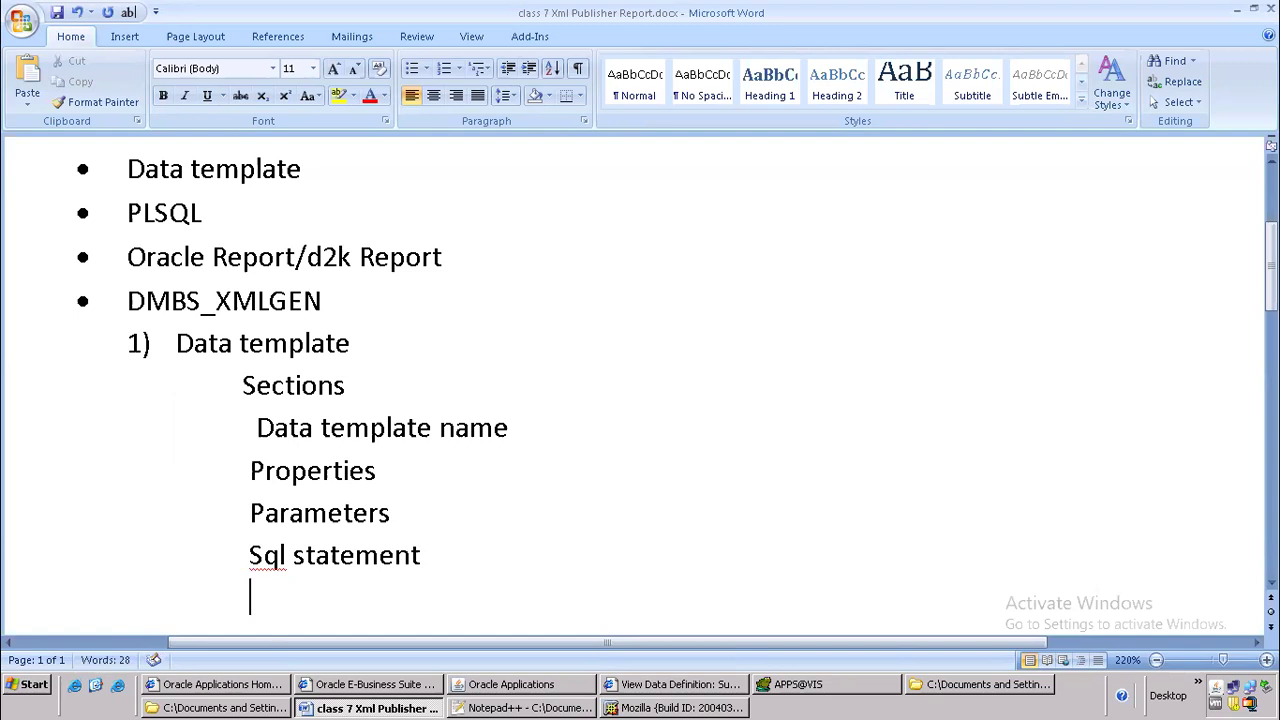
{"action": "type", "text": "strcuture"}
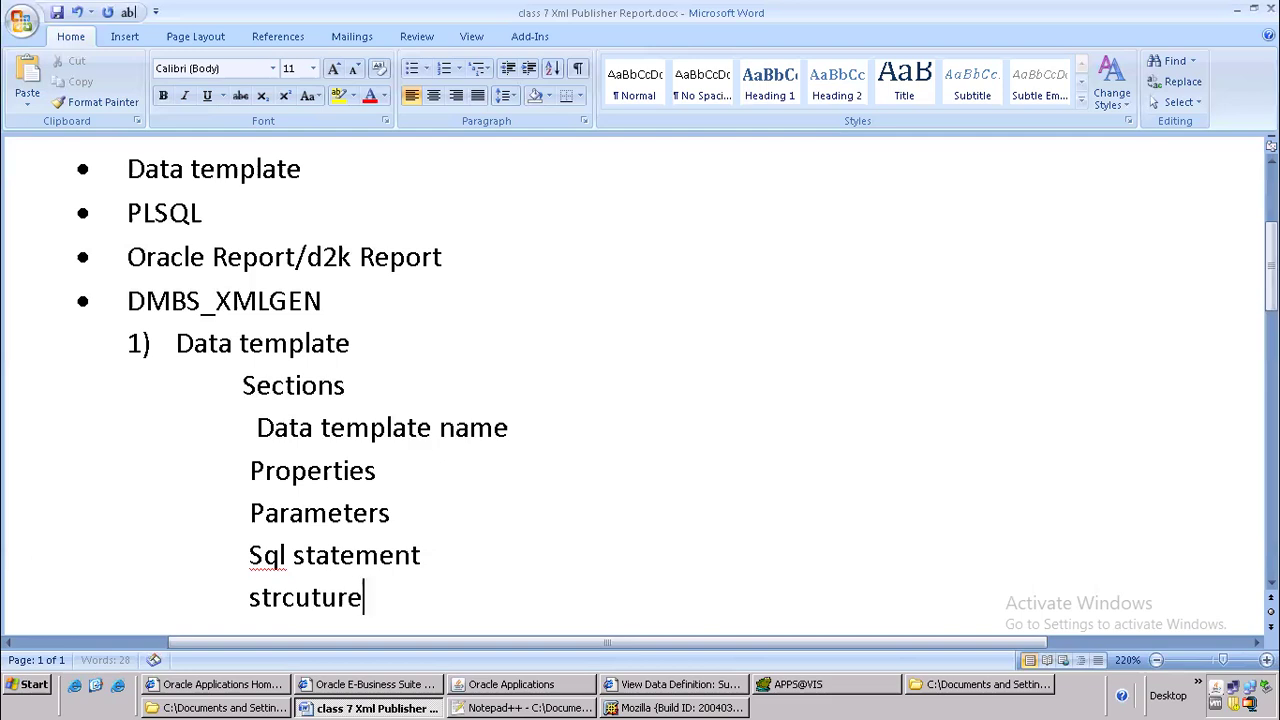
{"action": "key", "text": "Return"}
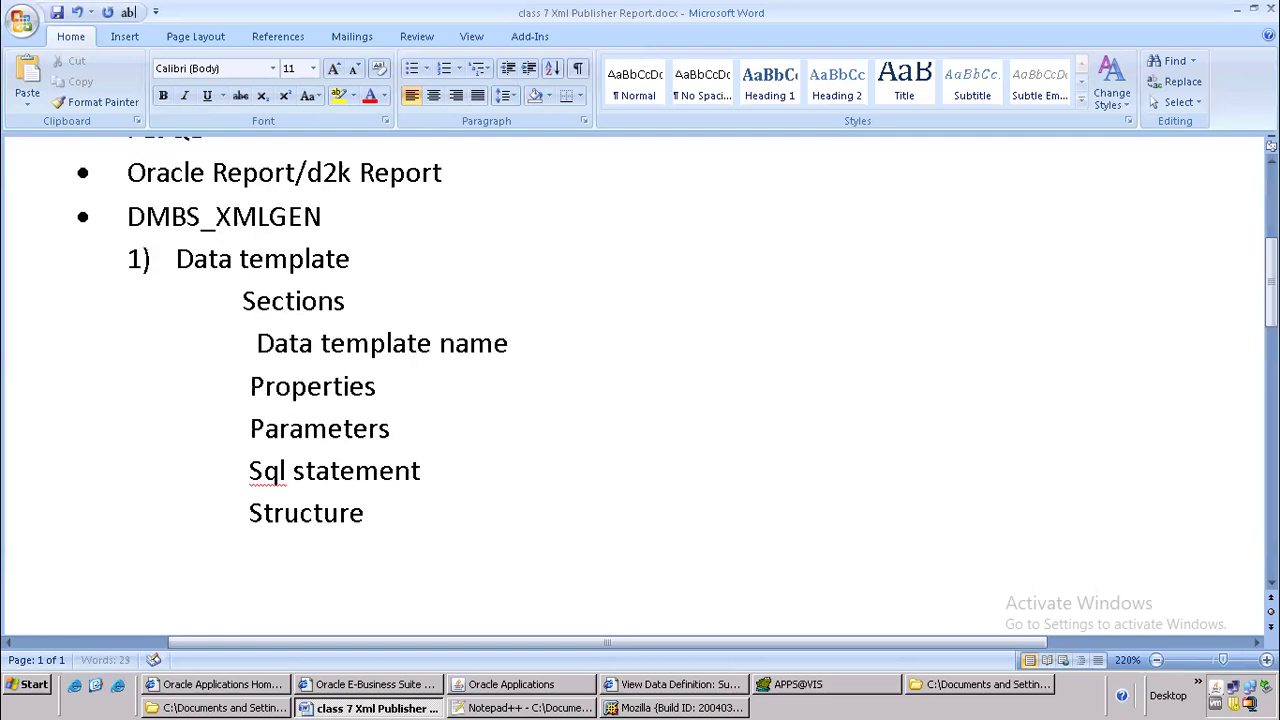
Add the text "Lexical,trigger" on its own line below Structure, indented well beyond the other entries
{"action": "type", "text": "lexical,trigger"}
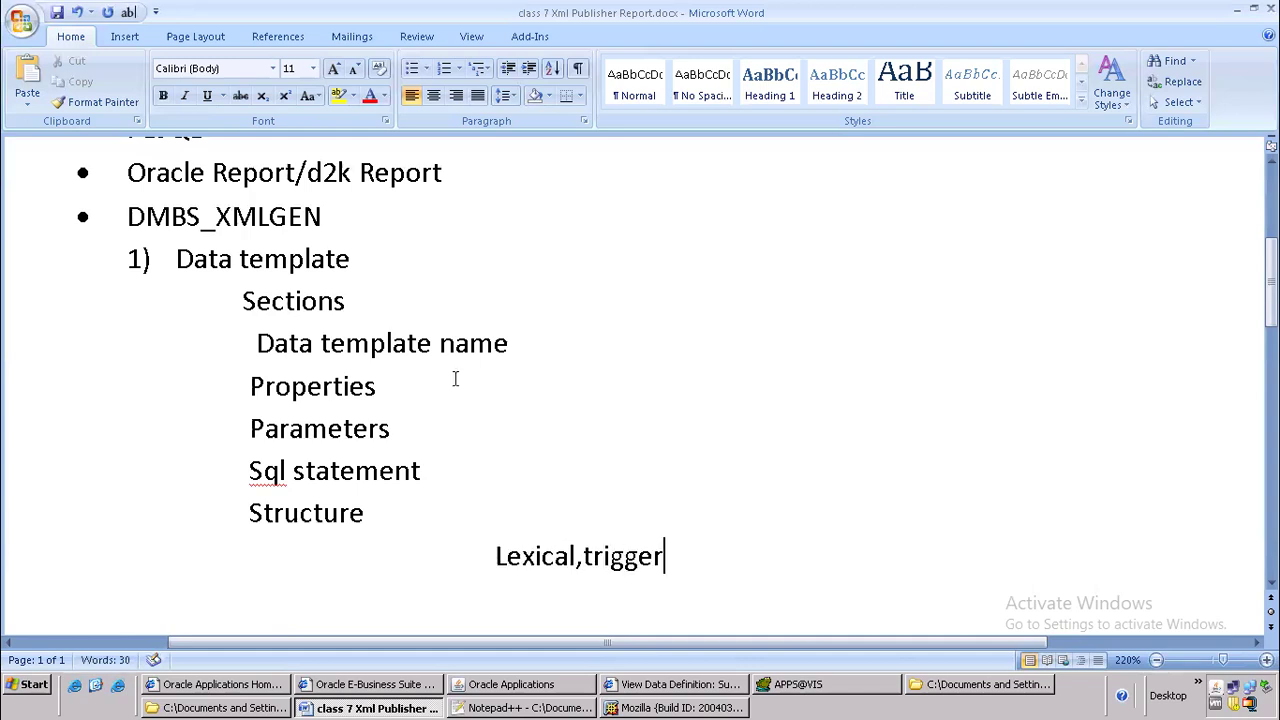
{"action": "left_click", "coordinate": [448, 551]}
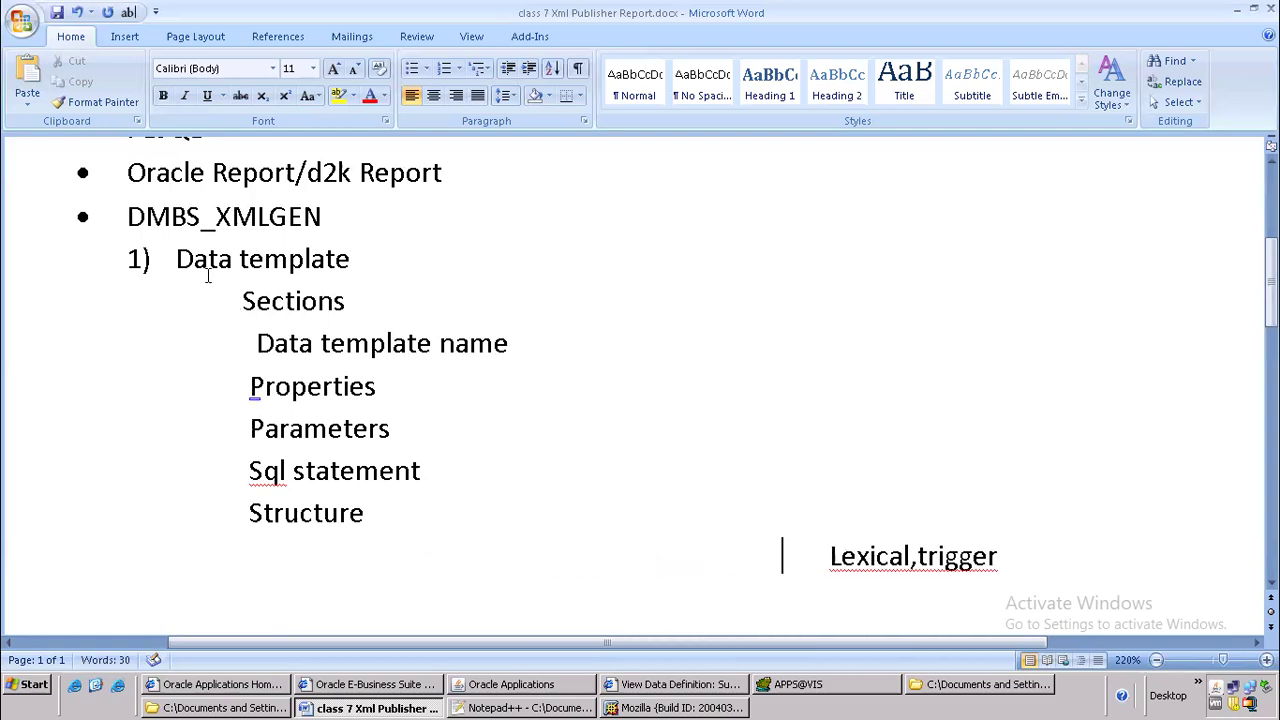
Reduce the indent of the numbered Data template item and select it together with its sections through Structure
{"action": "left_click", "coordinate": [145, 256]}
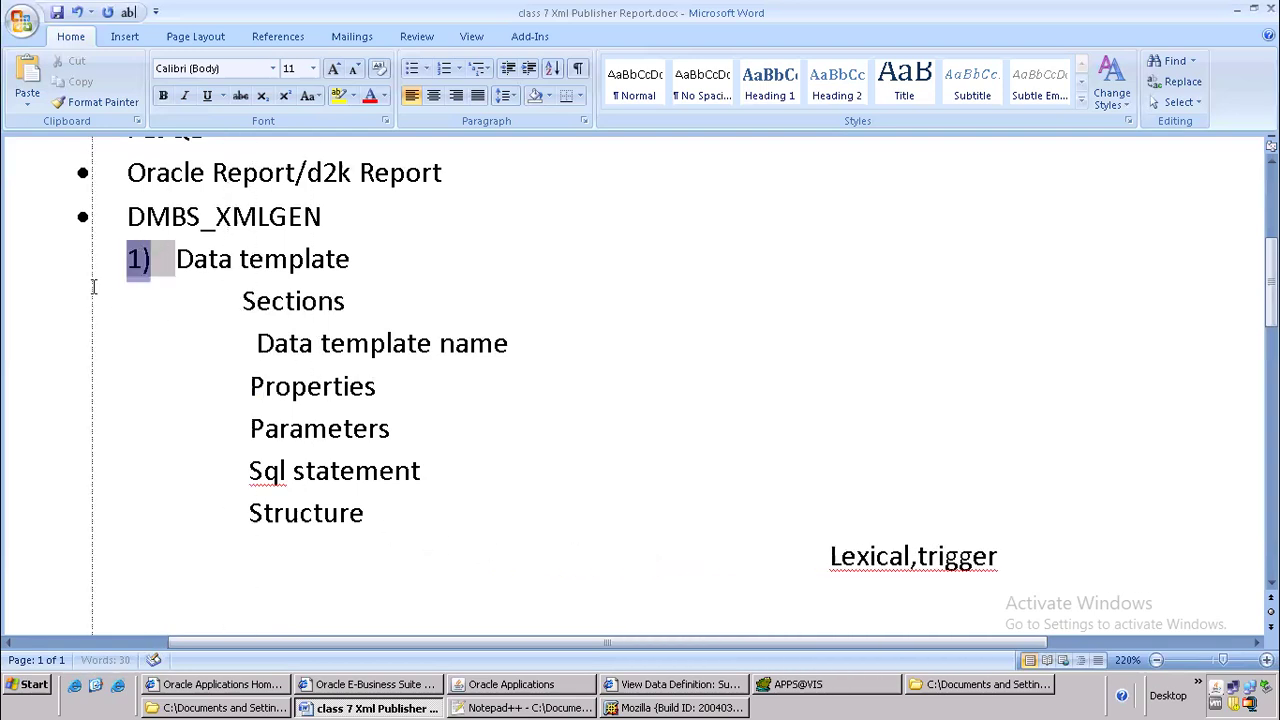
{"action": "left_click_drag", "start_coordinate": [94, 287], "coordinate": [108, 289]}
{"action": "left_click", "coordinate": [217, 314]}
{"action": "left_click", "coordinate": [118, 275]}
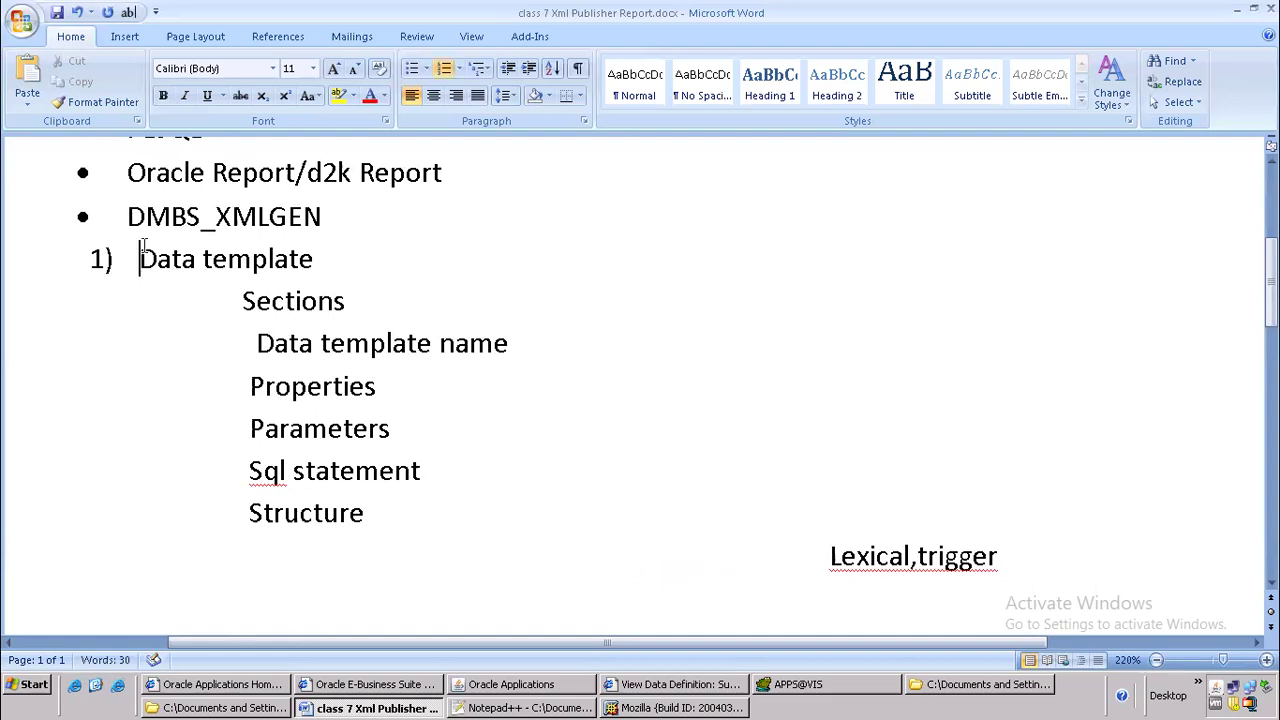
{"action": "left_click_drag", "start_coordinate": [143, 248], "coordinate": [370, 528]}
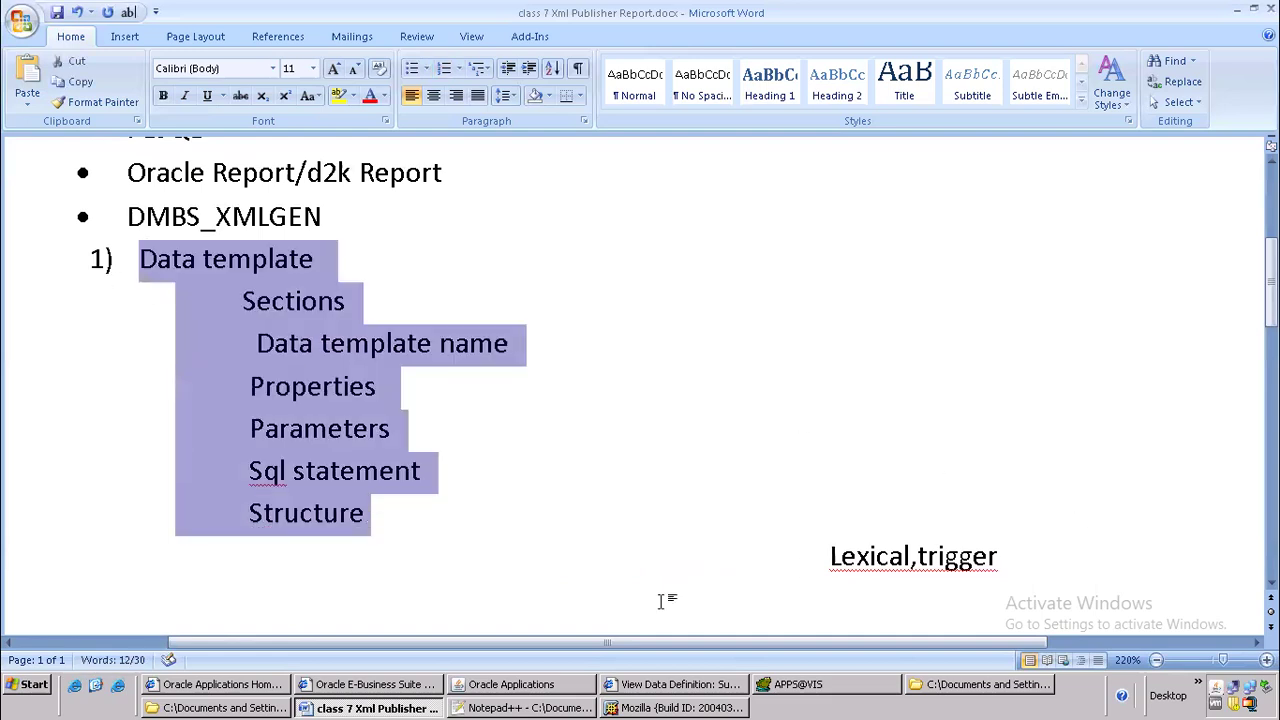
Add the numbered item "2) Data Definition" below the data template sections
{"action": "left_click", "coordinate": [383, 588]}
{"action": "type", "text": "2) "}
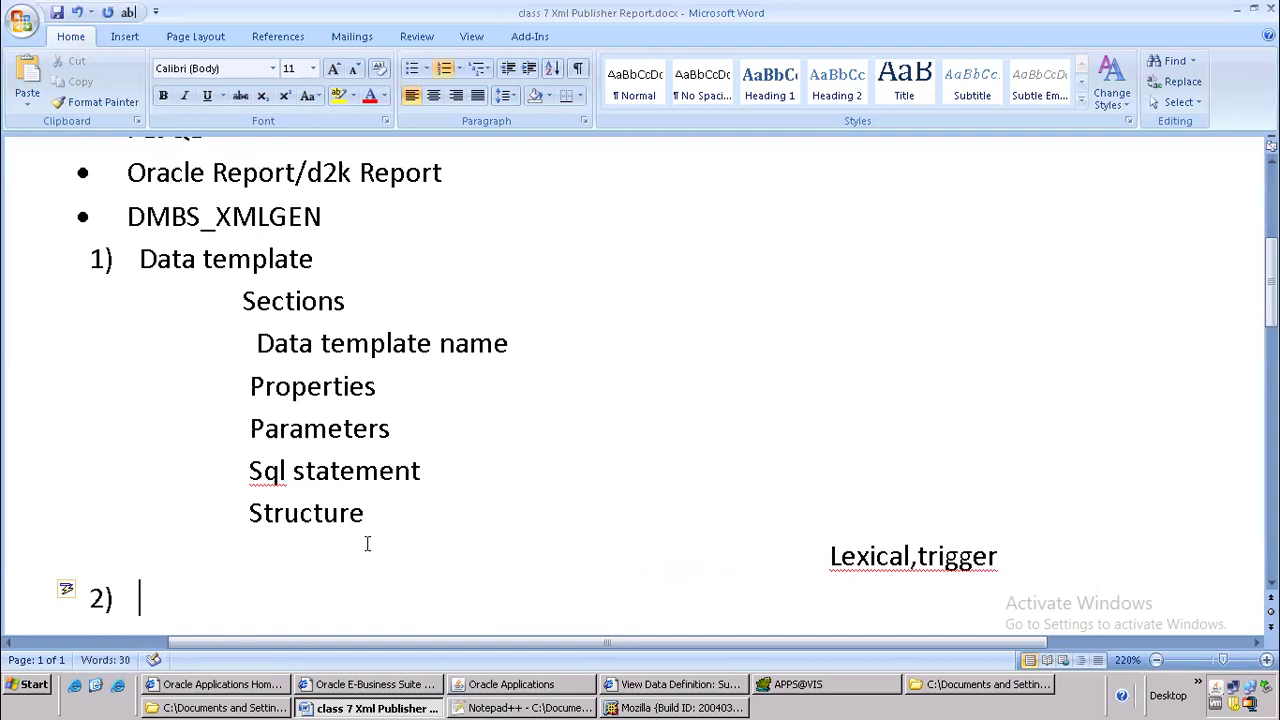
{"action": "type", "text": "Data"}
{"action": "key", "text": "BackSpace"}
{"action": "type", "text": "a Definition"}
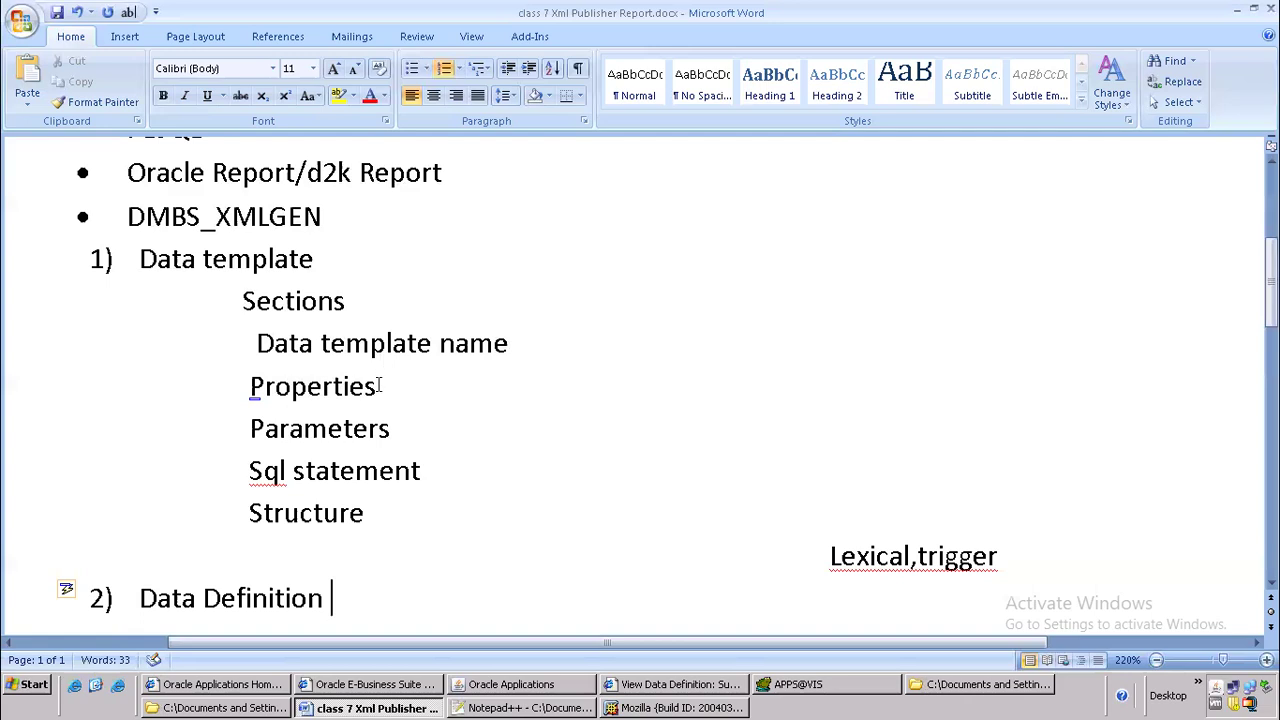
{"action": "scroll", "coordinate": [382, 400], "scroll_direction": "down", "scroll_amount": 2}
Switch to Oracle Applications, close the record information and the quote form, and change the responsibility to XML Publisher Administrator
{"action": "left_click", "coordinate": [511, 684]}
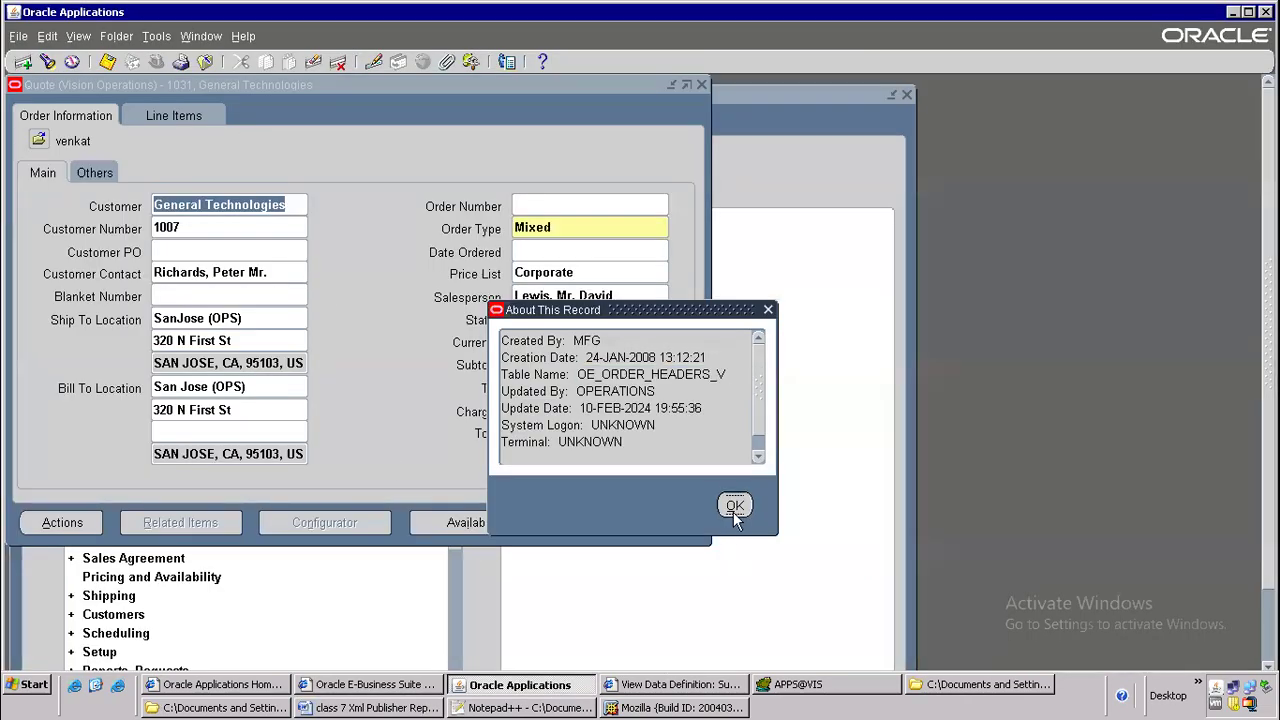
{"action": "left_click", "coordinate": [733, 508]}
{"action": "left_click", "coordinate": [202, 62]}
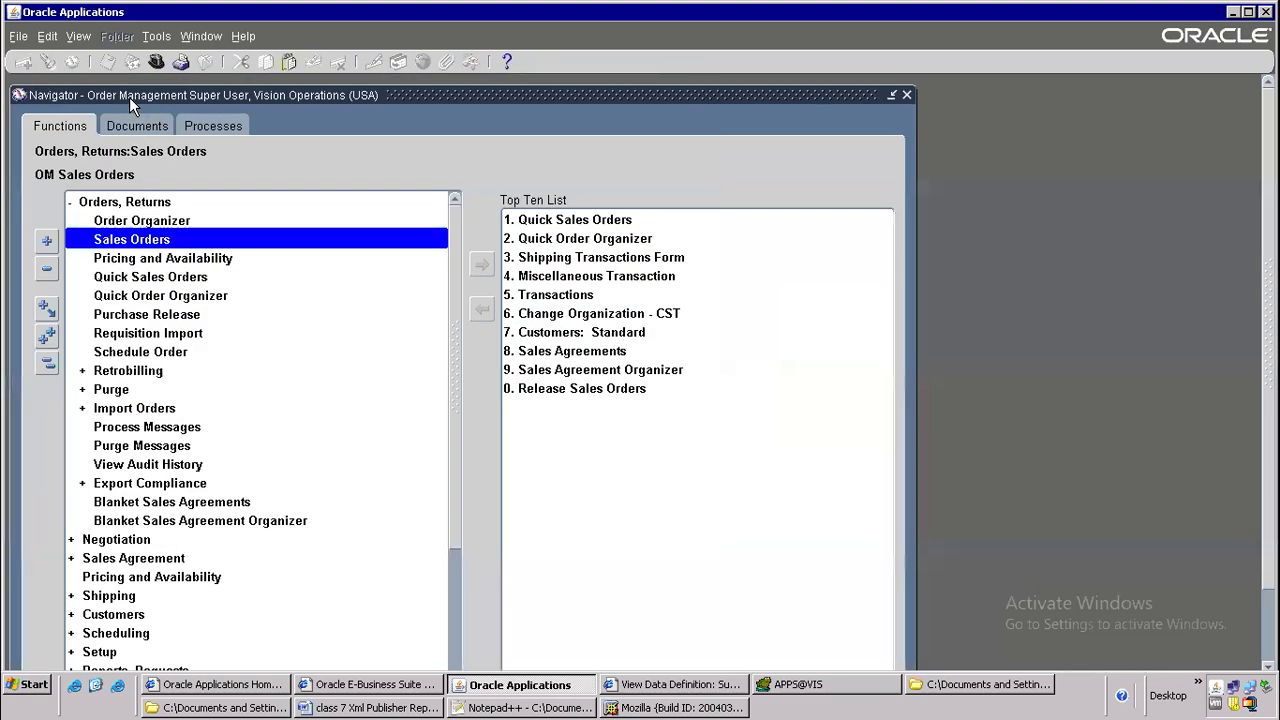
{"action": "left_click", "coordinate": [154, 66]}
{"action": "type", "text": "xmL %"}
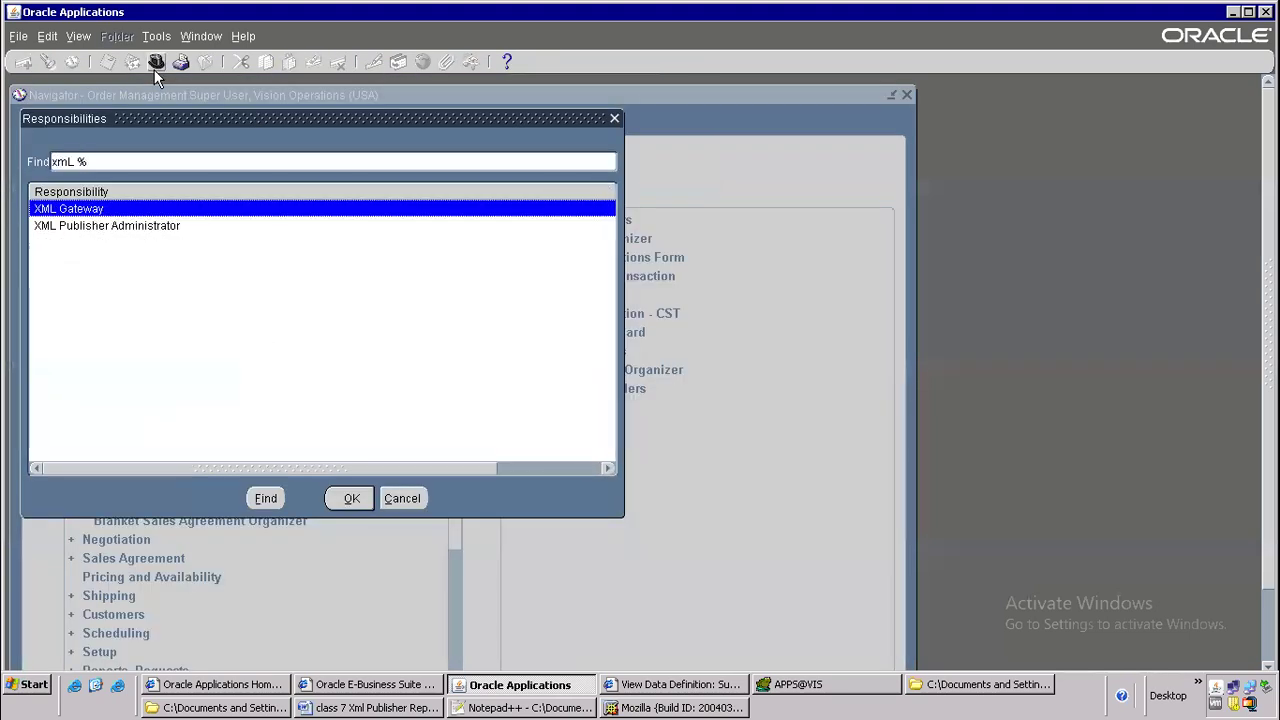
{"action": "double_click", "coordinate": [123, 222]}
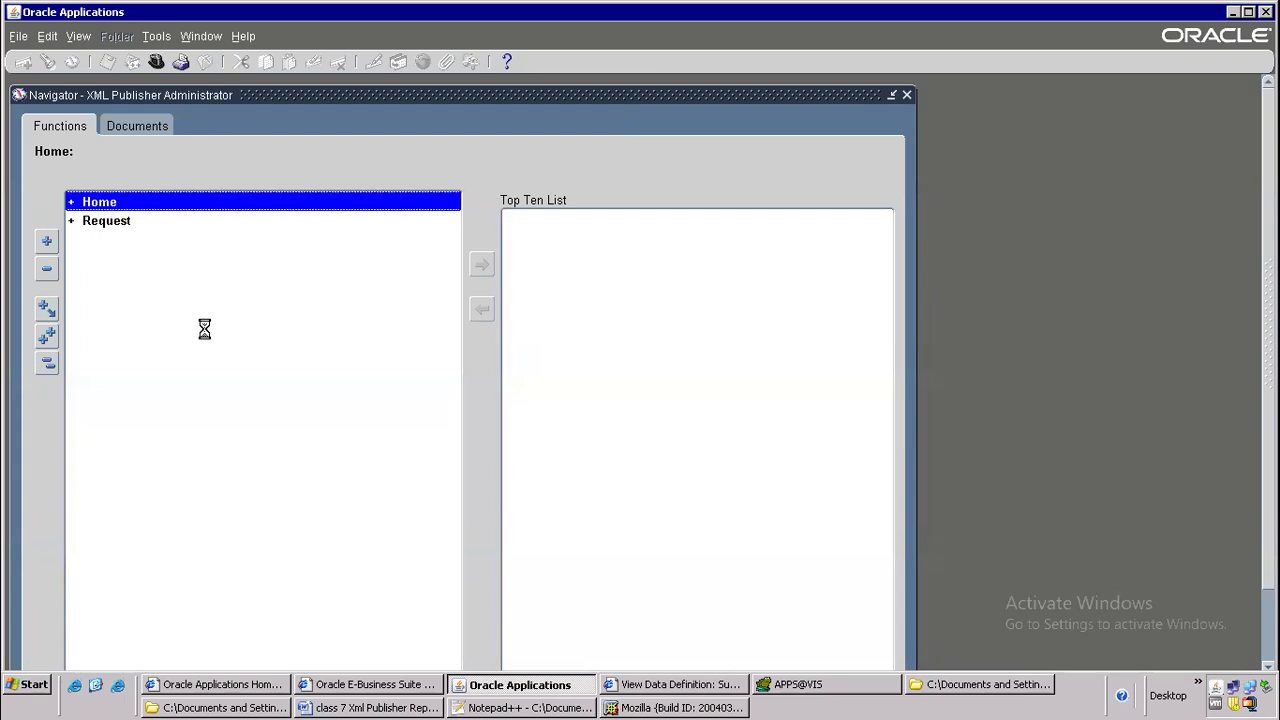
Open Data Definitions under Home and start creating a new data definition in XML Publisher
{"action": "double_click", "coordinate": [143, 203]}
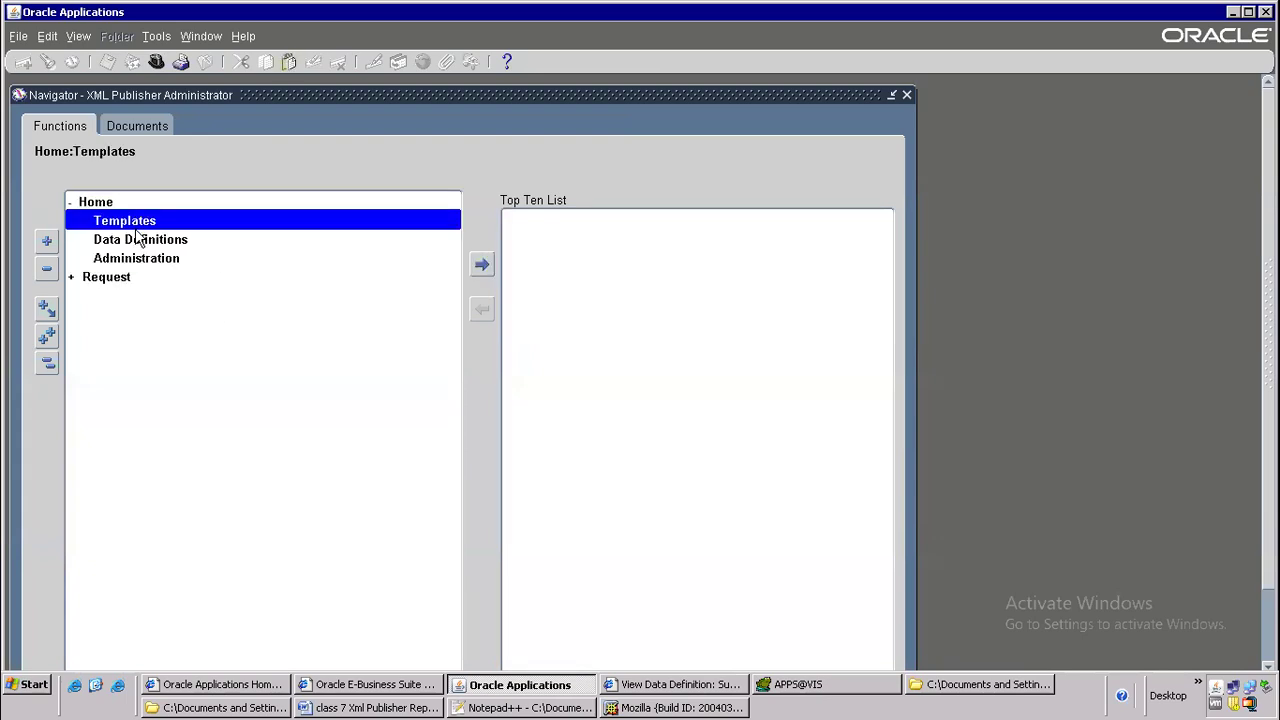
{"action": "double_click", "coordinate": [155, 242]}
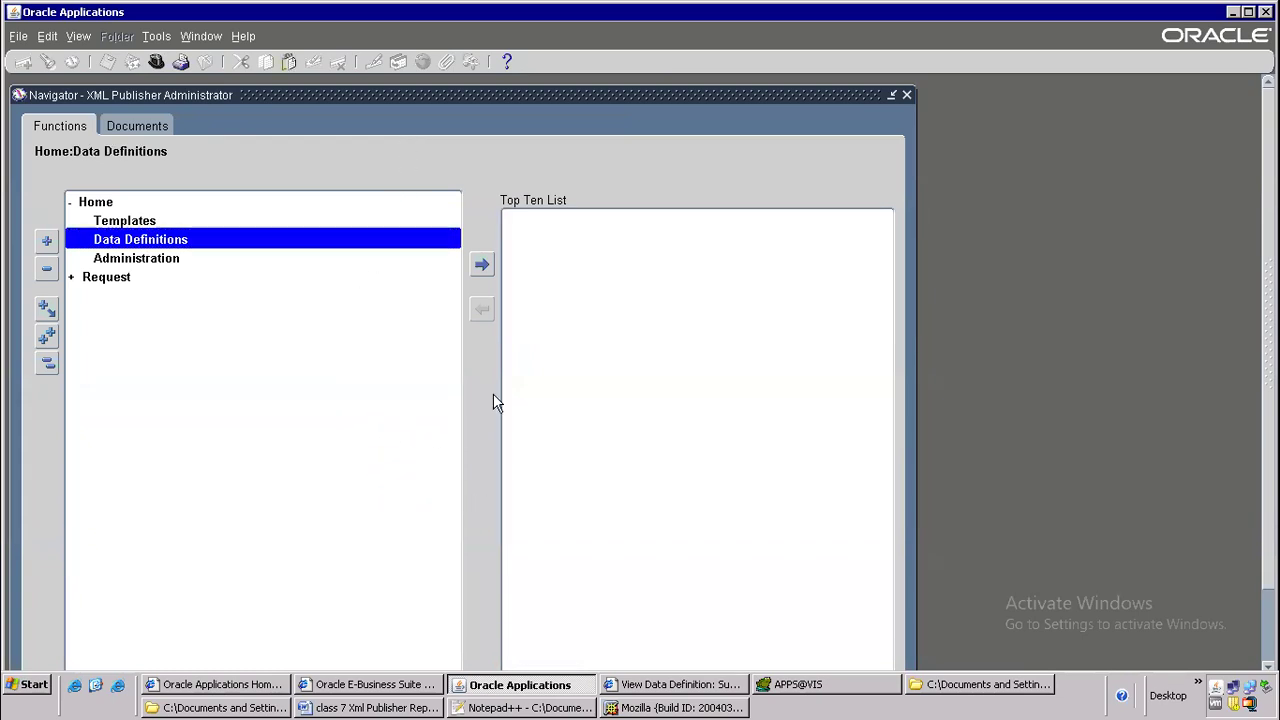
{"action": "left_click", "coordinate": [648, 688]}
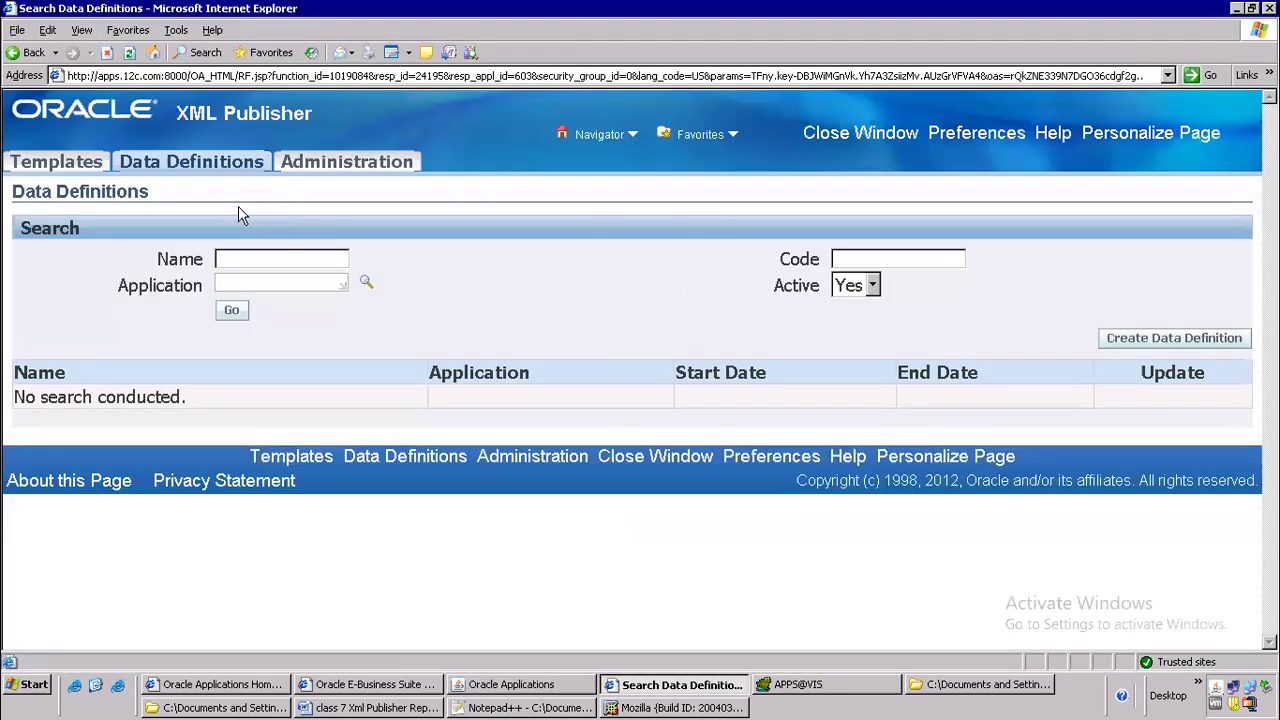
{"action": "left_click", "coordinate": [1177, 341]}
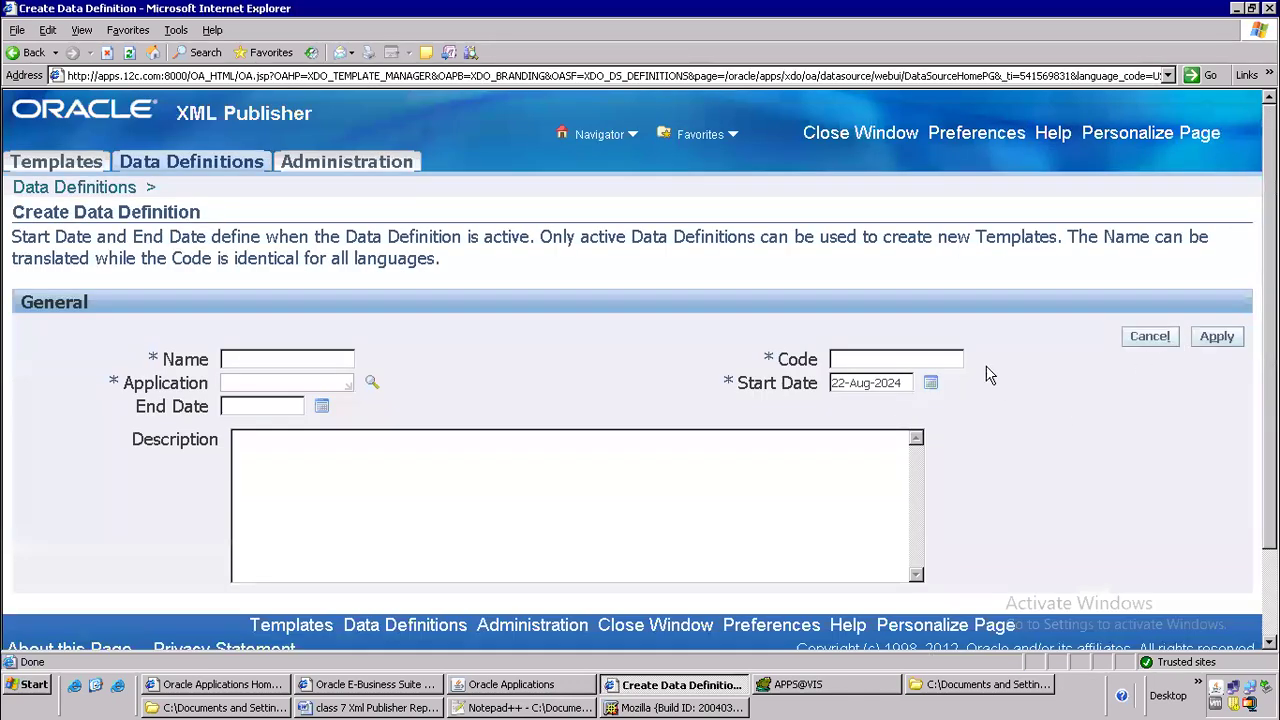
{"action": "left_click", "coordinate": [900, 360]}
Switch to Notepad++ and save the edited template as DELLAPSUPP_XML.xml in the batch 106 oracle apps folder
{"action": "left_click", "coordinate": [488, 708]}
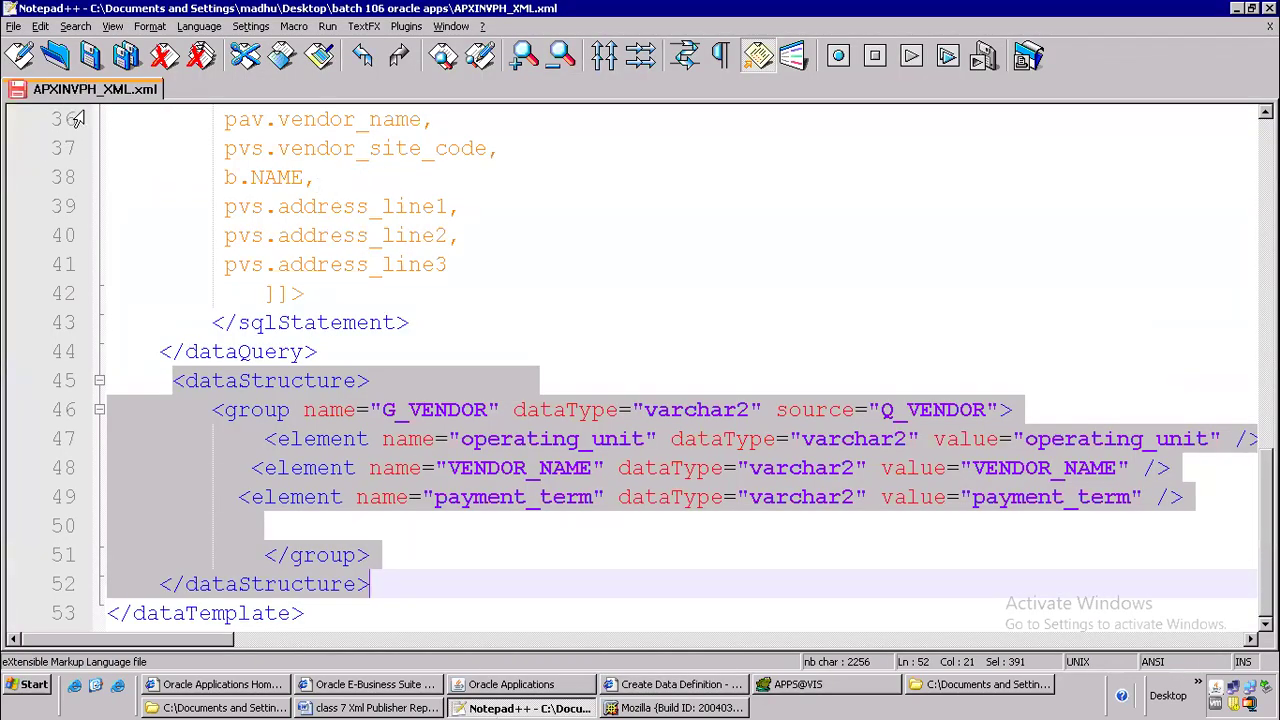
{"action": "left_click", "coordinate": [14, 26]}
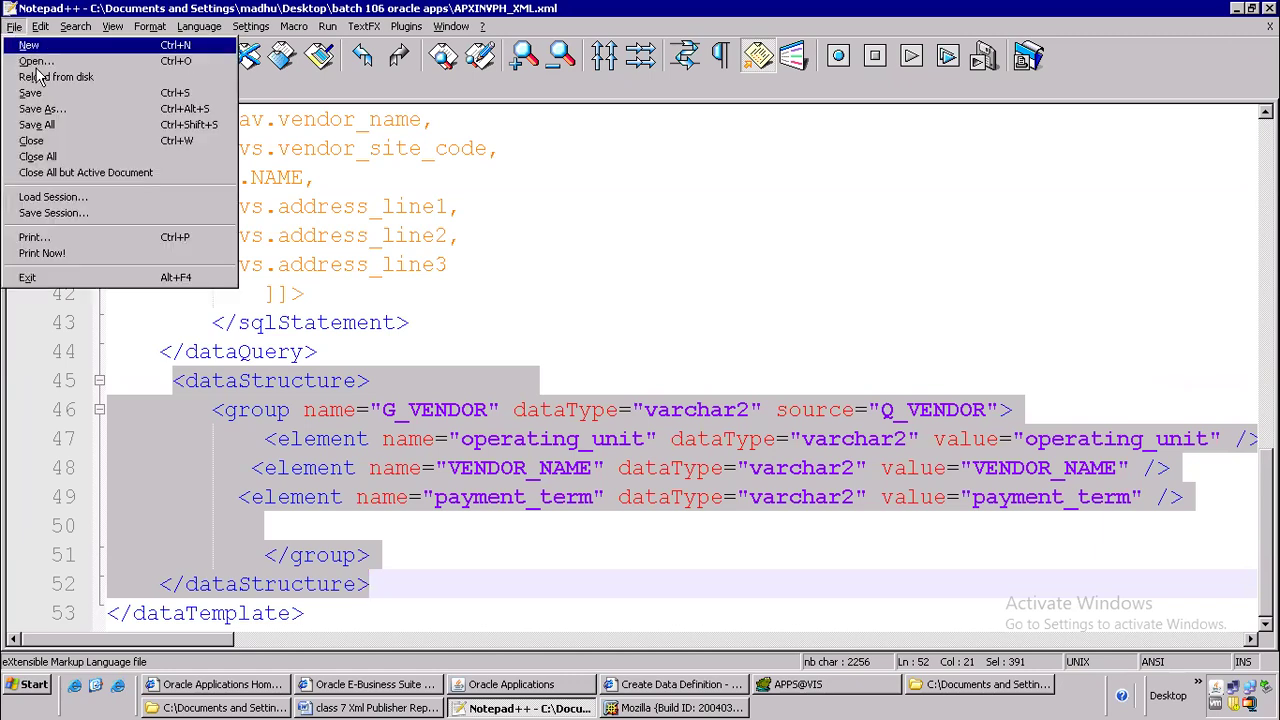
{"action": "left_click", "coordinate": [42, 108]}
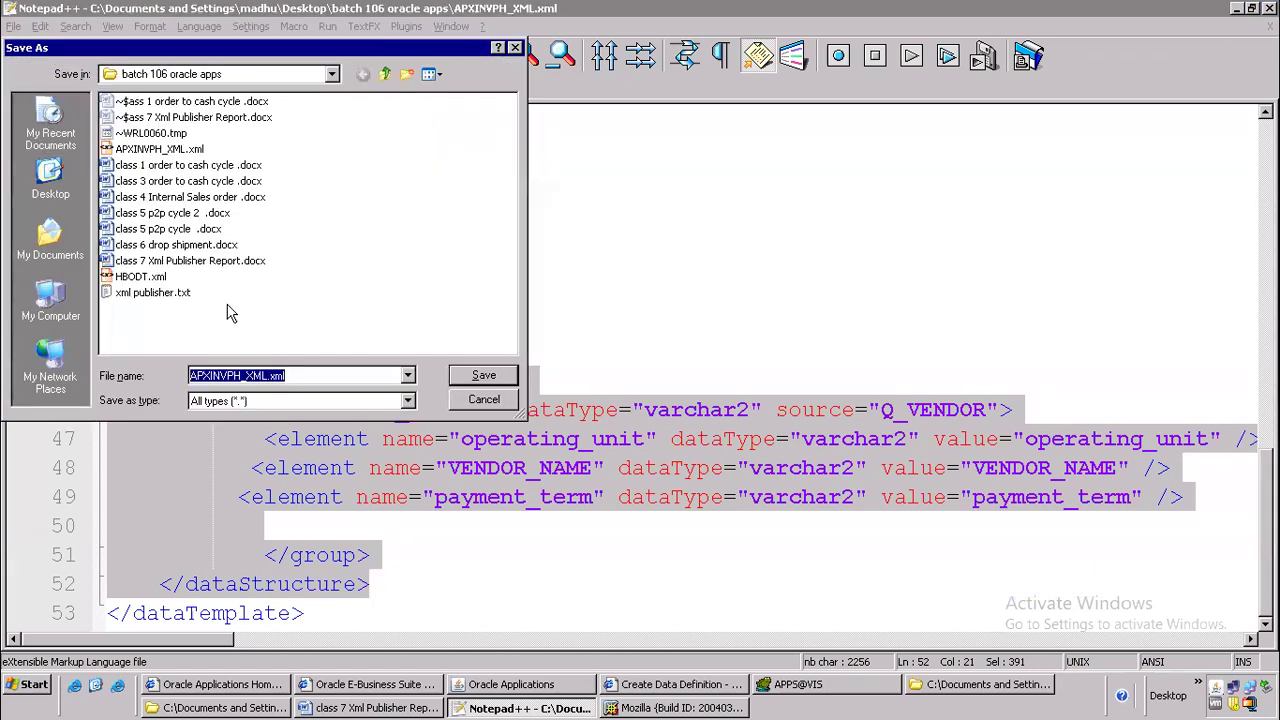
{"action": "left_click", "coordinate": [214, 380]}
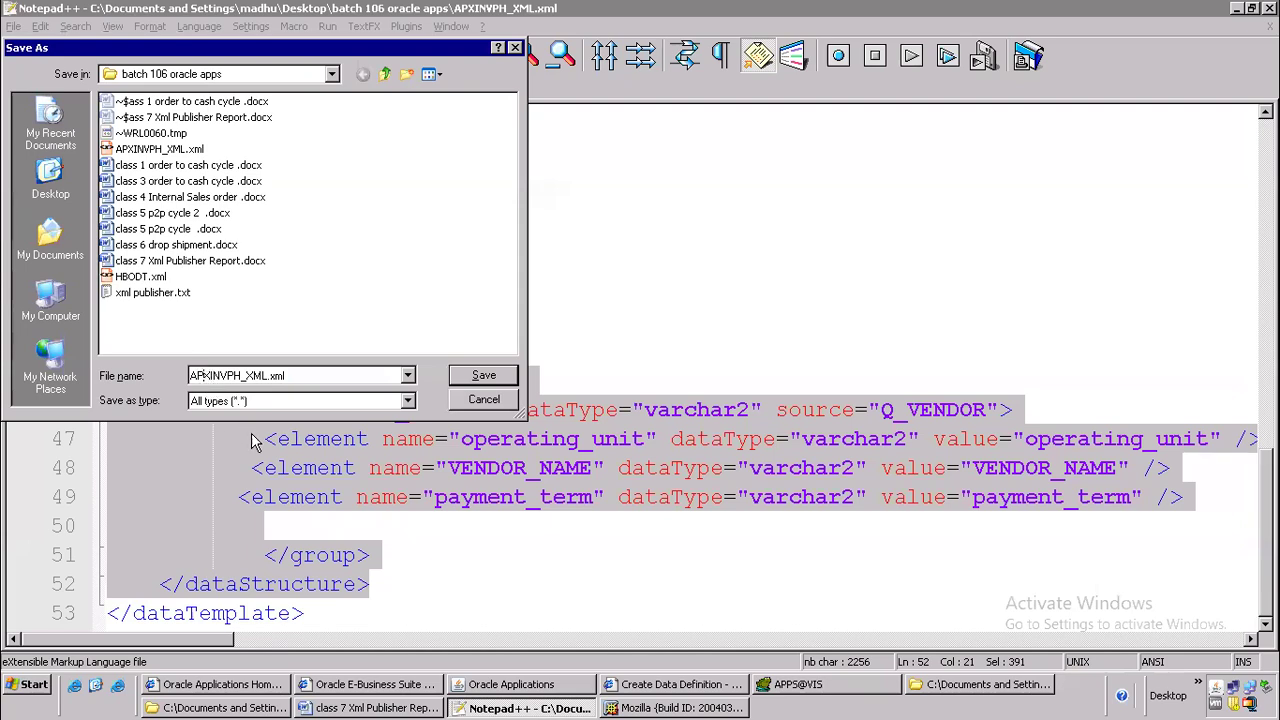
{"action": "key", "text": "BackSpace"}
{"action": "key", "text": "BackSpace"}
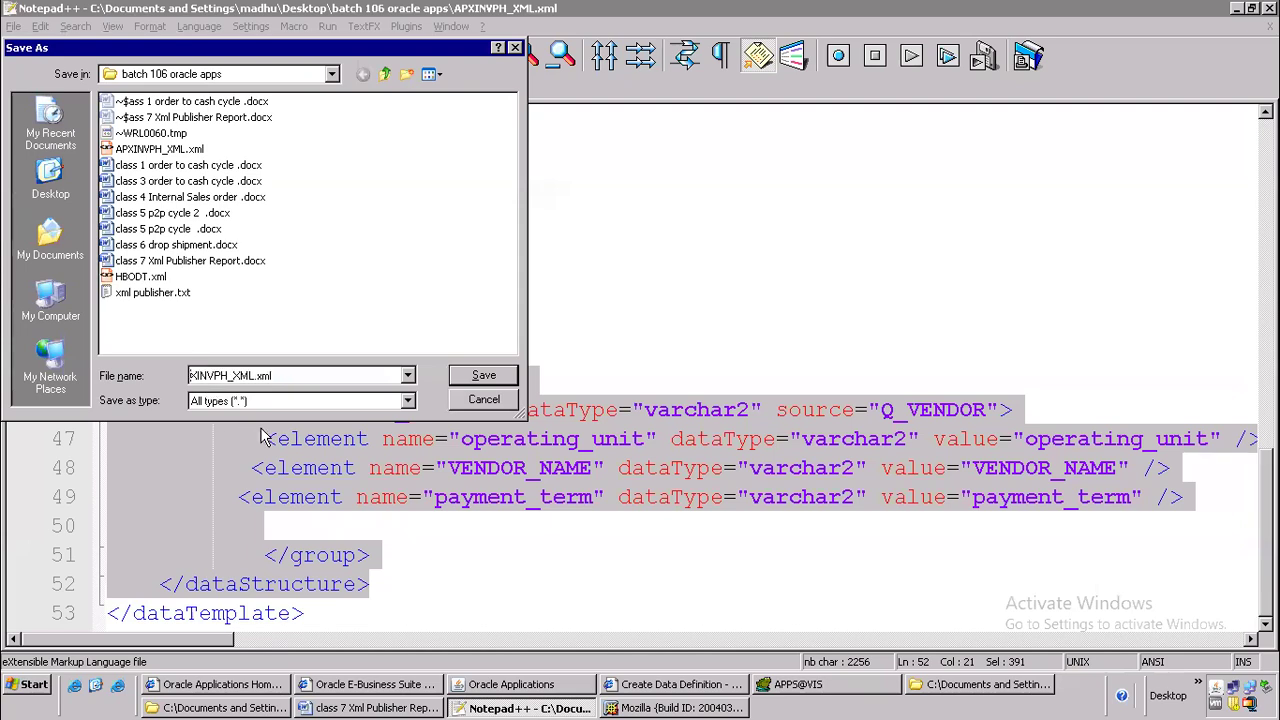
{"action": "type", "text": "DELL"}
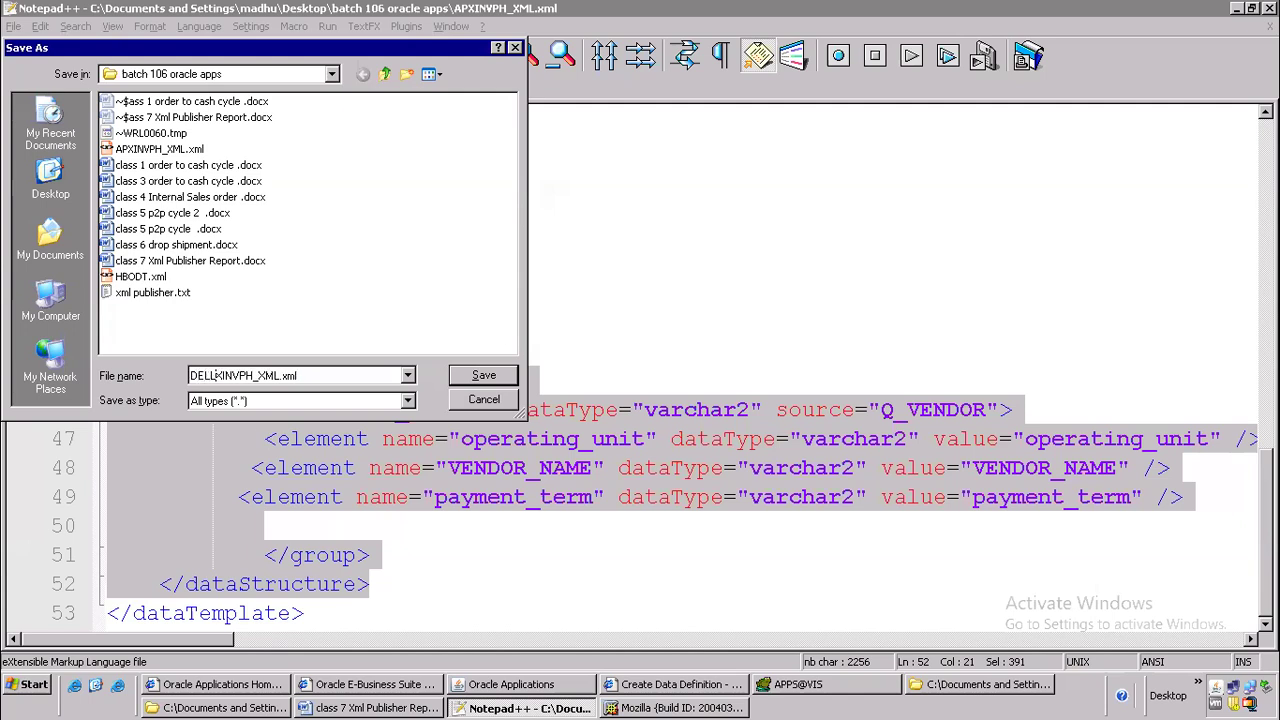
{"action": "type", "text": "AP"}
{"action": "key", "text": "Delete"}
{"action": "key", "text": "Delete"}
{"action": "key", "text": "Delete"}
{"action": "key", "text": "Delete"}
{"action": "key", "text": "Delete"}
{"action": "key", "text": "Delete"}
{"action": "type", "text": "SUPP"}
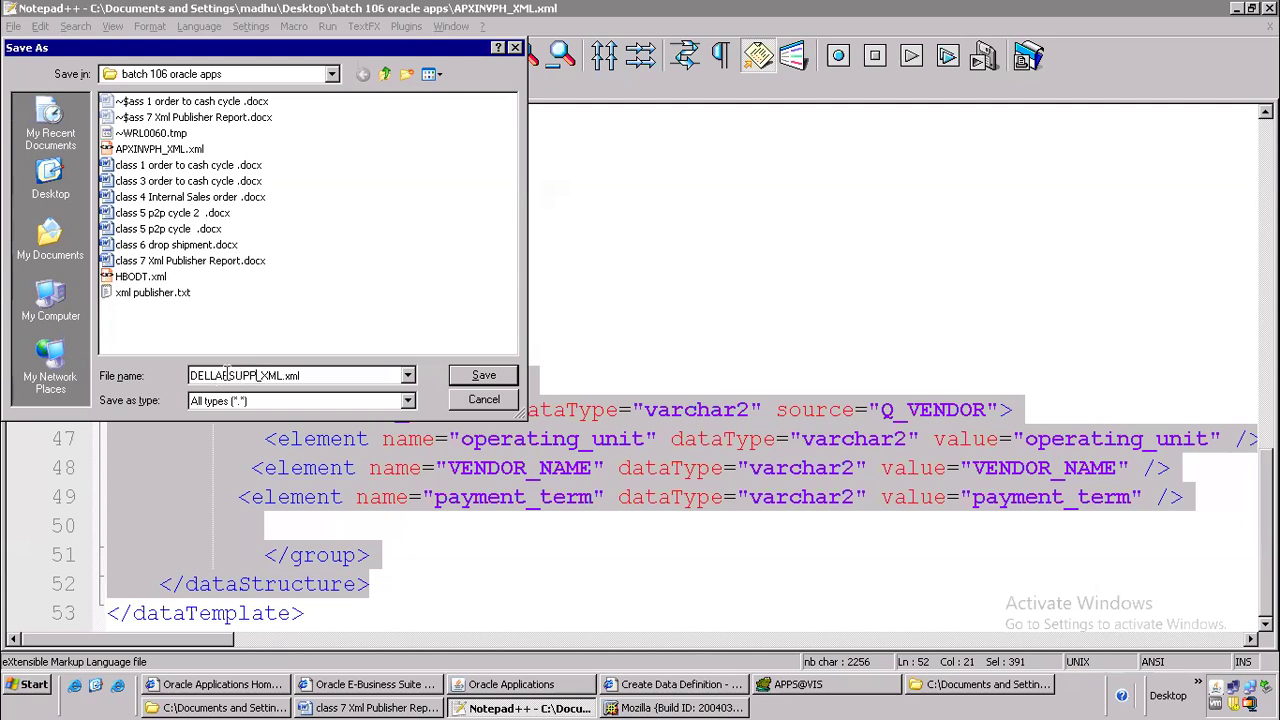
{"action": "mouse_move", "coordinate": [215, 375]}
{"action": "left_mouse_down"}
{"action": "mouse_move", "coordinate": [165, 373]}
{"action": "mouse_move", "coordinate": [234, 375]}
{"action": "left_mouse_up"}
{"action": "left_click", "coordinate": [217, 372]}
{"action": "left_click", "coordinate": [234, 375]}
{"action": "left_click", "coordinate": [484, 377]}
{"action": "left_click", "coordinate": [508, 322]}
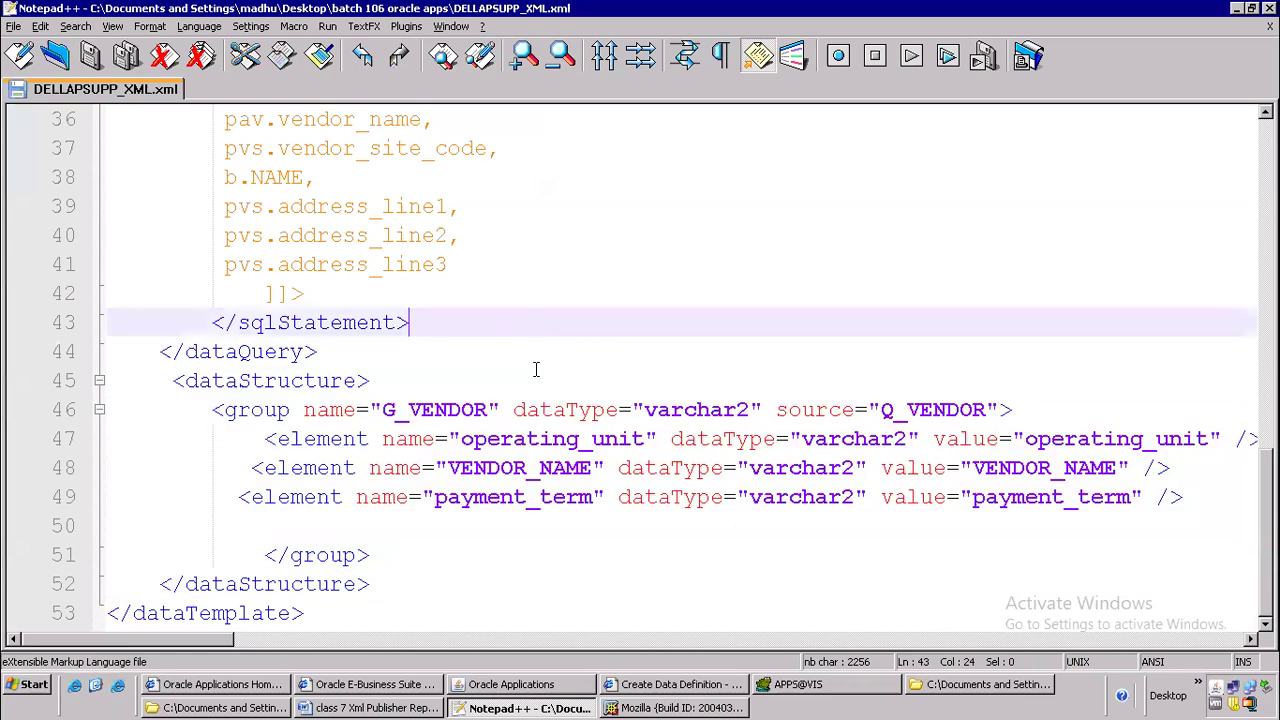
Switch to the batch 106 oracle apps folder in Windows Explorer and sort its files by date modified
{"action": "left_click", "coordinate": [676, 690]}
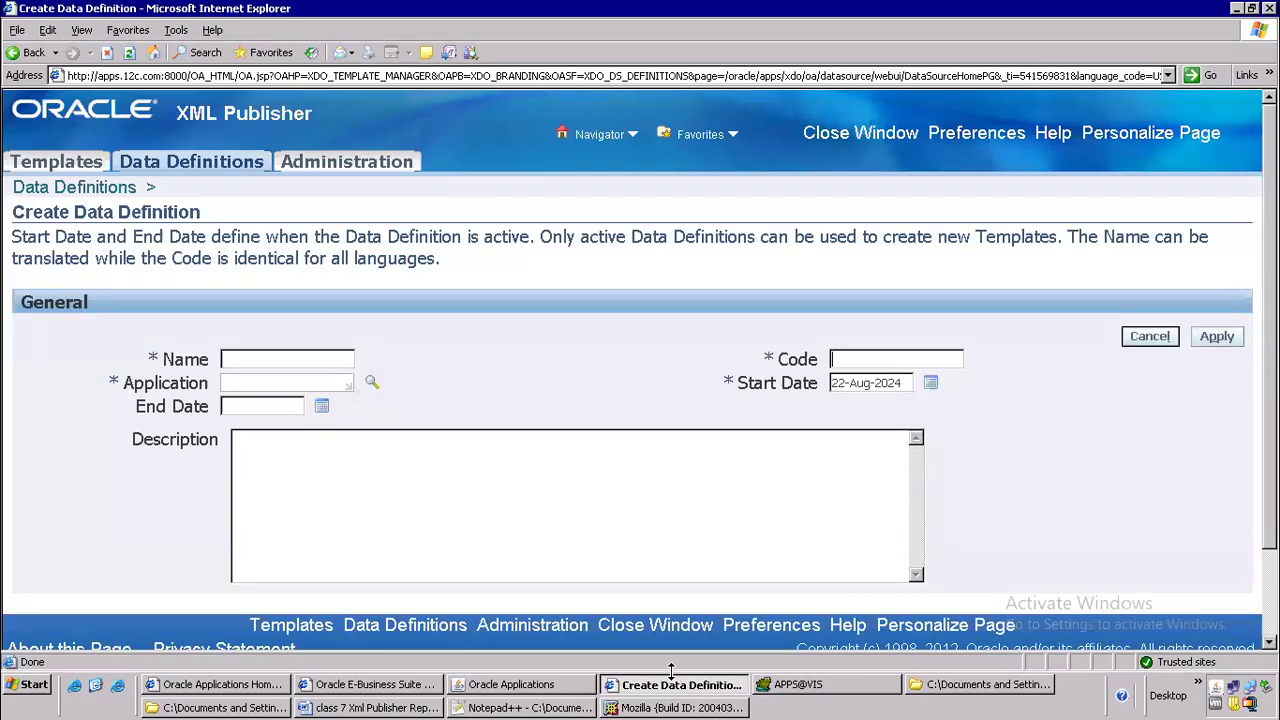
{"action": "scroll", "coordinate": [817, 474], "scroll_direction": "down", "scroll_amount": 1}
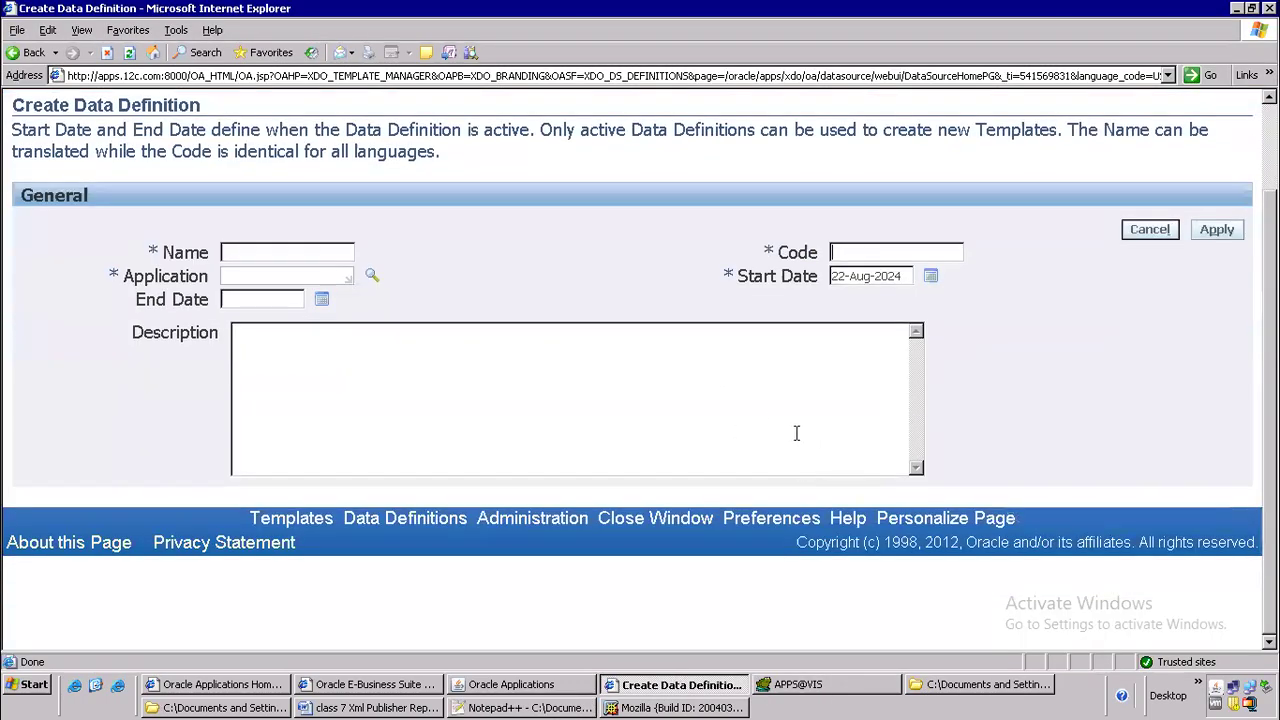
{"action": "scroll", "coordinate": [794, 434], "scroll_direction": "up", "scroll_amount": 1}
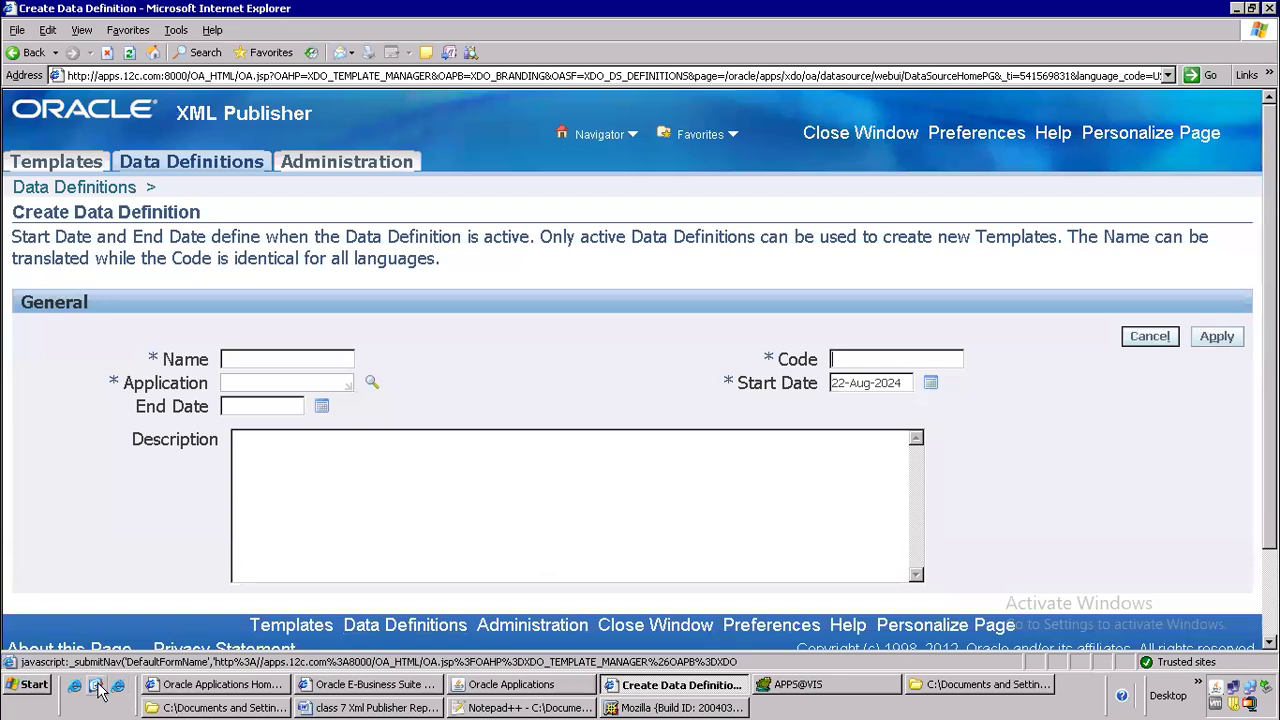
{"action": "left_click", "coordinate": [190, 708]}
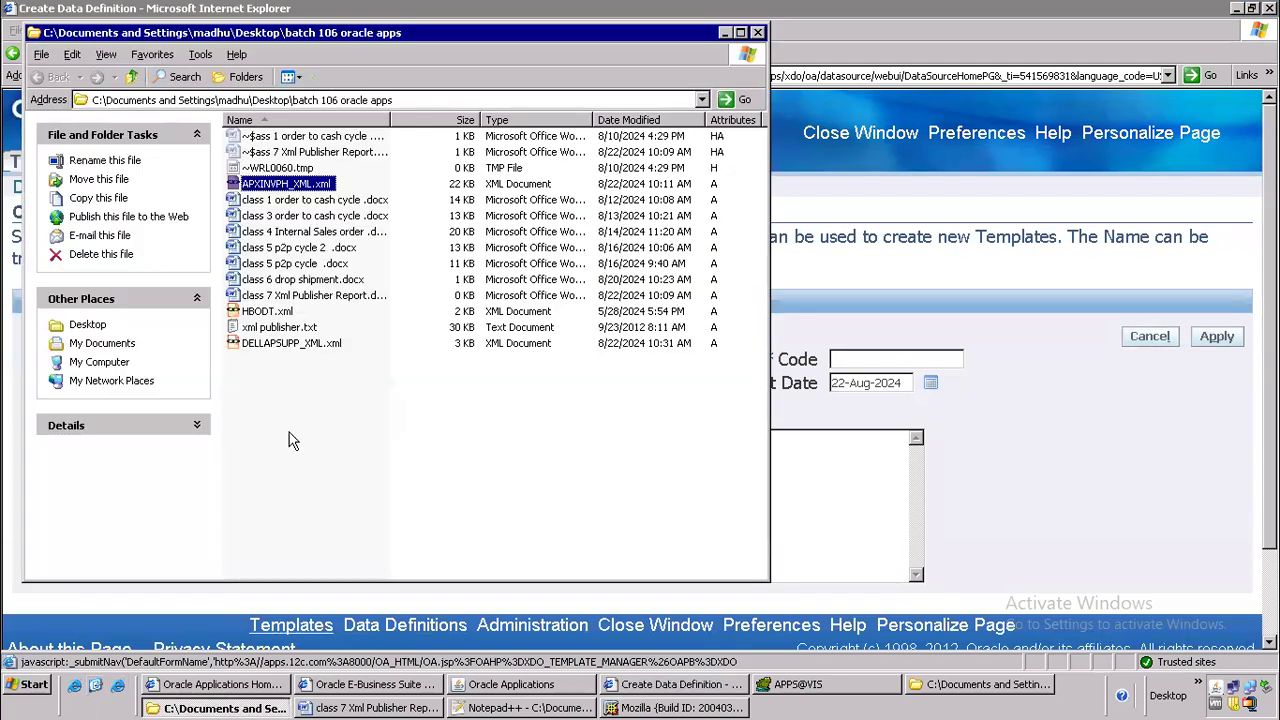
{"action": "left_click", "coordinate": [643, 124]}
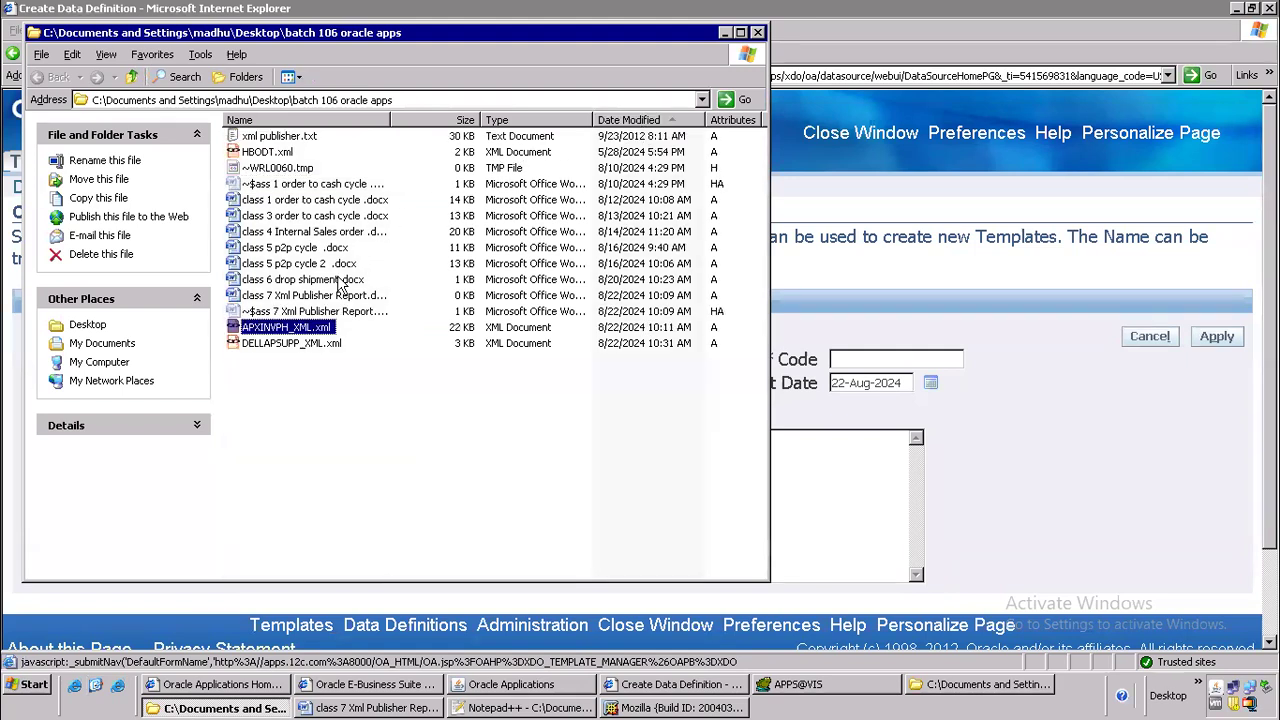
{"action": "left_click", "coordinate": [274, 402]}
{"action": "left_click", "coordinate": [286, 330]}
{"action": "left_click", "coordinate": [300, 368]}
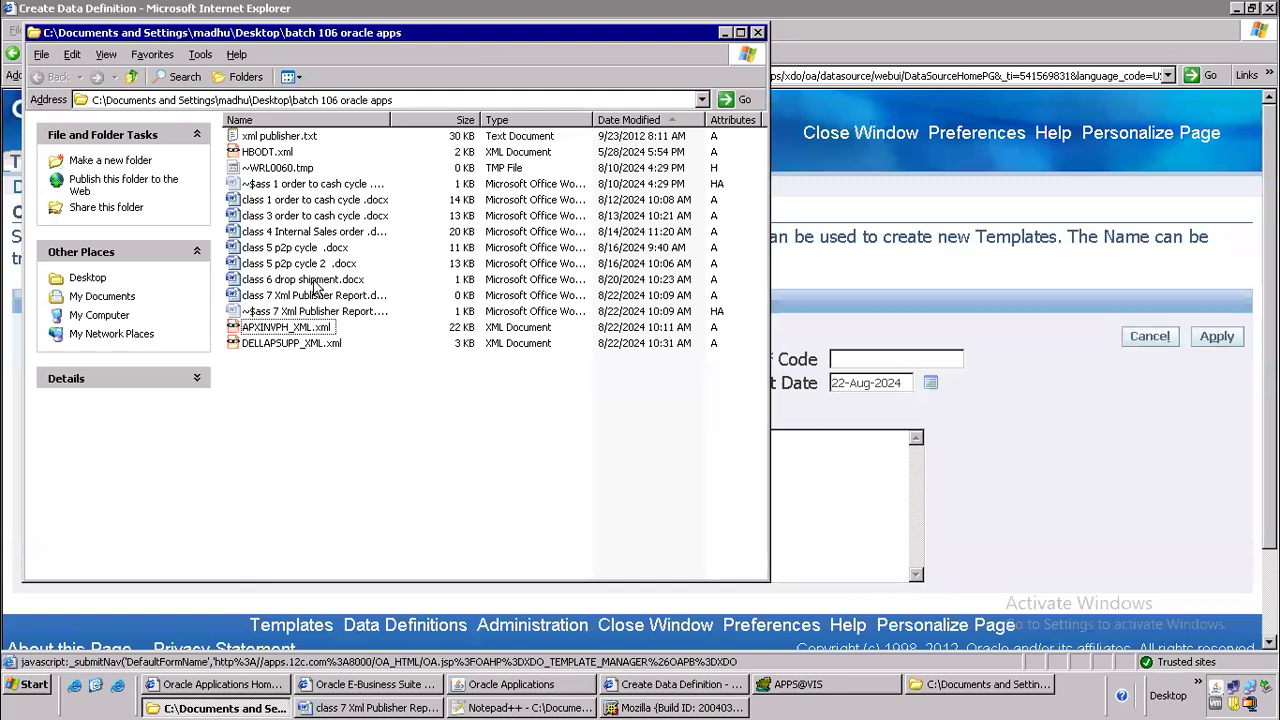
Rename DELLAPSUPP_XML.xml as DELLAPSUPPXML.xml
{"action": "left_click", "coordinate": [298, 330]}
{"action": "left_click", "coordinate": [287, 345]}
{"action": "left_click", "coordinate": [287, 345]}
{"action": "left_click", "coordinate": [301, 344]}
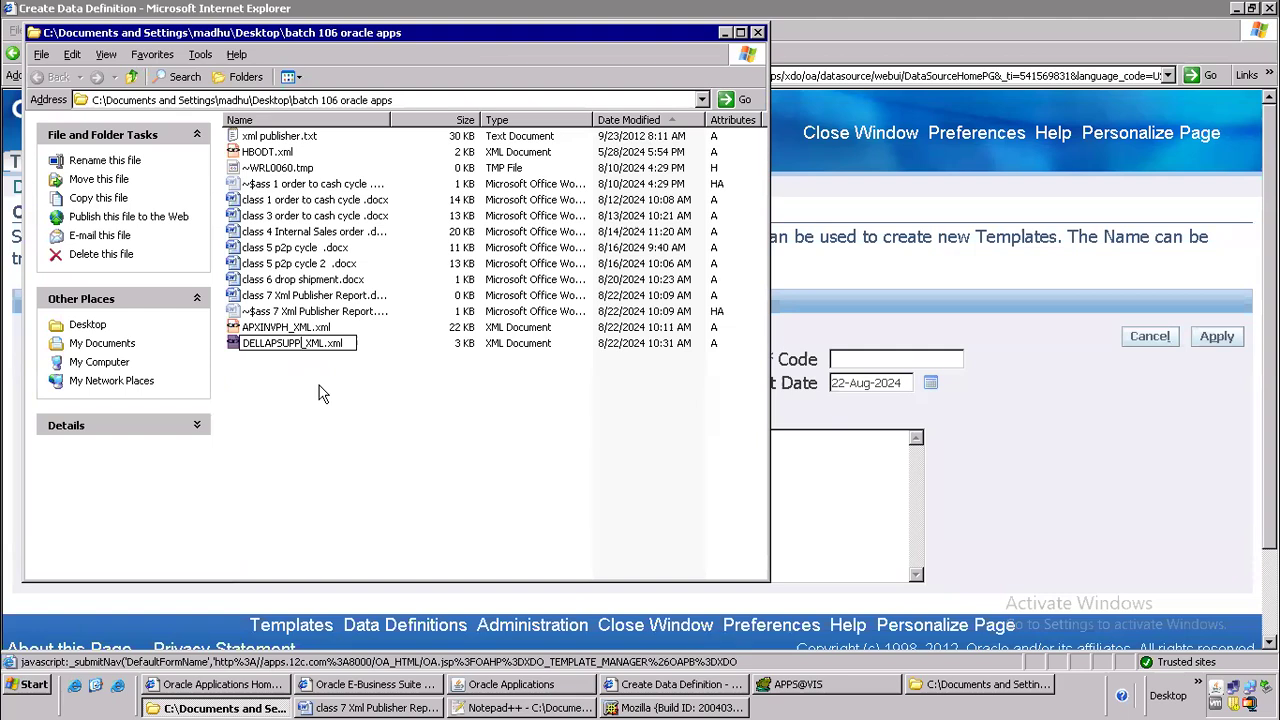
{"action": "key", "text": "Delete"}
{"action": "key", "text": "Return"}
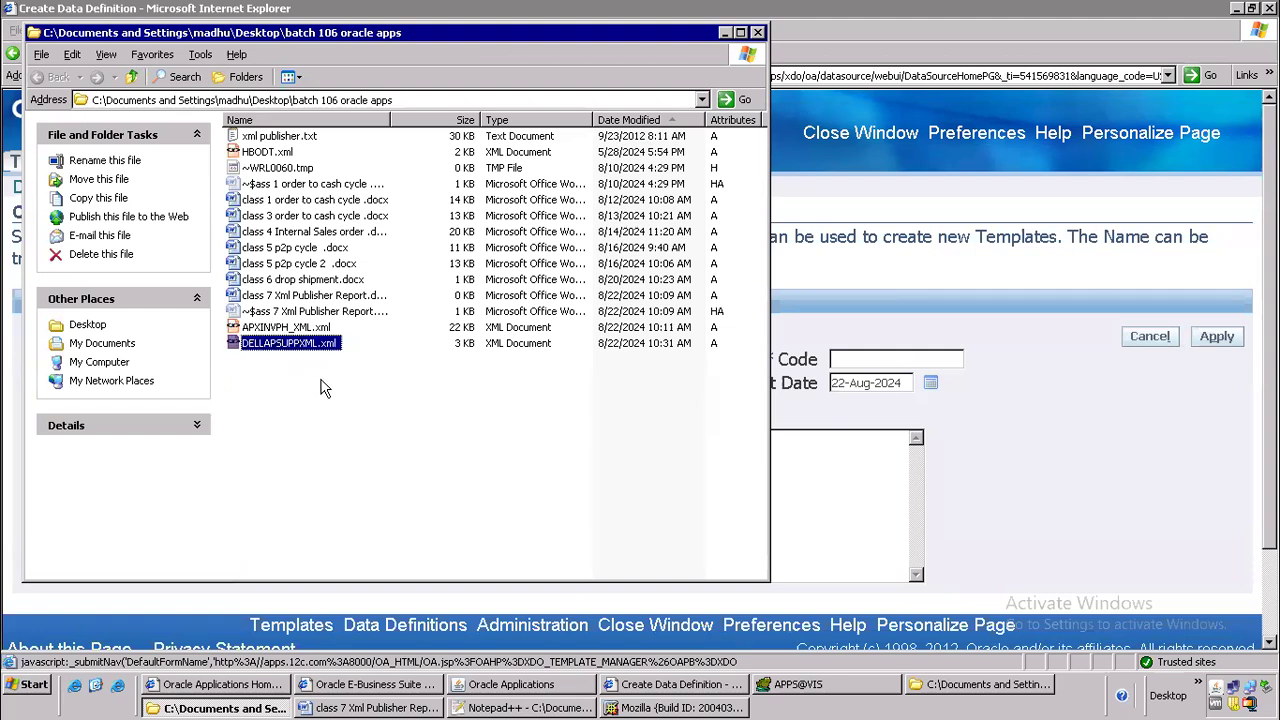
Copy the file's base name DELLAPSUPPXML into the new data definition's Name and Code, and set the Application to Payables
{"action": "key", "text": "F2"}
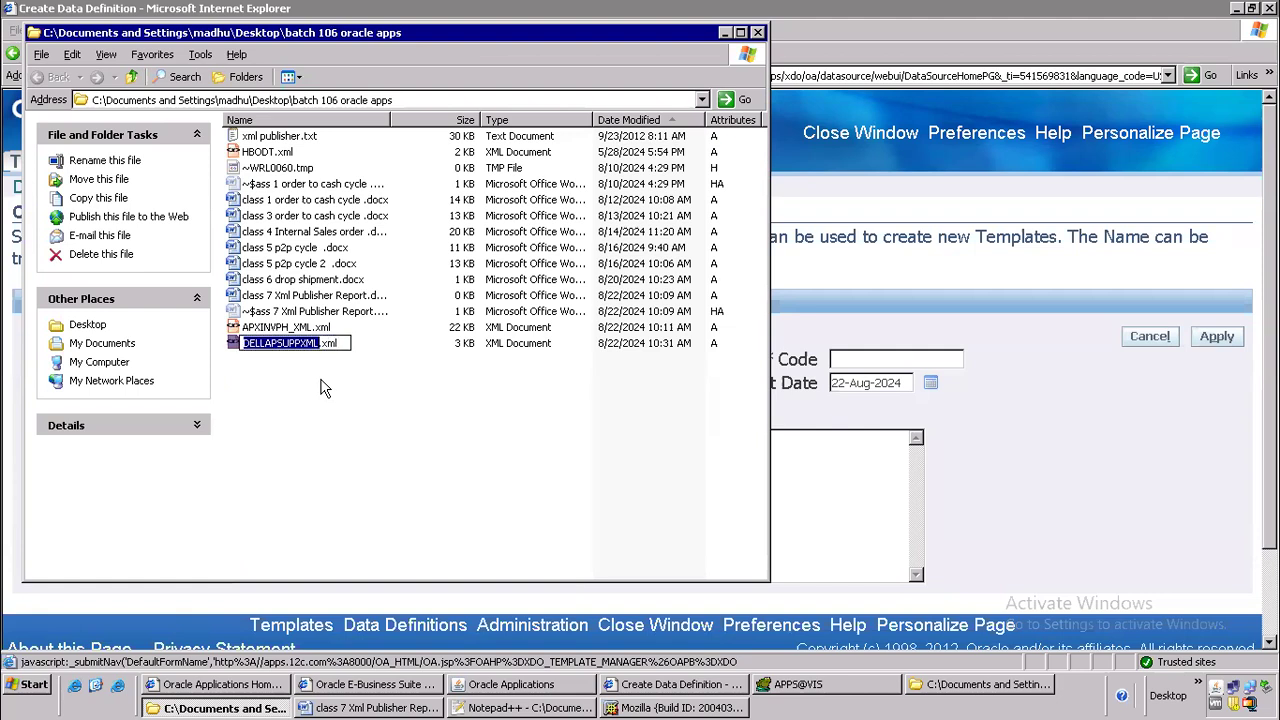
{"action": "key", "text": "alt+Tab"}
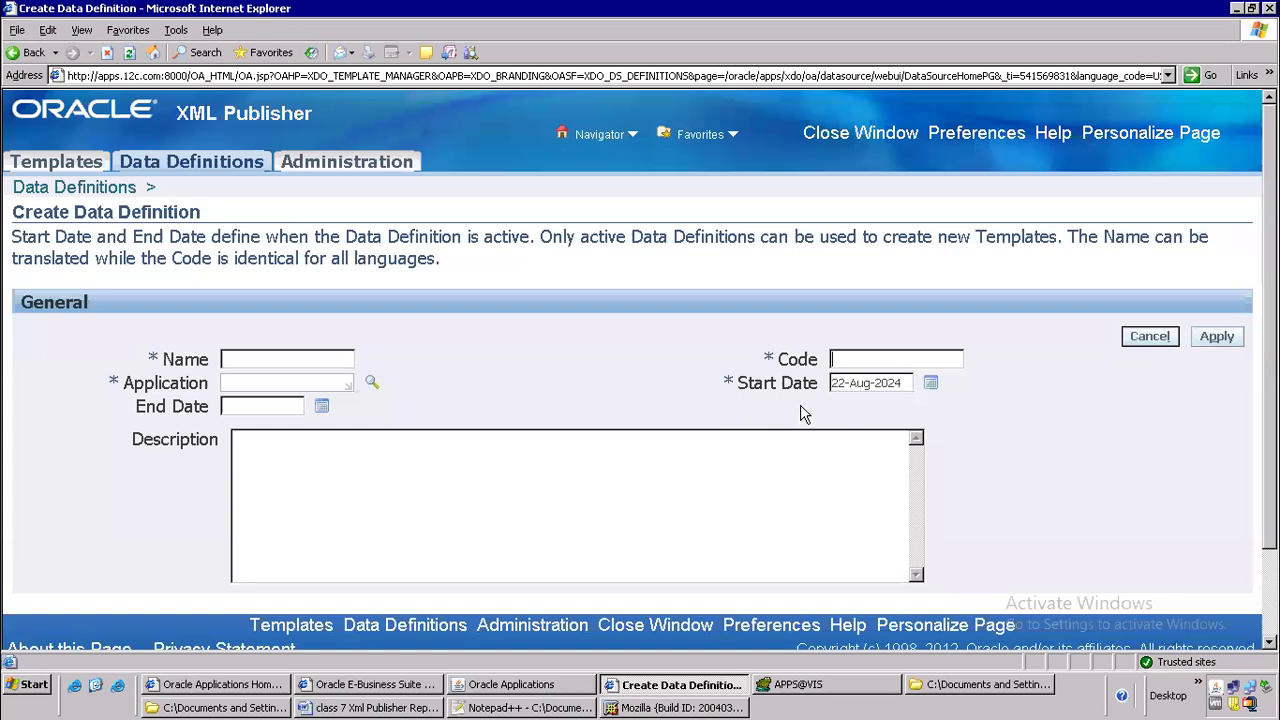
{"action": "type", "text": "DELLAPSUPPXML"}
{"action": "type", "text": "DELLAPSUPPXML"}
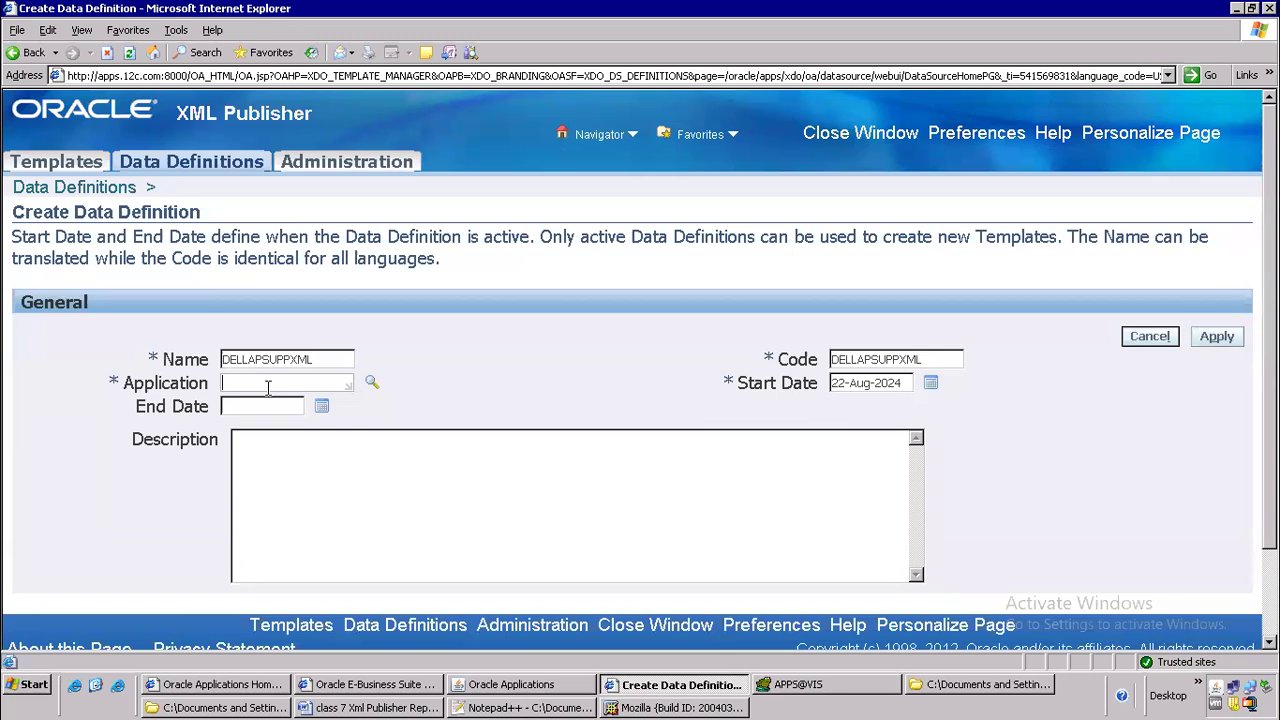
{"action": "key", "text": "Tab"}
{"action": "scroll", "coordinate": [446, 523], "scroll_direction": "down", "scroll_amount": 3}
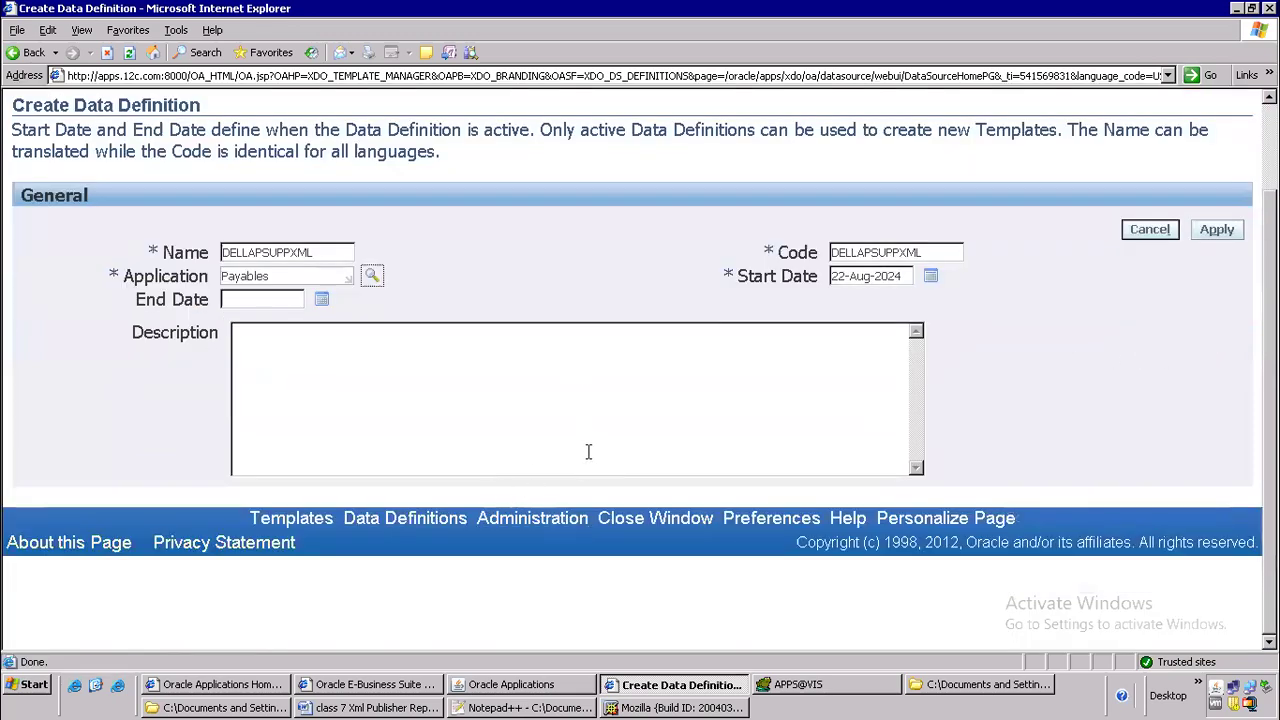
Create the data definition and attach DELLAPSUPPXML.xml from the batch 106 oracle apps folder as its data template
{"action": "left_click", "coordinate": [1215, 232]}
{"action": "scroll", "coordinate": [701, 400], "scroll_direction": "down", "scroll_amount": 3}
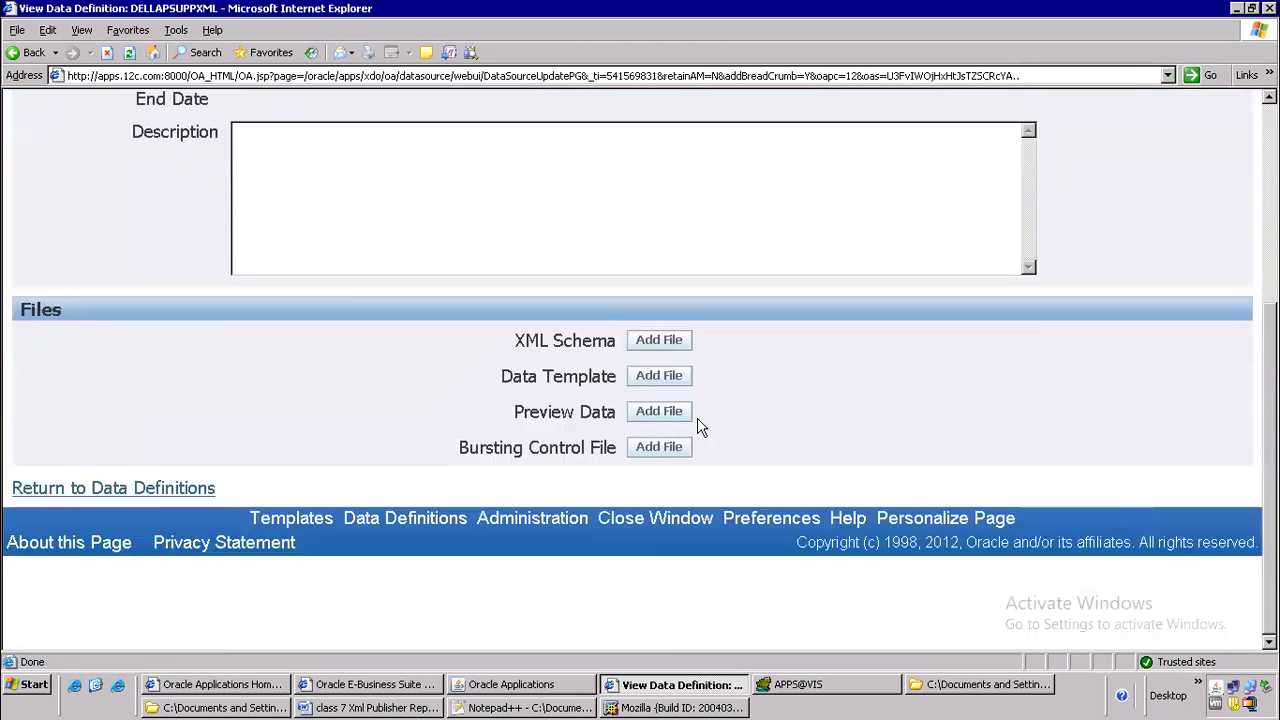
{"action": "left_click", "coordinate": [659, 377]}
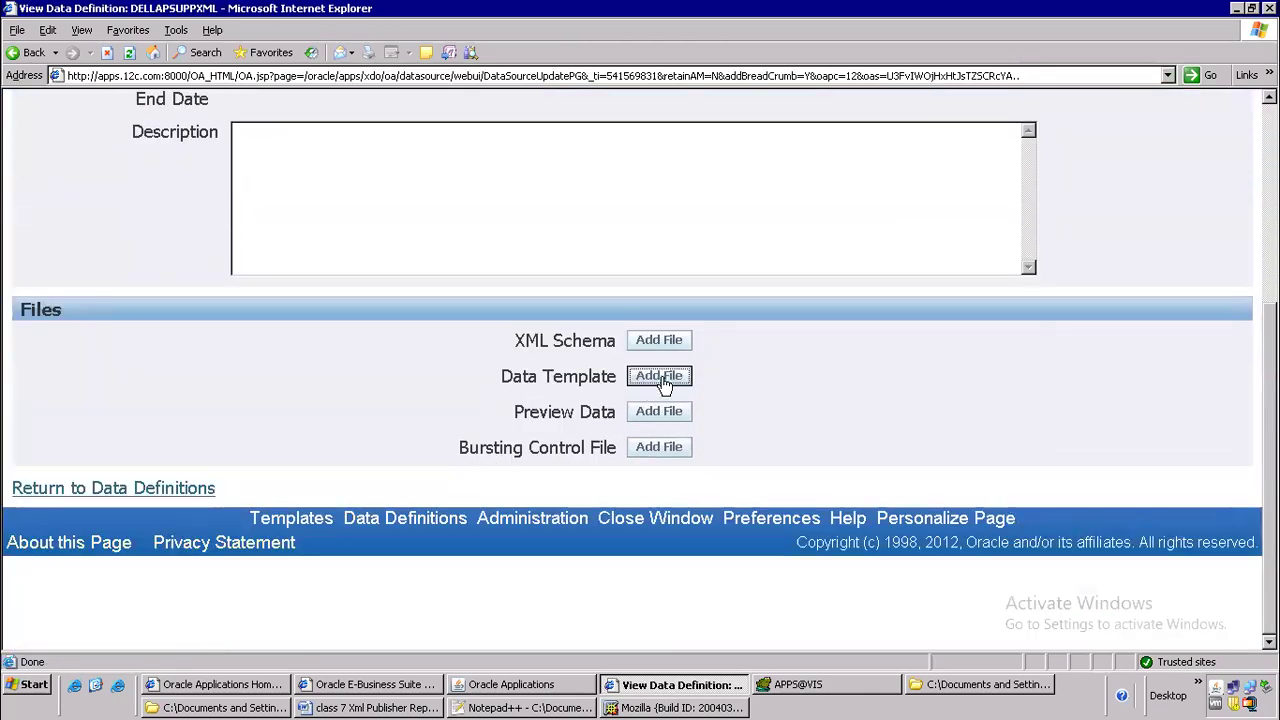
{"action": "left_click", "coordinate": [436, 282]}
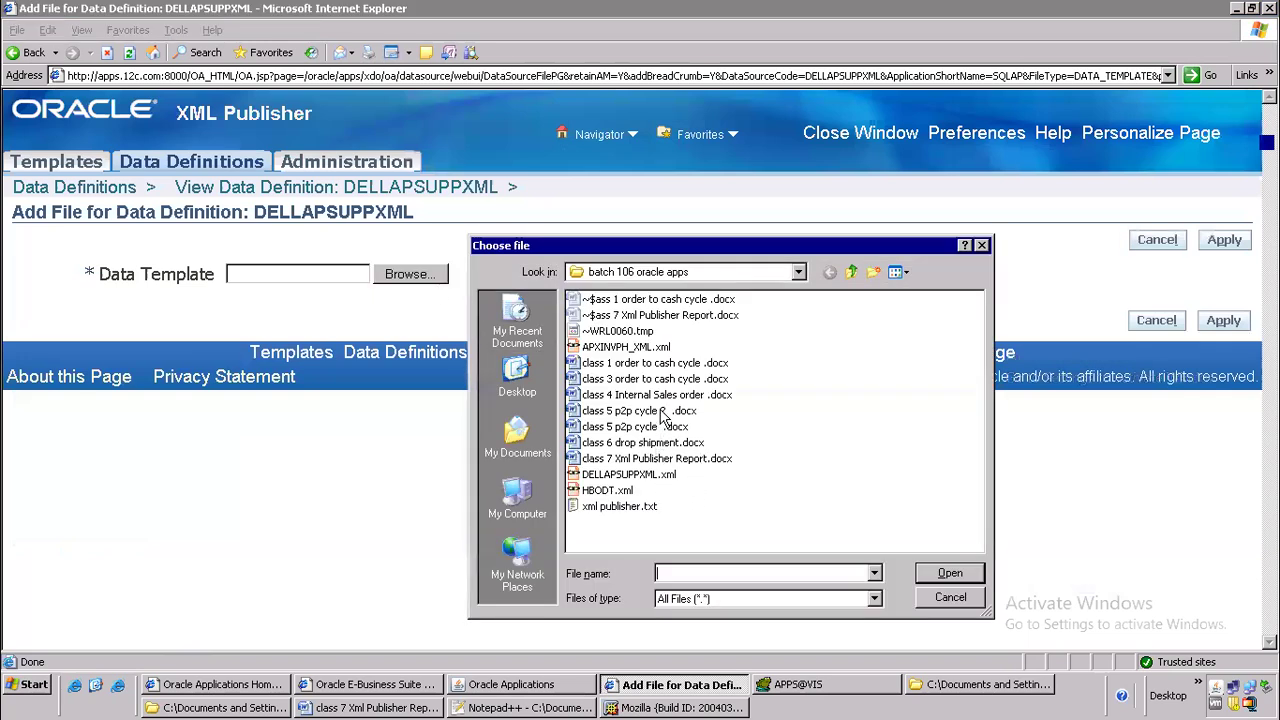
{"action": "left_click", "coordinate": [632, 476]}
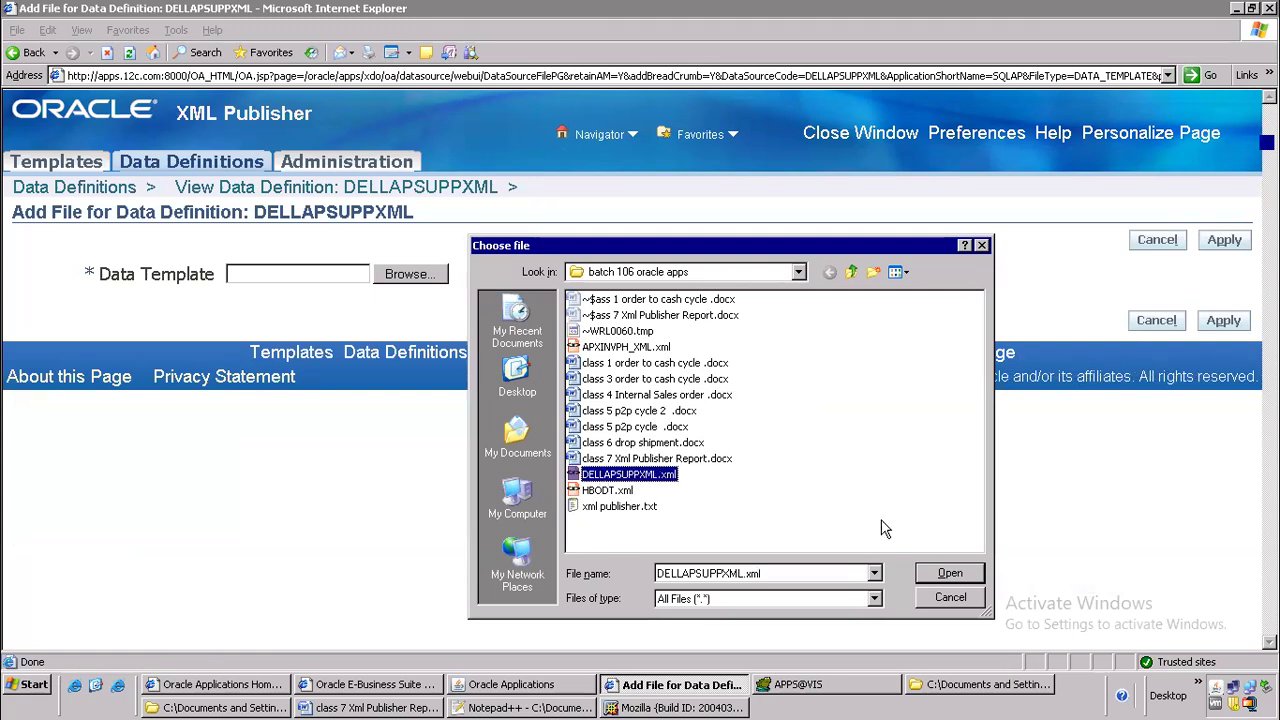
{"action": "left_click", "coordinate": [948, 575]}
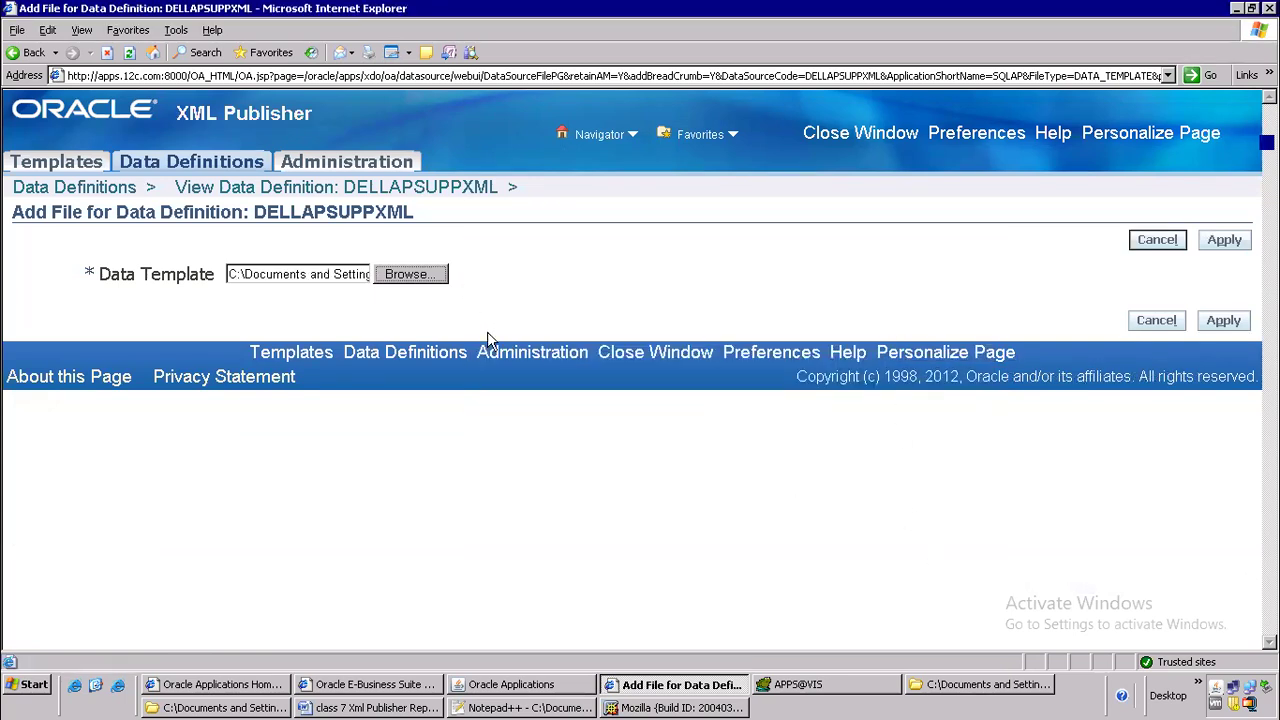
{"action": "left_click", "coordinate": [530, 705]}
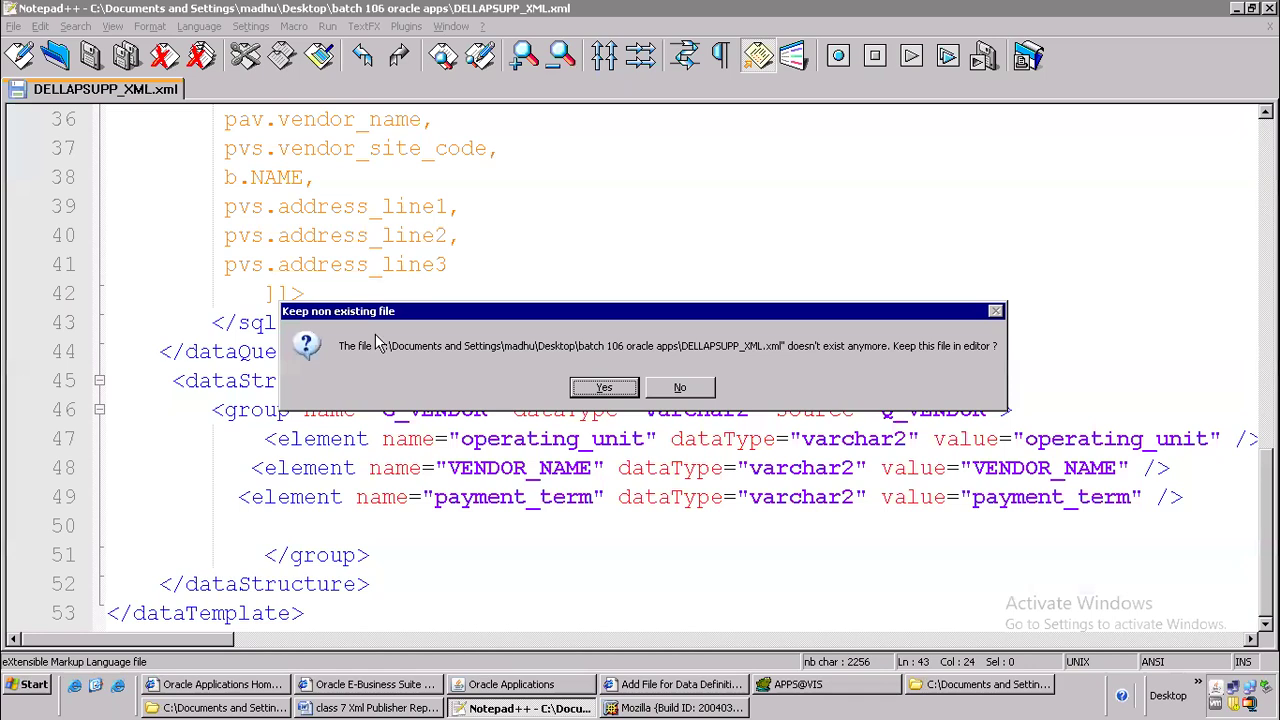
{"action": "key", "text": "alt+Tab"}
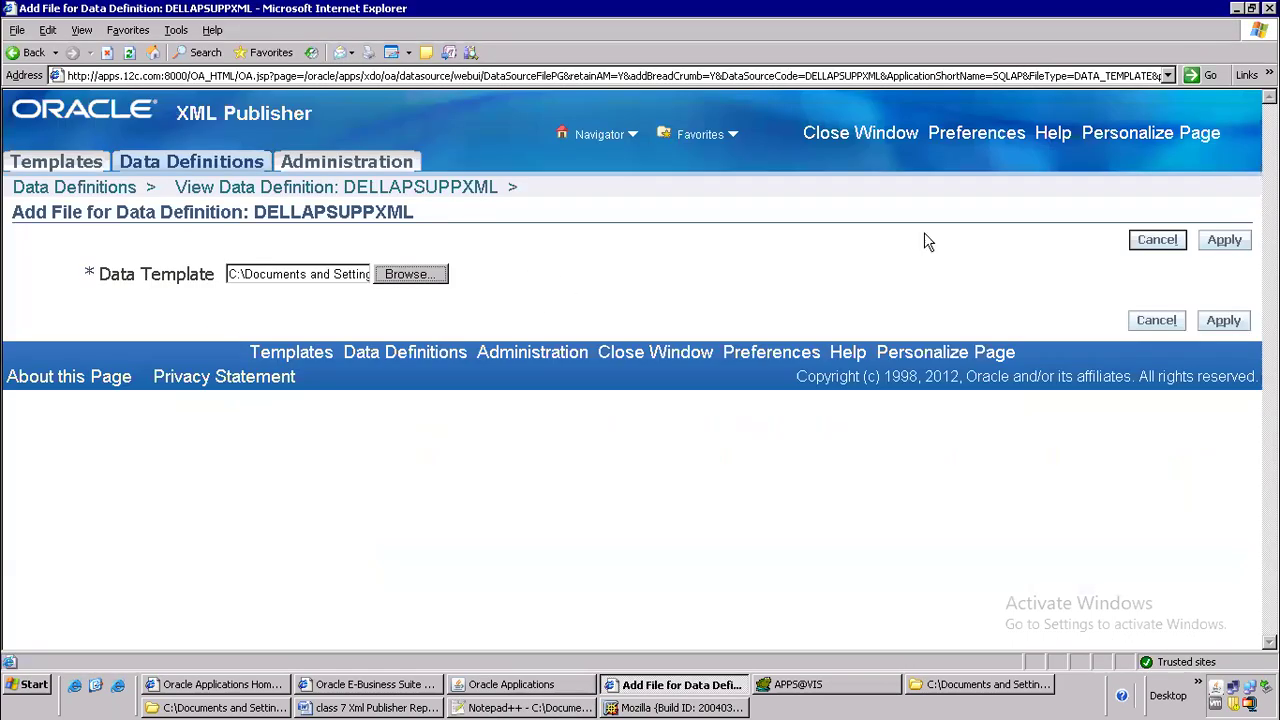
{"action": "left_click", "coordinate": [1222, 240]}
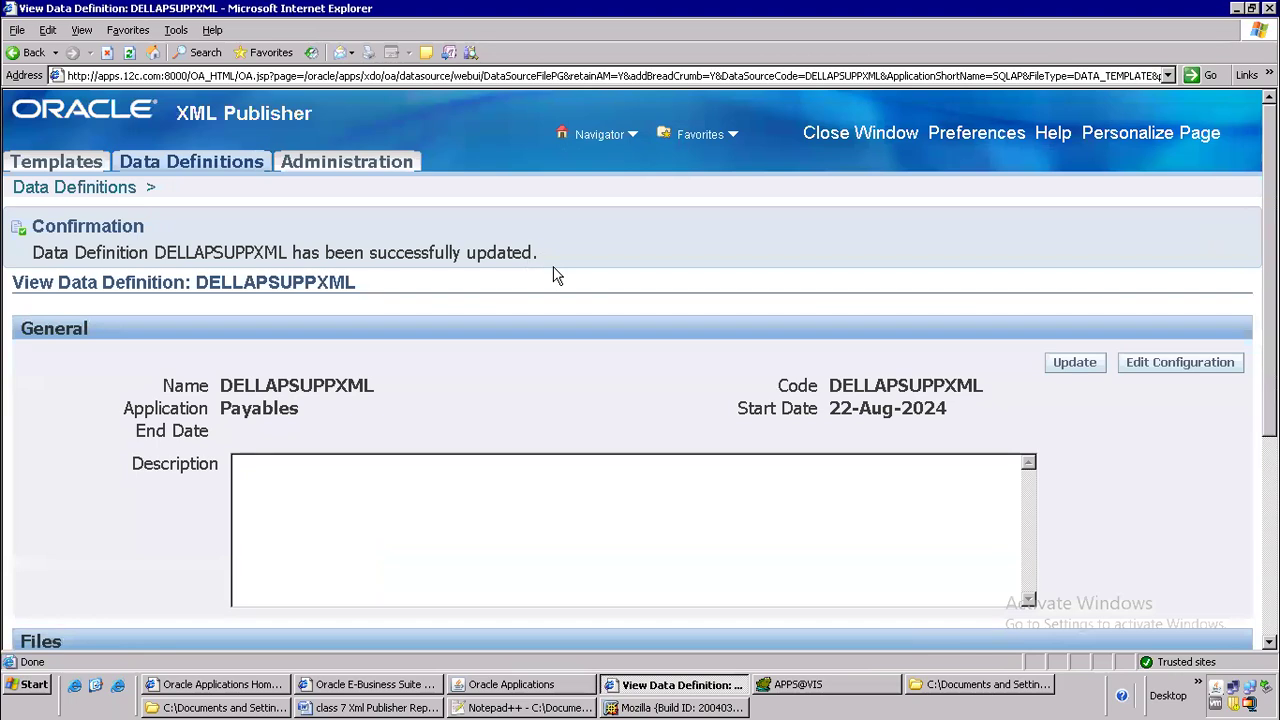
Switch to Notepad++ and discard the no longer existing DELLAPSUPP_XML.xml from the editor
{"action": "scroll", "coordinate": [686, 363], "scroll_direction": "down", "scroll_amount": 6}
{"action": "scroll", "coordinate": [686, 363], "scroll_direction": "up", "scroll_amount": 6}
{"action": "left_click", "coordinate": [467, 707]}
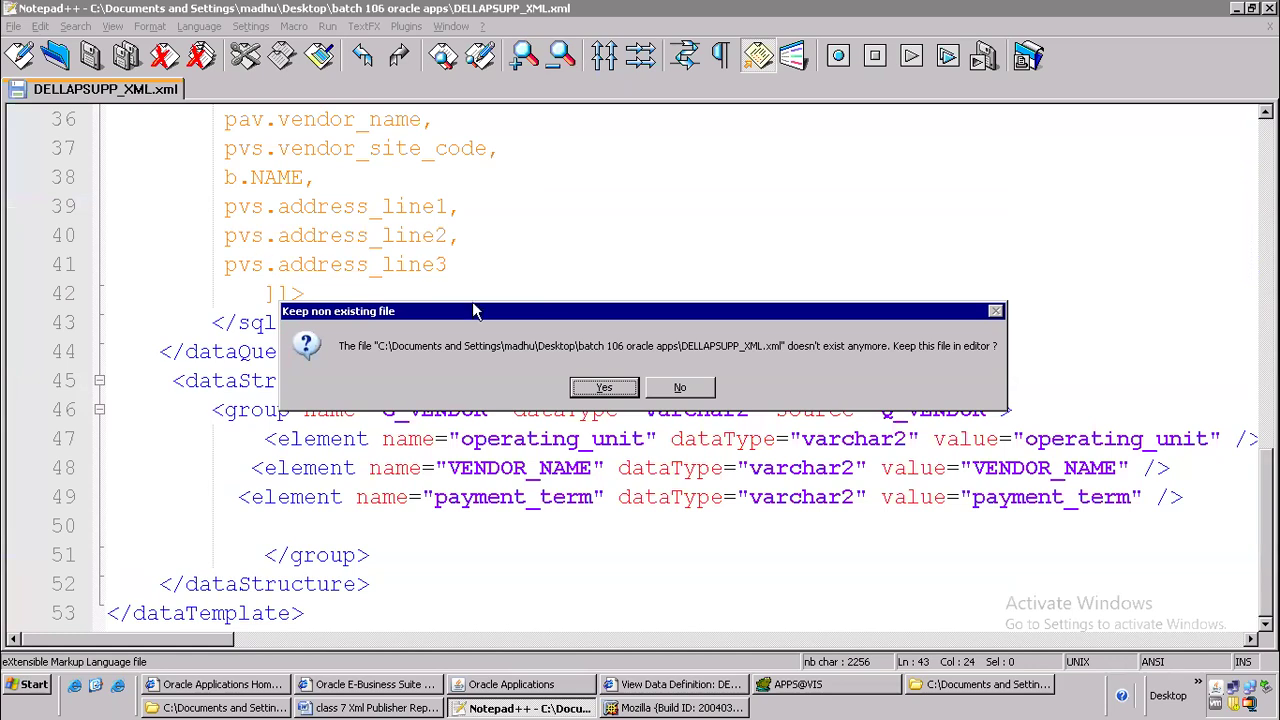
{"action": "left_click", "coordinate": [680, 390]}
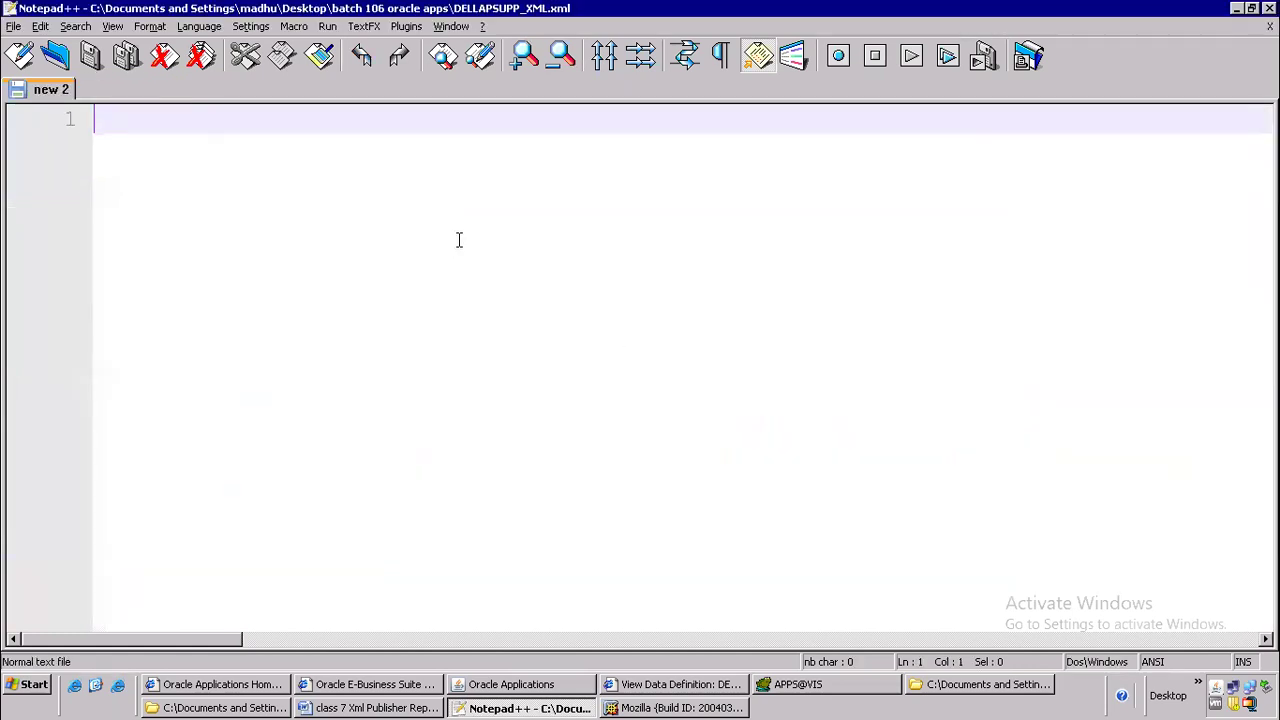
Switch to the class 7 Xml Publisher Report notes in Word and add "– copy" after the Data Definition entry
{"action": "left_click", "coordinate": [425, 708]}
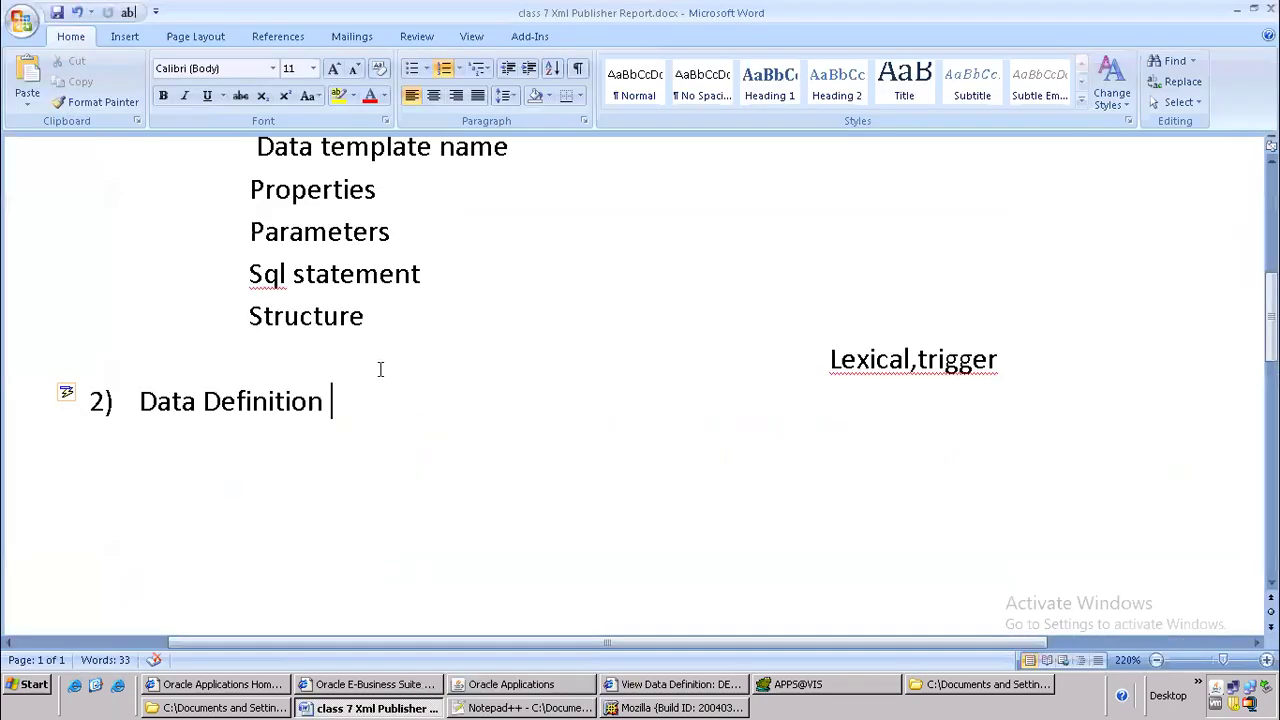
{"action": "scroll", "coordinate": [390, 360], "scroll_direction": "up", "scroll_amount": 3}
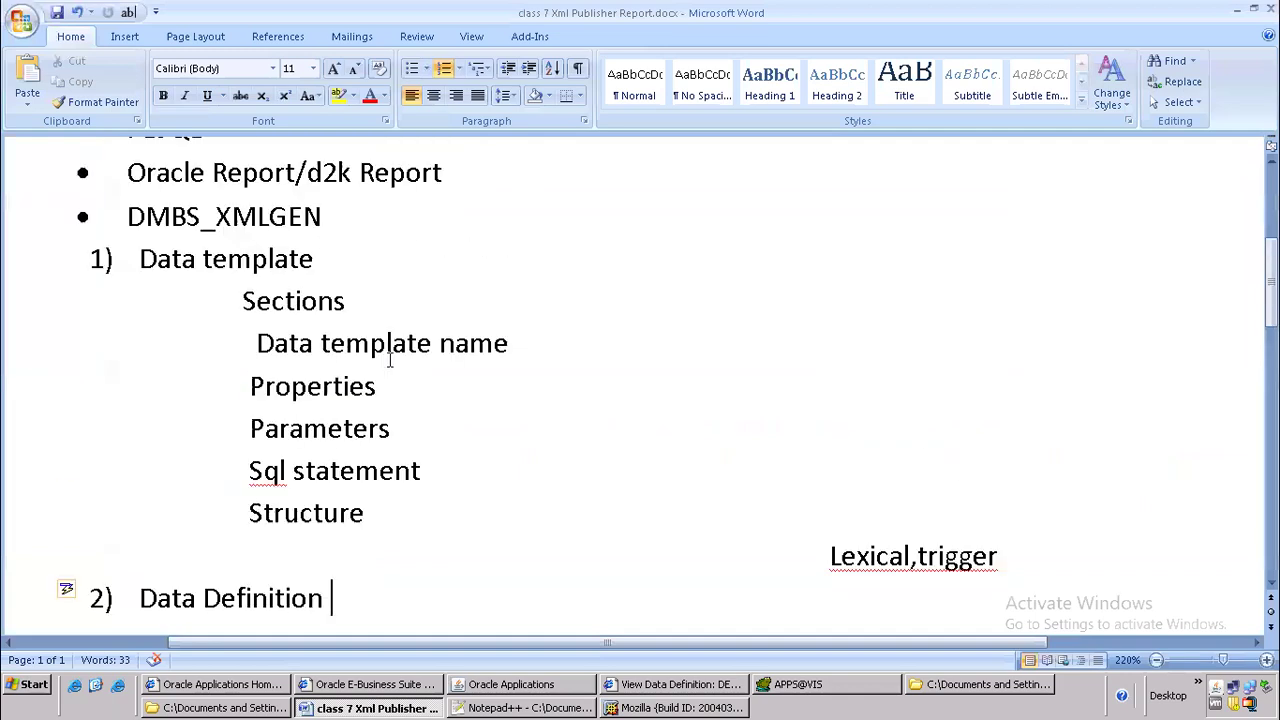
{"action": "left_click_drag", "start_coordinate": [123, 370], "coordinate": [394, 380]}
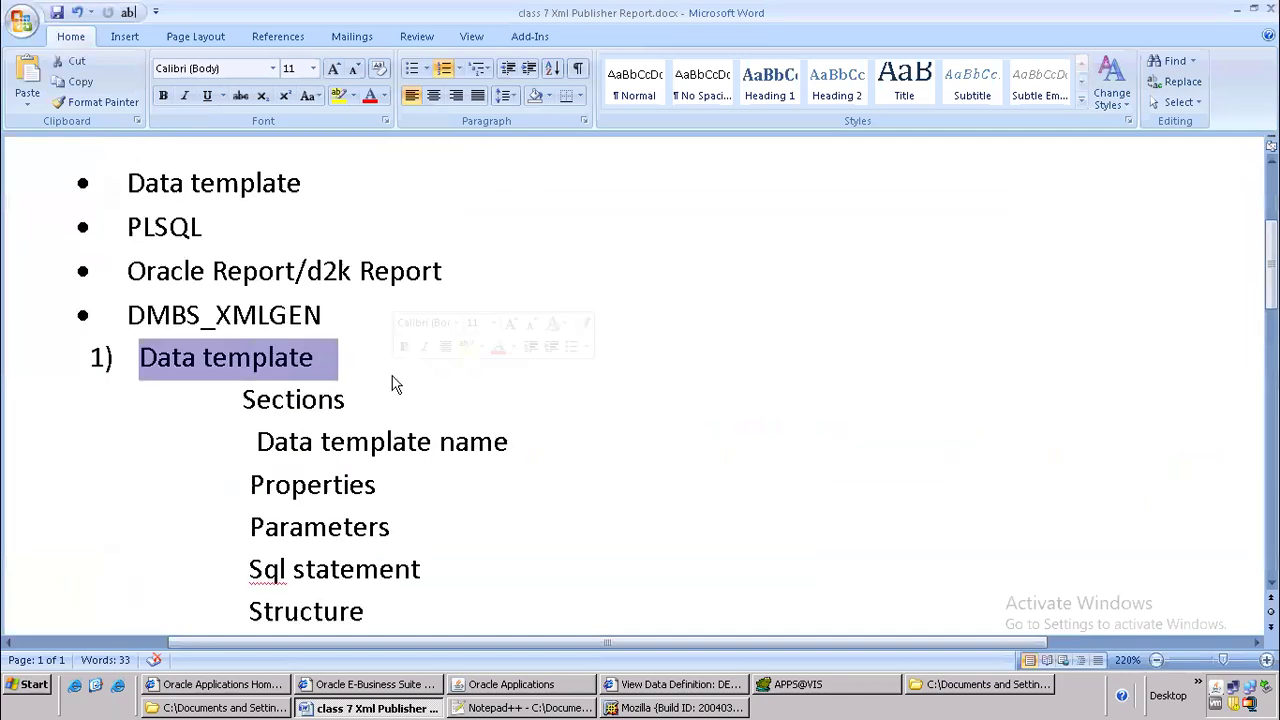
{"action": "scroll", "coordinate": [394, 380], "scroll_direction": "down", "scroll_amount": 3}
{"action": "left_click_drag", "start_coordinate": [143, 404], "coordinate": [350, 405]}
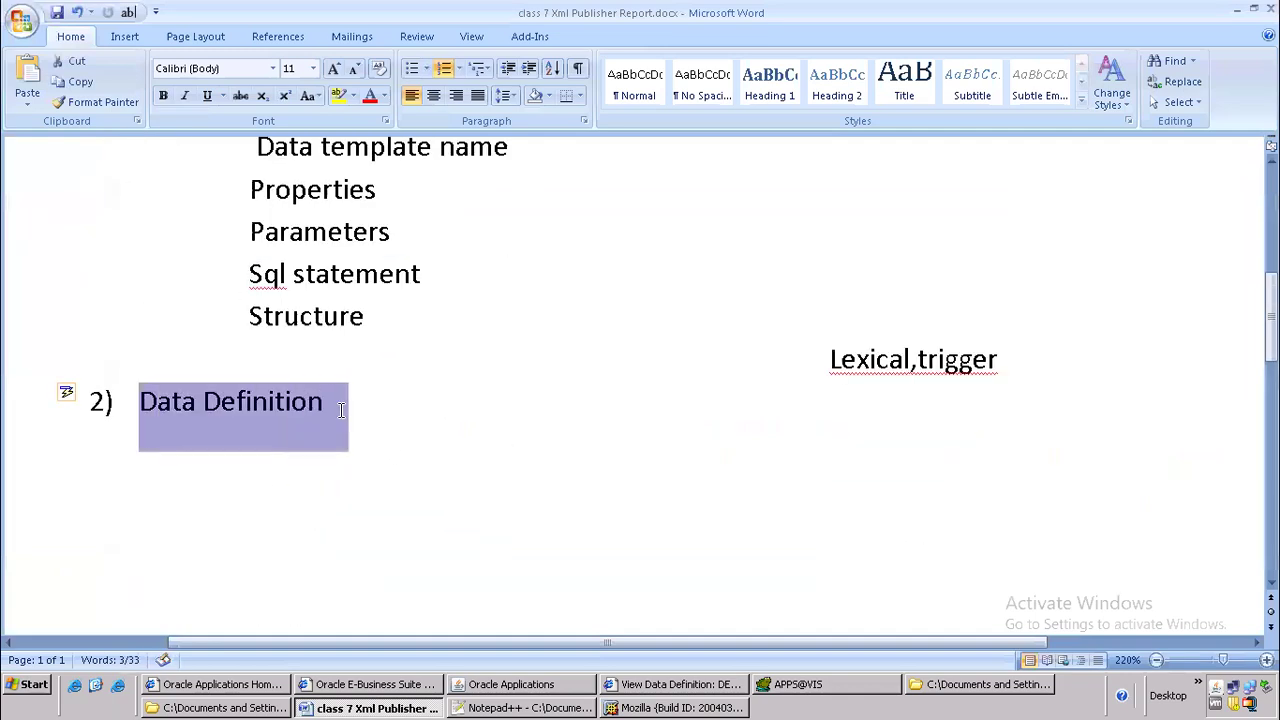
{"action": "left_click", "coordinate": [455, 416]}
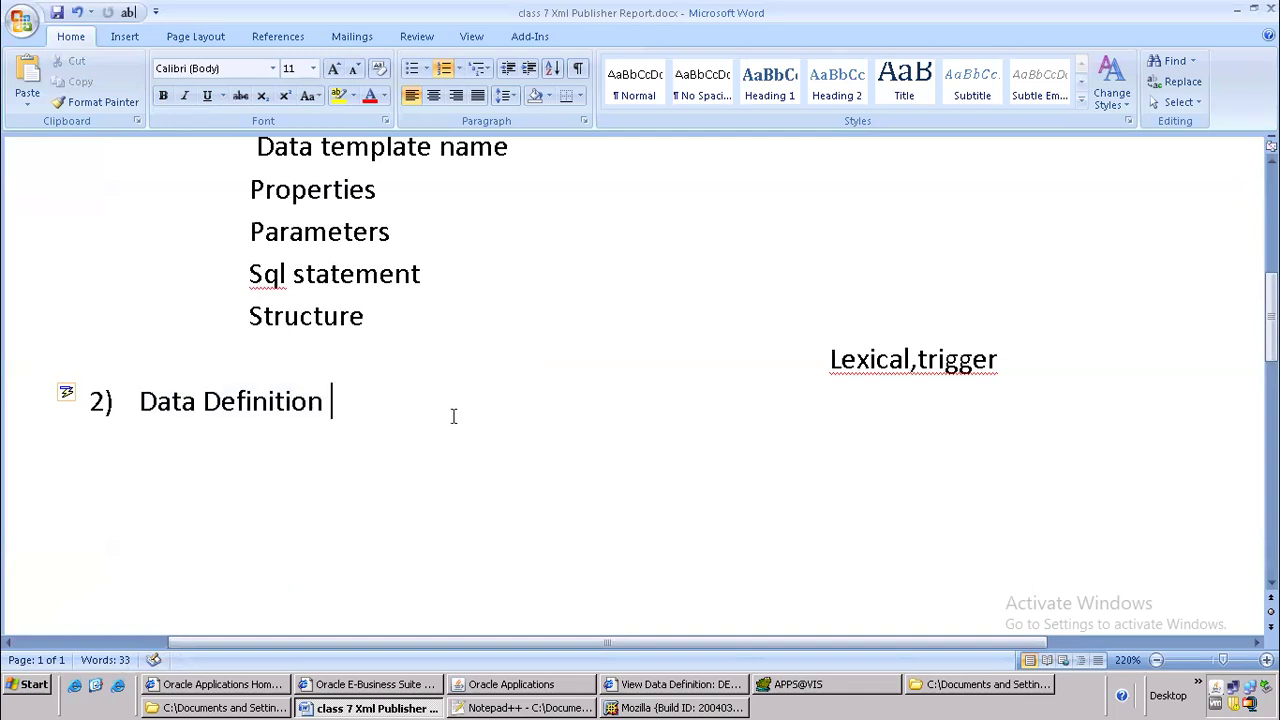
{"action": "type", "text": "- copy"}
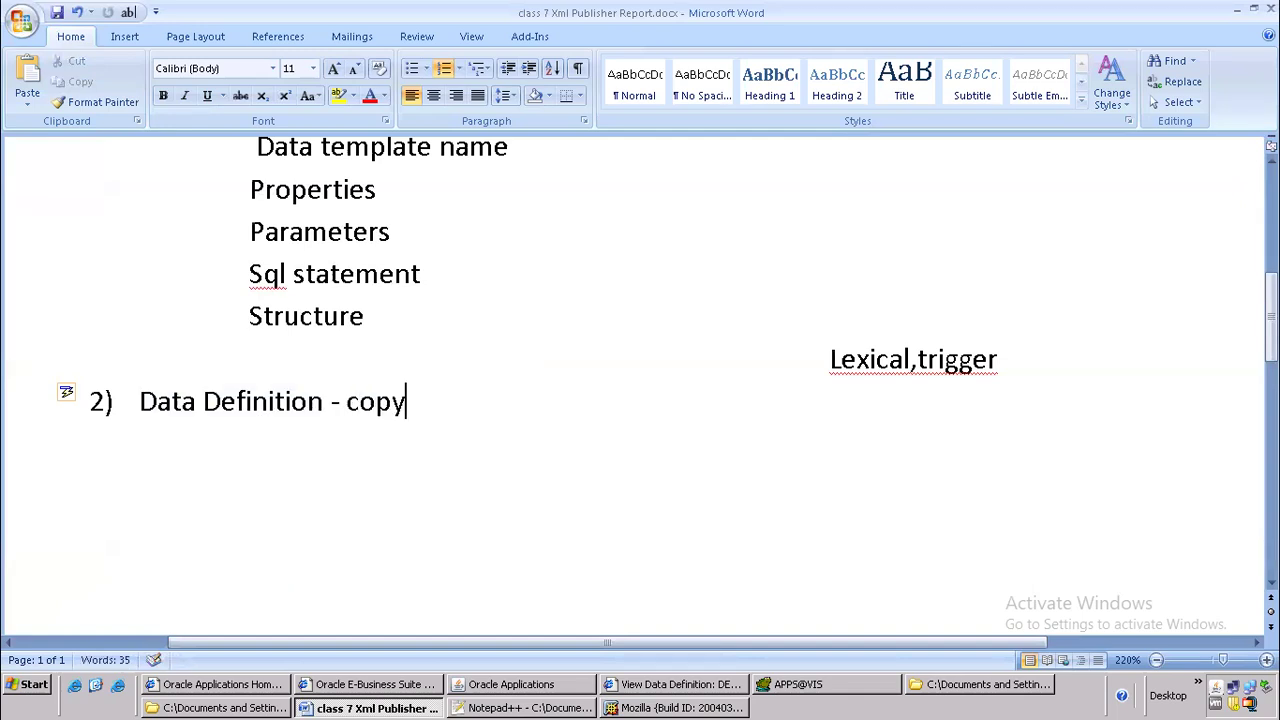
Copy the Code label and value from the data definition page in Internet Explorer and paste them below the Data Definition entry in Word
{"action": "key", "text": "alt+Tab"}
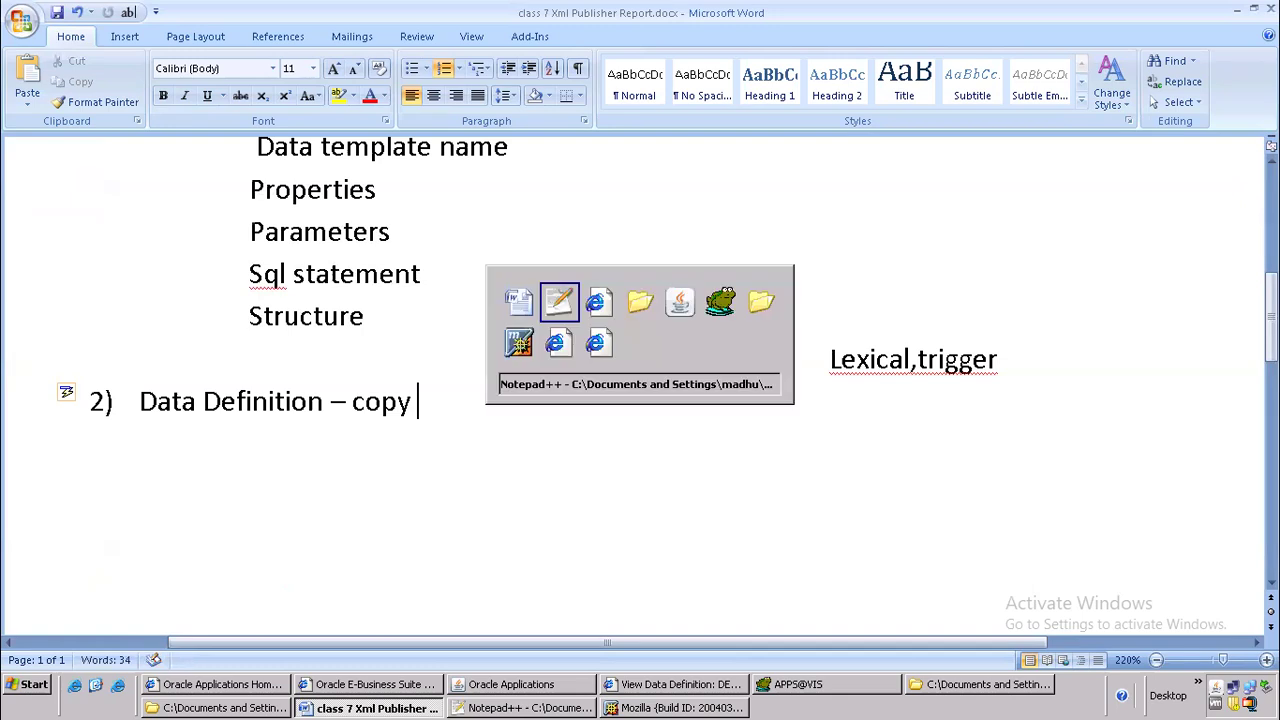
{"action": "key", "text": "alt+Tab"}
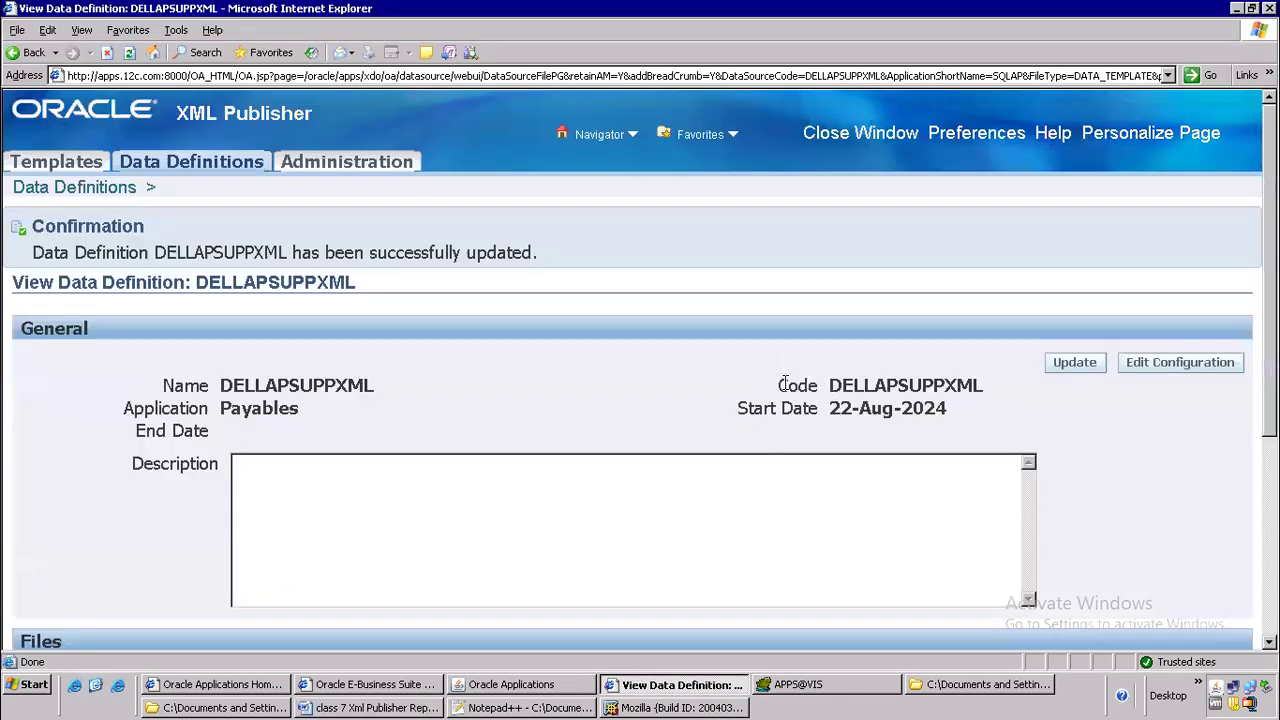
{"action": "left_click_drag", "start_coordinate": [785, 384], "coordinate": [969, 380]}
{"action": "key", "text": "ctrl+c"}
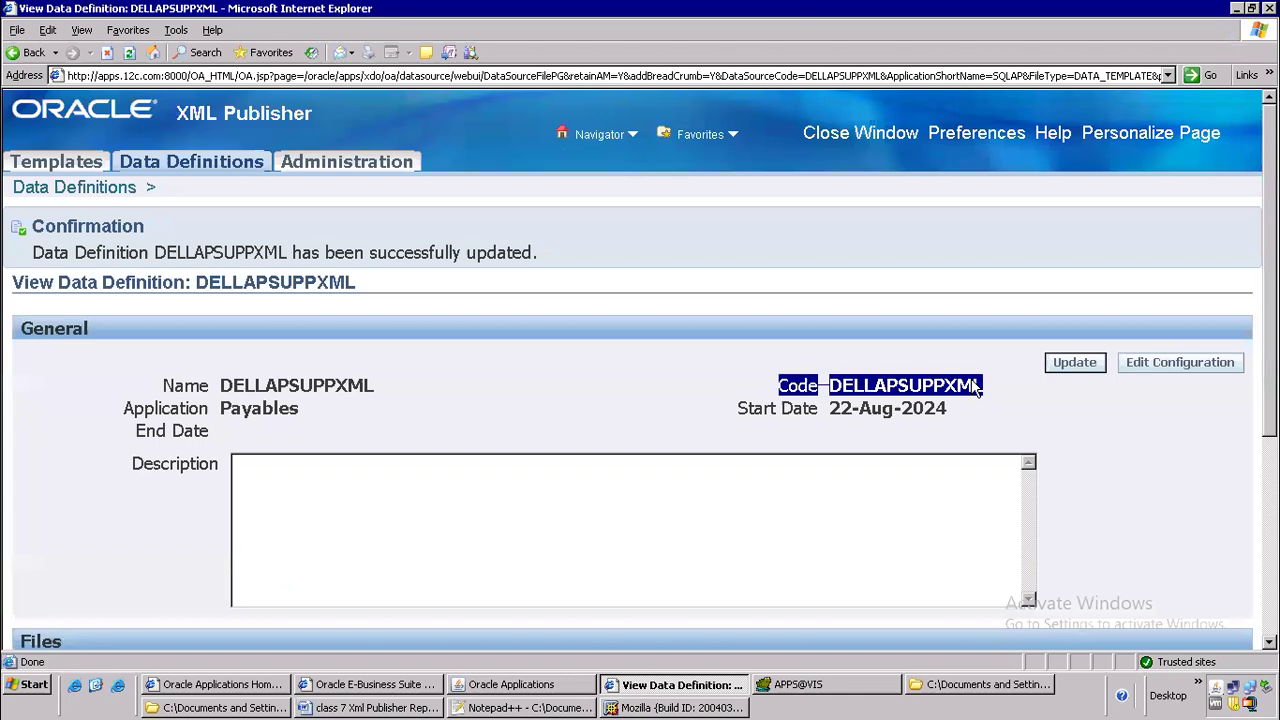
{"action": "key", "text": "alt+Tab"}
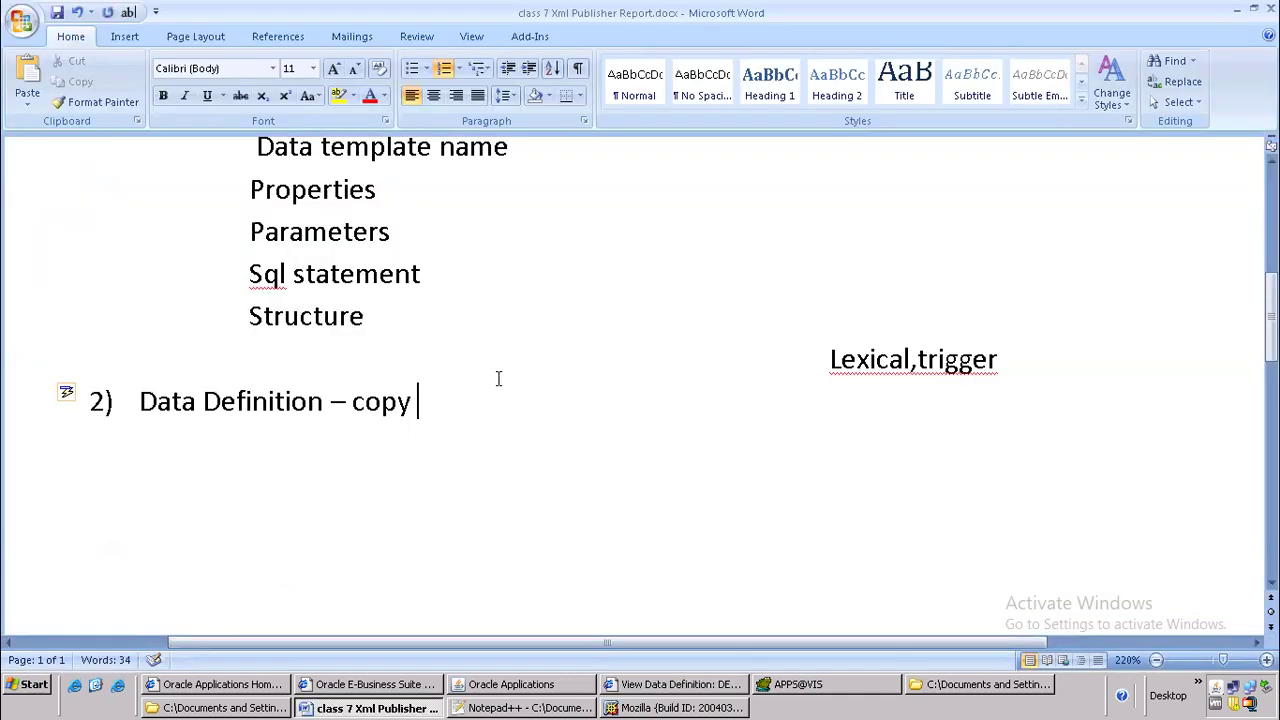
{"action": "key", "text": "ctrl+v"}
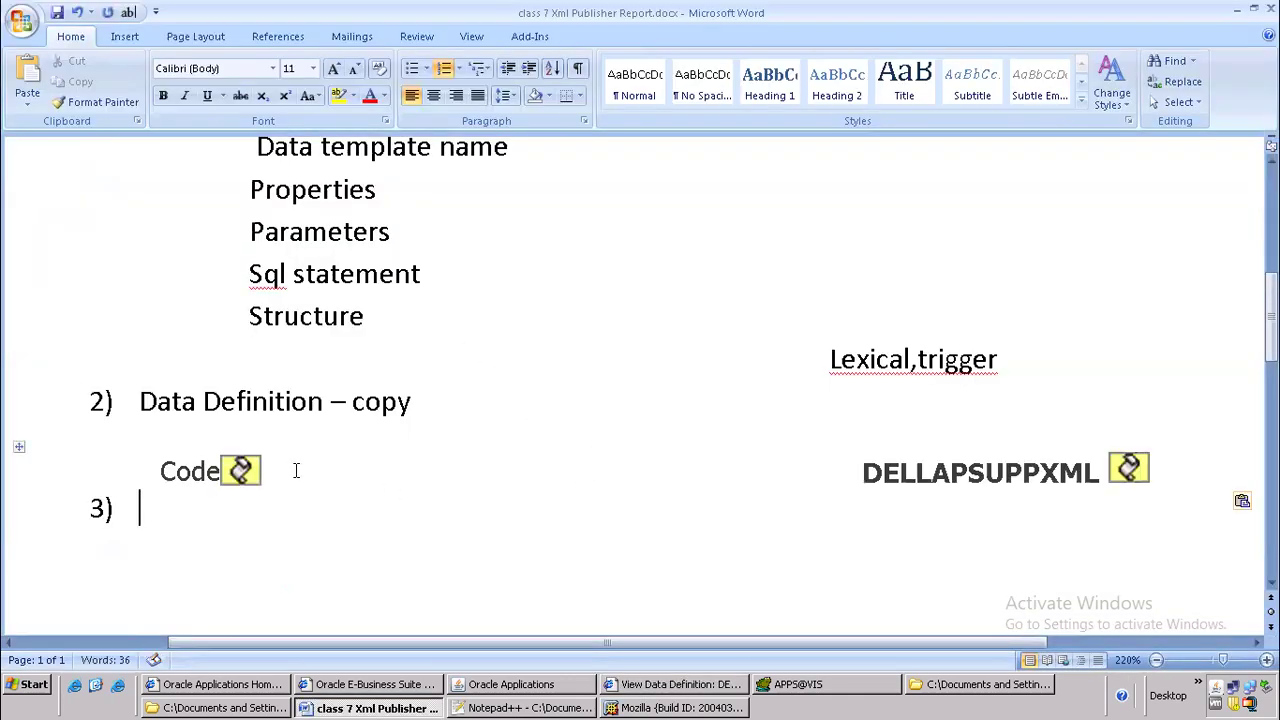
Remove the images after Code and DELLAPSUPPXML in the pasted row and add a dashed line after Code
{"action": "left_click", "coordinate": [296, 470]}
{"action": "key", "text": "BackSpace"}
{"action": "key", "text": "BackSpace"}
{"action": "key", "text": "ctrl+z"}
{"action": "key", "text": "BackSpace"}
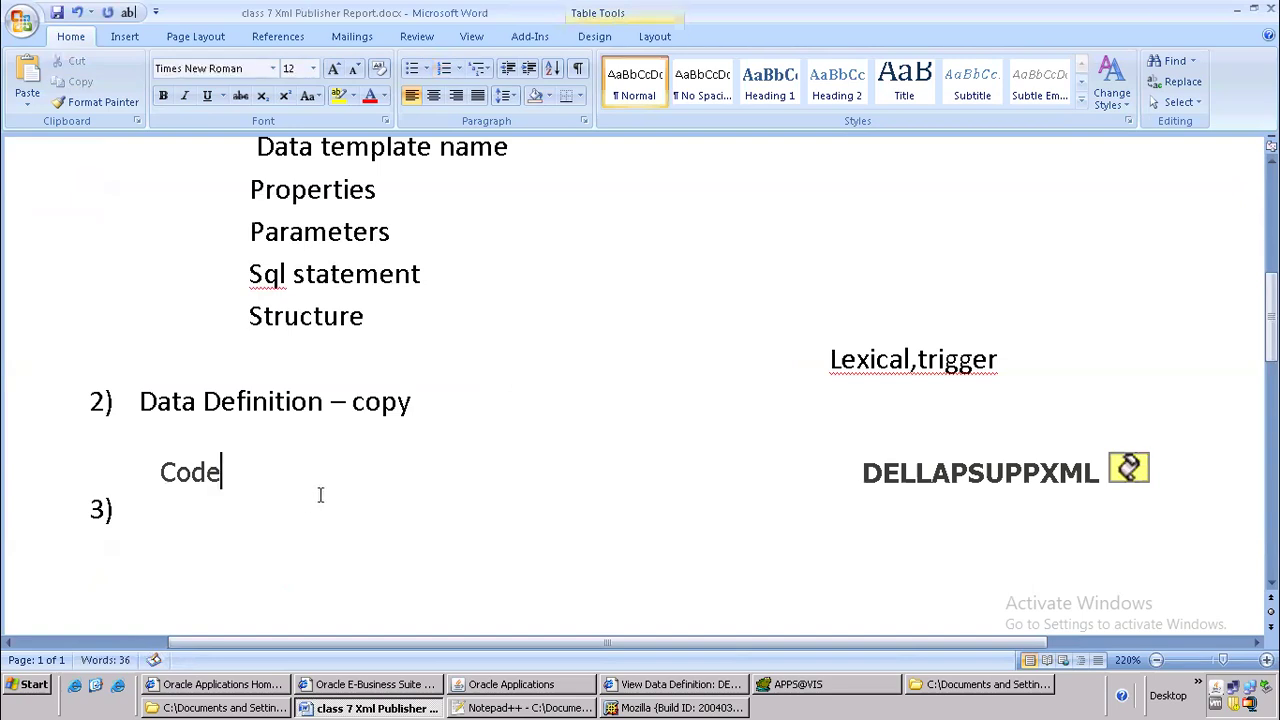
{"action": "left_click", "coordinate": [1128, 467]}
{"action": "key", "text": "BackSpace"}
{"action": "left_click", "coordinate": [812, 469]}
{"action": "left_click_drag", "start_coordinate": [286, 463], "coordinate": [680, 442]}
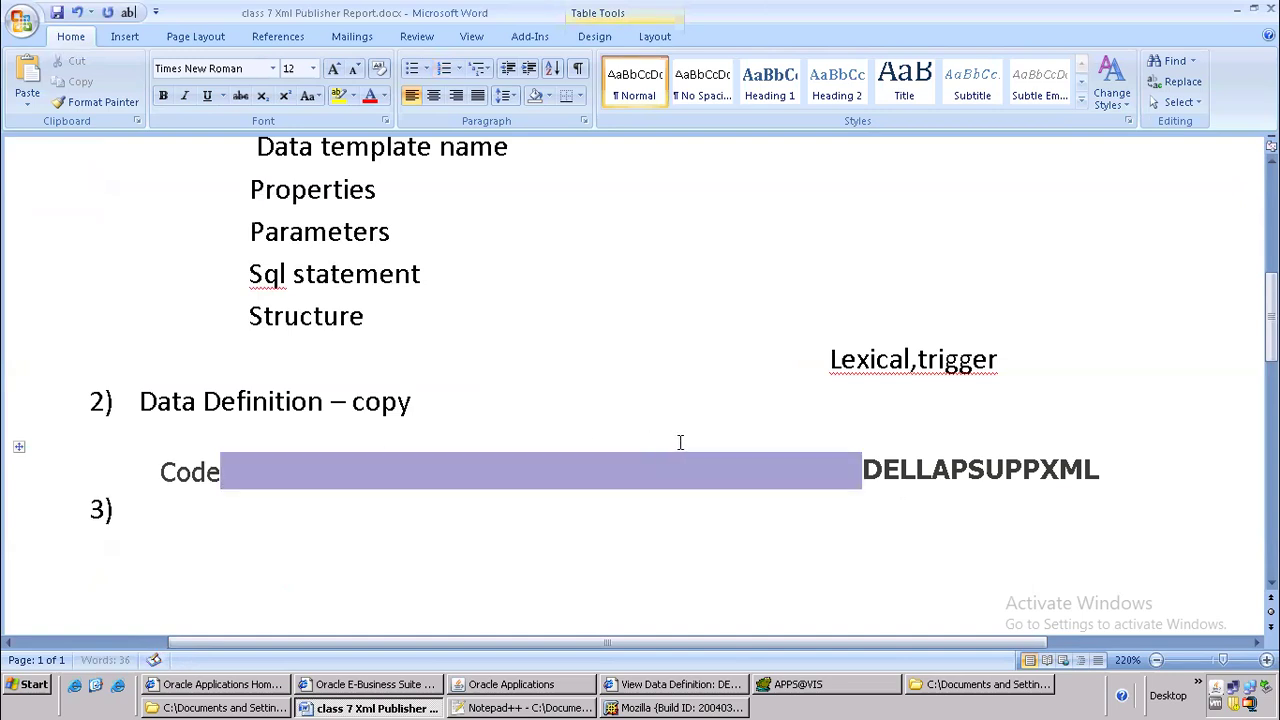
{"action": "key", "text": "BackSpace"}
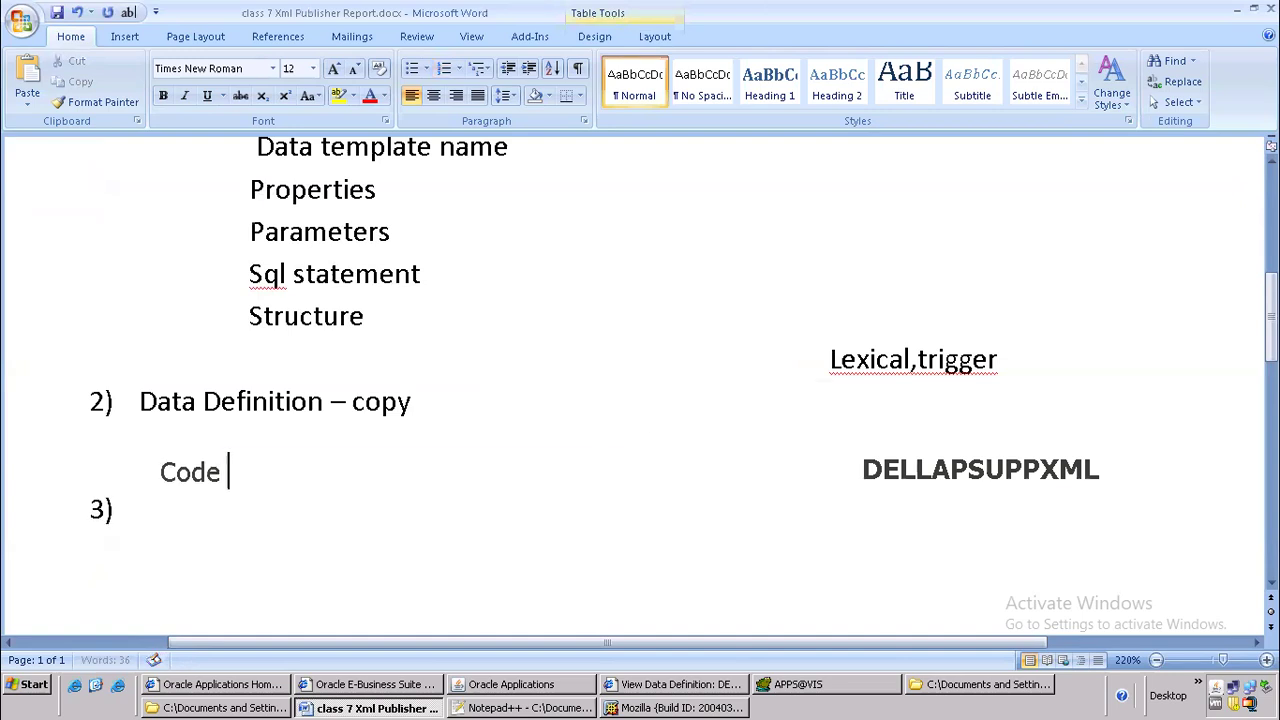
{"action": "type", "text": "--------------------"}
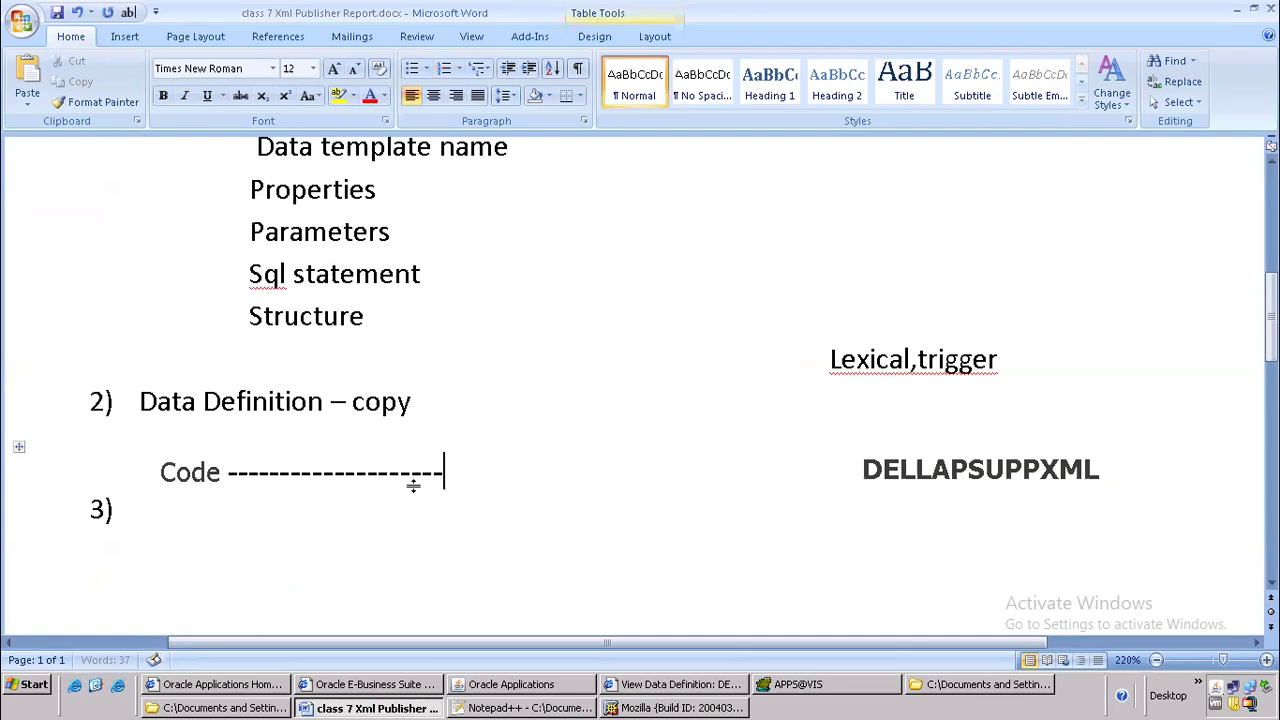
Switch to Oracle Applications and change the responsibility to System Administrator
{"action": "scroll", "coordinate": [451, 424], "scroll_direction": "down", "scroll_amount": 1}
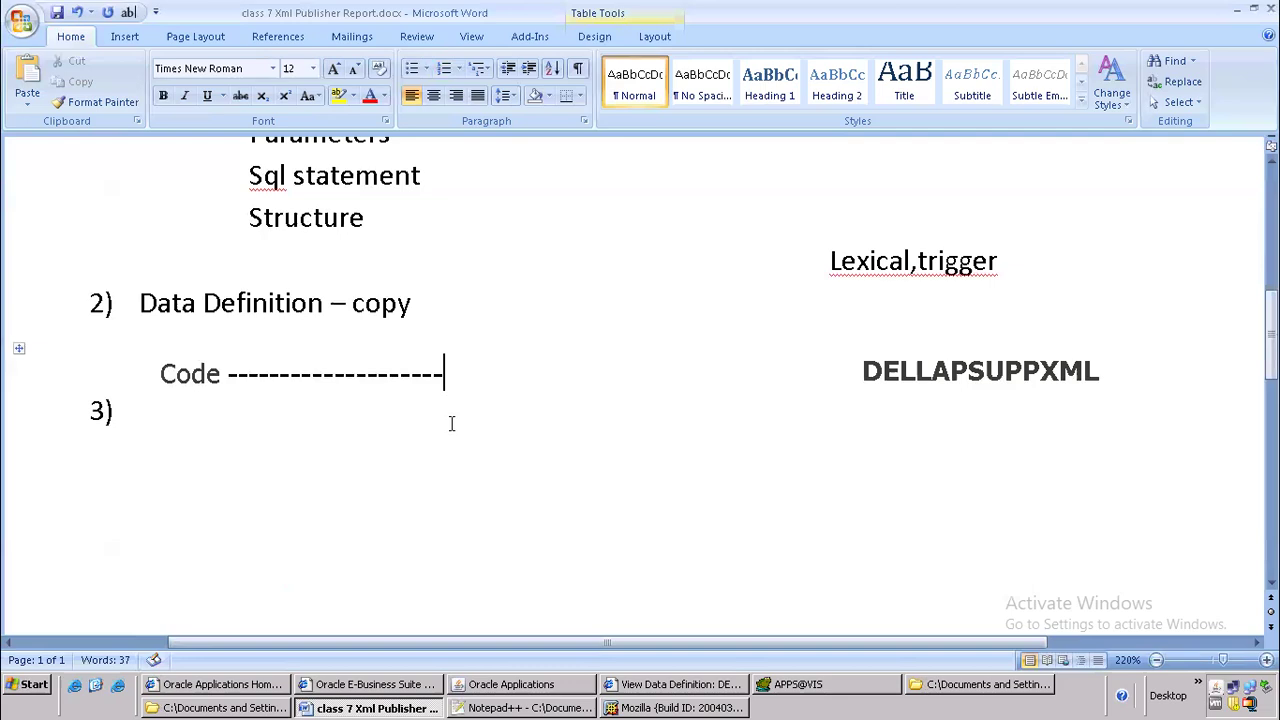
{"action": "key", "text": "alt+Tab"}
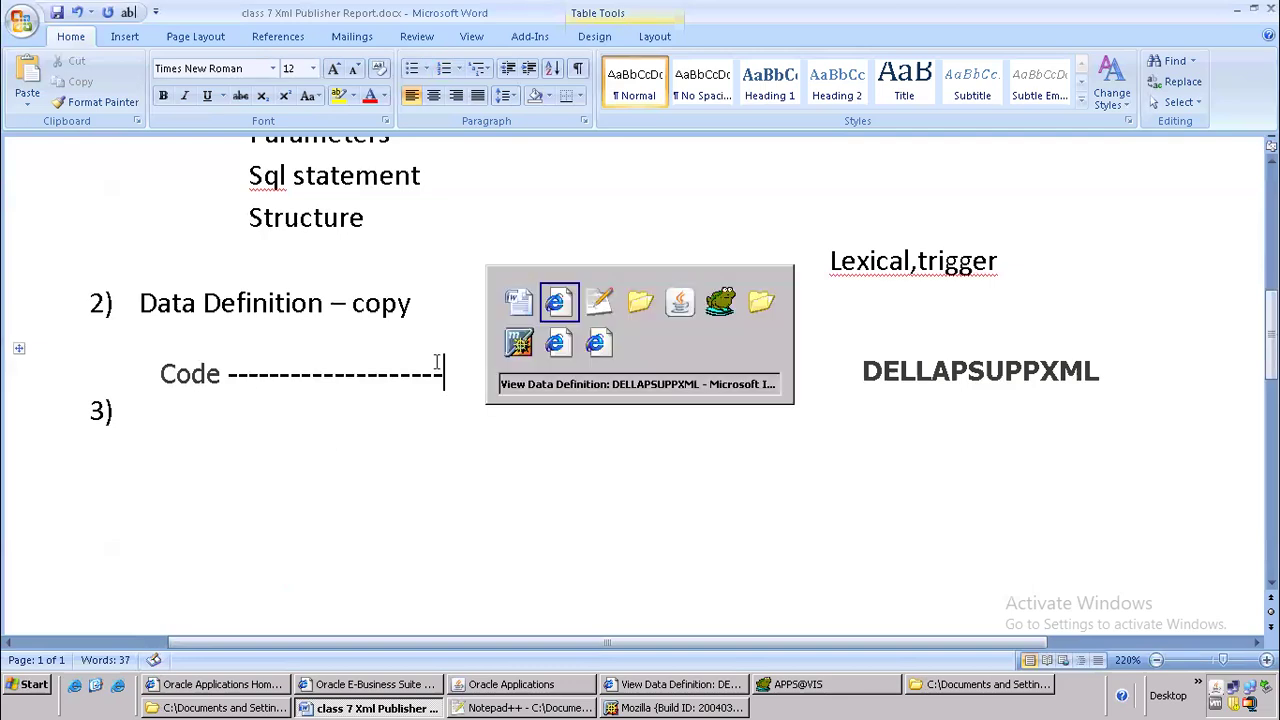
{"action": "key", "text": "alt+Tab"}
{"action": "key", "text": "alt+Tab"}
{"action": "key", "text": "alt+Tab"}
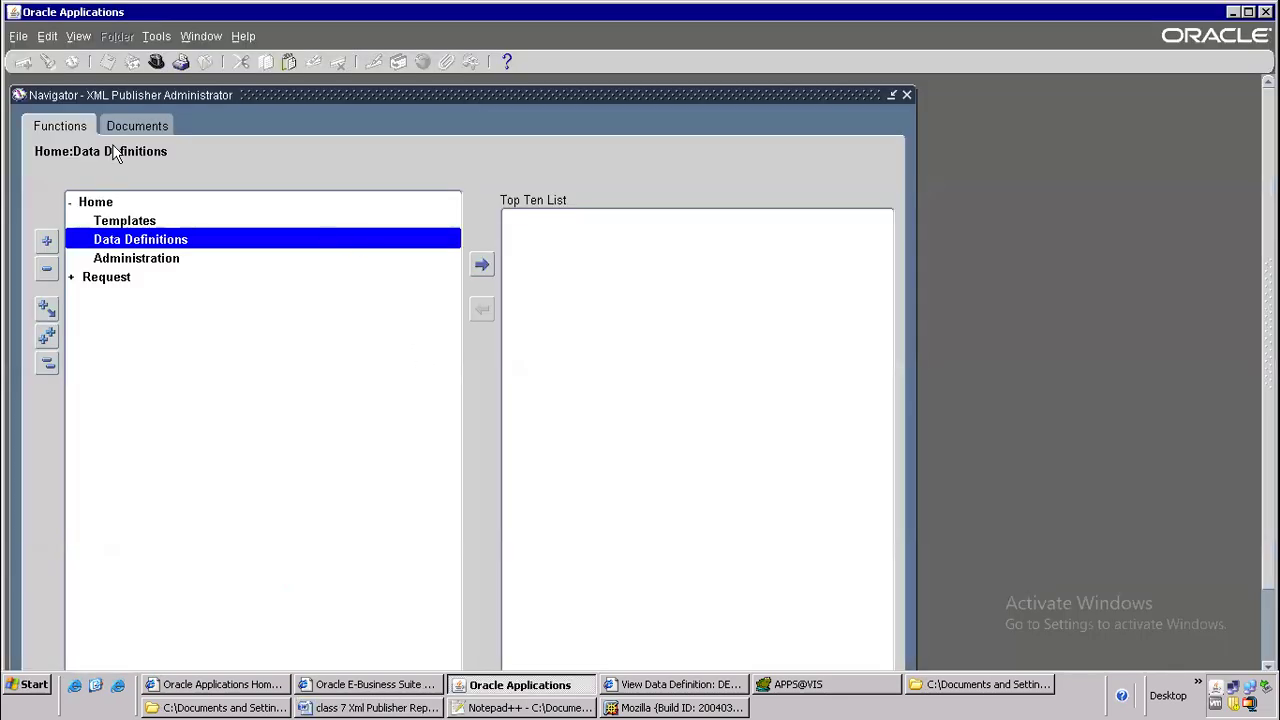
{"action": "left_click", "coordinate": [156, 64]}
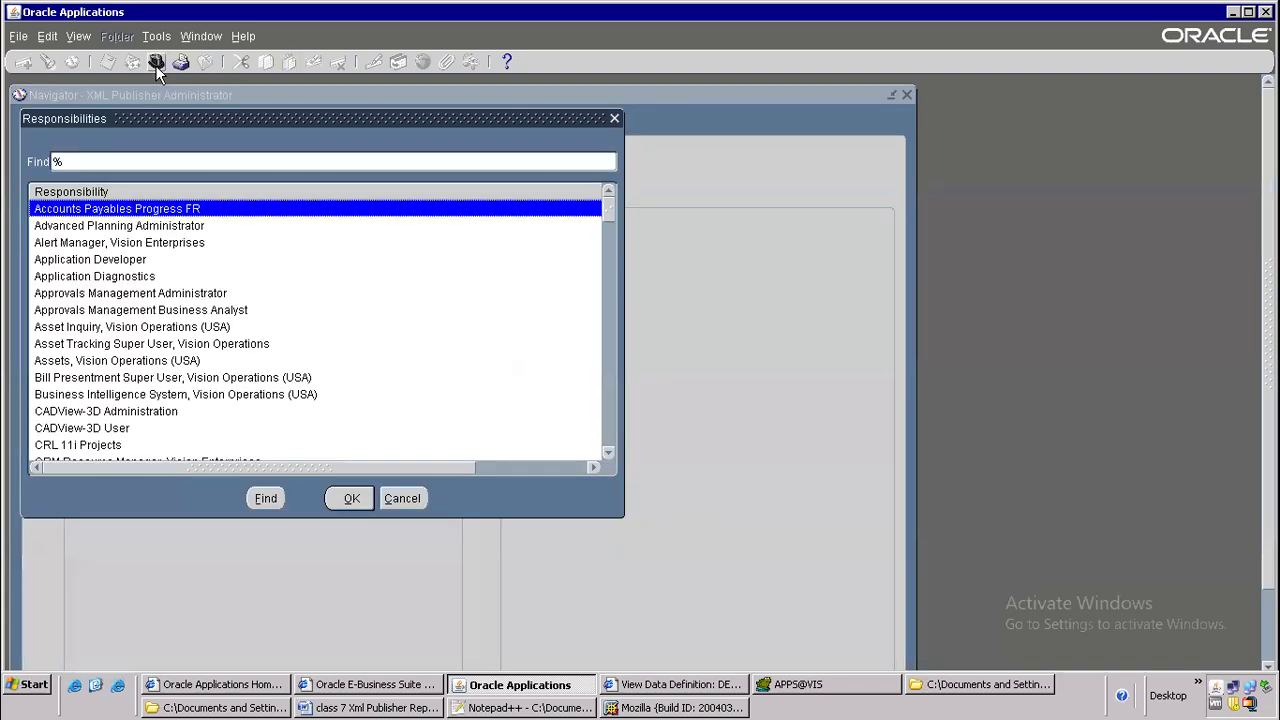
{"action": "type", "text": "system Administrat"}
{"action": "key", "text": "Down"}
{"action": "key", "text": "Down"}
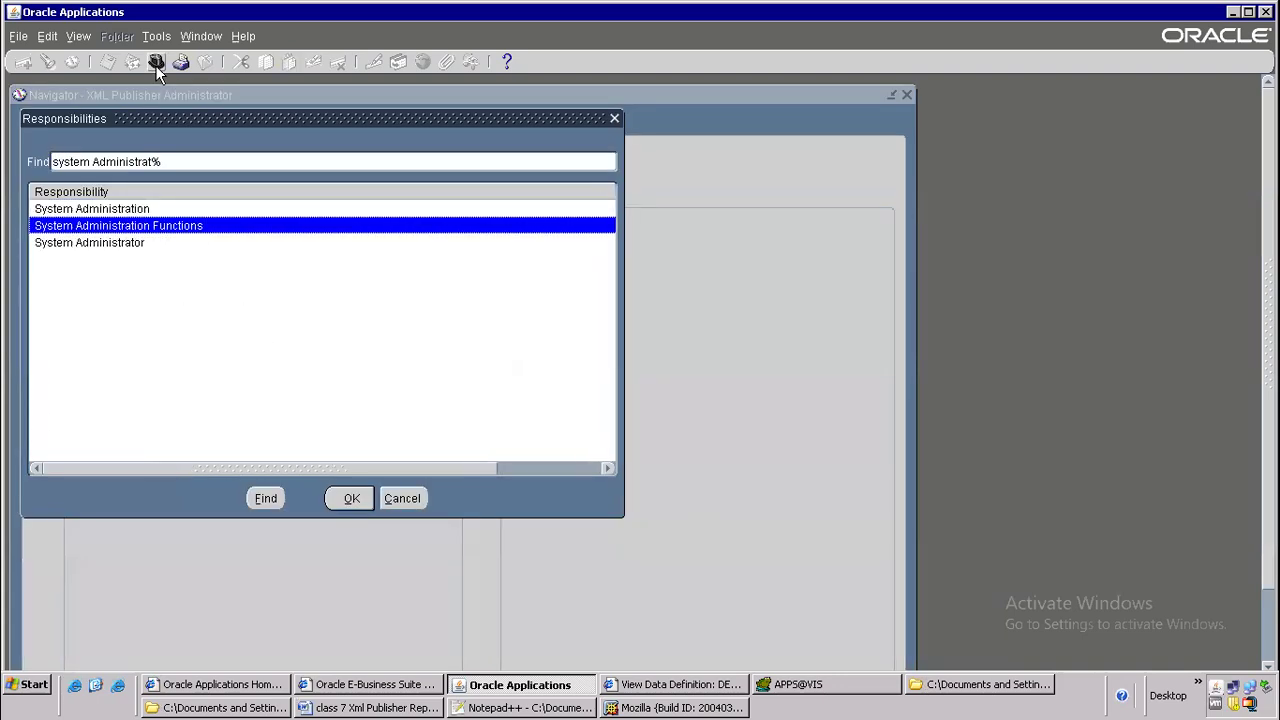
{"action": "key", "text": "Return"}
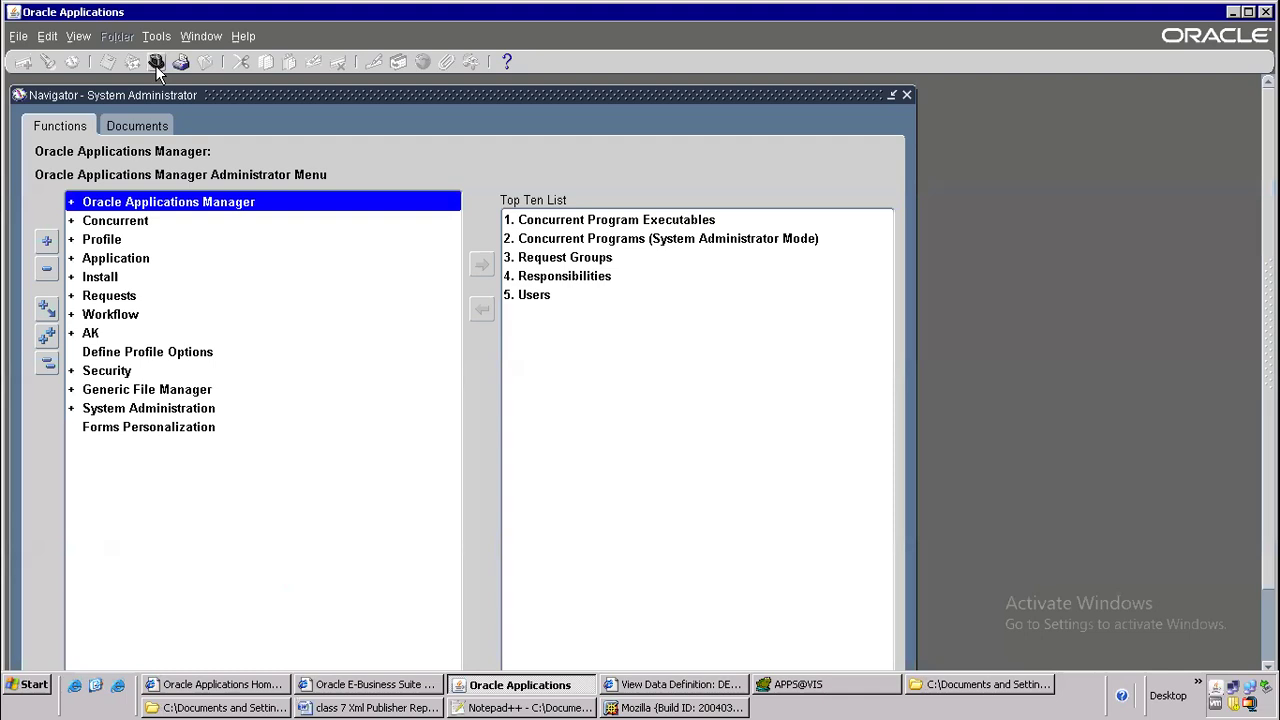
Open the Concurrent Programs definition form from the Concurrent > Program functions
{"action": "key", "text": "Down"}
{"action": "key", "text": "Return"}
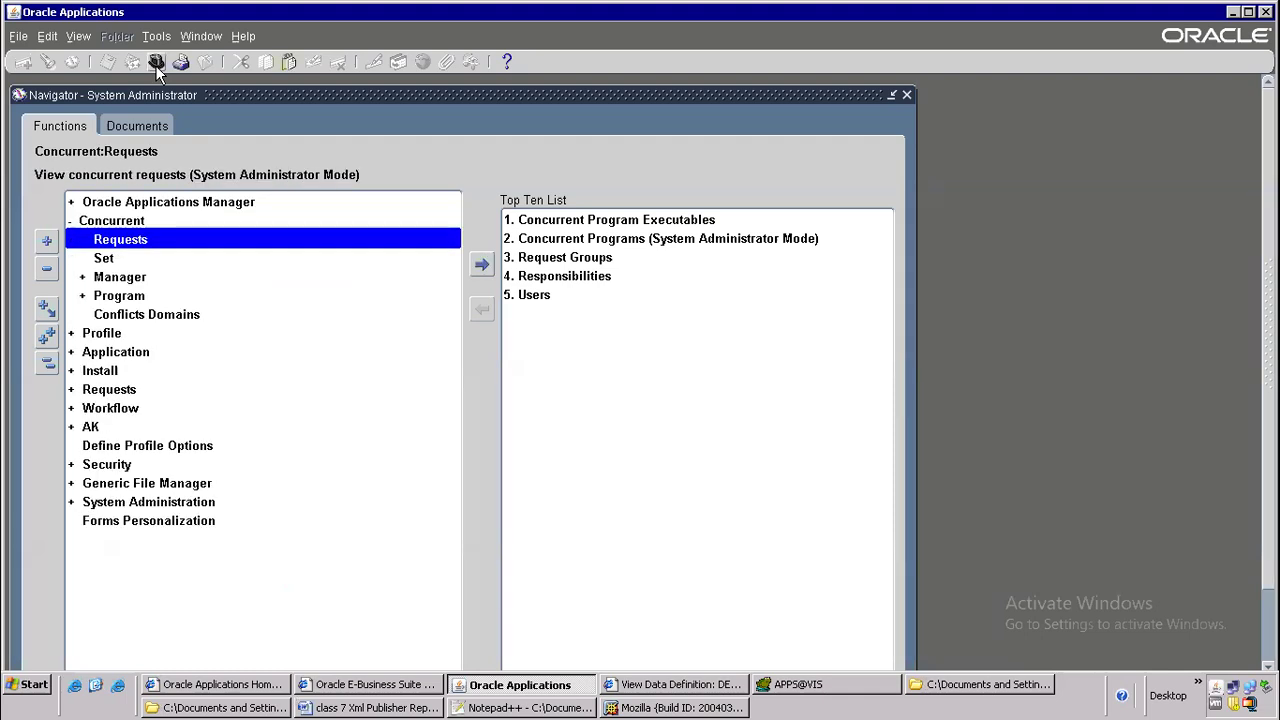
{"action": "key", "text": "Down"}
{"action": "key", "text": "Down"}
{"action": "key", "text": "Down"}
{"action": "key", "text": "Down"}
{"action": "key", "text": "Down"}
{"action": "key", "text": "Down"}
{"action": "key", "text": "Down"}
{"action": "key", "text": "Down"}
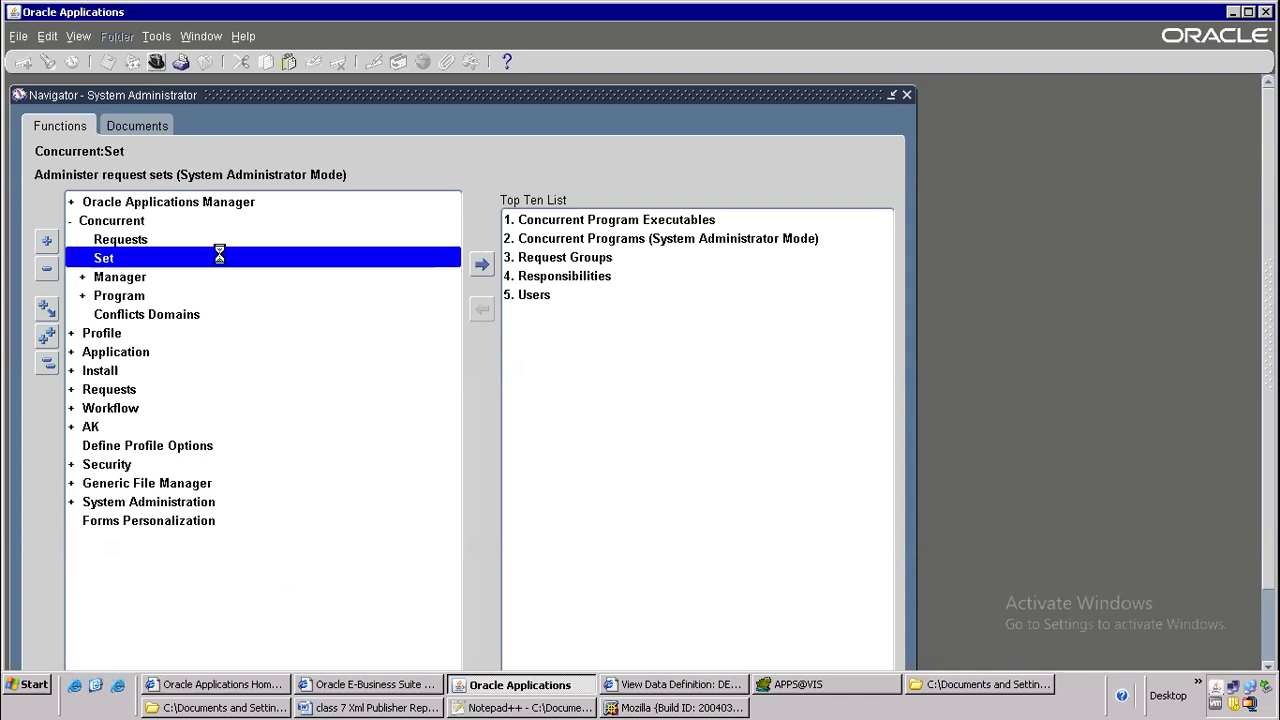
{"action": "double_click", "coordinate": [121, 314]}
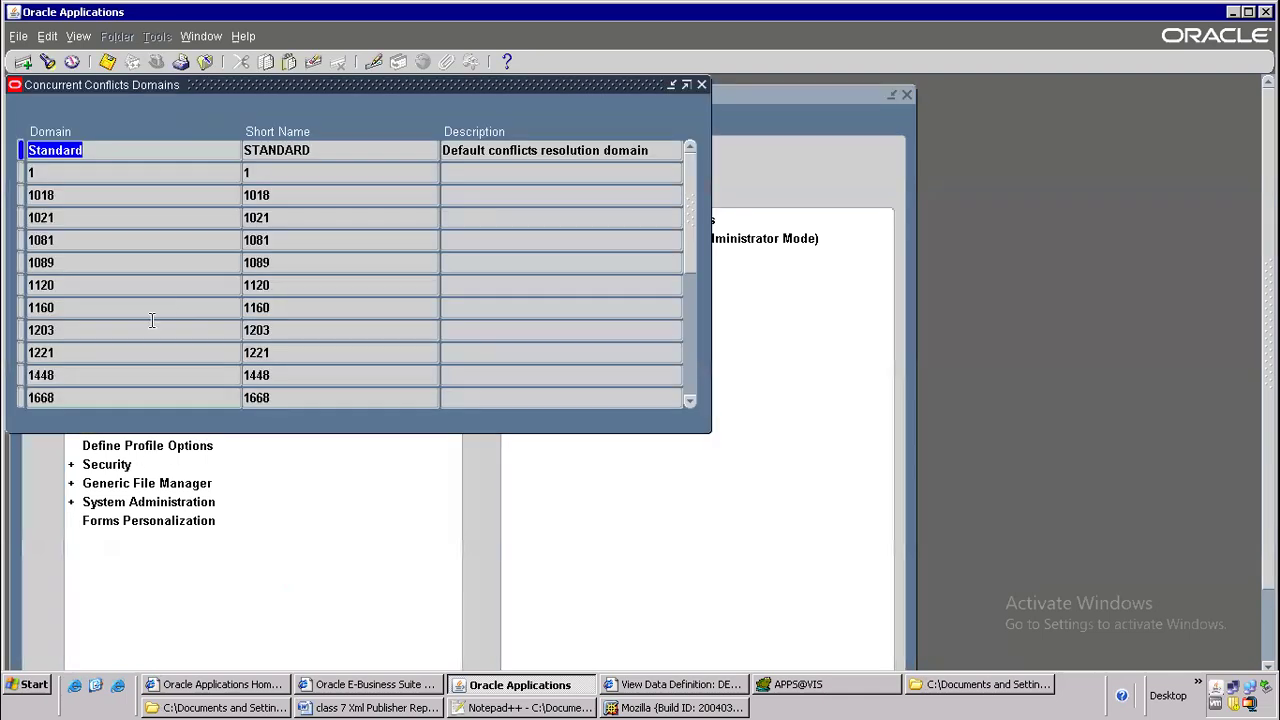
{"action": "left_click", "coordinate": [205, 62]}
{"action": "double_click", "coordinate": [128, 295]}
{"action": "double_click", "coordinate": [140, 314]}
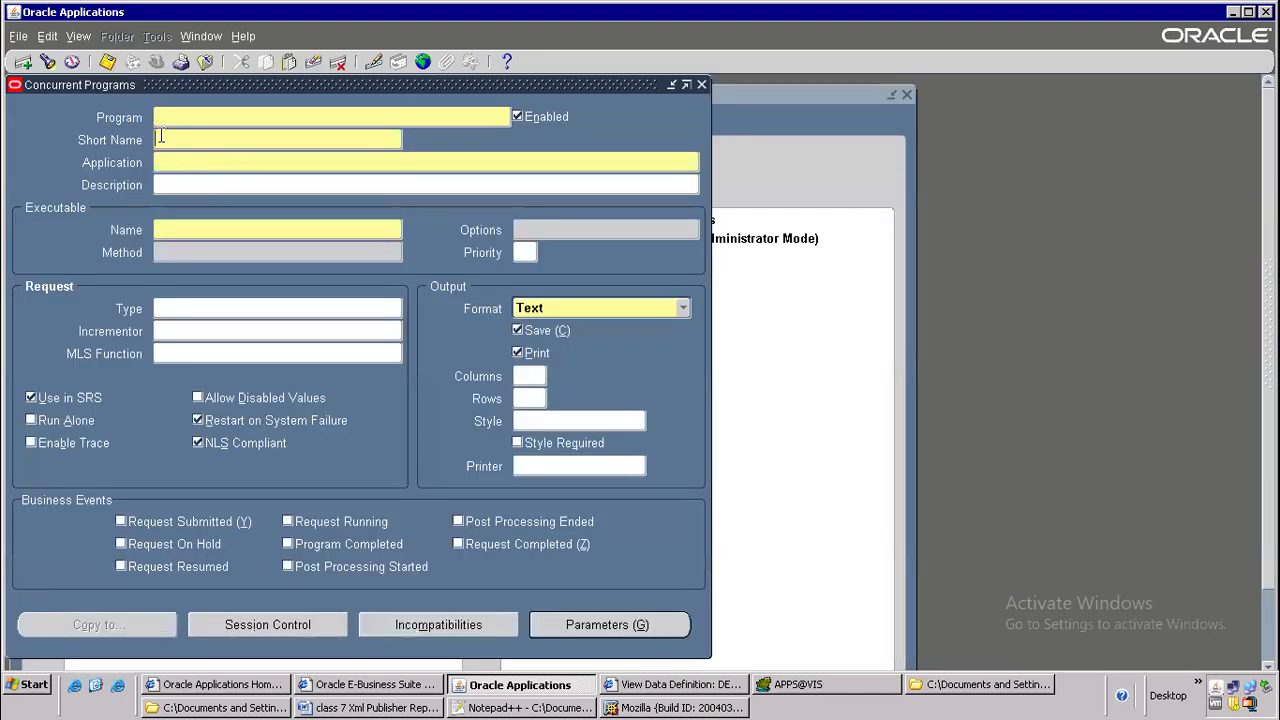
Switch to the Word document and try to select the DELLAPSUPPXML code in the pasted row
{"action": "left_click", "coordinate": [178, 140]}
{"action": "key", "text": "alt+Tab"}
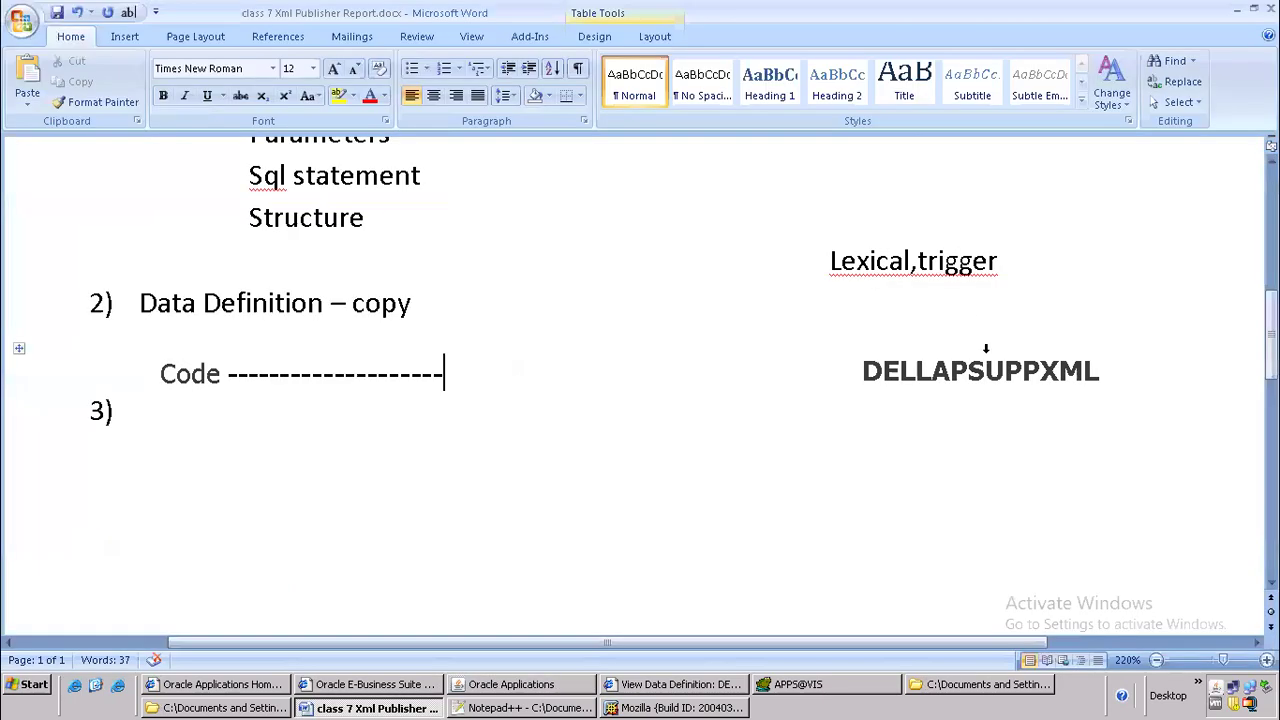
{"action": "left_click_drag", "start_coordinate": [862, 370], "coordinate": [1028, 367]}
{"action": "left_click_drag", "start_coordinate": [1050, 368], "coordinate": [884, 356]}
{"action": "left_click", "coordinate": [1043, 366]}
{"action": "left_click", "coordinate": [714, 366]}
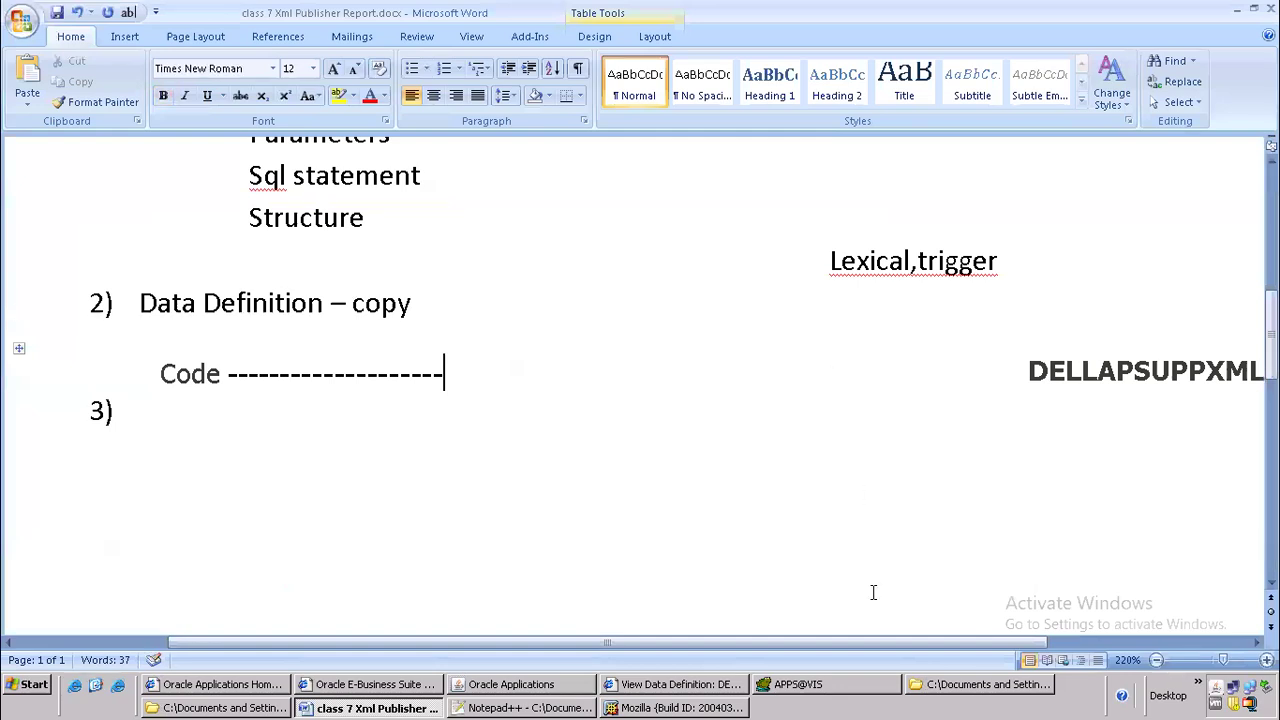
Copy the DELLAPSUPPXML Code value from the data definition page in Internet Explorer and paste it as the concurrent program's Short Name in Oracle Applications
{"action": "left_click", "coordinate": [655, 686]}
{"action": "left_click", "coordinate": [843, 392]}
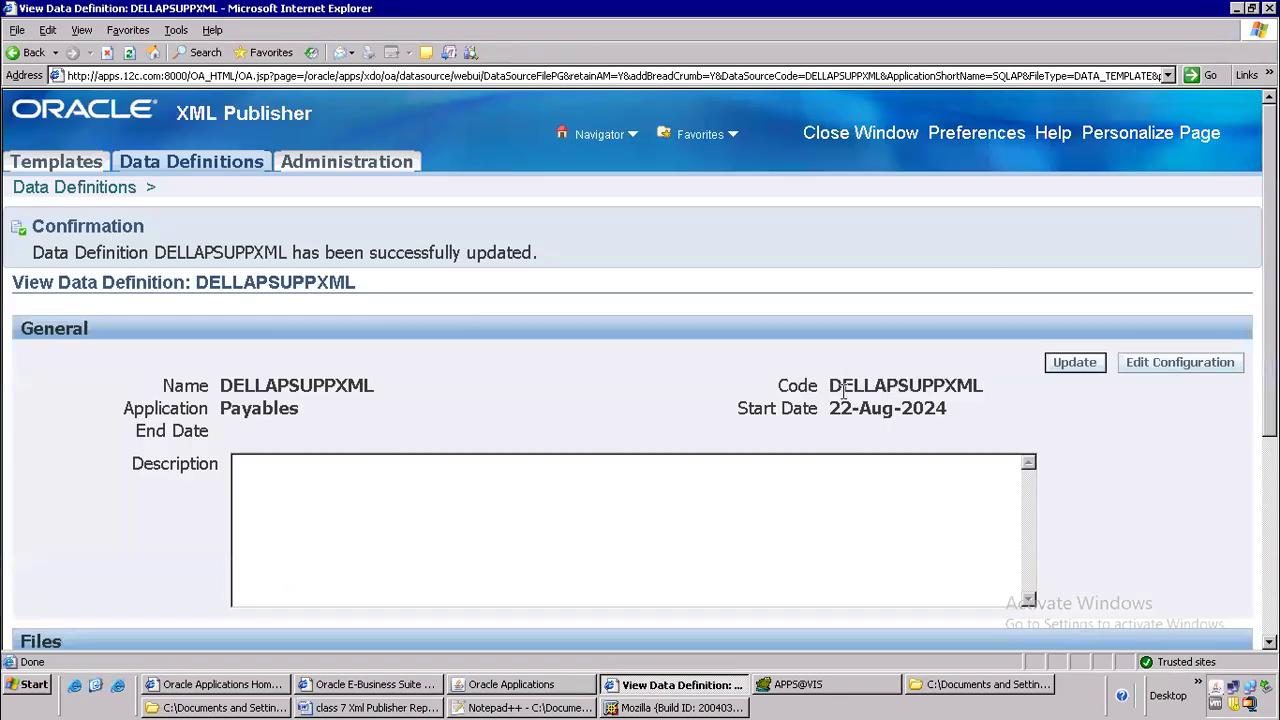
{"action": "left_click_drag", "start_coordinate": [828, 382], "coordinate": [982, 382]}
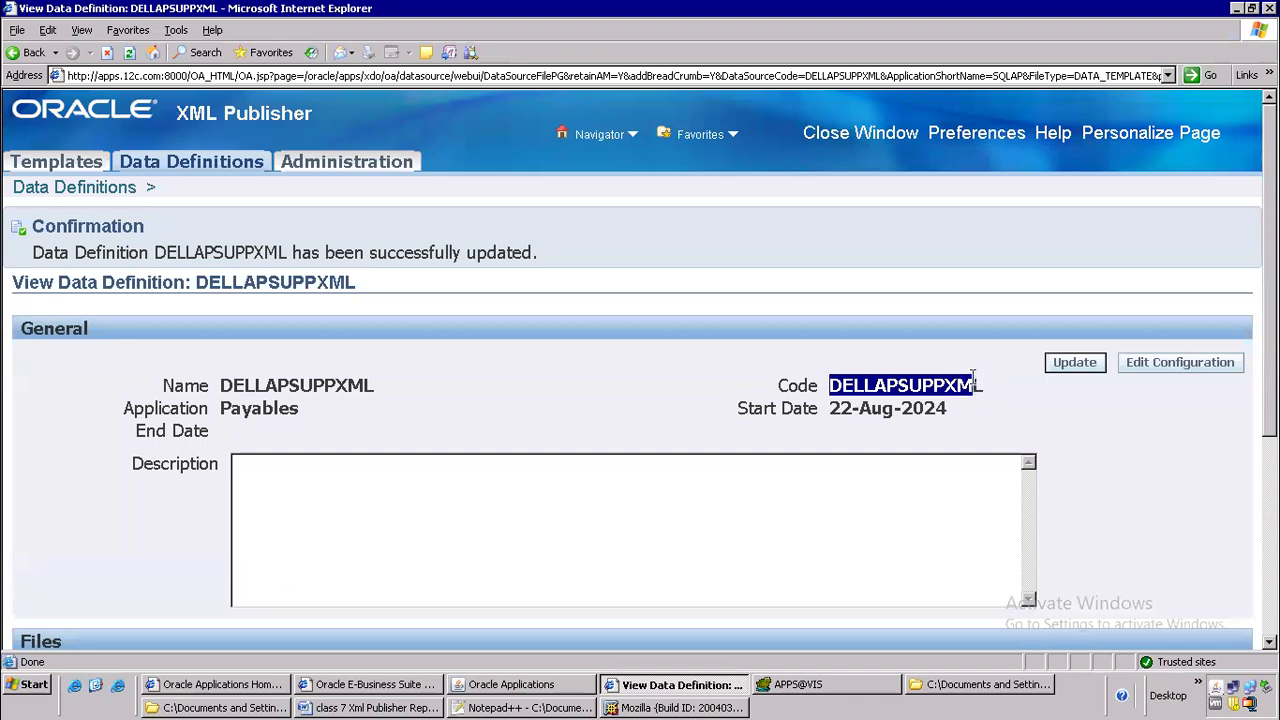
{"action": "left_click", "coordinate": [974, 398]}
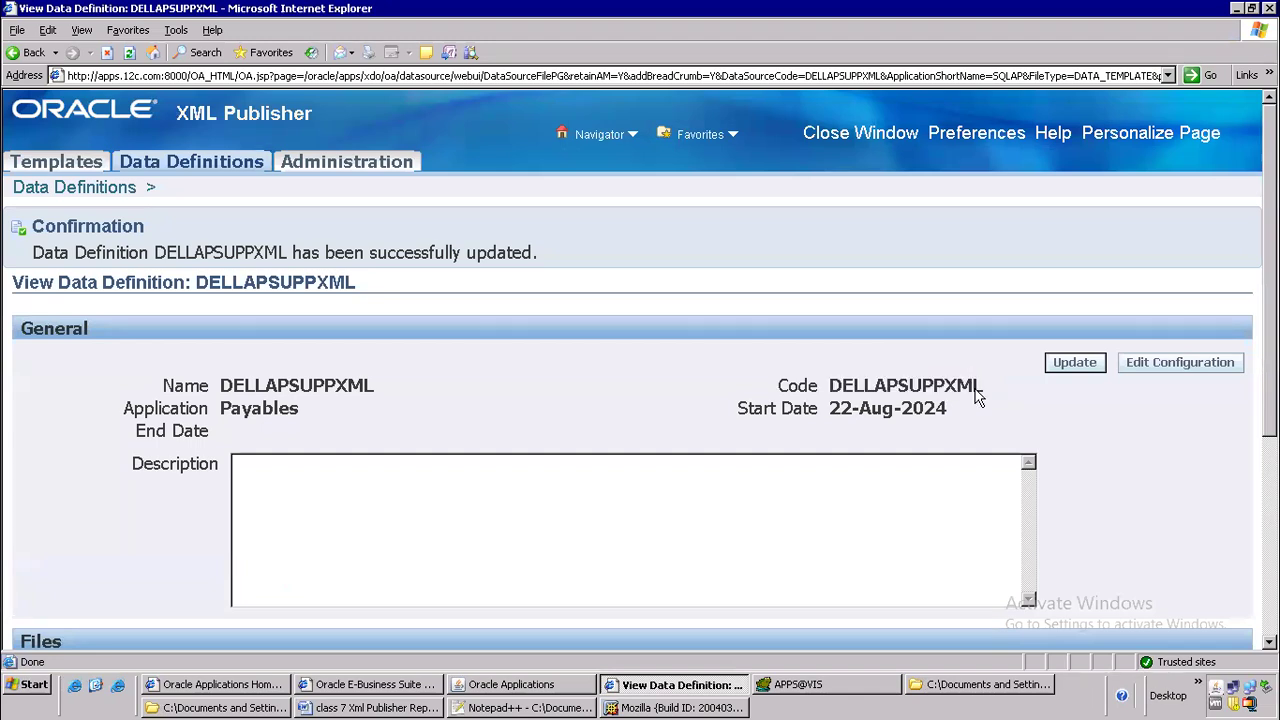
{"action": "double_click", "coordinate": [951, 385]}
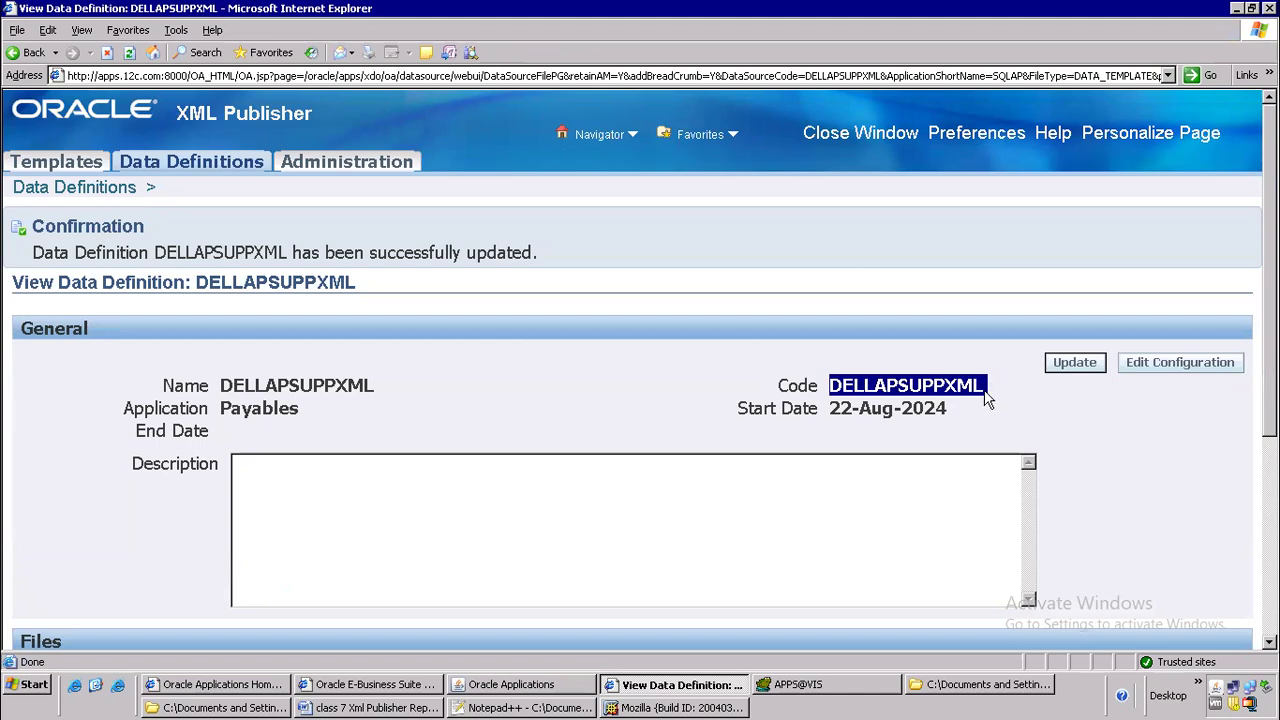
{"action": "left_click", "coordinate": [981, 389]}
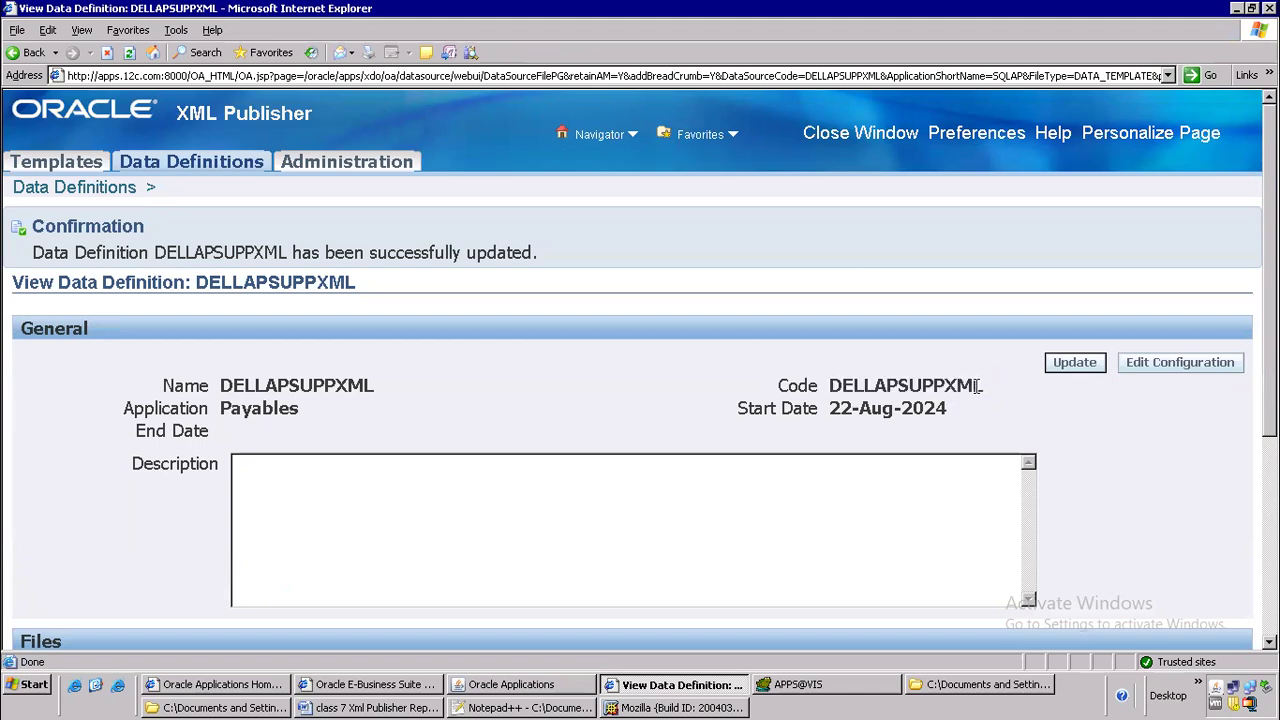
{"action": "left_click_drag", "start_coordinate": [960, 385], "coordinate": [983, 387]}
{"action": "left_click_drag", "start_coordinate": [833, 385], "coordinate": [979, 383]}
{"action": "right_click", "coordinate": [955, 382]}
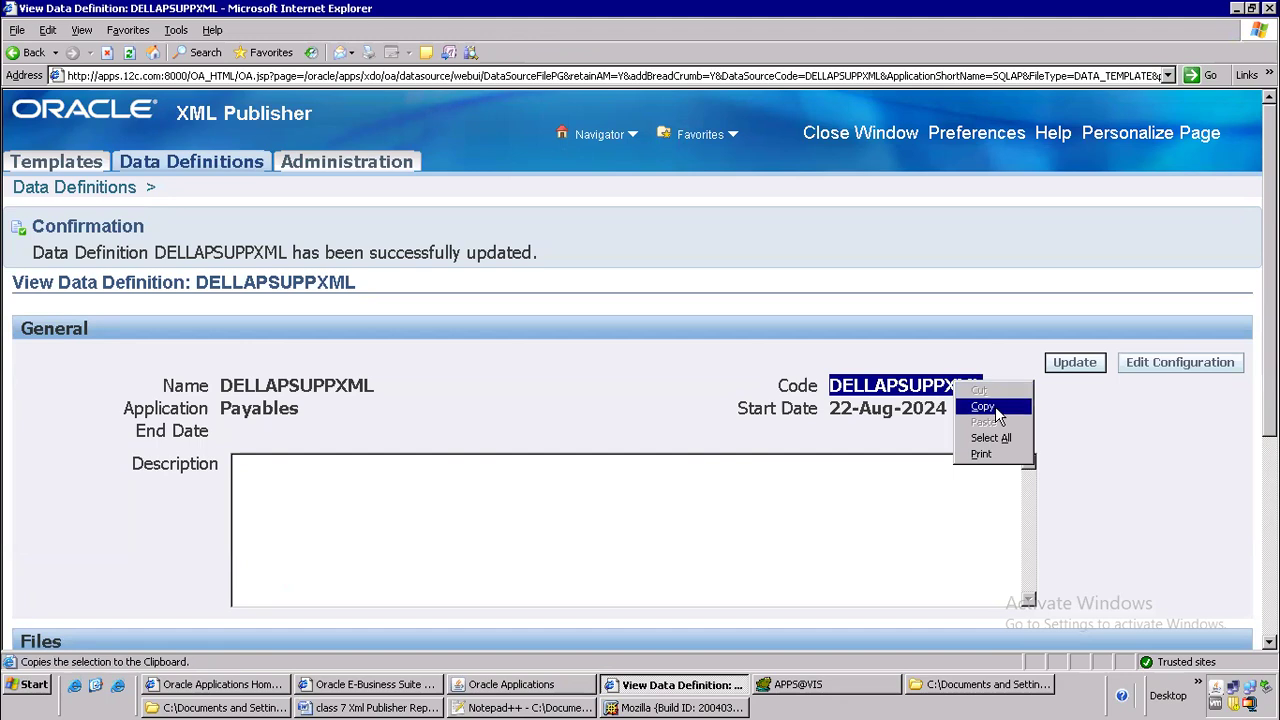
{"action": "left_click", "coordinate": [995, 406]}
{"action": "key", "text": "alt+Tab"}
{"action": "key", "text": "alt+Tab"}
{"action": "key", "text": "ctrl+v"}
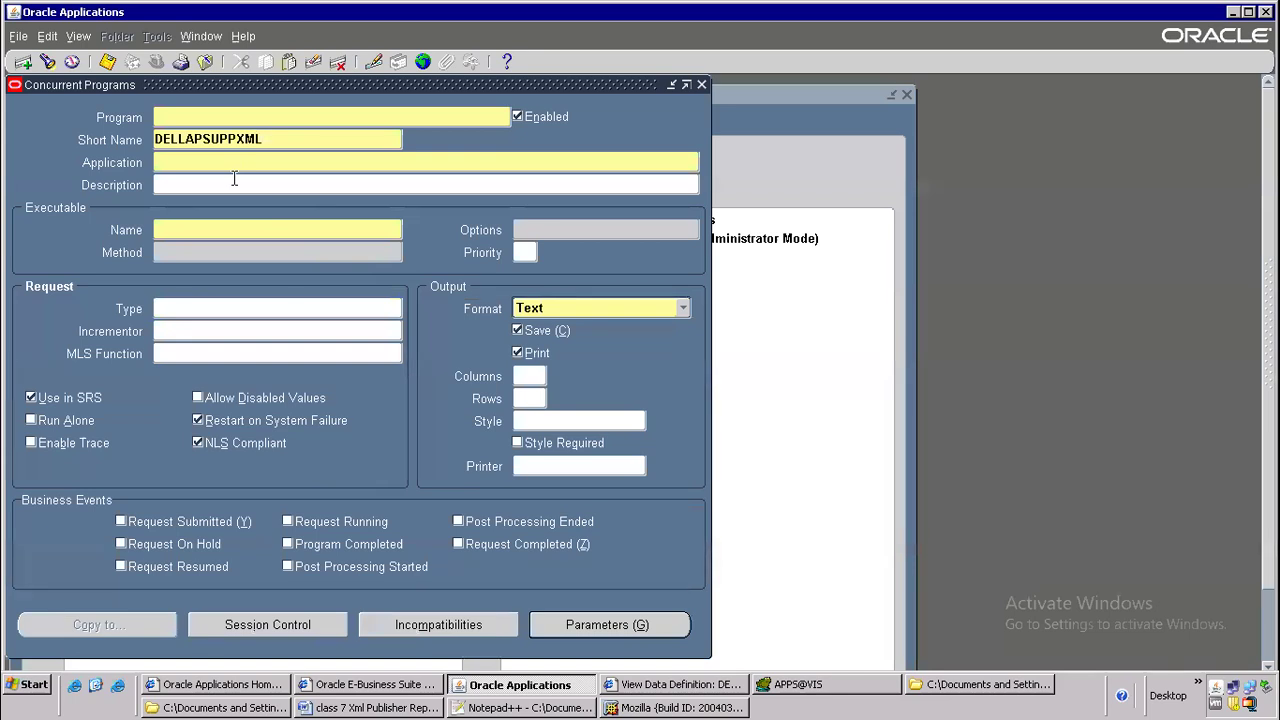
Compare the concurrent program's Short Name with the Code value on the data definition page
{"action": "key", "text": "alt+Tab"}
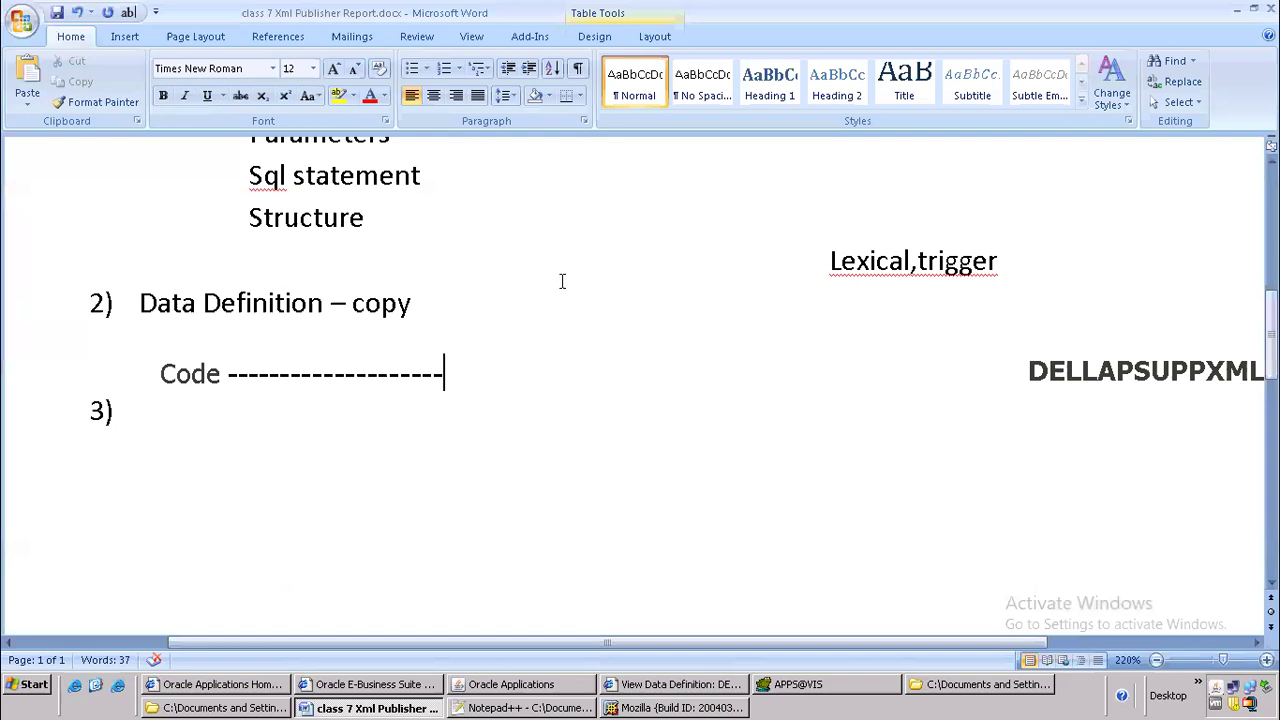
{"action": "key", "text": "alt+Tab"}
{"action": "key", "text": "alt+Tab"}
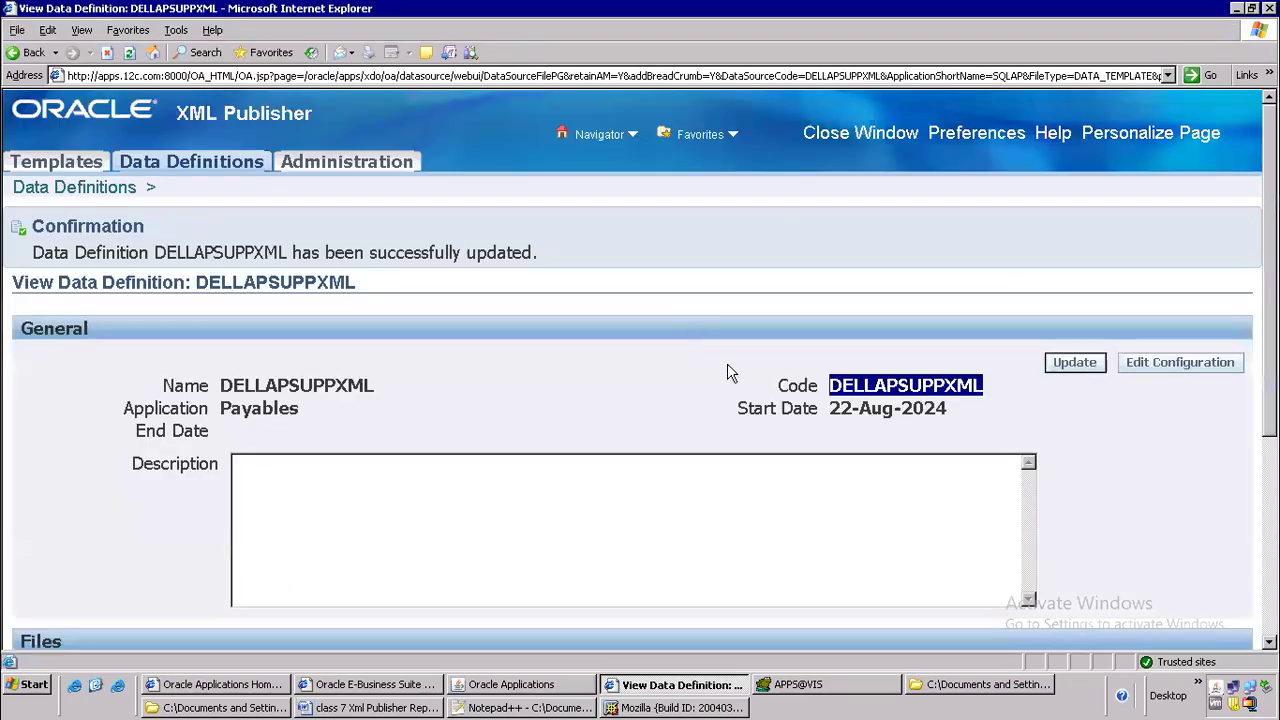
{"action": "key", "text": "alt+Tab"}
{"action": "key", "text": "alt+Tab"}
{"action": "key", "text": "alt+Tab"}
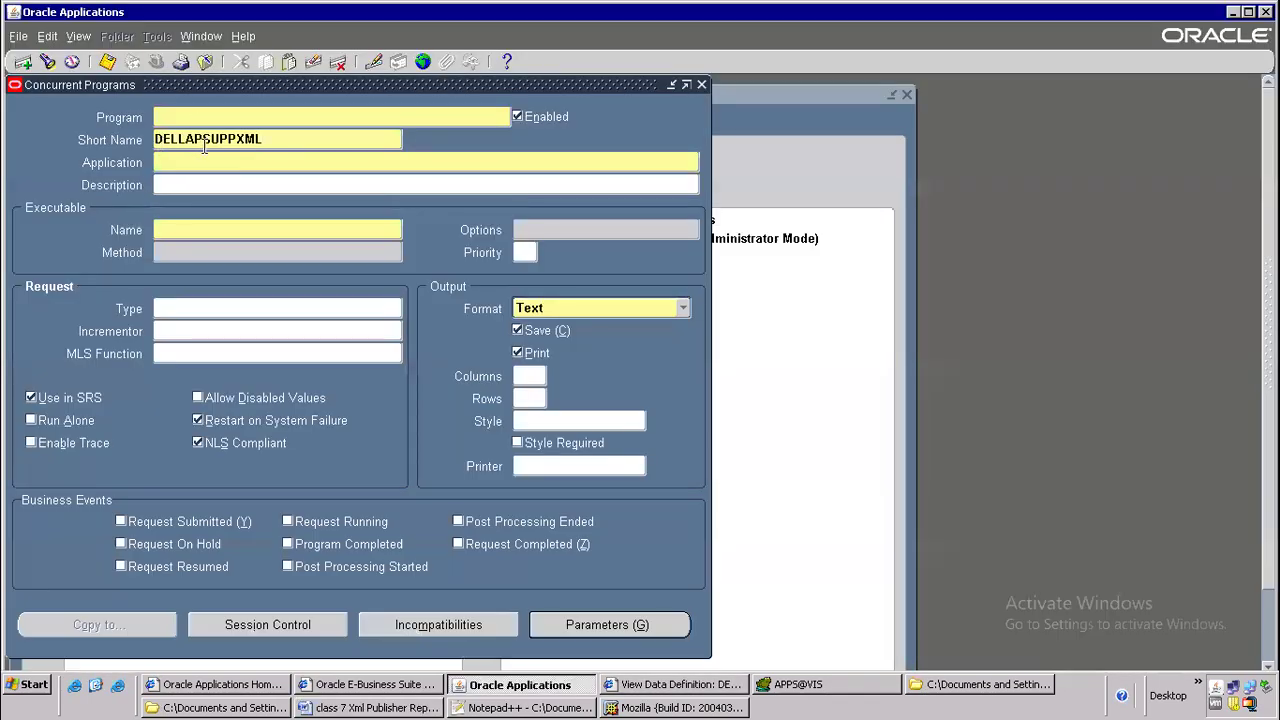
{"action": "key", "text": "alt+Tab"}
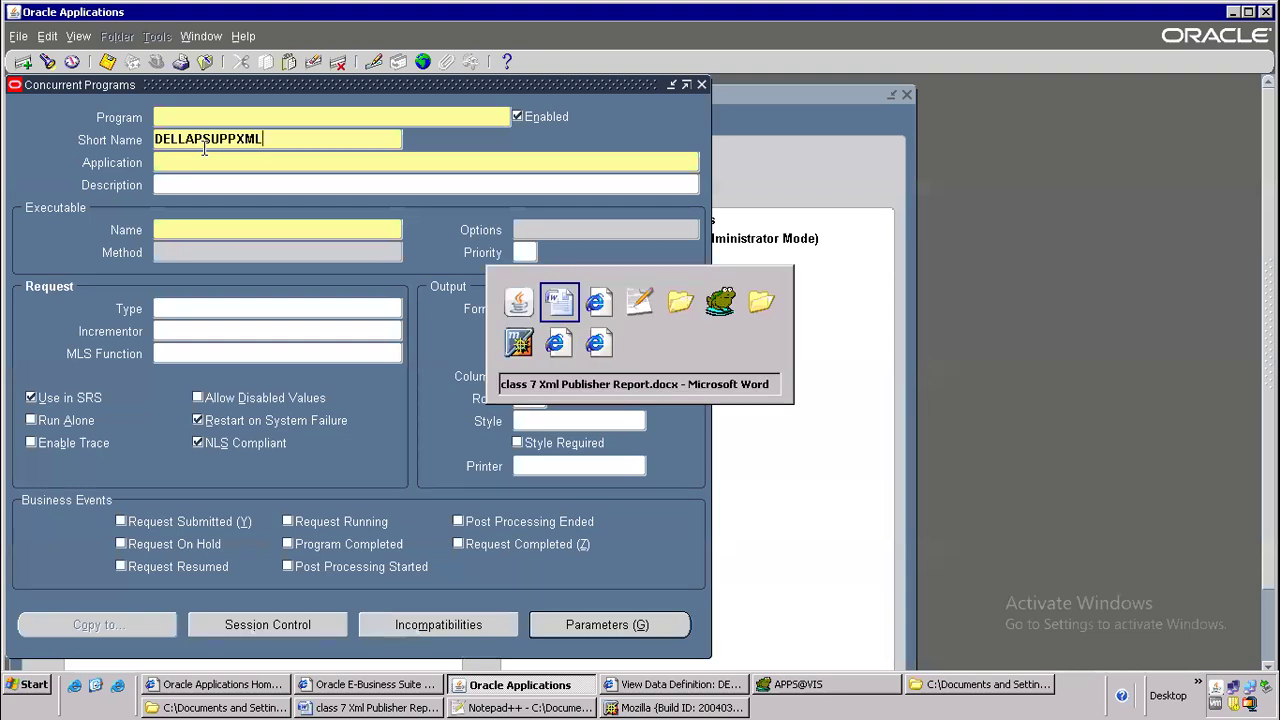
{"action": "key", "text": "alt+Tab"}
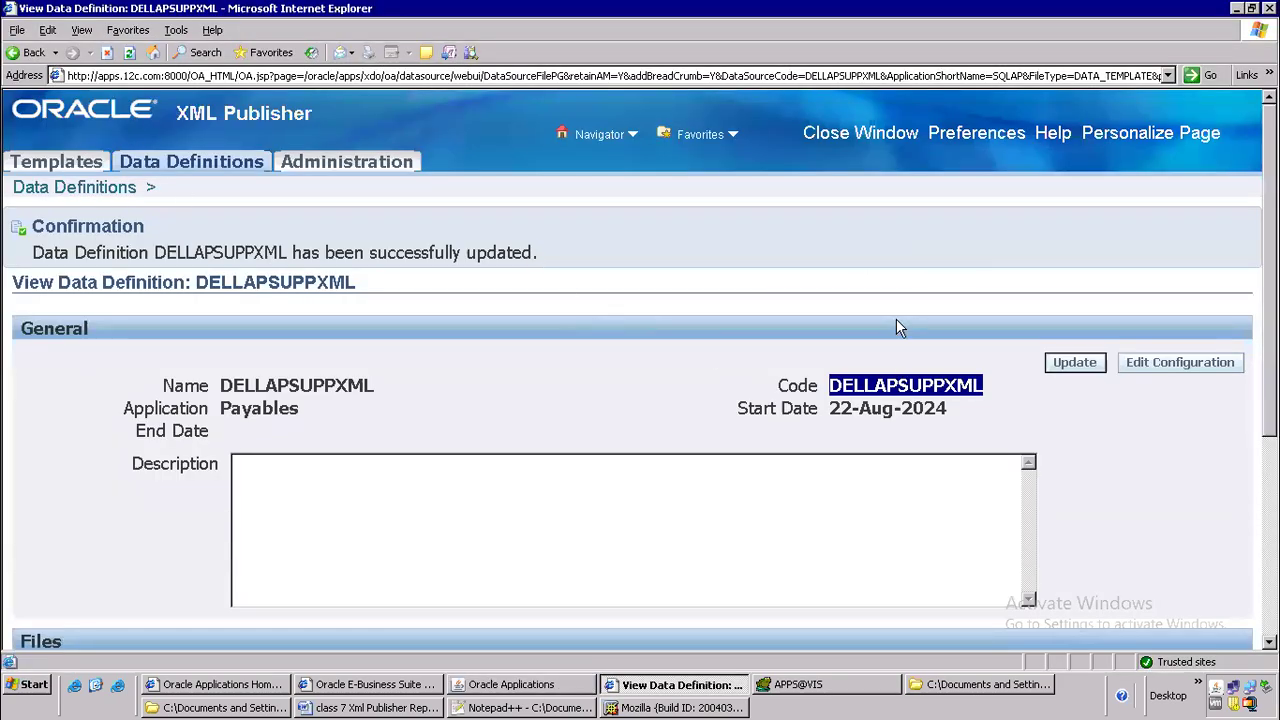
{"action": "key", "text": "alt+Tab"}
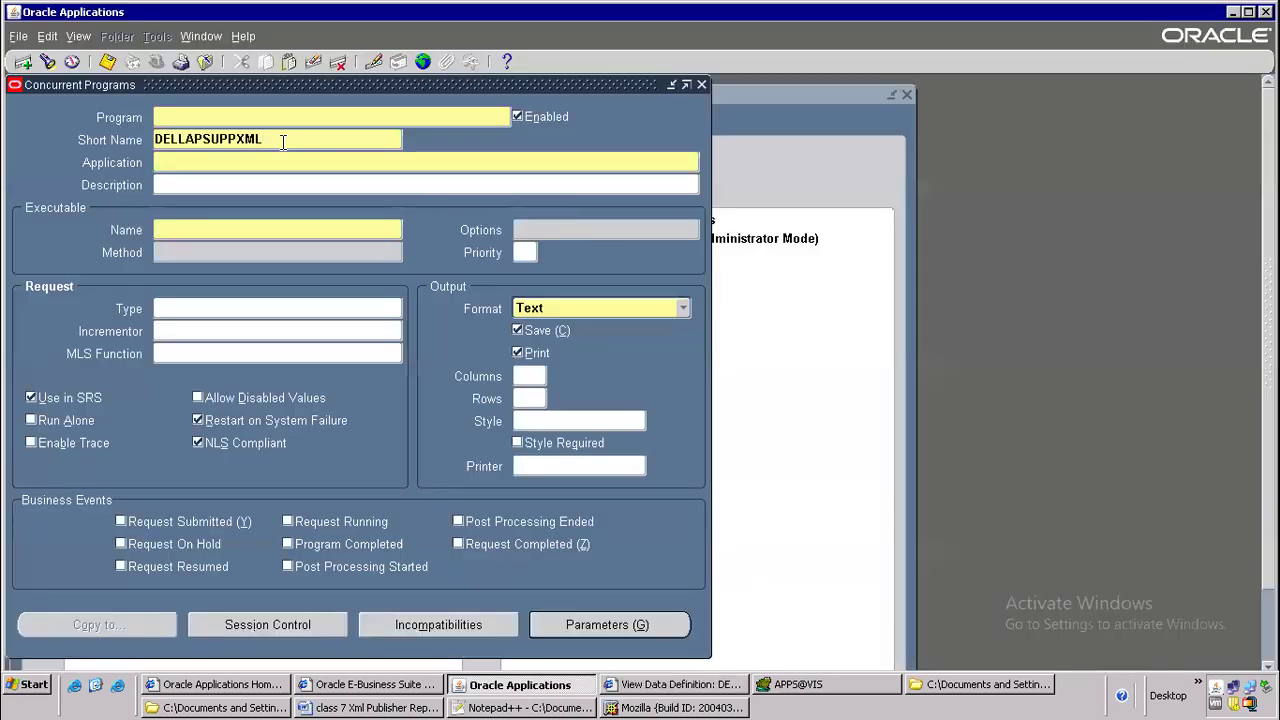
Copy the short name DELLAPSUPPXML into the Program field and set the Application to Payables
{"action": "double_click", "coordinate": [273, 142]}
{"action": "key", "text": "ctrl+c"}
{"action": "left_click", "coordinate": [220, 118]}
{"action": "key", "text": "ctrl+v"}
{"action": "left_click", "coordinate": [219, 160]}
{"action": "type", "text": "PAyables"}
{"action": "key", "text": "Tab"}
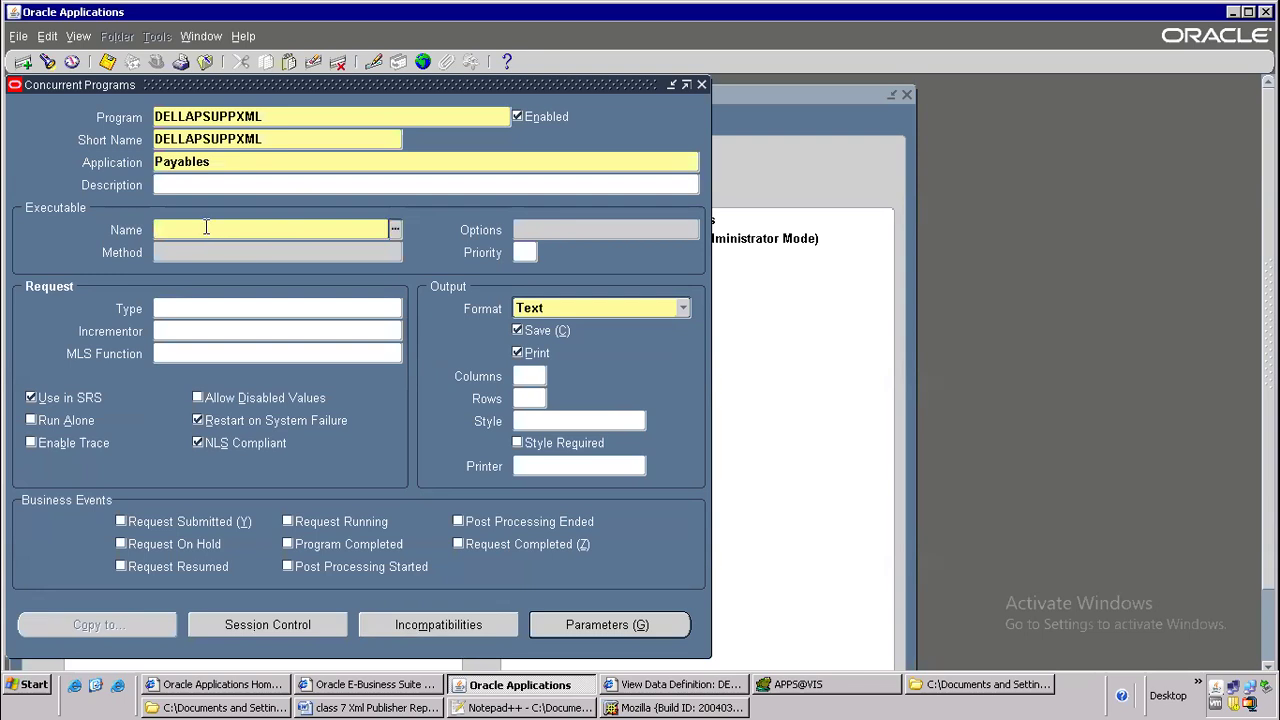
Assign the XDODTEXE executable of the XML Publisher application and set the output format to XML
{"action": "type", "text": "XDODTEXE"}
{"action": "key", "text": "Tab"}
{"action": "double_click", "coordinate": [466, 358]}
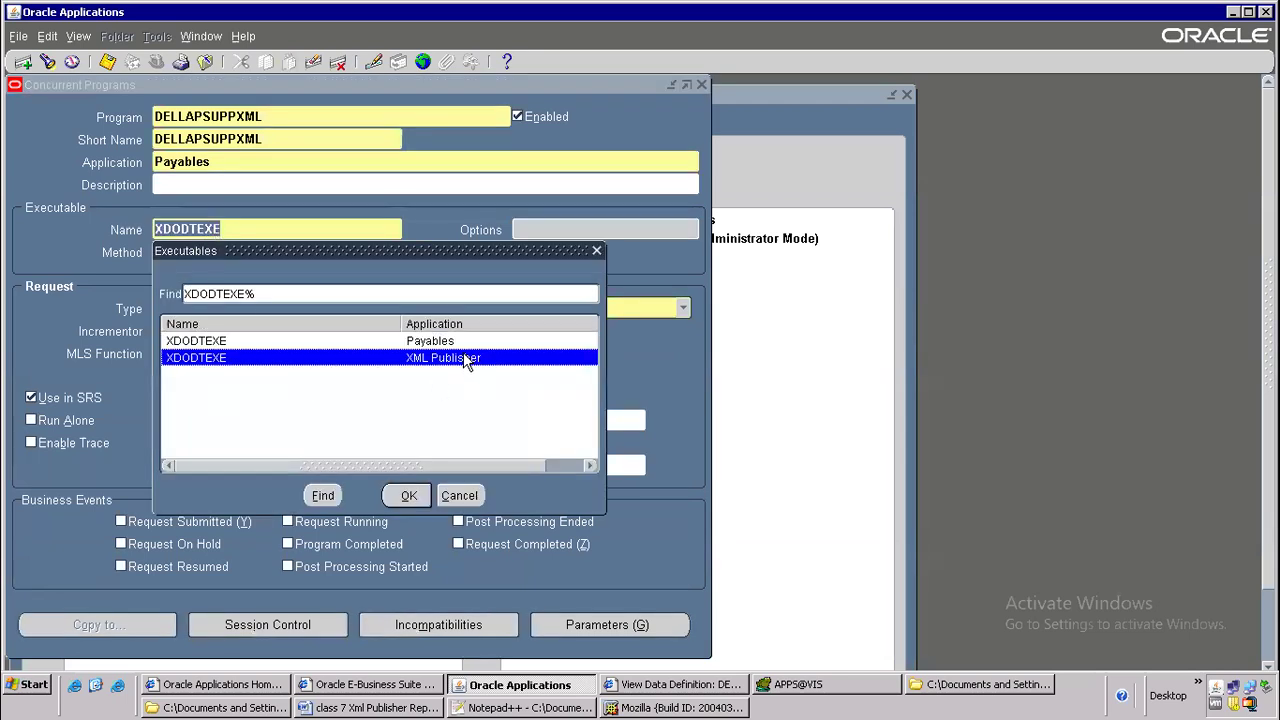
{"action": "left_click", "coordinate": [573, 313]}
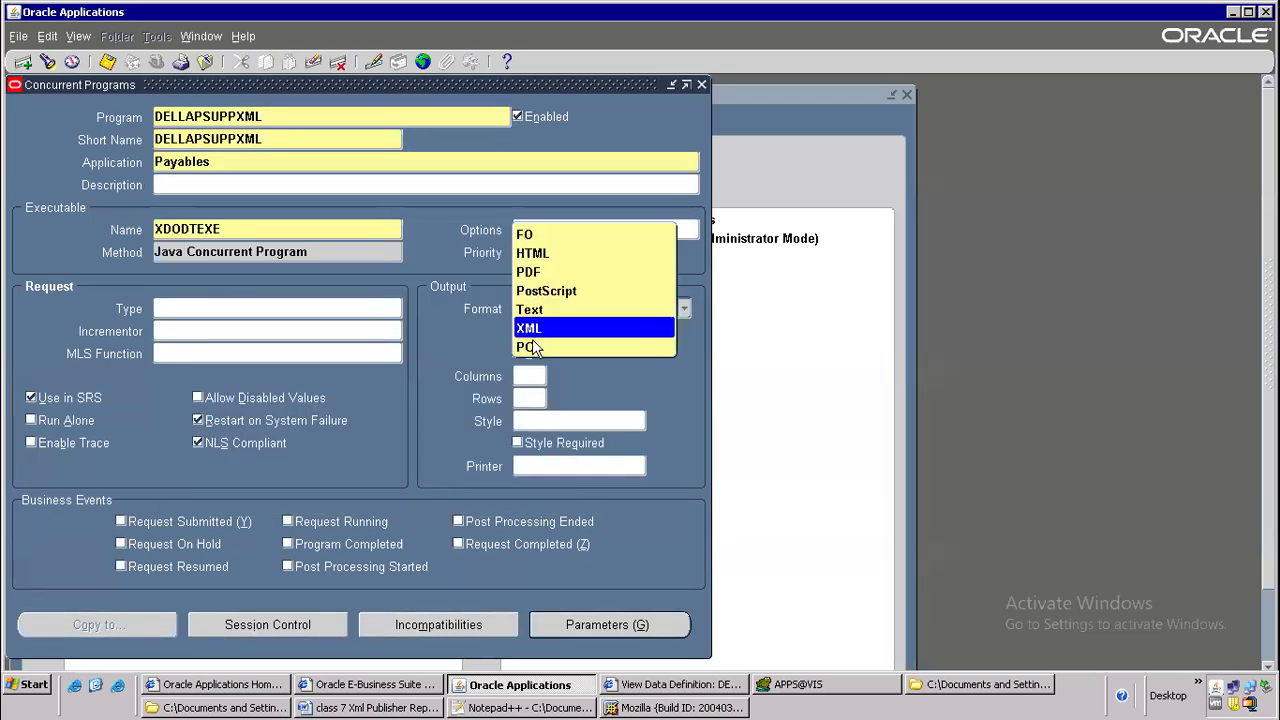
{"action": "left_click", "coordinate": [540, 333]}
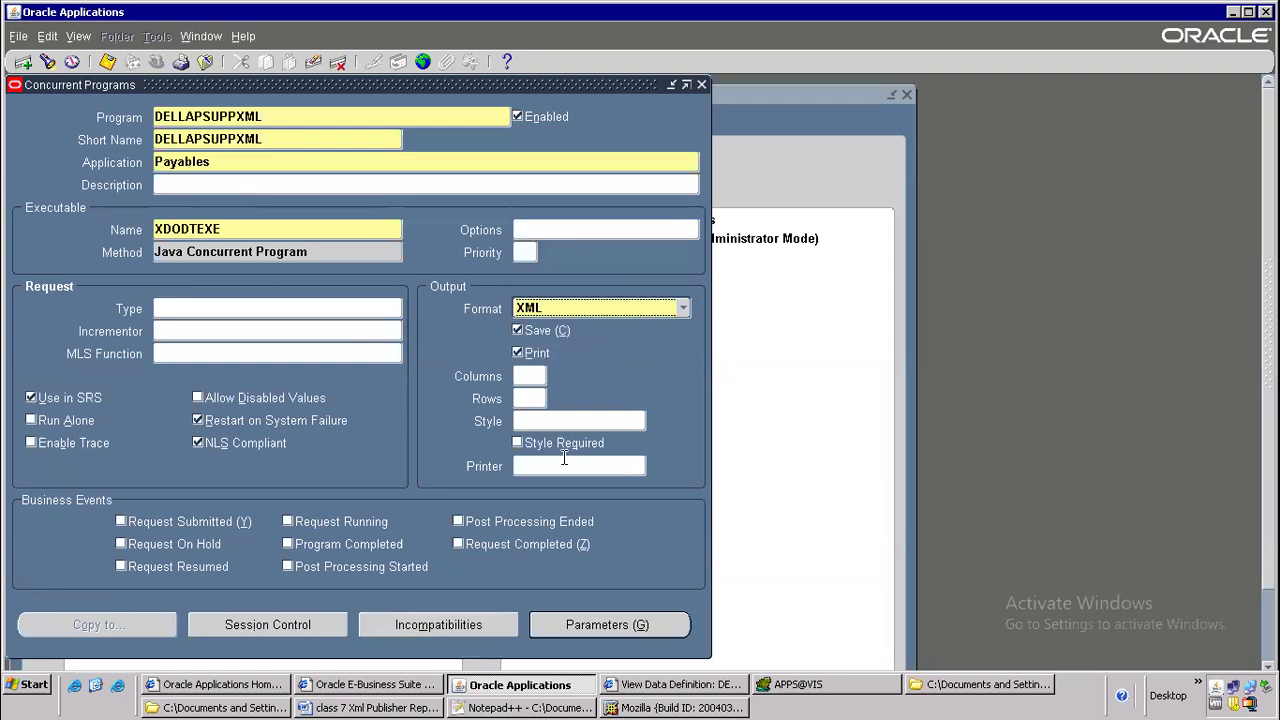
Start a program parameter with sequence 1, and copy the parameter name p_vendor_name from HBODT.xml in Mozilla
{"action": "left_click", "coordinate": [577, 628]}
{"action": "type", "text": "1"}
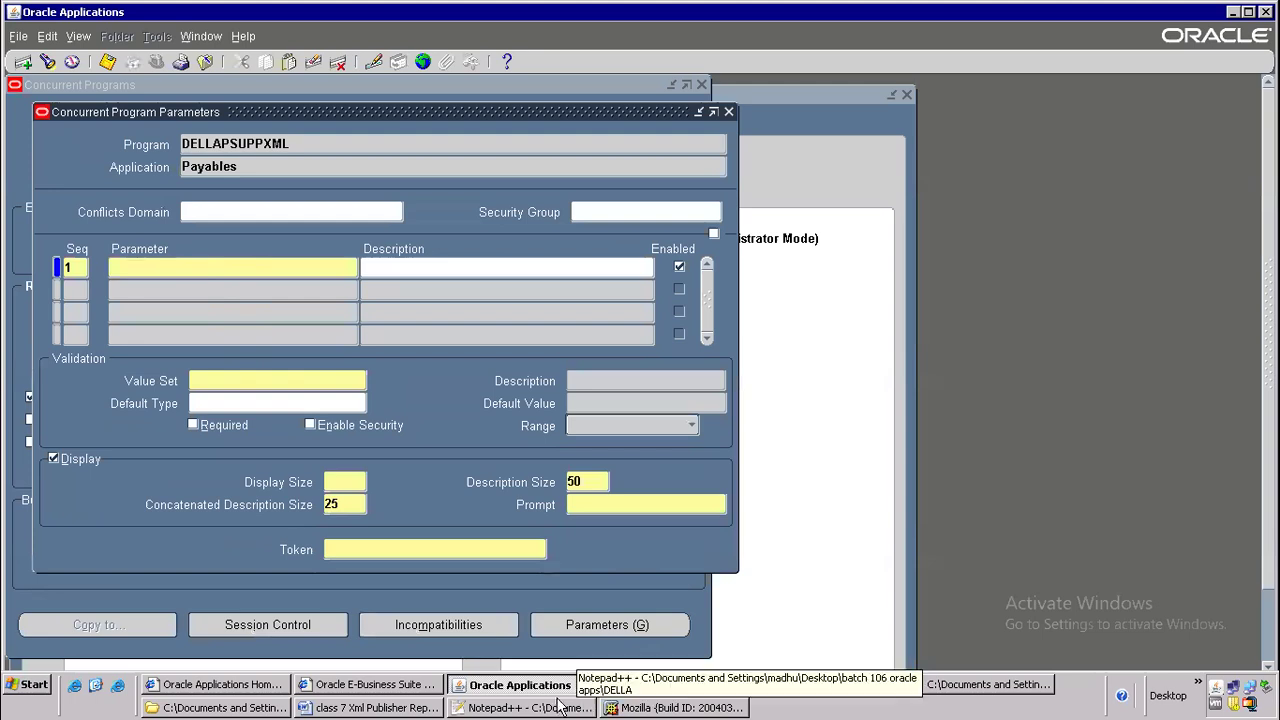
{"action": "left_click", "coordinate": [522, 707]}
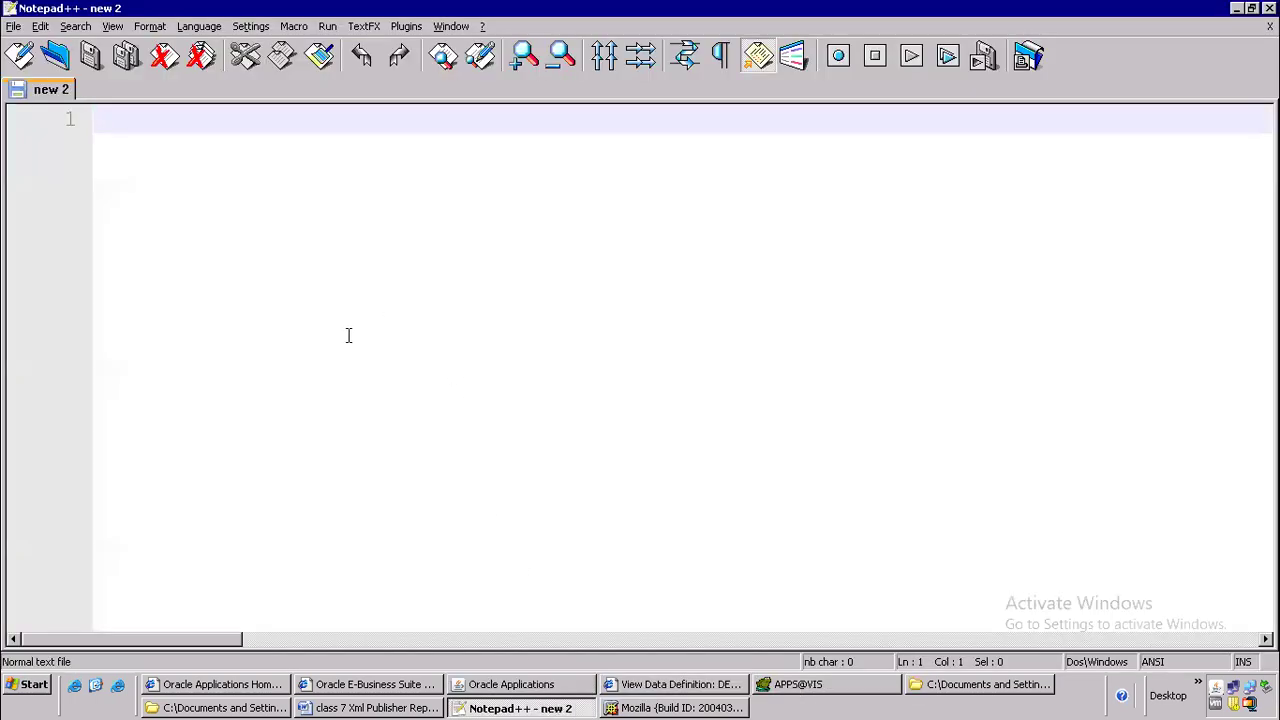
{"action": "left_click", "coordinate": [710, 707]}
{"action": "left_click", "coordinate": [360, 408]}
{"action": "double_click", "coordinate": [231, 237]}
{"action": "left_click", "coordinate": [210, 240]}
{"action": "mouse_move", "coordinate": [179, 238]}
{"action": "left_mouse_down"}
{"action": "mouse_move", "coordinate": [256, 234]}
{"action": "mouse_move", "coordinate": [170, 237]}
{"action": "left_mouse_up"}
{"action": "left_click", "coordinate": [257, 234]}
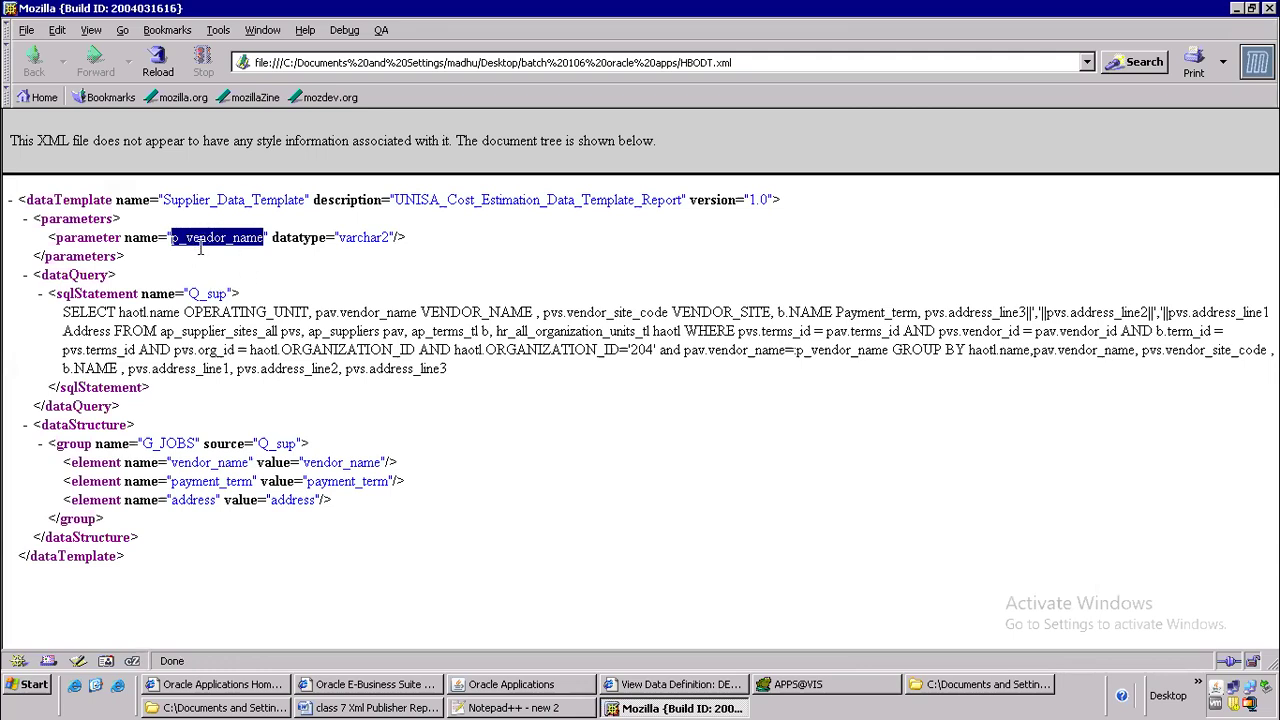
Return to Oracle Applications, paste p_vendor_name as the parameter's Token, and name the parameter Vendor Name
{"action": "left_click_drag", "start_coordinate": [778, 350], "coordinate": [848, 356]}
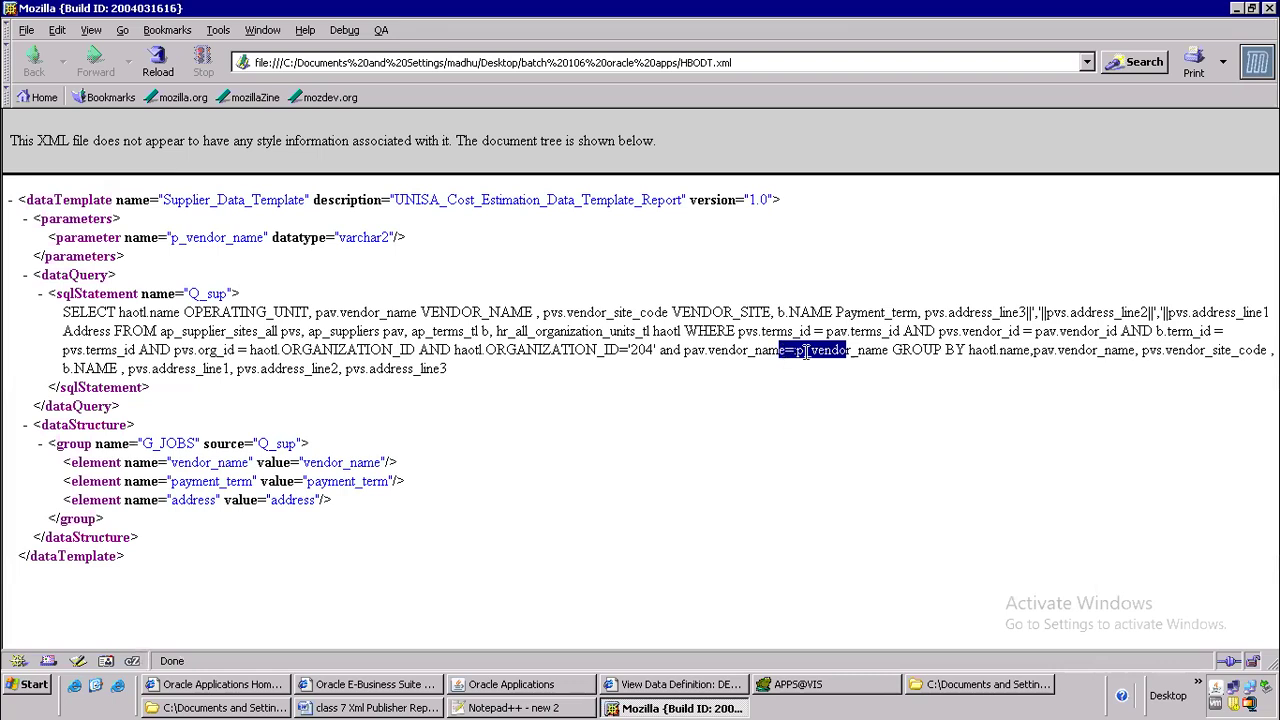
{"action": "key", "text": "alt+Tab"}
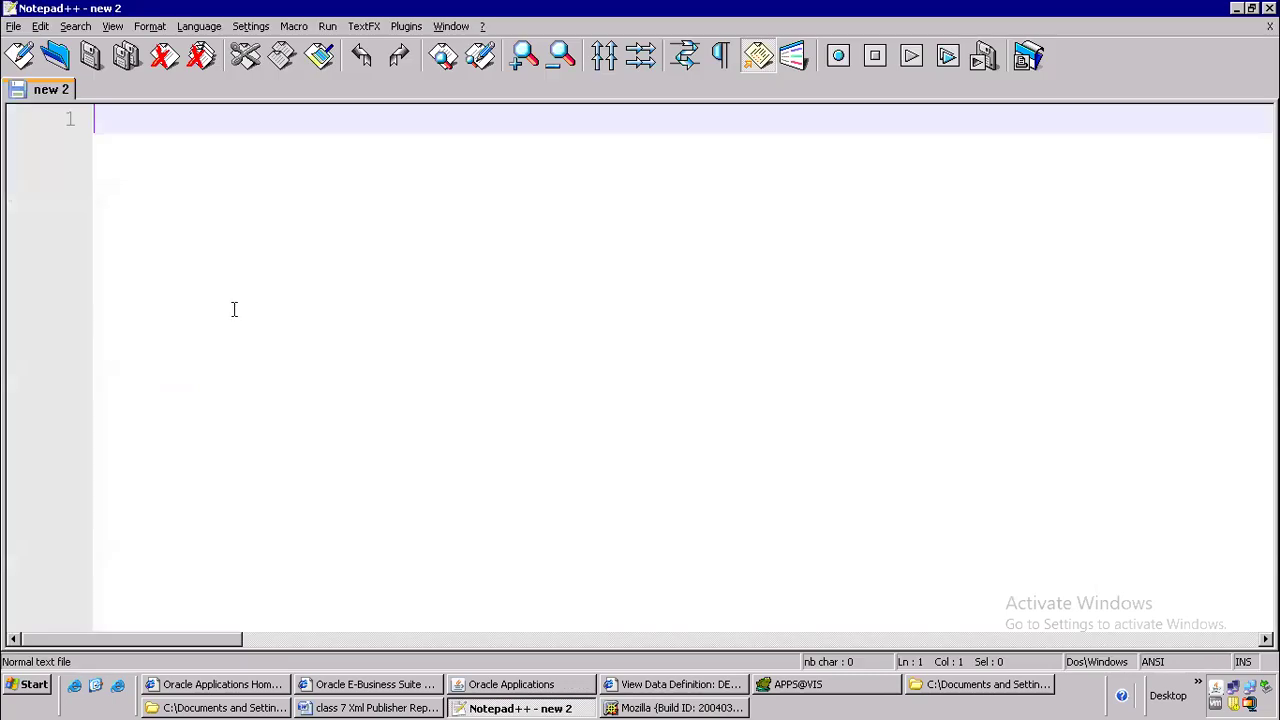
{"action": "key", "text": "alt+Tab"}
{"action": "key", "text": "alt+Tab"}
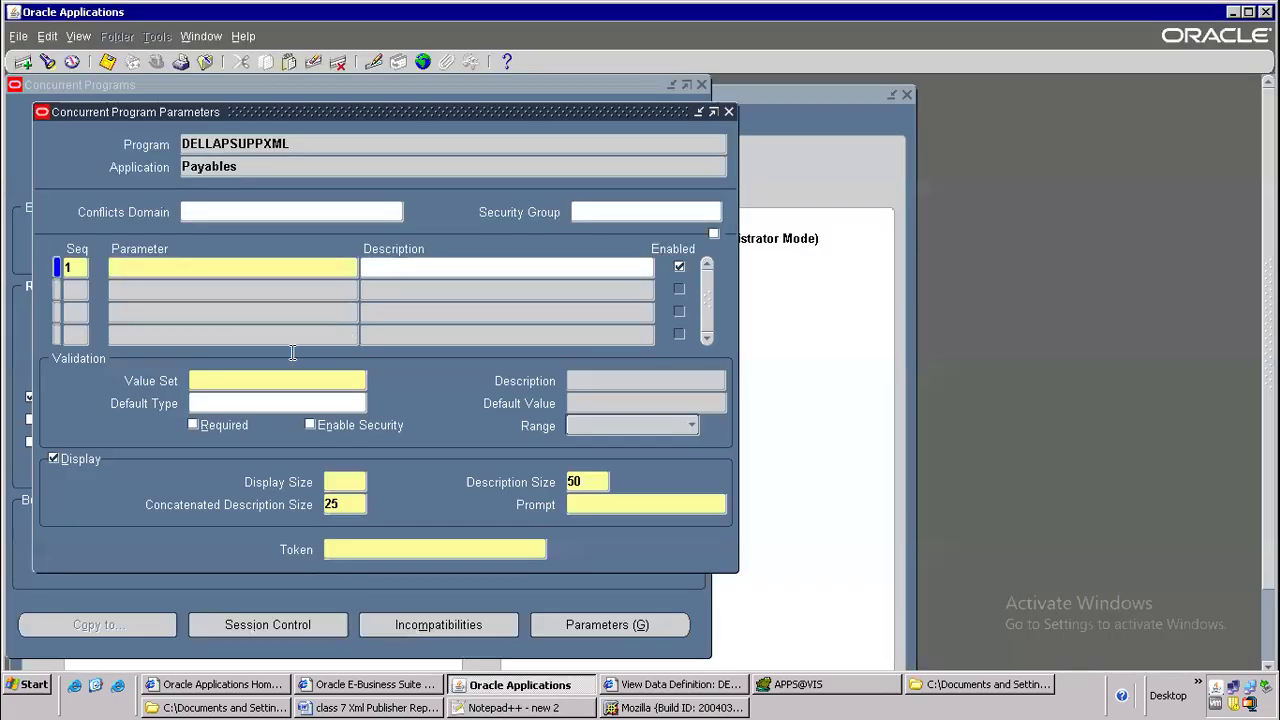
{"action": "left_click", "coordinate": [358, 548]}
{"action": "key", "text": "ctrl+v"}
{"action": "left_click", "coordinate": [175, 268]}
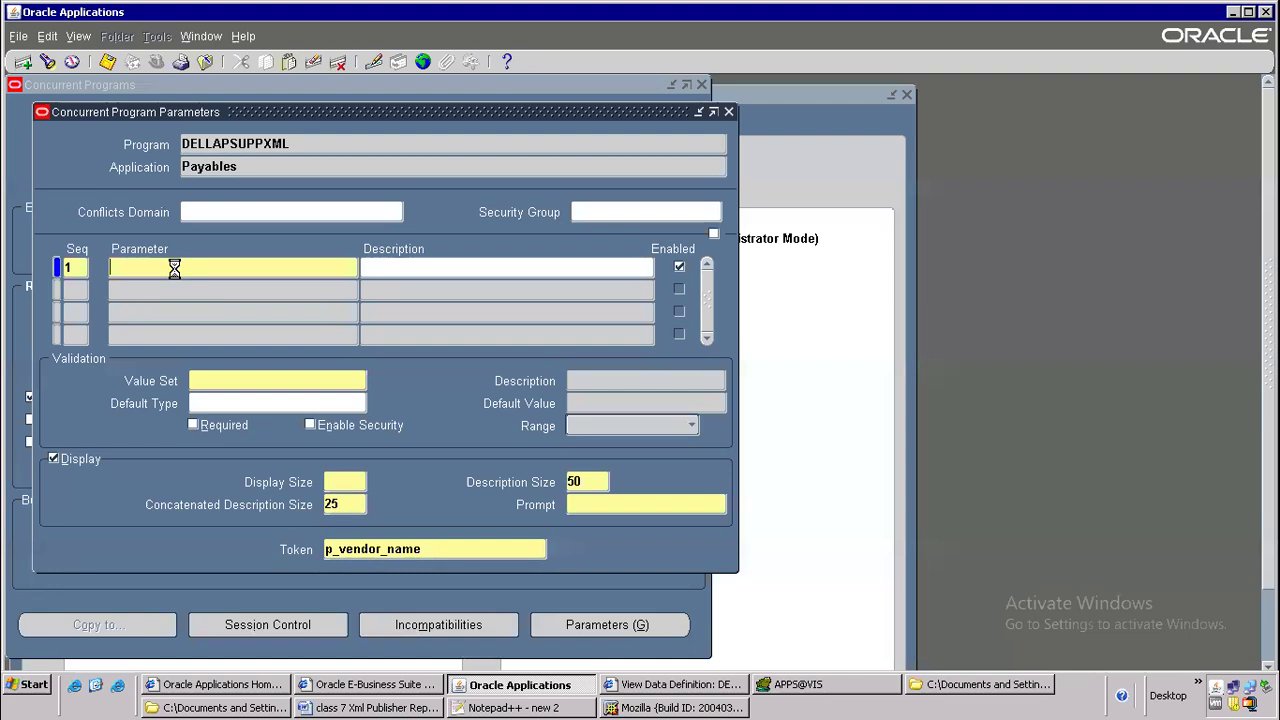
{"action": "key", "text": "ctrl+v"}
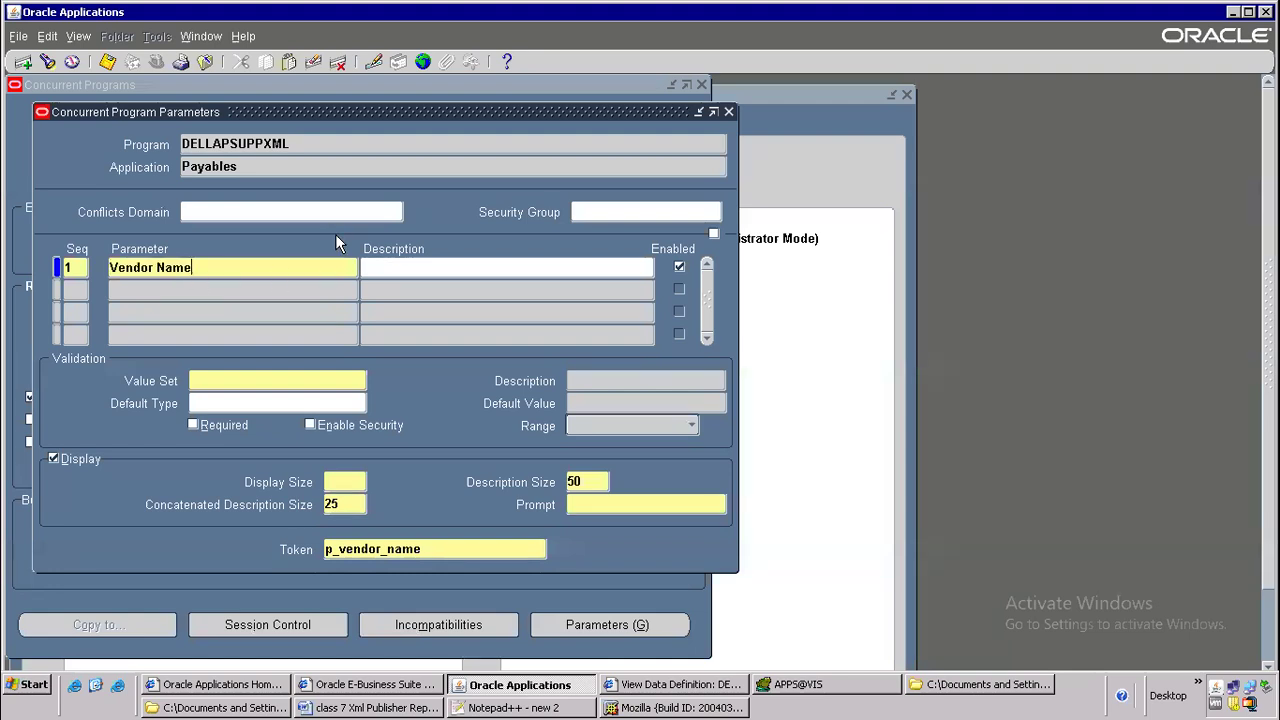
Search the value sets with AP%SRS%SU% and assign AP_SRS_SUPPLIER_NAME to the Vendor Name parameter
{"action": "left_click", "coordinate": [217, 383]}
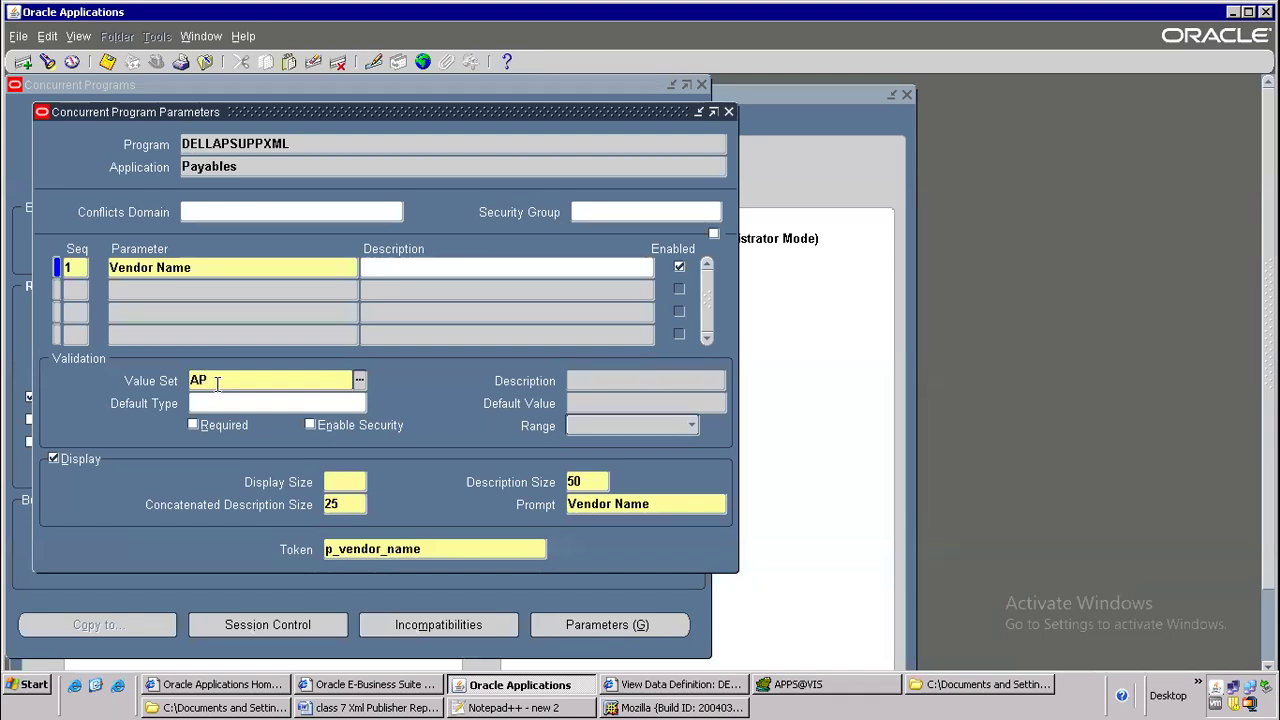
{"action": "type", "text": "AP%SRS%SU%"}
{"action": "key", "text": "Tab"}
{"action": "left_click_drag", "start_coordinate": [514, 410], "coordinate": [497, 240]}
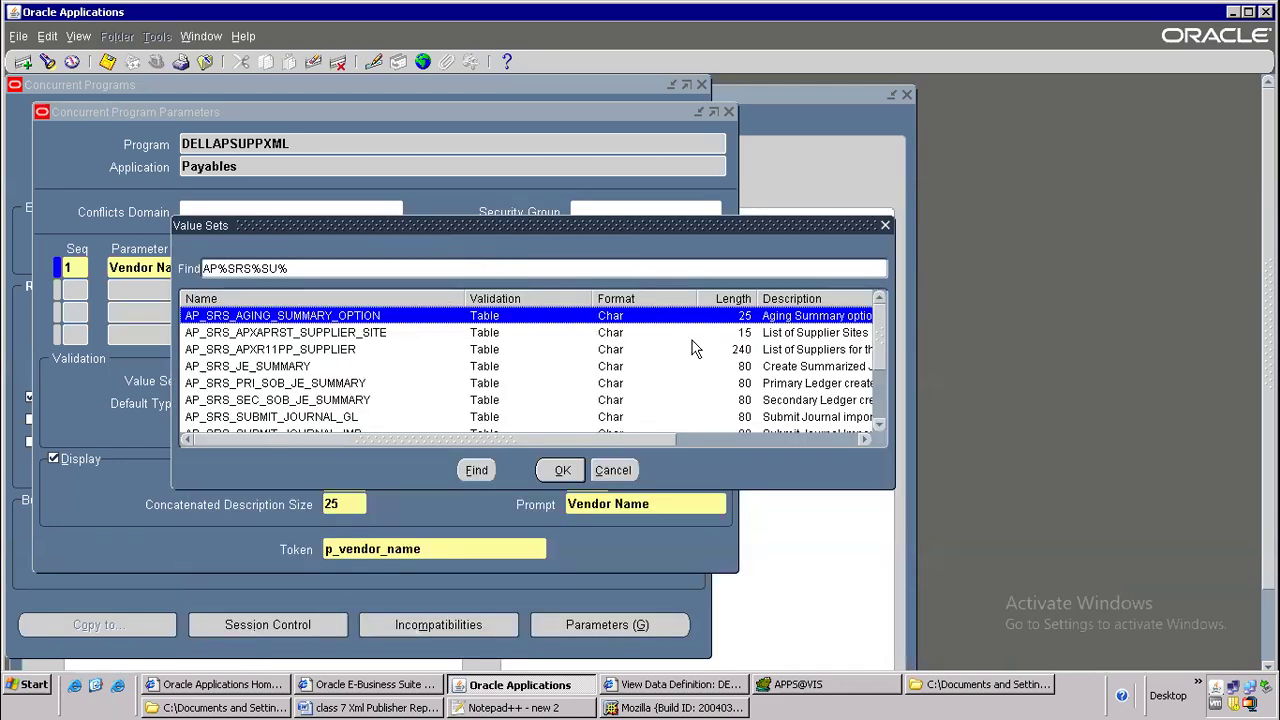
{"action": "left_click", "coordinate": [882, 416]}
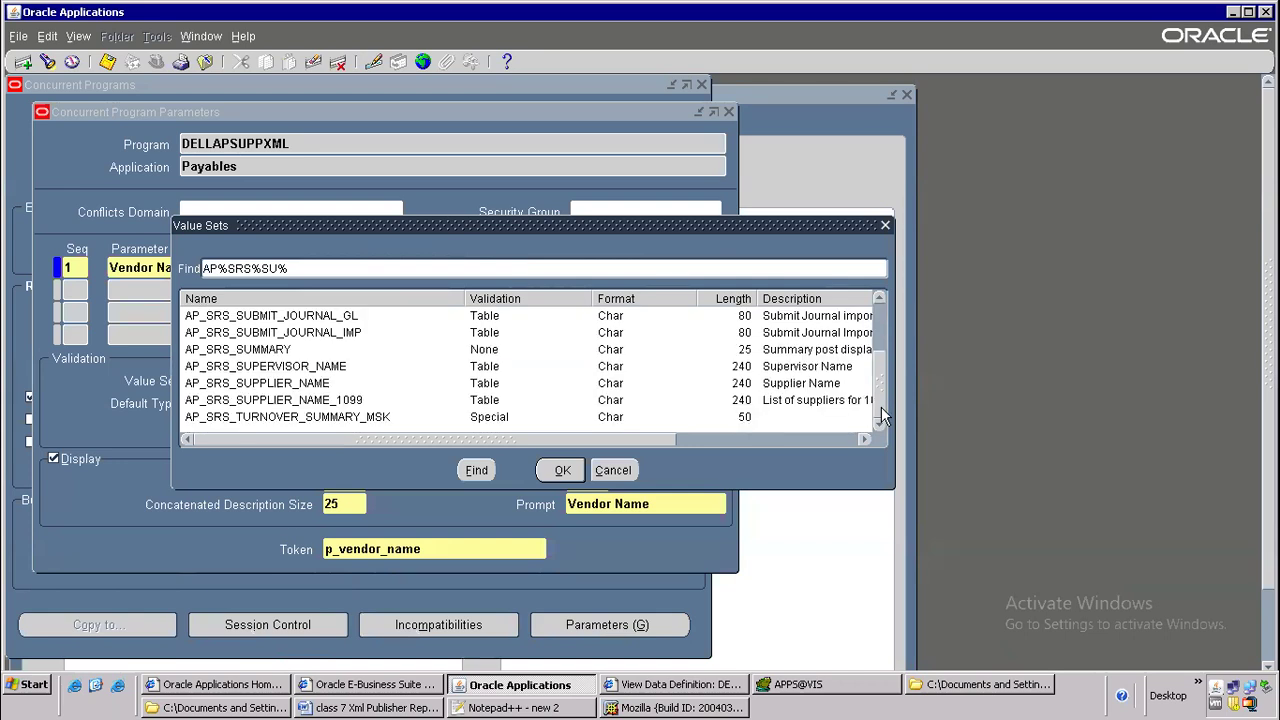
{"action": "left_click", "coordinate": [288, 386]}
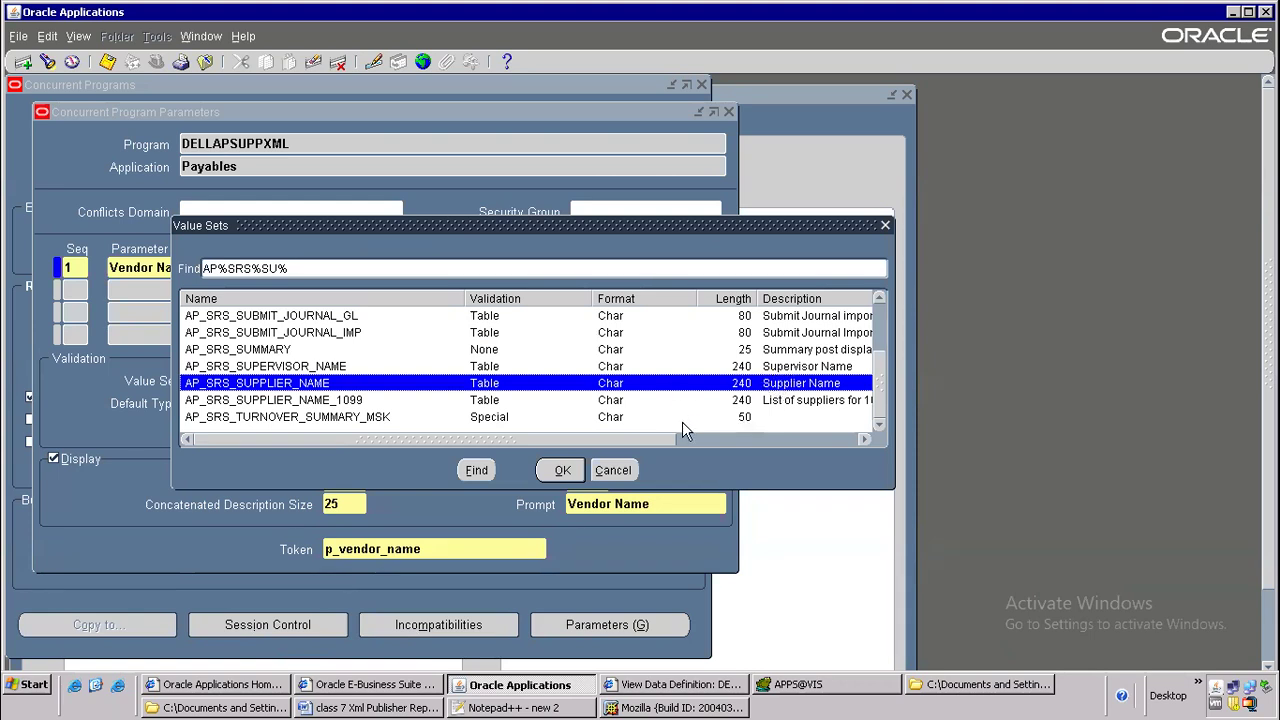
{"action": "left_click", "coordinate": [560, 470]}
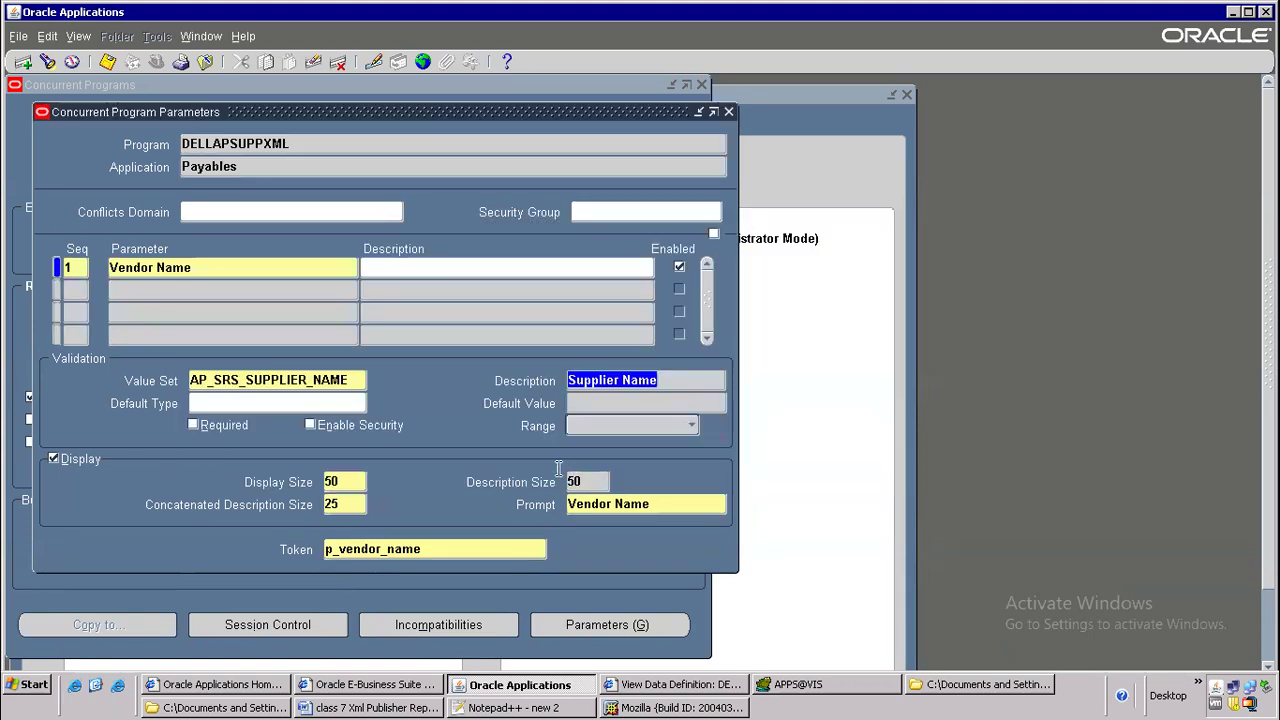
Make the Vendor Name parameter required and save it, accepting the display size caution
{"action": "left_click", "coordinate": [197, 428]}
{"action": "left_click", "coordinate": [195, 428]}
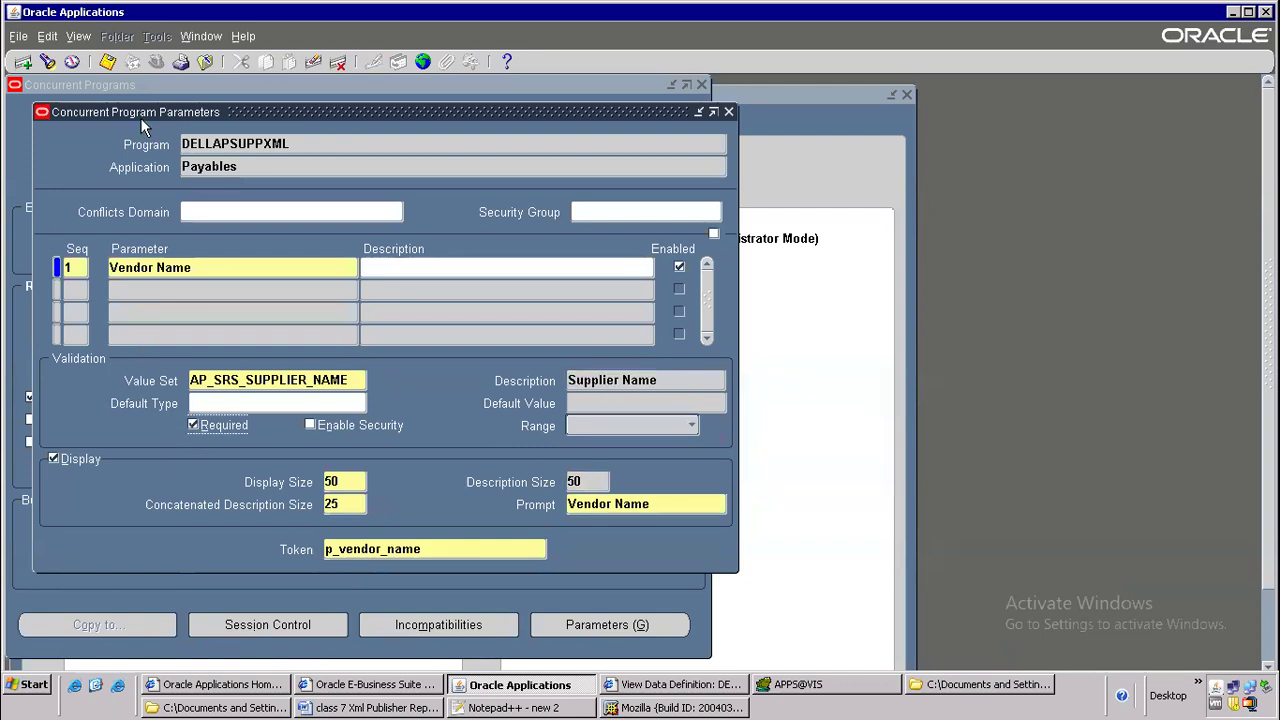
{"action": "left_click", "coordinate": [108, 62]}
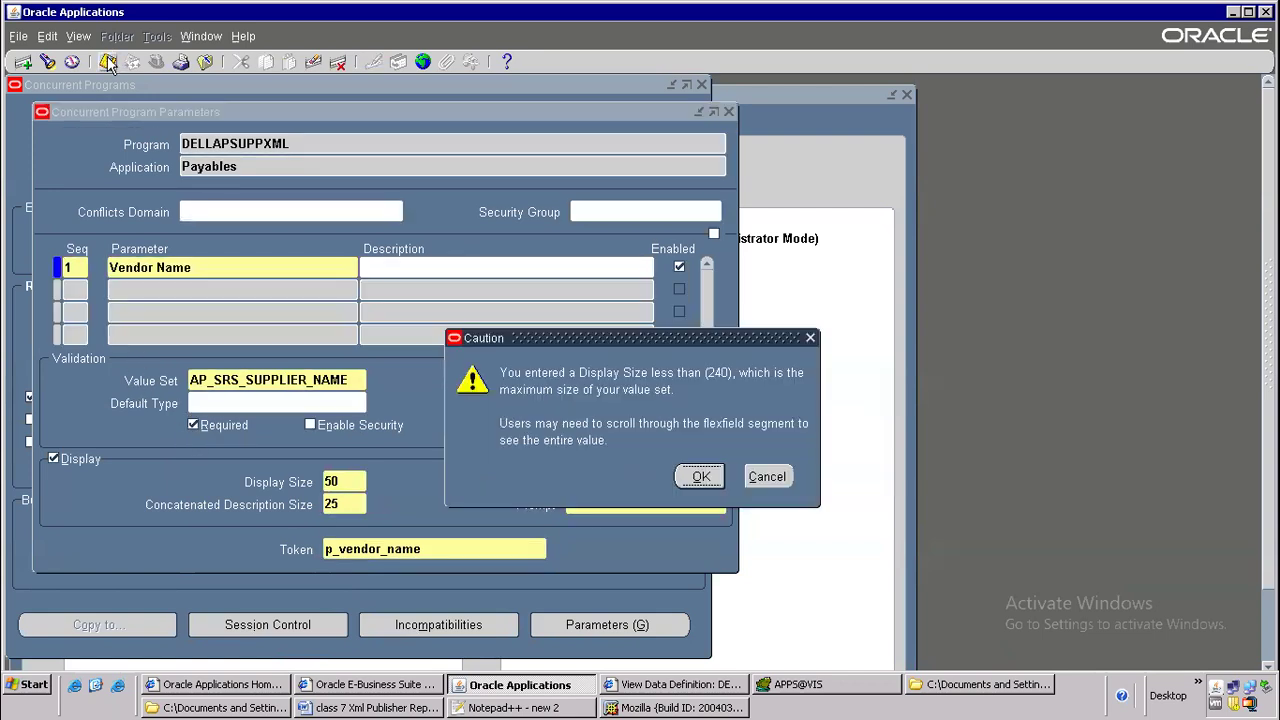
{"action": "left_click", "coordinate": [699, 477]}
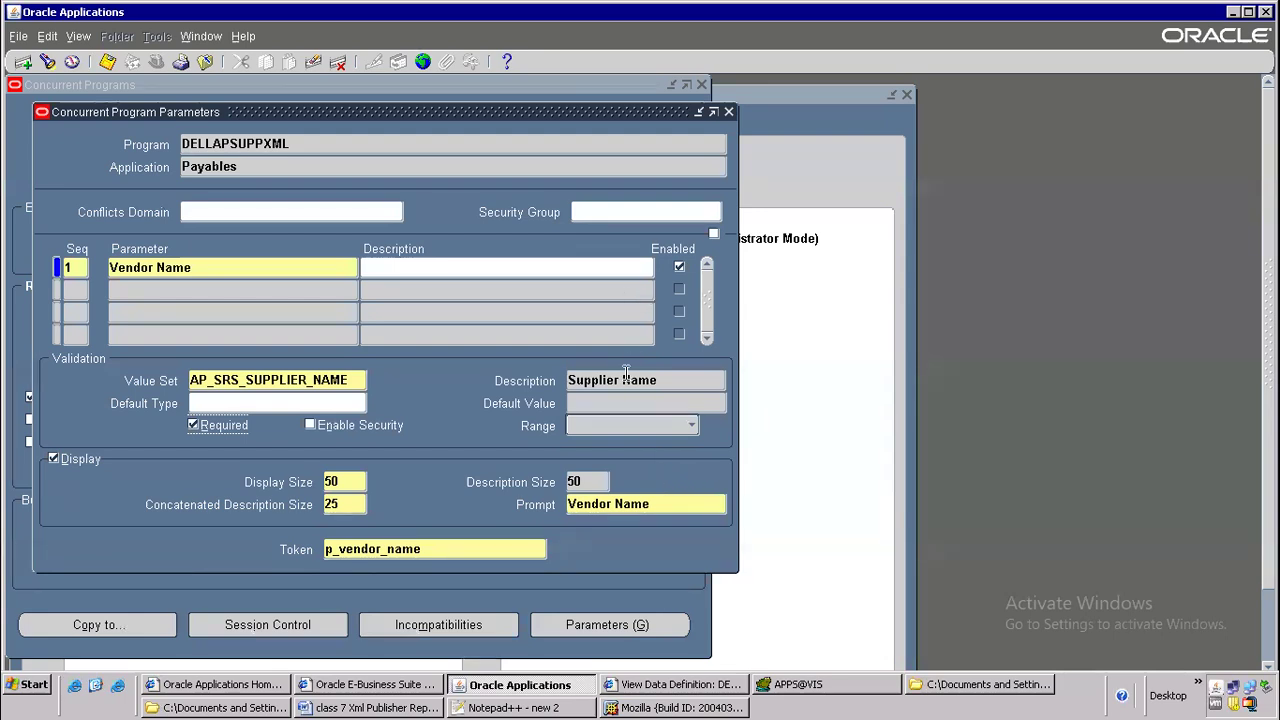
Switch to the Word document, add Concurrent program as item 3, and start item 4
{"action": "left_click", "coordinate": [393, 707]}
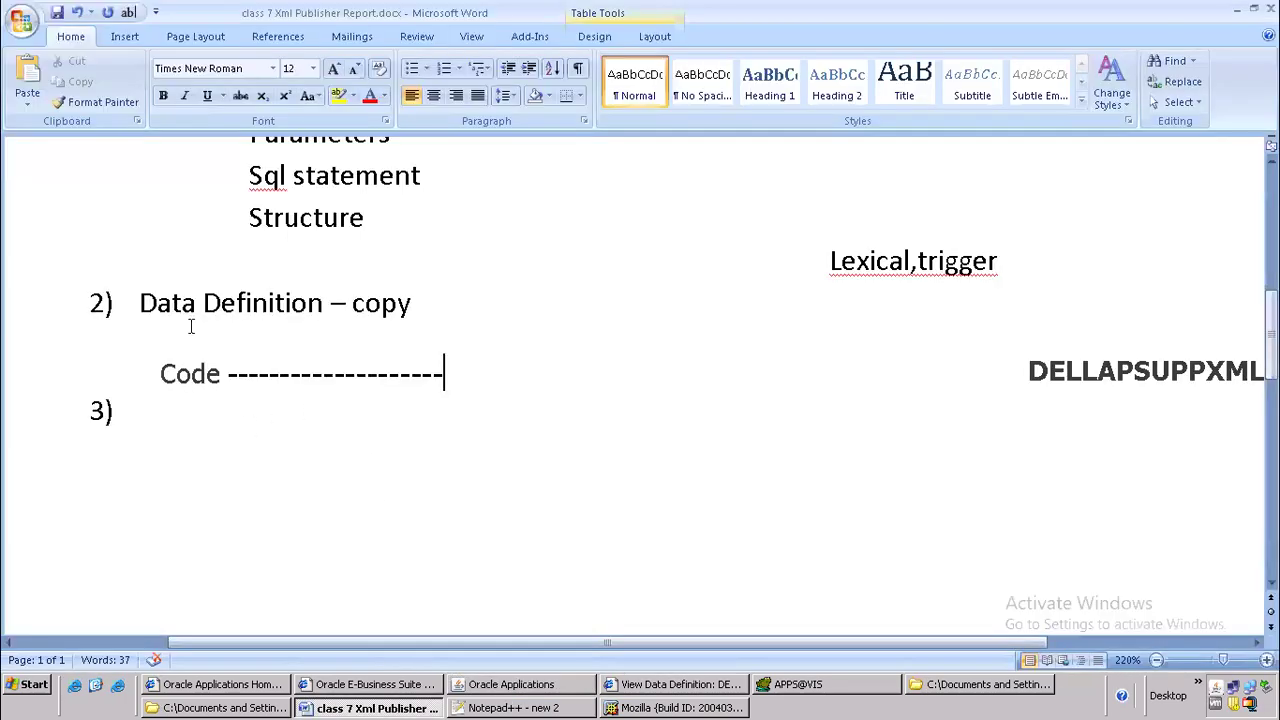
{"action": "left_click", "coordinate": [221, 437]}
{"action": "type", "text": "co"}
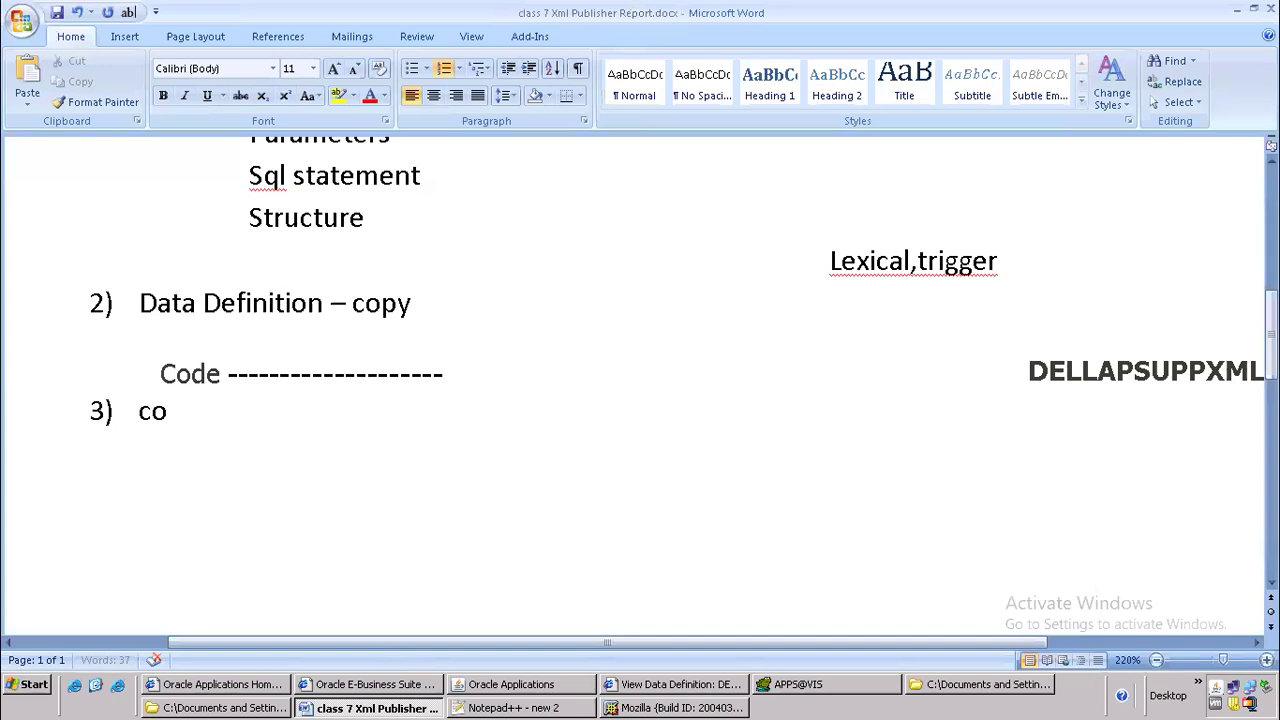
{"action": "type", "text": "ncurrent program"}
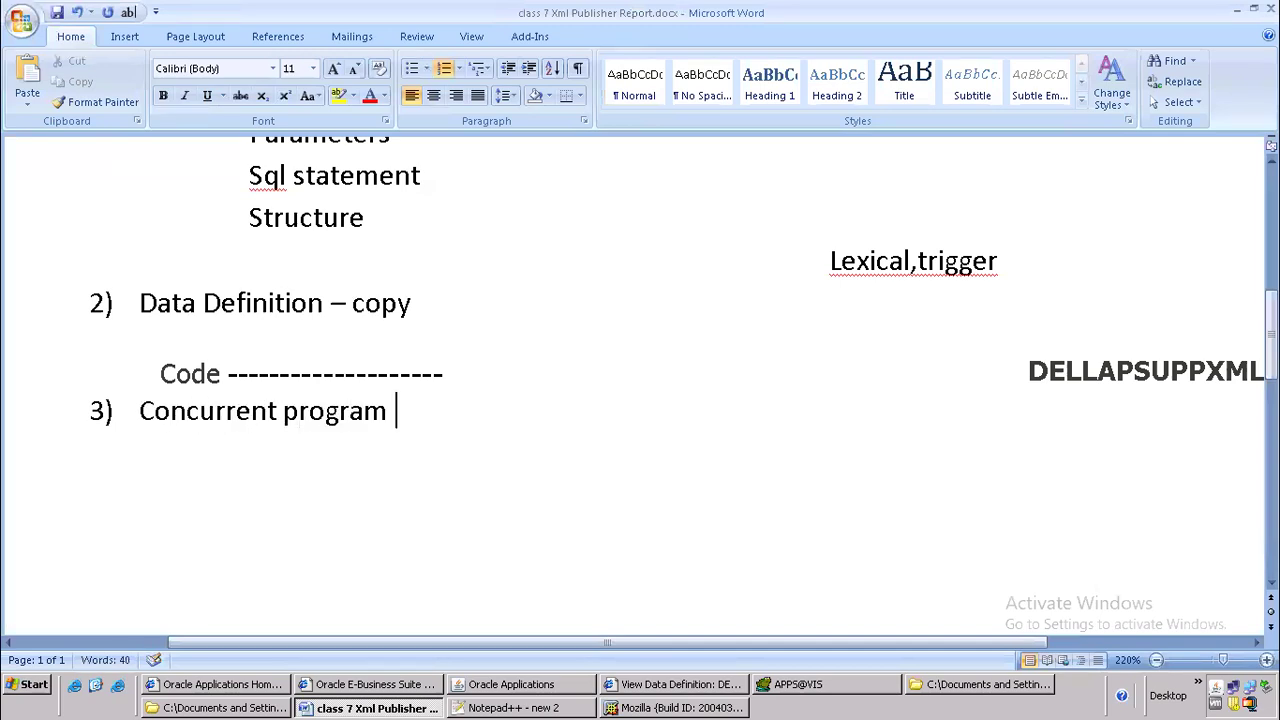
{"action": "key", "text": "Return"}
Return to Oracle Applications, close the program parameters window, and copy the program name DELLAPSUPPXML
{"action": "key", "text": "alt+Tab"}
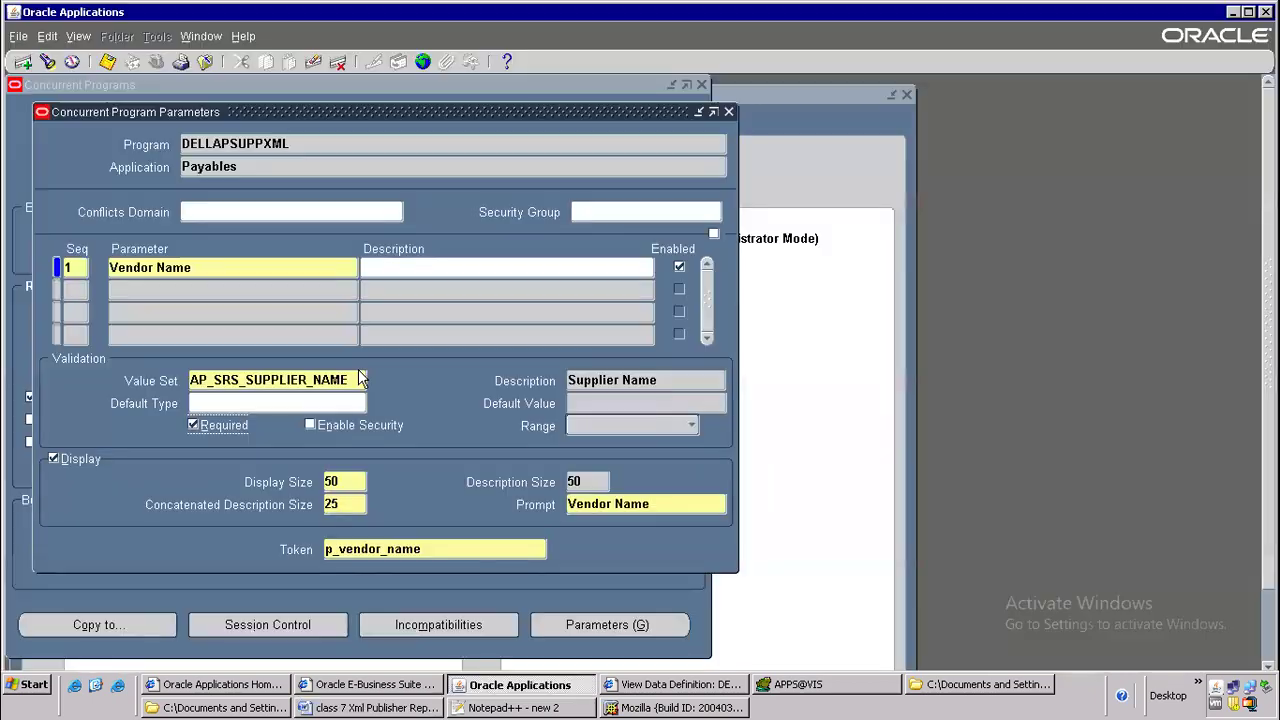
{"action": "left_click", "coordinate": [728, 112]}
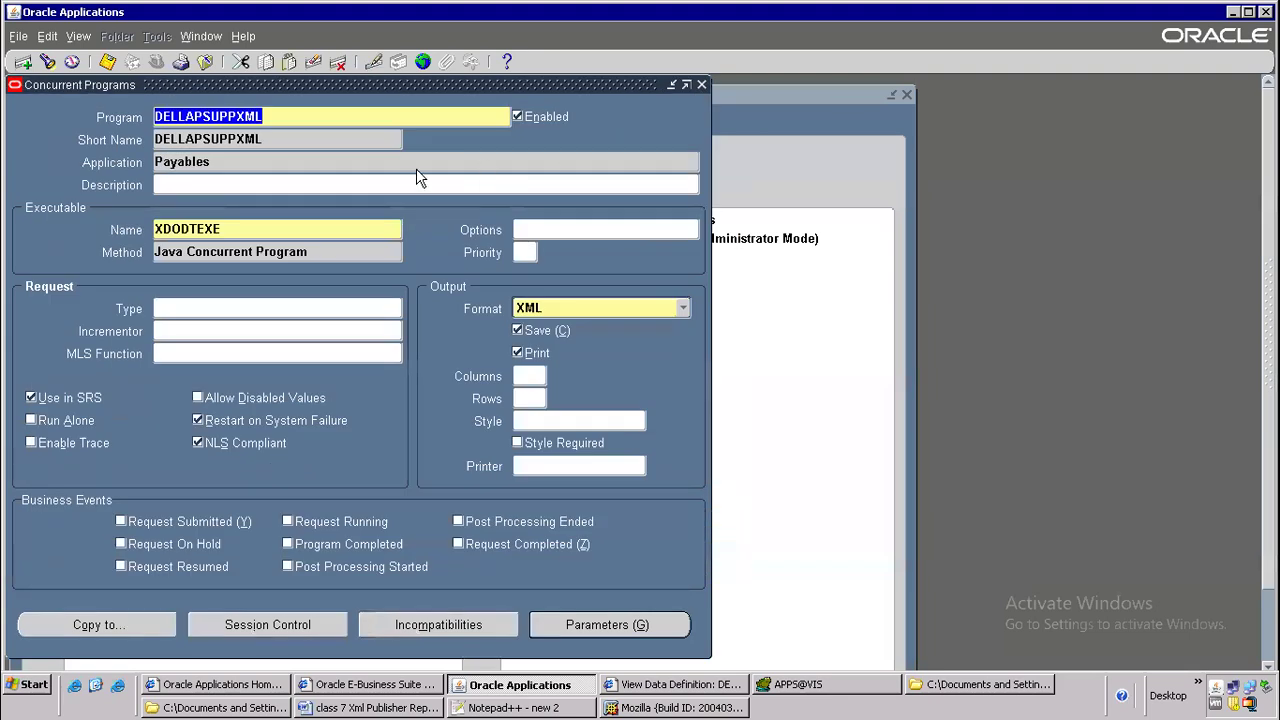
{"action": "right_click", "coordinate": [212, 116]}
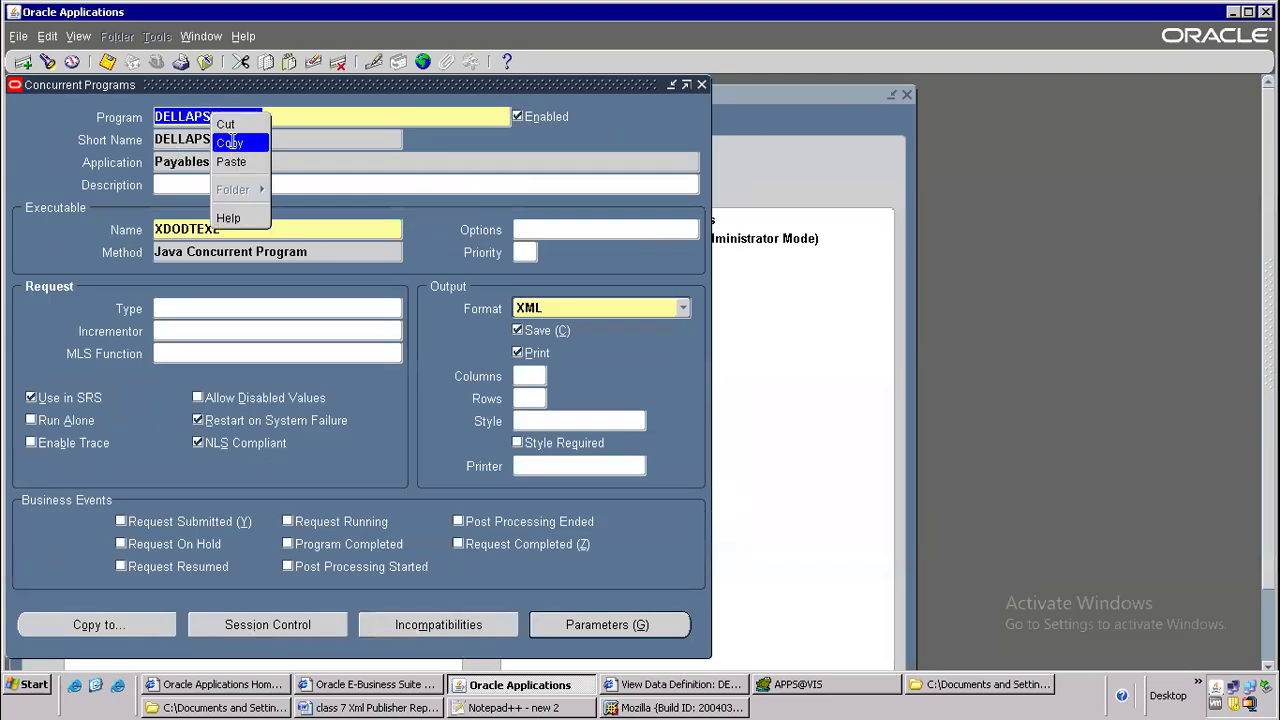
{"action": "left_click", "coordinate": [231, 145]}
Leave the concurrent program form and open the responsibility definition form under Security
{"action": "left_click", "coordinate": [205, 62]}
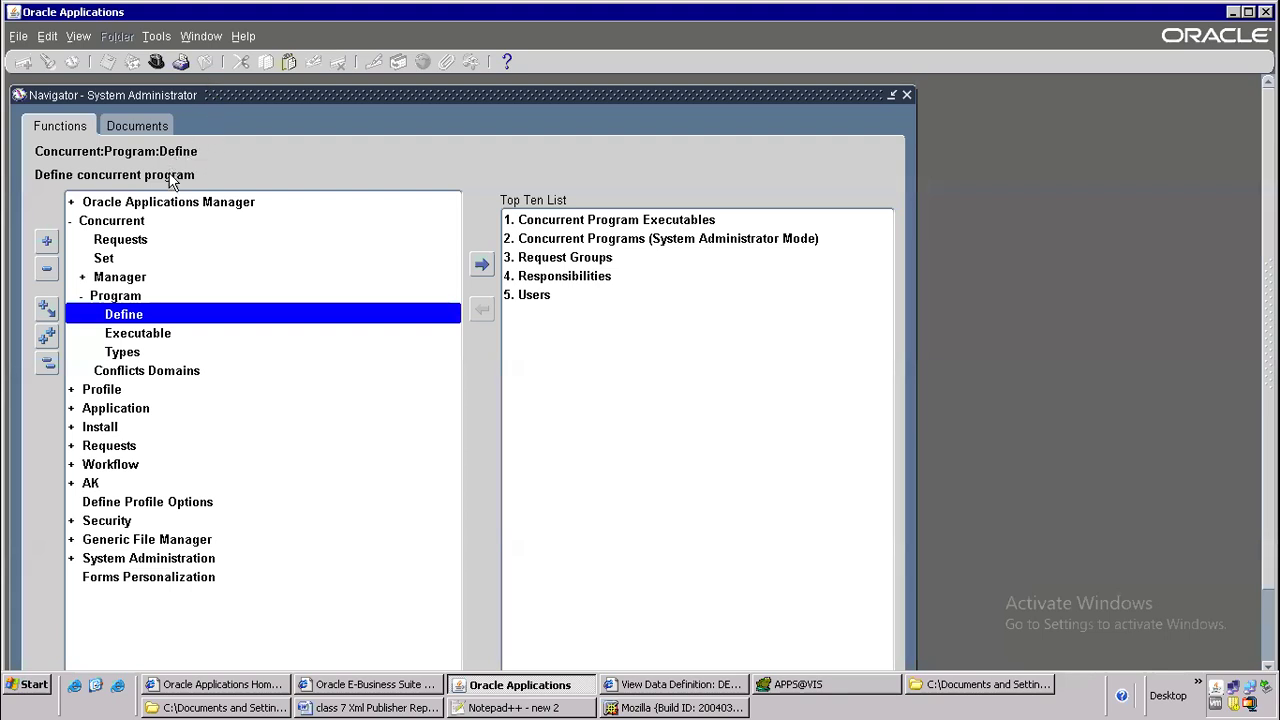
{"action": "double_click", "coordinate": [112, 521]}
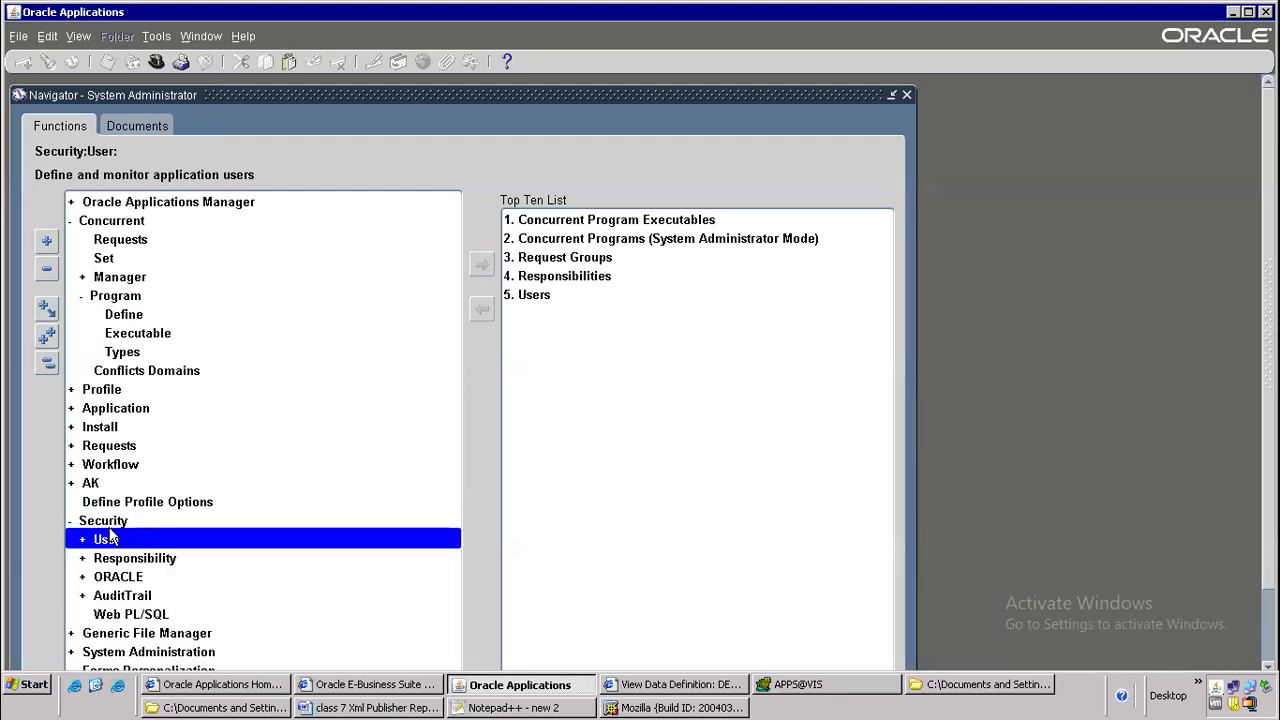
{"action": "double_click", "coordinate": [140, 577]}
{"action": "double_click", "coordinate": [150, 561]}
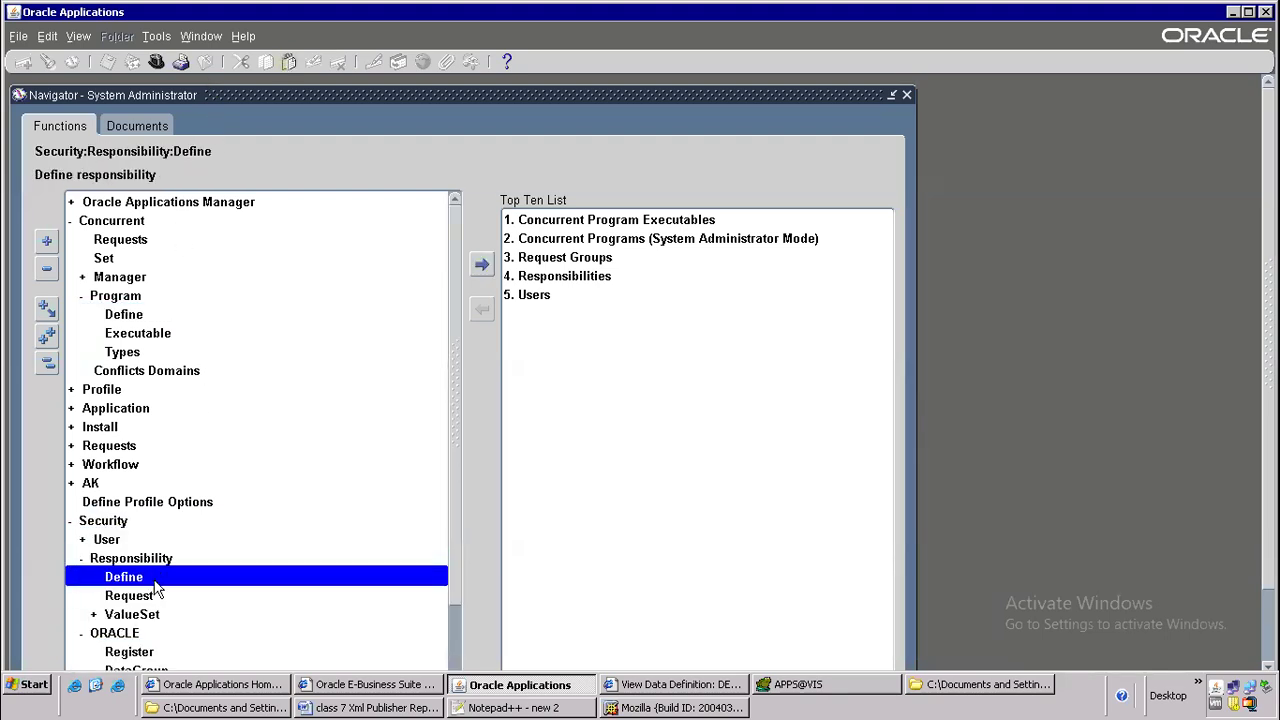
{"action": "double_click", "coordinate": [150, 578]}
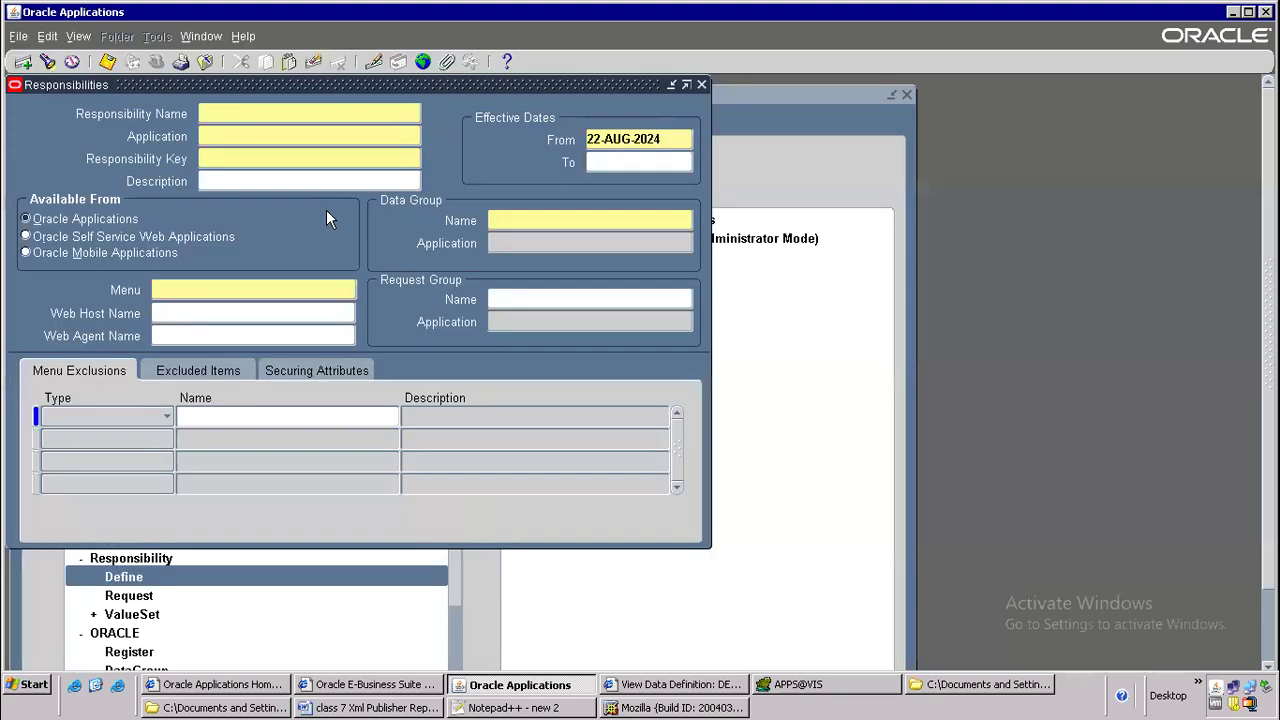
Query responsibilities with Payables%Vision%USA% and check the request group of Payables, Vision Operations (USA)
{"action": "key", "text": "F11"}
{"action": "type", "text": "Payables%Vision%USA%"}
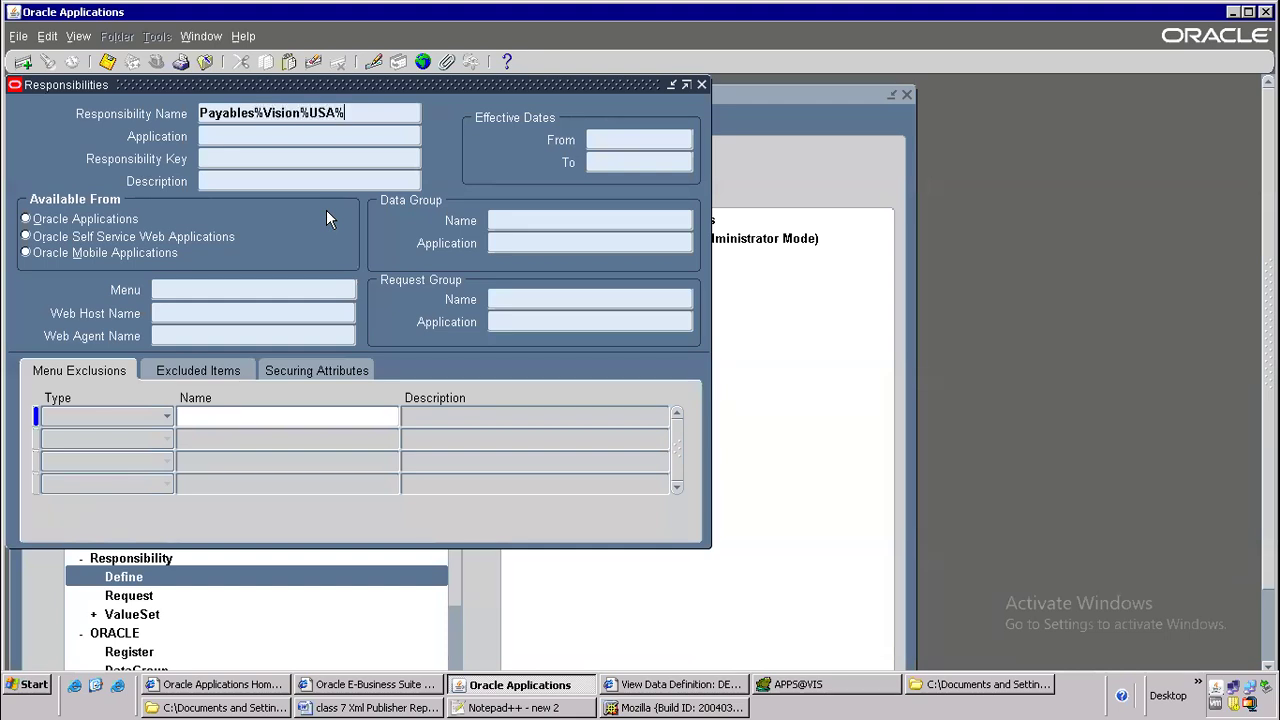
{"action": "key", "text": "ctrl+F11"}
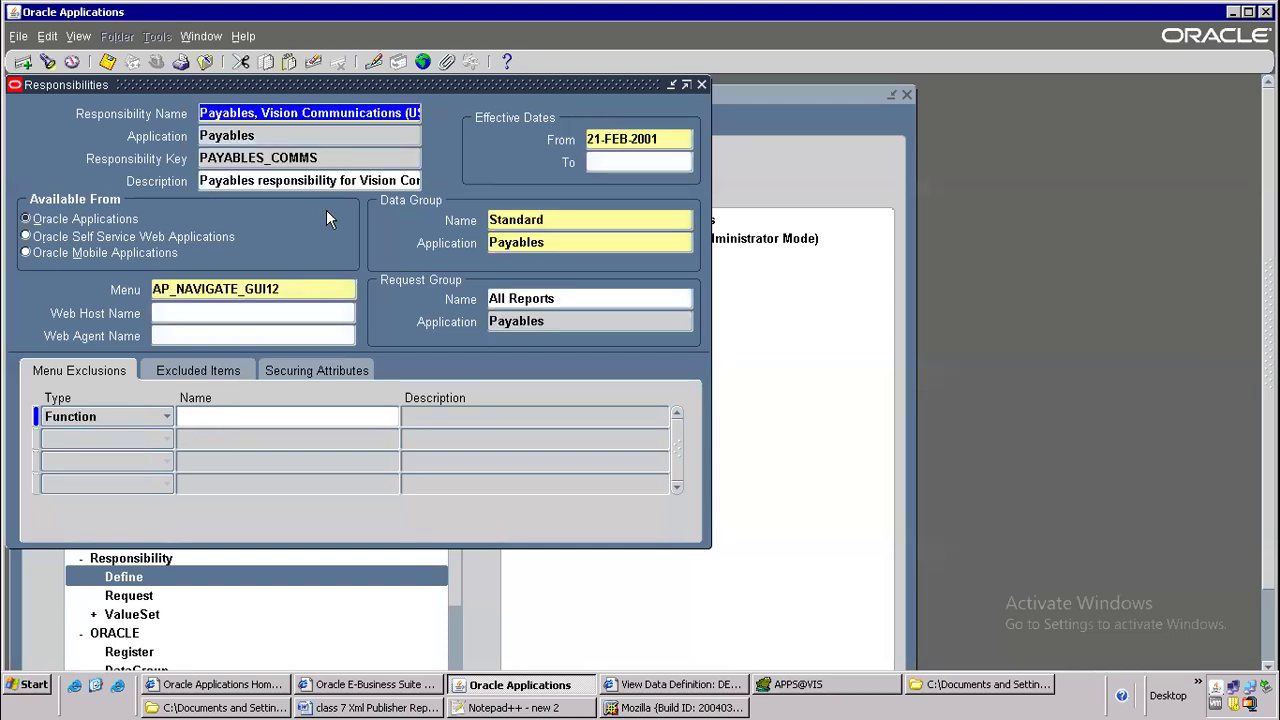
{"action": "left_click", "coordinate": [515, 297]}
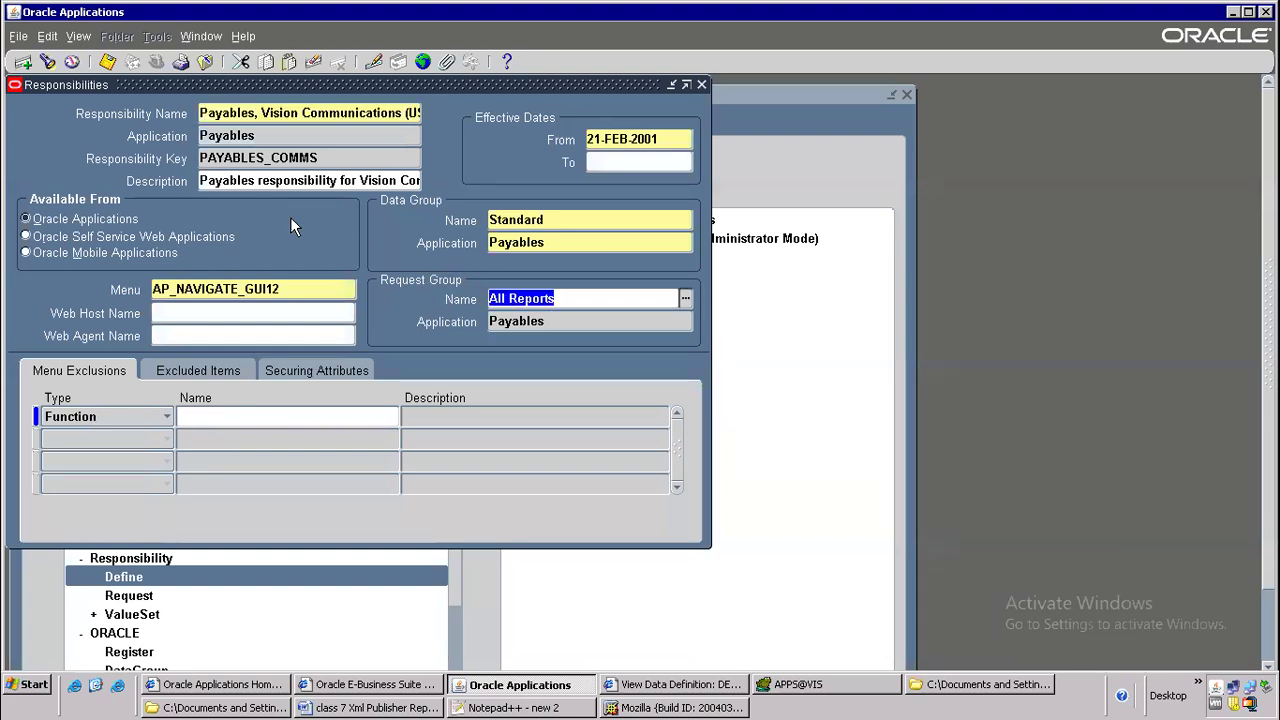
{"action": "left_click", "coordinate": [368, 113]}
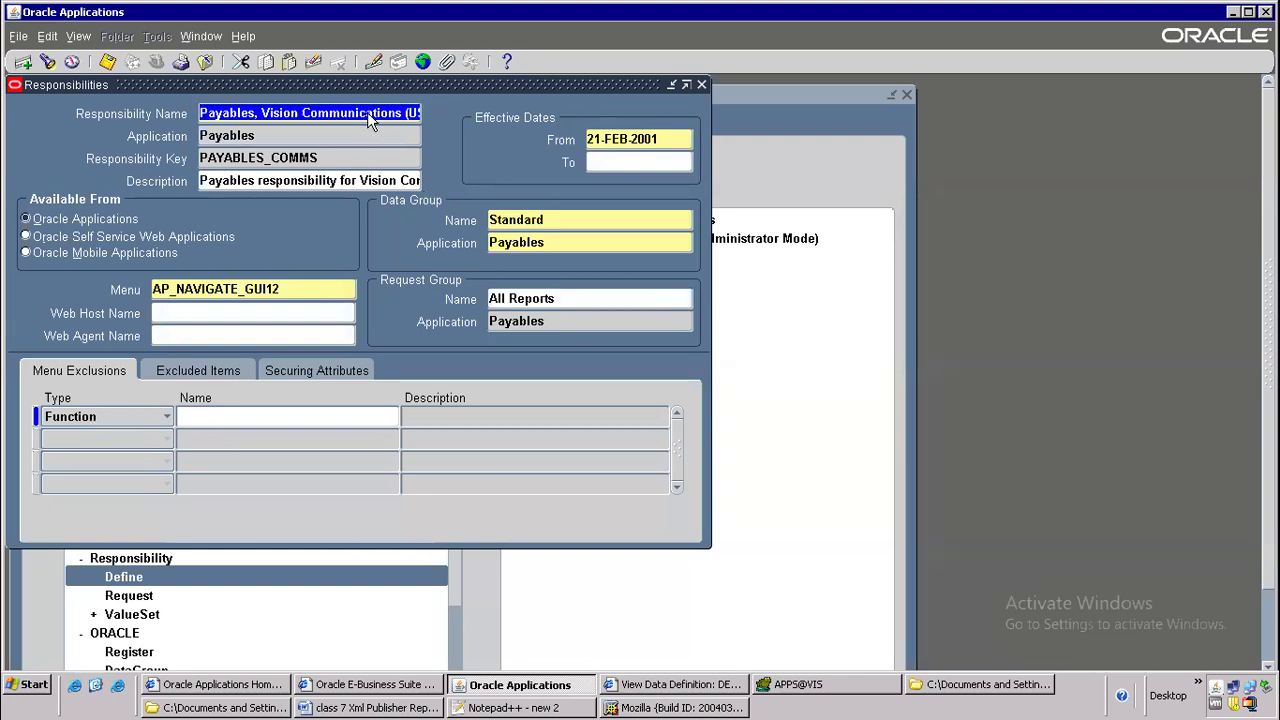
{"action": "key", "text": "Down"}
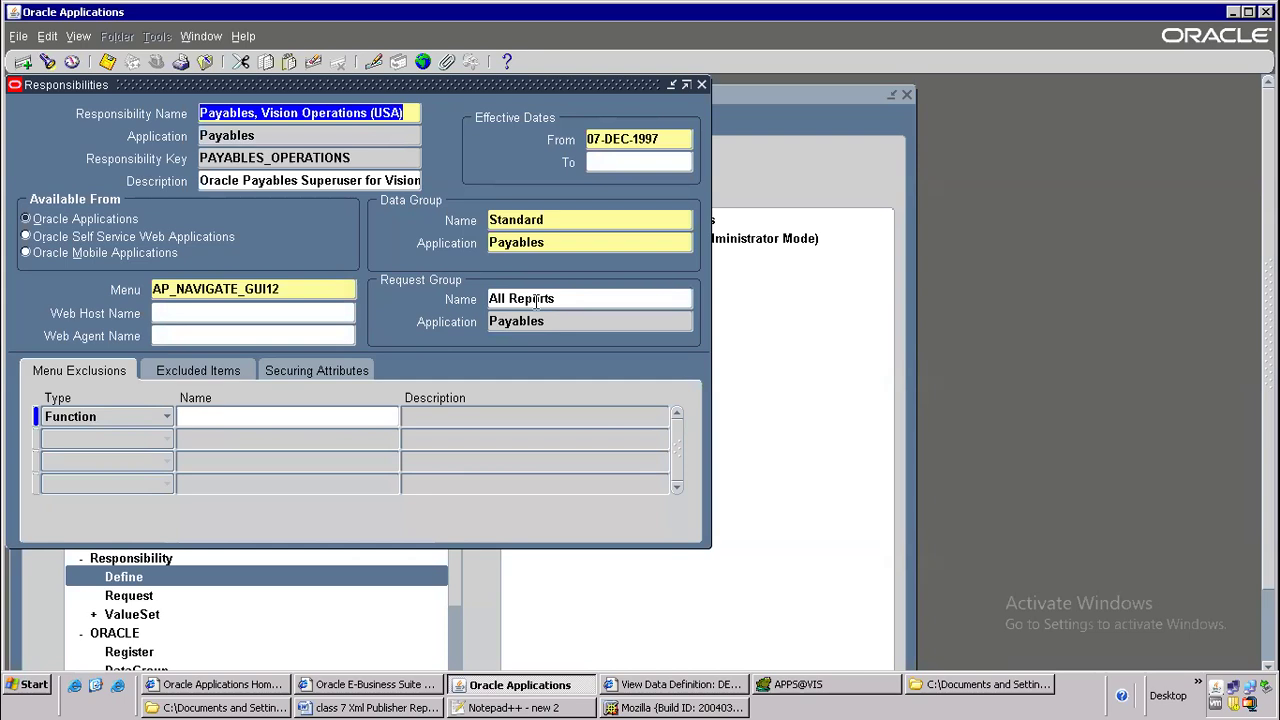
Open the Request Groups form in place of the responsibilities and query the group All Reports for application Payables
{"action": "left_click", "coordinate": [205, 62]}
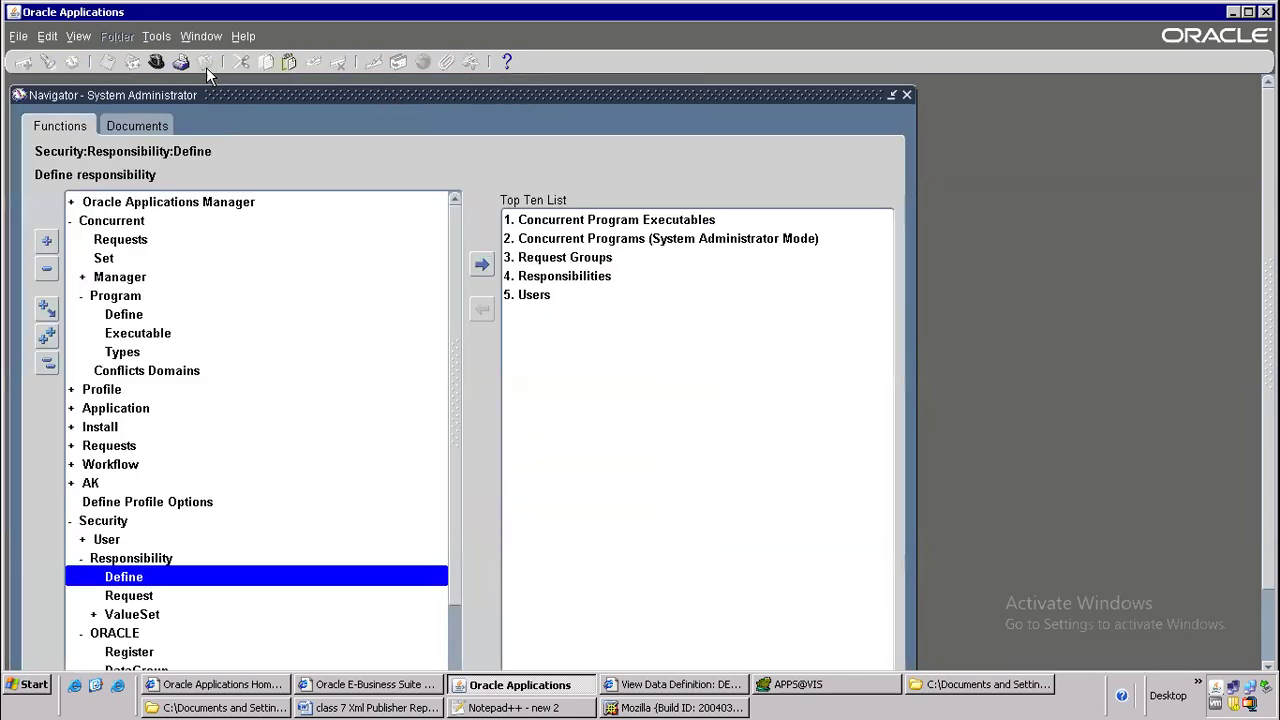
{"action": "double_click", "coordinate": [130, 596]}
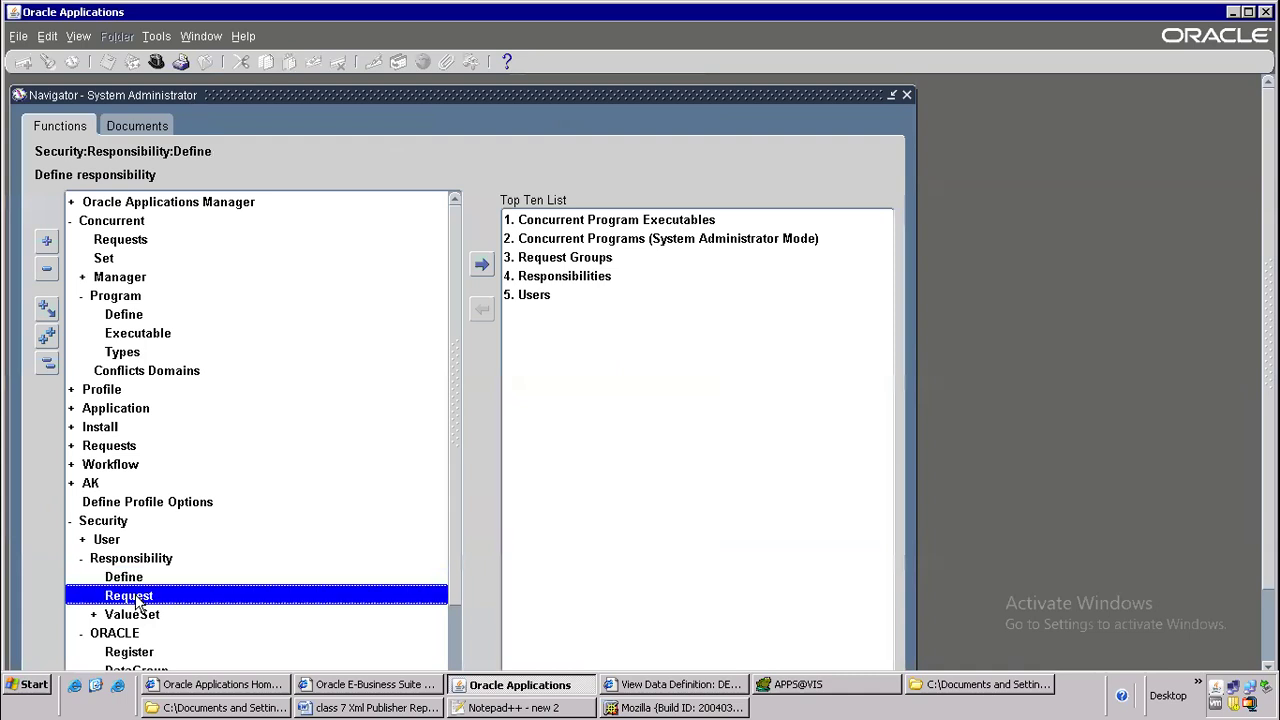
{"action": "key", "text": "F11"}
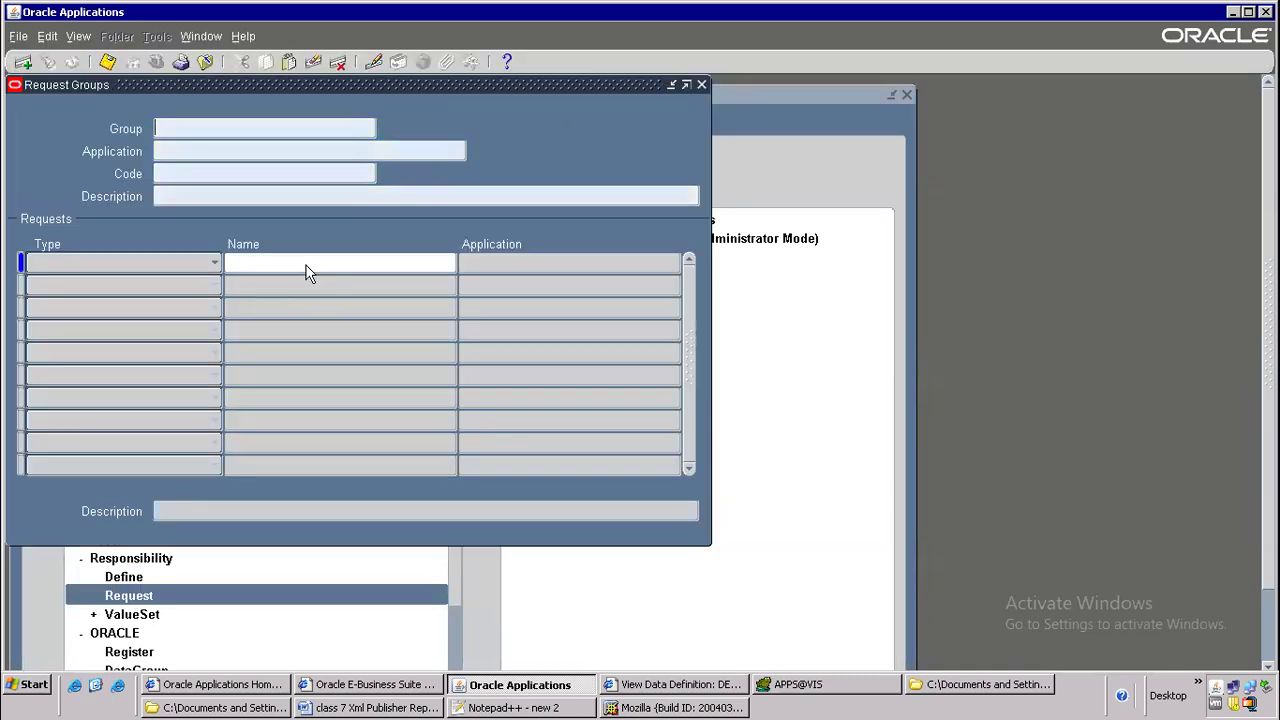
{"action": "type", "text": "All Reports"}
{"action": "key", "text": "Tab"}
{"action": "type", "text": "Paya"}
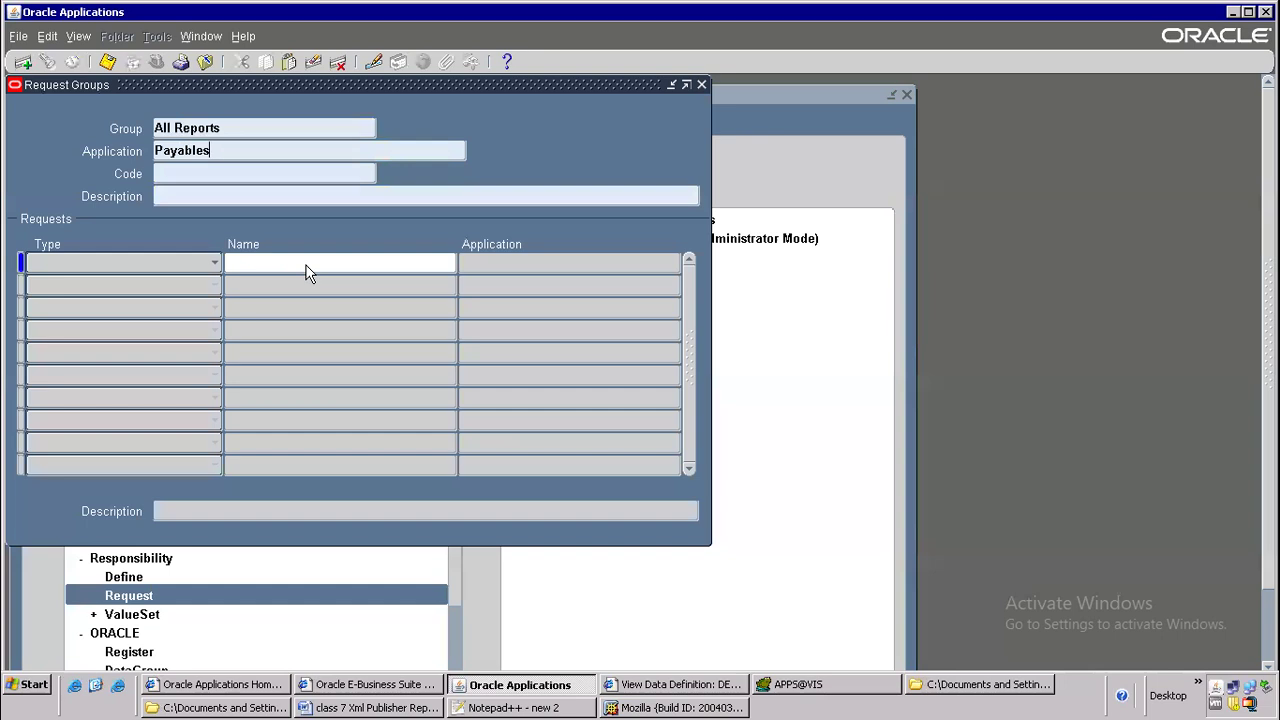
{"action": "key", "text": "ctrl+F11"}
Insert a new request row below Batch Control Report by Entered By and assign it the program DELLAPSUPPXML
{"action": "left_click", "coordinate": [322, 306]}
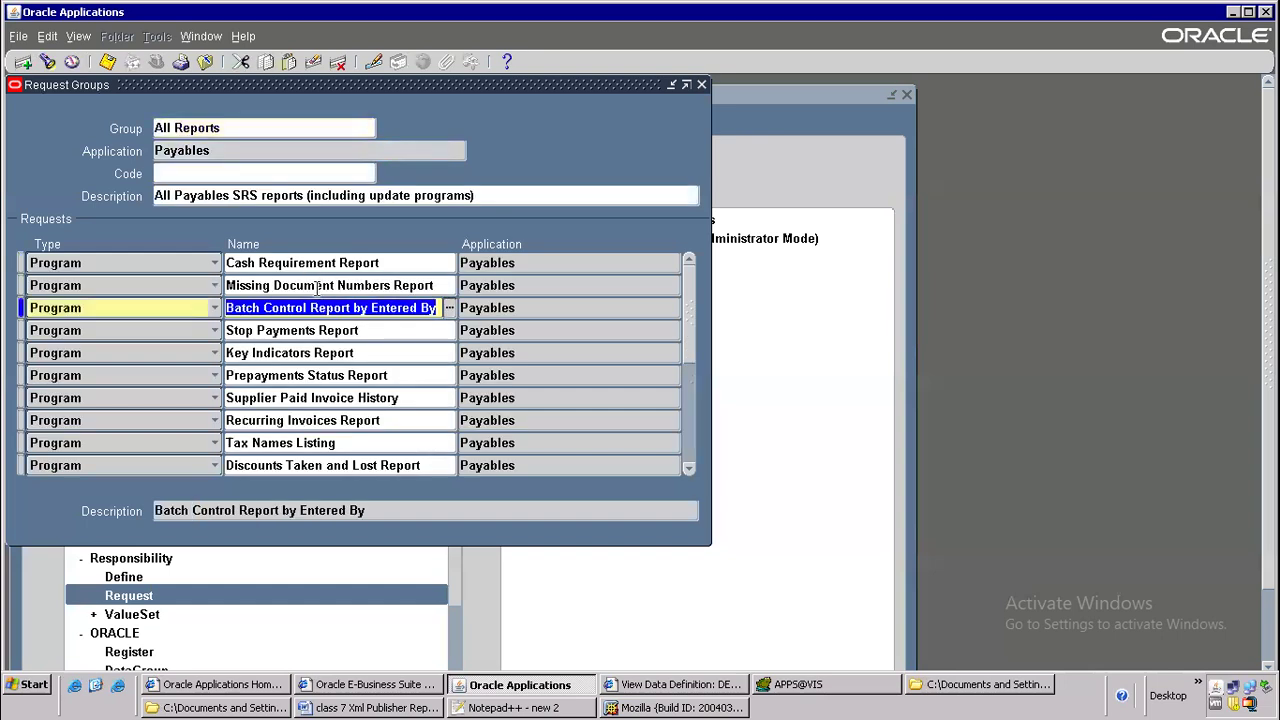
{"action": "key", "text": "ctrl+Down"}
{"action": "type", "text": "DELL"}
{"action": "key", "text": "Tab"}
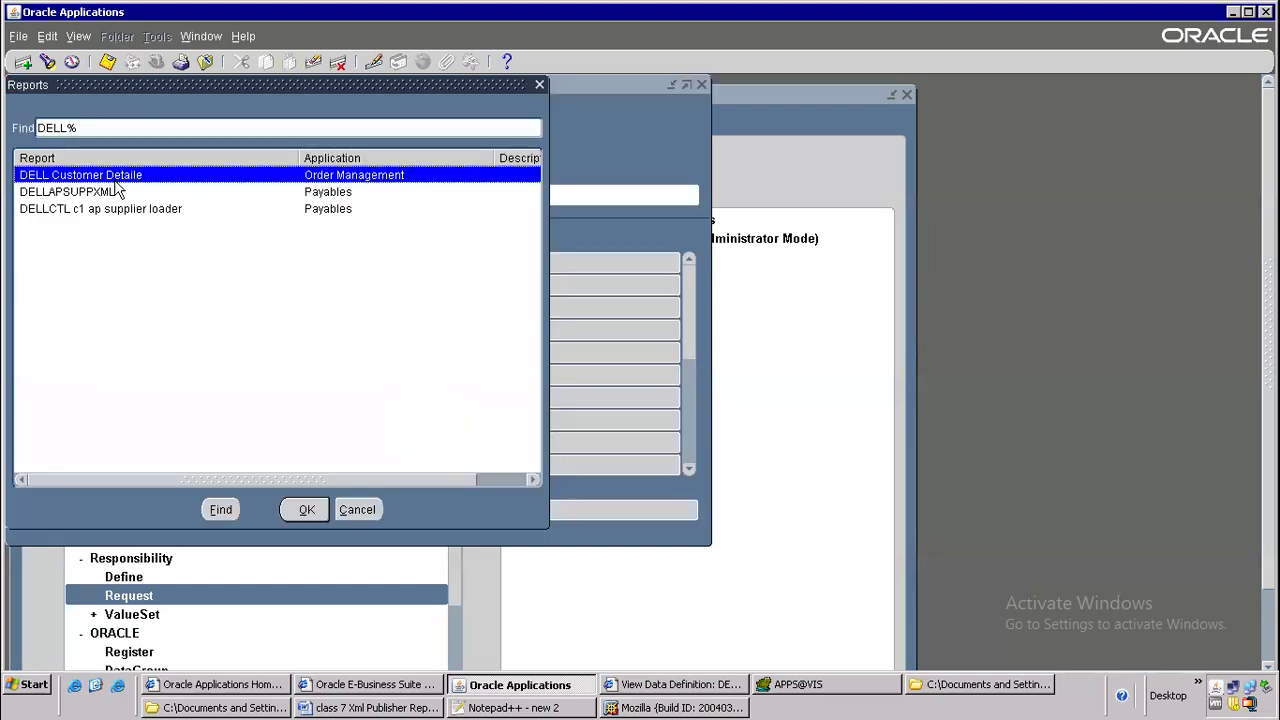
{"action": "double_click", "coordinate": [77, 191]}
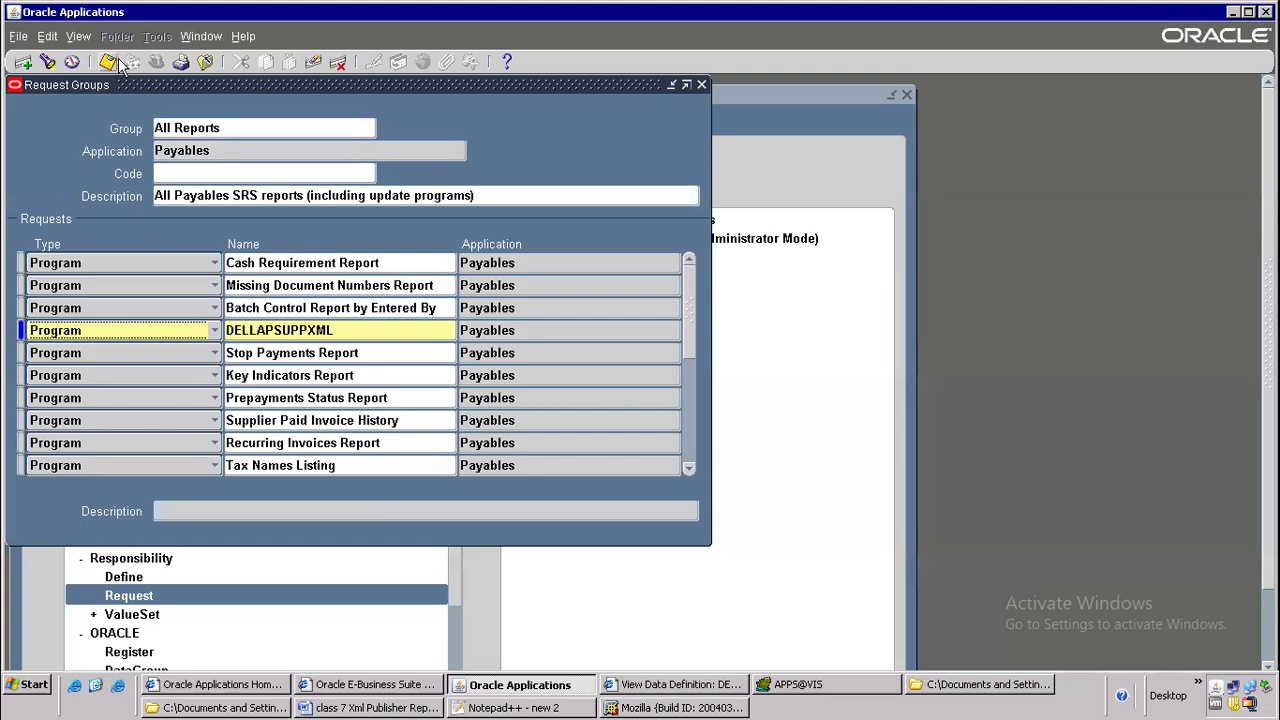
Switch to the Word document, add Request group as item 4, and start item 5
{"action": "key", "text": "alt+Tab"}
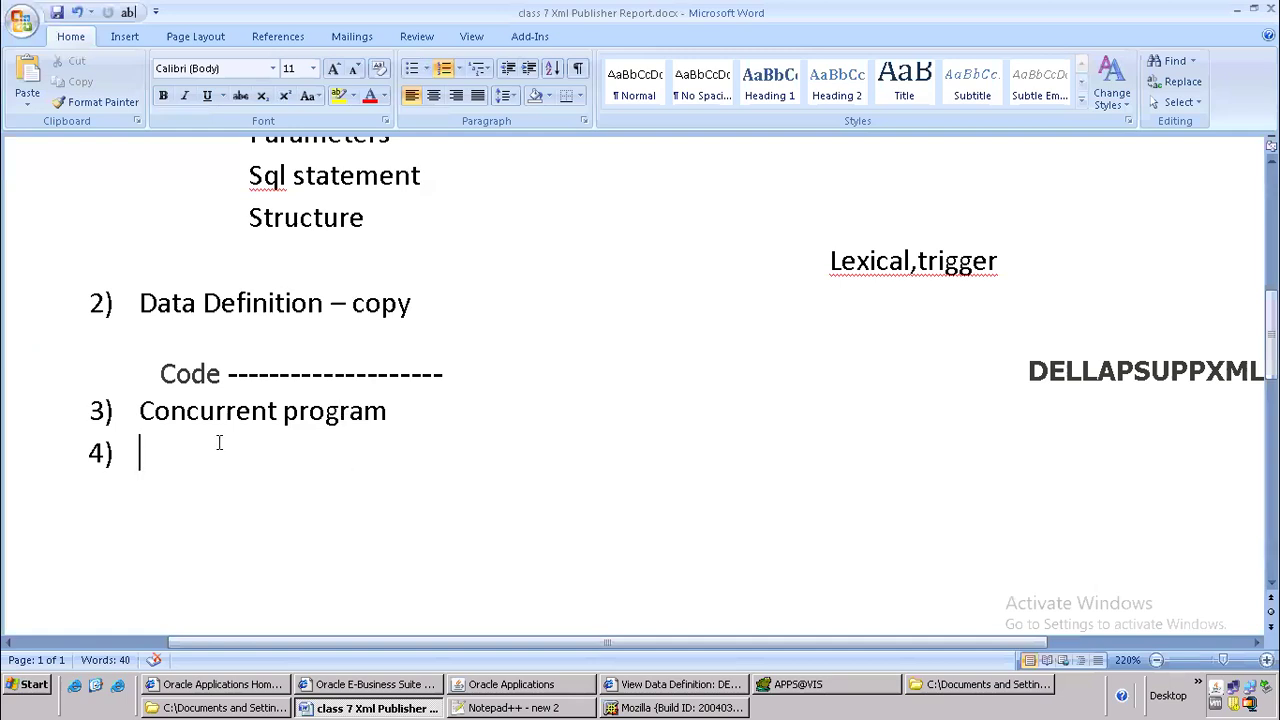
{"action": "type", "text": "REQU"}
{"action": "key", "text": "BackSpace"}
{"action": "key", "text": "BackSpace"}
{"action": "key", "text": "BackSpace"}
{"action": "key", "text": "BackSpace"}
{"action": "type", "text": "equest group"}
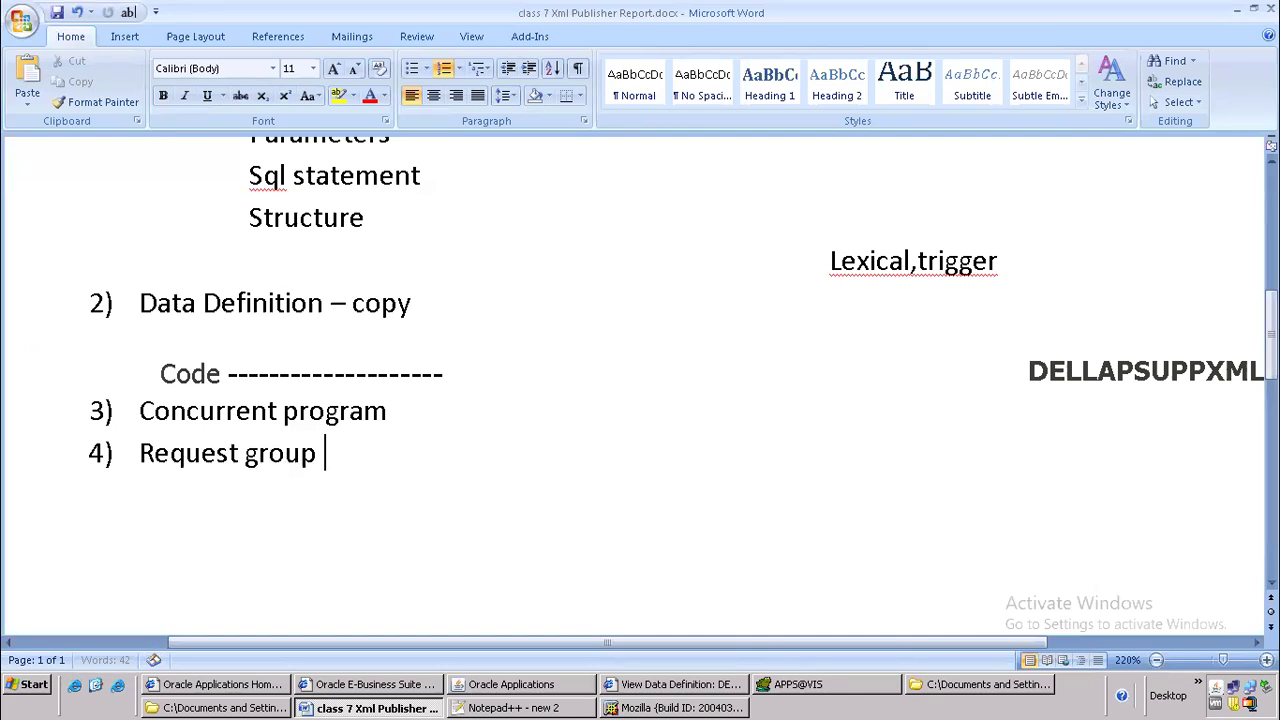
{"action": "key", "text": "Return"}
Write Responsibility as item 5 of the numbered list
{"action": "type", "text": "REsp"}
{"action": "key", "text": "BackSpace"}
{"action": "key", "text": "BackSpace"}
{"action": "key", "text": "BackSpace"}
{"action": "type", "text": "esponbil"}
{"action": "key", "text": "BackSpace"}
{"action": "key", "text": "BackSpace"}
{"action": "key", "text": "BackSpace"}
{"action": "type", "text": "sibility"}
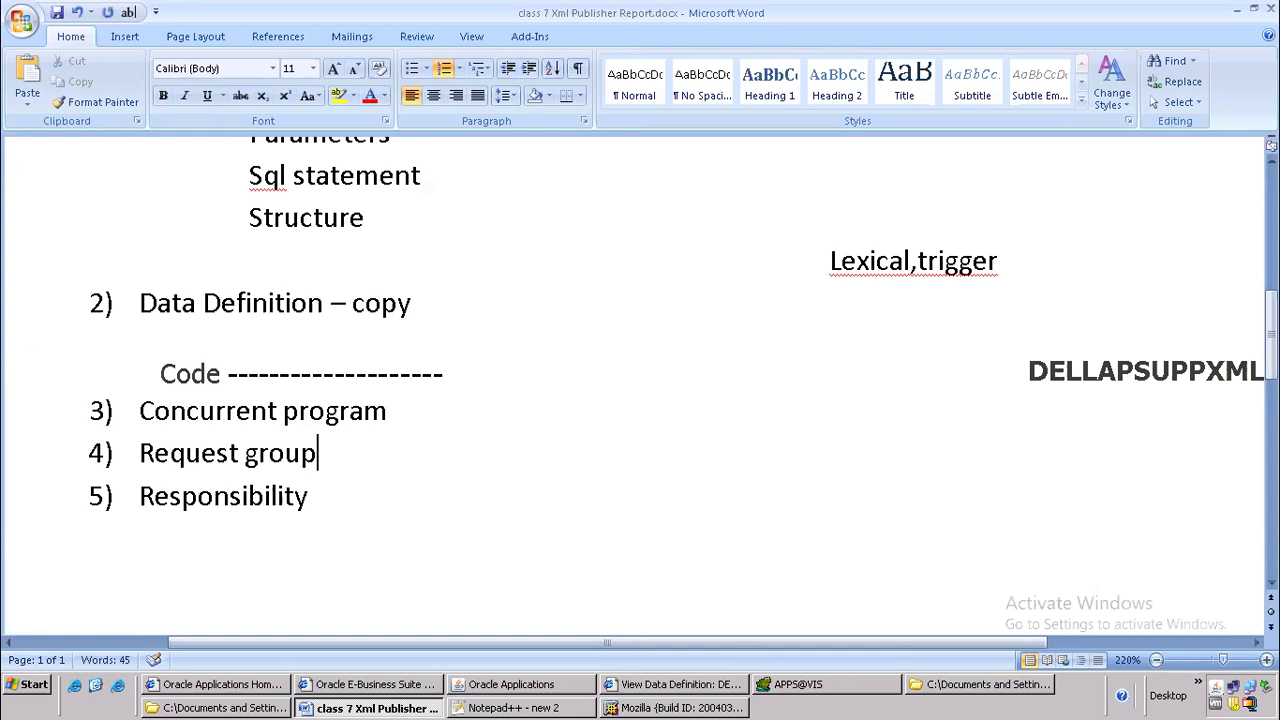
Highlight the Request group and Responsibility list items in yellow
{"action": "left_click_drag", "start_coordinate": [143, 455], "coordinate": [332, 540]}
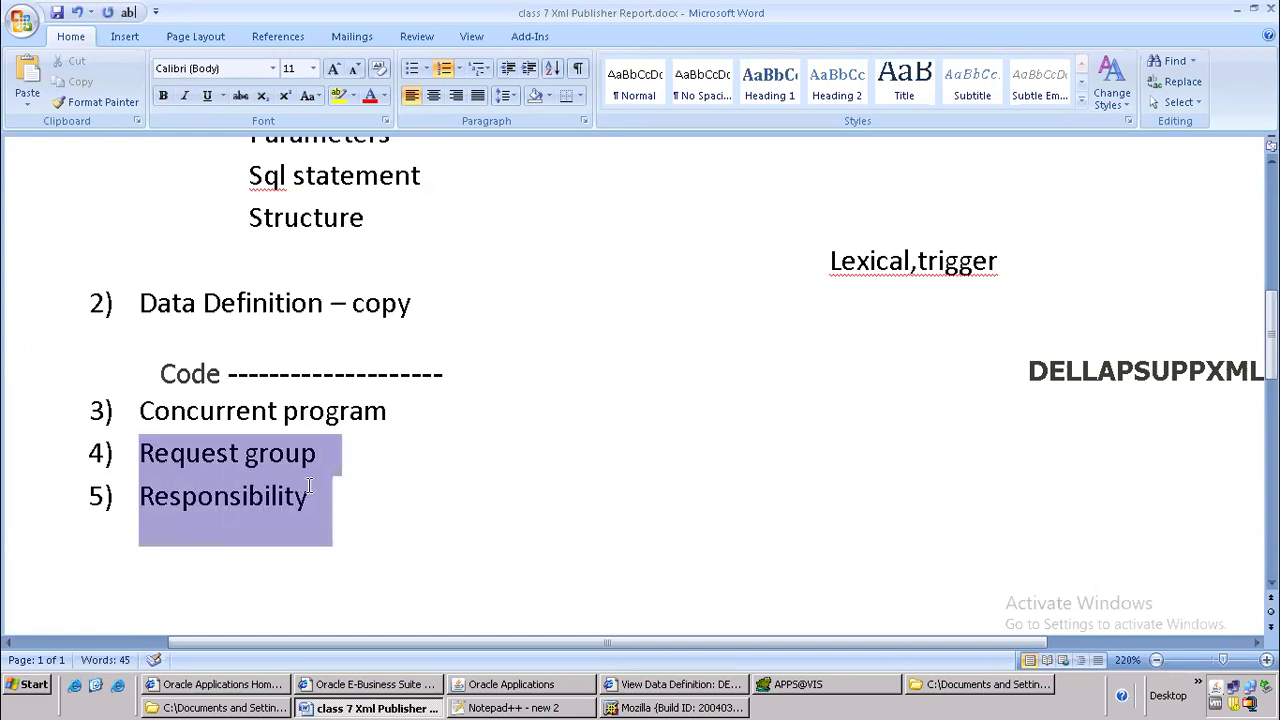
{"action": "left_click", "coordinate": [341, 97]}
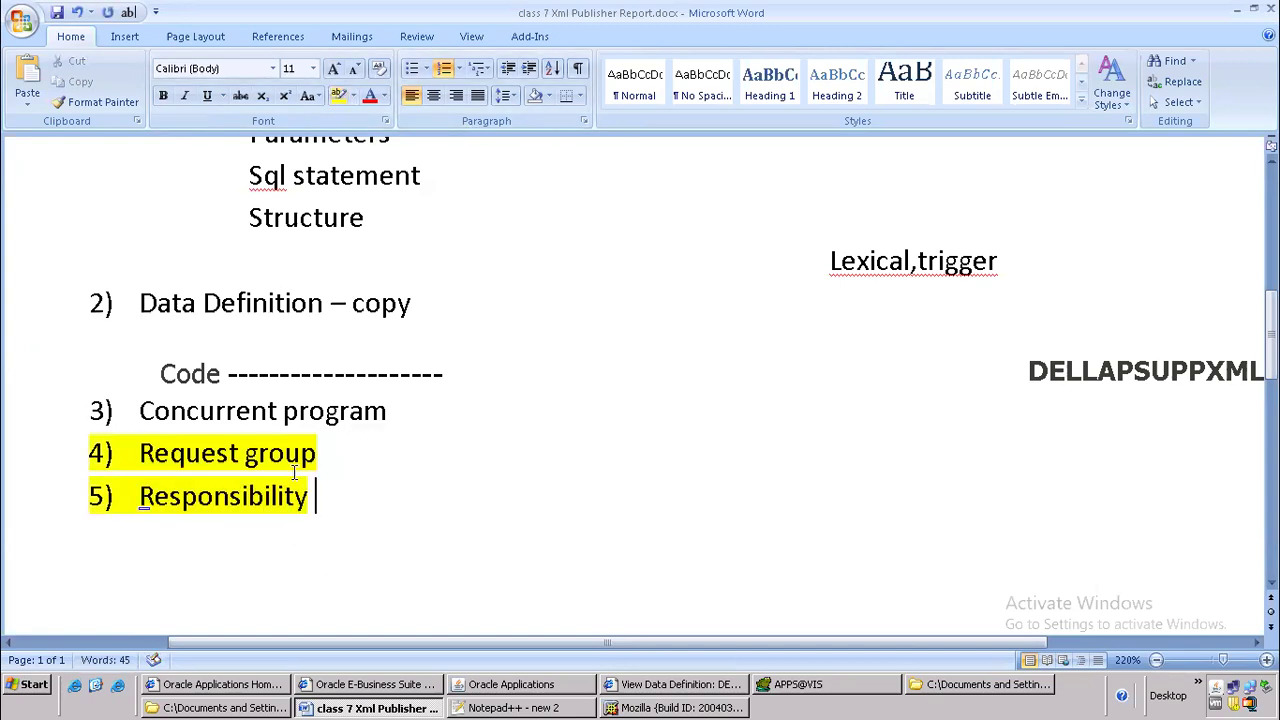
{"action": "left_click_drag", "start_coordinate": [134, 411], "coordinate": [333, 430]}
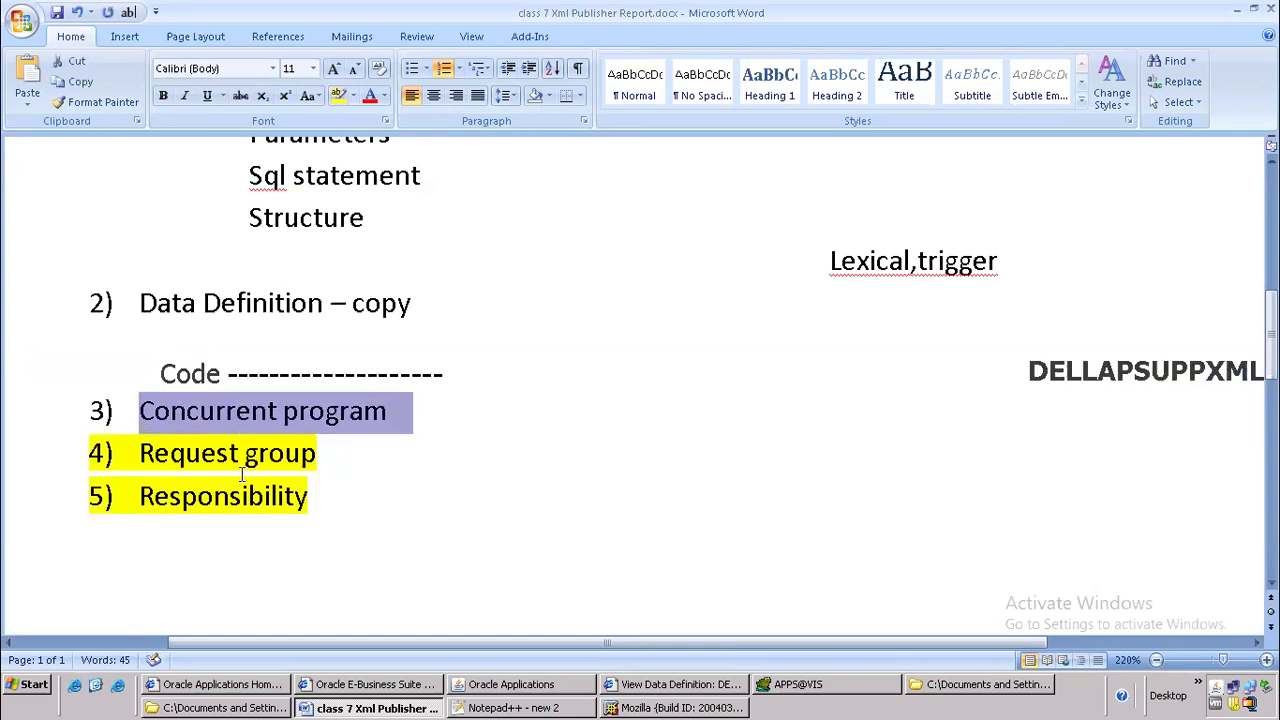
{"action": "key", "text": "alt+Tab"}
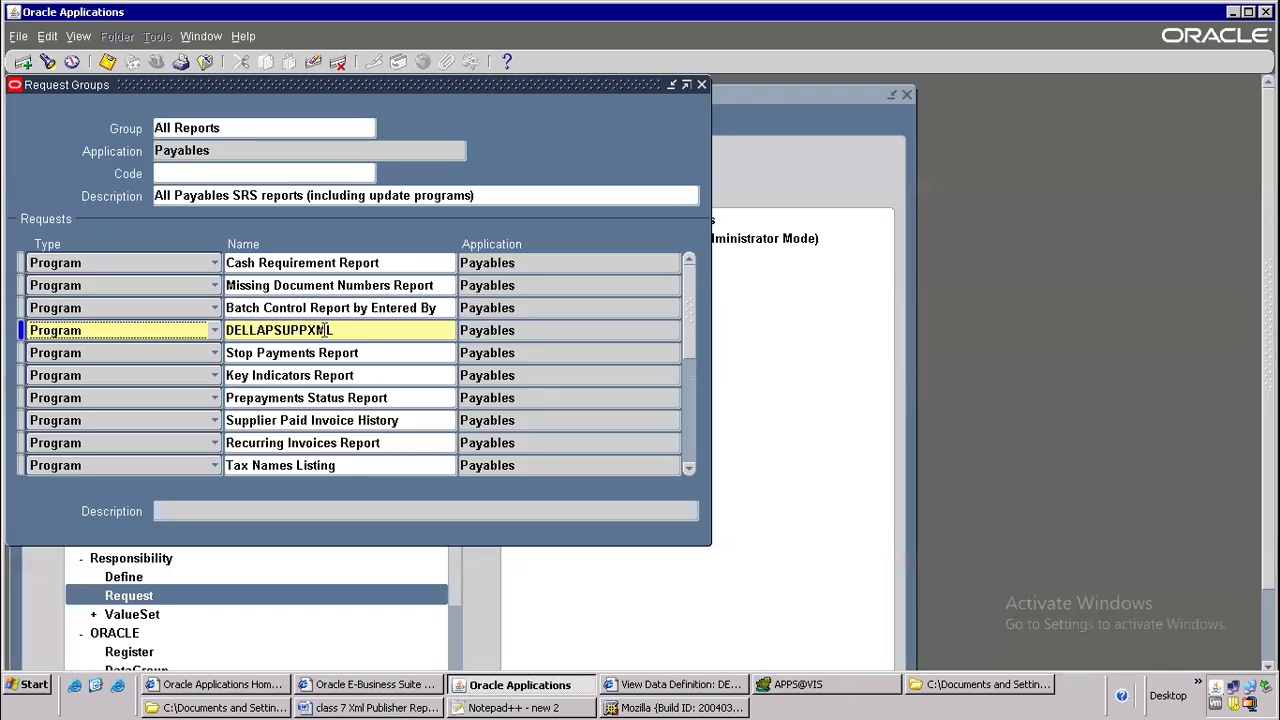
{"action": "key", "text": "alt+Tab"}
Append --submit to the Responsibility item and switch back to Oracle Applications
{"action": "left_click", "coordinate": [349, 505]}
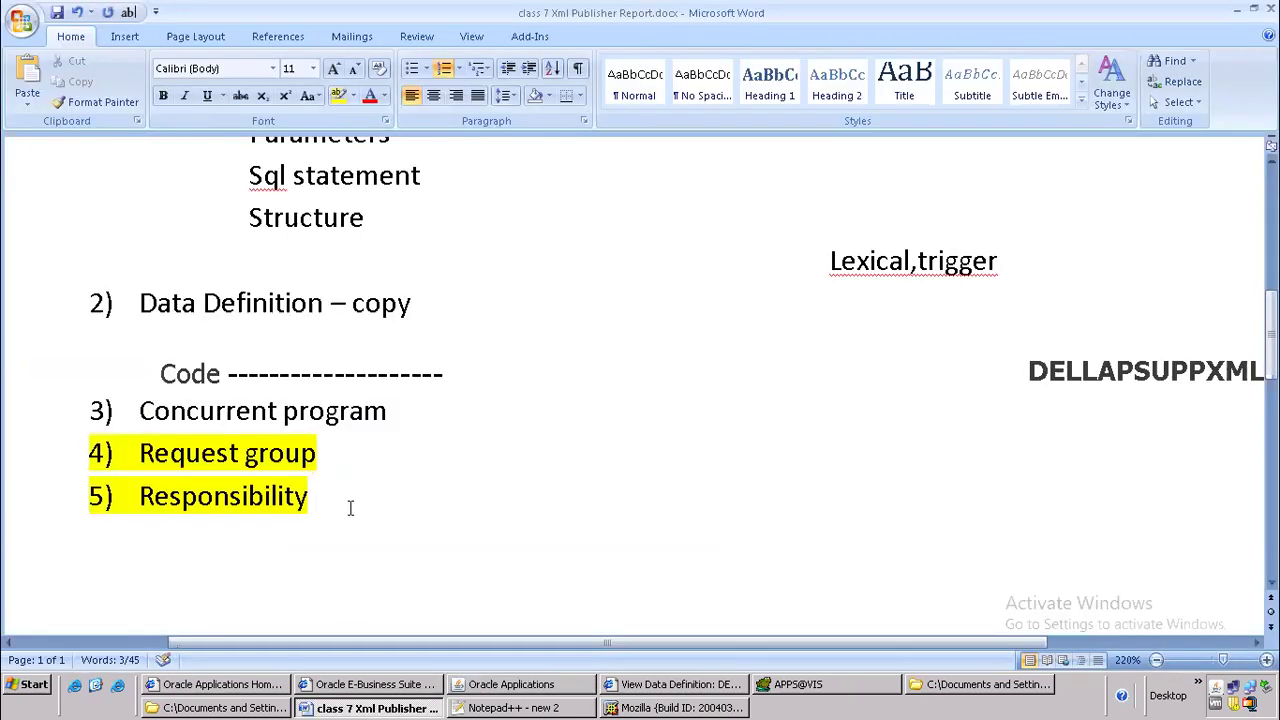
{"action": "type", "text": "-"}
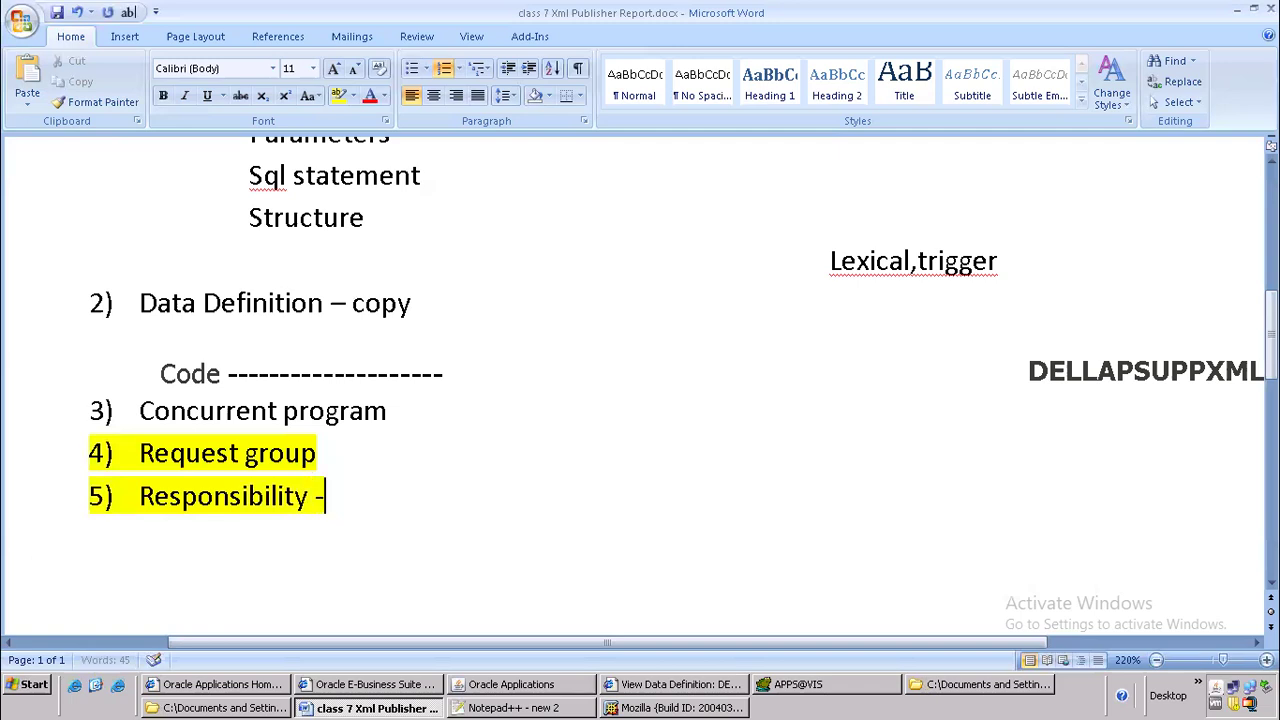
{"action": "type", "text": "-submit"}
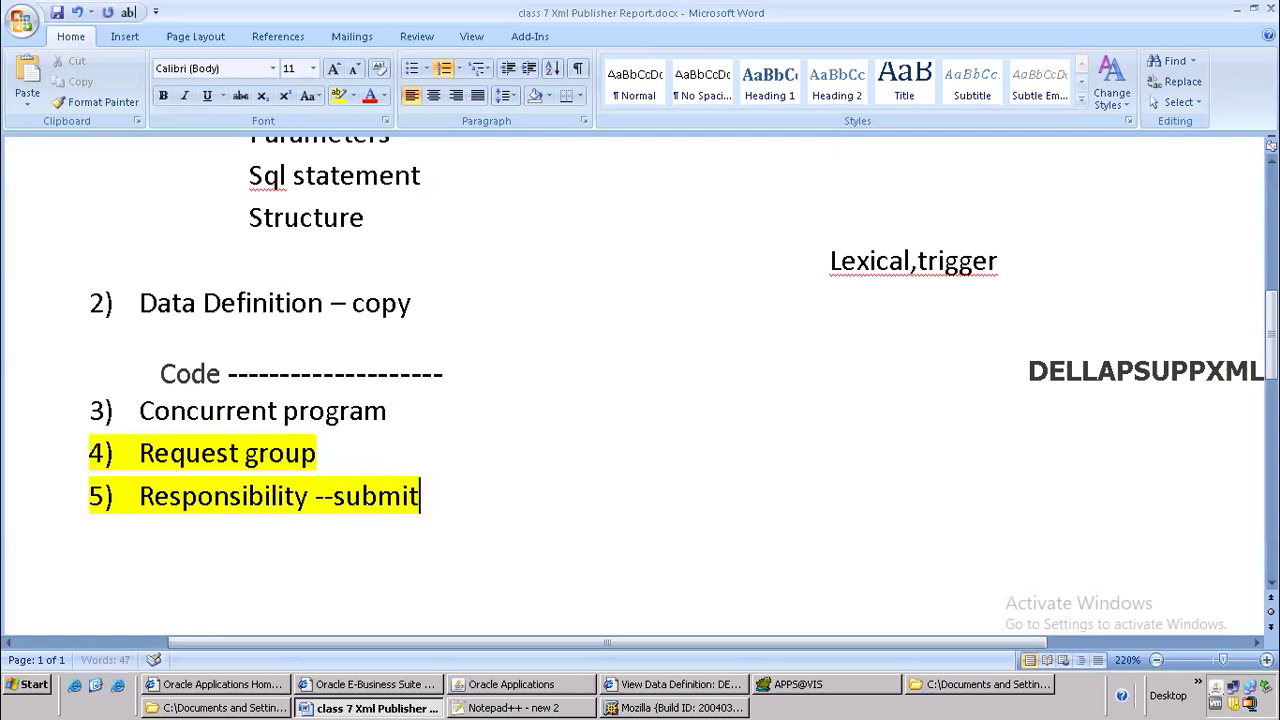
{"action": "key", "text": "alt+Tab"}
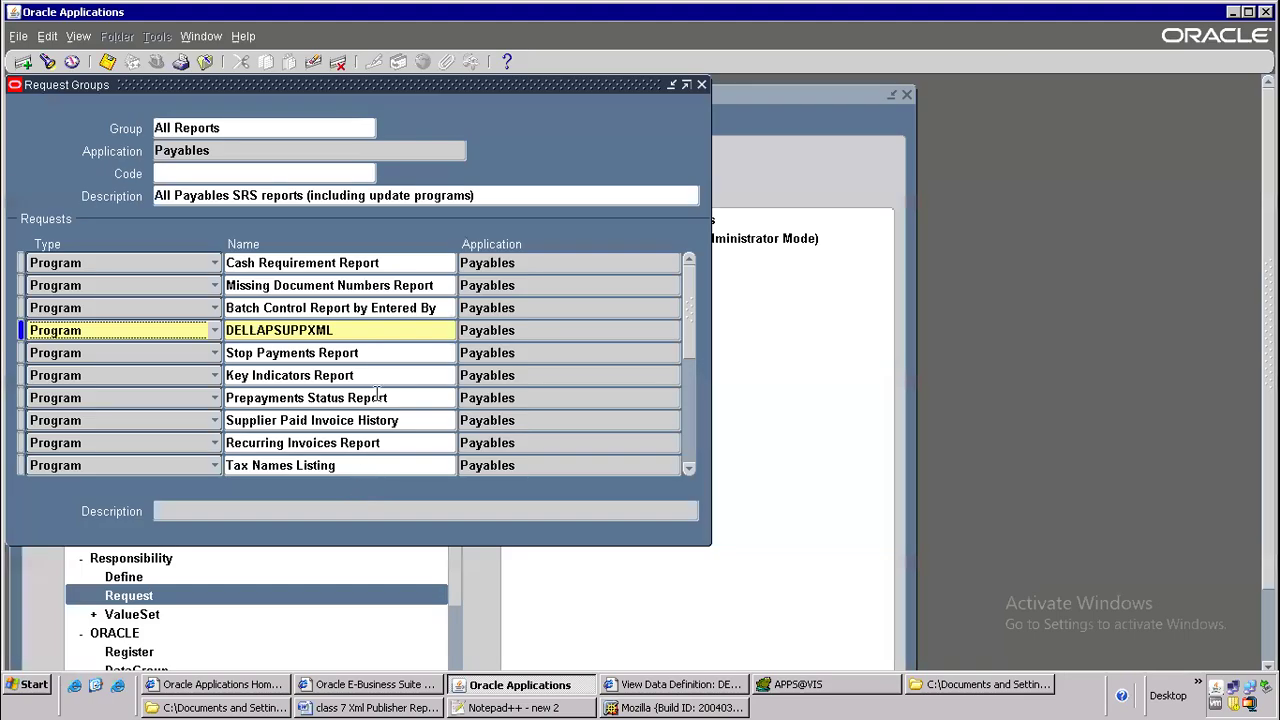
Switch the responsibility to Payables, Vision Operations (USA)
{"action": "left_click", "coordinate": [206, 62]}
{"action": "left_click", "coordinate": [152, 63]}
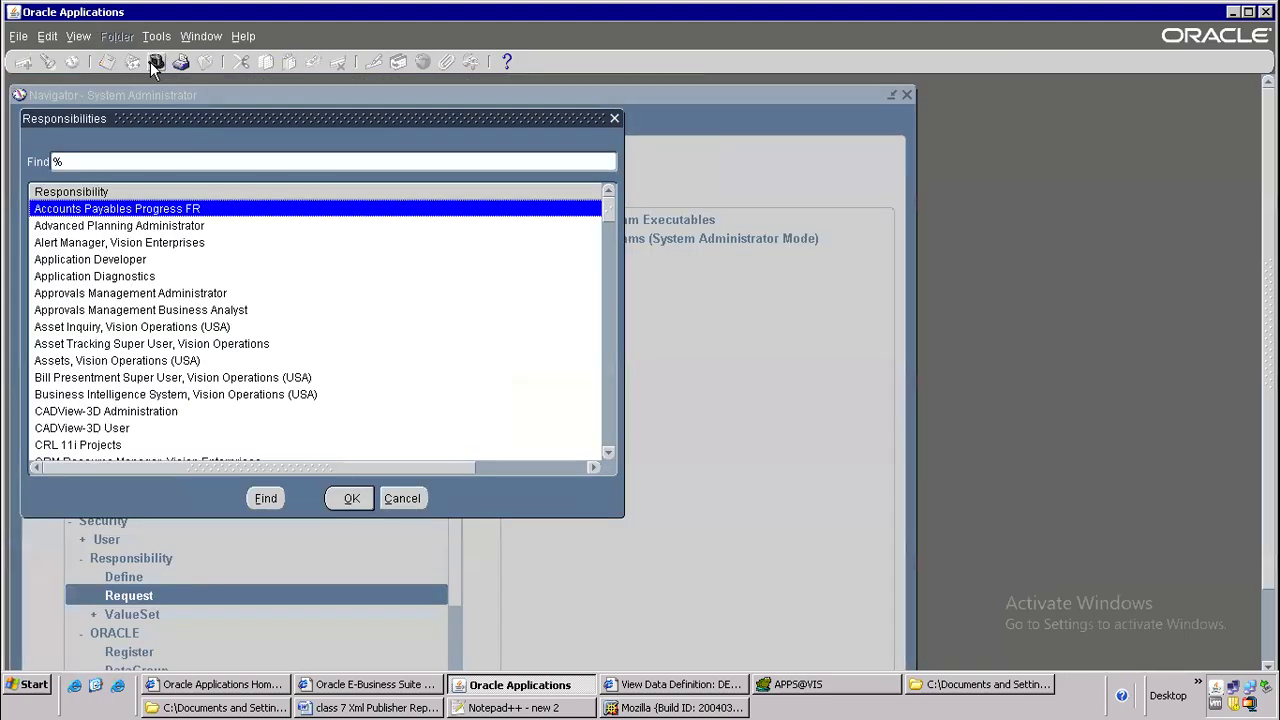
{"action": "type", "text": "pay"}
{"action": "key", "text": "Return"}
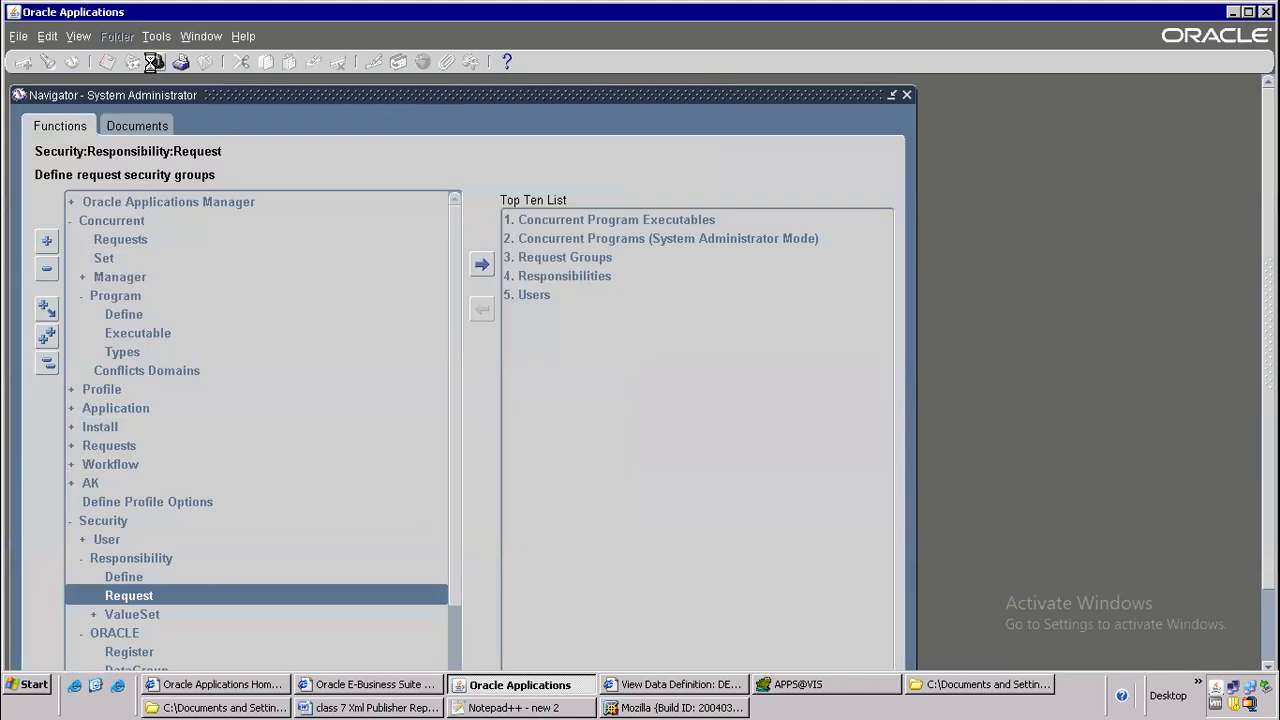
Start a new single request for the DELLAPSUPPXML program
{"action": "left_click", "coordinate": [78, 36]}
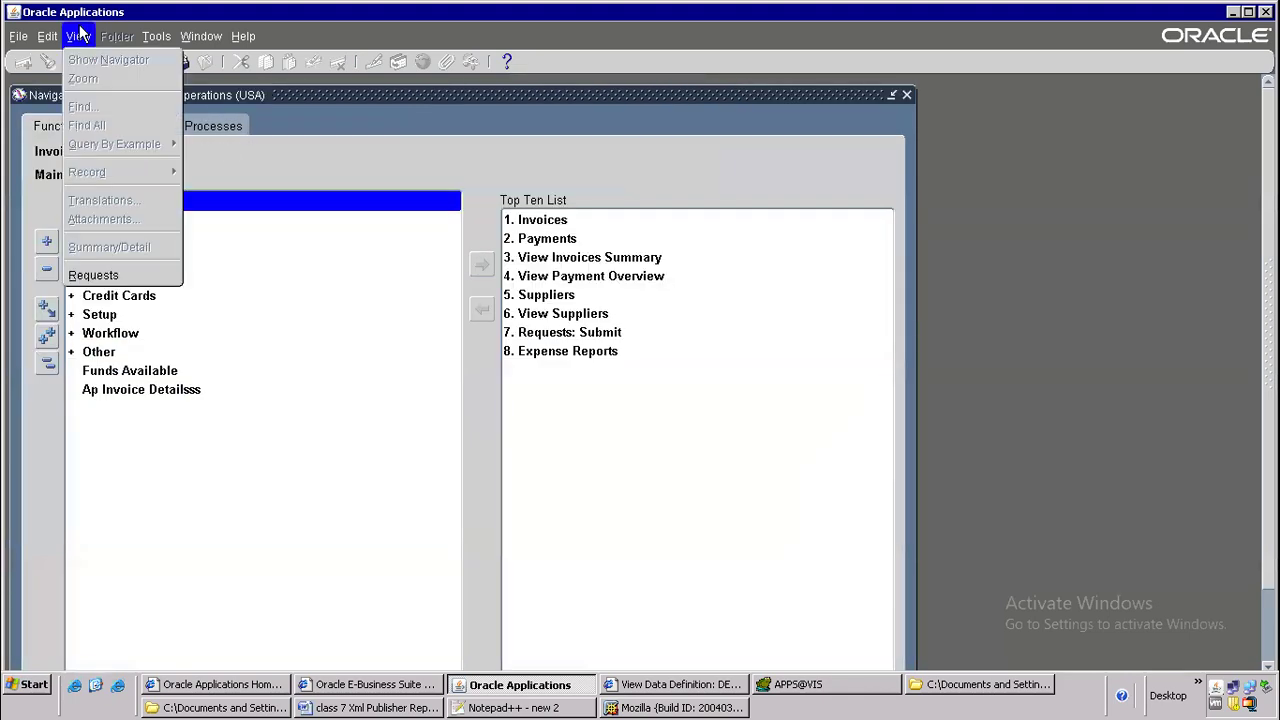
{"action": "left_click", "coordinate": [92, 276]}
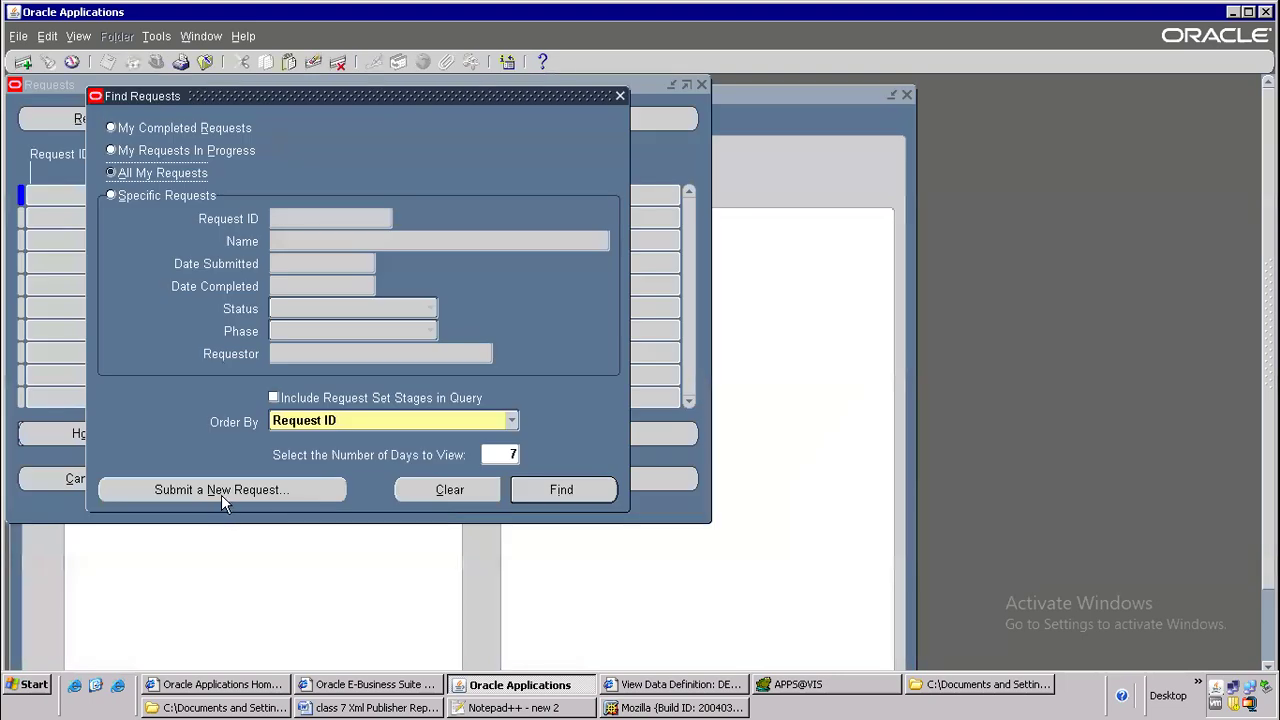
{"action": "left_click", "coordinate": [222, 491]}
{"action": "left_click", "coordinate": [324, 405]}
{"action": "type", "text": "DELLAPSUPPXML"}
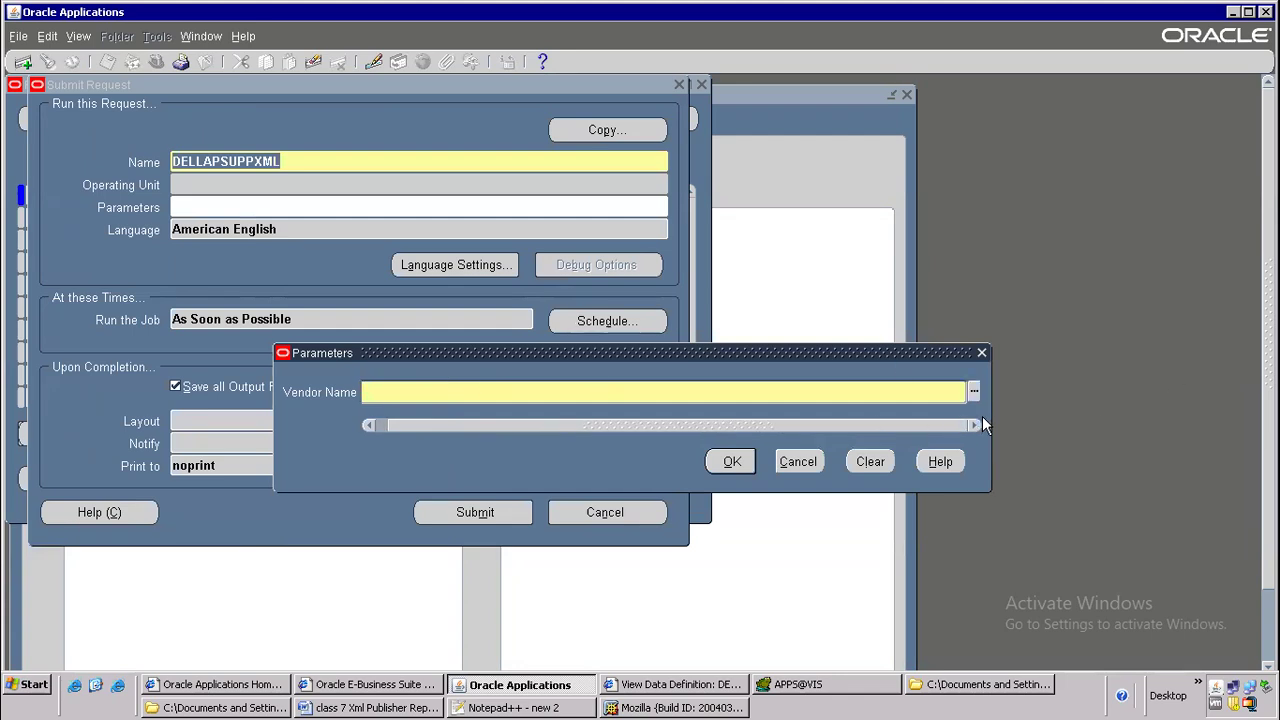
Set the Vendor Name parameter to 3G Communications, Inc., submit the request and decline submitting another one
{"action": "left_click", "coordinate": [976, 392]}
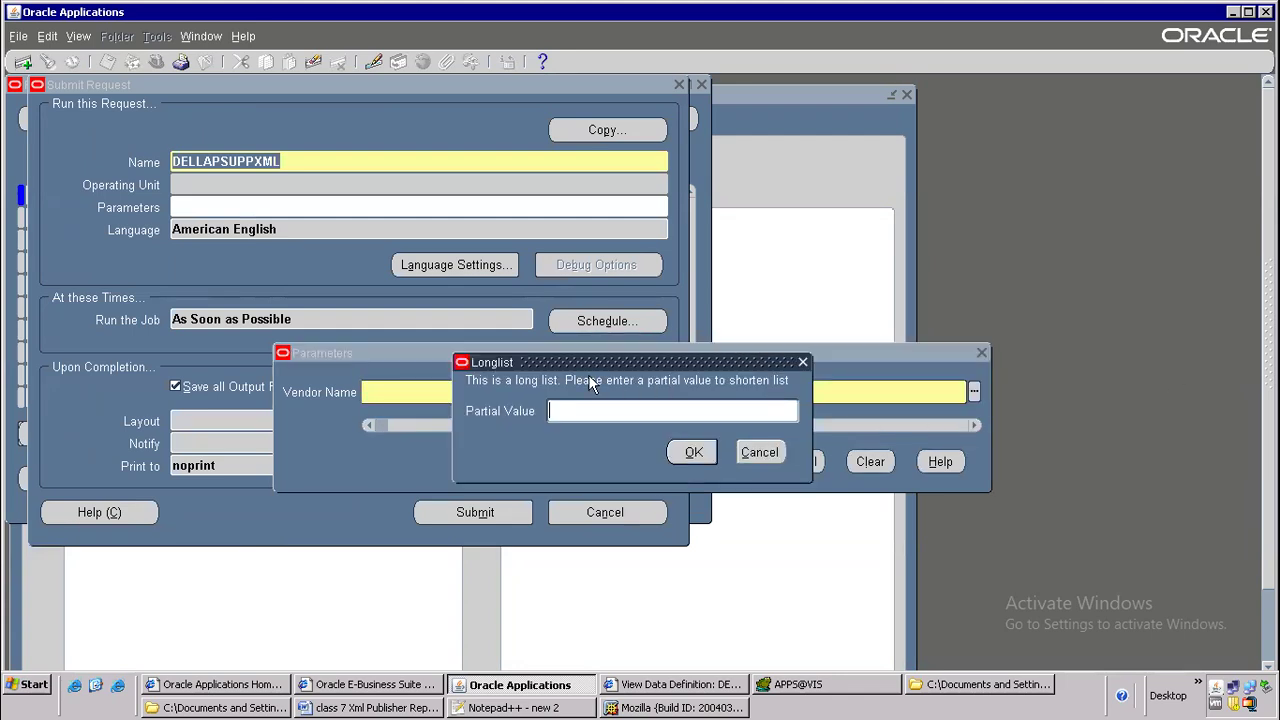
{"action": "type", "text": "%"}
{"action": "key", "text": "Return"}
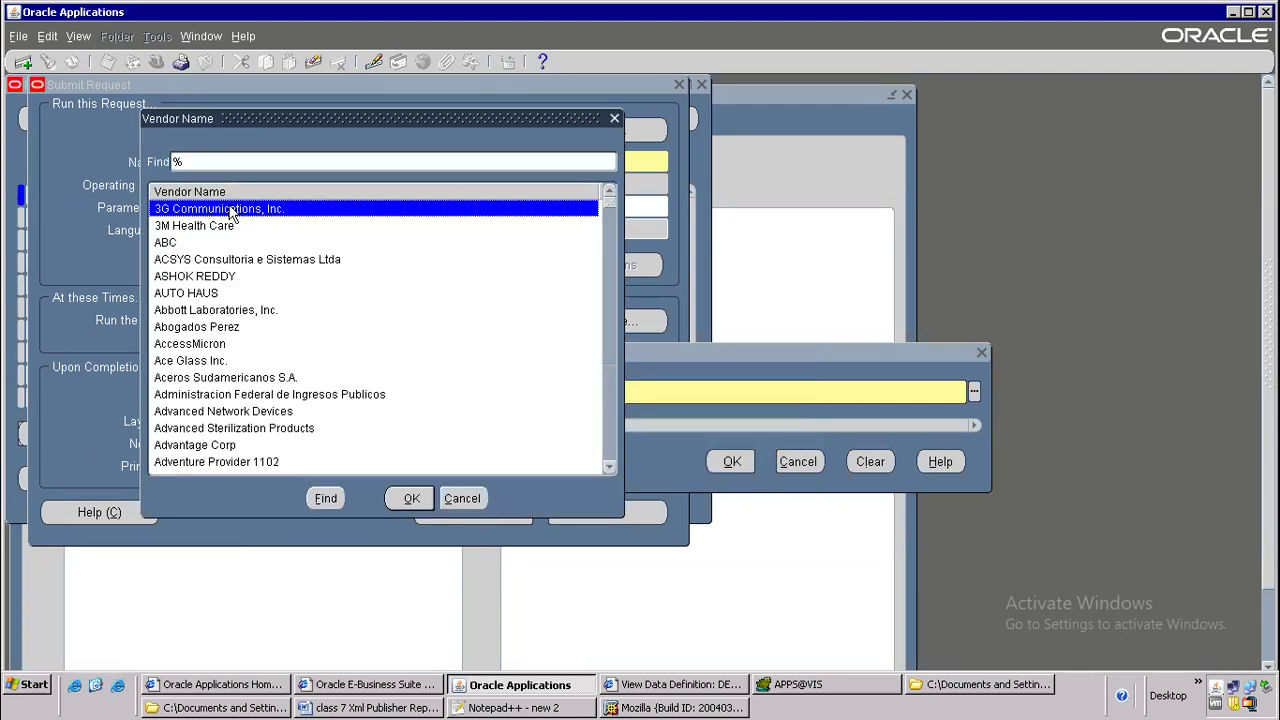
{"action": "key", "text": "Return"}
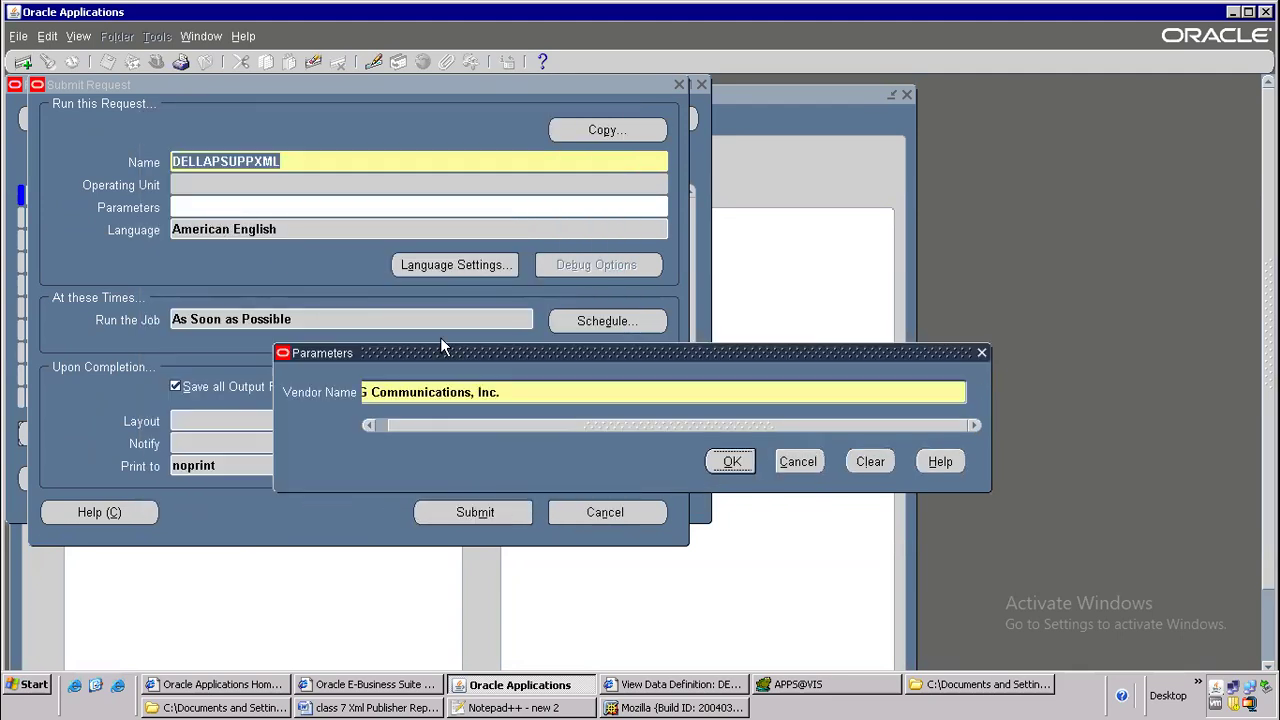
{"action": "left_click", "coordinate": [730, 461]}
{"action": "left_click", "coordinate": [459, 511]}
{"action": "left_click", "coordinate": [680, 470]}
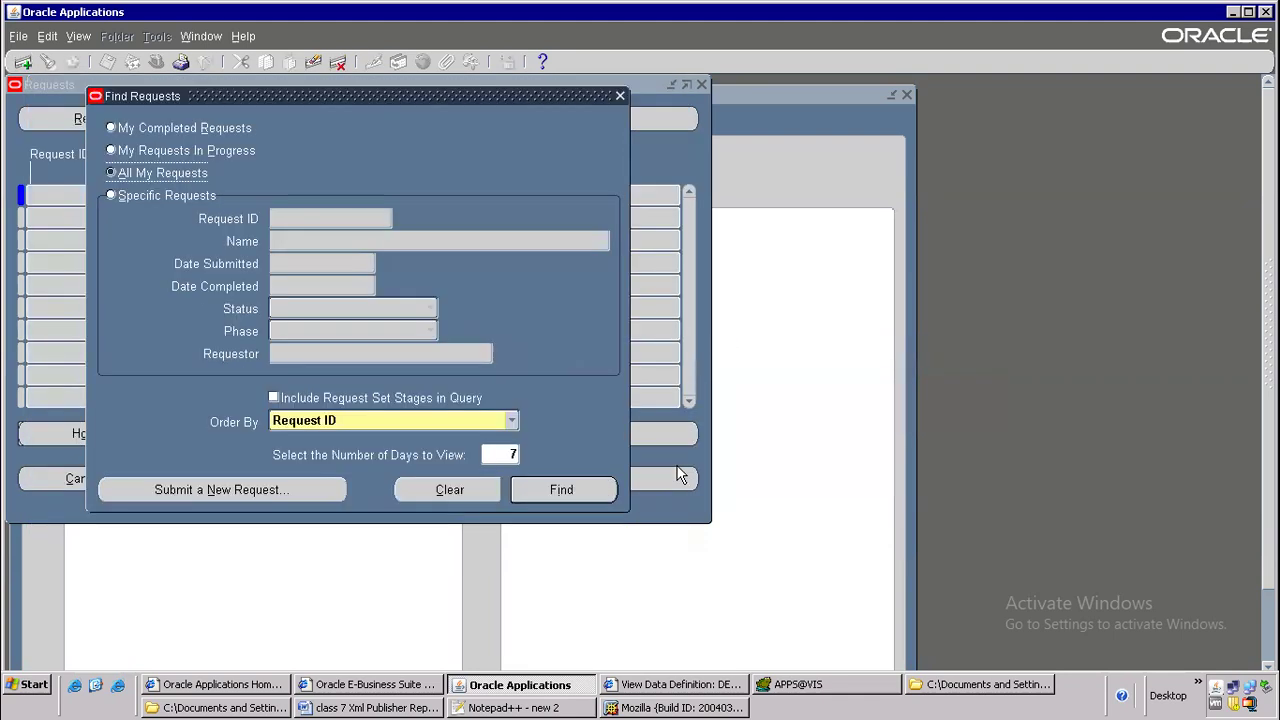
List all own requests, check the parameter of the DELLAPSUPPXML request, and refresh its status
{"action": "left_click", "coordinate": [569, 488]}
{"action": "left_click_drag", "start_coordinate": [536, 198], "coordinate": [594, 197]}
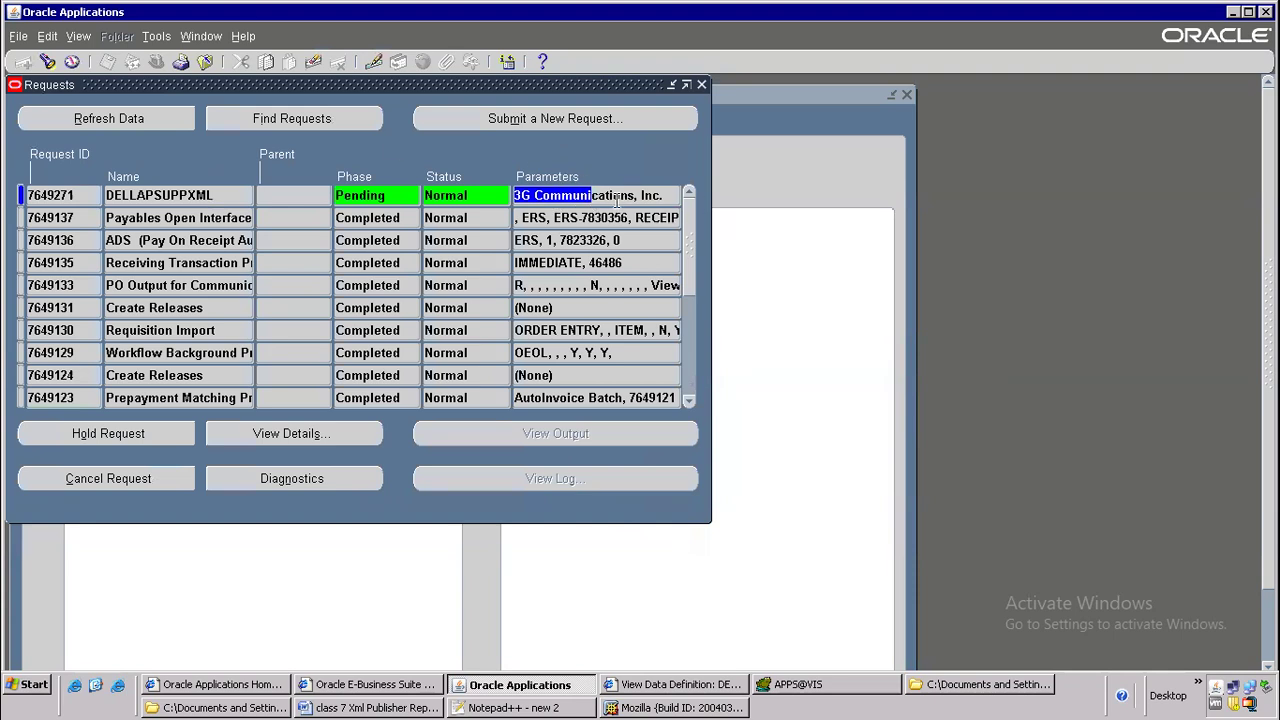
{"action": "left_click", "coordinate": [588, 217]}
{"action": "left_click", "coordinate": [574, 196]}
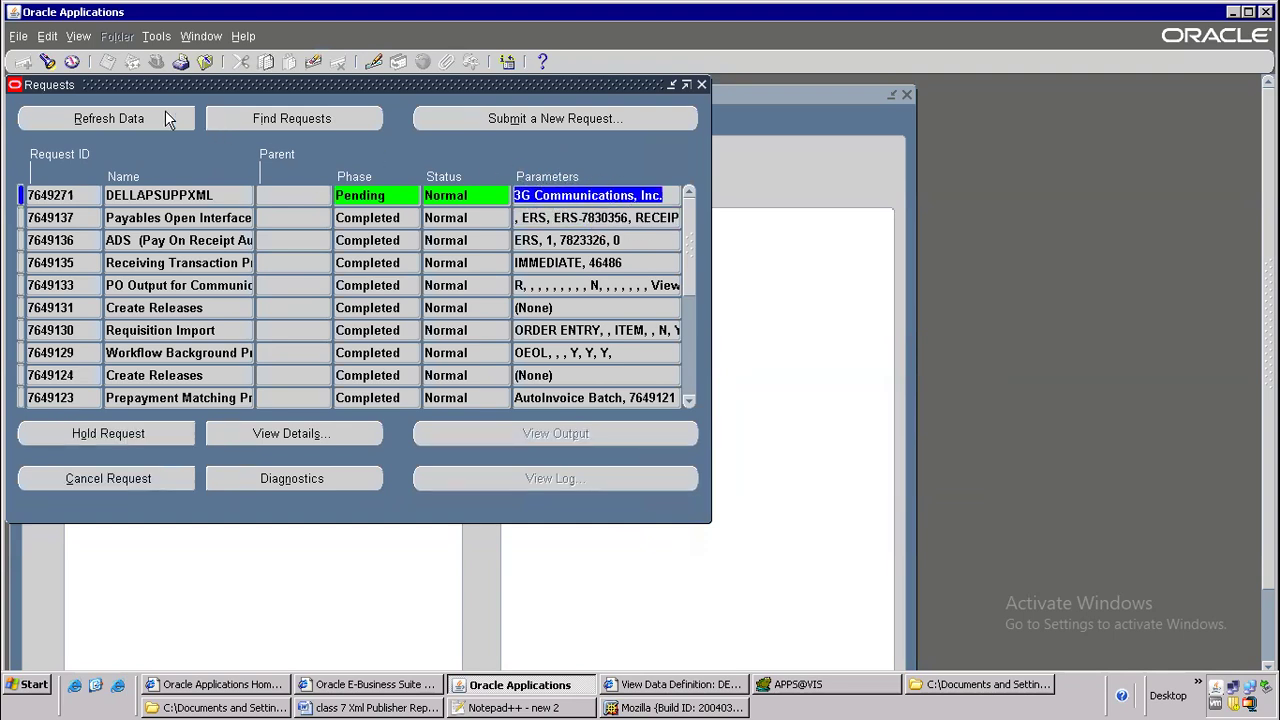
{"action": "left_click", "coordinate": [144, 125]}
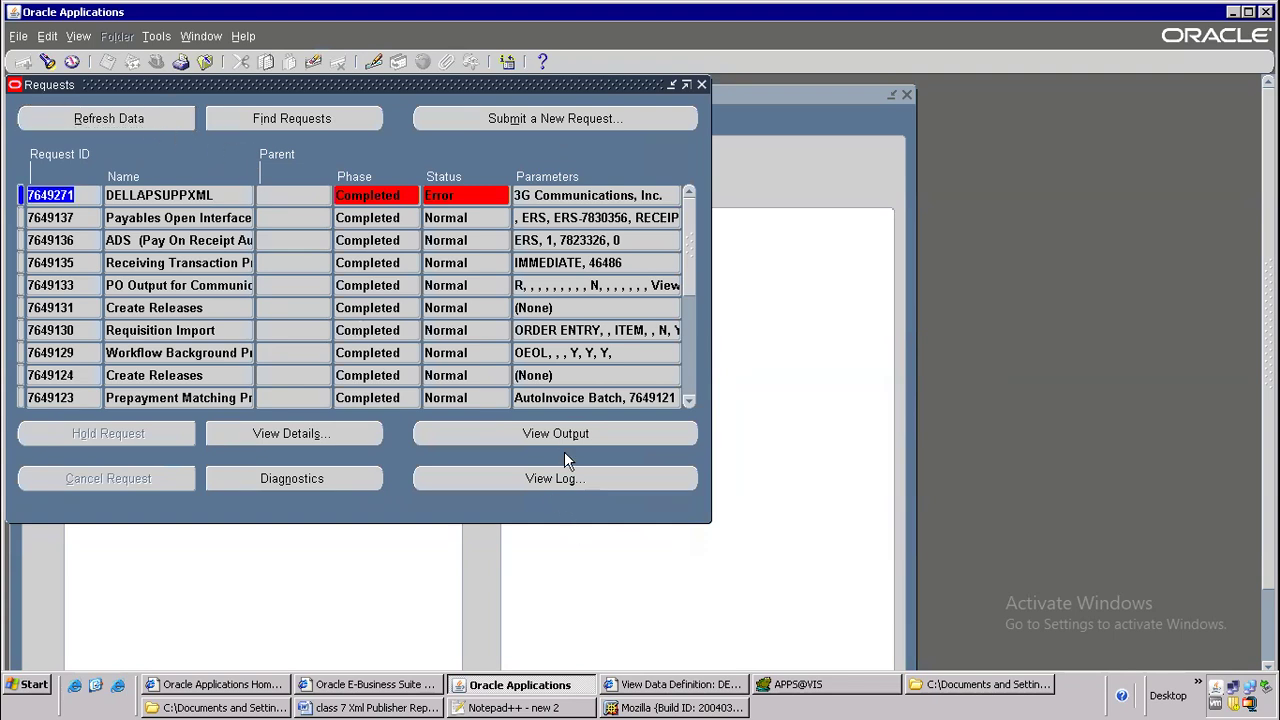
Open the DELLAPSUPPXML request's log in a maximized window and examine its error messages
{"action": "left_click", "coordinate": [594, 489]}
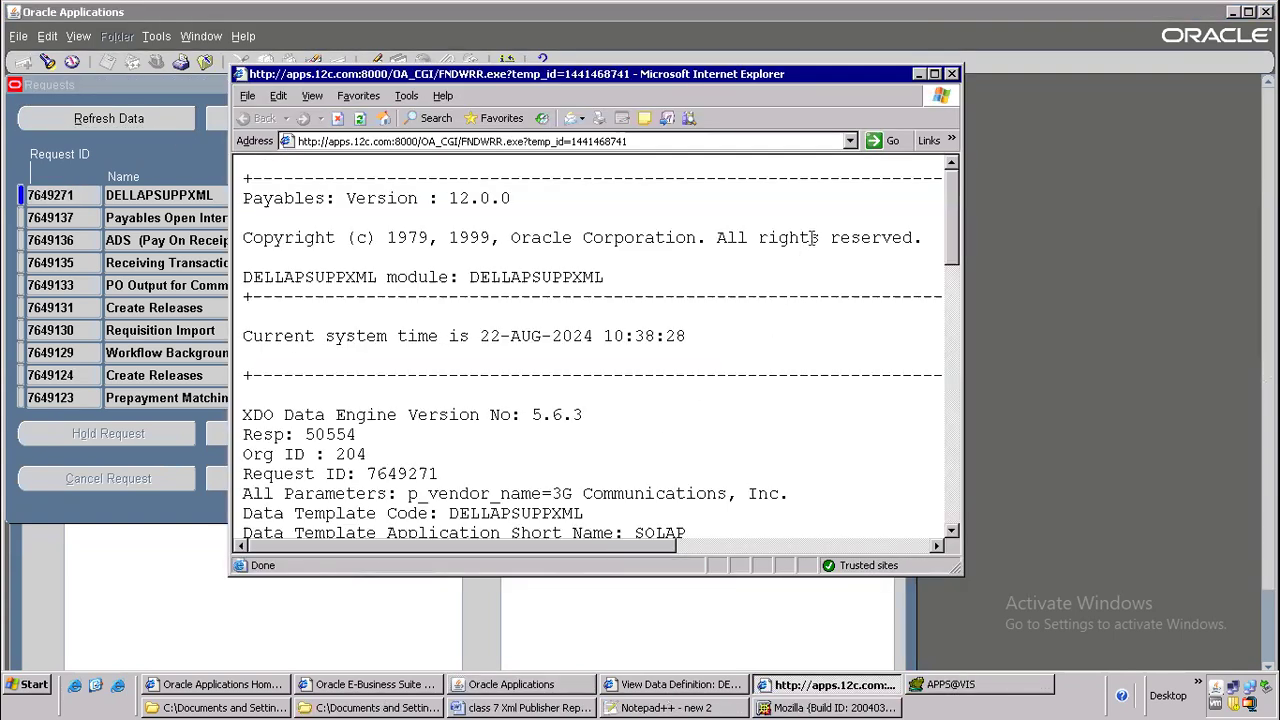
{"action": "left_click", "coordinate": [935, 74]}
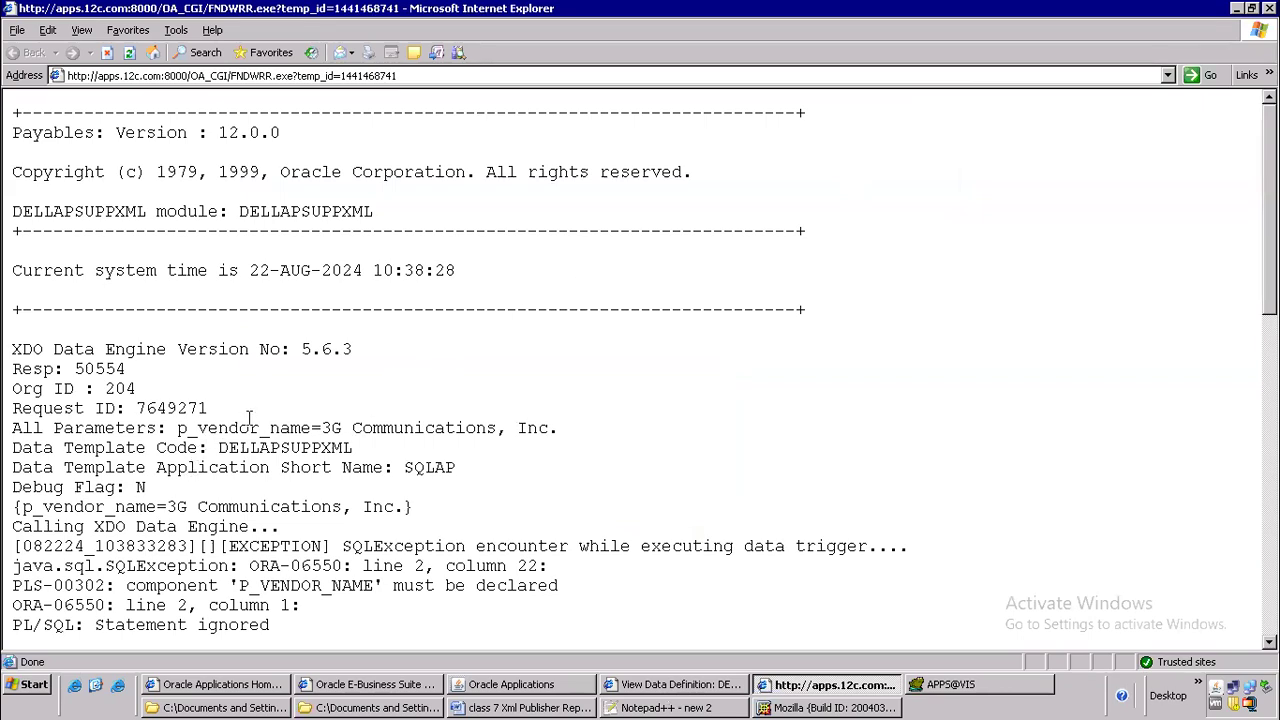
{"action": "scroll", "coordinate": [354, 405], "scroll_direction": "down", "scroll_amount": 5}
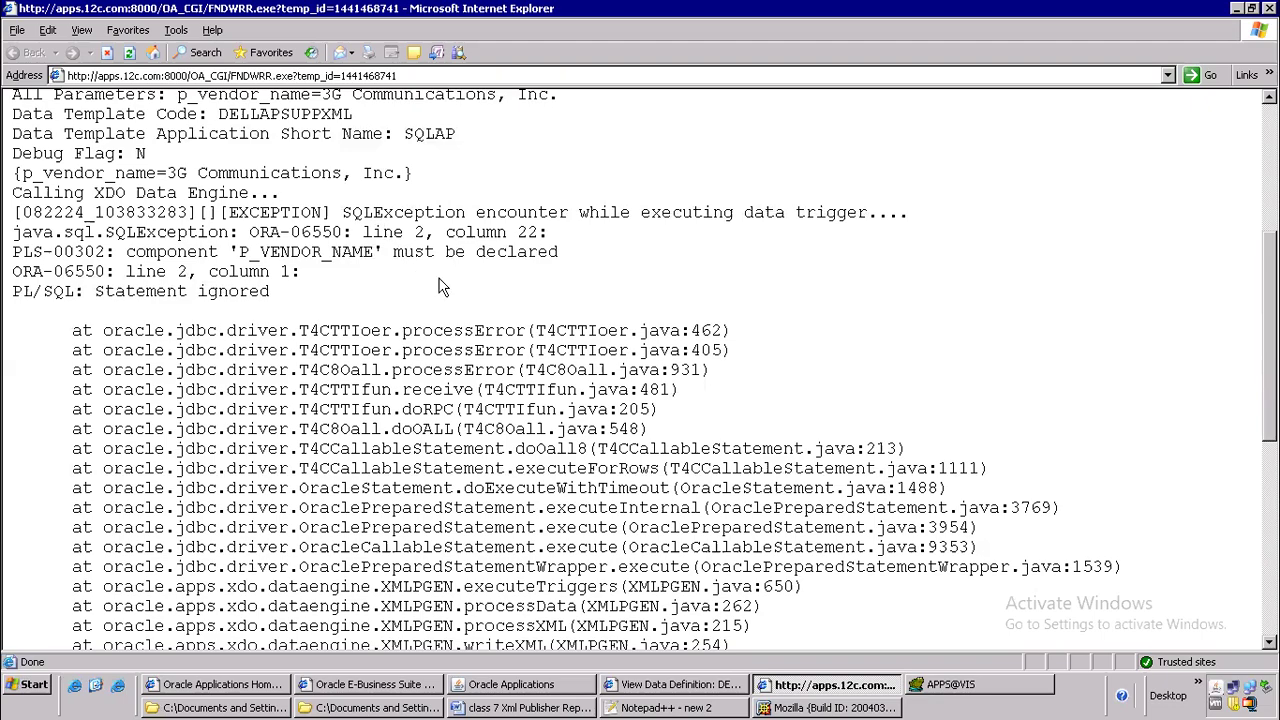
{"action": "scroll", "coordinate": [531, 457], "scroll_direction": "down", "scroll_amount": 9}
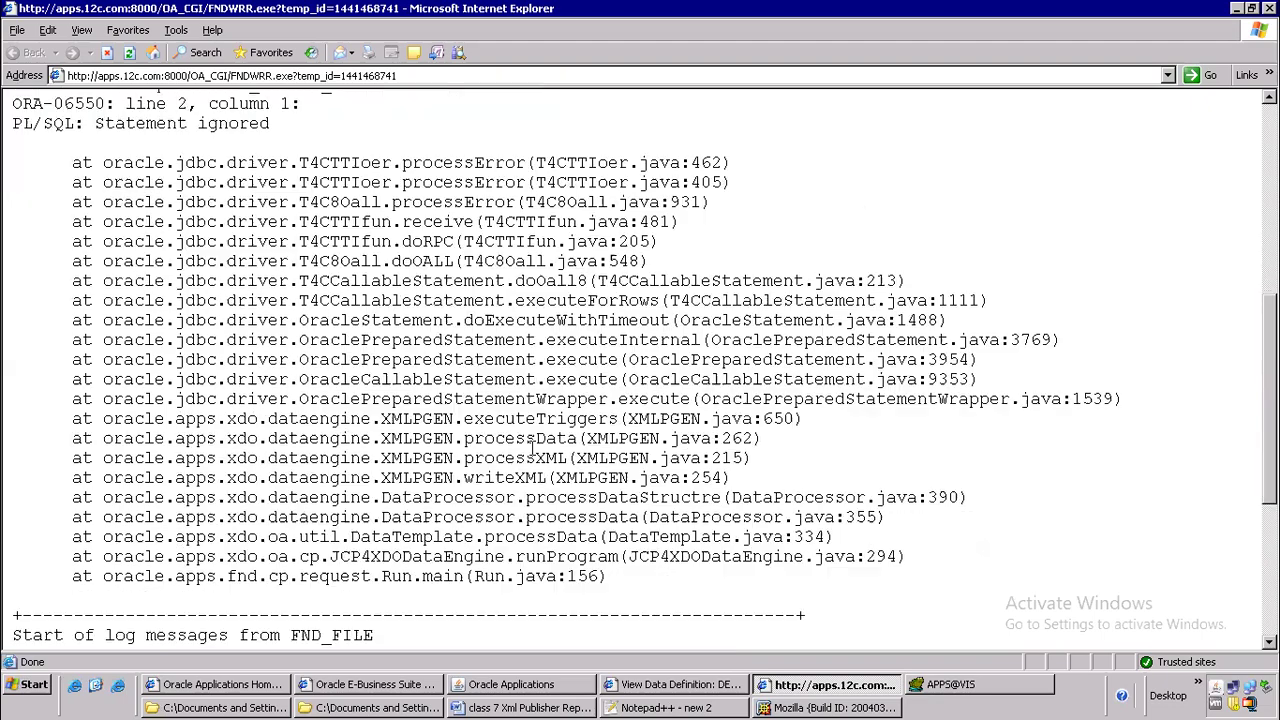
{"action": "scroll", "coordinate": [531, 487], "scroll_direction": "up", "scroll_amount": 10}
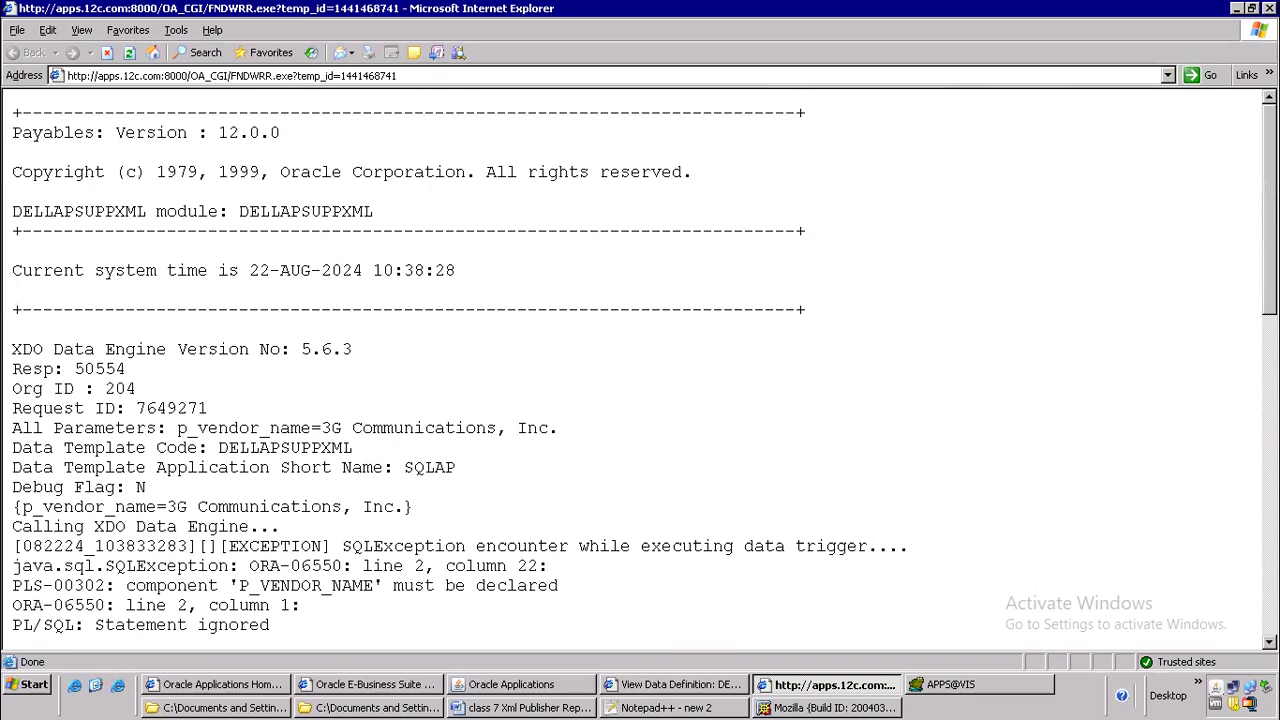
Return to Oracle Applications and copy the program name DELLAPSUPPXML from the requests list
{"action": "left_click", "coordinate": [590, 690]}
{"action": "double_click", "coordinate": [228, 196]}
{"action": "right_click", "coordinate": [195, 201]}
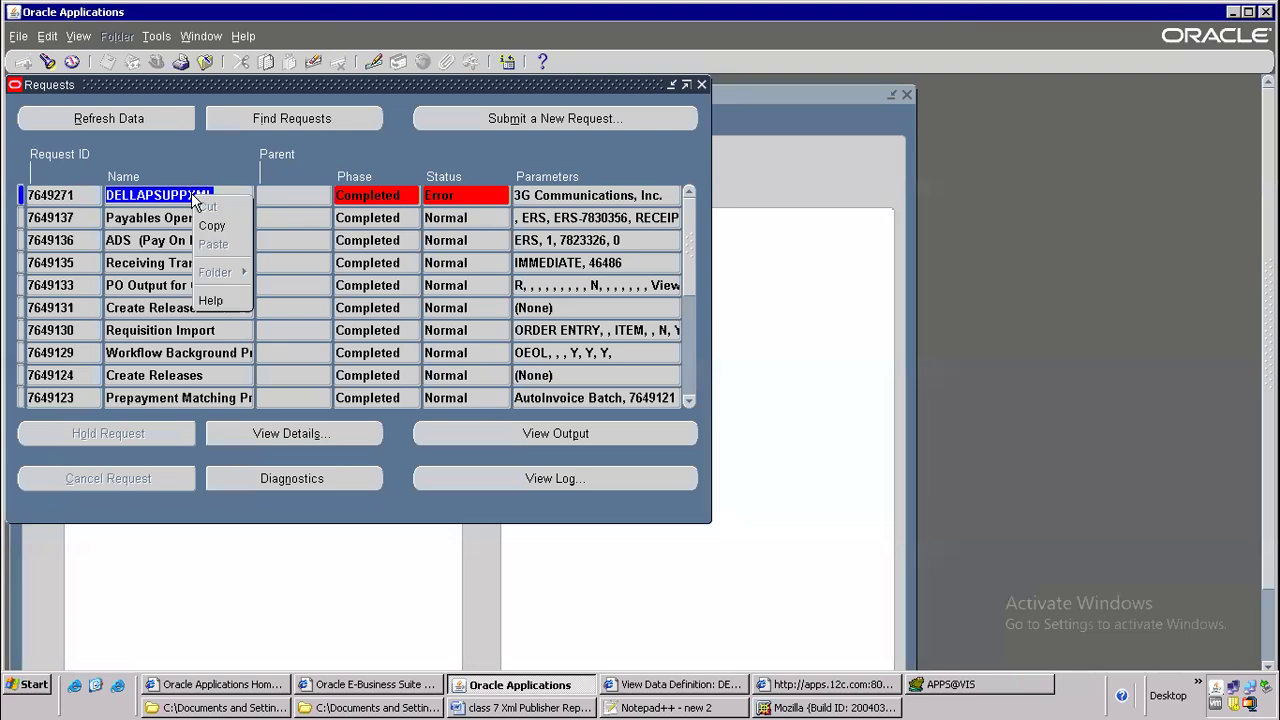
{"action": "left_click", "coordinate": [213, 225]}
Close the requests list and switch the responsibility to System Administrator
{"action": "left_click", "coordinate": [205, 62]}
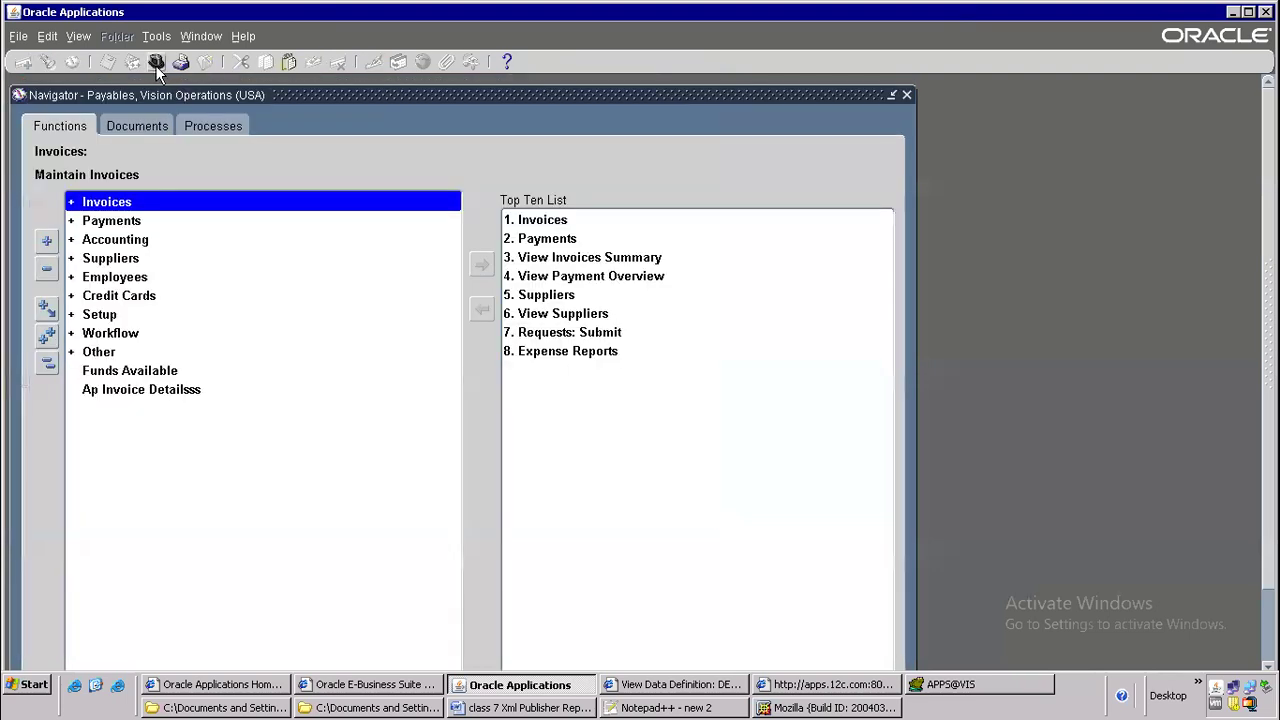
{"action": "left_click", "coordinate": [156, 62]}
{"action": "type", "text": "system Administrat%"}
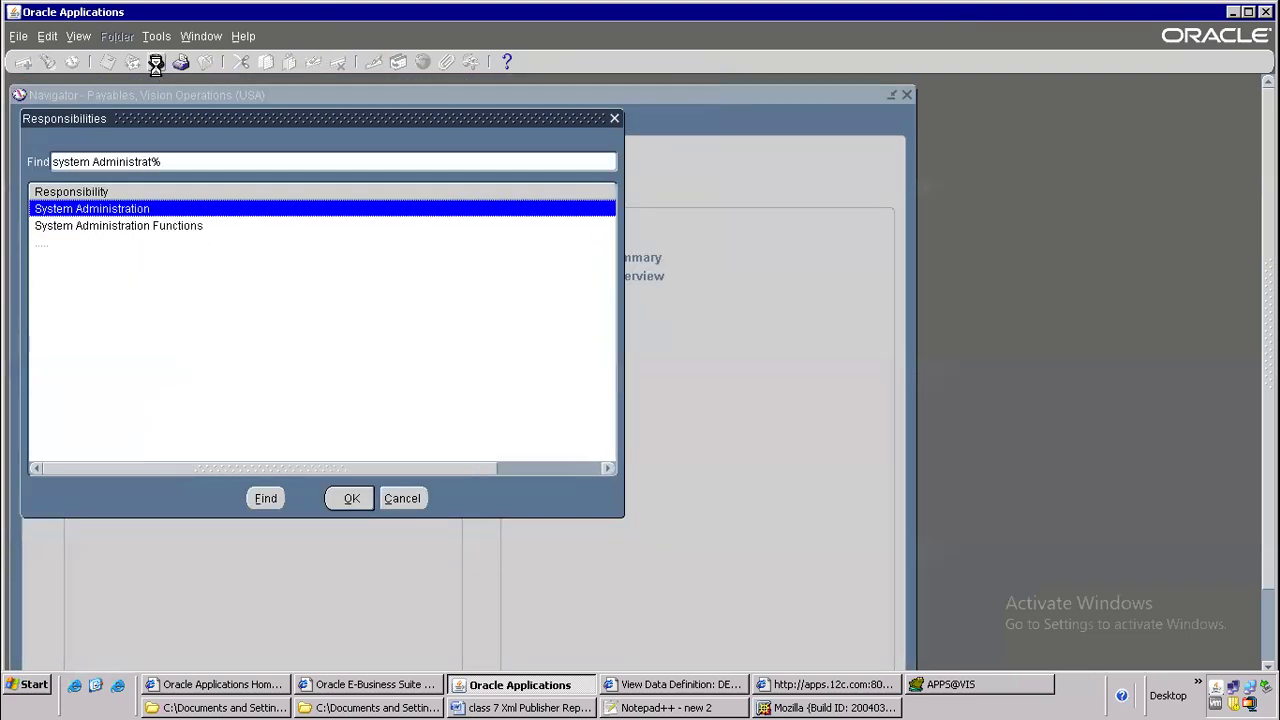
{"action": "key", "text": "Down"}
{"action": "key", "text": "Down"}
{"action": "key", "text": "Up"}
{"action": "key", "text": "Down"}
{"action": "key", "text": "Return"}
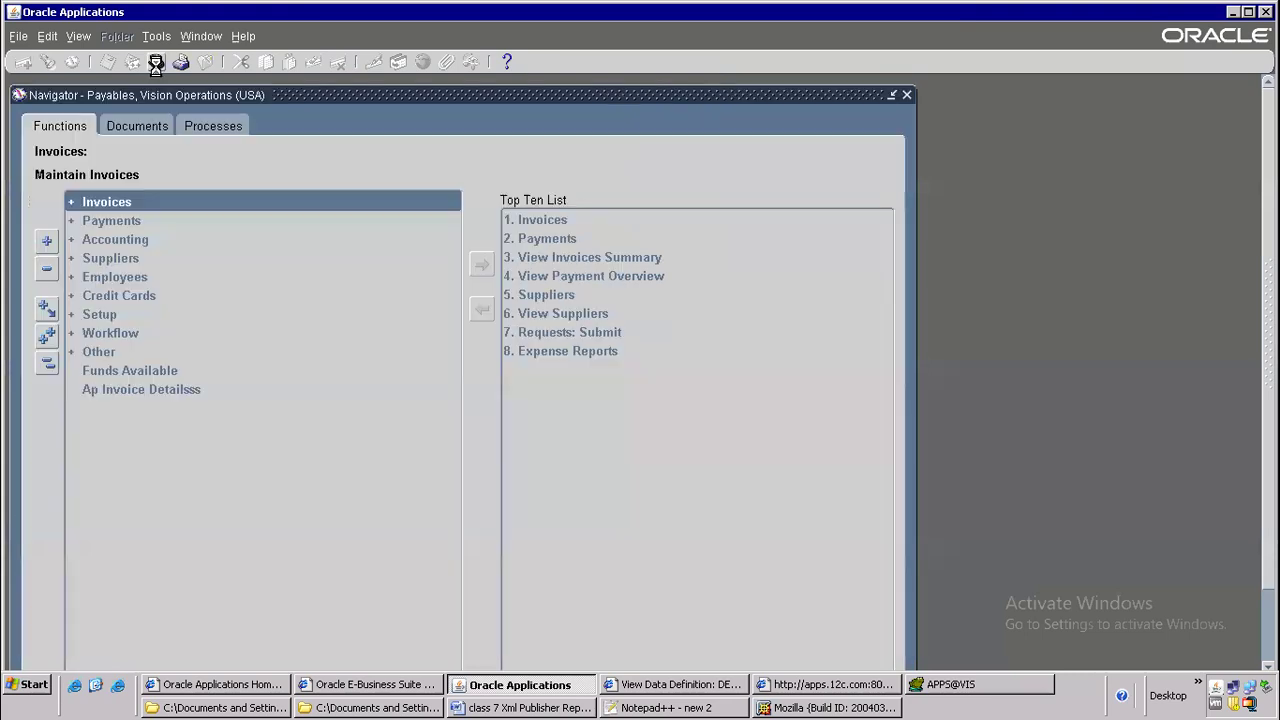
Open the Concurrent Programs form and query the DELLAPSUPPXML program
{"action": "key", "text": "2"}
{"action": "key", "text": "F11"}
{"action": "key", "text": "ctrl+v"}
{"action": "key", "text": "ctrl+F11"}
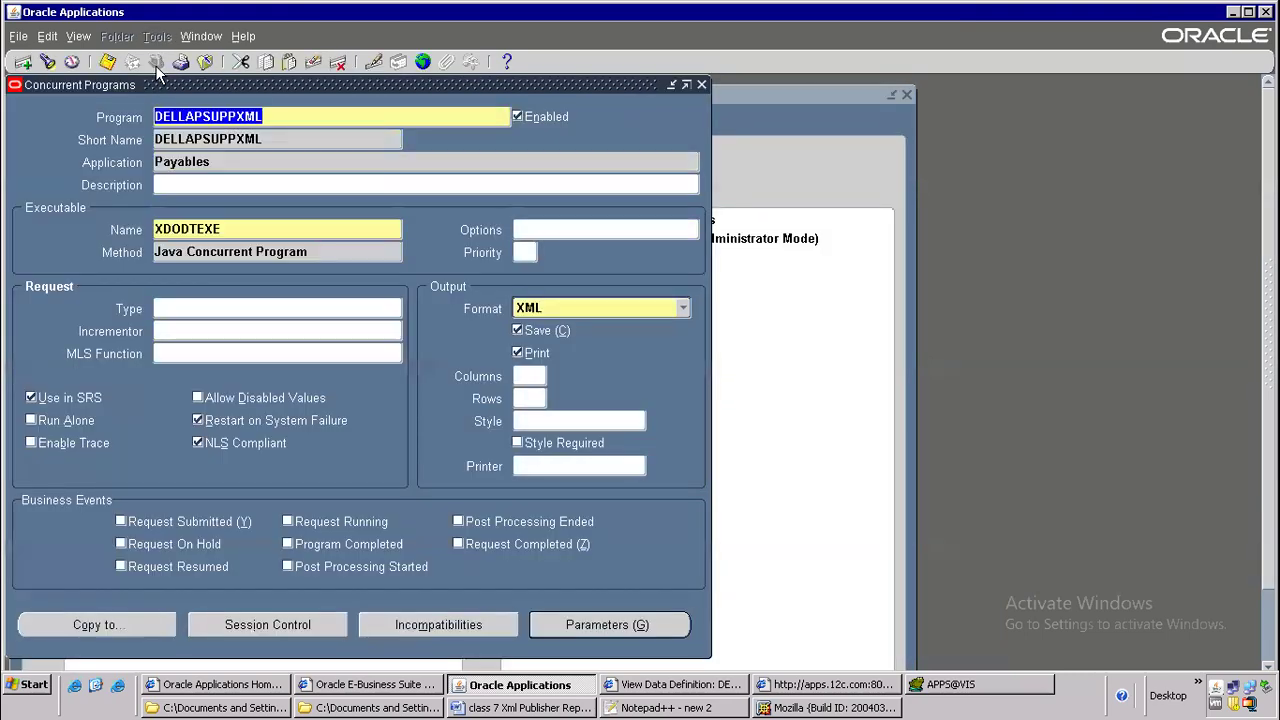
Examine the token of the program's Vendor Name parameter and compare it with the data definition page
{"action": "left_click", "coordinate": [617, 616]}
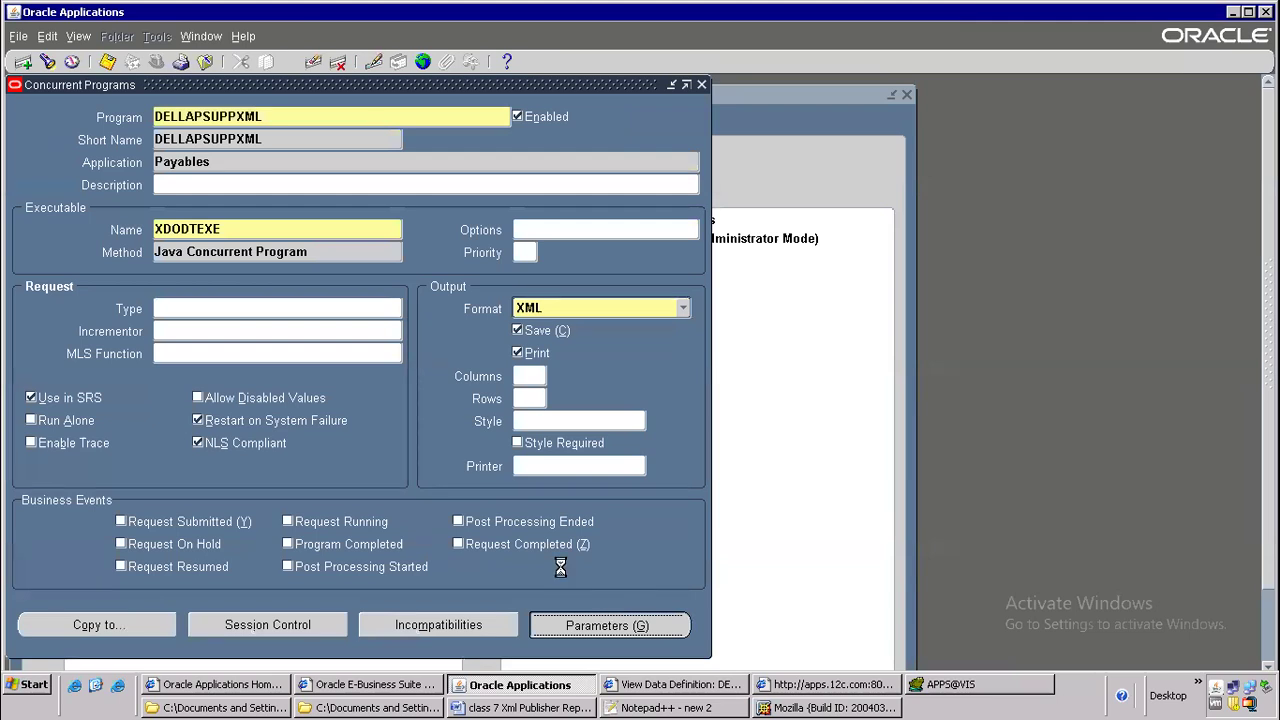
{"action": "double_click", "coordinate": [426, 550]}
{"action": "left_click", "coordinate": [403, 553]}
{"action": "left_click_drag", "start_coordinate": [326, 551], "coordinate": [424, 553]}
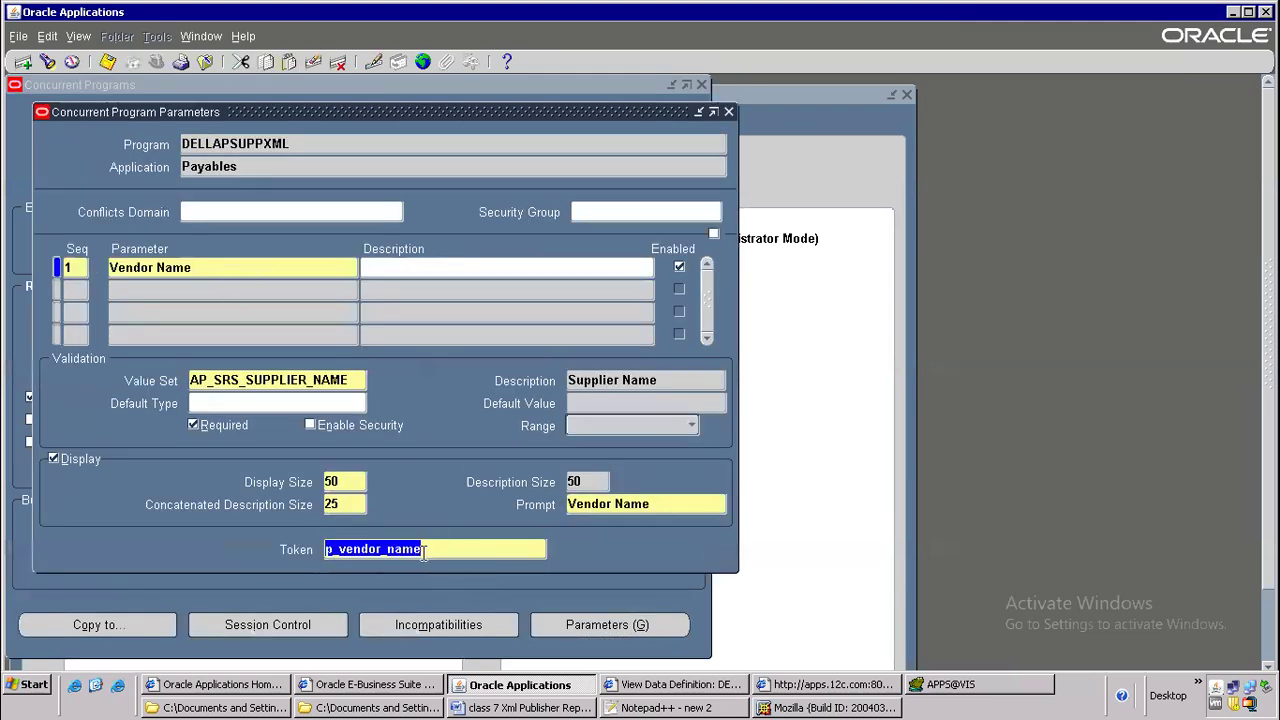
{"action": "left_click", "coordinate": [652, 686]}
{"action": "left_click", "coordinate": [511, 684]}
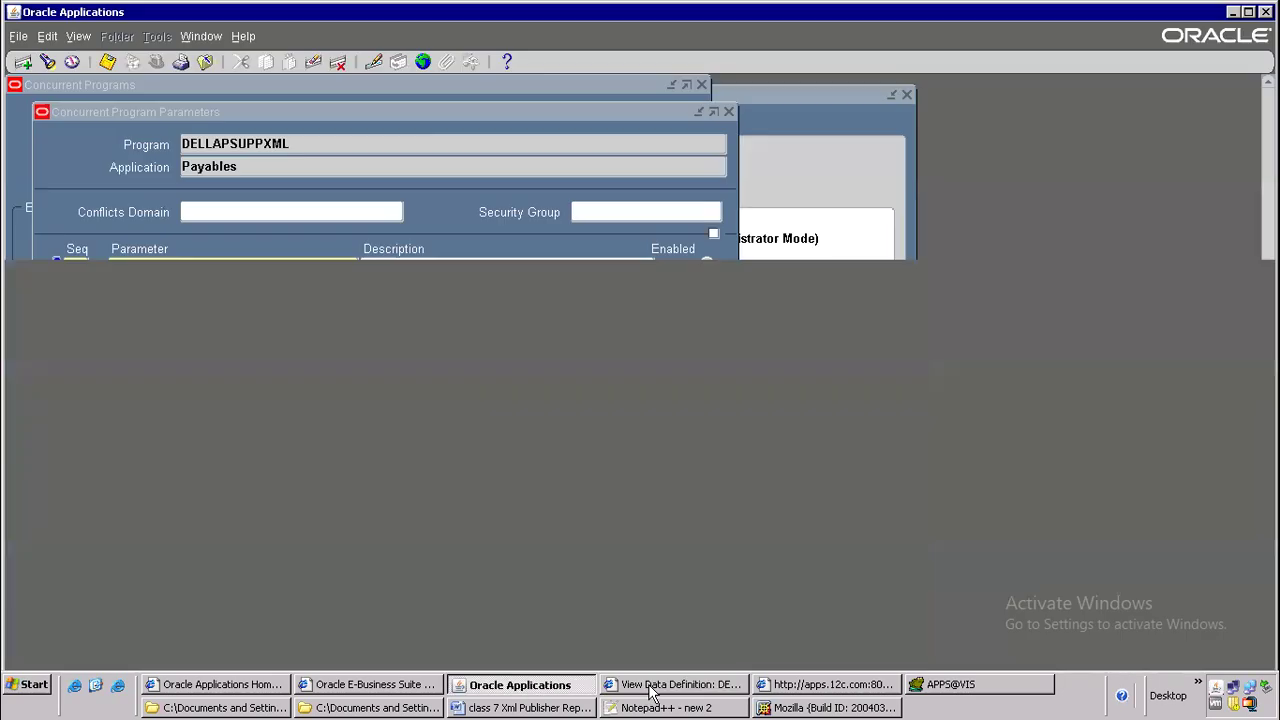
Close the program forms and switch the responsibility back to Payables, Vision Operations (USA)
{"action": "left_click", "coordinate": [205, 62]}
{"action": "left_click", "coordinate": [155, 63]}
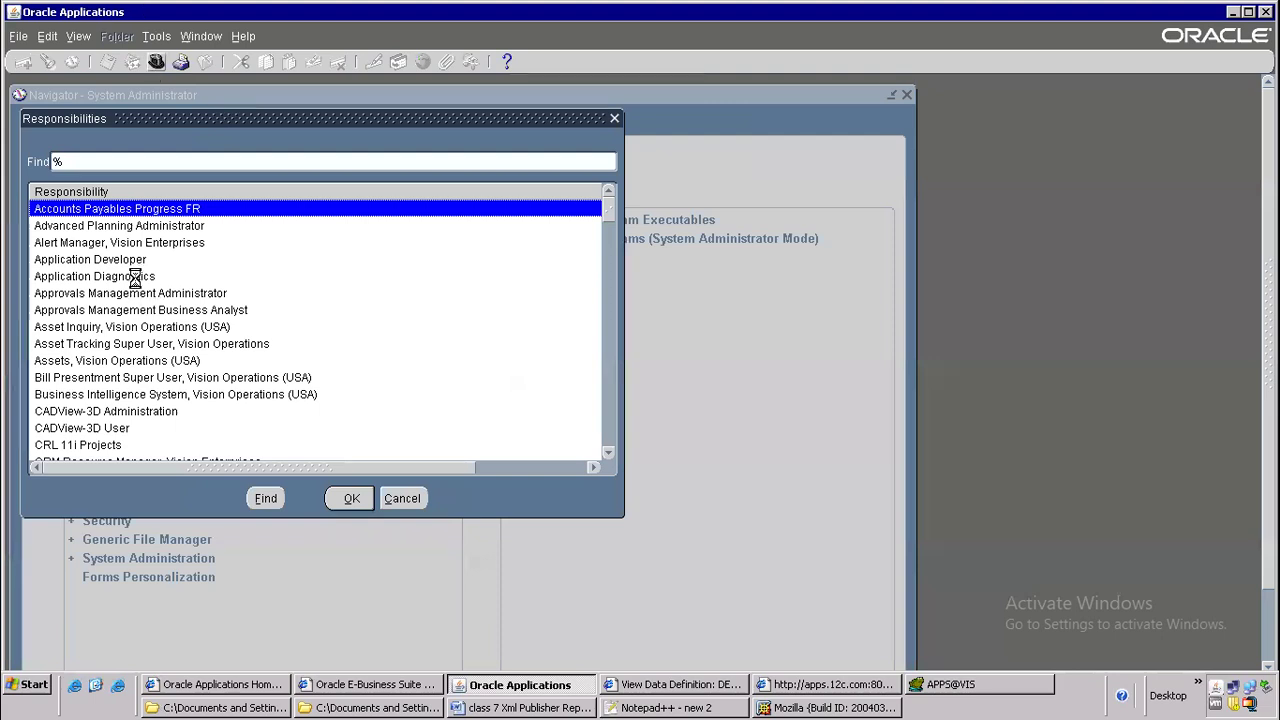
{"action": "type", "text": "pay"}
{"action": "key", "text": "Down"}
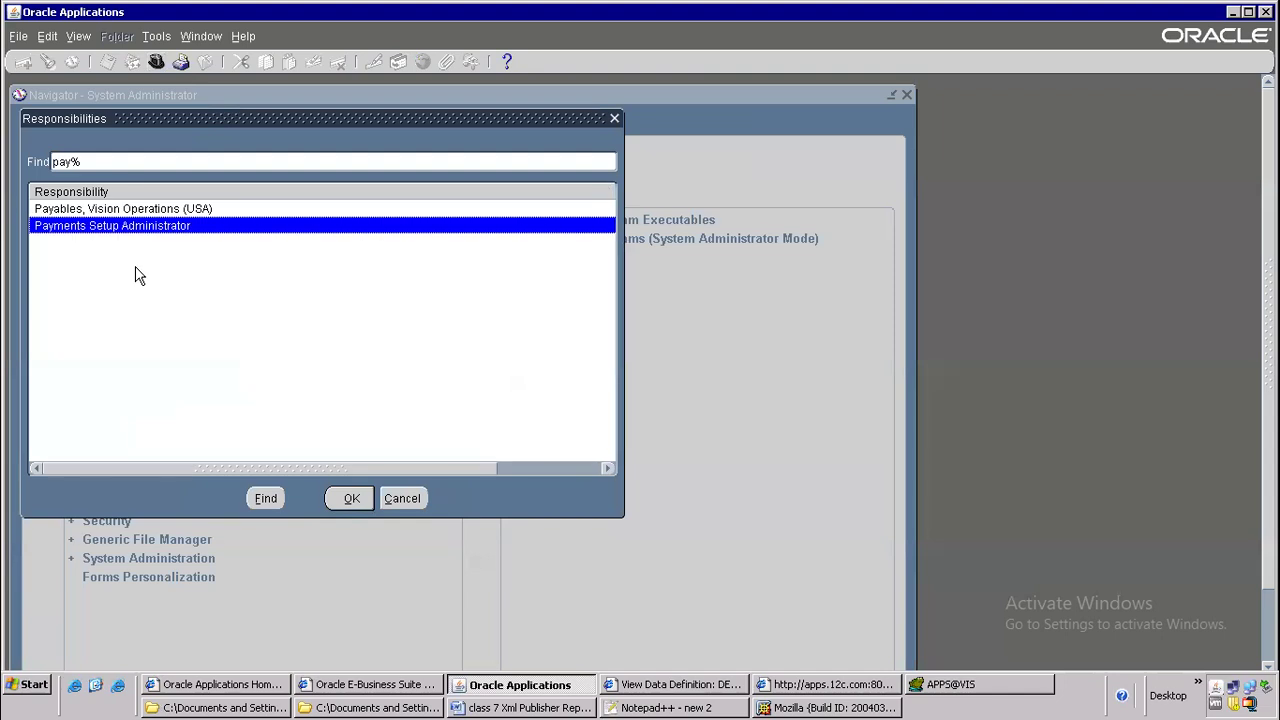
{"action": "key", "text": "Up"}
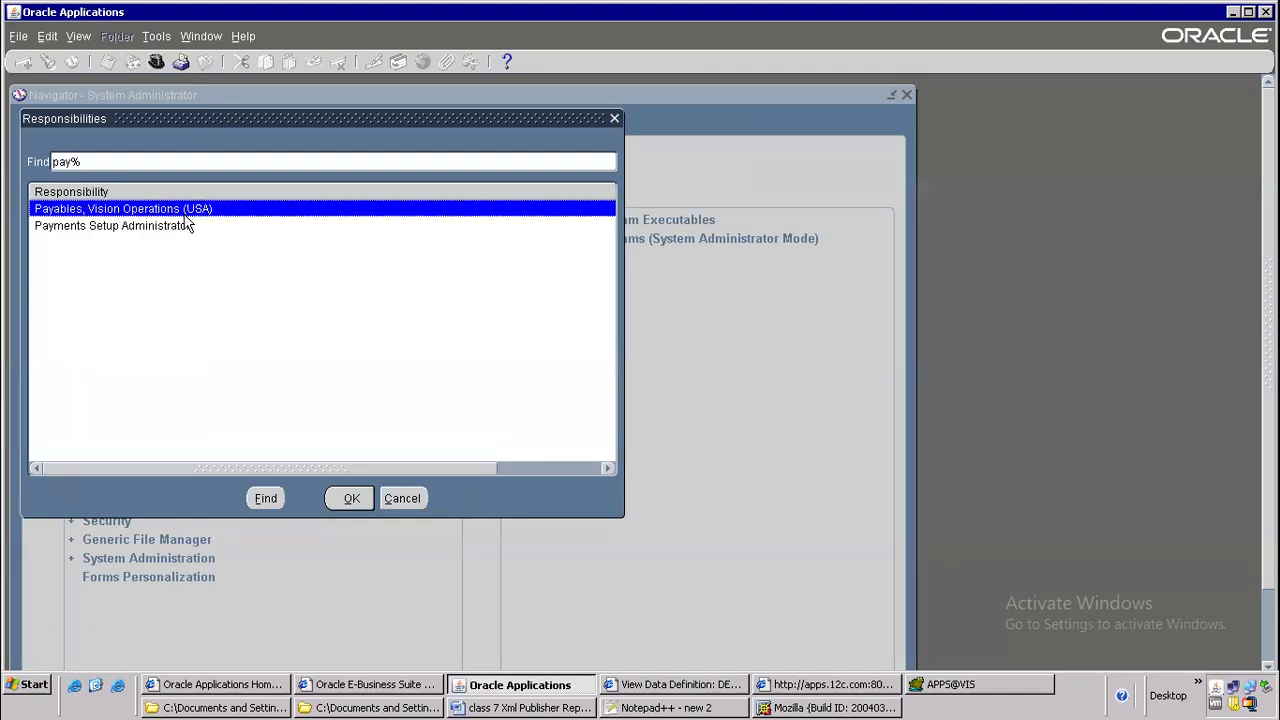
{"action": "key", "text": "Return"}
List all own requests and read the diagnostics of the DELLAPSUPPXML request
{"action": "left_click", "coordinate": [78, 36]}
{"action": "left_click", "coordinate": [104, 273]}
{"action": "left_click", "coordinate": [540, 489]}
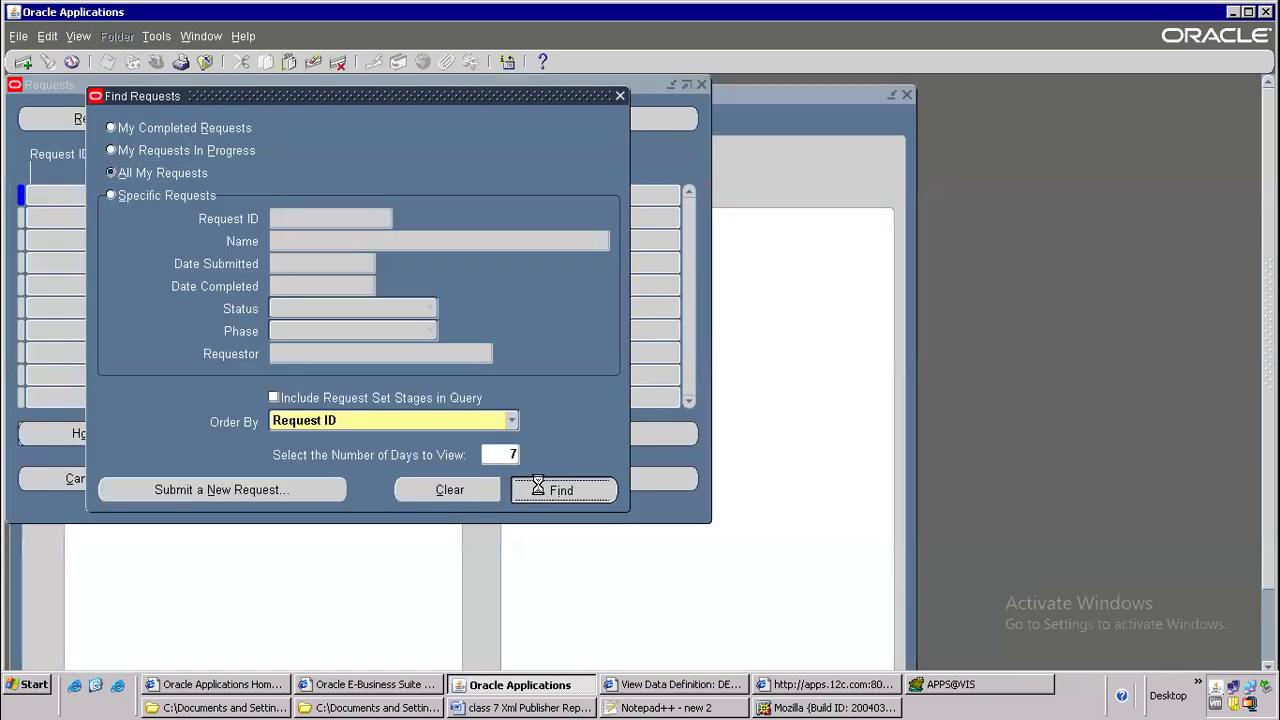
{"action": "left_click", "coordinate": [174, 190]}
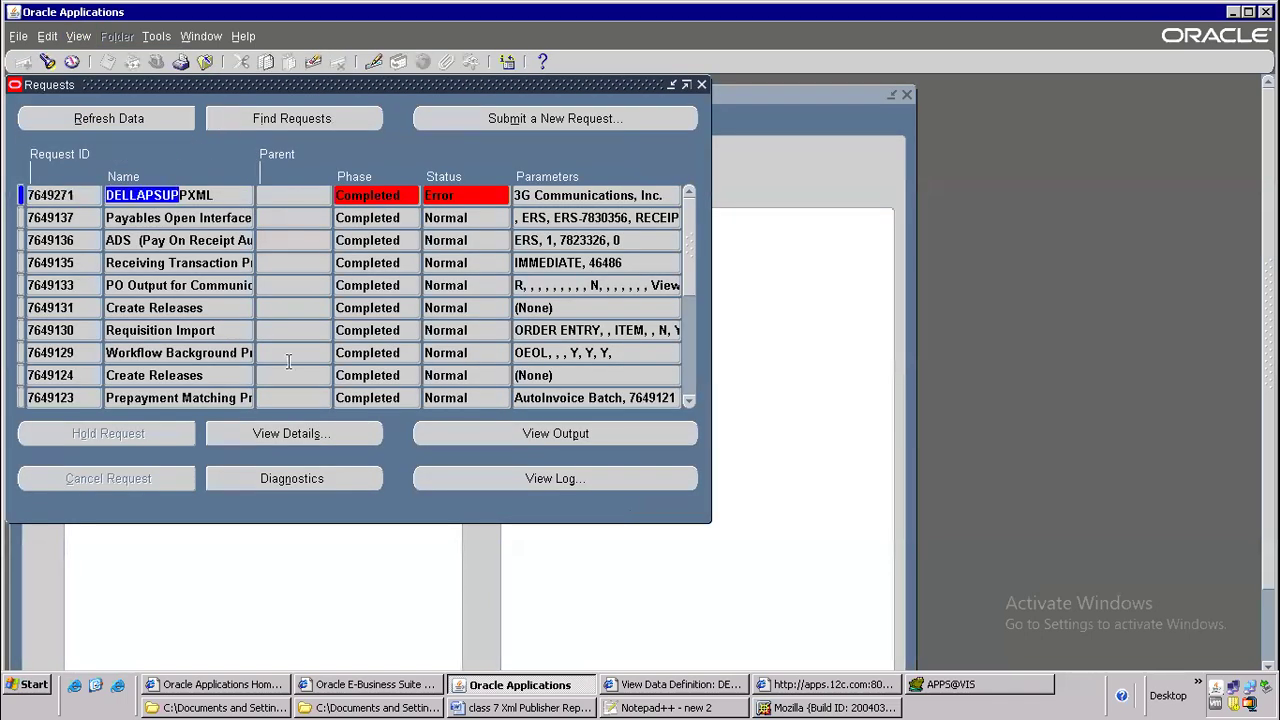
{"action": "left_click", "coordinate": [295, 480]}
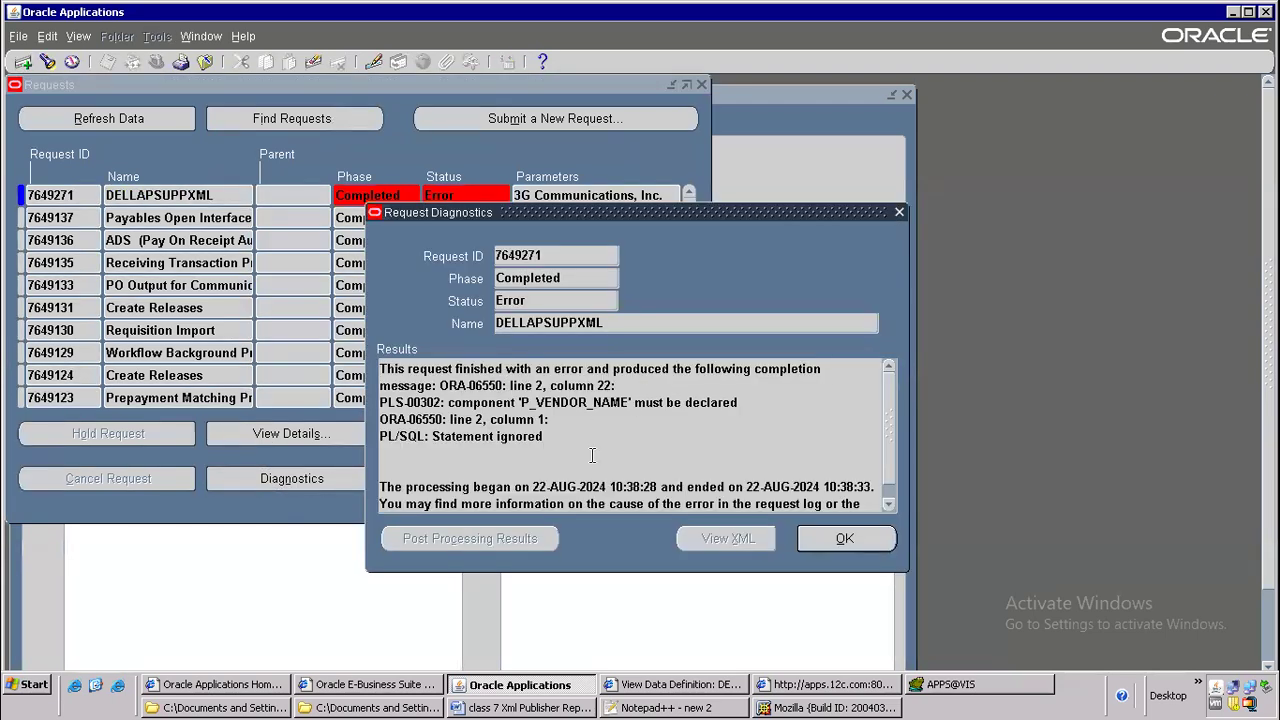
{"action": "left_click", "coordinate": [845, 538]}
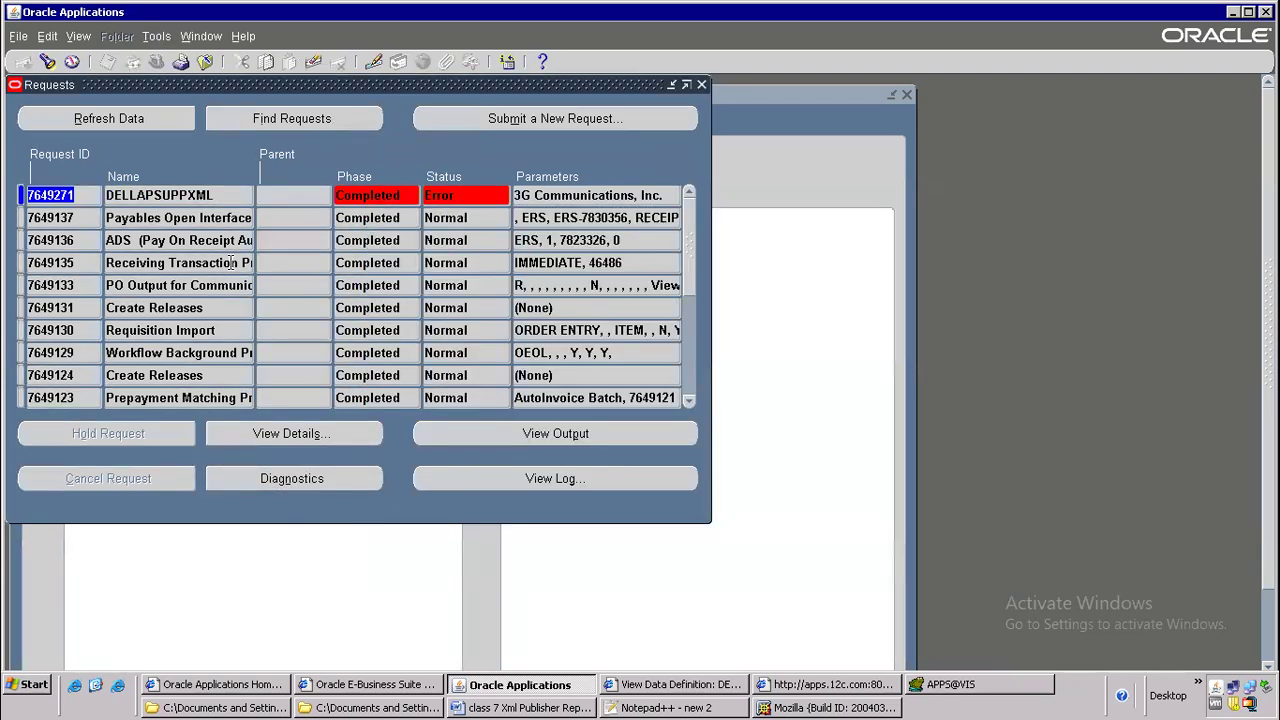
Copy the DELLAPSUPPXML program name from the failed request's row
{"action": "left_click", "coordinate": [219, 200]}
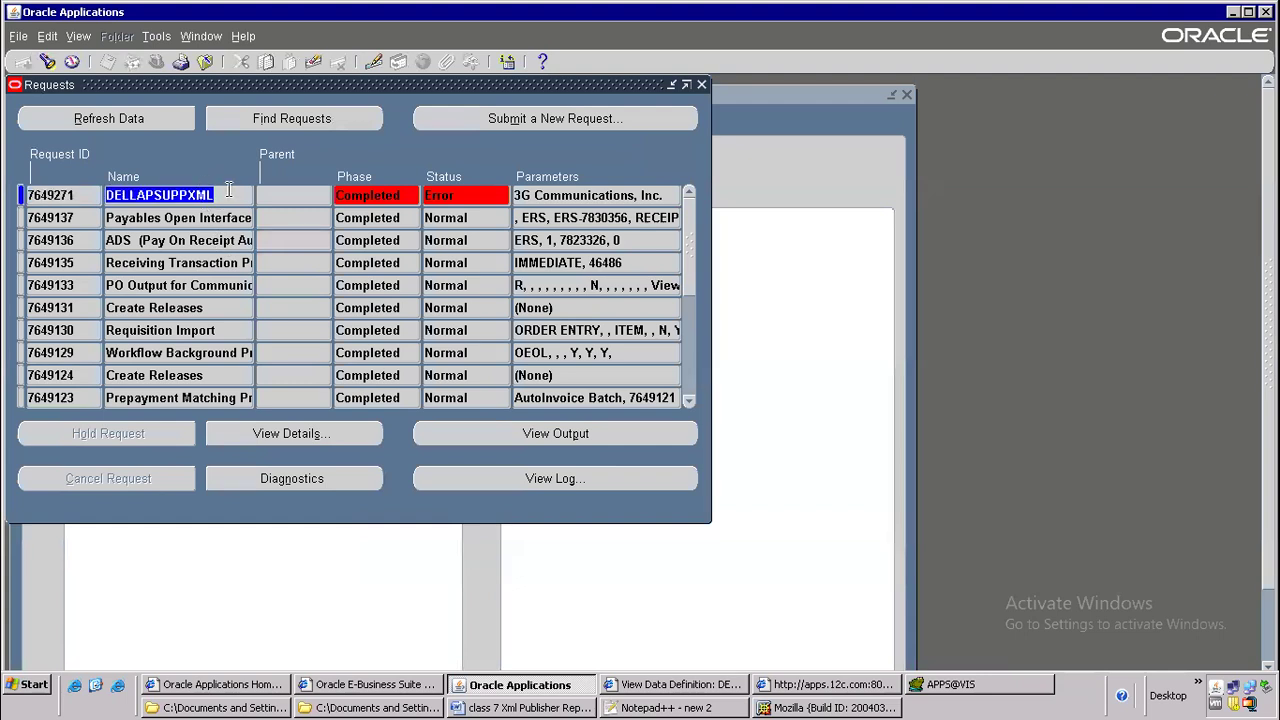
{"action": "right_click", "coordinate": [201, 200]}
{"action": "left_click", "coordinate": [218, 240]}
Close the requests list and switch the responsibility to System Administrator
{"action": "left_click", "coordinate": [205, 62]}
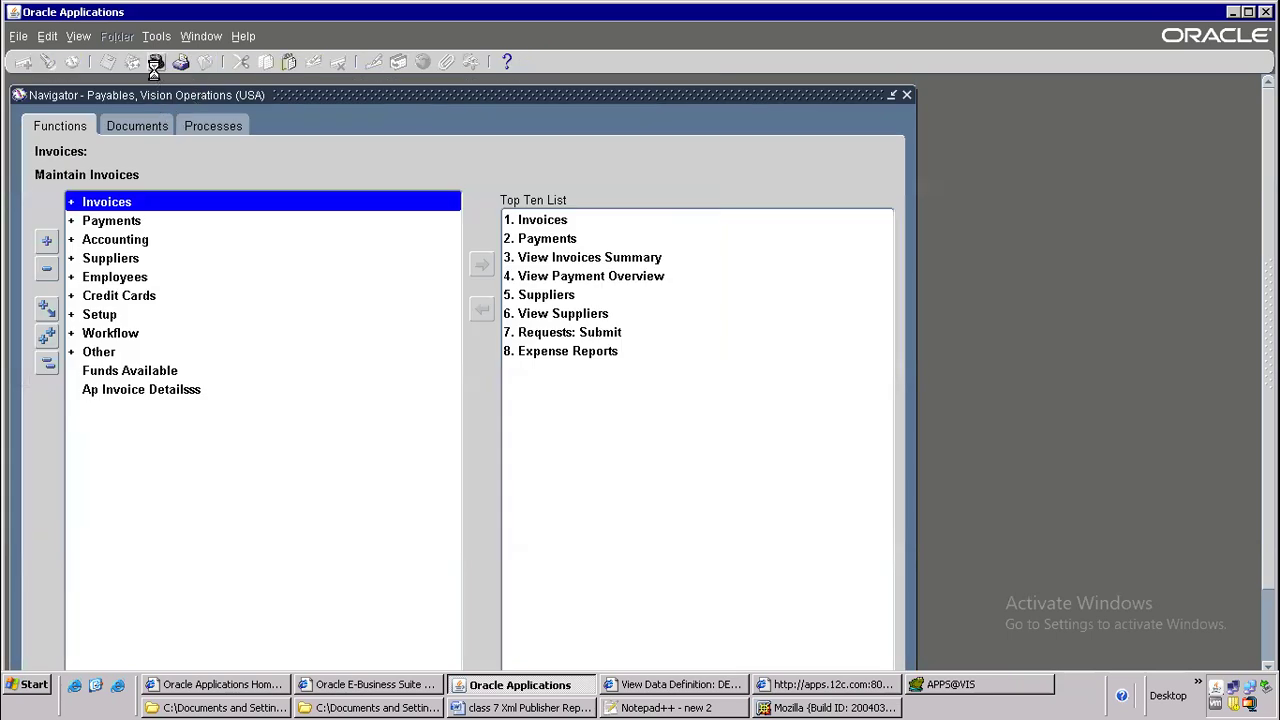
{"action": "left_click", "coordinate": [155, 63]}
{"action": "type", "text": "system Administrat"}
{"action": "key", "text": "Down"}
{"action": "key", "text": "Down"}
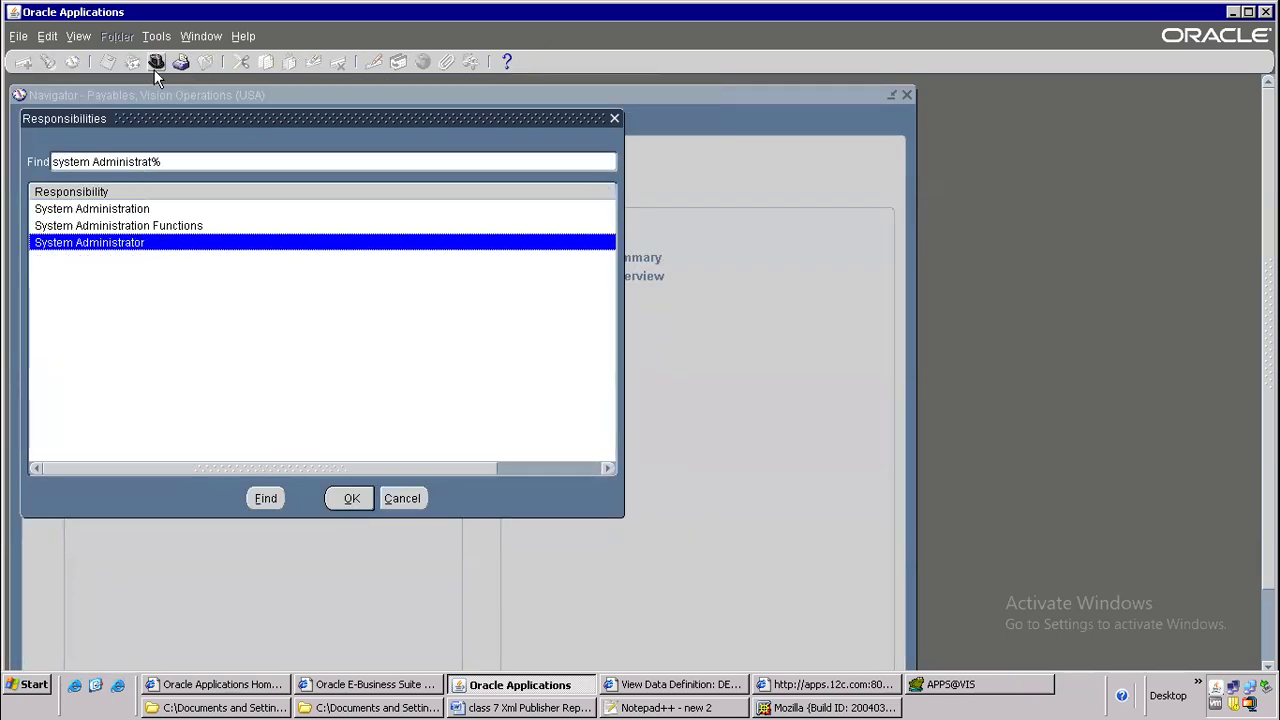
{"action": "key", "text": "Return"}
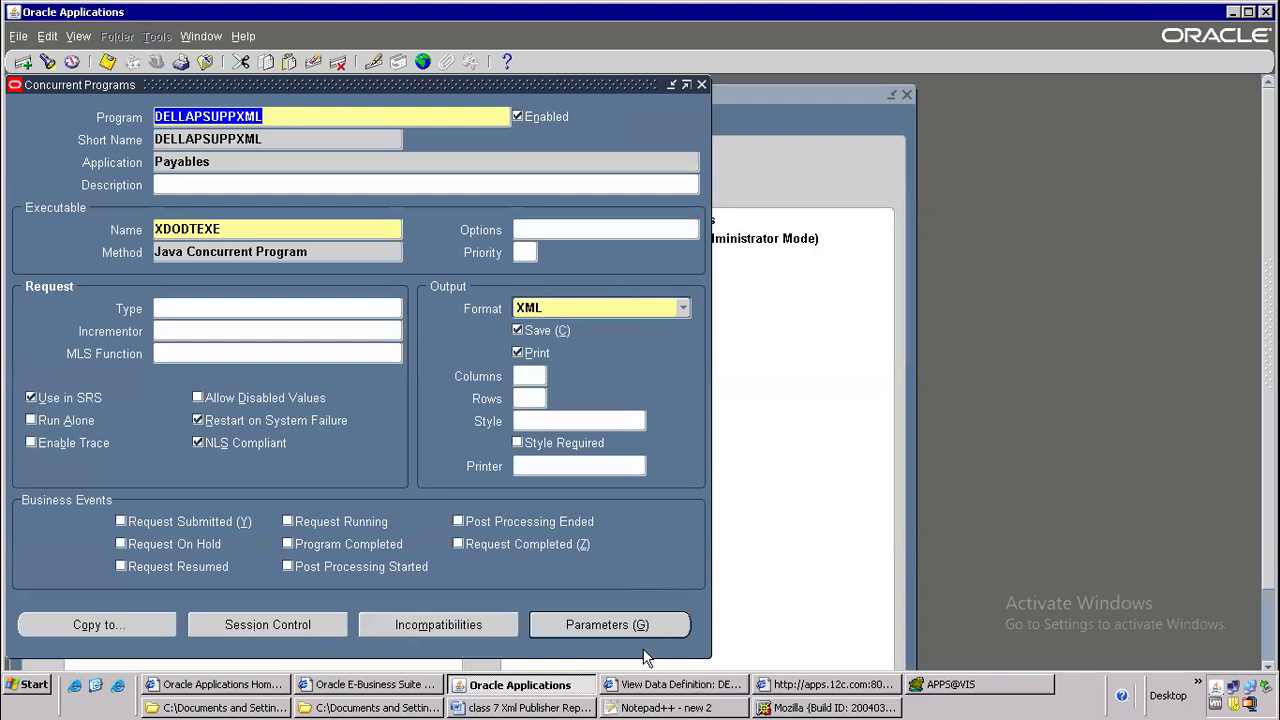
Set the token of the DELLAPSUPPXML program's Vendor Name parameter to P_VENDOR_NAME in uppercase
{"action": "left_click", "coordinate": [590, 624]}
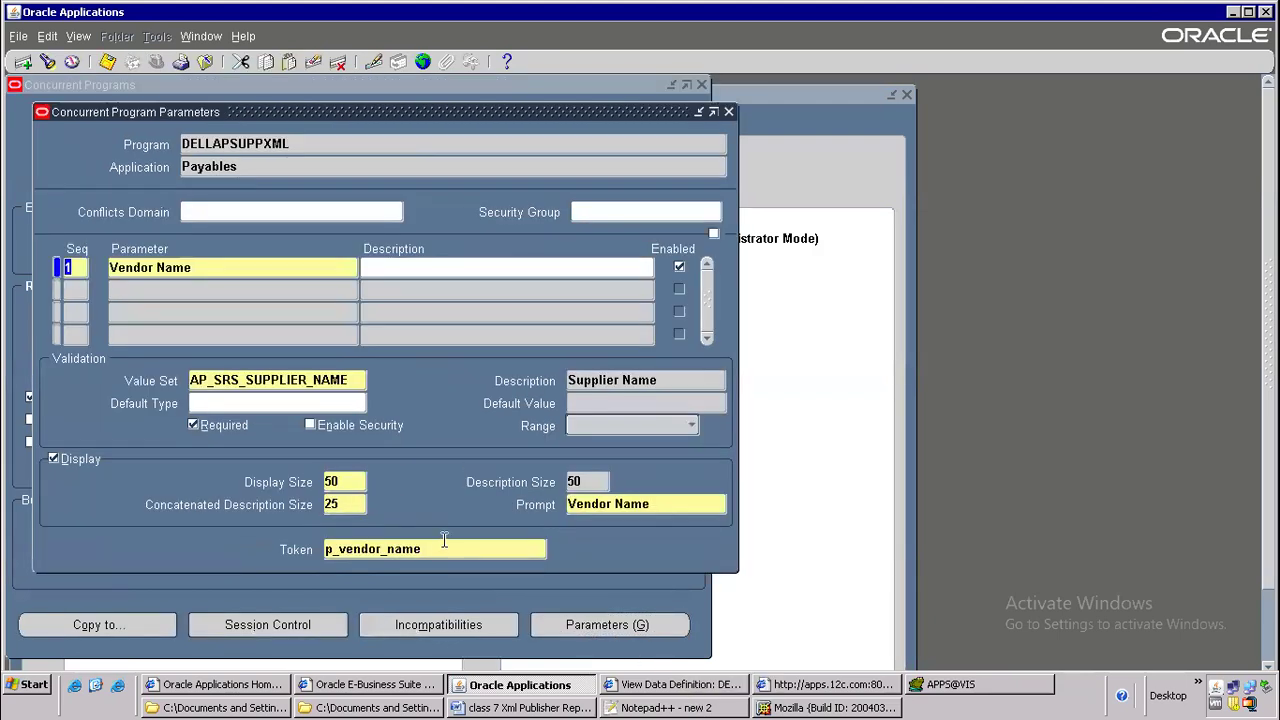
{"action": "left_click_drag", "start_coordinate": [326, 549], "coordinate": [583, 543]}
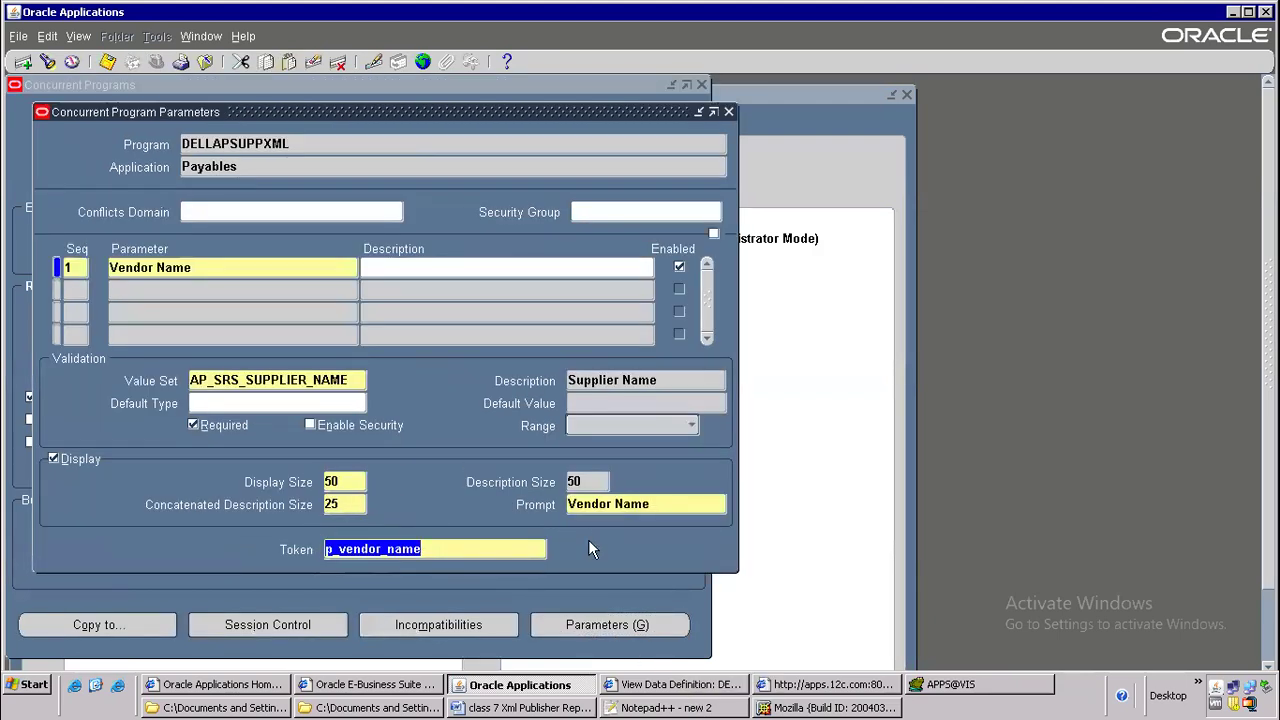
{"action": "key", "text": "BackSpace"}
{"action": "type", "text": "P_VENDOR"}
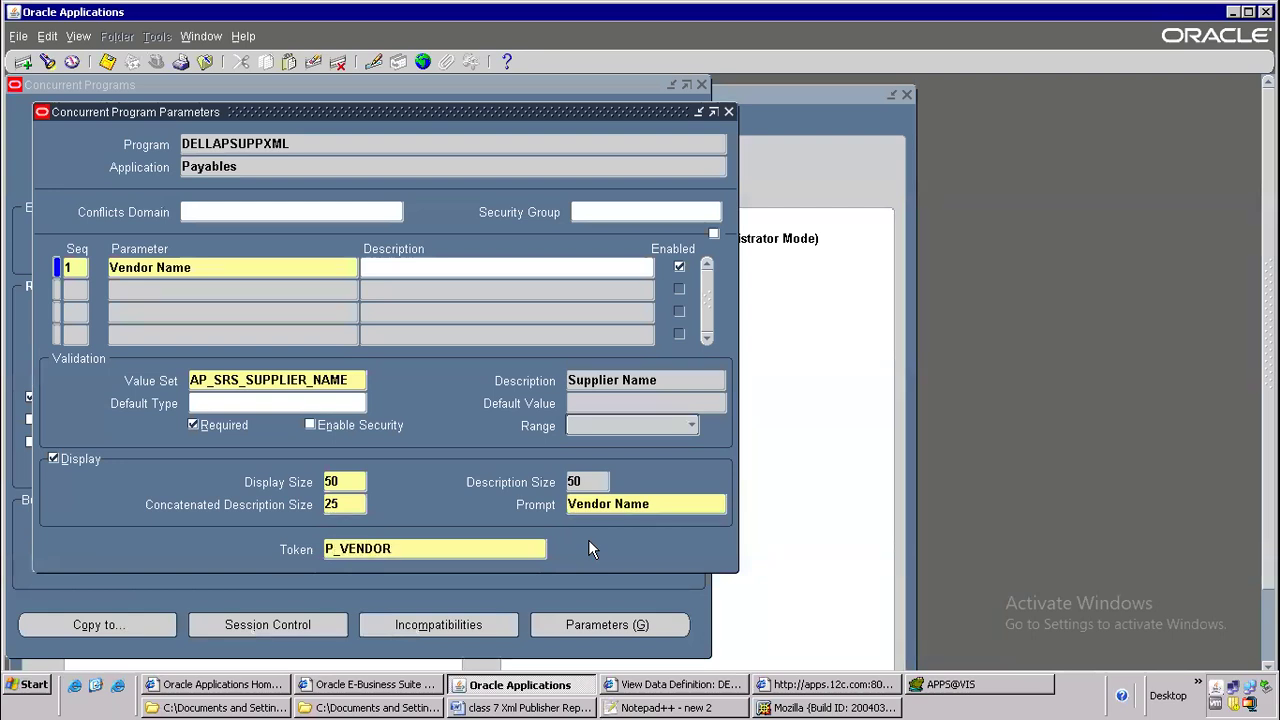
{"action": "type", "text": "_NAME"}
{"action": "key", "text": "shift+Home"}
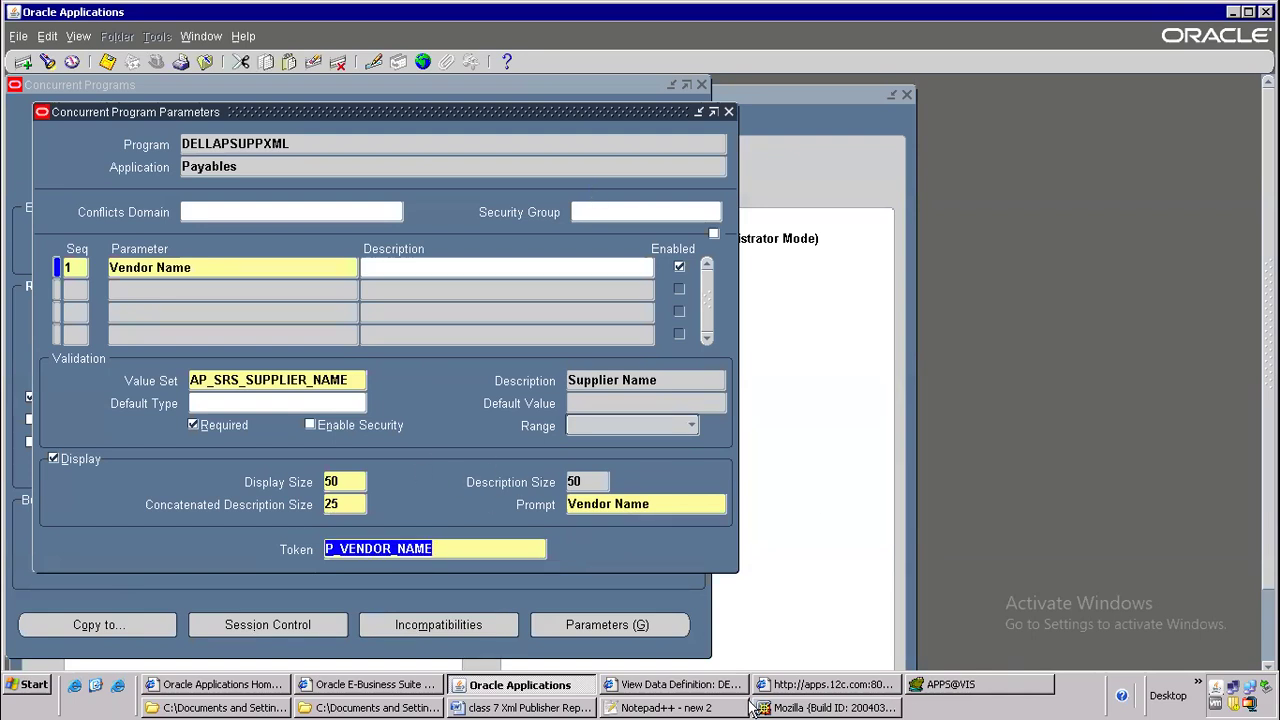
Open DELLAPSUPPXML.xml in Notepad++, examine its properties and parameter definitions, and return to the program parameters in Oracle Applications
{"action": "left_click", "coordinate": [700, 707]}
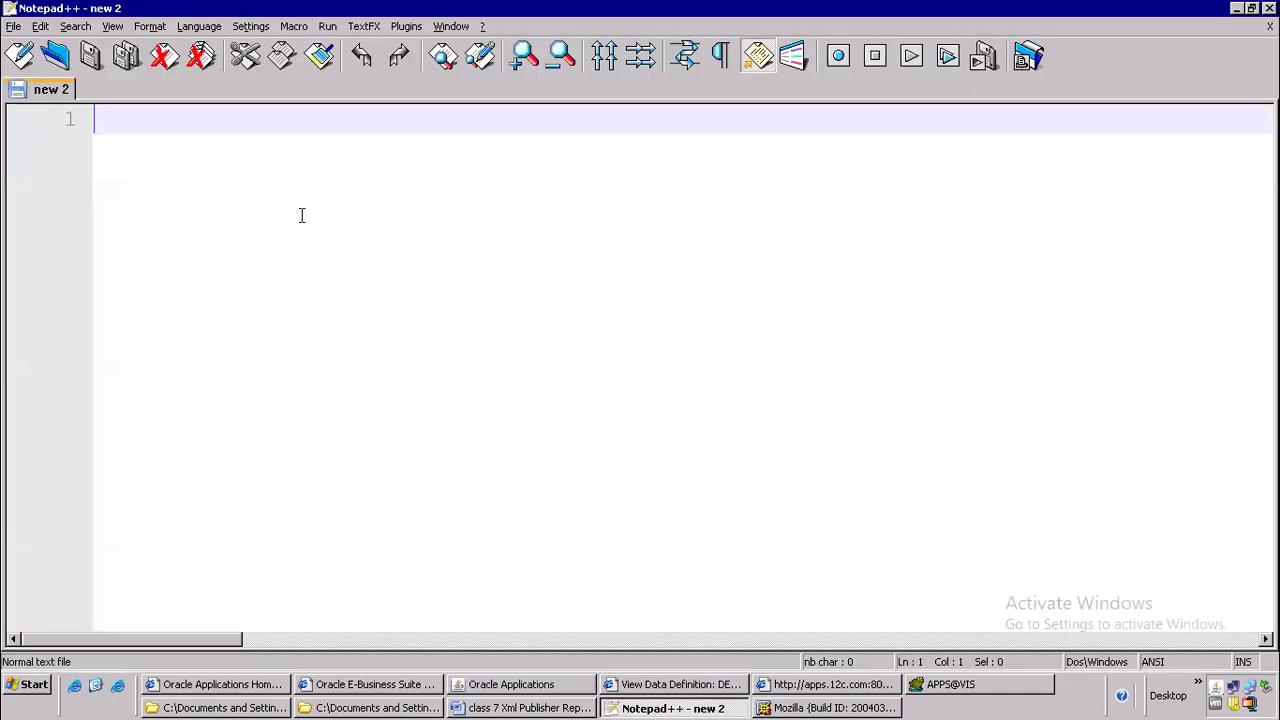
{"action": "left_click", "coordinate": [55, 56]}
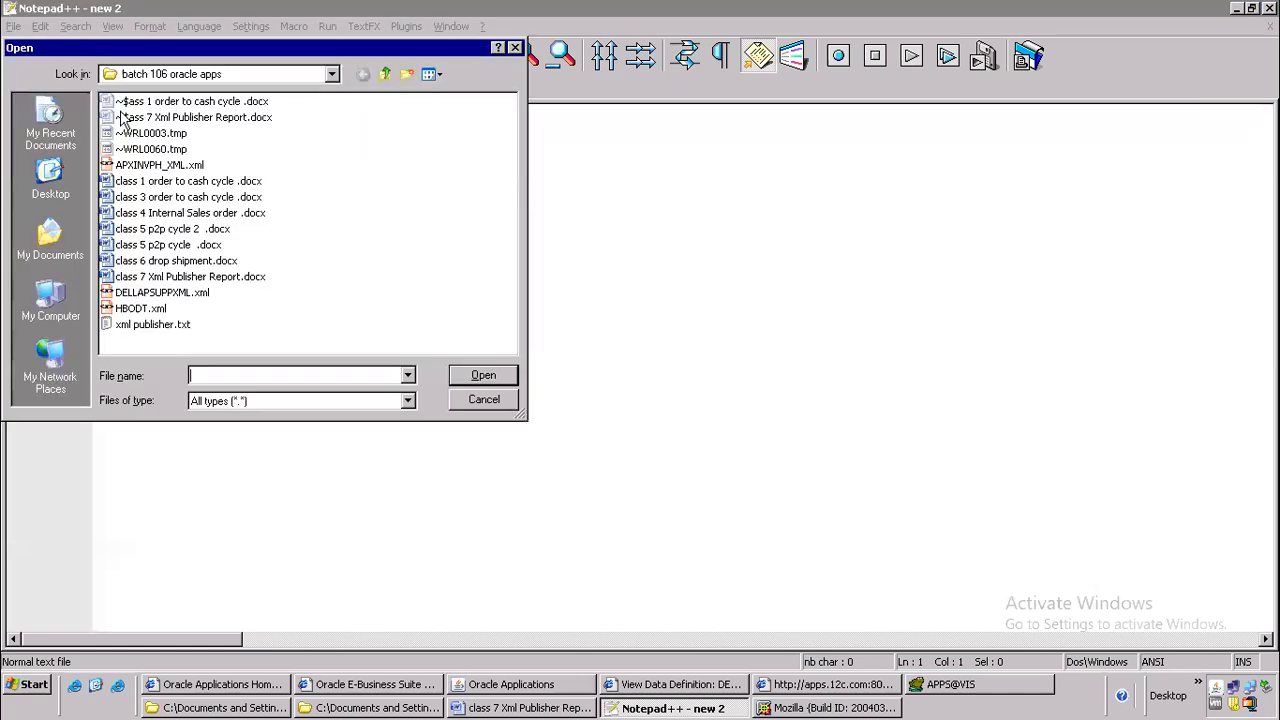
{"action": "left_click", "coordinate": [196, 291]}
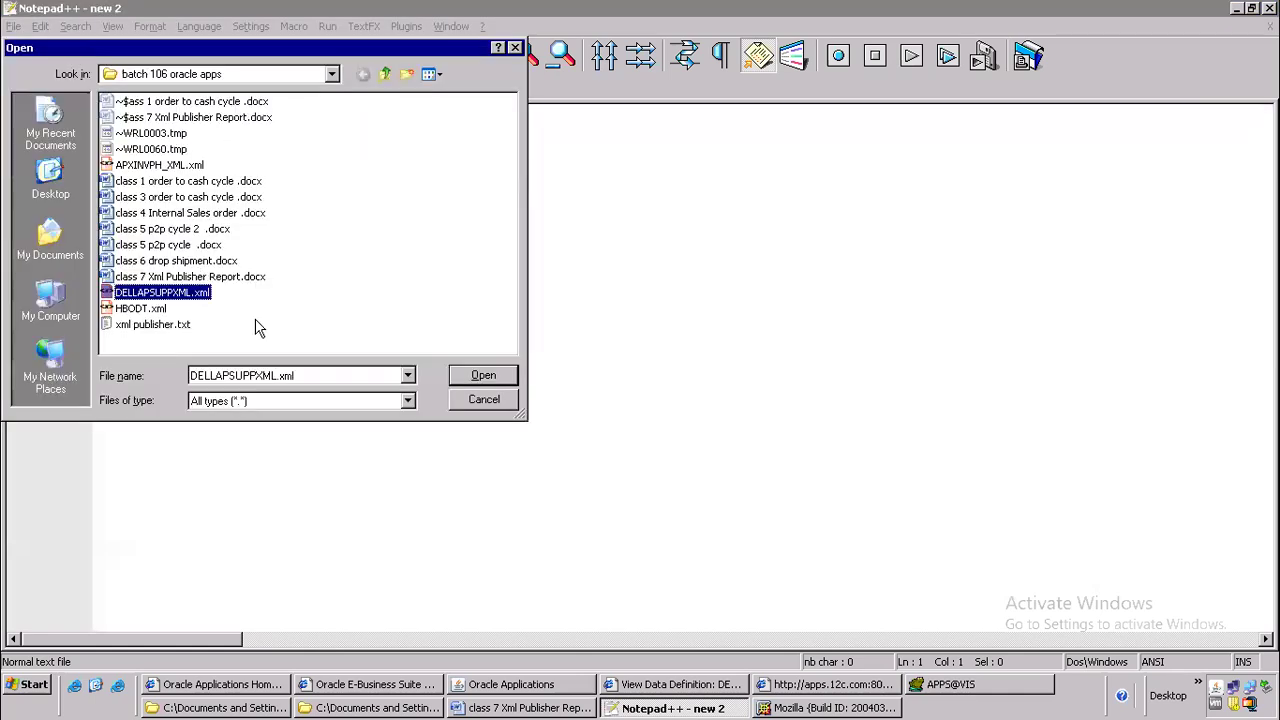
{"action": "left_click", "coordinate": [479, 381]}
{"action": "left_click_drag", "start_coordinate": [133, 291], "coordinate": [836, 336]}
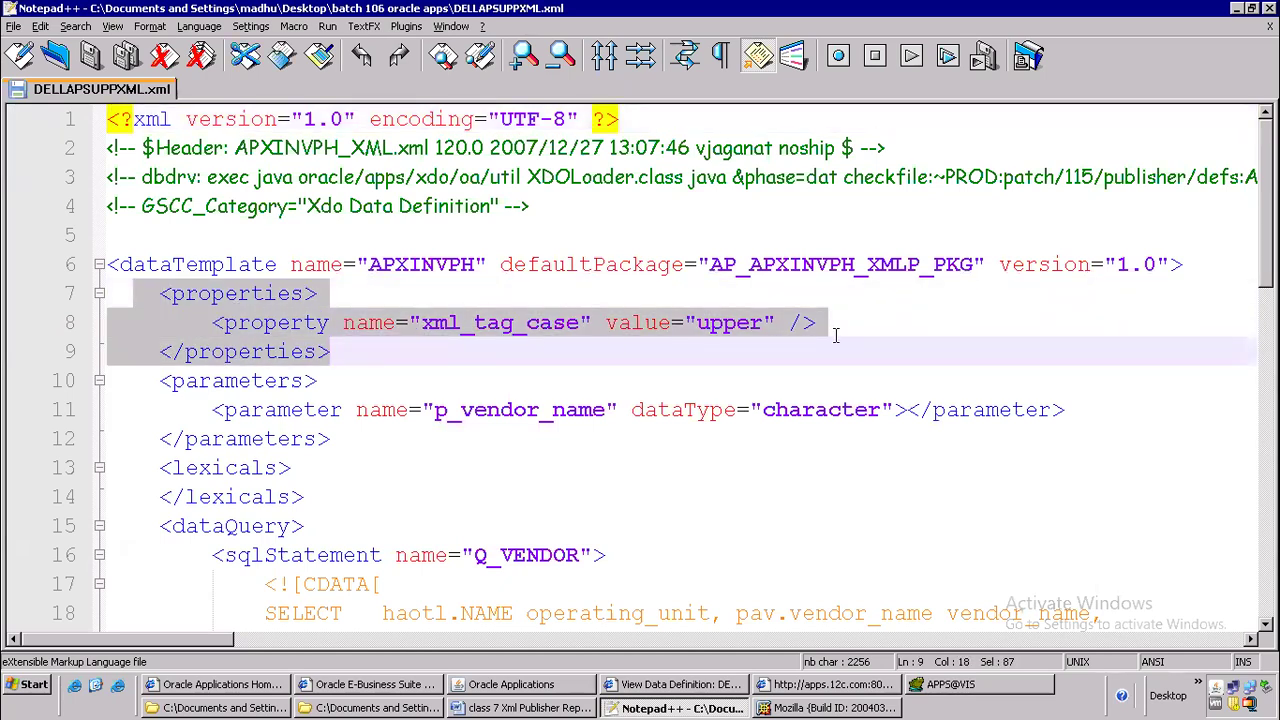
{"action": "key", "text": "alt+Tab"}
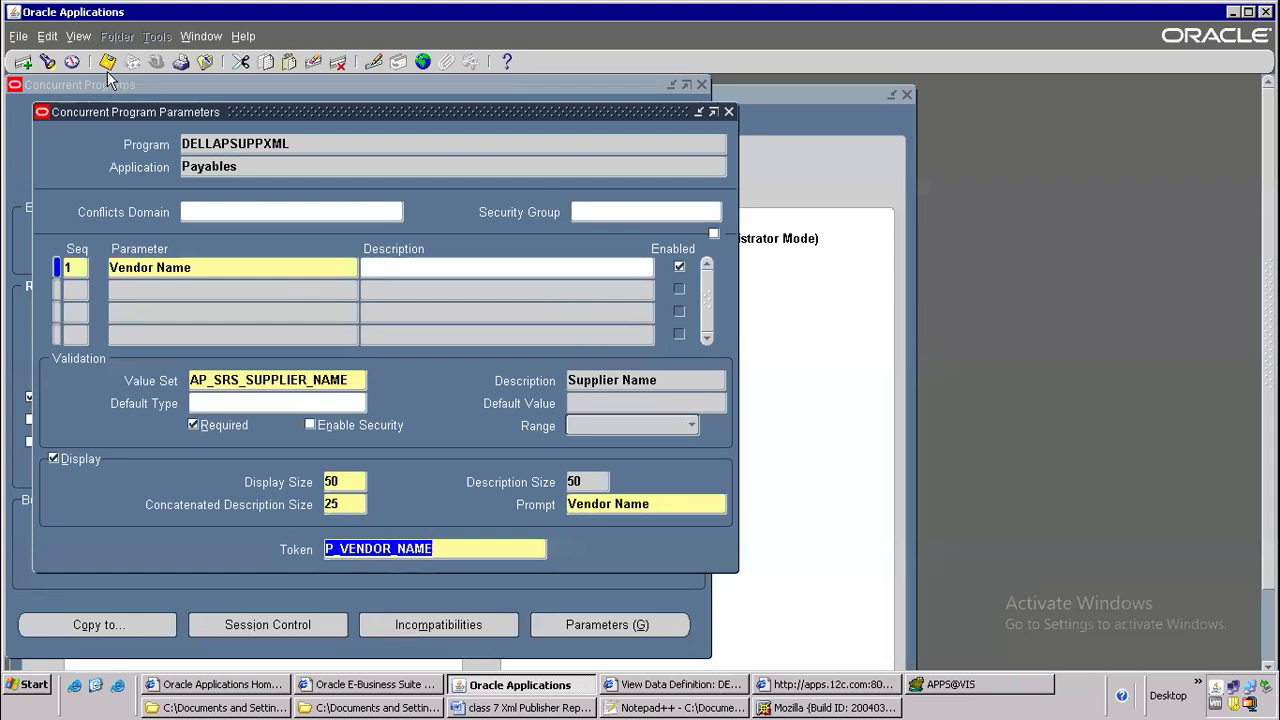
Close the program parameters, copy the program name DELLAPSUPPXML, and close the concurrent program definition
{"action": "left_click", "coordinate": [727, 114]}
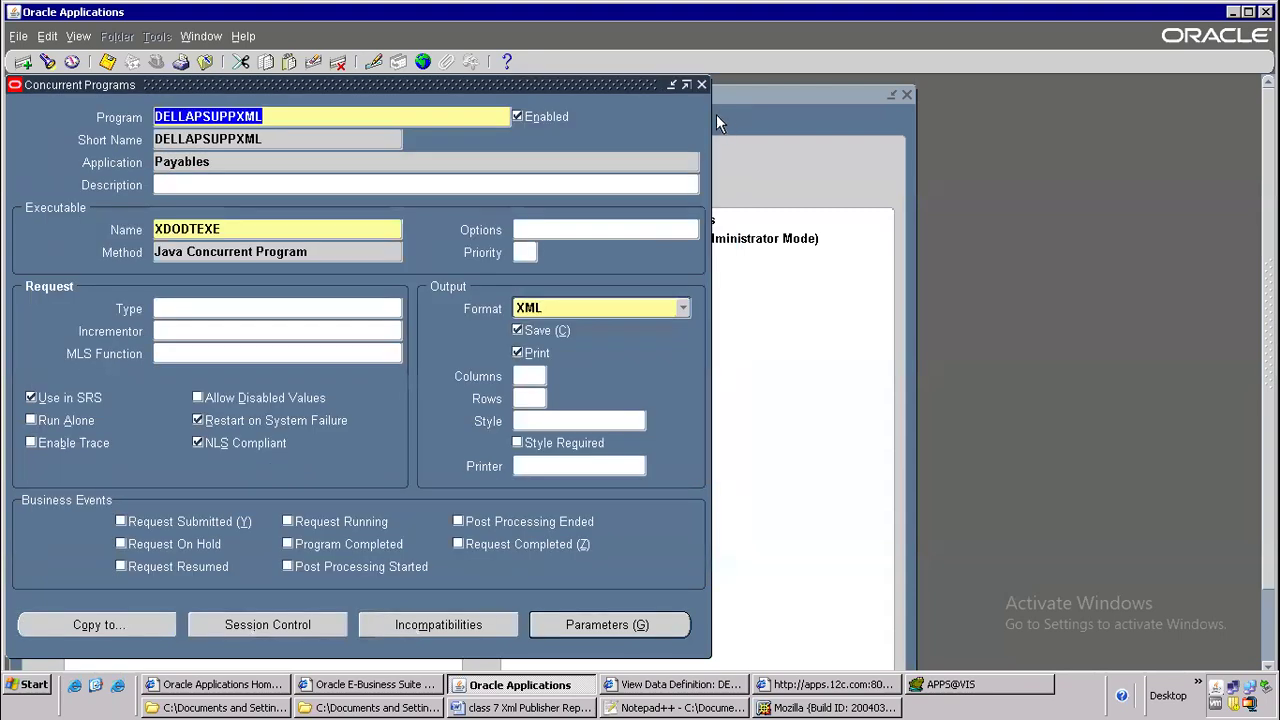
{"action": "right_click", "coordinate": [236, 116]}
{"action": "left_click", "coordinate": [255, 142]}
{"action": "left_click", "coordinate": [205, 61]}
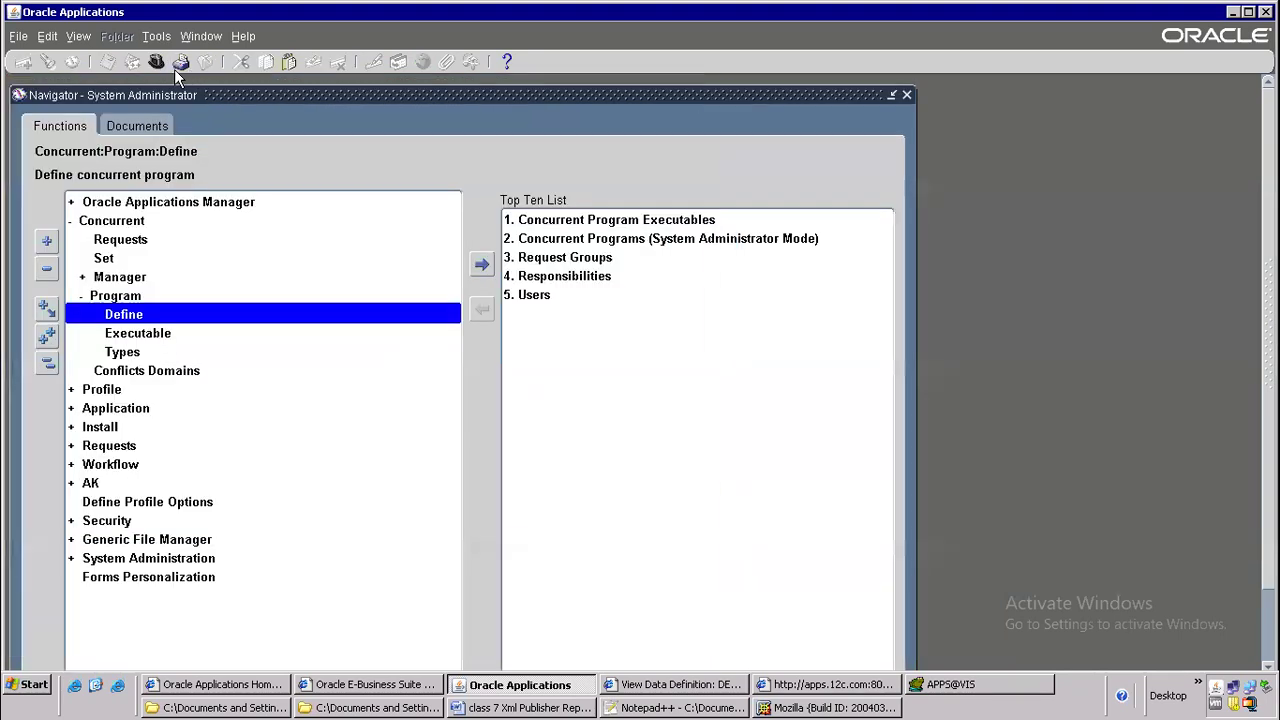
Switch the responsibility to Payables, Vision Operations (USA)
{"action": "left_click", "coordinate": [157, 61]}
{"action": "type", "text": "pay"}
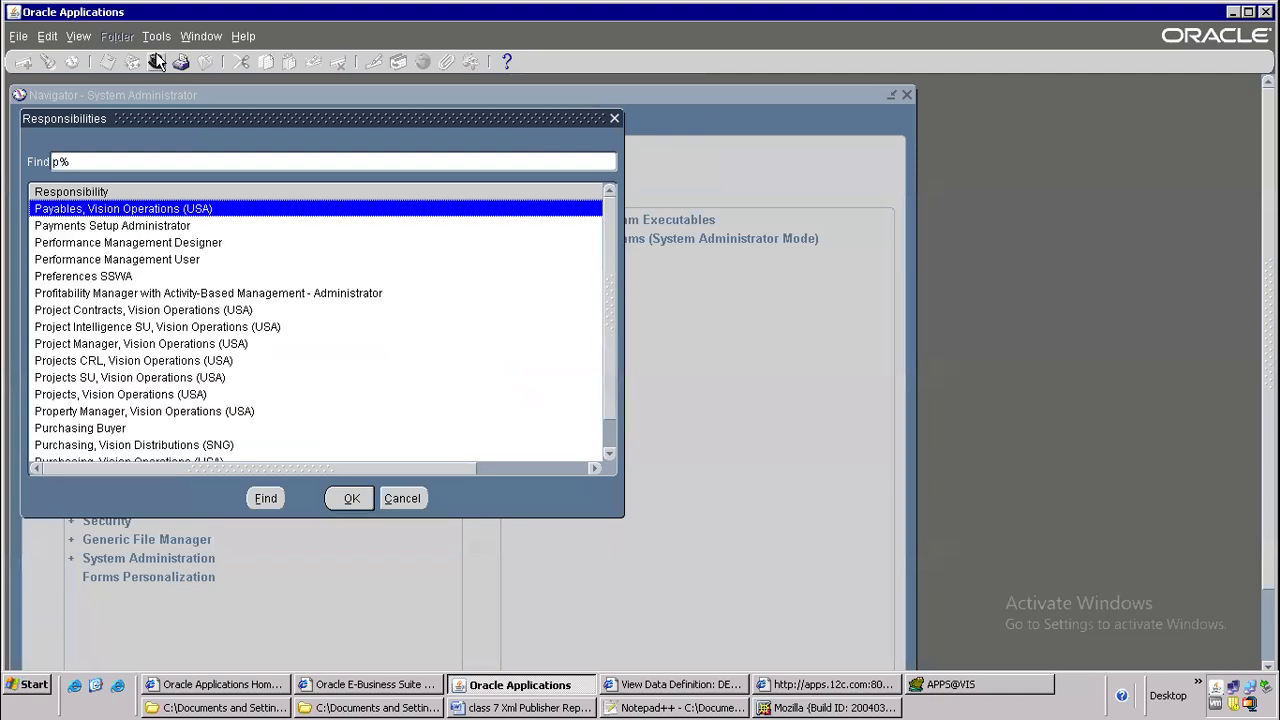
{"action": "key", "text": "Return"}
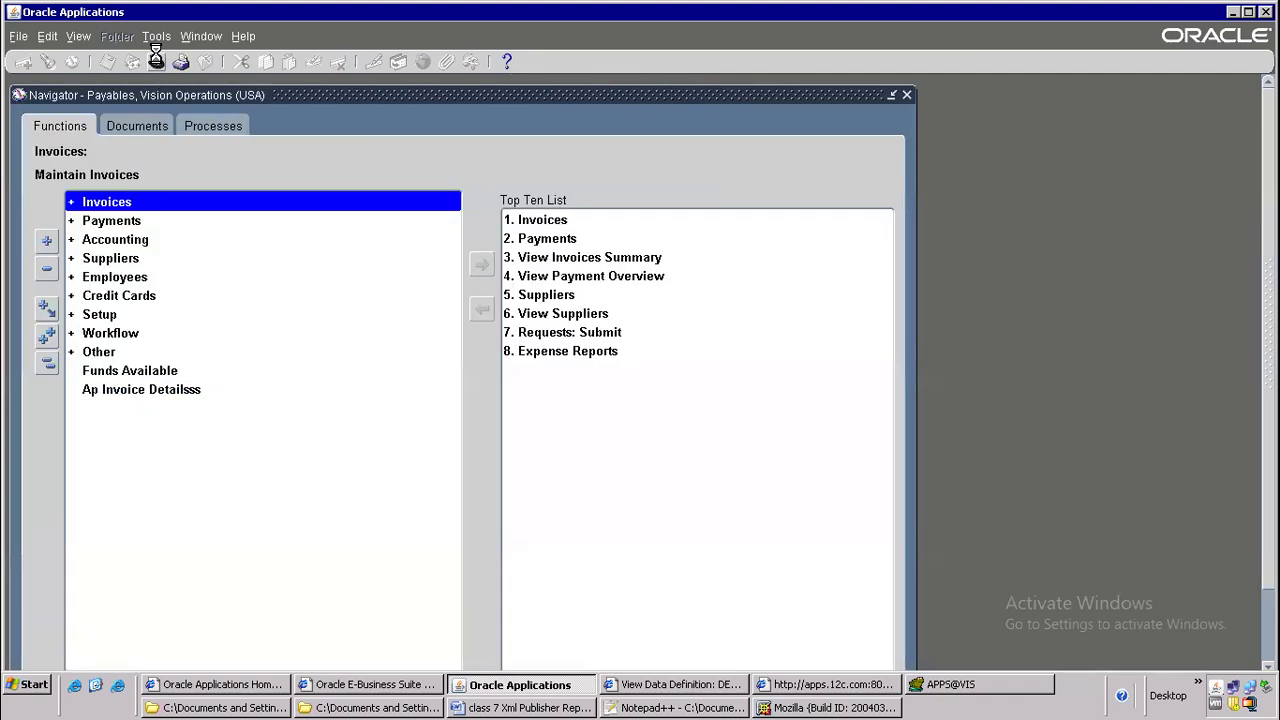
Submit a new single request for DELLAPSUPPXML with GE Plastics as the vendor name, declining a further request
{"action": "key", "text": "alt+v"}
{"action": "key", "text": "r"}
{"action": "key", "text": "alt+n"}
{"action": "key", "text": "alt+o"}
{"action": "key", "text": "ctrl+v"}
{"action": "key", "text": "Tab"}
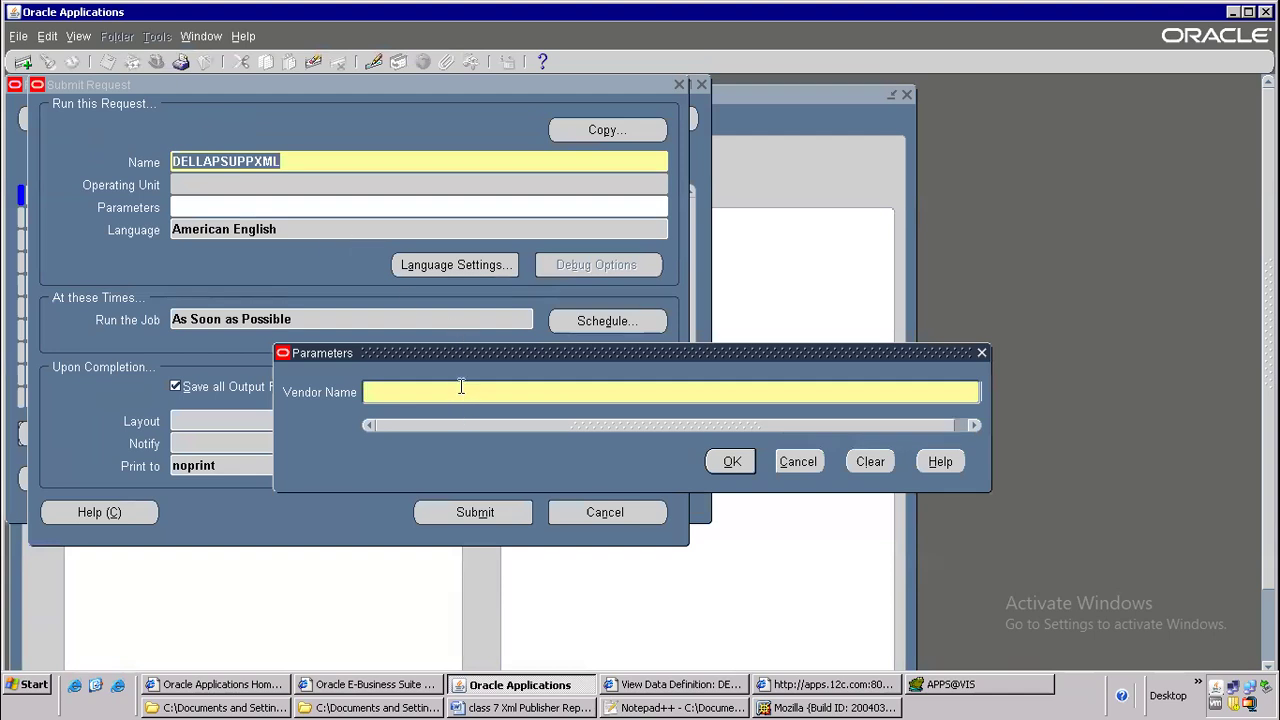
{"action": "type", "text": "GE P"}
{"action": "key", "text": "Tab"}
{"action": "left_click", "coordinate": [463, 521]}
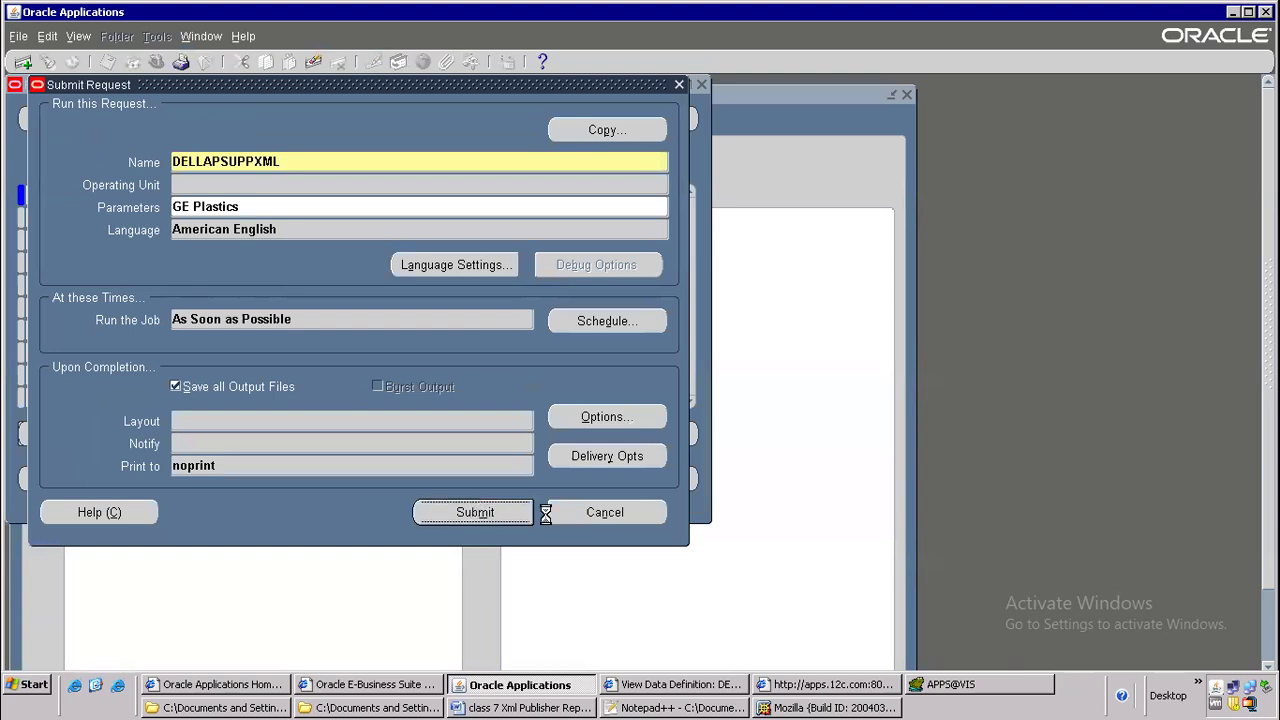
{"action": "left_click", "coordinate": [688, 470]}
List all own requests and refresh the list to check the GE Plastics request
{"action": "left_click", "coordinate": [598, 495]}
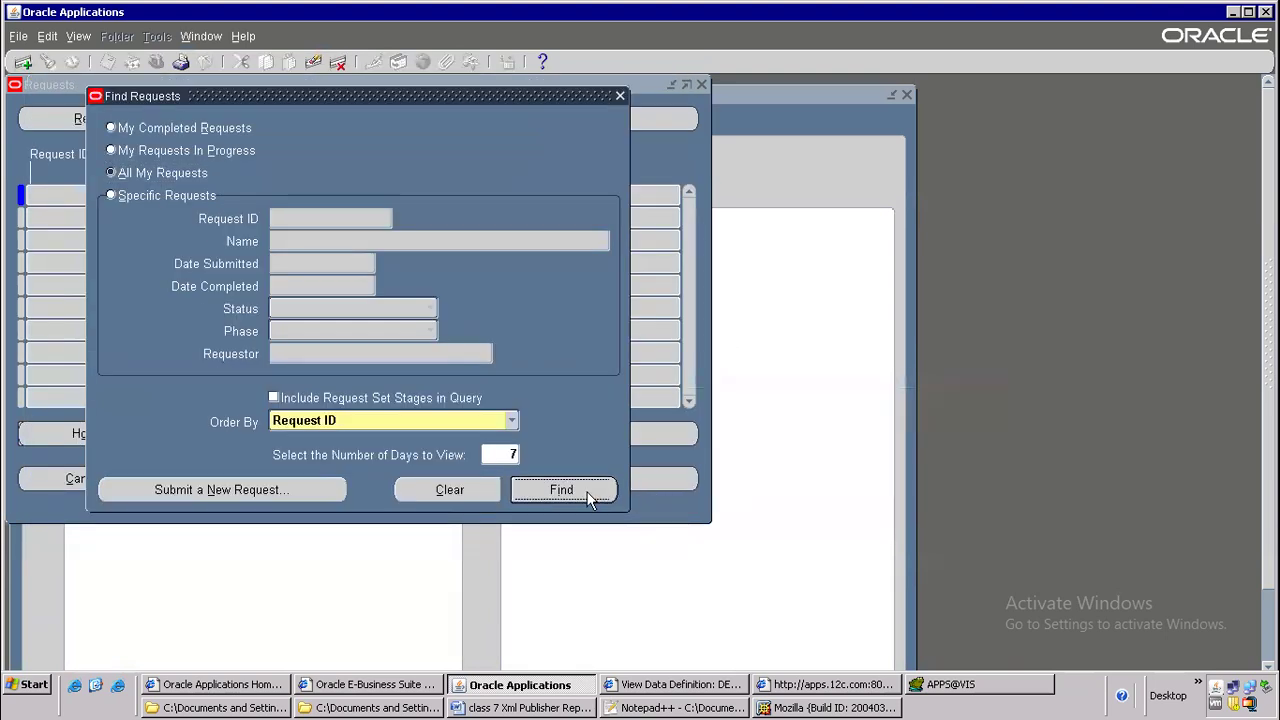
{"action": "left_click", "coordinate": [165, 116]}
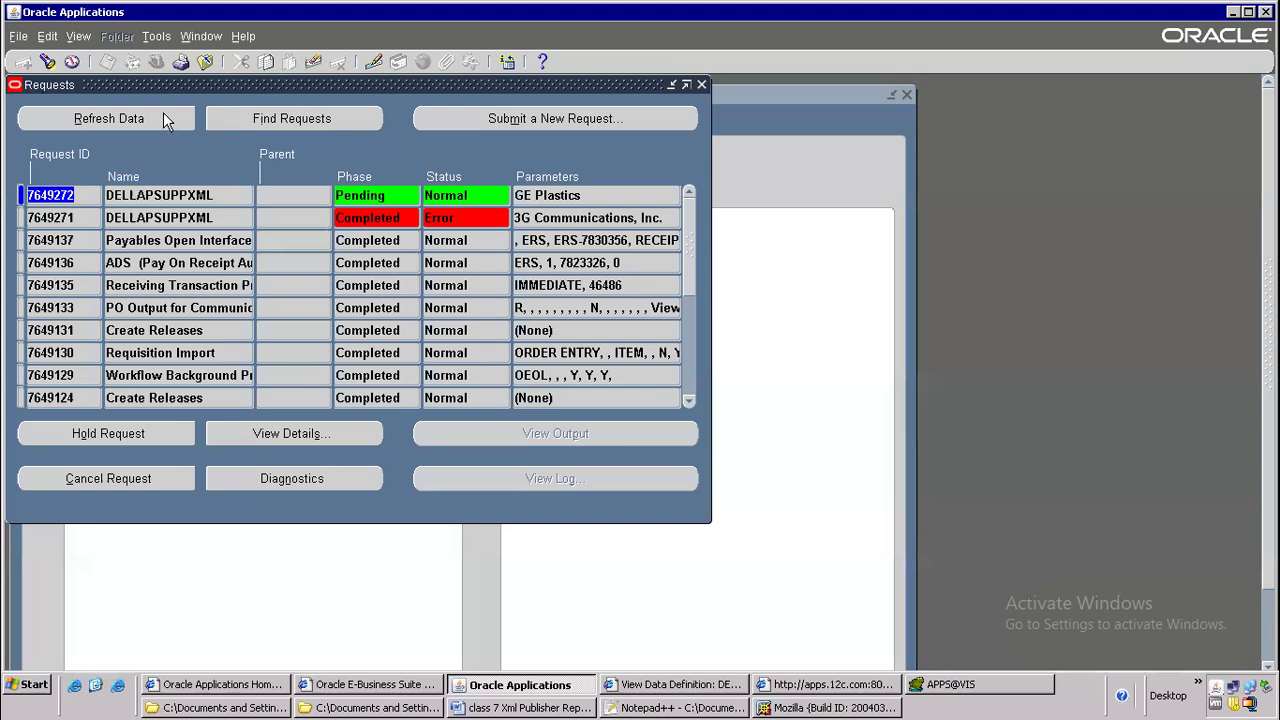
{"action": "left_click", "coordinate": [130, 116]}
Open the log of the DELLAPSUPPXML request for GE Plastics and examine the exception lines concerning P_VENDOR_NAME
{"action": "left_click", "coordinate": [550, 478]}
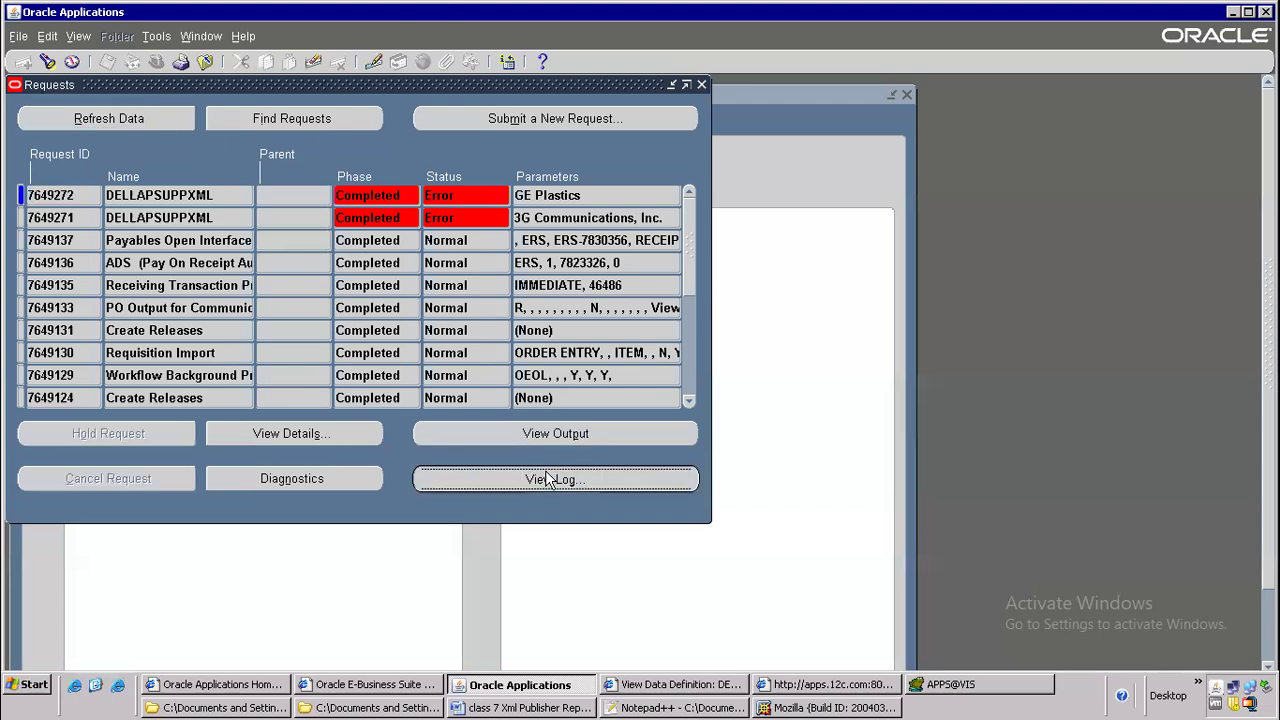
{"action": "left_click", "coordinate": [965, 91]}
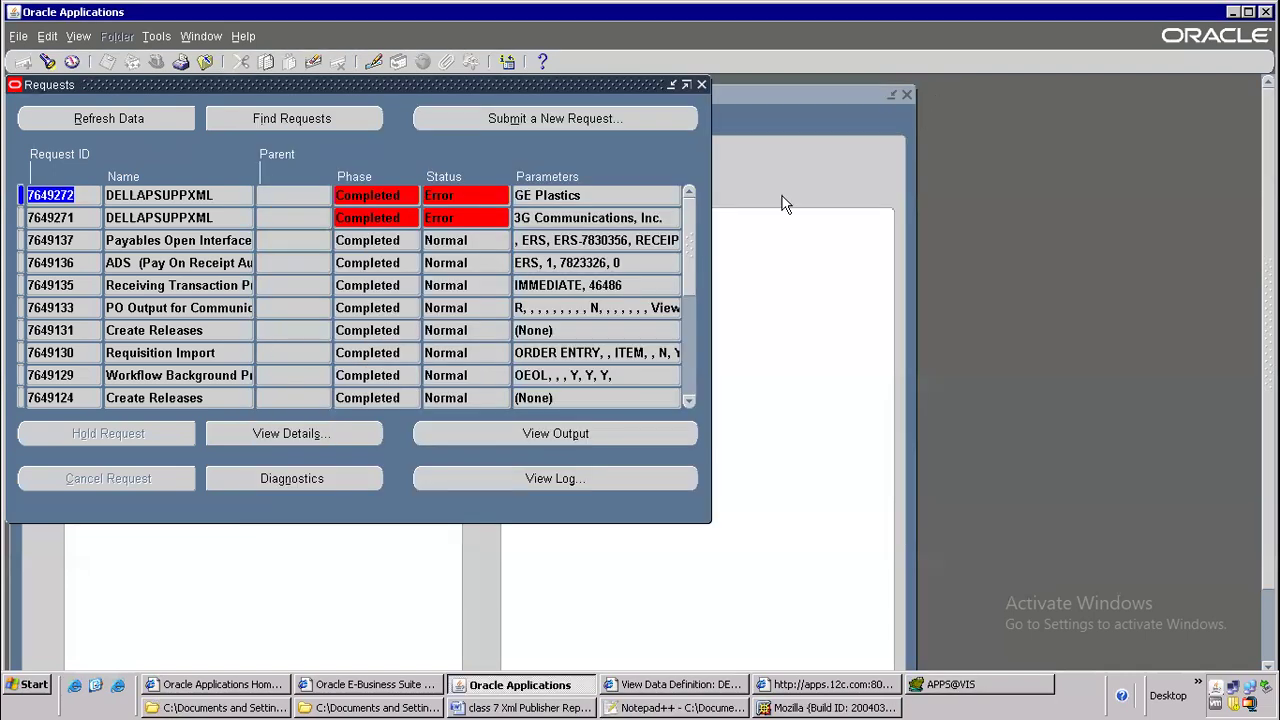
{"action": "left_click", "coordinate": [607, 481]}
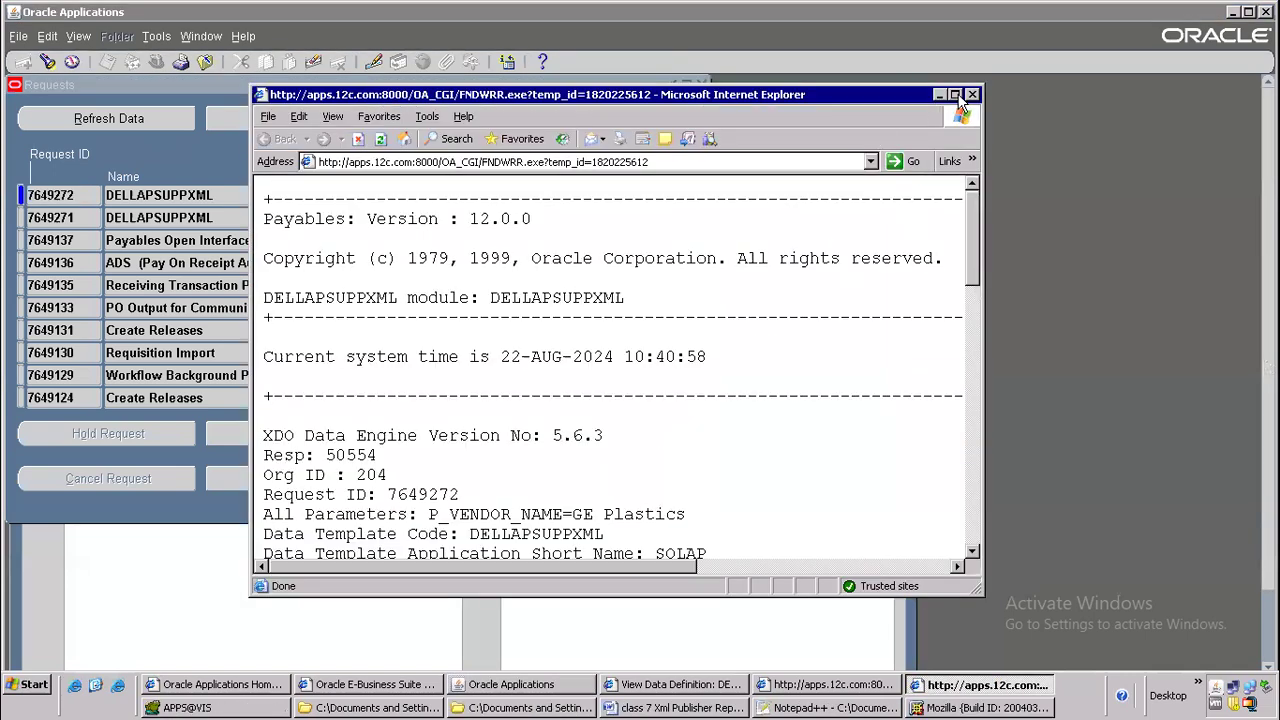
{"action": "left_click", "coordinate": [952, 92]}
{"action": "scroll", "coordinate": [431, 365], "scroll_direction": "down", "scroll_amount": 5}
{"action": "scroll", "coordinate": [431, 365], "scroll_direction": "up", "scroll_amount": 2}
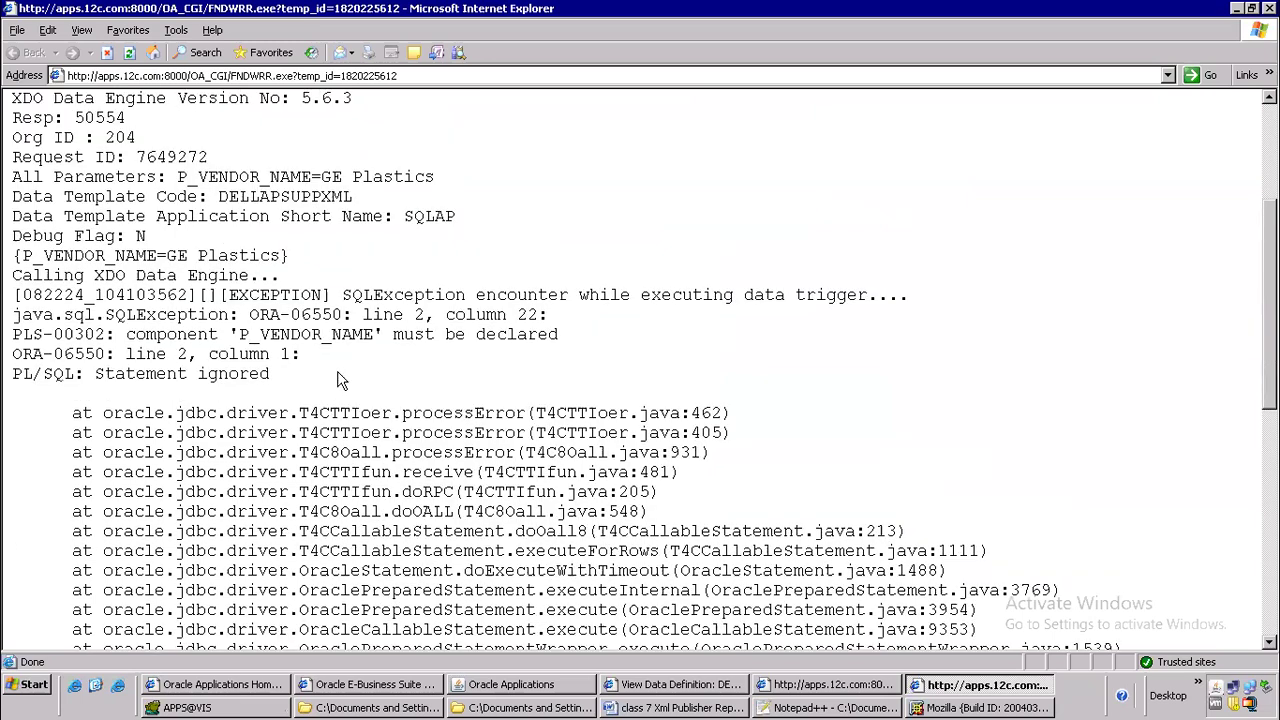
{"action": "left_click_drag", "start_coordinate": [233, 335], "coordinate": [381, 335]}
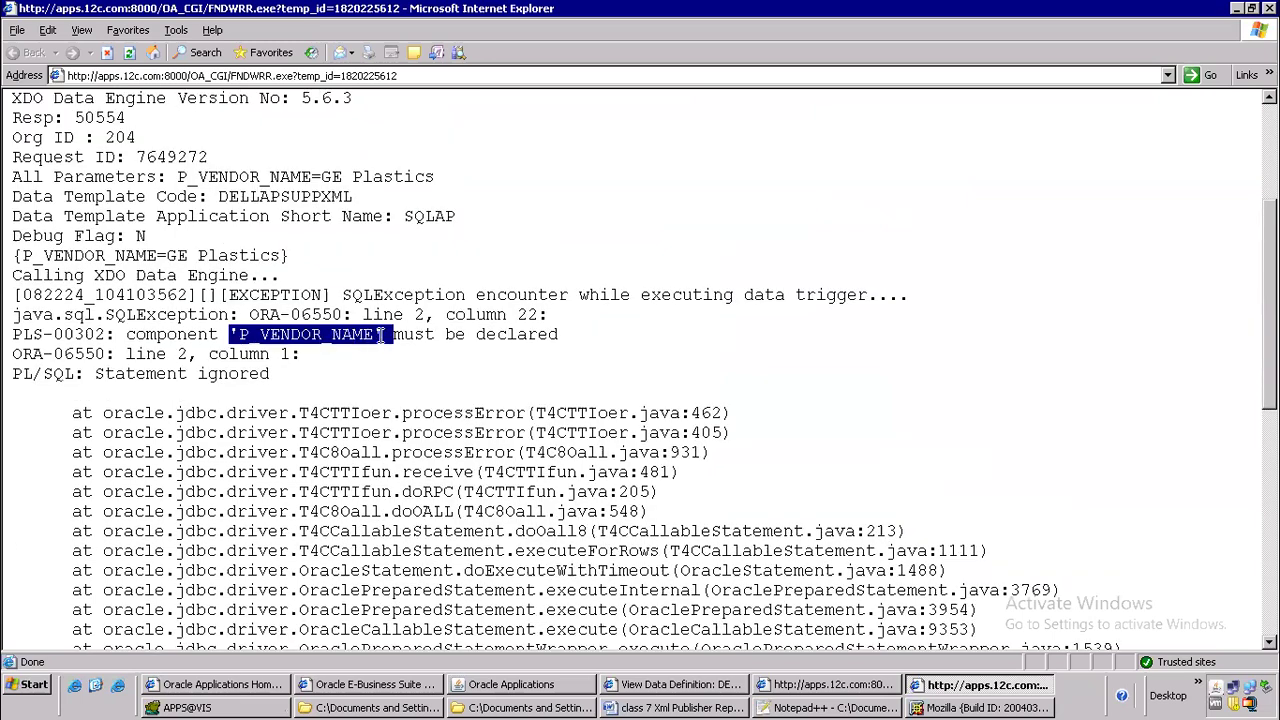
{"action": "left_click", "coordinate": [395, 337]}
{"action": "triple_click", "coordinate": [334, 343]}
{"action": "left_click", "coordinate": [314, 345]}
{"action": "triple_click", "coordinate": [314, 353]}
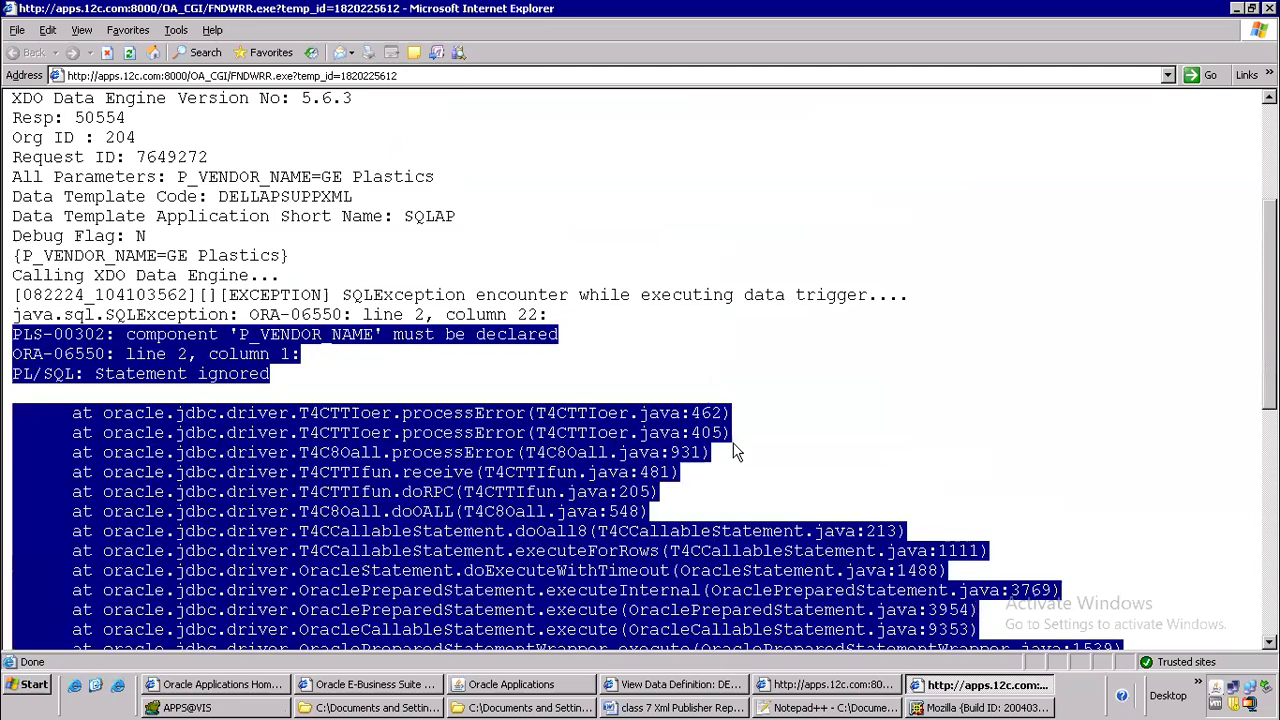
Switch to DELLAPSUPPXML.xml in Notepad++ and examine the p_vendor_name parameter definition and its use in the query's WHERE clause
{"action": "left_click", "coordinate": [815, 708]}
{"action": "left_click", "coordinate": [446, 357]}
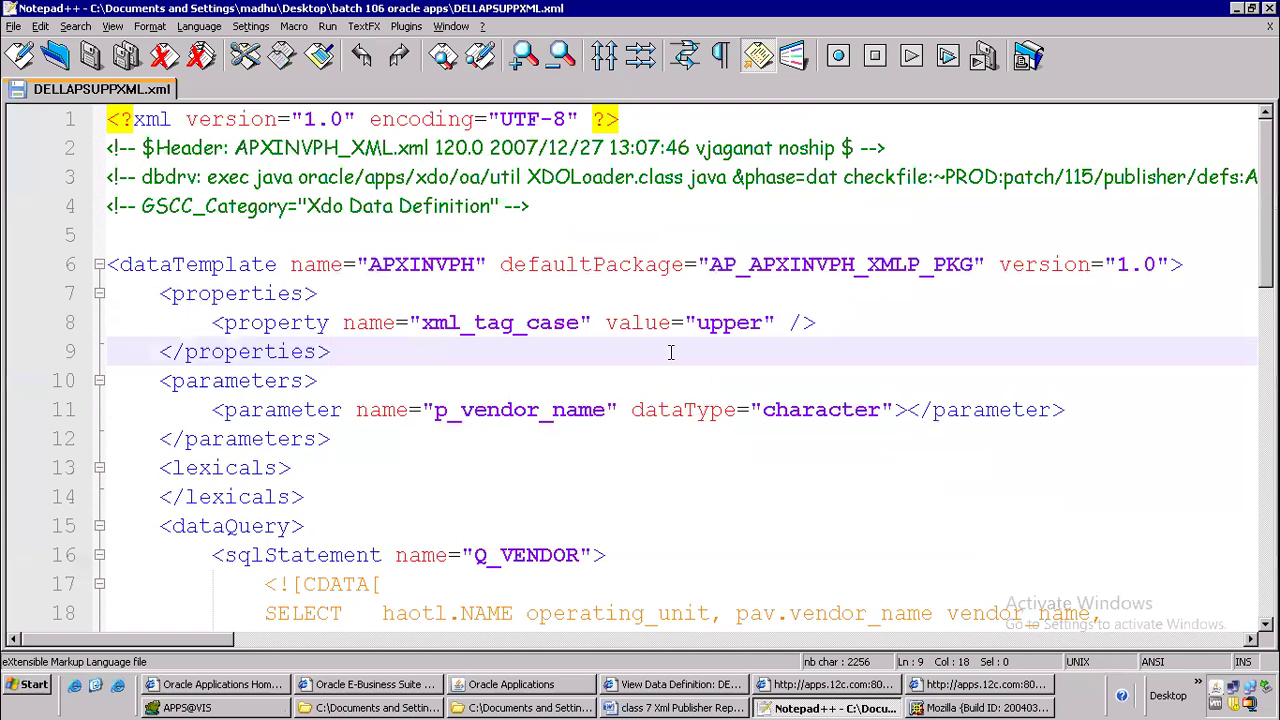
{"action": "scroll", "coordinate": [675, 352], "scroll_direction": "down", "scroll_amount": 1}
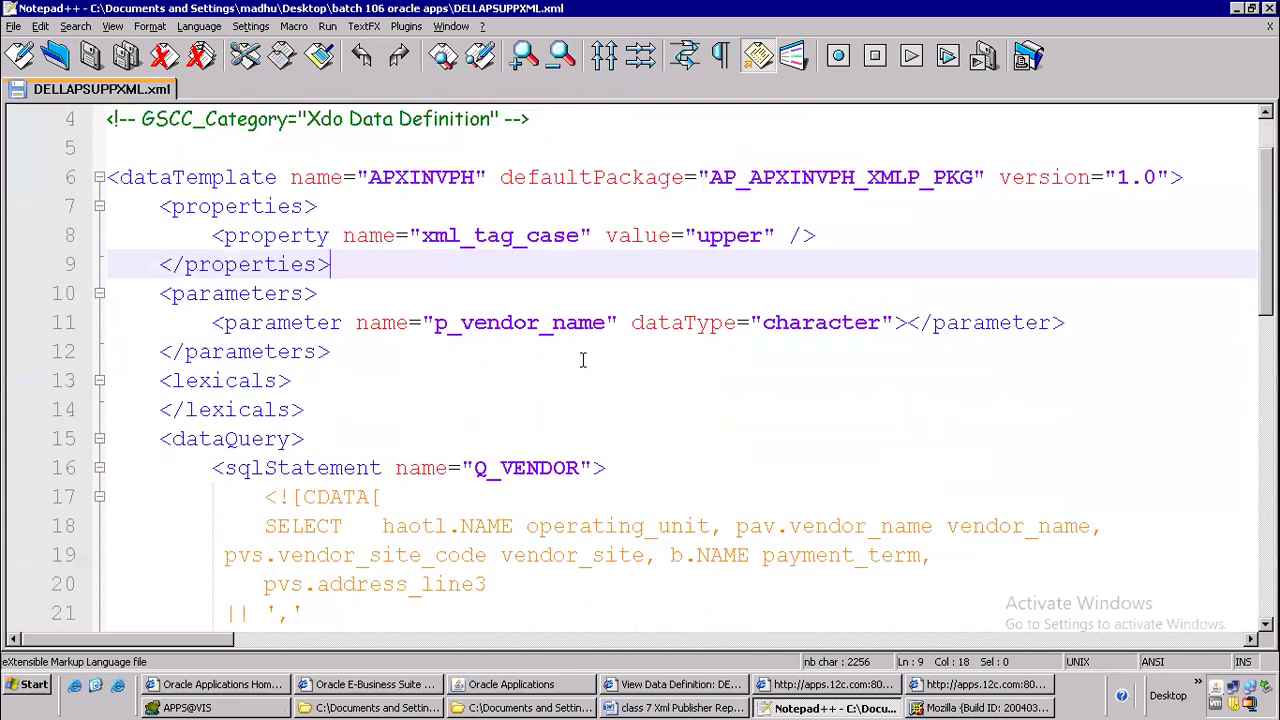
{"action": "scroll", "coordinate": [502, 343], "scroll_direction": "down", "scroll_amount": 6}
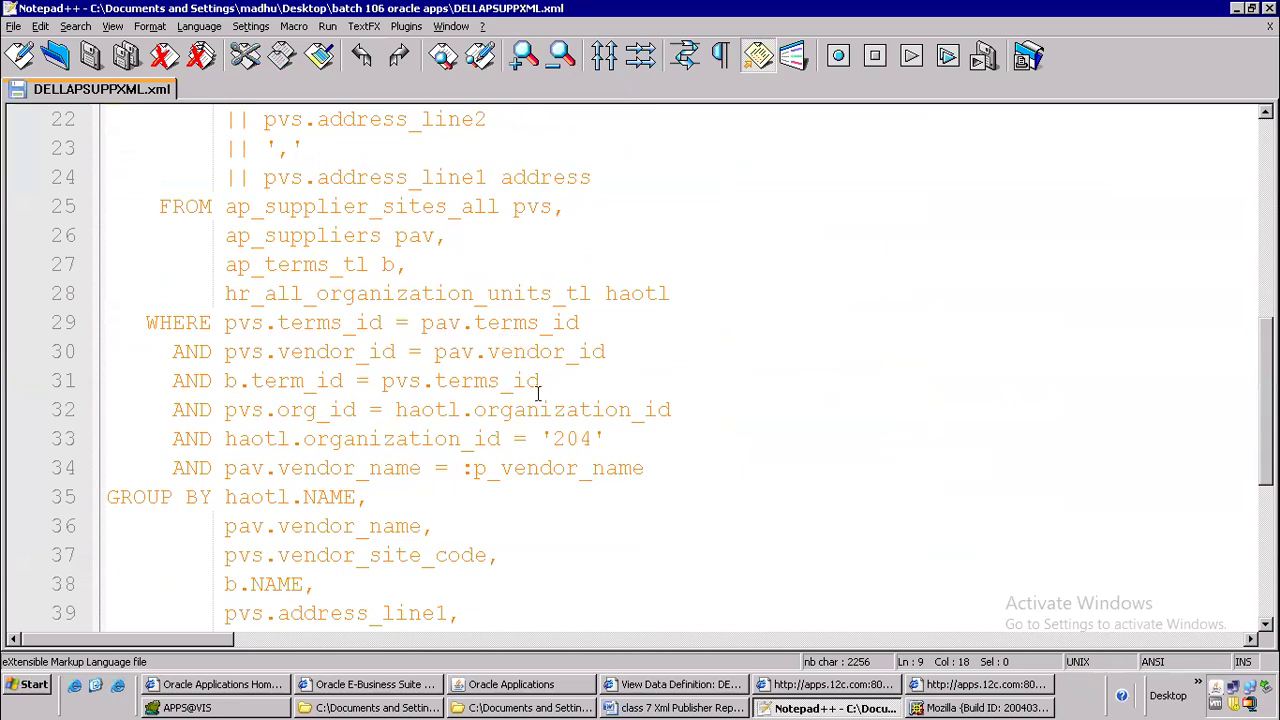
{"action": "left_click_drag", "start_coordinate": [474, 468], "coordinate": [634, 470]}
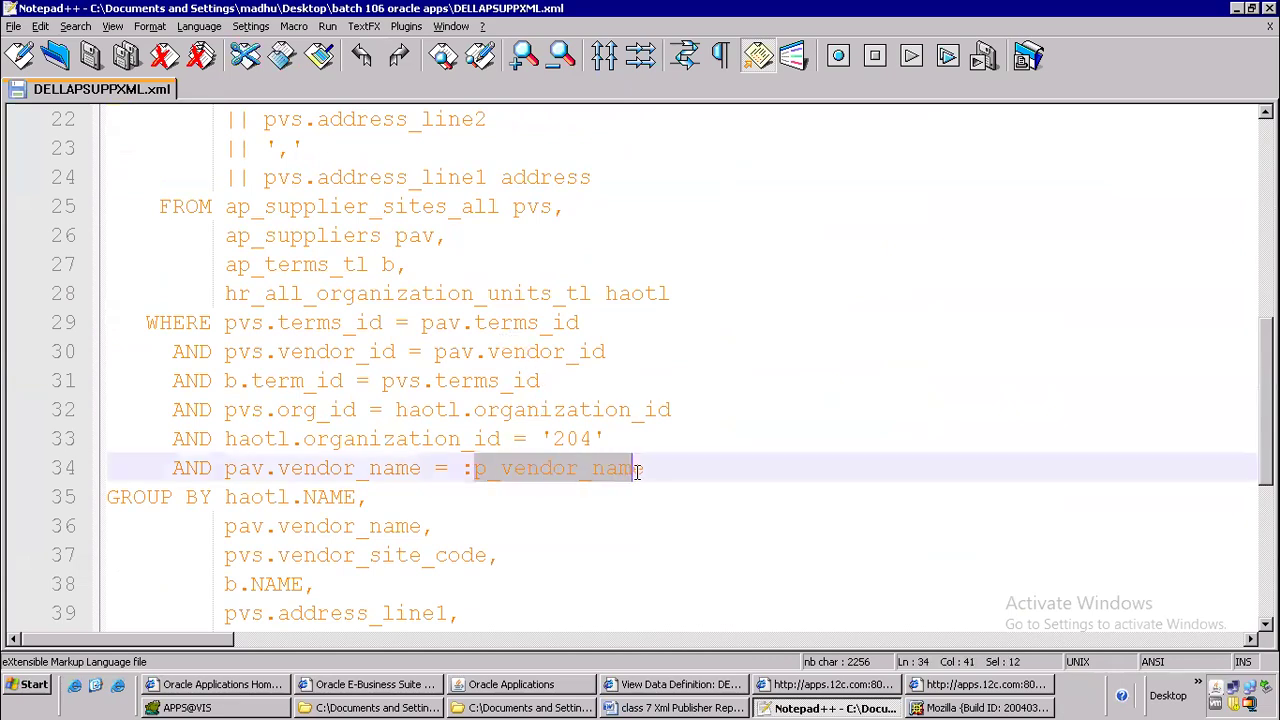
{"action": "double_click", "coordinate": [638, 471]}
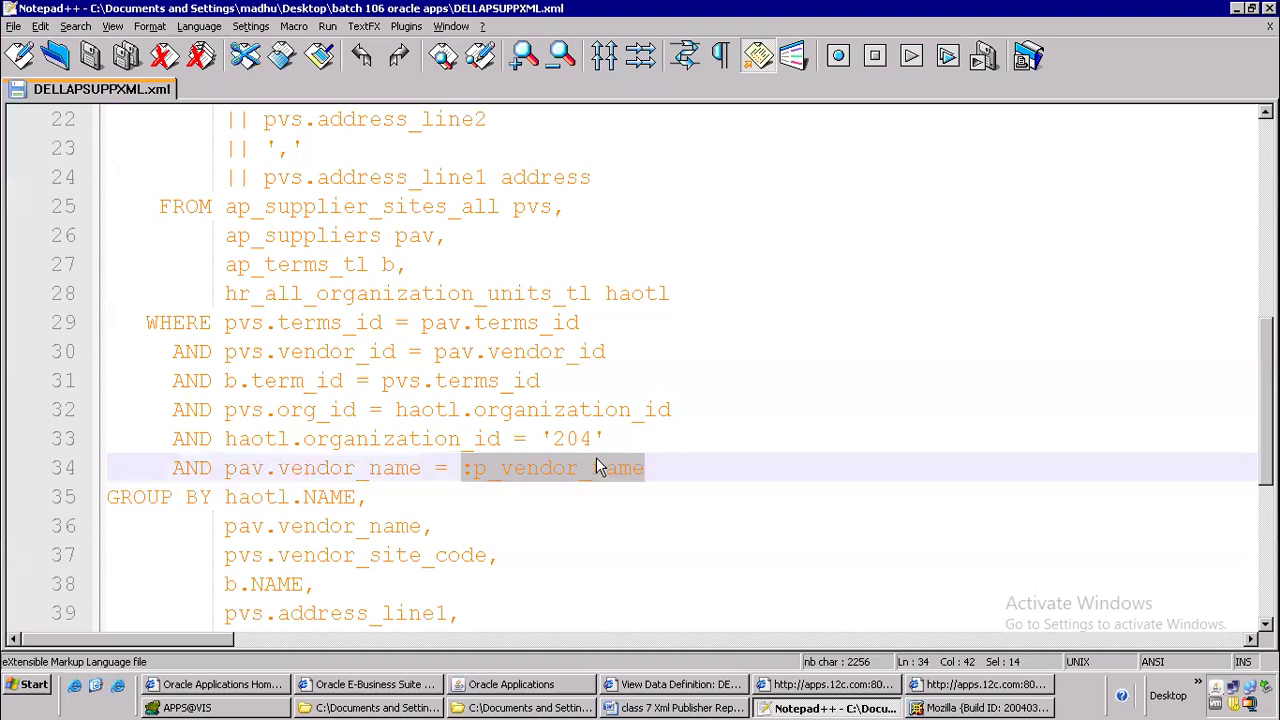
{"action": "scroll", "coordinate": [678, 388], "scroll_direction": "up", "scroll_amount": 2}
{"action": "scroll", "coordinate": [678, 388], "scroll_direction": "up", "scroll_amount": 4}
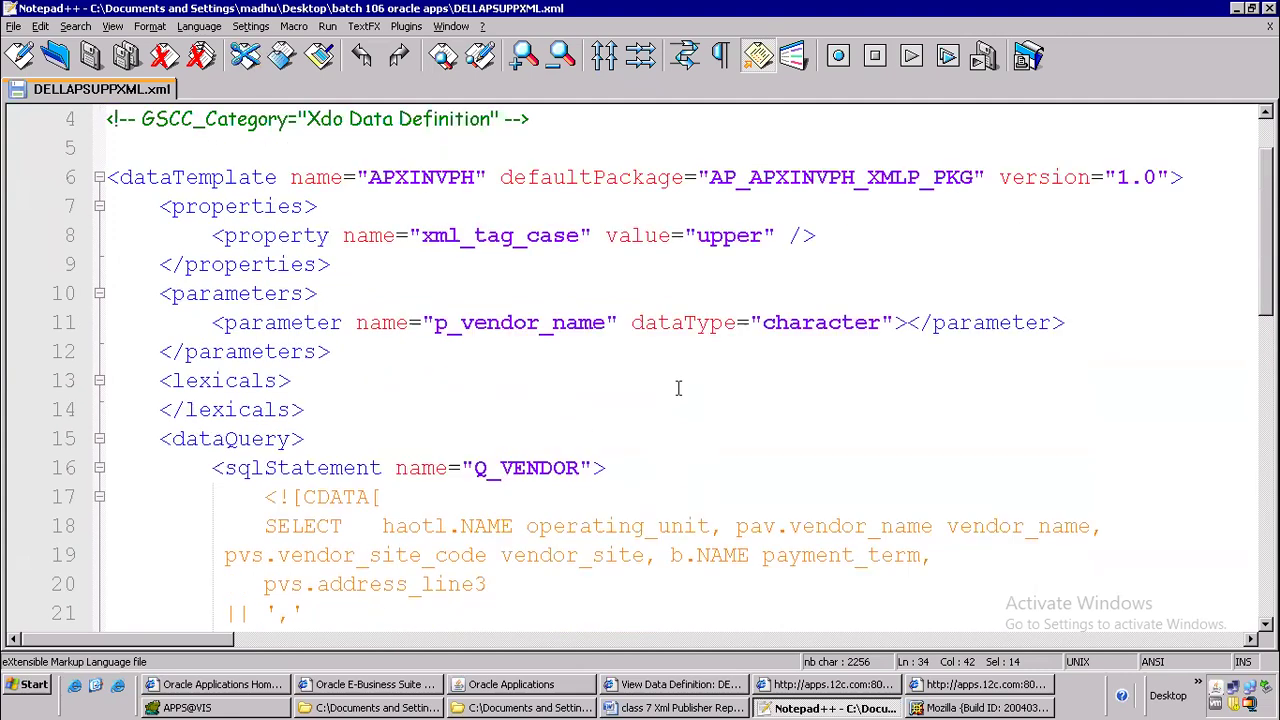
Delete the whole properties block with the xml_tag_case property from DELLAPSUPPXML.xml and save the file
{"action": "left_click_drag", "start_coordinate": [346, 267], "coordinate": [110, 208]}
{"action": "key", "text": "Delete"}
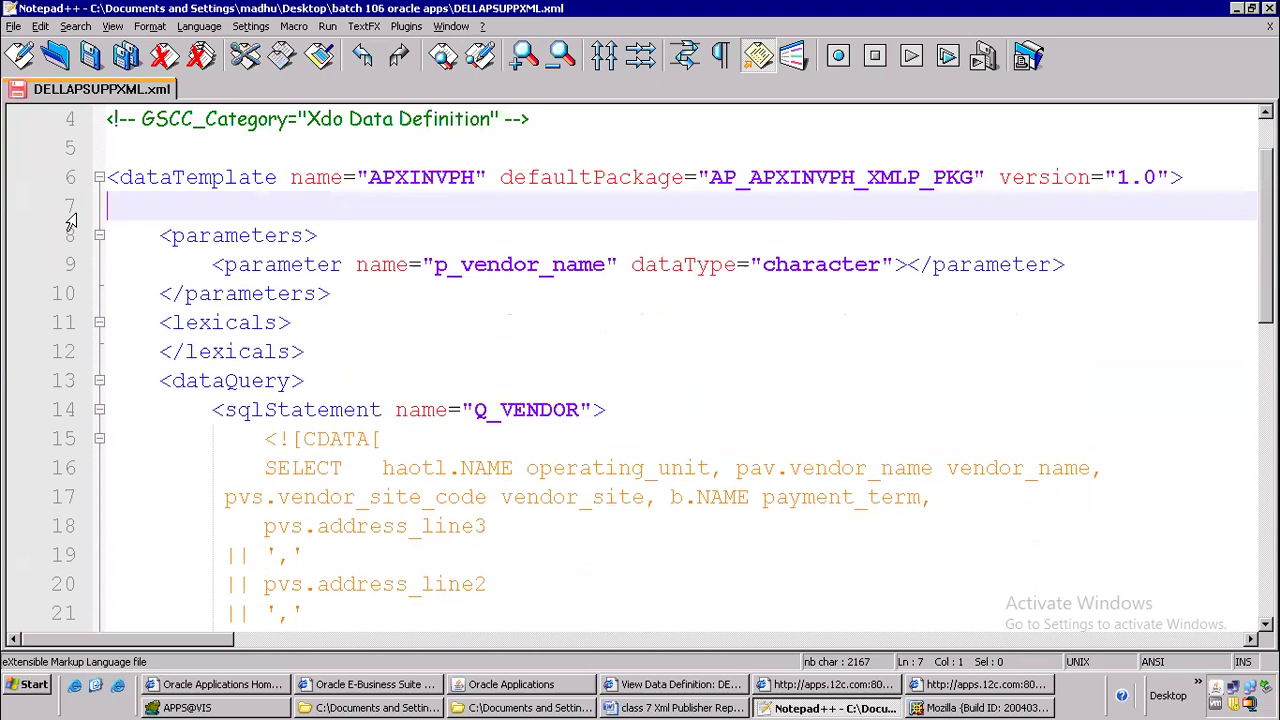
{"action": "key", "text": "Delete"}
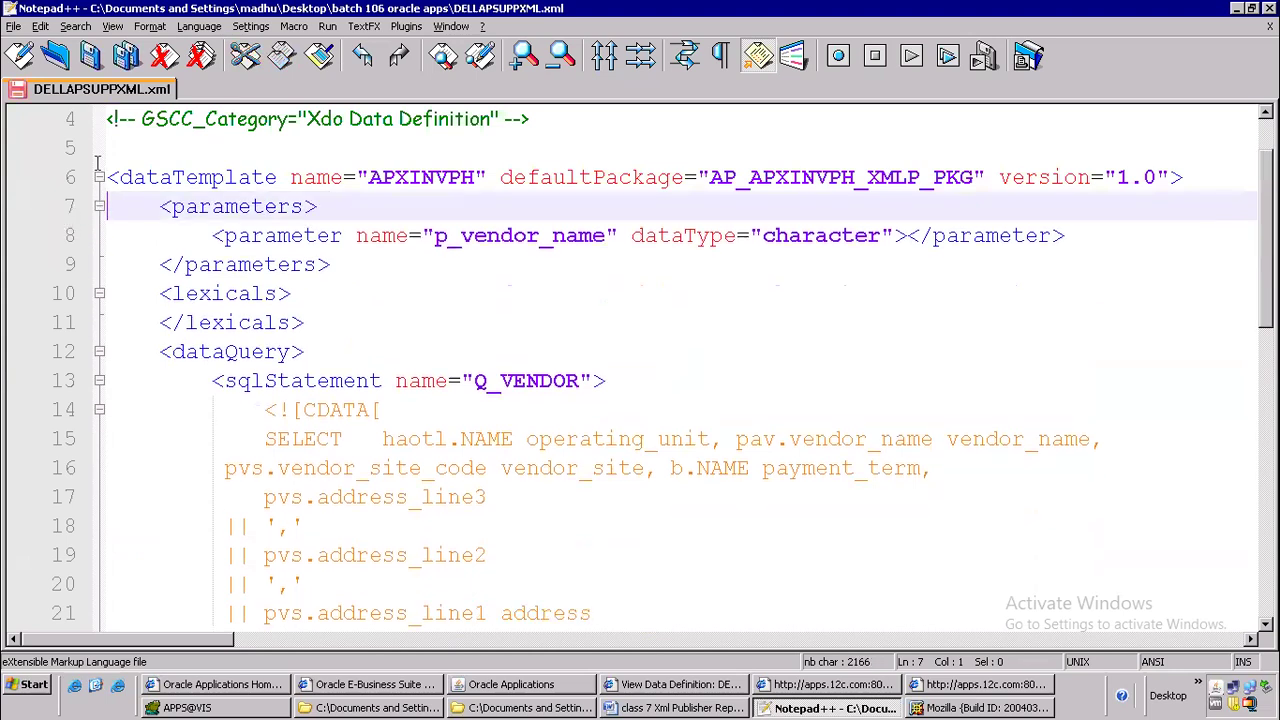
{"action": "left_click", "coordinate": [100, 58]}
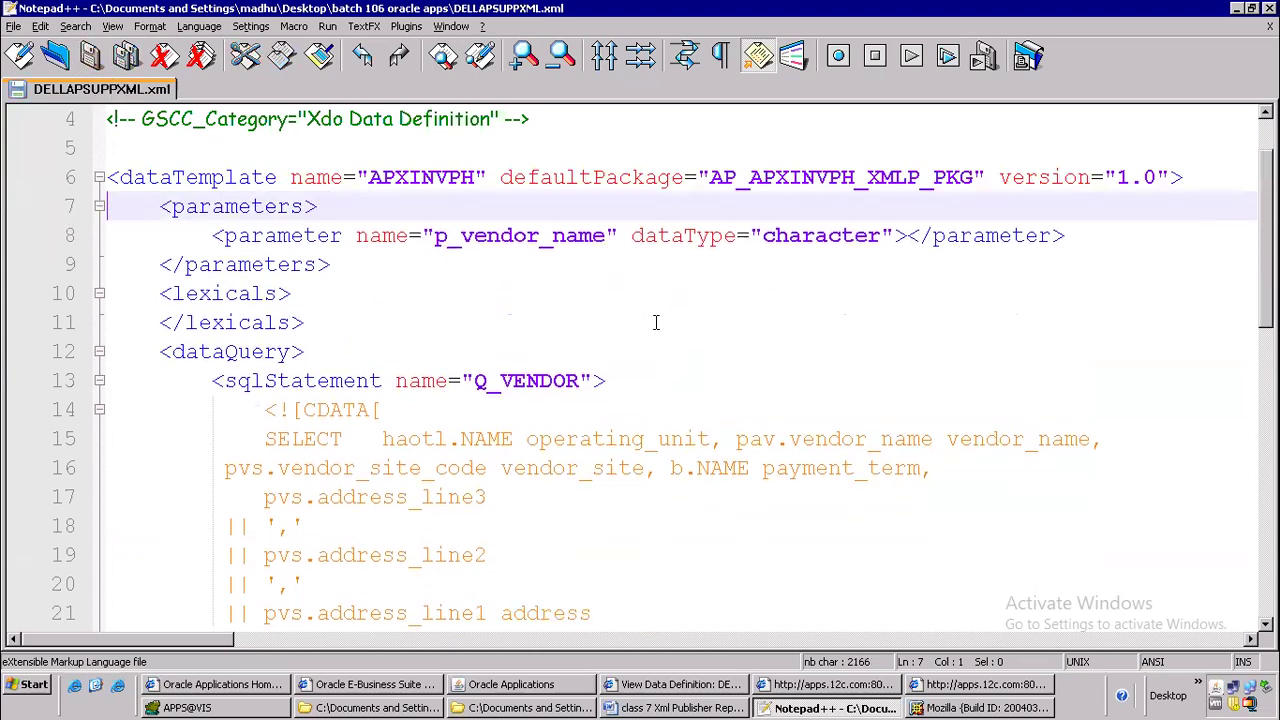
{"action": "left_click", "coordinate": [742, 303]}
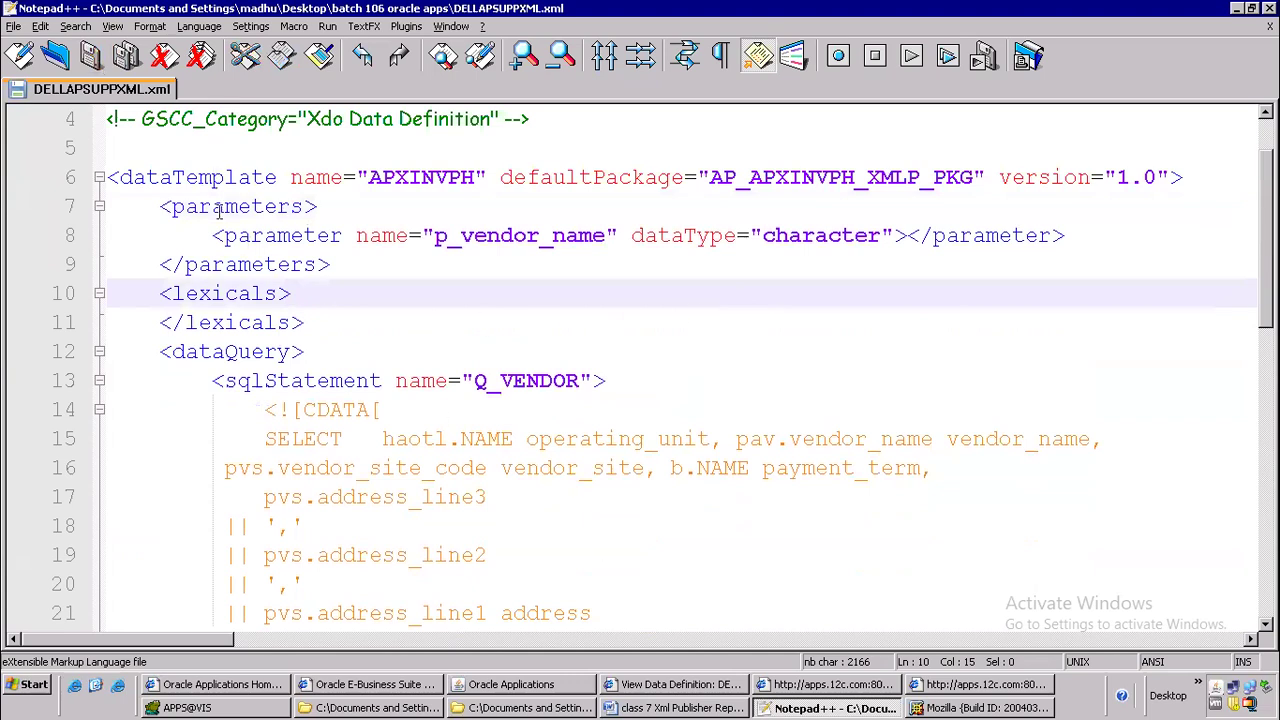
In XML Publisher, replace the DELLAPSUPPXML data definition's data template with the edited DELLAPSUPPXML.xml and apply the update
{"action": "left_click", "coordinate": [688, 690]}
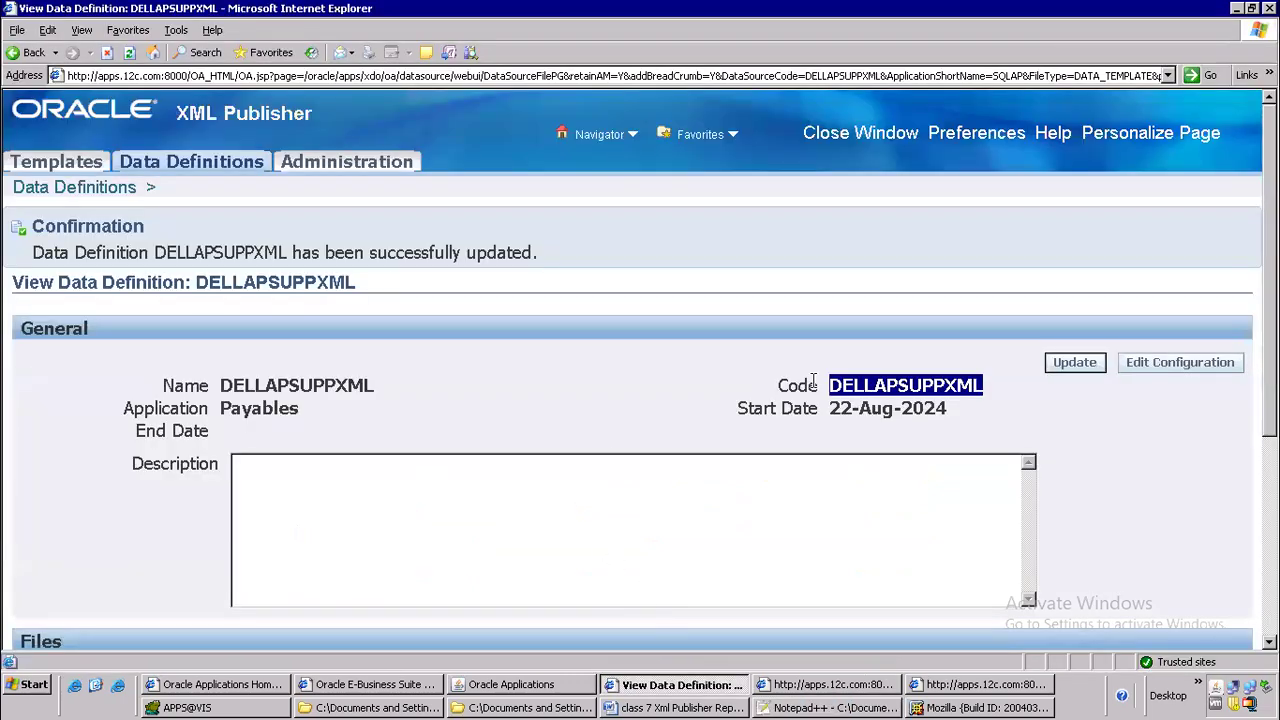
{"action": "scroll", "coordinate": [813, 381], "scroll_direction": "down", "scroll_amount": 3}
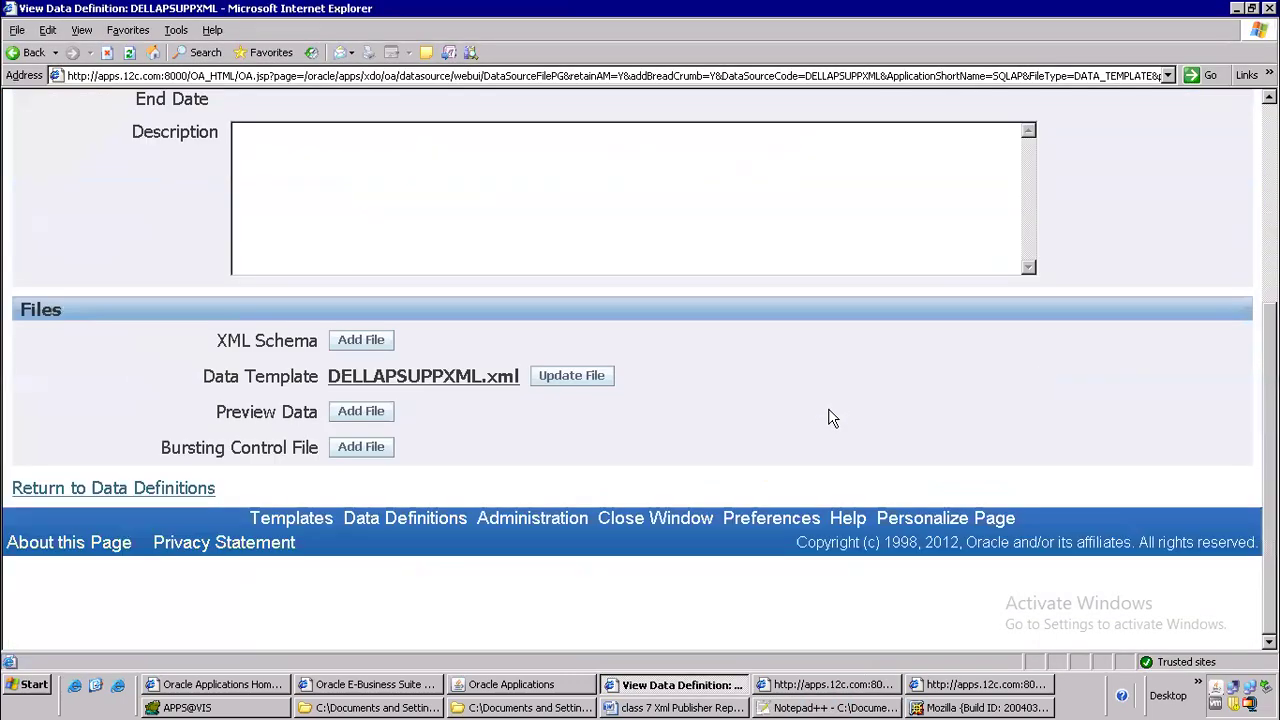
{"action": "left_click", "coordinate": [583, 380]}
{"action": "left_click", "coordinate": [432, 284]}
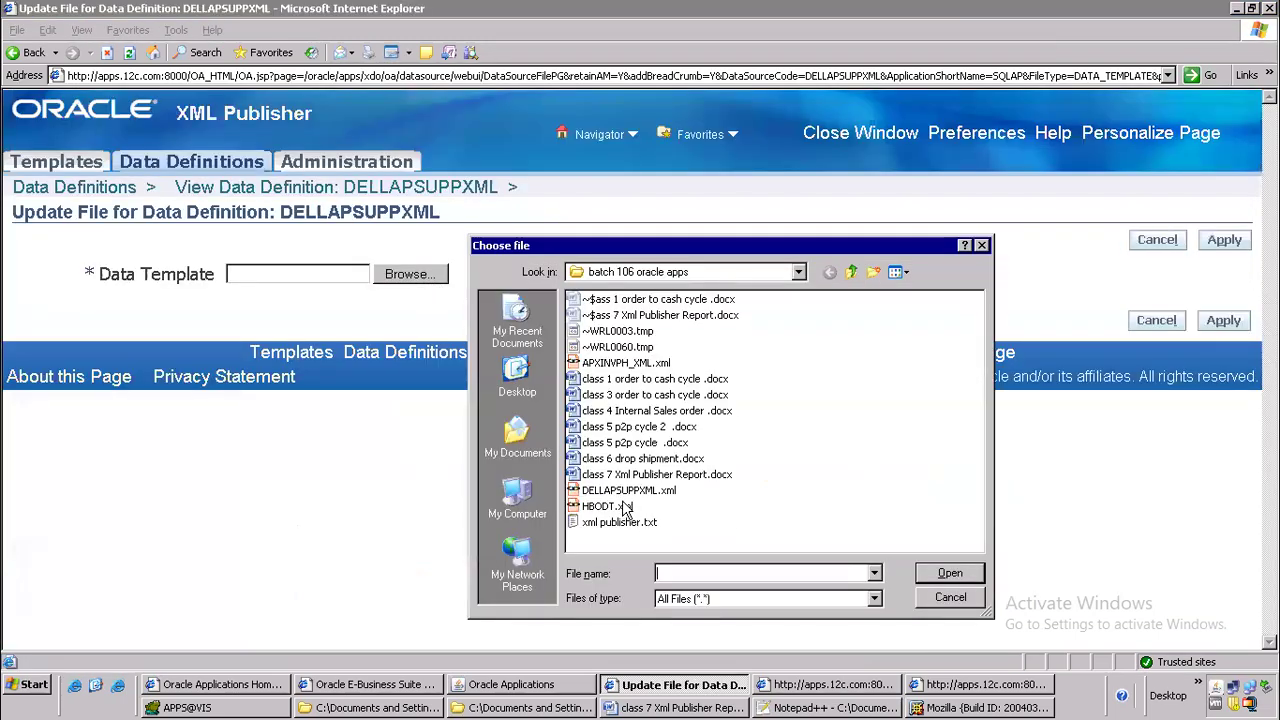
{"action": "left_click", "coordinate": [628, 492]}
{"action": "left_click", "coordinate": [925, 572]}
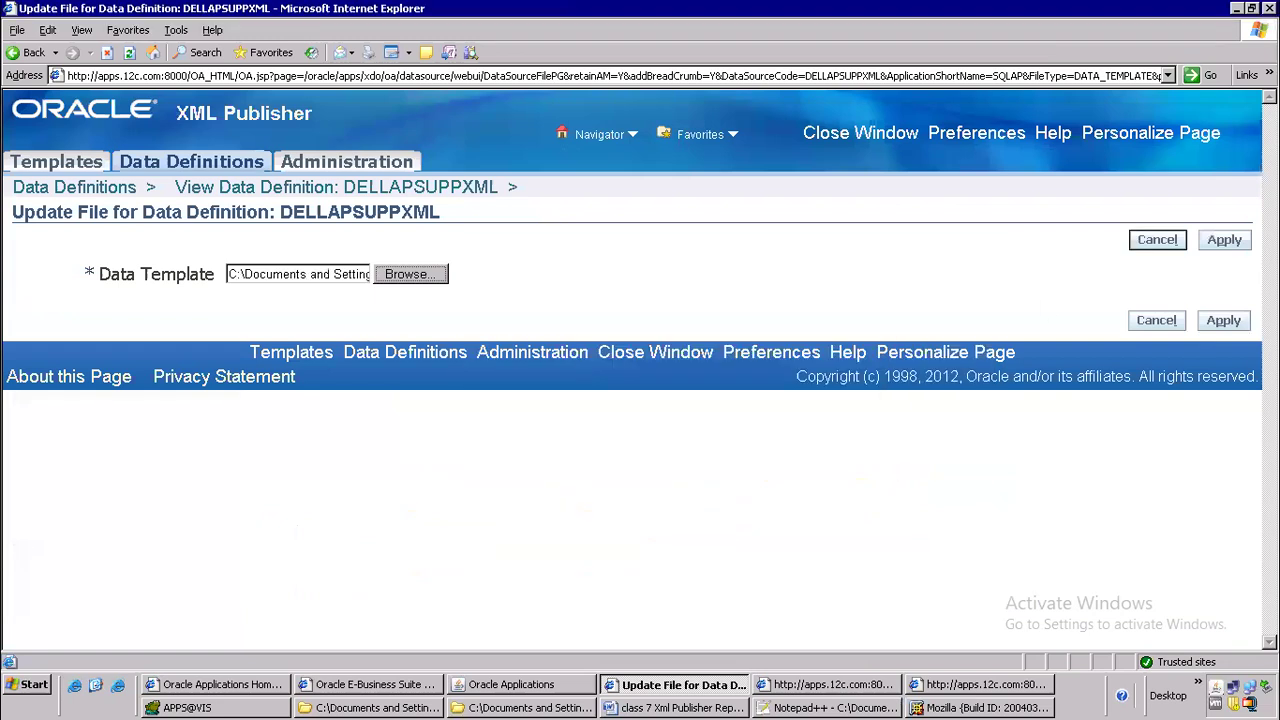
{"action": "left_click", "coordinate": [1240, 246]}
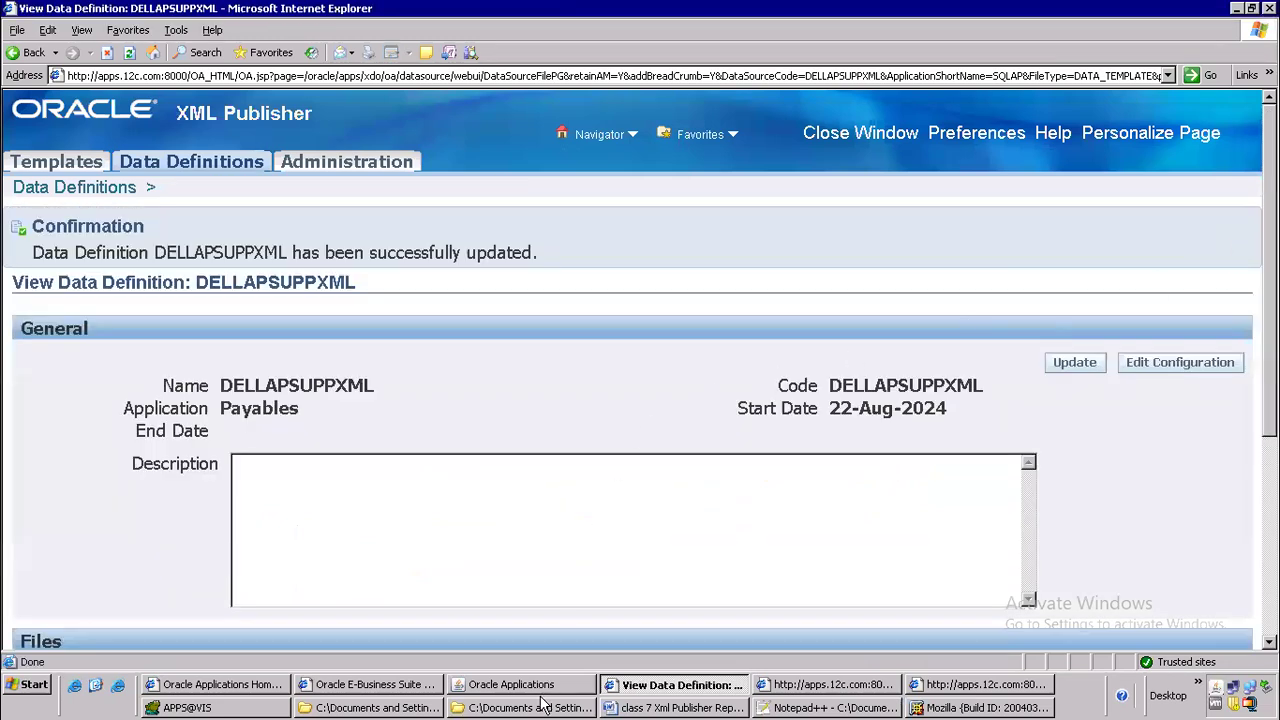
Return to Oracle Applications and resubmit DELLAPSUPPXML by copying the prior GE Plastics request, declining a further request
{"action": "left_click", "coordinate": [538, 684]}
{"action": "left_click", "coordinate": [544, 118]}
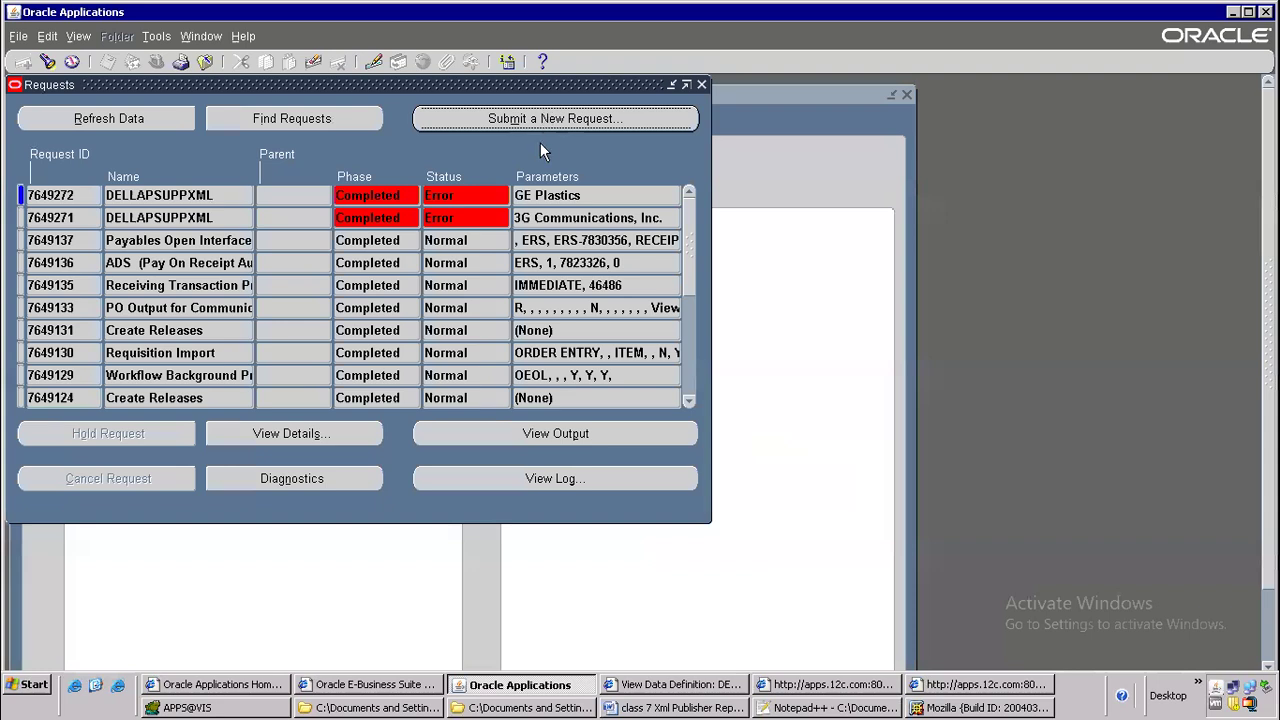
{"action": "left_click", "coordinate": [343, 397]}
{"action": "left_click", "coordinate": [605, 130]}
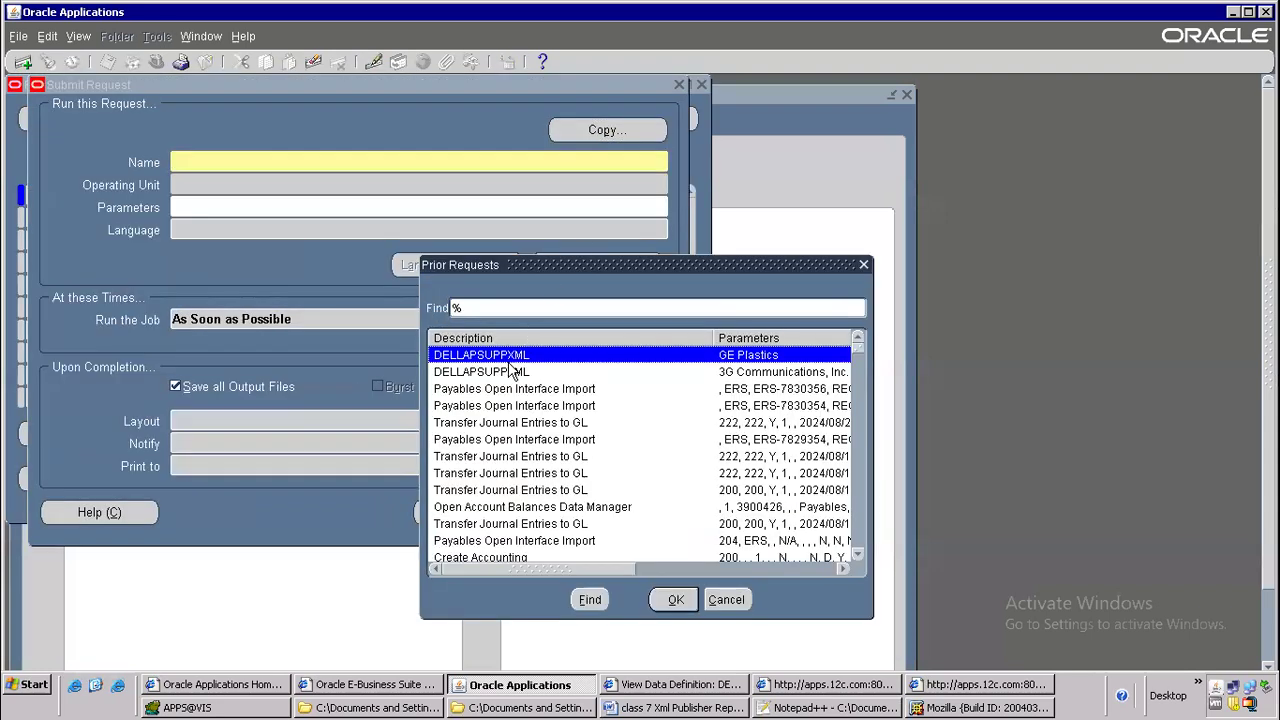
{"action": "double_click", "coordinate": [508, 358]}
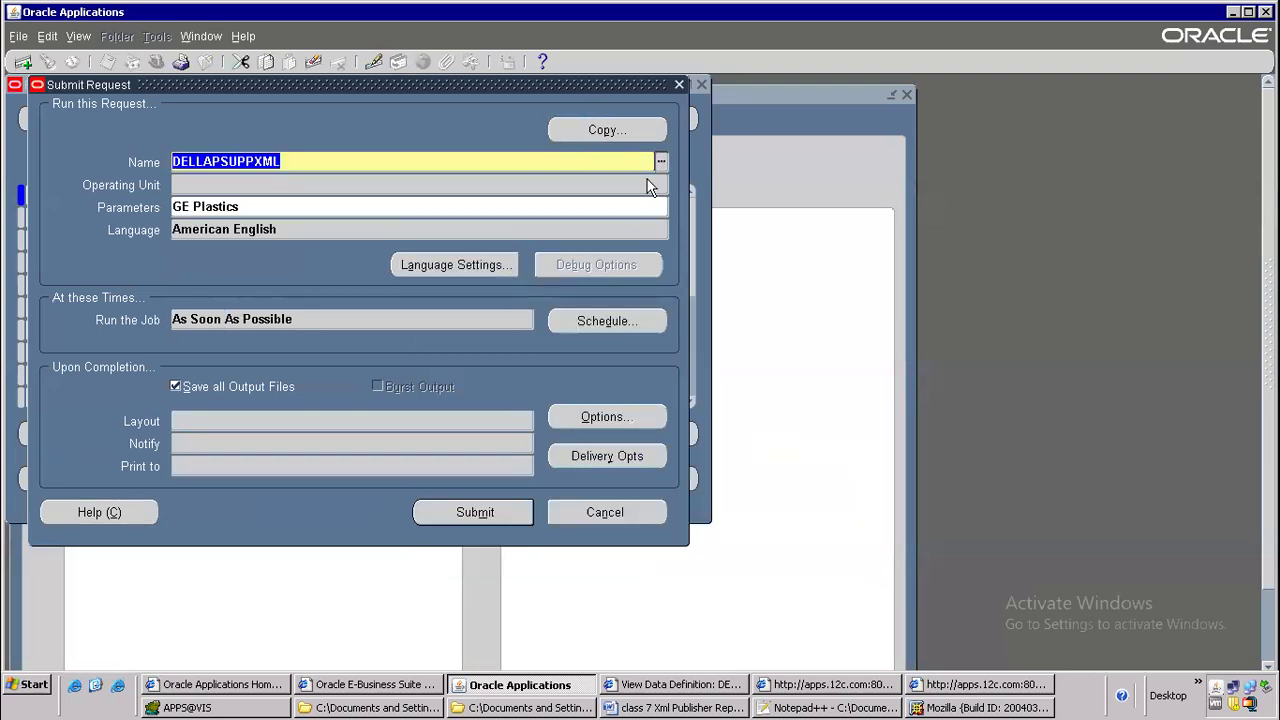
{"action": "left_click", "coordinate": [490, 500]}
{"action": "left_click", "coordinate": [686, 466]}
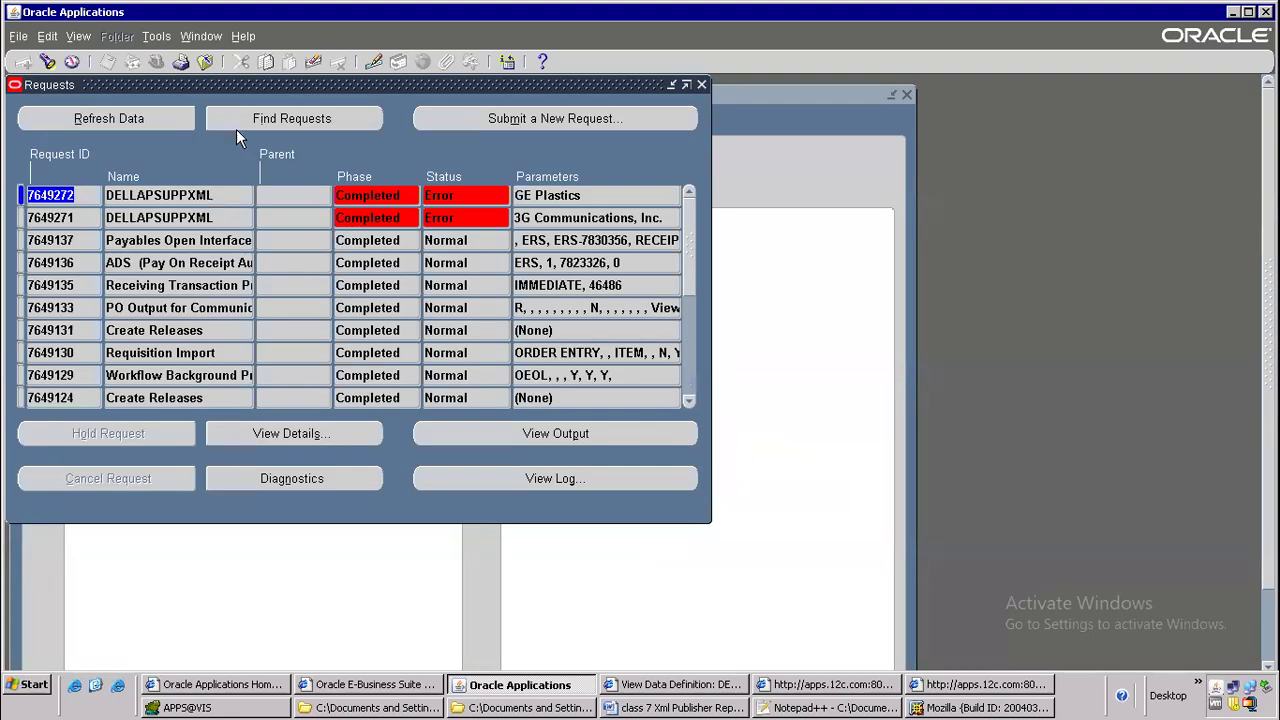
Refresh the requests list until the newly submitted DELLAPSUPPXML request for GE Plastics finishes
{"action": "left_click", "coordinate": [165, 117]}
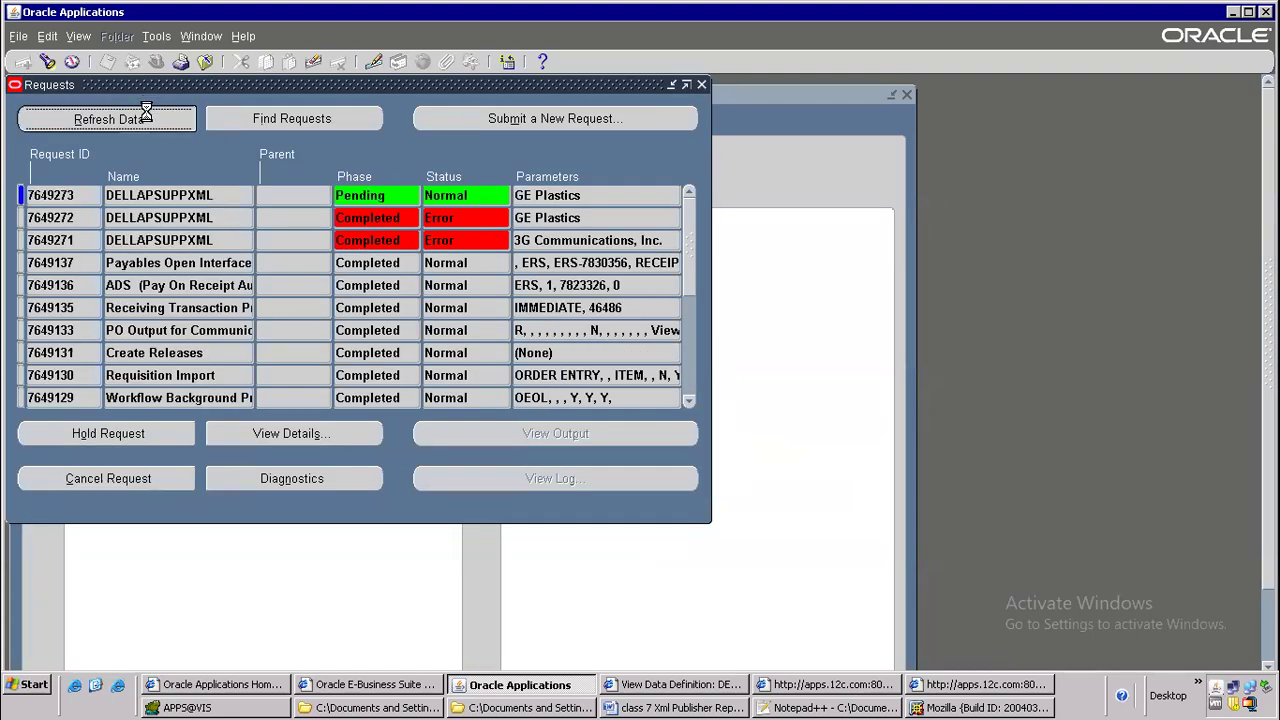
{"action": "left_click", "coordinate": [142, 119]}
{"action": "left_click", "coordinate": [143, 122]}
{"action": "left_click", "coordinate": [142, 119]}
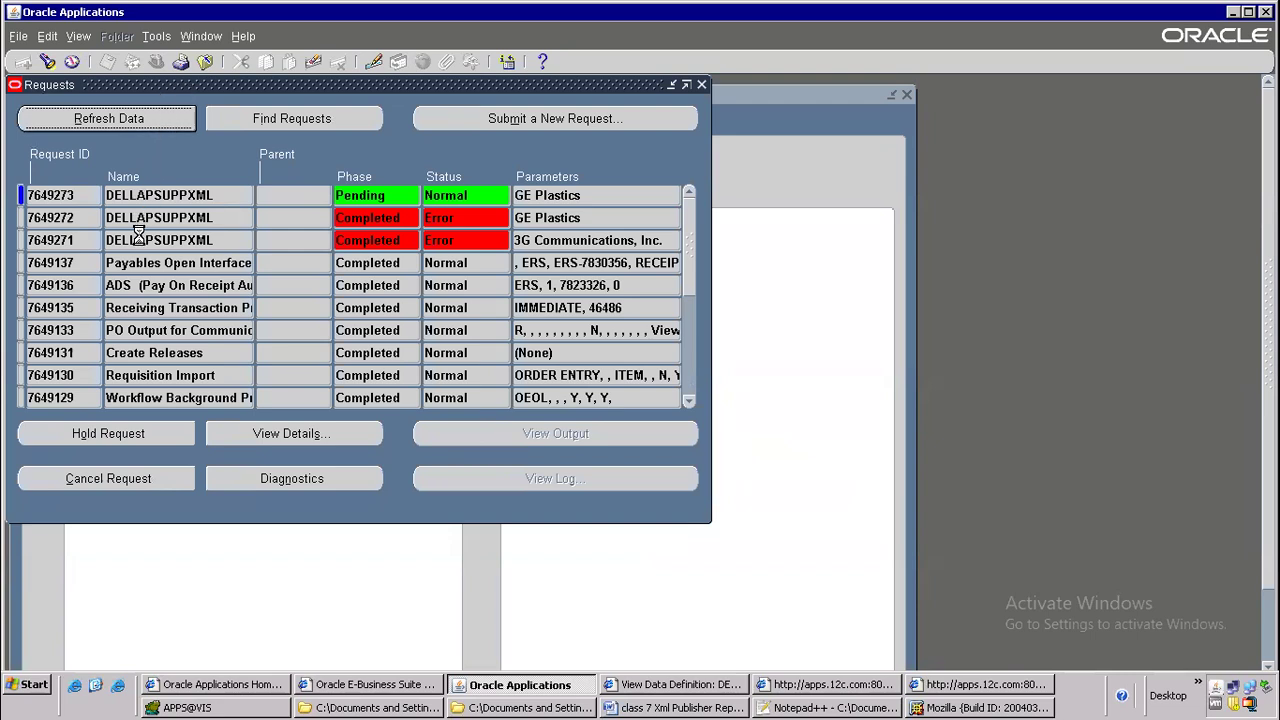
{"action": "left_click", "coordinate": [143, 195]}
{"action": "left_click", "coordinate": [141, 118]}
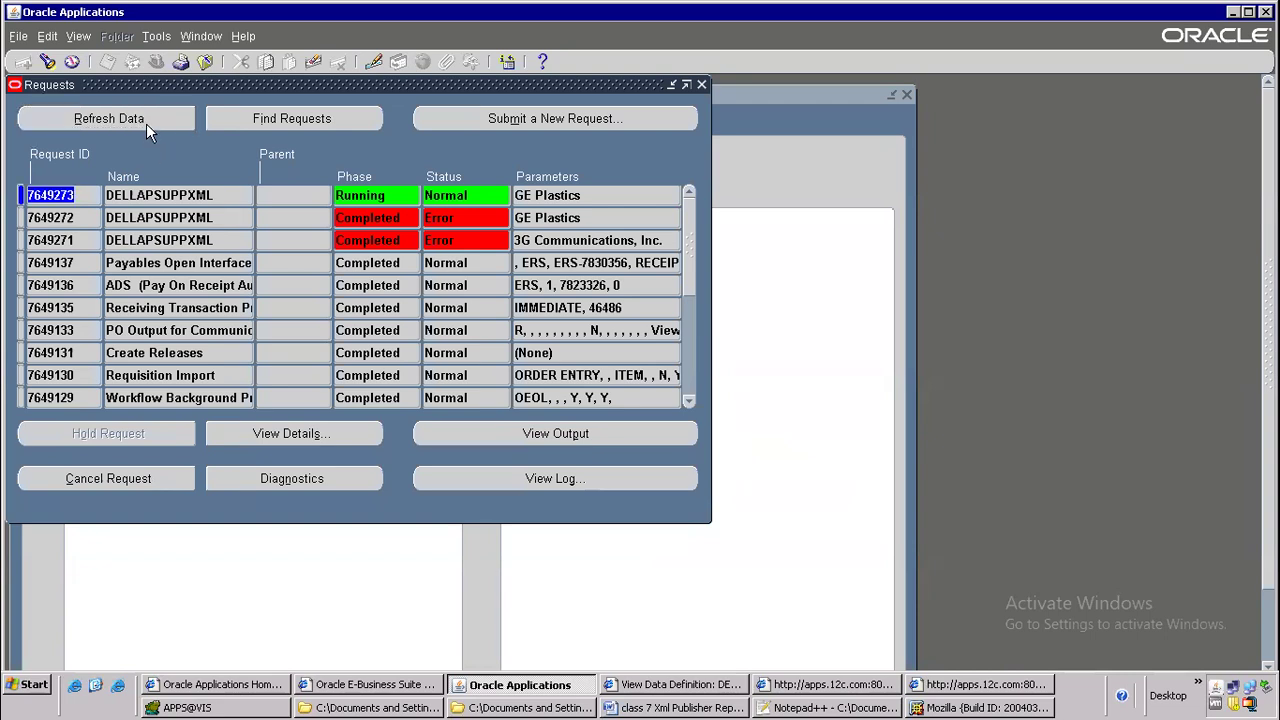
{"action": "left_click", "coordinate": [146, 123]}
Open the latest DELLAPSUPPXML request's log in a maximized window and examine the P_VENDOR_NAME exception and its stack trace
{"action": "left_click", "coordinate": [581, 483]}
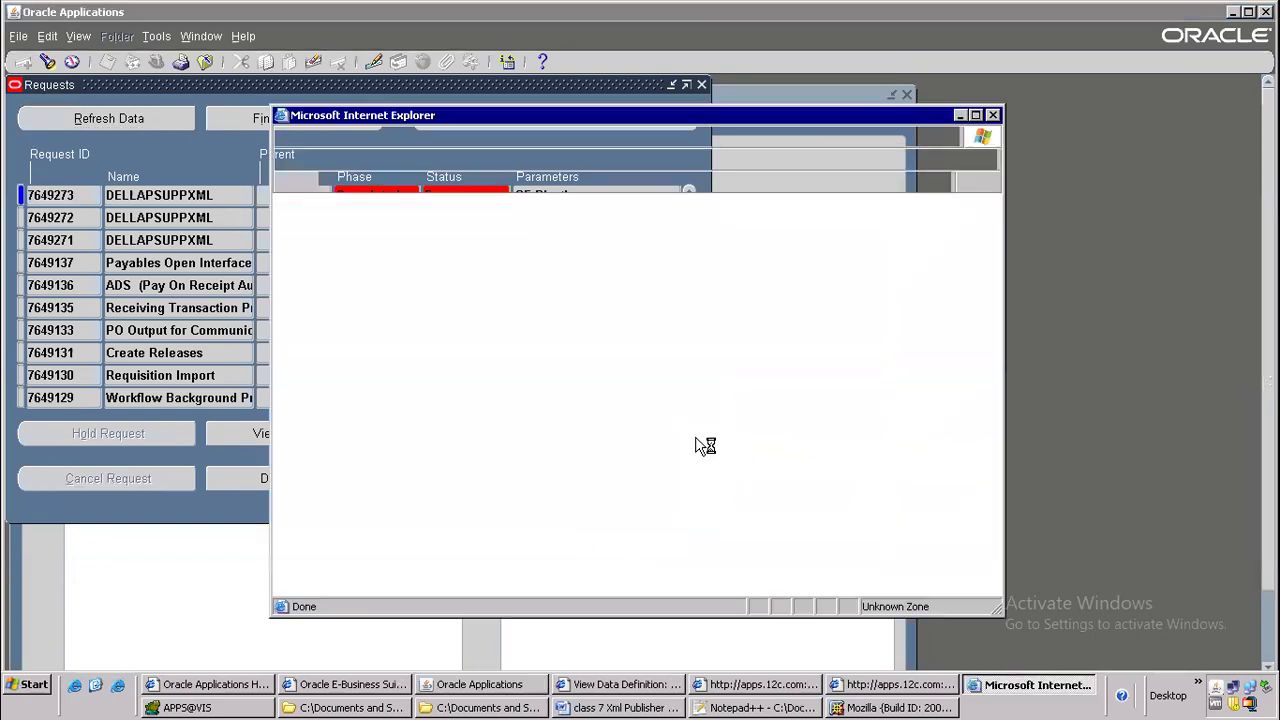
{"action": "left_click", "coordinate": [967, 128]}
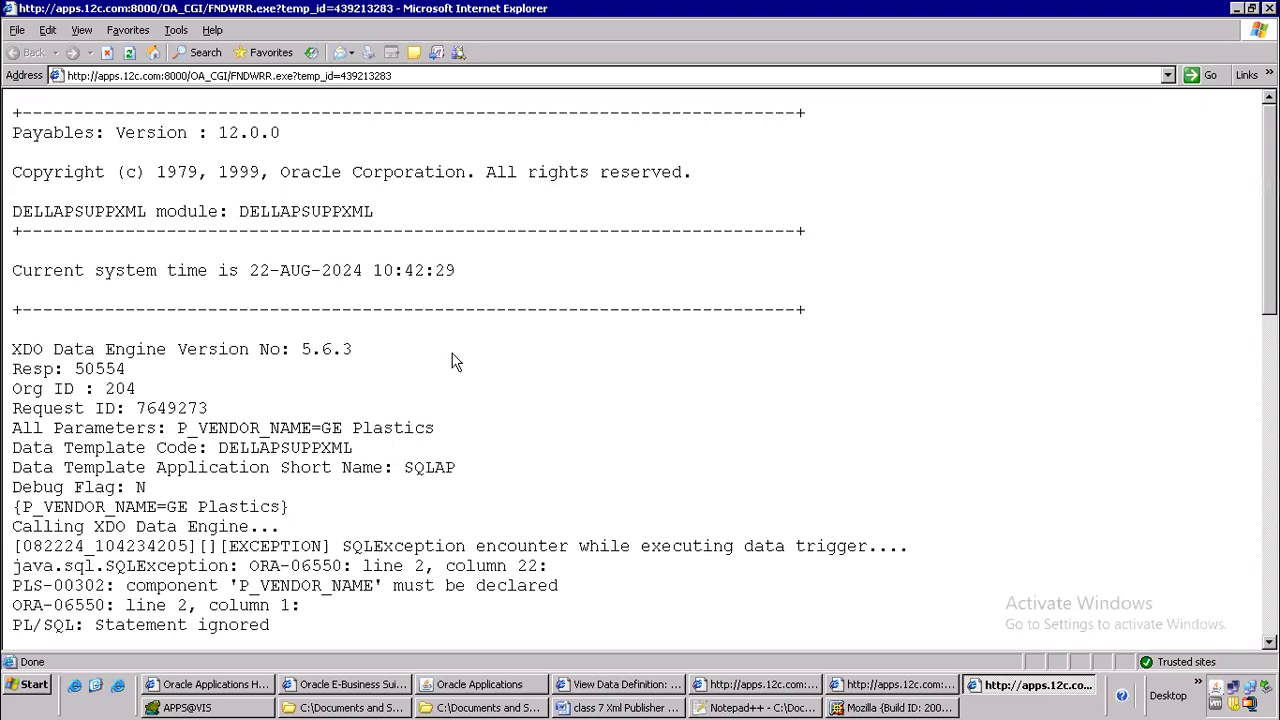
{"action": "scroll", "coordinate": [246, 447], "scroll_direction": "down", "scroll_amount": 3}
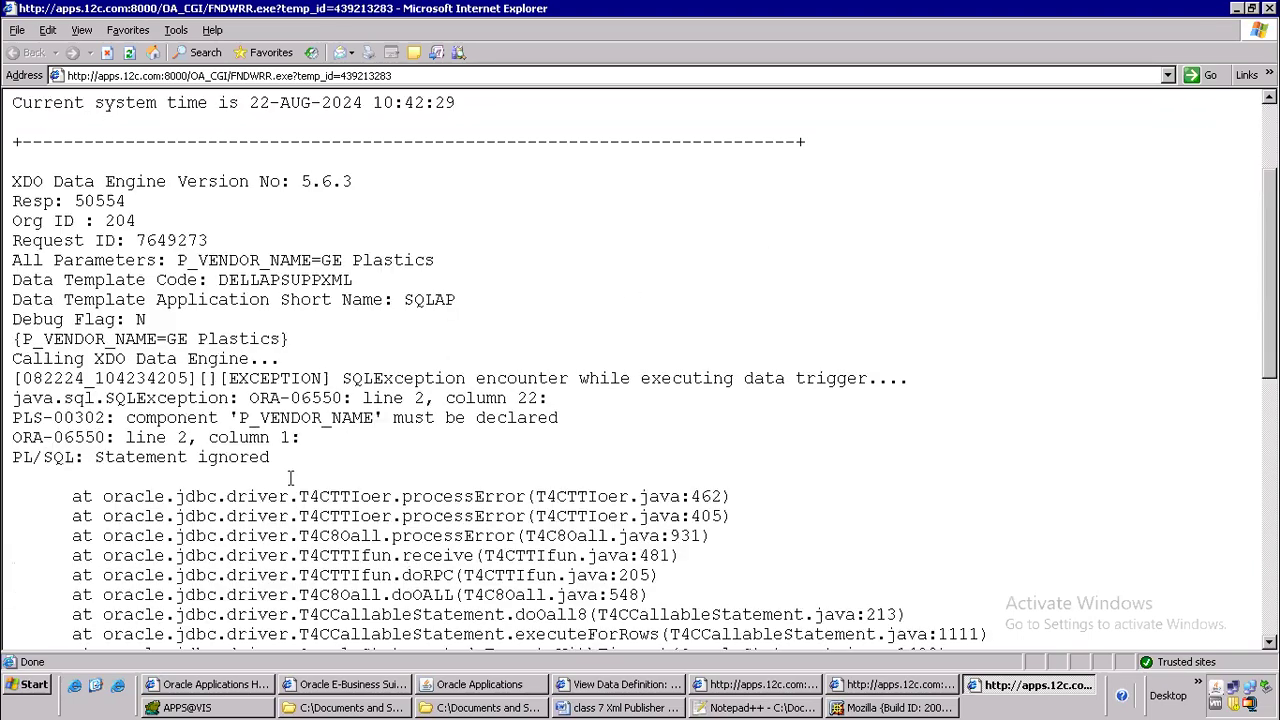
{"action": "left_click_drag", "start_coordinate": [248, 420], "coordinate": [538, 412]}
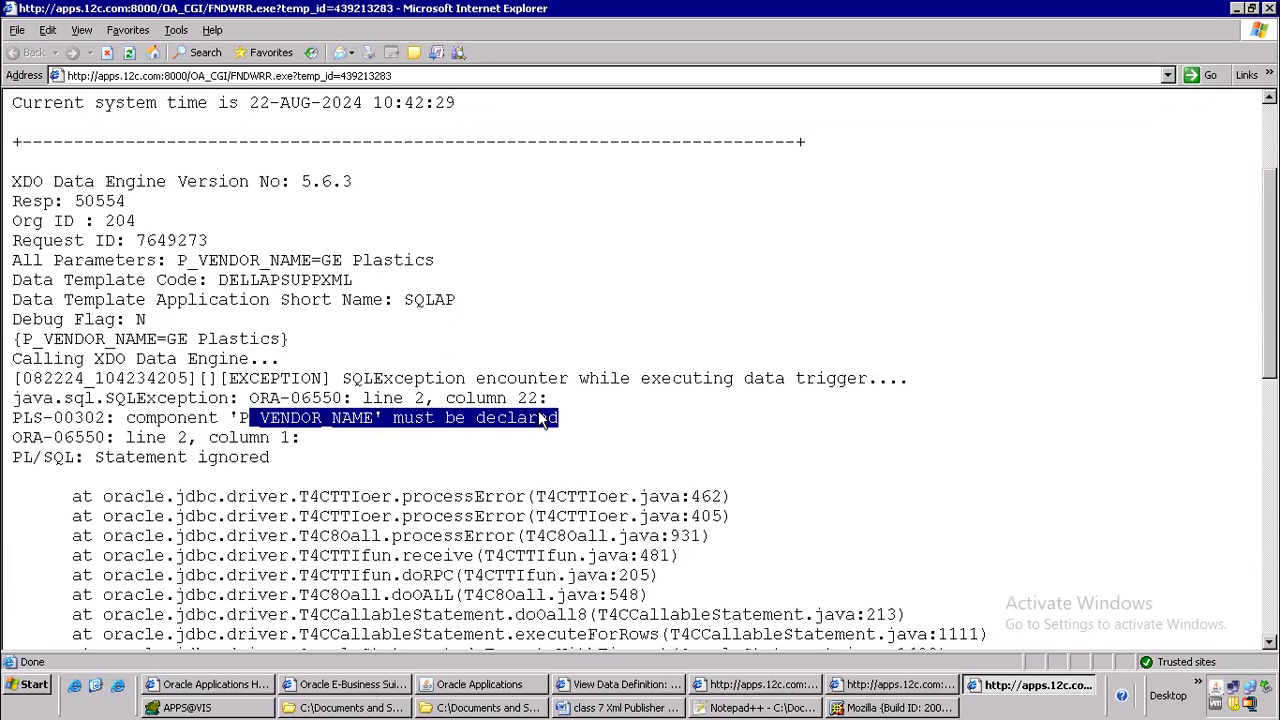
{"action": "left_click", "coordinate": [600, 428]}
{"action": "double_click", "coordinate": [272, 418]}
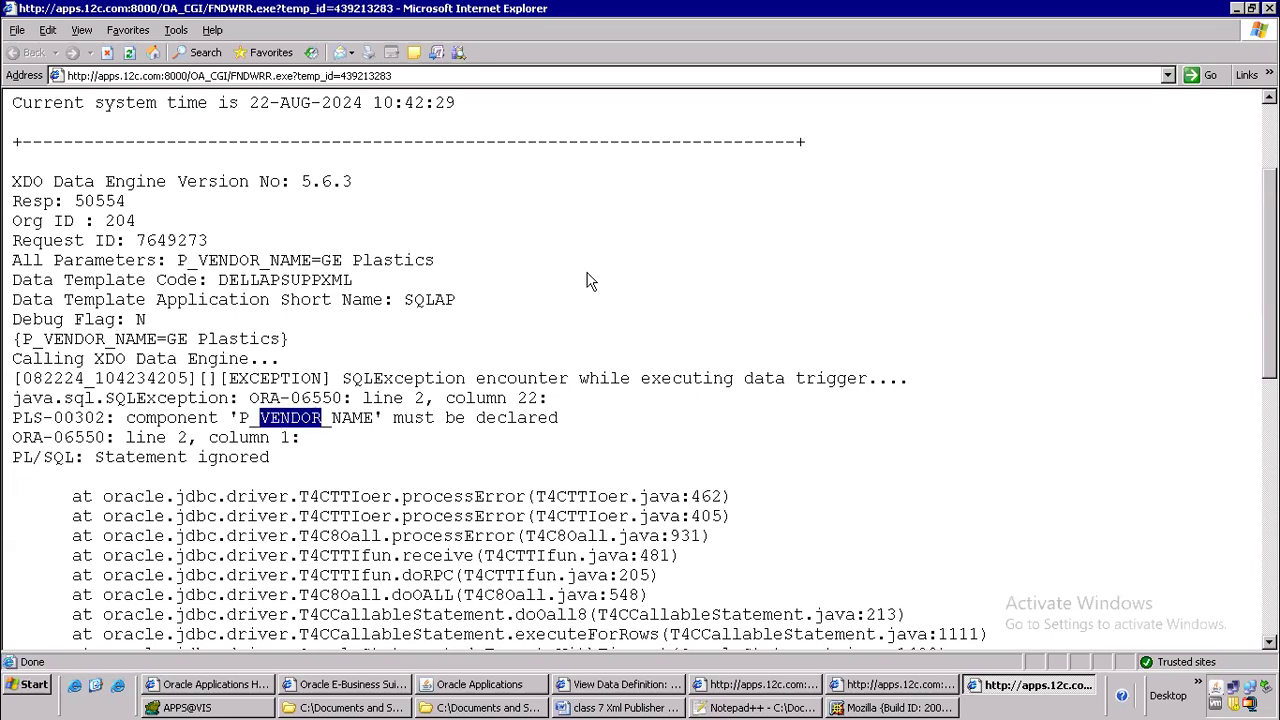
{"action": "scroll", "coordinate": [588, 281], "scroll_direction": "down", "scroll_amount": 10}
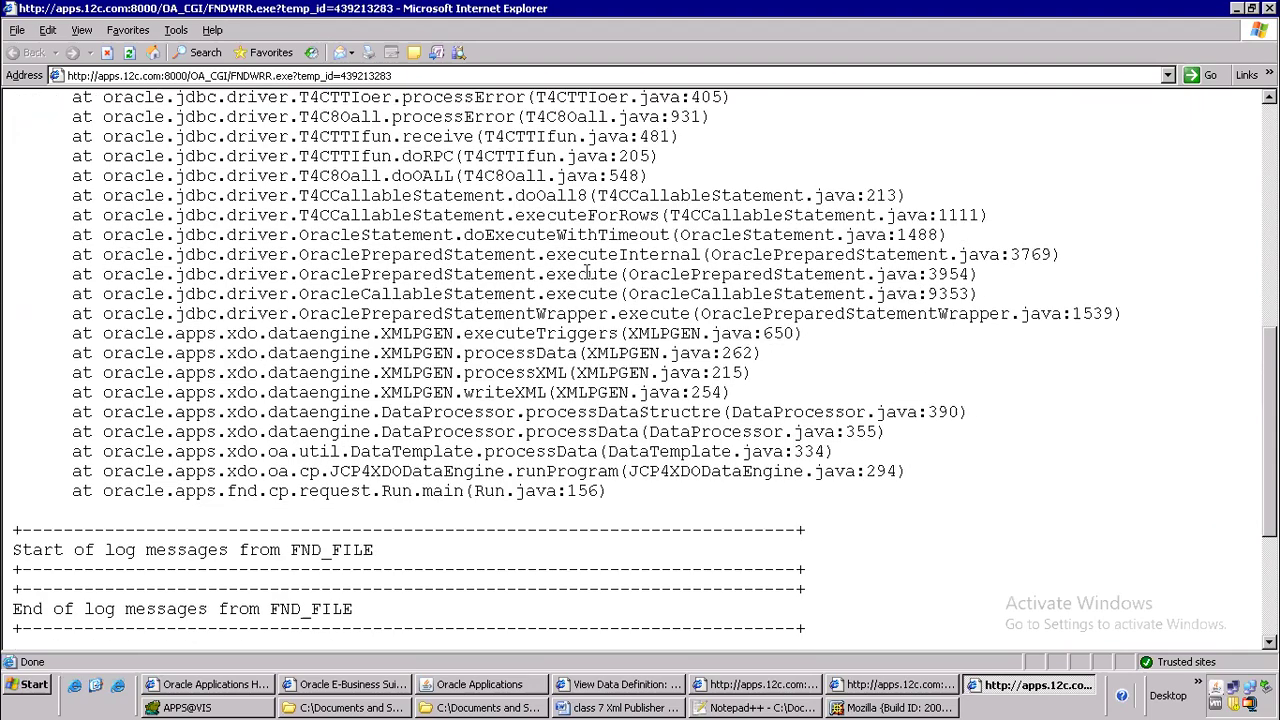
{"action": "scroll", "coordinate": [590, 295], "scroll_direction": "up", "scroll_amount": 10}
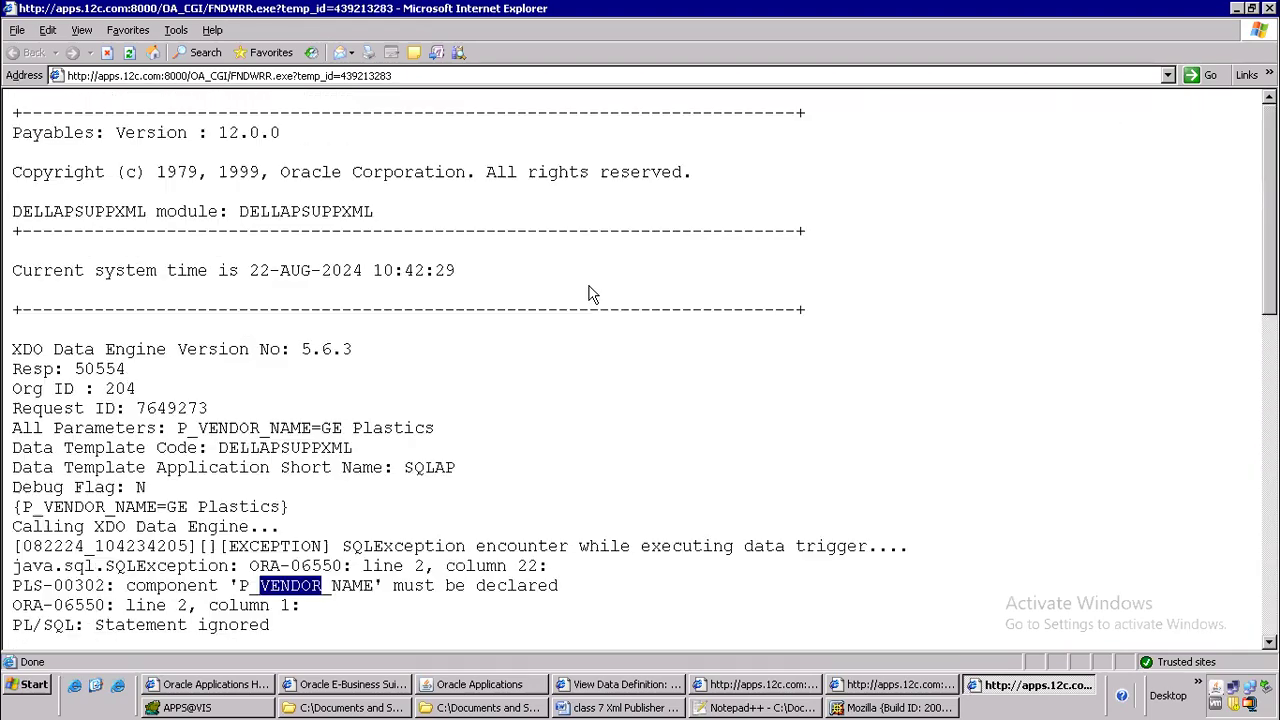
Switch to XML Publisher, replace the DELLAPSUPPXML data definition's data template with HBODT.xml and apply the update
{"action": "left_click", "coordinate": [643, 688]}
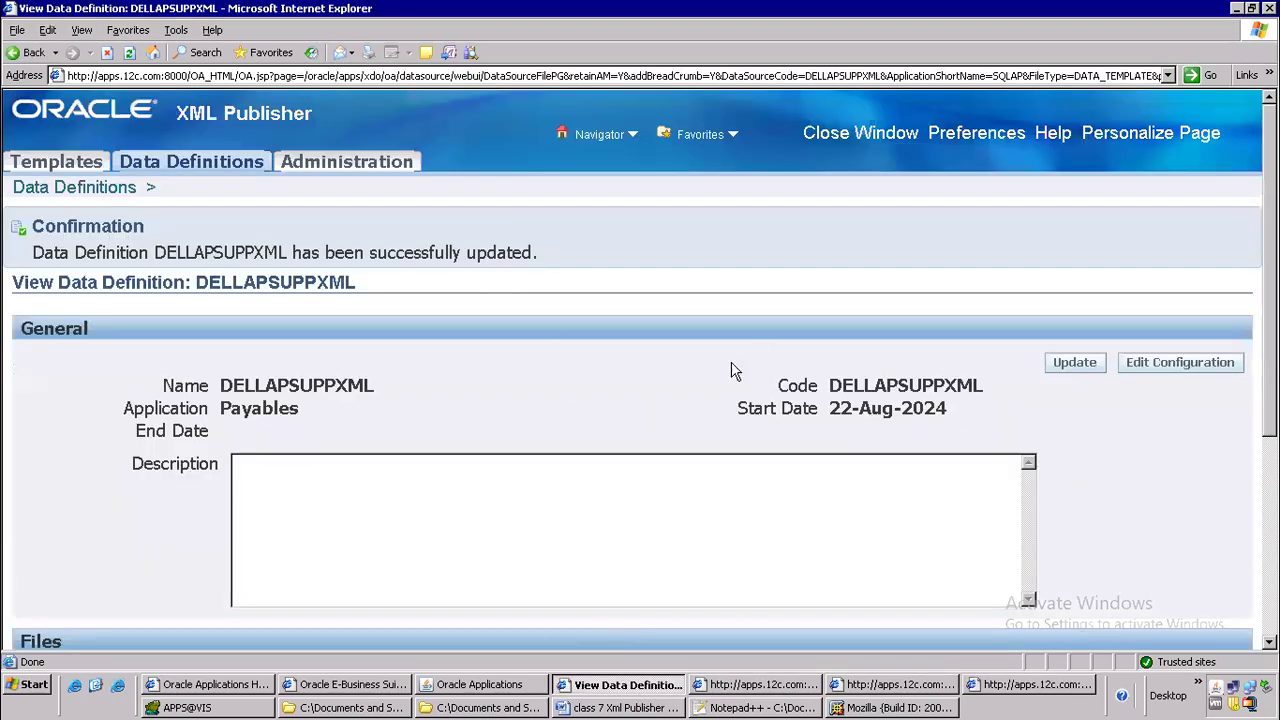
{"action": "scroll", "coordinate": [729, 366], "scroll_direction": "down", "scroll_amount": 3}
{"action": "left_click", "coordinate": [570, 377]}
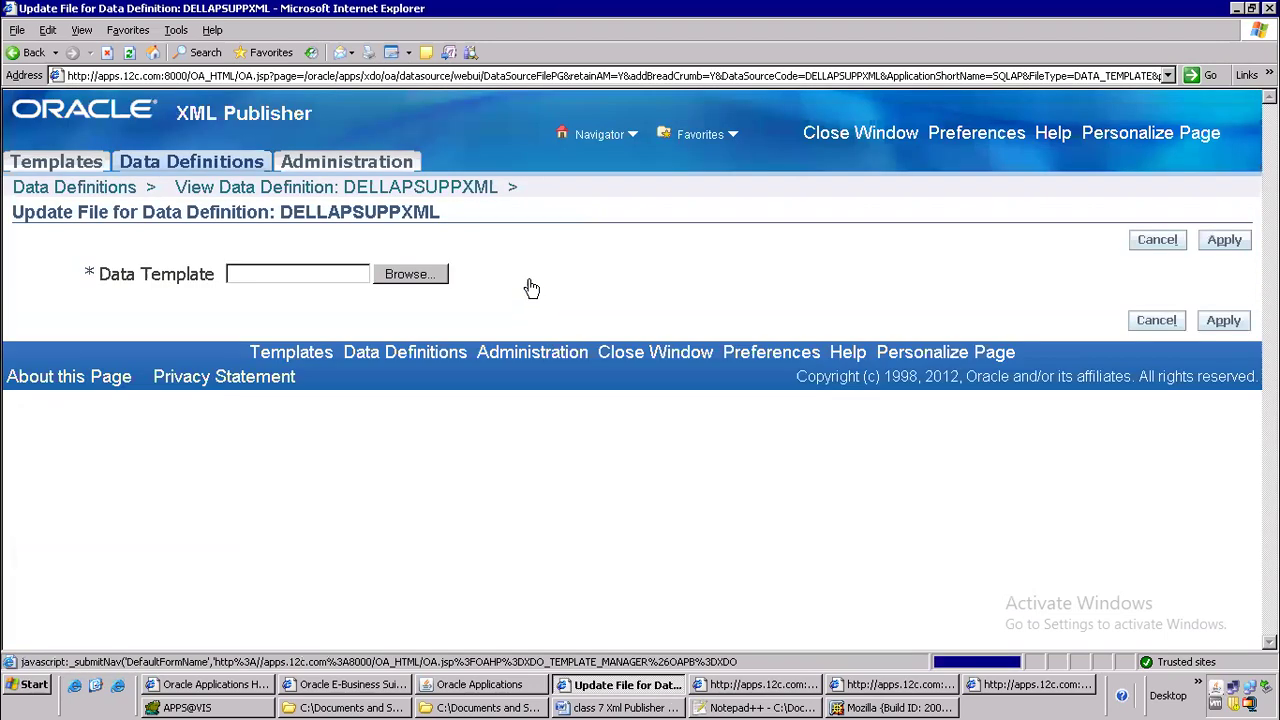
{"action": "left_click", "coordinate": [410, 276]}
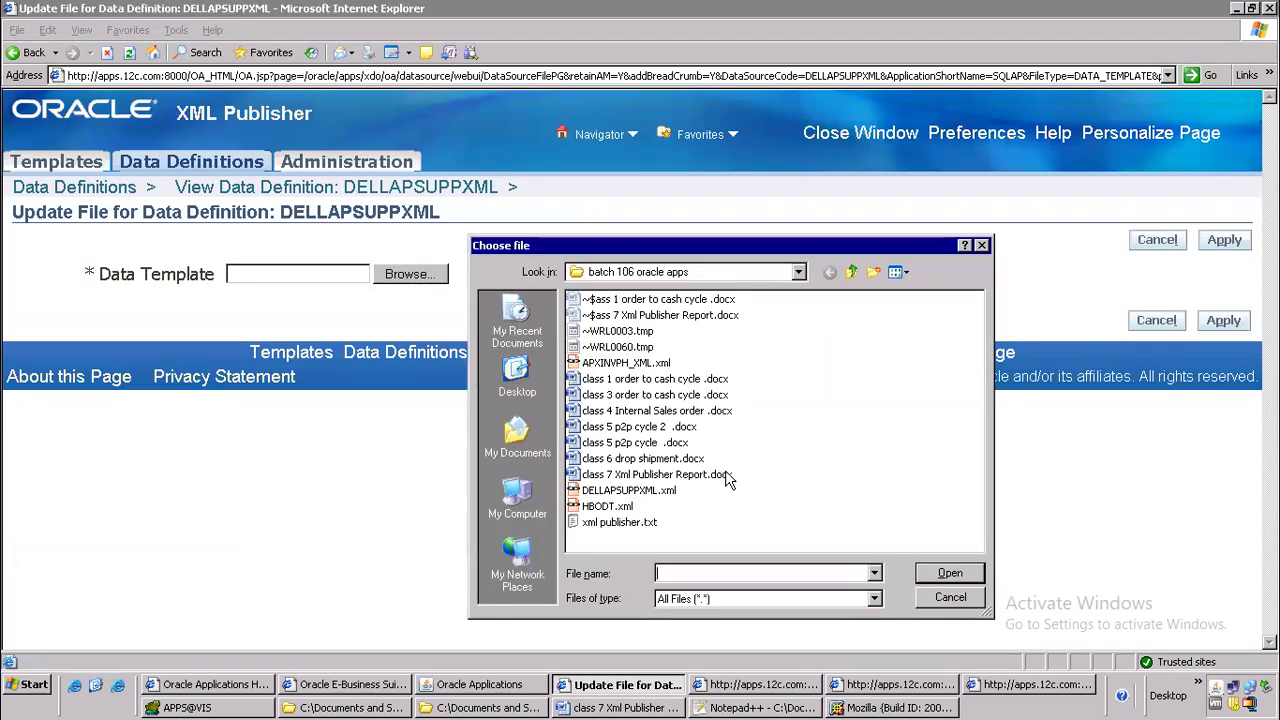
{"action": "left_click", "coordinate": [612, 508]}
{"action": "left_click", "coordinate": [950, 573]}
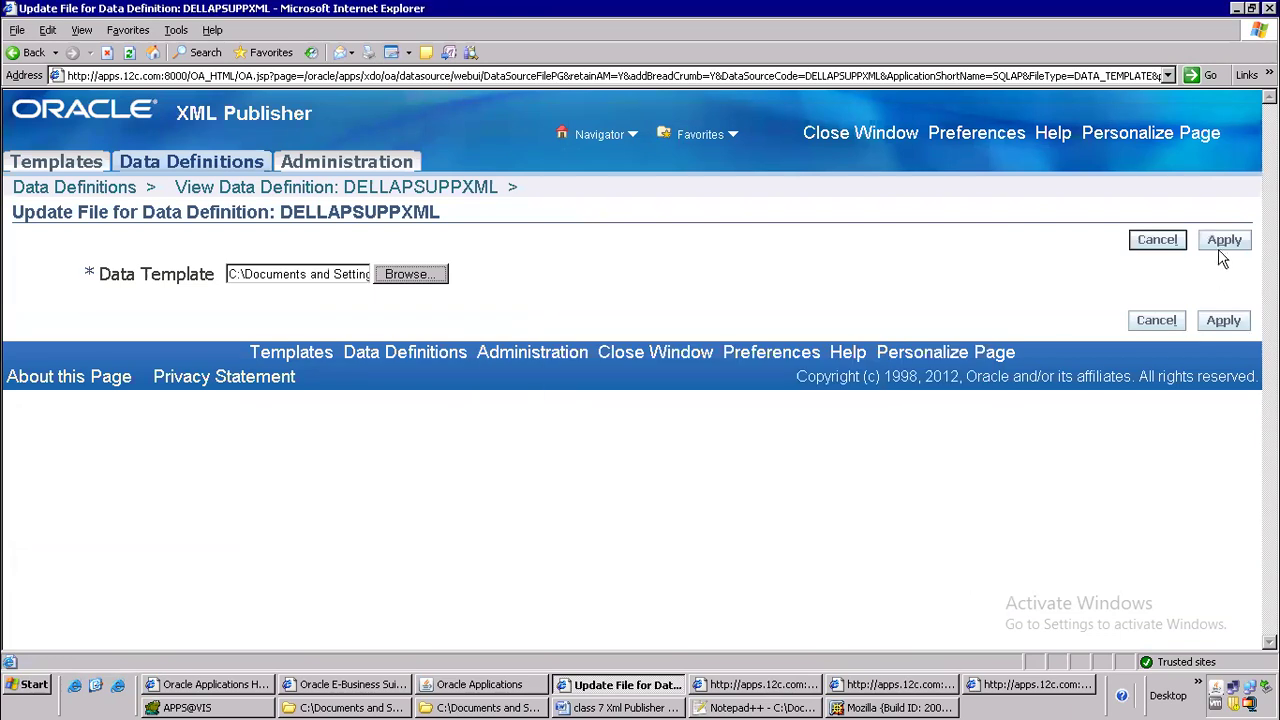
{"action": "left_click", "coordinate": [1223, 240]}
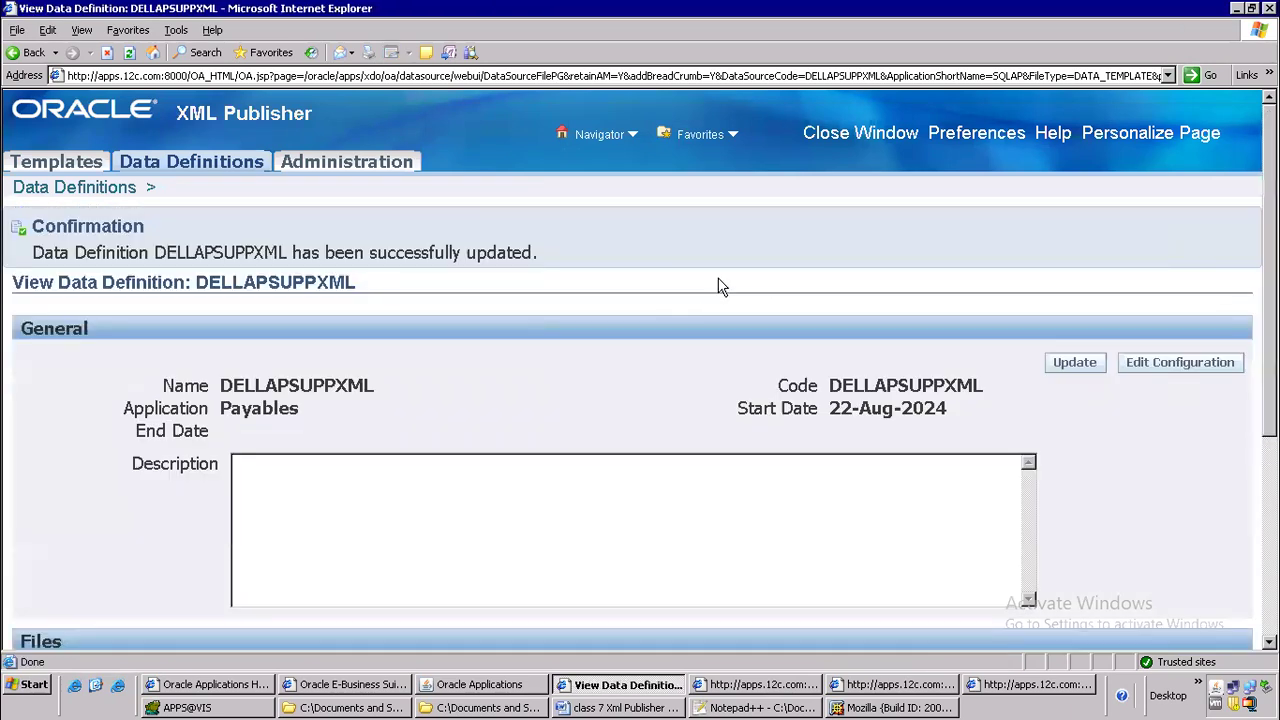
{"action": "scroll", "coordinate": [847, 408], "scroll_direction": "down", "scroll_amount": 5}
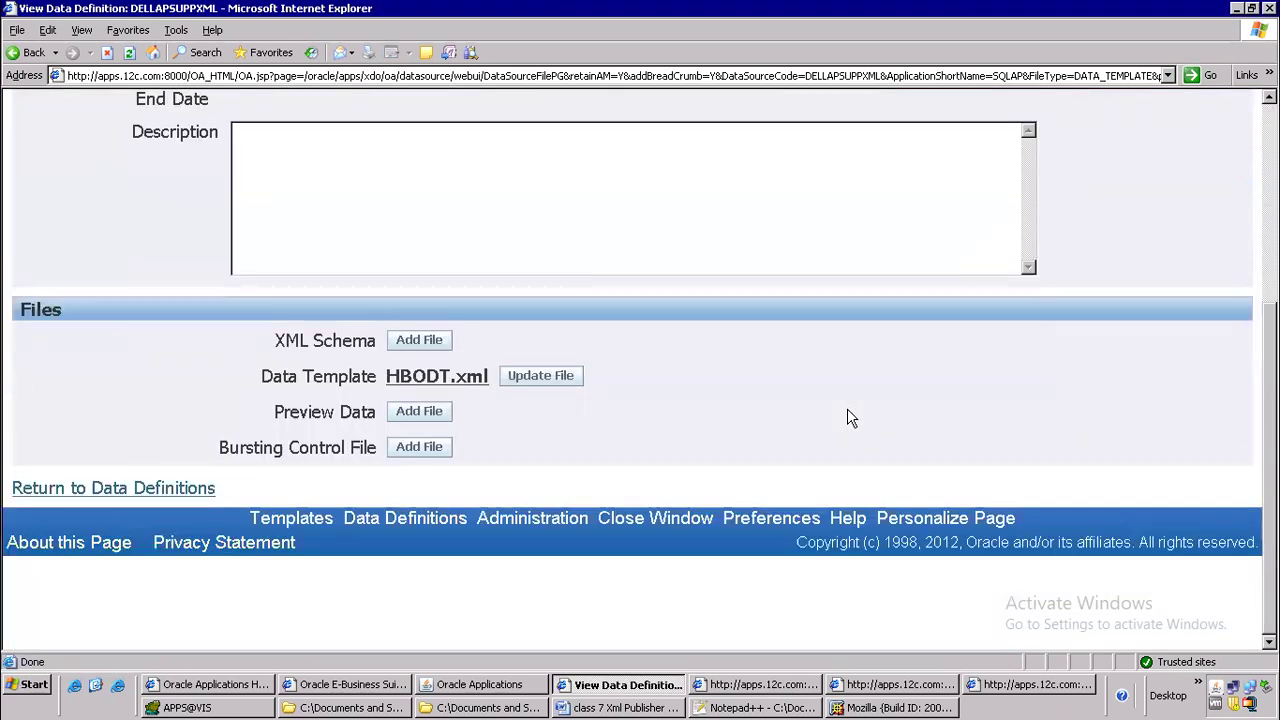
{"action": "scroll", "coordinate": [847, 408], "scroll_direction": "up", "scroll_amount": 5}
Return to Oracle Applications and submit DELLAPSUPPXML again by copying the latest prior GE Plastics request, declining another request
{"action": "left_click", "coordinate": [478, 684]}
{"action": "left_click", "coordinate": [502, 125]}
{"action": "left_click", "coordinate": [316, 402]}
{"action": "left_click", "coordinate": [612, 130]}
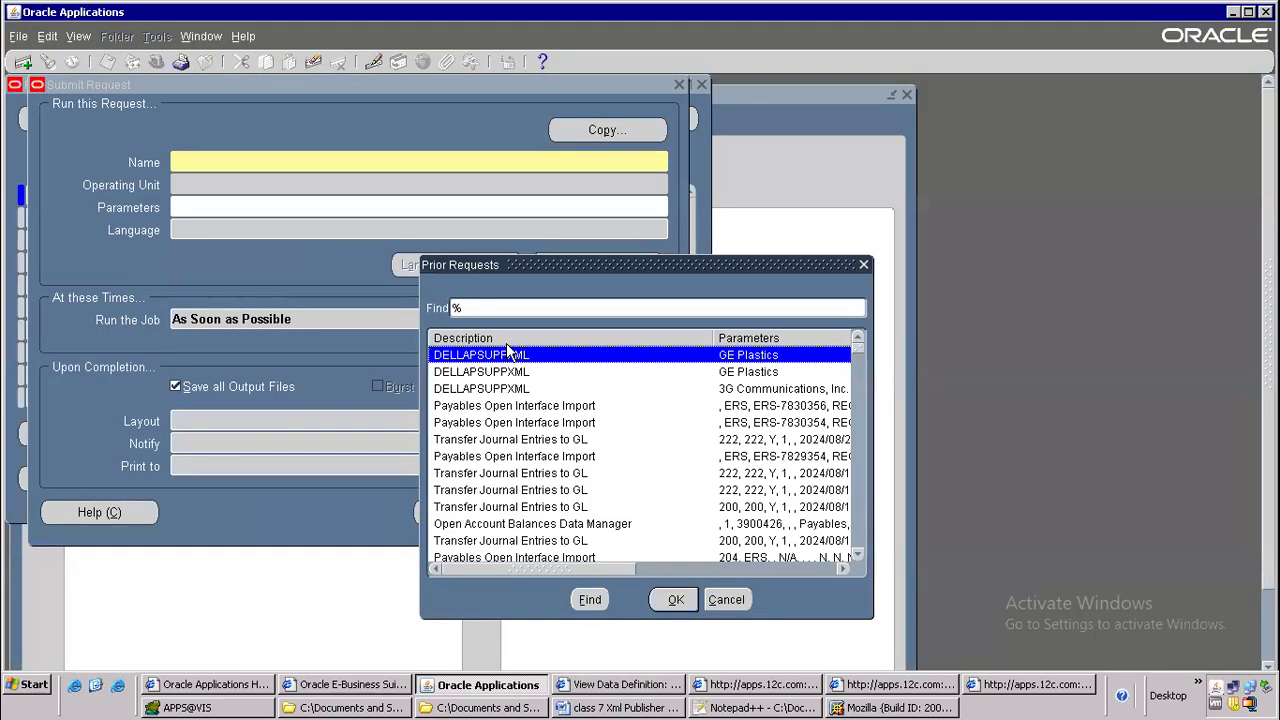
{"action": "double_click", "coordinate": [507, 350]}
{"action": "left_click", "coordinate": [462, 510]}
{"action": "left_click", "coordinate": [686, 470]}
Refresh the requests list to check the progress of the resubmitted DELLAPSUPPXML request
{"action": "left_click", "coordinate": [150, 124]}
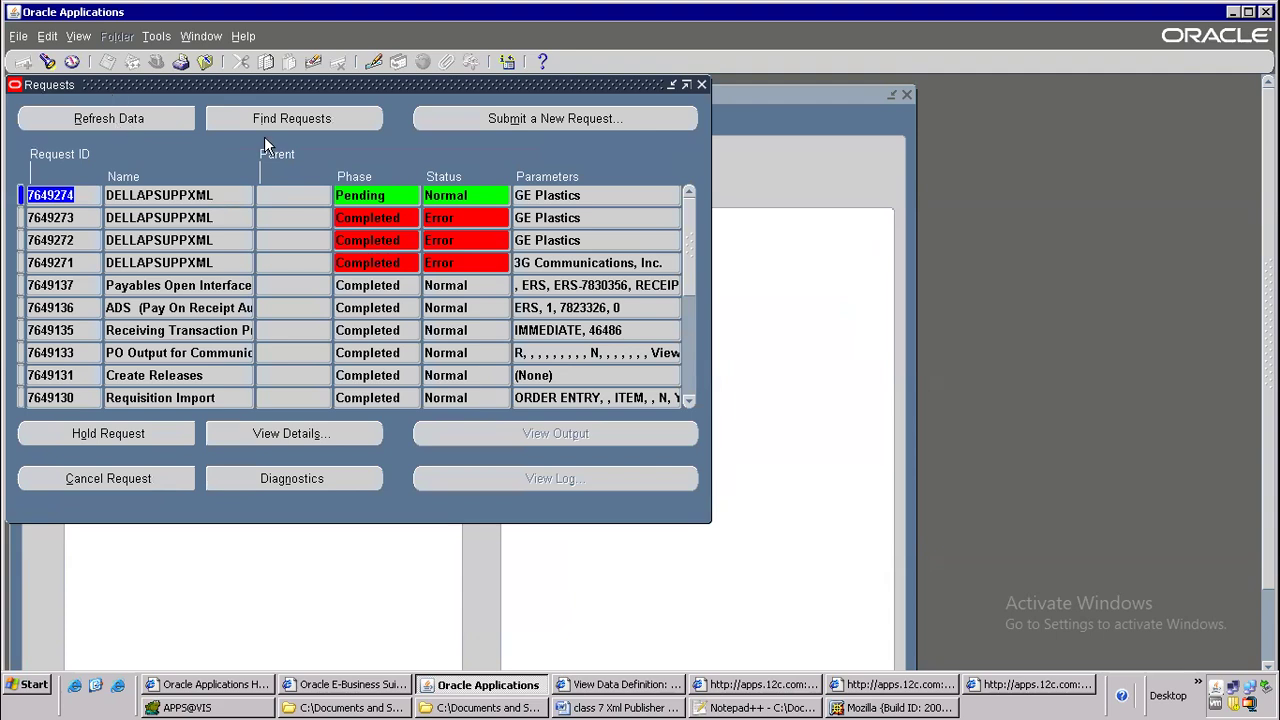
{"action": "left_click", "coordinate": [149, 124]}
{"action": "left_click", "coordinate": [152, 118]}
Close two of the leftover browser windows opened for viewing earlier requests
{"action": "left_click", "coordinate": [758, 686]}
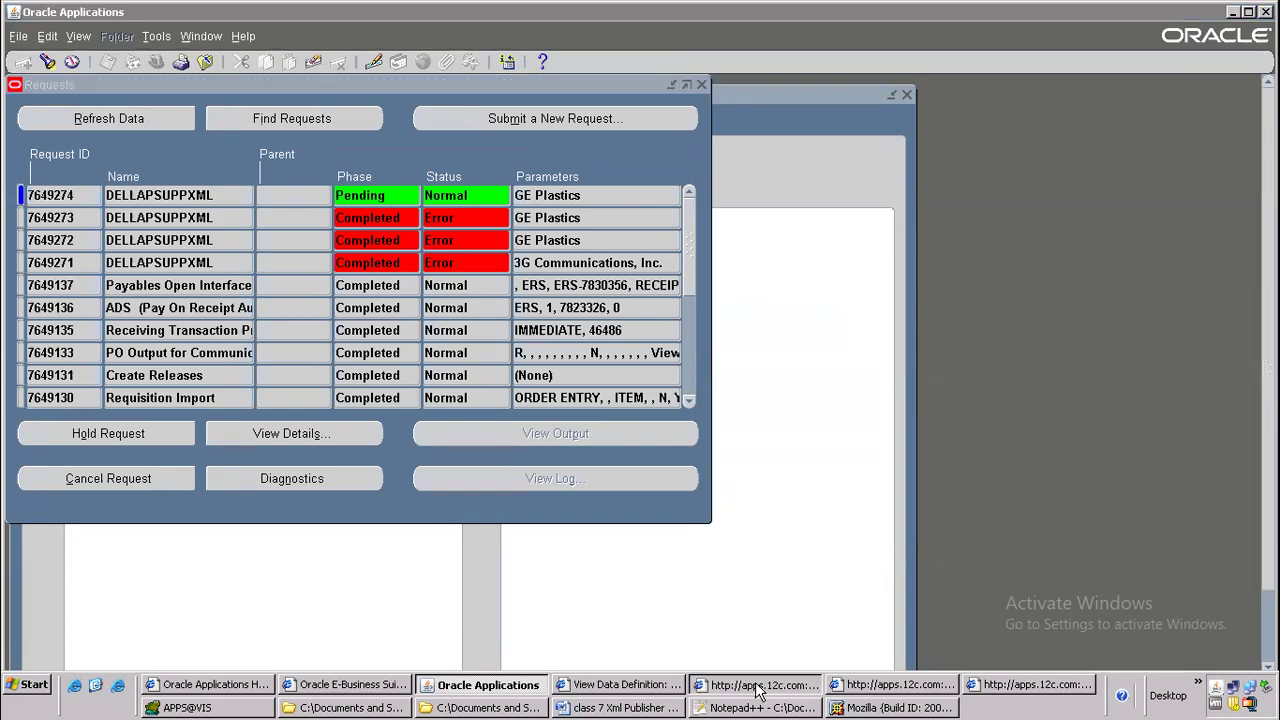
{"action": "right_click", "coordinate": [758, 686]}
{"action": "left_click", "coordinate": [790, 664]}
{"action": "left_click", "coordinate": [840, 688]}
{"action": "right_click", "coordinate": [840, 688]}
{"action": "left_click", "coordinate": [862, 669]}
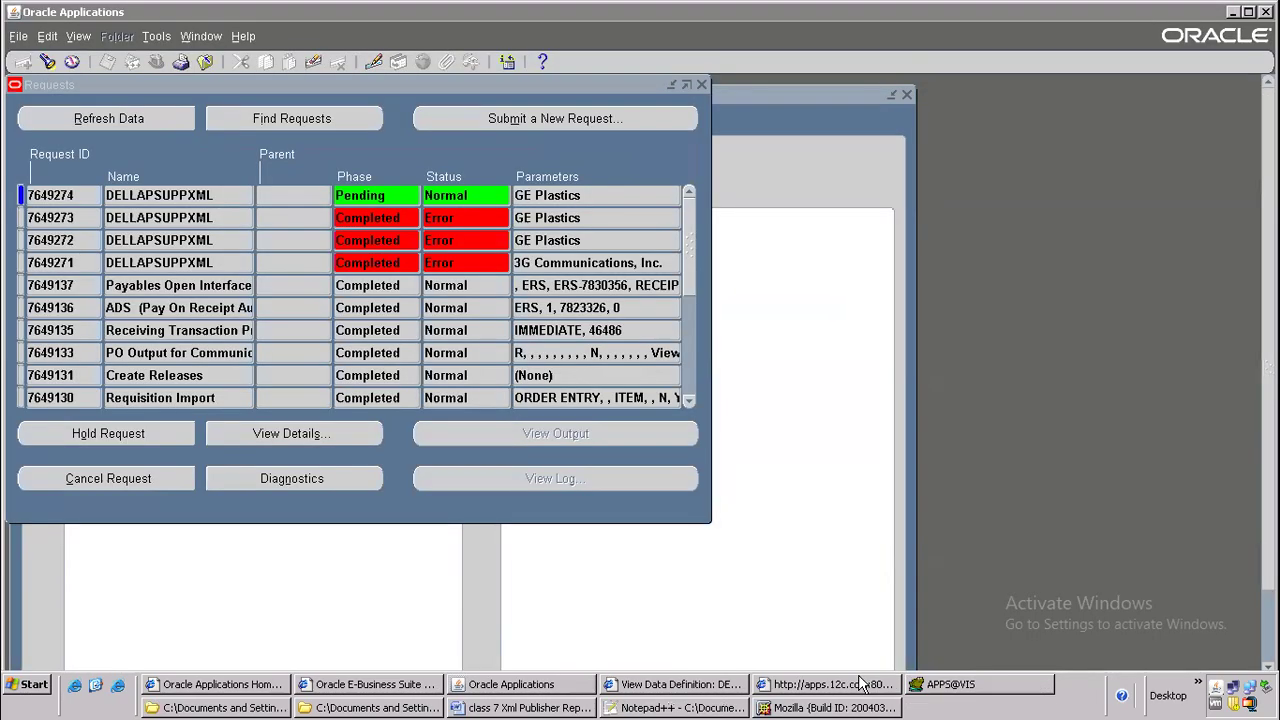
Keep refreshing the requests list until the DELLAPSUPPXML request run with HBODT.xml completes
{"action": "left_click", "coordinate": [146, 123]}
{"action": "left_click", "coordinate": [160, 119]}
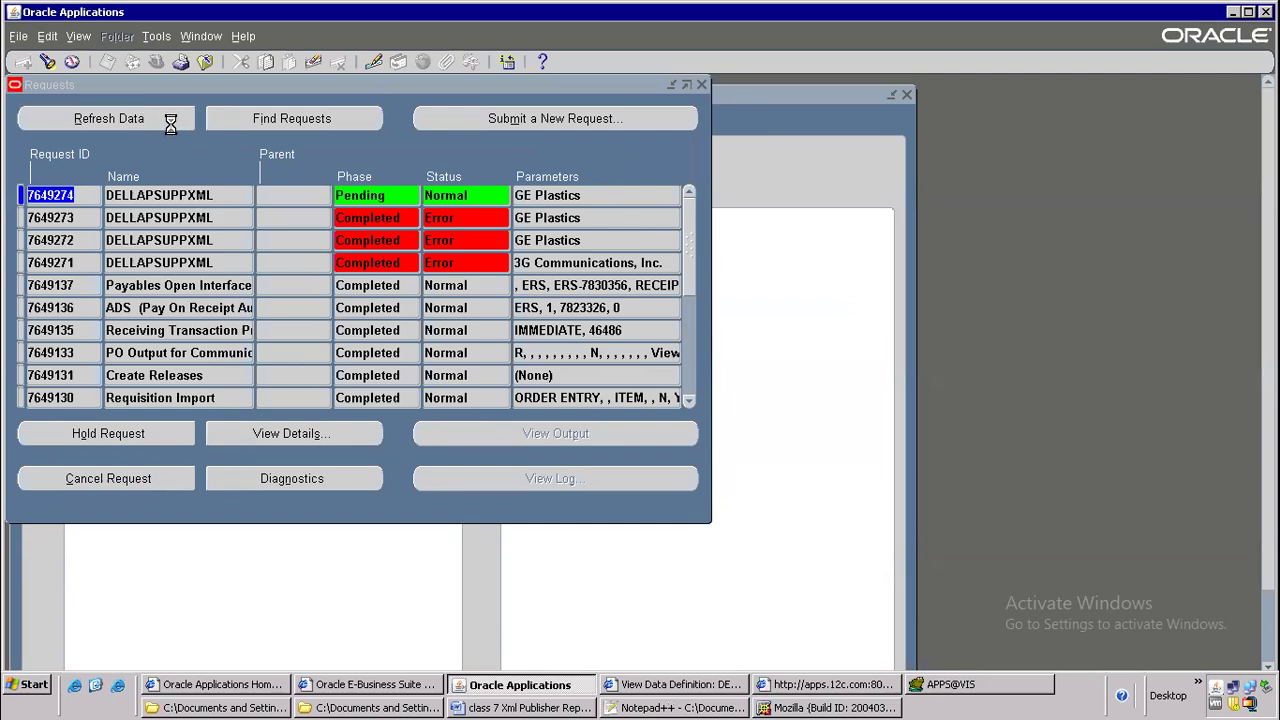
{"action": "left_click", "coordinate": [161, 121]}
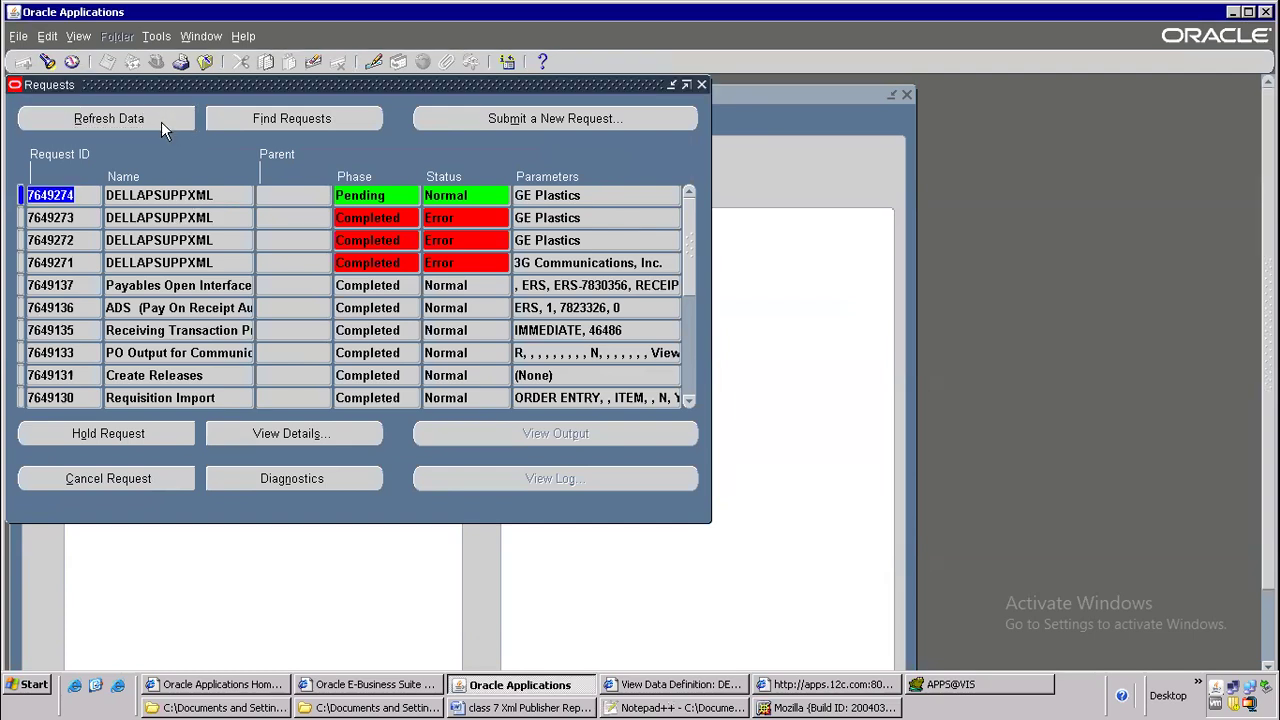
{"action": "left_click", "coordinate": [161, 121]}
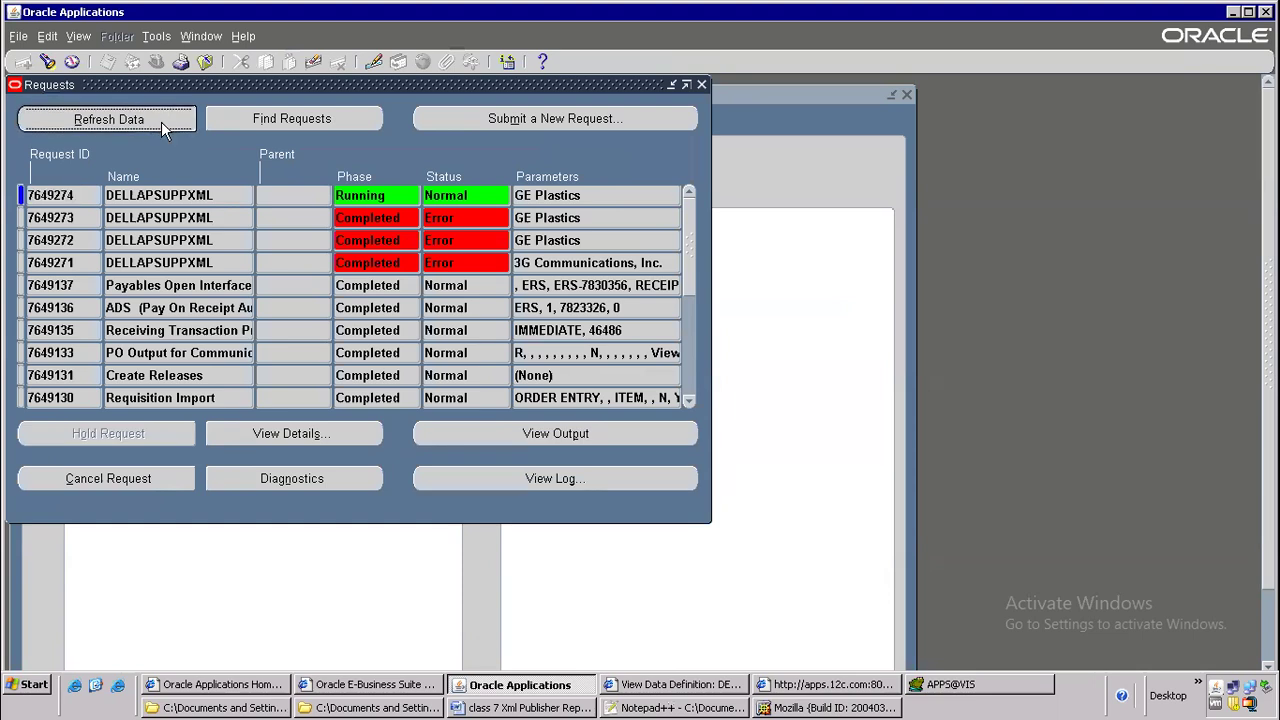
{"action": "left_click", "coordinate": [161, 121]}
{"action": "left_click", "coordinate": [161, 121]}
{"action": "left_click", "coordinate": [161, 121]}
{"action": "left_click", "coordinate": [161, 121]}
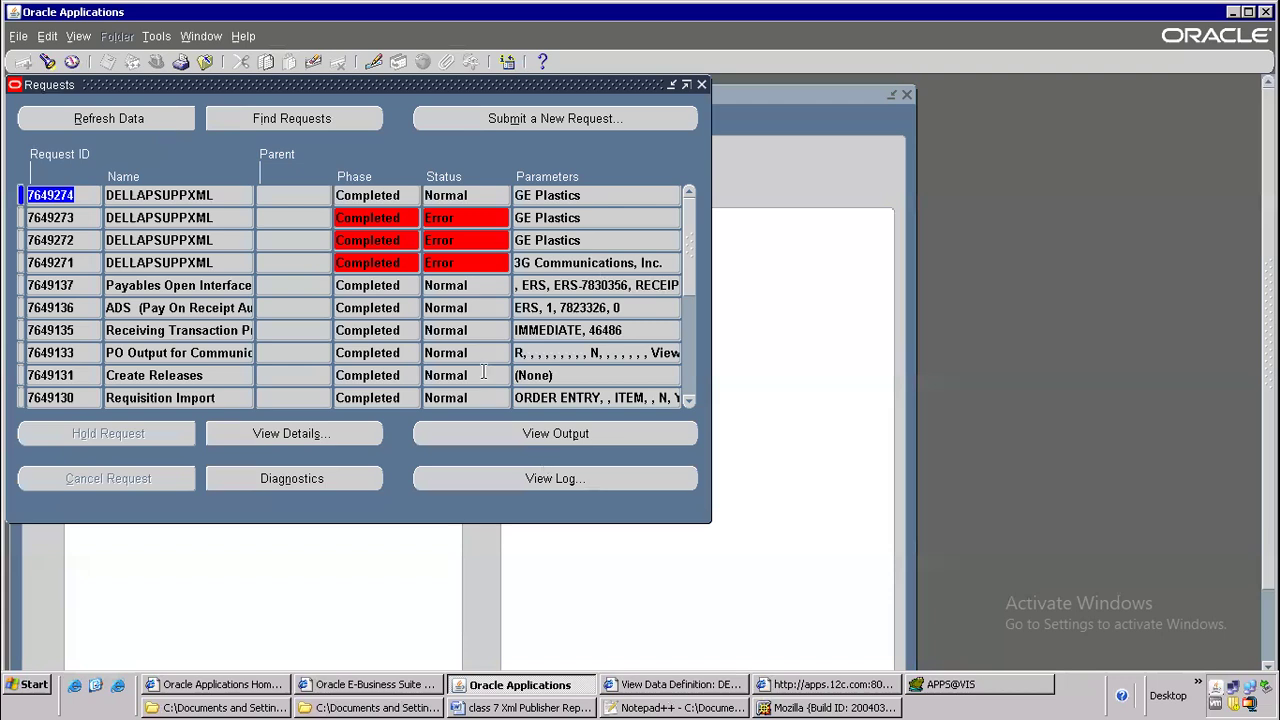
View the completed DELLAPSUPPXML request's XML output, close it, and check the request's diagnostics
{"action": "left_click", "coordinate": [531, 438]}
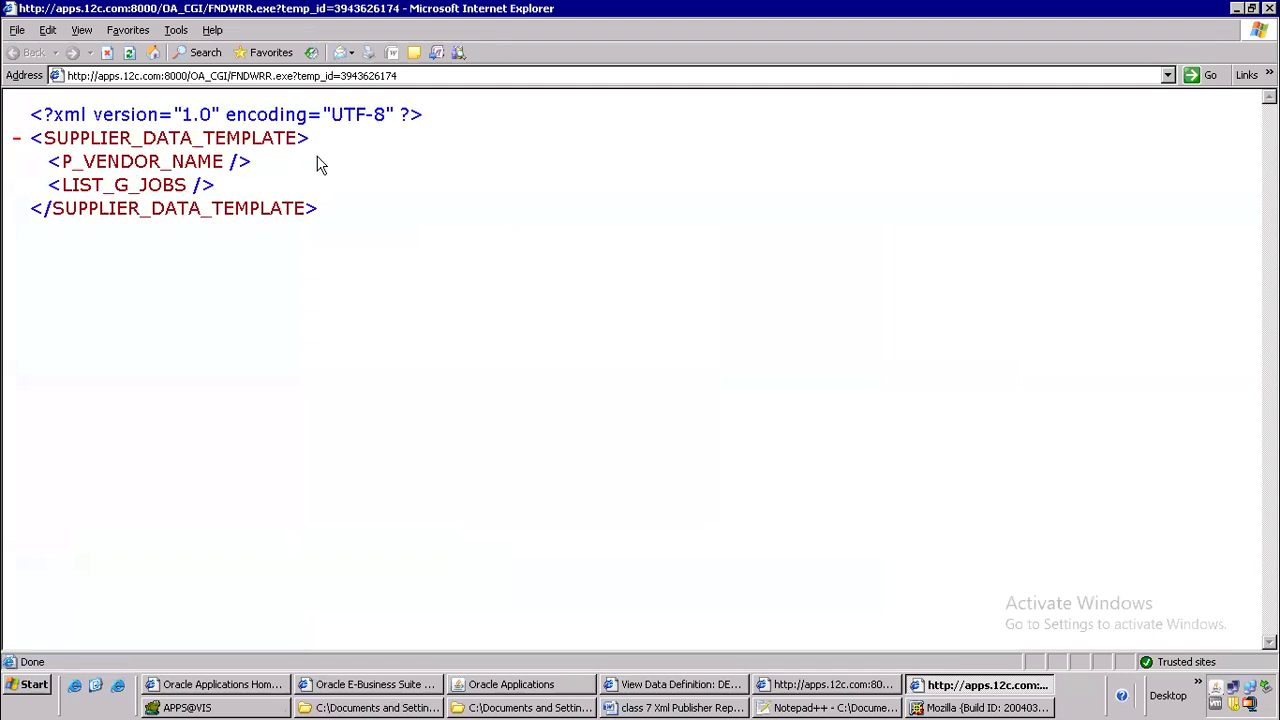
{"action": "left_click", "coordinate": [1268, 9]}
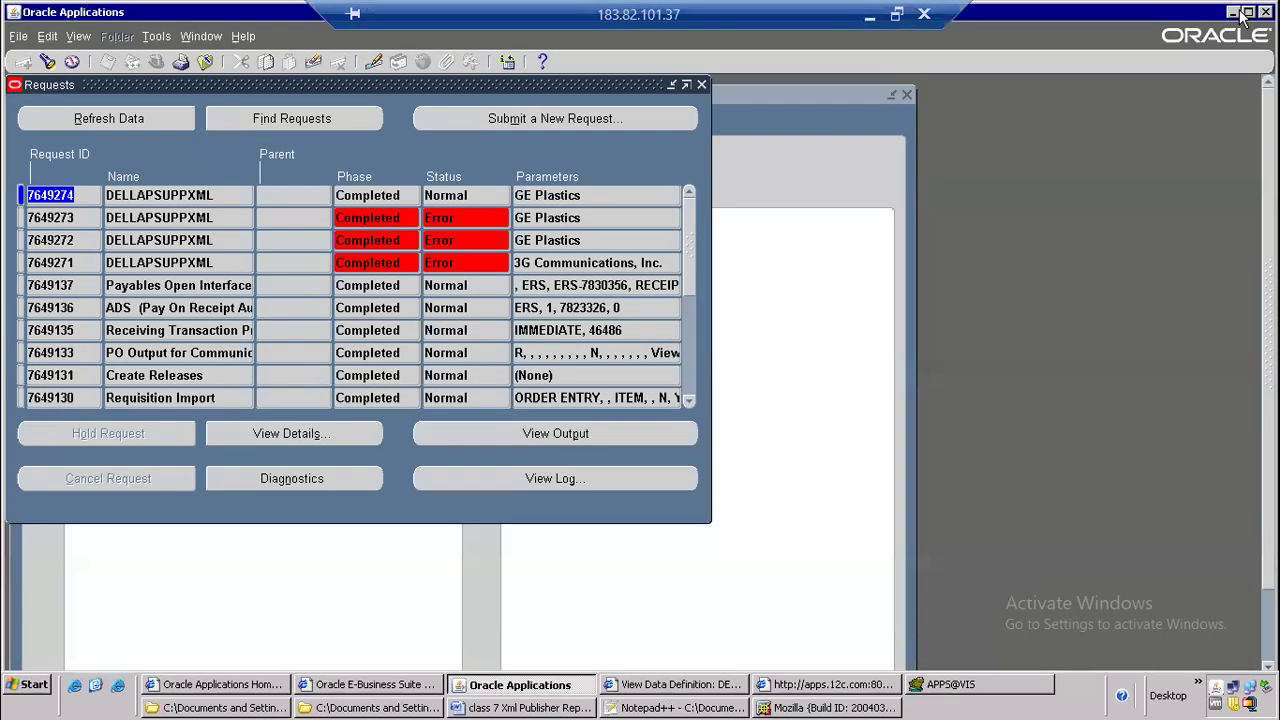
{"action": "left_click", "coordinate": [312, 478]}
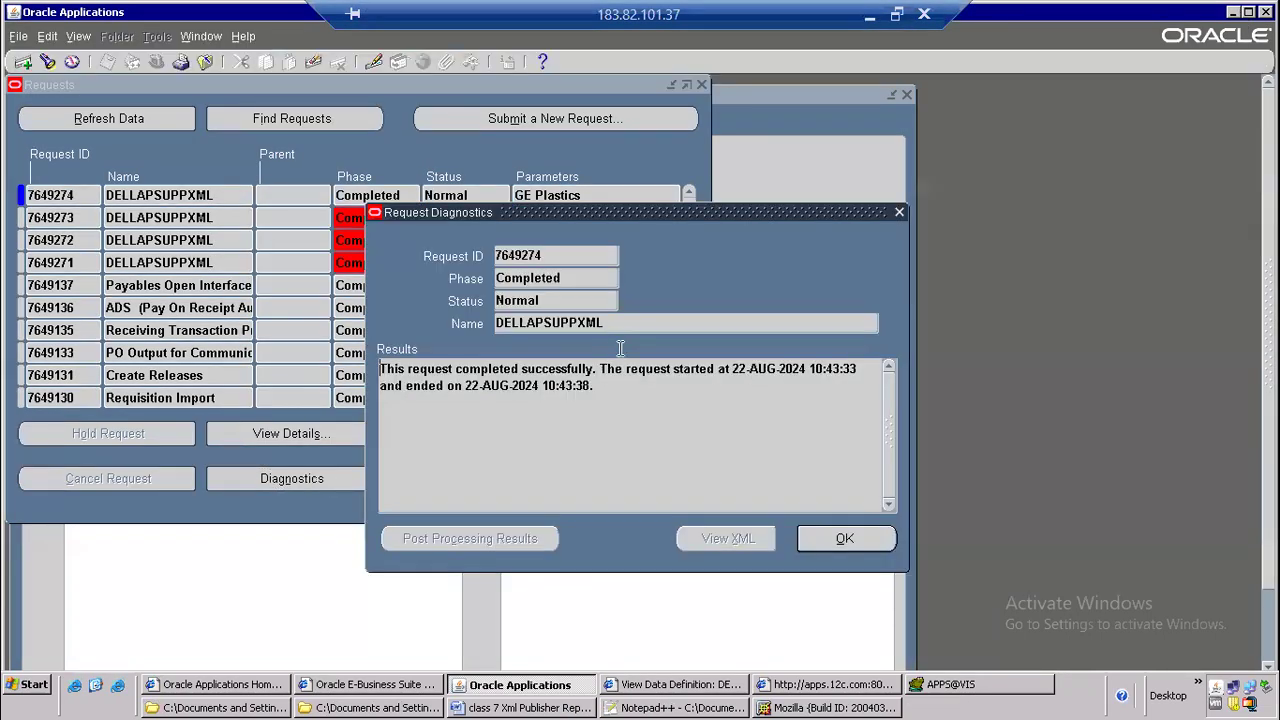
{"action": "left_click", "coordinate": [840, 538]}
Start a new single request by copying the prior DELLAPSUPPXML request for GE Plastics and open its parameters
{"action": "double_click", "coordinate": [196, 195]}
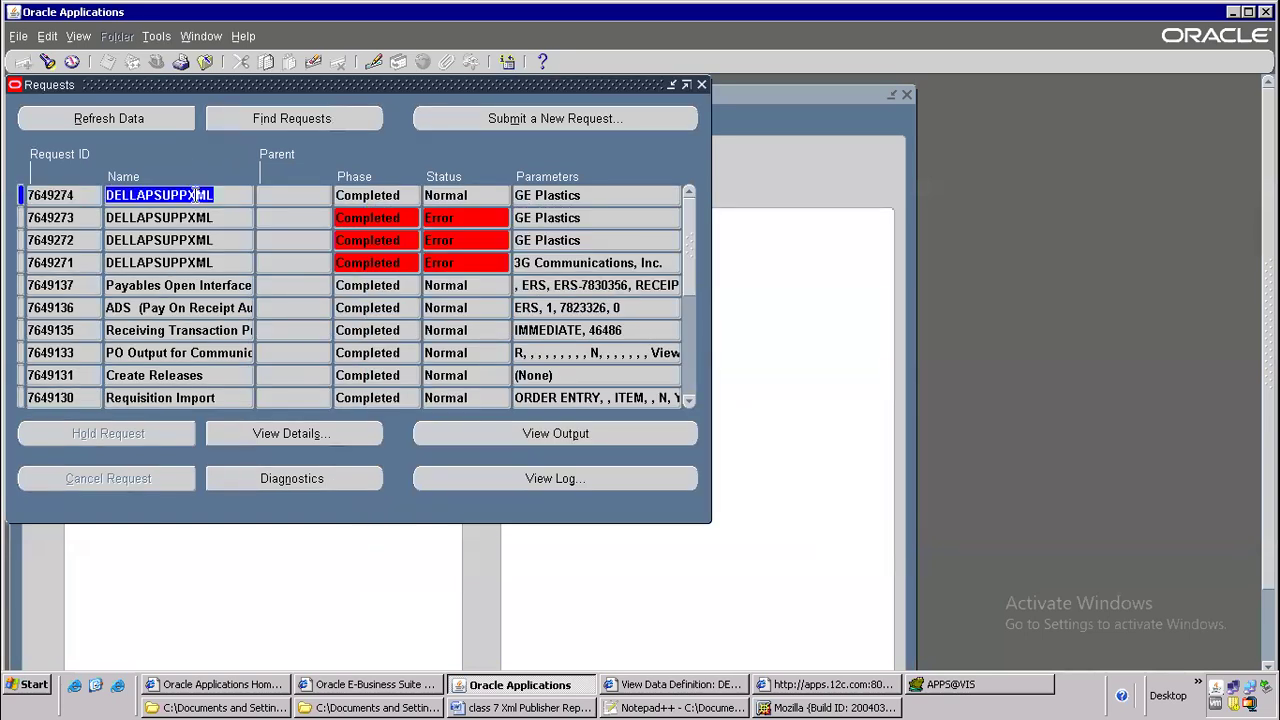
{"action": "left_click", "coordinate": [501, 125]}
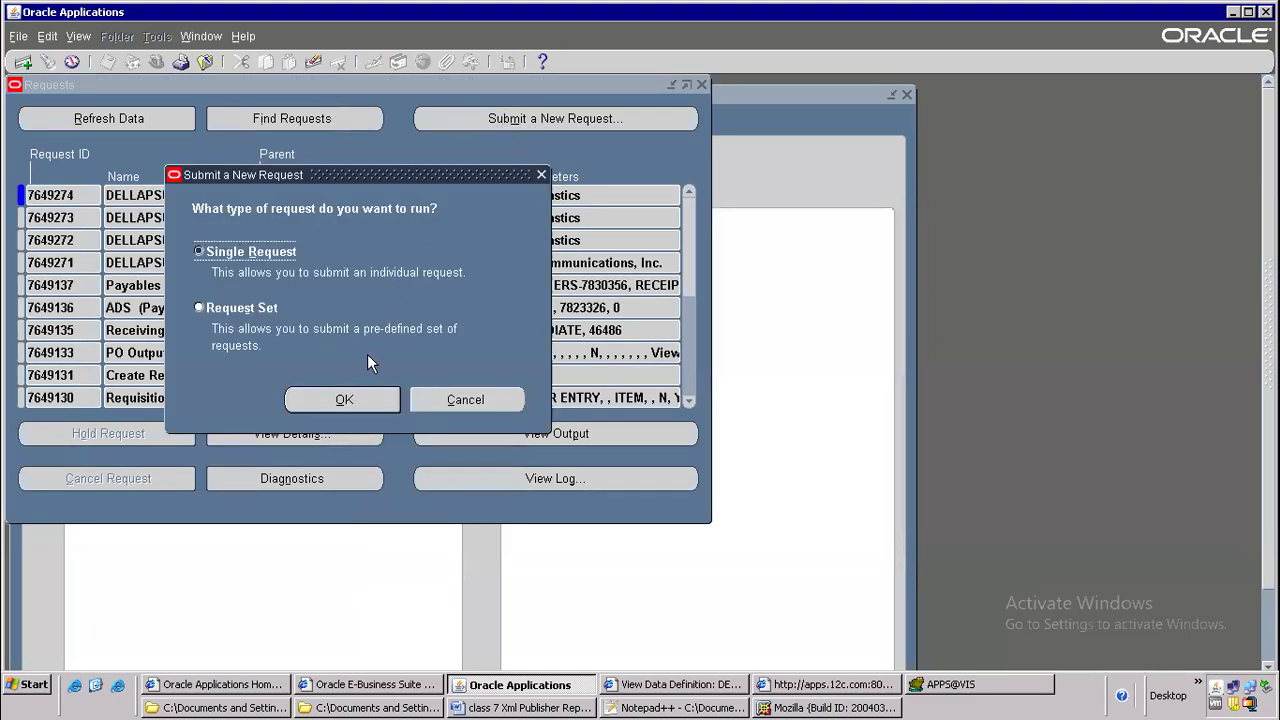
{"action": "left_click", "coordinate": [358, 400]}
{"action": "left_click", "coordinate": [590, 130]}
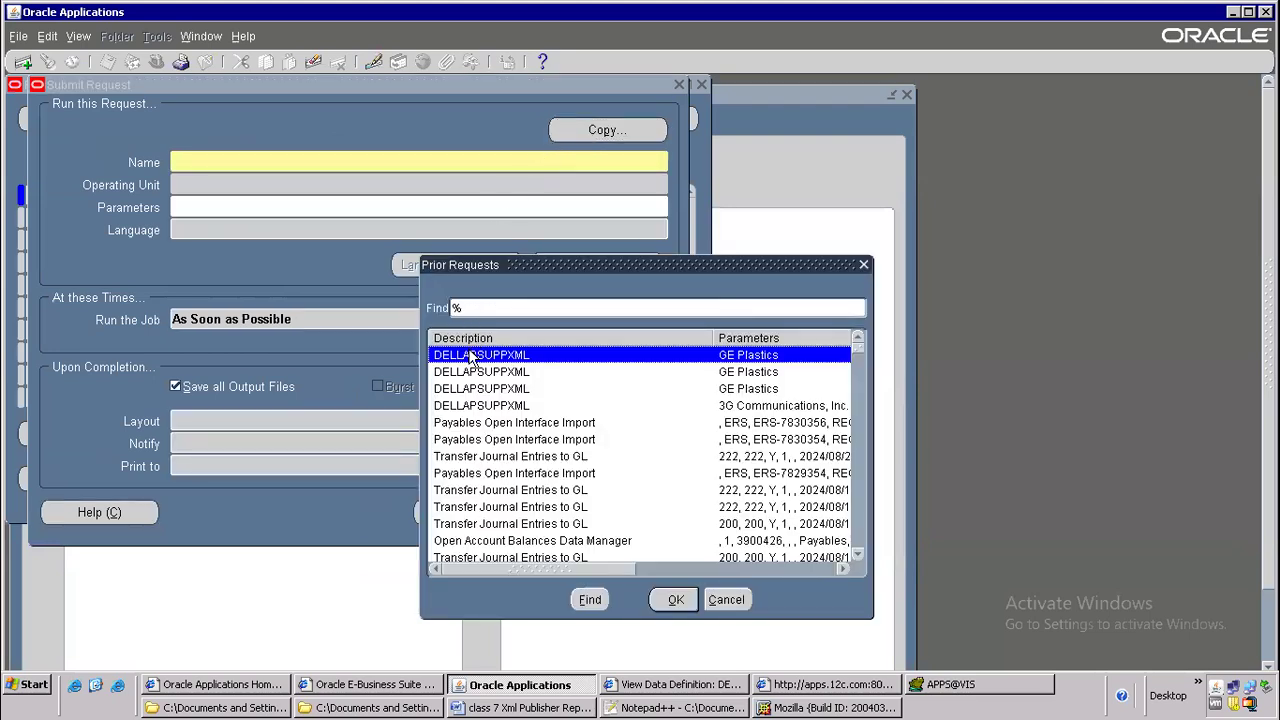
{"action": "double_click", "coordinate": [474, 357]}
{"action": "left_click", "coordinate": [272, 207]}
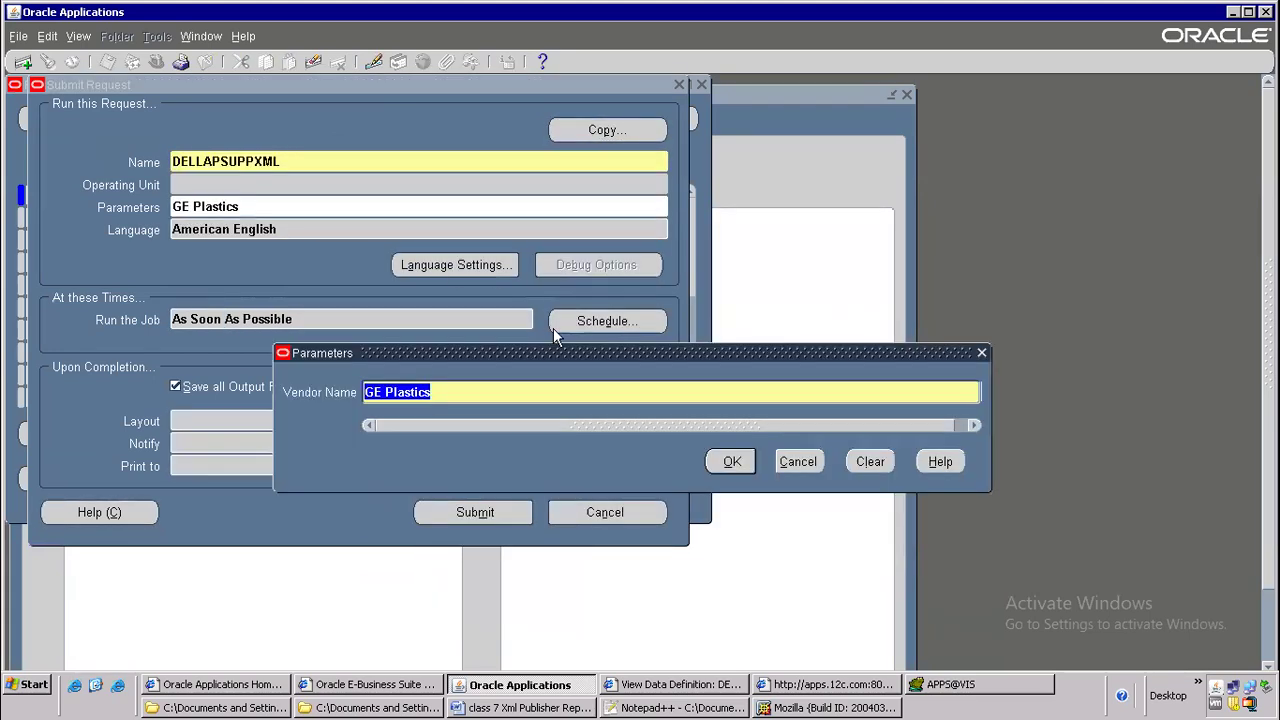
Try to set the Vendor Name parameter using the partial value "GE Cons"
{"action": "type", "text": "G"}
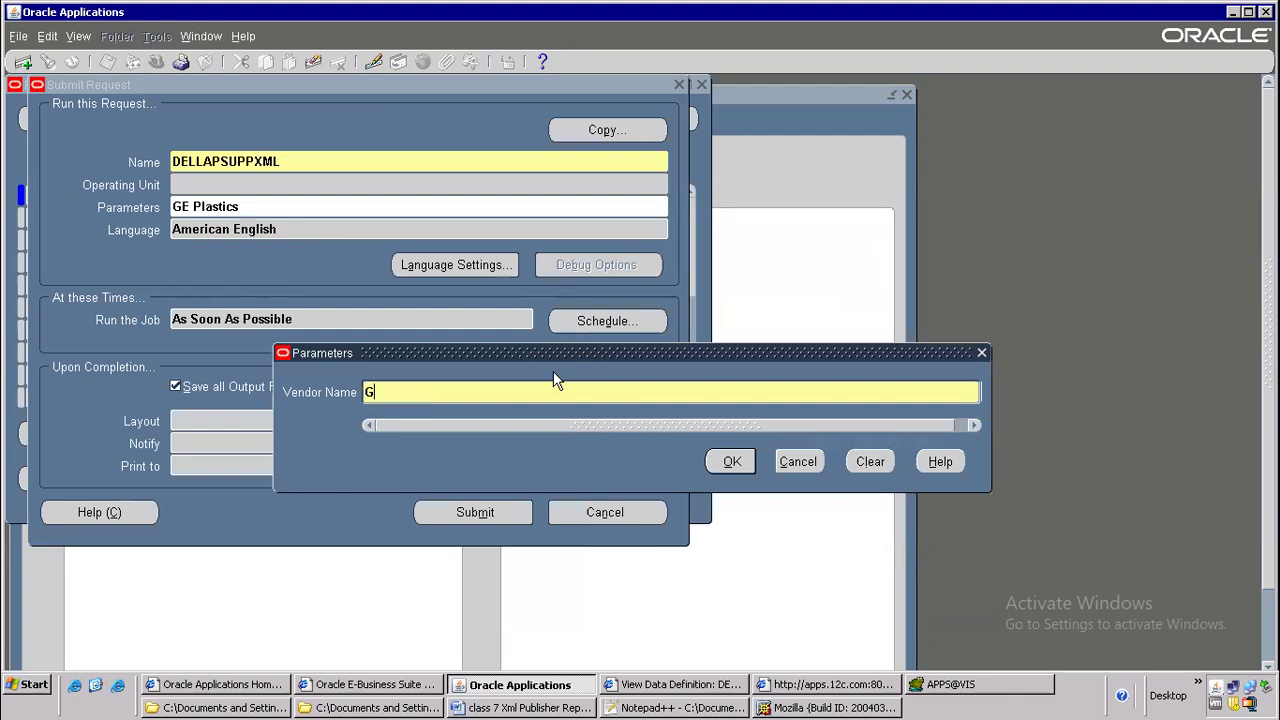
{"action": "type", "text": "E Cons"}
{"action": "key", "text": "Tab"}
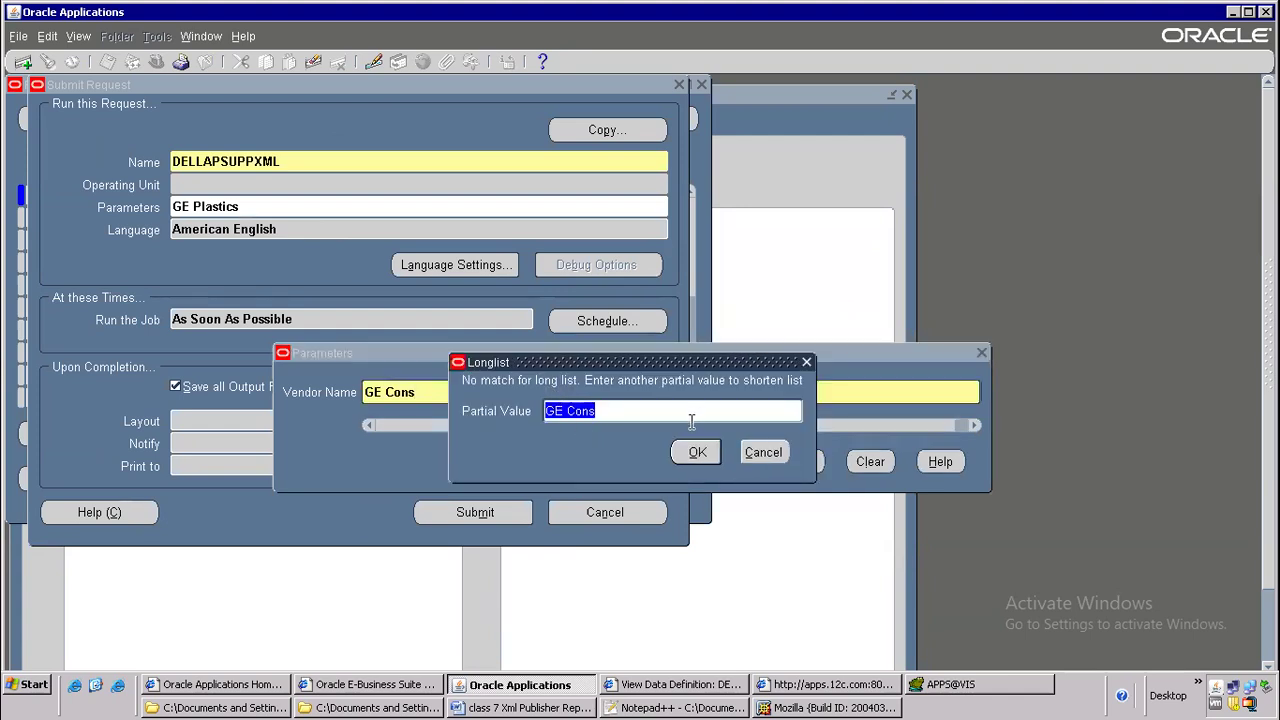
{"action": "left_click", "coordinate": [763, 453]}
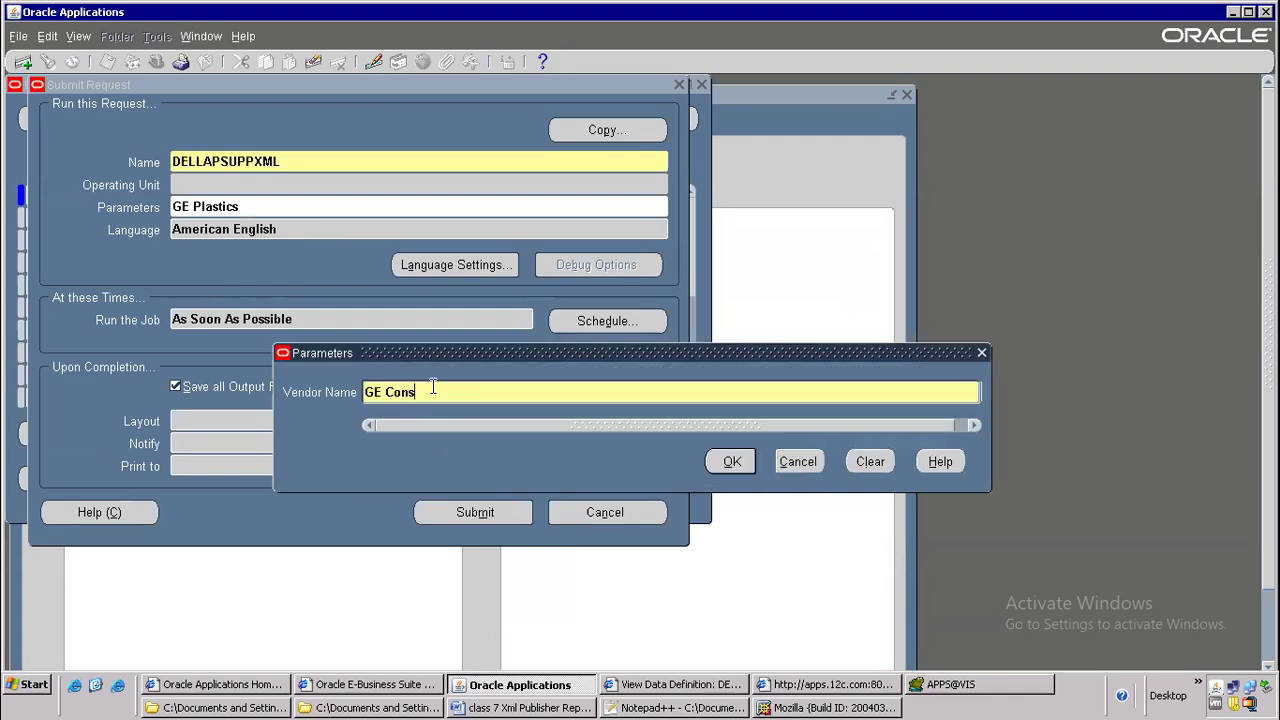
Set the Vendor Name parameter to General Electric and submit the DELLAPSUPPXML request without starting another one
{"action": "key", "text": "BackSpace"}
{"action": "key", "text": "BackSpace"}
{"action": "key", "text": "BackSpace"}
{"action": "key", "text": "BackSpace"}
{"action": "left_click", "coordinate": [724, 460]}
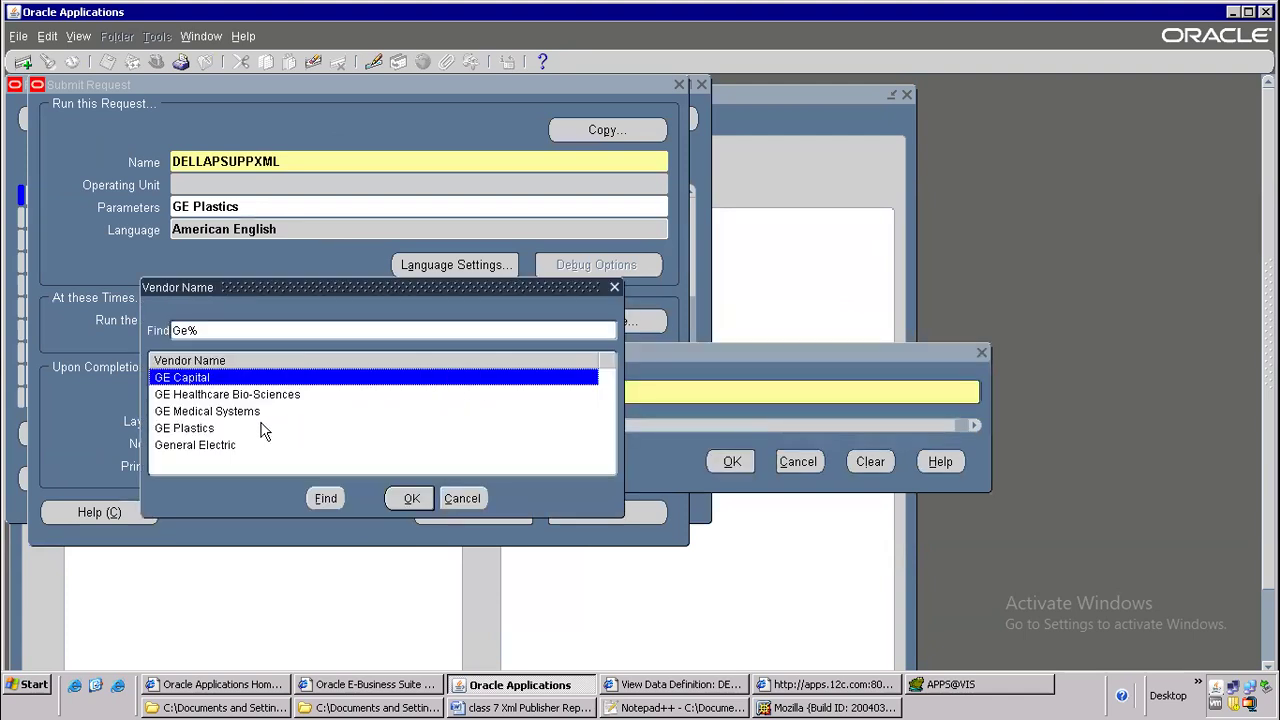
{"action": "double_click", "coordinate": [205, 445]}
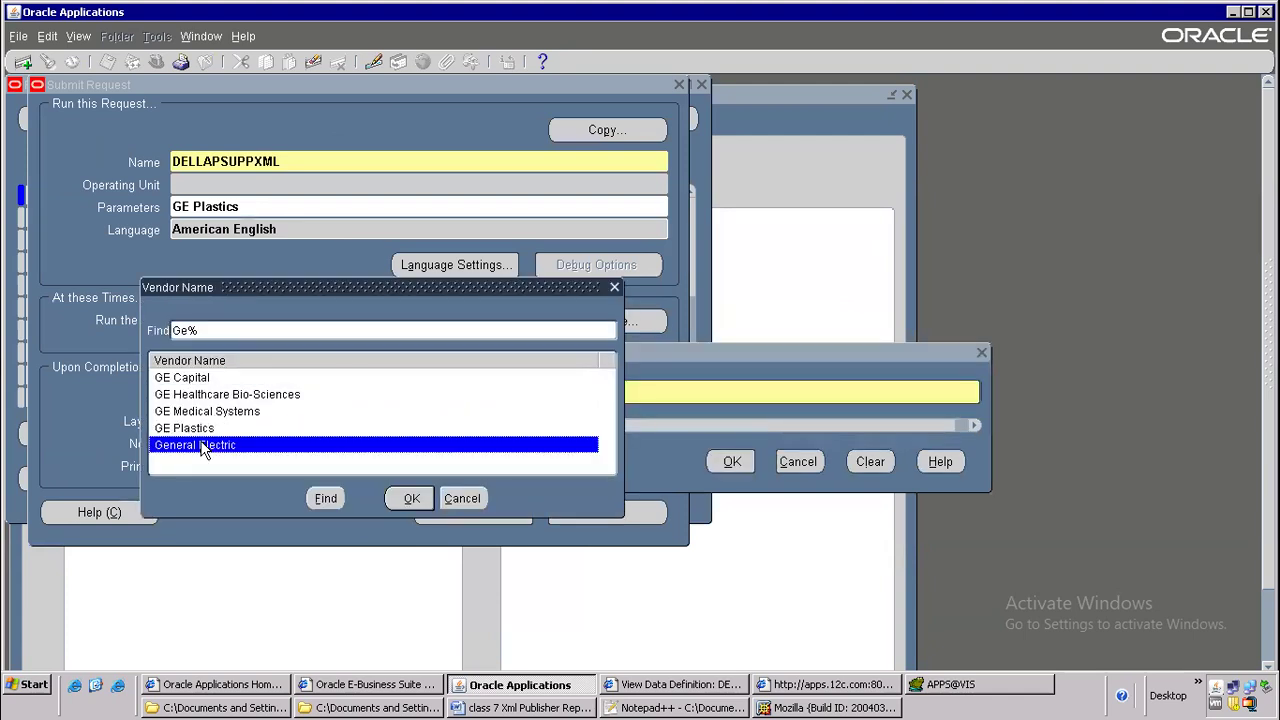
{"action": "left_click", "coordinate": [475, 512]}
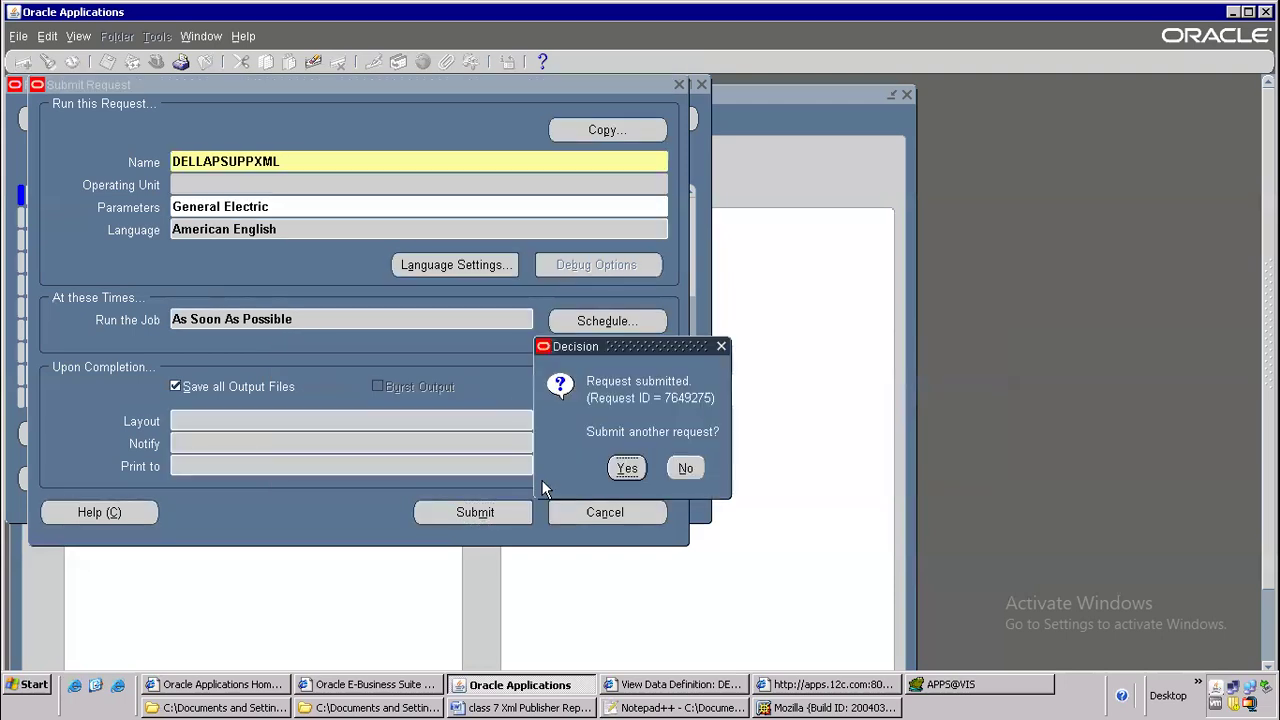
{"action": "left_click", "coordinate": [686, 467]}
Refresh the requests list until the General Electric request completes, and view its XML output
{"action": "left_click", "coordinate": [150, 123]}
{"action": "left_click", "coordinate": [148, 125]}
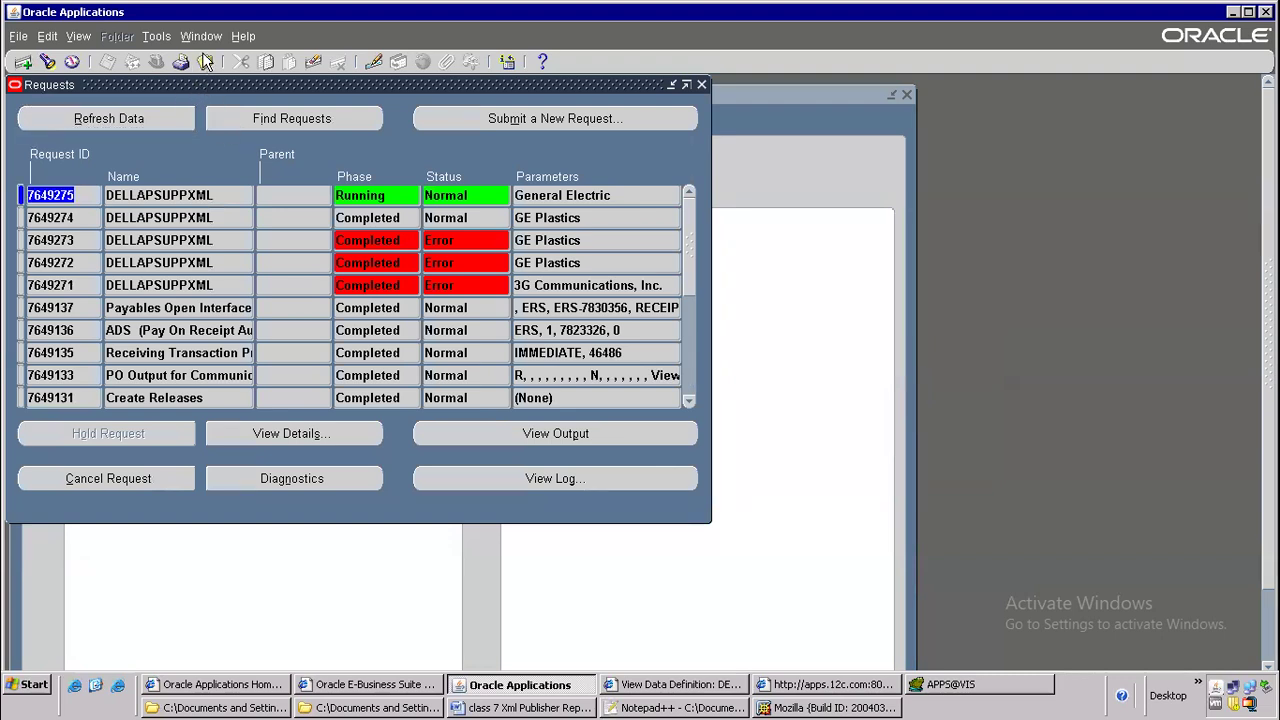
{"action": "left_click", "coordinate": [163, 123]}
{"action": "left_click", "coordinate": [144, 128]}
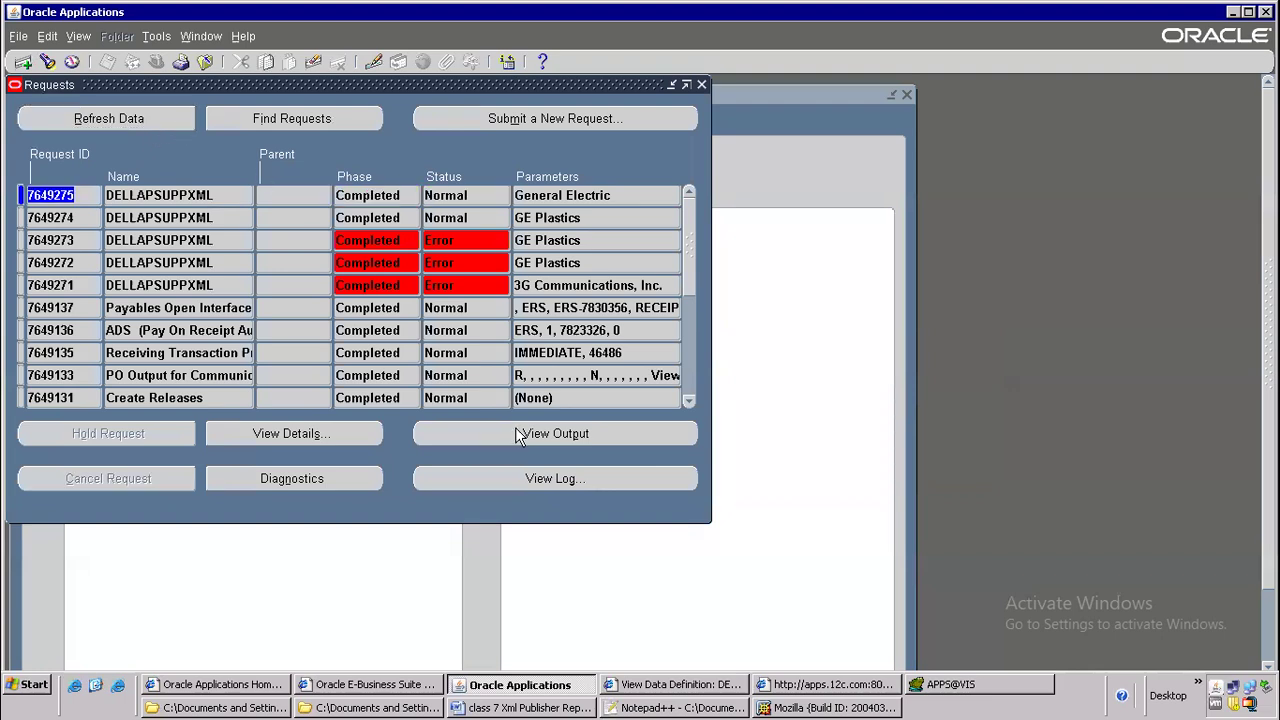
{"action": "left_click", "coordinate": [519, 435]}
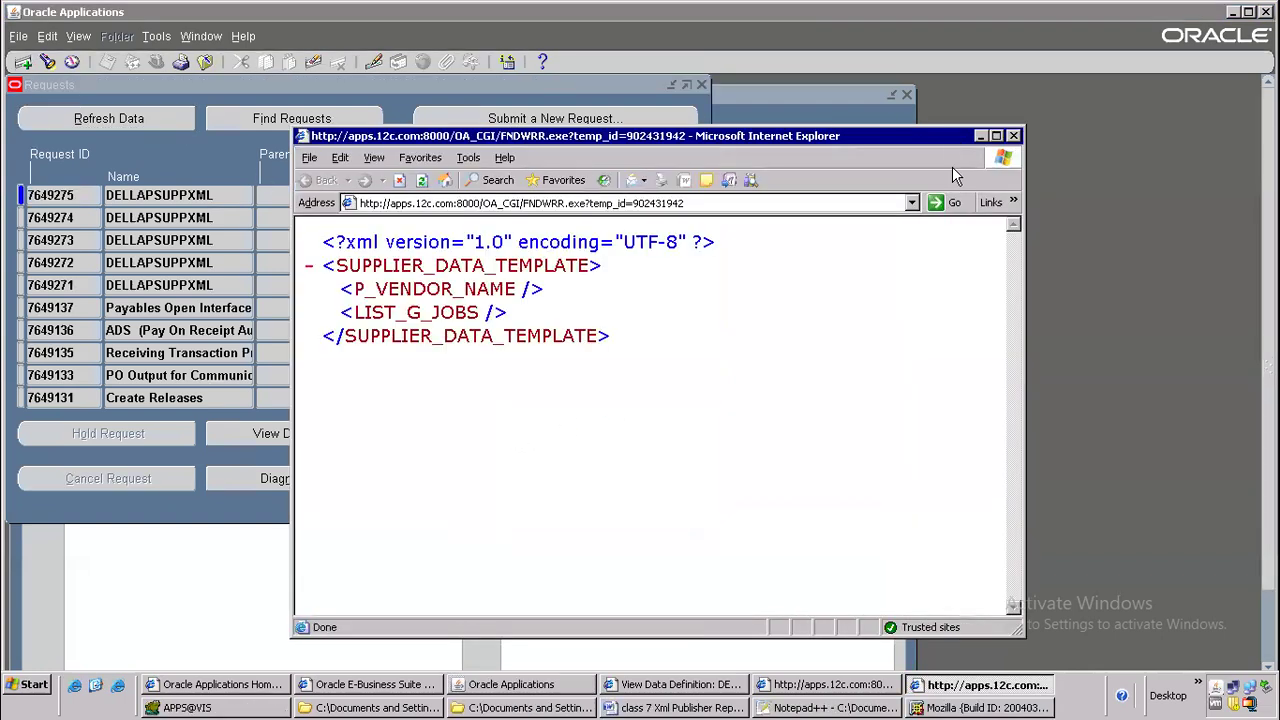
{"action": "left_click", "coordinate": [1013, 135]}
Copy the program name DELLAPSUPPXML from the General Electric request, and cancel the new request dialog
{"action": "left_click", "coordinate": [182, 195]}
{"action": "double_click", "coordinate": [198, 196]}
{"action": "right_click", "coordinate": [200, 197]}
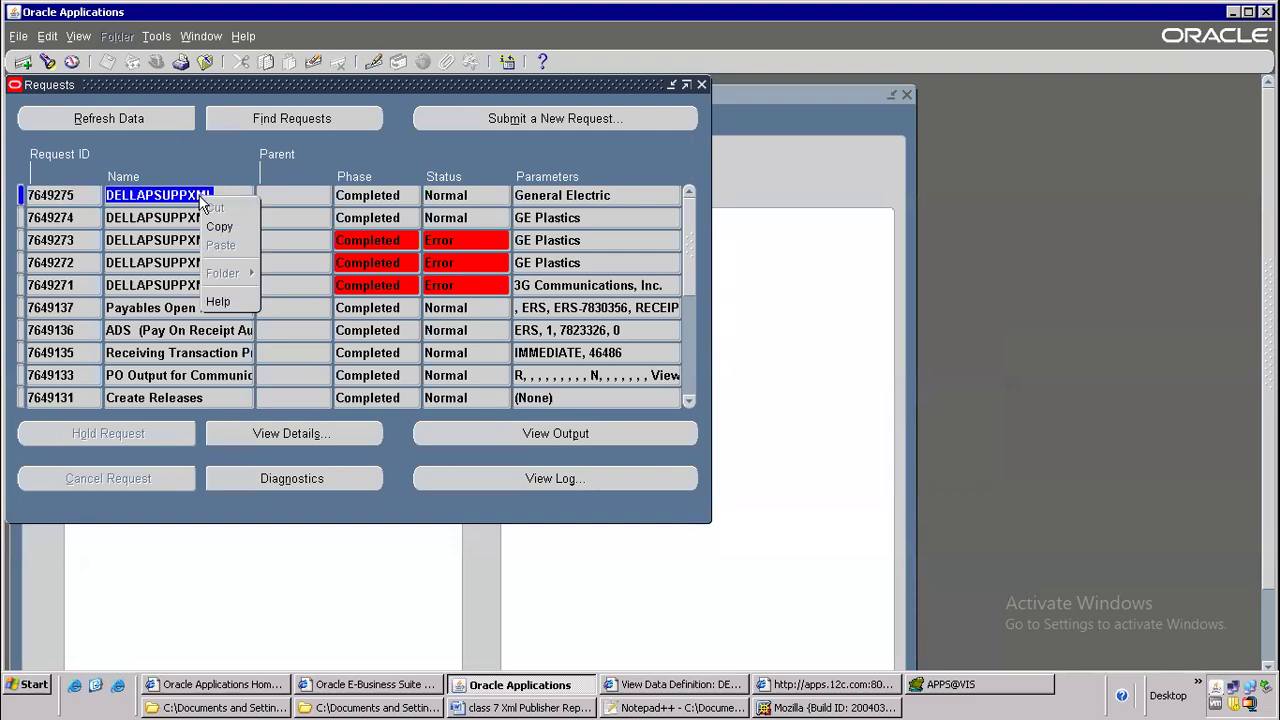
{"action": "left_click", "coordinate": [229, 226]}
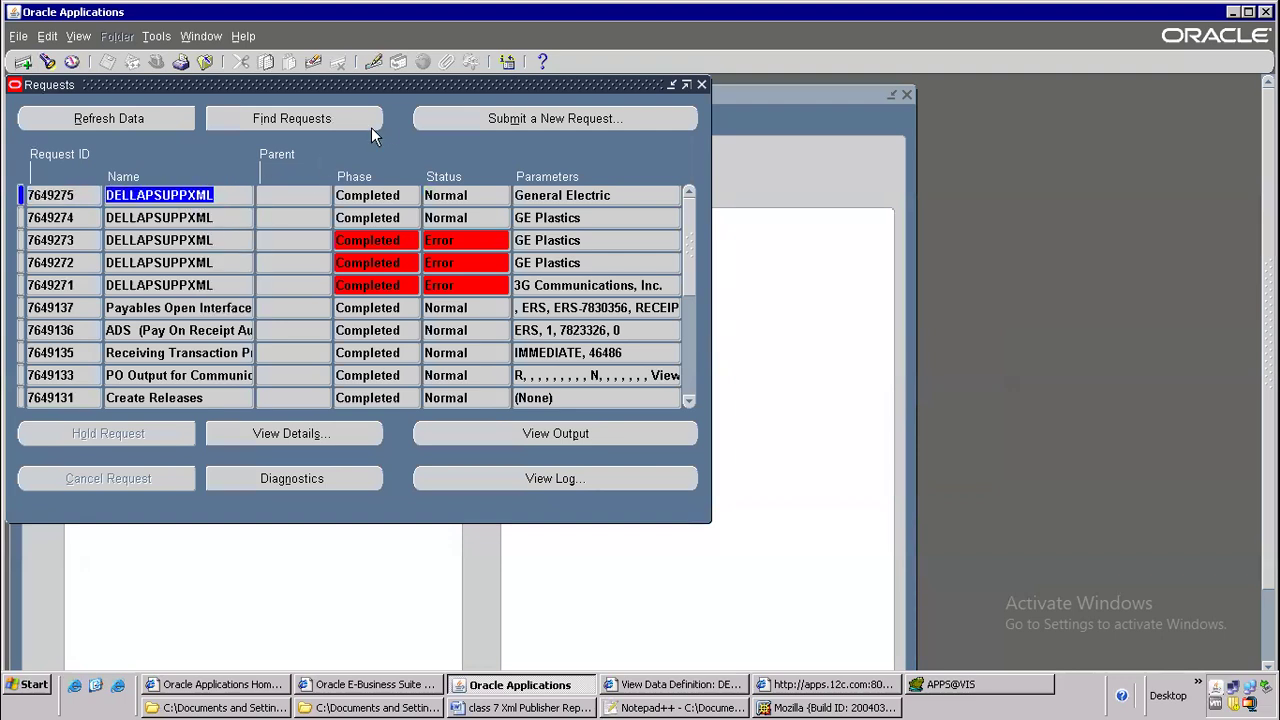
{"action": "left_click", "coordinate": [525, 118]}
{"action": "left_click", "coordinate": [457, 404]}
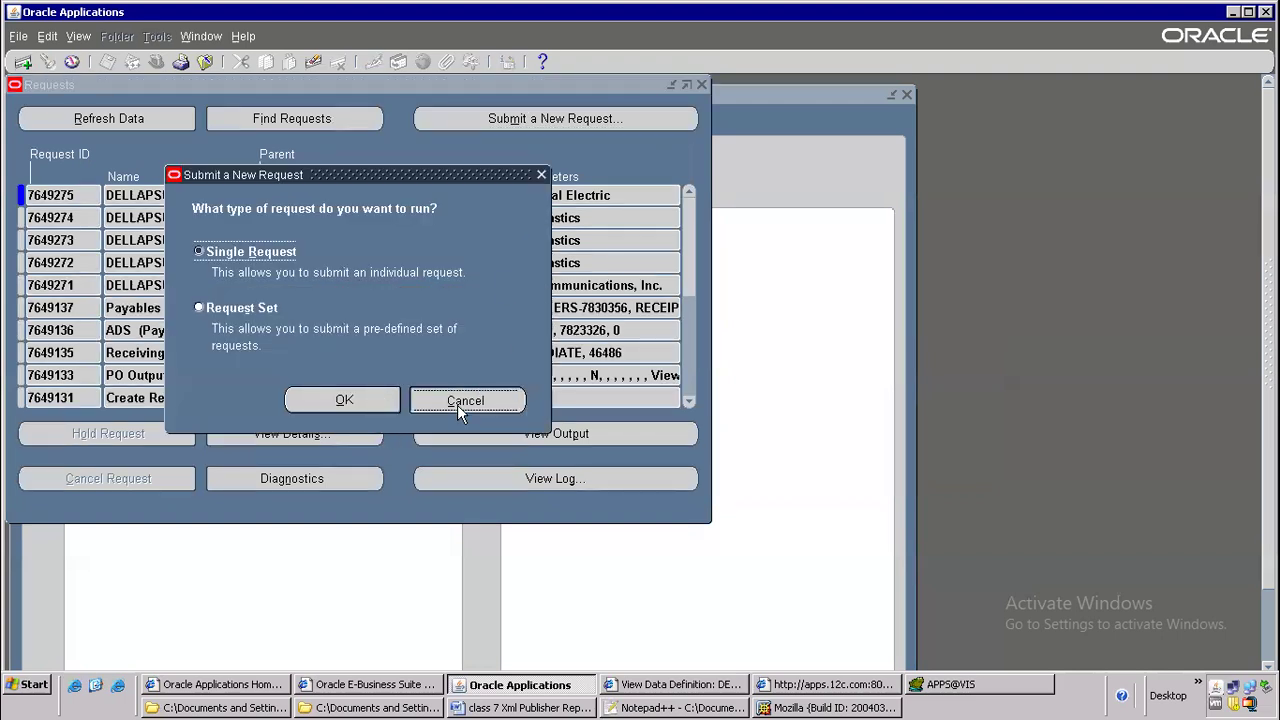
Switch the responsibility to System Administrator
{"action": "left_click", "coordinate": [157, 62]}
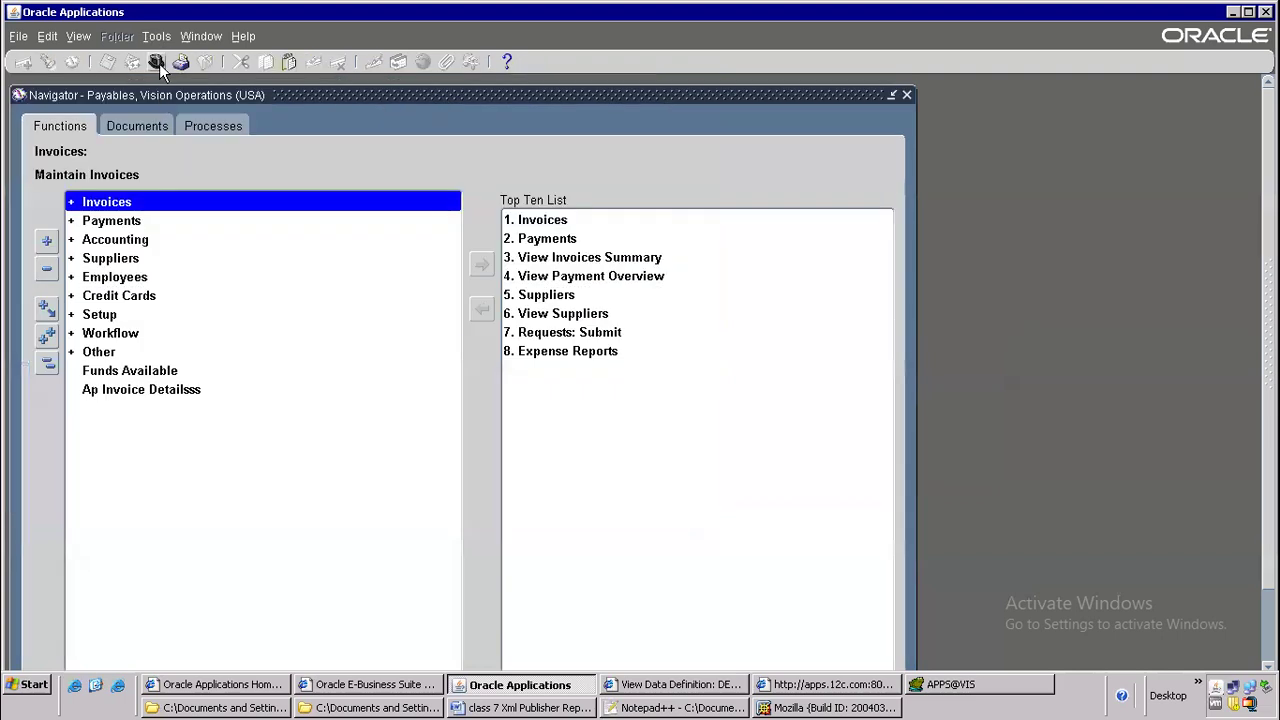
{"action": "type", "text": "system Administrat"}
{"action": "key", "text": "Down"}
{"action": "key", "text": "Down"}
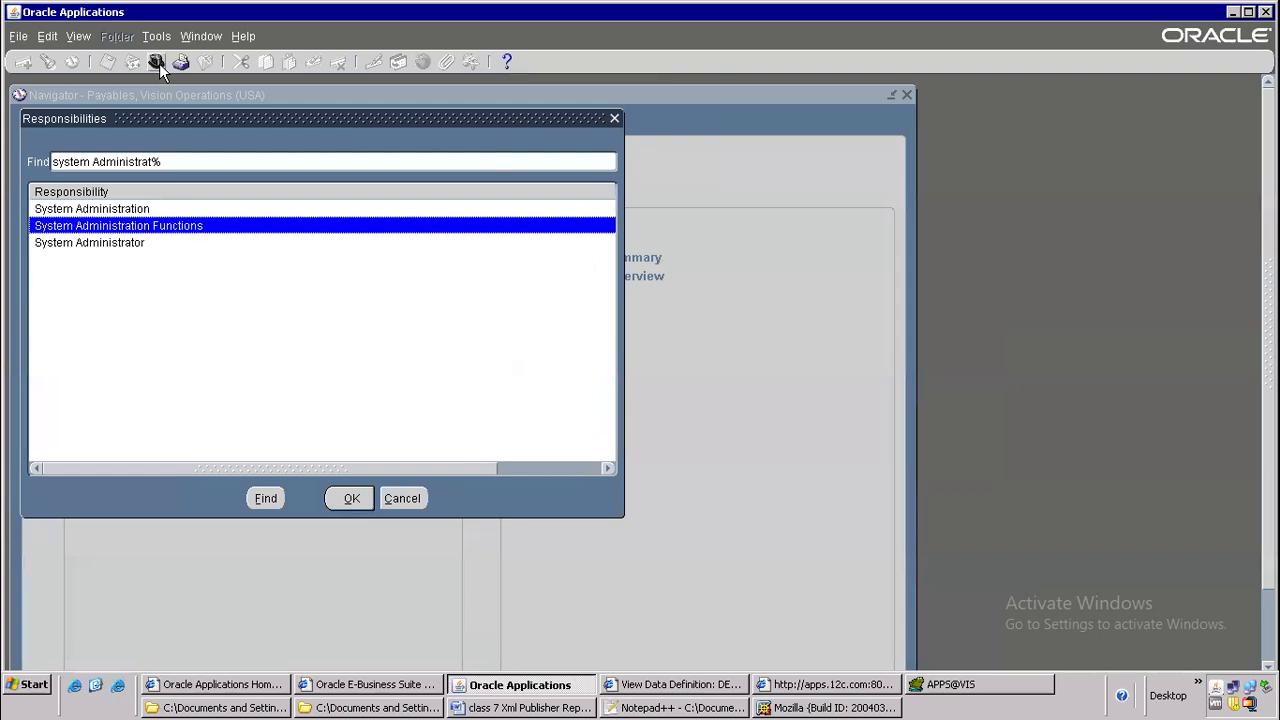
{"action": "key", "text": "Return"}
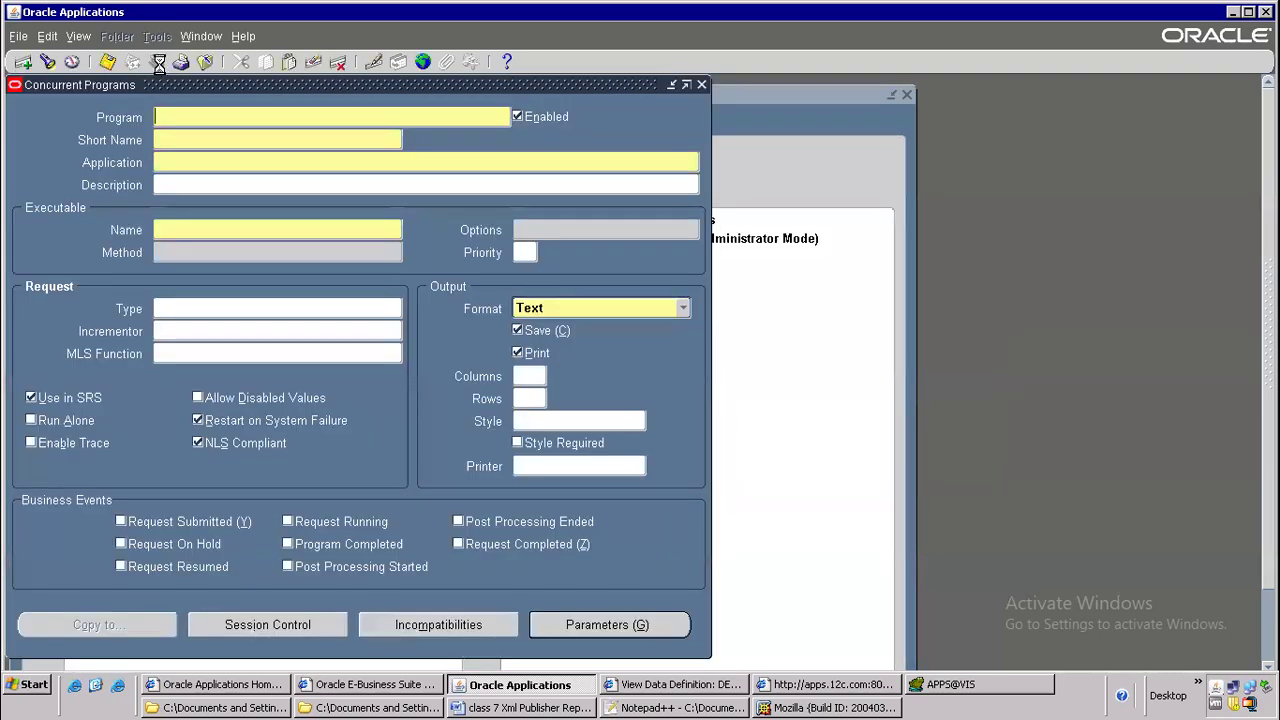
Query the concurrent program DELLAPSUPPXML and open its parameters, selecting the Vendor Name parameter's token
{"action": "key", "text": "F11"}
{"action": "key", "text": "ctrl+v"}
{"action": "key", "text": "ctrl+F11"}
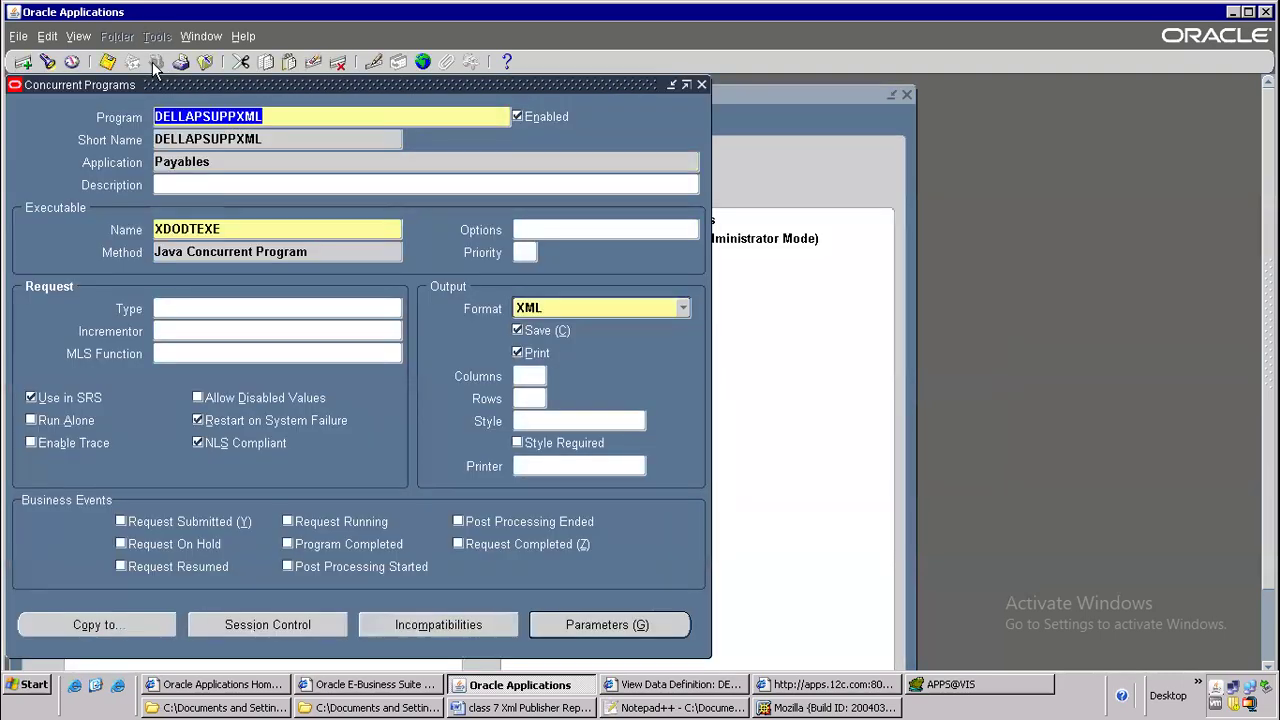
{"action": "left_click", "coordinate": [596, 632]}
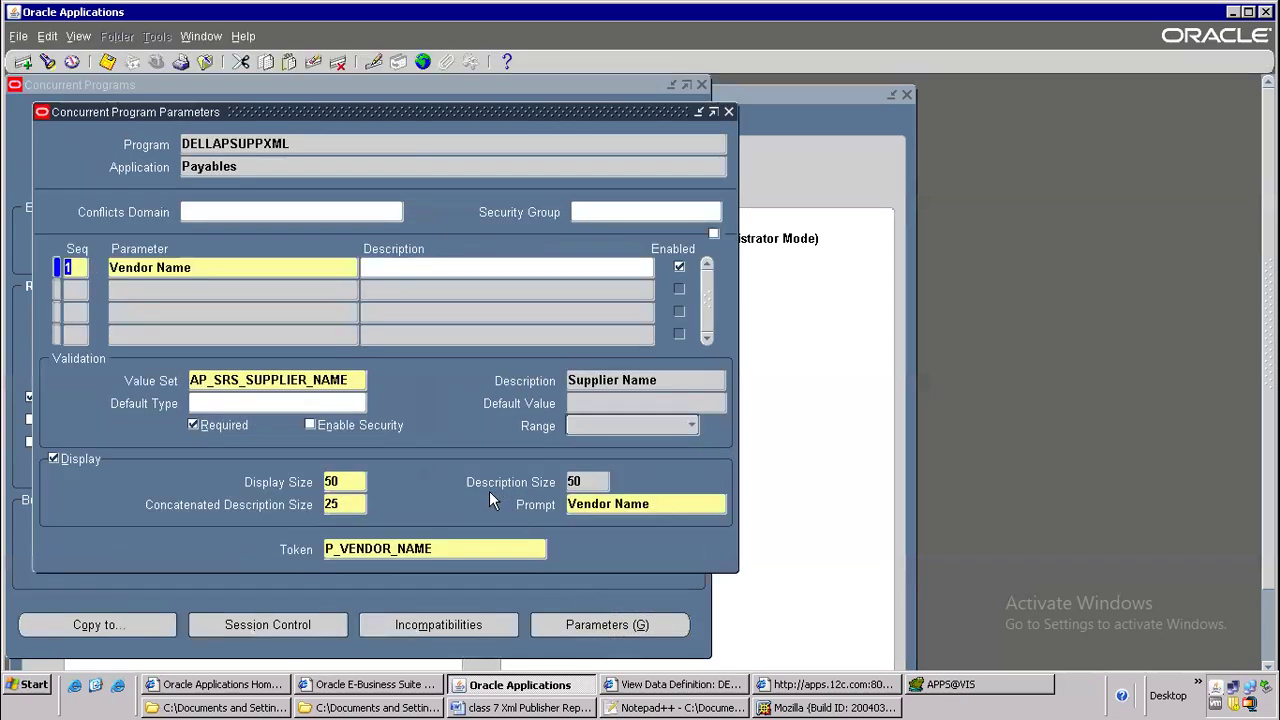
{"action": "double_click", "coordinate": [499, 550]}
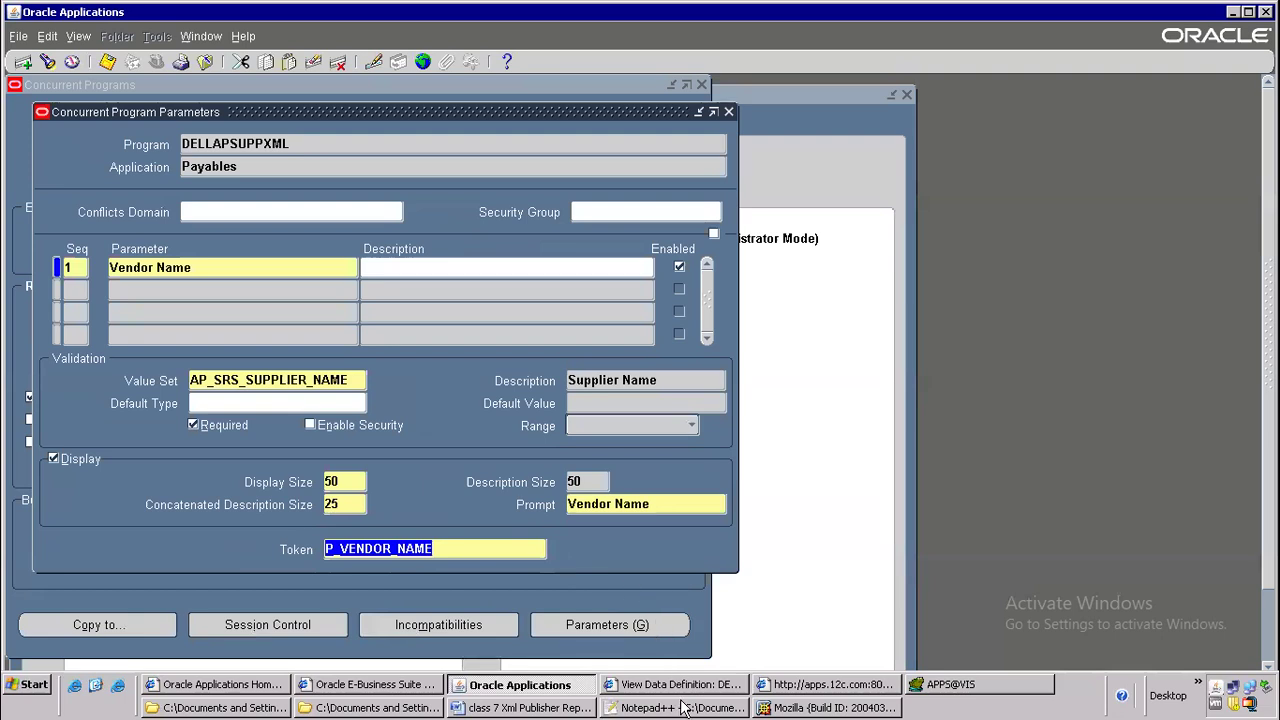
Open the HBODT.xml data template from the batch 106 oracle apps folder in Notepad++
{"action": "left_click", "coordinate": [375, 707]}
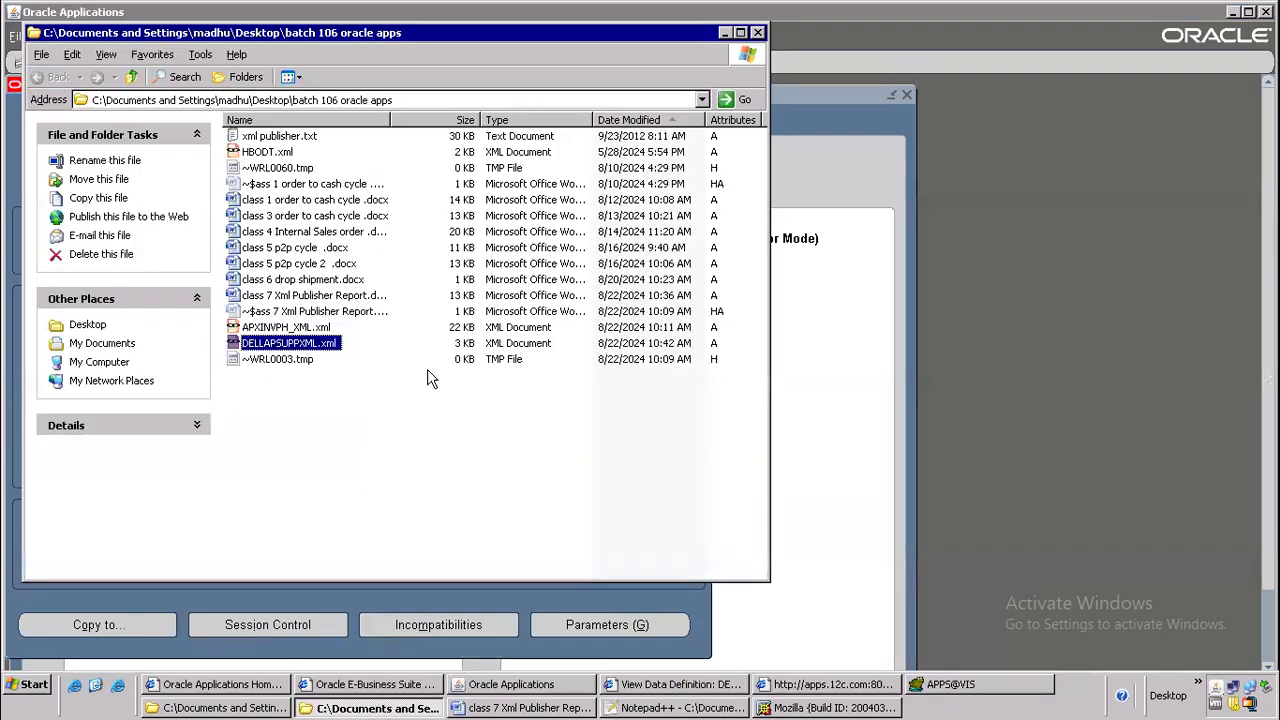
{"action": "left_click", "coordinate": [305, 343]}
{"action": "left_click", "coordinate": [290, 418]}
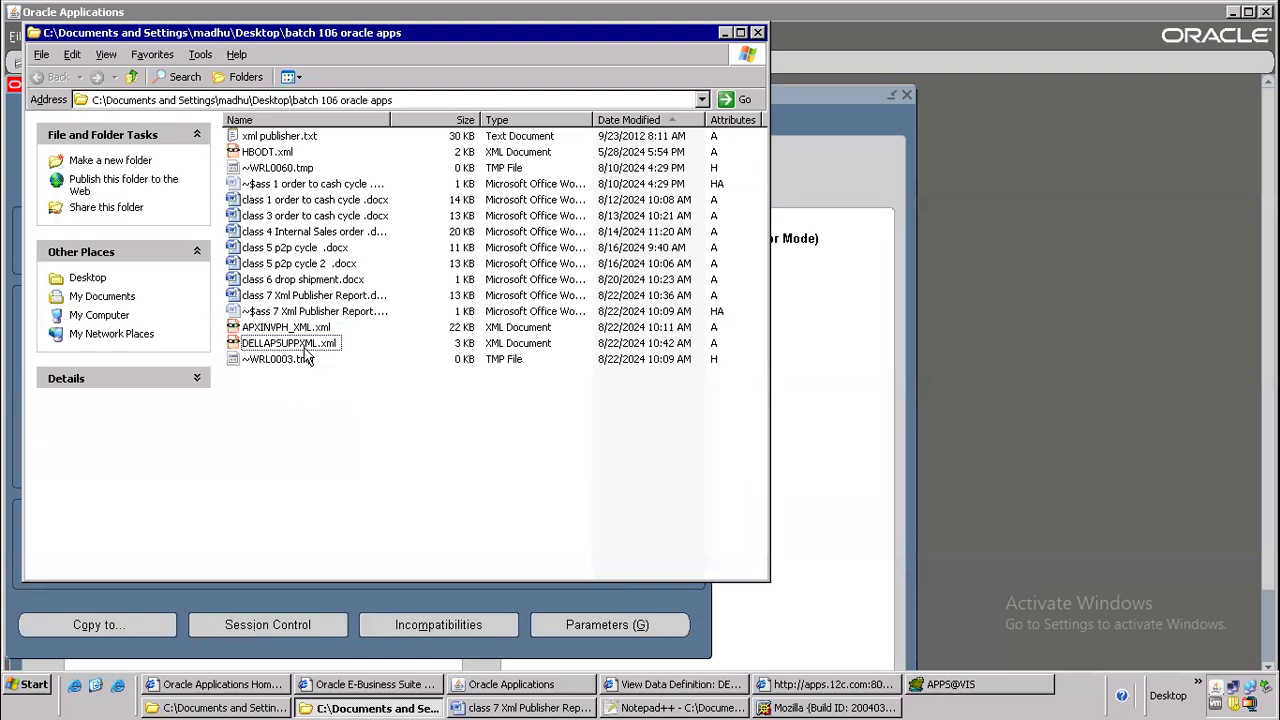
{"action": "left_click", "coordinate": [284, 154]}
{"action": "right_click", "coordinate": [285, 157]}
{"action": "left_click", "coordinate": [354, 176]}
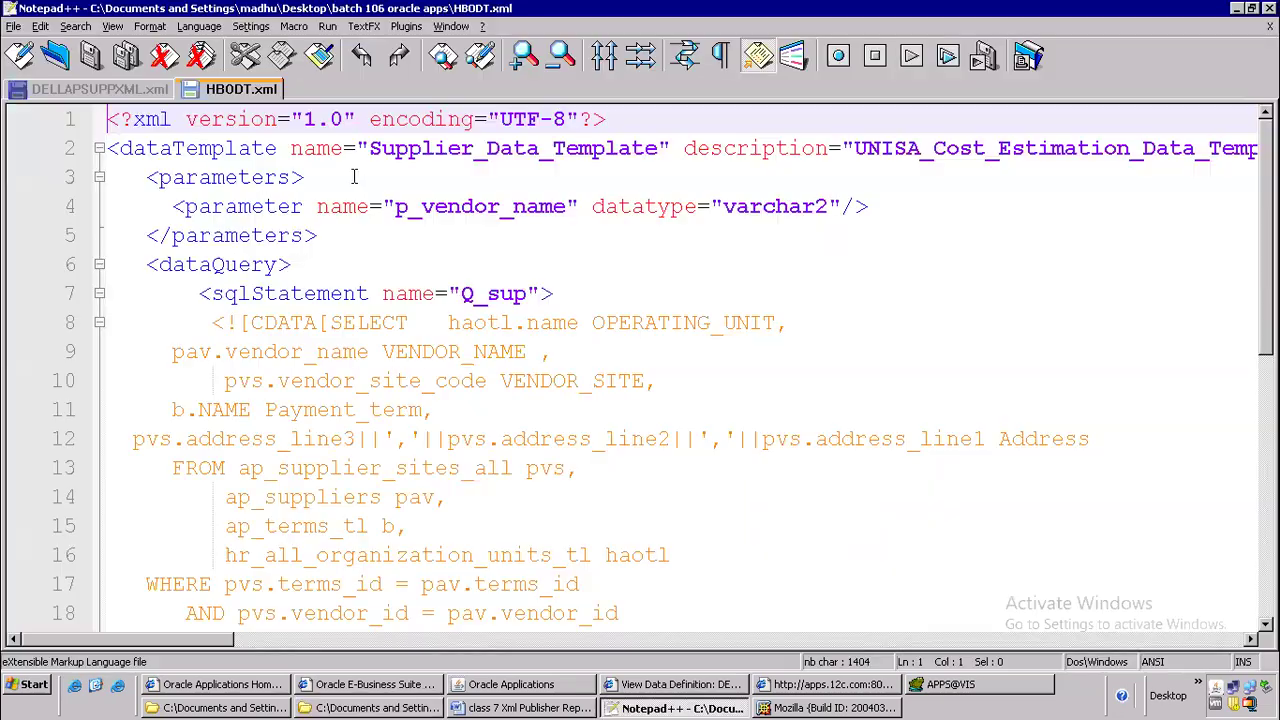
Copy the parameter name p_vendor_name from the parameters section of HBODT.xml
{"action": "left_click", "coordinate": [477, 245]}
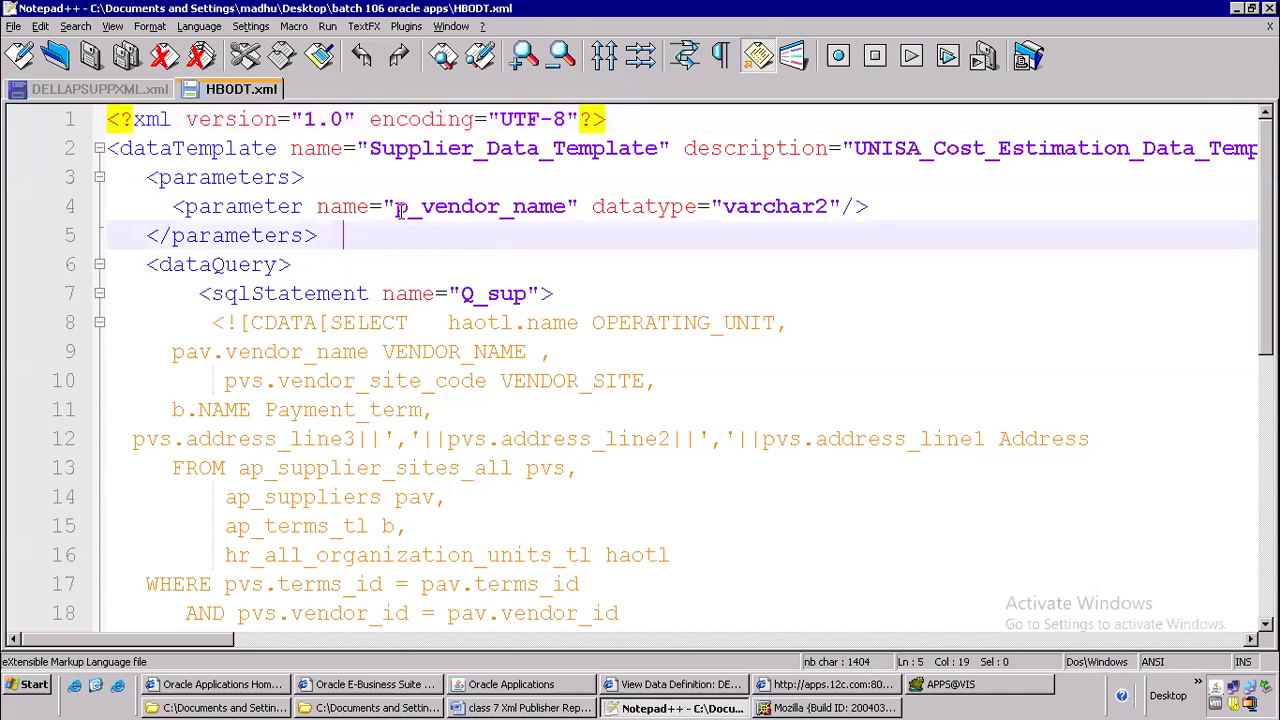
{"action": "left_click", "coordinate": [403, 207]}
{"action": "left_click", "coordinate": [569, 206]}
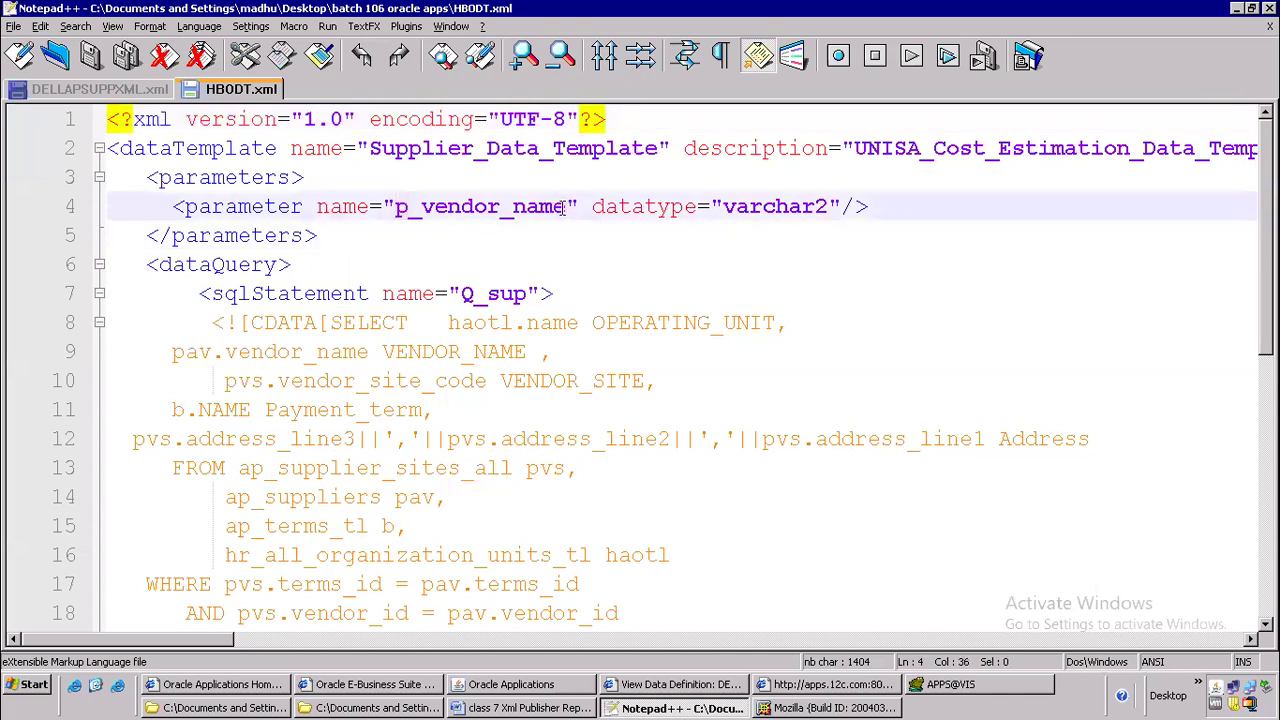
{"action": "left_click_drag", "start_coordinate": [566, 206], "coordinate": [393, 220]}
{"action": "left_click", "coordinate": [391, 207]}
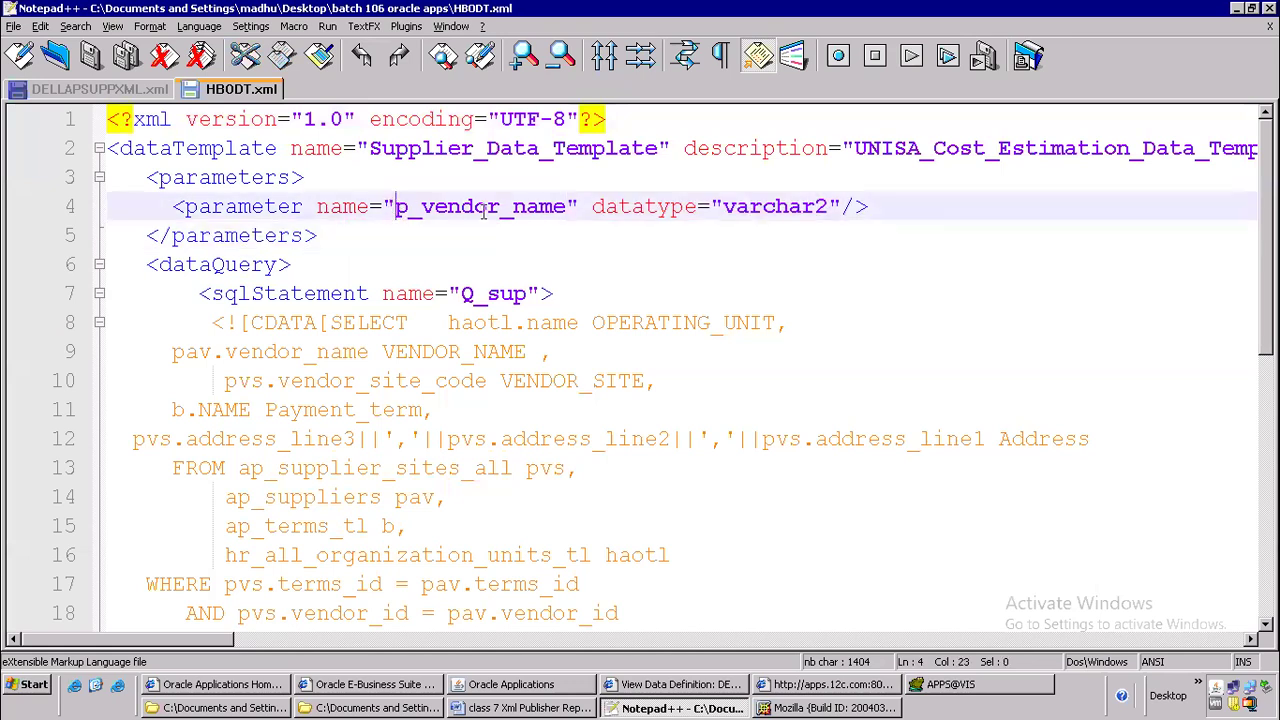
{"action": "left_click", "coordinate": [566, 206], "text": "shift"}
{"action": "key", "text": "ctrl+c"}
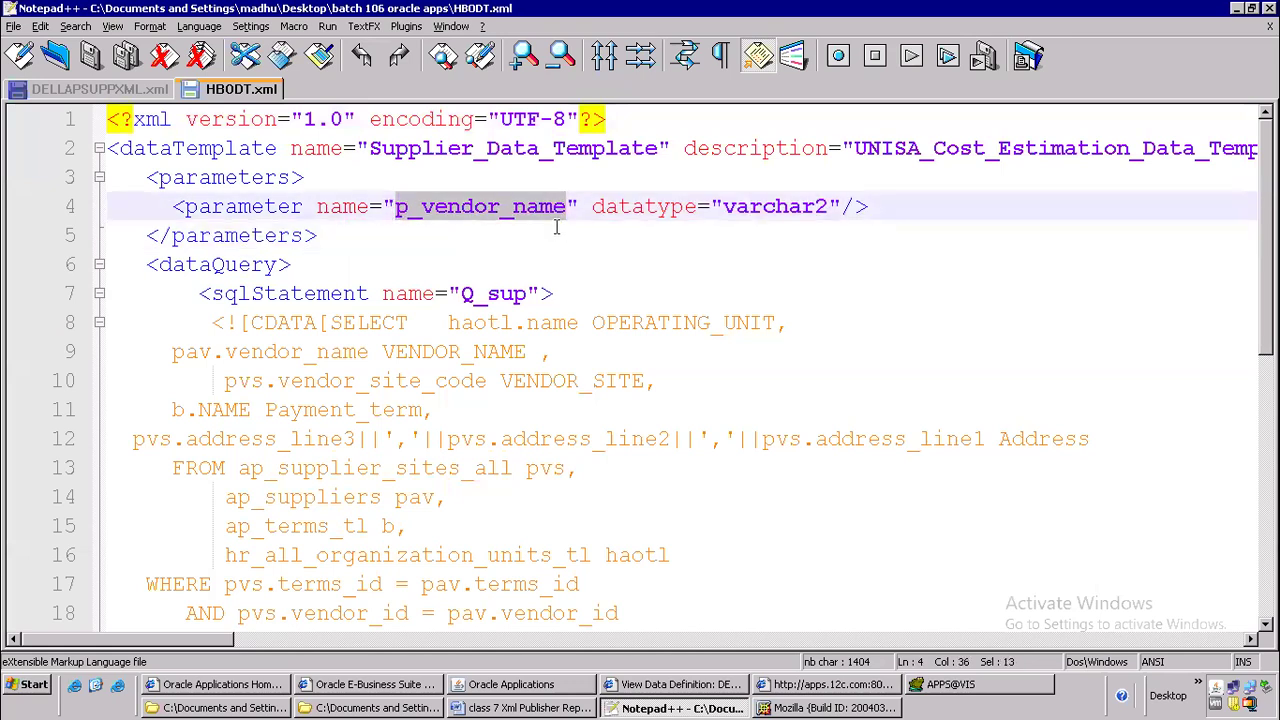
Switch to Oracle Applications, set the Vendor Name parameter's token to p_vendor_name, and close the parameters window
{"action": "key", "text": "alt+Tab"}
{"action": "key", "text": "alt+Tab"}
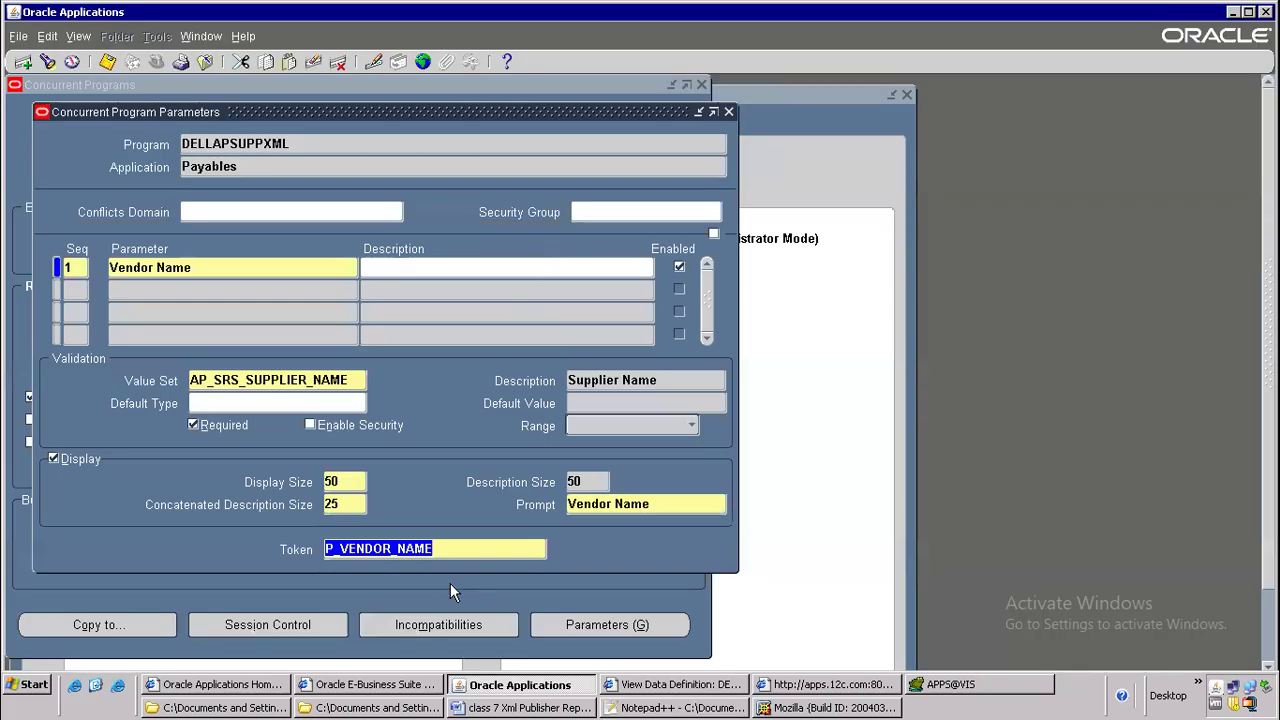
{"action": "key", "text": "ctrl+v"}
{"action": "key", "text": "shift+Home"}
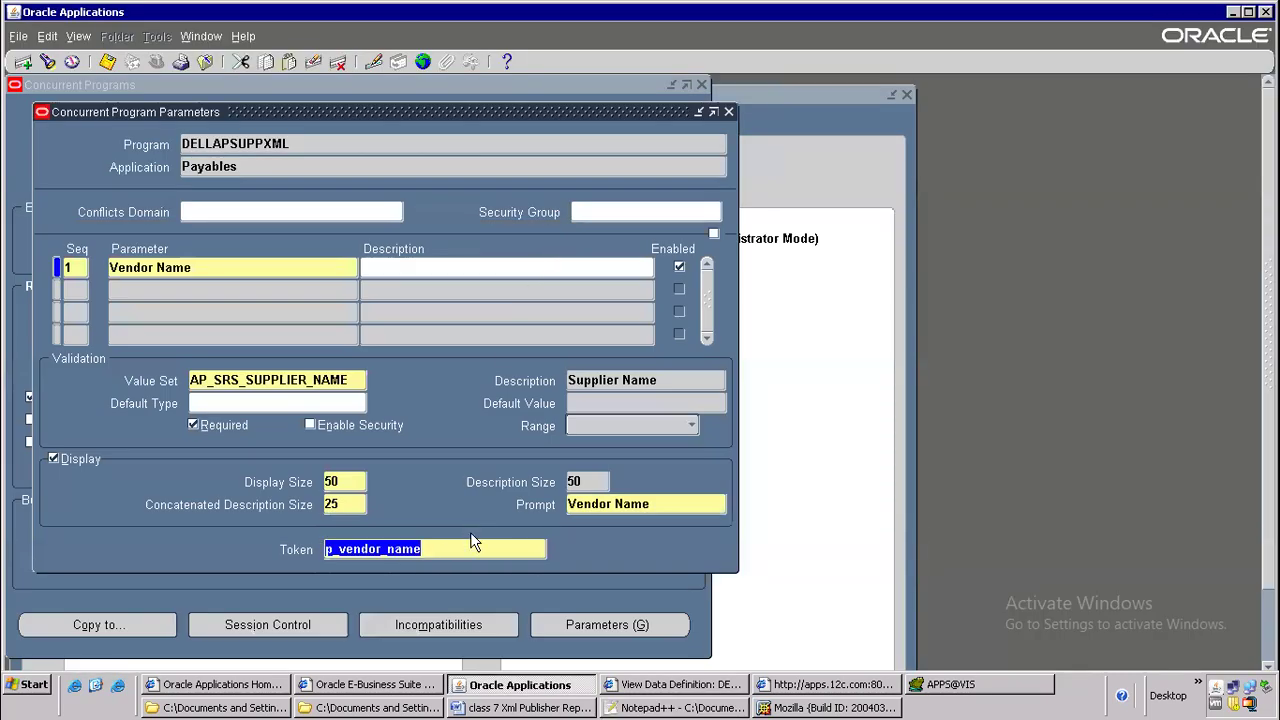
{"action": "left_click", "coordinate": [728, 113]}
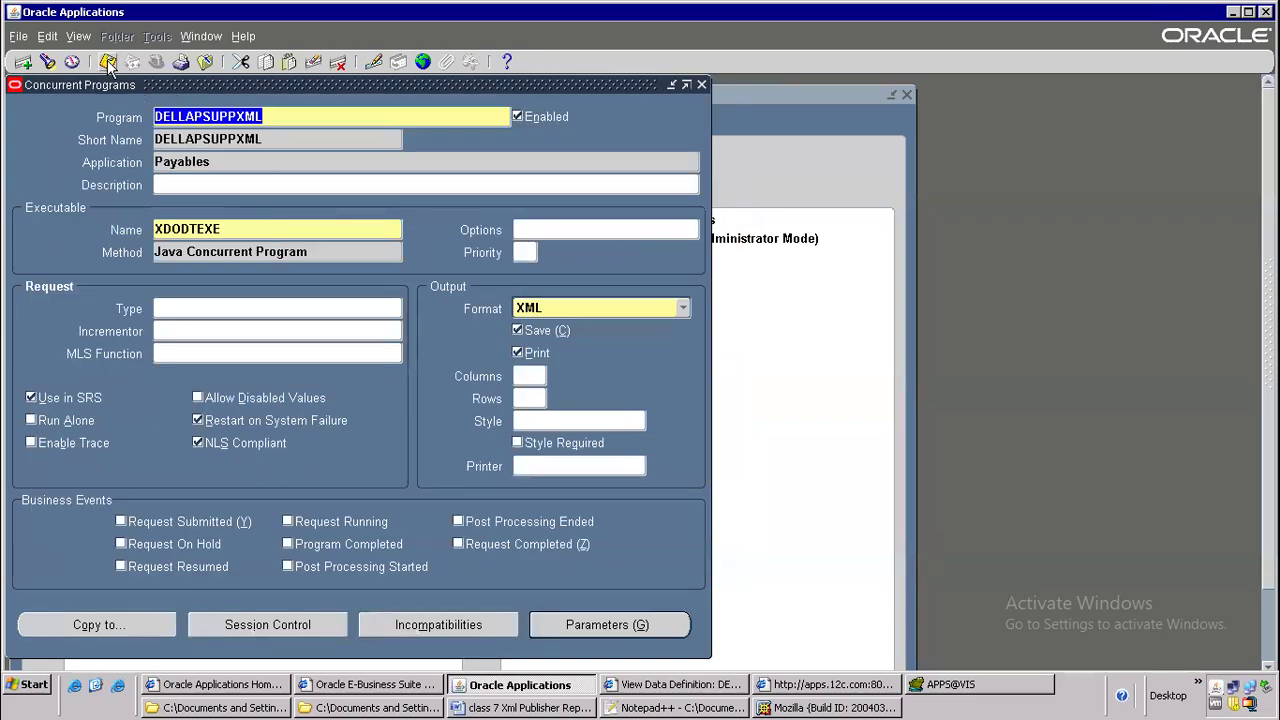
Copy the program name DELLAPSUPPXML and switch the responsibility to Payables, Vision Operations (USA)
{"action": "right_click", "coordinate": [220, 118]}
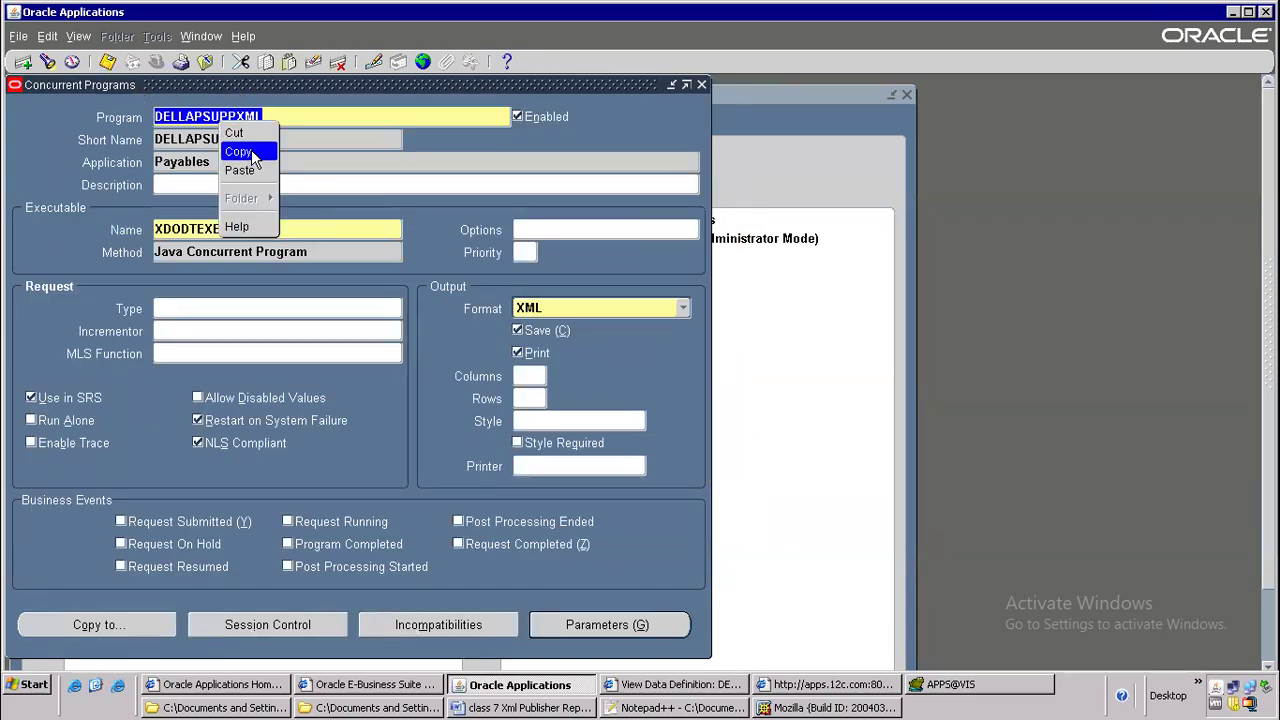
{"action": "left_click", "coordinate": [250, 152]}
{"action": "left_click", "coordinate": [158, 61]}
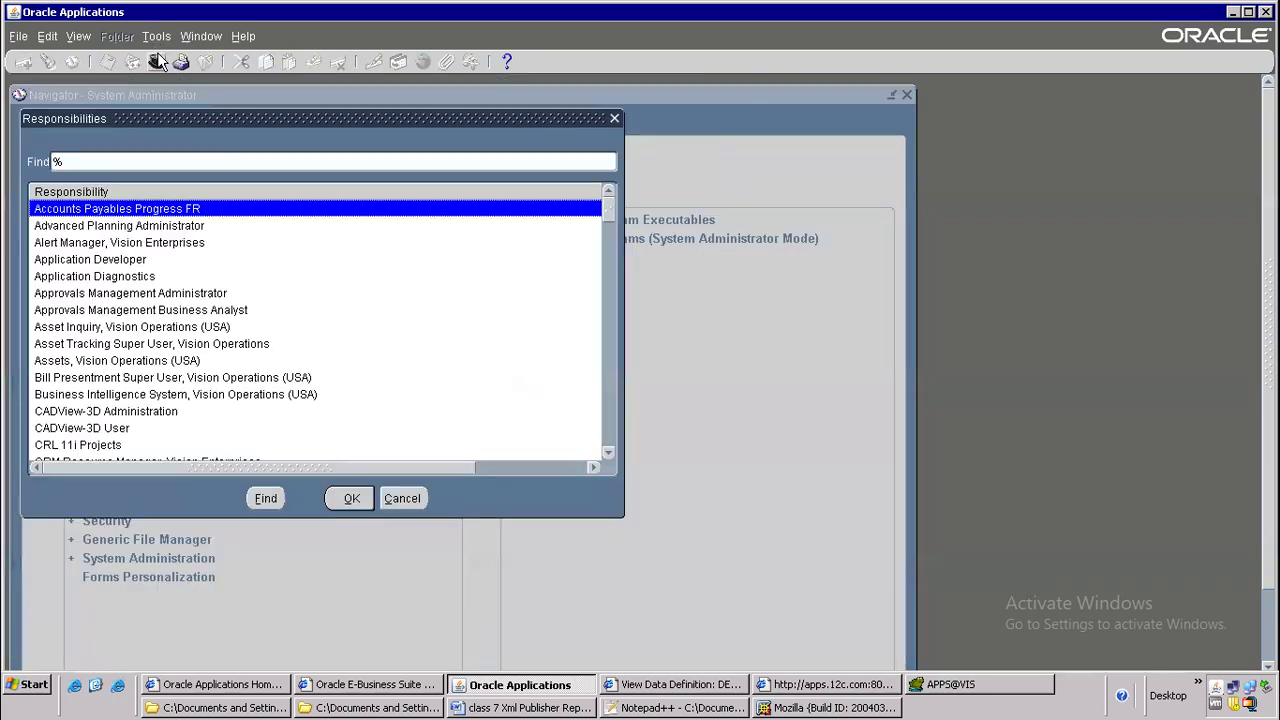
{"action": "type", "text": "pay"}
{"action": "key", "text": "Down"}
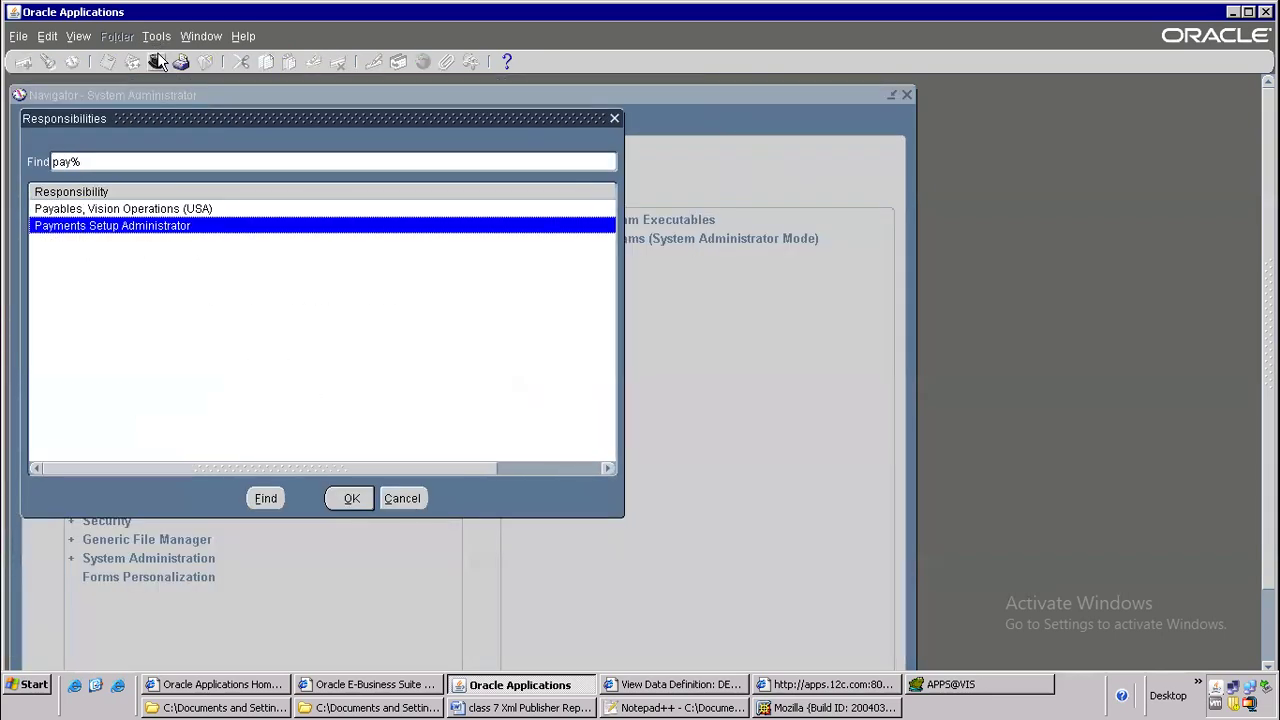
{"action": "key", "text": "Up"}
{"action": "key", "text": "Return"}
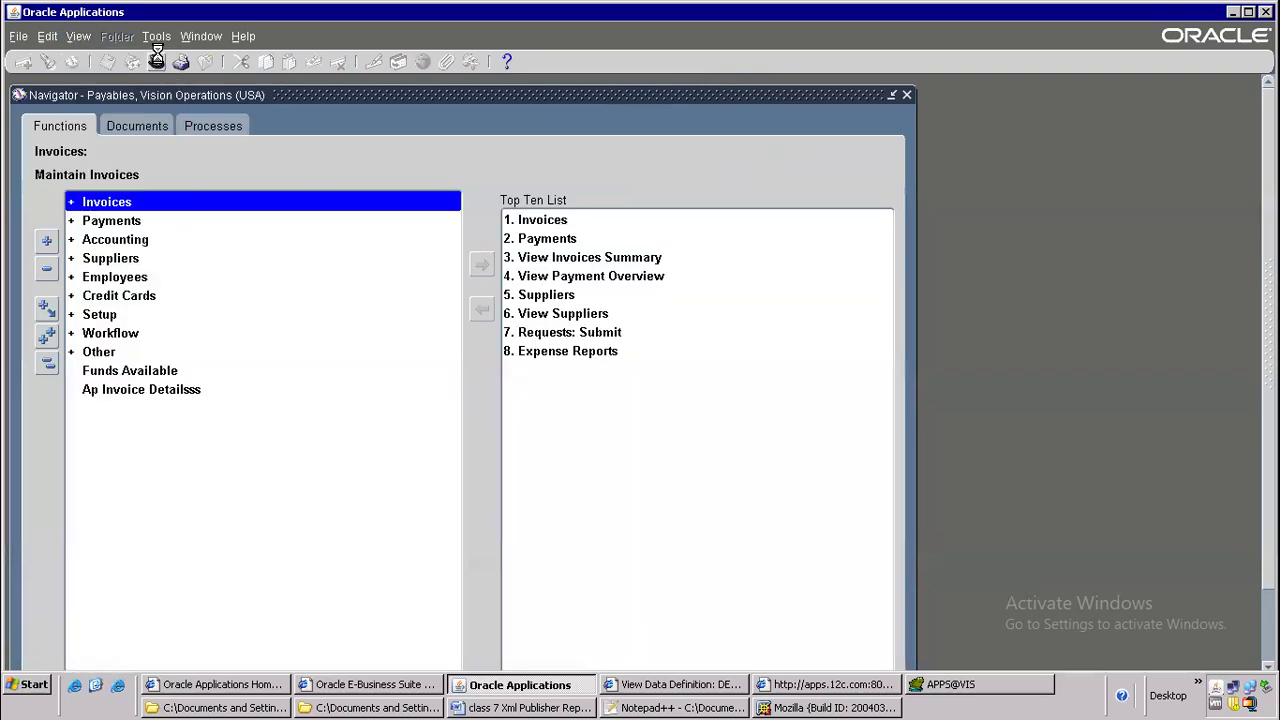
Start a new single request for the DELLAPSUPPXML program and open its parameters
{"action": "key", "text": "alt+v"}
{"action": "key", "text": "r"}
{"action": "key", "text": "alt+n"}
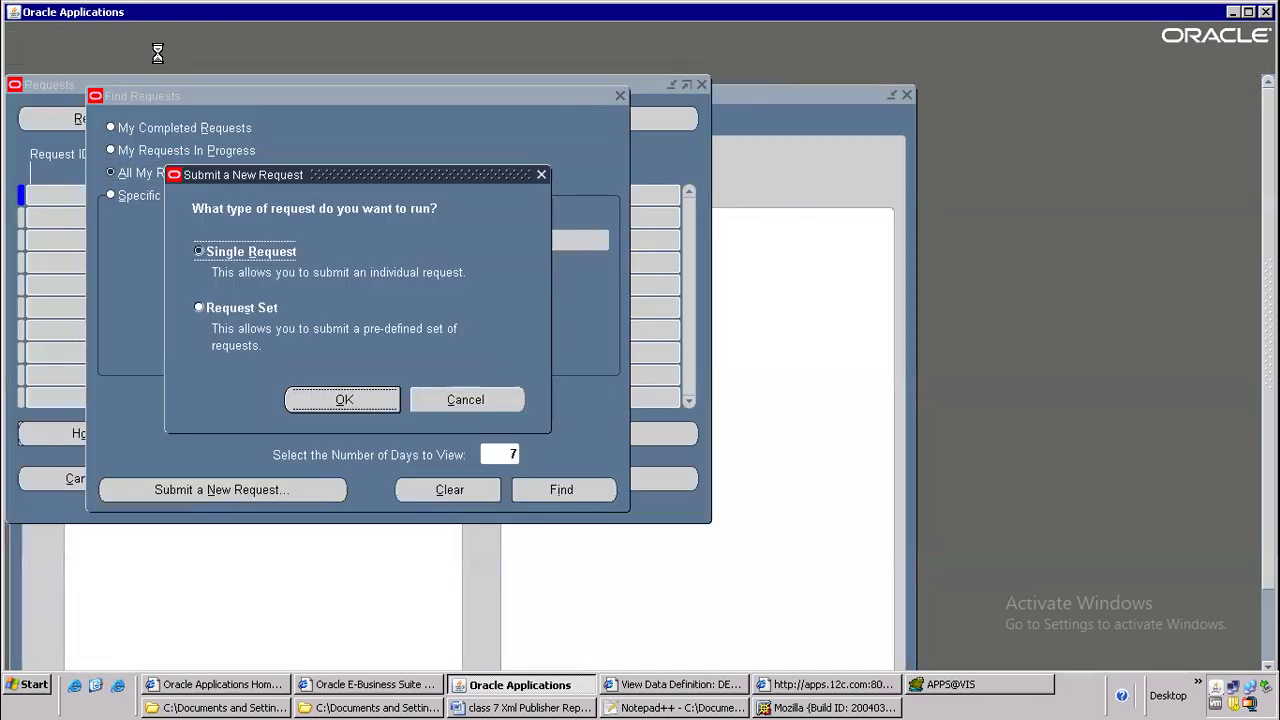
{"action": "key", "text": "alt+o"}
{"action": "key", "text": "ctrl+v"}
{"action": "key", "text": "Tab"}
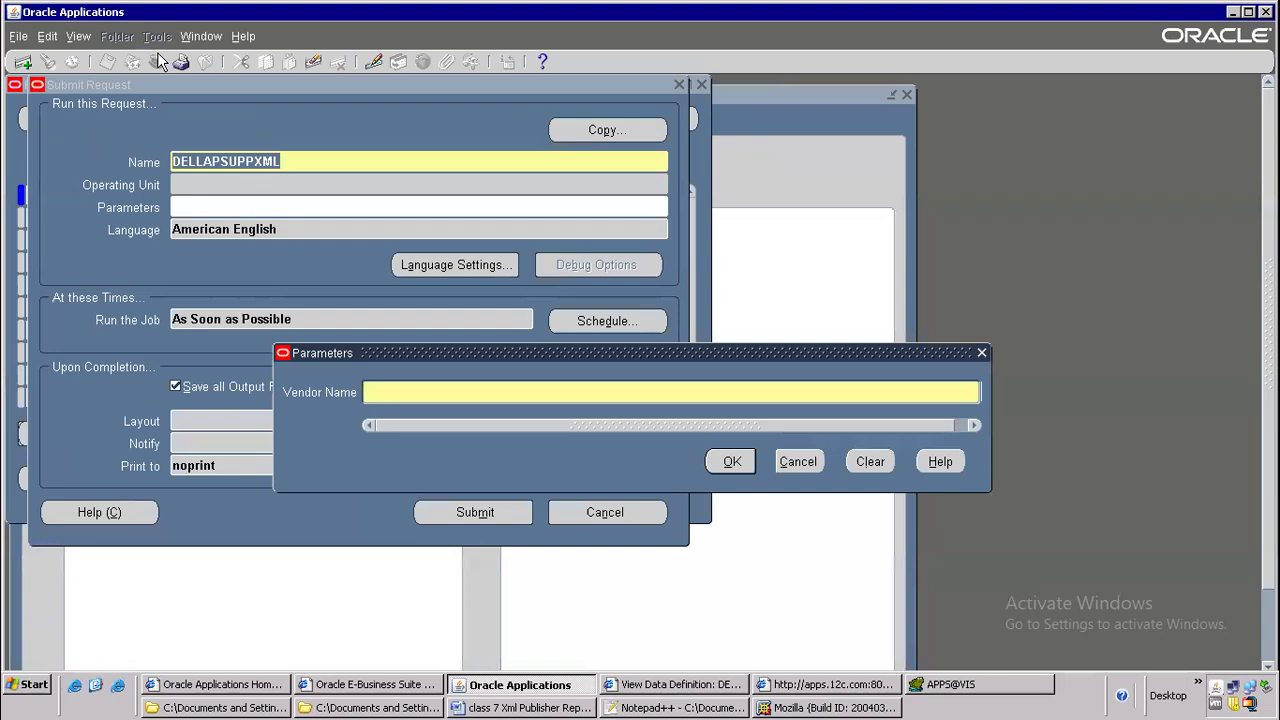
Submit the request with Vendor Name GE Plastics, decline another request, and list all own requests
{"action": "type", "text": "GE Plastics"}
{"action": "key", "text": "alt+o"}
{"action": "left_click", "coordinate": [474, 506]}
{"action": "left_click", "coordinate": [686, 468]}
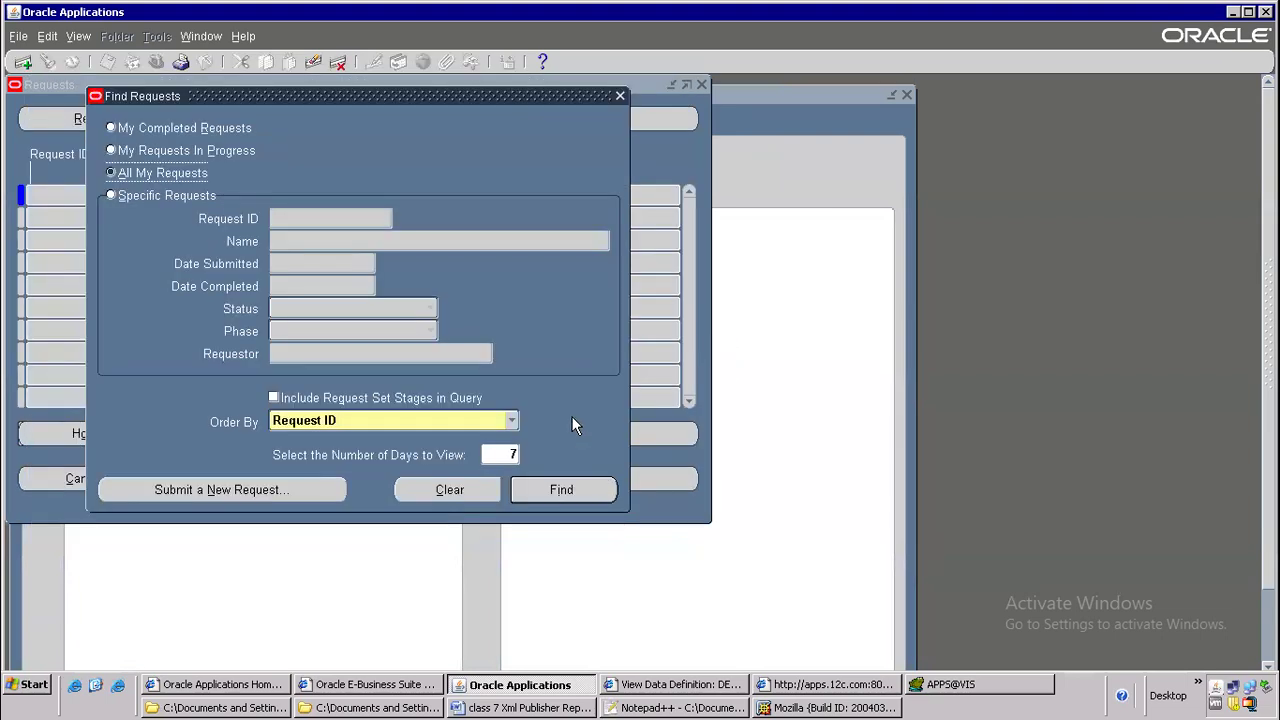
{"action": "left_click", "coordinate": [561, 489]}
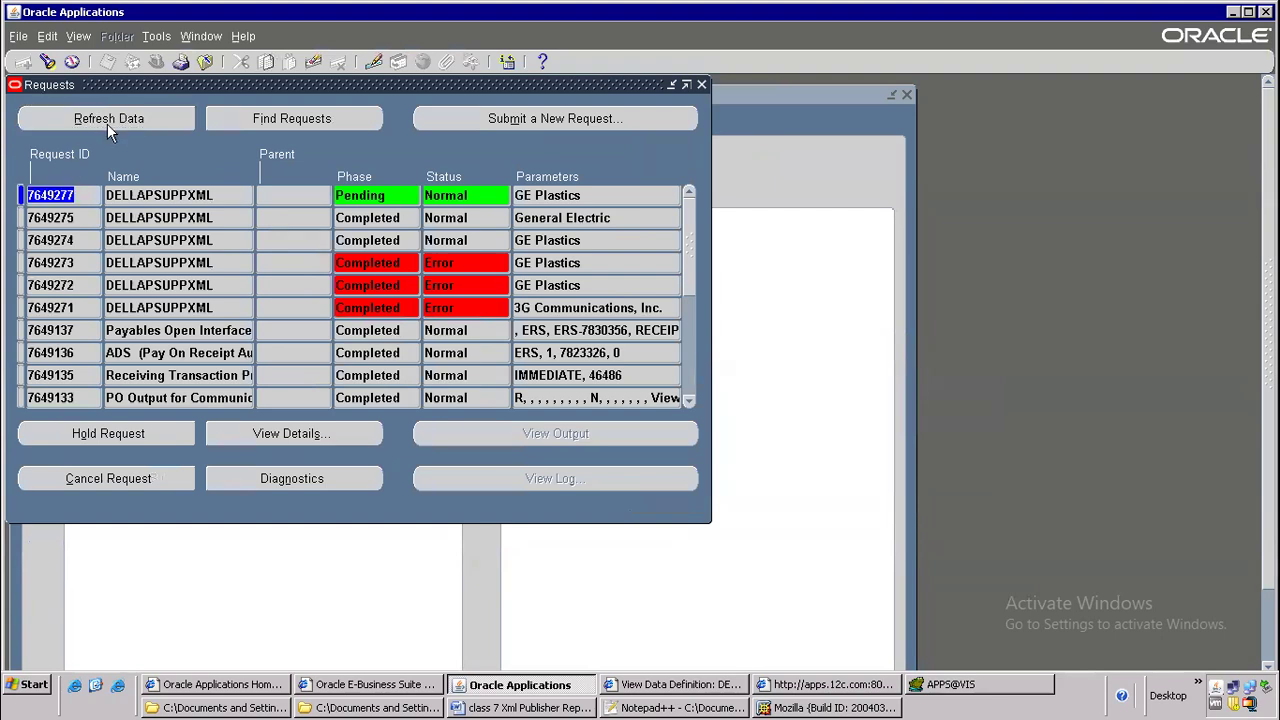
Keep refreshing the requests list until the newest GE Plastics request completes
{"action": "left_click", "coordinate": [108, 123]}
{"action": "left_click", "coordinate": [155, 123]}
{"action": "left_click", "coordinate": [155, 123]}
{"action": "left_click", "coordinate": [155, 123]}
{"action": "left_click", "coordinate": [155, 123]}
{"action": "left_click", "coordinate": [155, 123]}
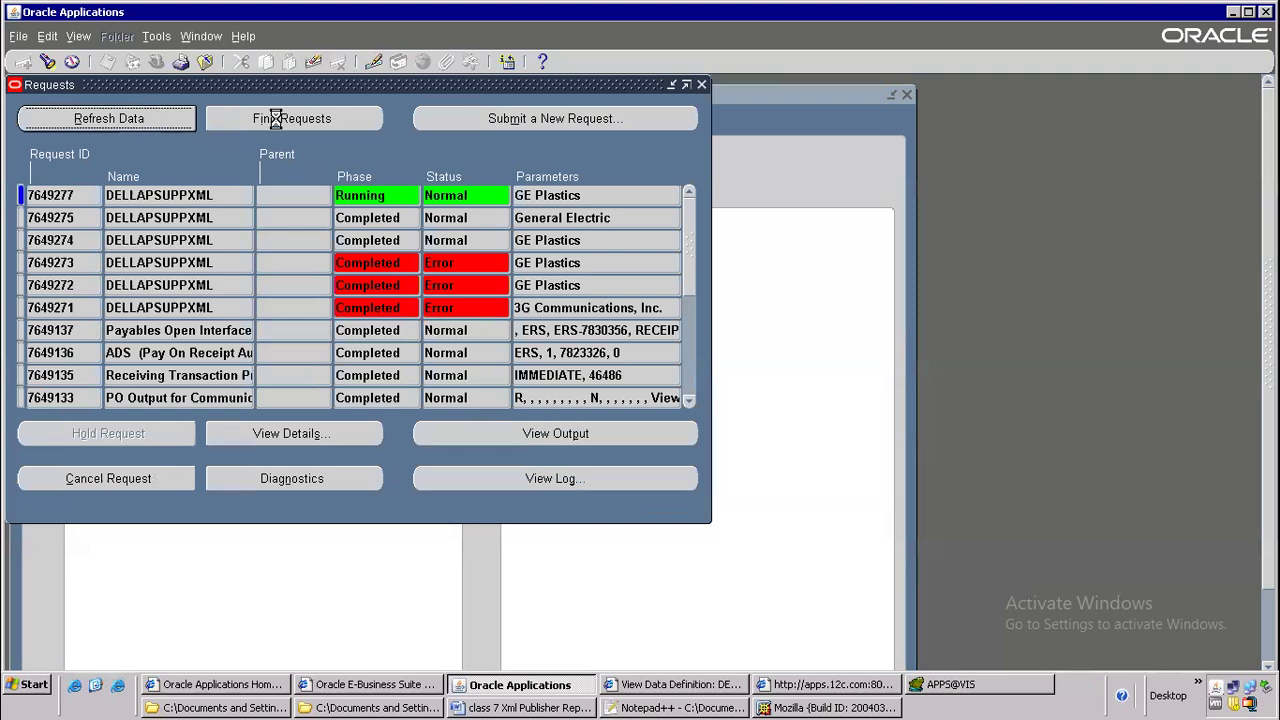
{"action": "left_click", "coordinate": [168, 117]}
{"action": "left_click", "coordinate": [126, 118]}
{"action": "left_click", "coordinate": [190, 119]}
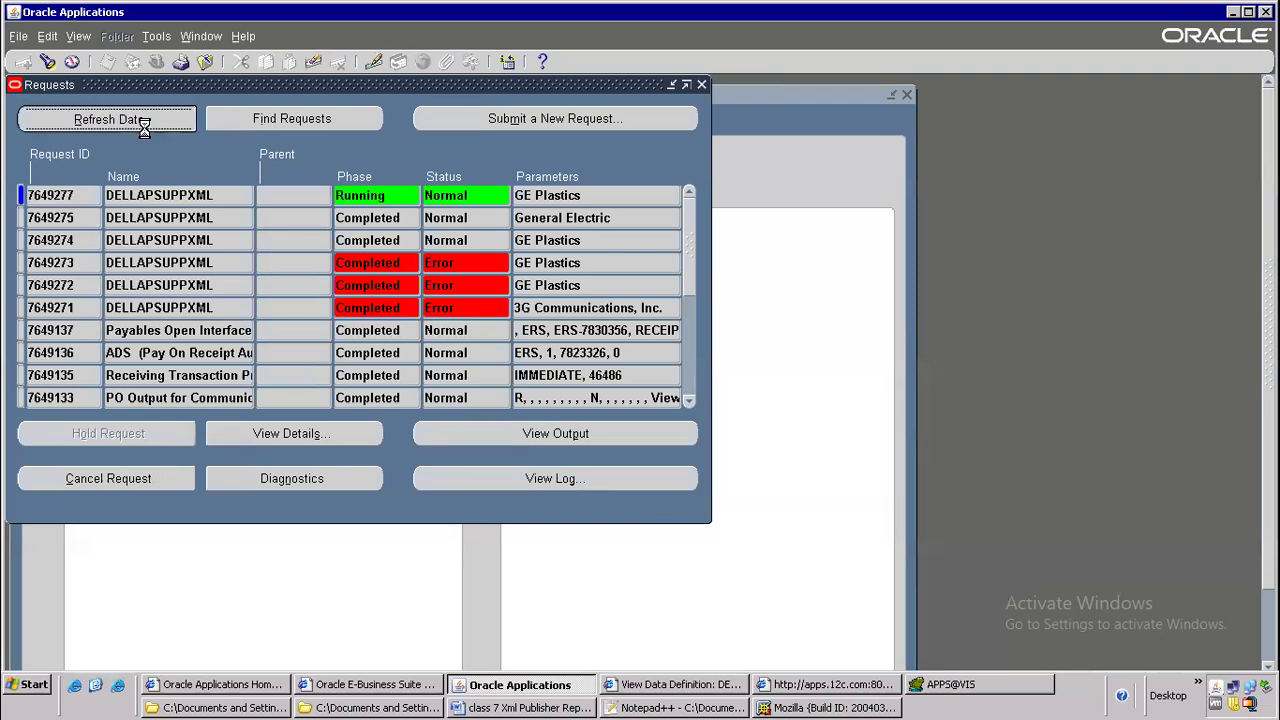
{"action": "left_click", "coordinate": [151, 118]}
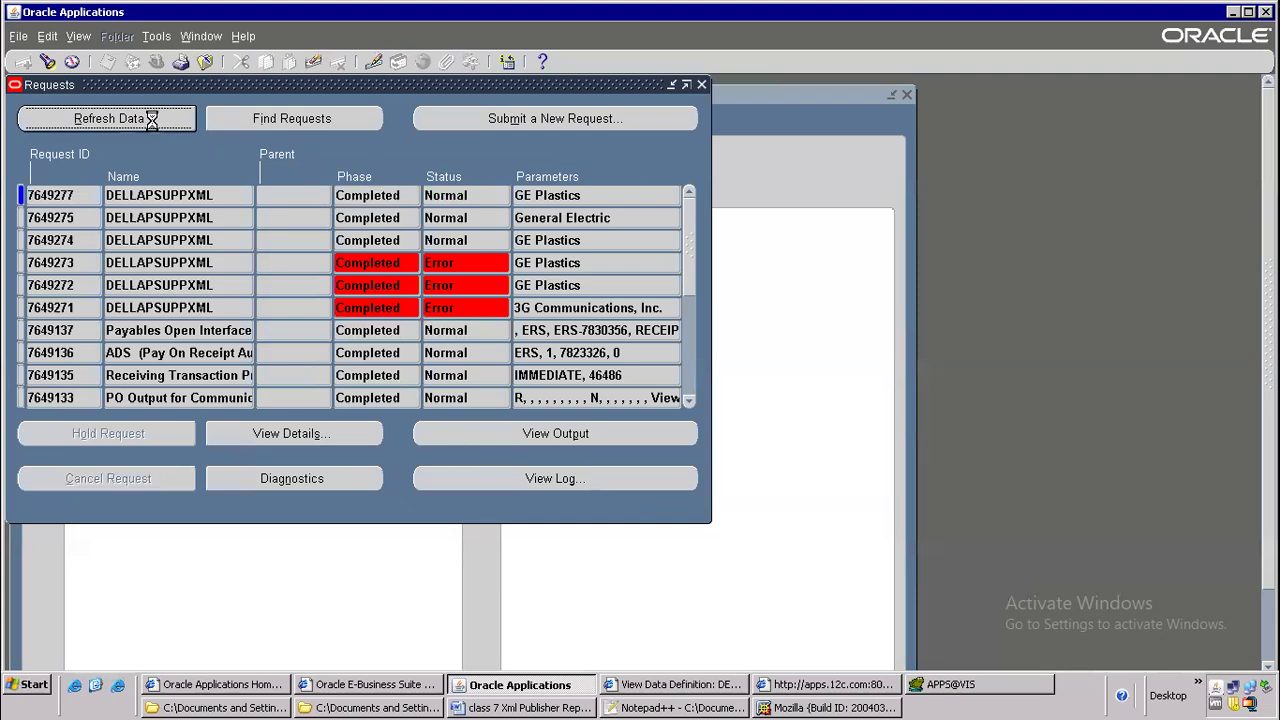
View the XML output of the newest GE Plastics request, minimize it, and move the Requests window off the Navigator
{"action": "left_click", "coordinate": [540, 436]}
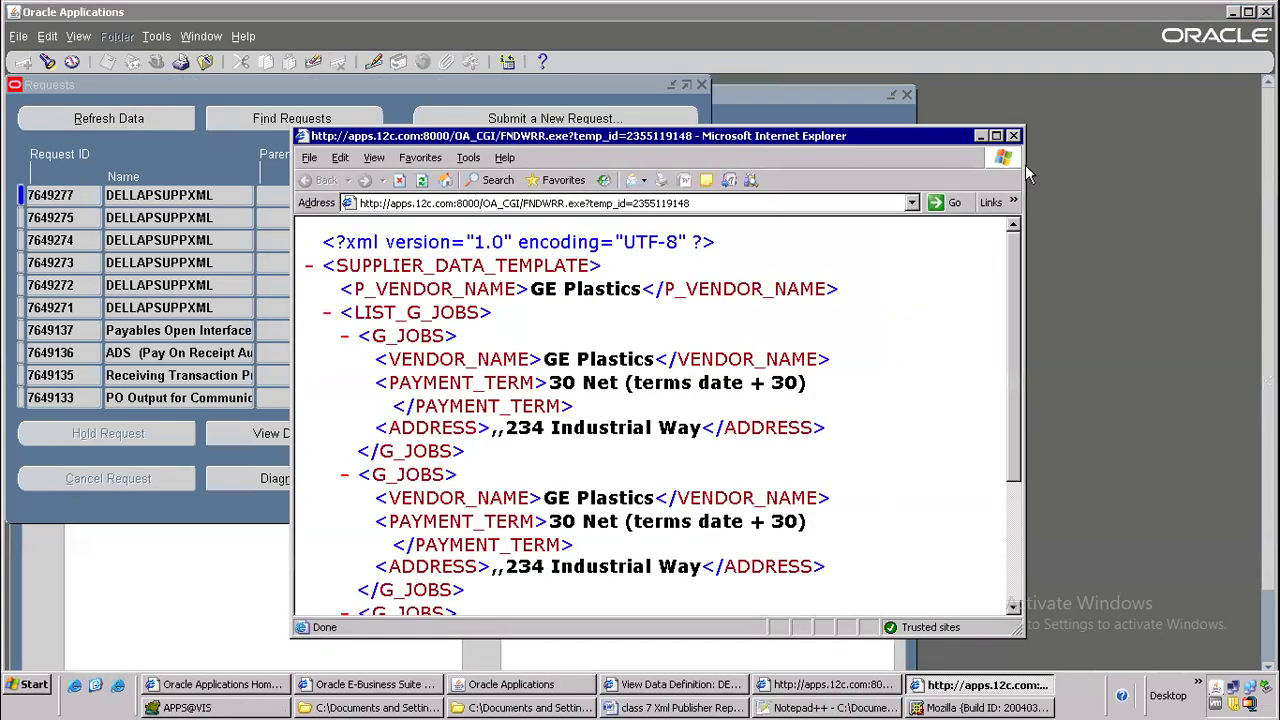
{"action": "left_click", "coordinate": [981, 136]}
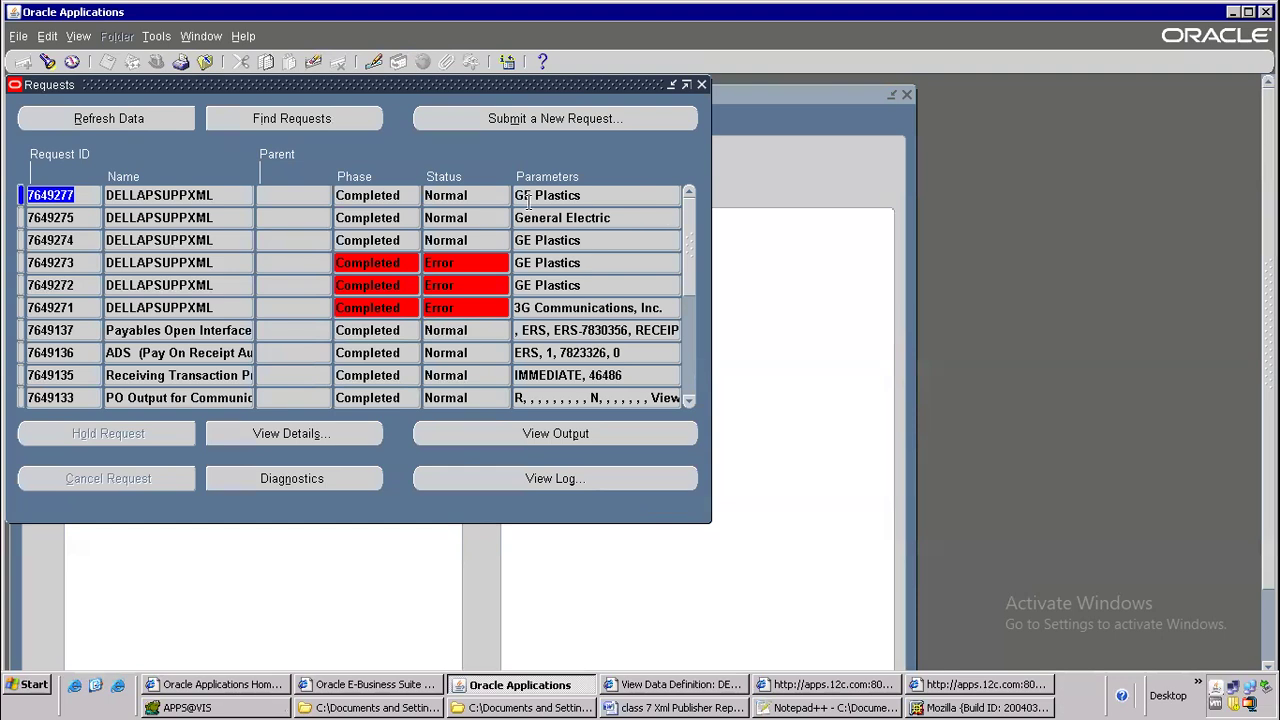
{"action": "left_click_drag", "start_coordinate": [317, 90], "coordinate": [721, 186]}
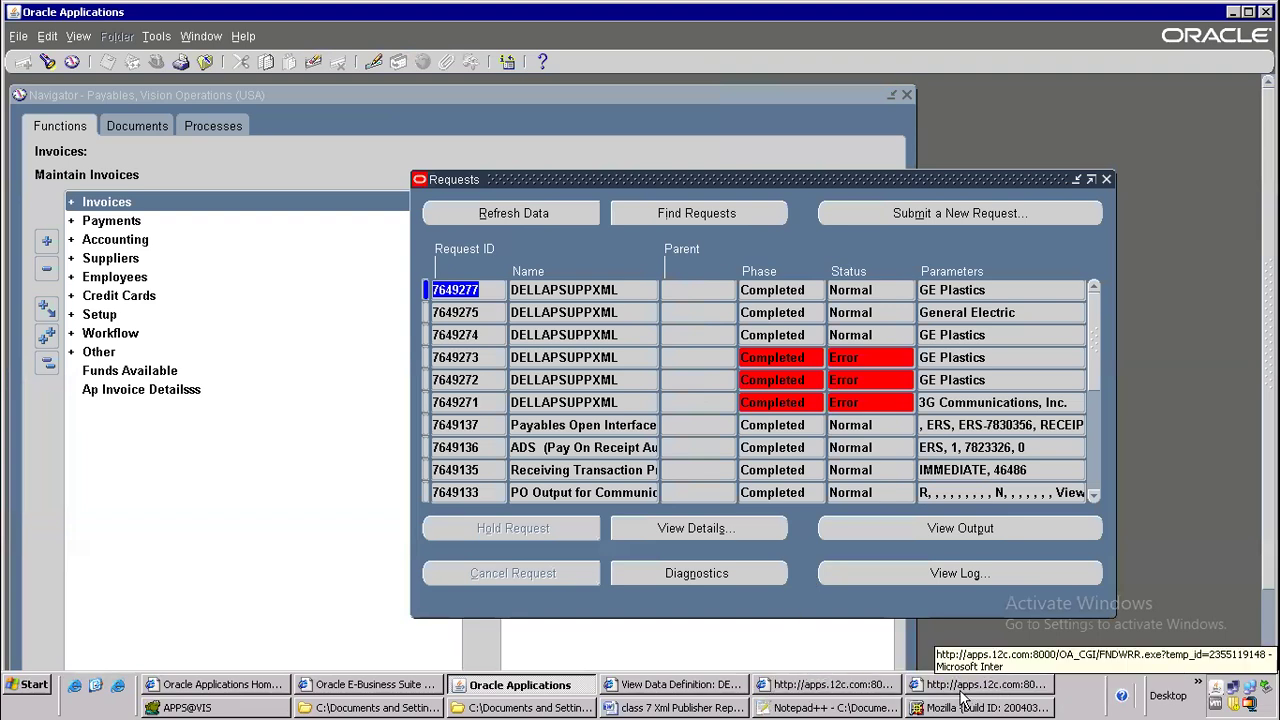
Examine the p_vendor_name parameter declaration in HBODT.xml and the earlier DELLAPSUPPXML request log
{"action": "left_click", "coordinate": [675, 684]}
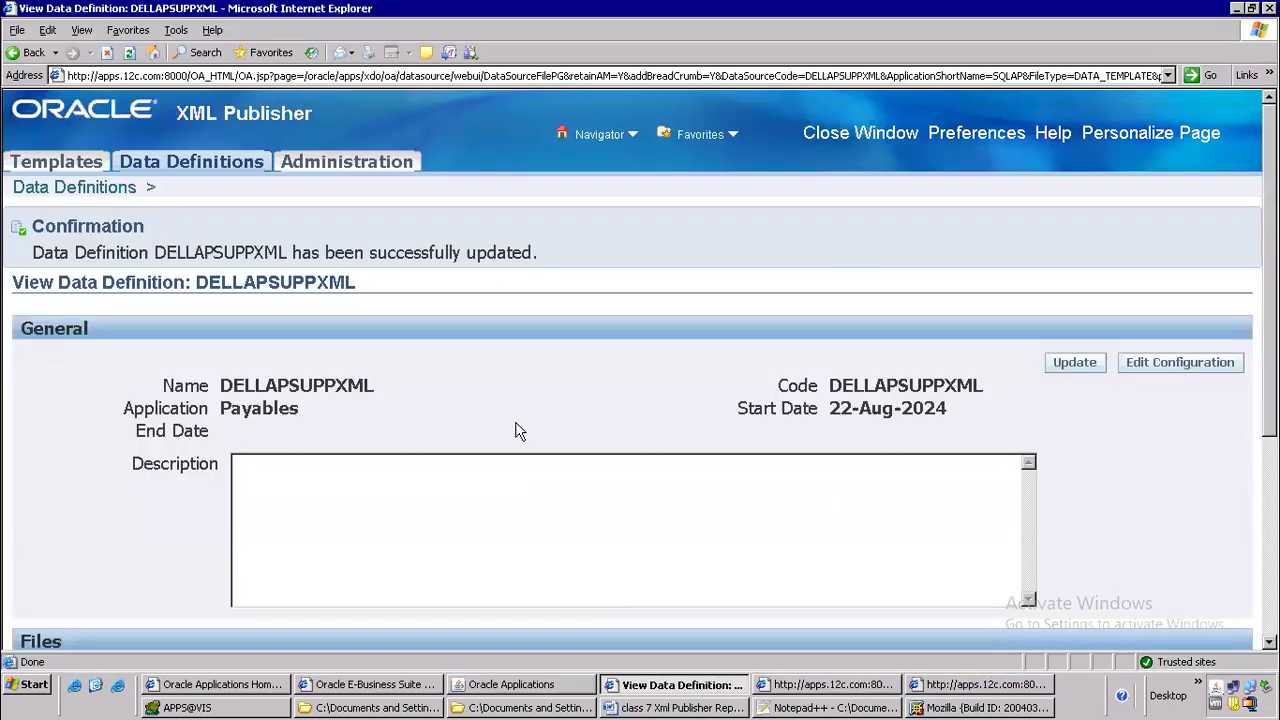
{"action": "left_click", "coordinate": [830, 707]}
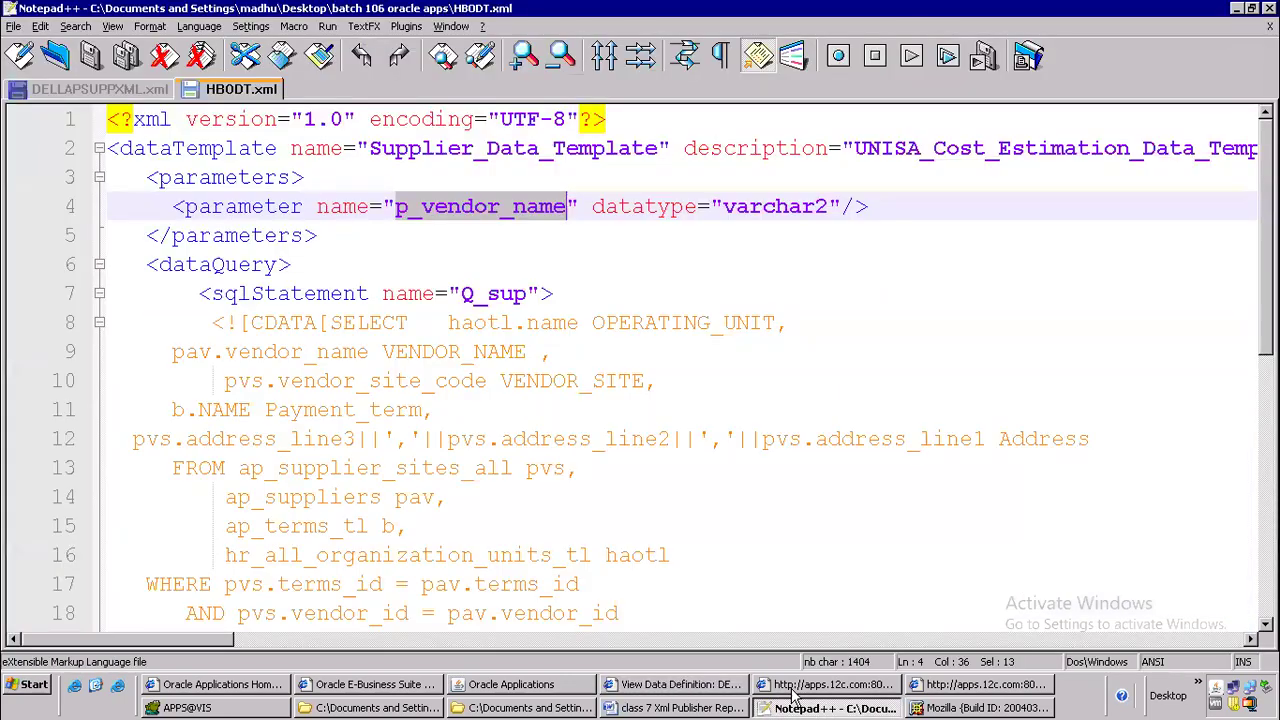
{"action": "left_click", "coordinate": [426, 232]}
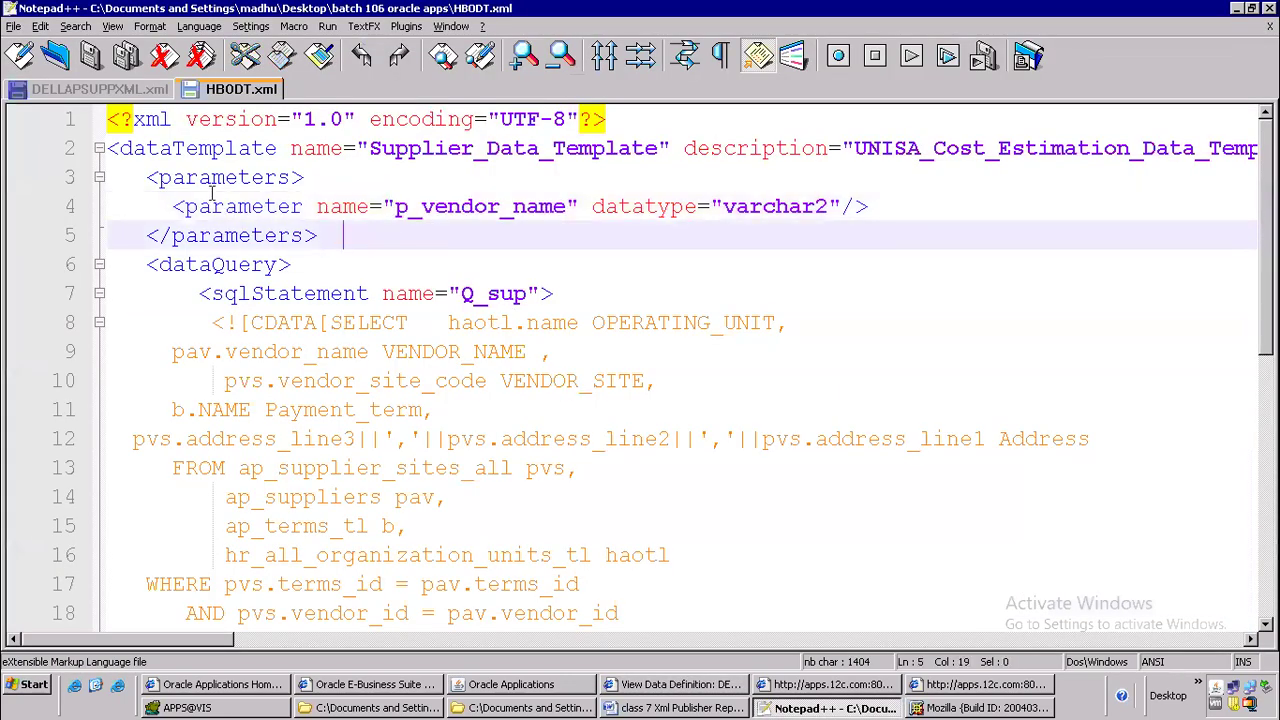
{"action": "left_click_drag", "start_coordinate": [147, 177], "coordinate": [569, 206]}
{"action": "left_click", "coordinate": [463, 266]}
{"action": "left_click", "coordinate": [404, 205]}
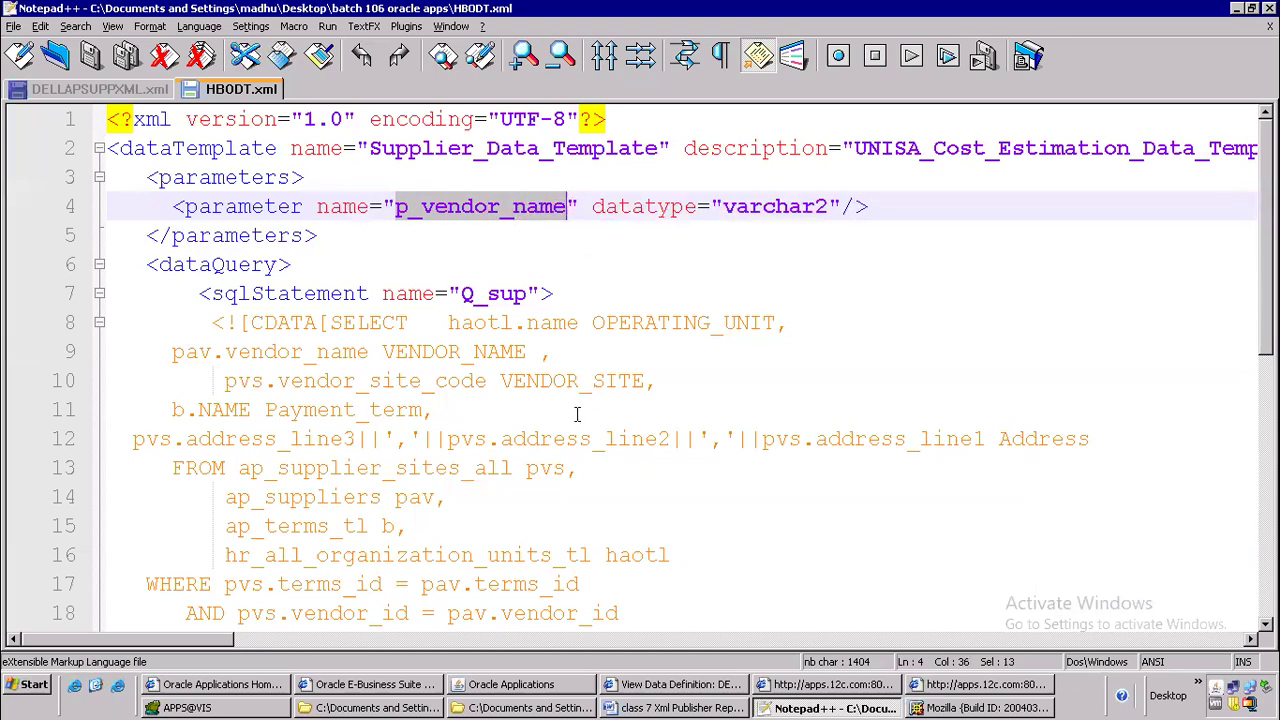
{"action": "left_click", "coordinate": [550, 692]}
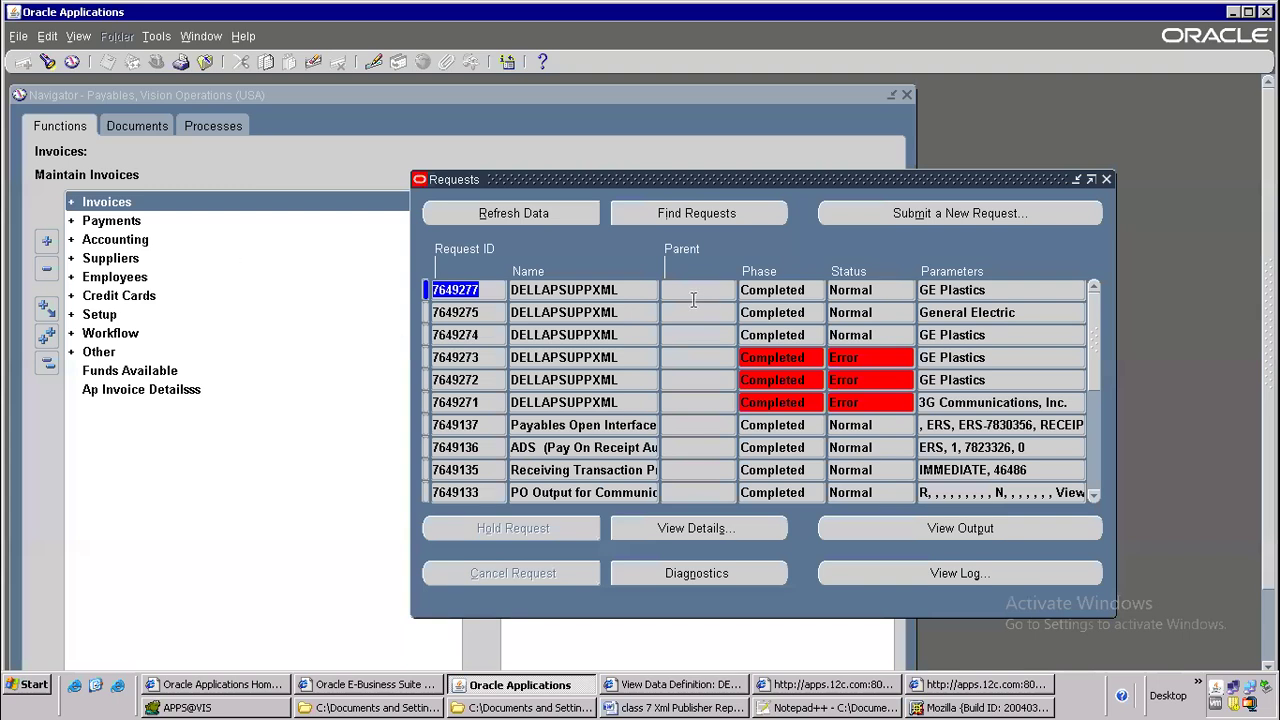
{"action": "left_click", "coordinate": [830, 690]}
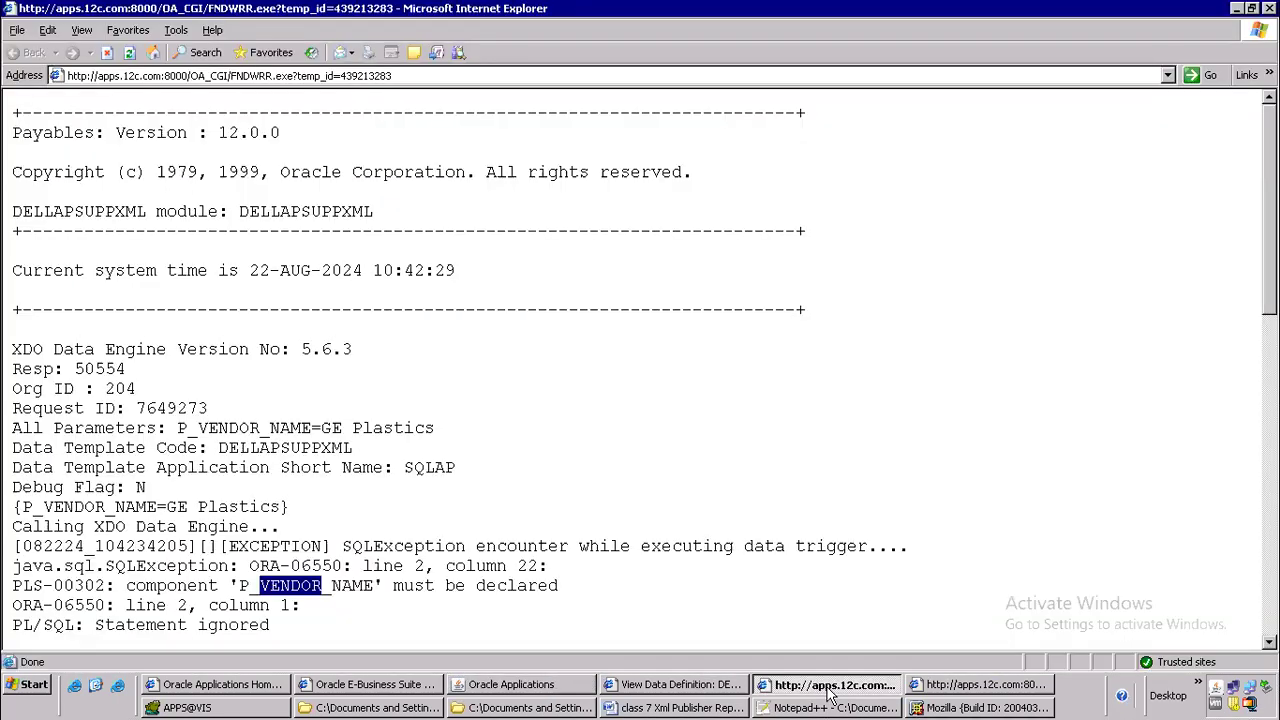
Save the GE Plastics request's XML output as DELLAPSUPPXML_output.xml in the batch 106 oracle apps folder
{"action": "left_click", "coordinate": [930, 690]}
{"action": "left_click", "coordinate": [309, 157]}
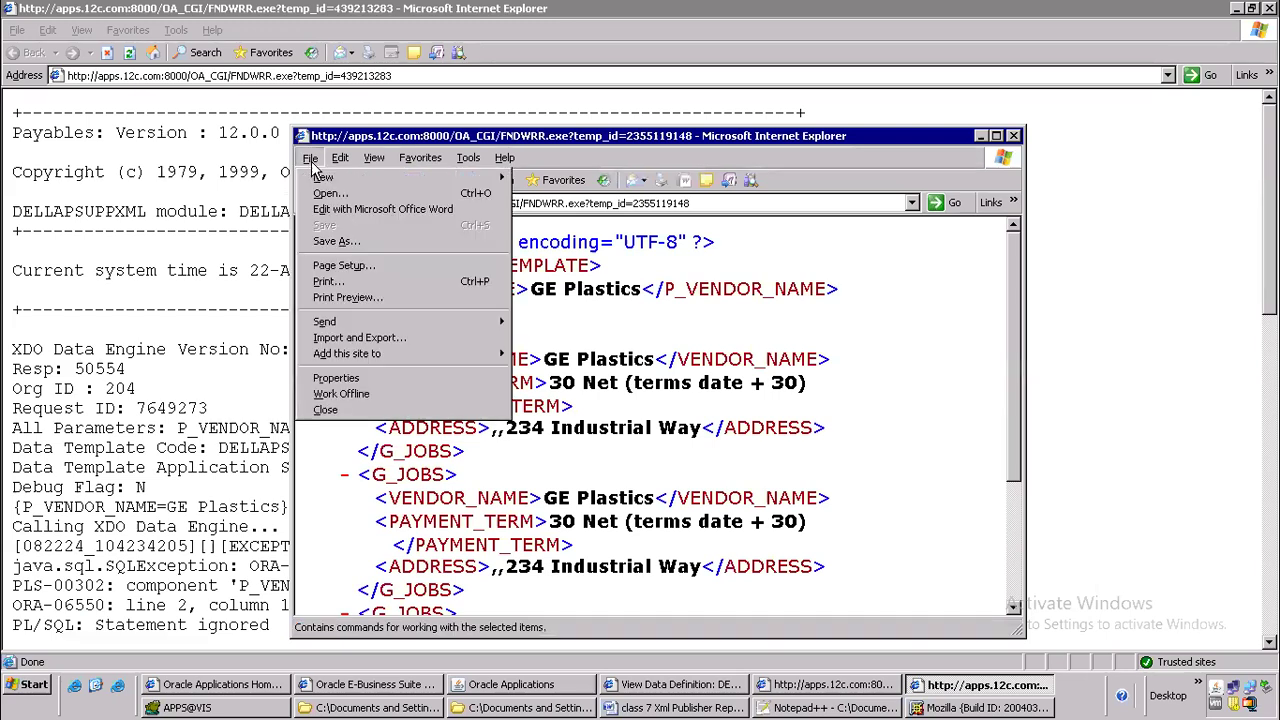
{"action": "left_click", "coordinate": [360, 244]}
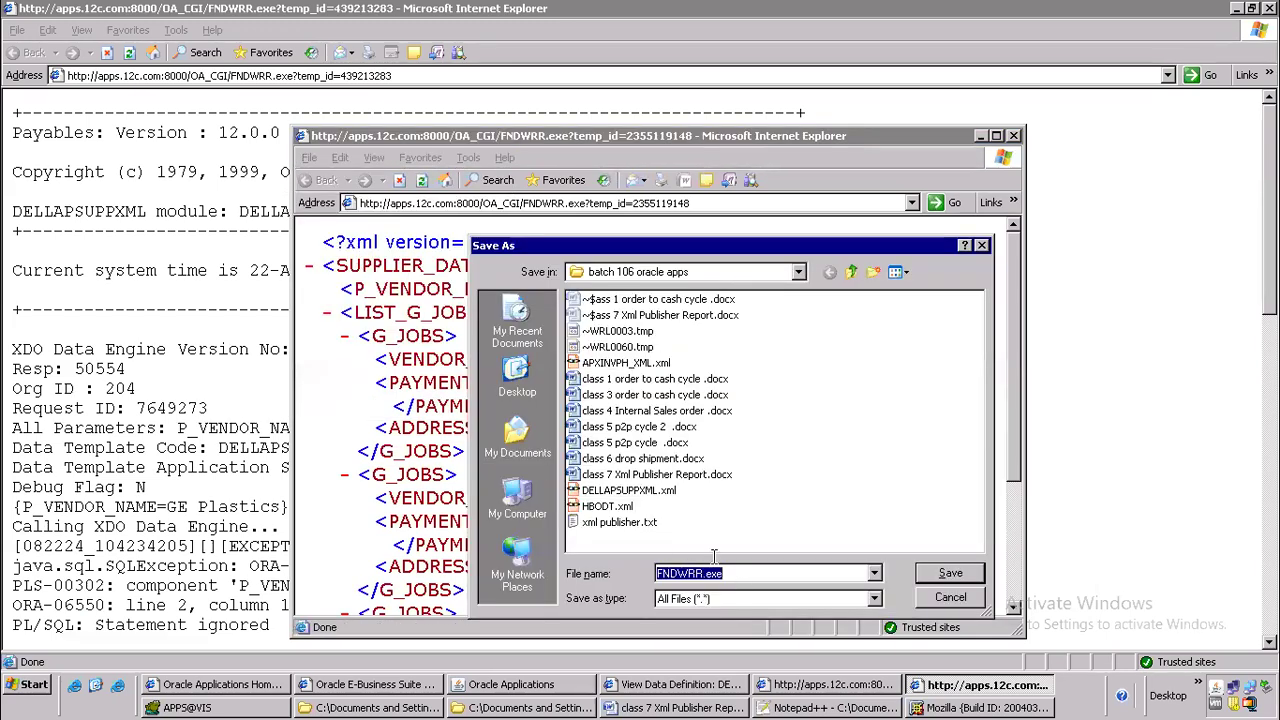
{"action": "left_click", "coordinate": [610, 507]}
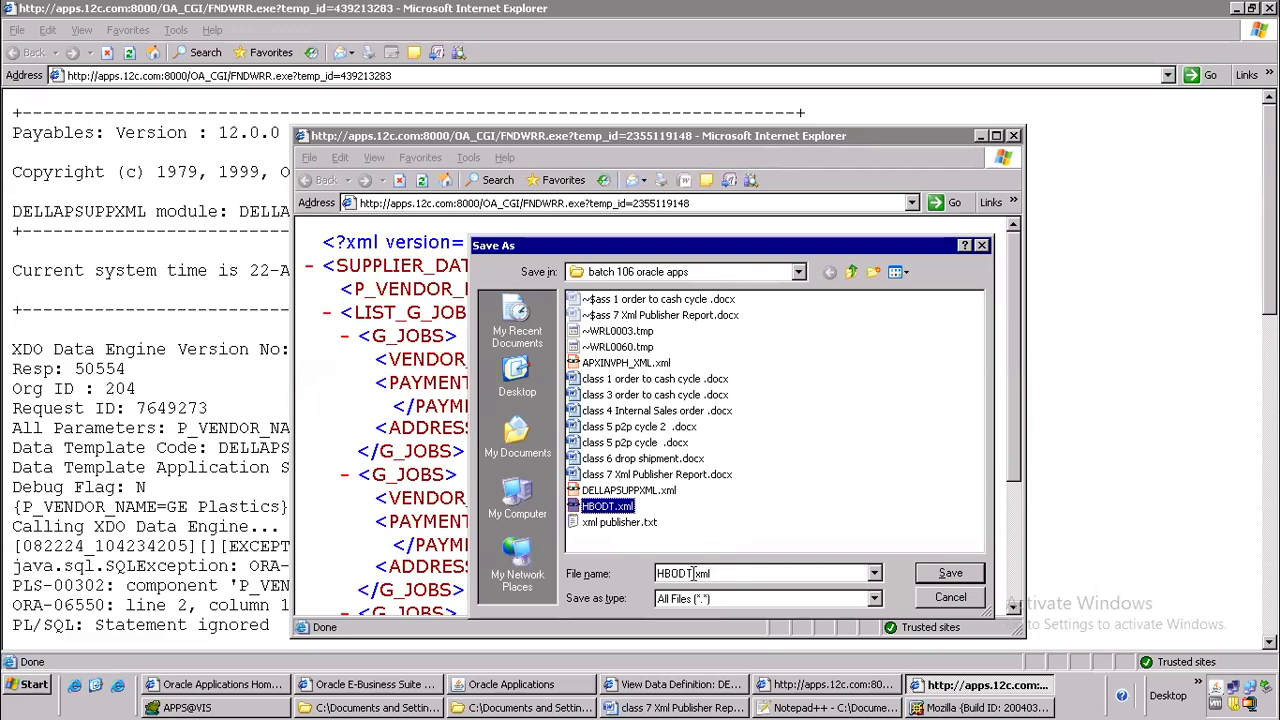
{"action": "double_click", "coordinate": [694, 573]}
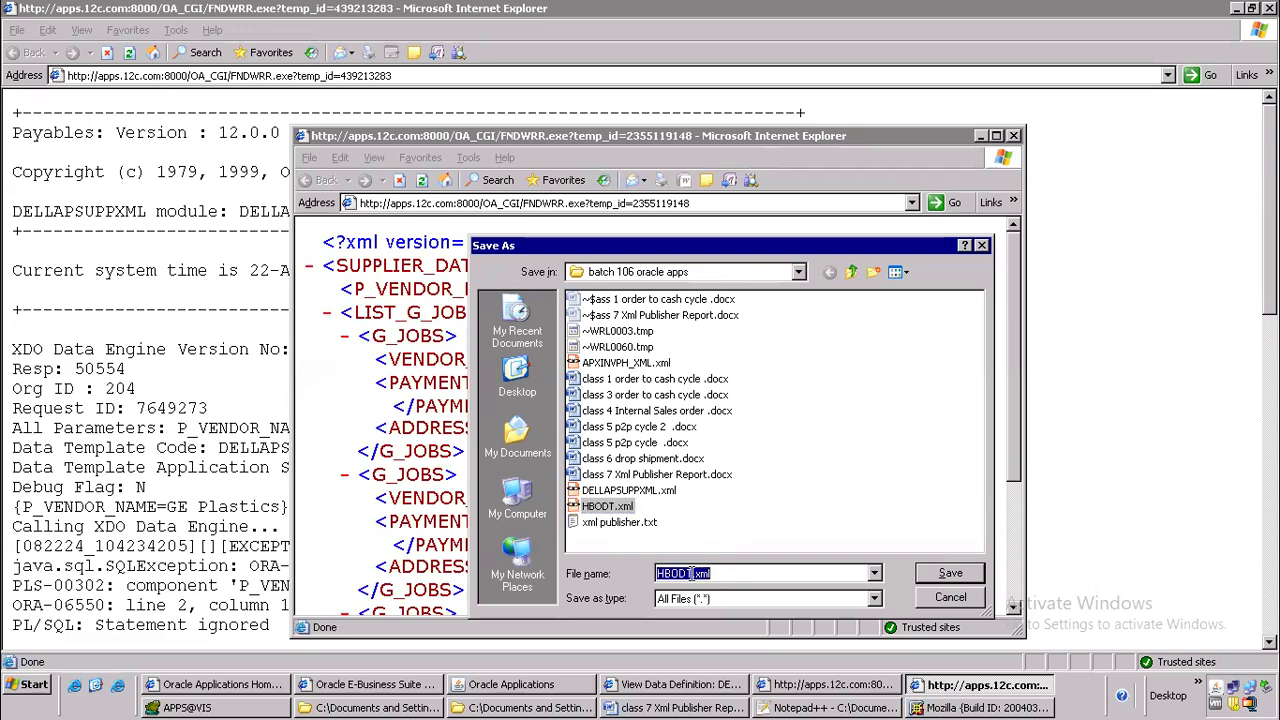
{"action": "left_click", "coordinate": [633, 366]}
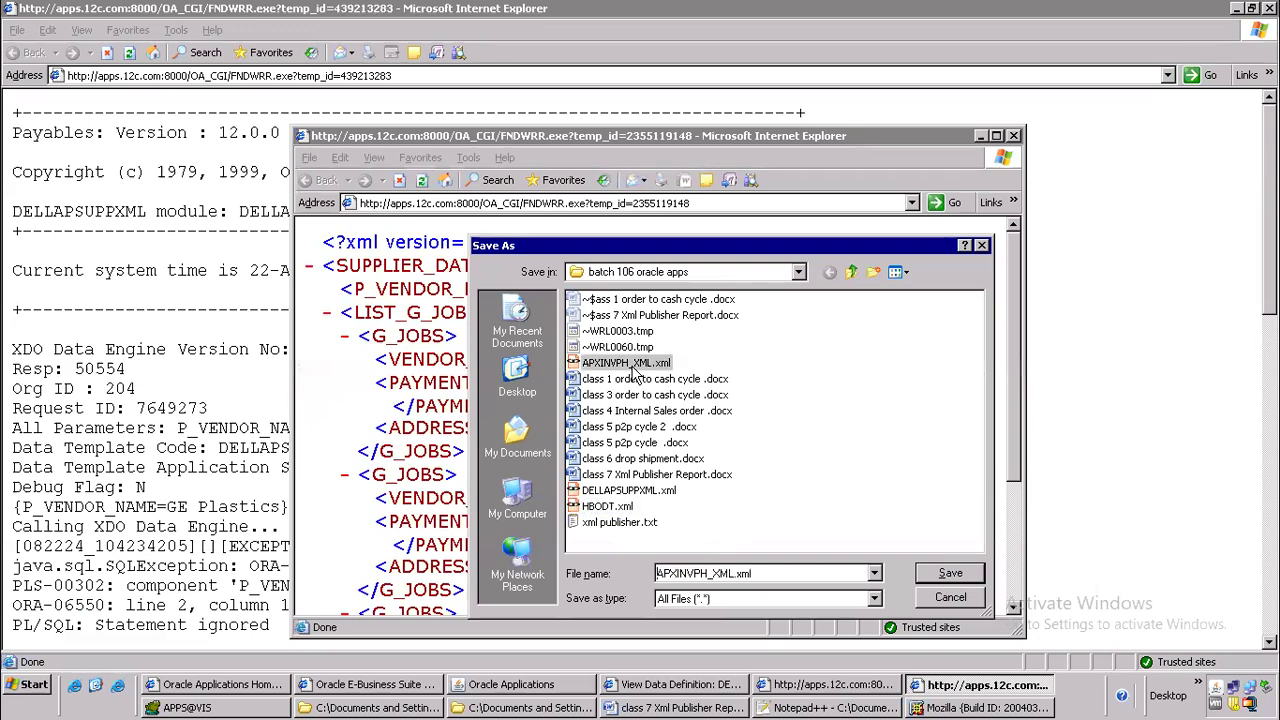
{"action": "left_click", "coordinate": [634, 491]}
{"action": "double_click", "coordinate": [741, 573]}
{"action": "left_click", "coordinate": [741, 573]}
{"action": "type", "text": "_output"}
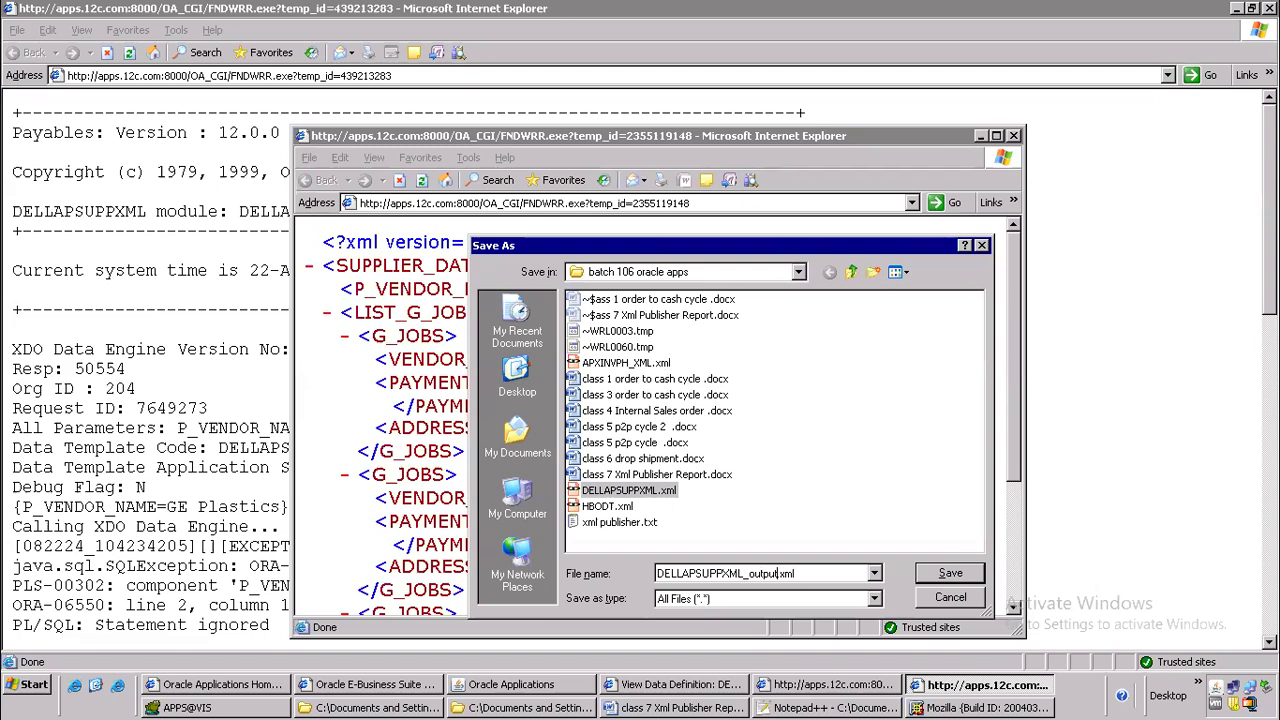
{"action": "key", "text": "Return"}
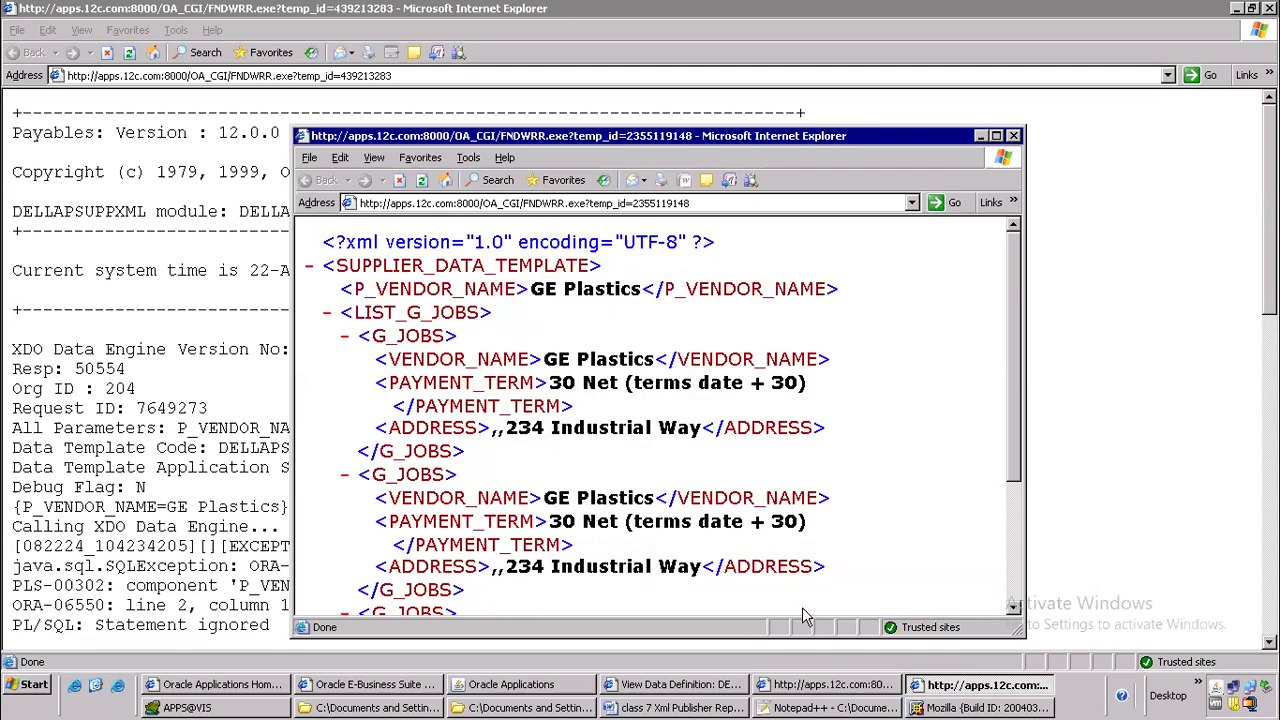
Copy the data definition name DELLAPSUPPXML and open a blank form for creating a new template in XML Publisher
{"action": "left_click", "coordinate": [703, 690]}
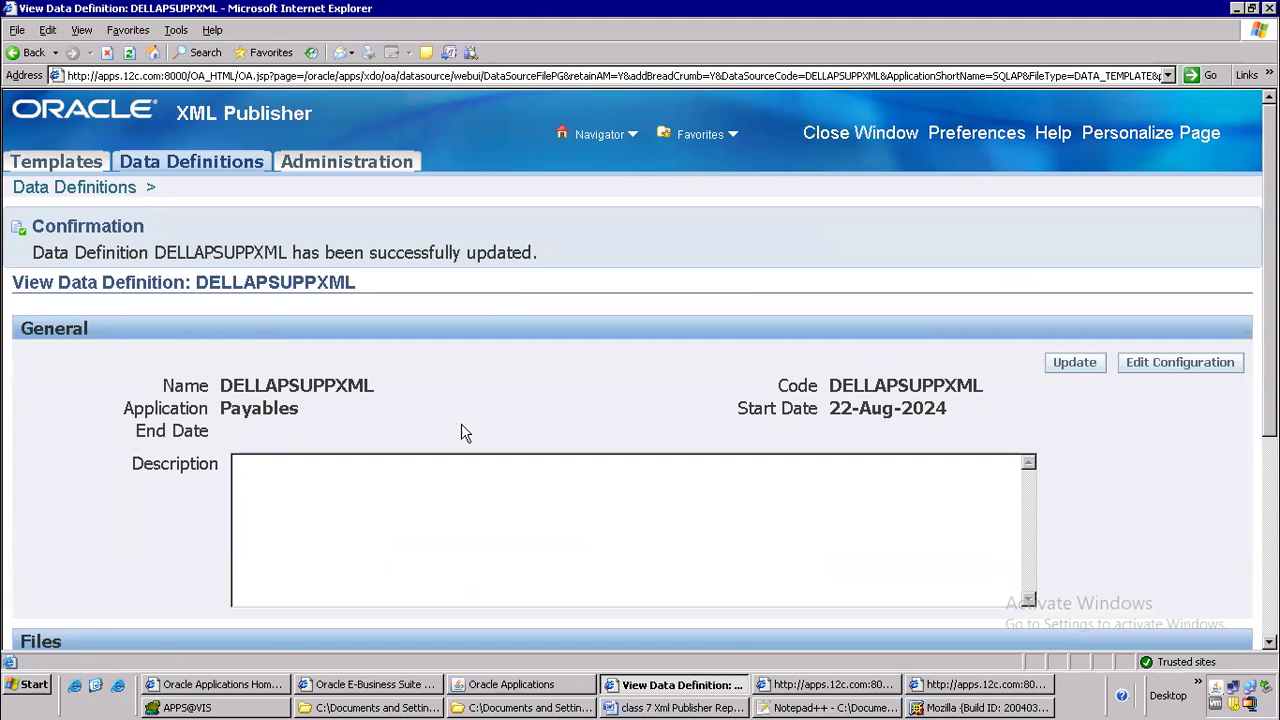
{"action": "double_click", "coordinate": [310, 384]}
{"action": "right_click", "coordinate": [314, 387]}
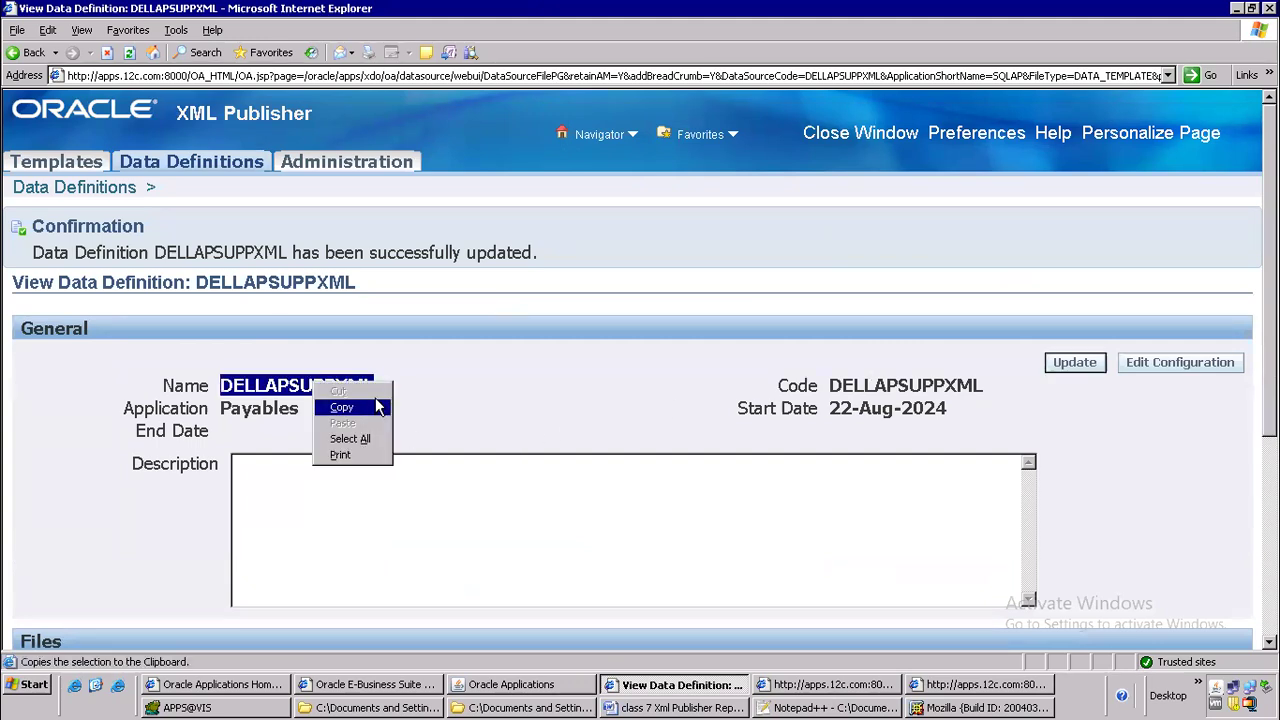
{"action": "left_click", "coordinate": [356, 406]}
{"action": "left_click", "coordinate": [57, 165]}
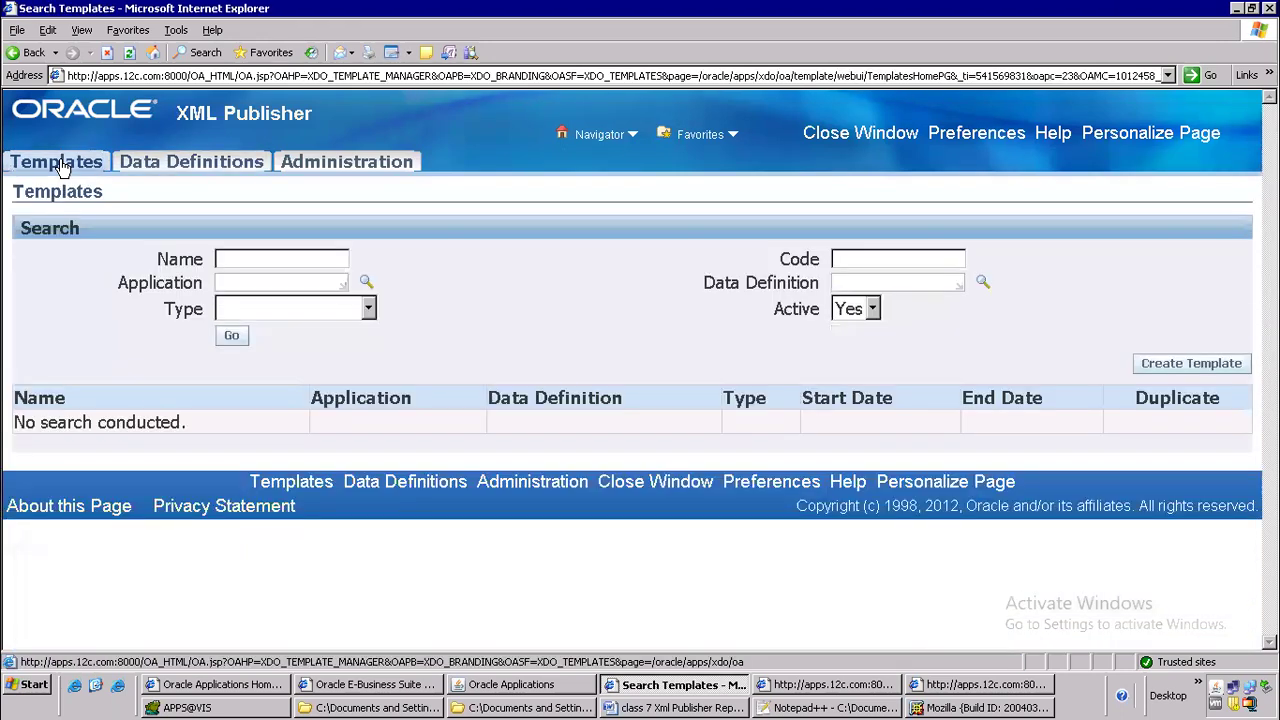
{"action": "left_click", "coordinate": [1175, 366]}
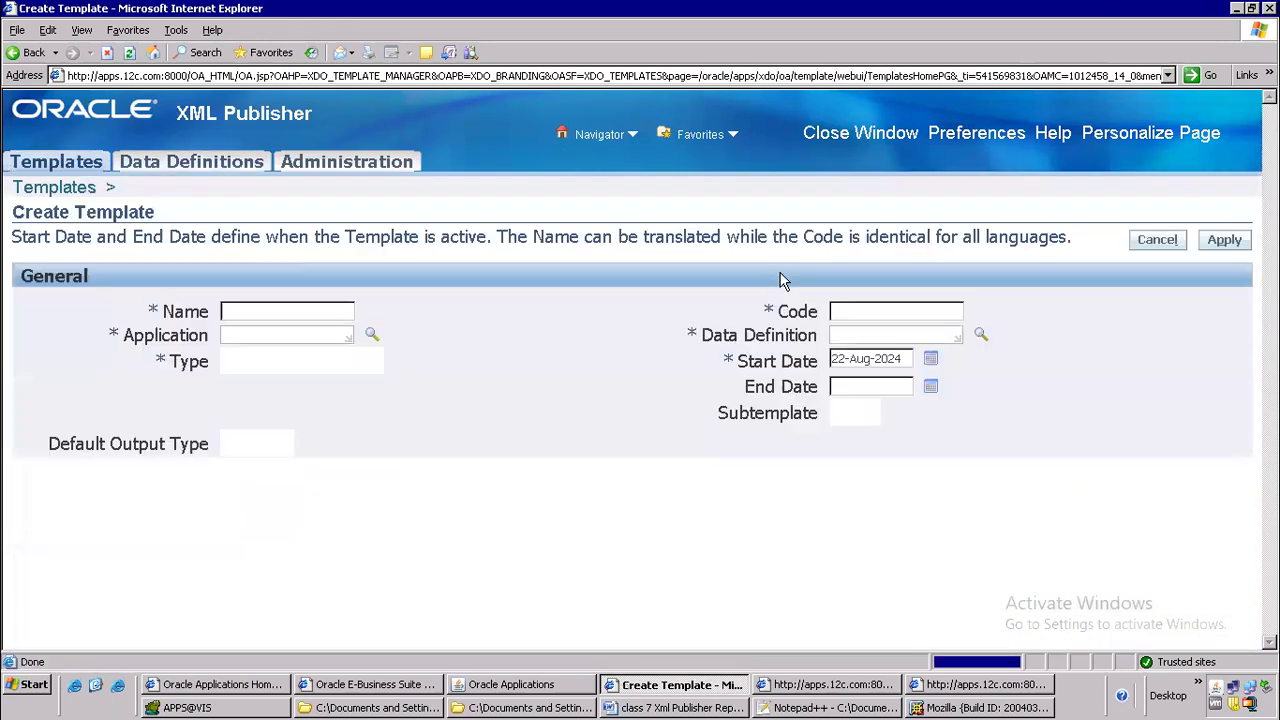
{"action": "scroll", "coordinate": [510, 462], "scroll_direction": "down", "scroll_amount": 3}
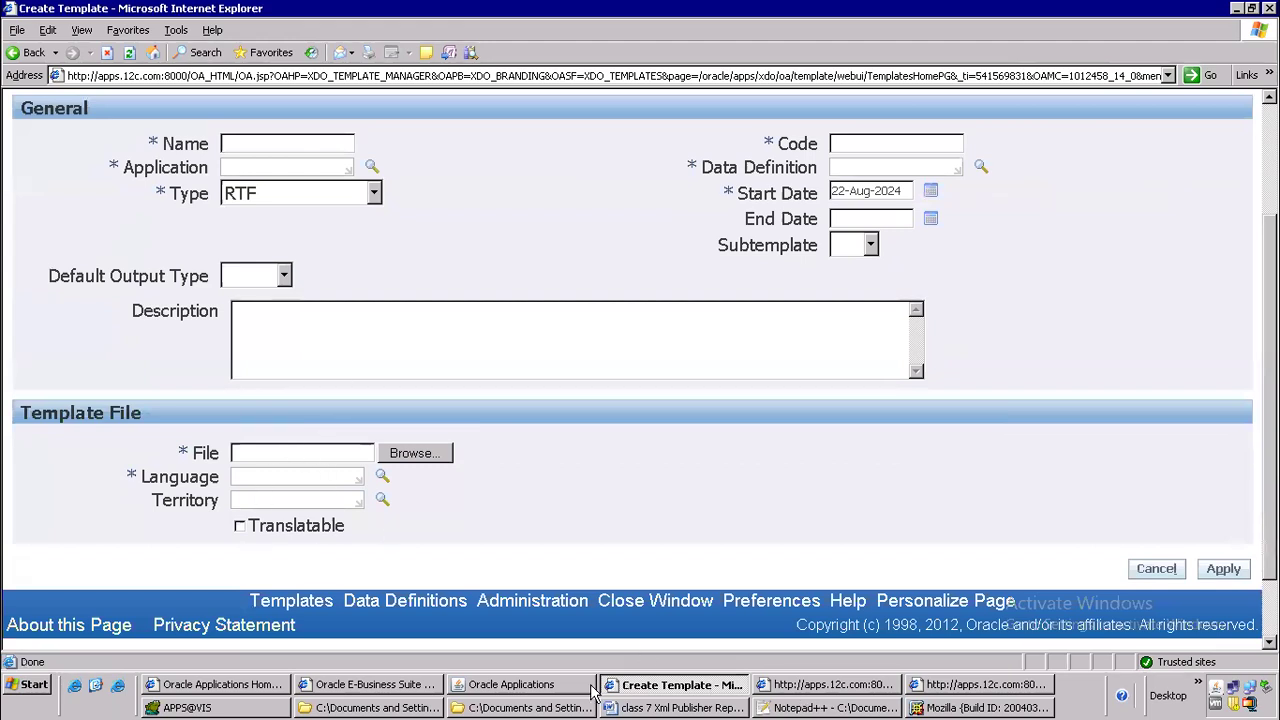
Switch to Microsoft Word and create a new blank document
{"action": "left_click", "coordinate": [656, 707]}
{"action": "left_click", "coordinate": [645, 707]}
{"action": "left_click", "coordinate": [645, 707]}
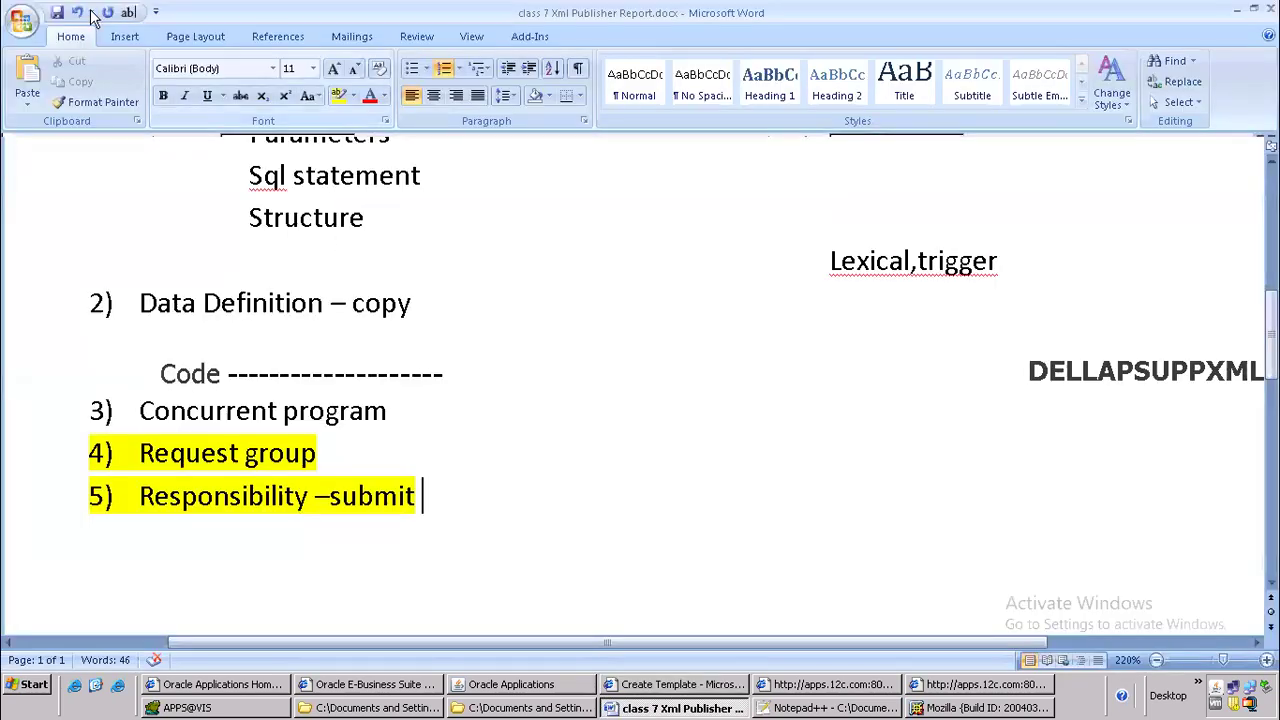
{"action": "left_click", "coordinate": [22, 20]}
{"action": "left_click", "coordinate": [54, 65]}
{"action": "double_click", "coordinate": [340, 170]}
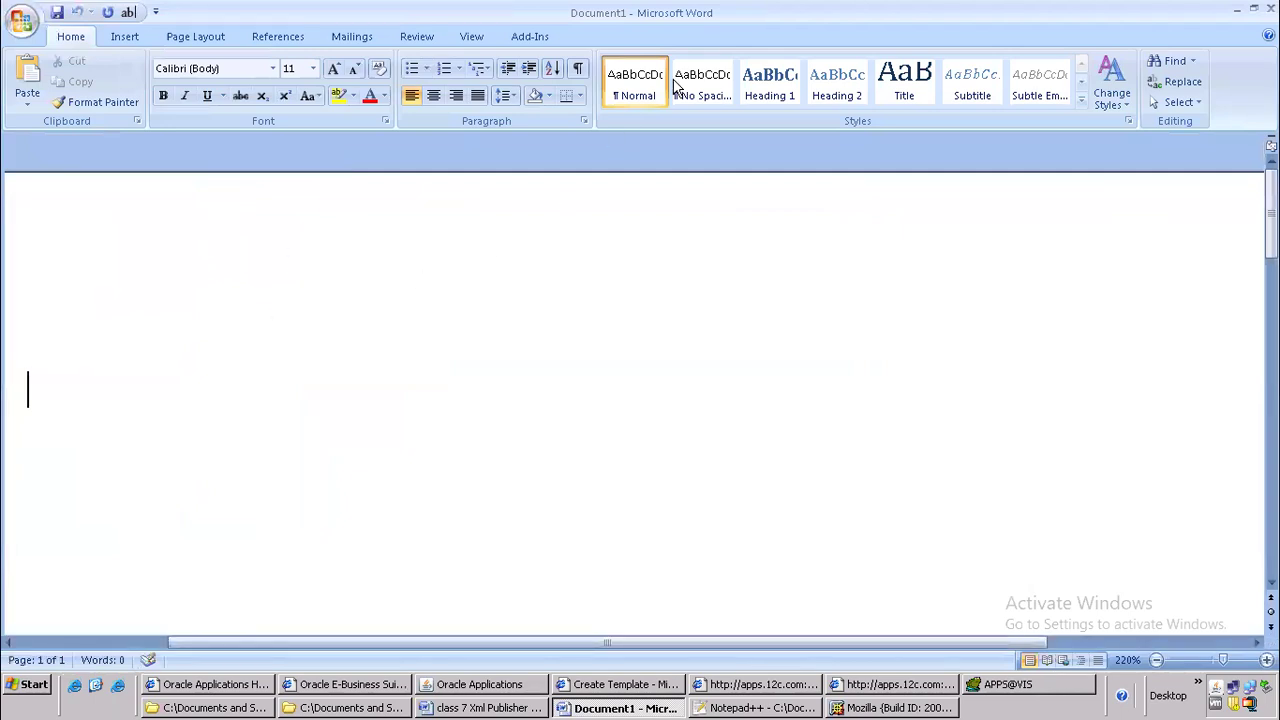
Load DELLAPSUPPXML_output.xml from the batch 106 oracle apps desktop folder as Template Builder's XML data
{"action": "left_click", "coordinate": [528, 36]}
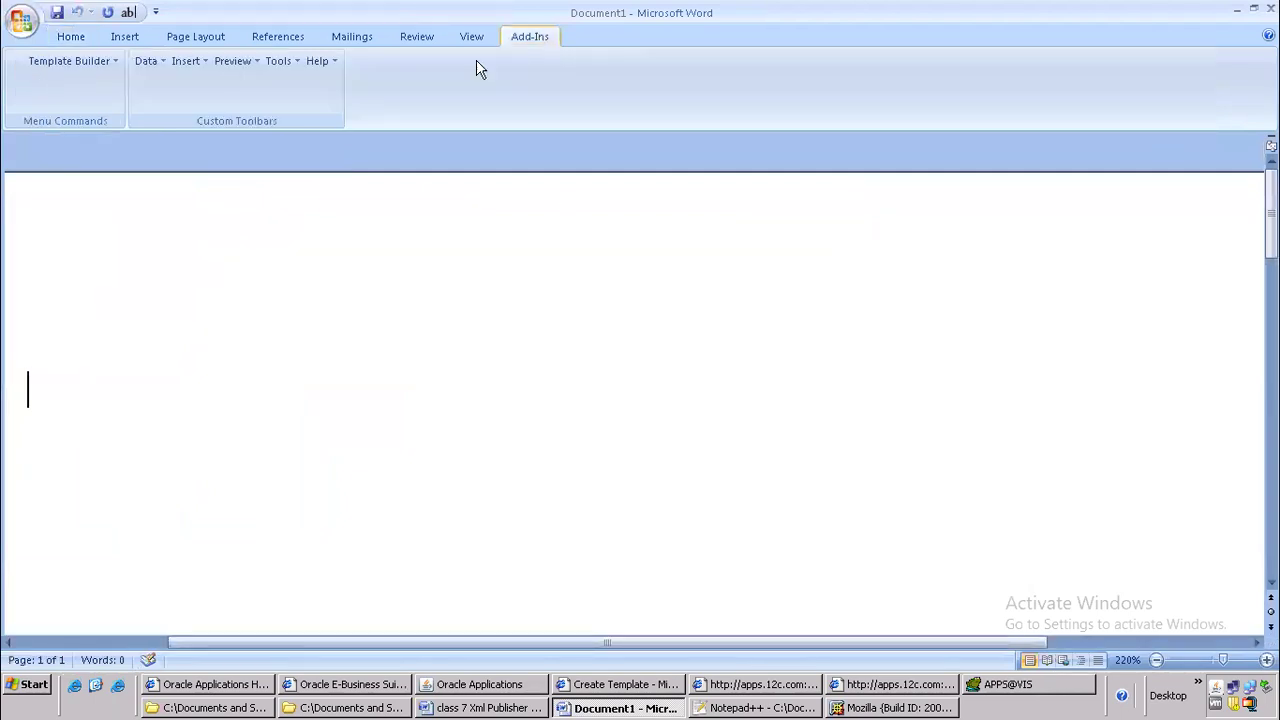
{"action": "left_click", "coordinate": [146, 61]}
{"action": "left_click", "coordinate": [205, 86]}
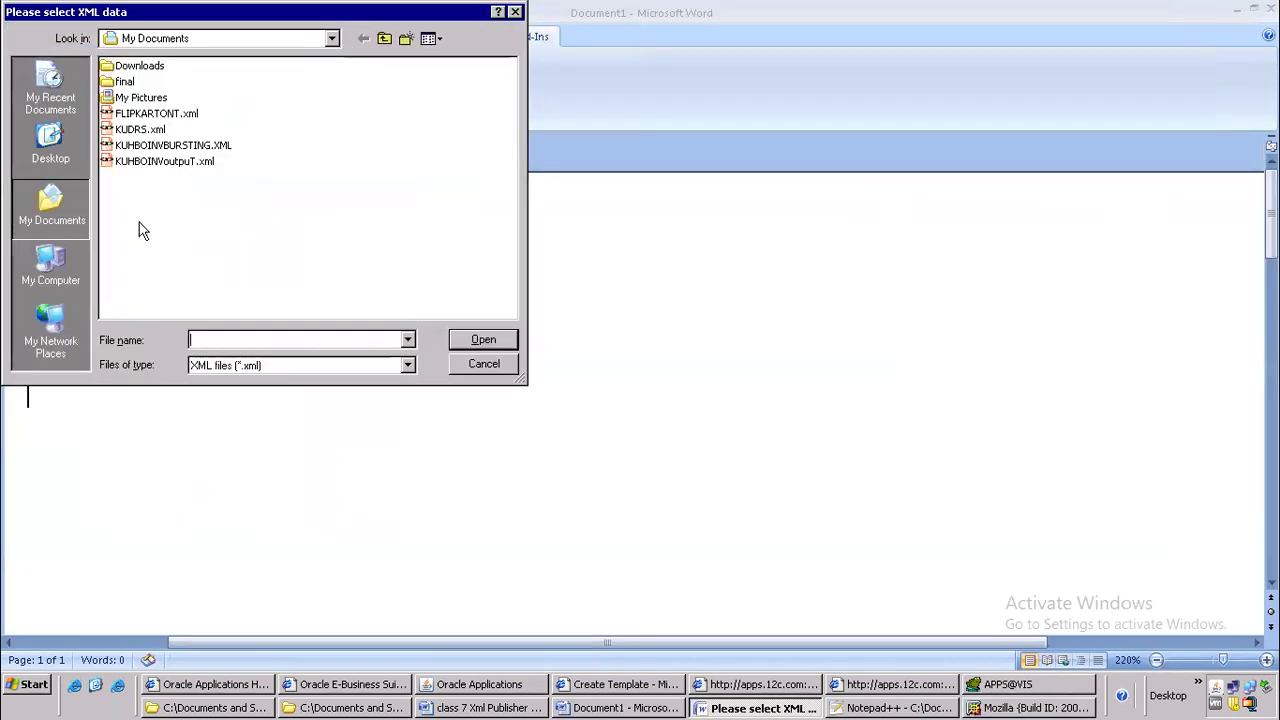
{"action": "left_click", "coordinate": [60, 172]}
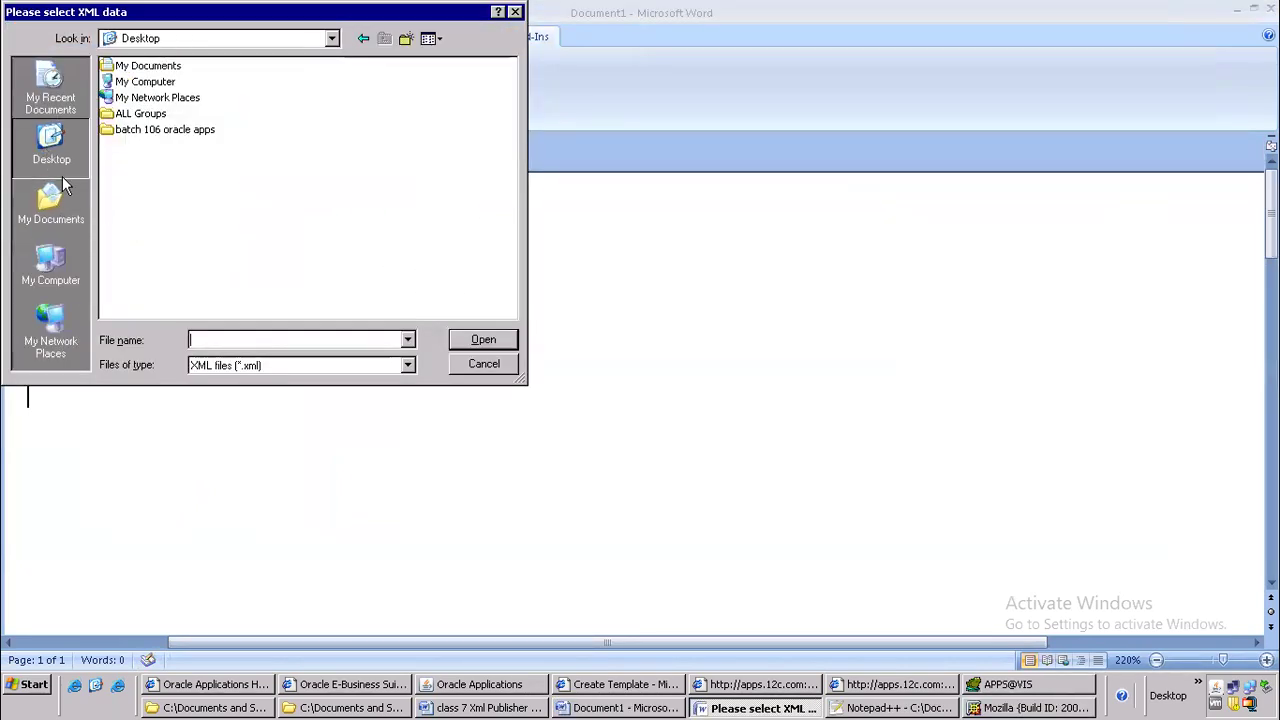
{"action": "double_click", "coordinate": [152, 130]}
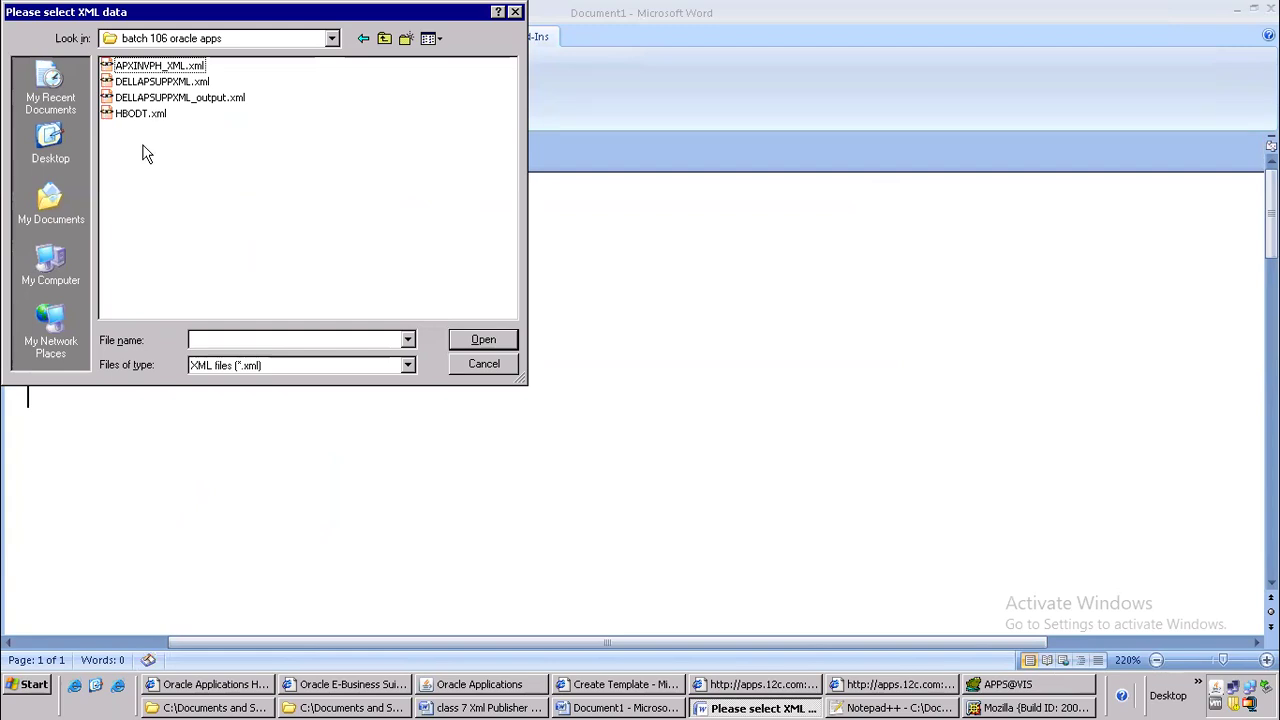
{"action": "left_click", "coordinate": [234, 101]}
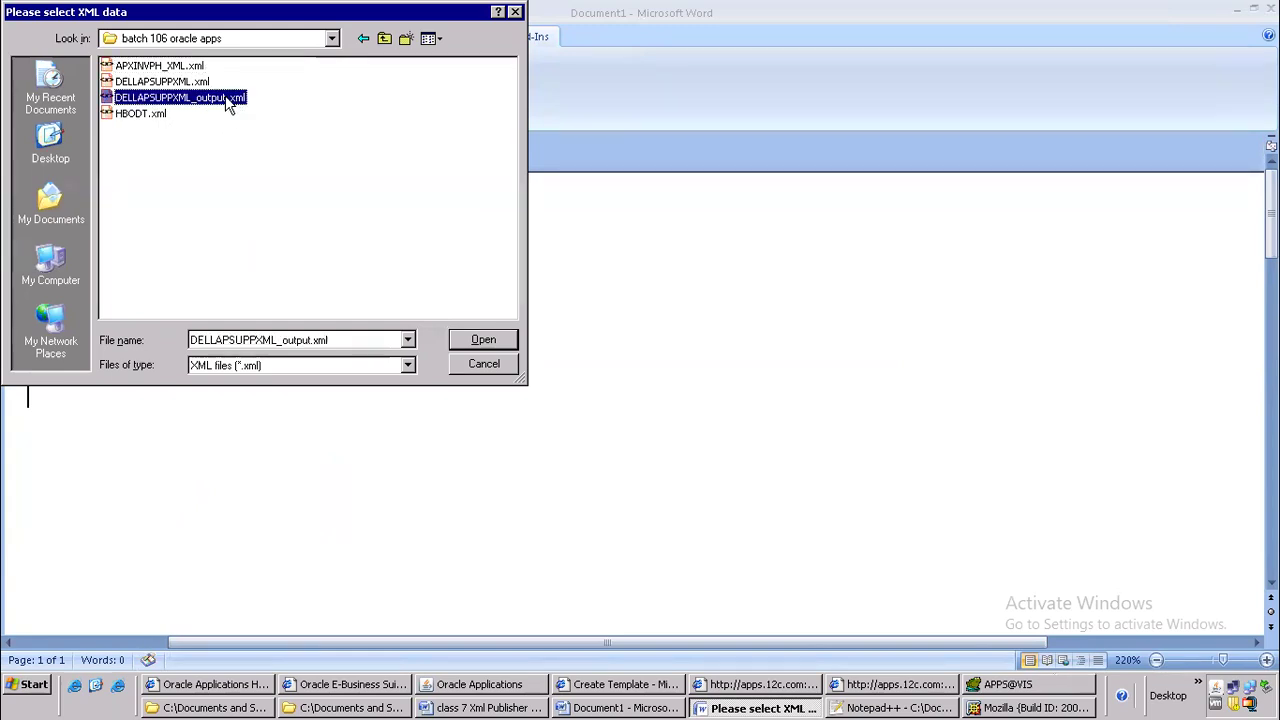
{"action": "left_click", "coordinate": [482, 341]}
{"action": "left_click", "coordinate": [643, 376]}
Insert a table with the Template Builder wizard, keeping the default grouping field and showing Vendor Name, Payment Term and Address
{"action": "left_click", "coordinate": [190, 63]}
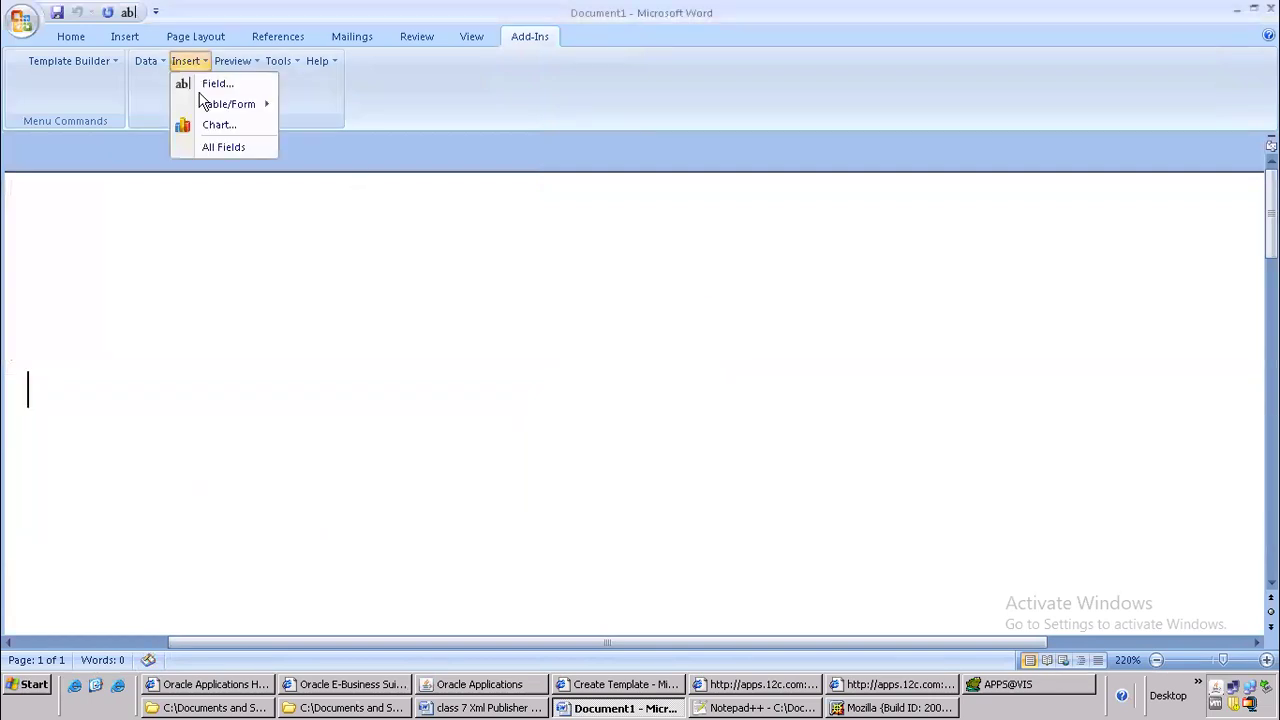
{"action": "mouse_move", "coordinate": [282, 104]}
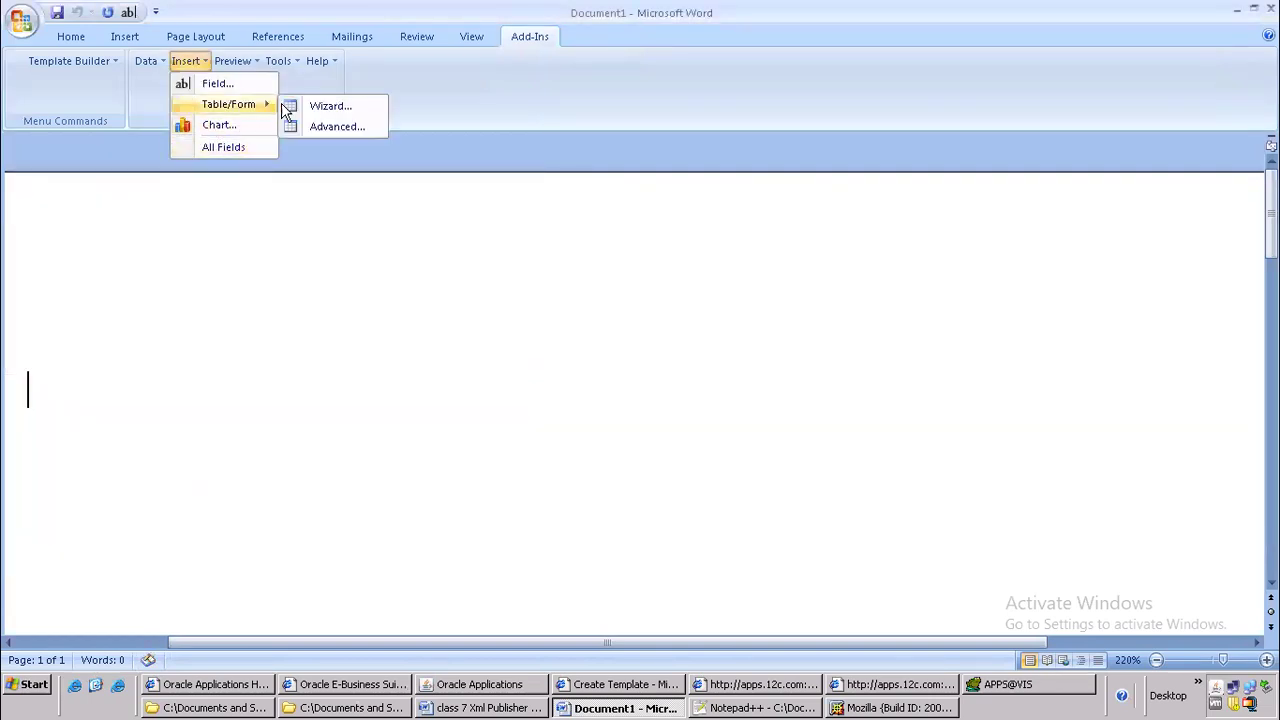
{"action": "left_click", "coordinate": [332, 107]}
{"action": "left_click", "coordinate": [737, 474]}
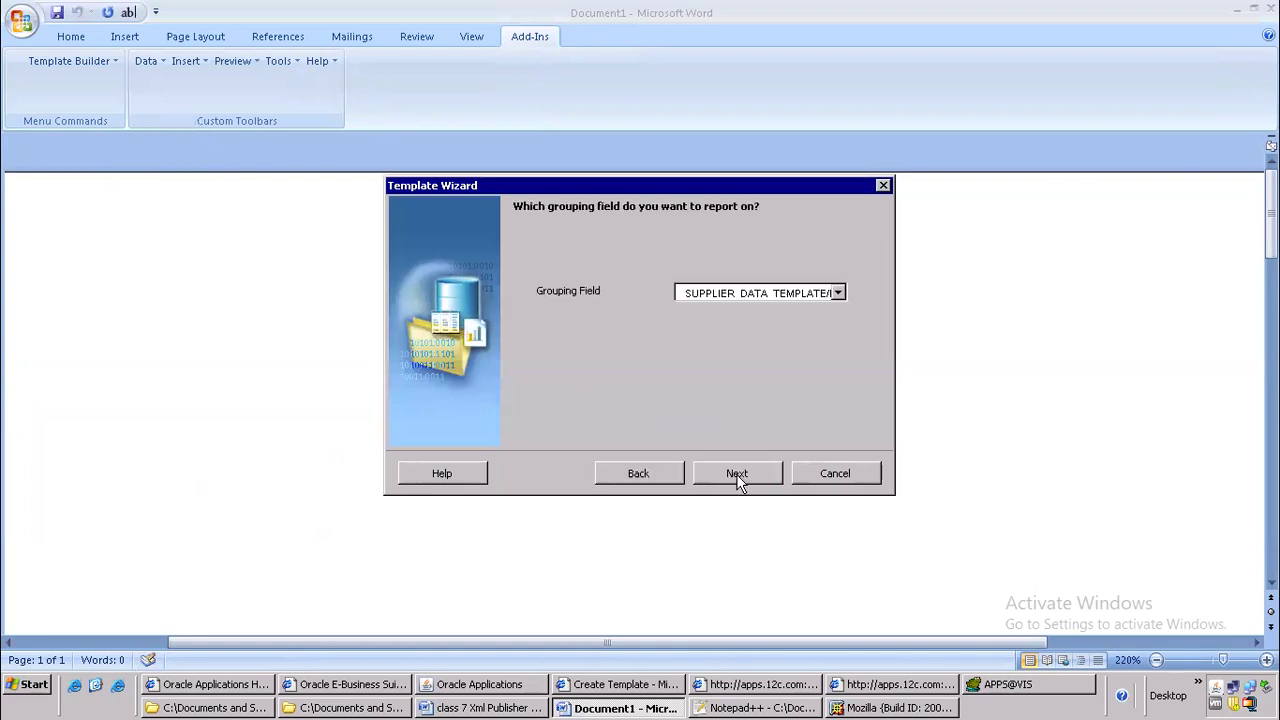
{"action": "left_click", "coordinate": [731, 473]}
{"action": "left_click", "coordinate": [681, 331]}
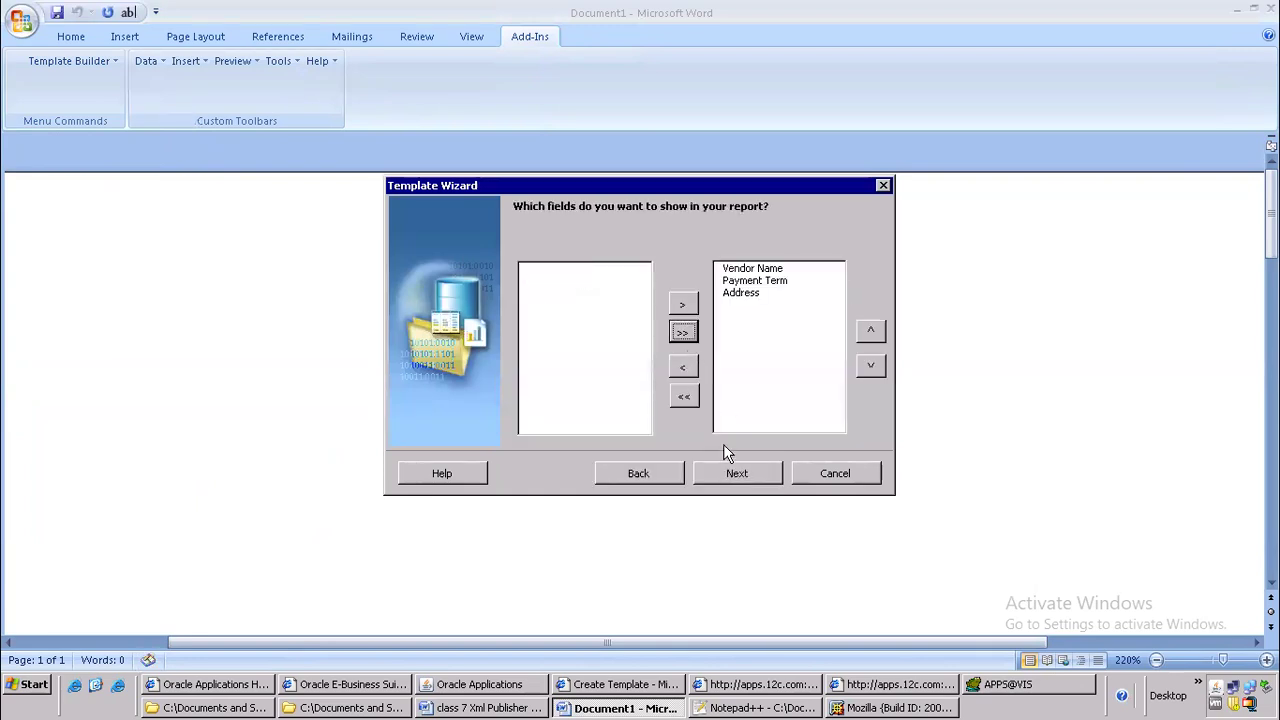
{"action": "left_click", "coordinate": [726, 477]}
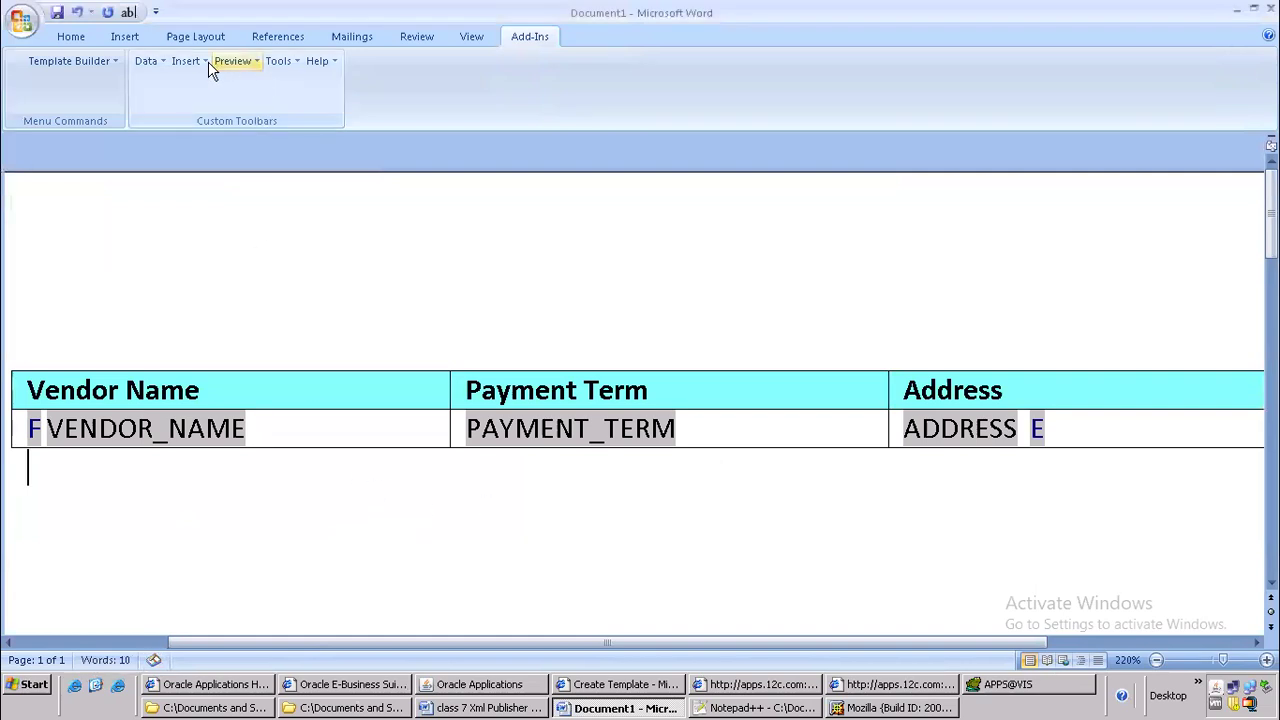
Request a PDF preview of the template and save the document as DELLAPSUPPXML.rtf in the batch 106 oracle apps folder
{"action": "left_click", "coordinate": [255, 62]}
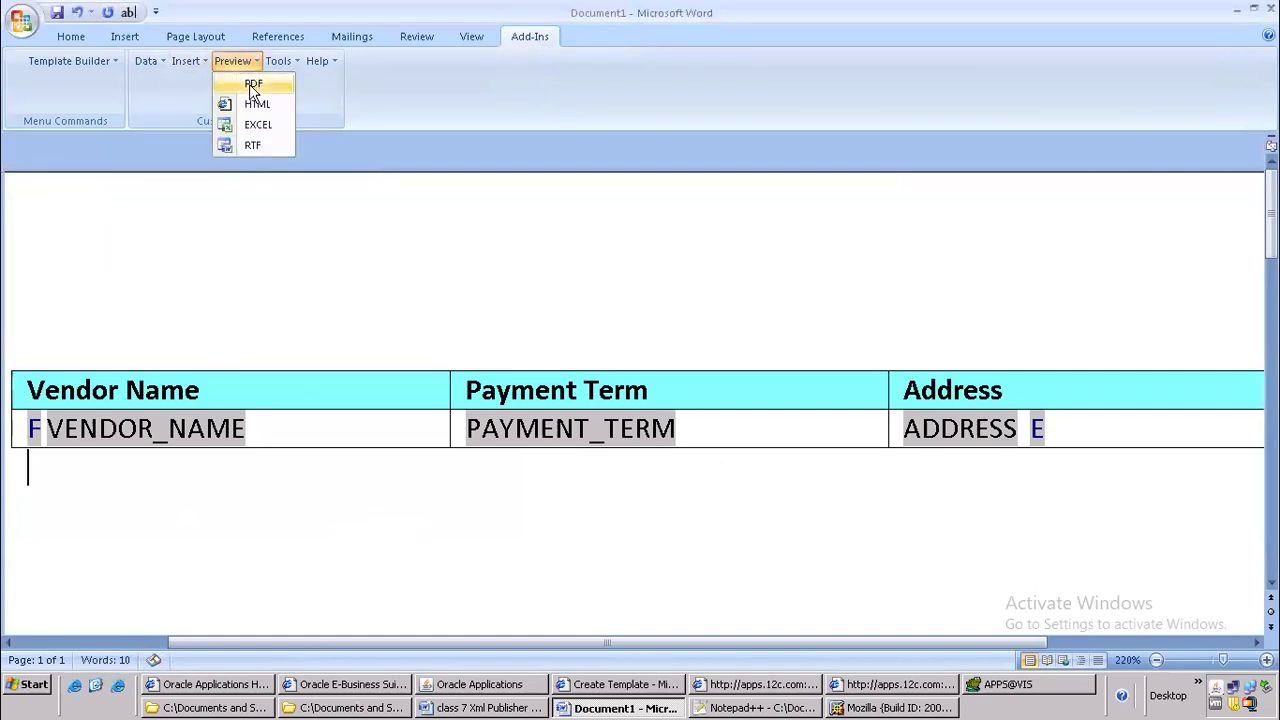
{"action": "left_click", "coordinate": [253, 84]}
{"action": "left_click", "coordinate": [609, 386]}
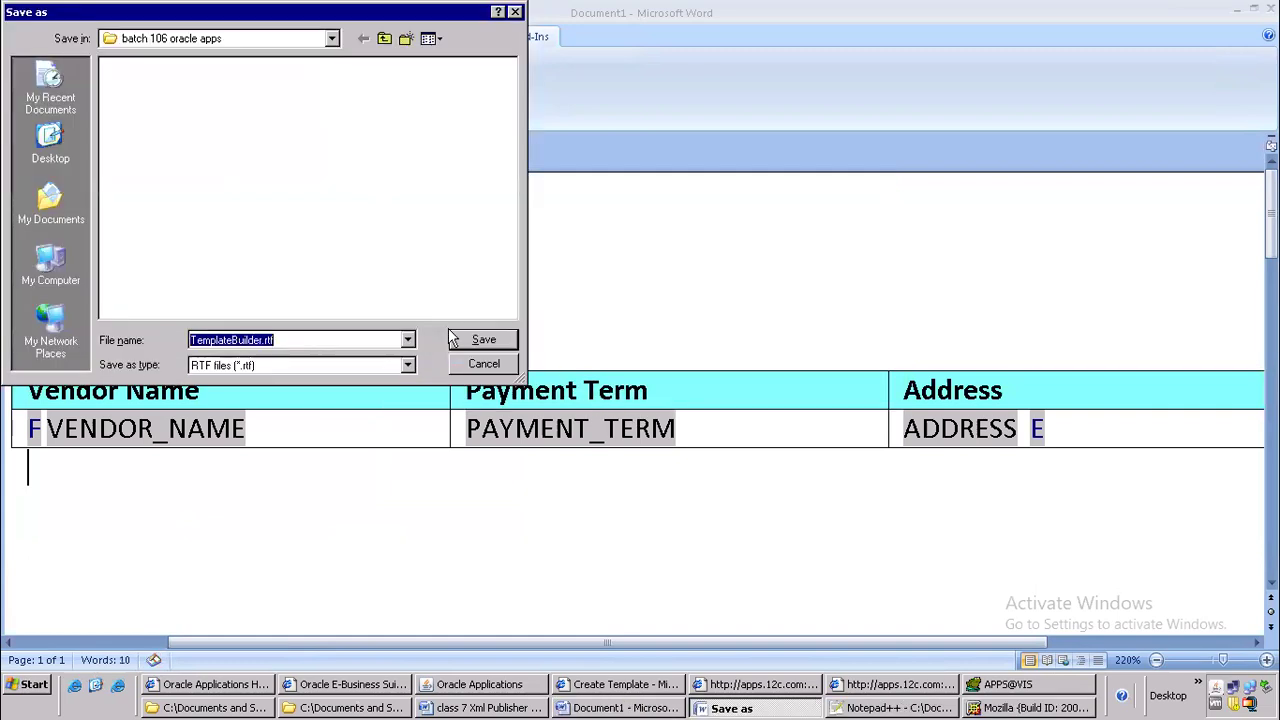
{"action": "left_click", "coordinate": [255, 339]}
{"action": "key", "text": "shift+Home"}
{"action": "type", "text": "DELLAPSUPPXML"}
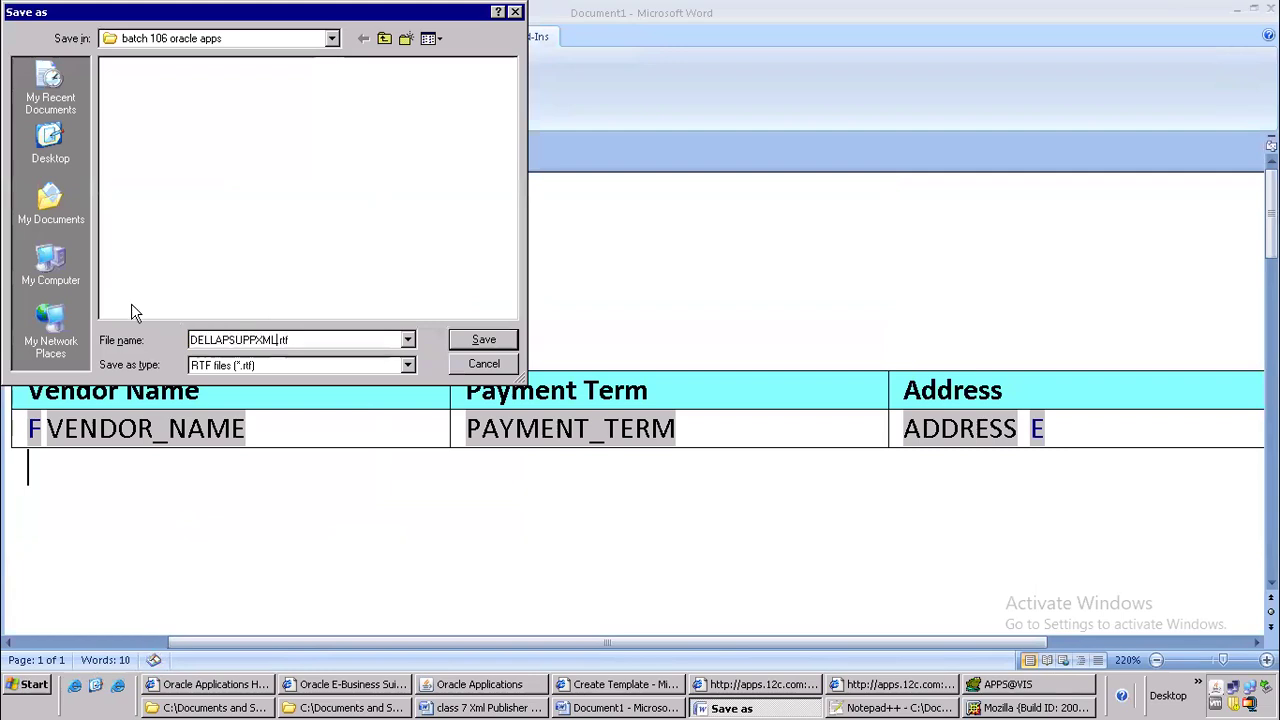
{"action": "left_click", "coordinate": [484, 341]}
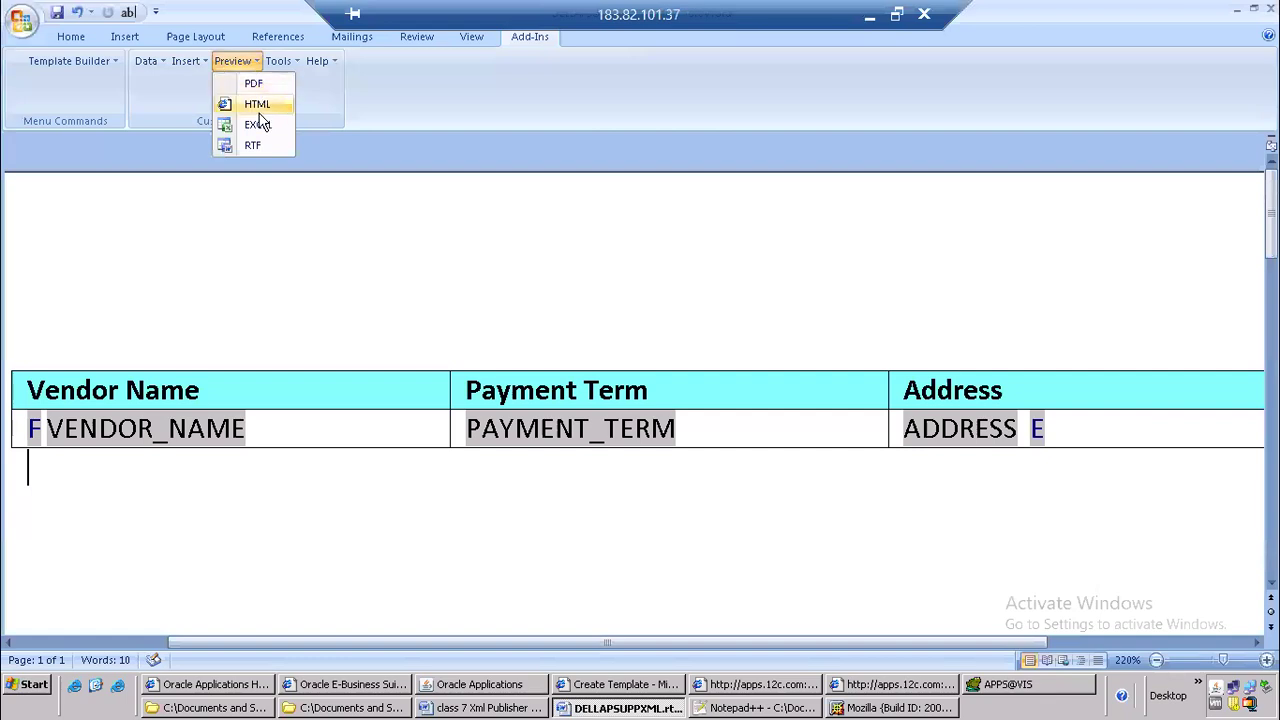
Preview the template's output in Excel, accepting the file format difference, and return to the RTF template in Word
{"action": "left_click", "coordinate": [261, 127]}
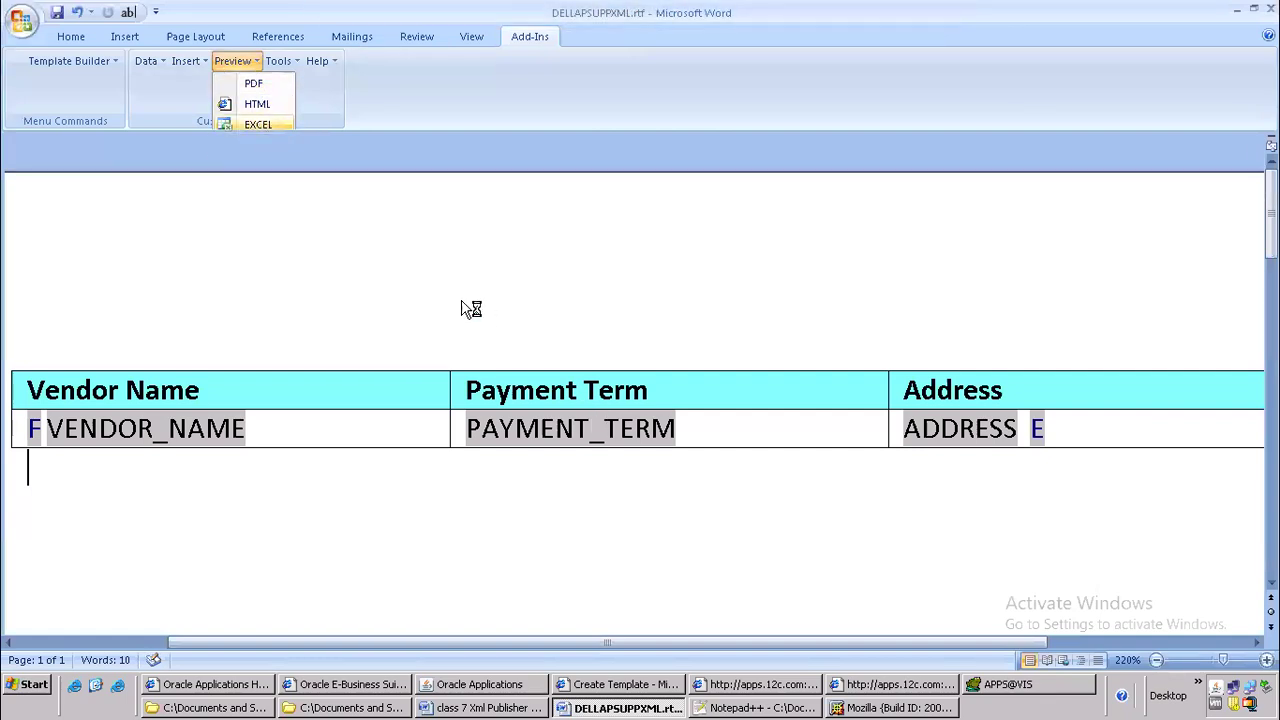
{"action": "left_click", "coordinate": [566, 388]}
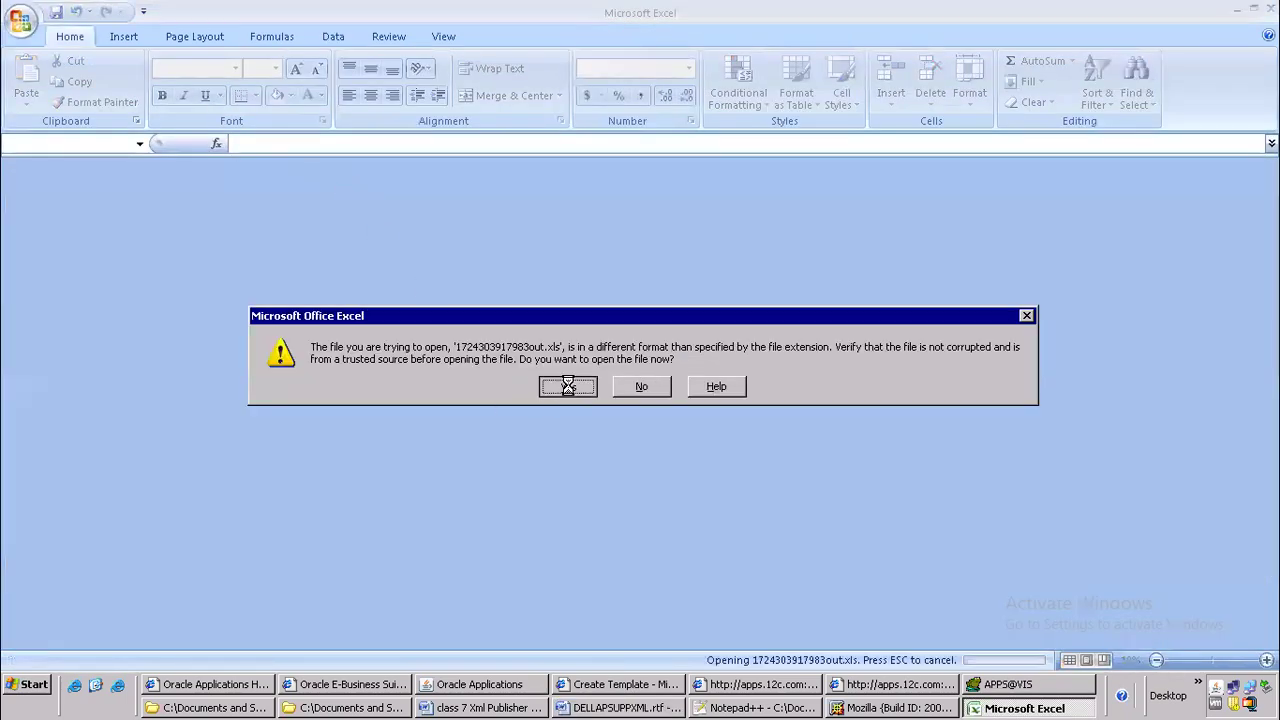
{"action": "key", "text": "alt+Tab"}
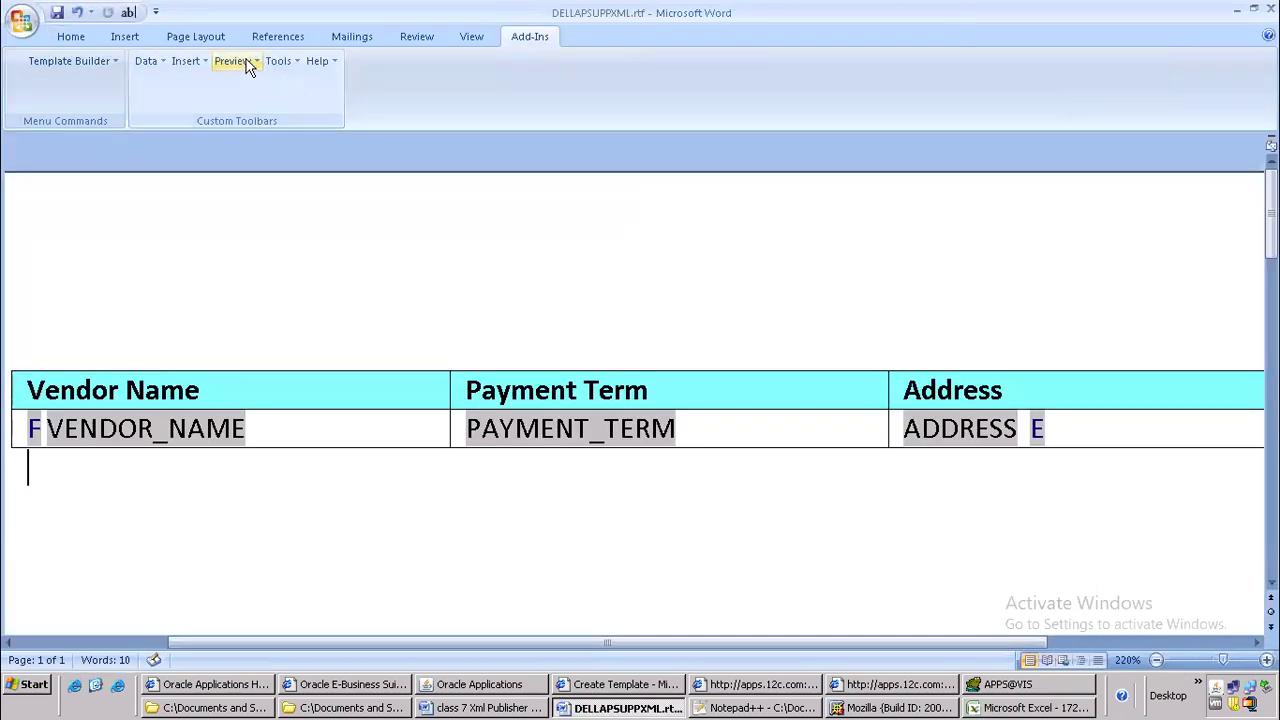
{"action": "left_click", "coordinate": [232, 61]}
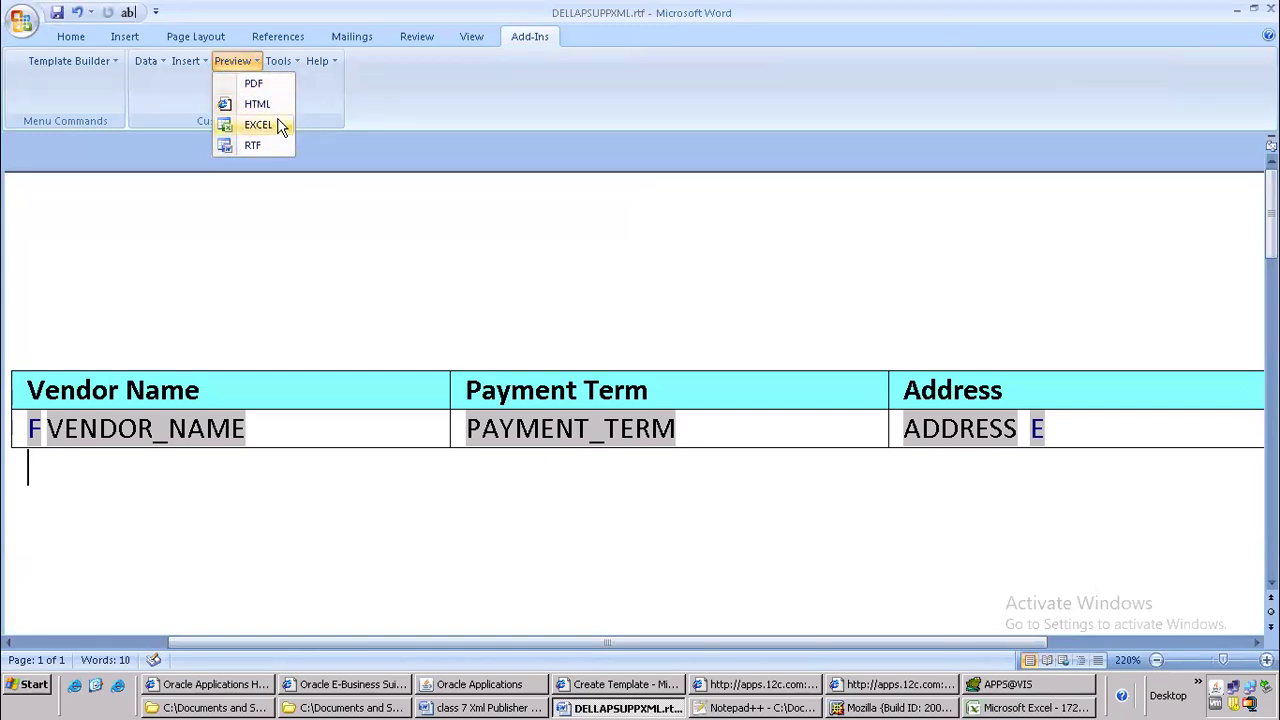
{"action": "left_click", "coordinate": [382, 282]}
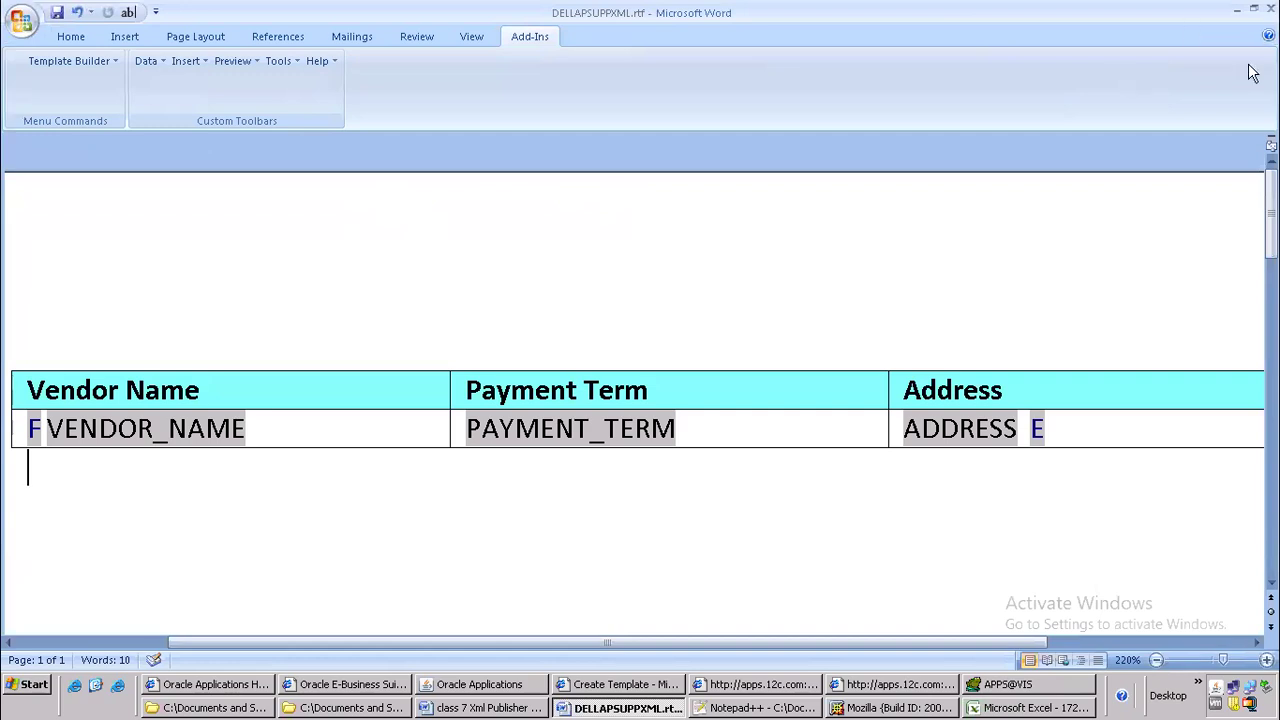
{"action": "left_click", "coordinate": [320, 284]}
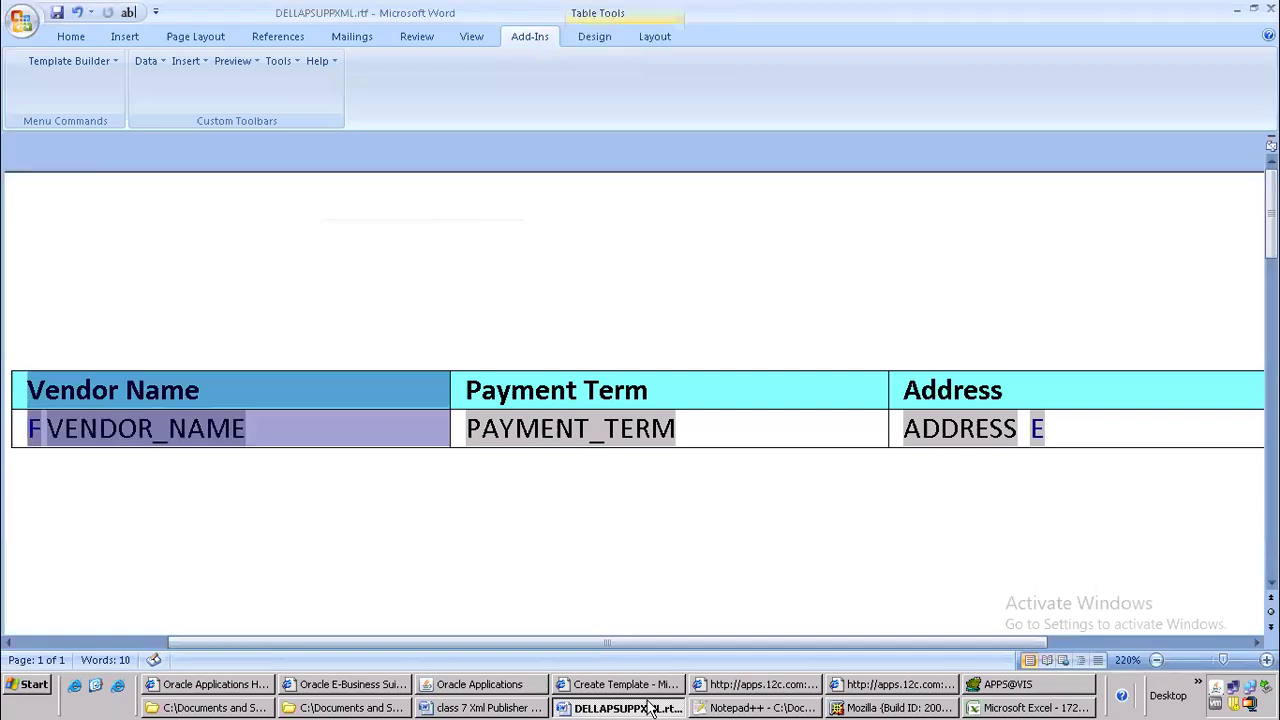
Switch to the class 7 Xml Publisher Report notes and add list item 6, "Save as xml file", after the Responsibility item
{"action": "left_click", "coordinate": [450, 707]}
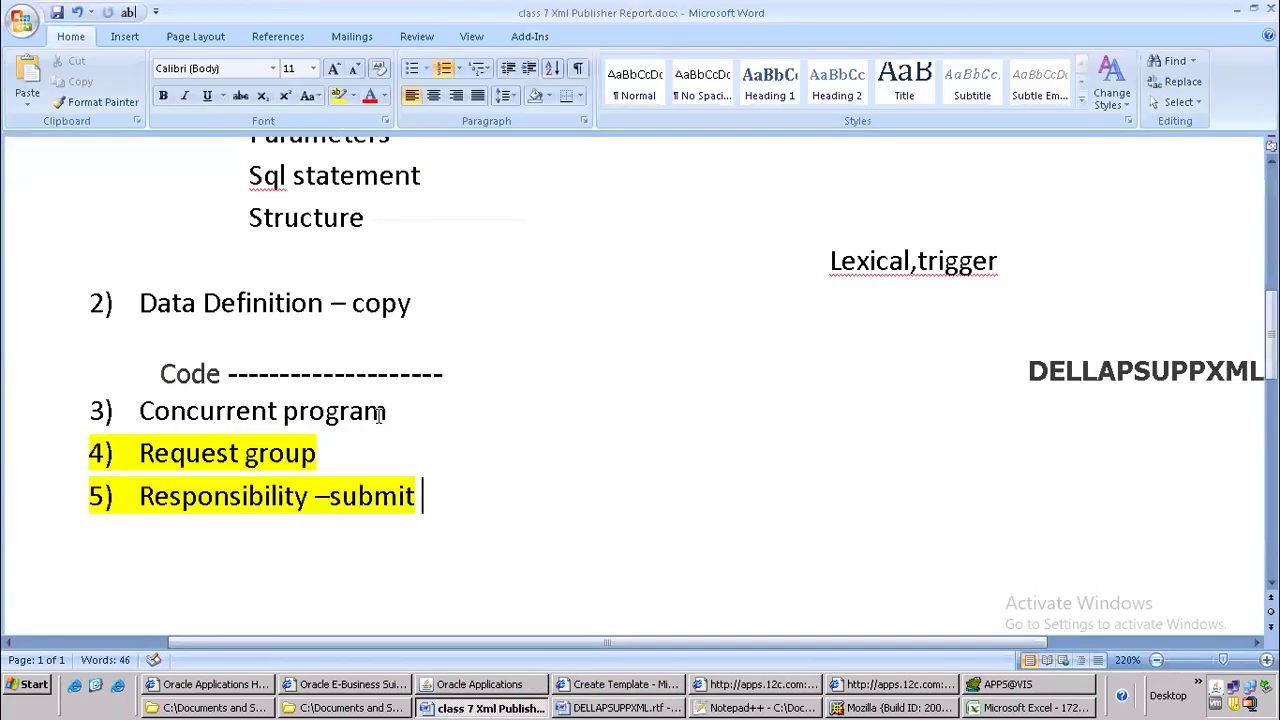
{"action": "scroll", "coordinate": [379, 415], "scroll_direction": "down", "scroll_amount": 2}
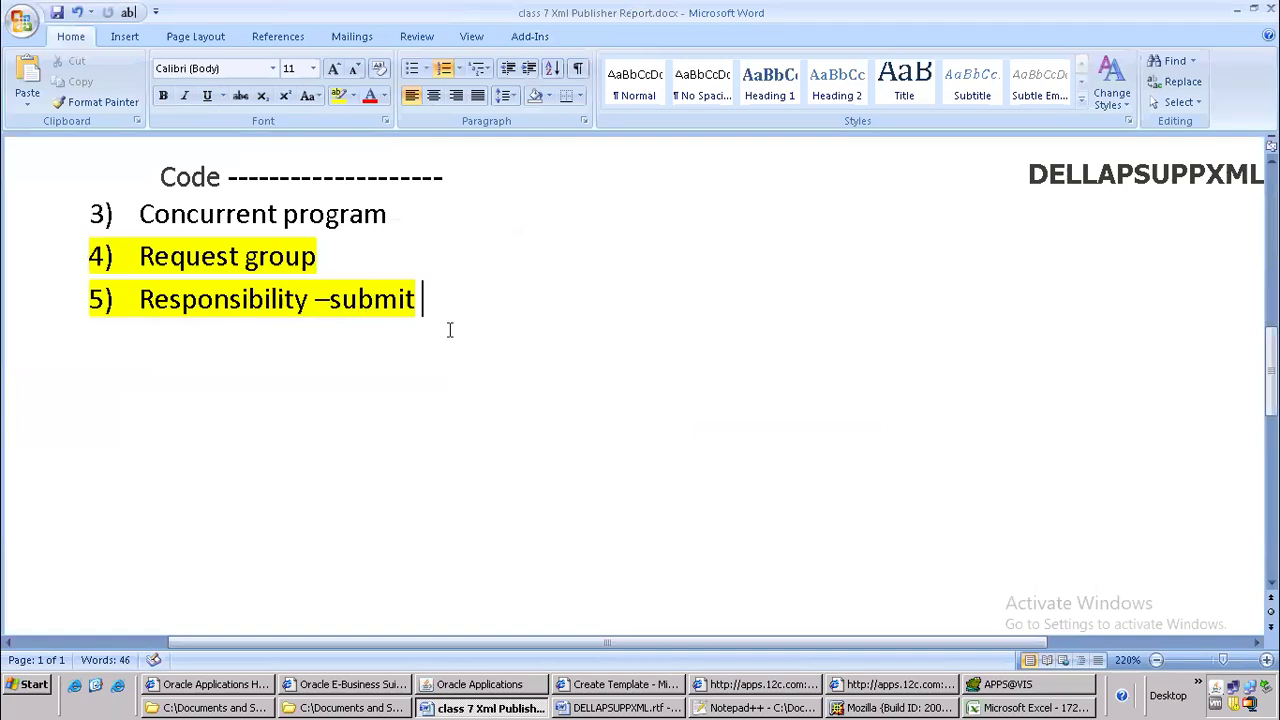
{"action": "key", "text": "Return"}
{"action": "type", "text": "save z"}
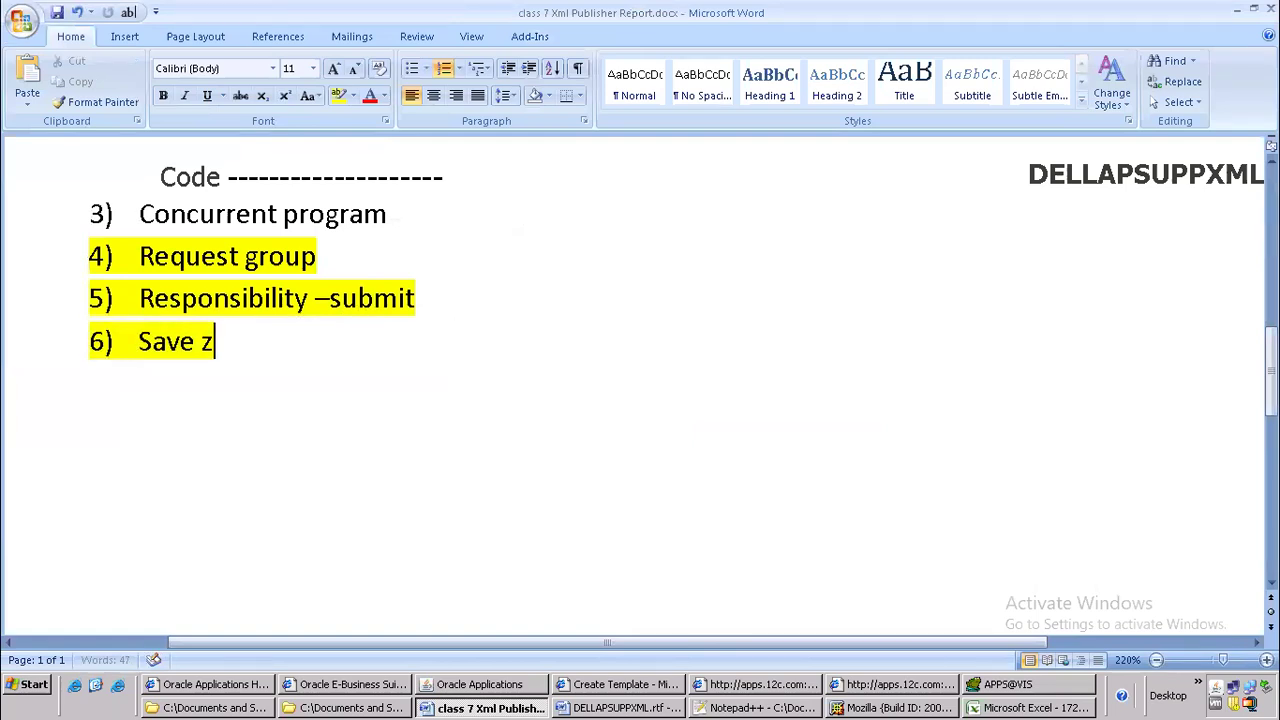
{"action": "key", "text": "BackSpace"}
{"action": "key", "text": "BackSpace"}
{"action": "type", "text": "ax"}
{"action": "key", "text": "BackSpace"}
{"action": "key", "text": "BackSpace"}
{"action": "type", "text": "s xml file"}
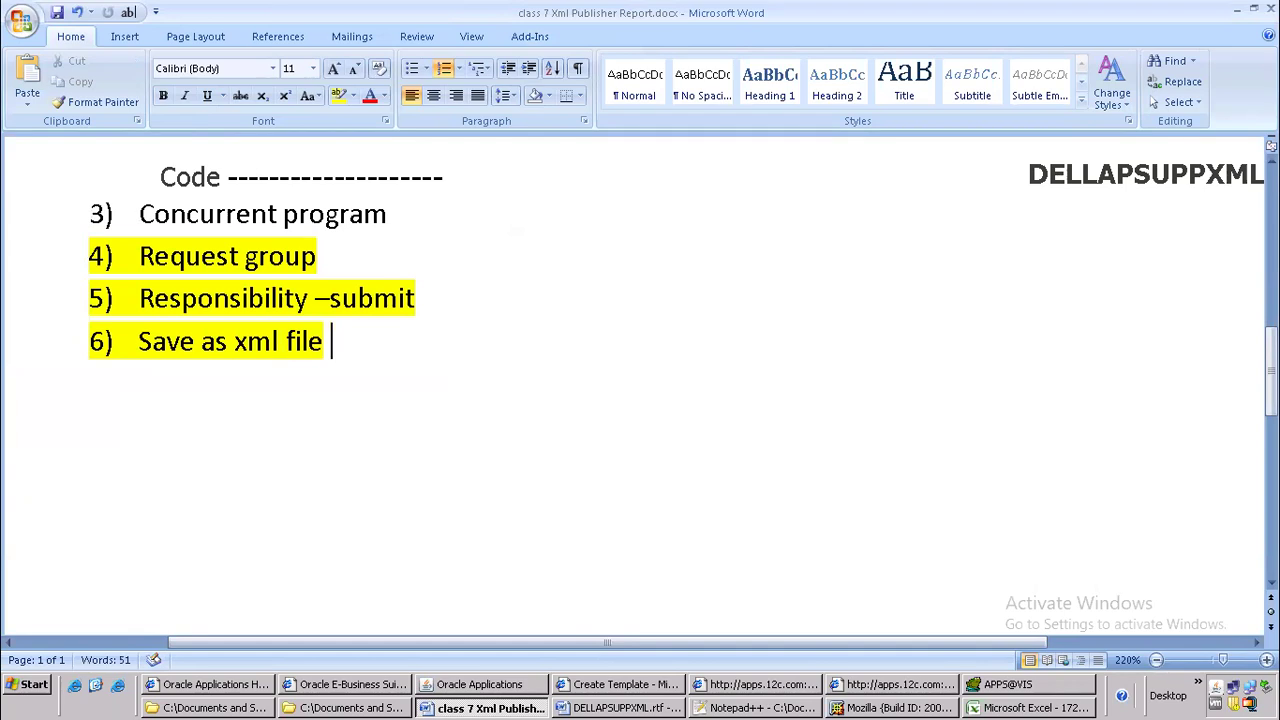
Add list items 7 and 8 to the notes: "Create RTF" and "Create template"
{"action": "key", "text": "Return"}
{"action": "type", "text": "cree"}
{"action": "key", "text": "BackSpace"}
{"action": "type", "text": "ate"}
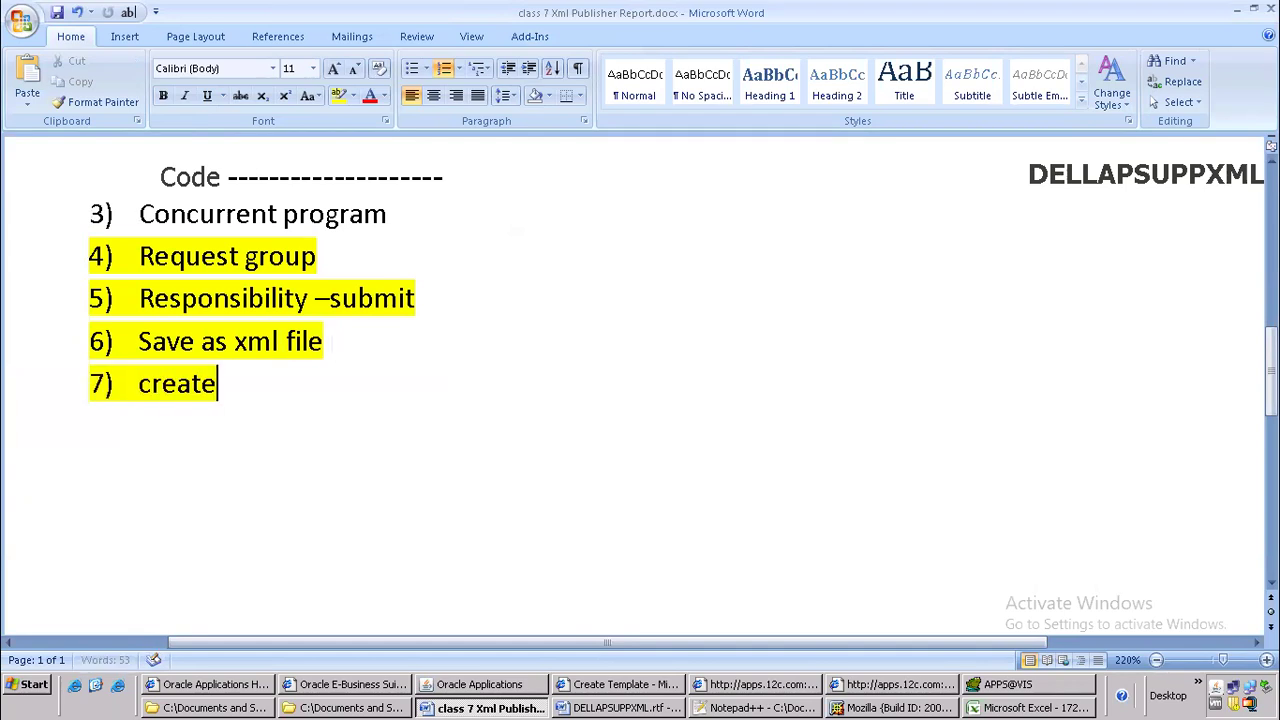
{"action": "type", "text": " RTF"}
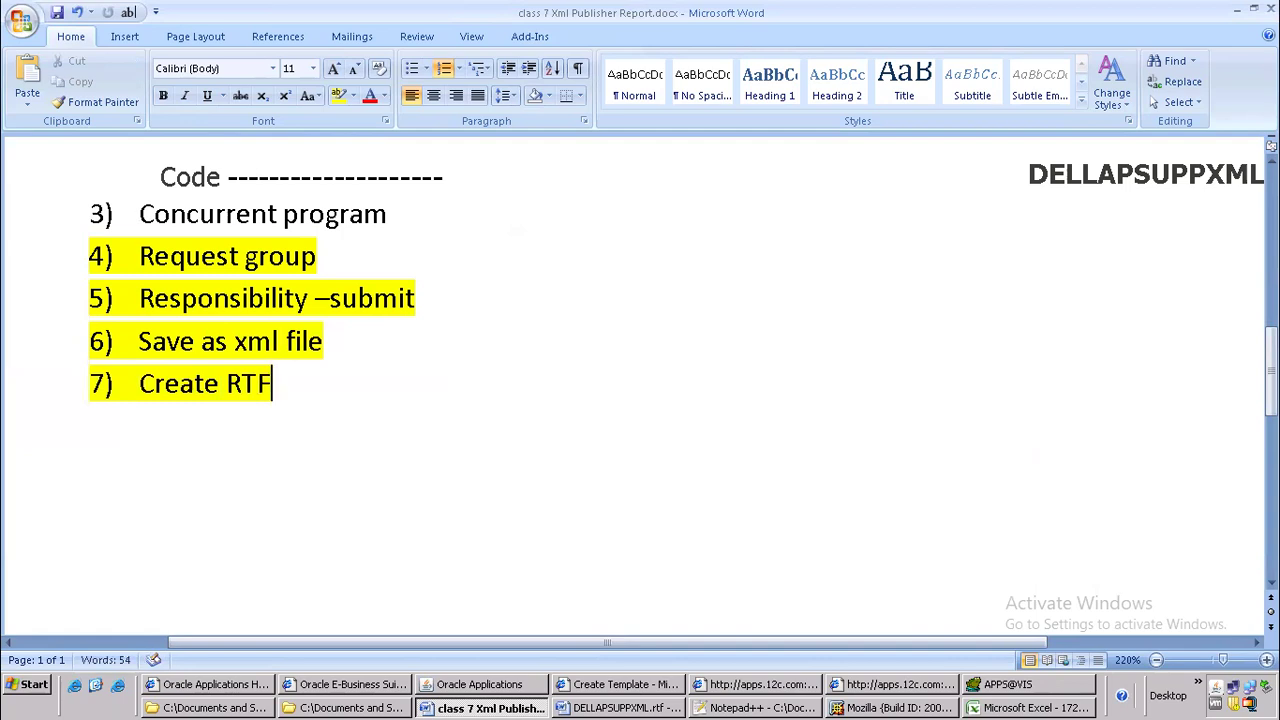
{"action": "key", "text": "Return"}
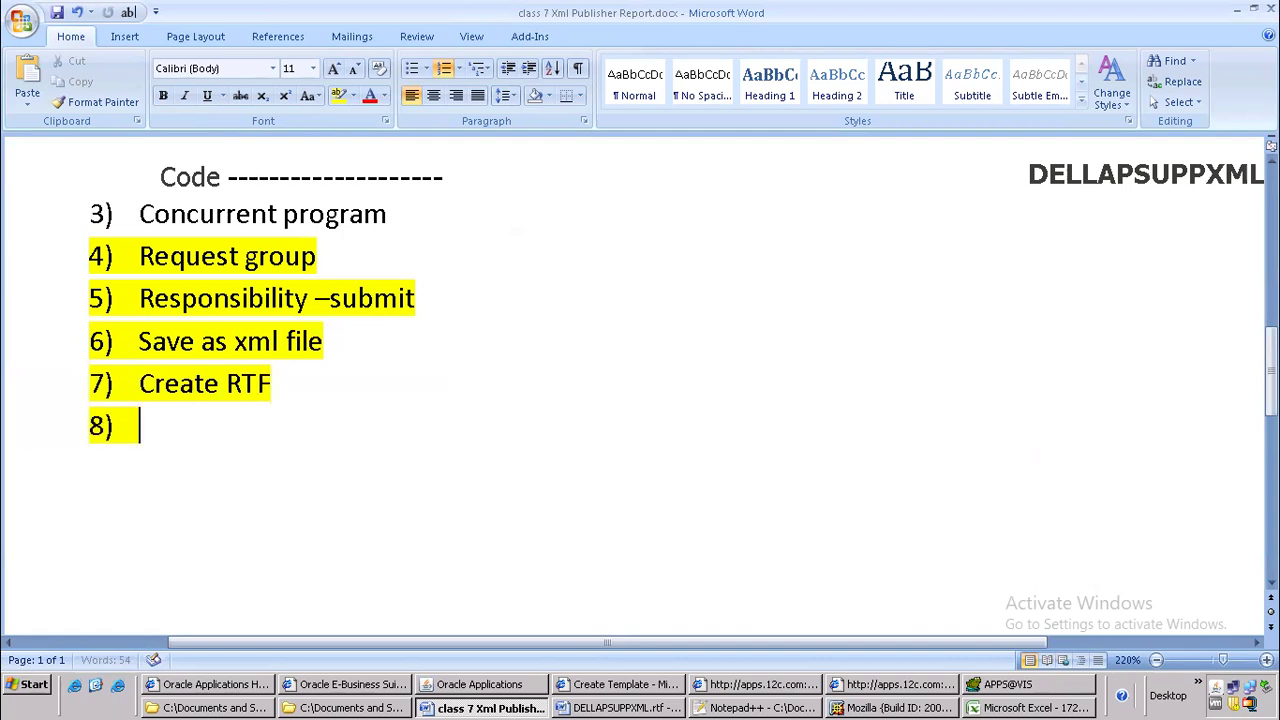
{"action": "type", "text": "create template"}
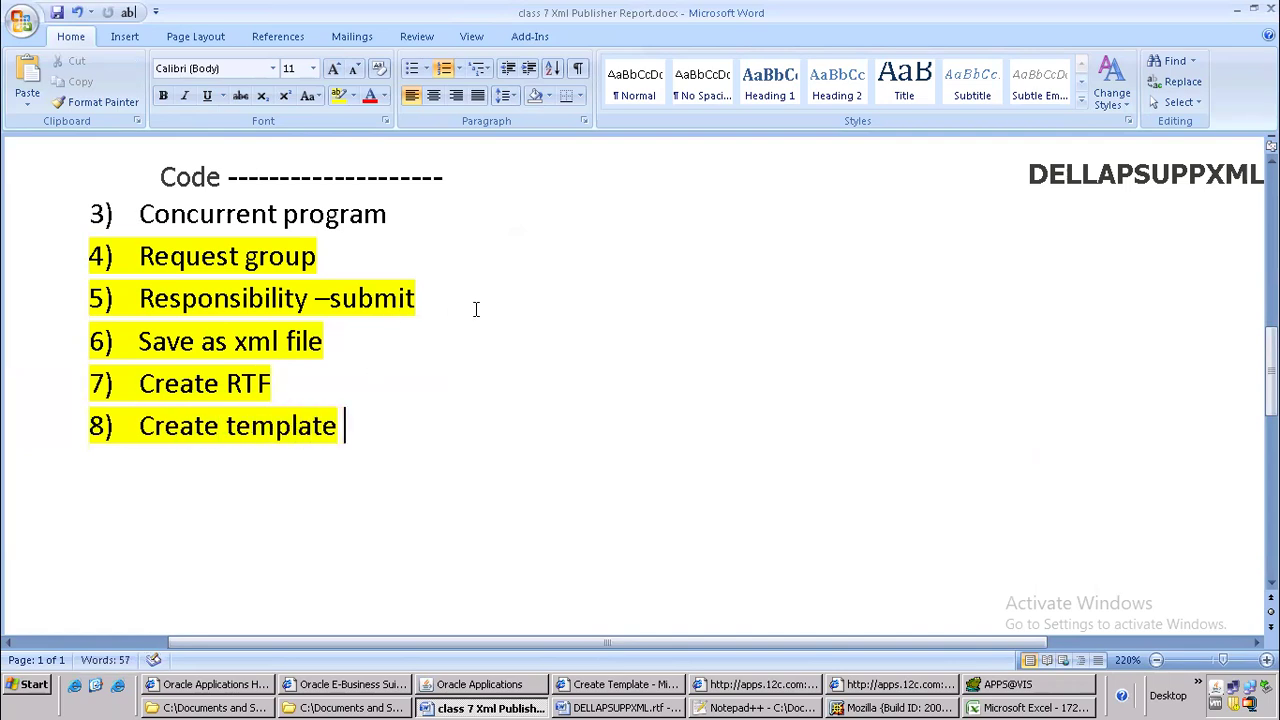
Switch to the Create Template form in XML Publisher and enter DELLAPSUPPXML as both the template's code and name
{"action": "left_click", "coordinate": [628, 685]}
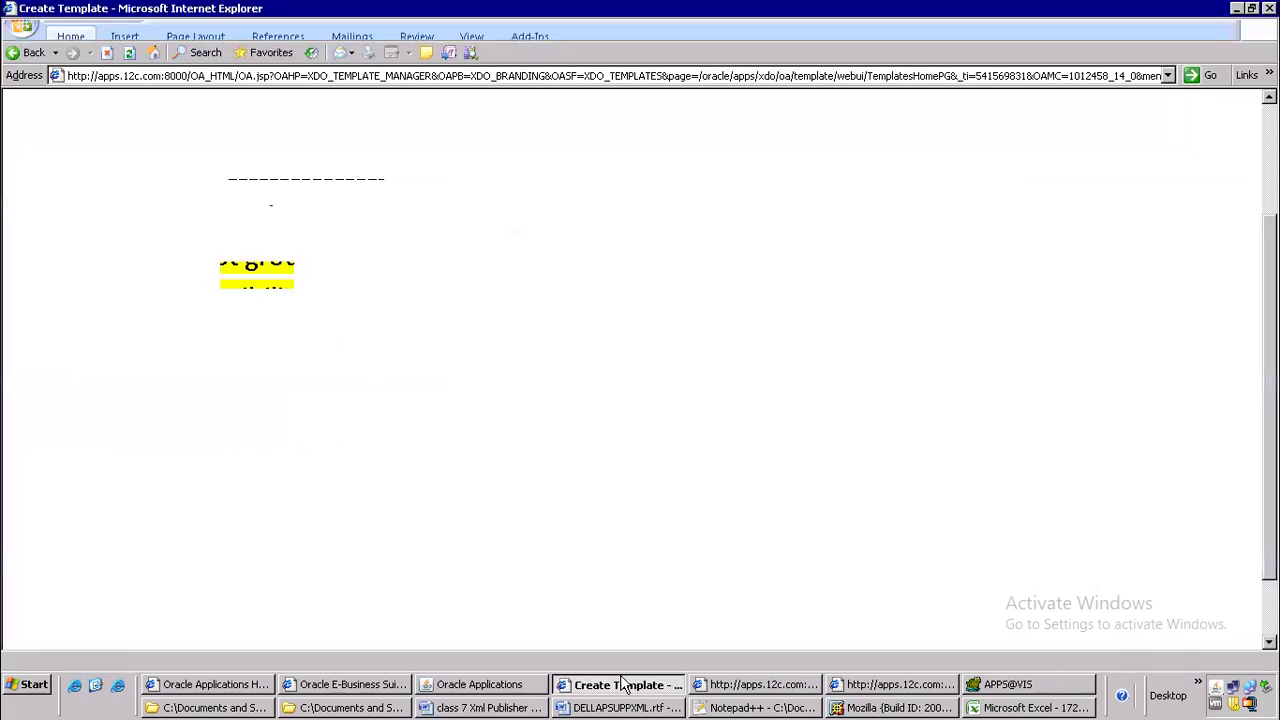
{"action": "scroll", "coordinate": [401, 287], "scroll_direction": "up", "scroll_amount": 3}
{"action": "left_click", "coordinate": [872, 311]}
{"action": "type", "text": "DELLAPSUPPXML"}
{"action": "left_click", "coordinate": [240, 329]}
{"action": "type", "text": "DELLAPSUPPXML"}
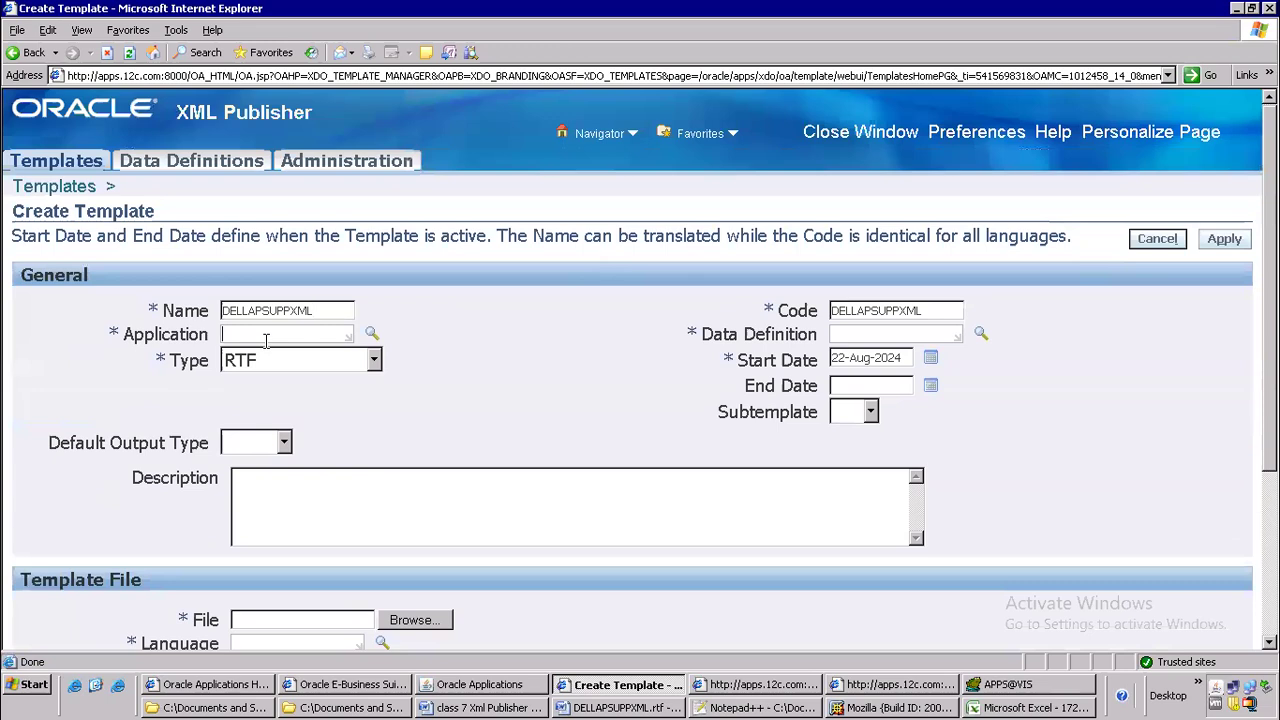
Set the template's application to Payables and keep RTF as its type
{"action": "type", "text": "Payables"}
{"action": "left_click", "coordinate": [376, 362]}
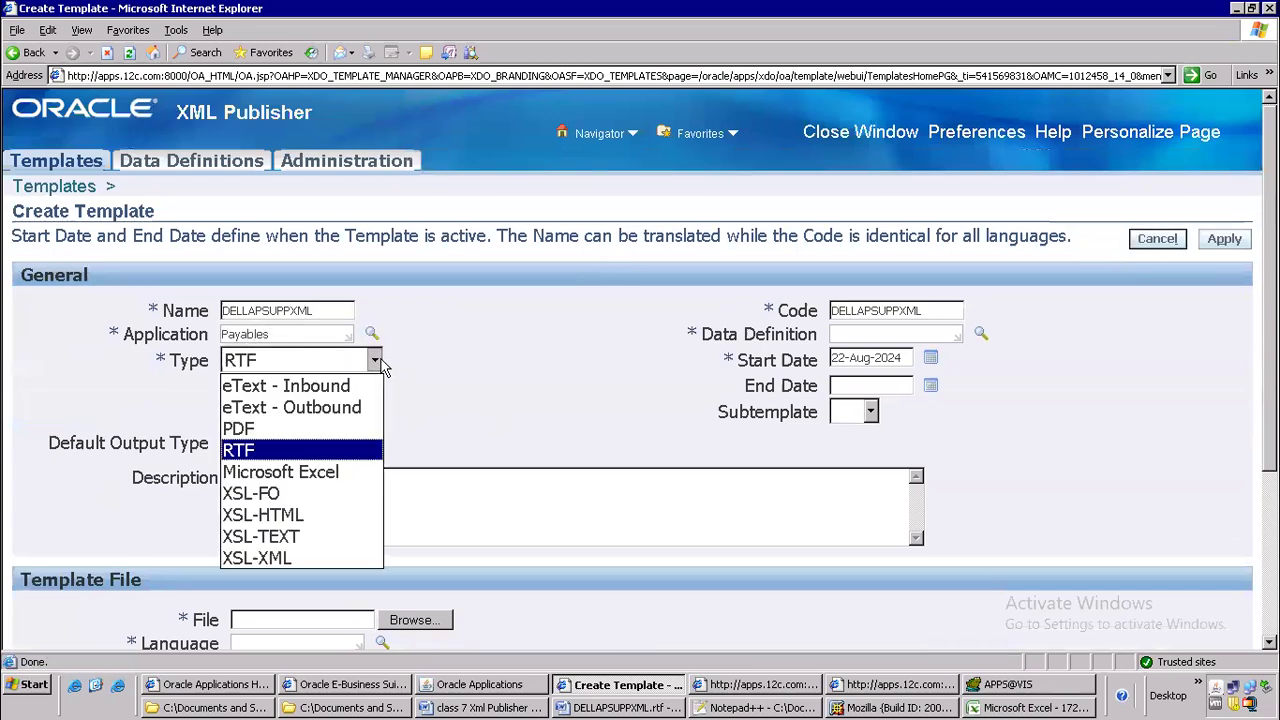
{"action": "left_click", "coordinate": [262, 452]}
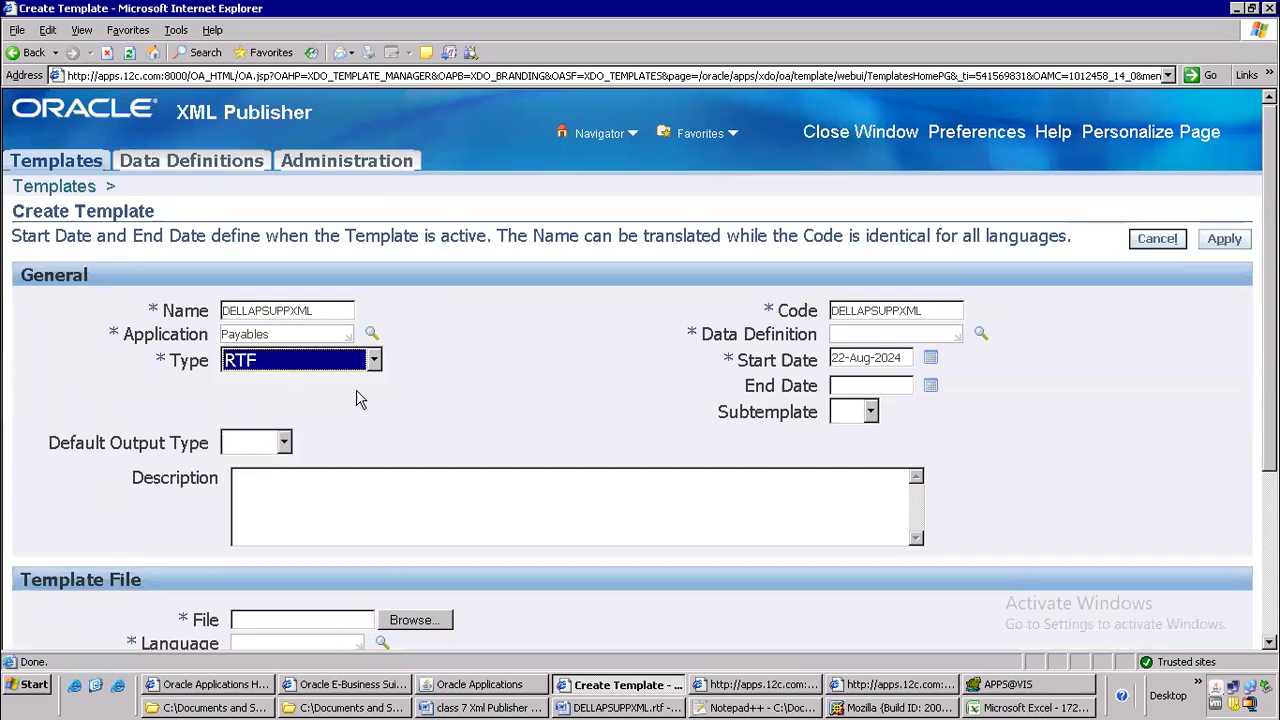
{"action": "left_click", "coordinate": [375, 362]}
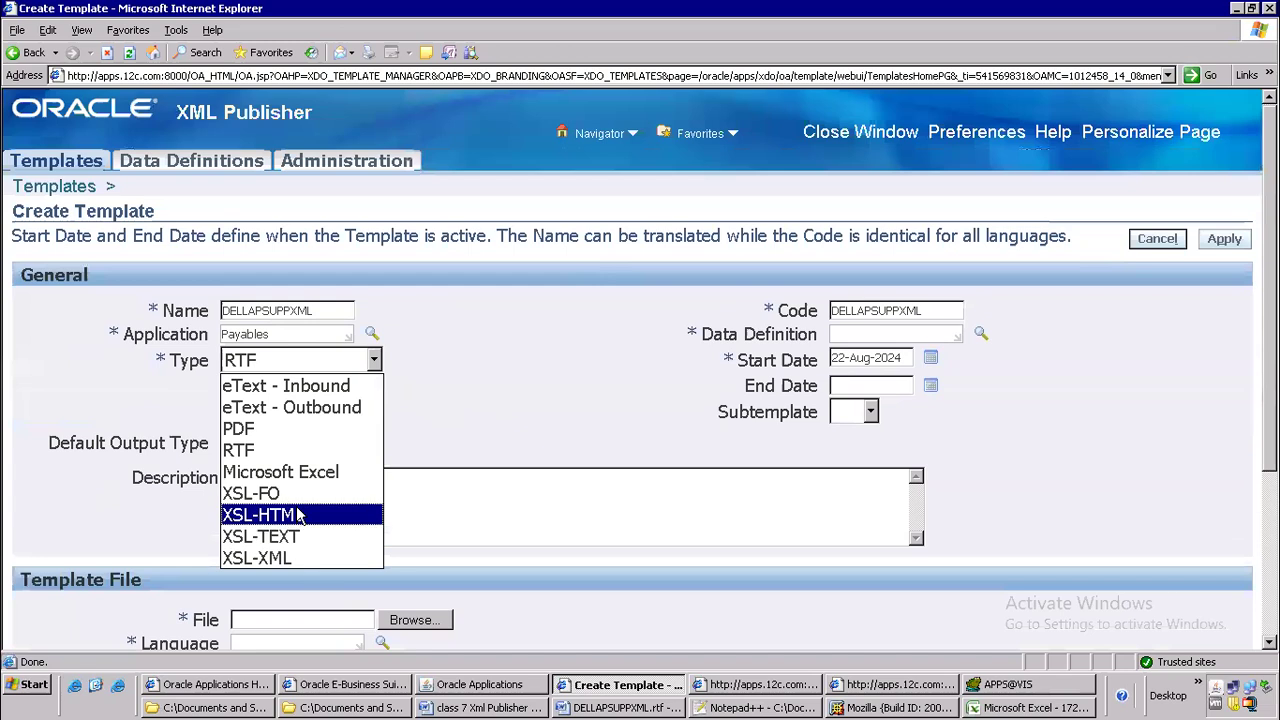
{"action": "left_click", "coordinate": [467, 387]}
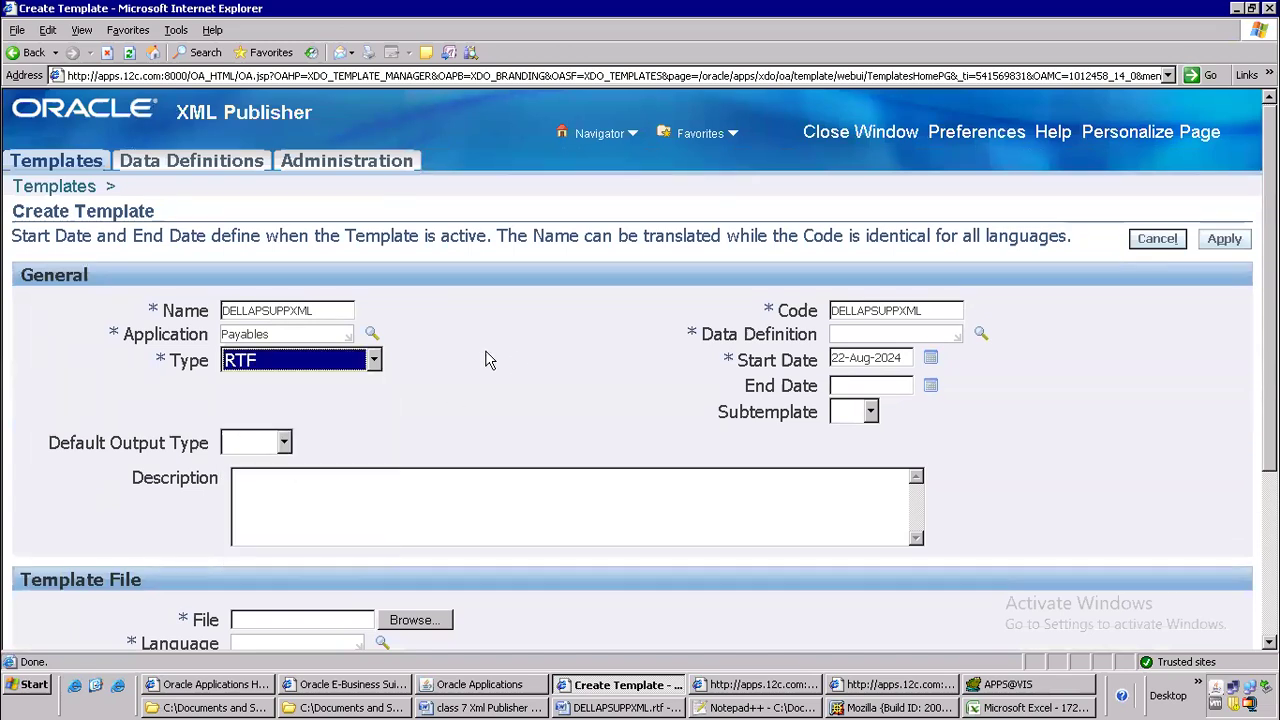
Attach DELLAPSUPPXML.rtf from the batch 106 oracle apps folder as the template file
{"action": "left_click", "coordinate": [402, 621]}
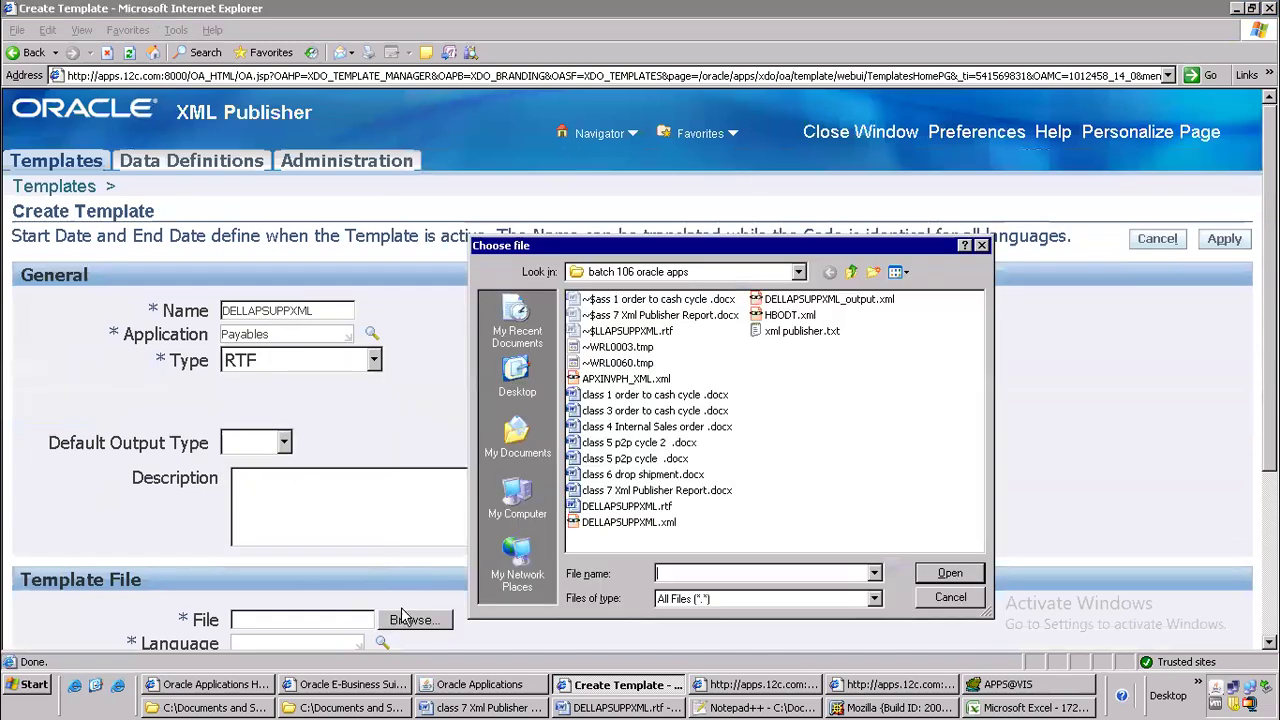
{"action": "left_click", "coordinate": [650, 507]}
{"action": "left_click", "coordinate": [940, 574]}
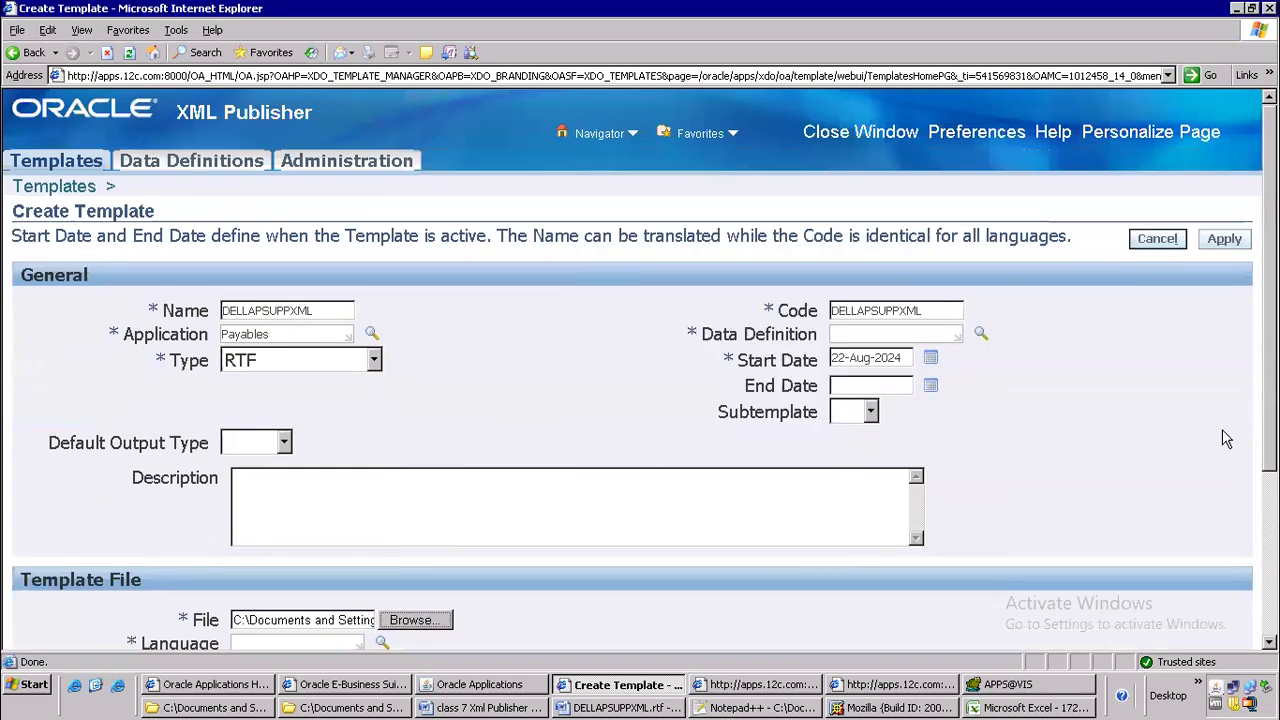
Set the template file's language to English and its territory to United States
{"action": "scroll", "coordinate": [434, 531], "scroll_direction": "down", "scroll_amount": 3}
{"action": "left_click", "coordinate": [331, 502]}
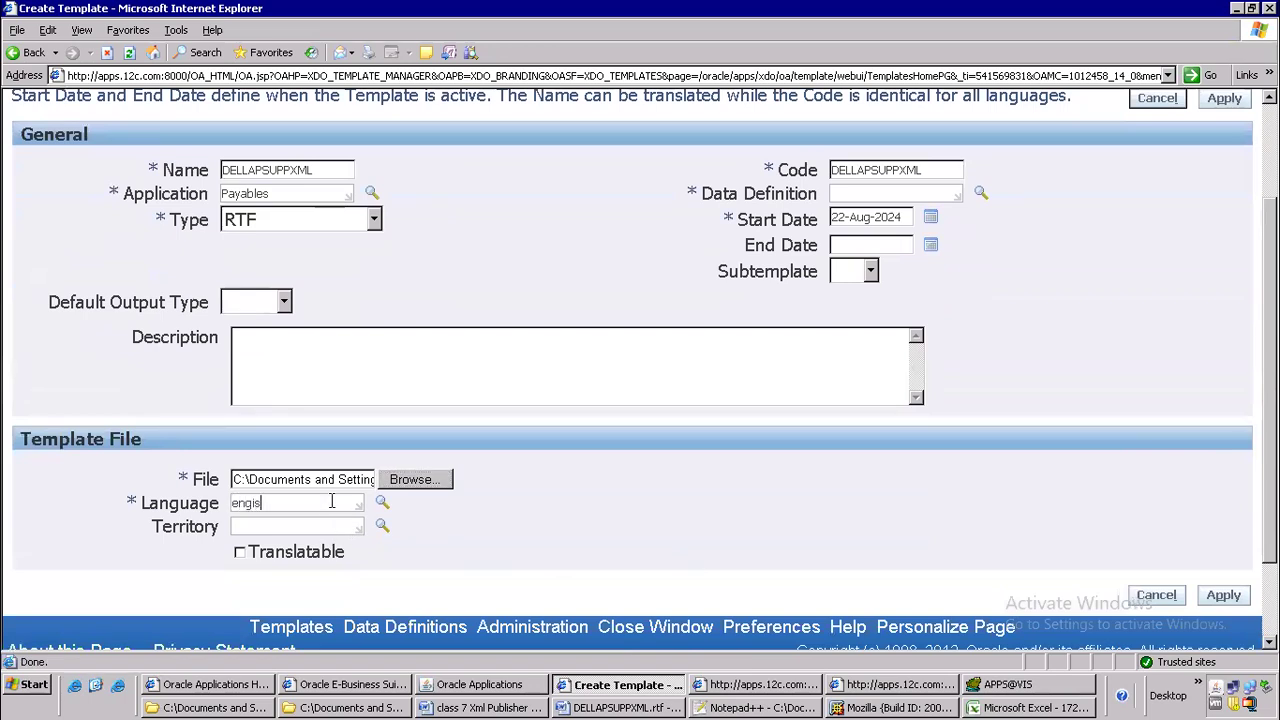
{"action": "key", "text": "Tab"}
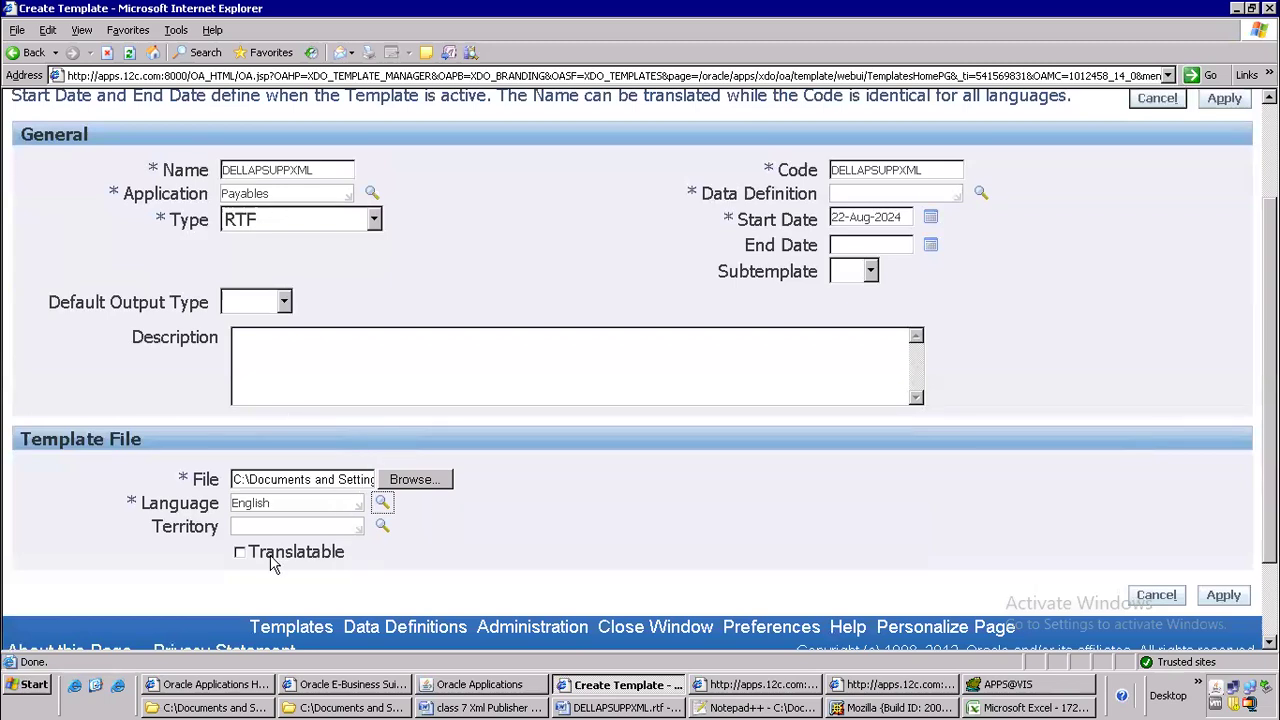
{"action": "left_click", "coordinate": [301, 527]}
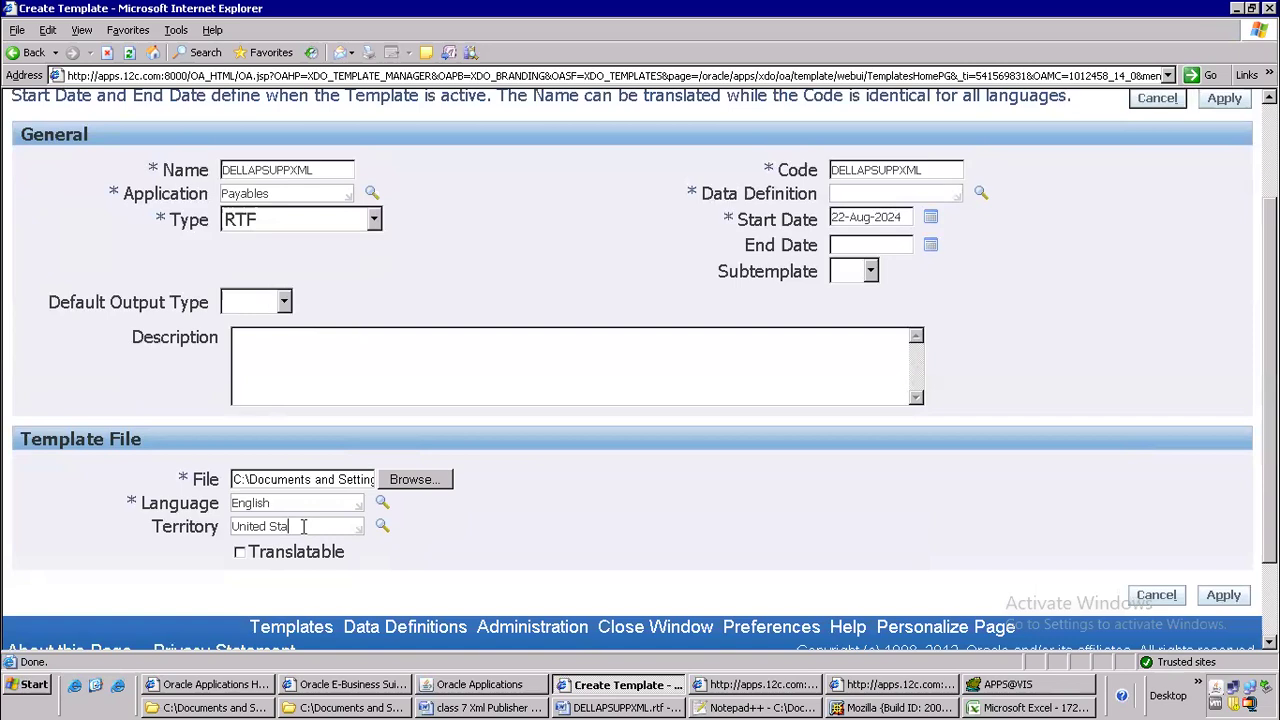
{"action": "key", "text": "Tab"}
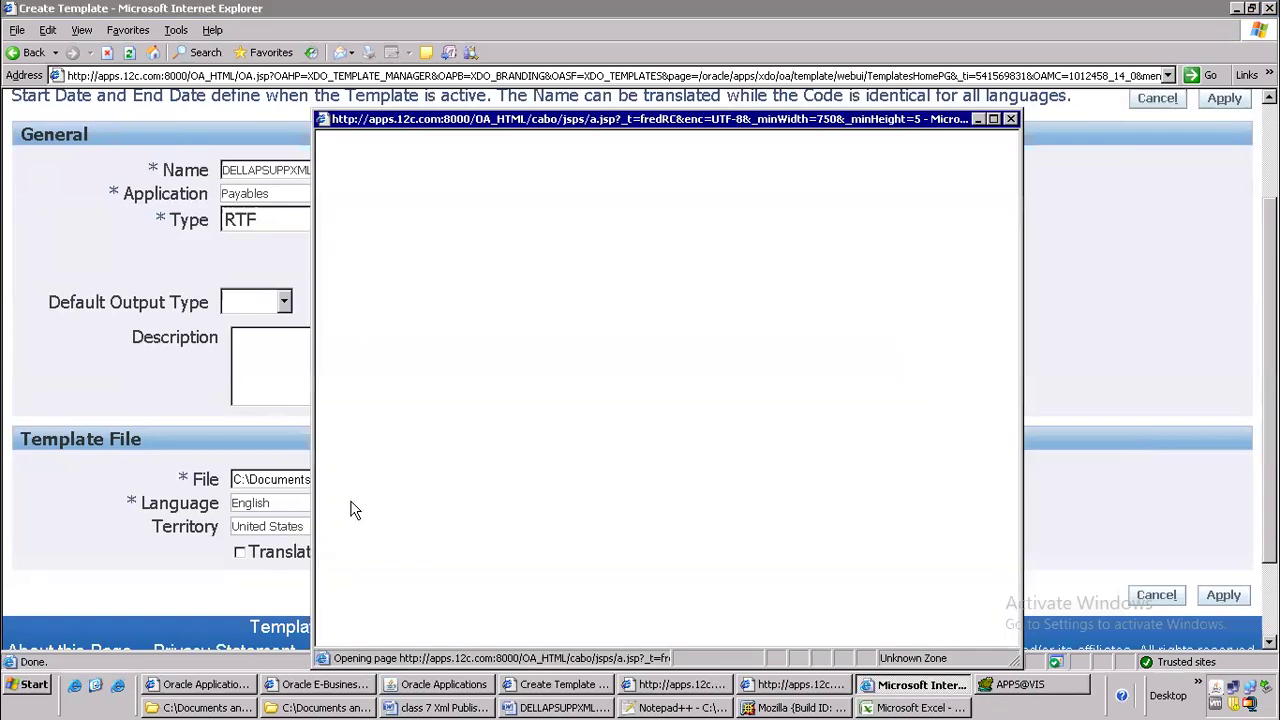
{"action": "left_click", "coordinate": [458, 342]}
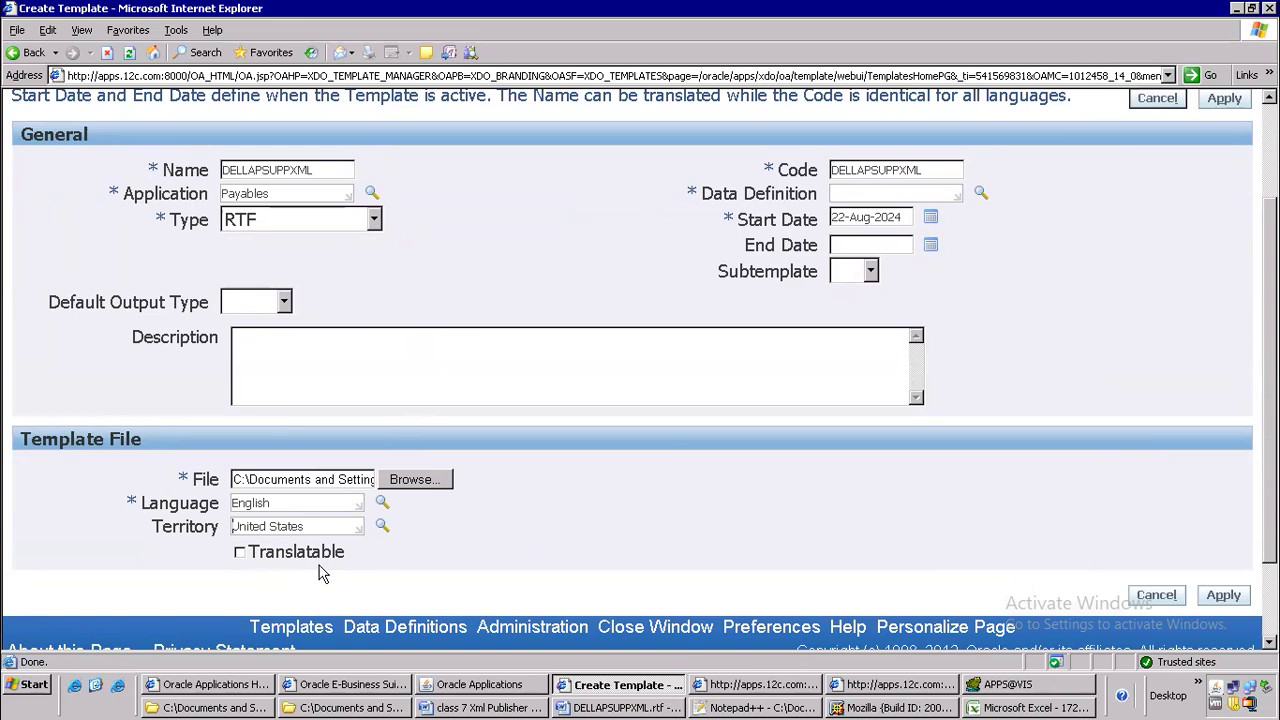
Set the data definition to DELLAPSUPPXML and apply the form to create the template
{"action": "left_click", "coordinate": [1224, 597]}
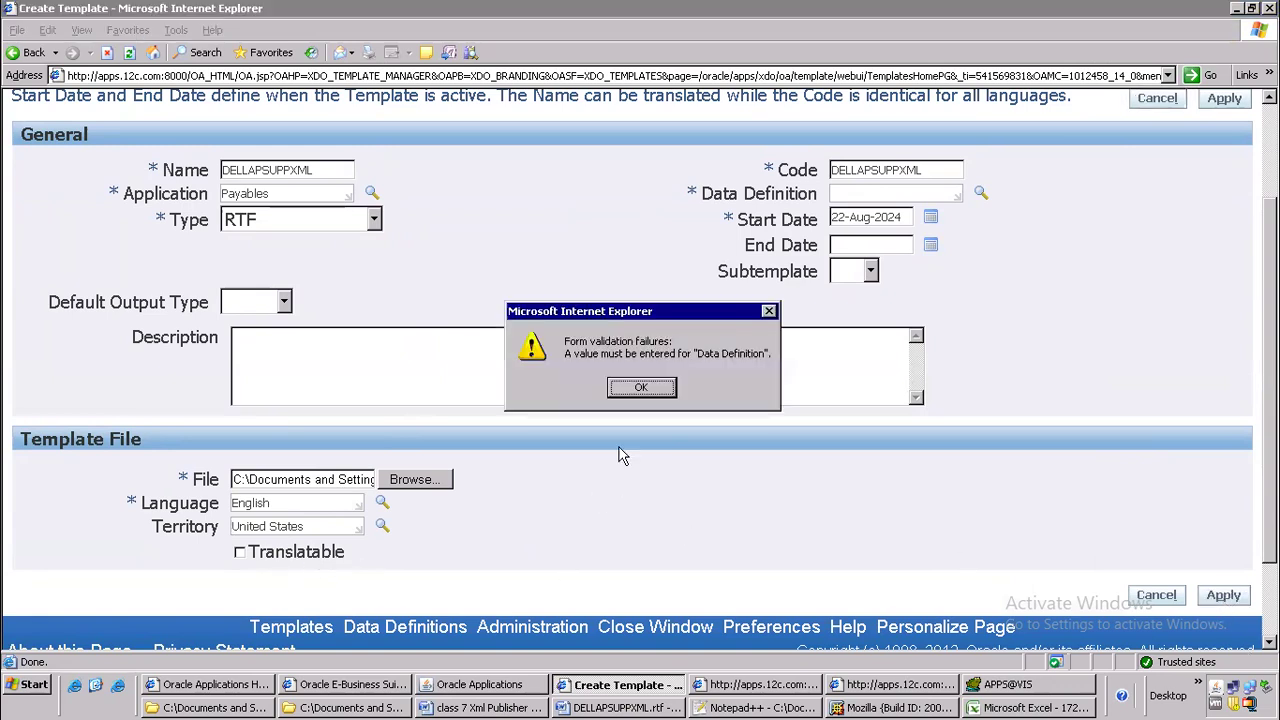
{"action": "left_click", "coordinate": [650, 400]}
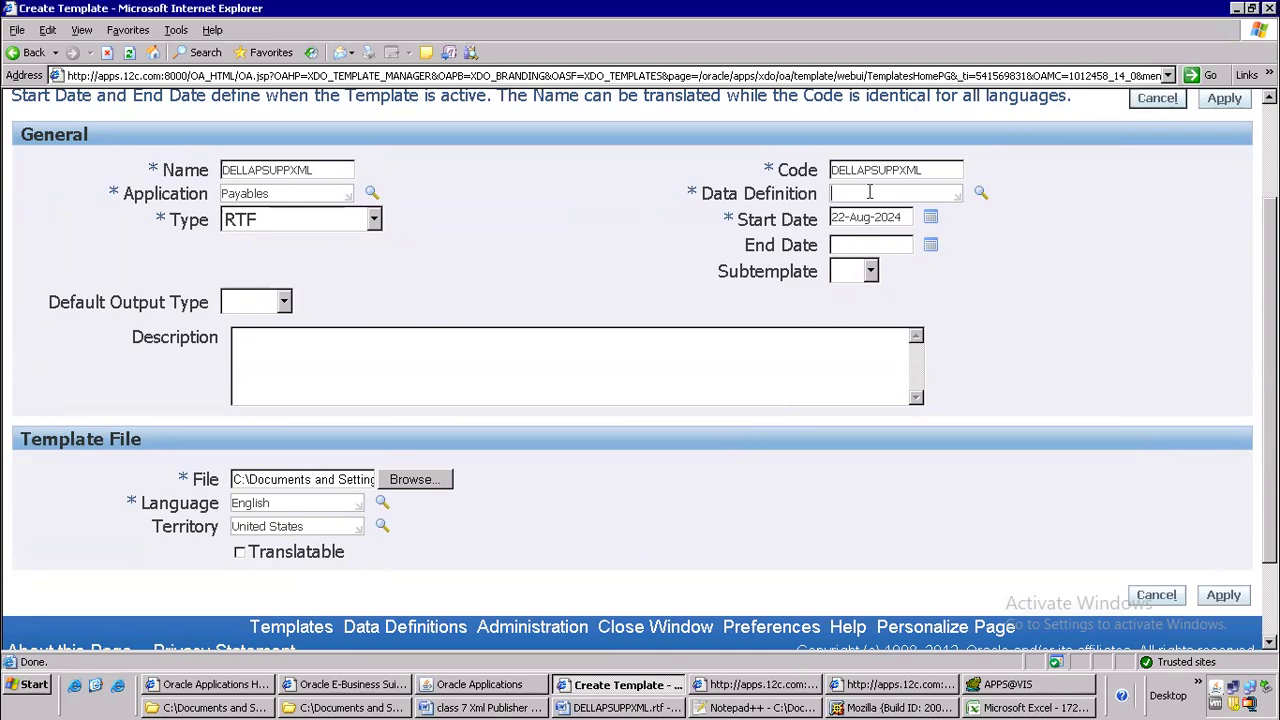
{"action": "type", "text": "DELLAPSUPPXML"}
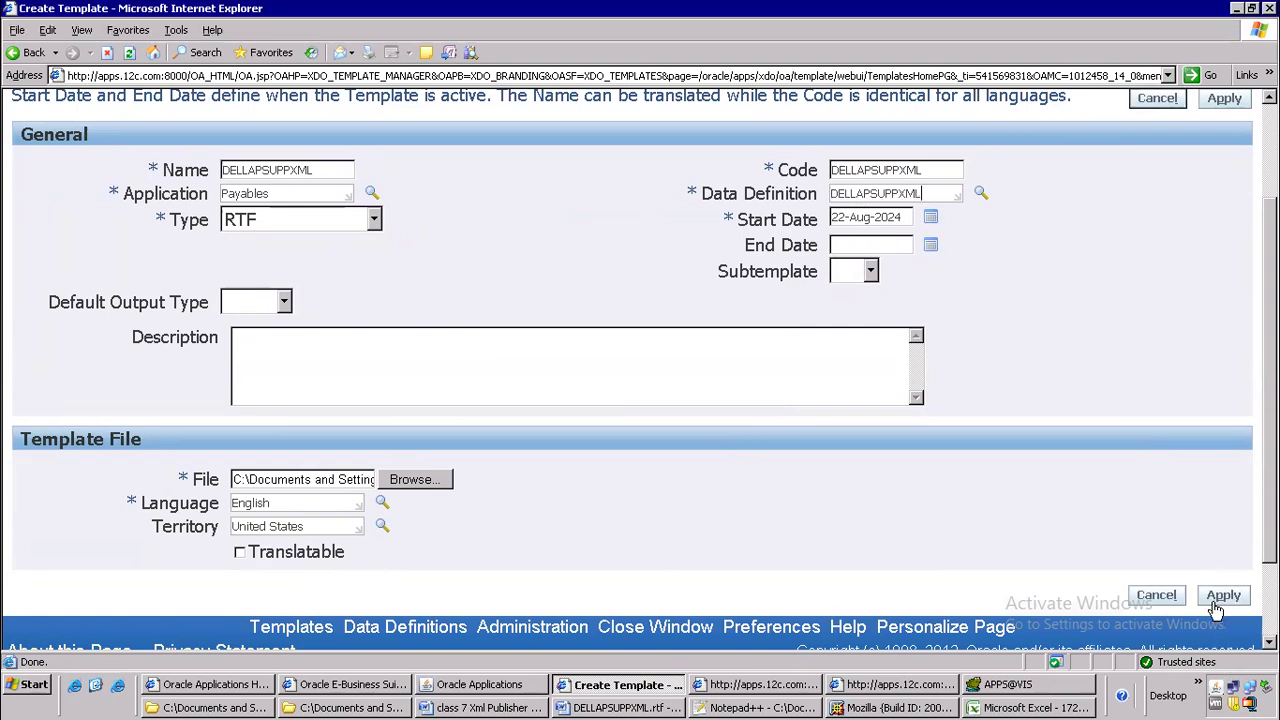
{"action": "key", "text": "Return"}
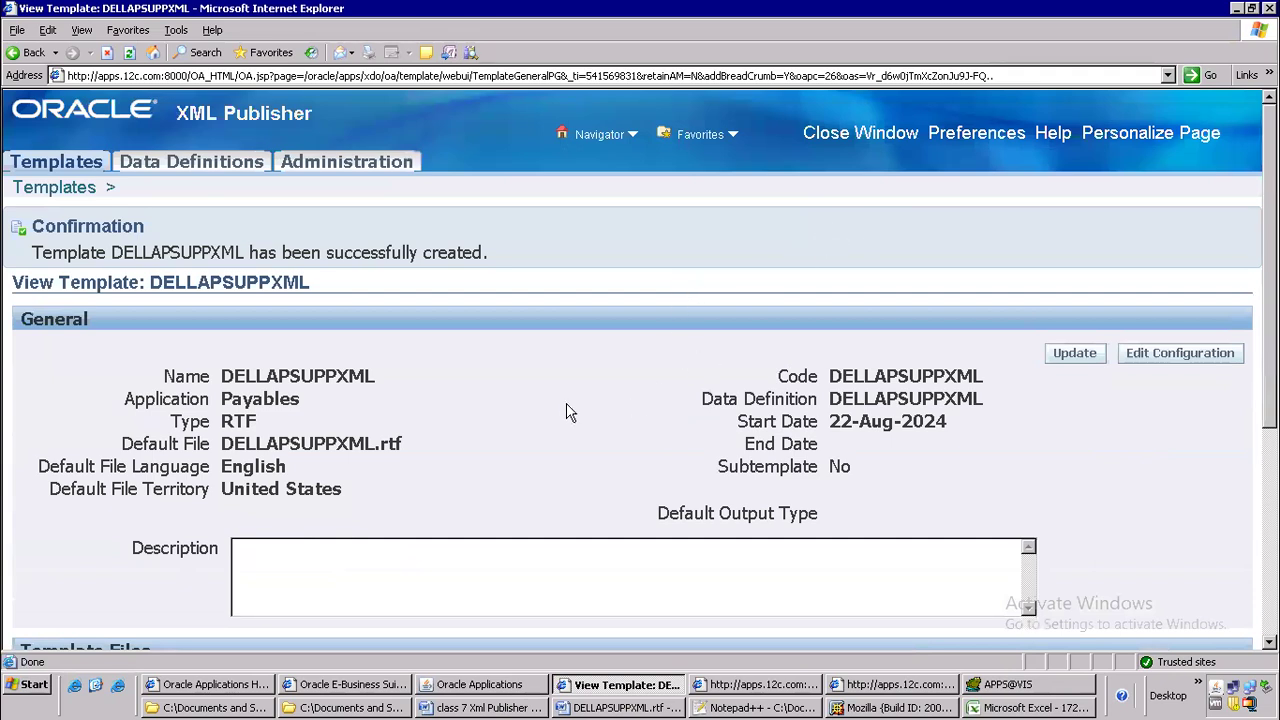
In the class 7 Xml Publisher Report notes, add step 9, "Submit from your responsibility", to the numbered list
{"action": "scroll", "coordinate": [566, 409], "scroll_direction": "down", "scroll_amount": 5}
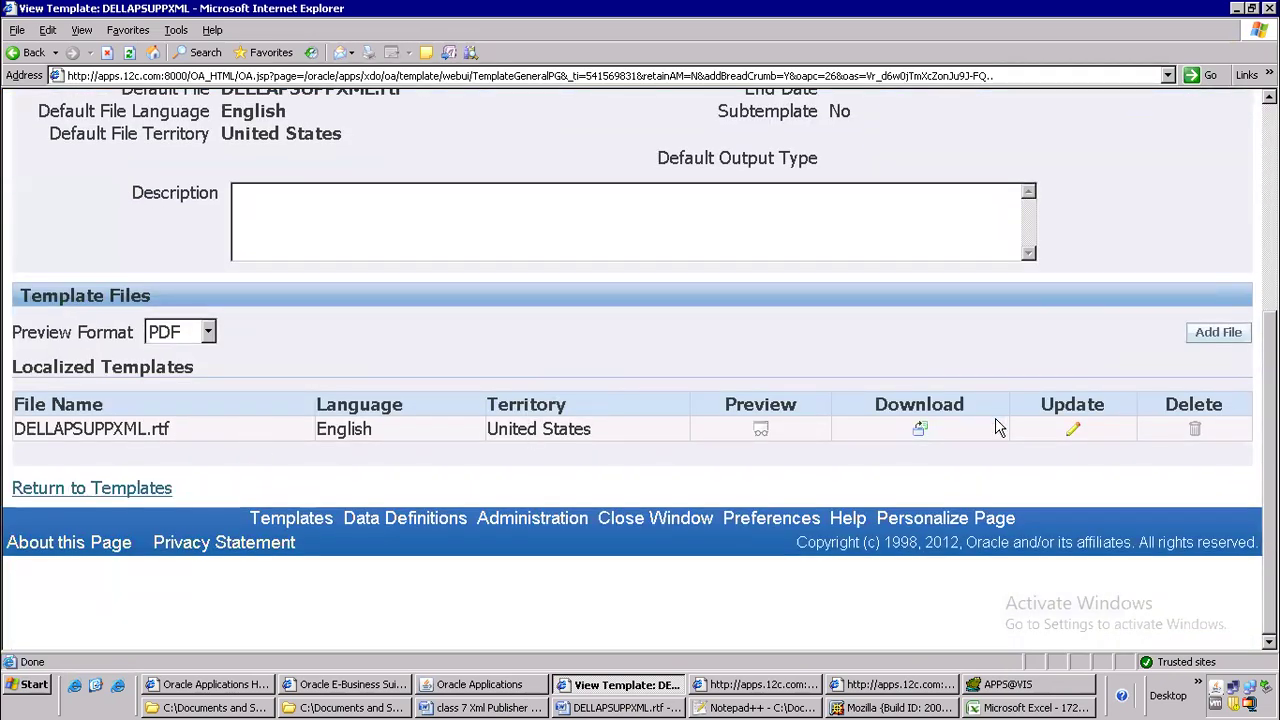
{"action": "scroll", "coordinate": [737, 300], "scroll_direction": "up", "scroll_amount": 3}
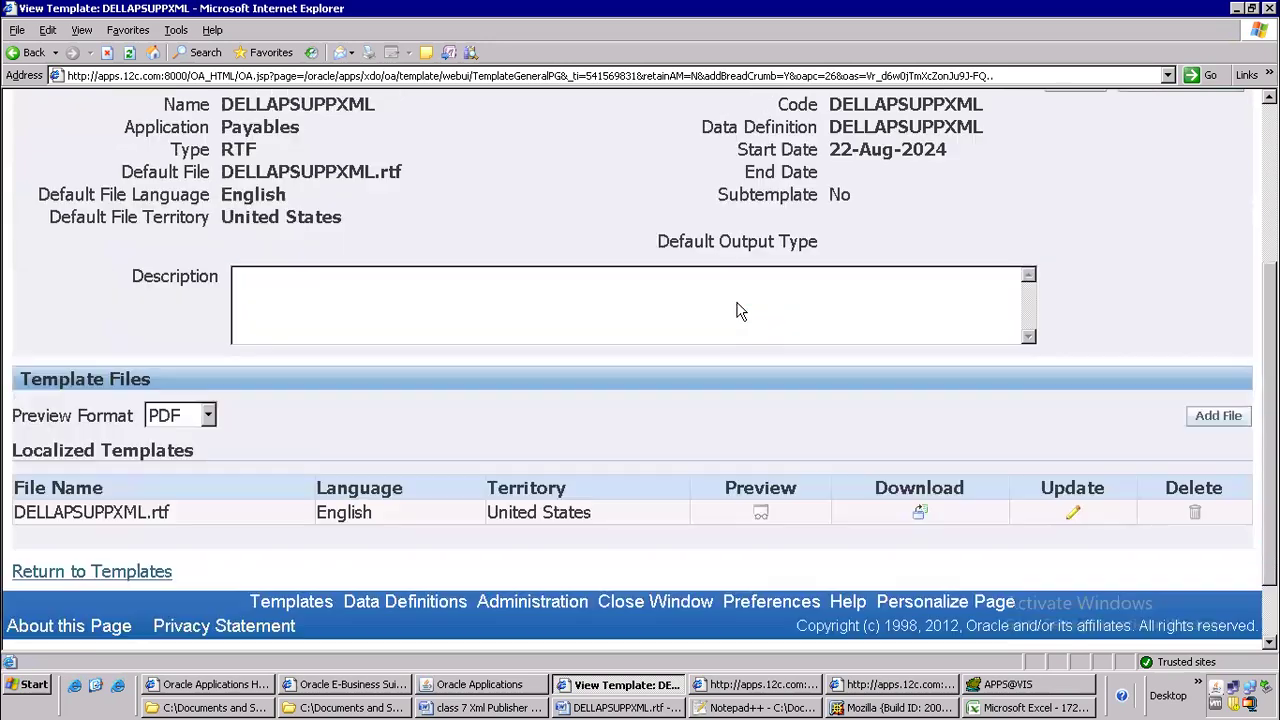
{"action": "left_click", "coordinate": [468, 707]}
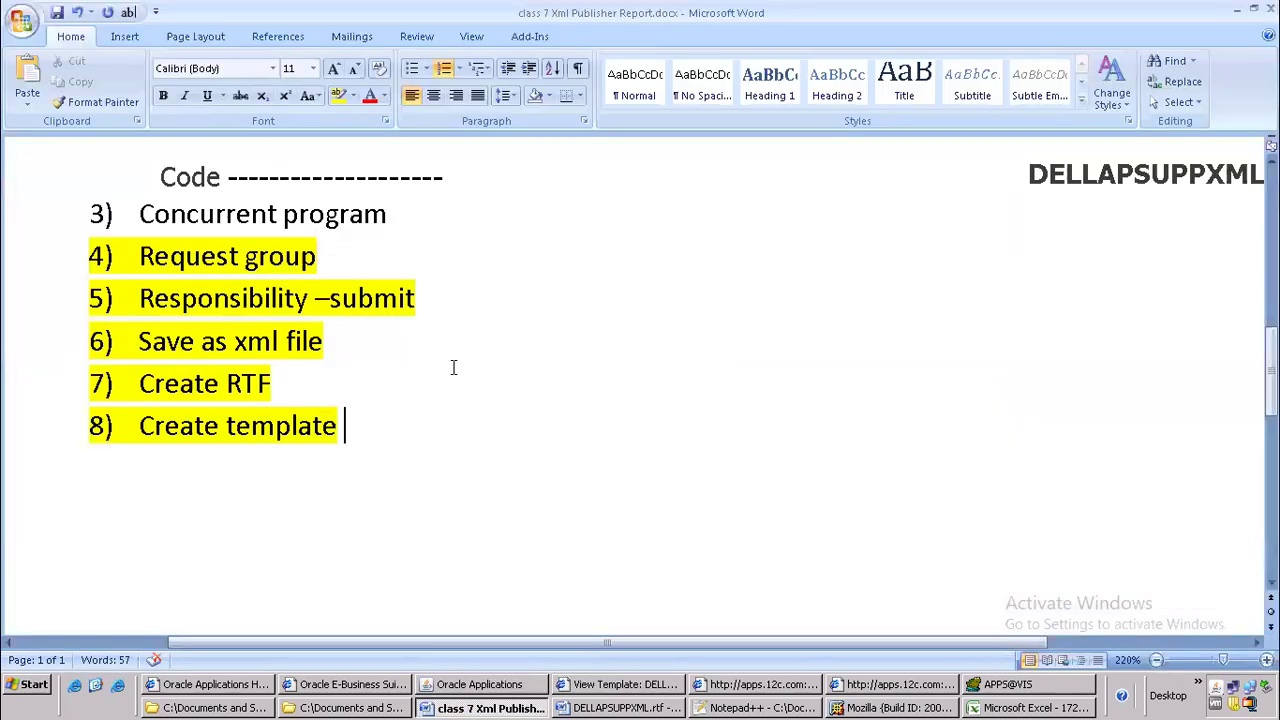
{"action": "key", "text": "Return"}
{"action": "type", "text": "su"}
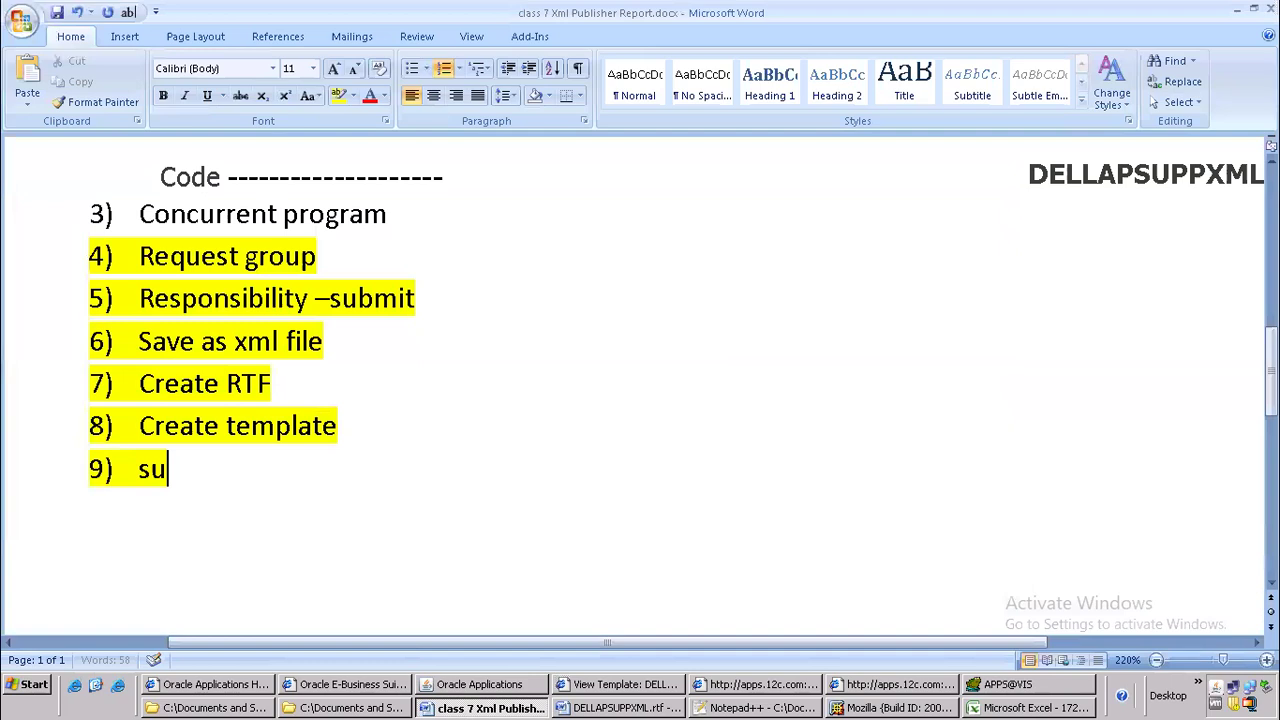
{"action": "type", "text": "bmit from you"}
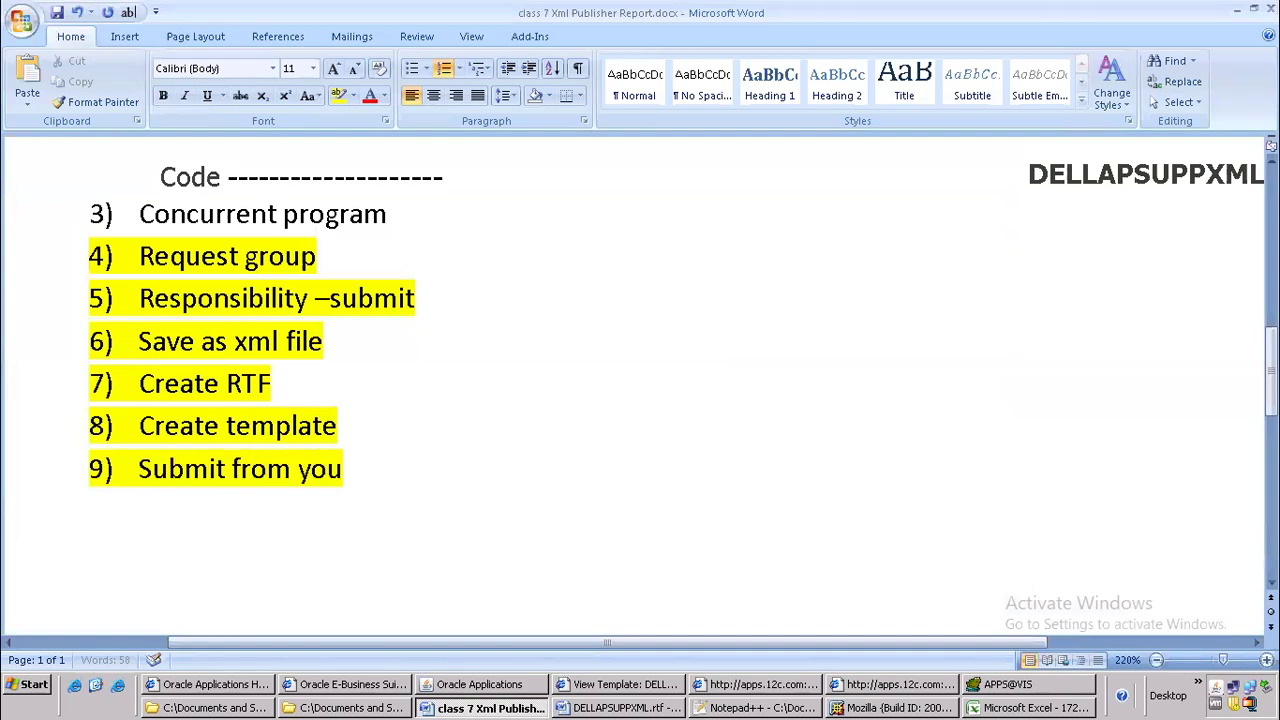
{"action": "type", "text": "r respons"}
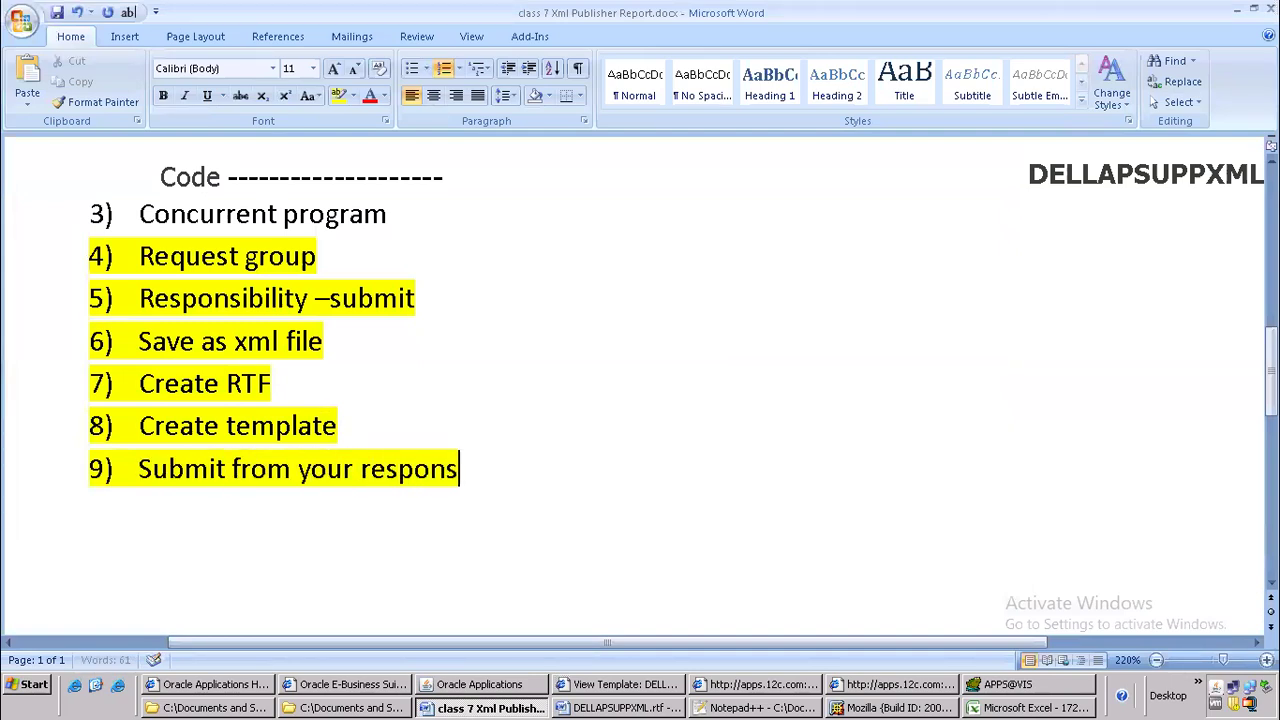
{"action": "type", "text": "bi"}
{"action": "key", "text": "BackSpace"}
{"action": "key", "text": "BackSpace"}
{"action": "type", "text": "ibility"}
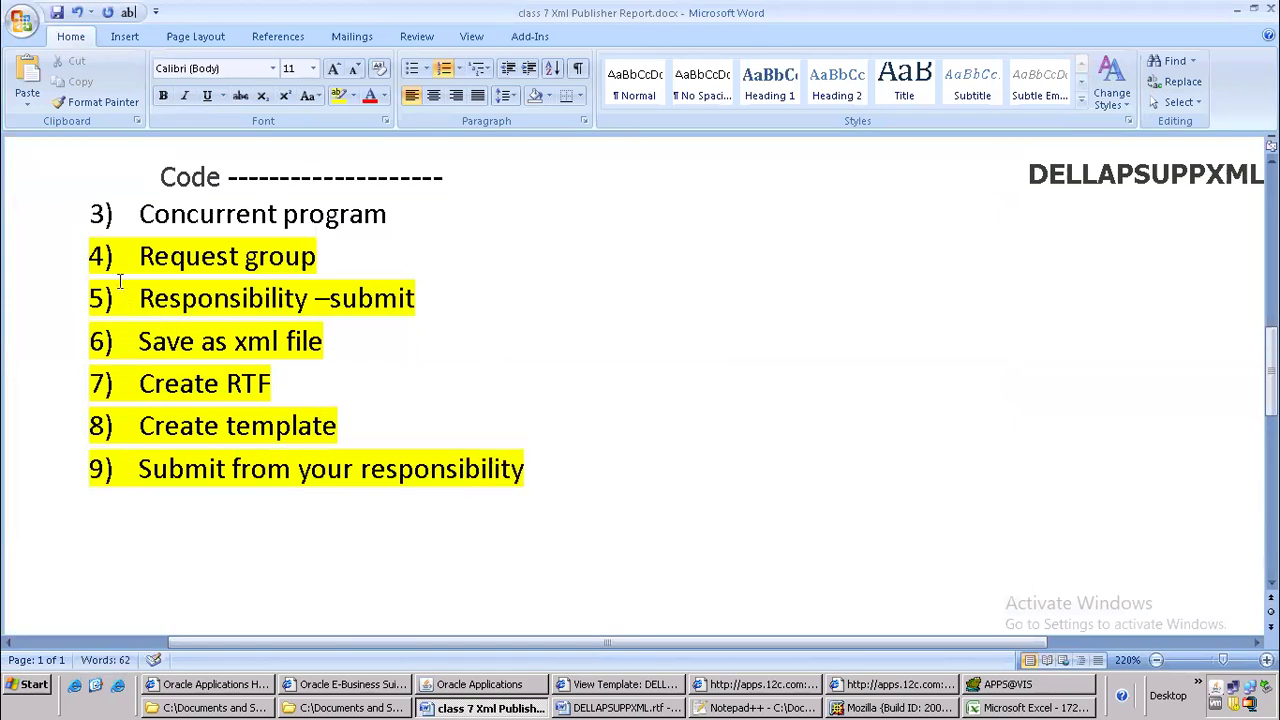
Remove the yellow highlighting from list items 4 to 9
{"action": "left_click_drag", "start_coordinate": [123, 252], "coordinate": [556, 475]}
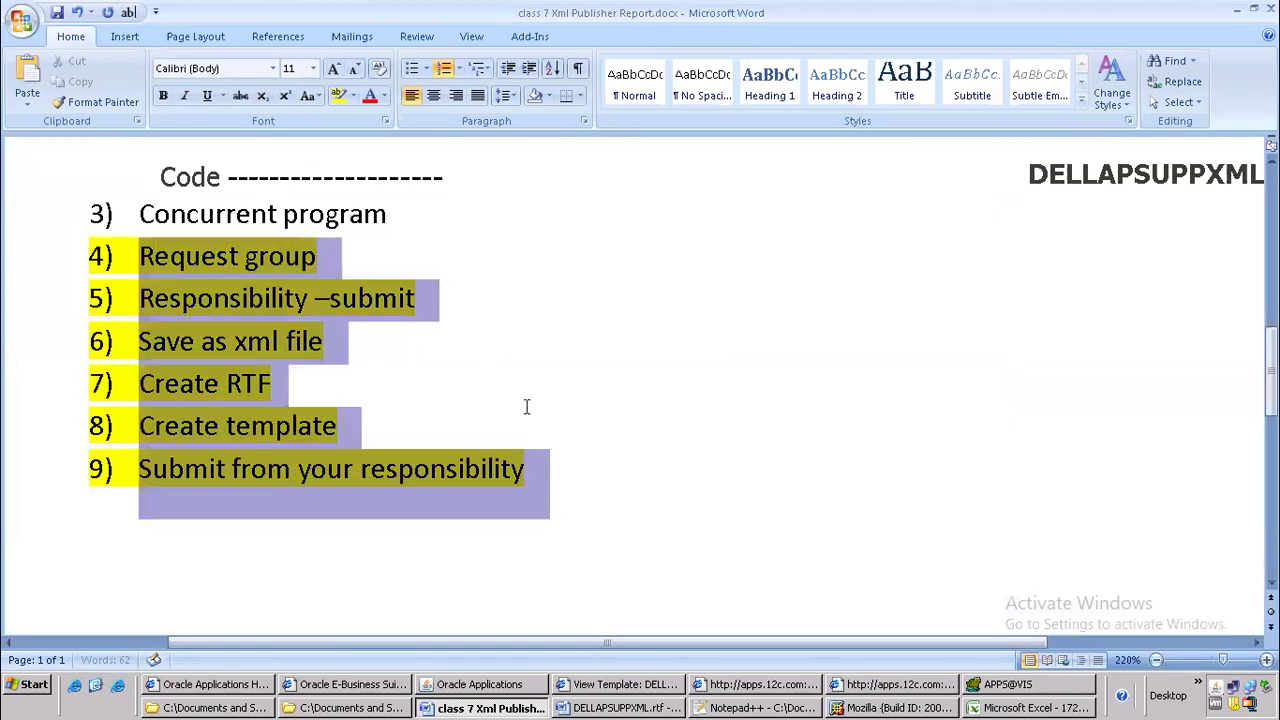
{"action": "left_click", "coordinate": [355, 96]}
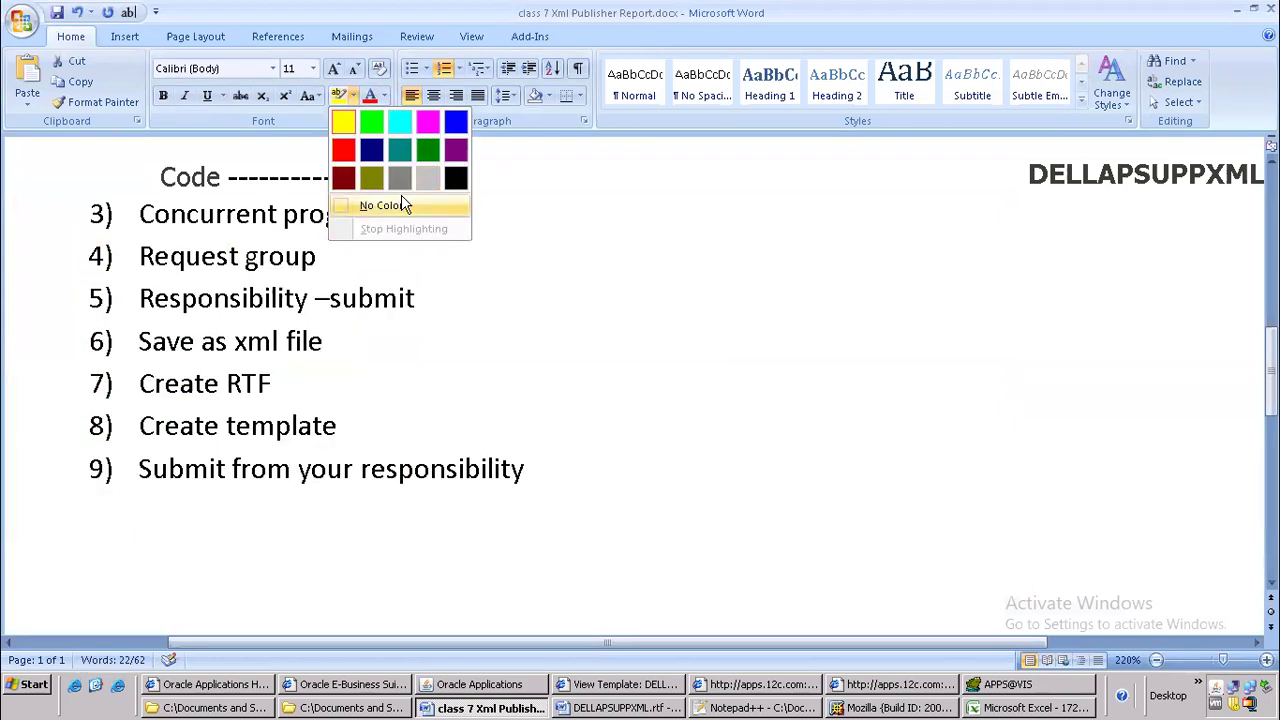
{"action": "left_click", "coordinate": [398, 206]}
{"action": "left_click", "coordinate": [617, 360]}
{"action": "scroll", "coordinate": [618, 362], "scroll_direction": "up", "scroll_amount": 4}
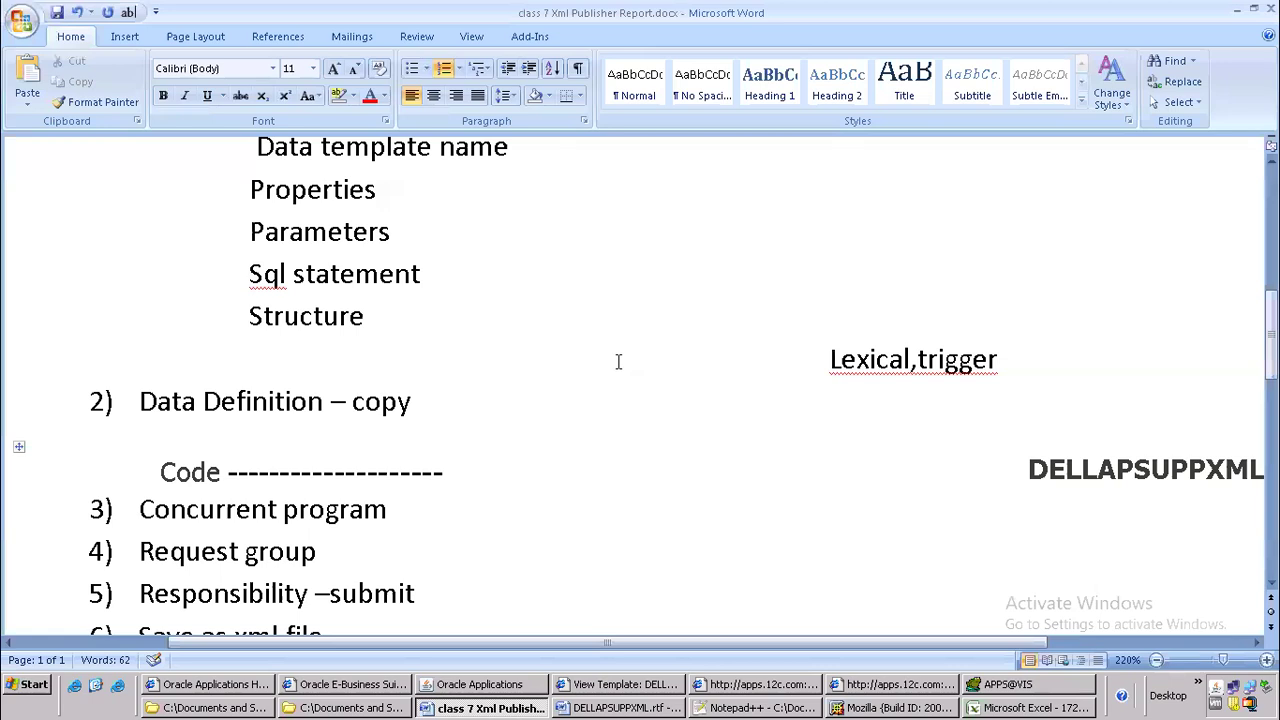
{"action": "scroll", "coordinate": [618, 362], "scroll_direction": "up", "scroll_amount": 2}
{"action": "scroll", "coordinate": [618, 373], "scroll_direction": "down", "scroll_amount": 4}
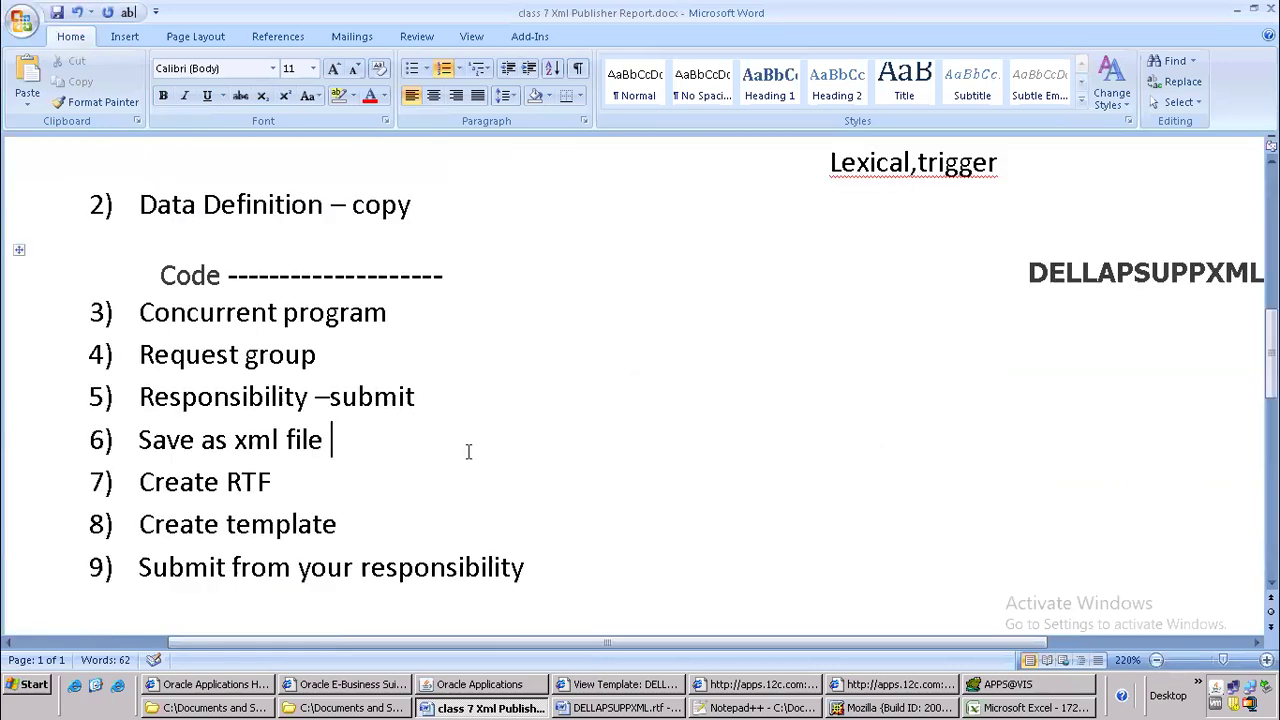
Switch to Oracle Applications and start a new single request copied from the latest DELLAPSUPPXML request for GE Plastics
{"action": "left_click", "coordinate": [615, 684]}
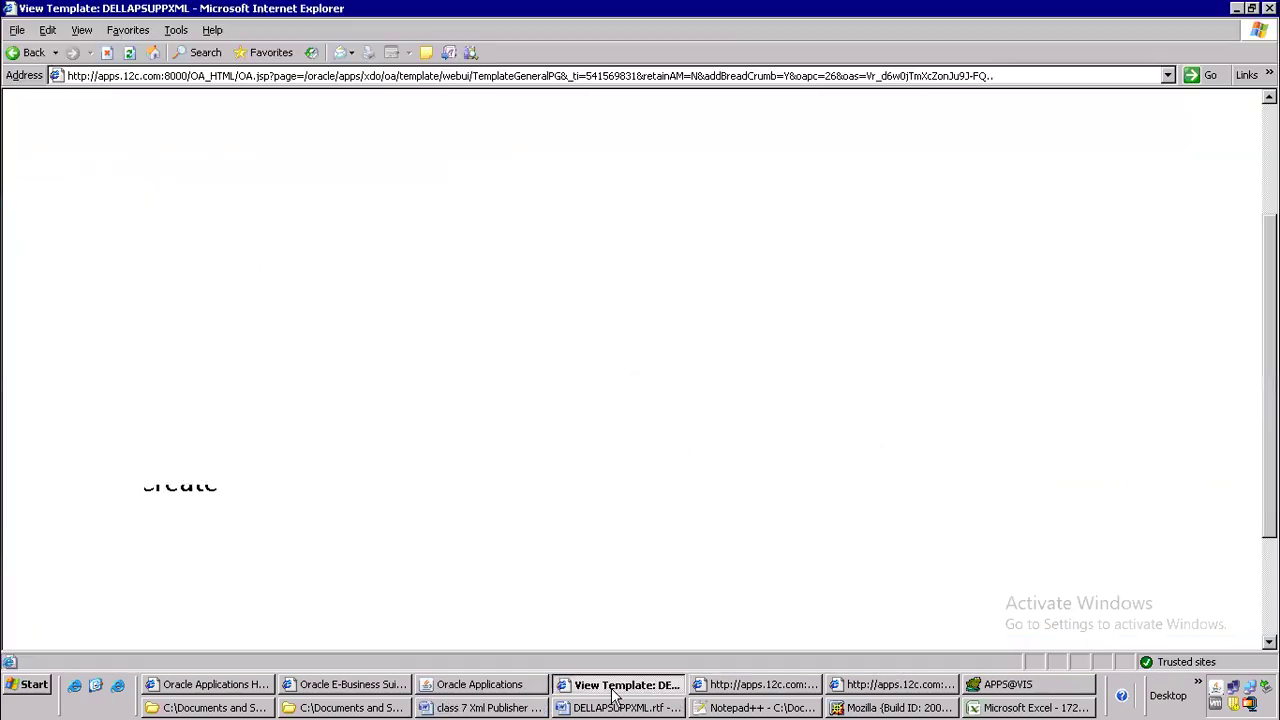
{"action": "left_click", "coordinate": [530, 684]}
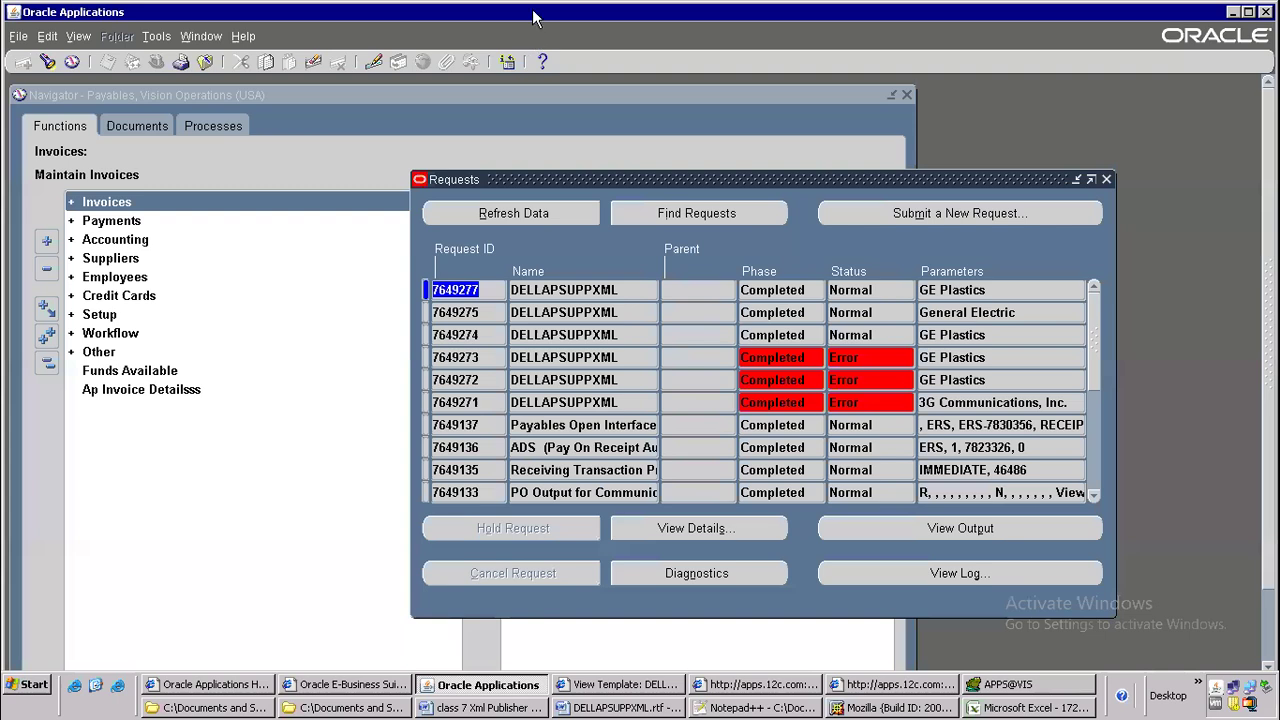
{"action": "left_click", "coordinate": [943, 213]}
{"action": "left_click", "coordinate": [340, 400]}
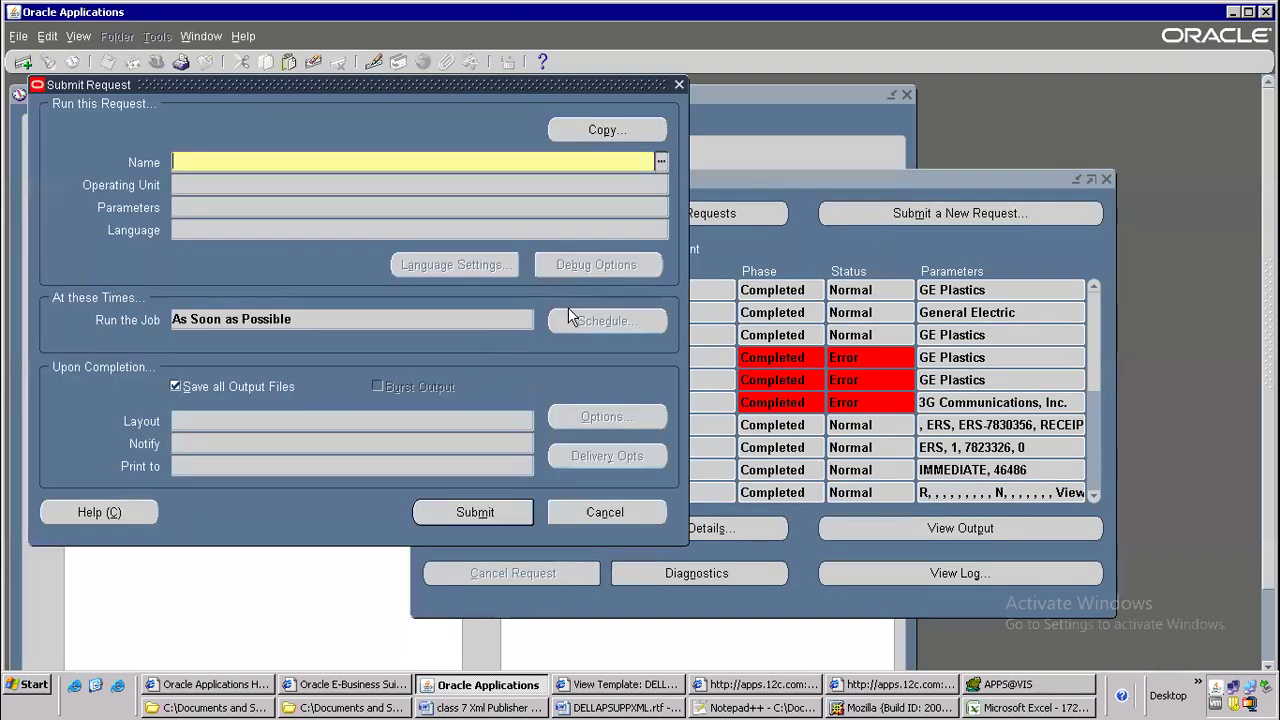
{"action": "left_click", "coordinate": [603, 131]}
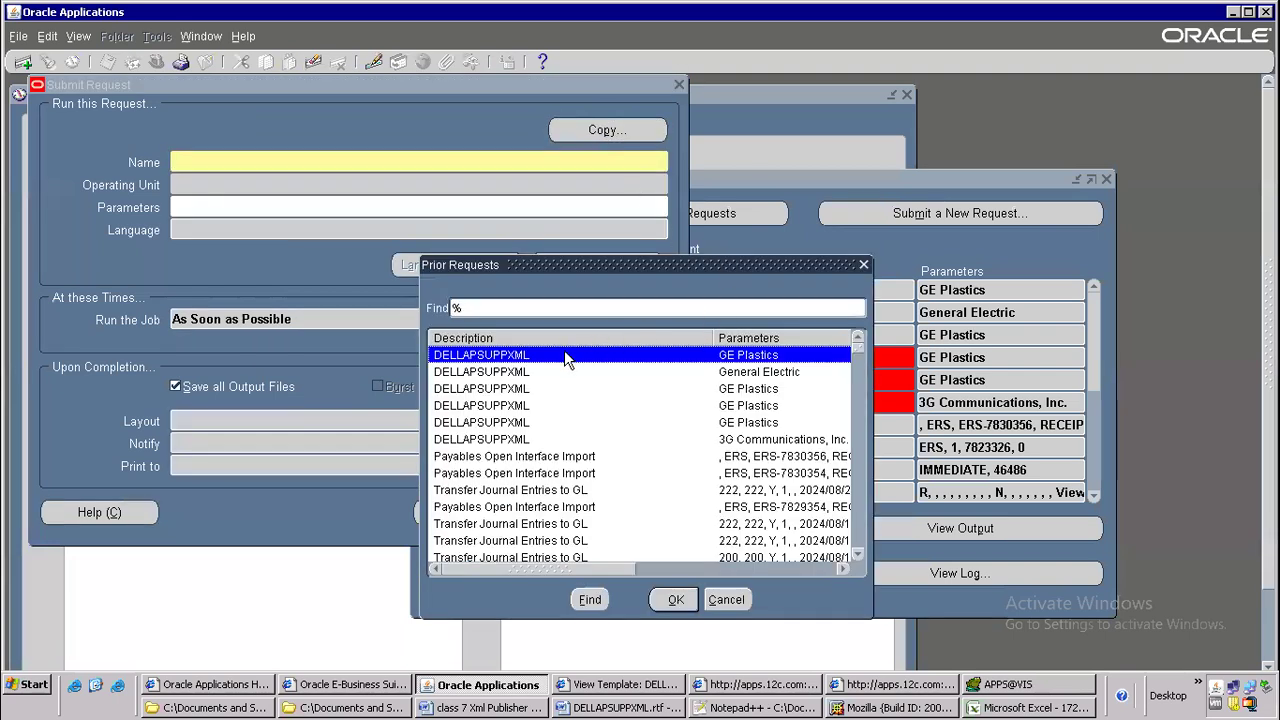
{"action": "double_click", "coordinate": [566, 356]}
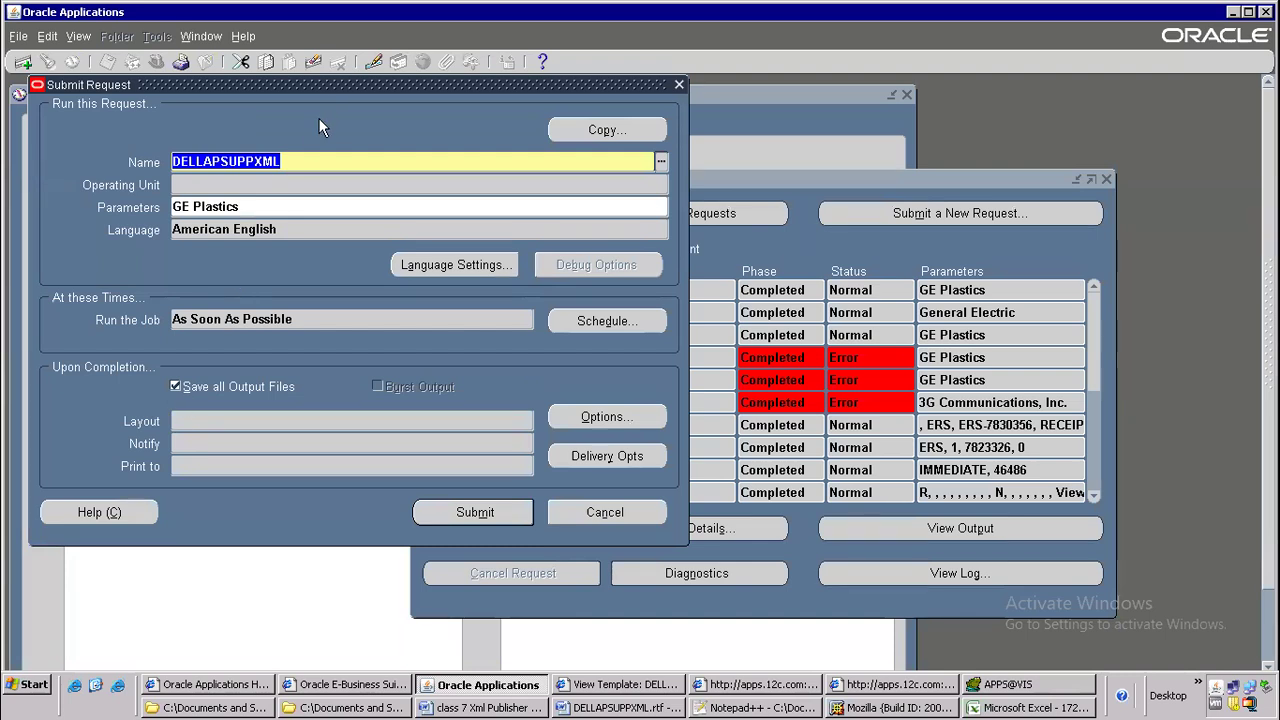
Reselect the DELLAPSUPPXML program so its layout loads, set the vendor name to GE Plastics, and submit the request
{"action": "type", "text": "dell"}
{"action": "key", "text": "Tab"}
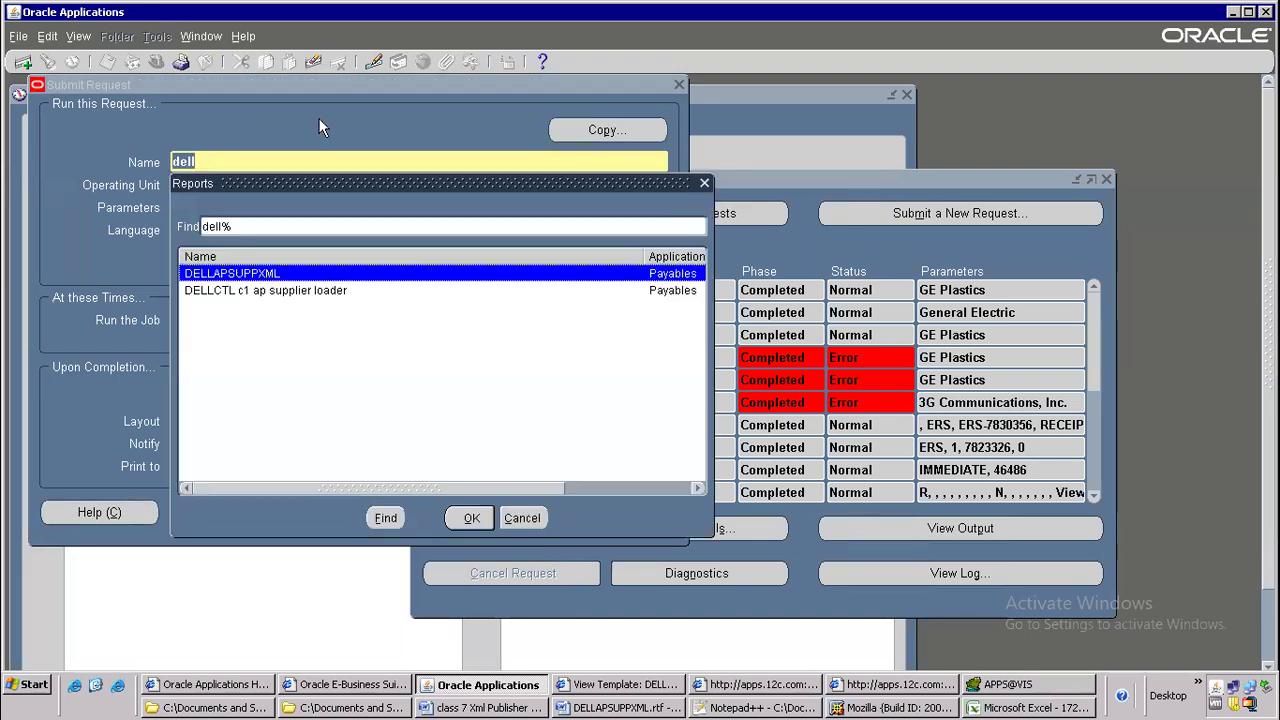
{"action": "left_click", "coordinate": [478, 518]}
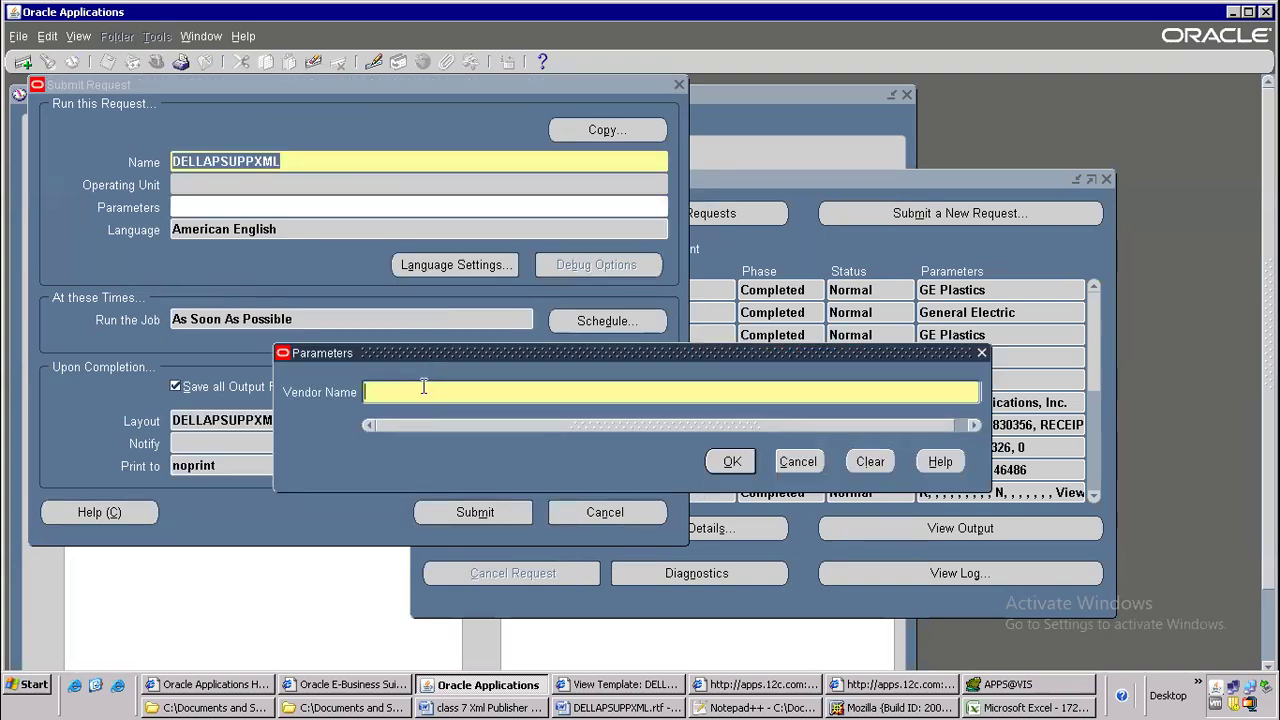
{"action": "type", "text": "GE Plastics"}
{"action": "key", "text": "Return"}
{"action": "left_click", "coordinate": [452, 512]}
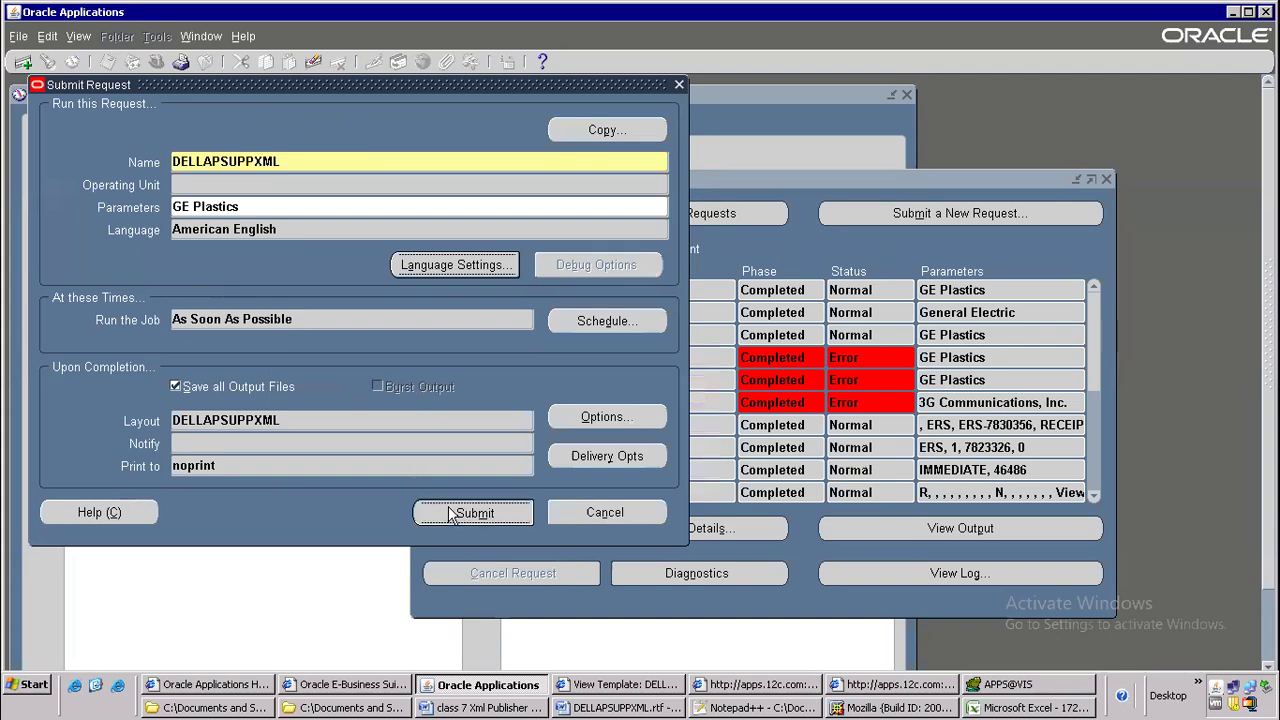
Move the Requests window aside and refresh its data until the new DELLAPSUPPXML request completes
{"action": "left_click", "coordinate": [482, 214]}
{"action": "left_click_drag", "start_coordinate": [843, 183], "coordinate": [611, 115]}
{"action": "left_click", "coordinate": [318, 148]}
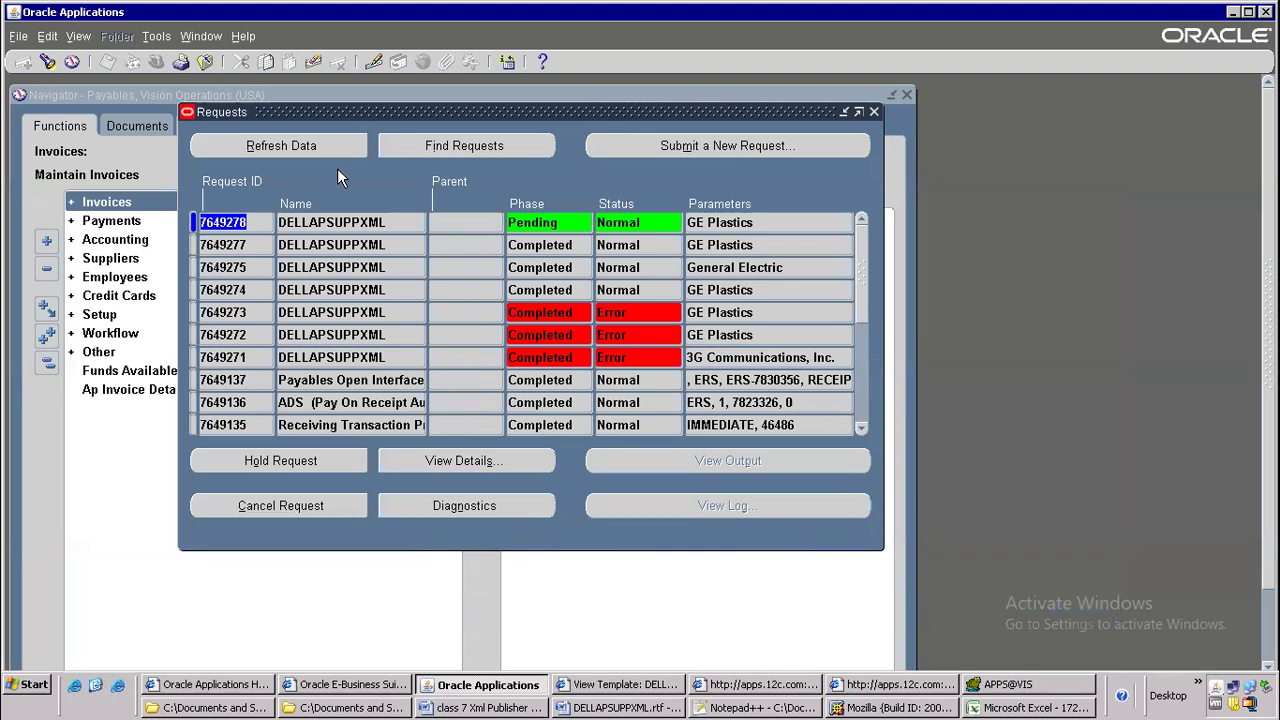
{"action": "left_click", "coordinate": [304, 154]}
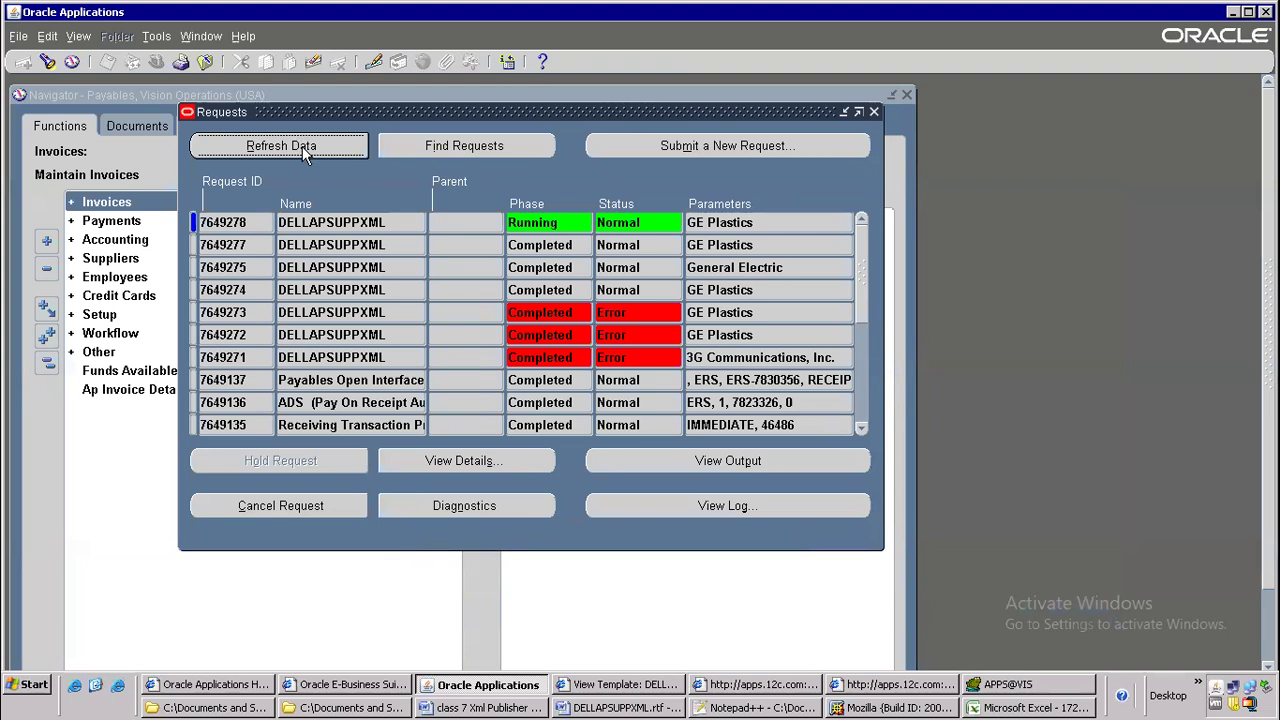
{"action": "left_click", "coordinate": [287, 156]}
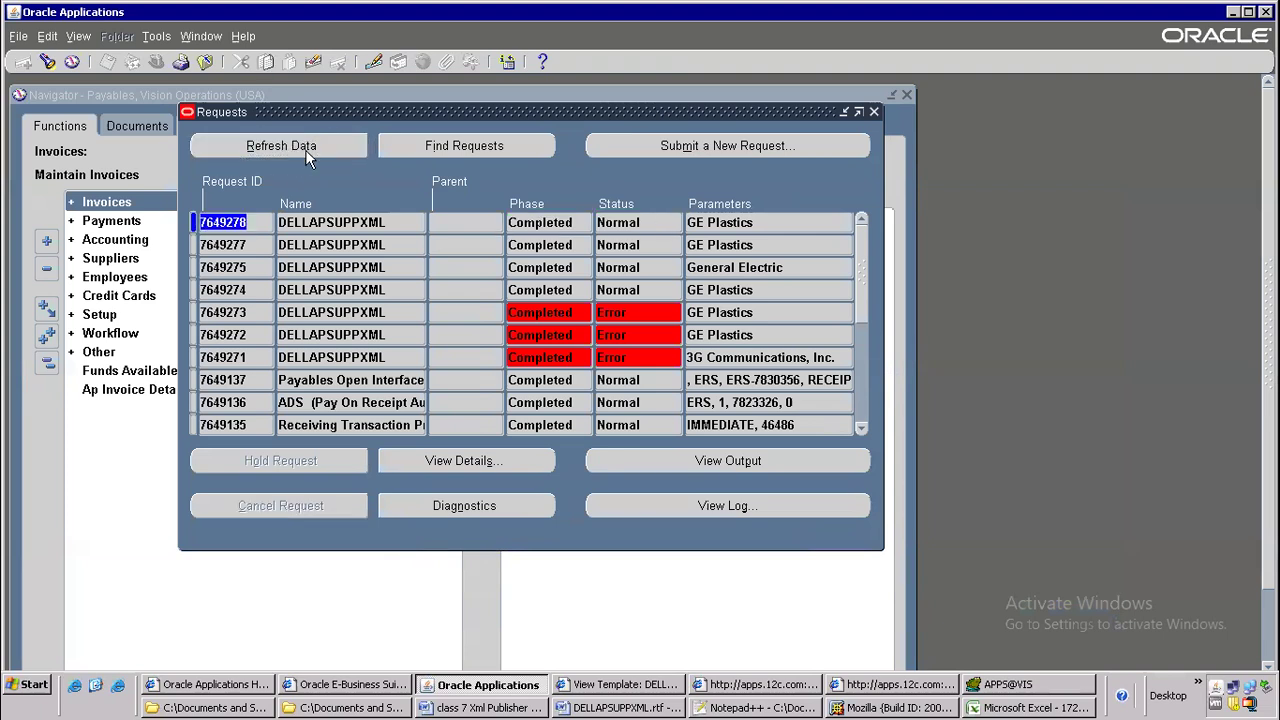
View the newest DELLAPSUPPXML request's output as a Word document and close it
{"action": "left_click", "coordinate": [788, 452]}
{"action": "left_click", "coordinate": [630, 355]}
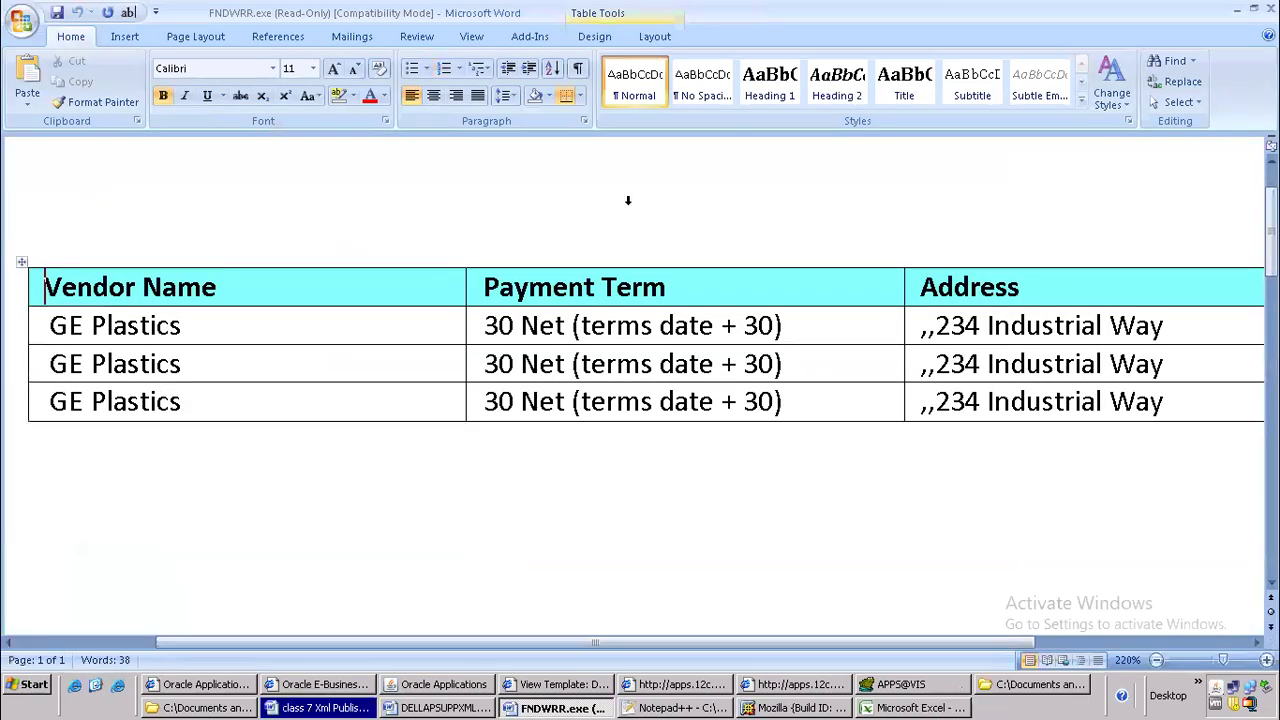
{"action": "left_click", "coordinate": [1270, 9]}
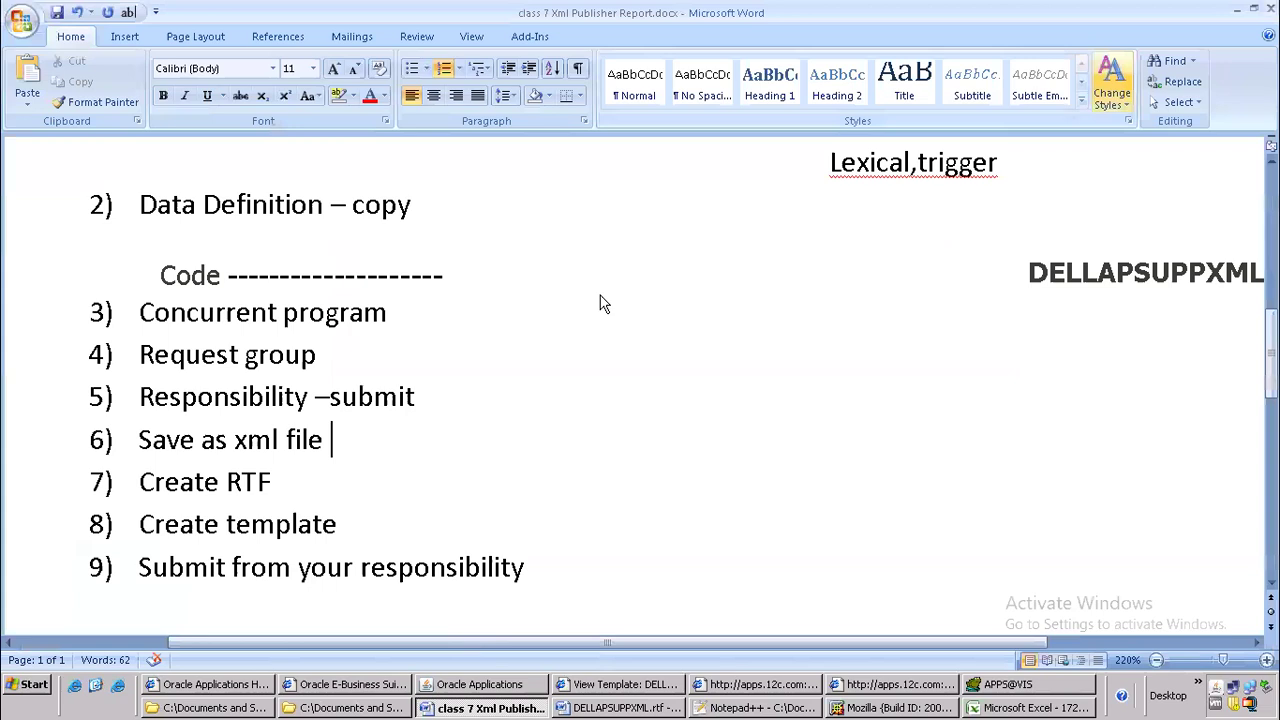
Return to Oracle Applications and copy the most recent DELLAPSUPPXML request for GE Plastics into another single request
{"action": "key", "text": "alt+Tab"}
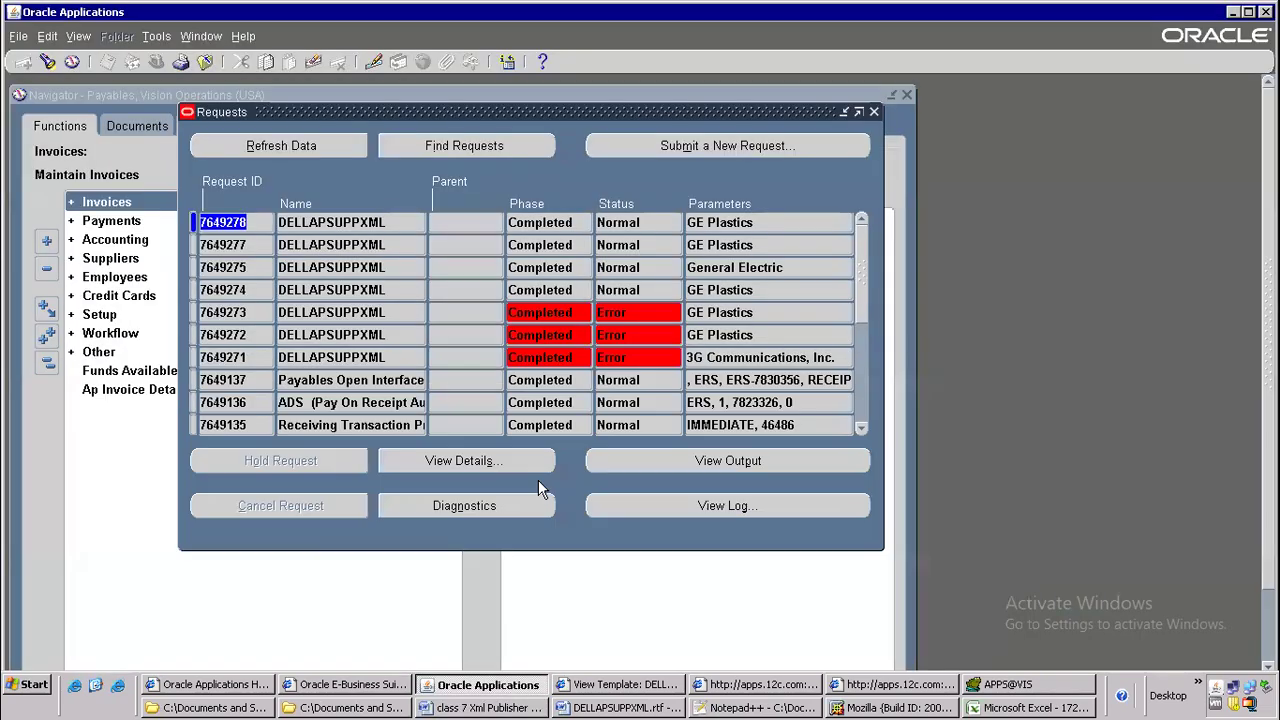
{"action": "left_click", "coordinate": [693, 150]}
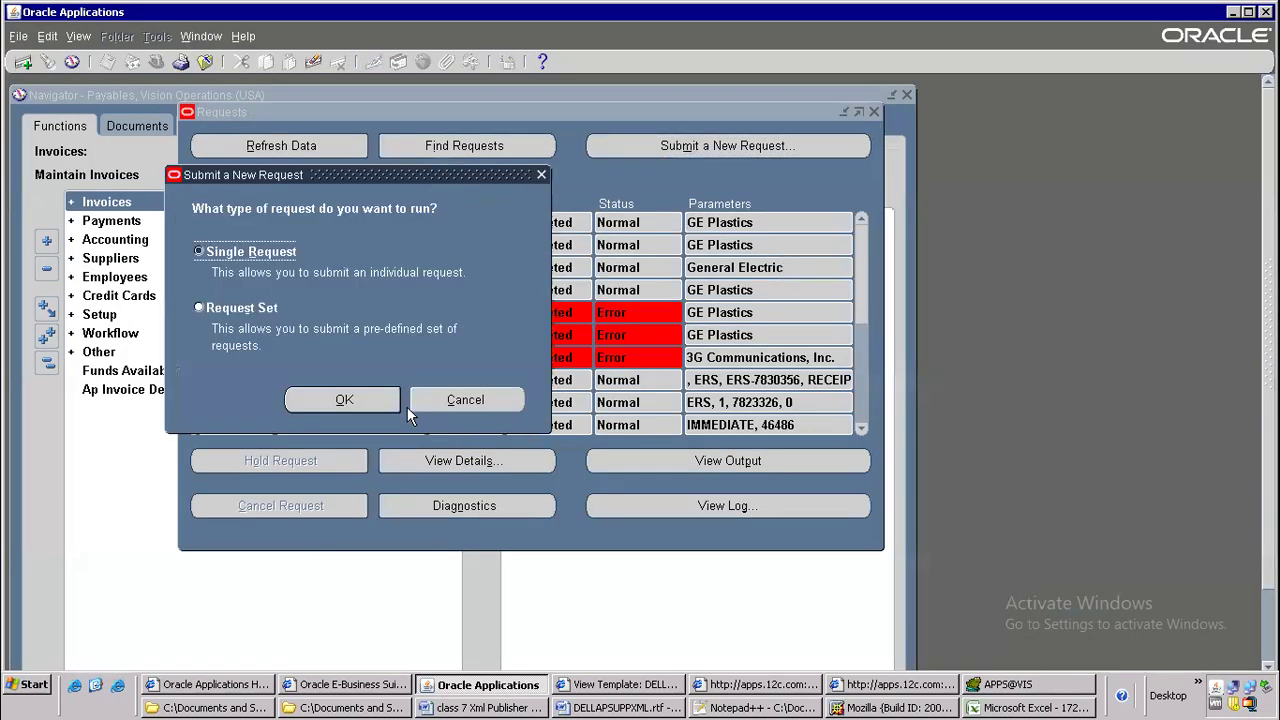
{"action": "left_click", "coordinate": [360, 400]}
{"action": "left_click", "coordinate": [626, 131]}
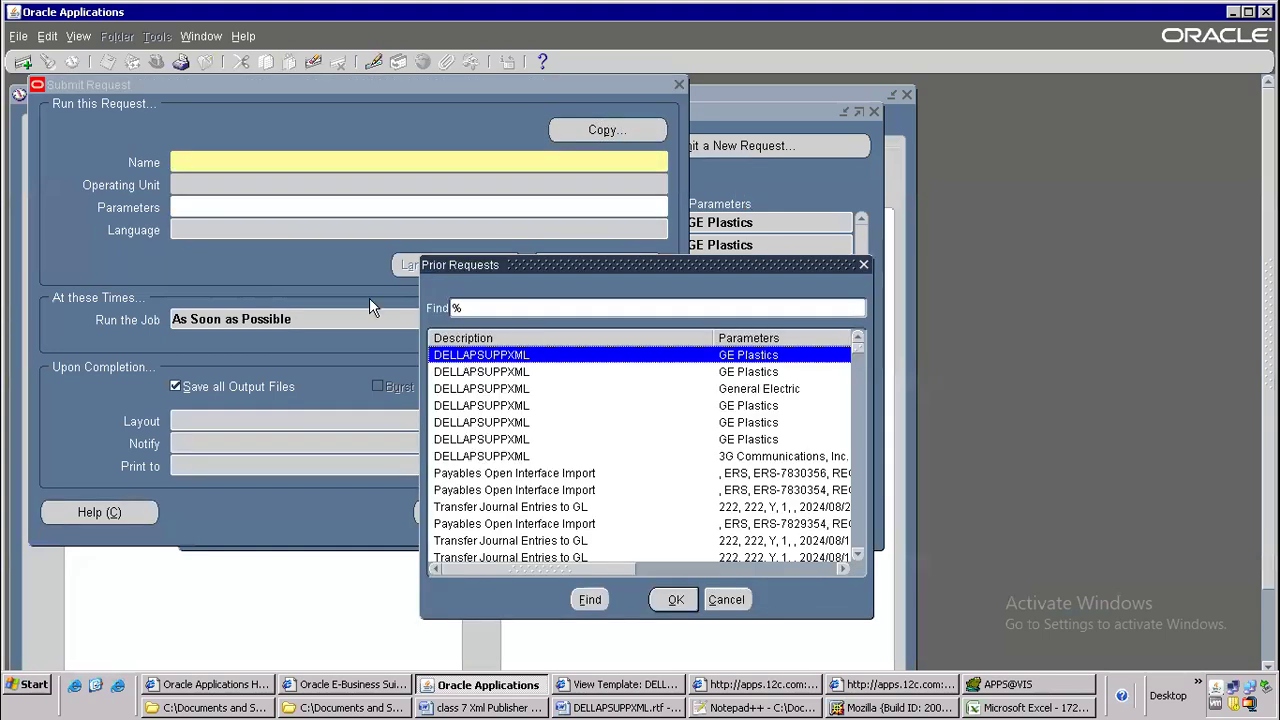
{"action": "left_click", "coordinate": [676, 599]}
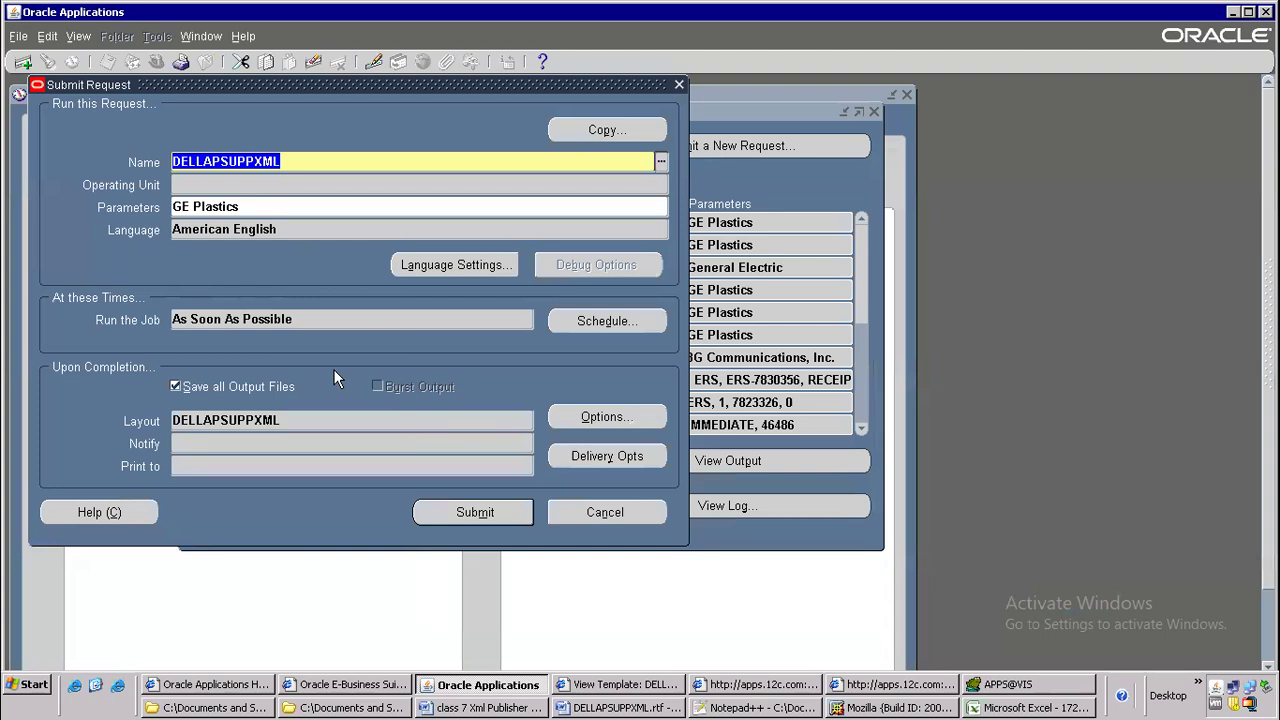
Change the DELLAPSUPPXML layout's output format to EXCEL in the completion options and submit the request
{"action": "left_click", "coordinate": [598, 418]}
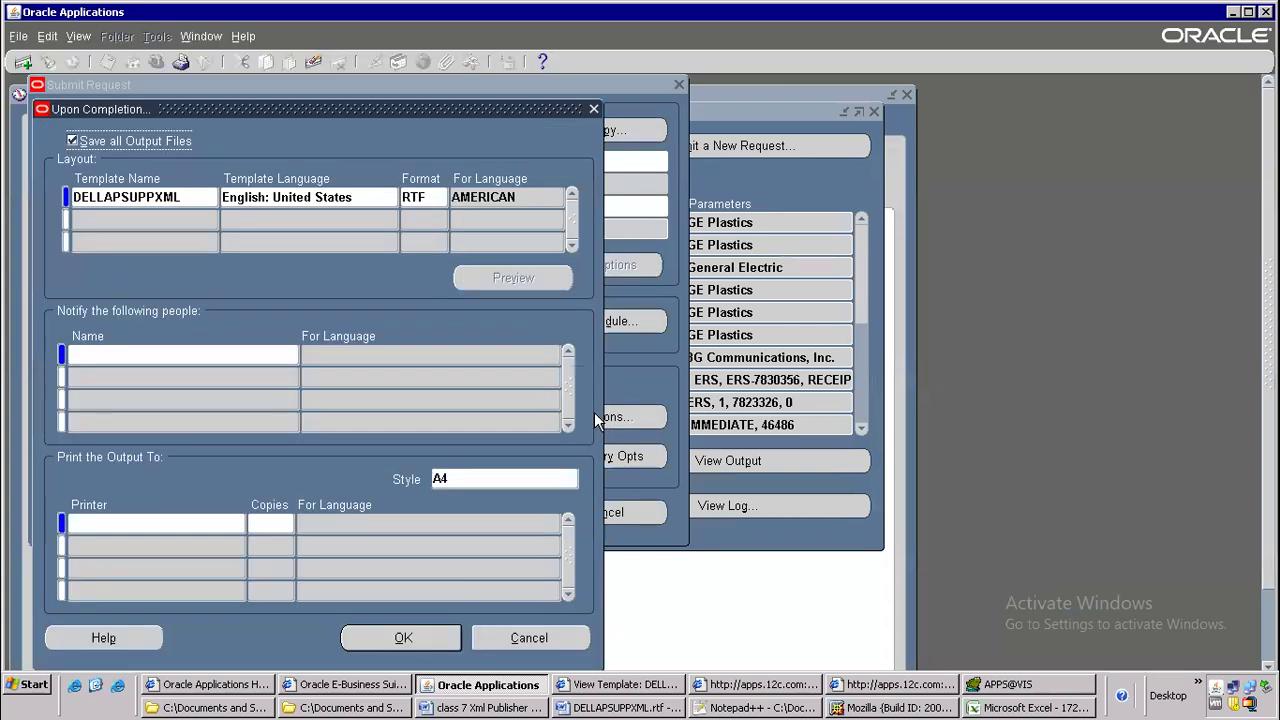
{"action": "left_click", "coordinate": [437, 196]}
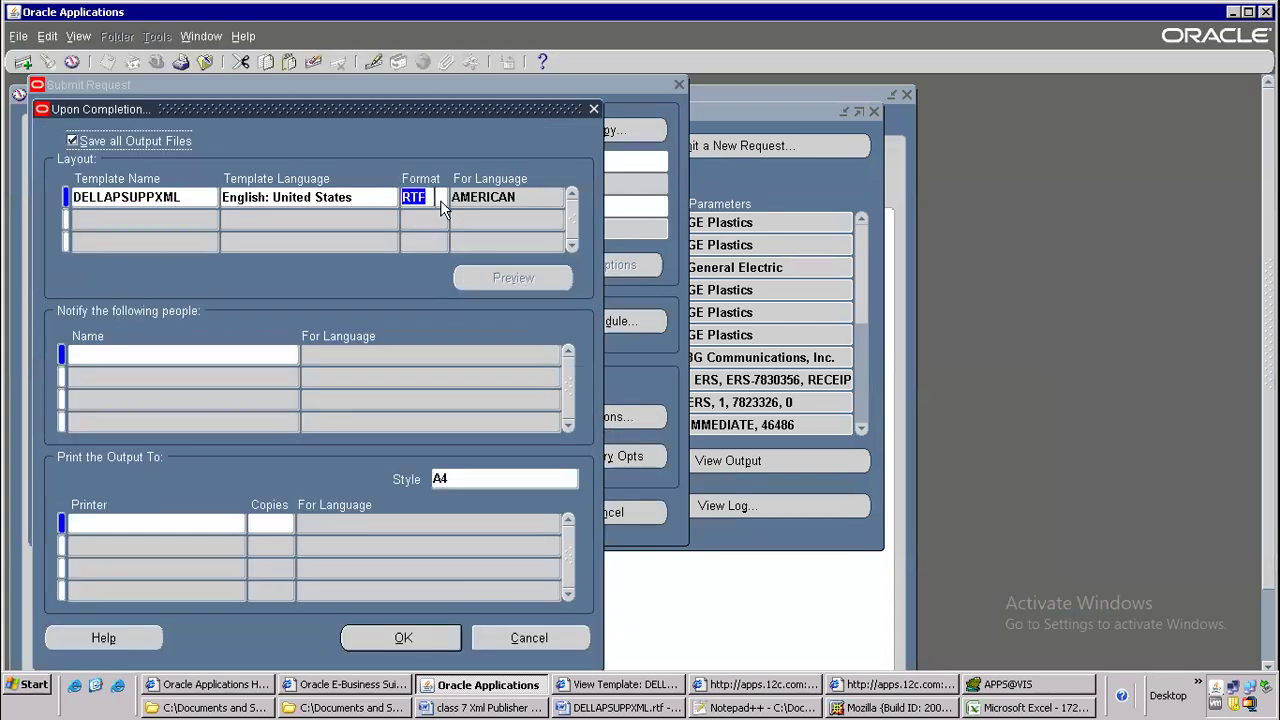
{"action": "left_click", "coordinate": [443, 198]}
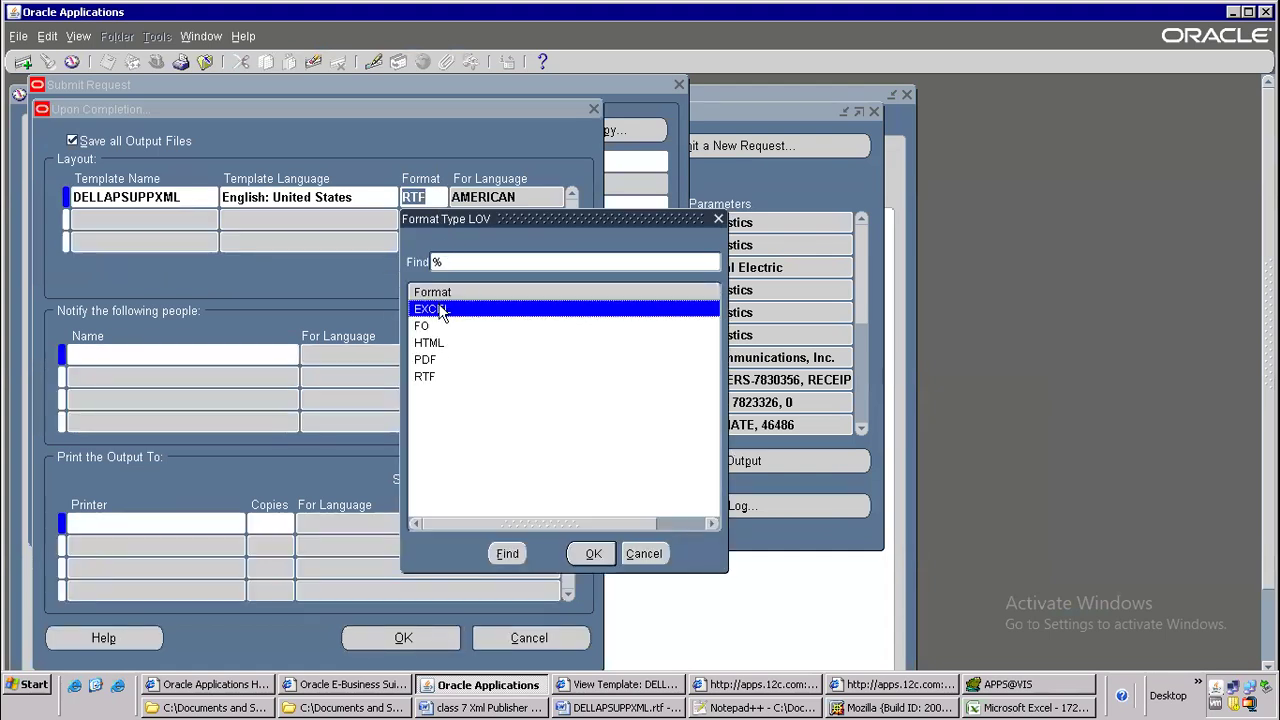
{"action": "left_click", "coordinate": [593, 553]}
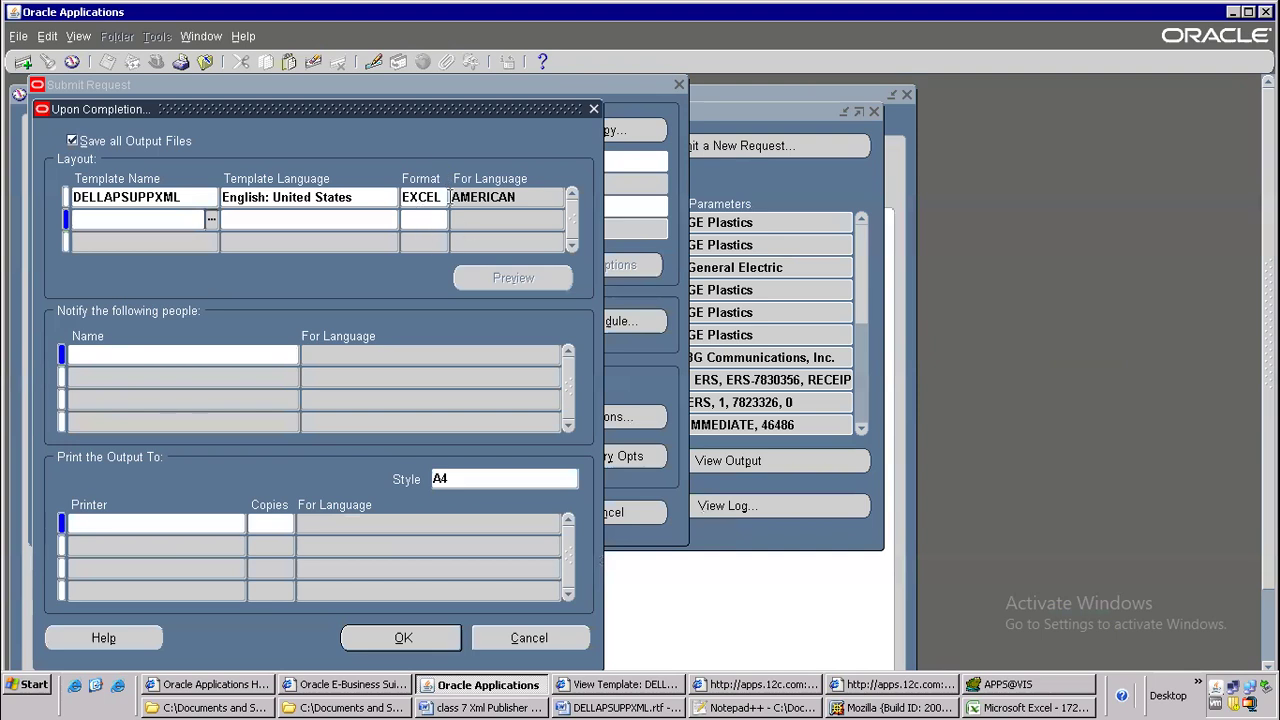
{"action": "left_click", "coordinate": [403, 638]}
{"action": "left_click", "coordinate": [493, 510]}
{"action": "left_click", "coordinate": [676, 465]}
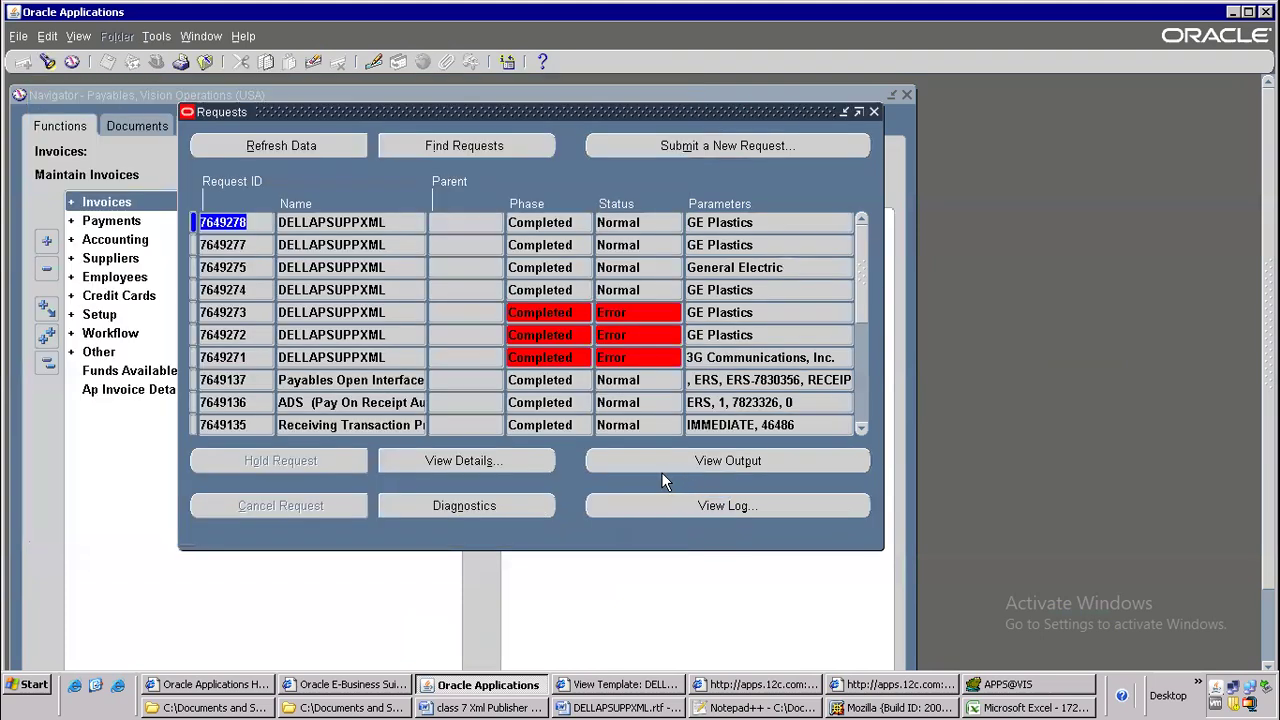
Refresh the request list repeatedly to check the progress of the Excel-format DELLAPSUPPXML request
{"action": "left_click", "coordinate": [294, 147]}
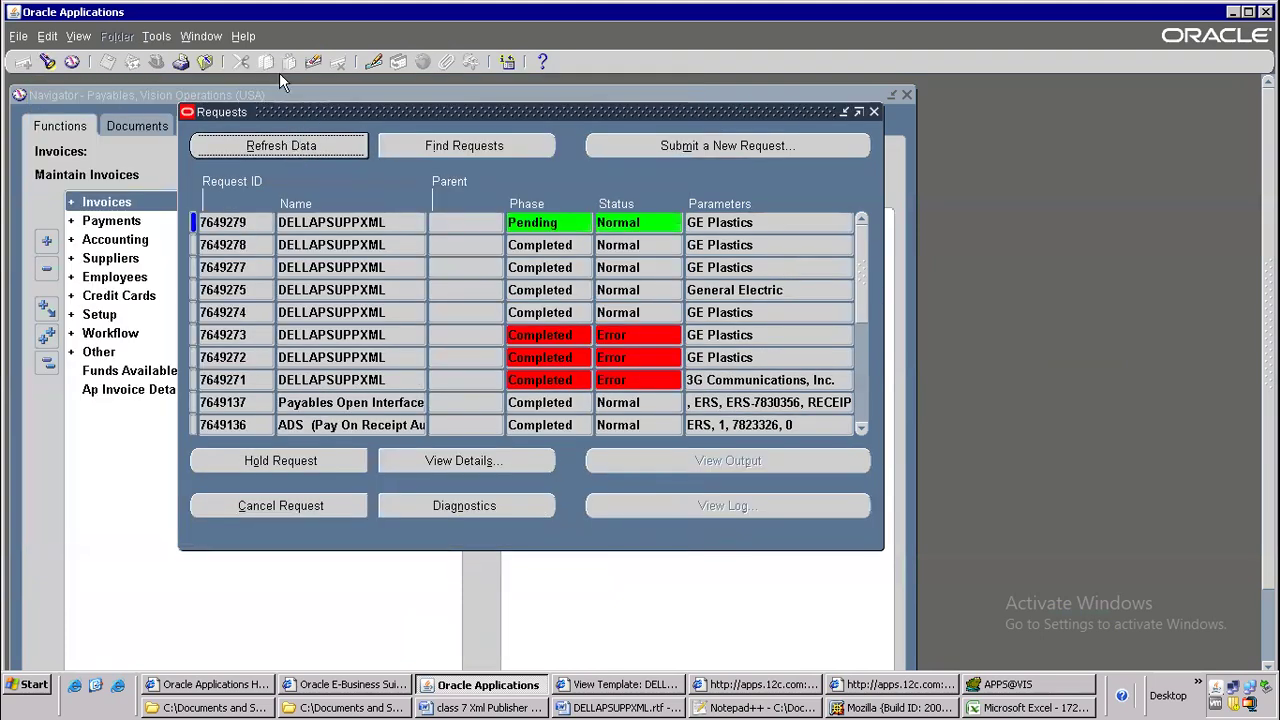
{"action": "left_click", "coordinate": [329, 144]}
{"action": "left_click", "coordinate": [333, 146]}
{"action": "left_click", "coordinate": [334, 145]}
{"action": "left_click", "coordinate": [302, 145]}
{"action": "left_click", "coordinate": [302, 141]}
{"action": "left_click", "coordinate": [302, 141]}
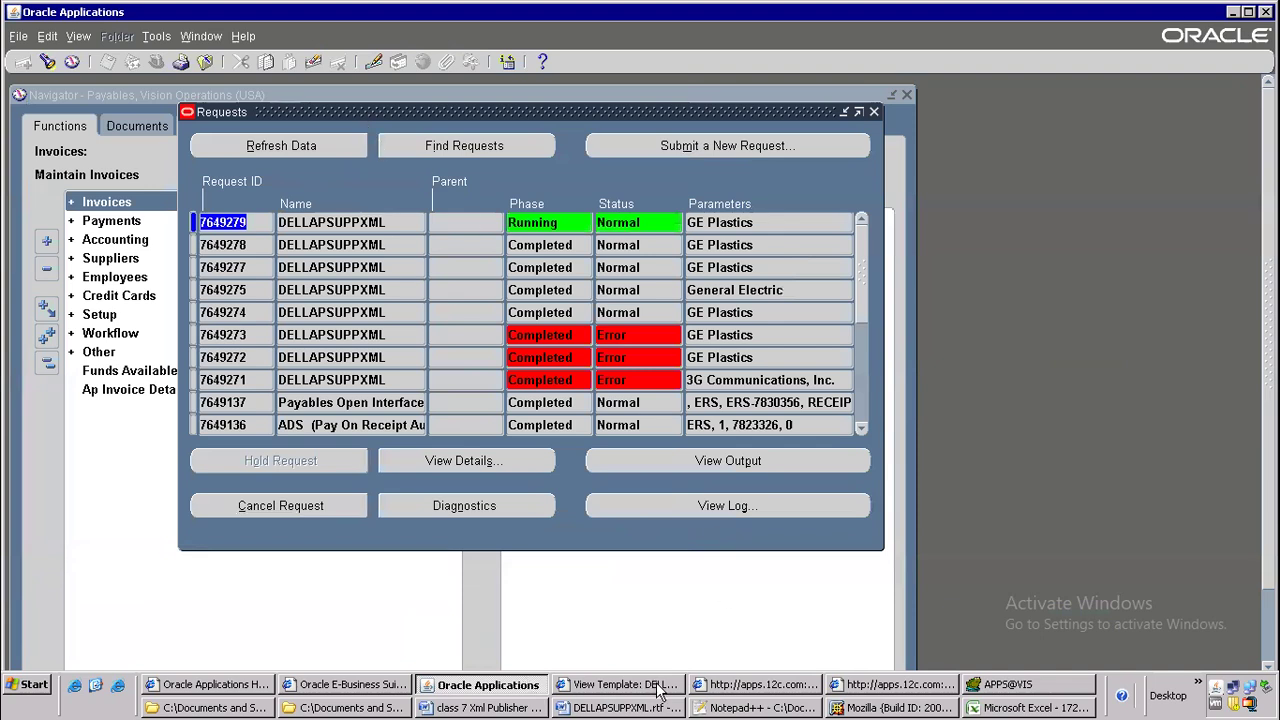
Switch to the class 7 Xml Publisher Report document in Word and review the listed steps from data template to submission
{"action": "left_click", "coordinate": [536, 708]}
{"action": "left_click", "coordinate": [403, 282]}
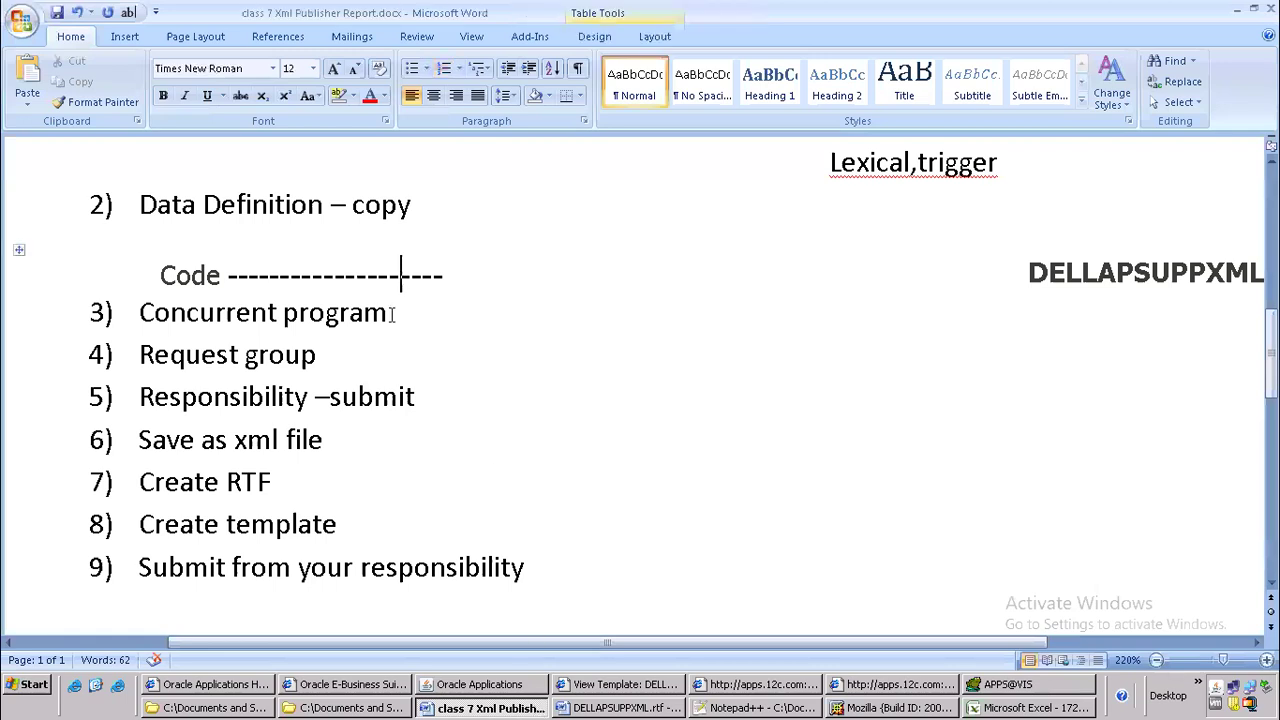
{"action": "scroll", "coordinate": [410, 345], "scroll_direction": "down", "scroll_amount": 1}
{"action": "scroll", "coordinate": [391, 381], "scroll_direction": "up", "scroll_amount": 2}
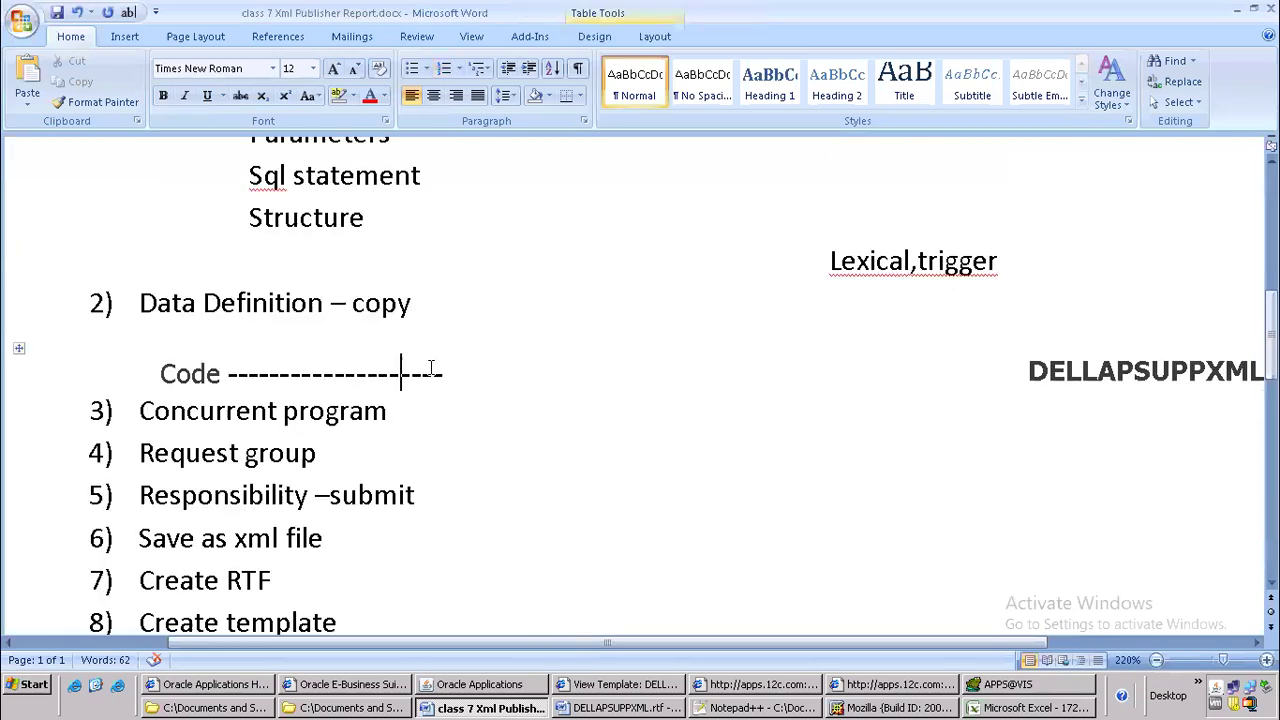
{"action": "scroll", "coordinate": [460, 334], "scroll_direction": "up", "scroll_amount": 6}
{"action": "scroll", "coordinate": [462, 334], "scroll_direction": "down", "scroll_amount": 3}
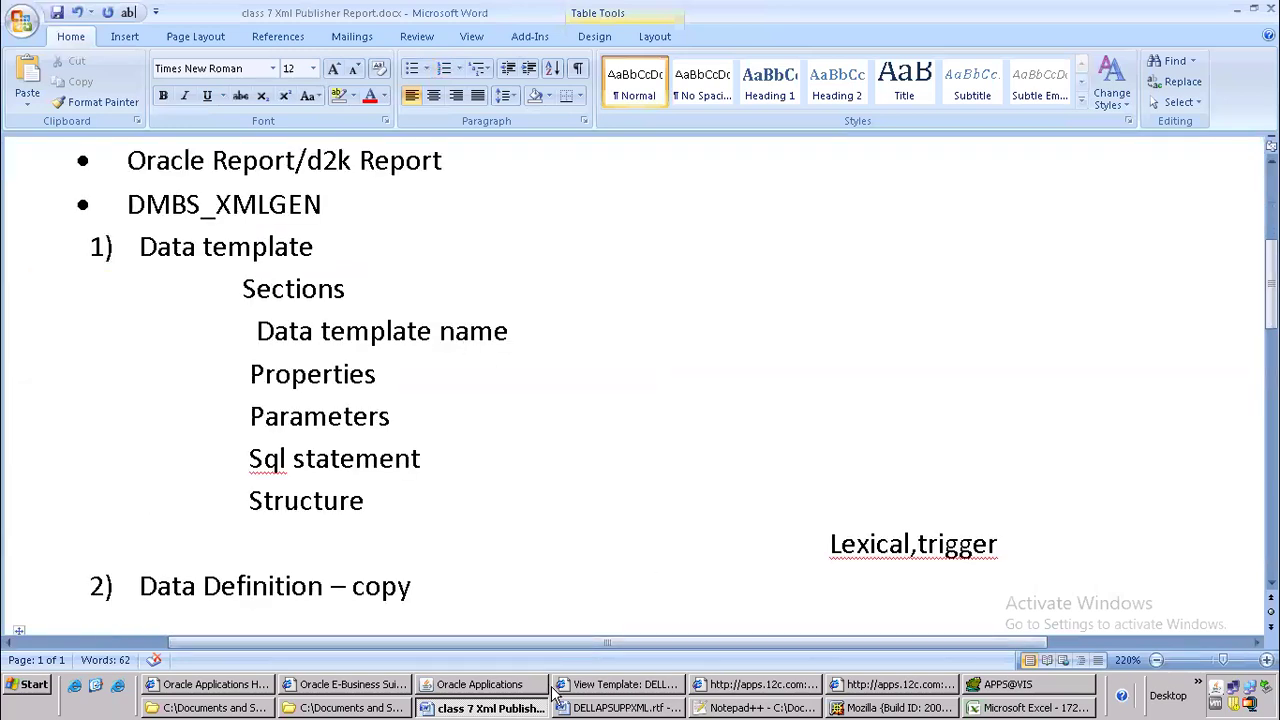
Return to Oracle Applications, refresh the request list and view the newest DELLAPSUPPXML request's output in Excel
{"action": "left_click", "coordinate": [480, 684]}
{"action": "left_click", "coordinate": [290, 150]}
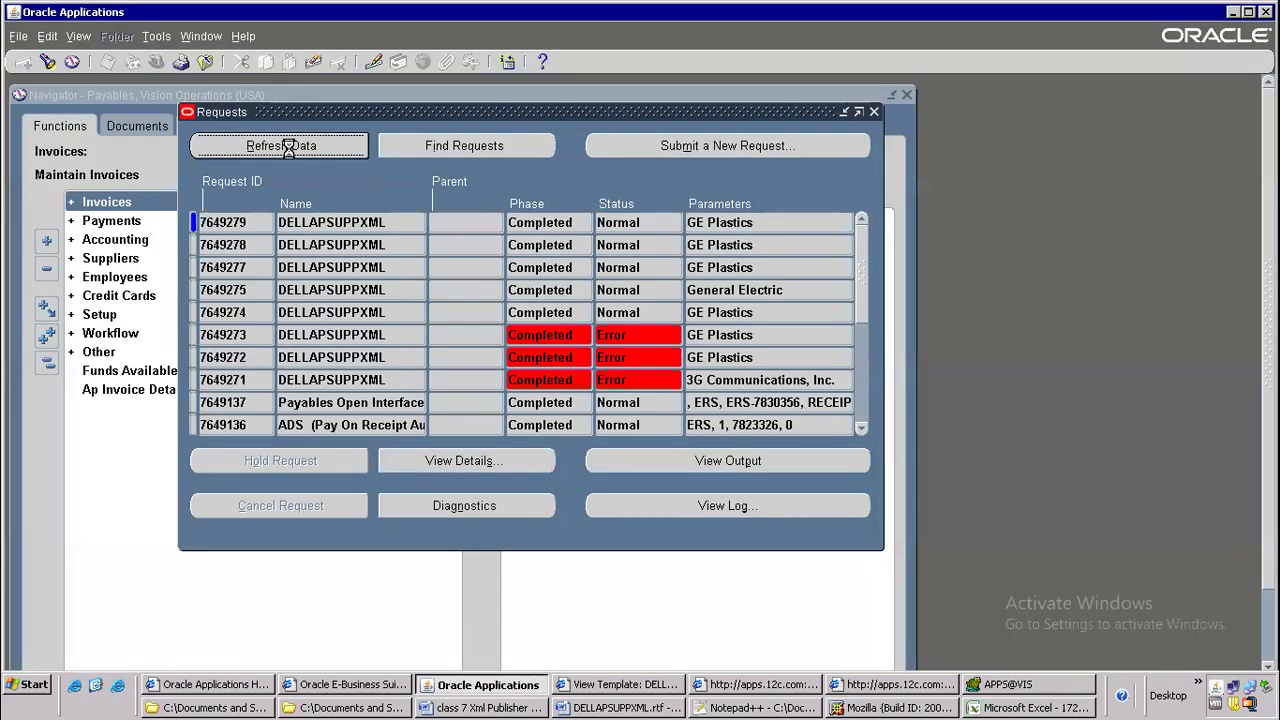
{"action": "left_click", "coordinate": [706, 466]}
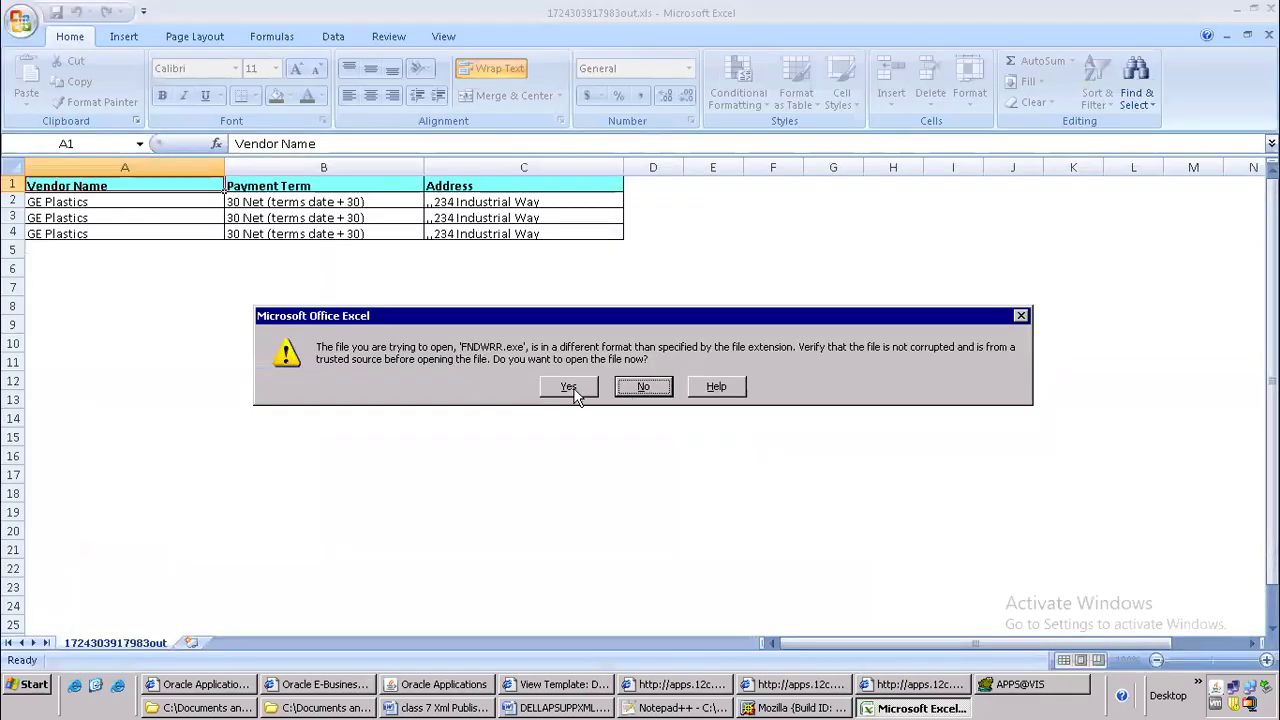
{"action": "left_click", "coordinate": [571, 388]}
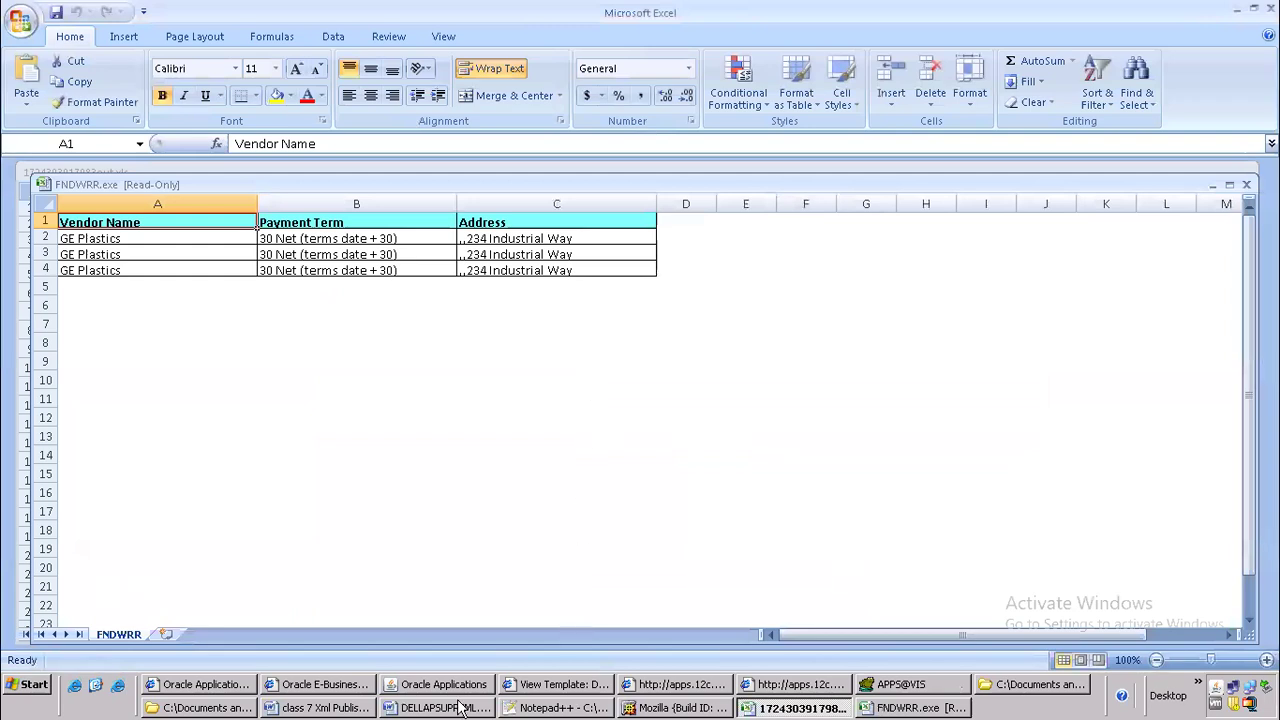
Switch to the class 7 Xml Publisher Report document in Word and highlight the first step, Data template
{"action": "left_click", "coordinate": [355, 707]}
{"action": "scroll", "coordinate": [275, 366], "scroll_direction": "up", "scroll_amount": 3}
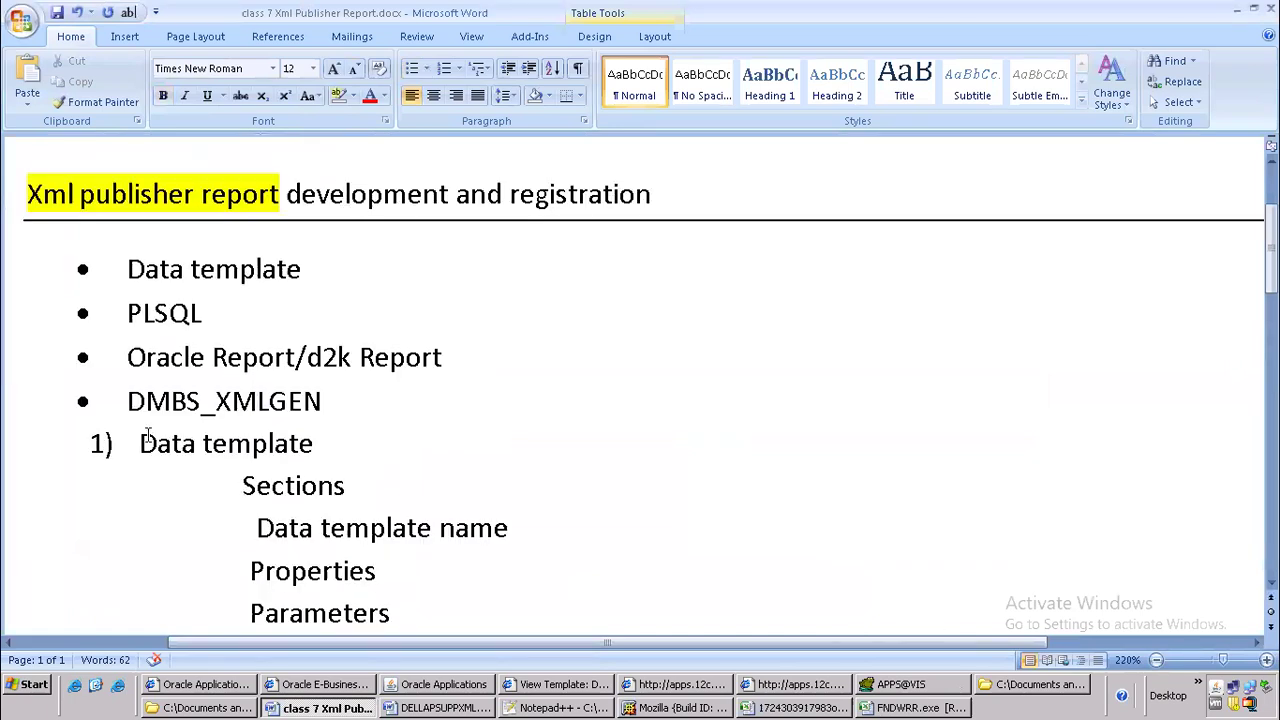
{"action": "left_click_drag", "start_coordinate": [138, 444], "coordinate": [318, 450]}
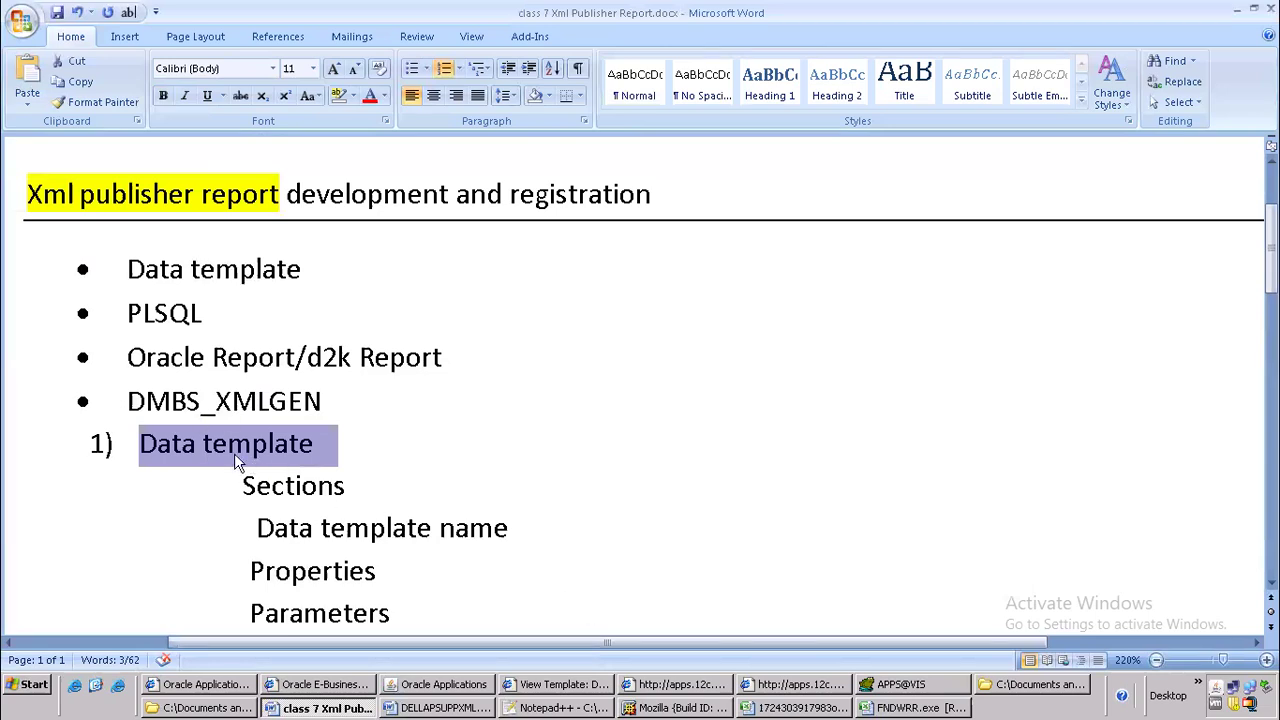
{"action": "left_click", "coordinate": [320, 446]}
{"action": "left_click_drag", "start_coordinate": [146, 445], "coordinate": [322, 447]}
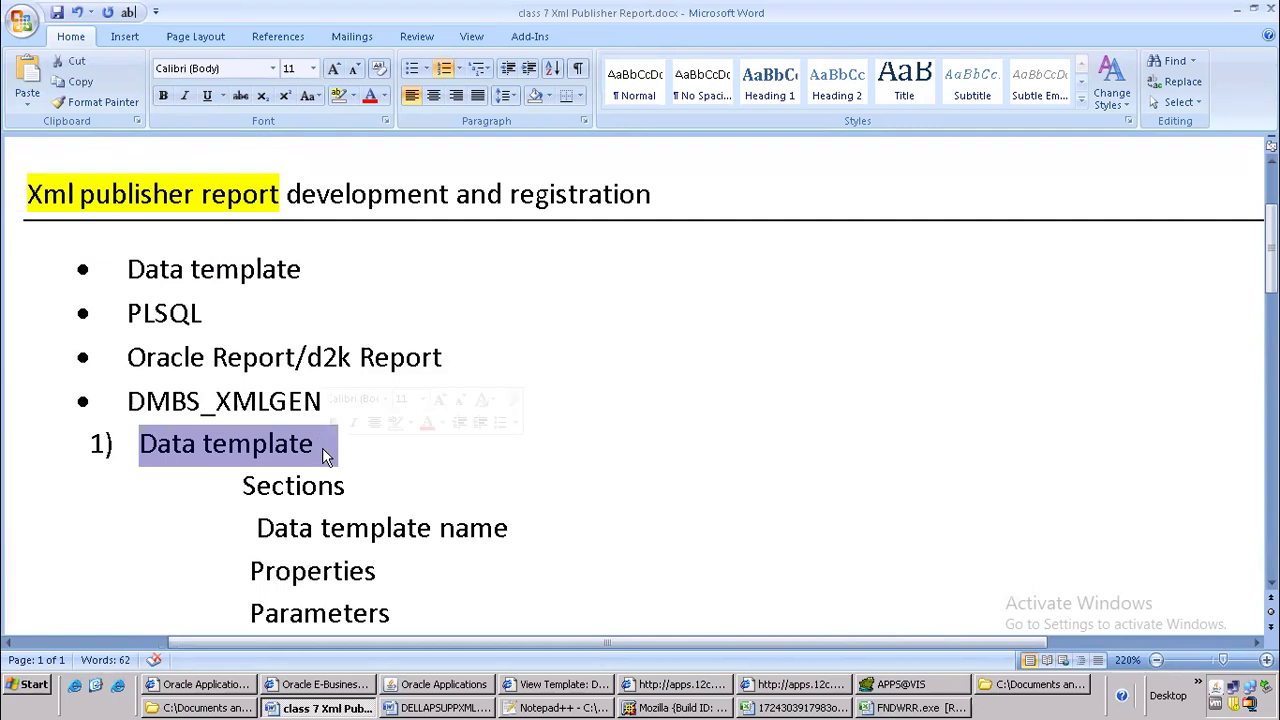
In the batch 106 oracle apps folder, rename DELLAPSUPPXML.xml as DELLAPSUPPXML2.xml
{"action": "left_click", "coordinate": [229, 707]}
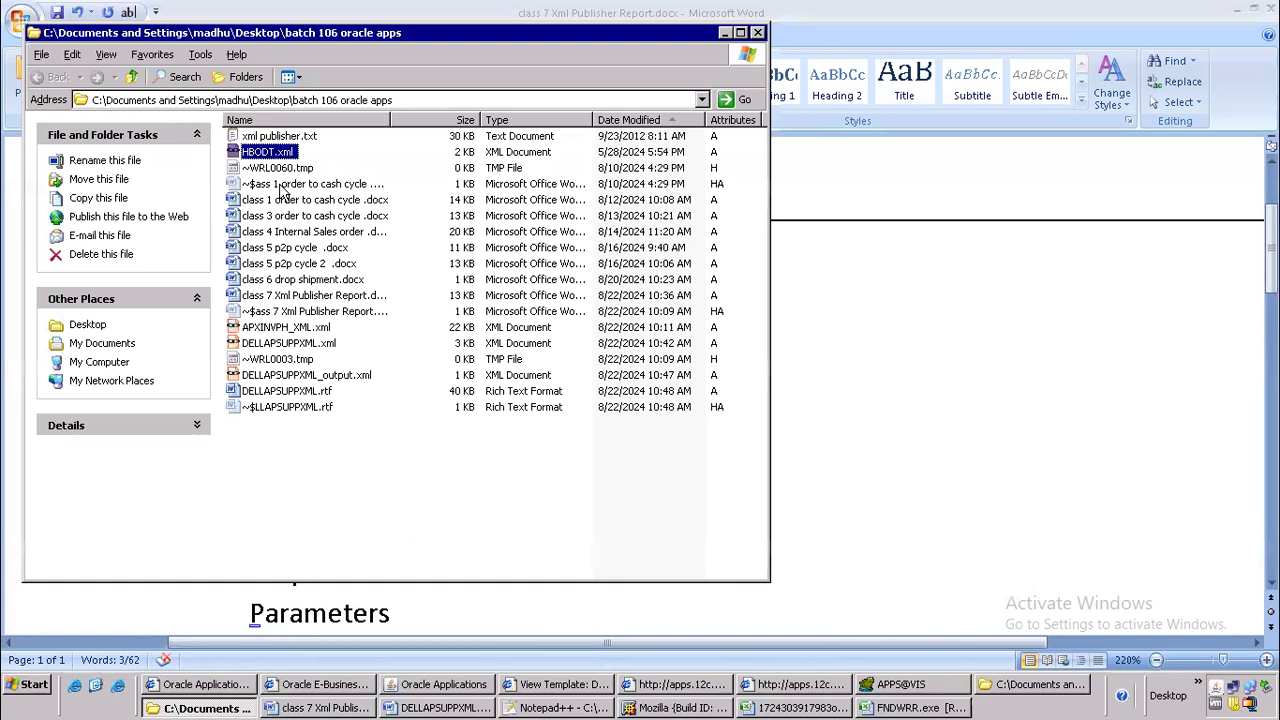
{"action": "left_click", "coordinate": [285, 330]}
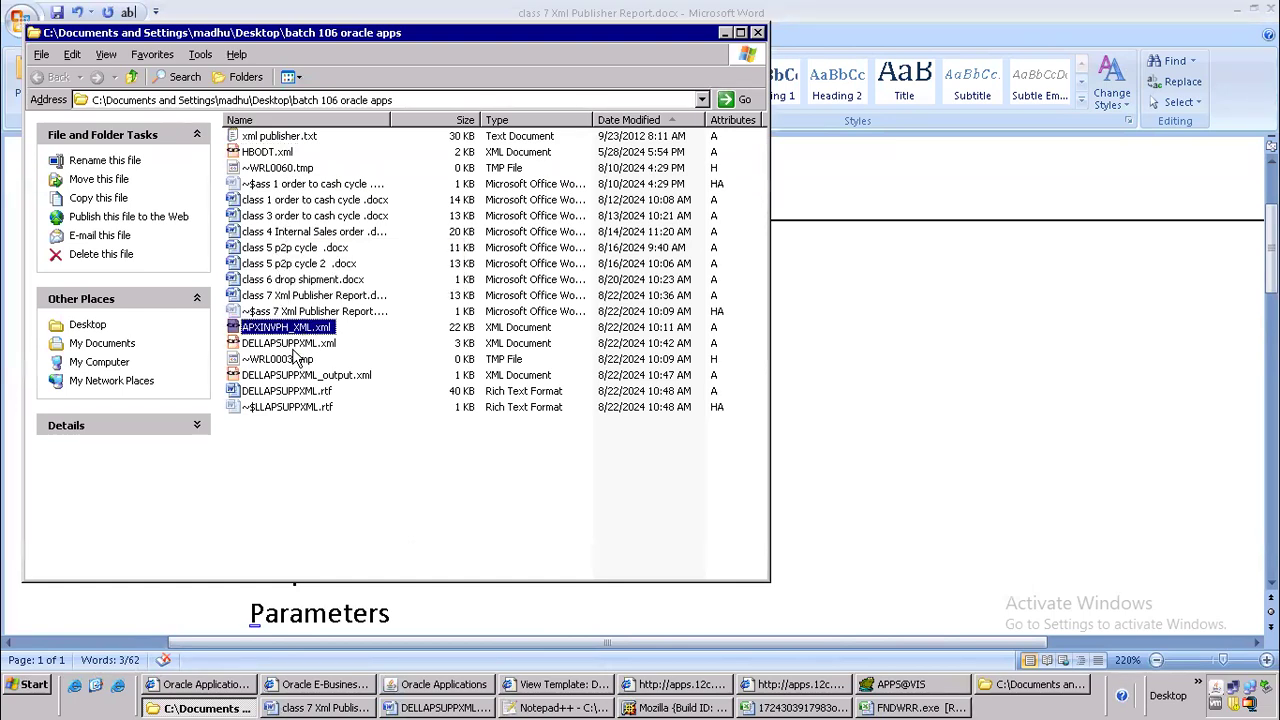
{"action": "left_click", "coordinate": [292, 345]}
{"action": "left_click", "coordinate": [300, 345]}
{"action": "left_click", "coordinate": [316, 345]}
{"action": "type", "text": "2"}
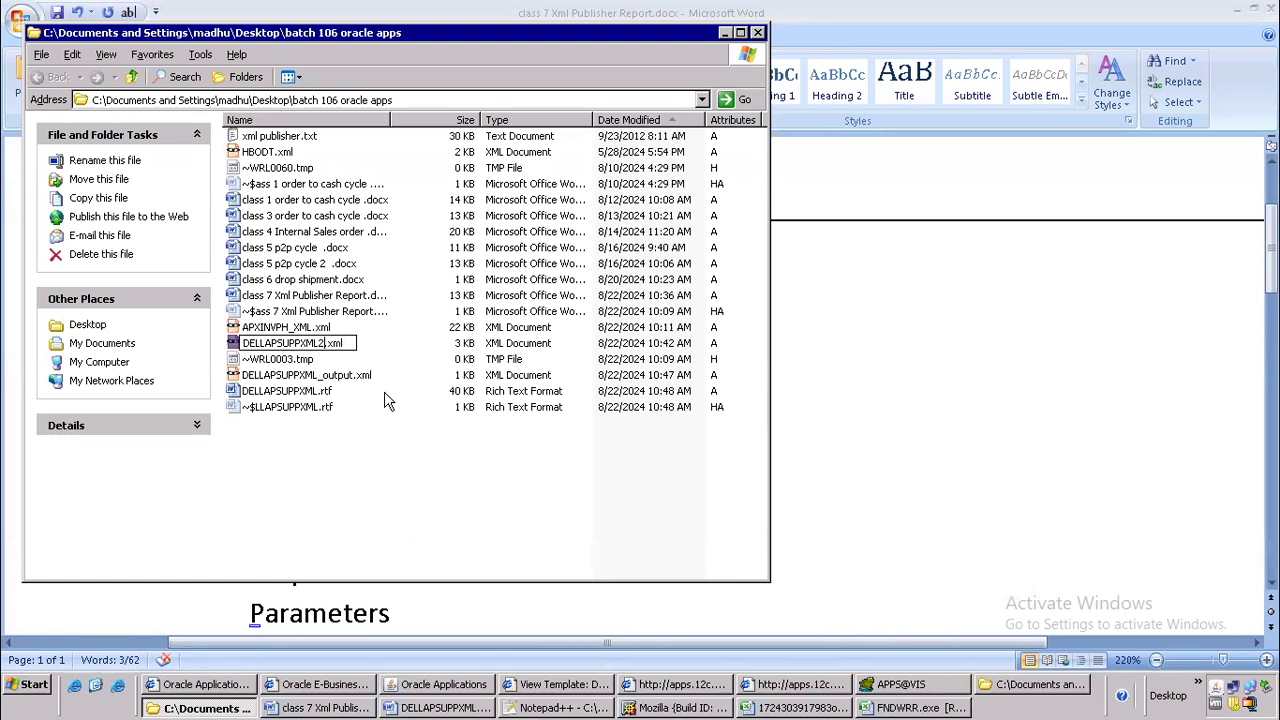
{"action": "left_click", "coordinate": [388, 448]}
{"action": "left_click", "coordinate": [324, 346]}
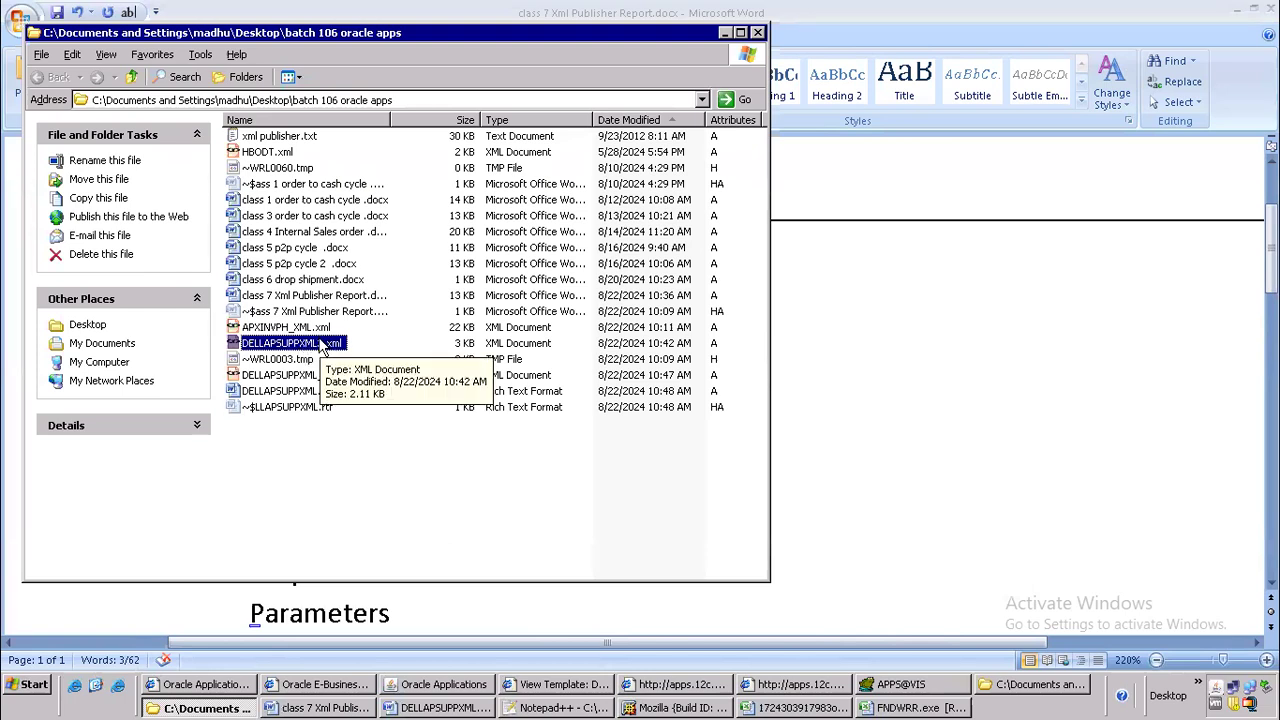
Return to the class 7 Xml Publisher Report document and highlight the second step, Data Definition
{"action": "key", "text": "alt+Tab"}
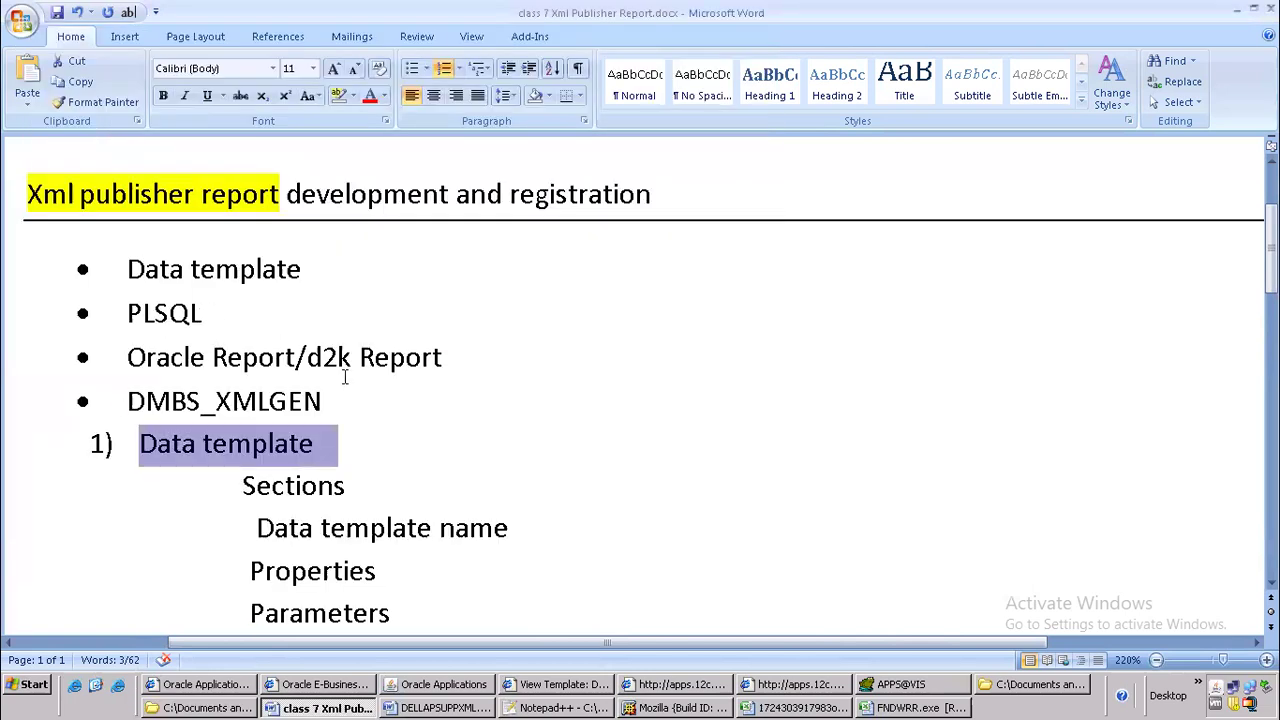
{"action": "scroll", "coordinate": [345, 375], "scroll_direction": "down", "scroll_amount": 5}
{"action": "scroll", "coordinate": [243, 432], "scroll_direction": "down", "scroll_amount": 2}
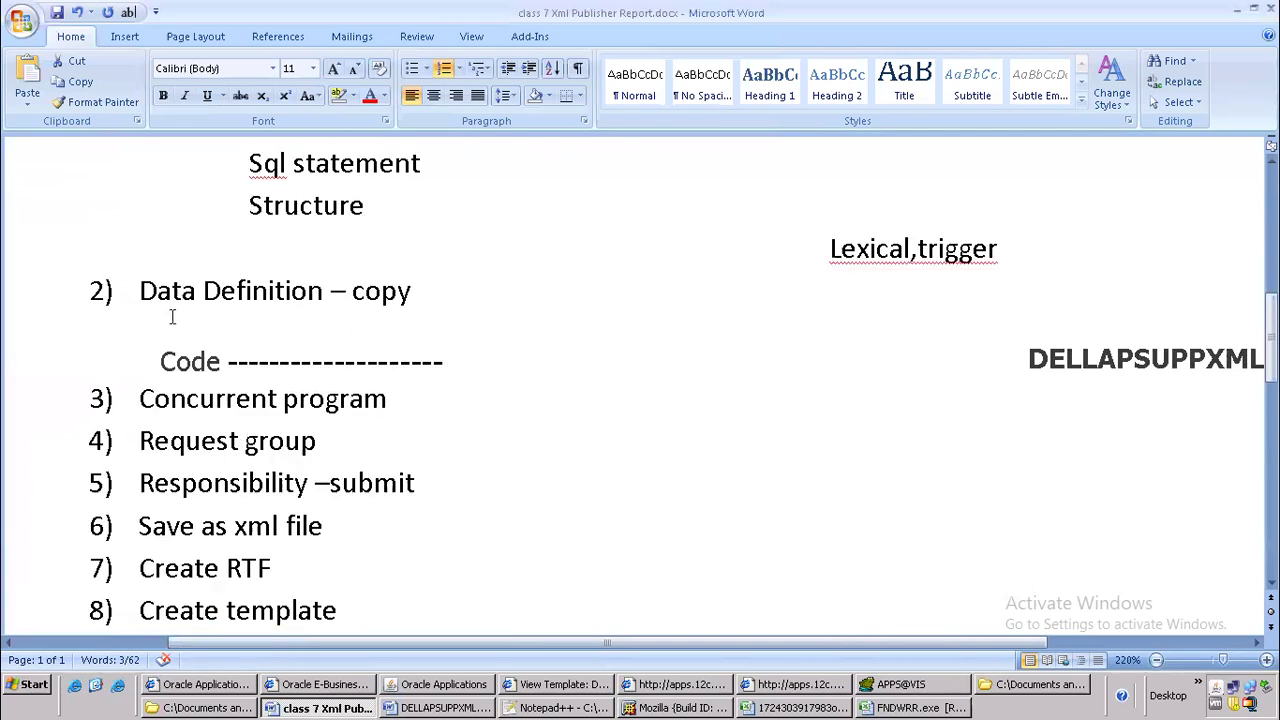
{"action": "left_click_drag", "start_coordinate": [130, 296], "coordinate": [328, 283]}
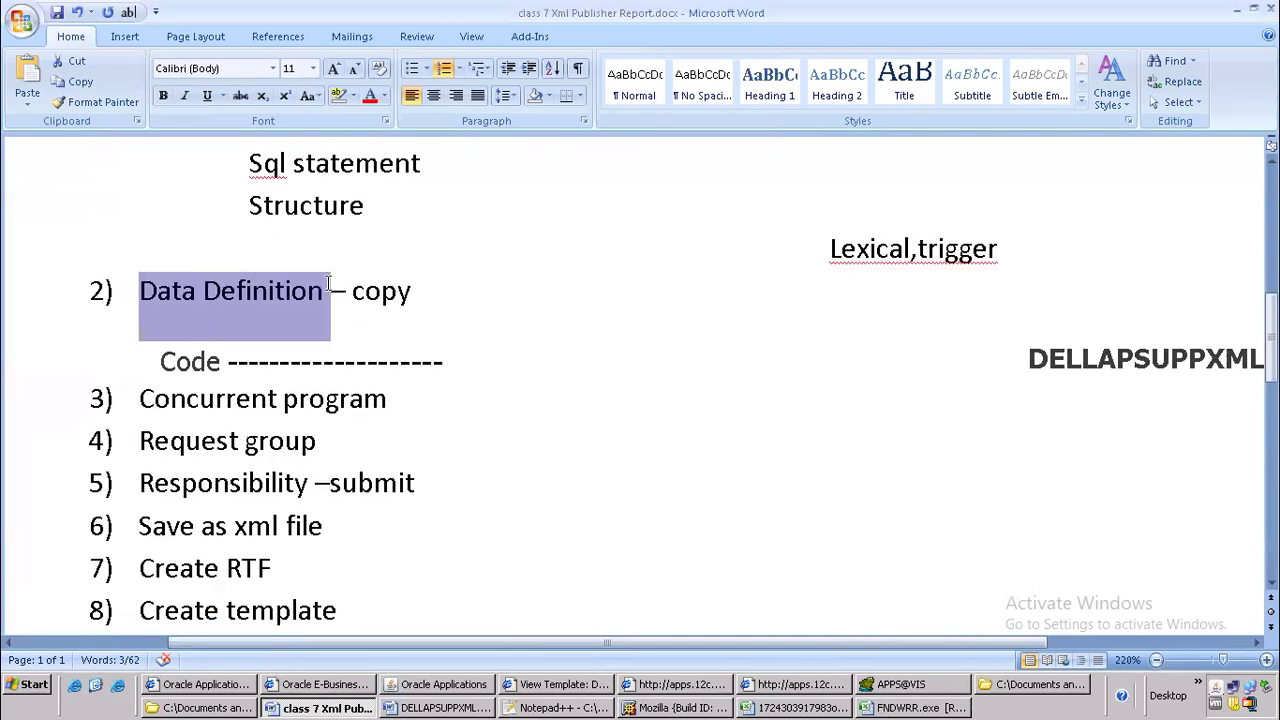
Switch to XML Publisher in Internet Explorer and start creating a new data definition
{"action": "key", "text": "alt+Tab"}
{"action": "key", "text": "alt+Tab"}
{"action": "key", "text": "alt+Tab"}
{"action": "key", "text": "alt+Tab"}
{"action": "key", "text": "alt+Tab"}
{"action": "key", "text": "alt+Tab"}
{"action": "key", "text": "alt+Tab"}
{"action": "key", "text": "alt+Tab"}
{"action": "key", "text": "alt+Tab"}
{"action": "key", "text": "alt+Tab"}
{"action": "key", "text": "alt+Tab"}
{"action": "key", "text": "alt+Tab"}
{"action": "key", "text": "alt+Tab"}
{"action": "key", "text": "alt+Tab"}
{"action": "key", "text": "alt+Tab"}
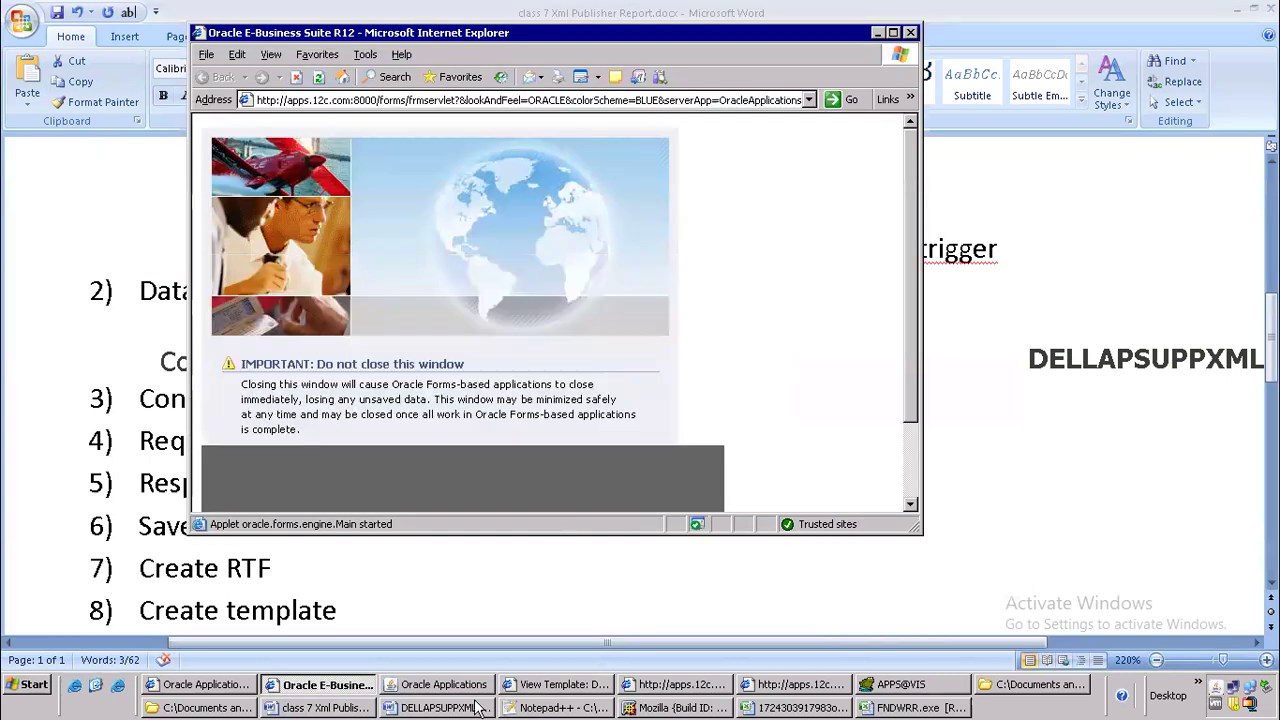
{"action": "left_click", "coordinate": [533, 688]}
{"action": "scroll", "coordinate": [345, 295], "scroll_direction": "up", "scroll_amount": 5}
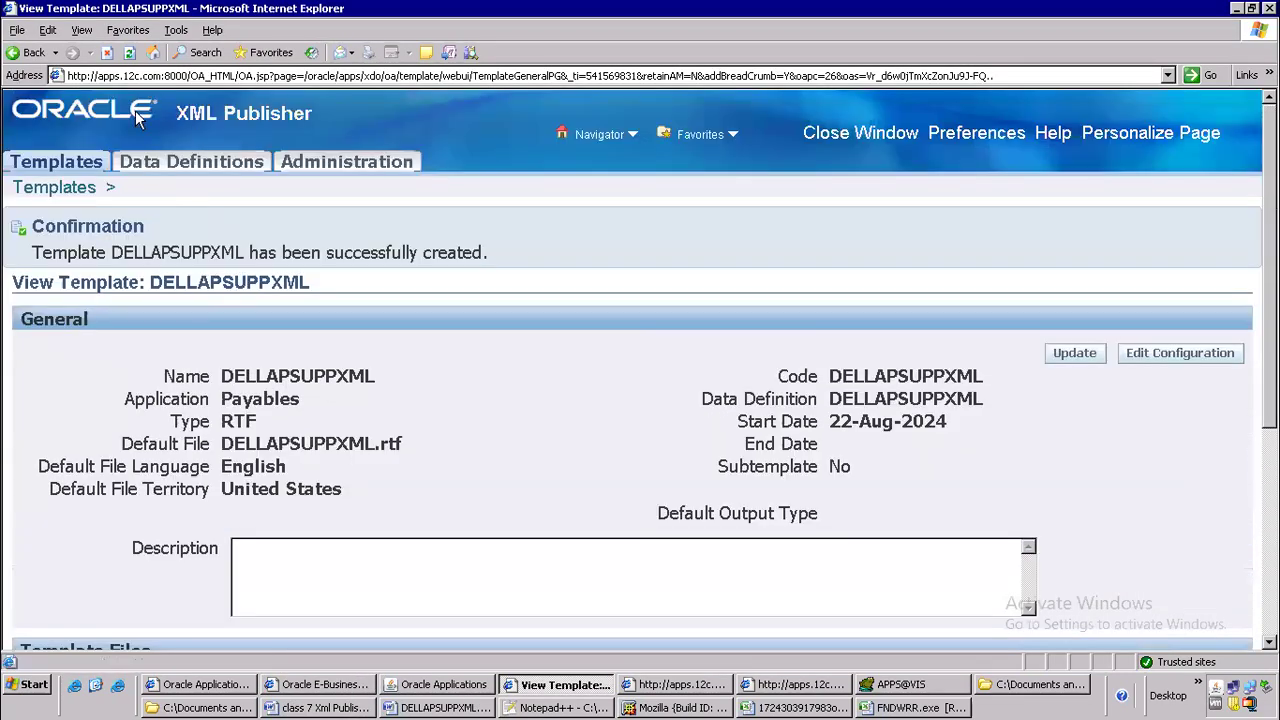
{"action": "left_click", "coordinate": [200, 165]}
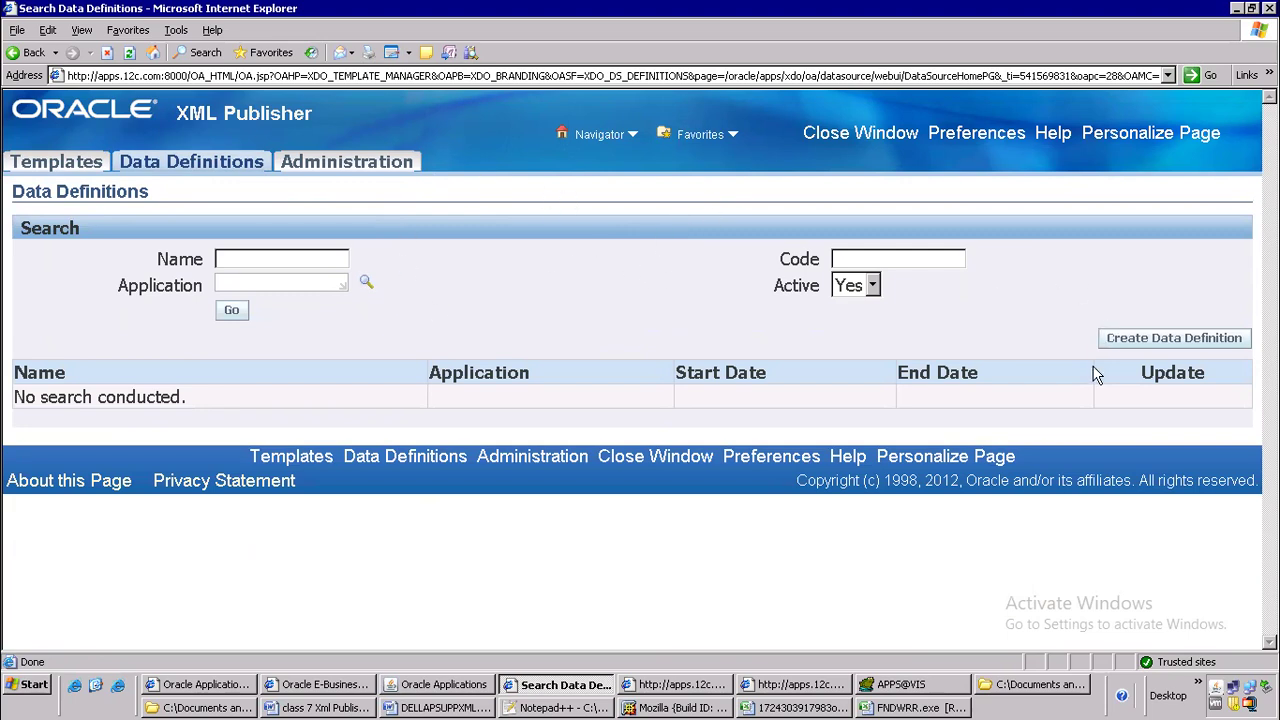
{"action": "left_click", "coordinate": [1131, 342]}
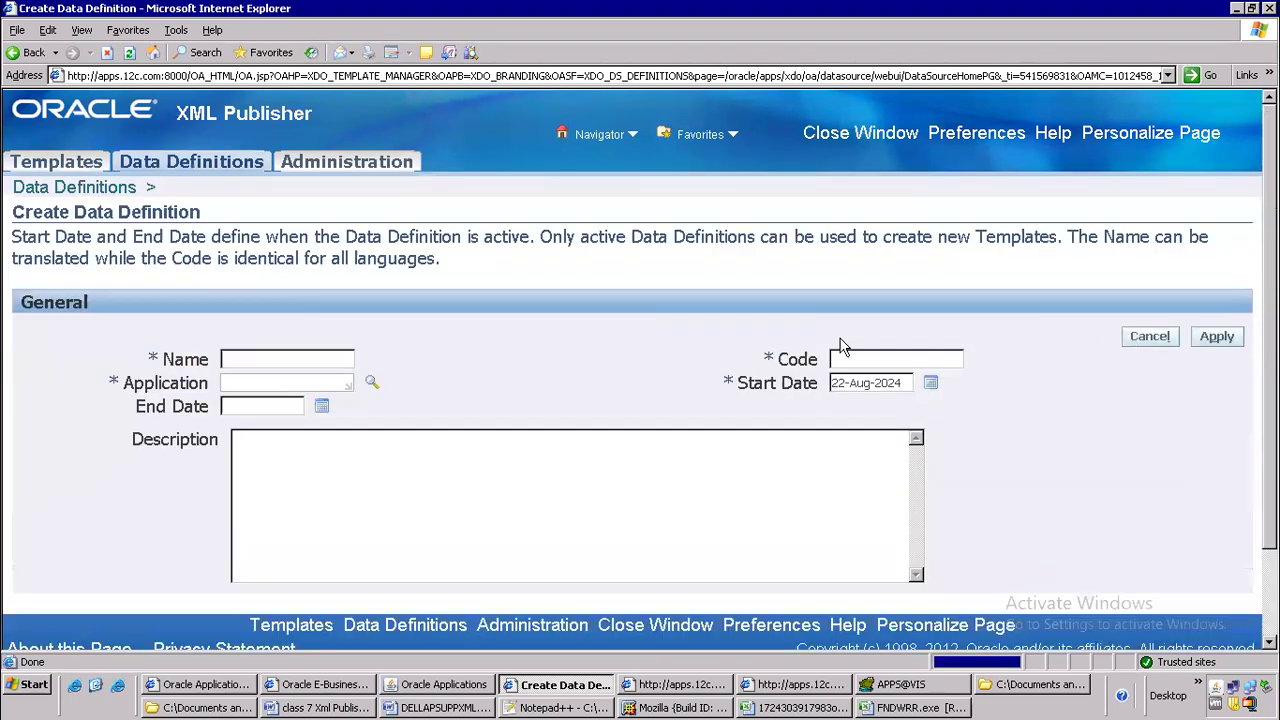
Copy the base name of DELLAPSUPPXML2.xml from its folder and enter it as the data definition's code and name
{"action": "key", "text": "alt+Tab"}
{"action": "key", "text": "alt+Tab"}
{"action": "key", "text": "alt+Tab"}
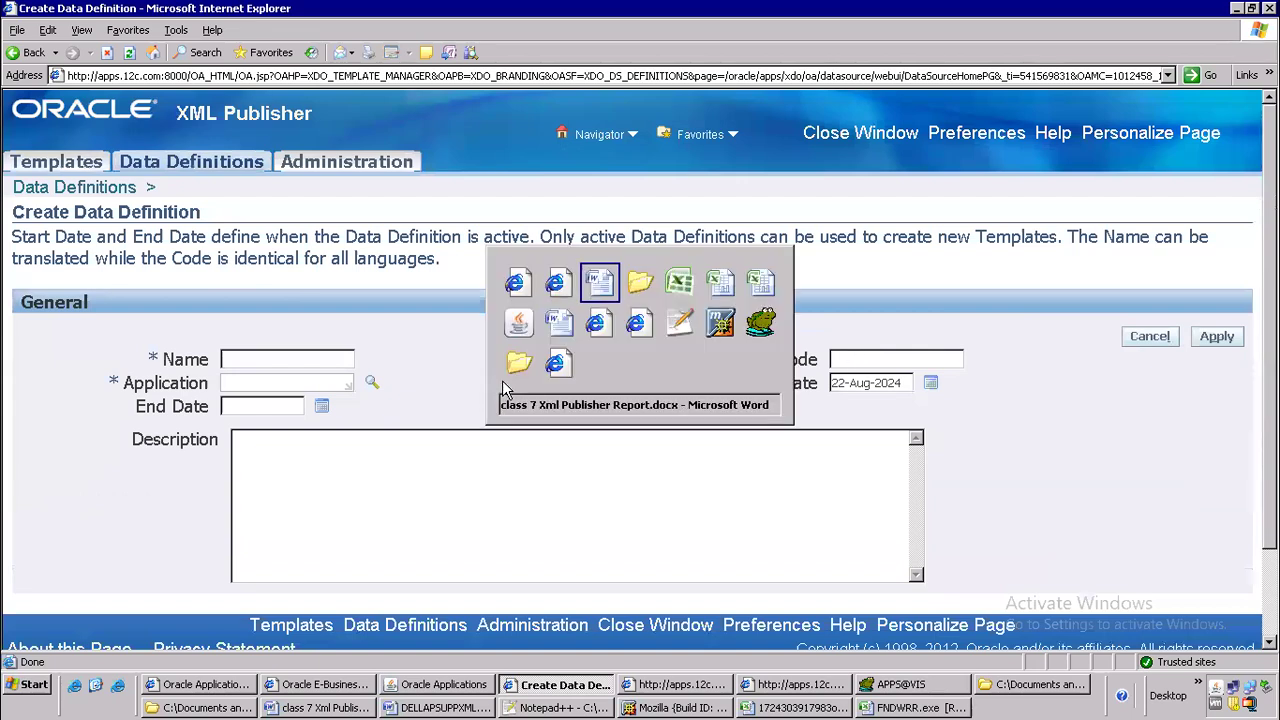
{"action": "key", "text": "F2"}
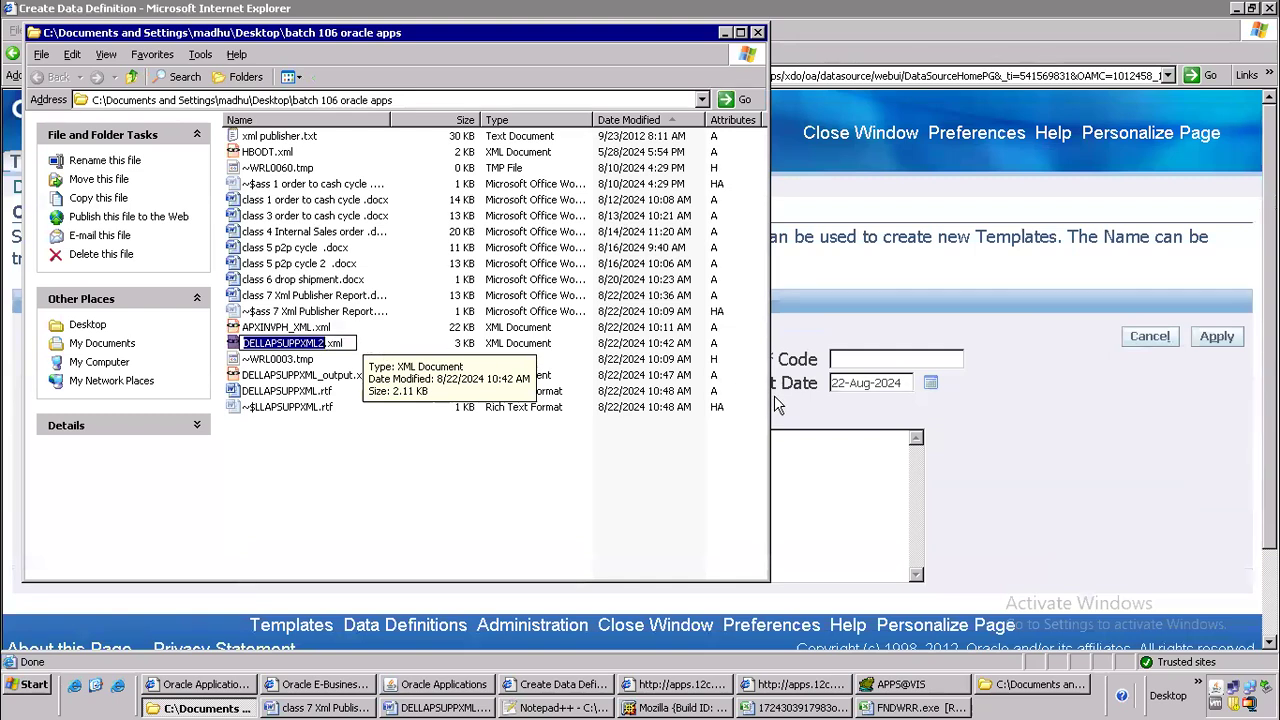
{"action": "left_click", "coordinate": [866, 377]}
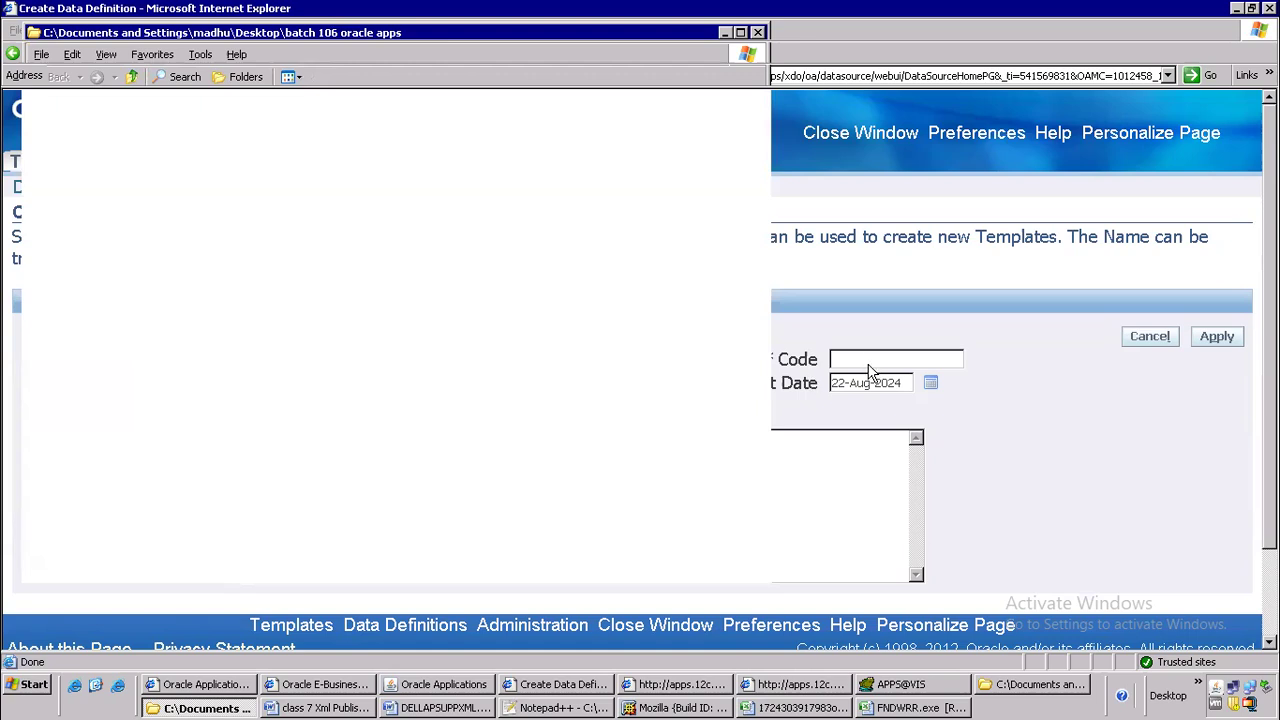
{"action": "type", "text": "DELLAPSUPPXML2"}
{"action": "type", "text": "DELLAPSUPPXML2"}
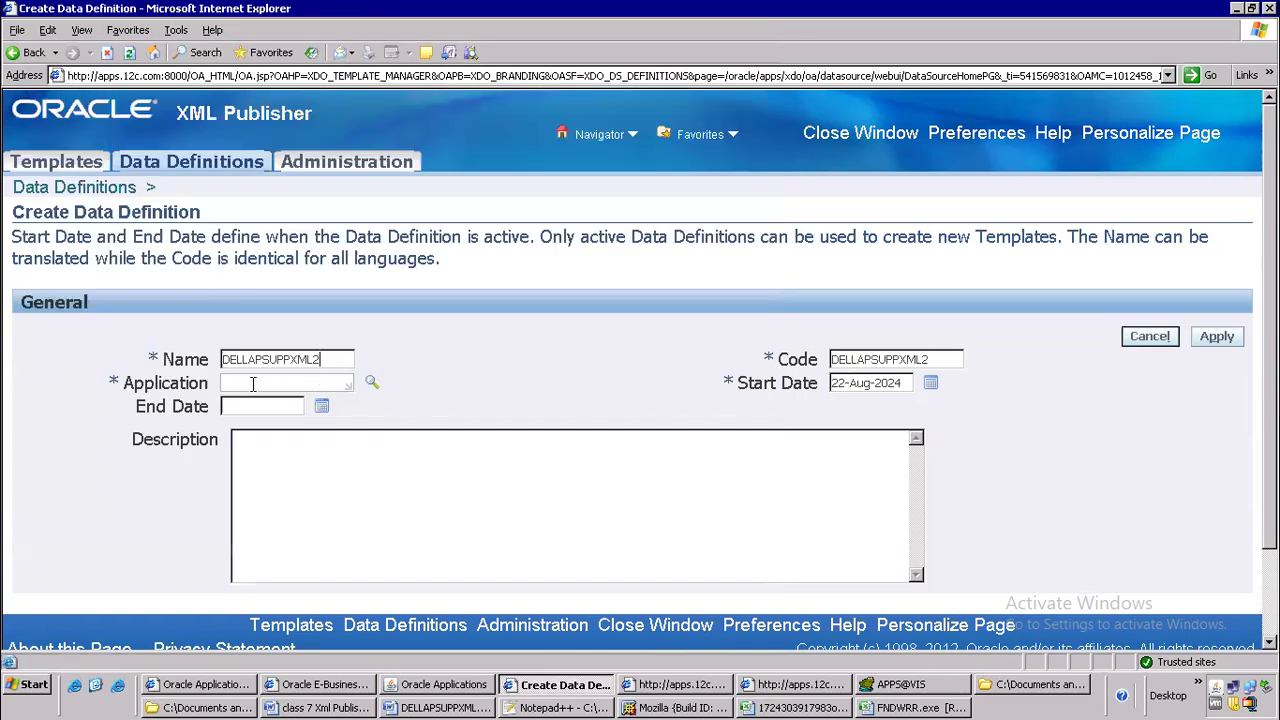
Set the data definition's application to Payables and apply the new definition
{"action": "type", "text": "Paay"}
{"action": "type", "text": "bles"}
{"action": "left_click", "coordinate": [1218, 337]}
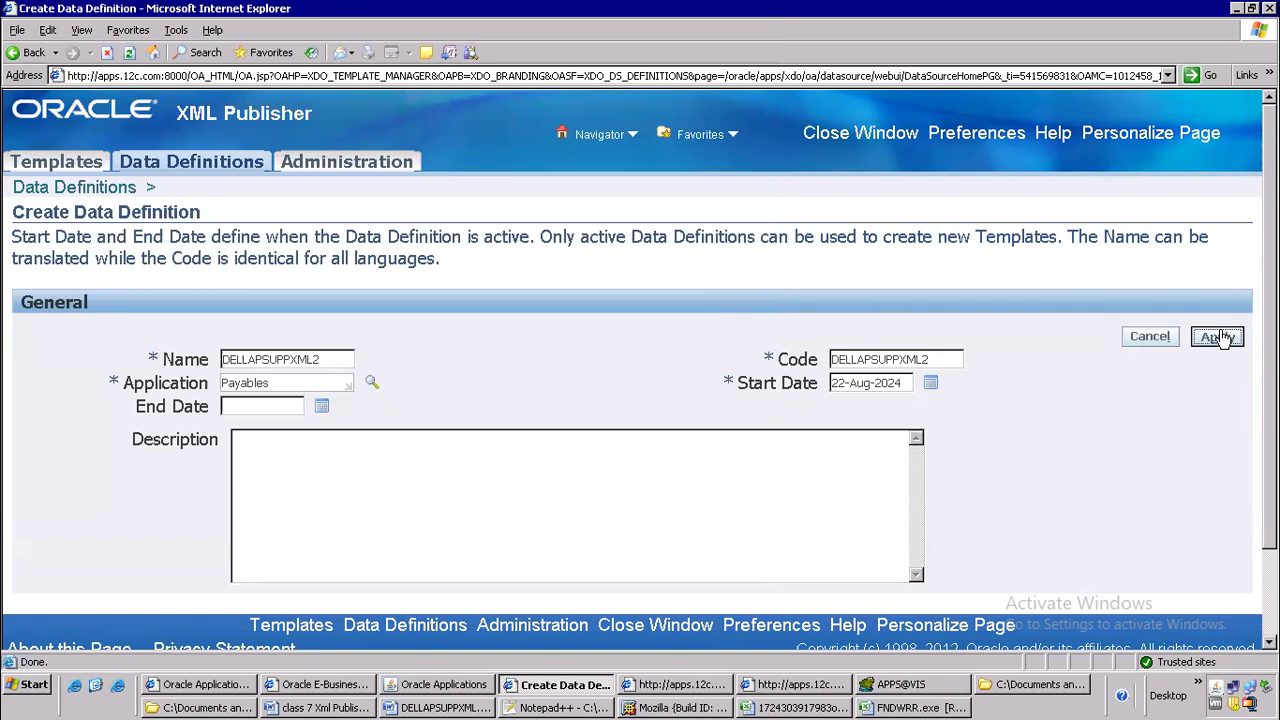
Add DELLAPSUPPXML2.xml as the data template file of the DELLAPSUPPXML2 data definition and apply it
{"action": "scroll", "coordinate": [580, 450], "scroll_direction": "down", "scroll_amount": 5}
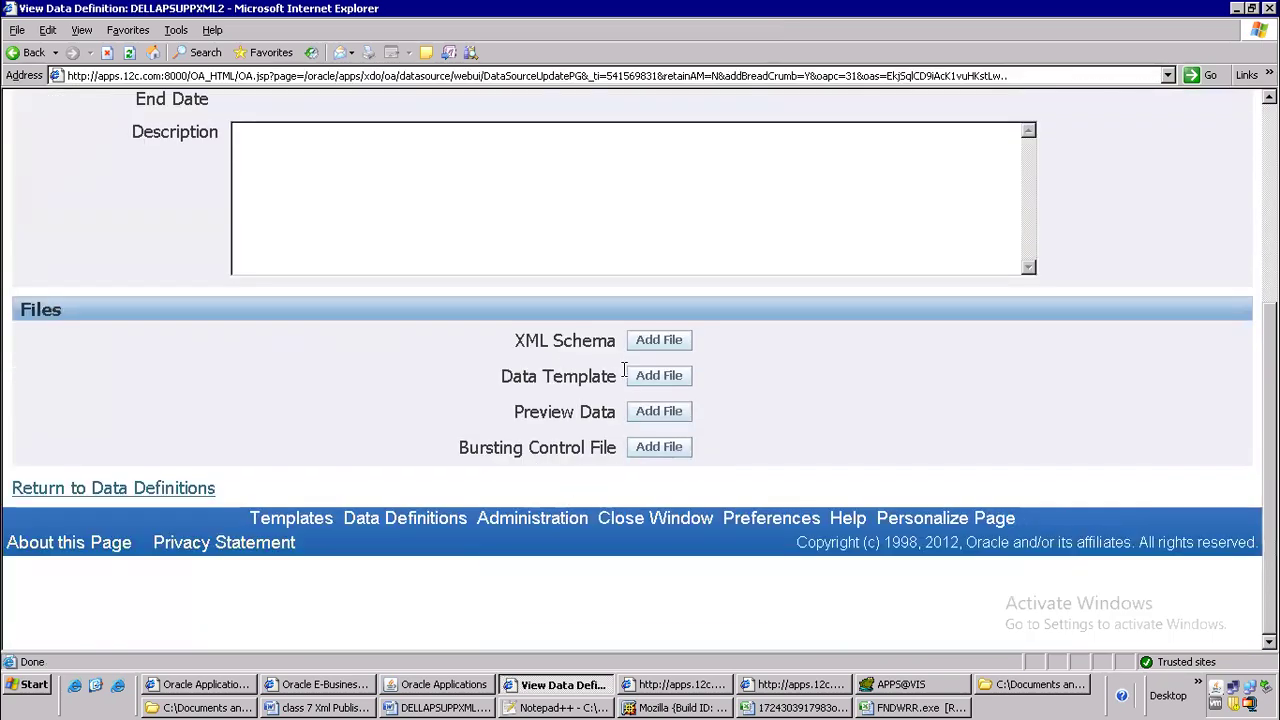
{"action": "left_click", "coordinate": [670, 377]}
{"action": "left_click", "coordinate": [431, 273]}
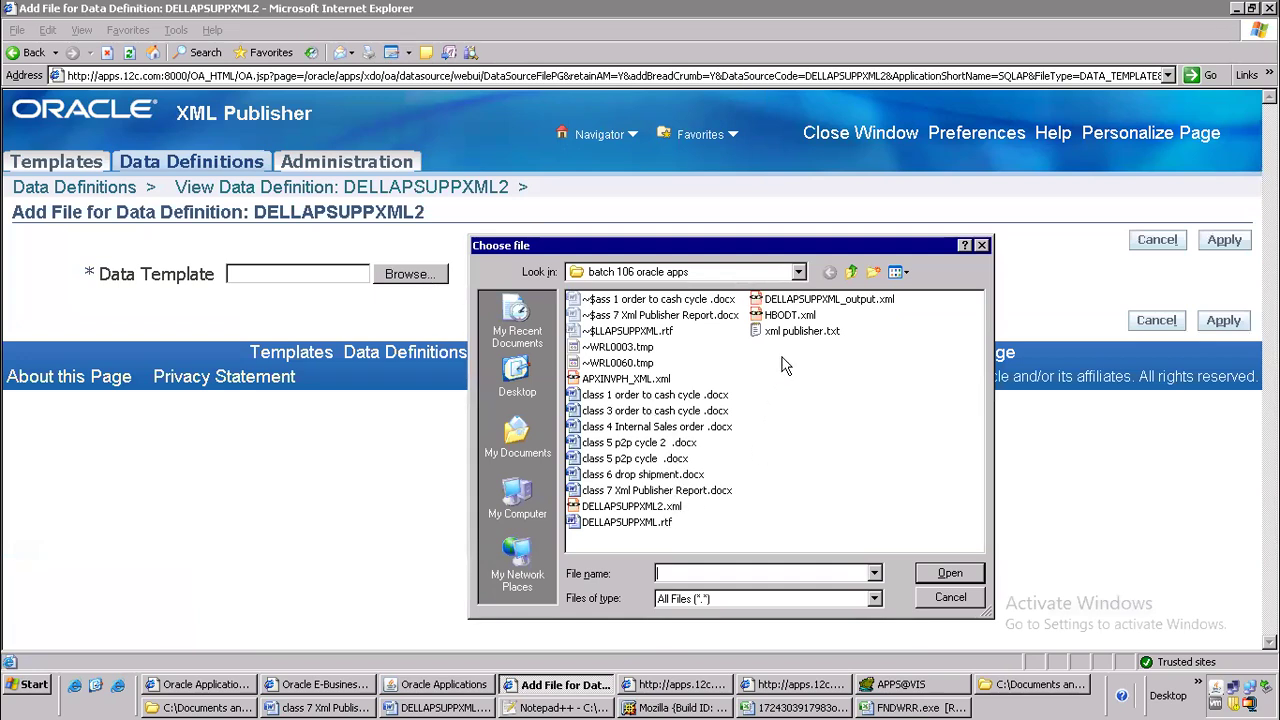
{"action": "left_click", "coordinate": [668, 506]}
{"action": "left_click", "coordinate": [925, 578]}
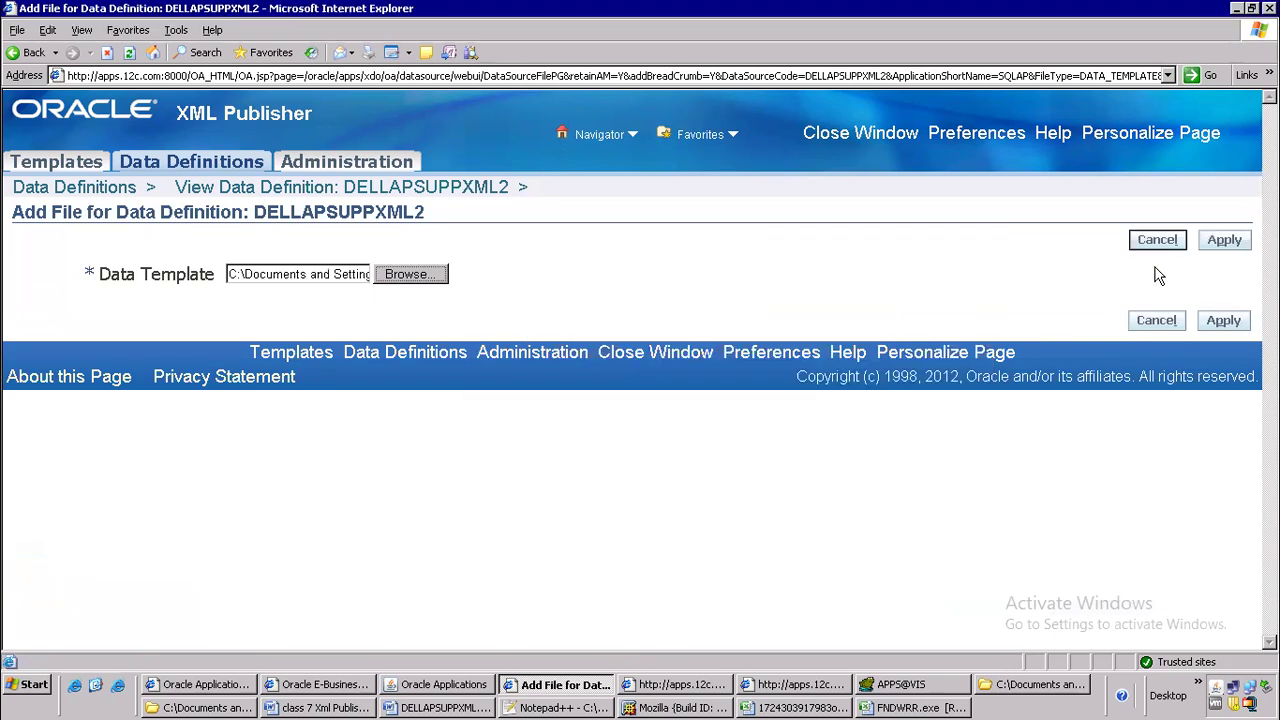
{"action": "left_click", "coordinate": [1227, 242]}
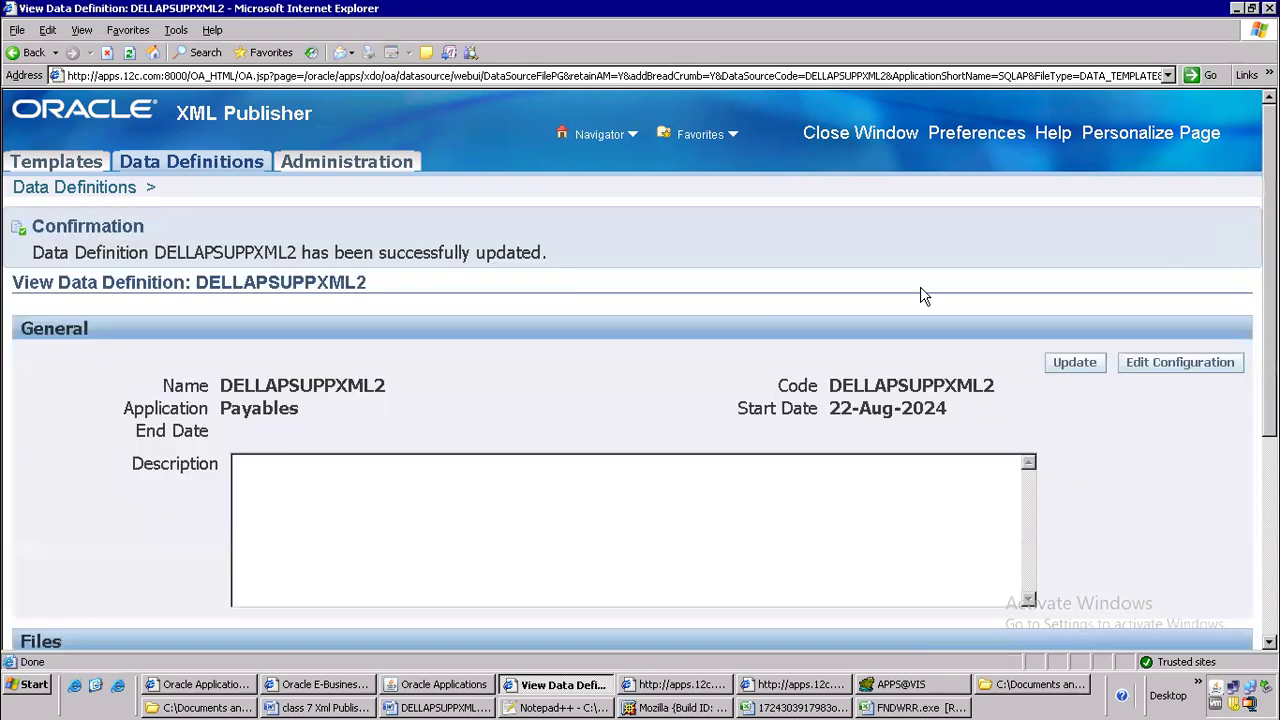
Return to the Word document and highlight the third step, Concurrent program
{"action": "key", "text": "alt+Tab"}
{"action": "key", "text": "alt+Tab"}
{"action": "key", "text": "alt+Tab"}
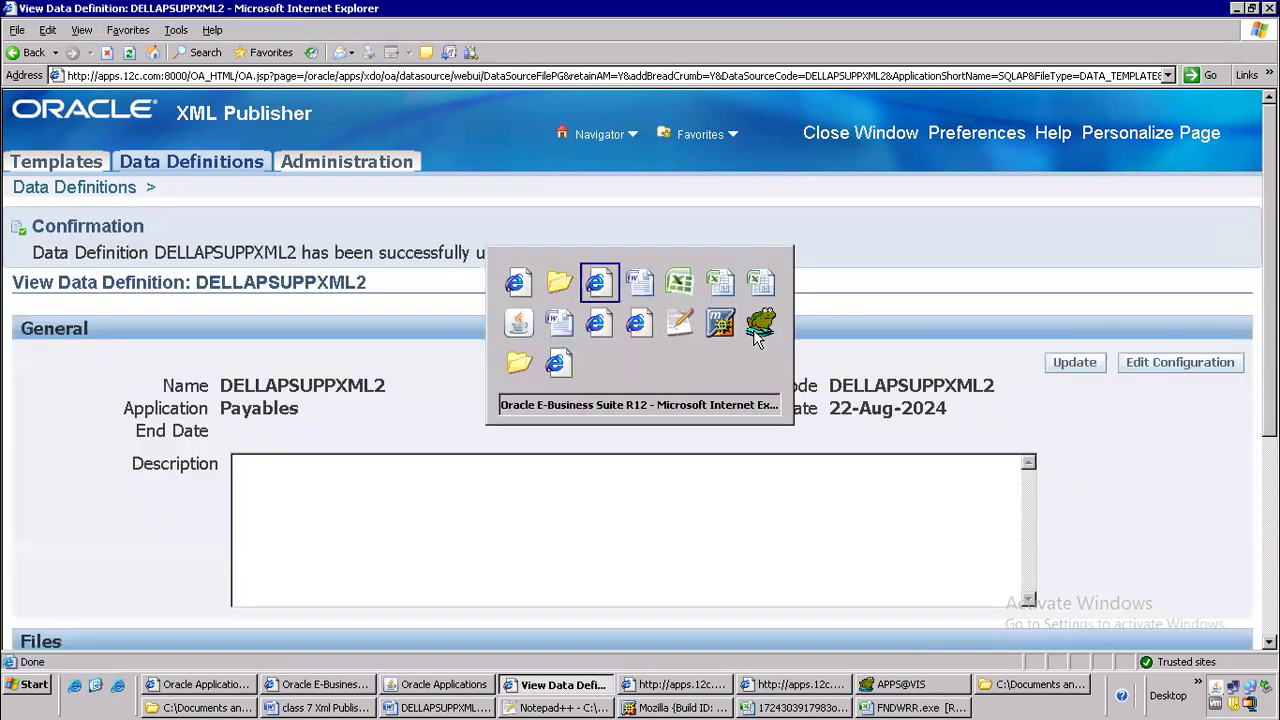
{"action": "scroll", "coordinate": [197, 303], "scroll_direction": "down", "scroll_amount": 3}
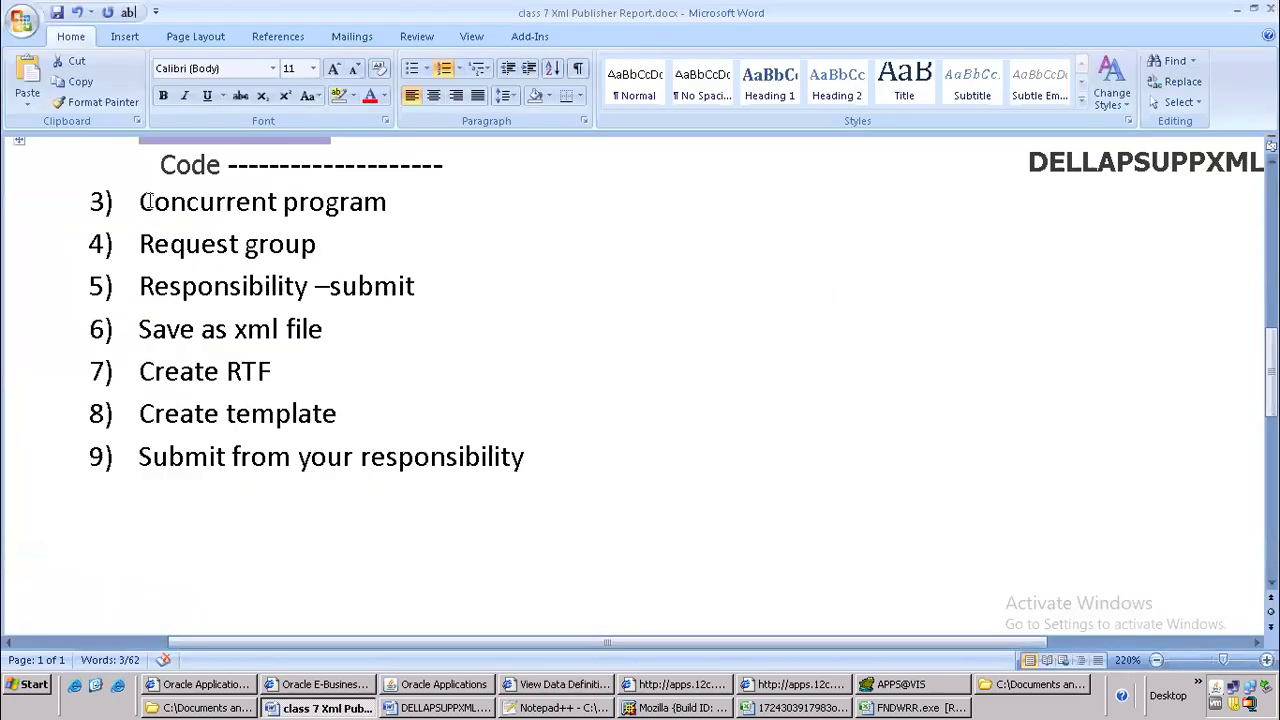
{"action": "left_click_drag", "start_coordinate": [139, 201], "coordinate": [420, 201]}
Switch to Oracle Applications, leave the Requests window and change the responsibility to System Administrator
{"action": "key", "text": "alt+Tab"}
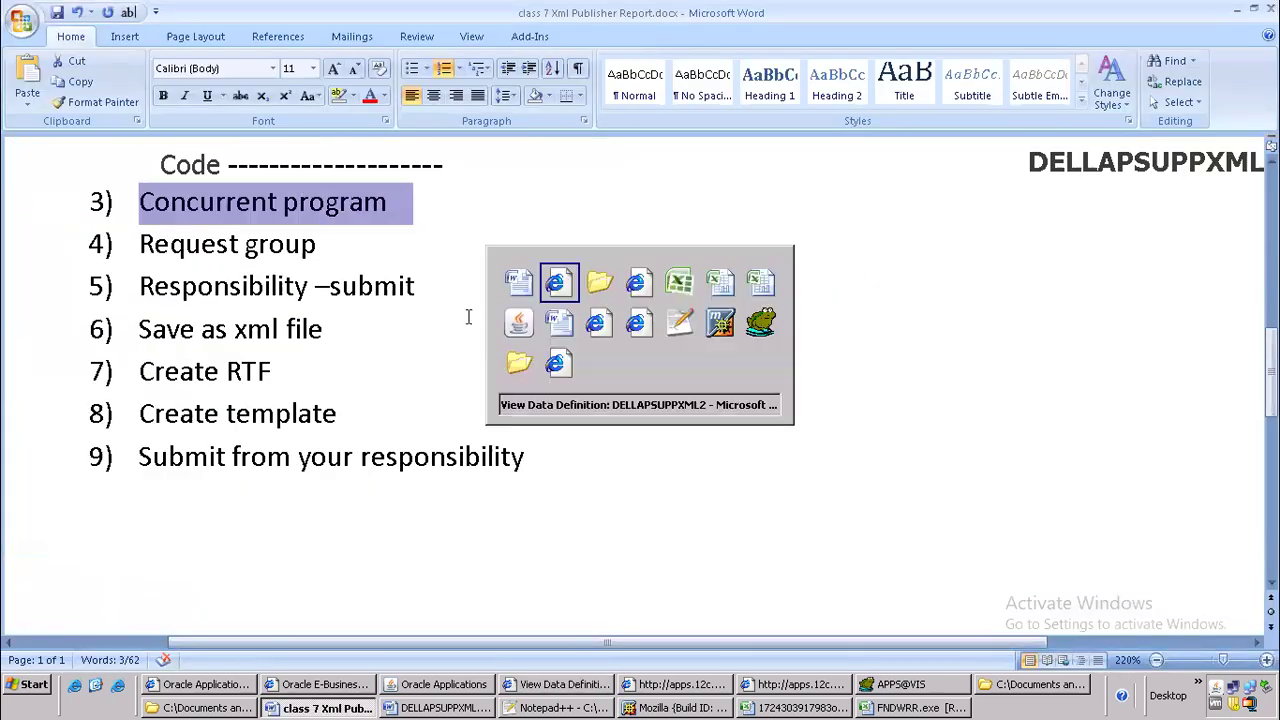
{"action": "key", "text": "alt+Tab"}
{"action": "key", "text": "alt+Tab"}
{"action": "key", "text": "alt+Tab"}
{"action": "key", "text": "alt+Tab"}
{"action": "key", "text": "alt+Tab"}
{"action": "key", "text": "alt+Tab"}
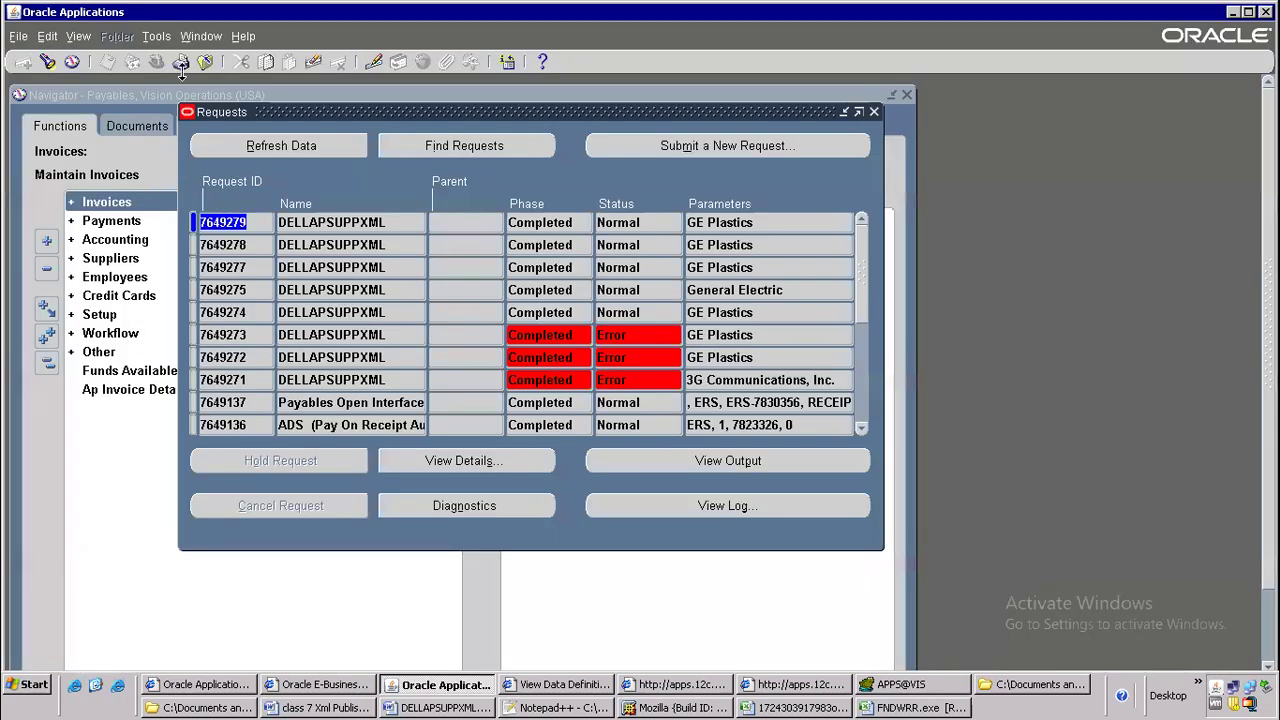
{"action": "left_click", "coordinate": [162, 90]}
{"action": "left_click", "coordinate": [157, 62]}
{"action": "type", "text": "system Administrat%"}
{"action": "key", "text": "Down"}
{"action": "key", "text": "Down"}
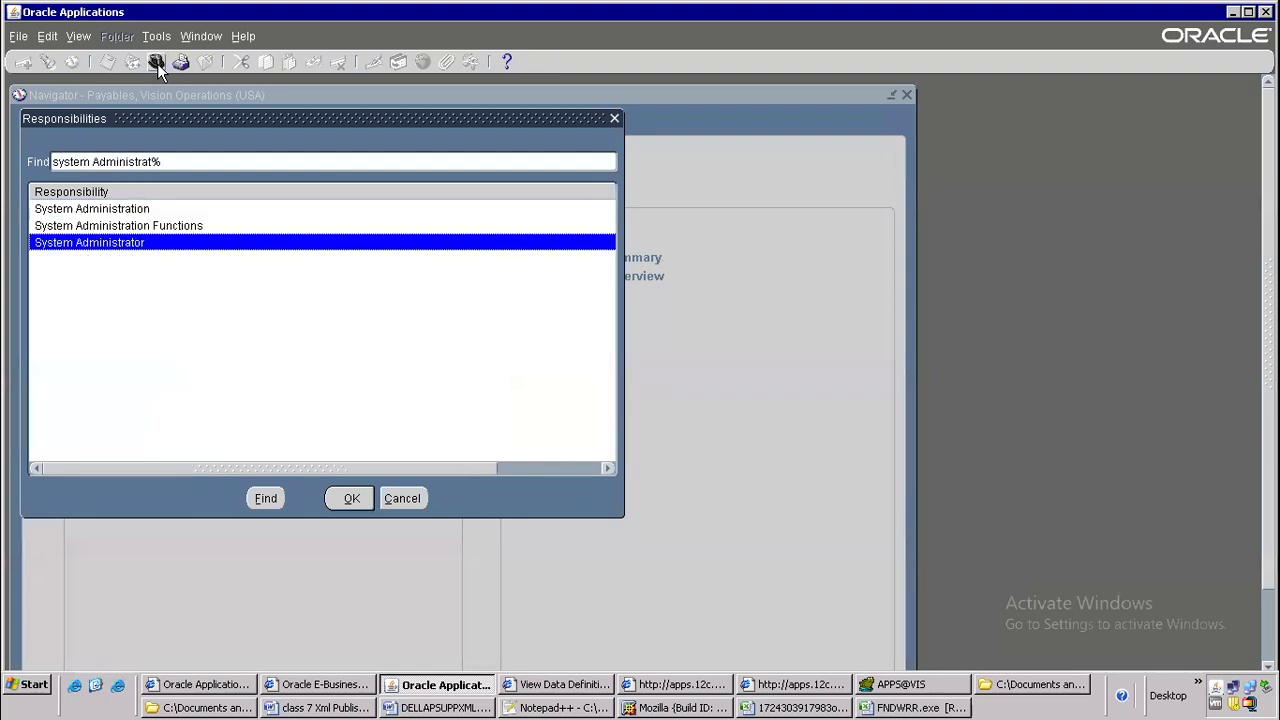
{"action": "key", "text": "Return"}
{"action": "key", "text": "Return"}
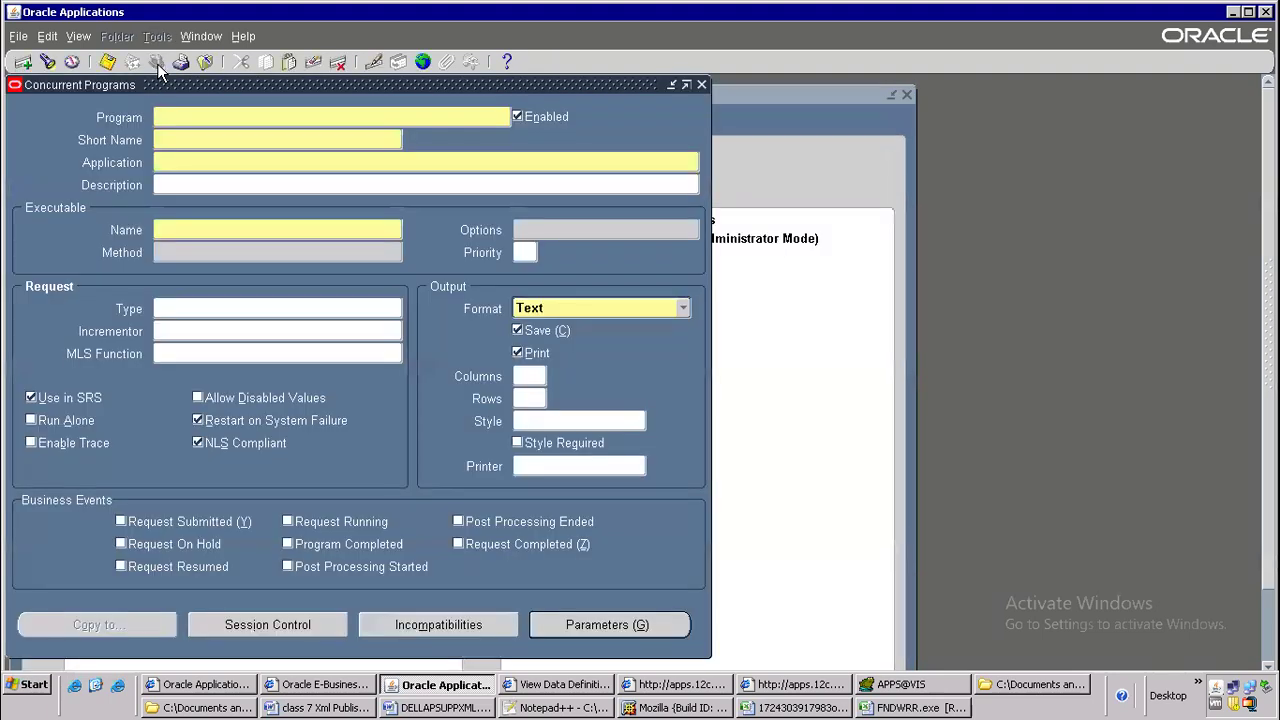
Open a blank Concurrent Programs form from the System Administrator navigator's top ten list
{"action": "left_click", "coordinate": [206, 62]}
{"action": "key", "text": "alt+t"}
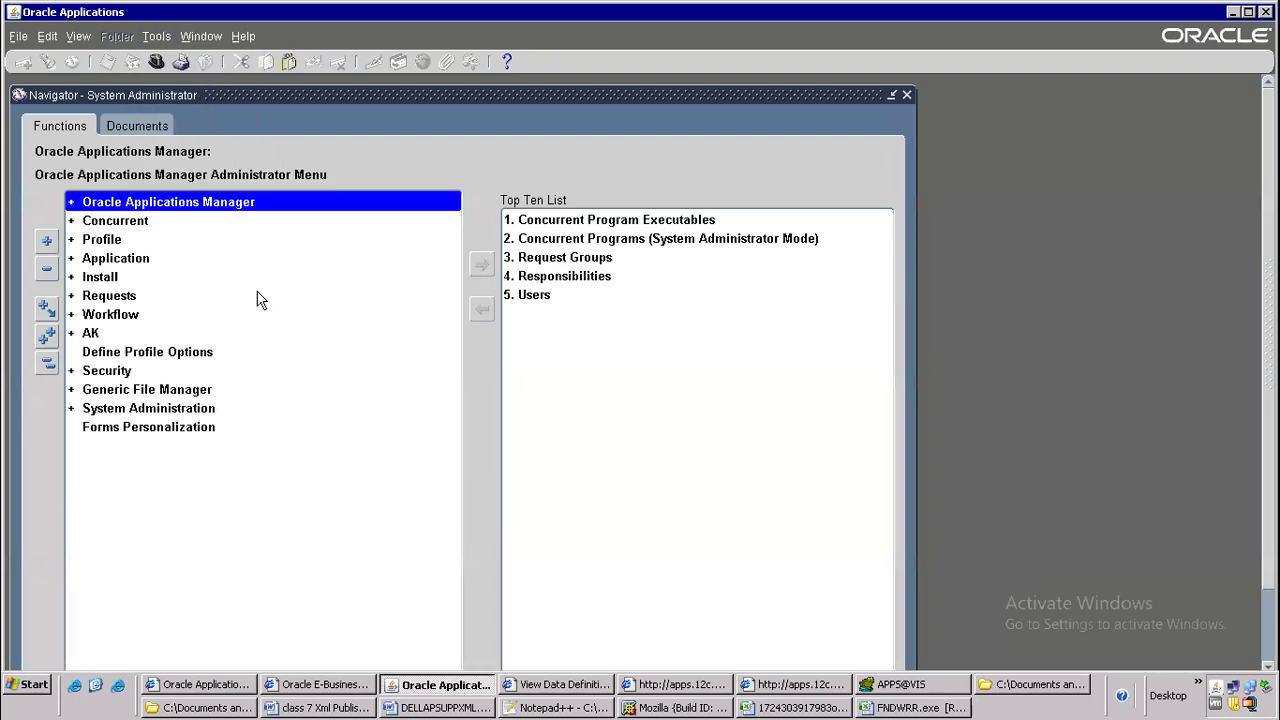
{"action": "key", "text": "2"}
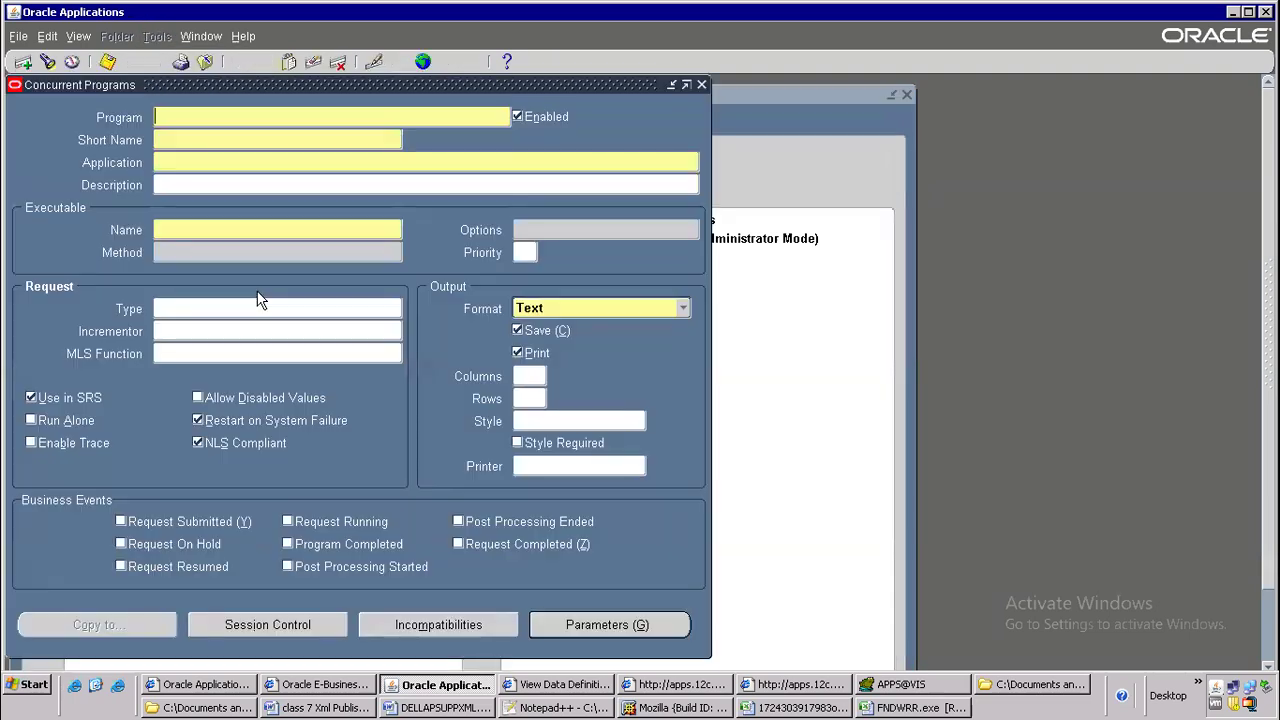
Enter DELLAPSUPPXML2 as both program name and short name of the new concurrent program and set its application to Payables
{"action": "left_click", "coordinate": [212, 134]}
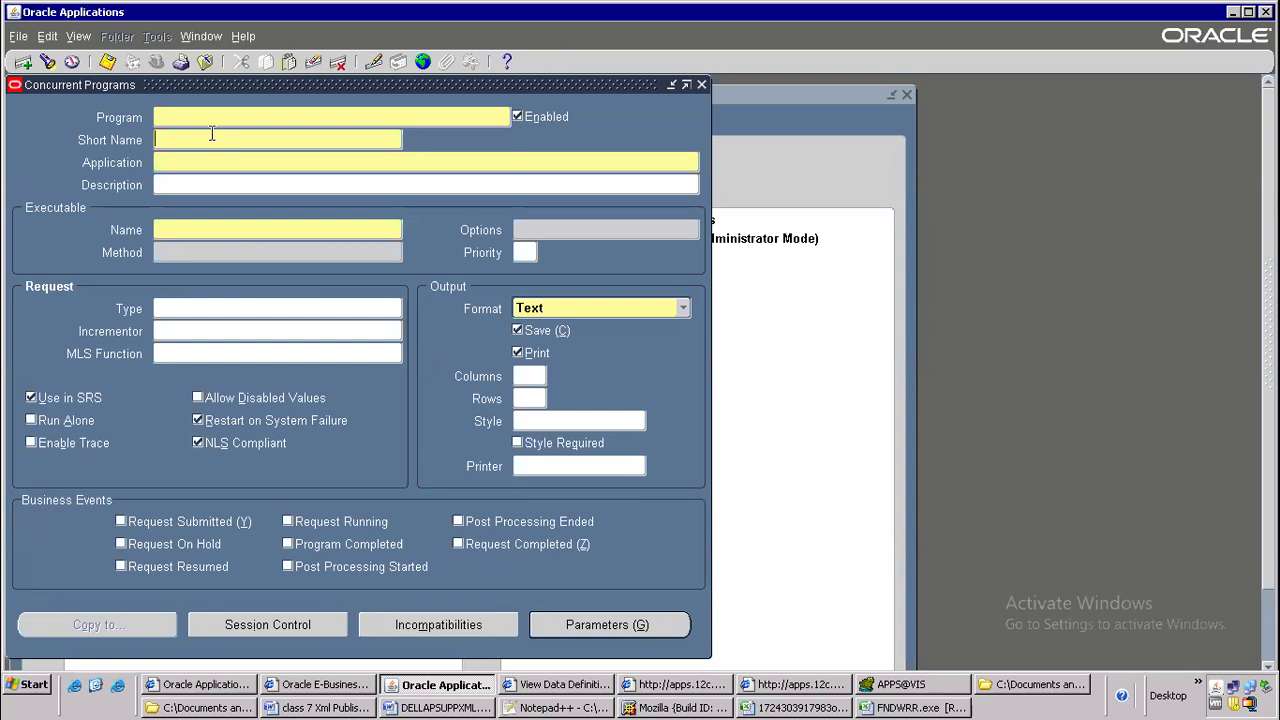
{"action": "key", "text": "alt+Tab"}
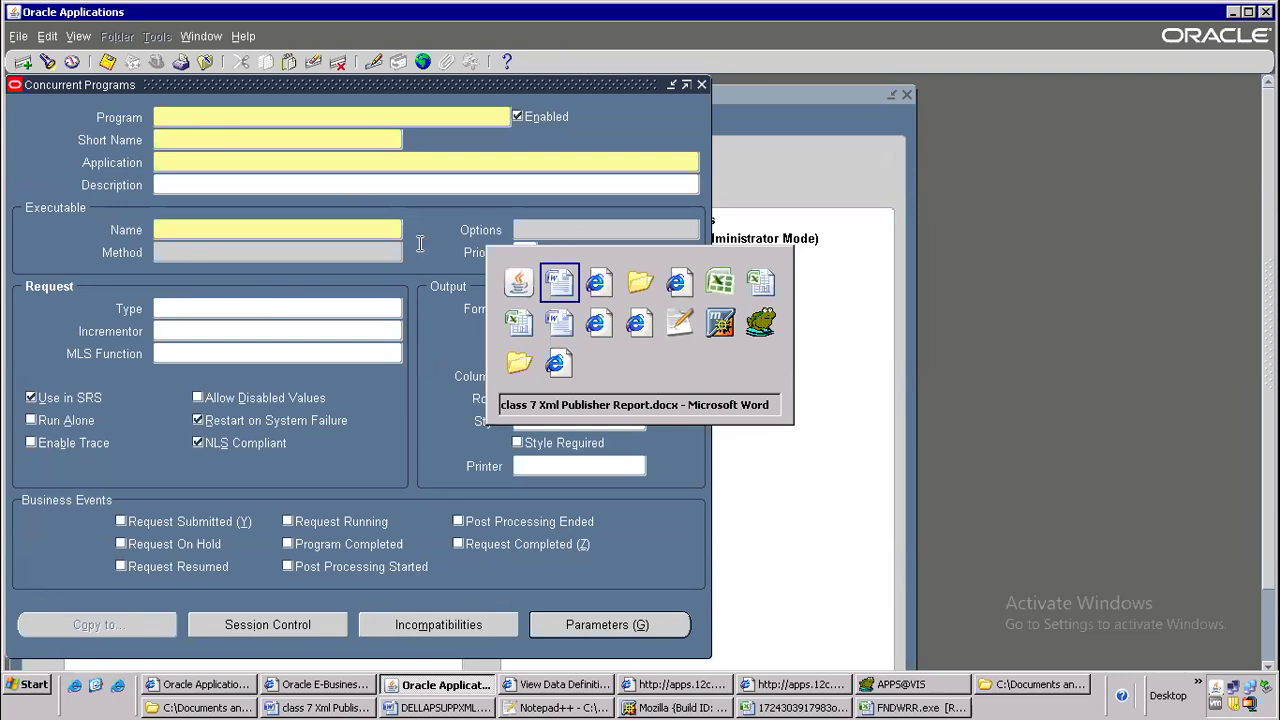
{"action": "key", "text": "alt+Tab"}
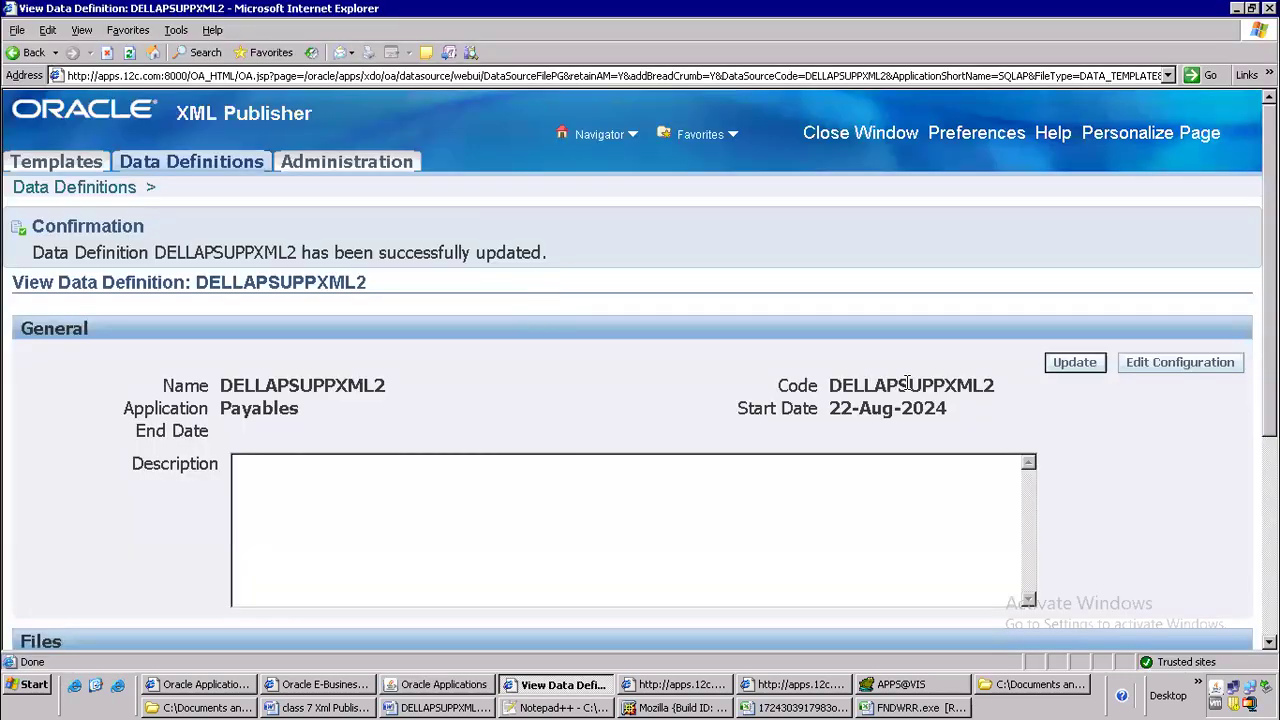
{"action": "key", "text": "alt+Tab"}
{"action": "type", "text": "DELLAPSUPPXML2"}
{"action": "type", "text": "DELLAPSUPPXML2"}
{"action": "left_click", "coordinate": [185, 163]}
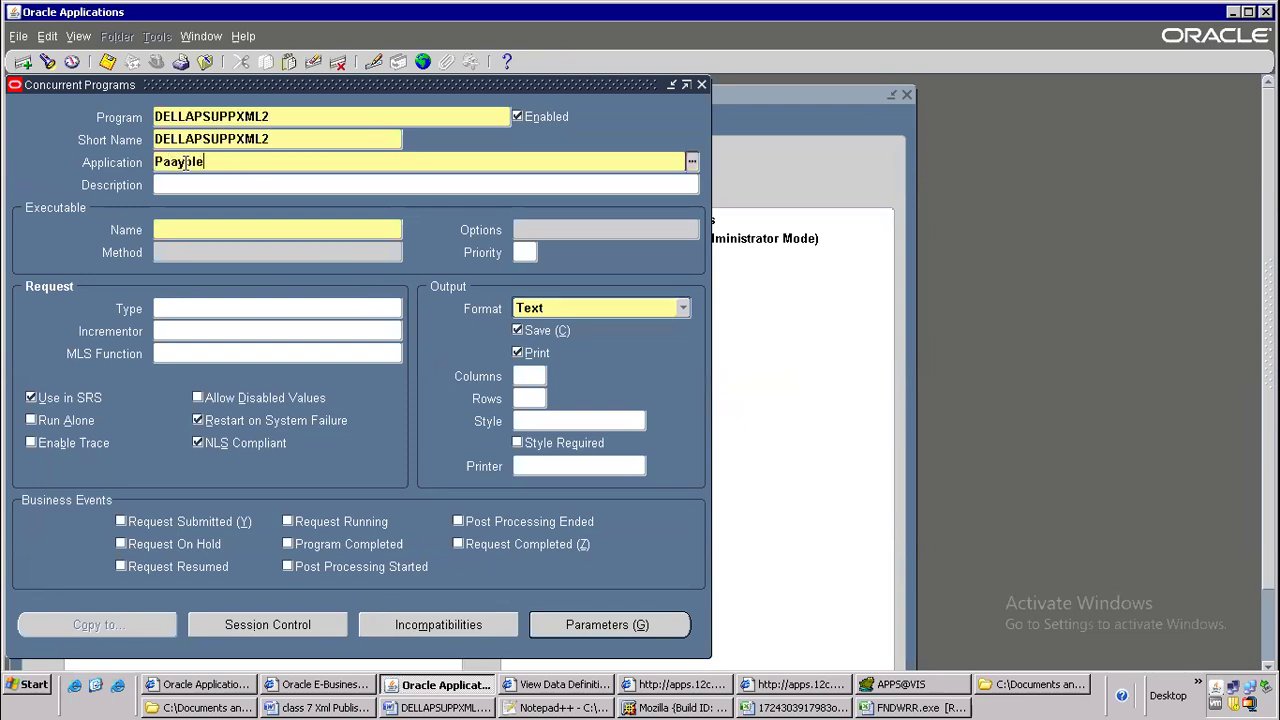
{"action": "type", "text": "Payables"}
{"action": "key", "text": "Tab"}
Assign the XDODTEXE executable of the XML Publisher application to the program and set the output format to XML
{"action": "type", "text": "xdodt"}
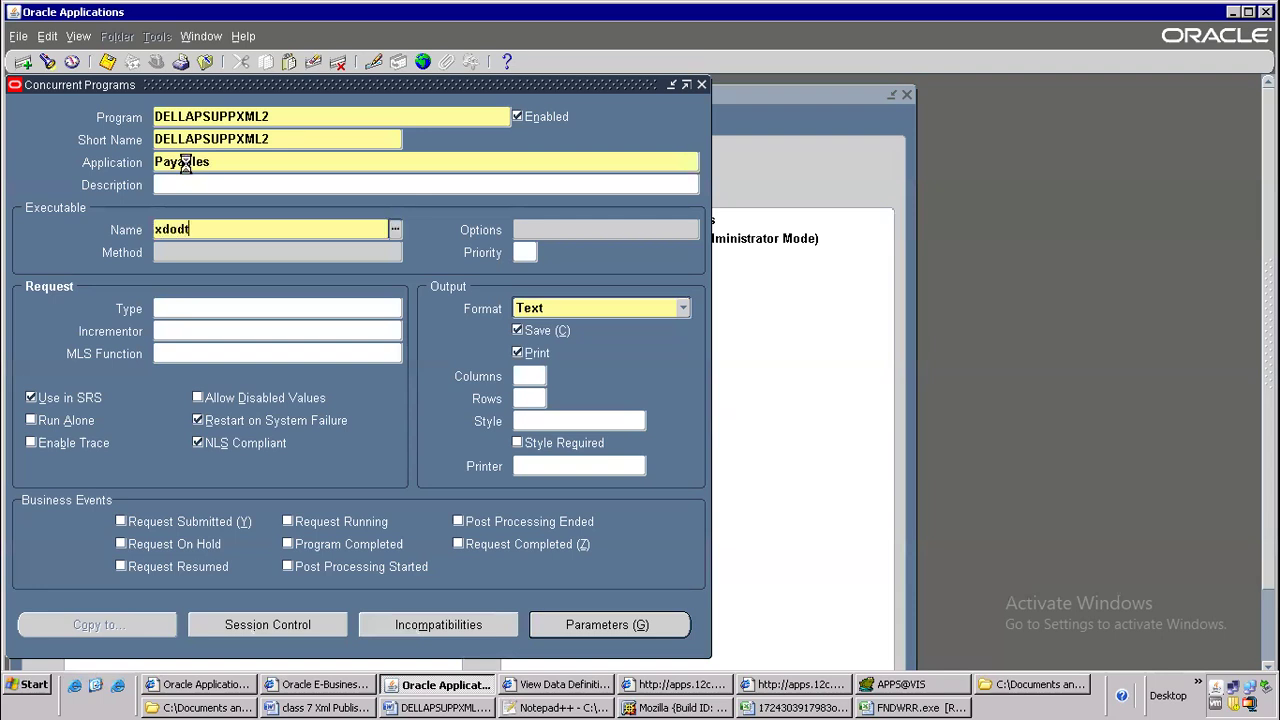
{"action": "key", "text": "Tab"}
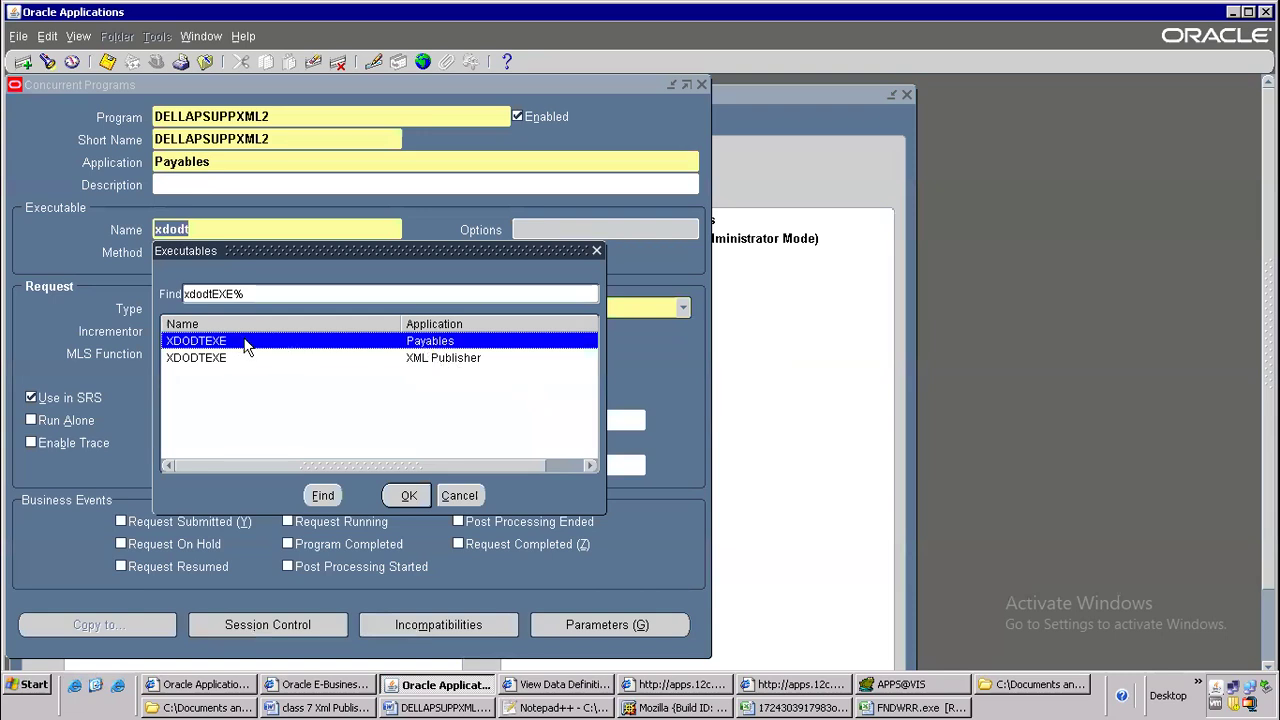
{"action": "left_click", "coordinate": [432, 363]}
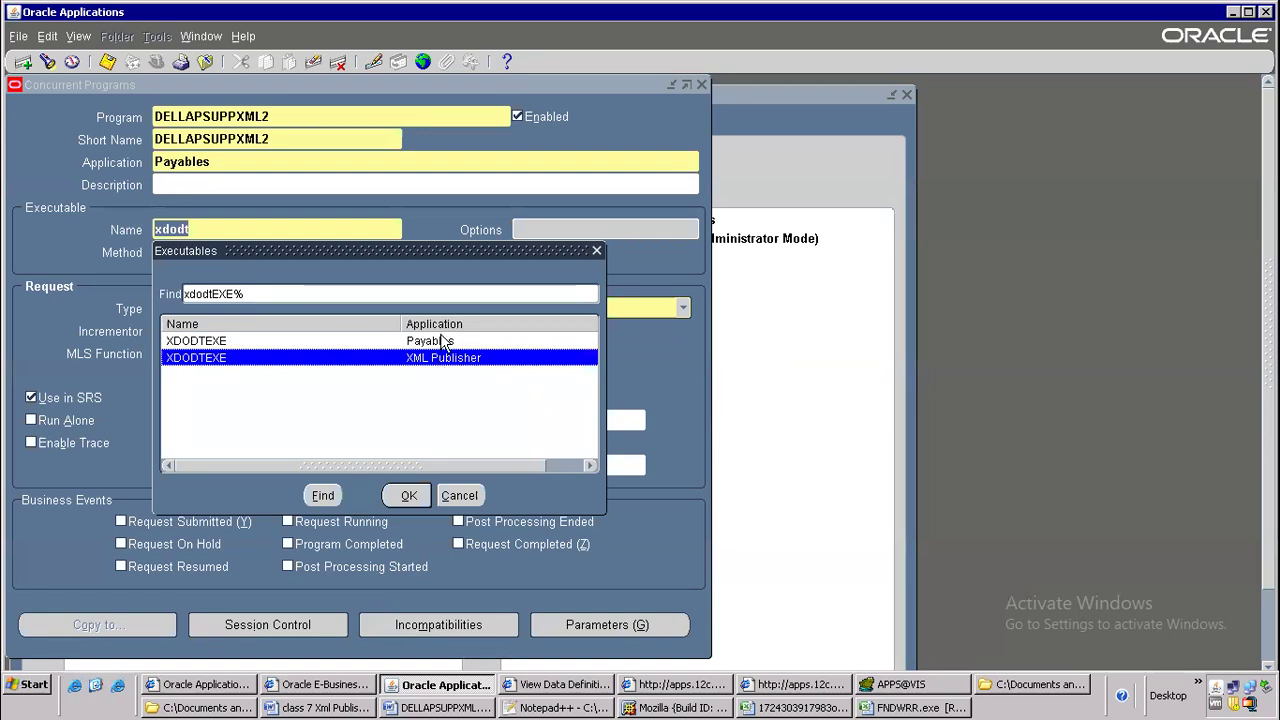
{"action": "left_click", "coordinate": [441, 340]}
{"action": "left_click", "coordinate": [430, 360]}
{"action": "left_click", "coordinate": [418, 493]}
{"action": "left_click", "coordinate": [662, 308]}
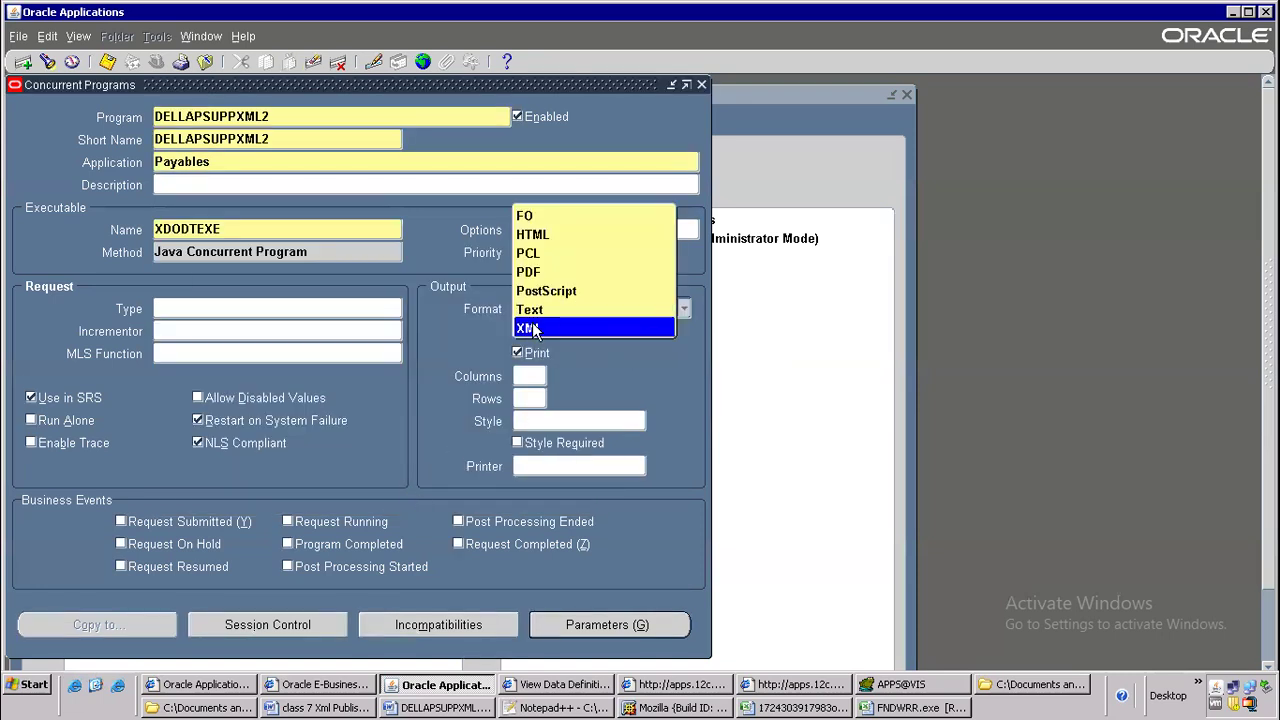
{"action": "left_click", "coordinate": [535, 327]}
Open the program's parameters and add a parameter with sequence 1 named Vendor NAme
{"action": "left_click", "coordinate": [574, 622]}
{"action": "type", "text": "1"}
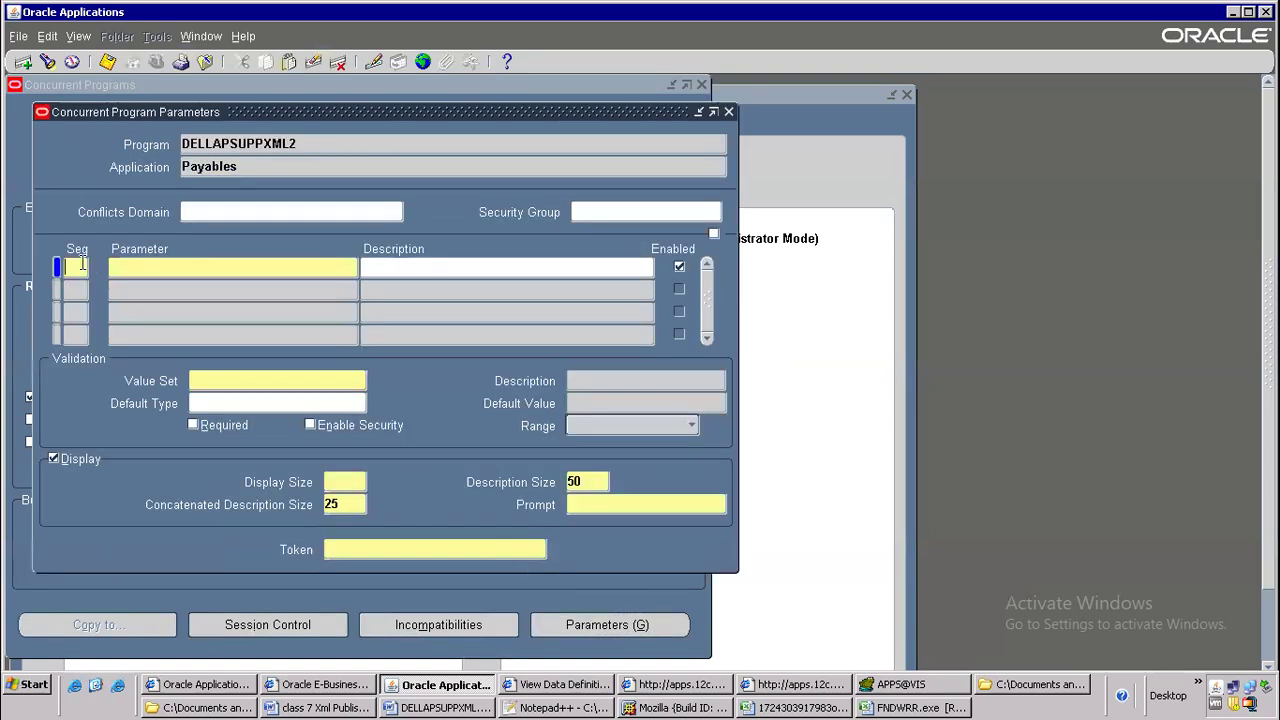
{"action": "type", "text": "Vendor NAme"}
{"action": "key", "text": "Tab"}
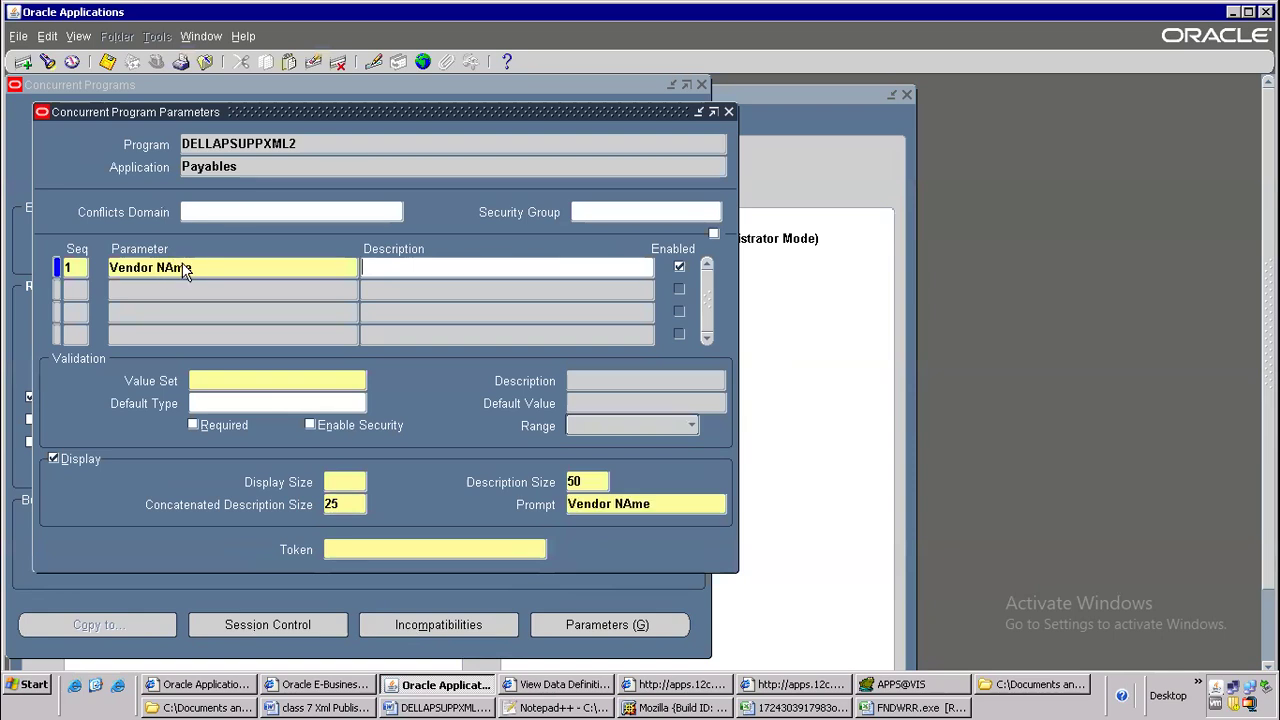
Find value sets matching AP%SRS%SU%, assign AP_SRS_SUPPLIER_NAME to the vendor parameter and make the parameter required
{"action": "left_click", "coordinate": [208, 381]}
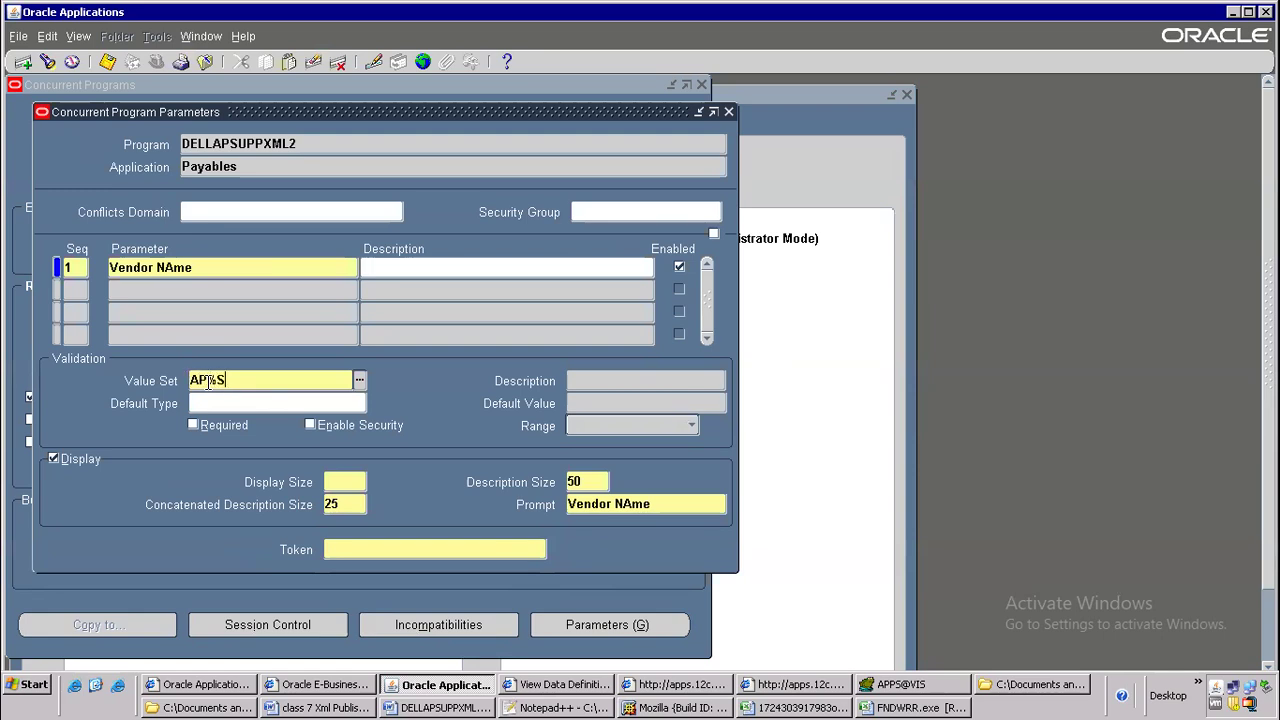
{"action": "type", "text": "%SU%"}
{"action": "key", "text": "Tab"}
{"action": "left_click", "coordinate": [897, 590]}
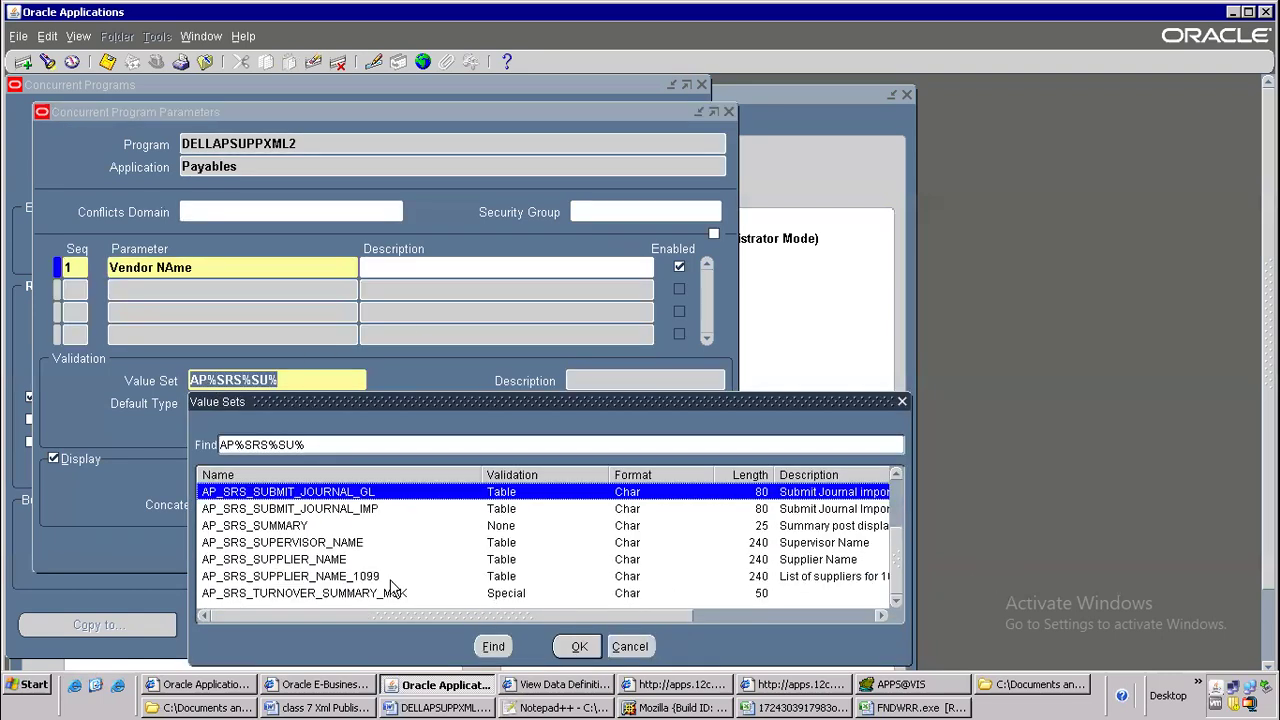
{"action": "double_click", "coordinate": [345, 560]}
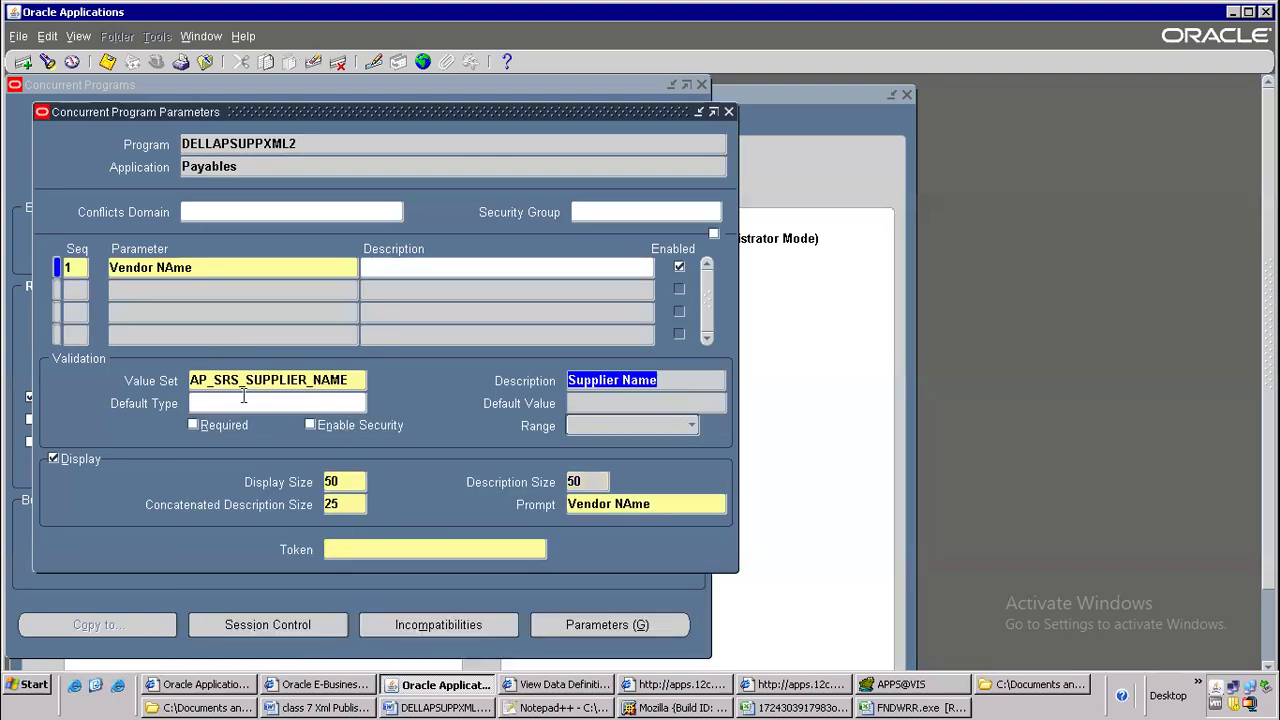
{"action": "left_click", "coordinate": [199, 426]}
Set the vendor parameter's token to p_vendor_name, save the record and close the parameters form
{"action": "left_click", "coordinate": [377, 542]}
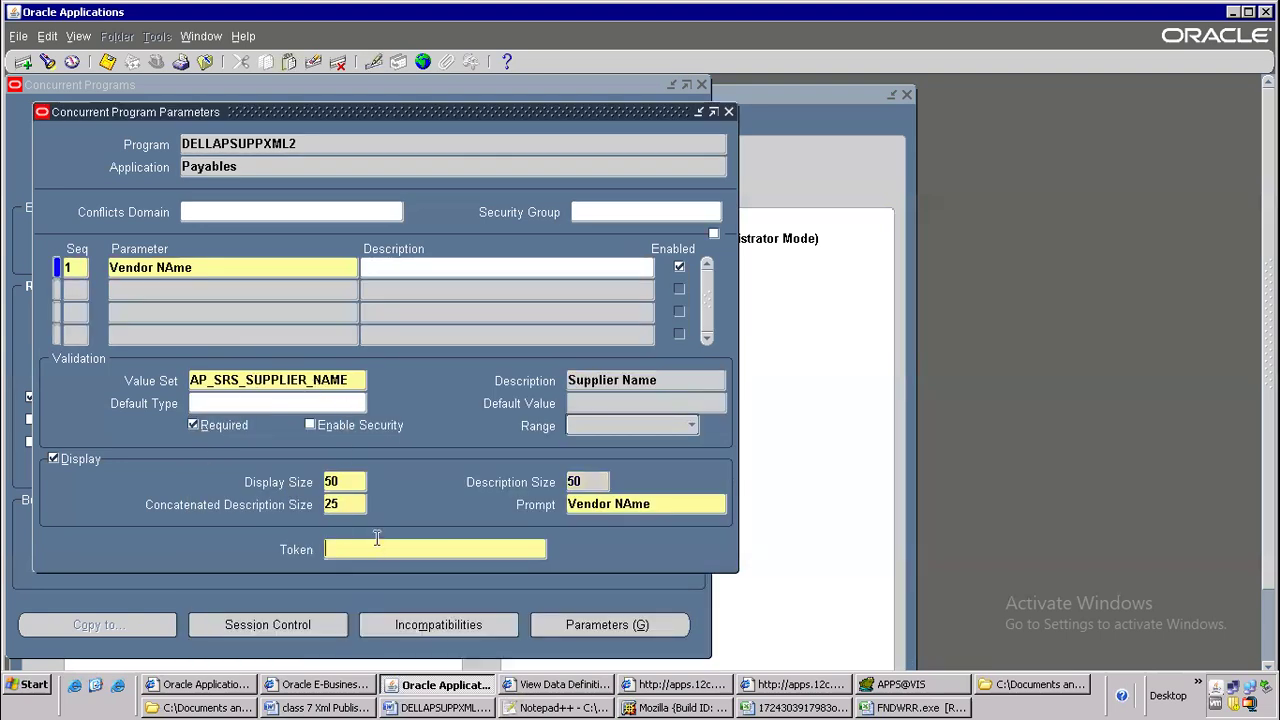
{"action": "left_click", "coordinate": [598, 707]}
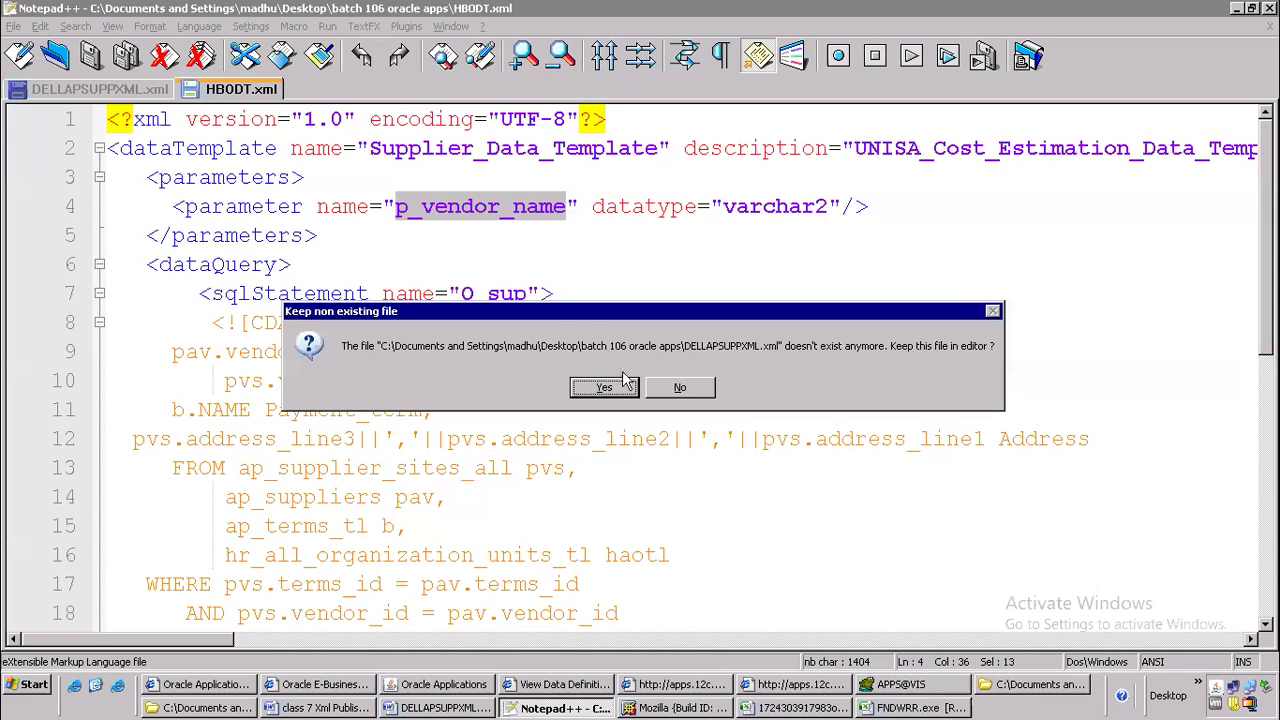
{"action": "key", "text": "alt+Tab"}
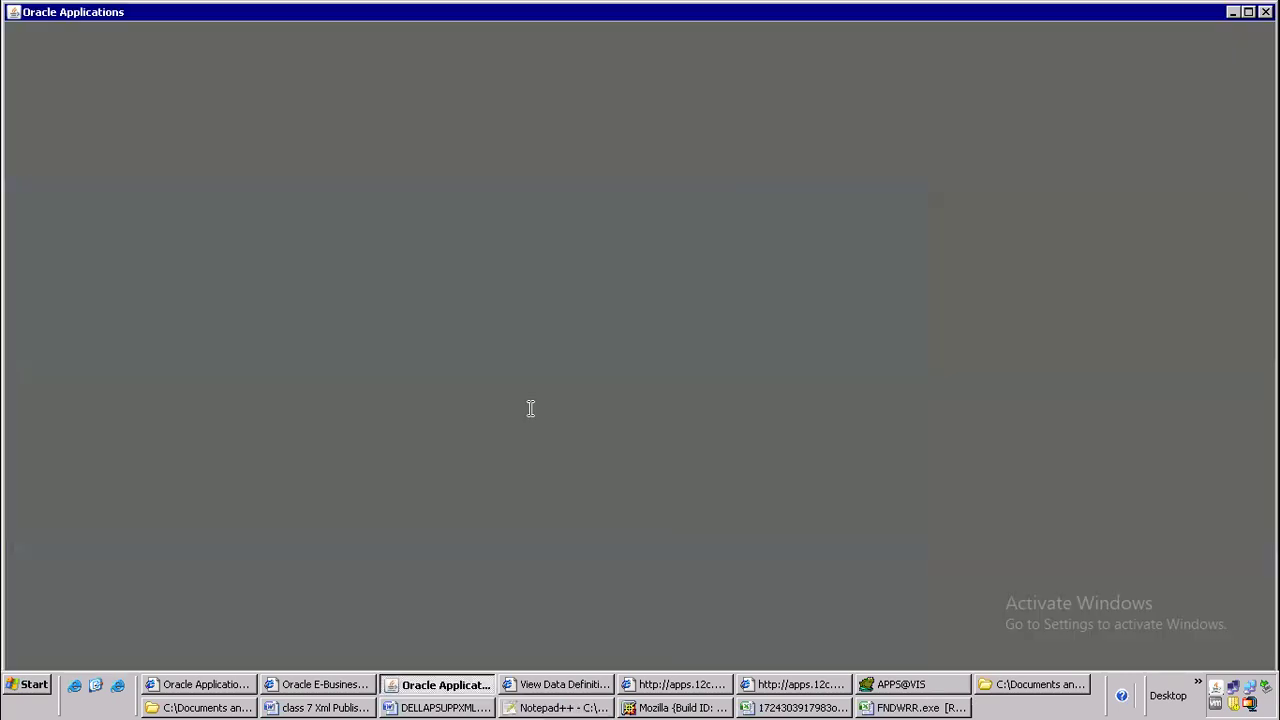
{"action": "type", "text": "p_vendor_name"}
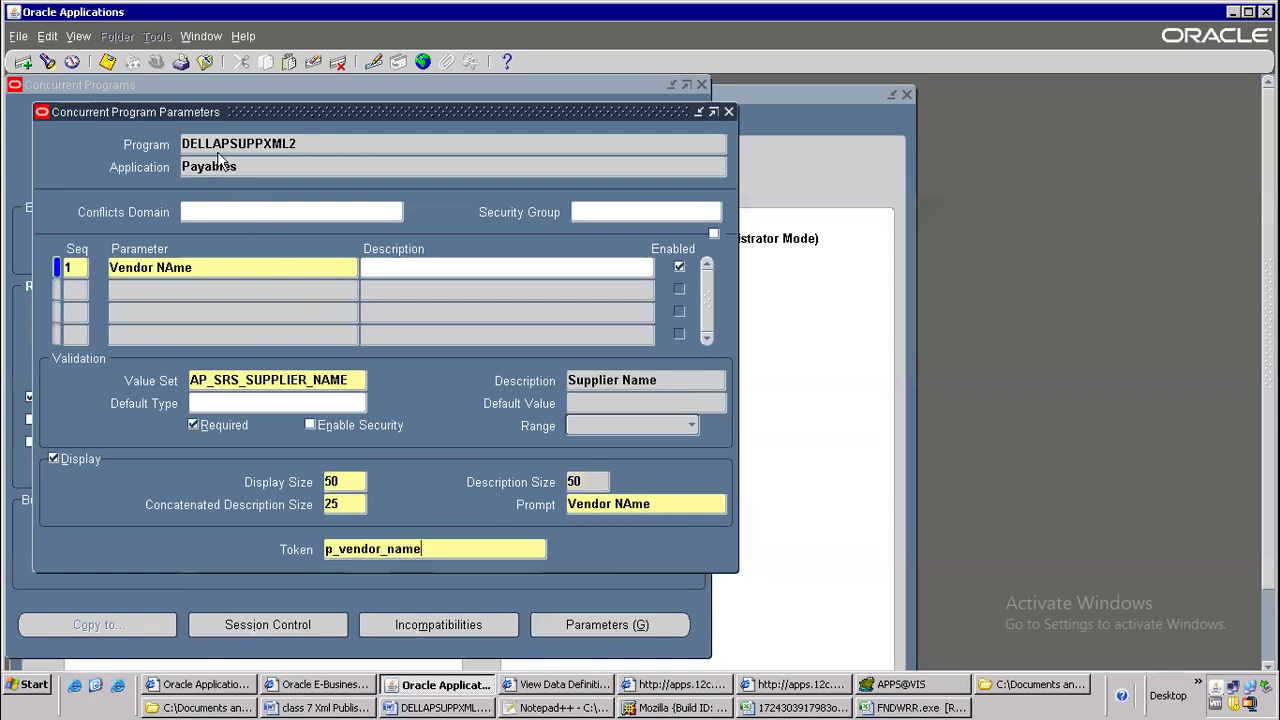
{"action": "left_click", "coordinate": [106, 61]}
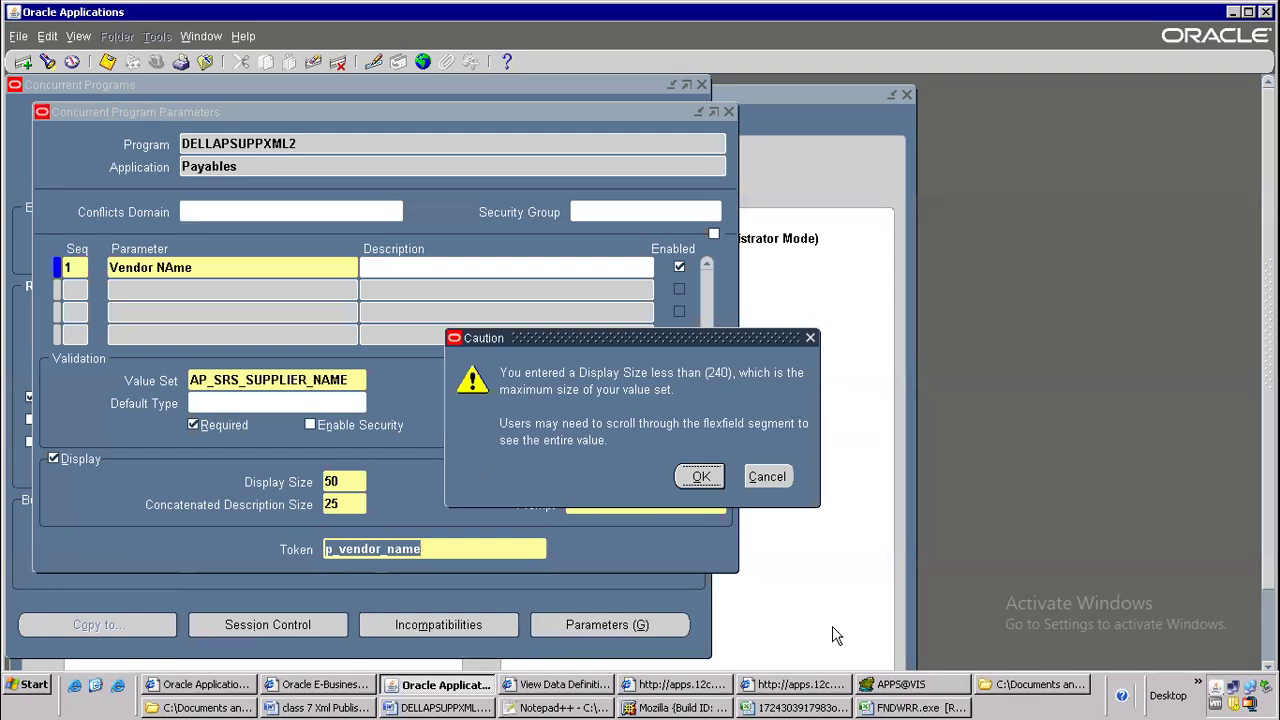
{"action": "left_click", "coordinate": [700, 477]}
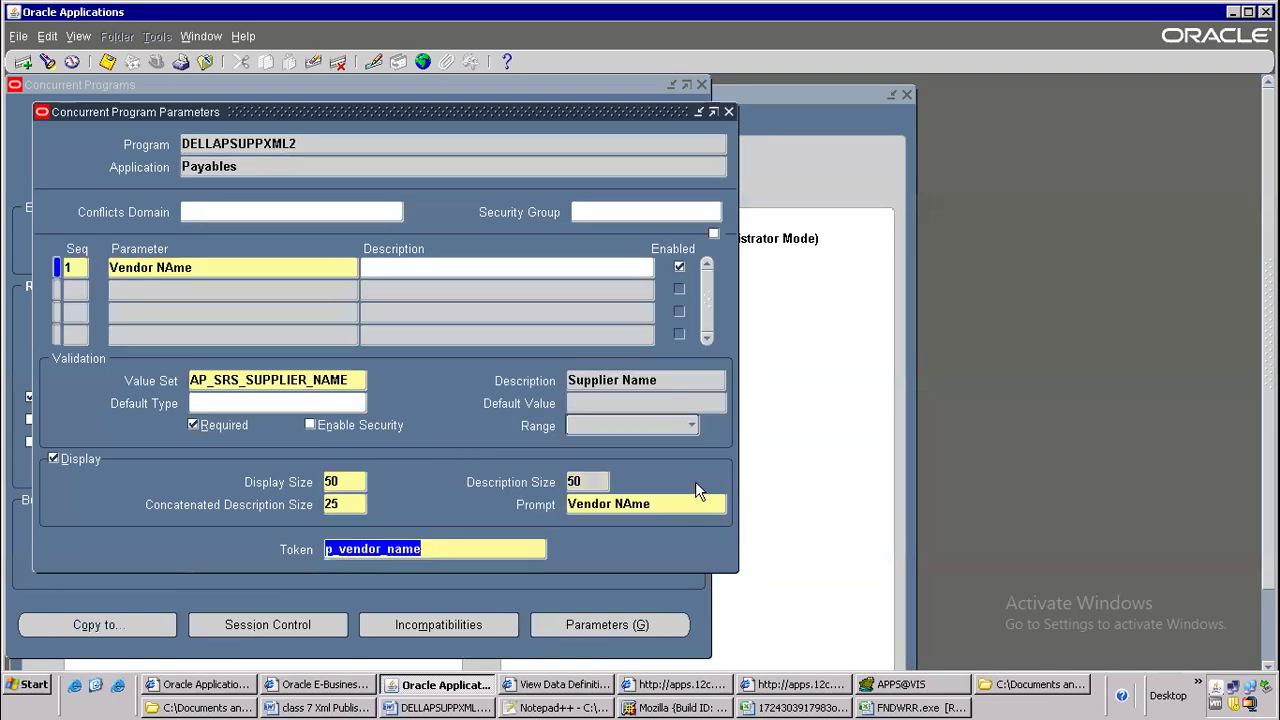
{"action": "left_click", "coordinate": [729, 111]}
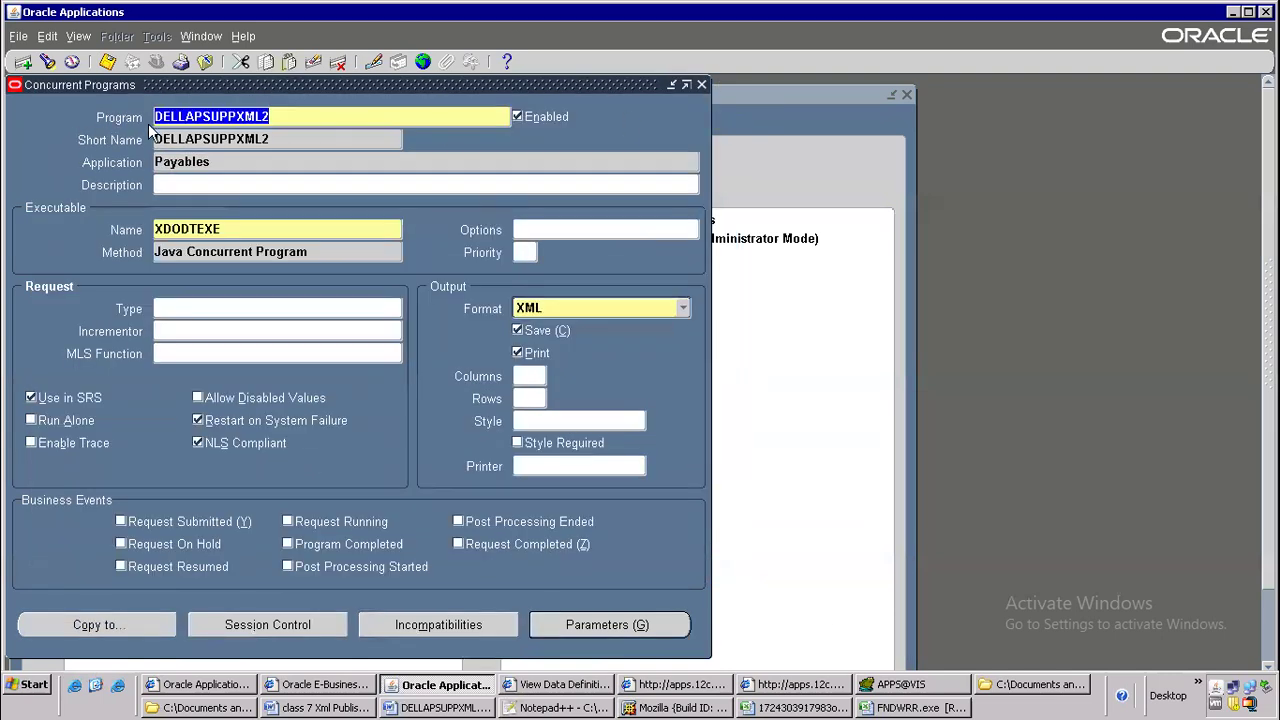
Copy the program name DELLAPSUPPXML2, switch to the Word document and highlight the fourth step, Request group
{"action": "right_click", "coordinate": [185, 111]}
{"action": "left_click", "coordinate": [212, 139]}
{"action": "key", "text": "alt+Tab"}
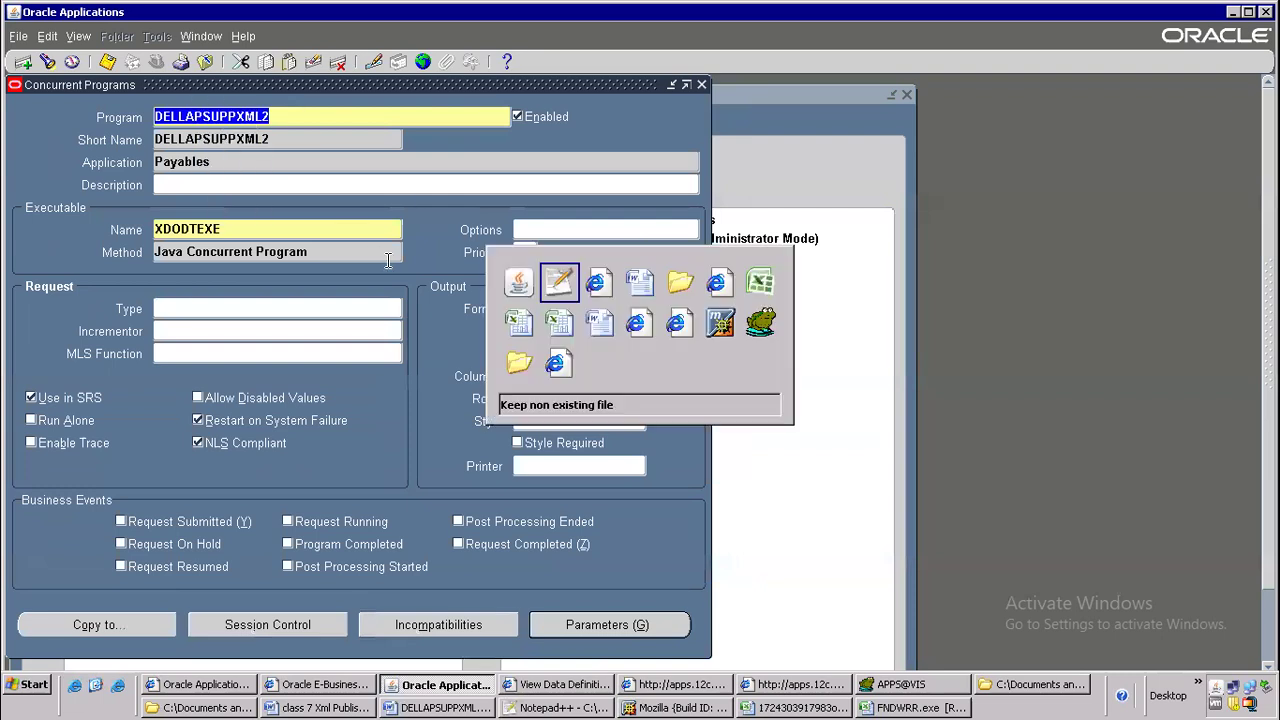
{"action": "key", "text": "Tab"}
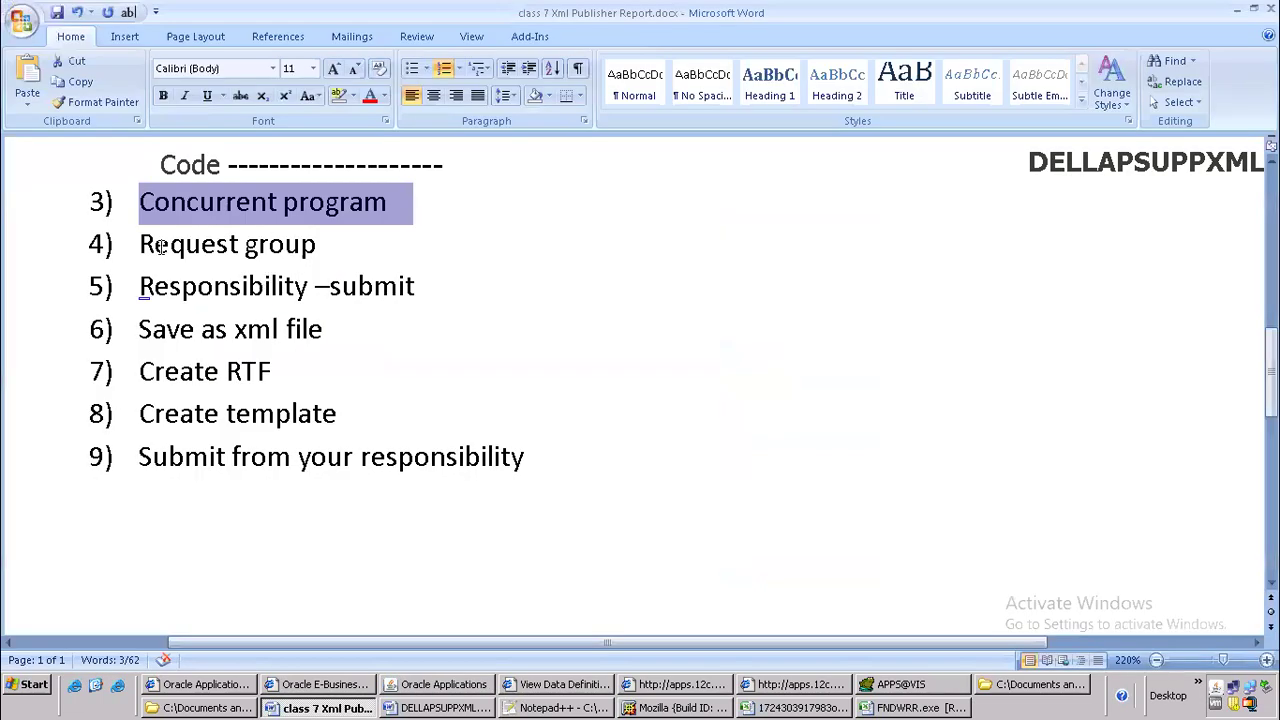
{"action": "left_click_drag", "start_coordinate": [131, 237], "coordinate": [318, 236]}
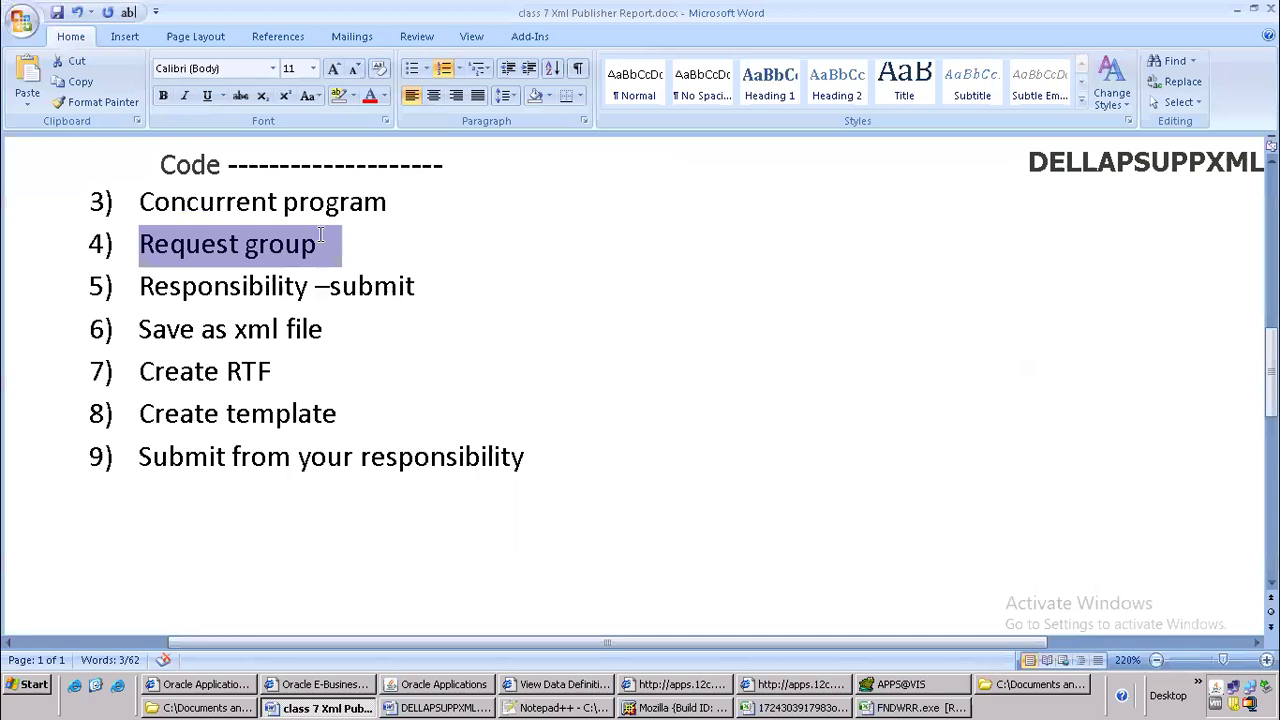
Append "------------ All Reports" to the Request group step in the Word list
{"action": "left_click", "coordinate": [386, 246]}
{"action": "type", "text": "------------ all"}
{"action": "key", "text": "BackSpace"}
{"action": "key", "text": "BackSpace"}
{"action": "key", "text": "BackSpace"}
{"action": "type", "text": "All Reports"}
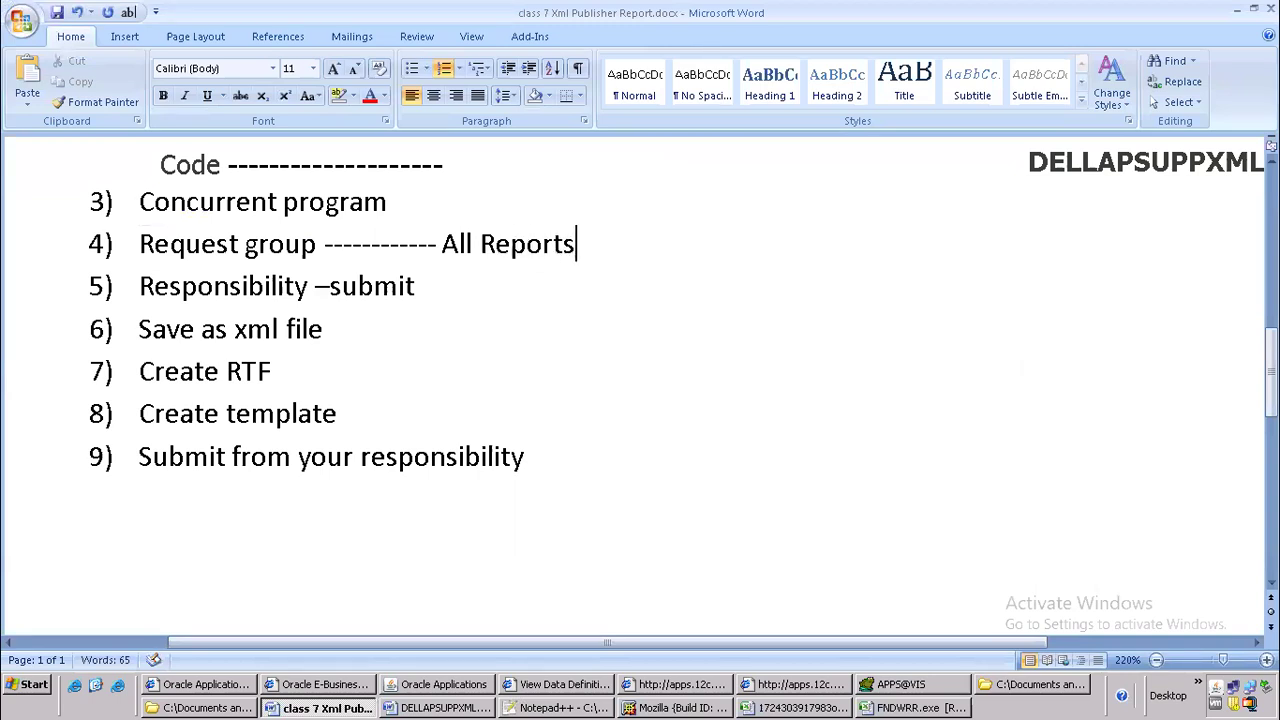
Switch to Oracle Applications, close the Concurrent Programs form and open the Request Groups form under Security, Responsibility
{"action": "key", "text": "alt+Tab"}
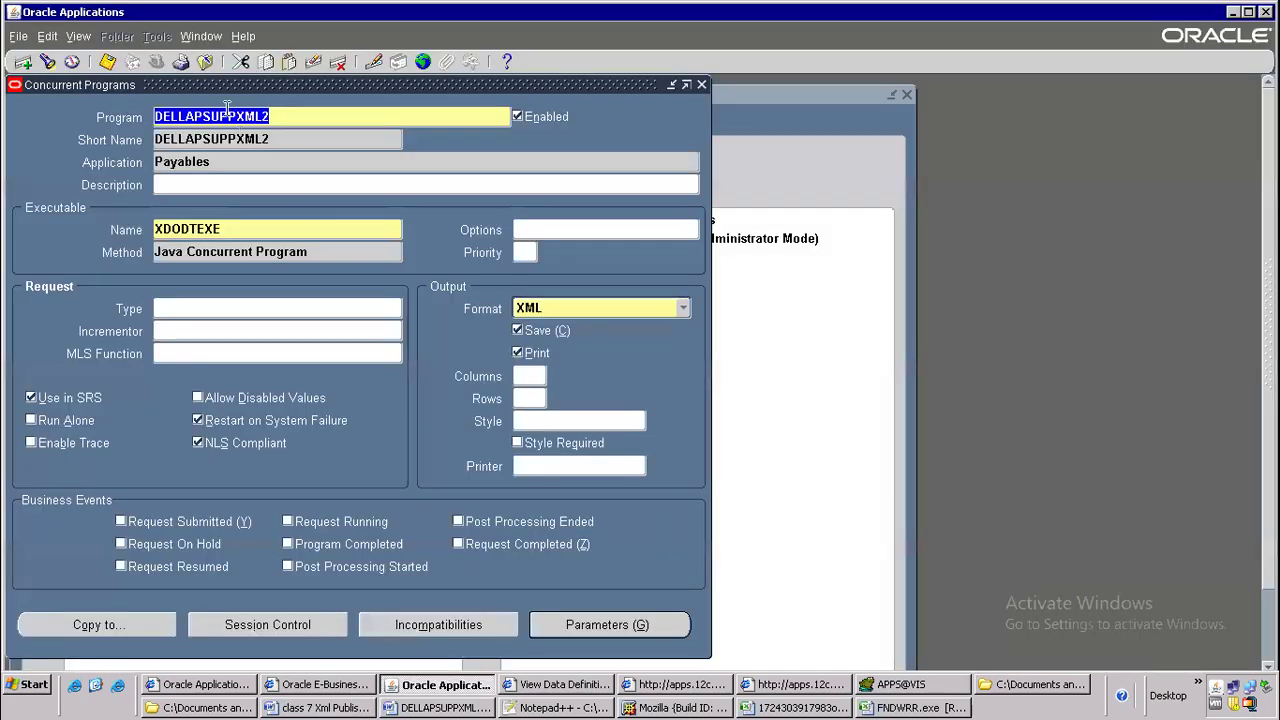
{"action": "left_click", "coordinate": [205, 61]}
{"action": "left_click", "coordinate": [246, 197]}
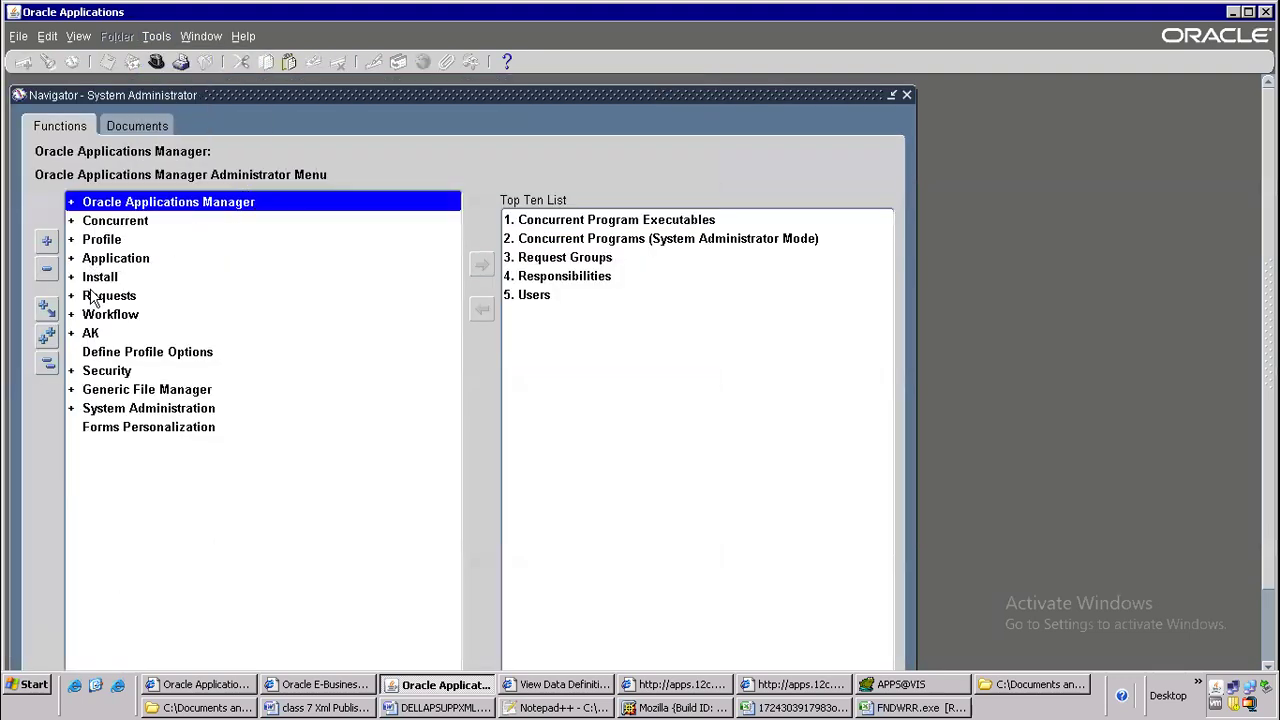
{"action": "left_click", "coordinate": [110, 372]}
{"action": "double_click", "coordinate": [110, 372]}
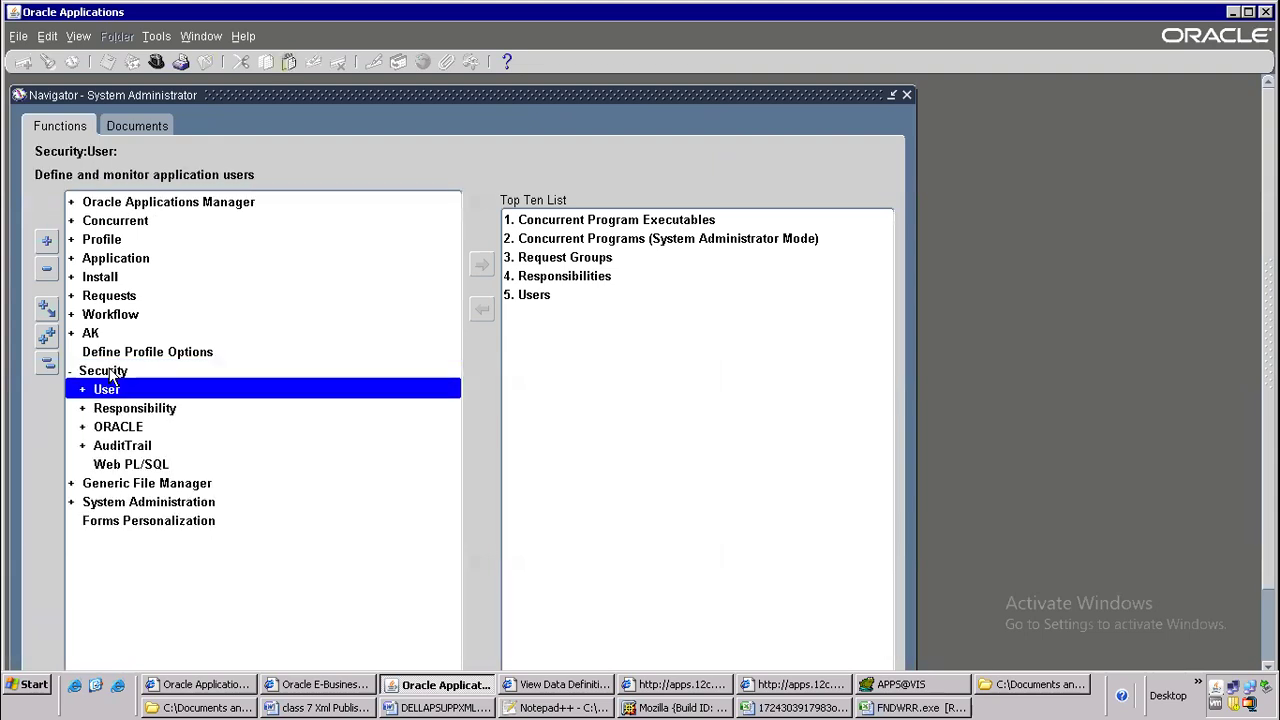
{"action": "double_click", "coordinate": [143, 410]}
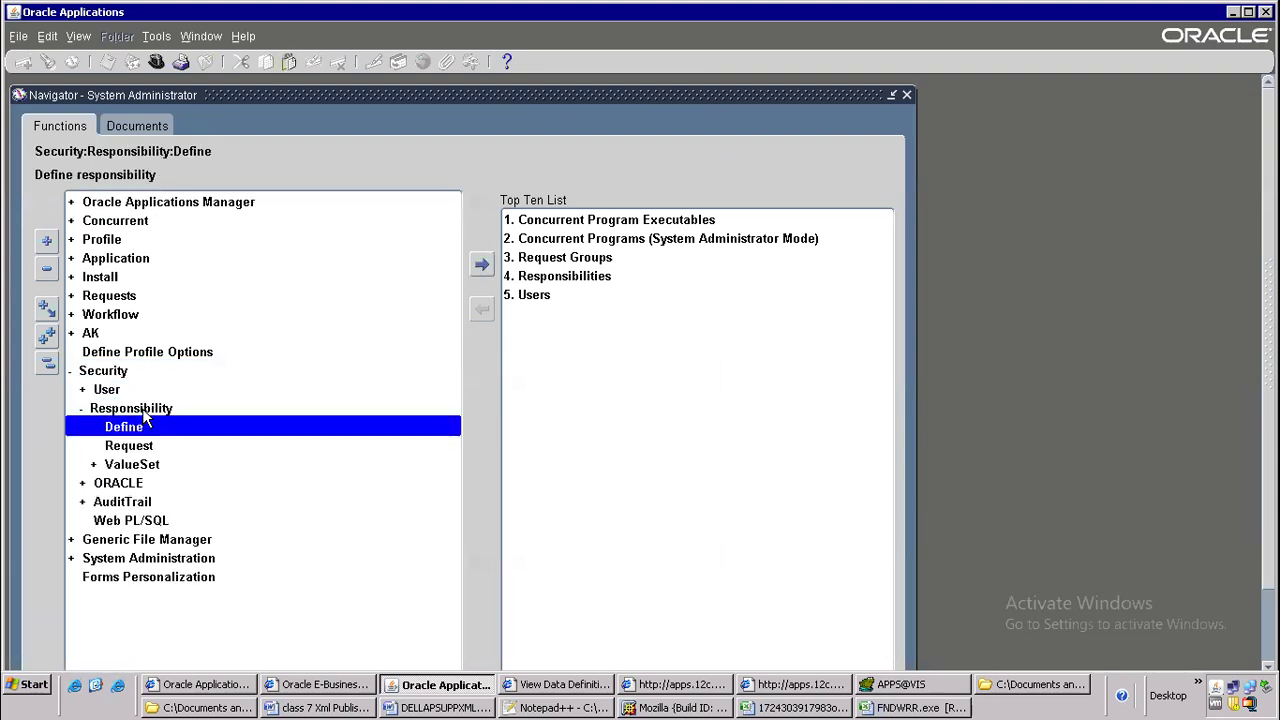
{"action": "double_click", "coordinate": [137, 447]}
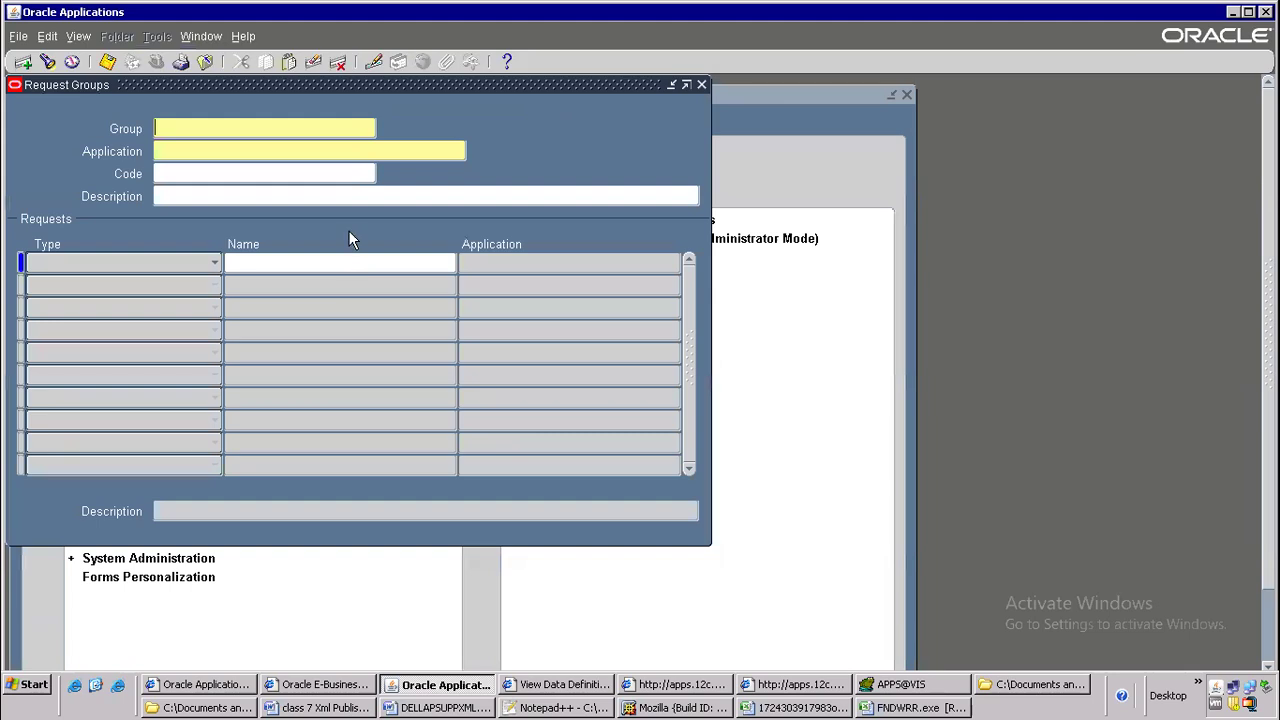
Query the request group All Reports belonging to the Payables application
{"action": "key", "text": "F11"}
{"action": "type", "text": "All Reports"}
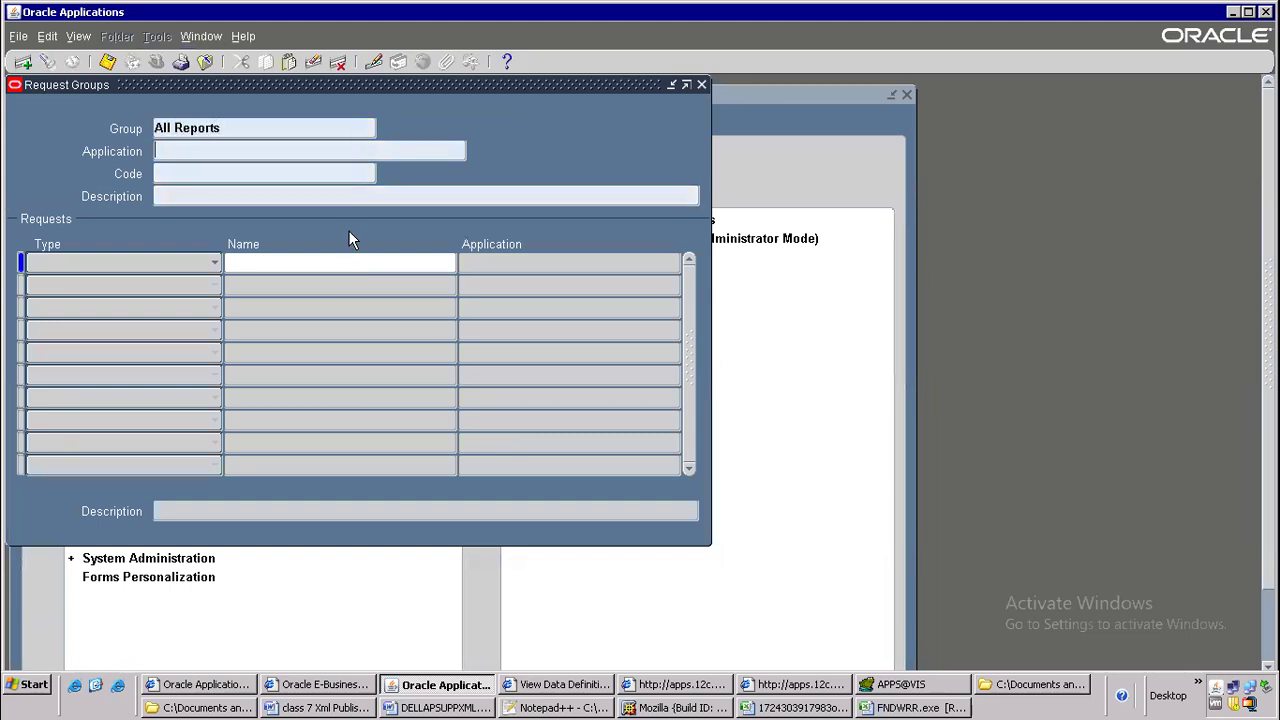
{"action": "key", "text": "Tab"}
{"action": "type", "text": "Payables"}
{"action": "key", "text": "Tab"}
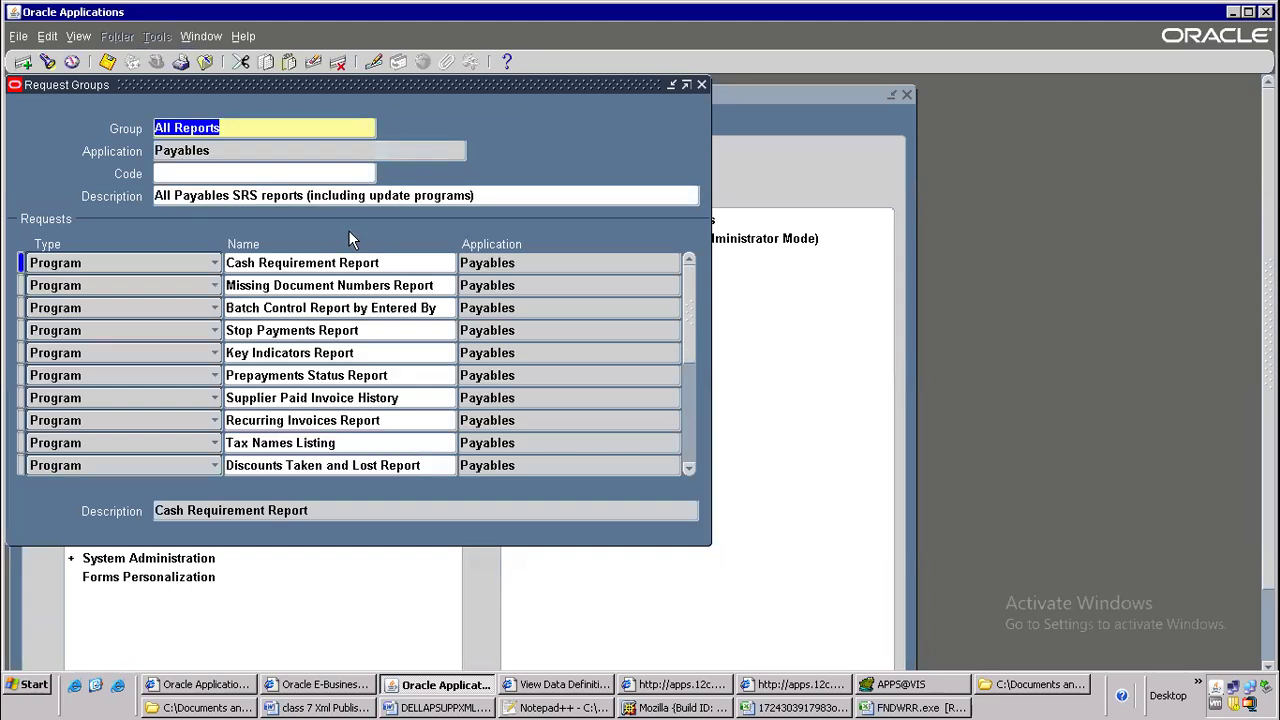
Add the program DELLAPSUPPXML2 as a new request below Missing Document Numbers Report and close the Request Groups form
{"action": "left_click", "coordinate": [390, 287]}
{"action": "key", "text": "ctrl+Down"}
{"action": "key", "text": "ctrl+v"}
{"action": "key", "text": "Tab"}
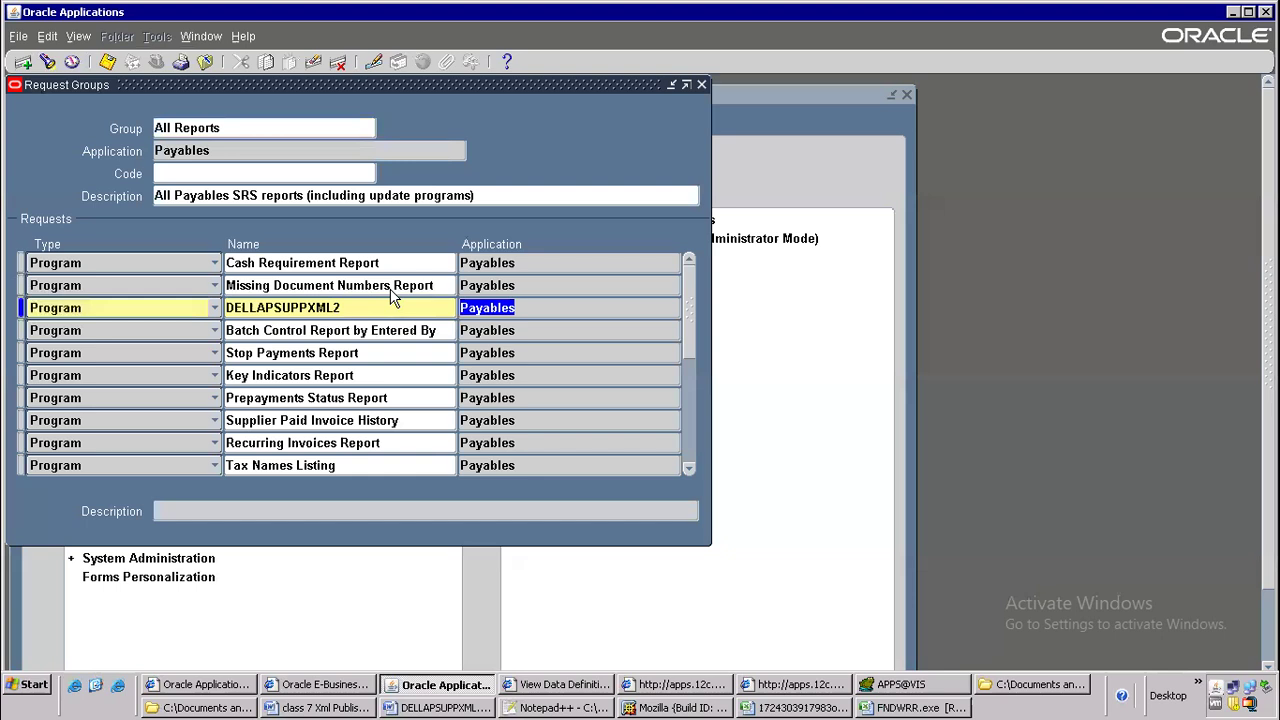
{"action": "left_click", "coordinate": [205, 62]}
Switch to the Word document and highlight the fifth step, Responsibility –submit
{"action": "key", "text": "alt+Tab"}
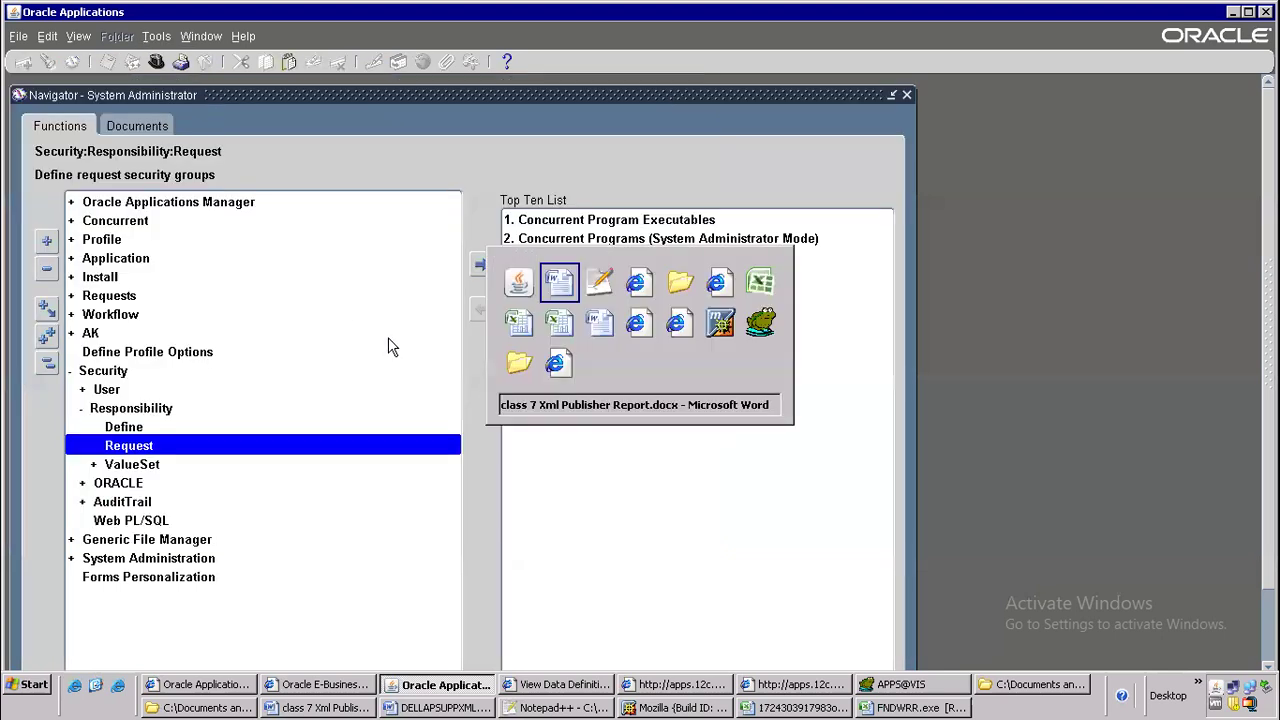
{"action": "left_click", "coordinate": [268, 286]}
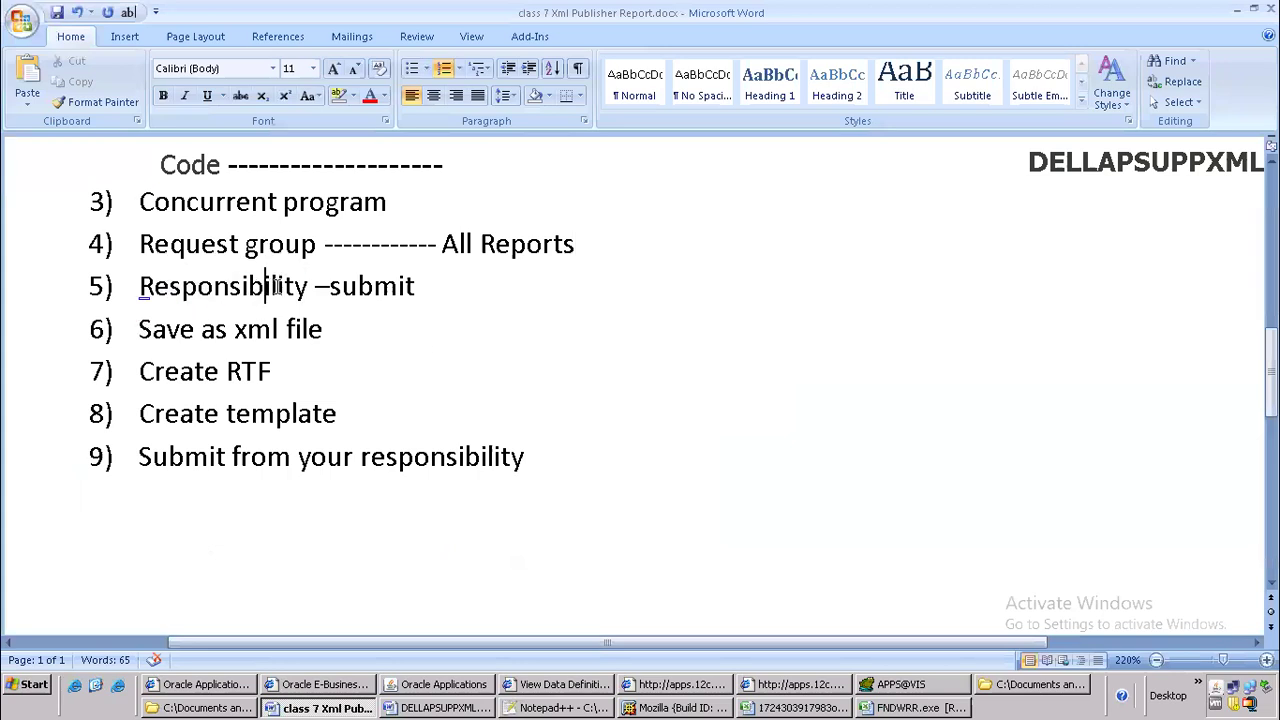
{"action": "left_click_drag", "start_coordinate": [142, 287], "coordinate": [410, 284]}
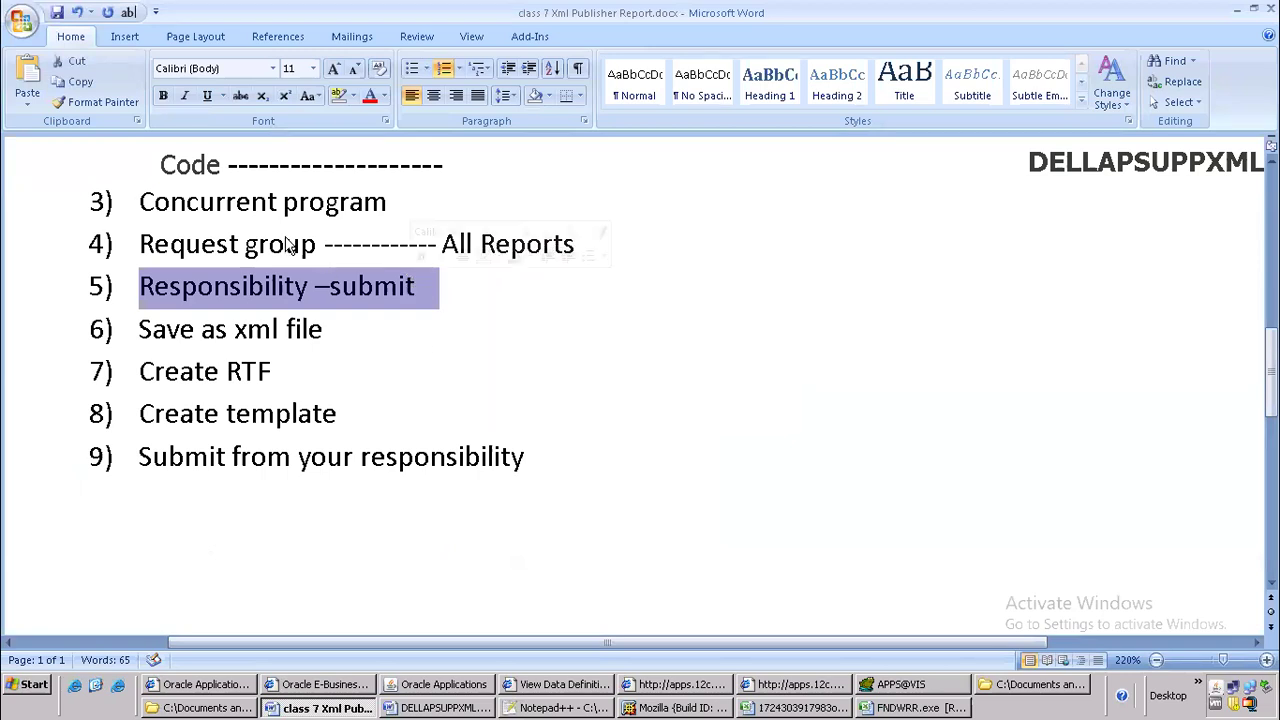
Switch to Oracle Applications and change the responsibility to Payables, Vision Operations (USA)
{"action": "left_click", "coordinate": [424, 687]}
{"action": "left_click", "coordinate": [156, 61]}
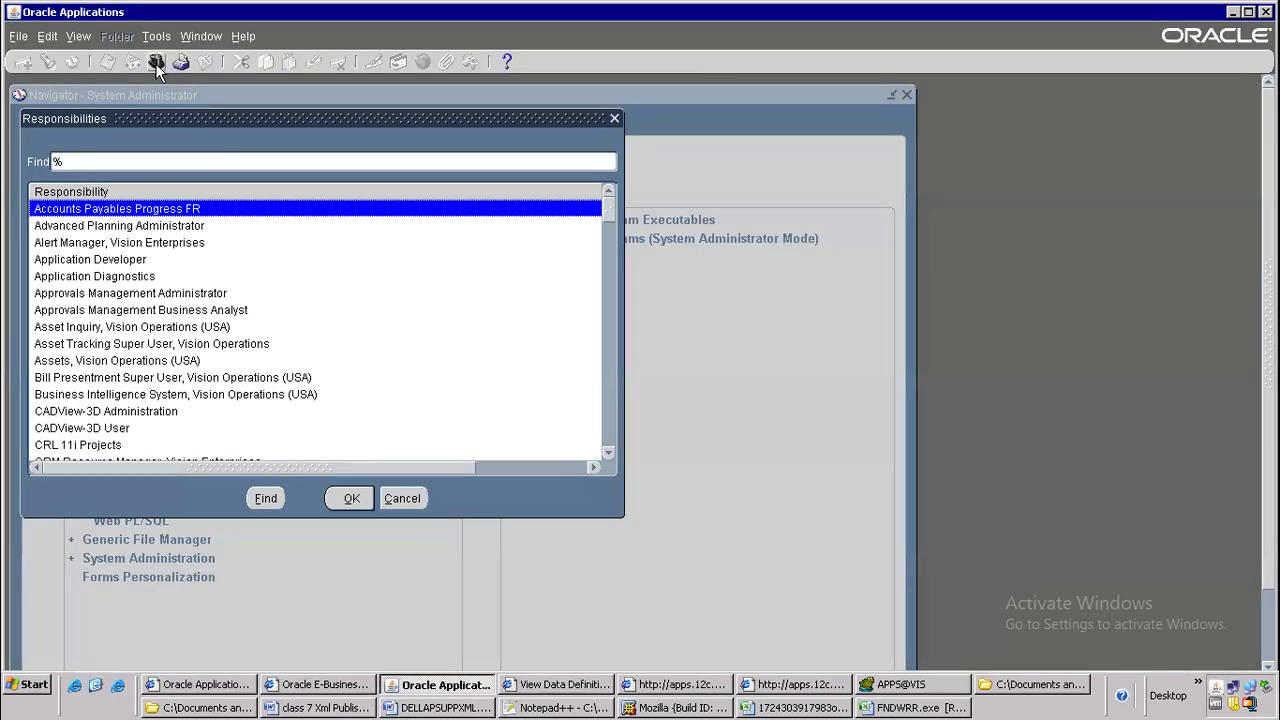
{"action": "type", "text": "pay"}
{"action": "key", "text": "Return"}
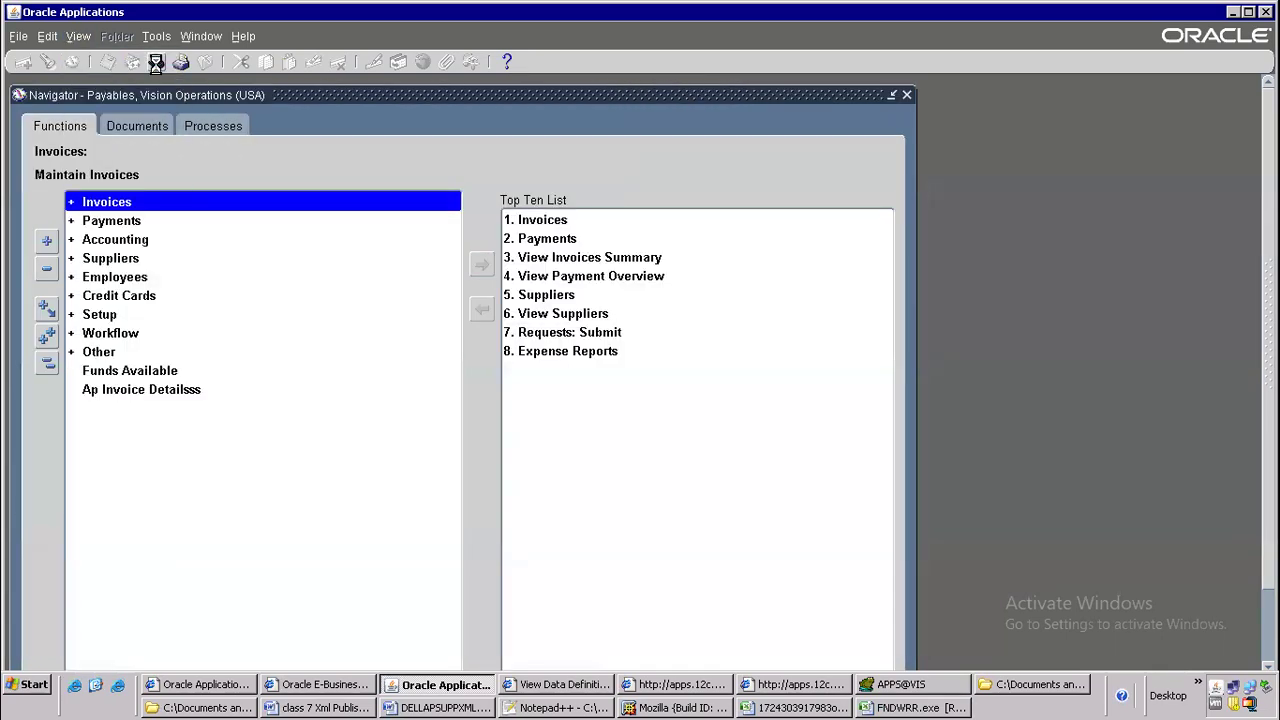
Submit a new request for the program DELLAPSUPPXML2 with the vendor name parameter GE Plastics, without submitting another request
{"action": "key", "text": "alt+n"}
{"action": "key", "text": "alt+o"}
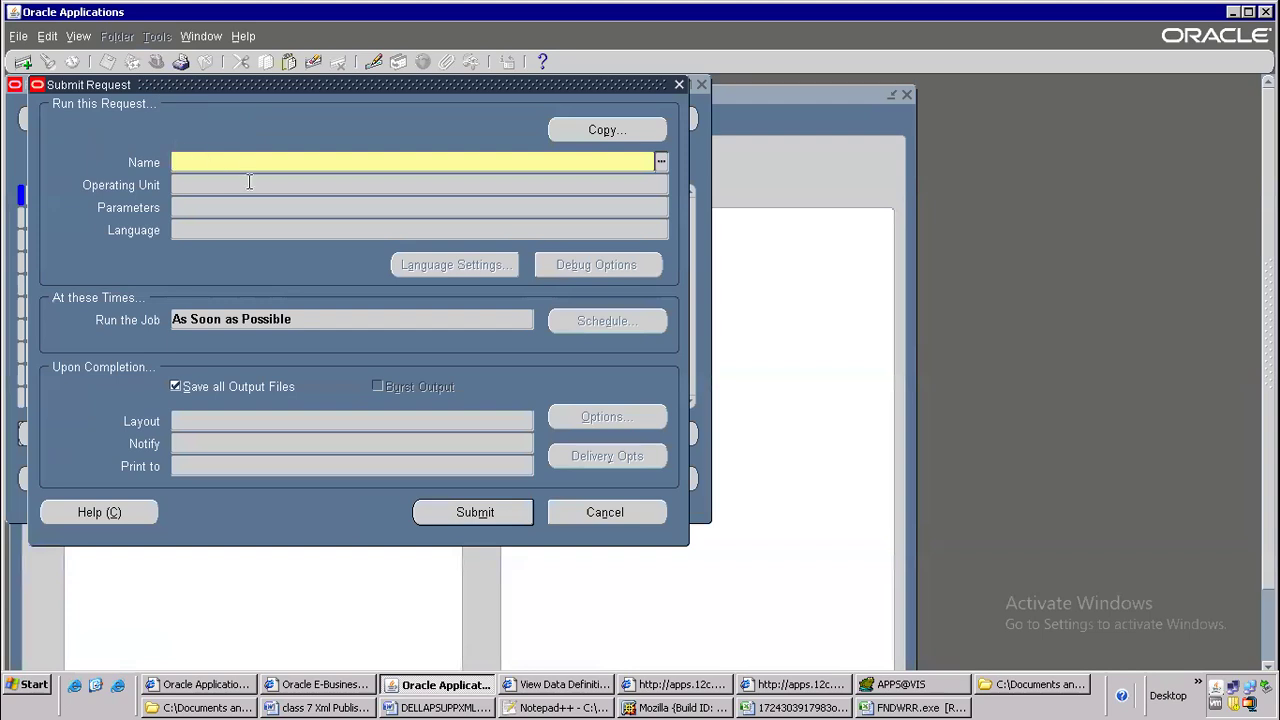
{"action": "type", "text": "DELLAPSUPPXML2"}
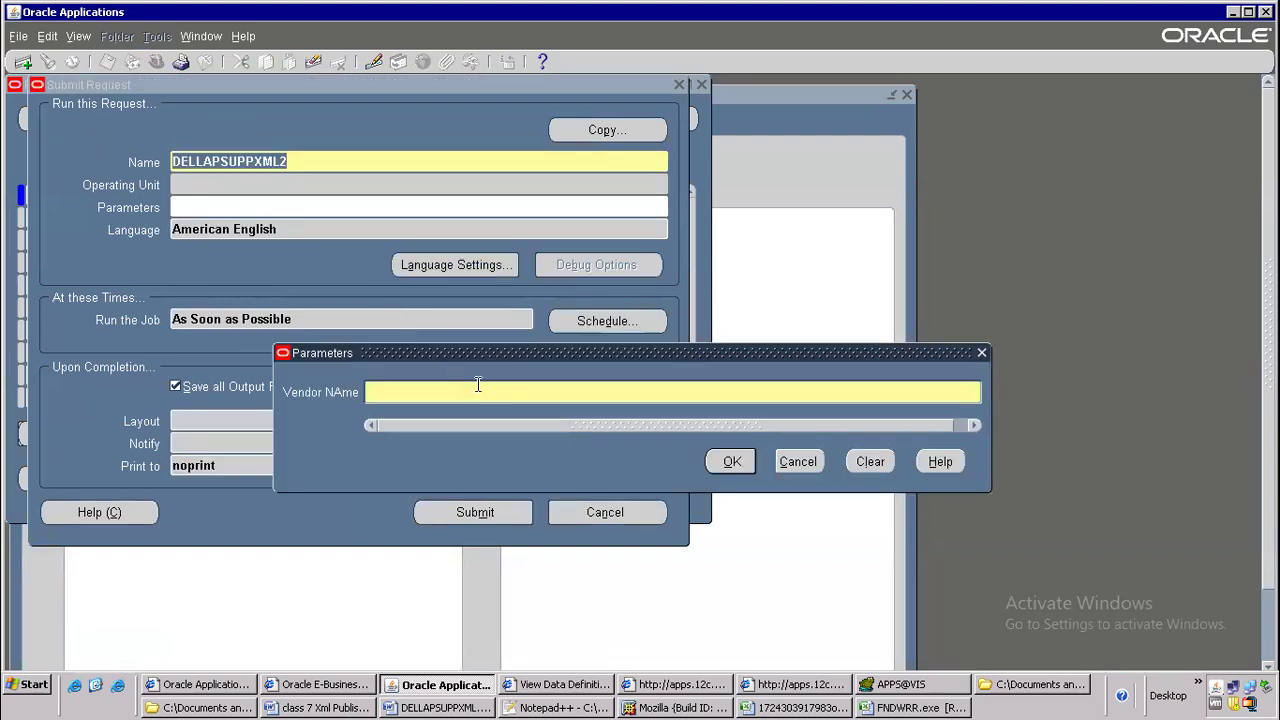
{"action": "type", "text": "GE Plastics"}
{"action": "key", "text": "Return"}
{"action": "left_click", "coordinate": [490, 509]}
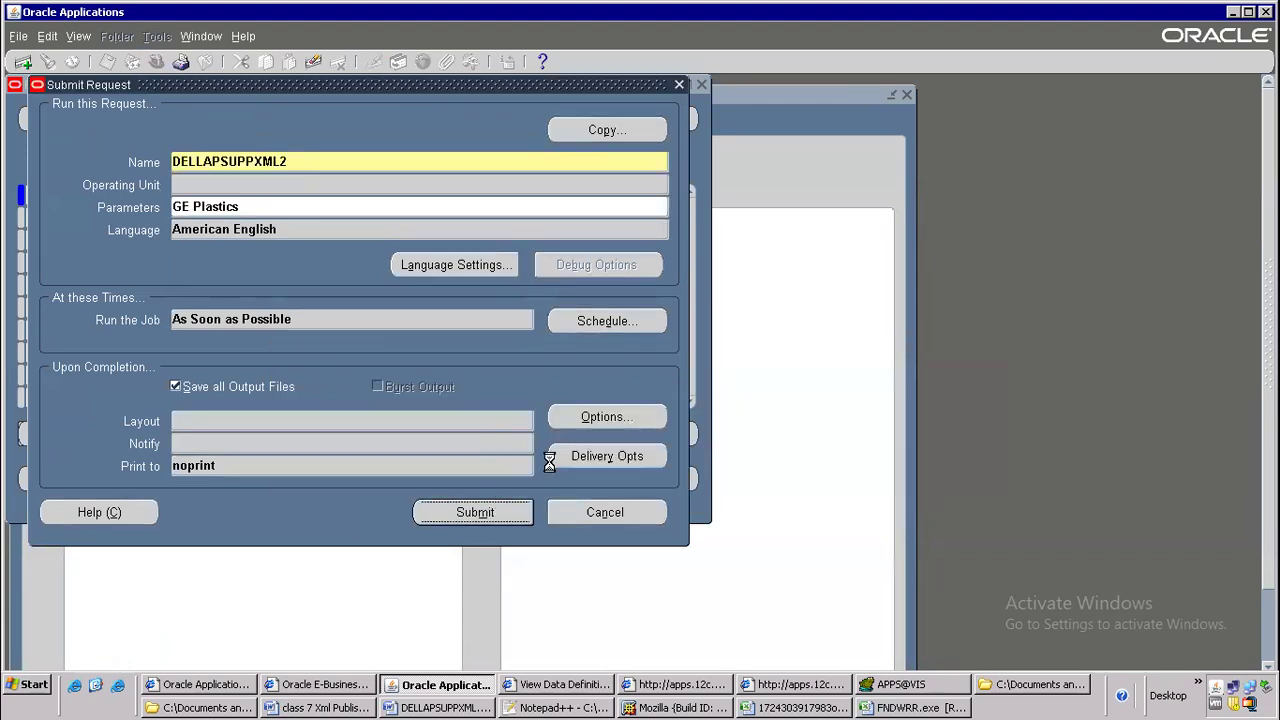
{"action": "left_click", "coordinate": [669, 474]}
{"action": "left_click", "coordinate": [588, 490]}
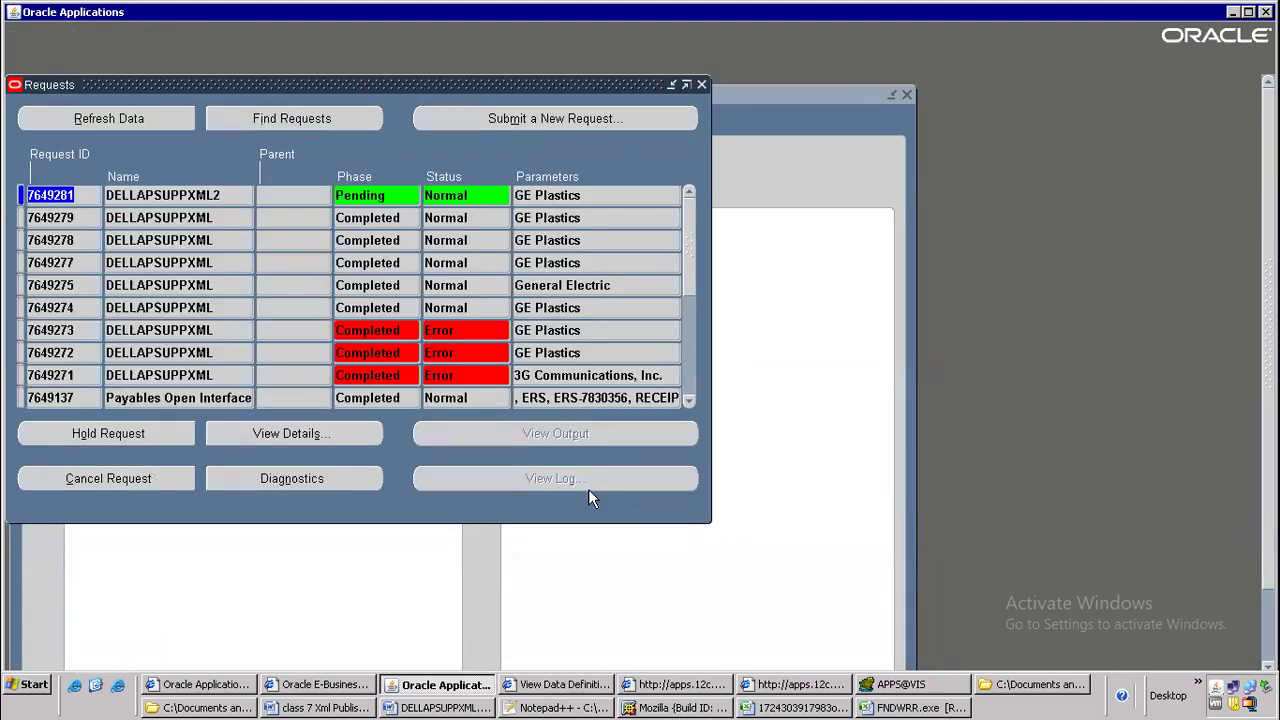
View the output of earlier DELLAPSUPPXML requests and open the XML of request 7649278 from its diagnostics
{"action": "left_click", "coordinate": [213, 220]}
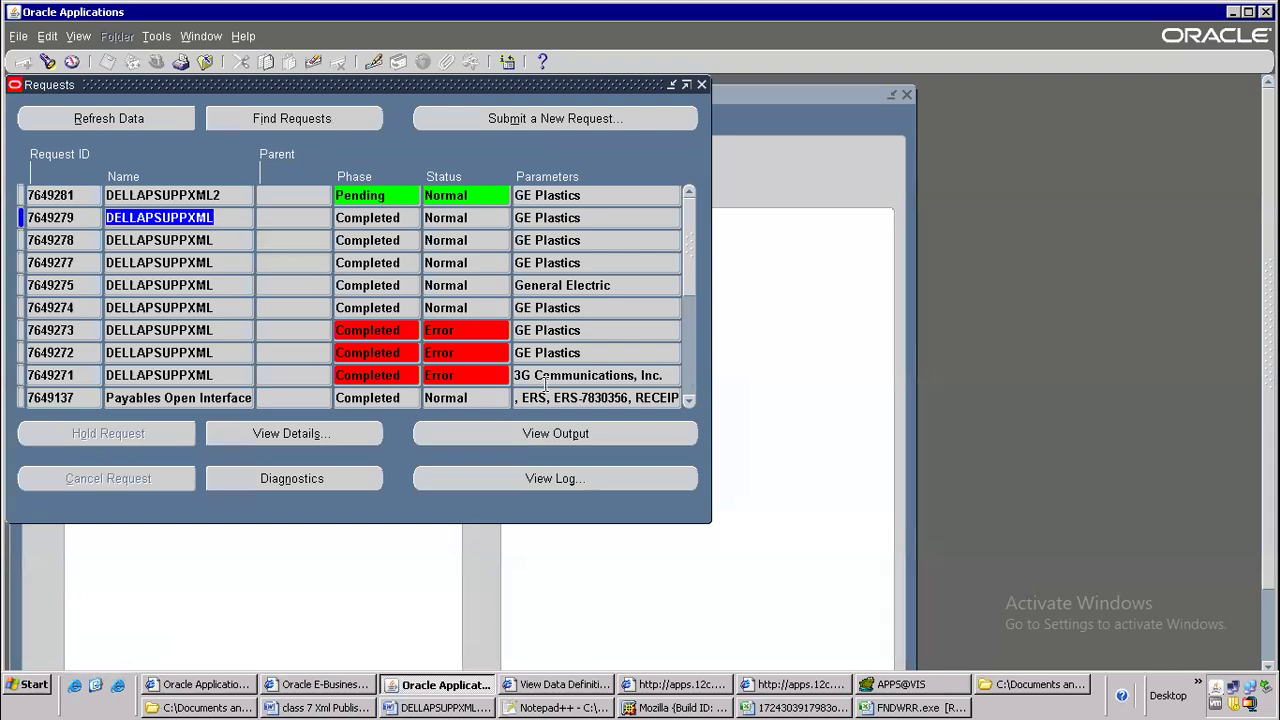
{"action": "left_click", "coordinate": [568, 433]}
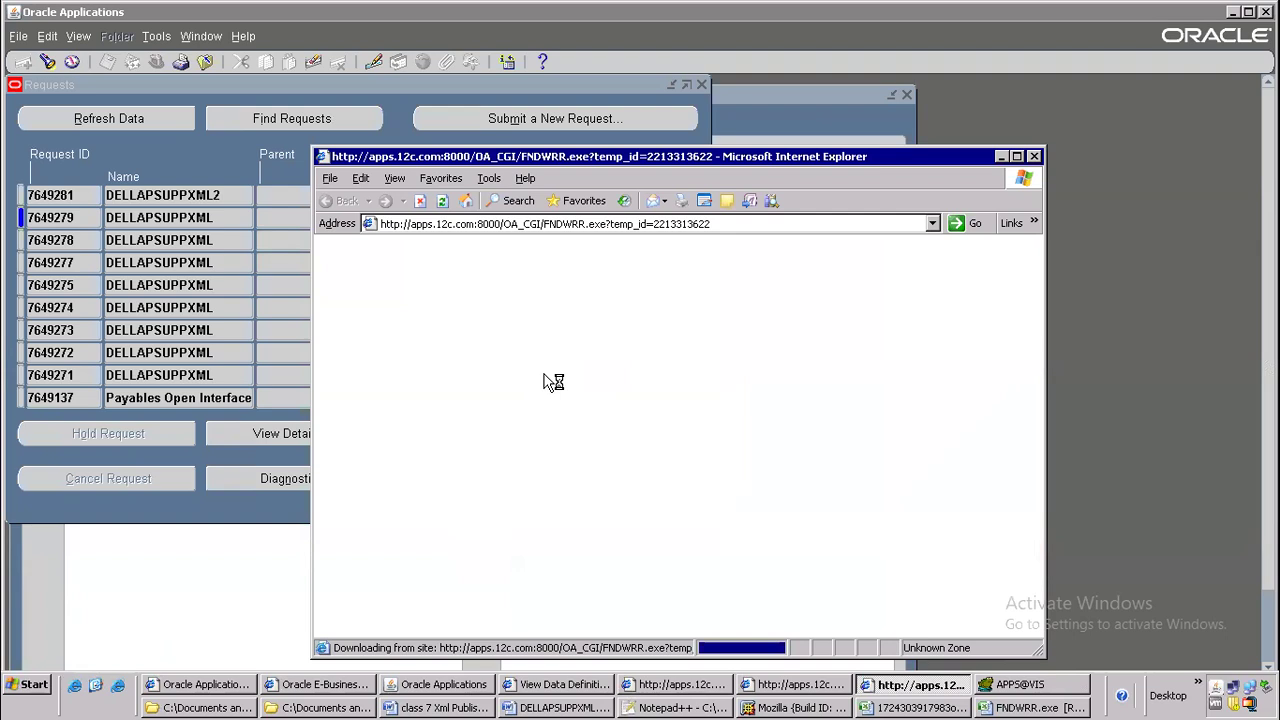
{"action": "left_click", "coordinate": [180, 248]}
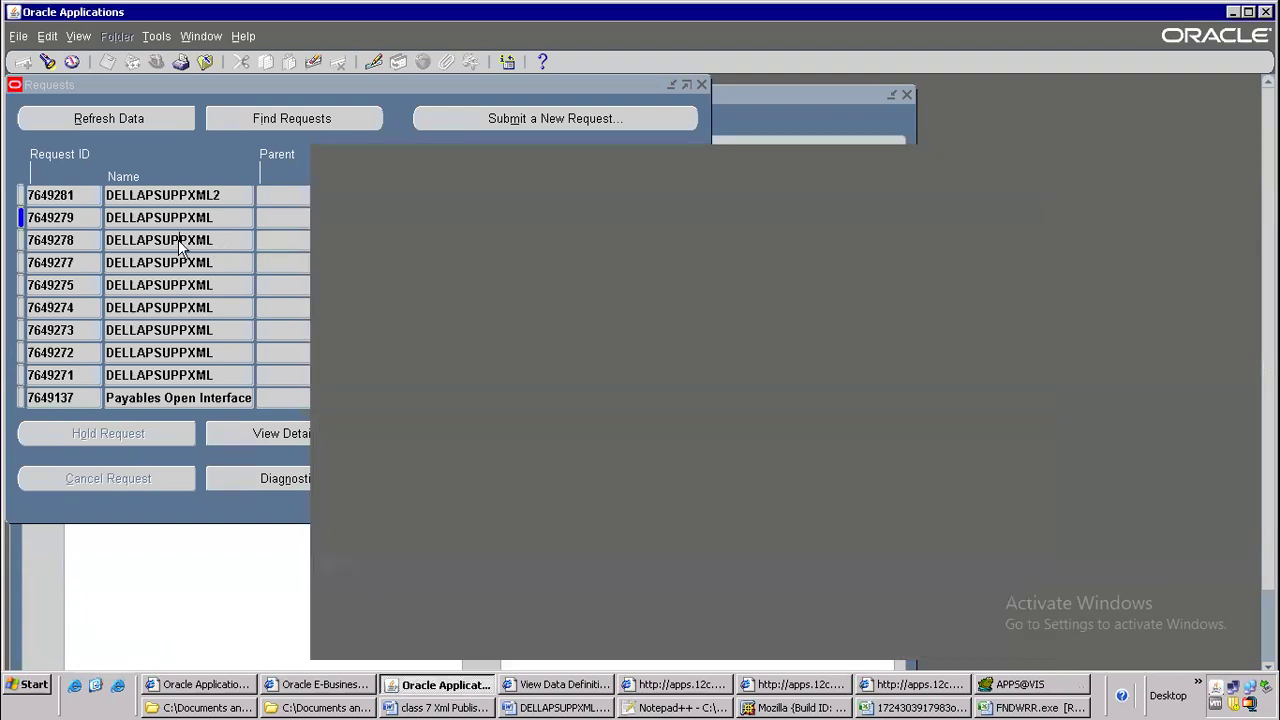
{"action": "left_click", "coordinate": [545, 440]}
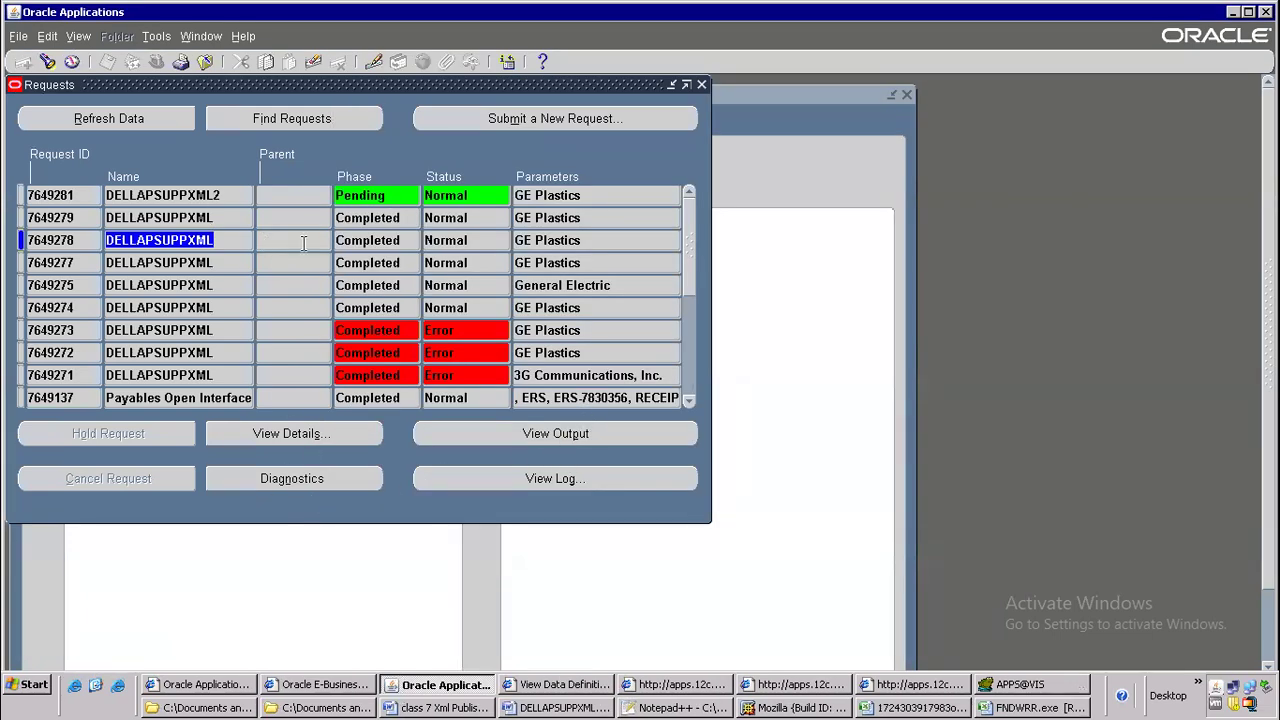
{"action": "left_click", "coordinate": [308, 478]}
{"action": "left_click", "coordinate": [710, 538]}
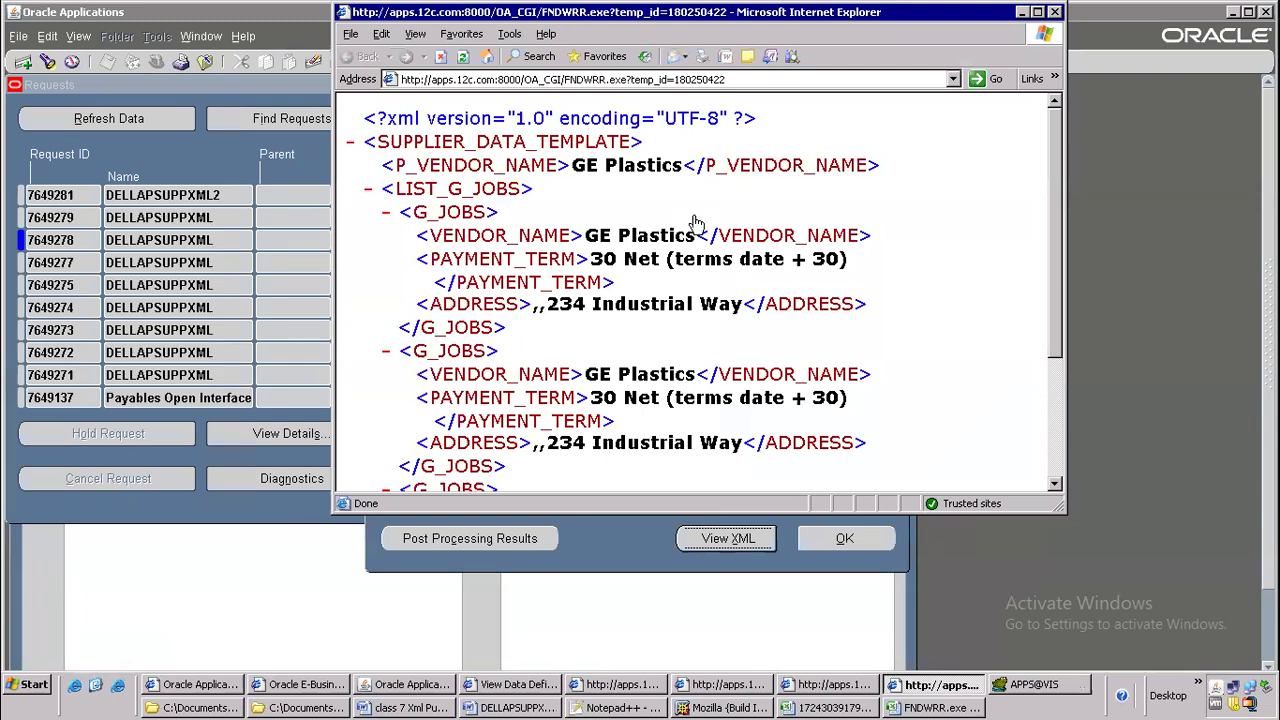
{"action": "left_click", "coordinate": [354, 35]}
{"action": "left_click", "coordinate": [388, 117]}
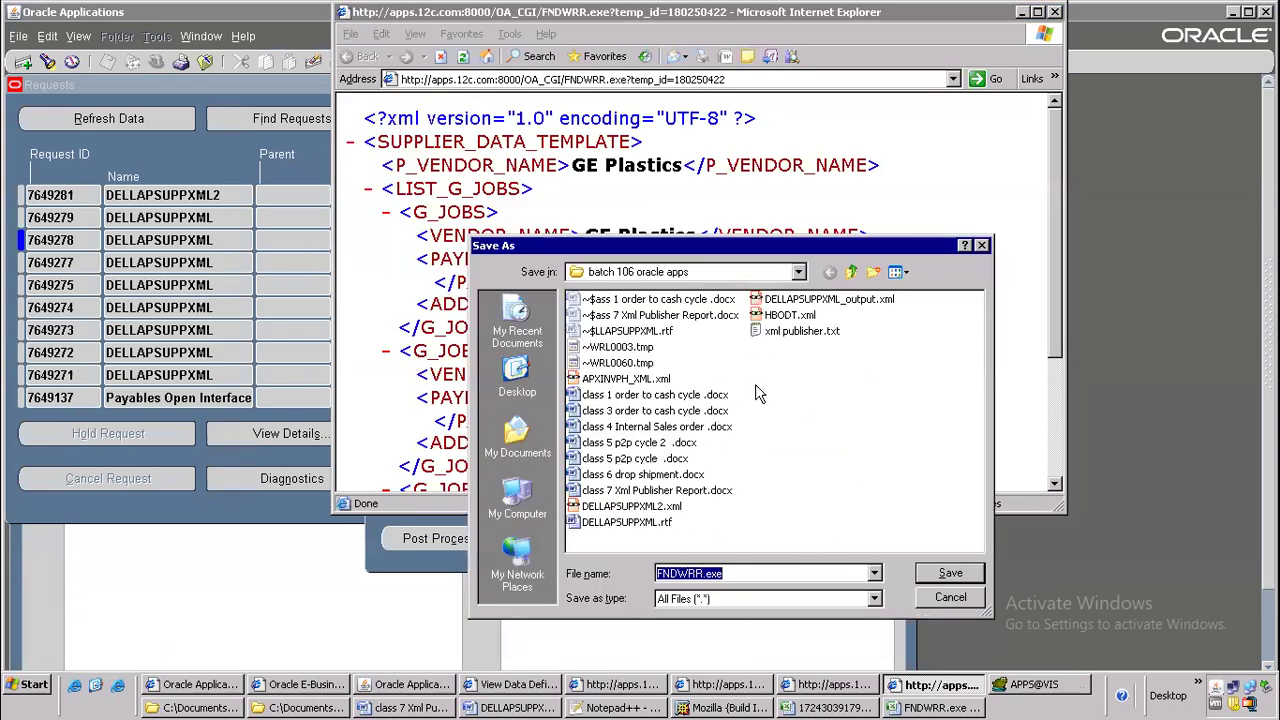
{"action": "left_click", "coordinate": [962, 598]}
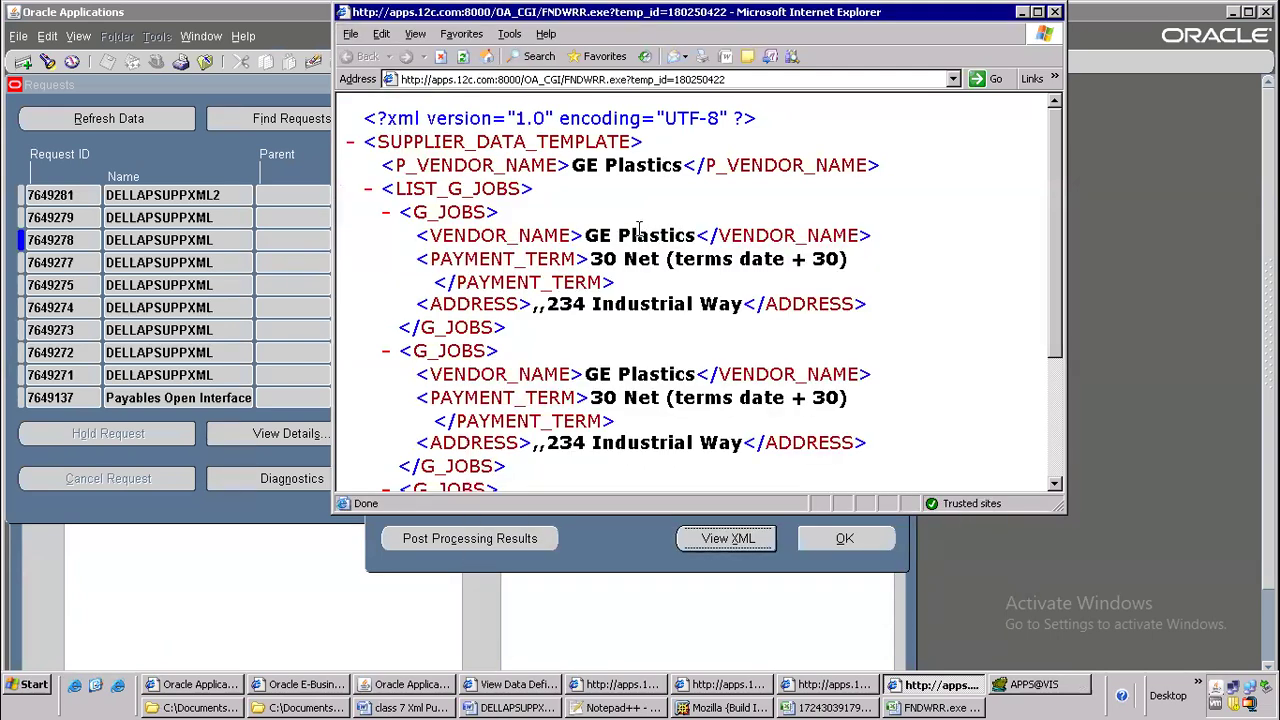
Switch to the class 7 Xml Publisher Report Word document and highlight the seventh step, Create RTF
{"action": "key", "text": "alt+Tab"}
{"action": "key", "text": "alt+Tab"}
{"action": "key", "text": "alt+Tab"}
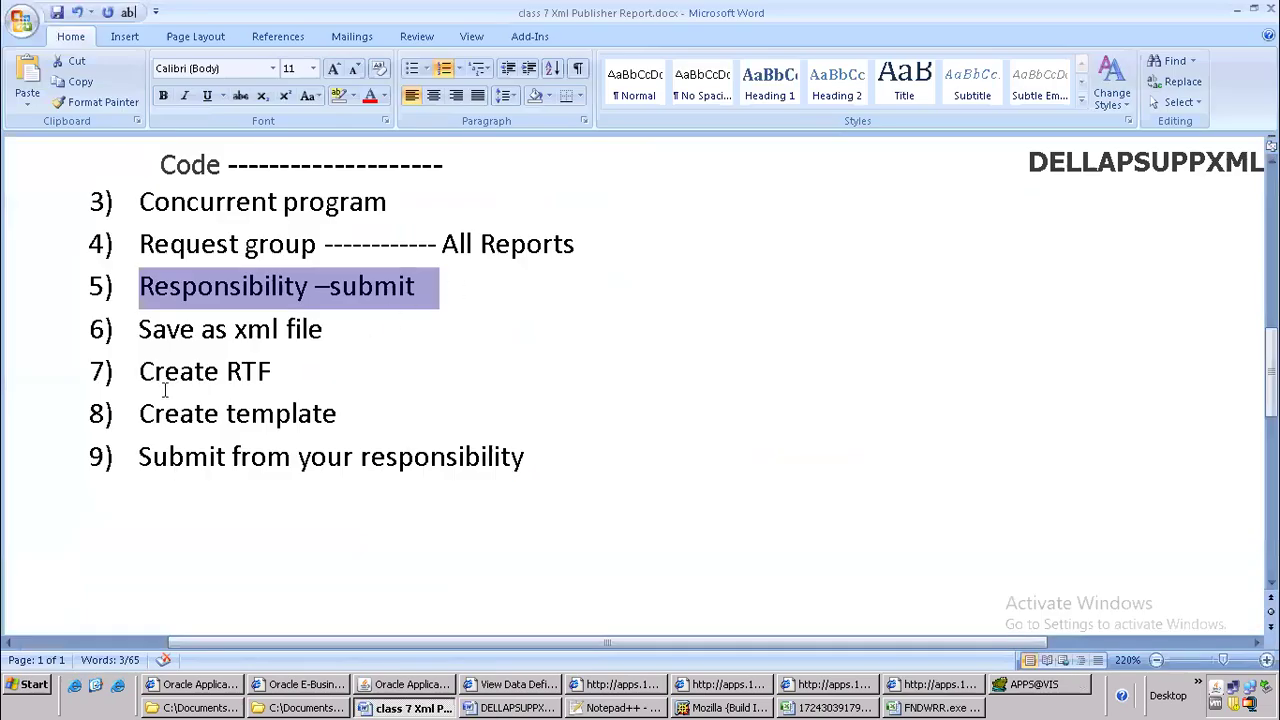
{"action": "left_click_drag", "start_coordinate": [141, 373], "coordinate": [297, 365]}
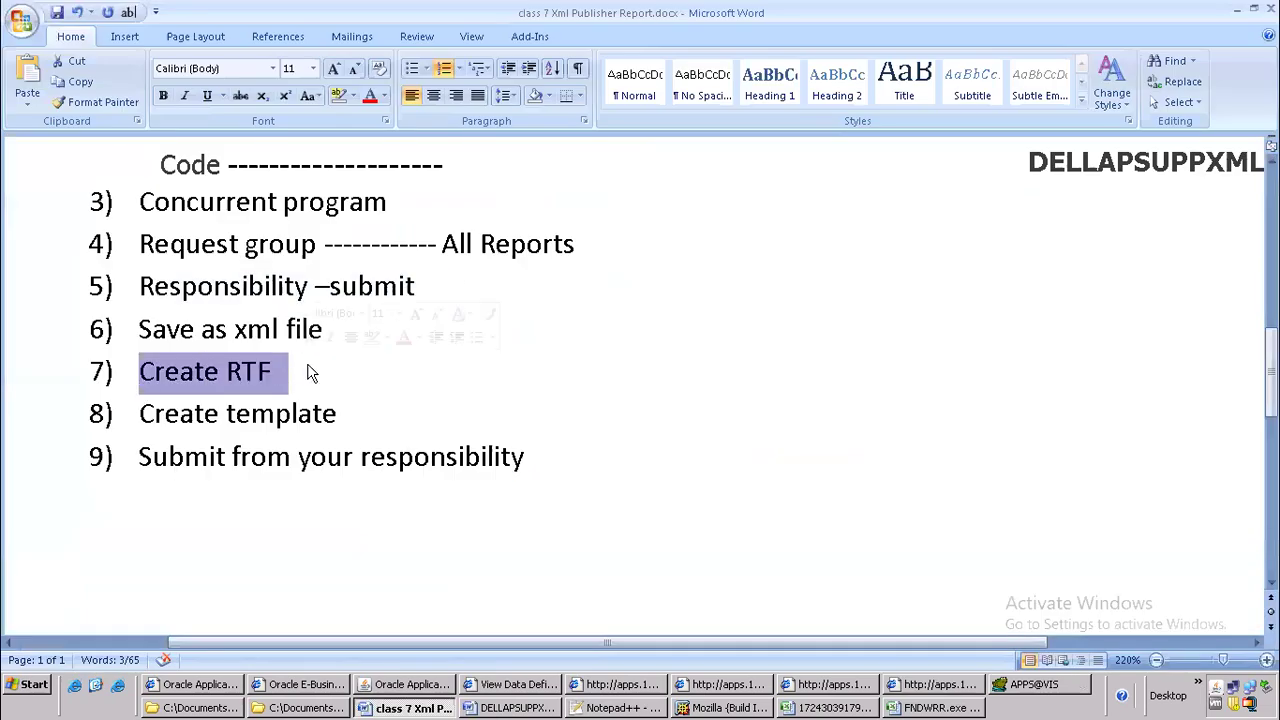
Glance at DELLAPSUPPXML.rtf, return to the class 7 Xml Publisher Report document and create a new blank document in Word
{"action": "key", "text": "alt+Tab"}
{"action": "key", "text": "alt+Tab"}
{"action": "key", "text": "alt+Tab"}
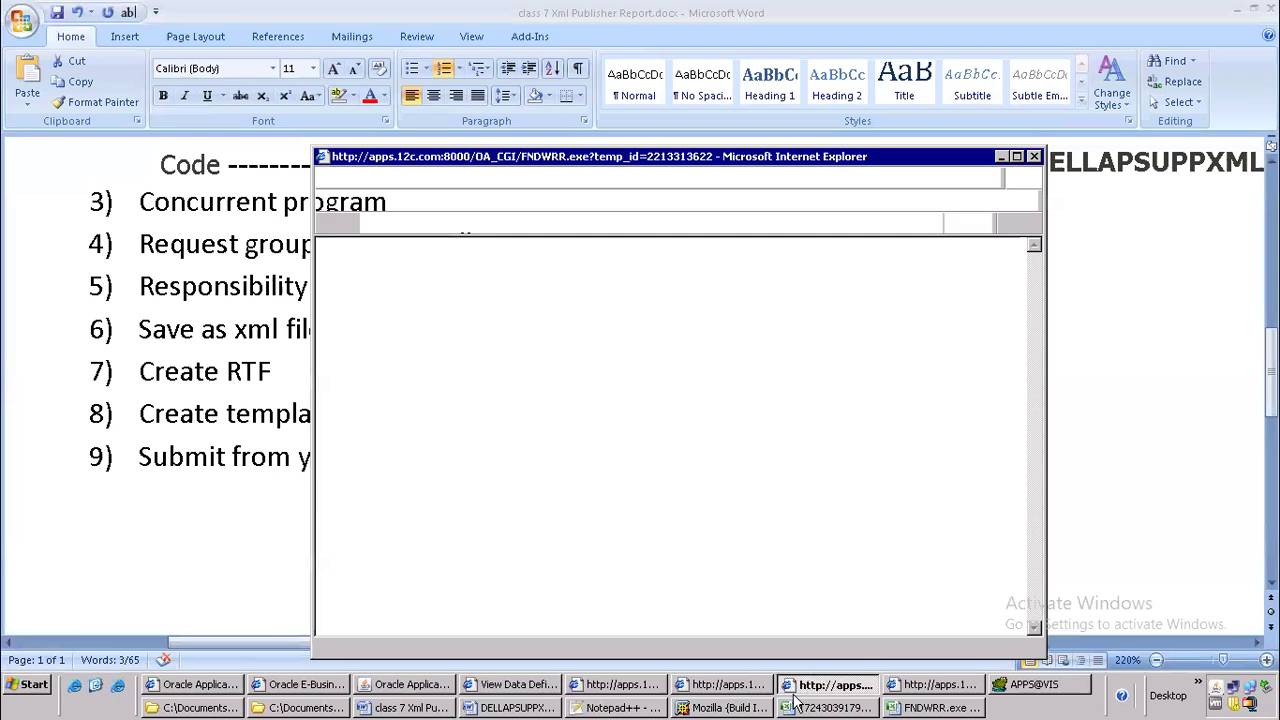
{"action": "left_click", "coordinate": [510, 707]}
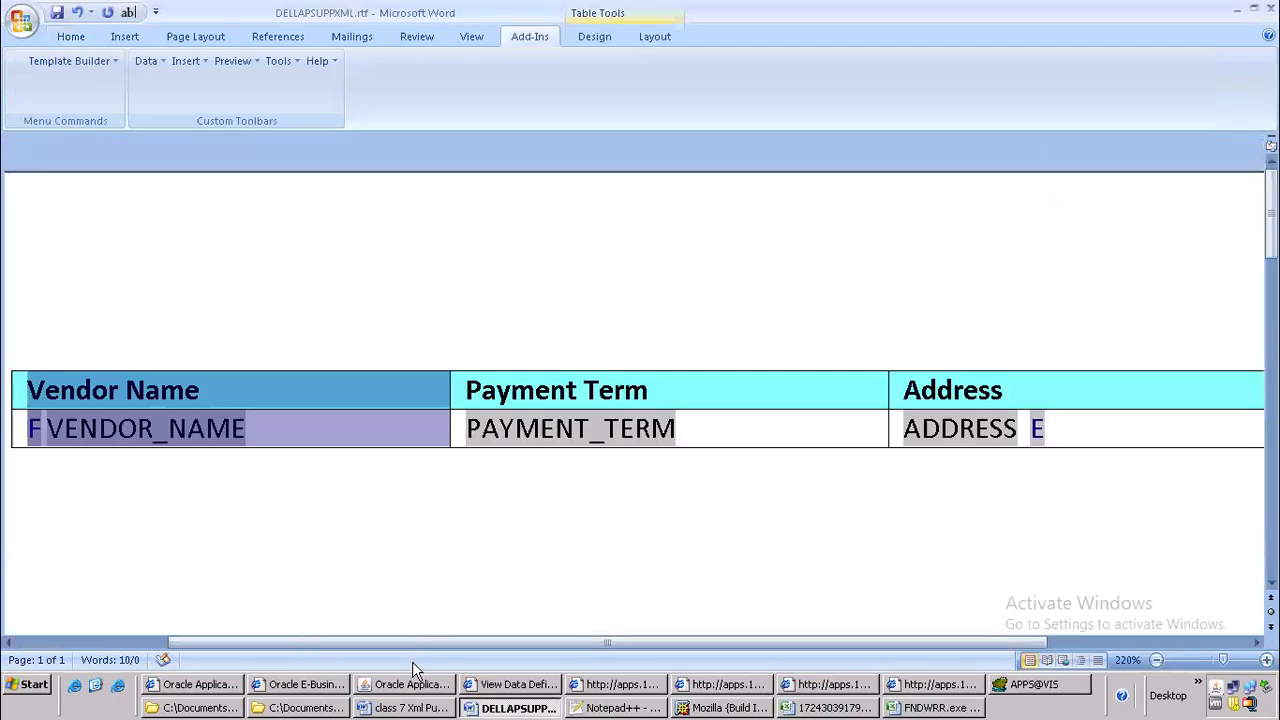
{"action": "left_click", "coordinate": [408, 707]}
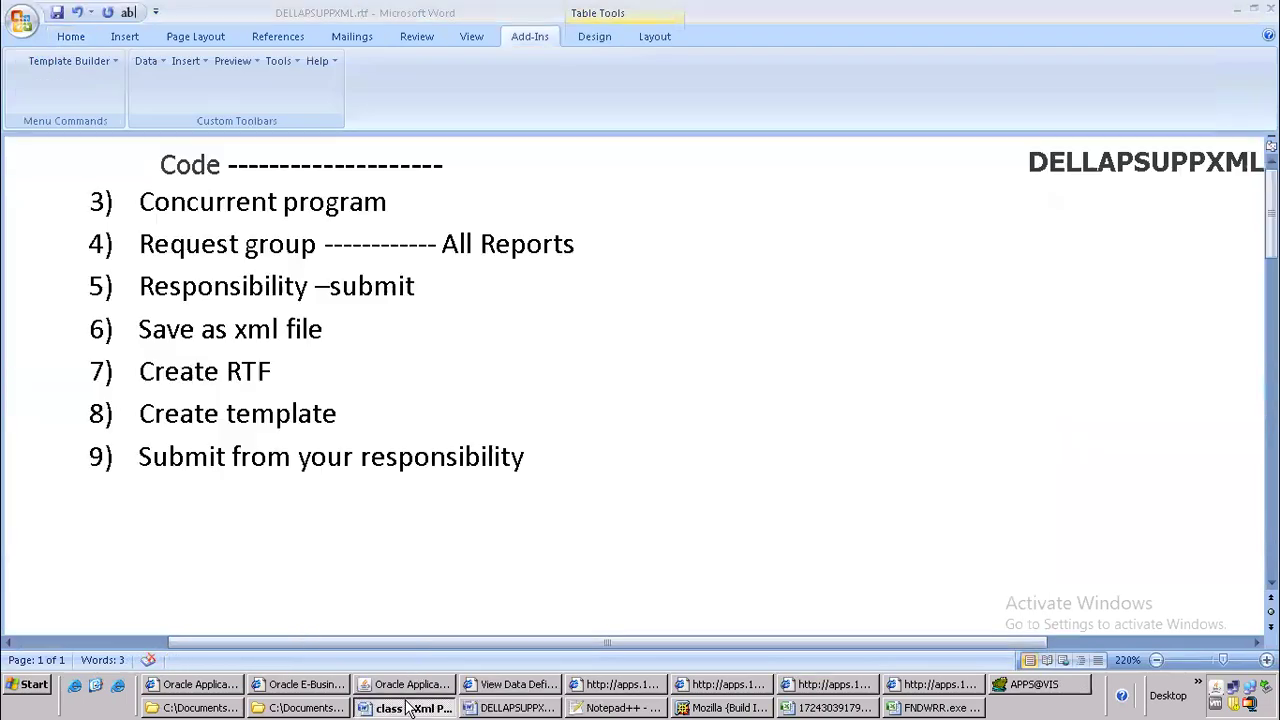
{"action": "left_click", "coordinate": [24, 26]}
{"action": "left_click", "coordinate": [68, 77]}
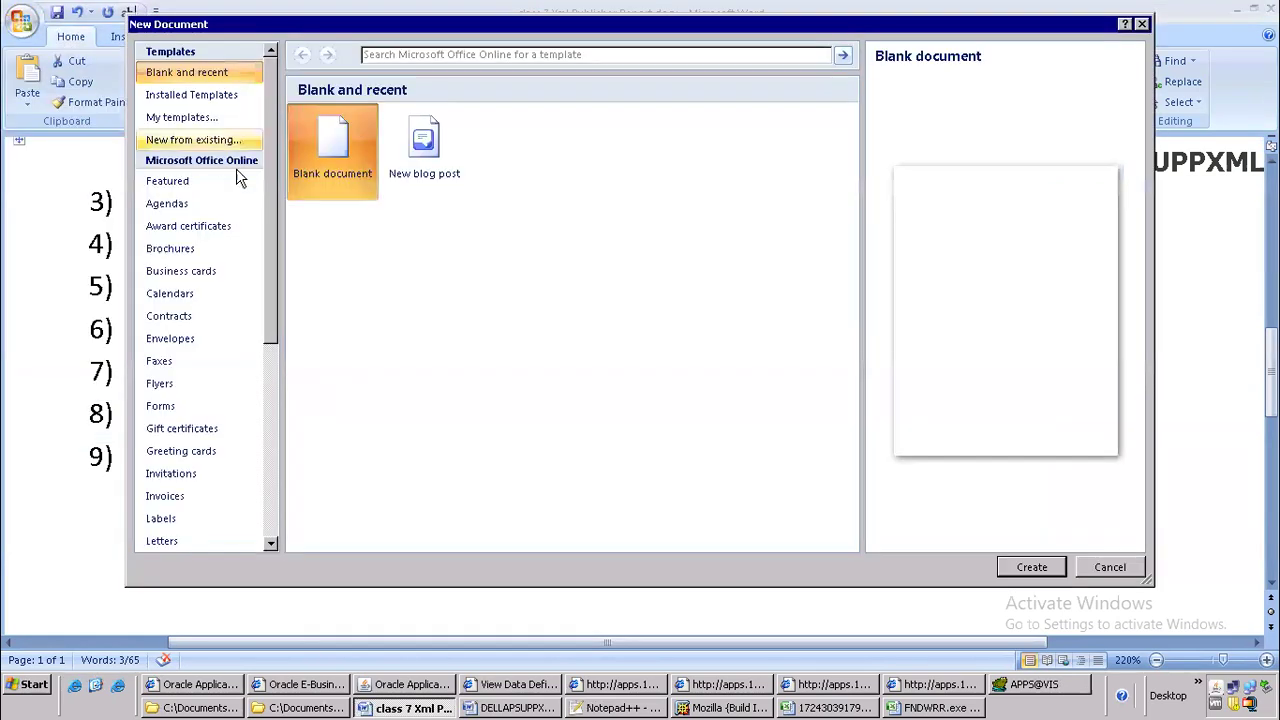
{"action": "double_click", "coordinate": [331, 160]}
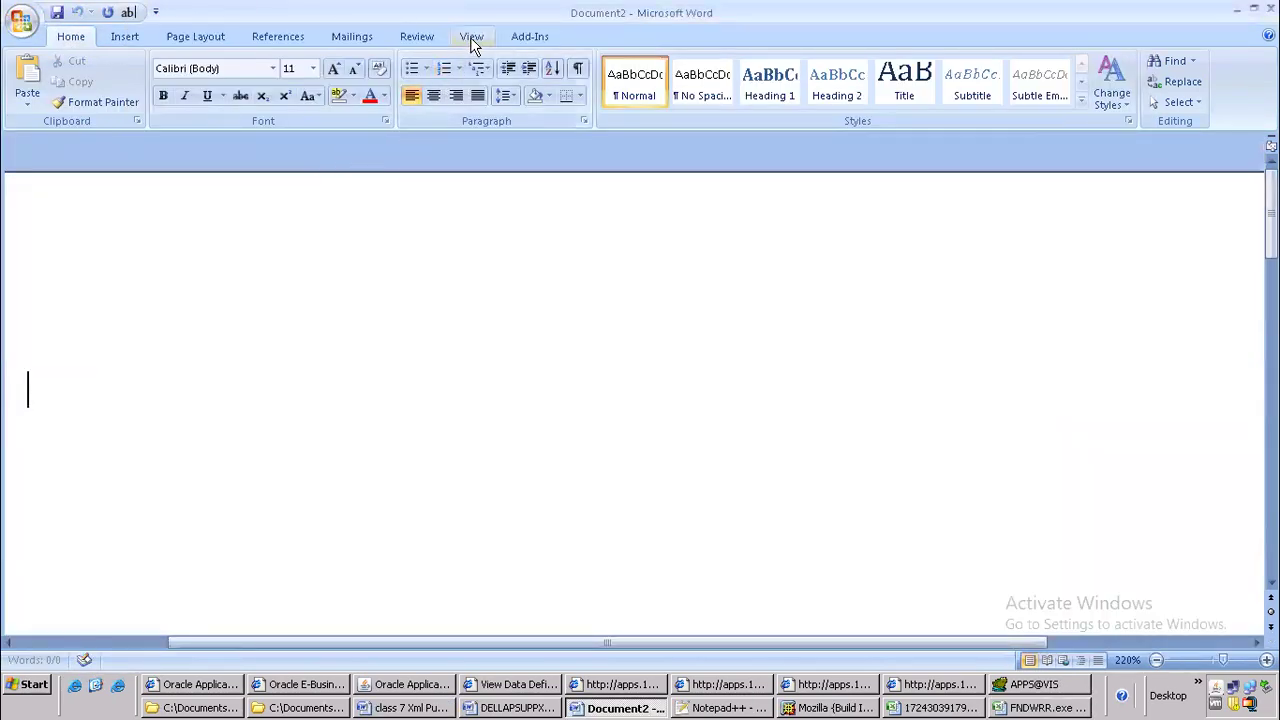
Load DELLAPSUPPXML_output.xml as the Template Builder's XML data and insert all its fields into the new document
{"action": "left_click", "coordinate": [539, 39]}
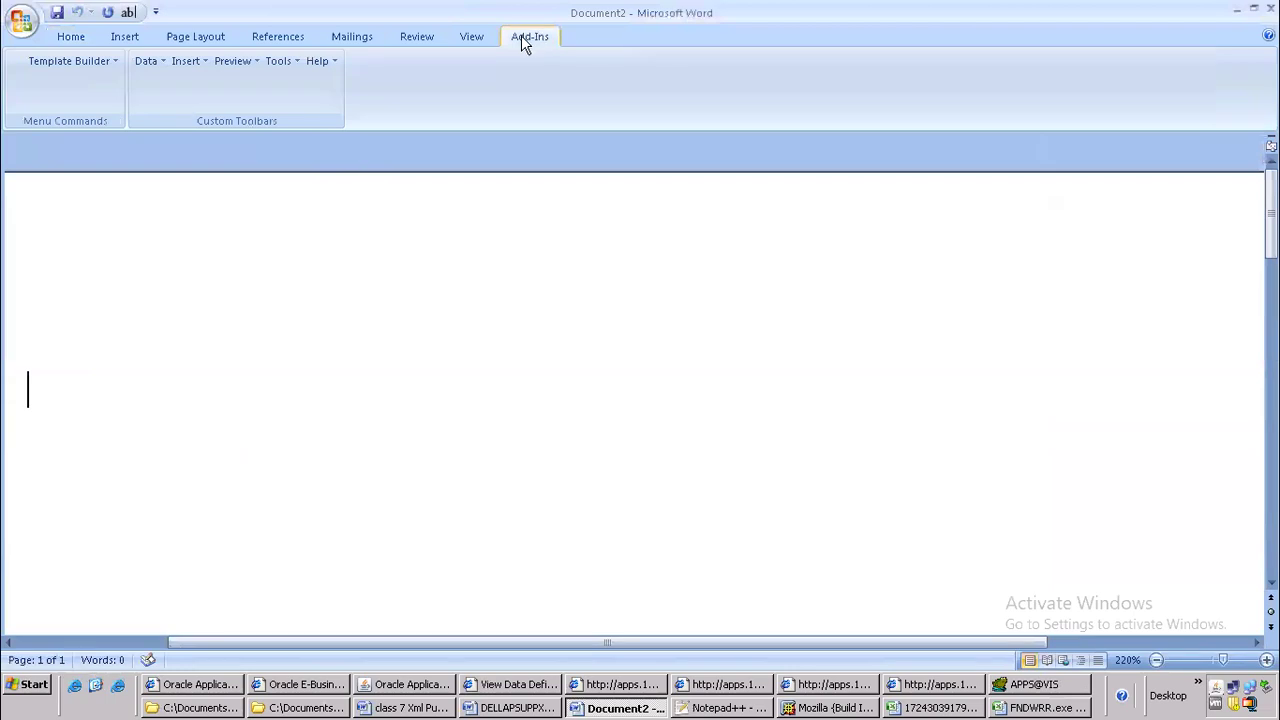
{"action": "left_click", "coordinate": [147, 63]}
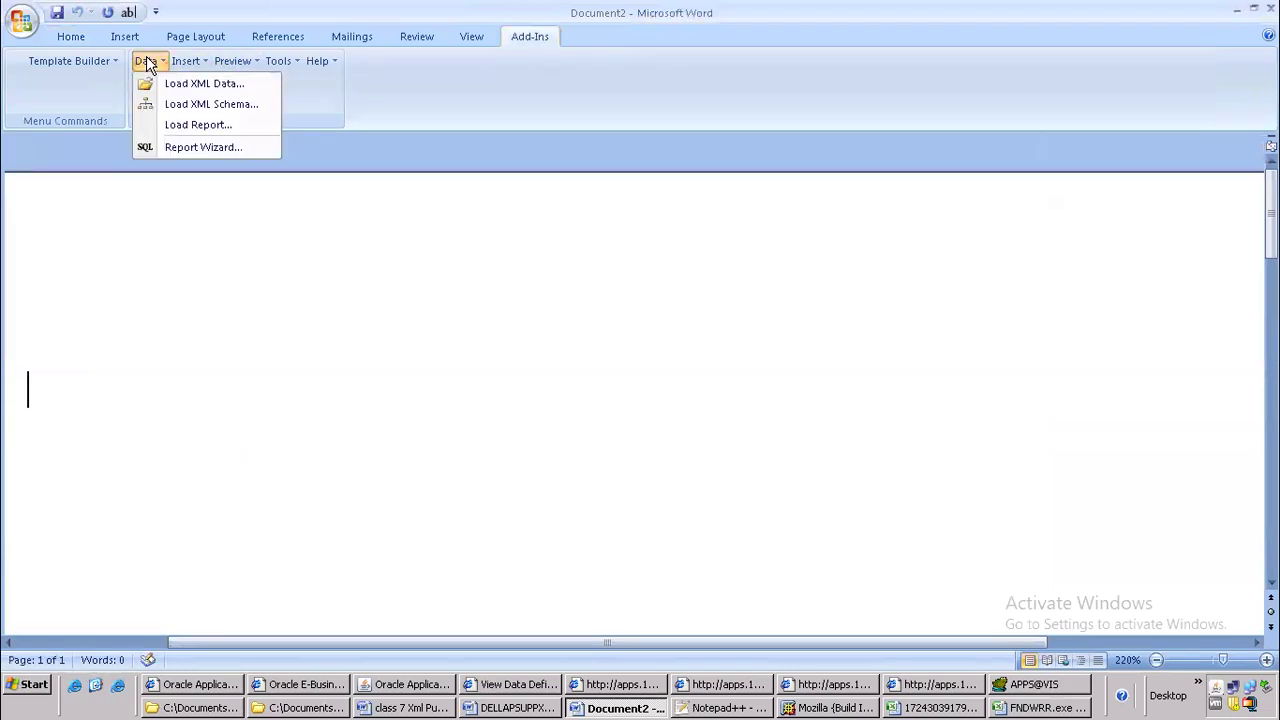
{"action": "left_click", "coordinate": [205, 85]}
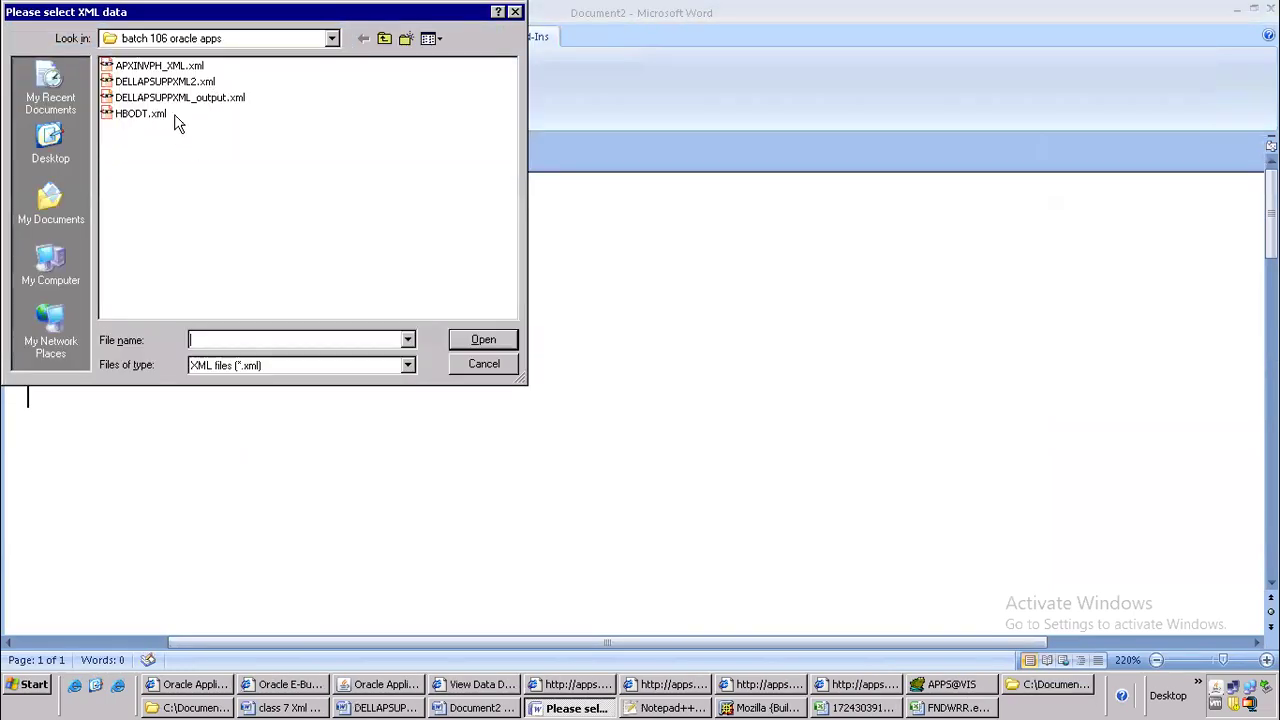
{"action": "left_click", "coordinate": [206, 99]}
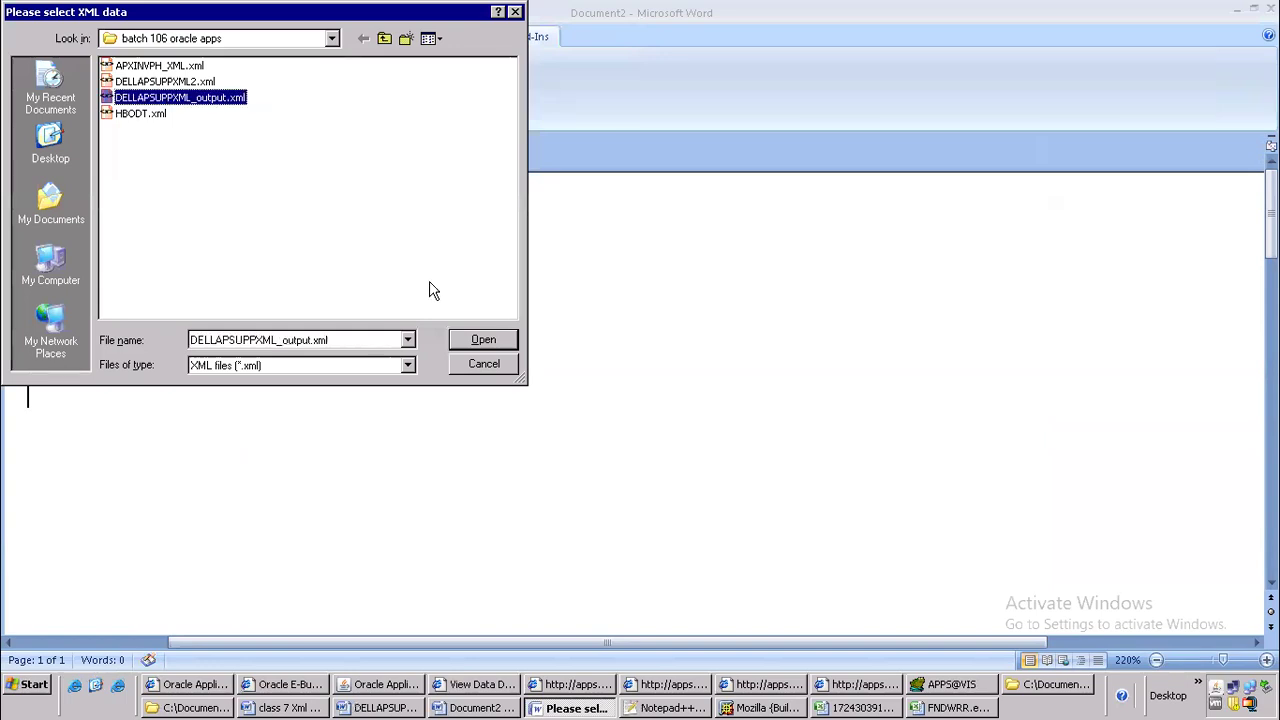
{"action": "left_click", "coordinate": [477, 345]}
{"action": "left_click", "coordinate": [663, 397]}
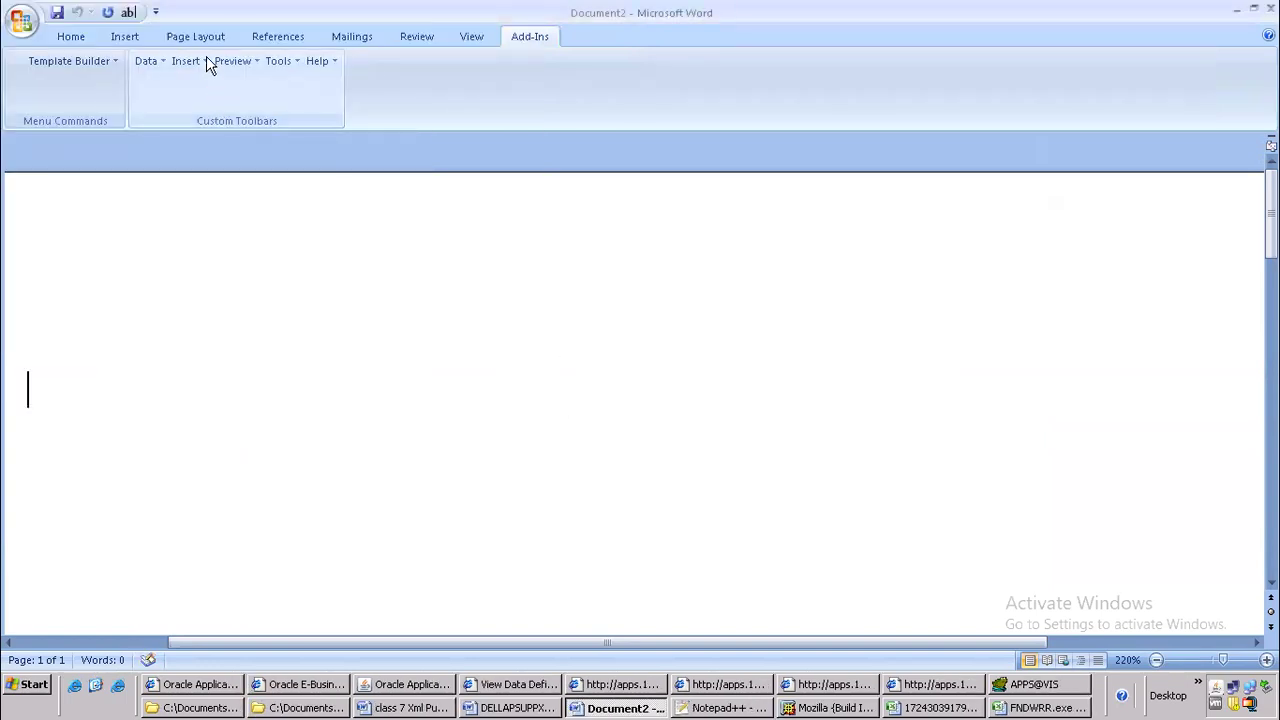
{"action": "left_click", "coordinate": [204, 60]}
{"action": "left_click", "coordinate": [223, 146]}
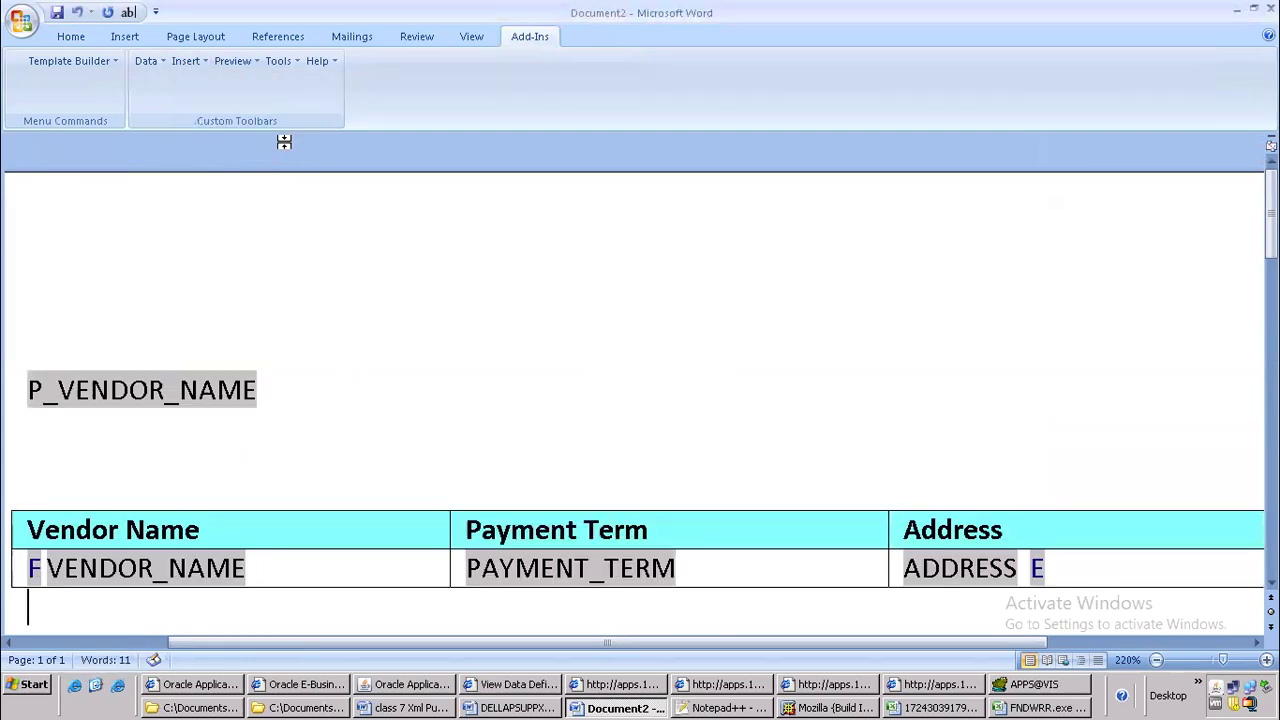
Preview the template as PDF, saving the document as DELLAPSUPPXML2.rtf in the batch 106 oracle apps folder, and close the preview
{"action": "left_click", "coordinate": [236, 61]}
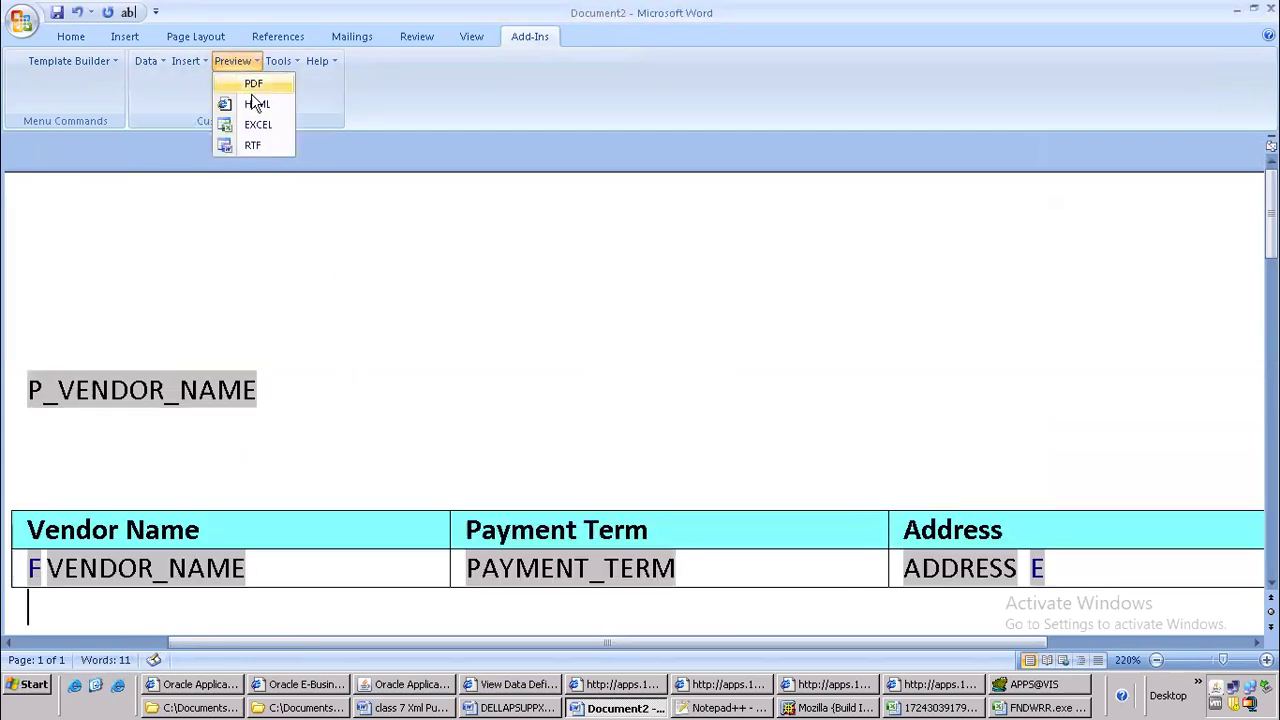
{"action": "left_click", "coordinate": [272, 86]}
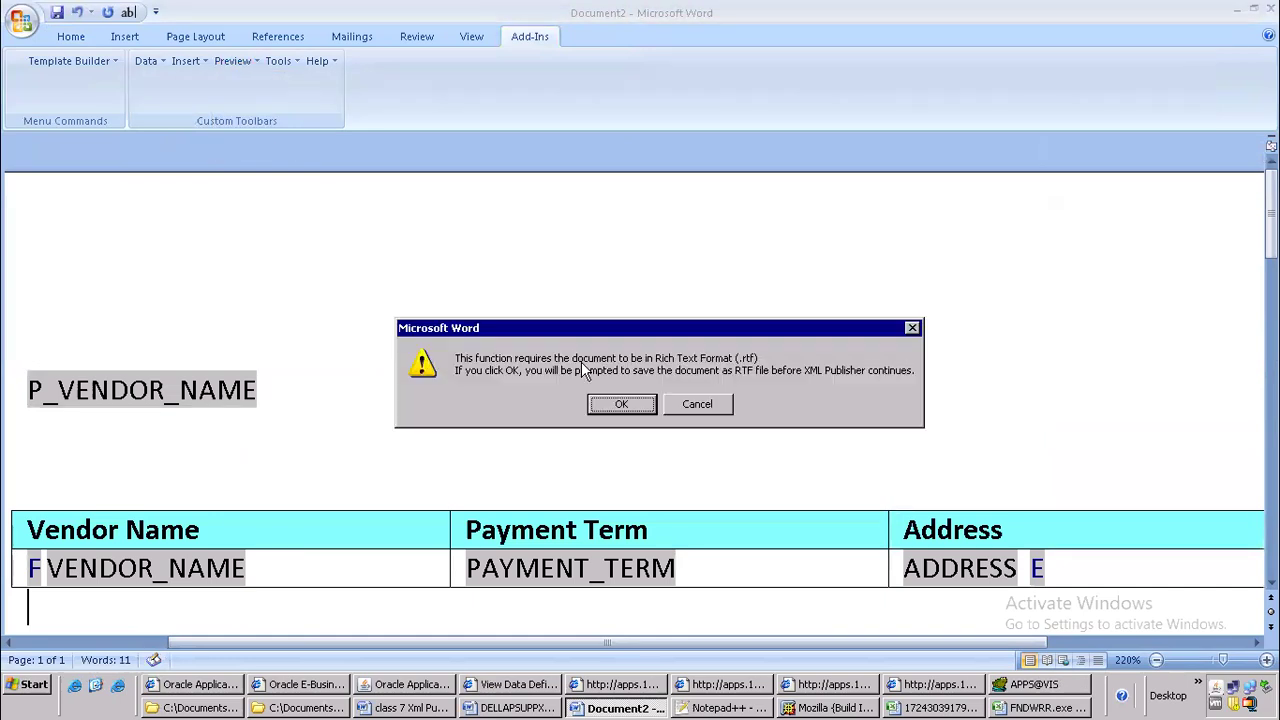
{"action": "left_click", "coordinate": [603, 404]}
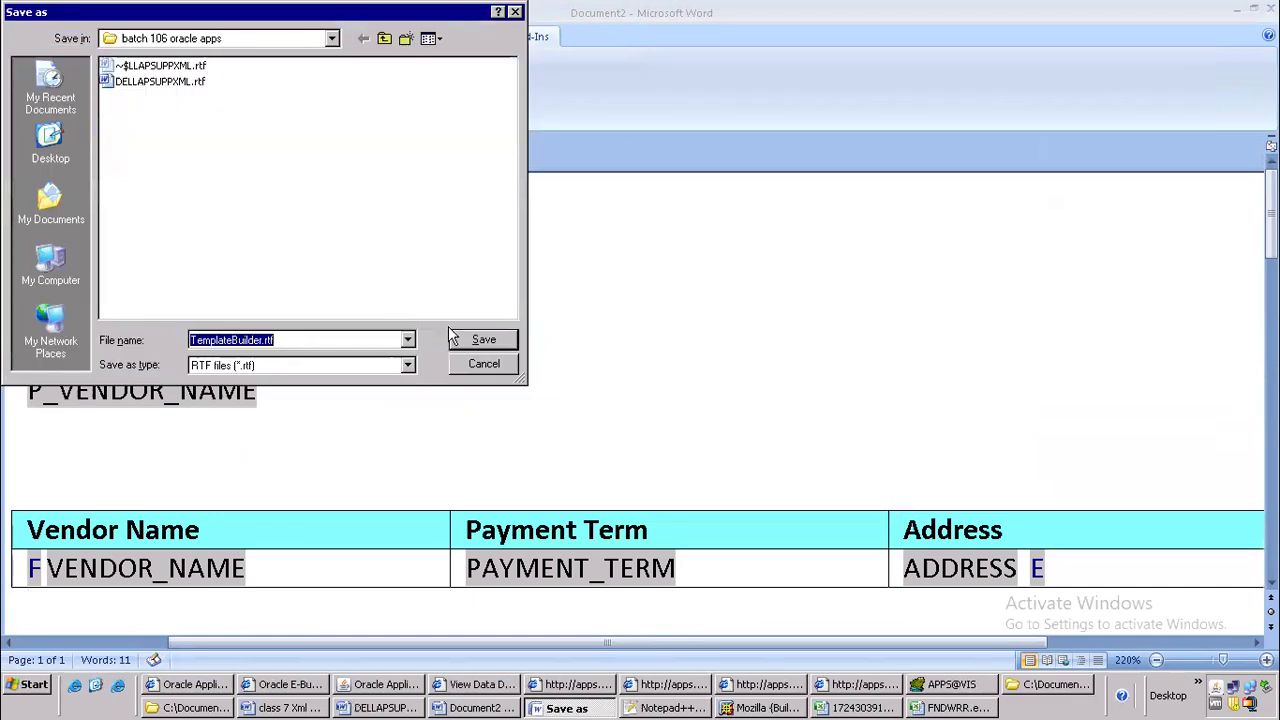
{"action": "left_click", "coordinate": [176, 83]}
{"action": "left_click", "coordinate": [276, 338]}
{"action": "left_click", "coordinate": [276, 338]}
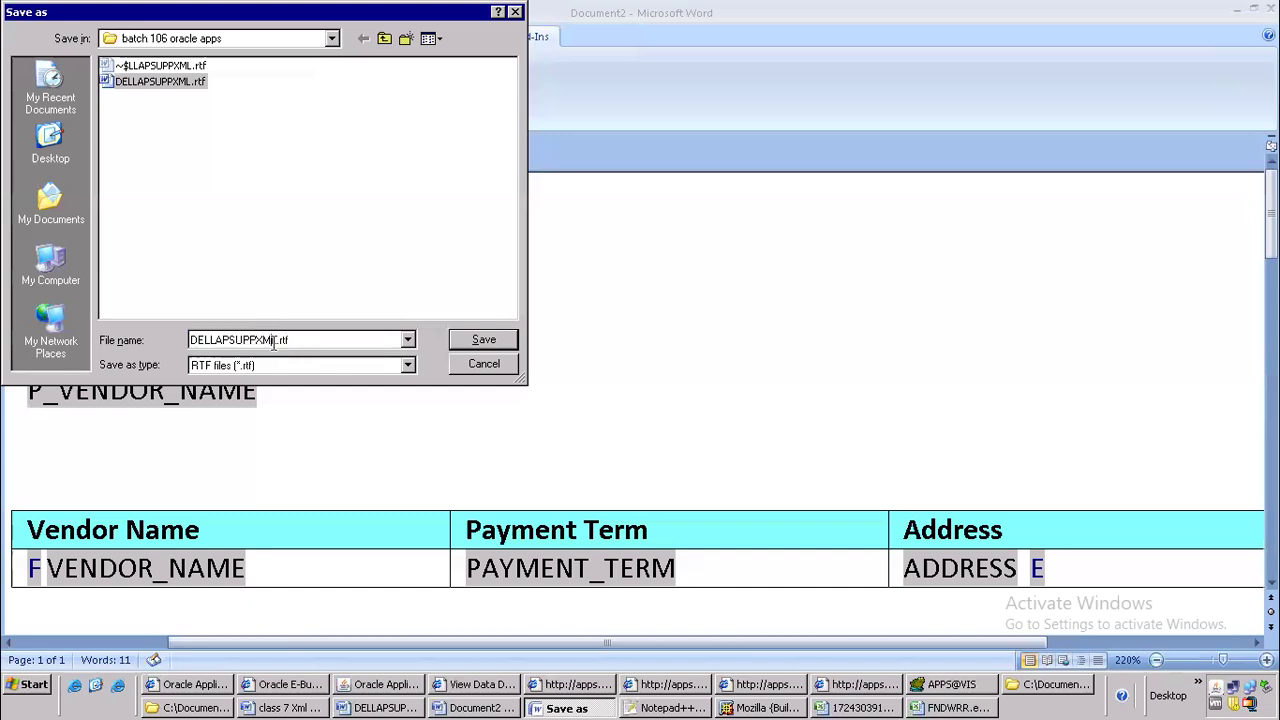
{"action": "type", "text": "2"}
{"action": "left_click", "coordinate": [482, 341]}
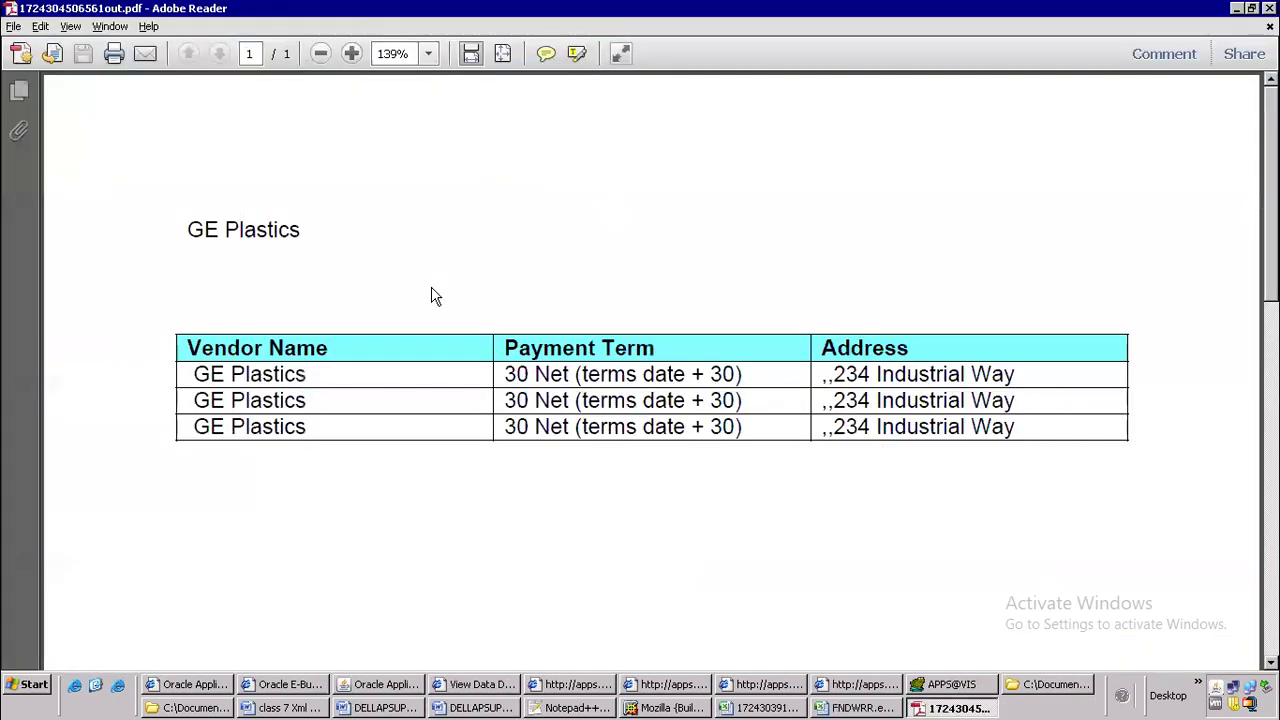
{"action": "key", "text": "alt+F4"}
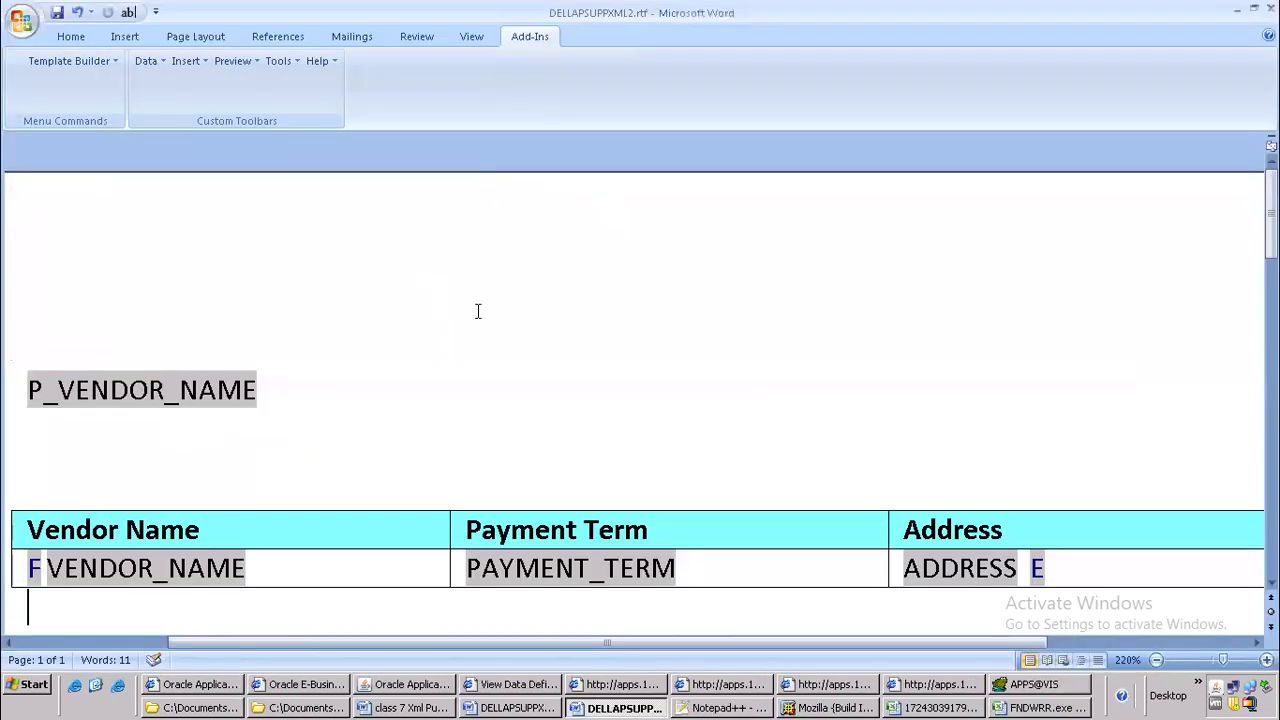
Highlight the eighth step, Create template, in the class notes and switch to the XML Publisher window showing data definition DELLAPSUPPXML2
{"action": "key", "text": "alt+Tab"}
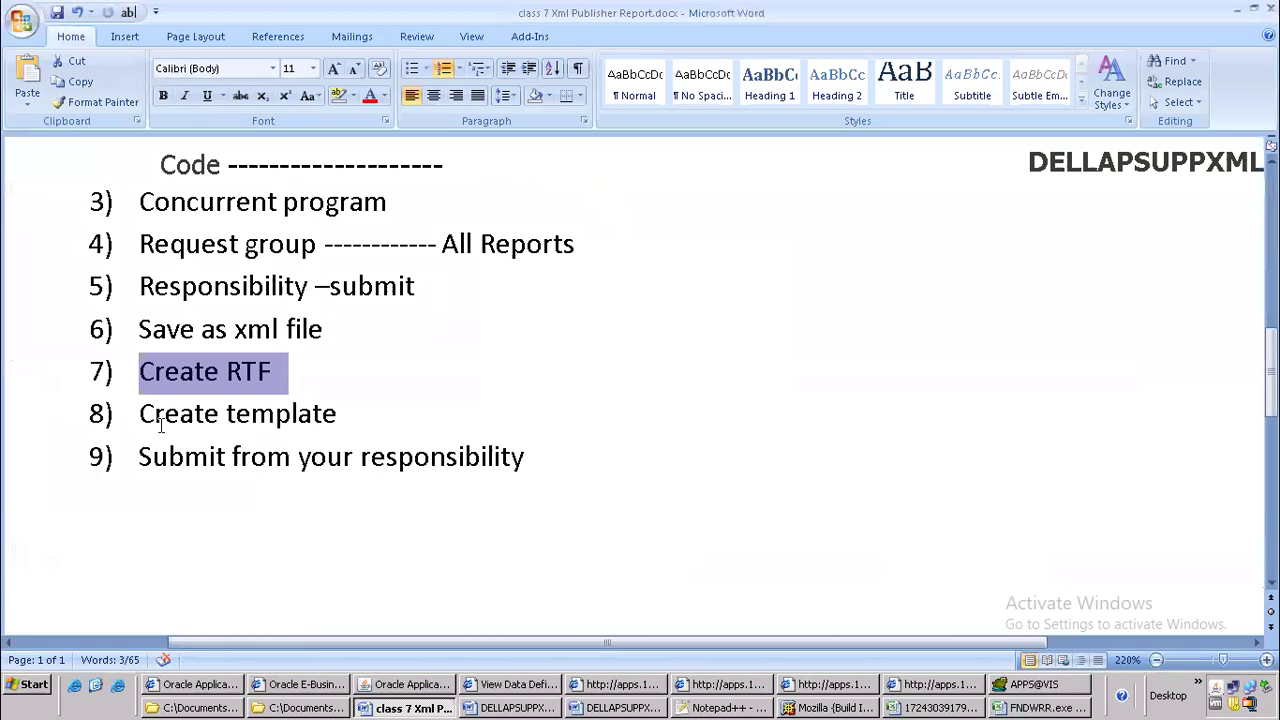
{"action": "left_click_drag", "start_coordinate": [146, 413], "coordinate": [347, 423]}
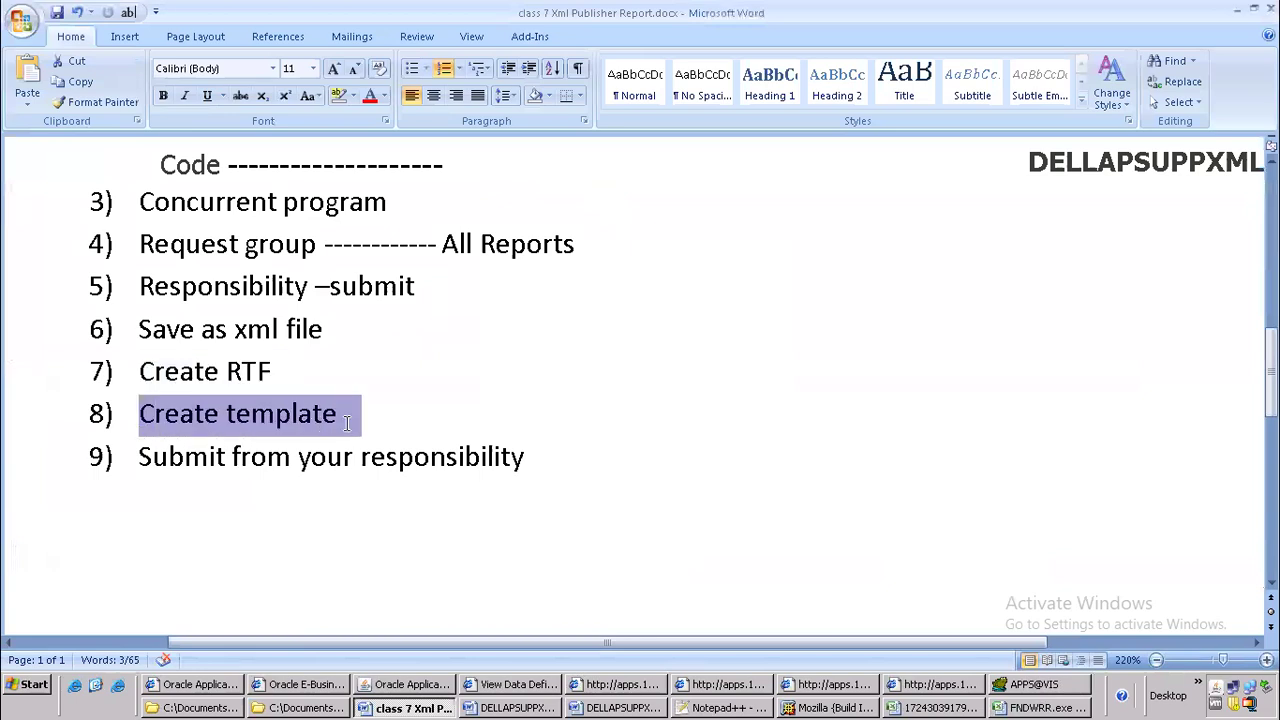
{"action": "left_click", "coordinate": [503, 686]}
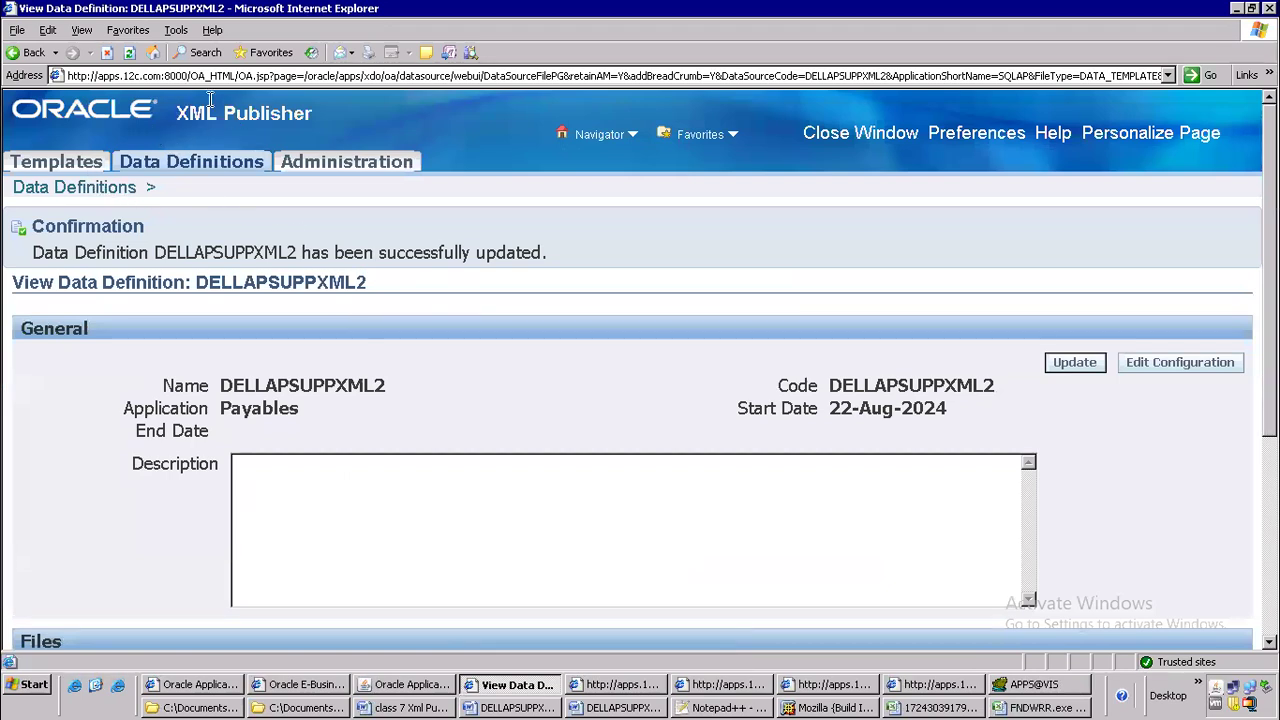
Start a new RTF template with name, code and data definition DELLAPSUPPXML2 and application Payables
{"action": "left_click_drag", "start_coordinate": [180, 114], "coordinate": [356, 120]}
{"action": "left_click", "coordinate": [86, 162]}
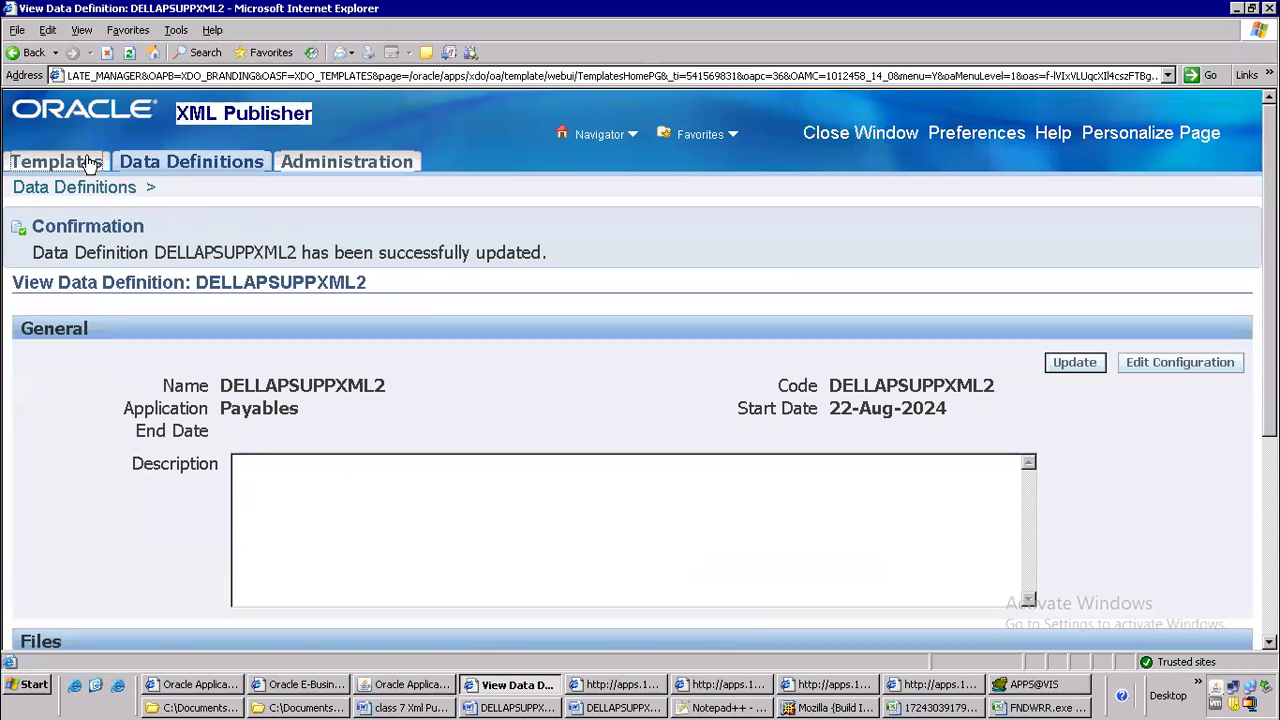
{"action": "left_click", "coordinate": [1158, 363]}
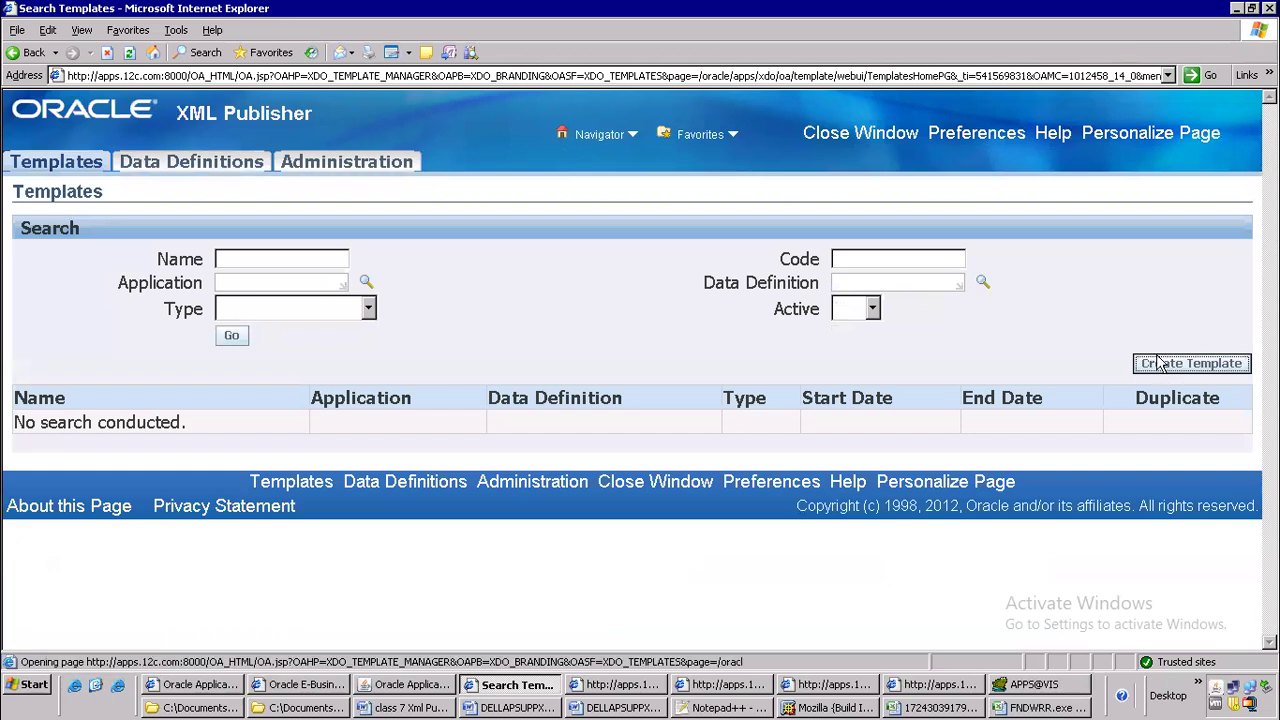
{"action": "left_click", "coordinate": [872, 306]}
{"action": "type", "text": "DELLAPSUPPXML2"}
{"action": "type", "text": "DELLAPSUPPXML2"}
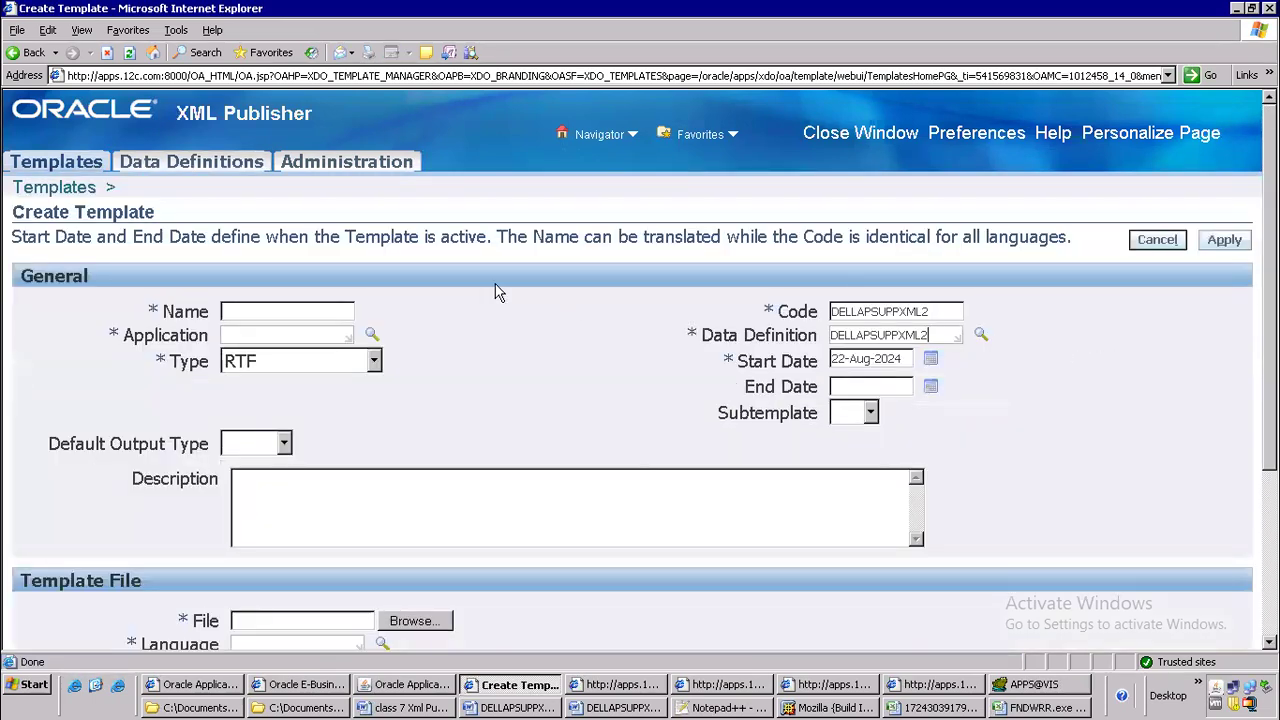
{"action": "left_click", "coordinate": [270, 308]}
{"action": "type", "text": "DELLAPSUPPXML2"}
{"action": "left_click", "coordinate": [271, 334]}
{"action": "type", "text": "Payable"}
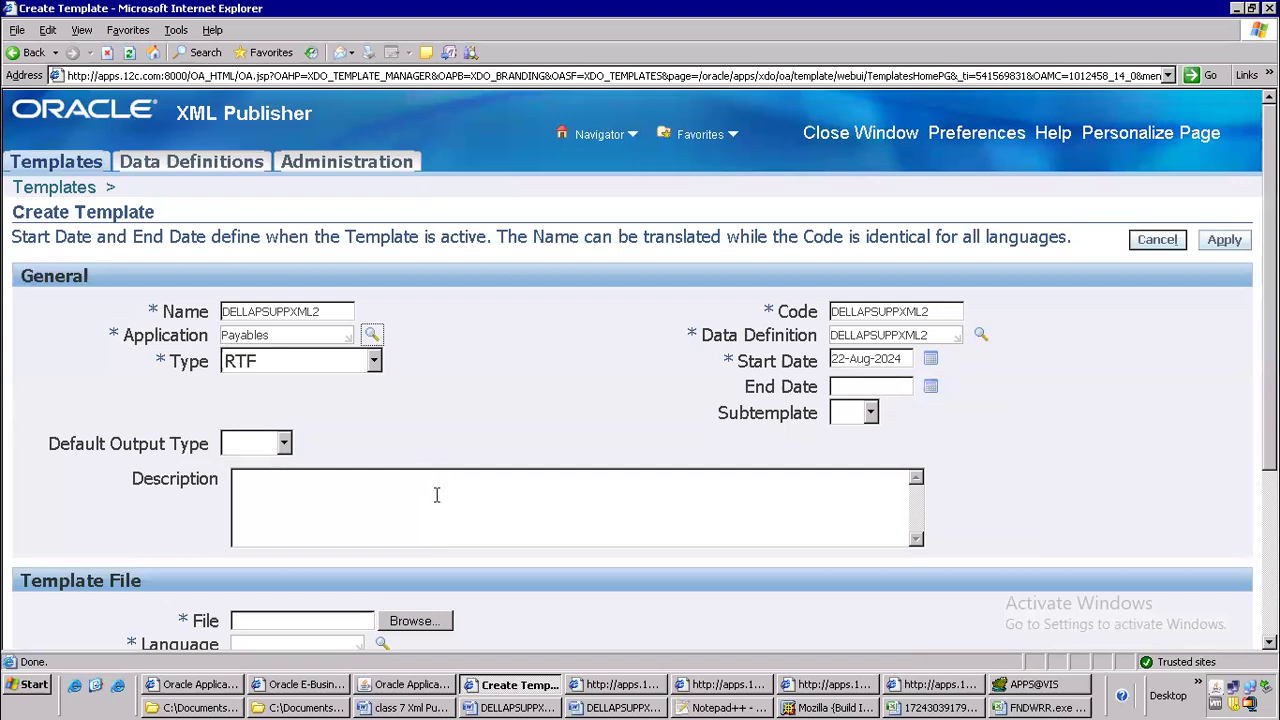
Attach DELLAPSUPPXML2.rtf from the batch 106 oracle apps folder as the template file, set its language to English and apply the template
{"action": "scroll", "coordinate": [435, 478], "scroll_direction": "down", "scroll_amount": 3}
{"action": "left_click", "coordinate": [413, 455]}
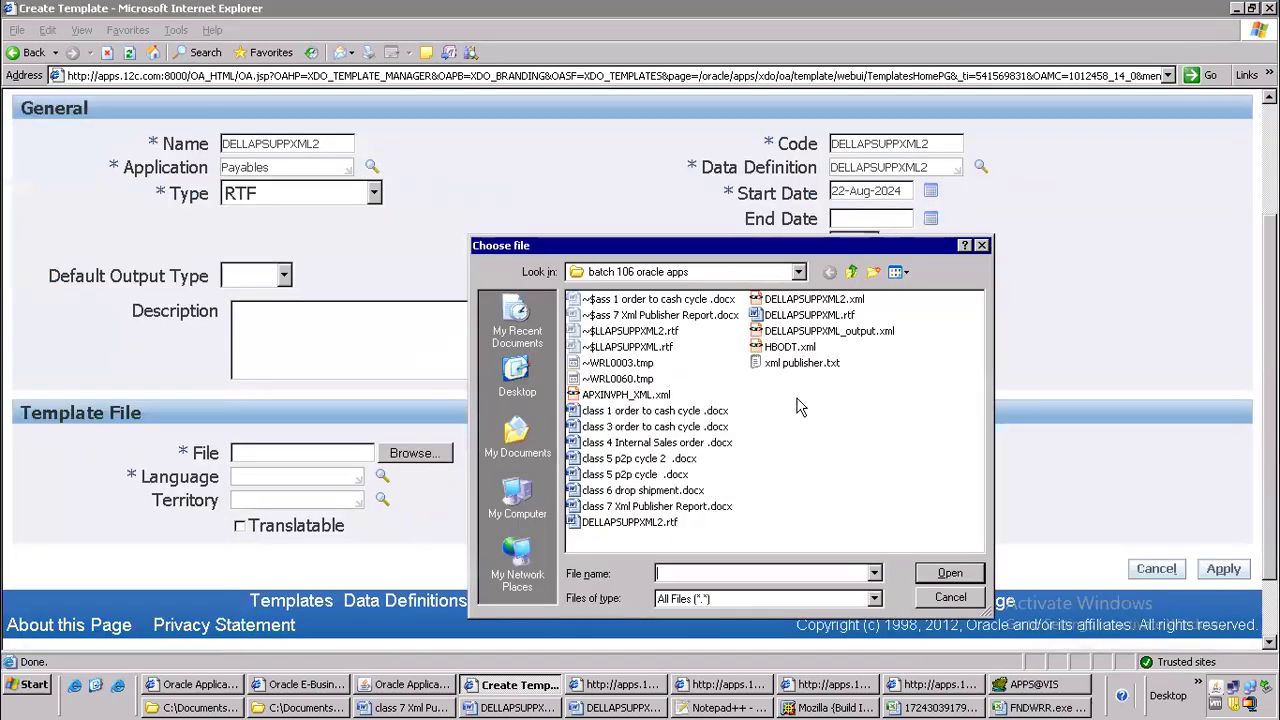
{"action": "left_click", "coordinate": [640, 523]}
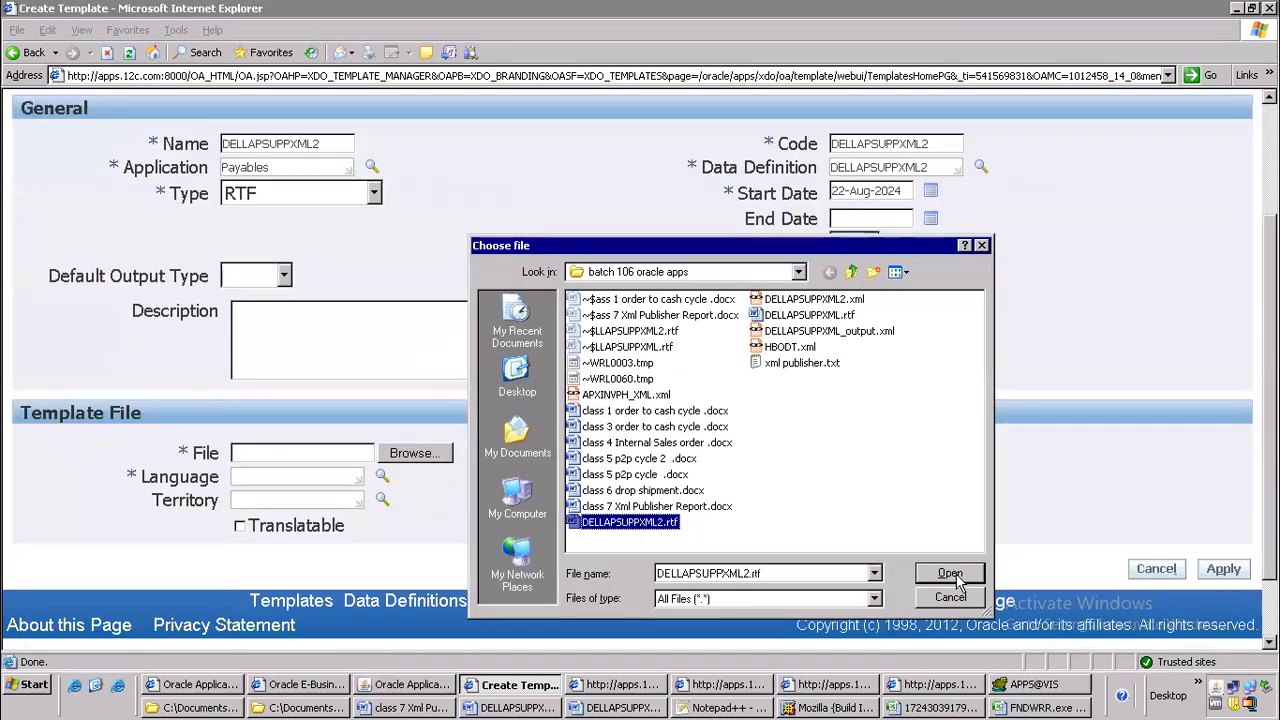
{"action": "left_click", "coordinate": [950, 574]}
{"action": "left_click", "coordinate": [314, 478]}
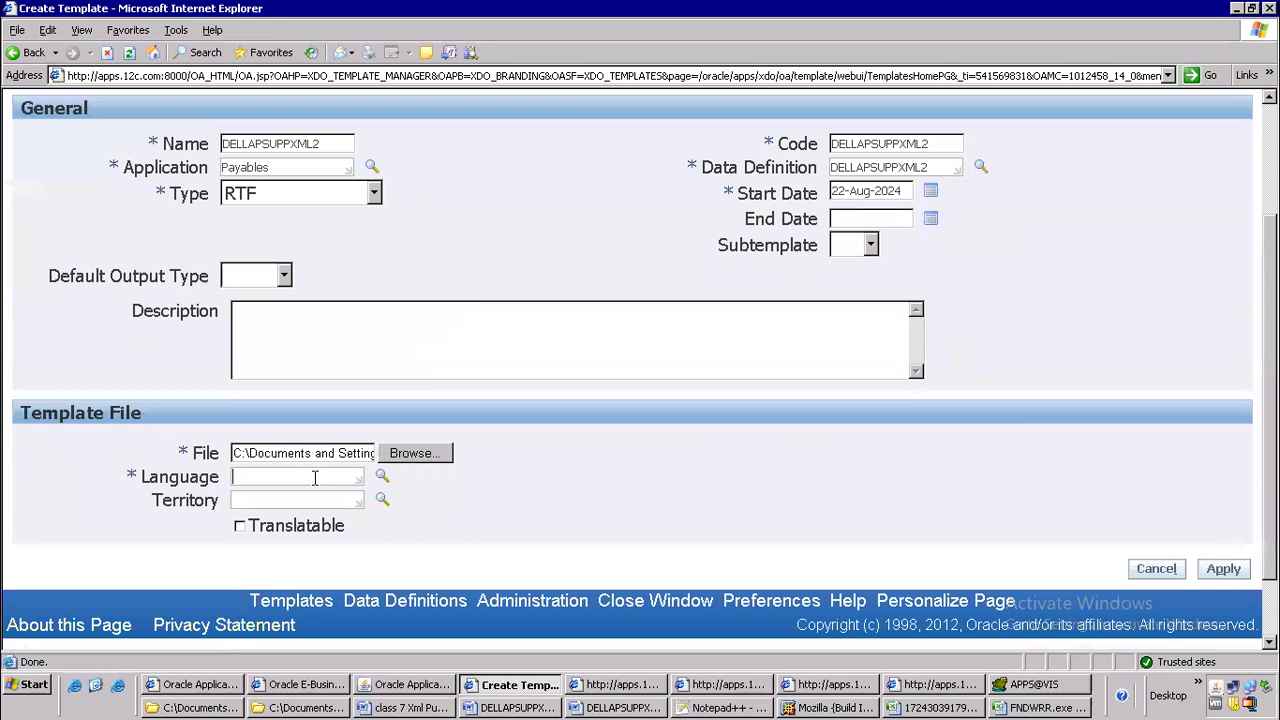
{"action": "type", "text": "English"}
{"action": "left_click", "coordinate": [211, 506]}
{"action": "left_click", "coordinate": [1240, 568]}
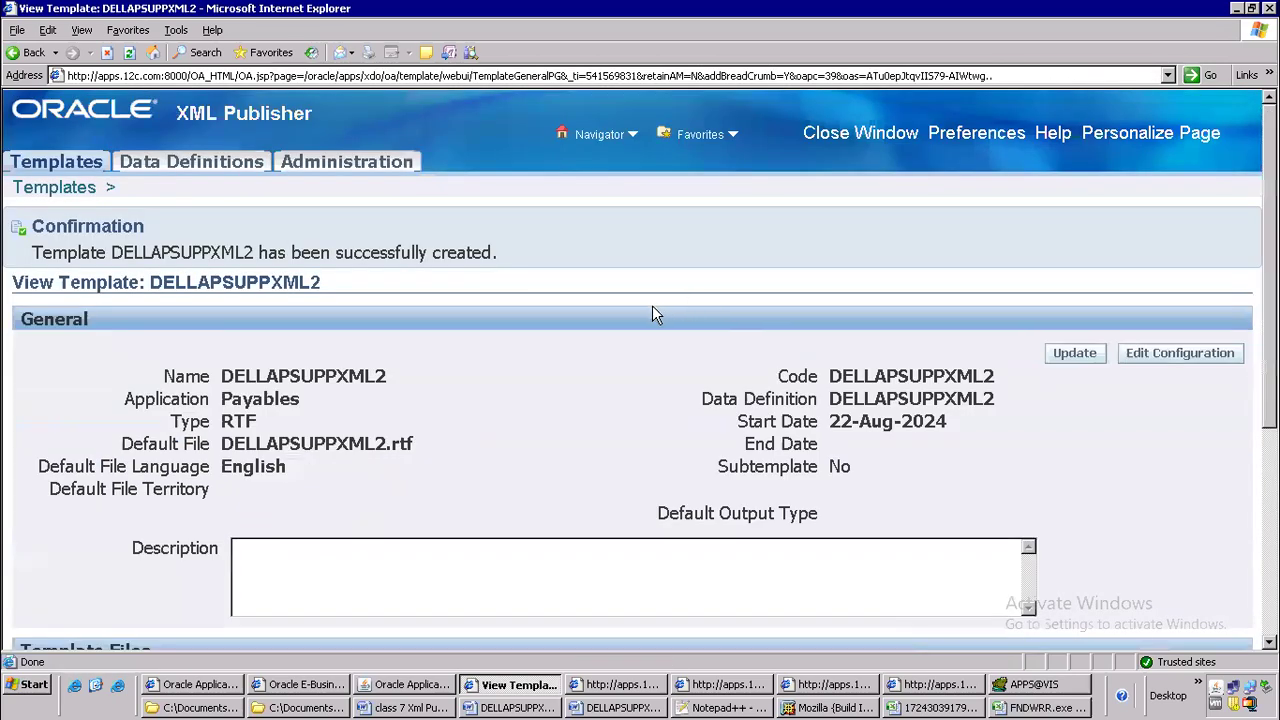
Highlight the ninth step, Submit from your responsibility, in the class notes and switch to the Requests window in Oracle Applications
{"action": "scroll", "coordinate": [630, 340], "scroll_direction": "down", "scroll_amount": 5}
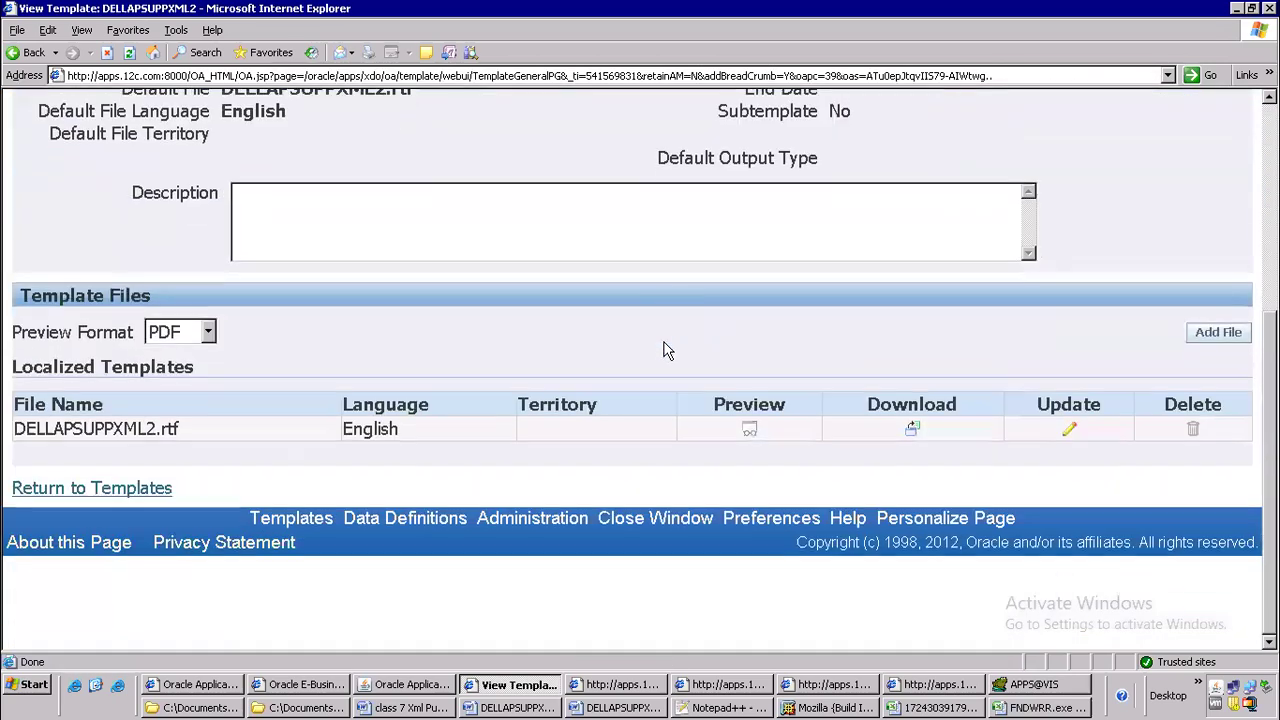
{"action": "left_click", "coordinate": [437, 708]}
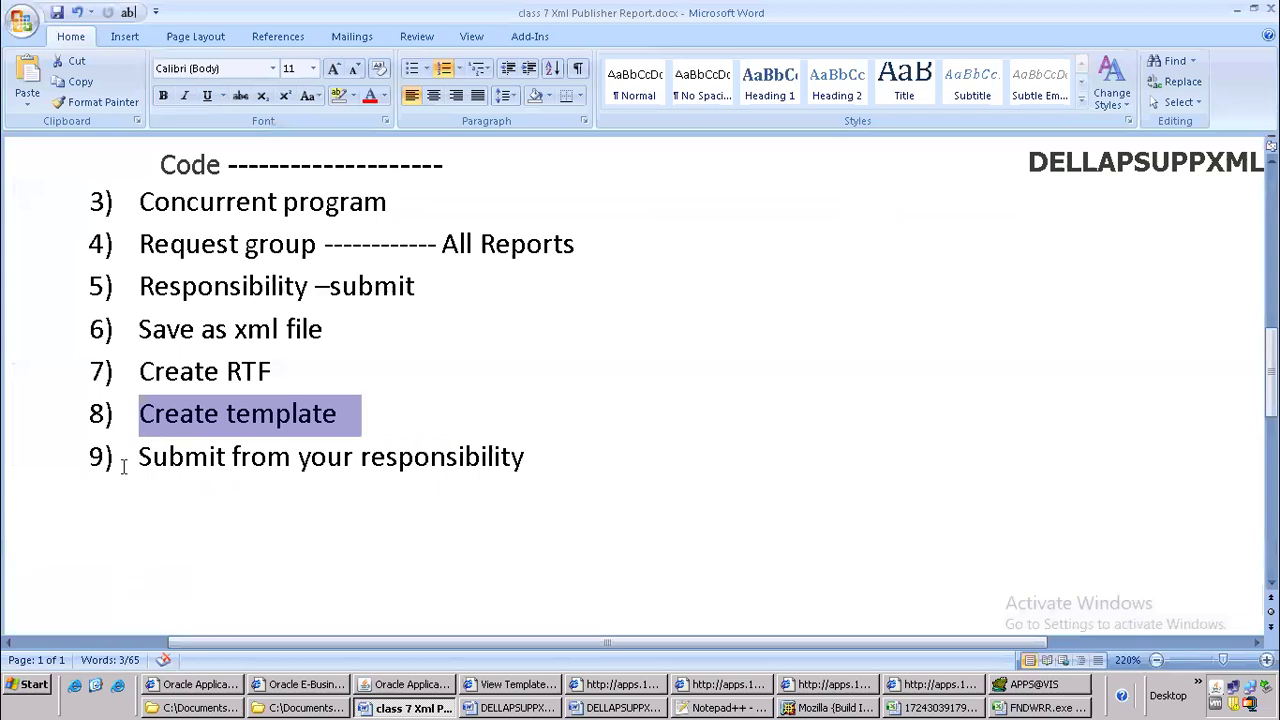
{"action": "left_click_drag", "start_coordinate": [124, 467], "coordinate": [516, 458]}
{"action": "left_click", "coordinate": [408, 684]}
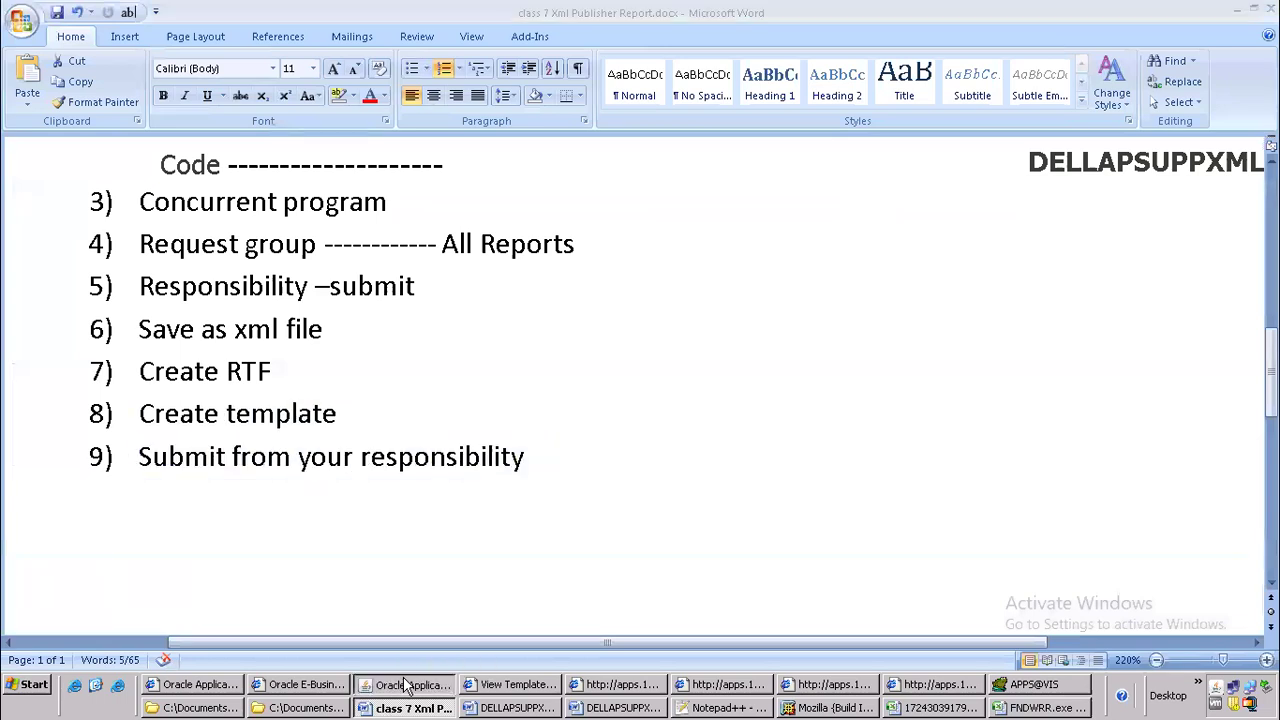
{"action": "left_click", "coordinate": [862, 540]}
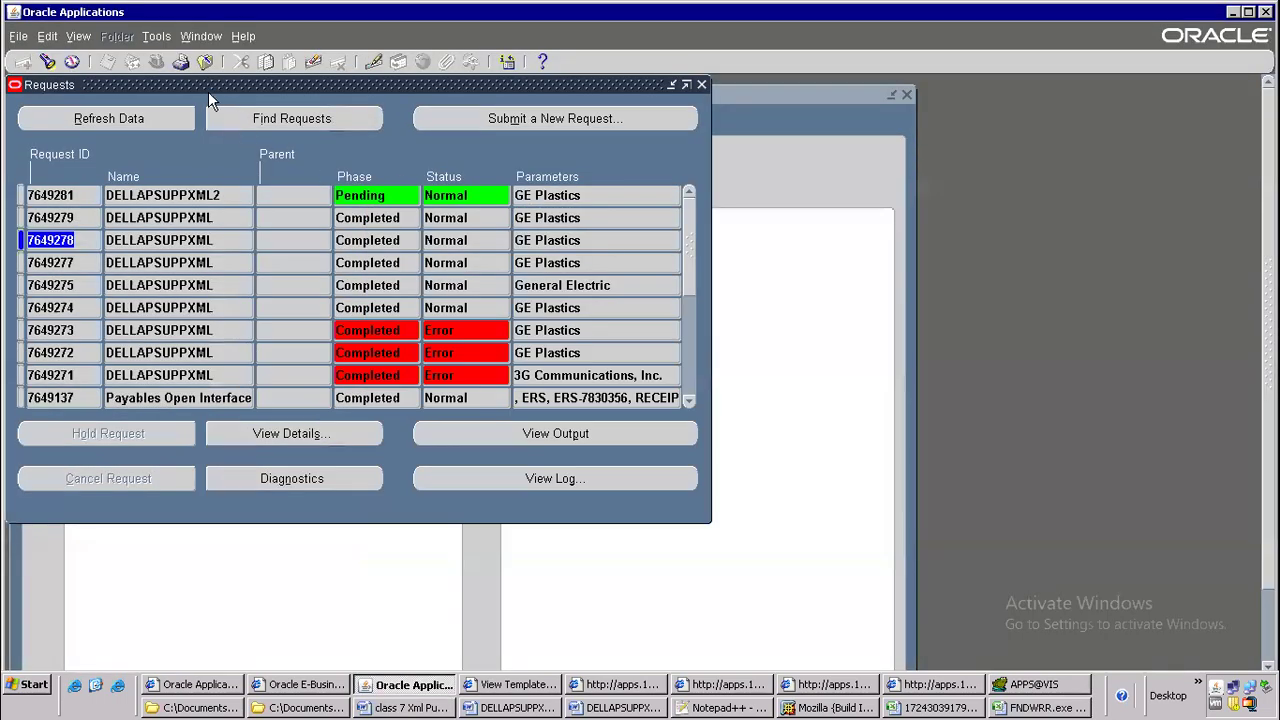
{"action": "left_click", "coordinate": [581, 122]}
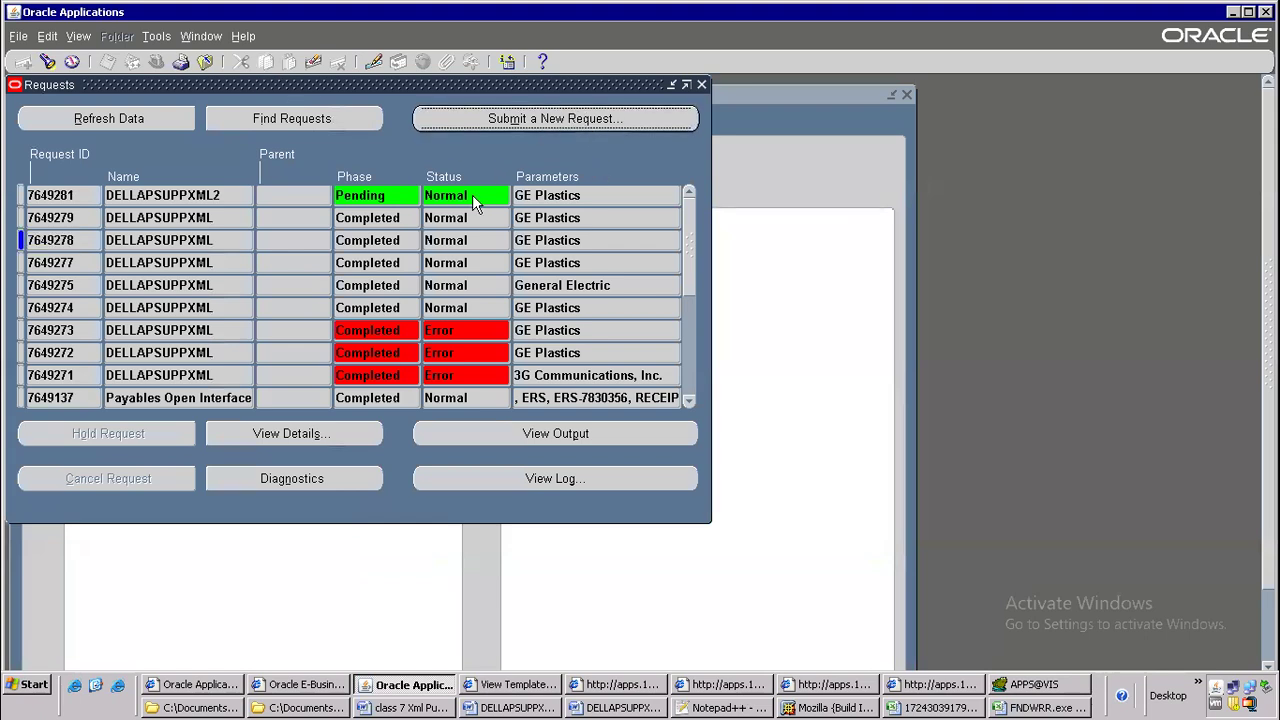
{"action": "left_click", "coordinate": [360, 404]}
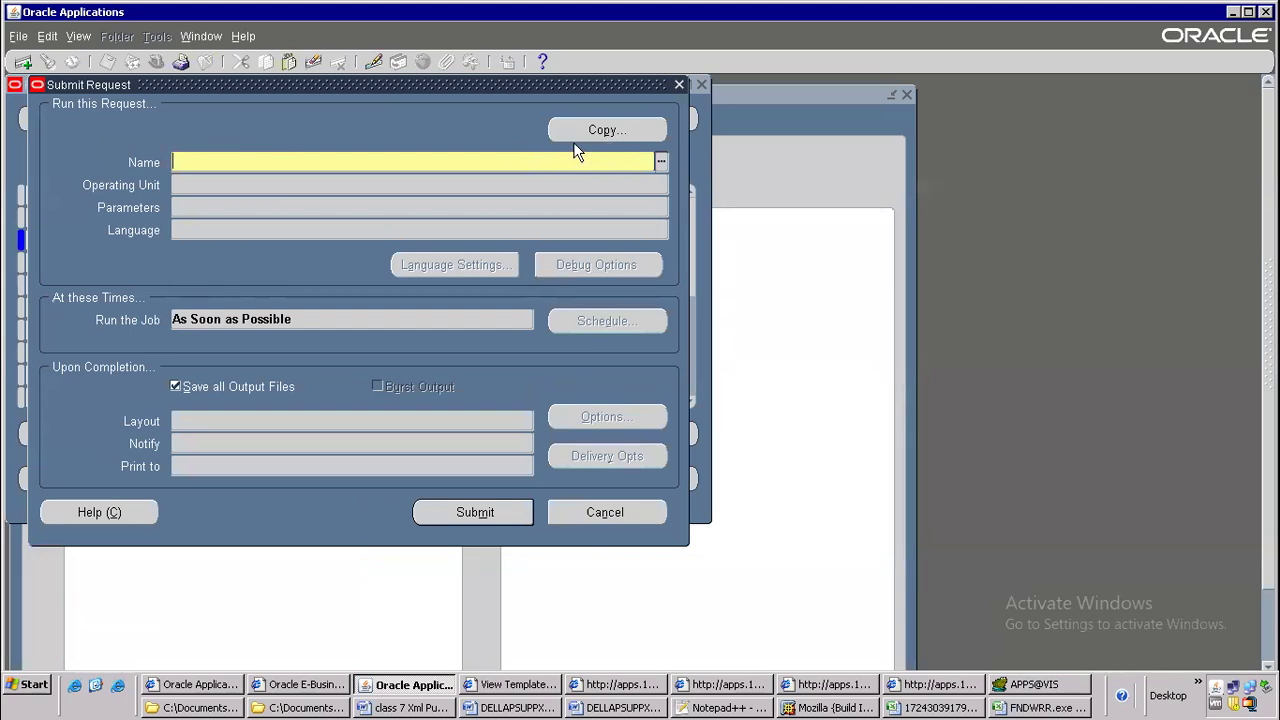
{"action": "left_click", "coordinate": [592, 133]}
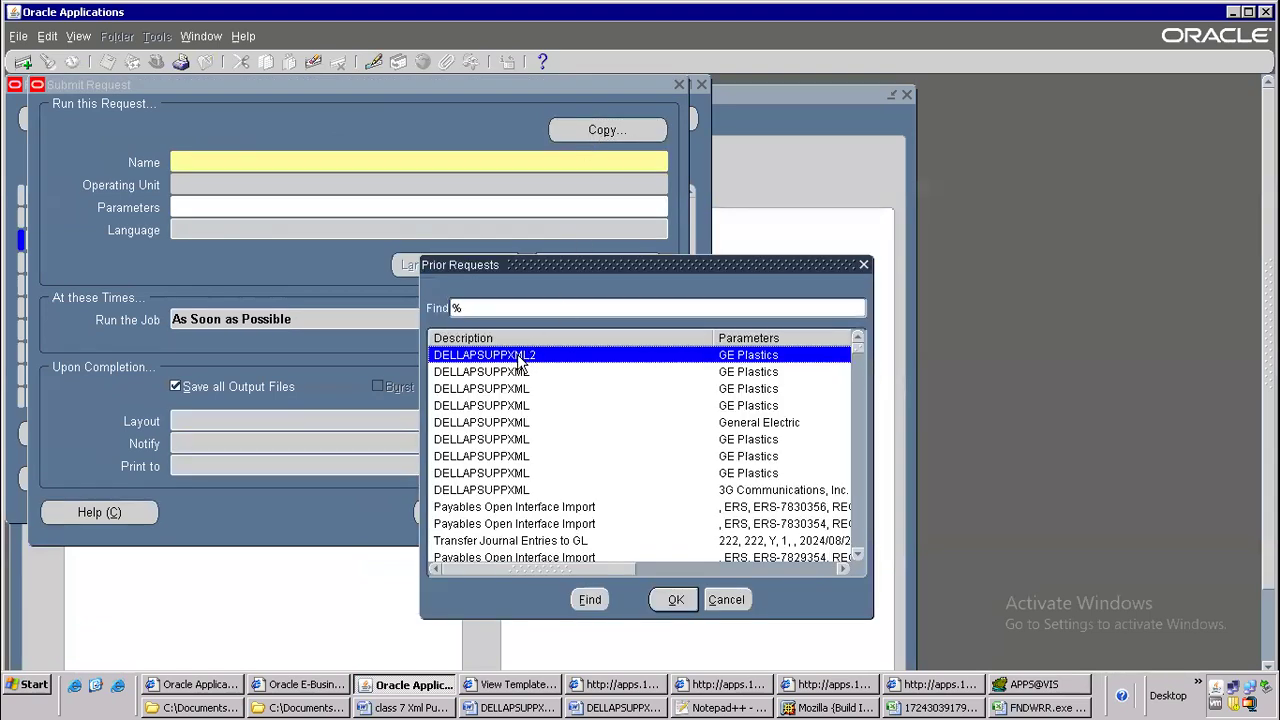
{"action": "double_click", "coordinate": [520, 362]}
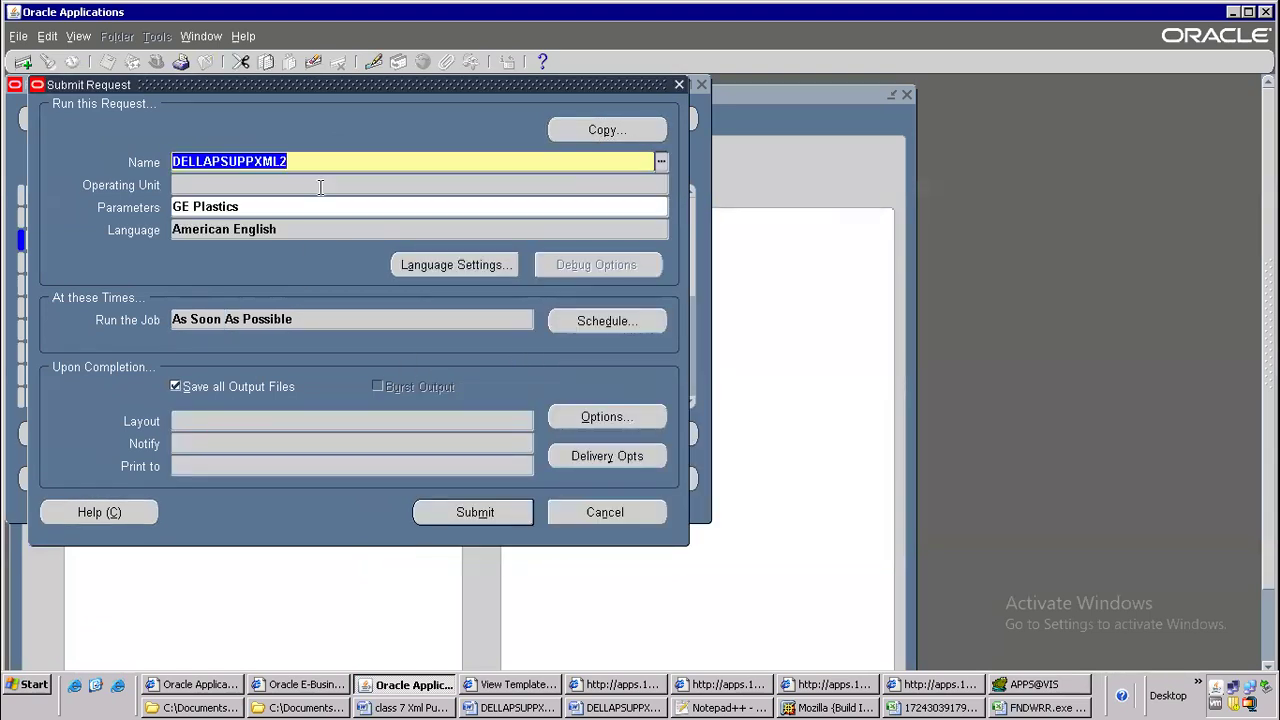
{"action": "key", "text": "BackSpace"}
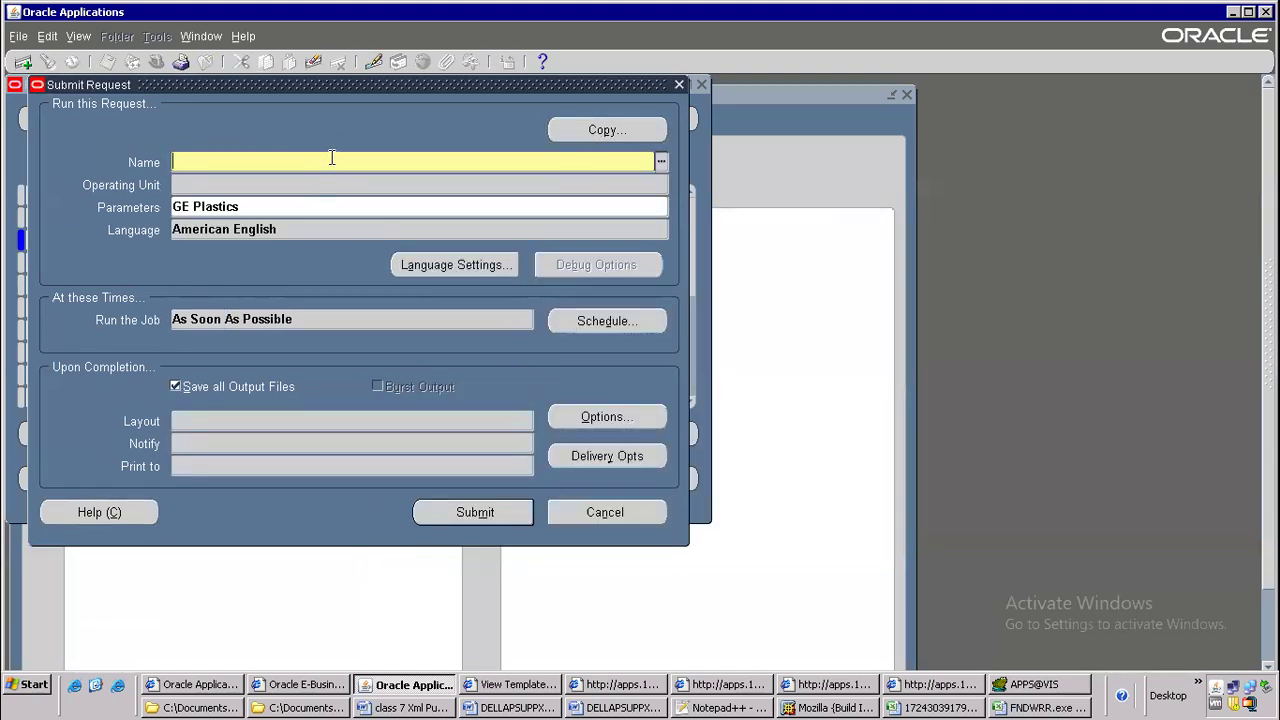
{"action": "key", "text": "ctrl+v"}
{"action": "key", "text": "Tab"}
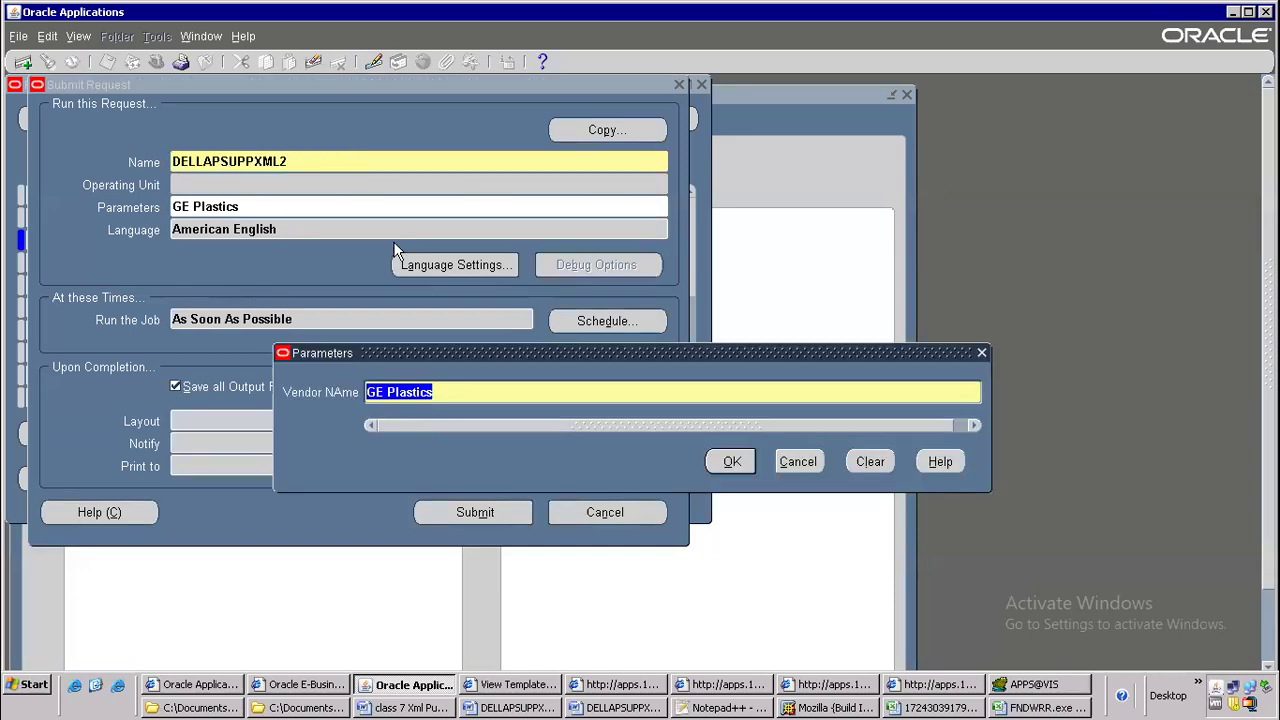
{"action": "left_click", "coordinate": [731, 461]}
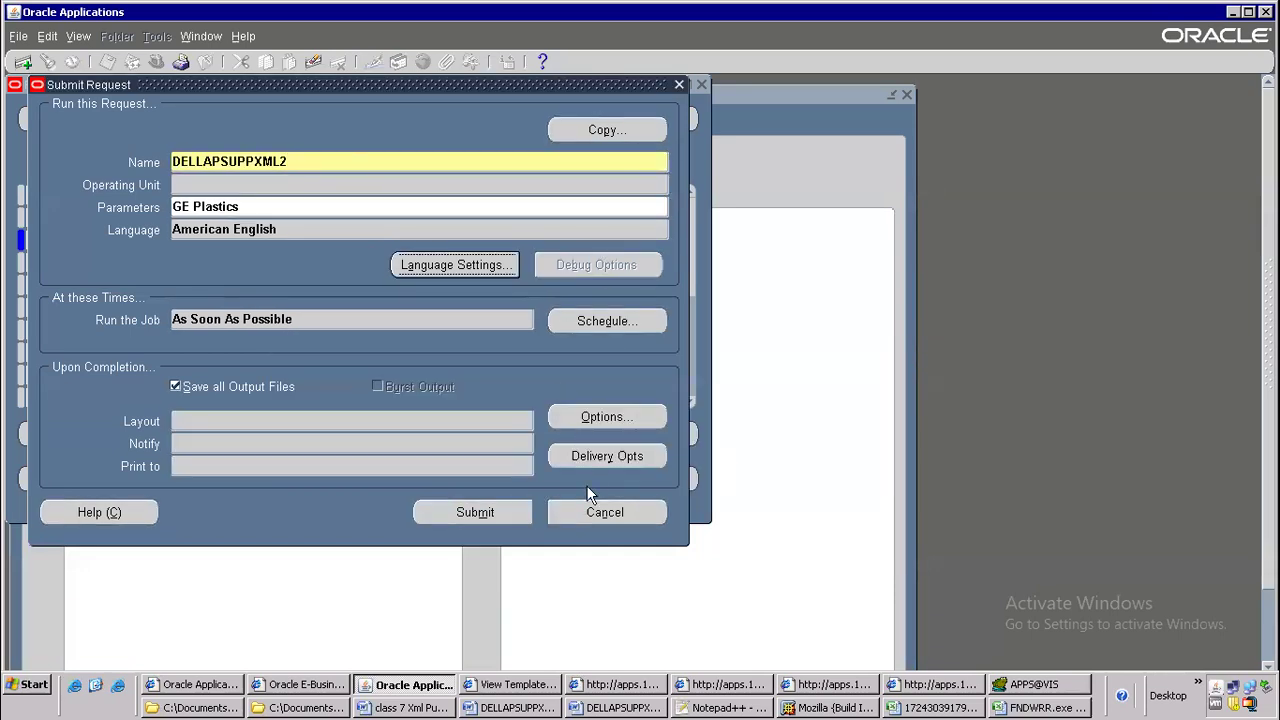
{"action": "left_click", "coordinate": [594, 512]}
Submit a single request for DELLAPSUPPXML2 with vendor name GE Plastics and decline submitting another request
{"action": "left_click", "coordinate": [346, 397]}
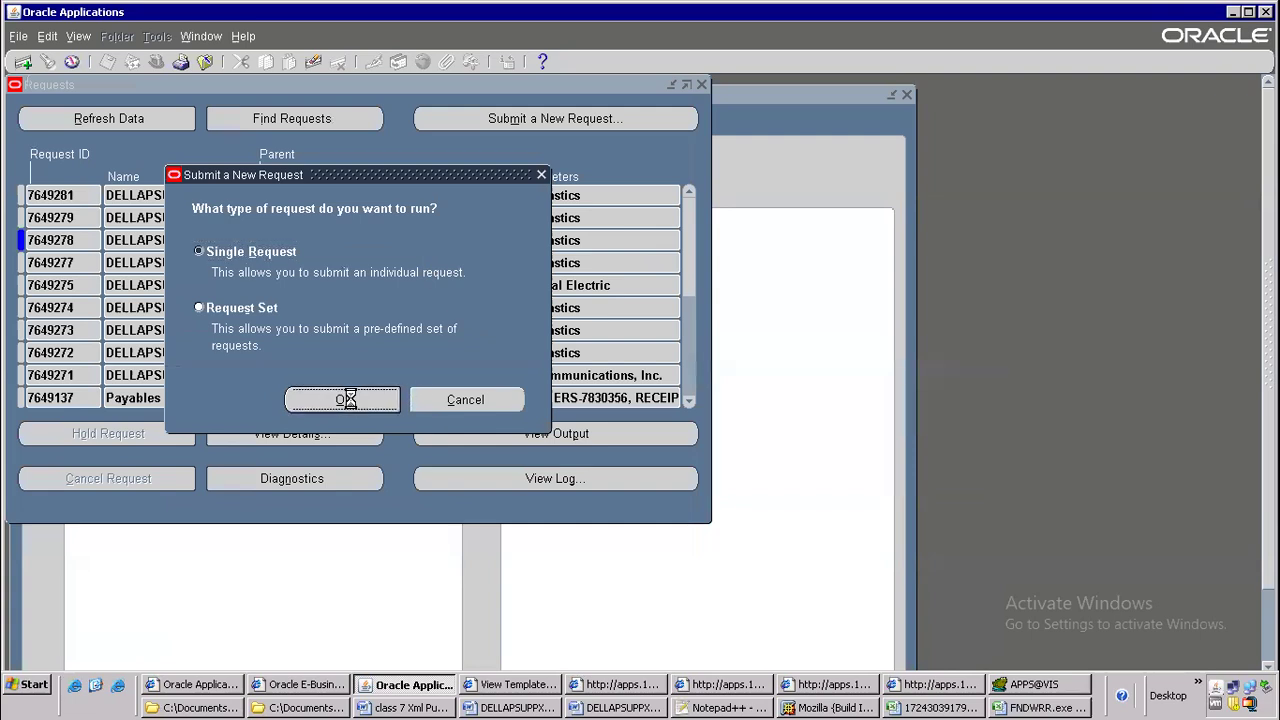
{"action": "key", "text": "ctrl+v"}
{"action": "key", "text": "Tab"}
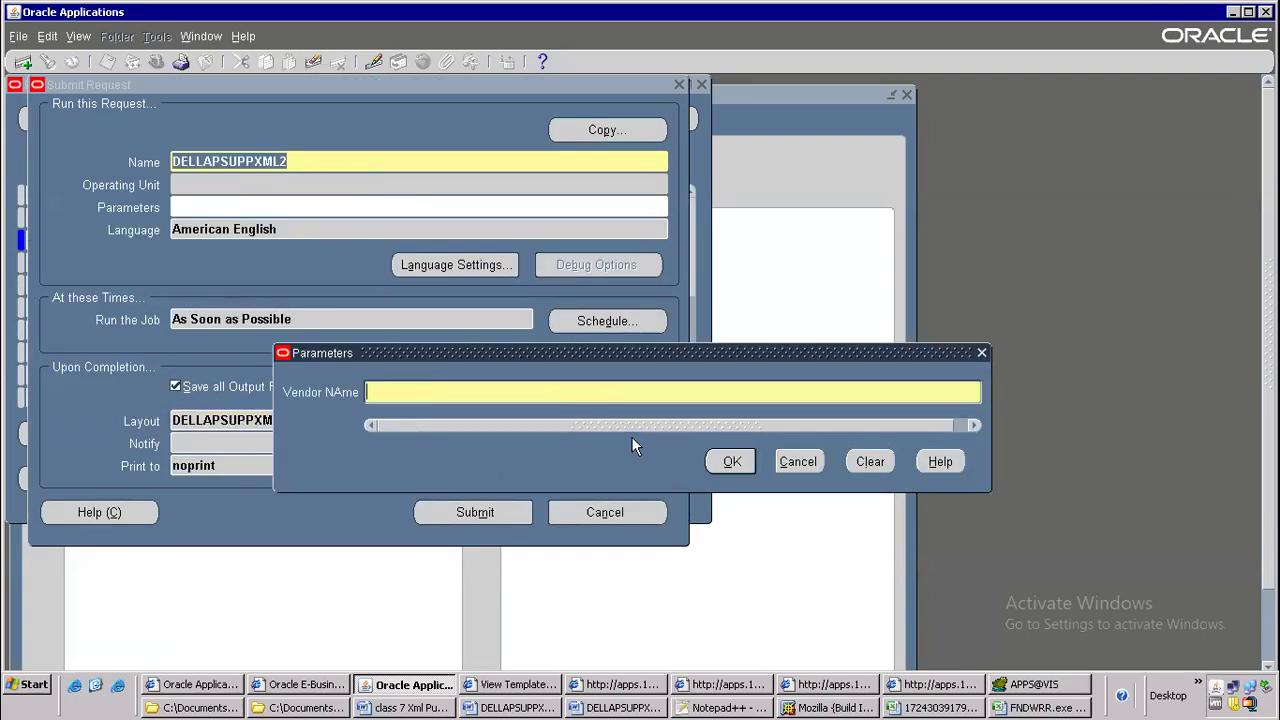
{"action": "type", "text": "GE Plastics"}
{"action": "key", "text": "Return"}
{"action": "left_click", "coordinate": [455, 508]}
{"action": "left_click", "coordinate": [686, 470]}
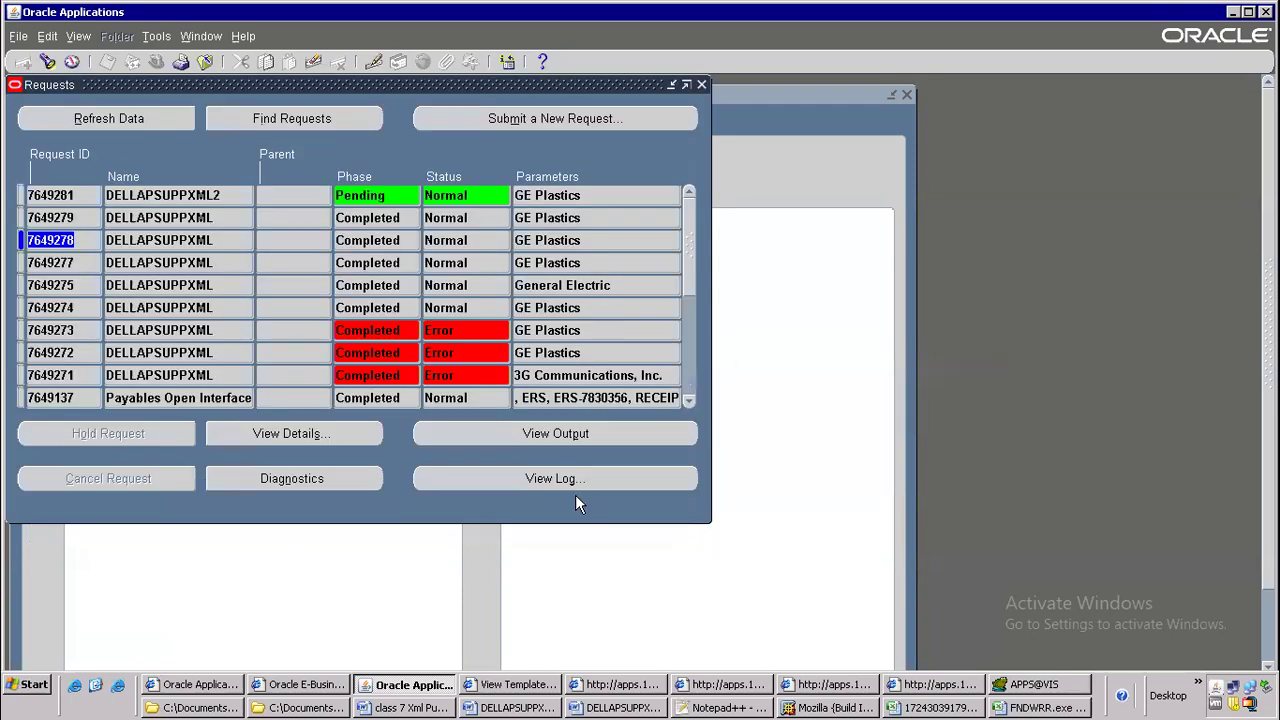
Refresh the requests list to check the phase and status of the DELLAPSUPPXML2 requests
{"action": "left_click", "coordinate": [148, 122]}
{"action": "left_click", "coordinate": [148, 127]}
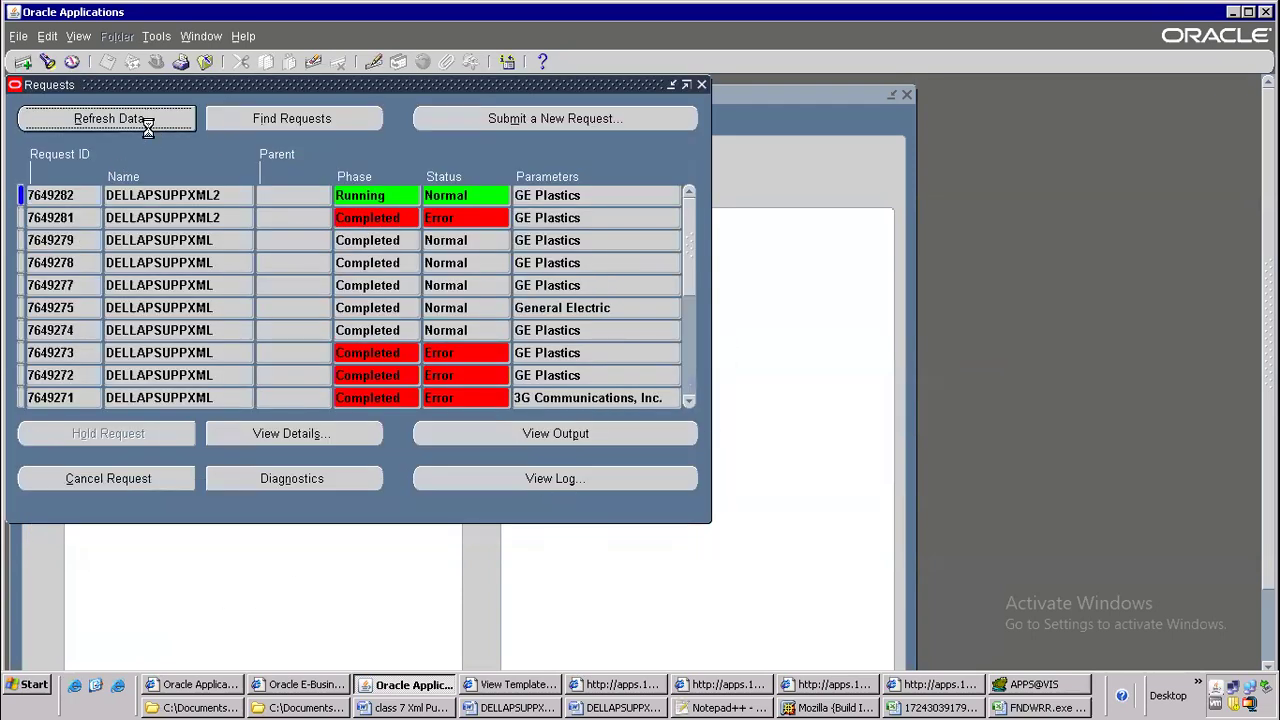
{"action": "left_click", "coordinate": [139, 127]}
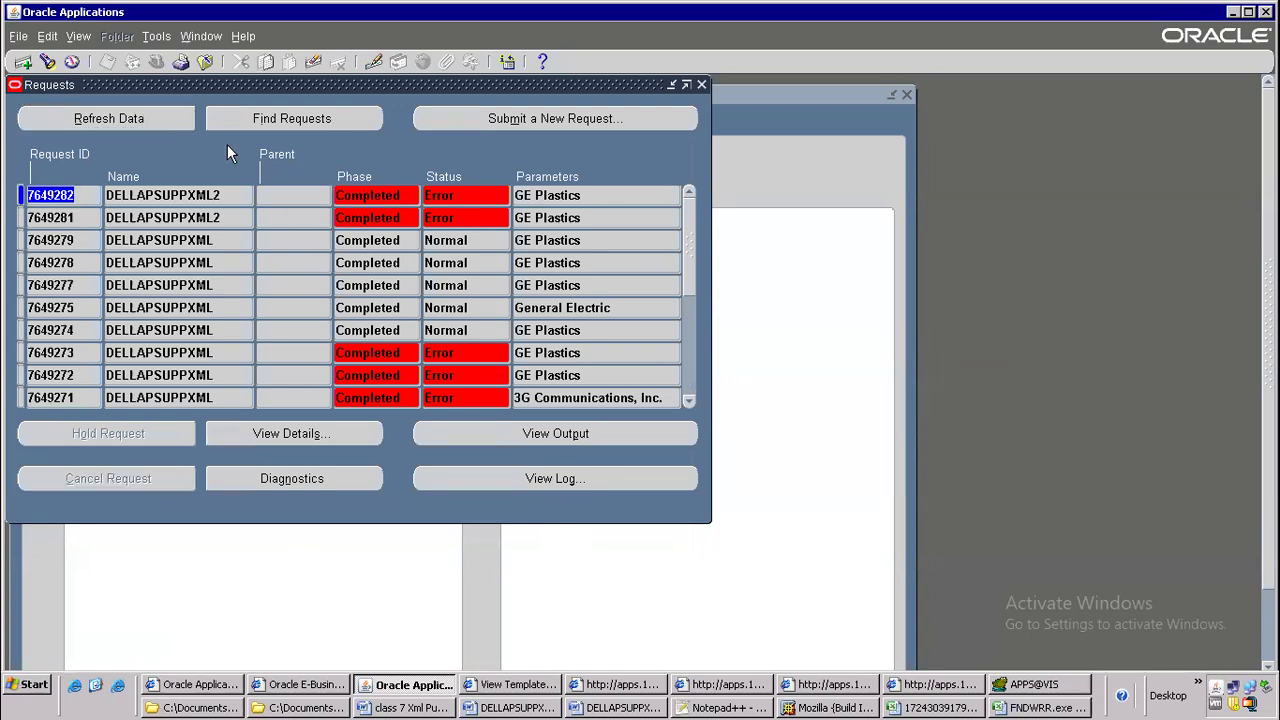
{"action": "left_click", "coordinate": [167, 118]}
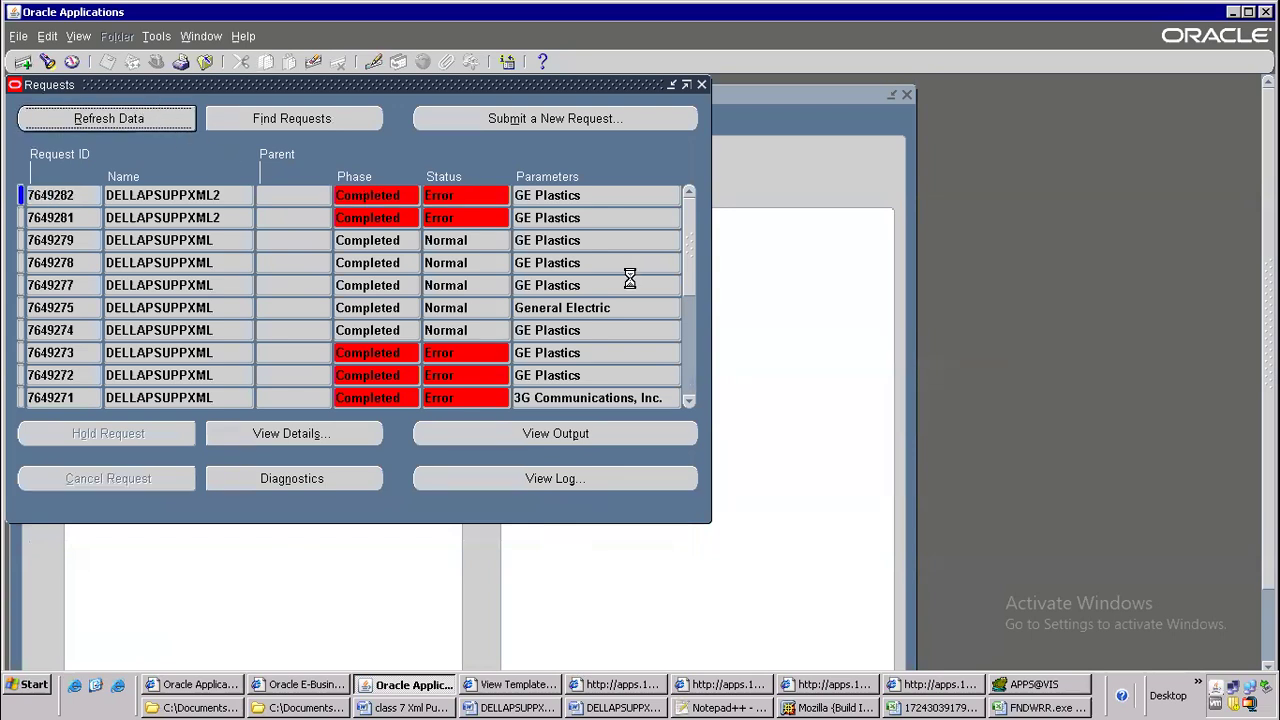
View the log of the earlier DELLAPSUPPXML2 request in a maximized window and examine its SQL exception lines
{"action": "left_click", "coordinate": [502, 218]}
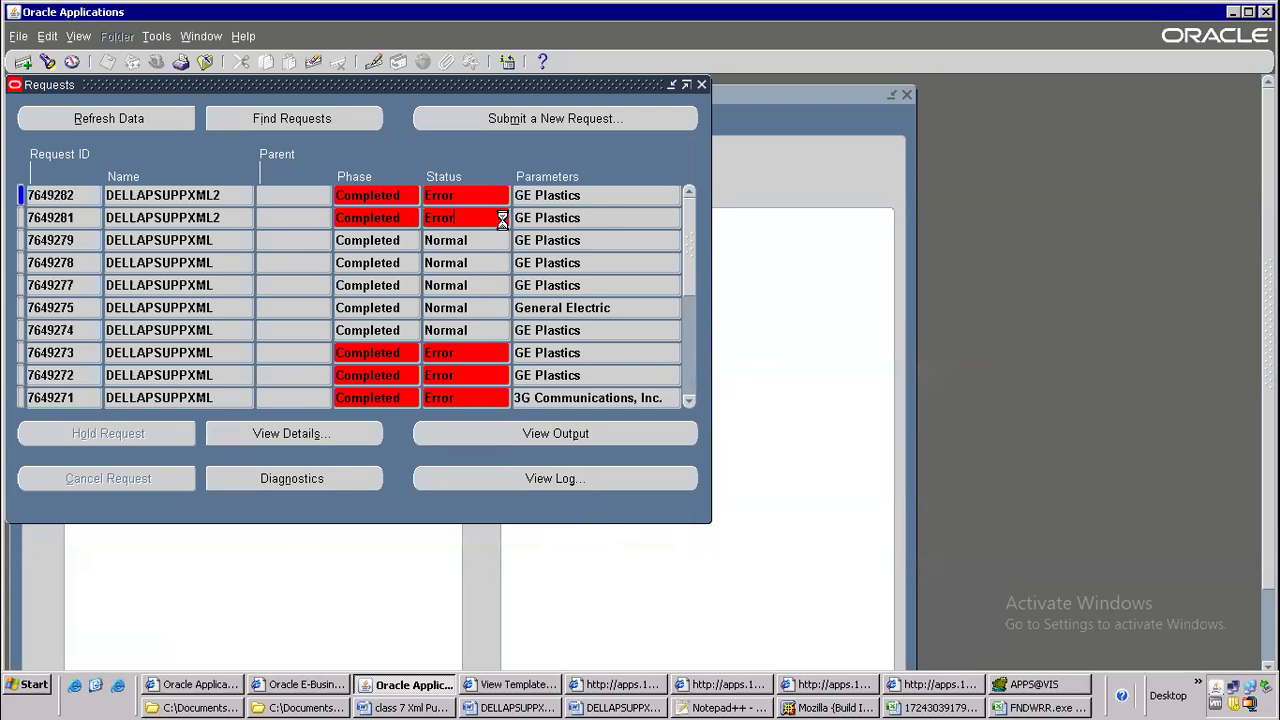
{"action": "left_click", "coordinate": [613, 480]}
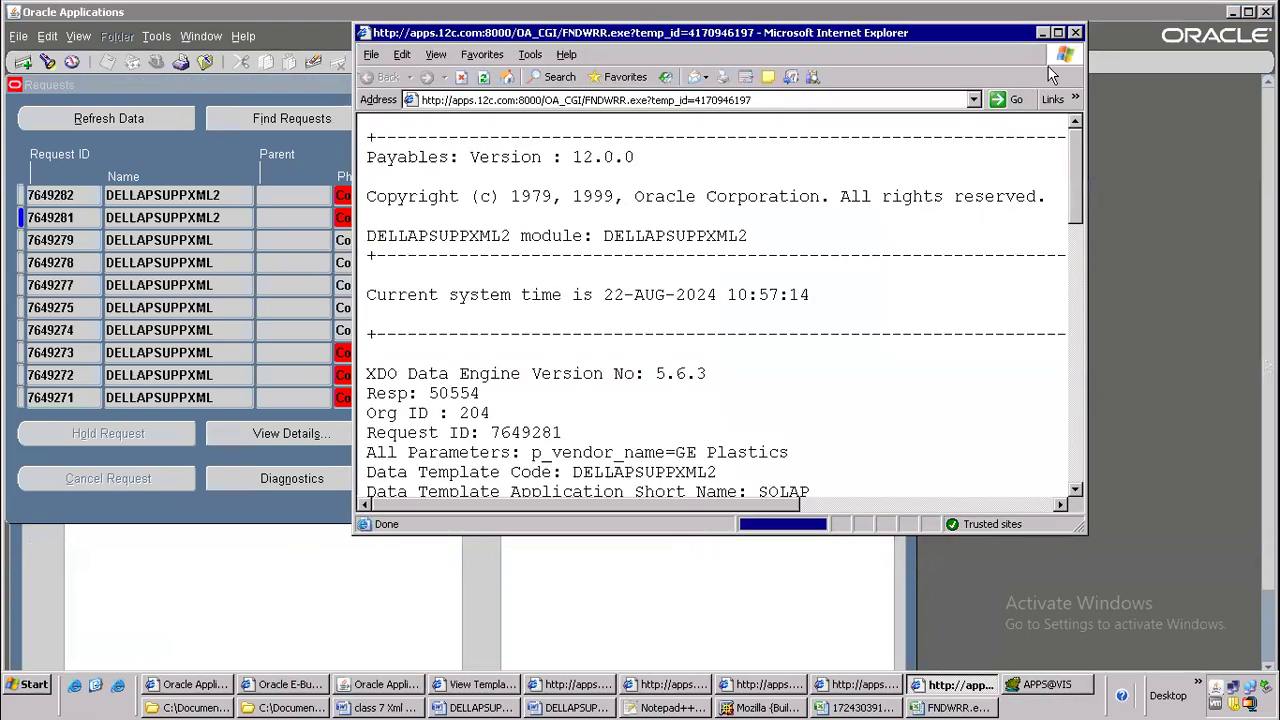
{"action": "left_click", "coordinate": [1057, 33]}
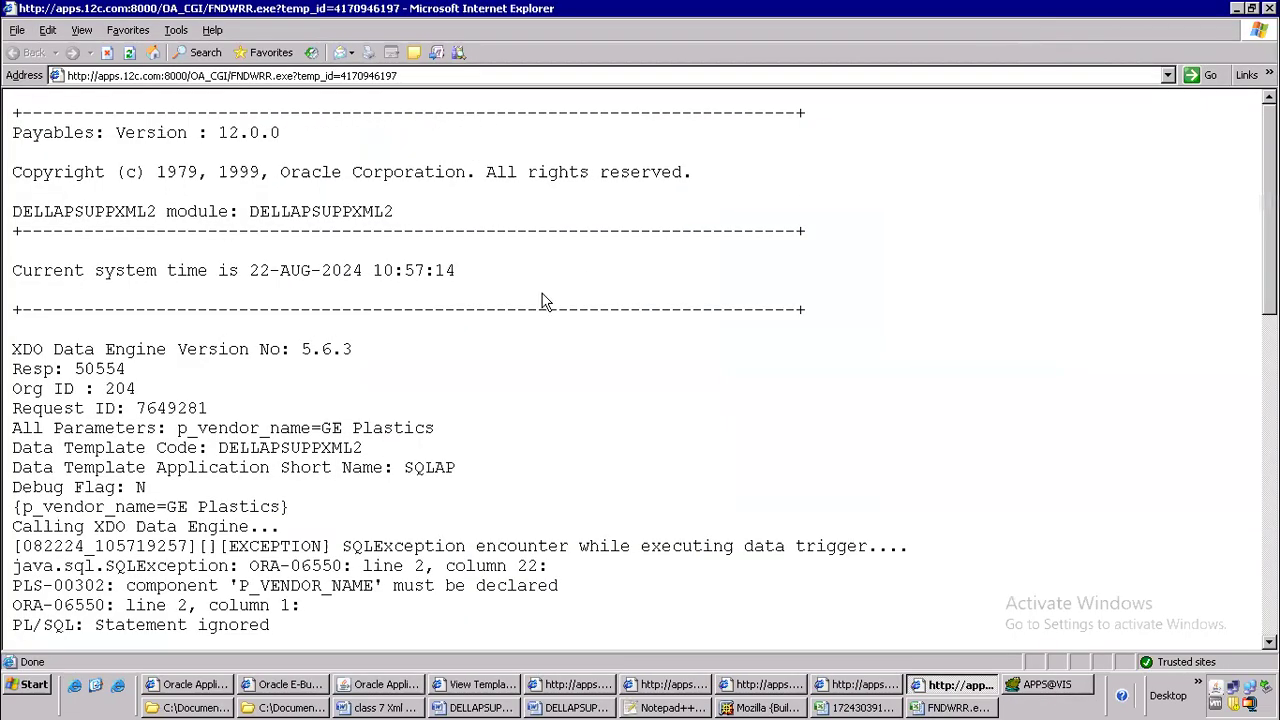
{"action": "scroll", "coordinate": [553, 412], "scroll_direction": "down", "scroll_amount": 4}
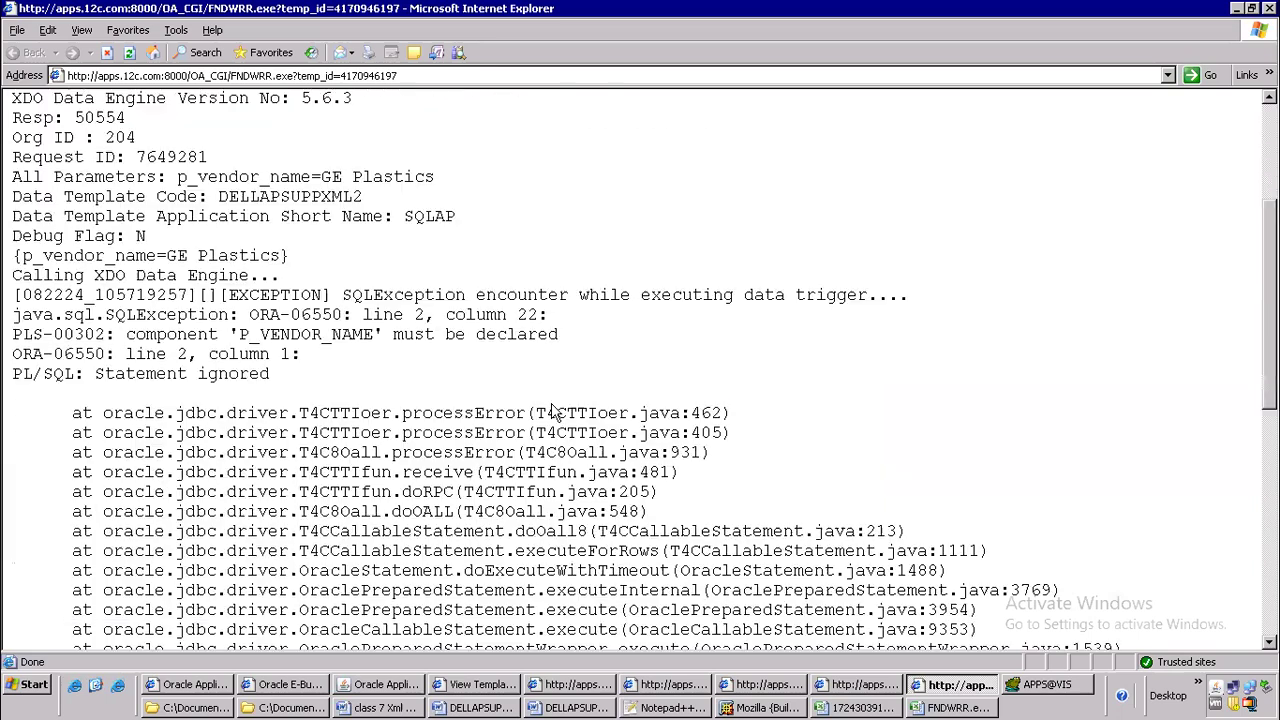
{"action": "left_click_drag", "start_coordinate": [126, 334], "coordinate": [628, 412]}
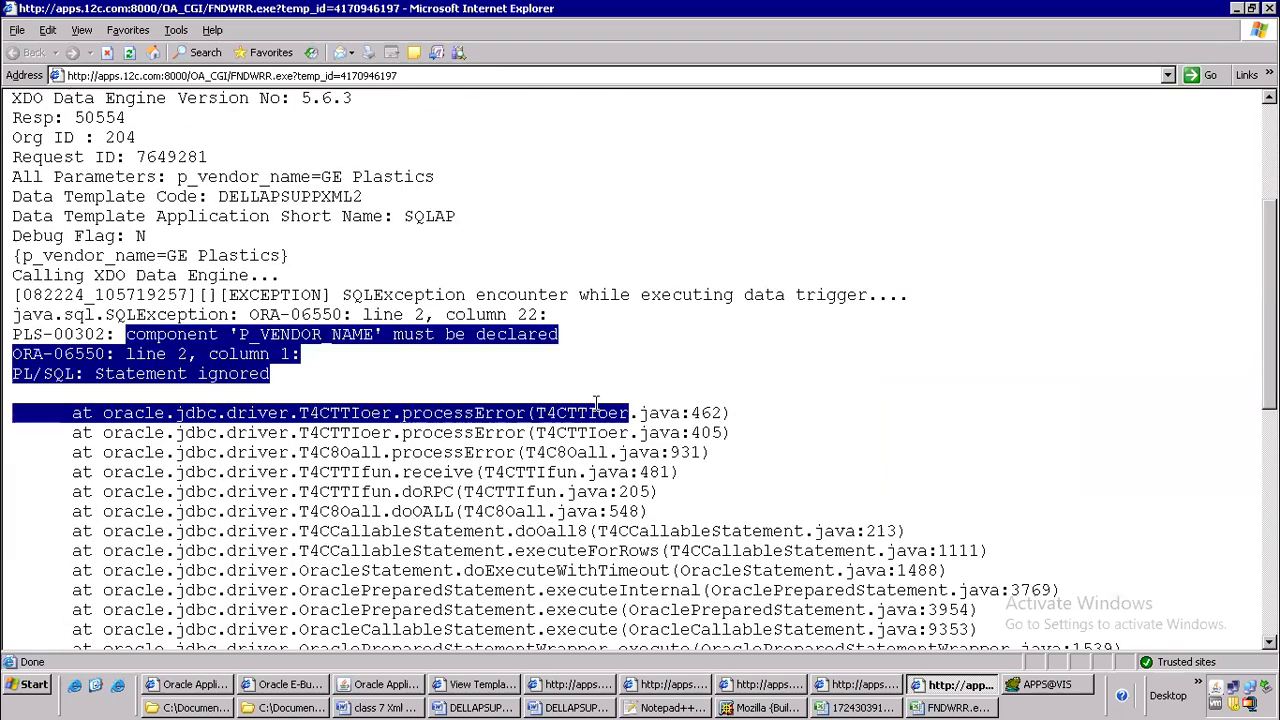
{"action": "left_click", "coordinate": [318, 354]}
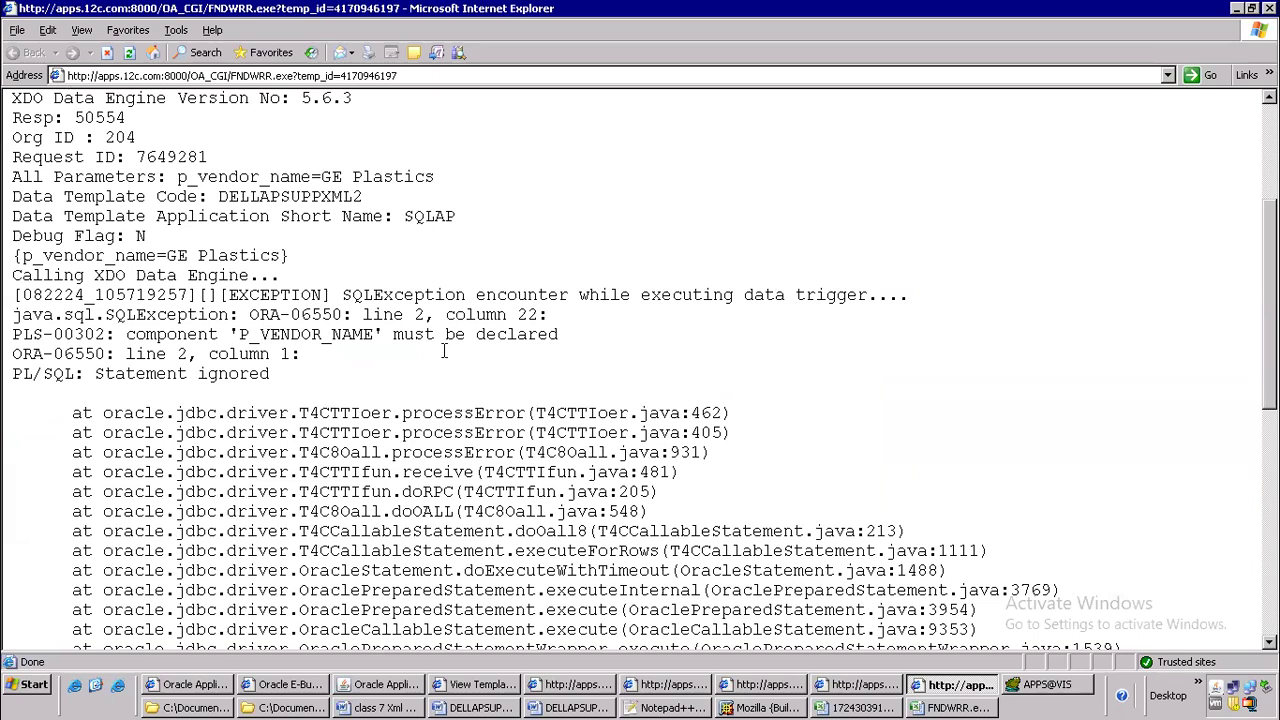
{"action": "scroll", "coordinate": [372, 355], "scroll_direction": "up", "scroll_amount": 4}
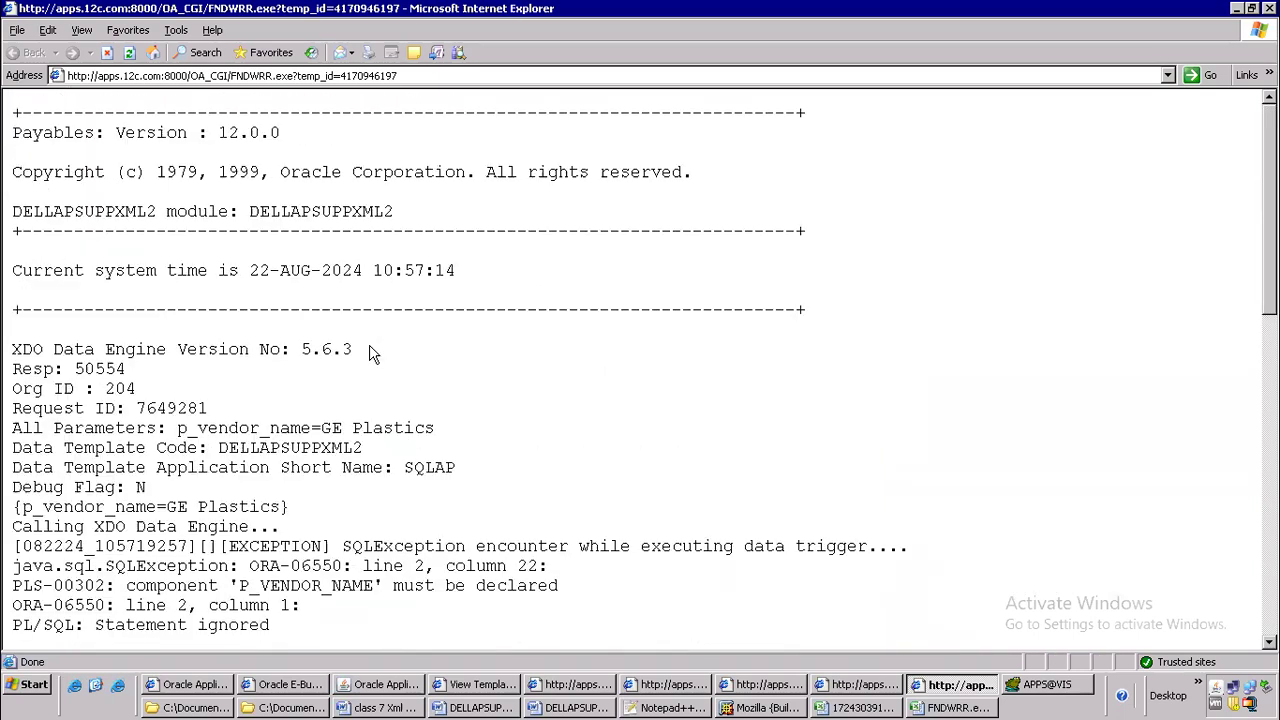
Open the reference notes xml publisher.txt from the batch 106 oracle apps folder in Notepad
{"action": "left_click", "coordinate": [410, 708]}
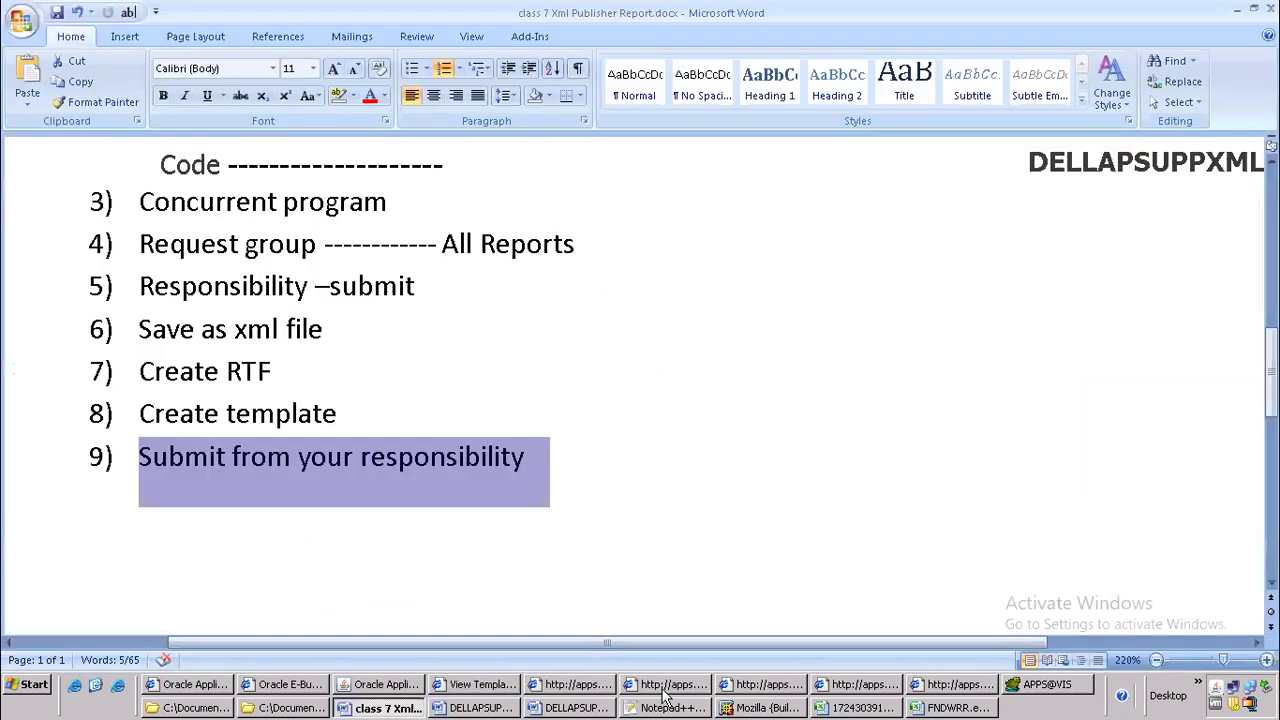
{"action": "left_click", "coordinate": [278, 708]}
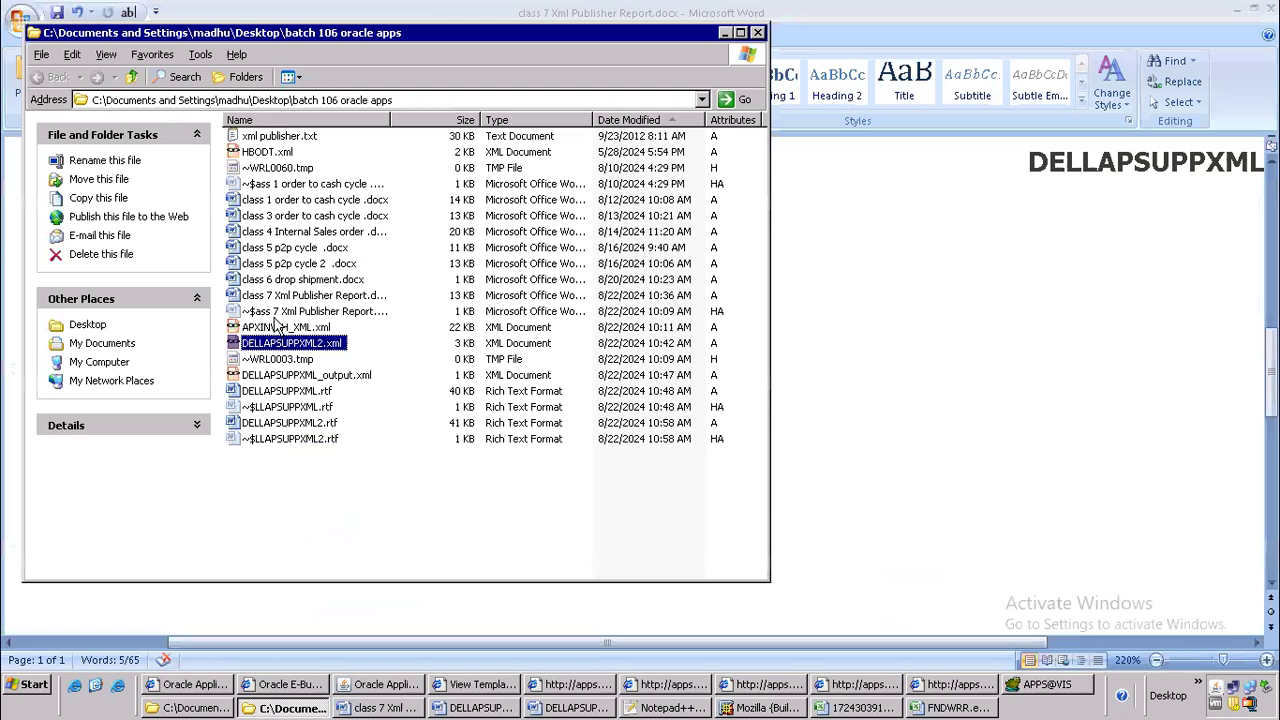
{"action": "double_click", "coordinate": [282, 137]}
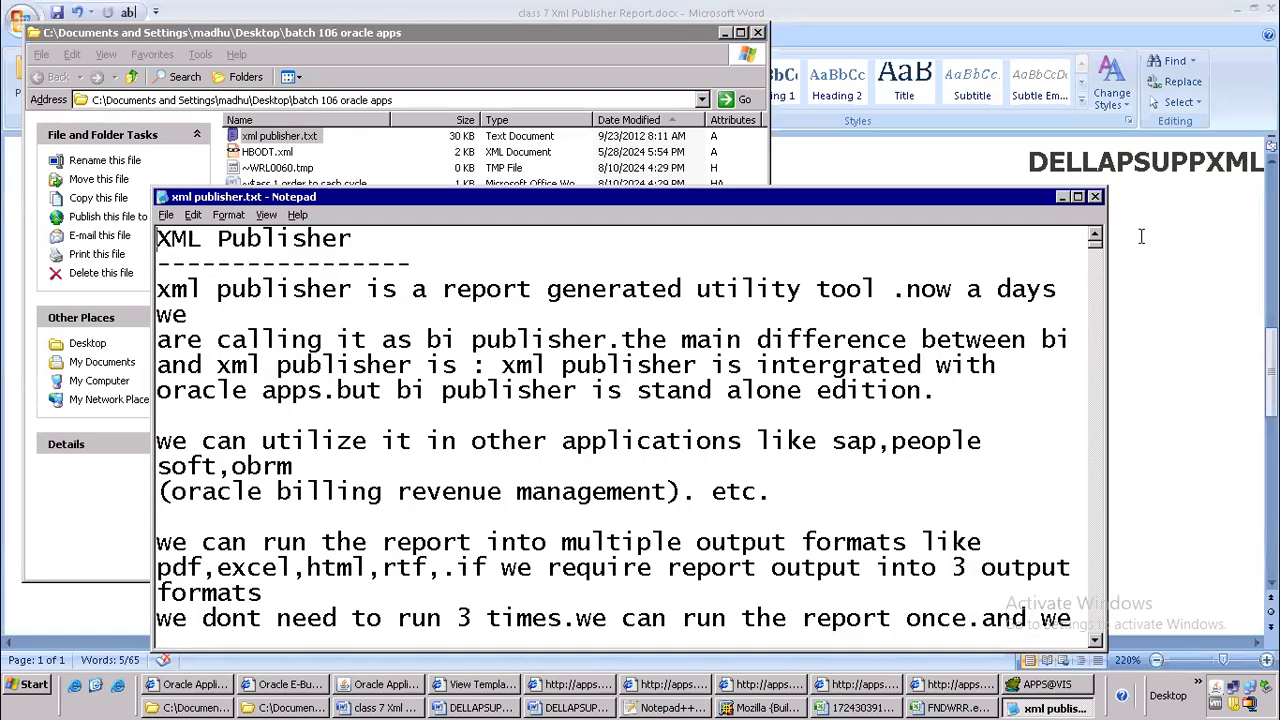
Maximize the xml publisher.txt notes, skim them from the end back to the running totals section and close the file
{"action": "left_click", "coordinate": [1078, 197]}
{"action": "left_click_drag", "start_coordinate": [1269, 61], "coordinate": [1197, 668]}
{"action": "scroll", "coordinate": [252, 512], "scroll_direction": "up", "scroll_amount": 7}
{"action": "scroll", "coordinate": [252, 512], "scroll_direction": "up", "scroll_amount": 20}
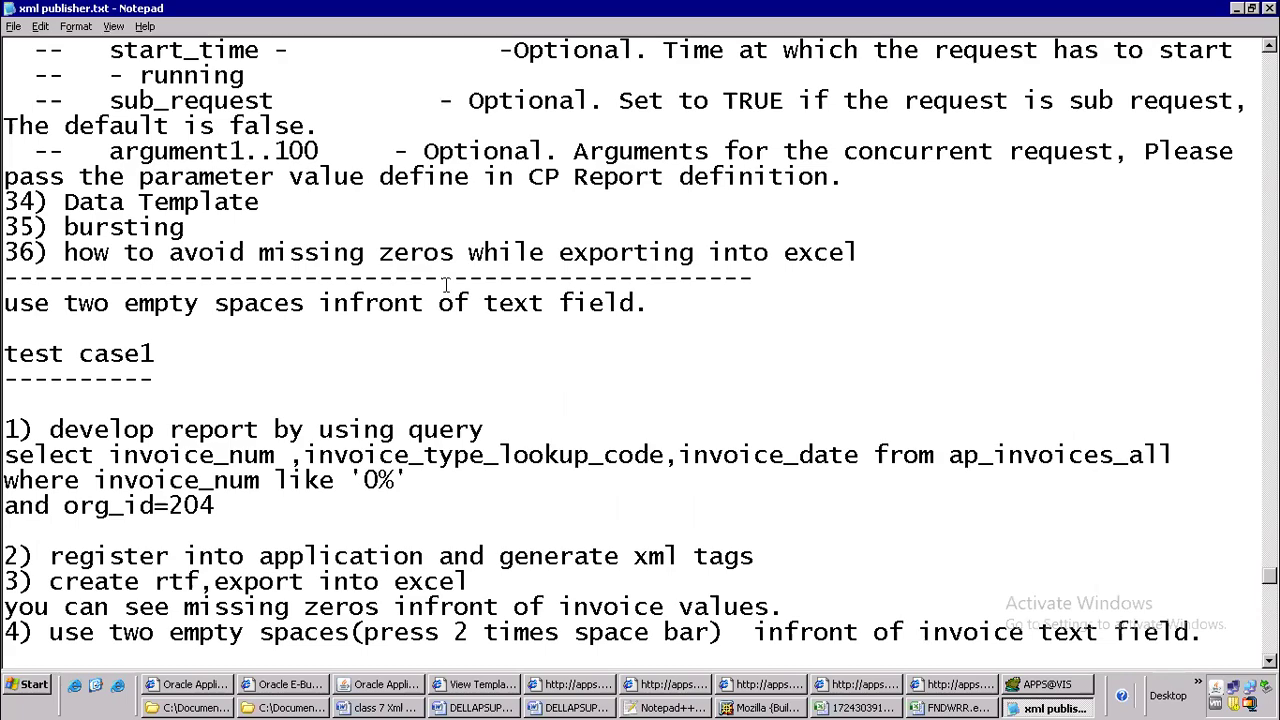
{"action": "scroll", "coordinate": [540, 263], "scroll_direction": "up", "scroll_amount": 20}
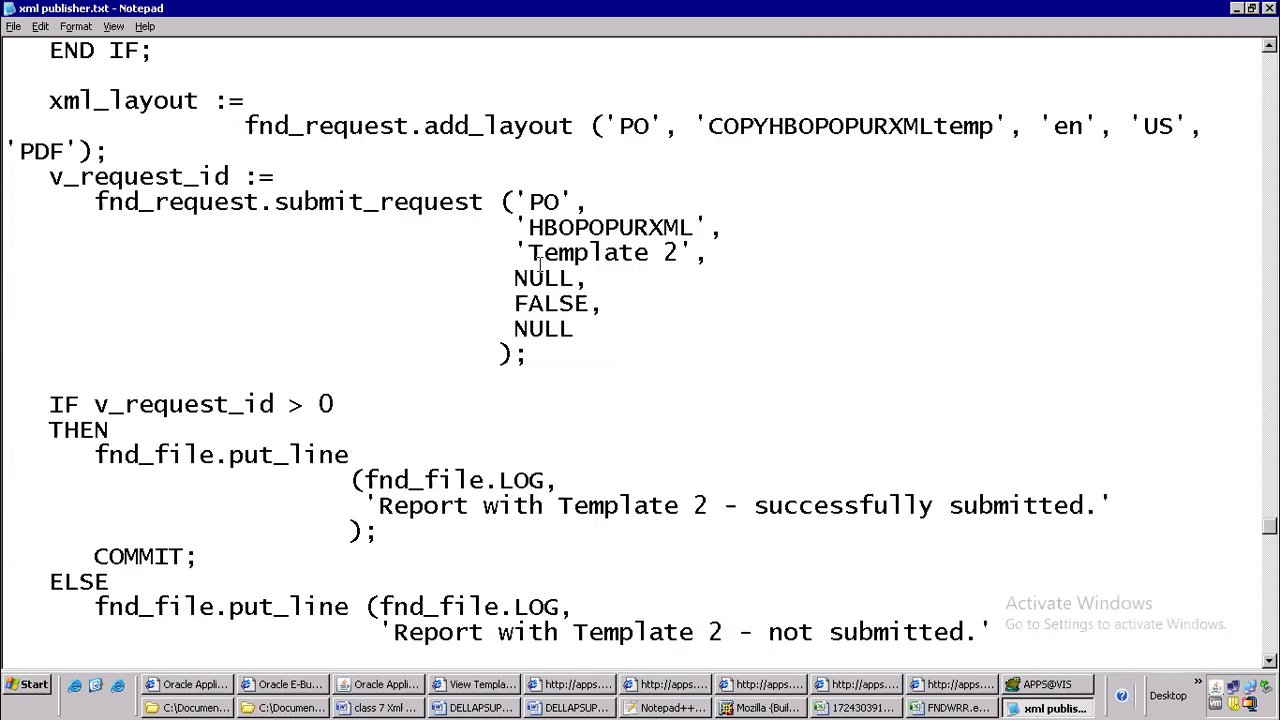
{"action": "scroll", "coordinate": [540, 263], "scroll_direction": "up", "scroll_amount": 20}
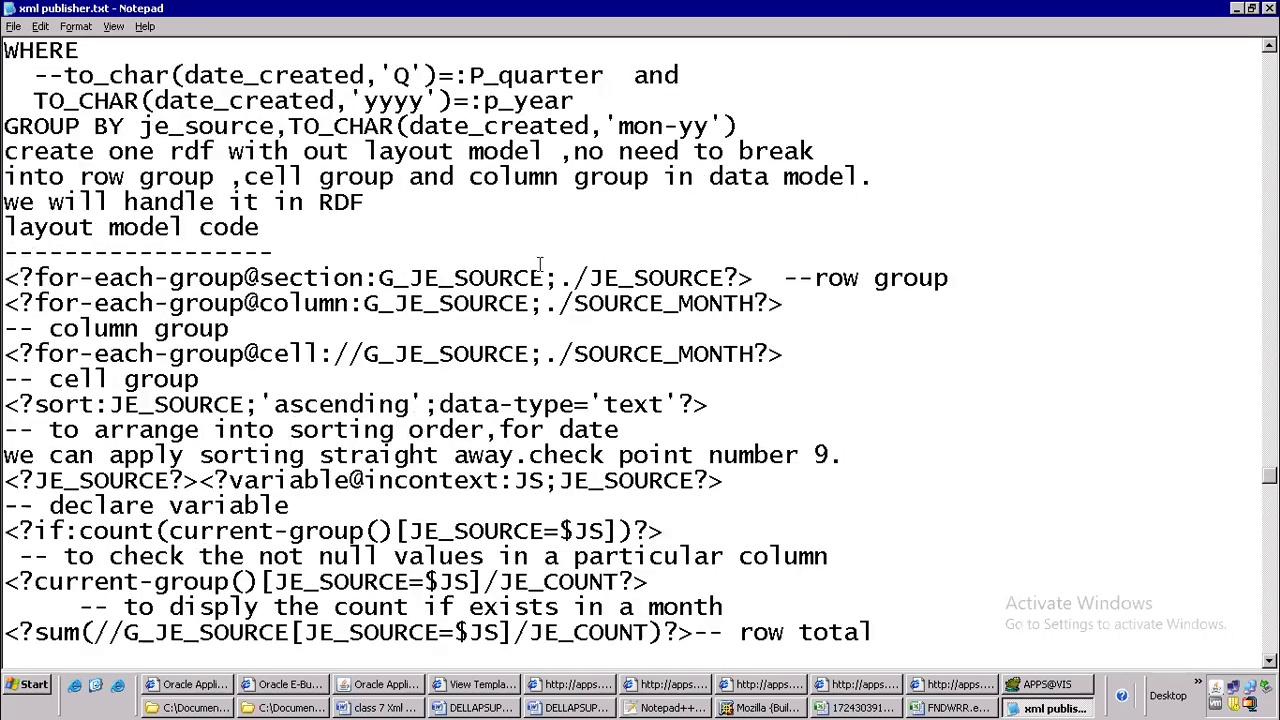
{"action": "scroll", "coordinate": [540, 261], "scroll_direction": "up", "scroll_amount": 20}
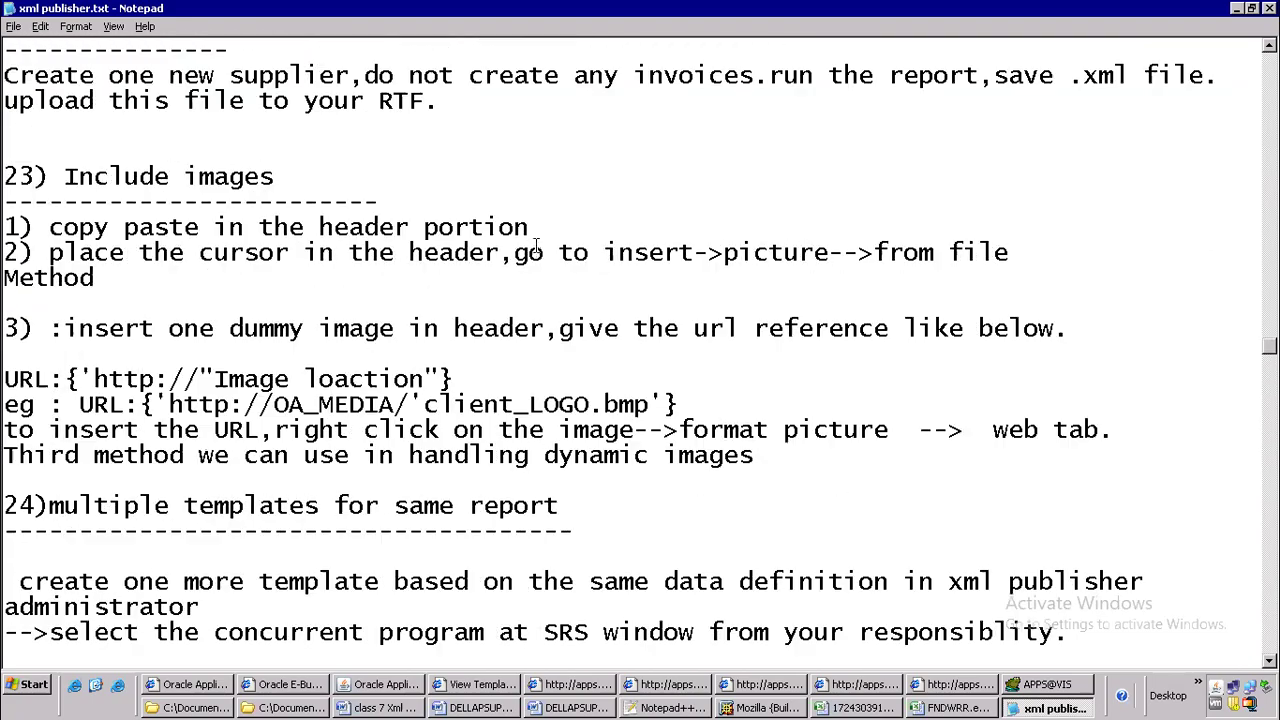
{"action": "scroll", "coordinate": [538, 240], "scroll_direction": "up", "scroll_amount": 12}
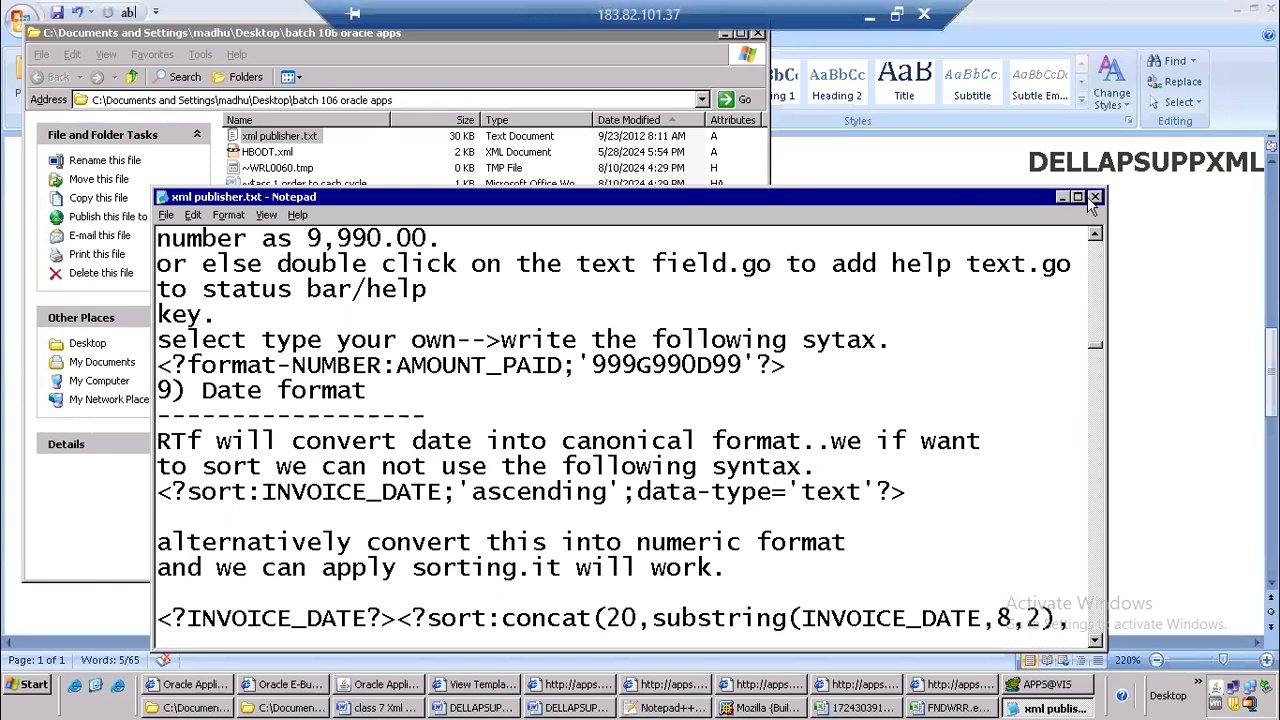
{"action": "key", "text": "alt+F4"}
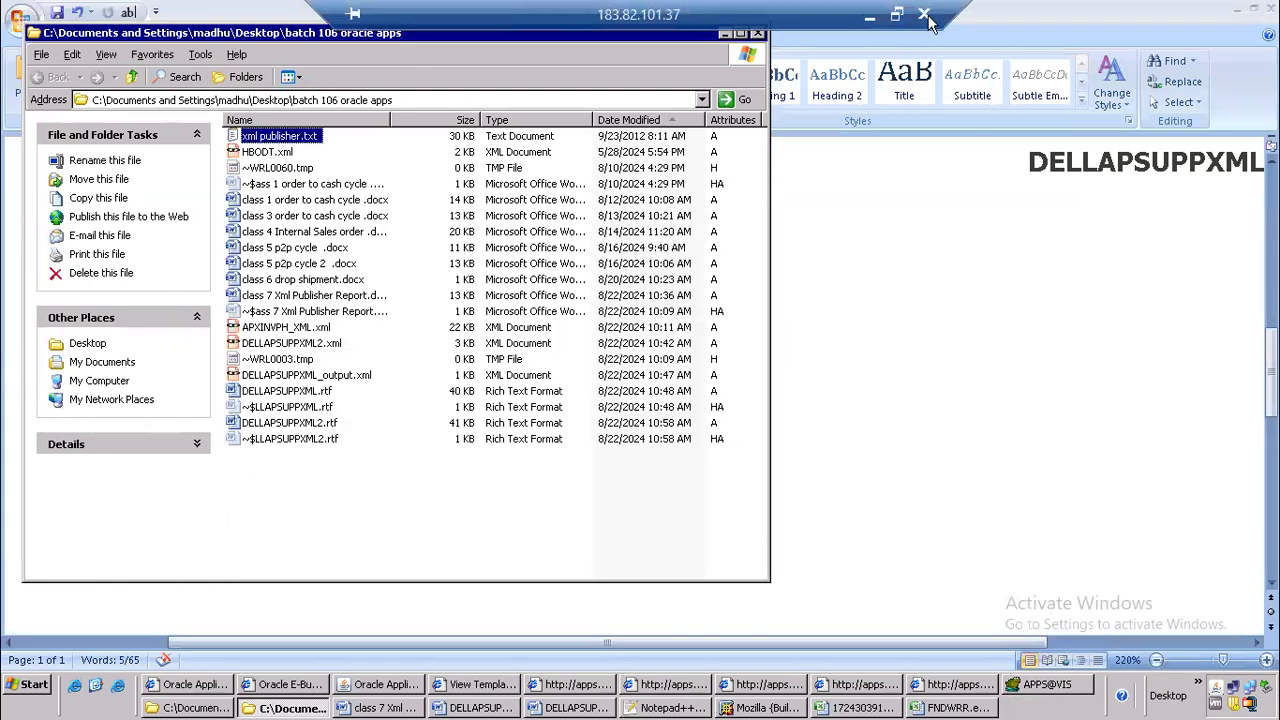